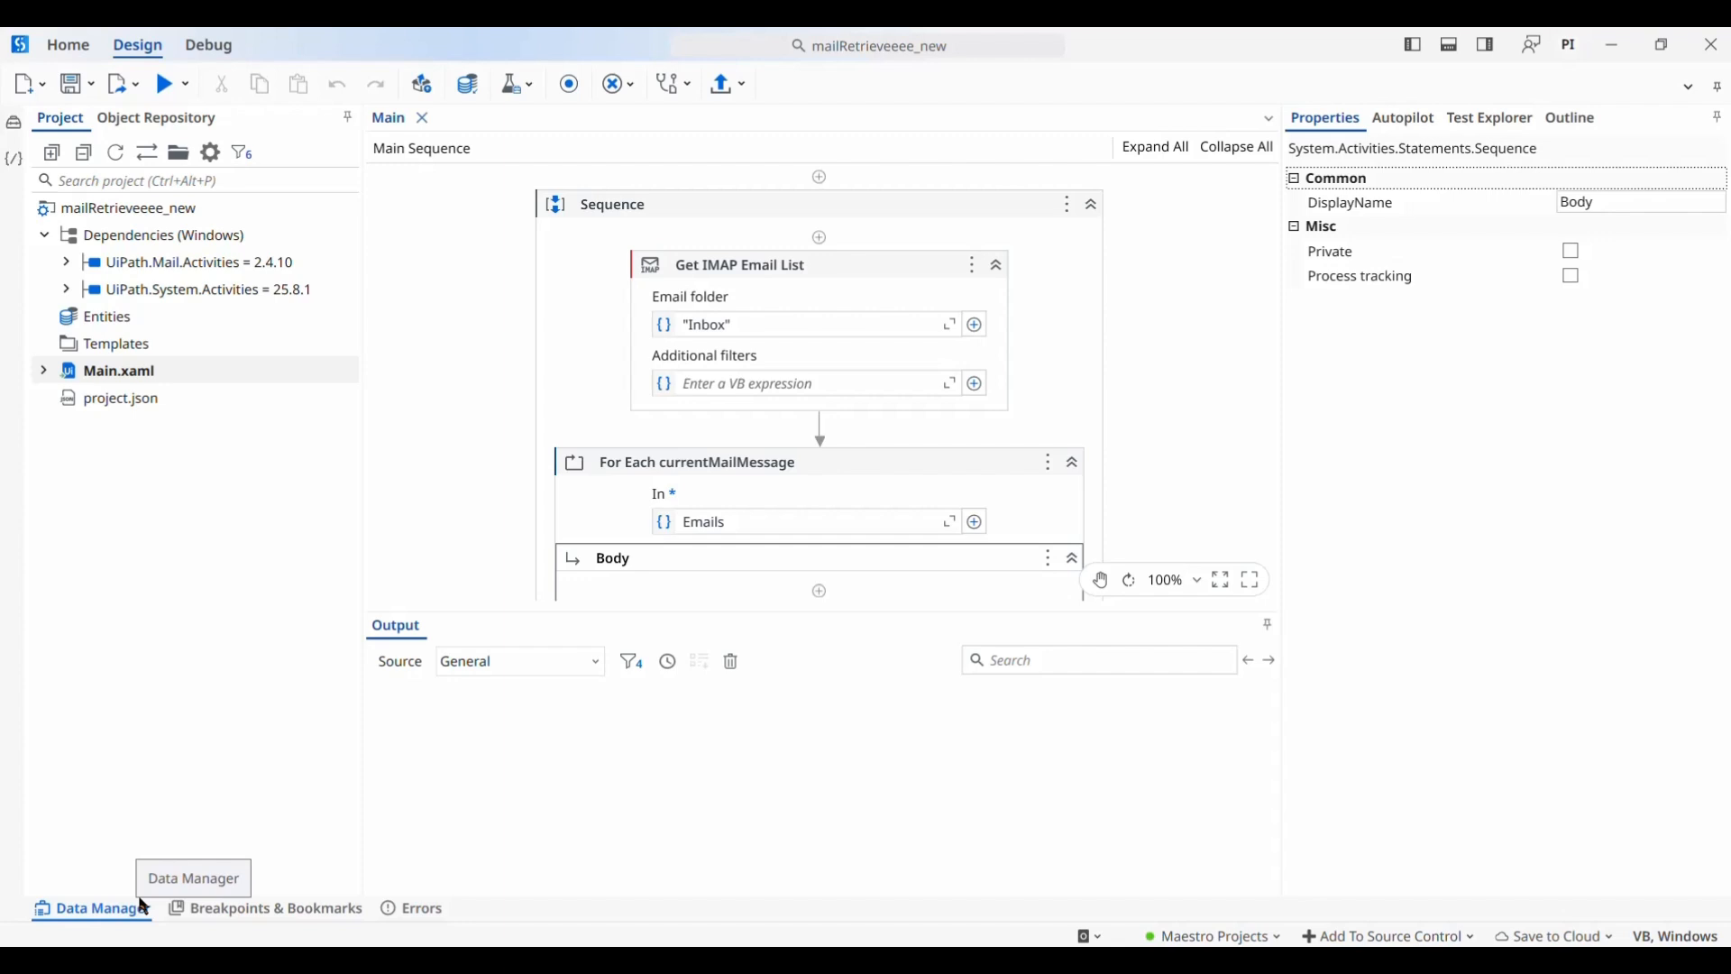
Open the Data Manager and list the Out String arguments Body, sender and subj
click(145, 908)
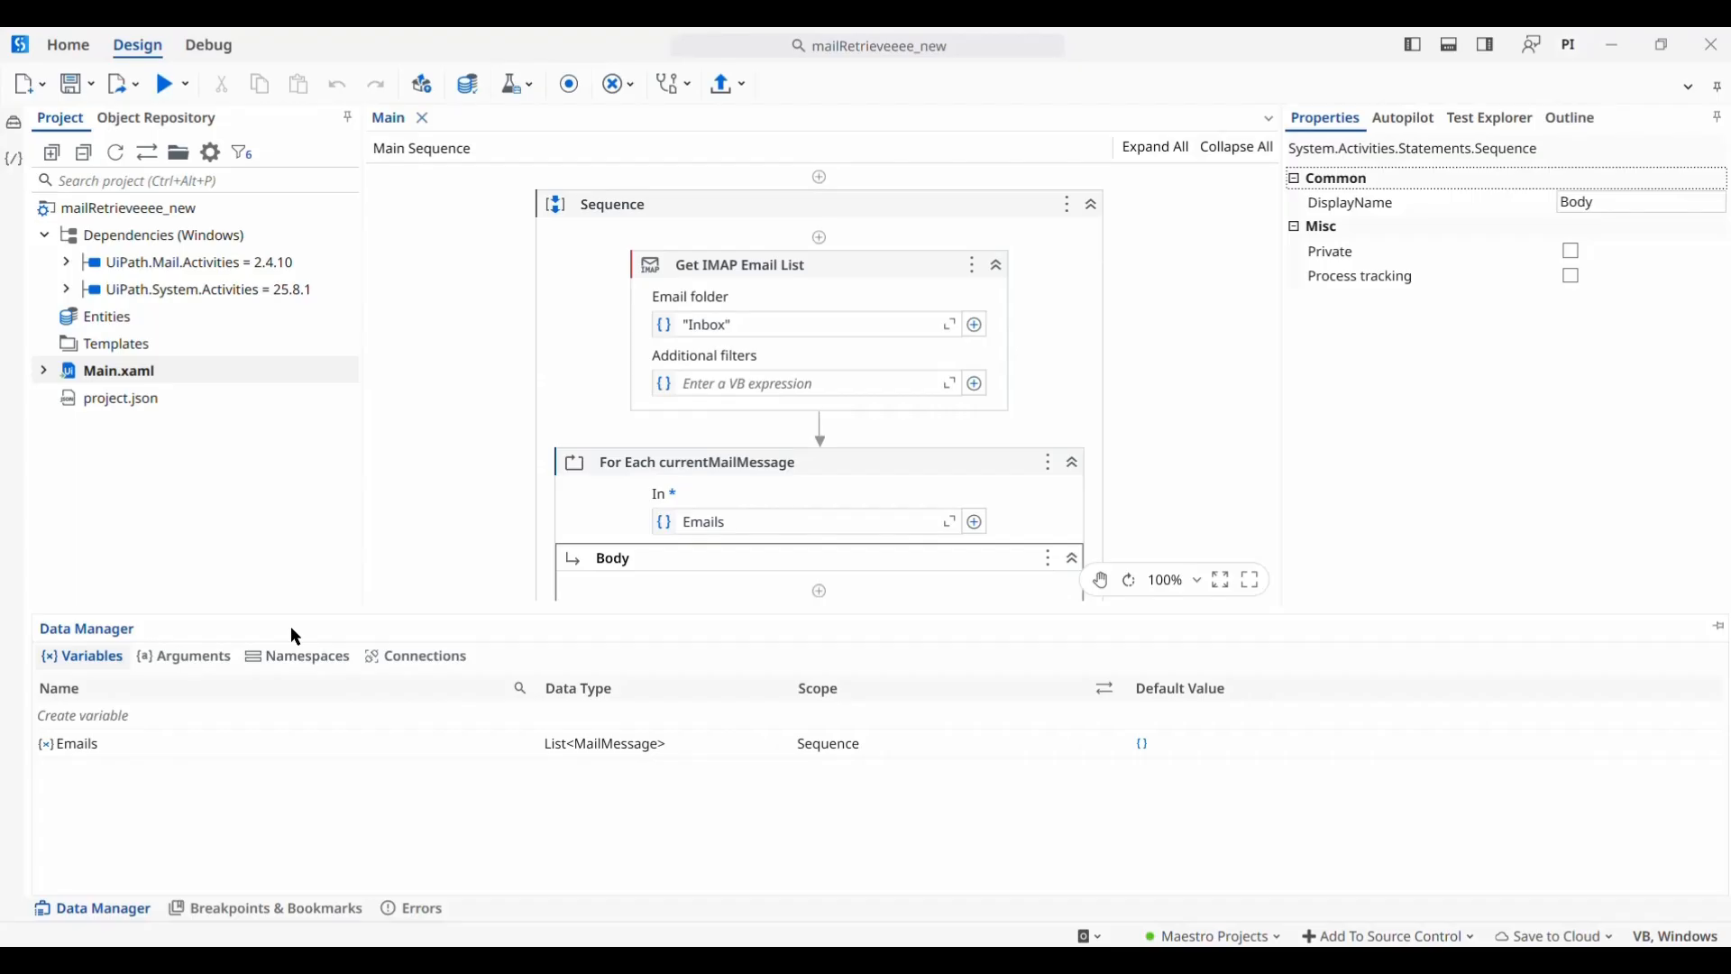
click(170, 660)
click(70, 661)
click(182, 662)
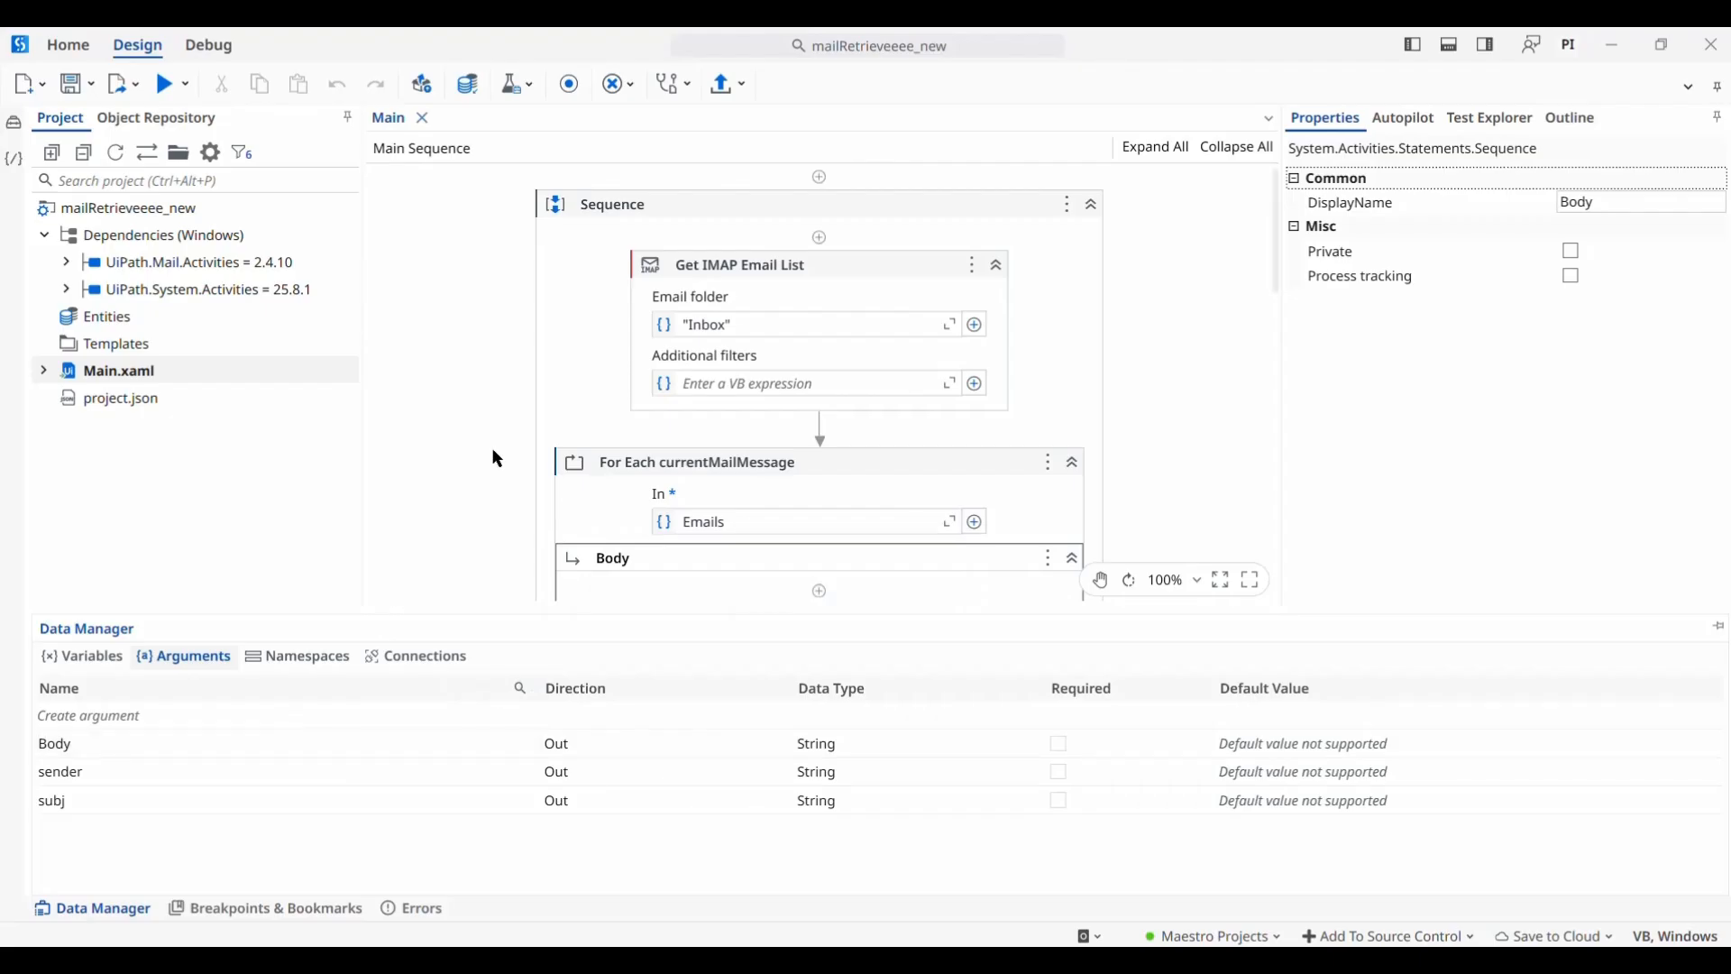
scroll(496, 459, down, 3)
scroll(496, 459, up, 3)
Pin the Data Manager and select the For Each currentMailMessage loop
click(1720, 626)
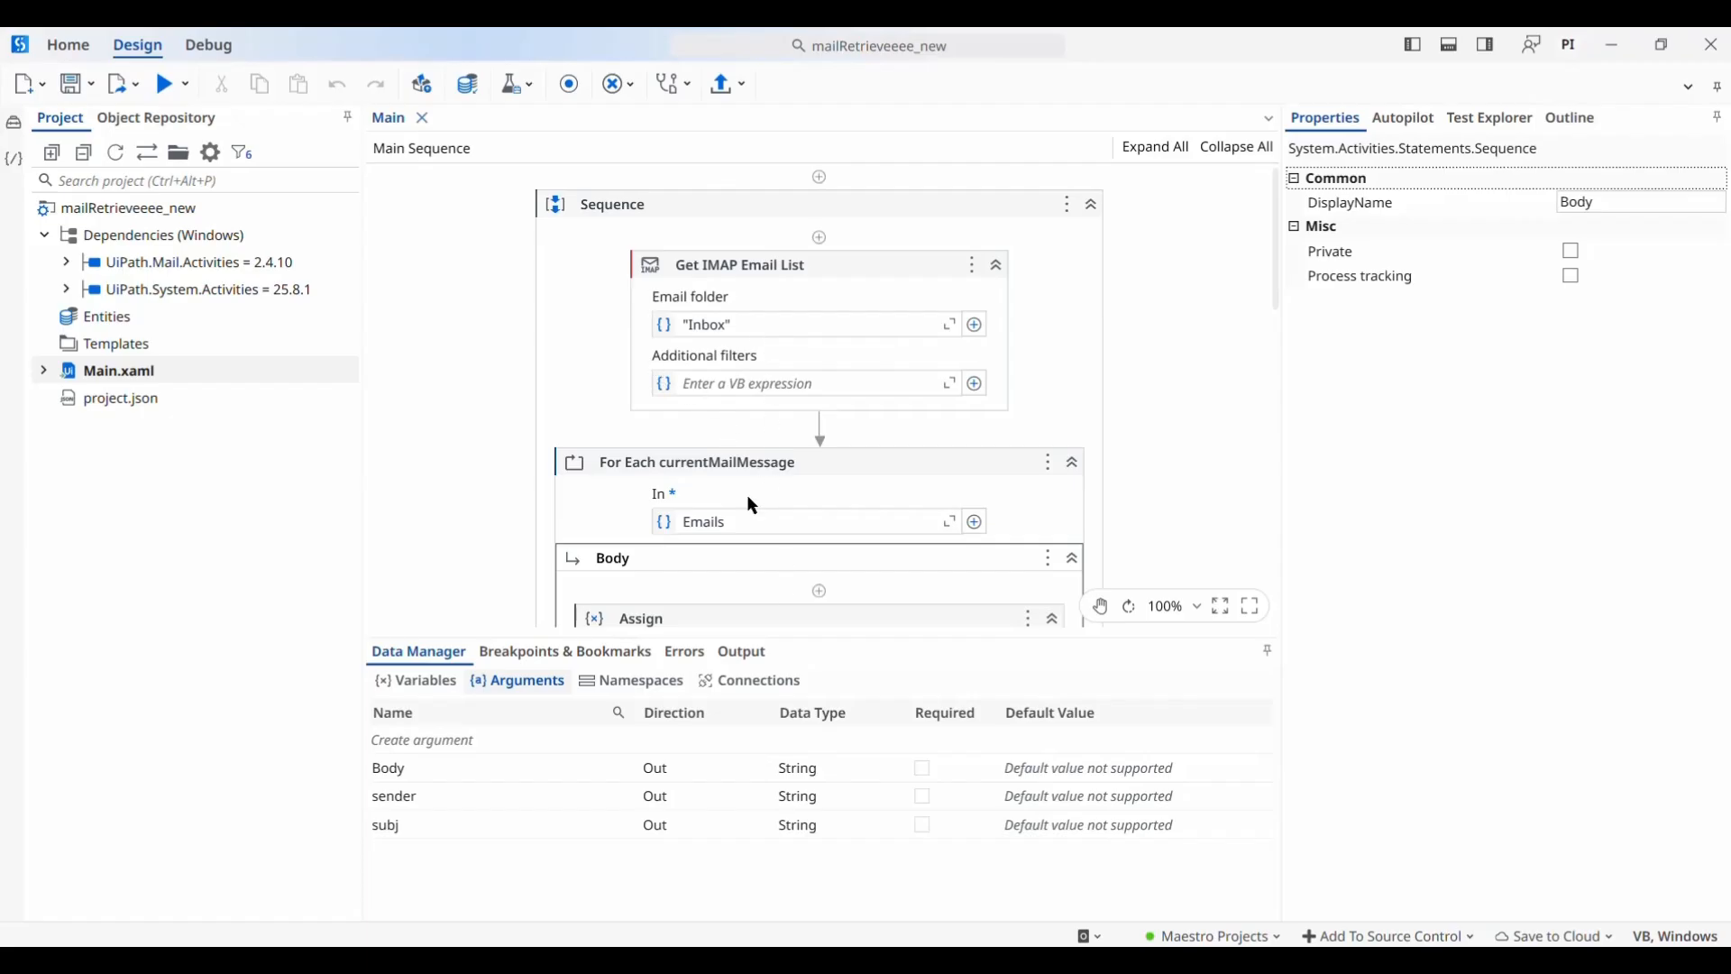
scroll(722, 491, down, 1)
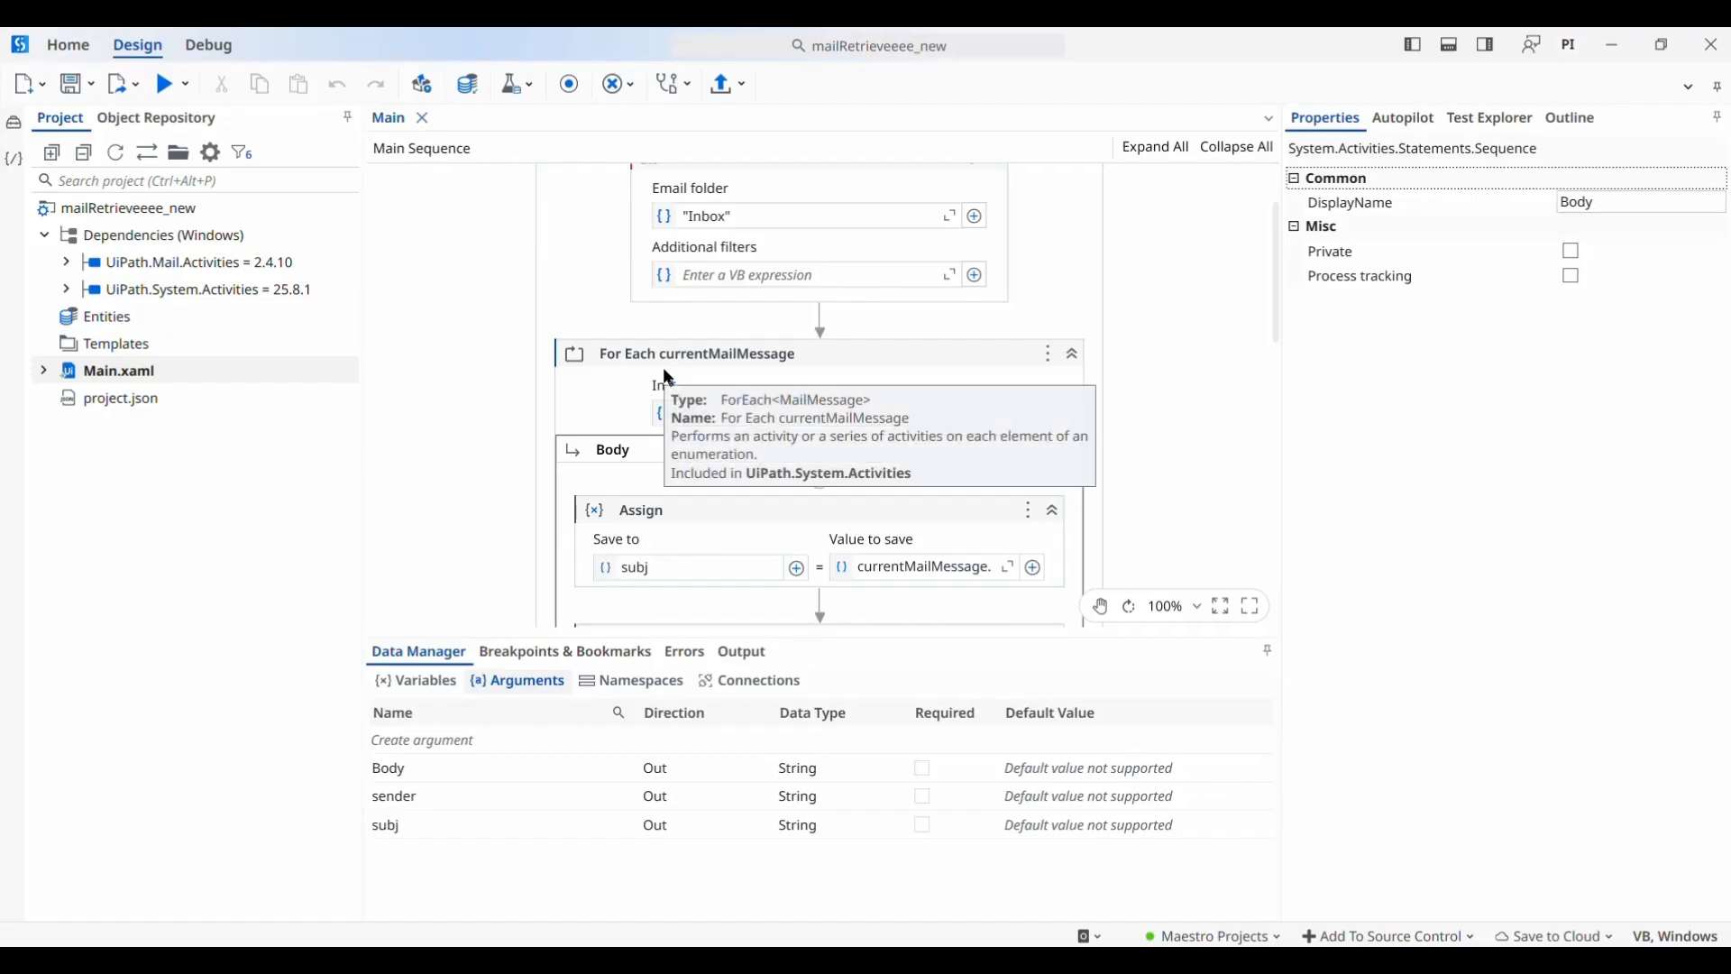
click(719, 367)
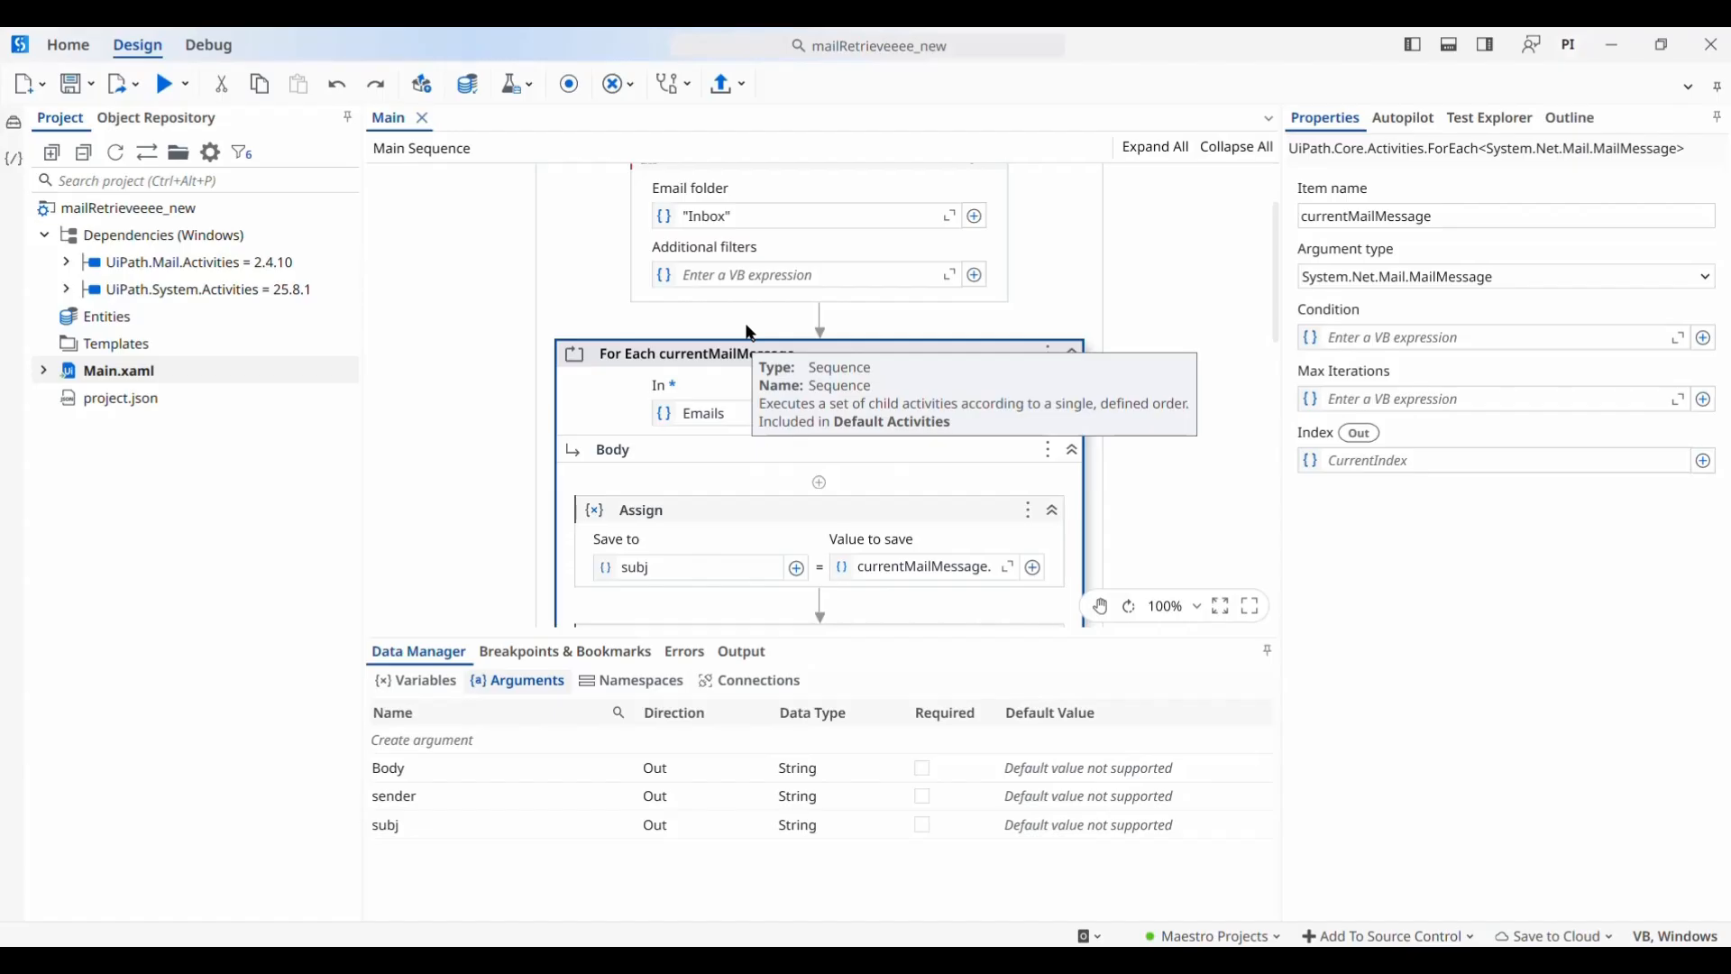
Review the loop's Assigns to subj, sender and Body, then unpin the Data Manager
scroll(748, 332, up, 2)
scroll(745, 343, down, 3)
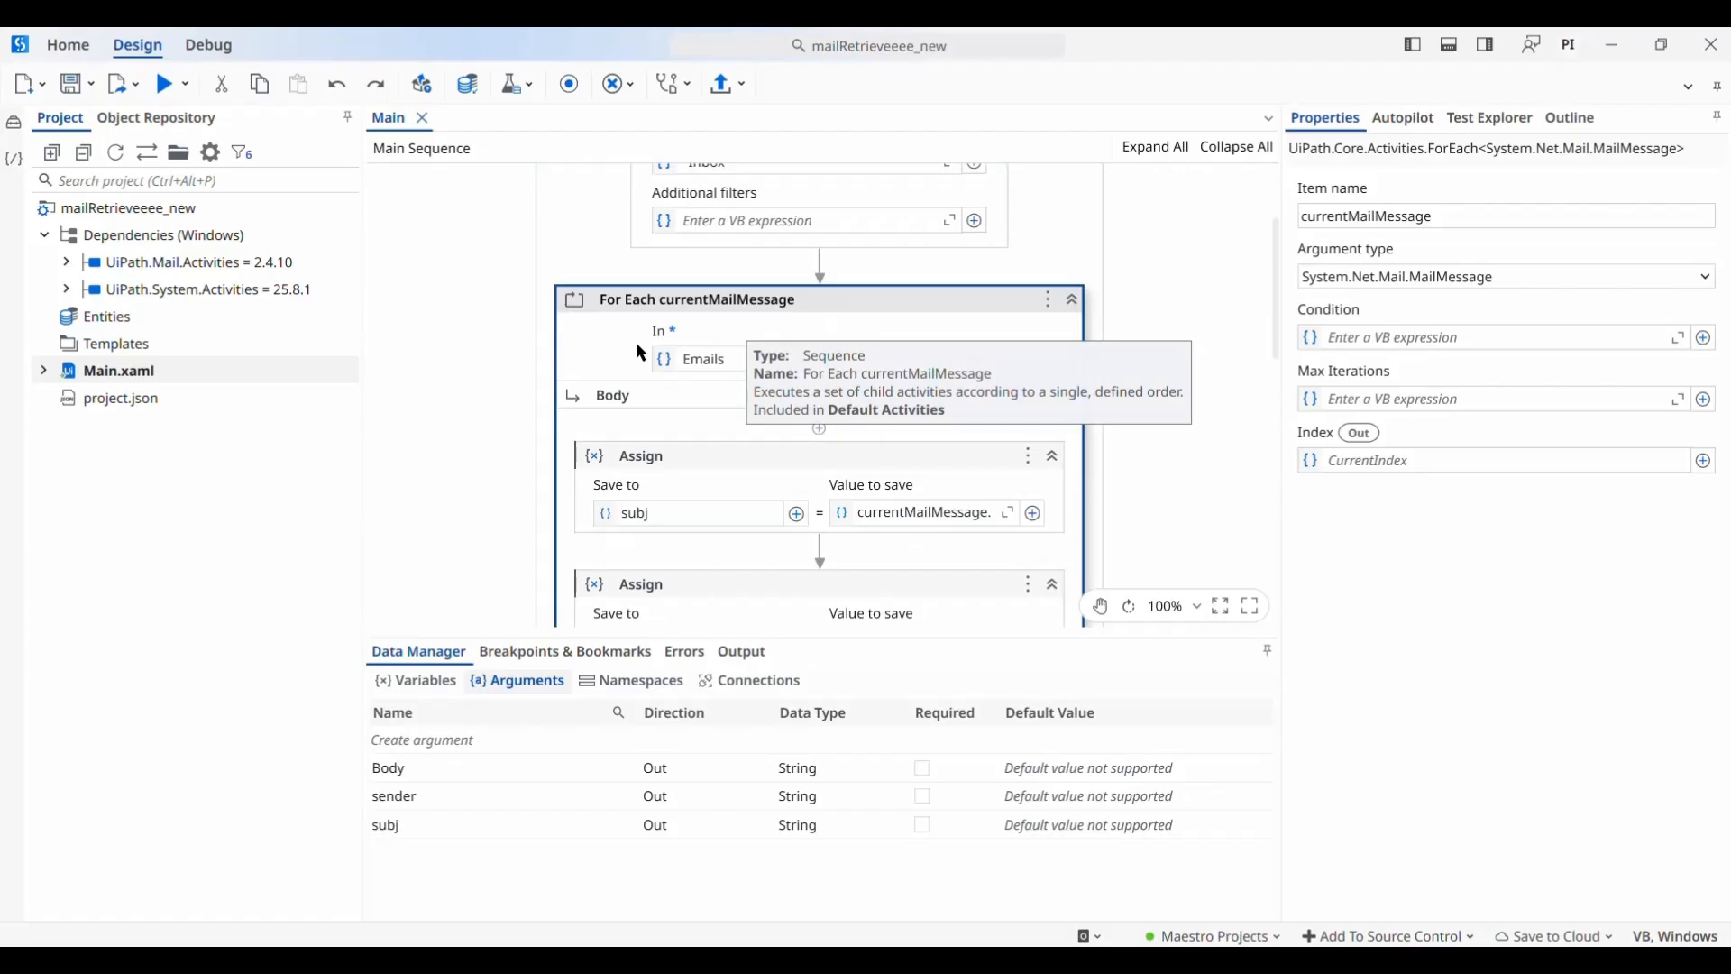
scroll(639, 350, down, 1)
scroll(638, 350, up, 1)
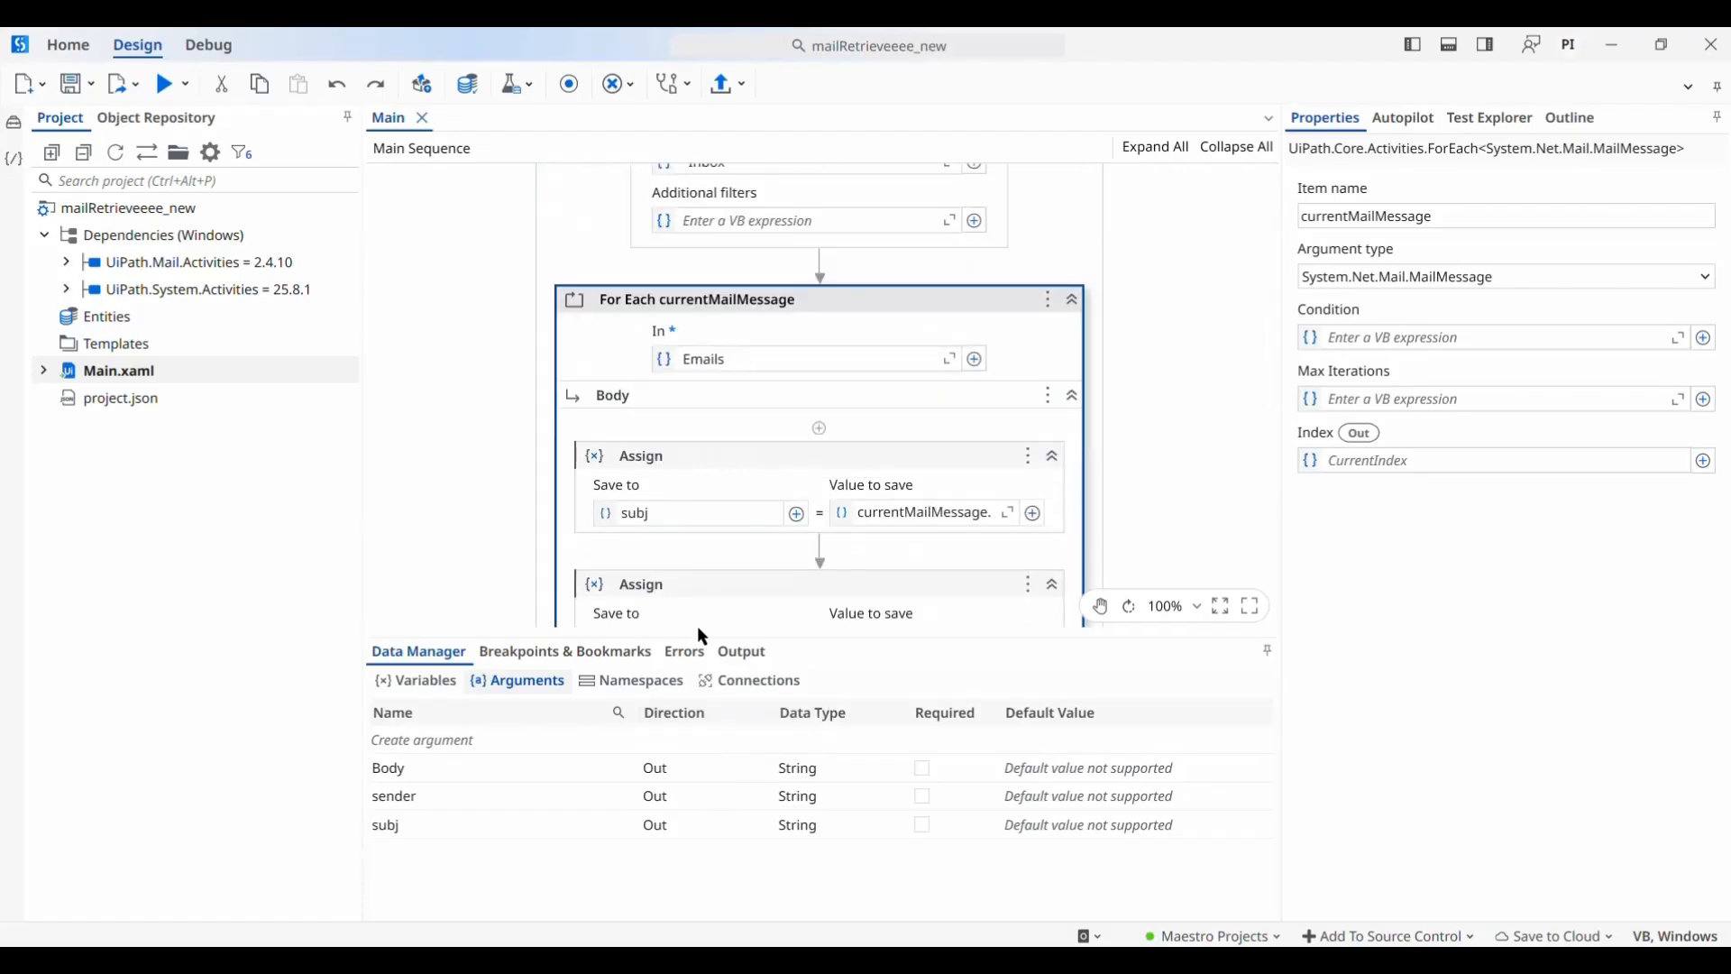
scroll(678, 540, down, 4)
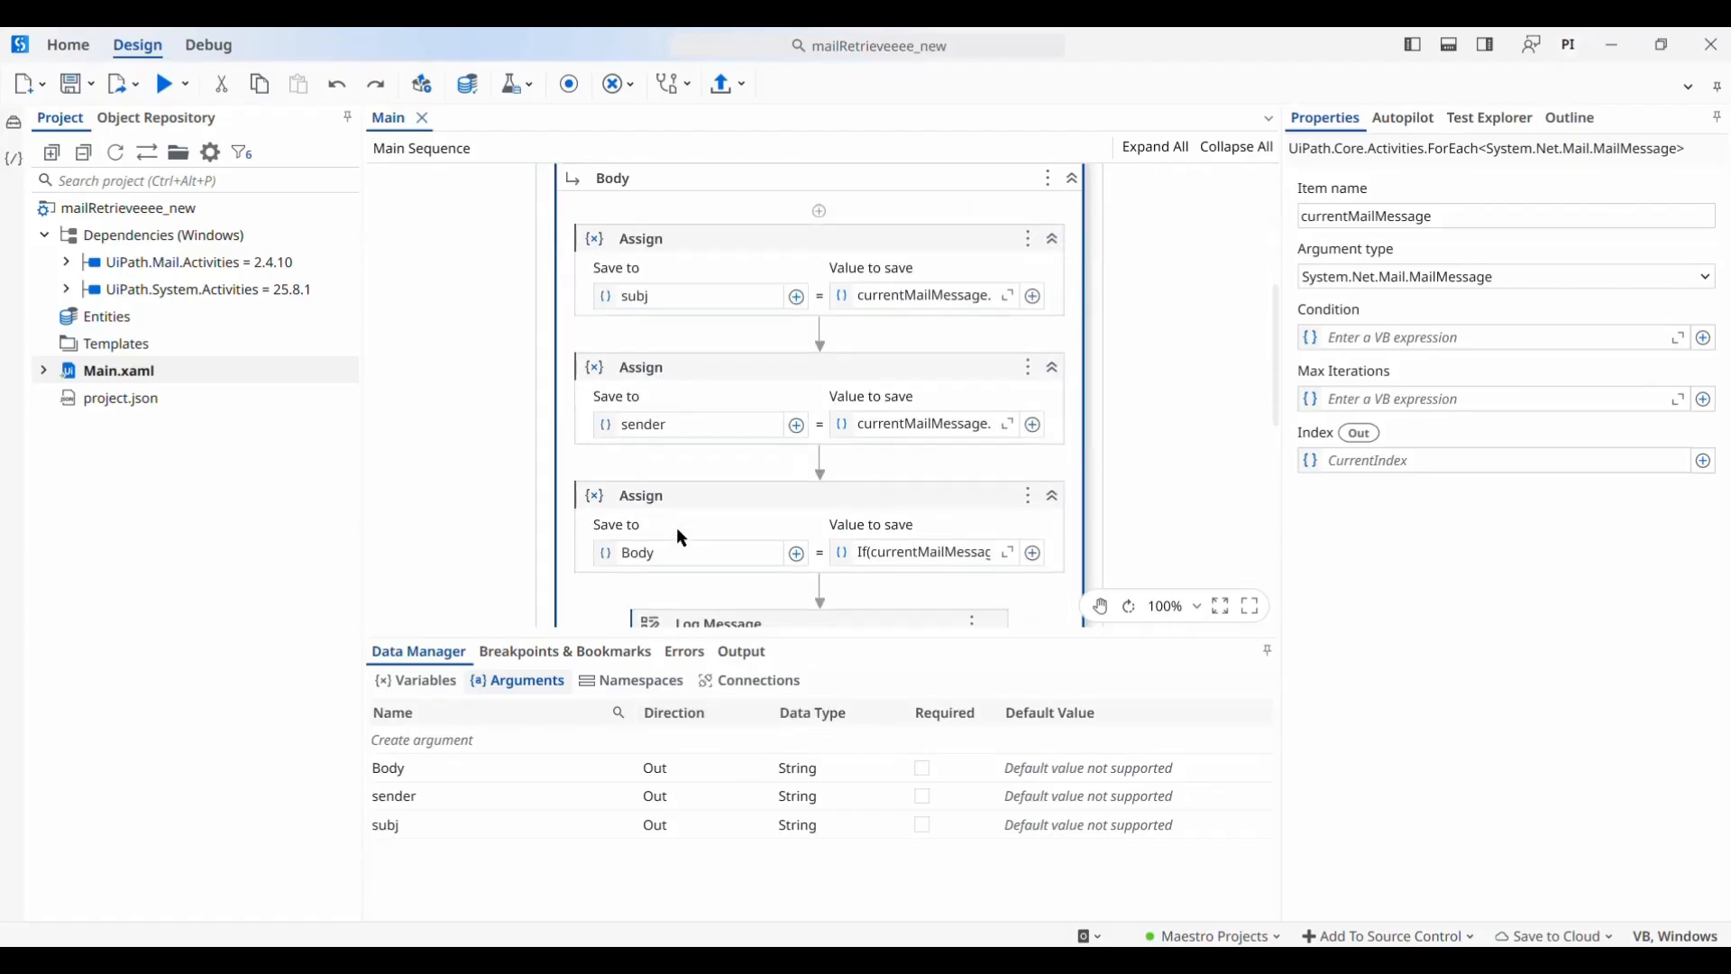
scroll(682, 539, up, 1)
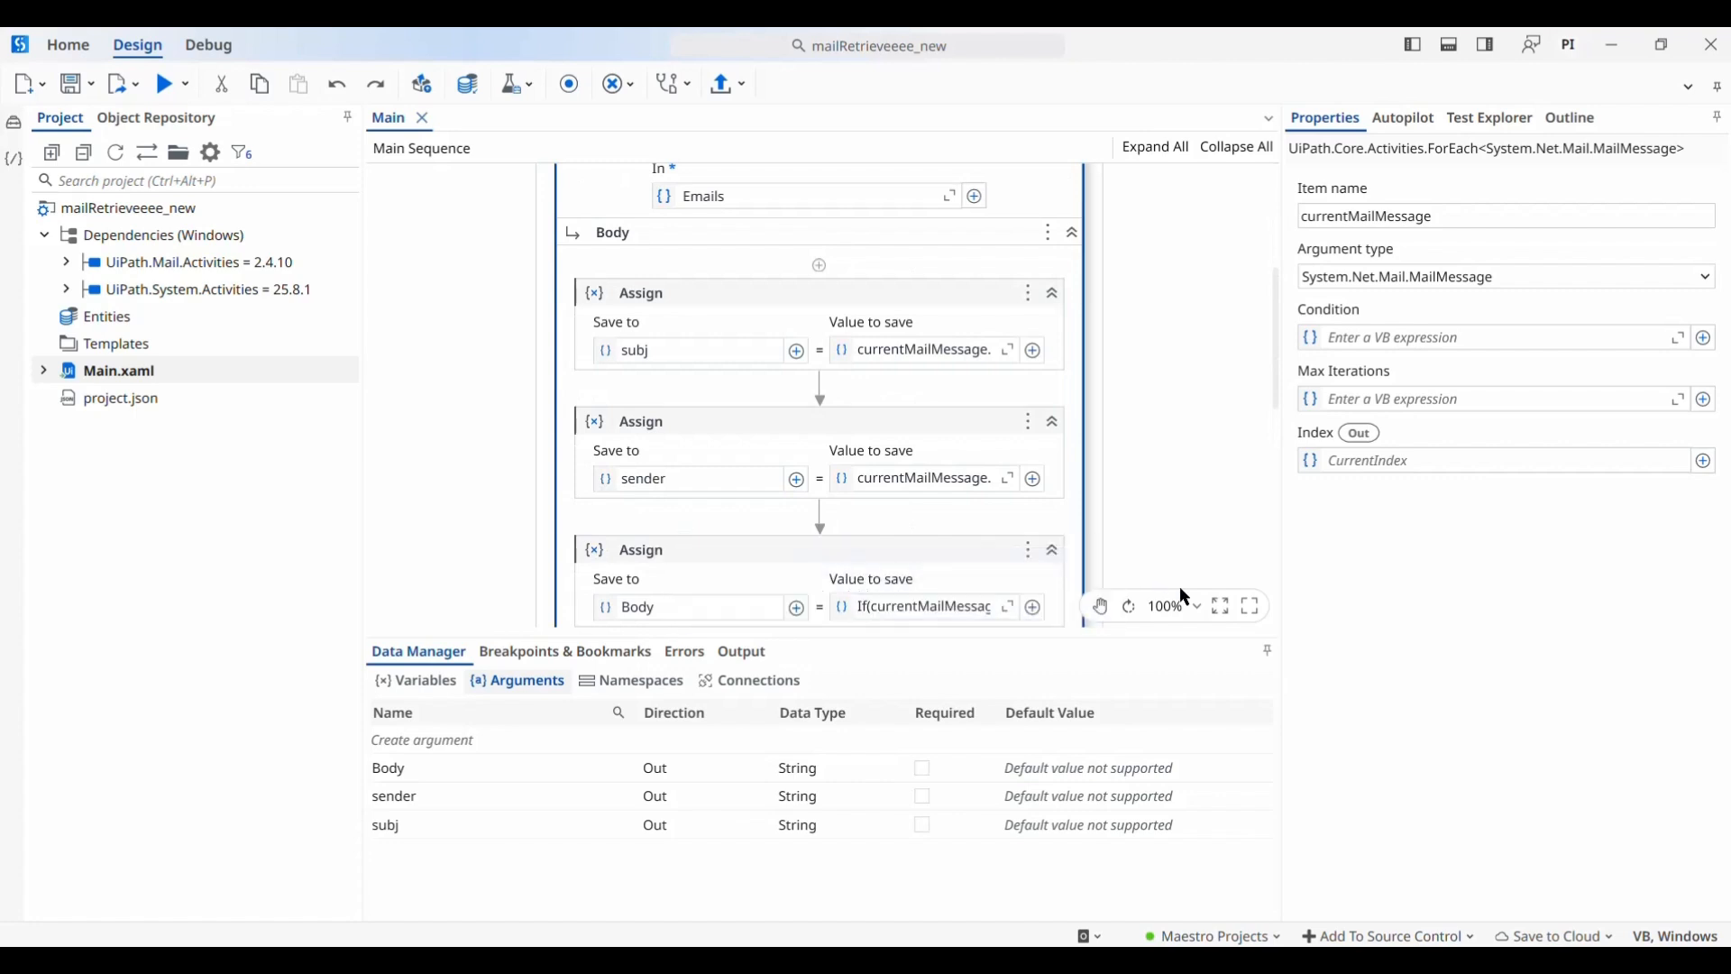
click(1268, 650)
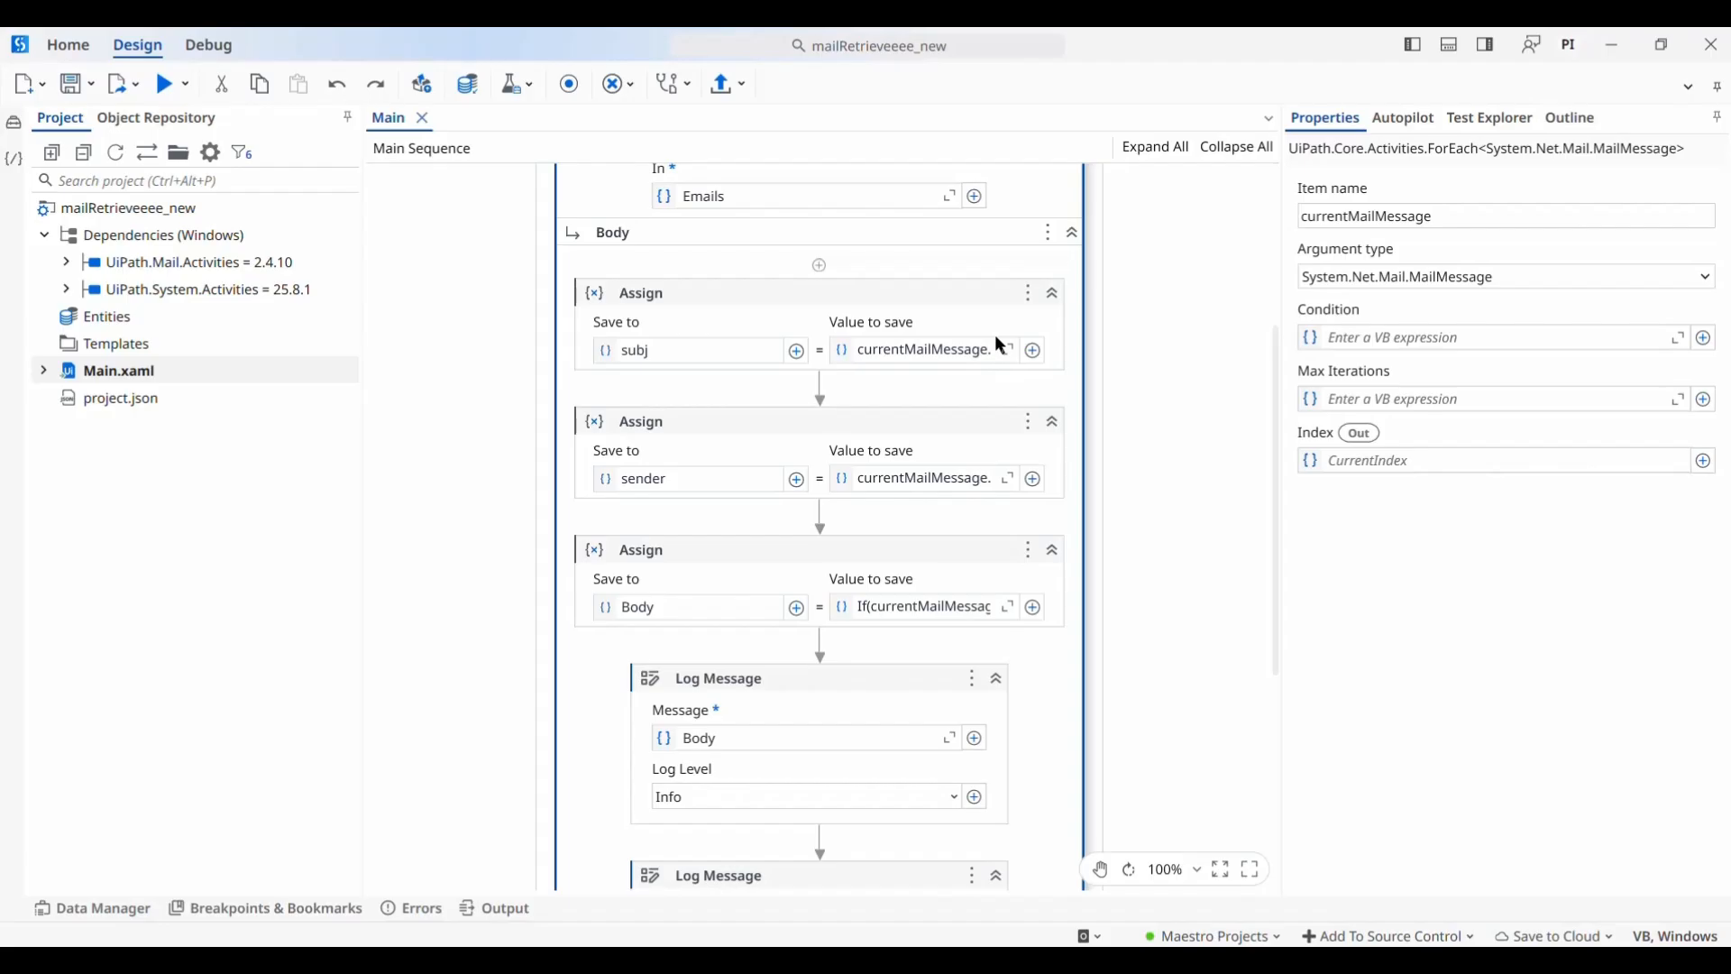
scroll(983, 264, up, 2)
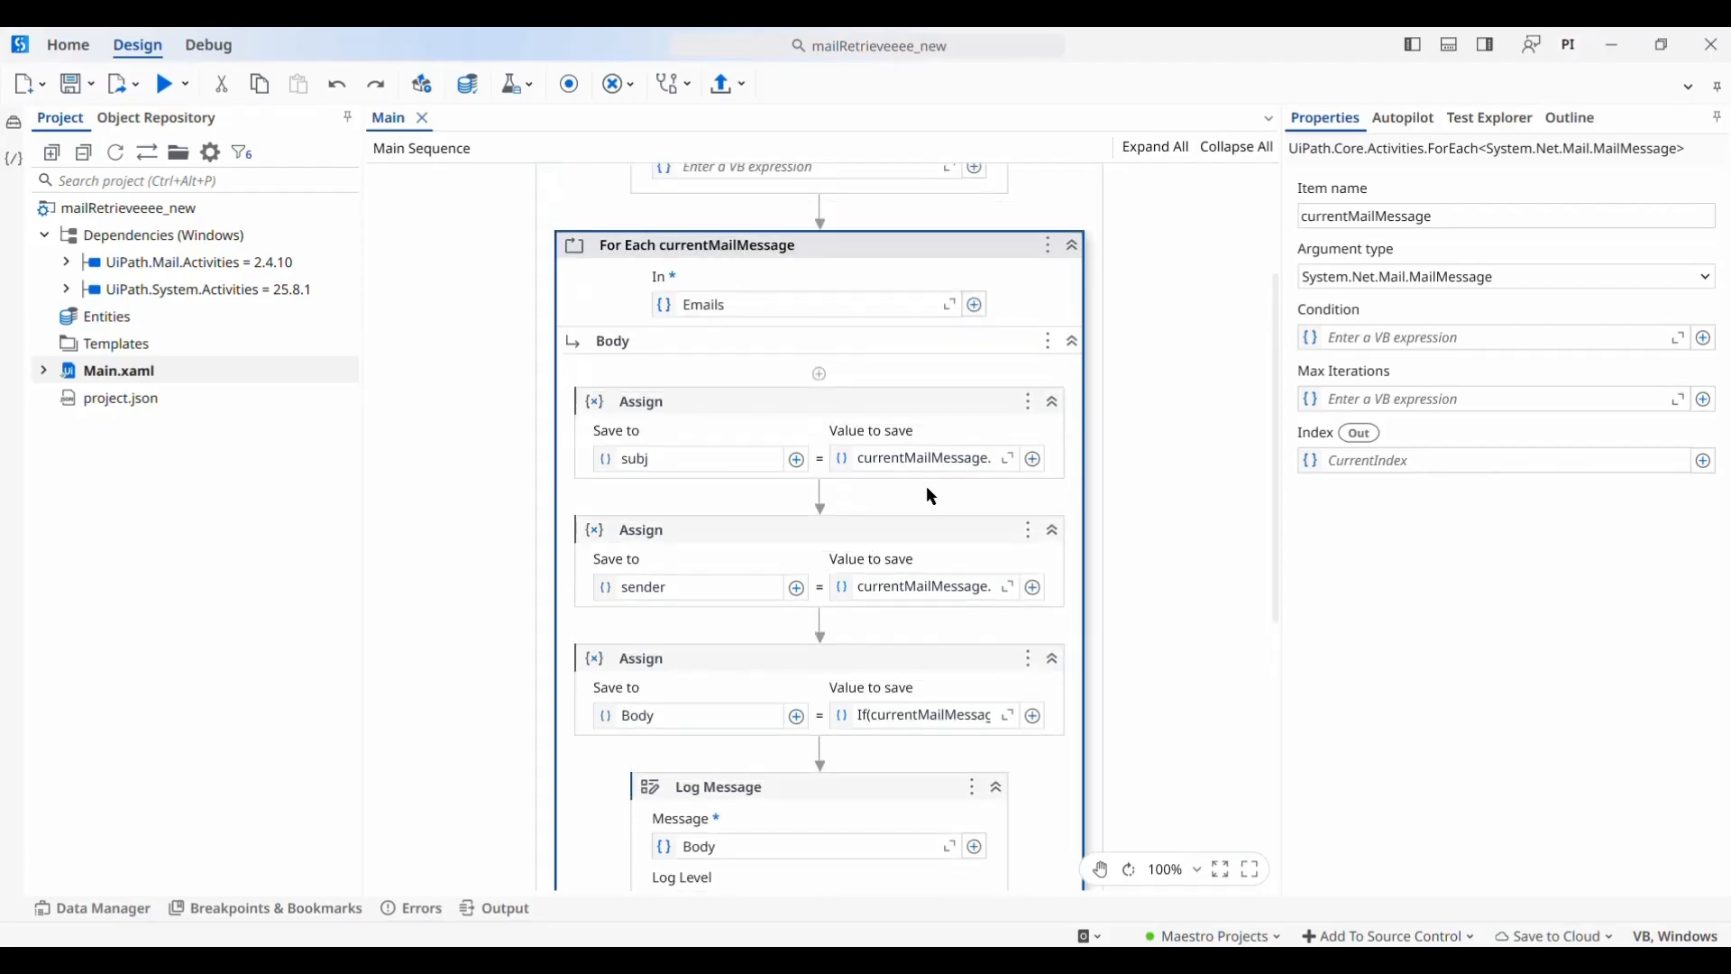
click(945, 460)
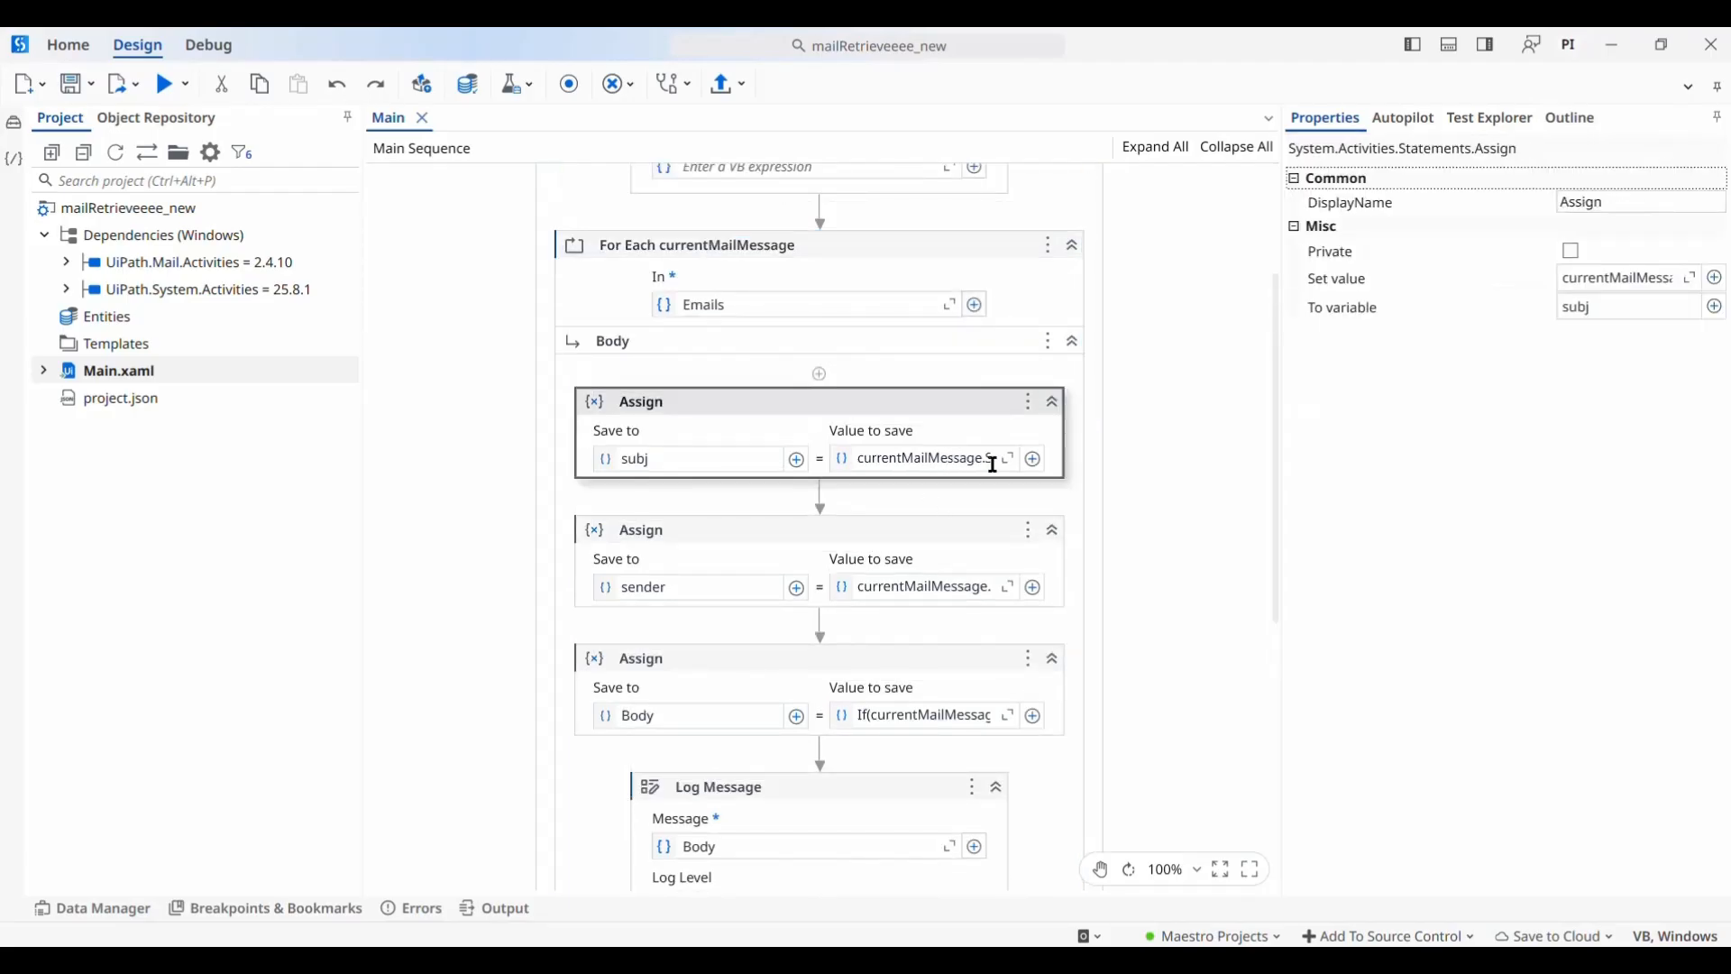
click(1051, 318)
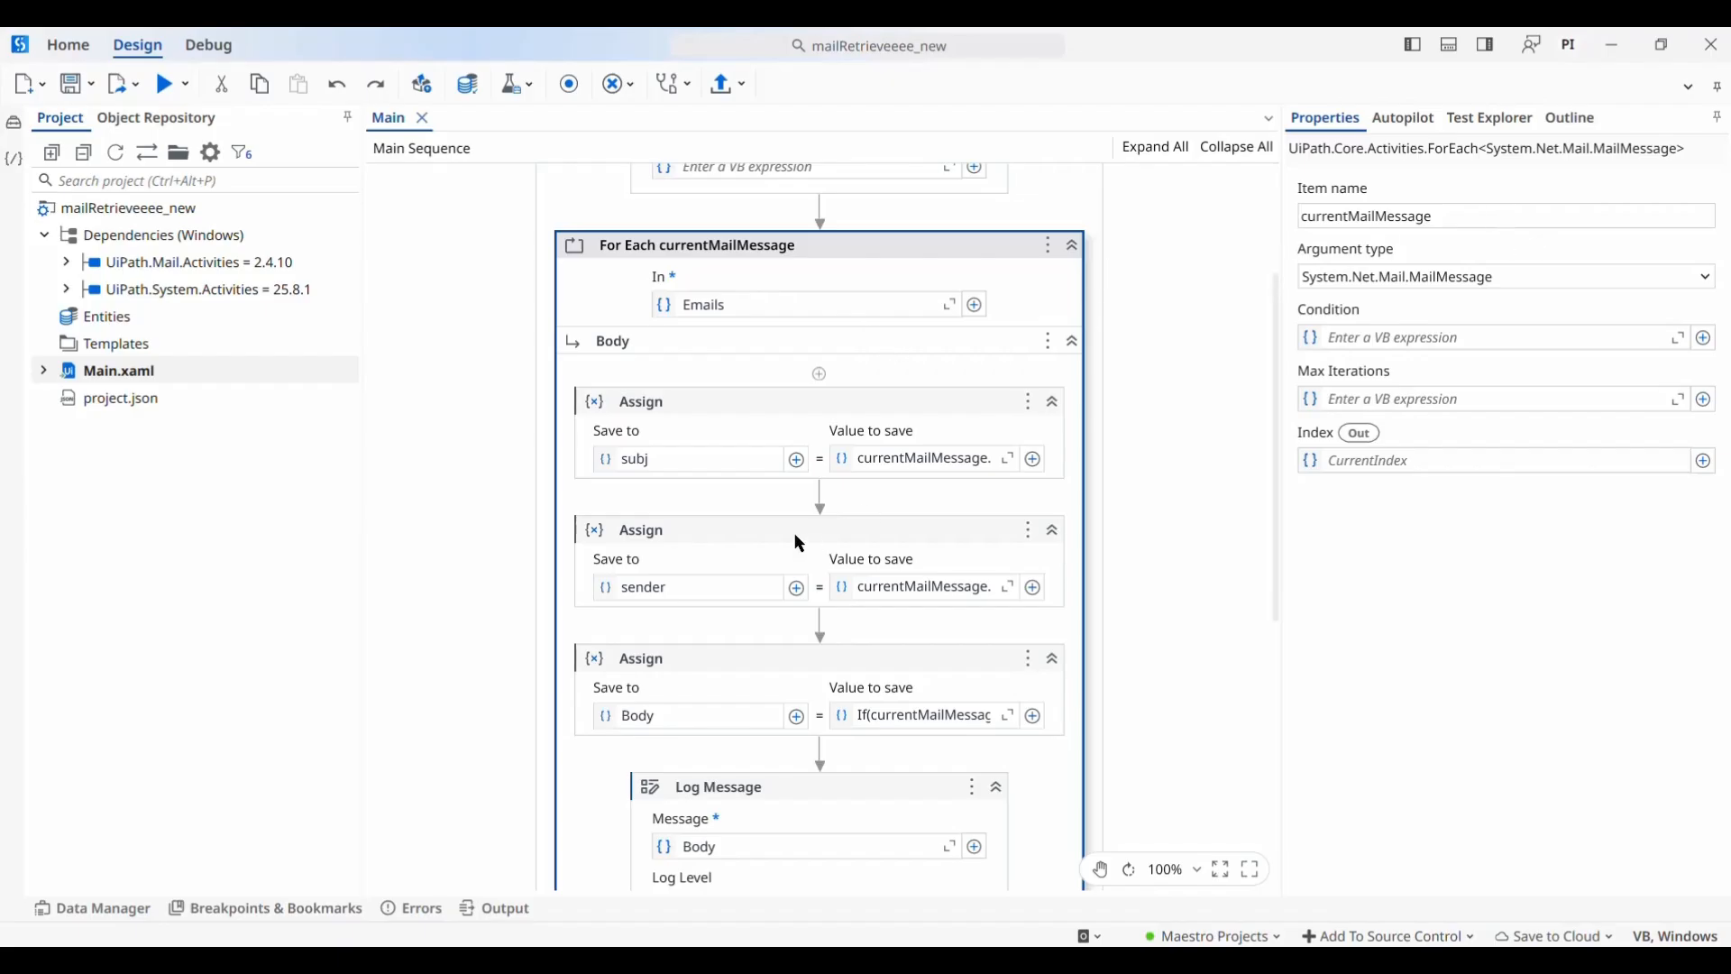
click(1008, 458)
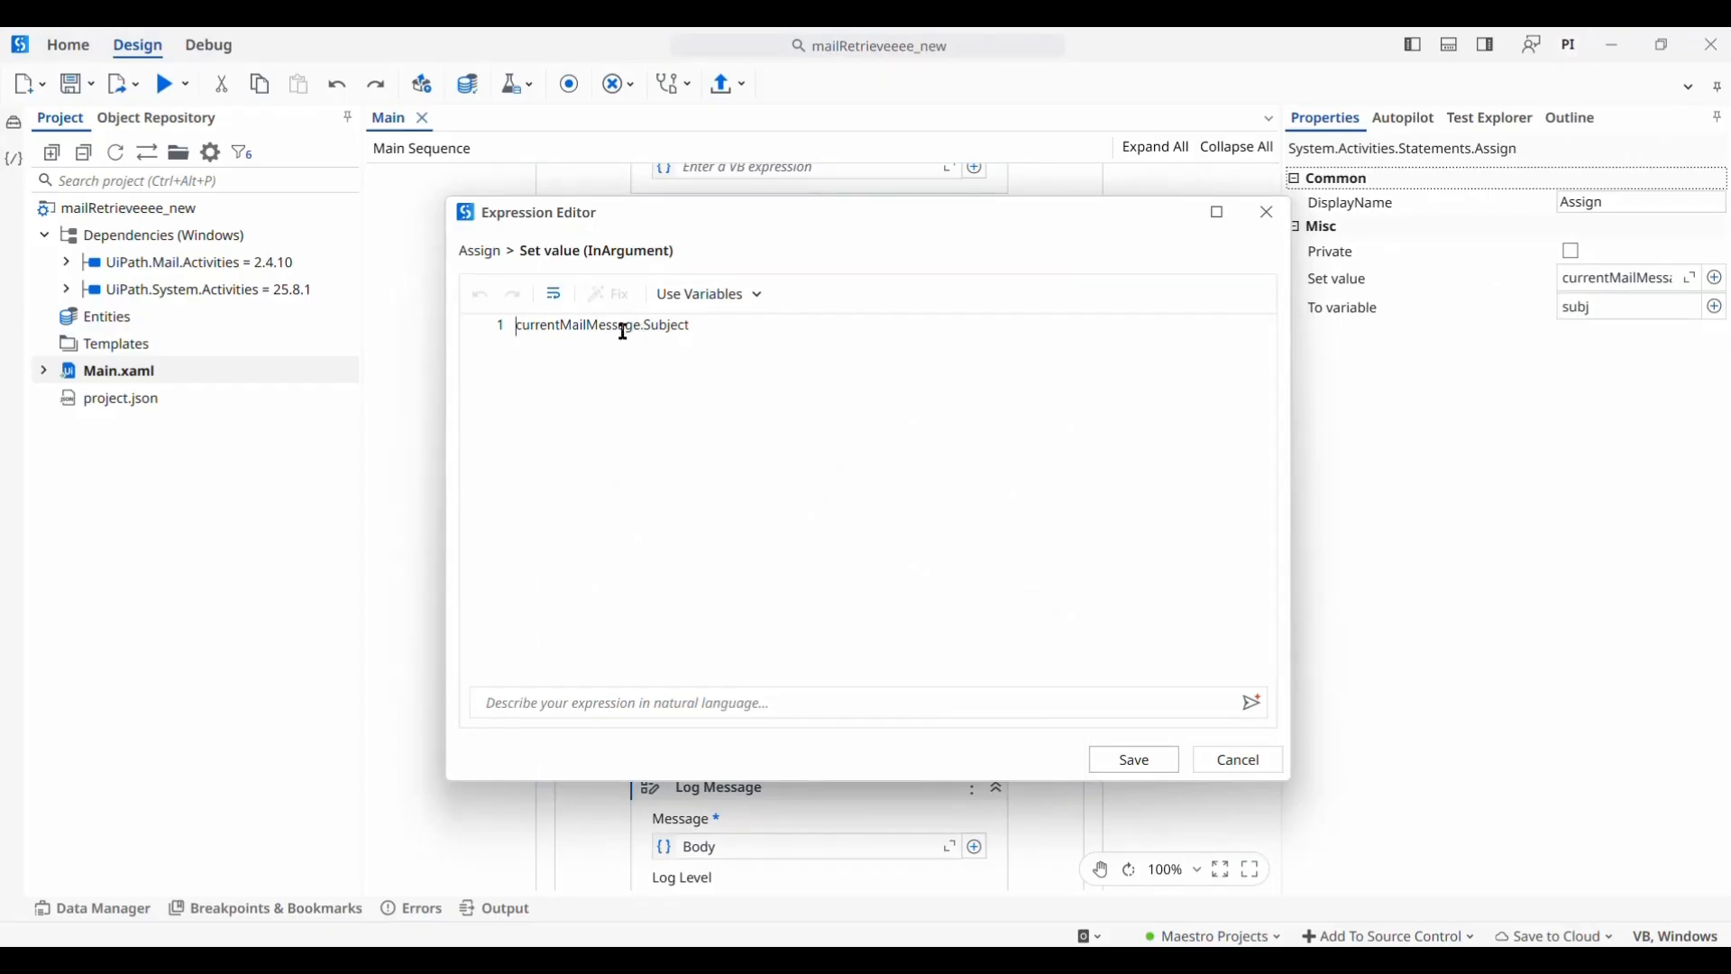
click(1133, 759)
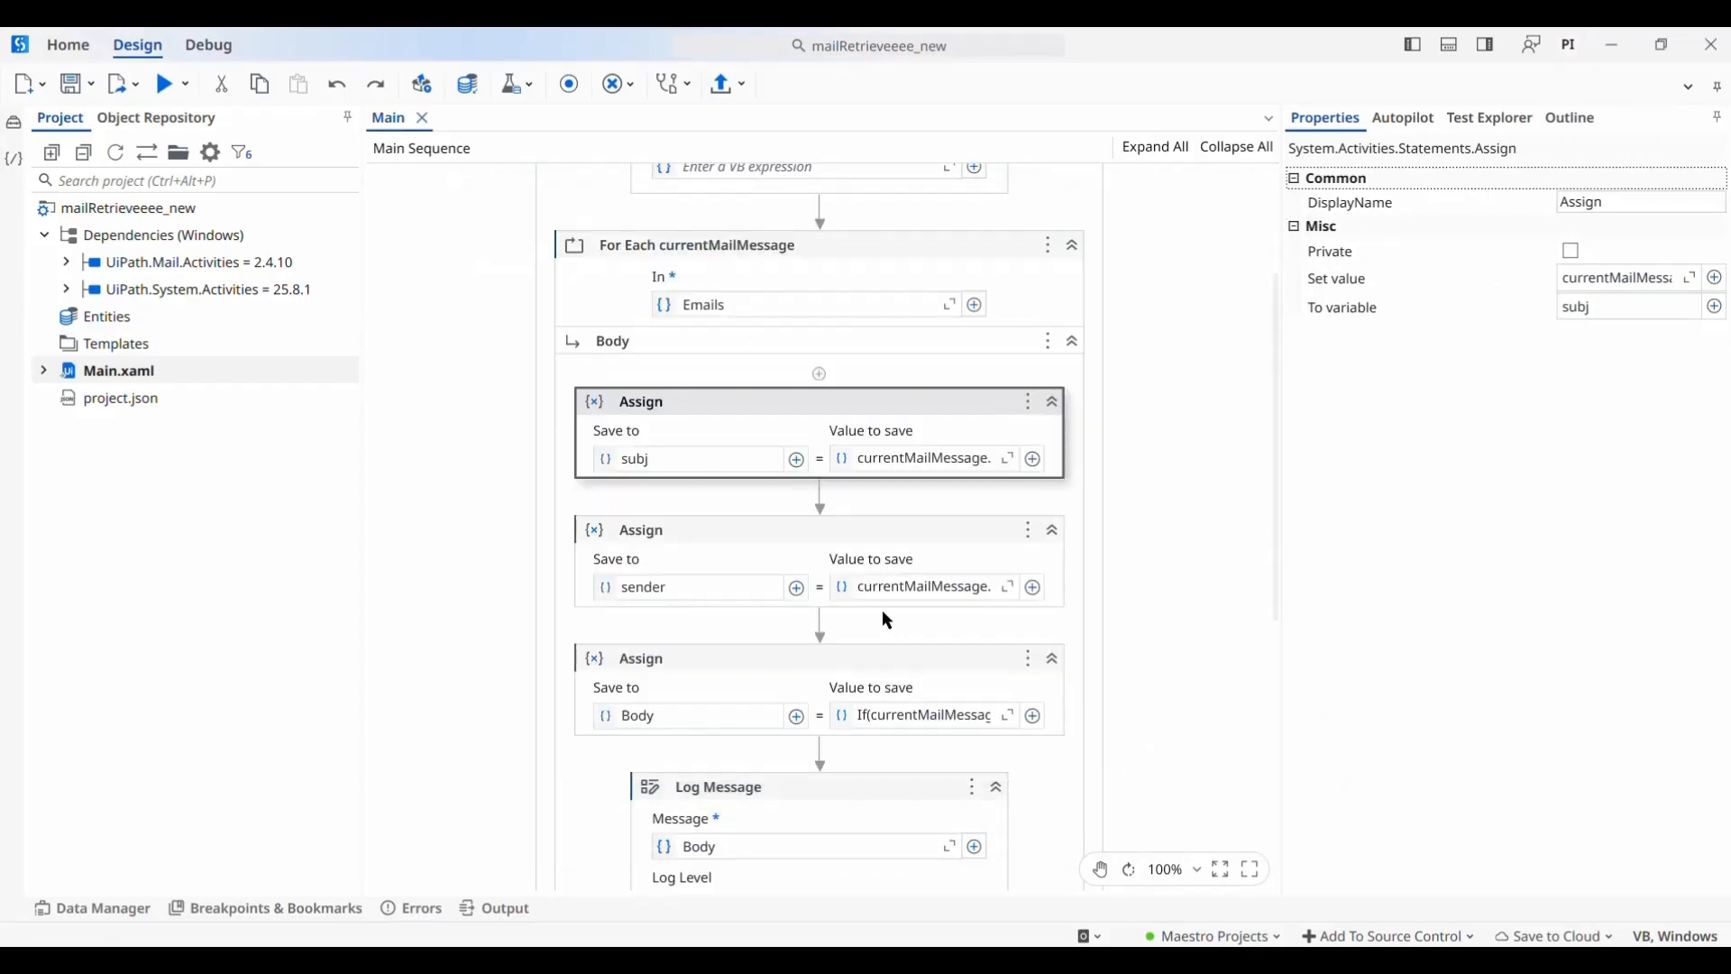
click(725, 528)
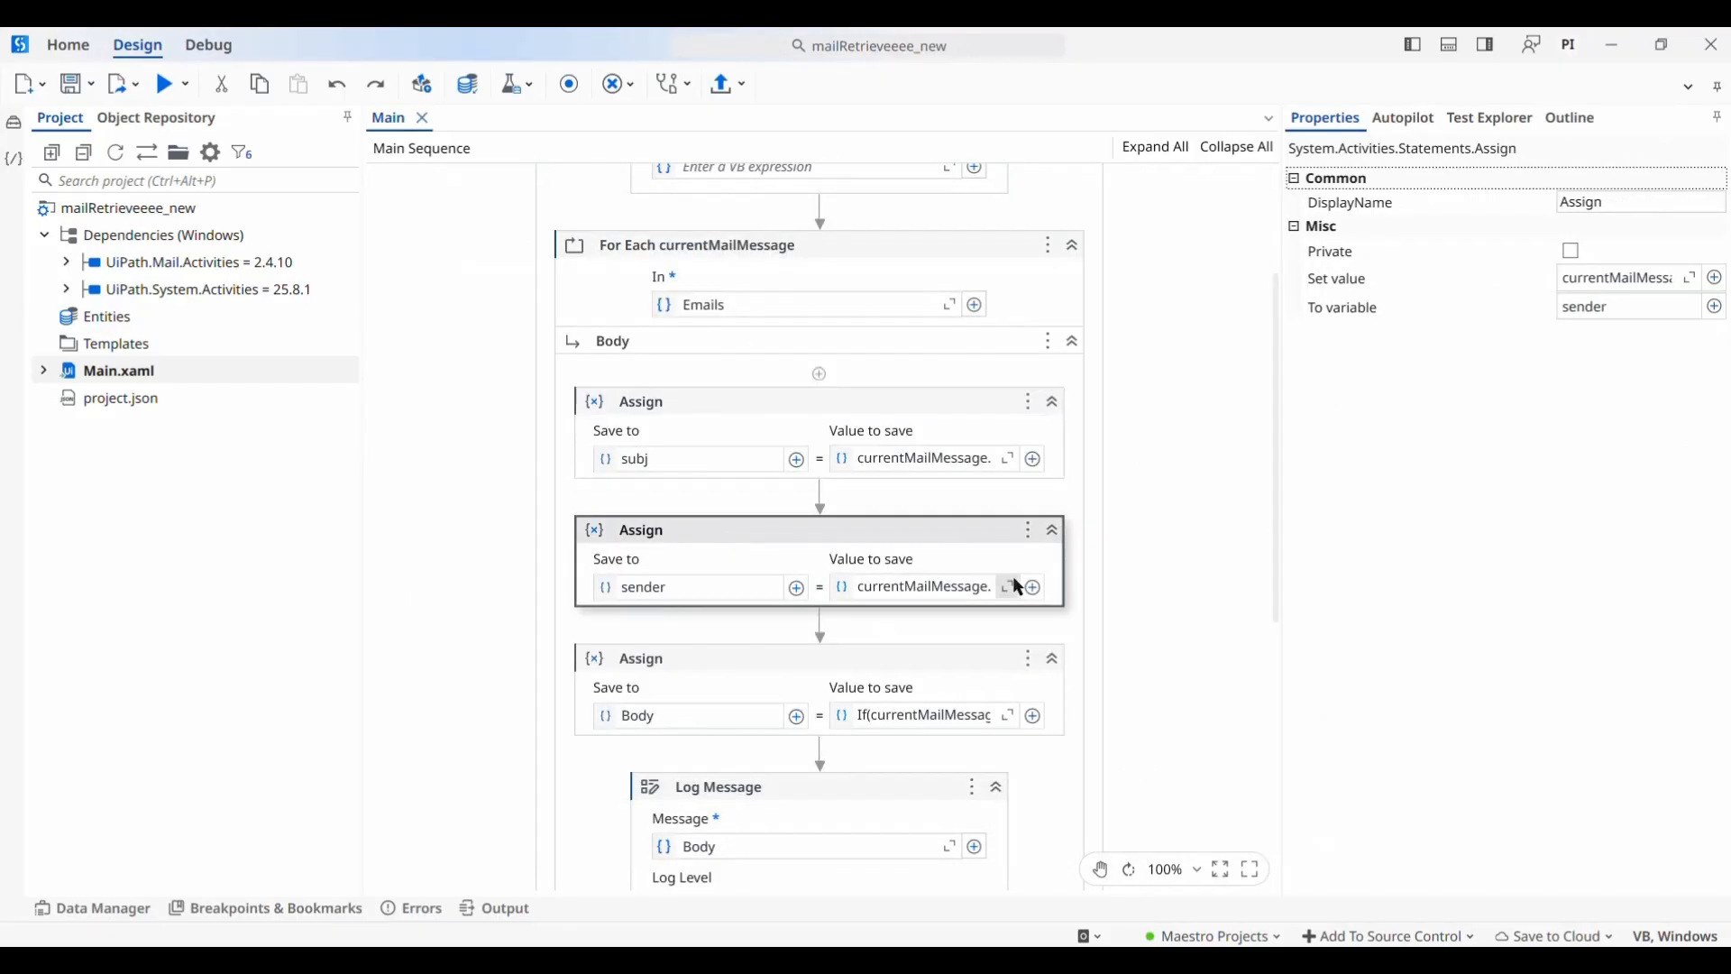
click(1008, 587)
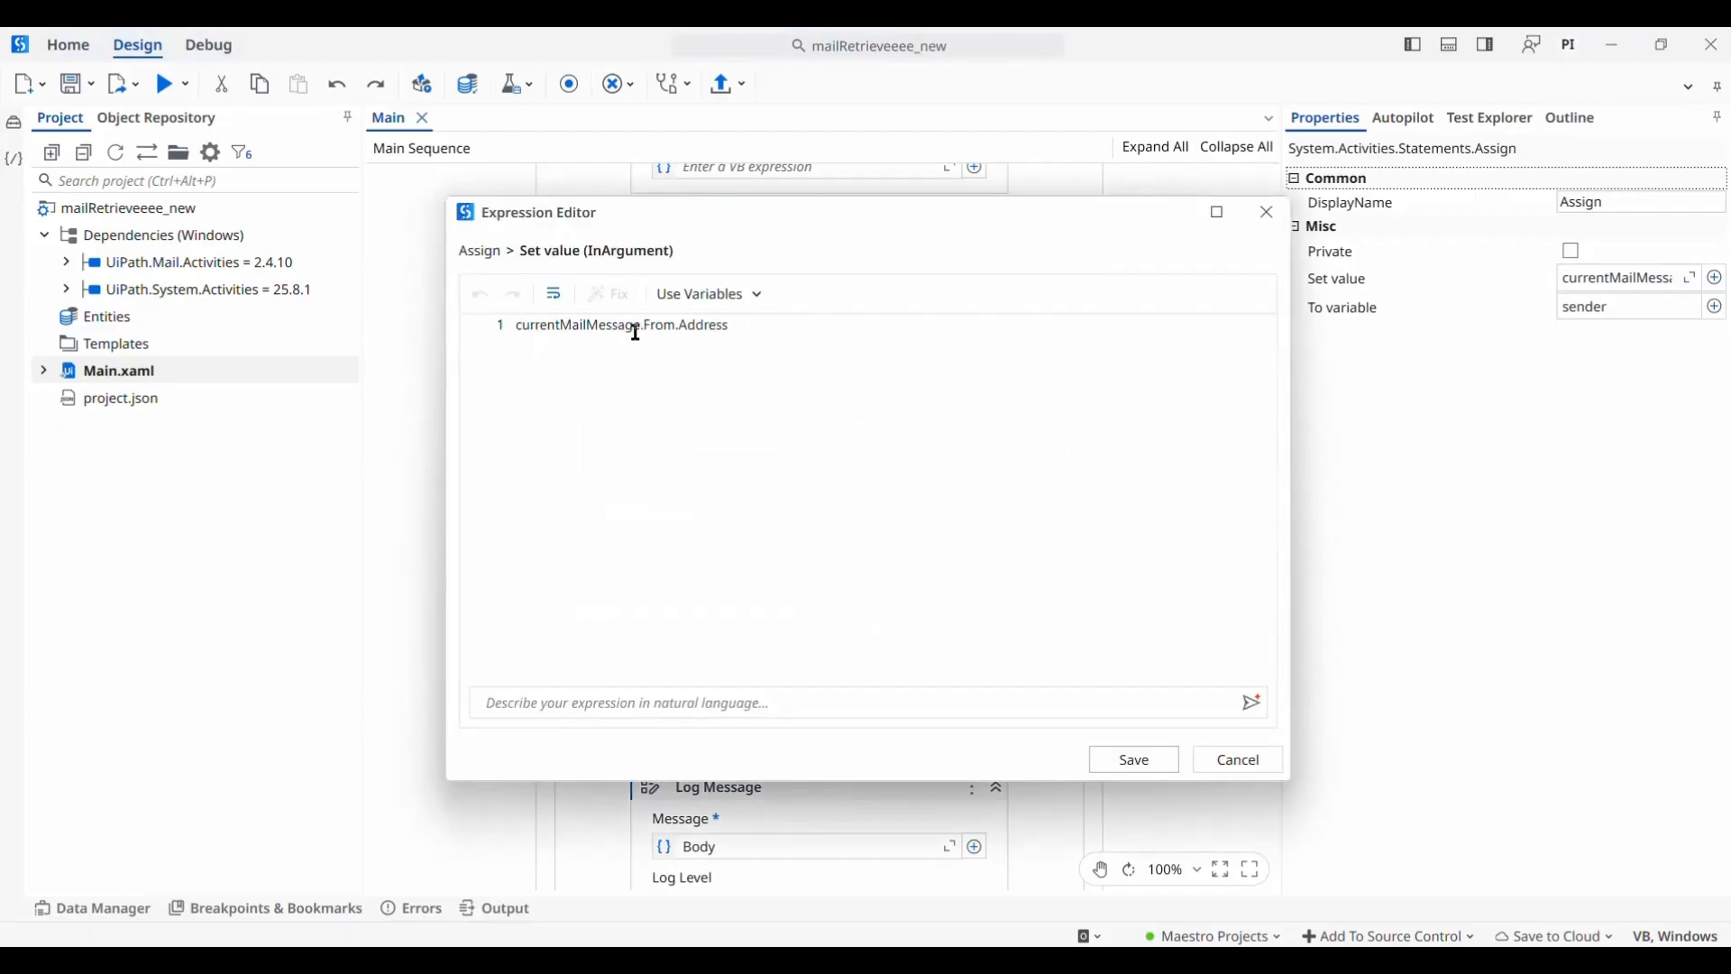
click(1119, 770)
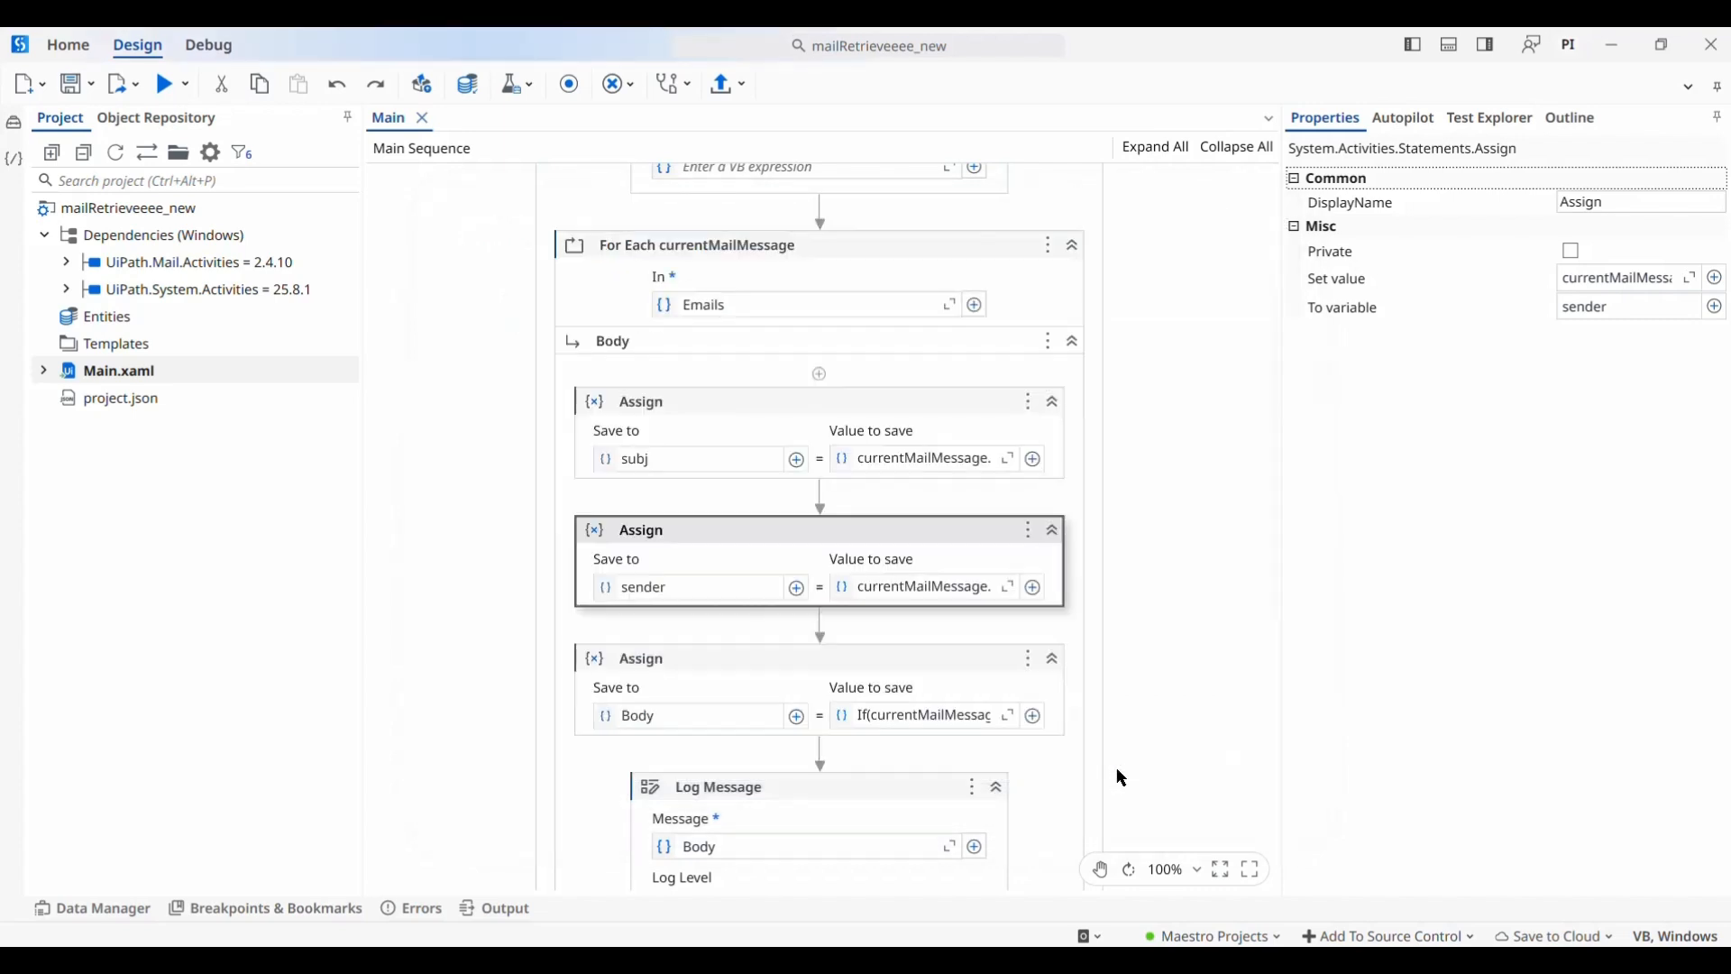
click(1009, 717)
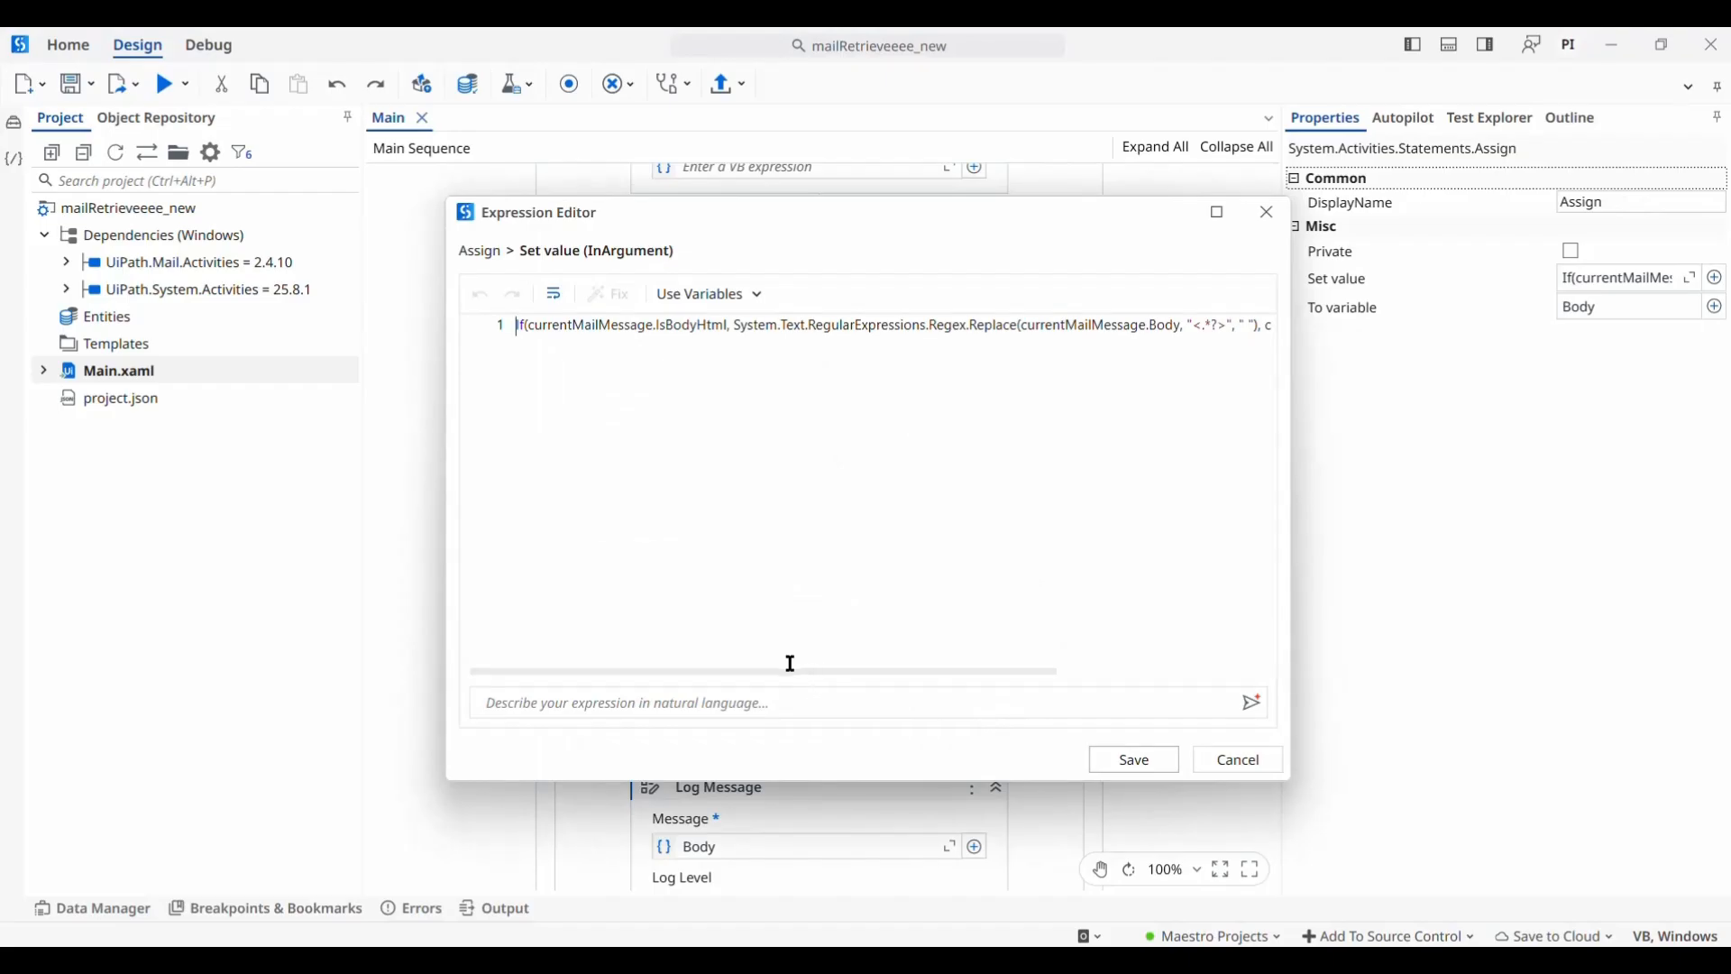
drag(796, 678, 992, 679)
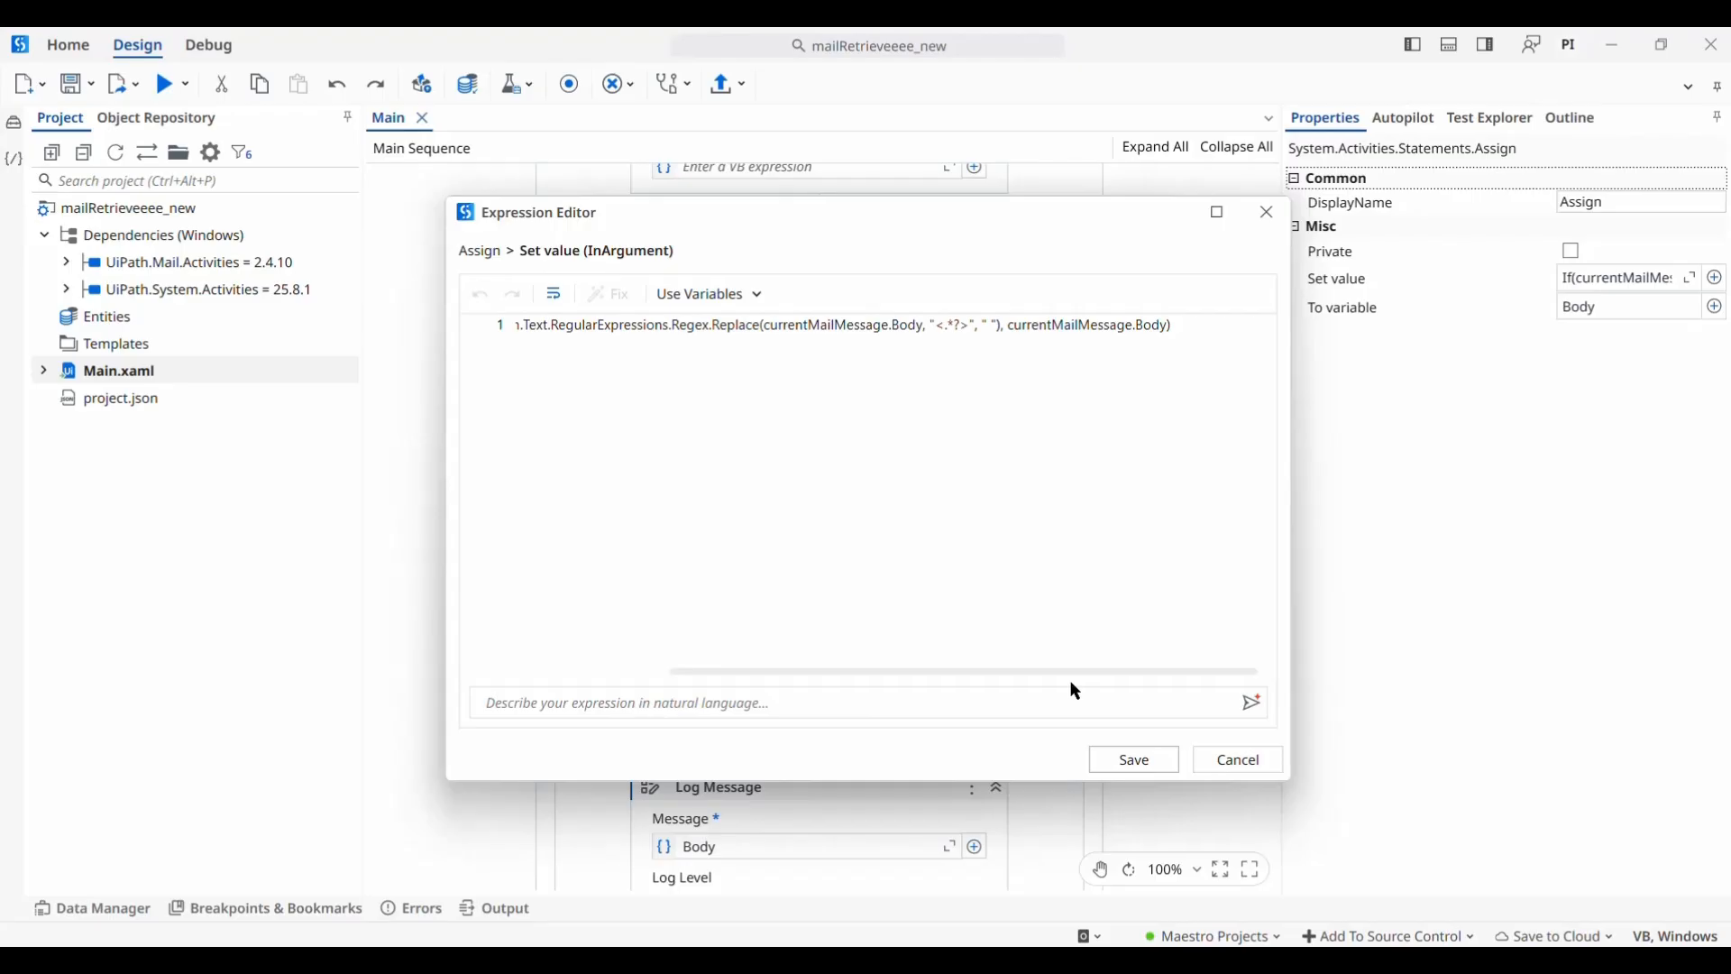
click(1118, 763)
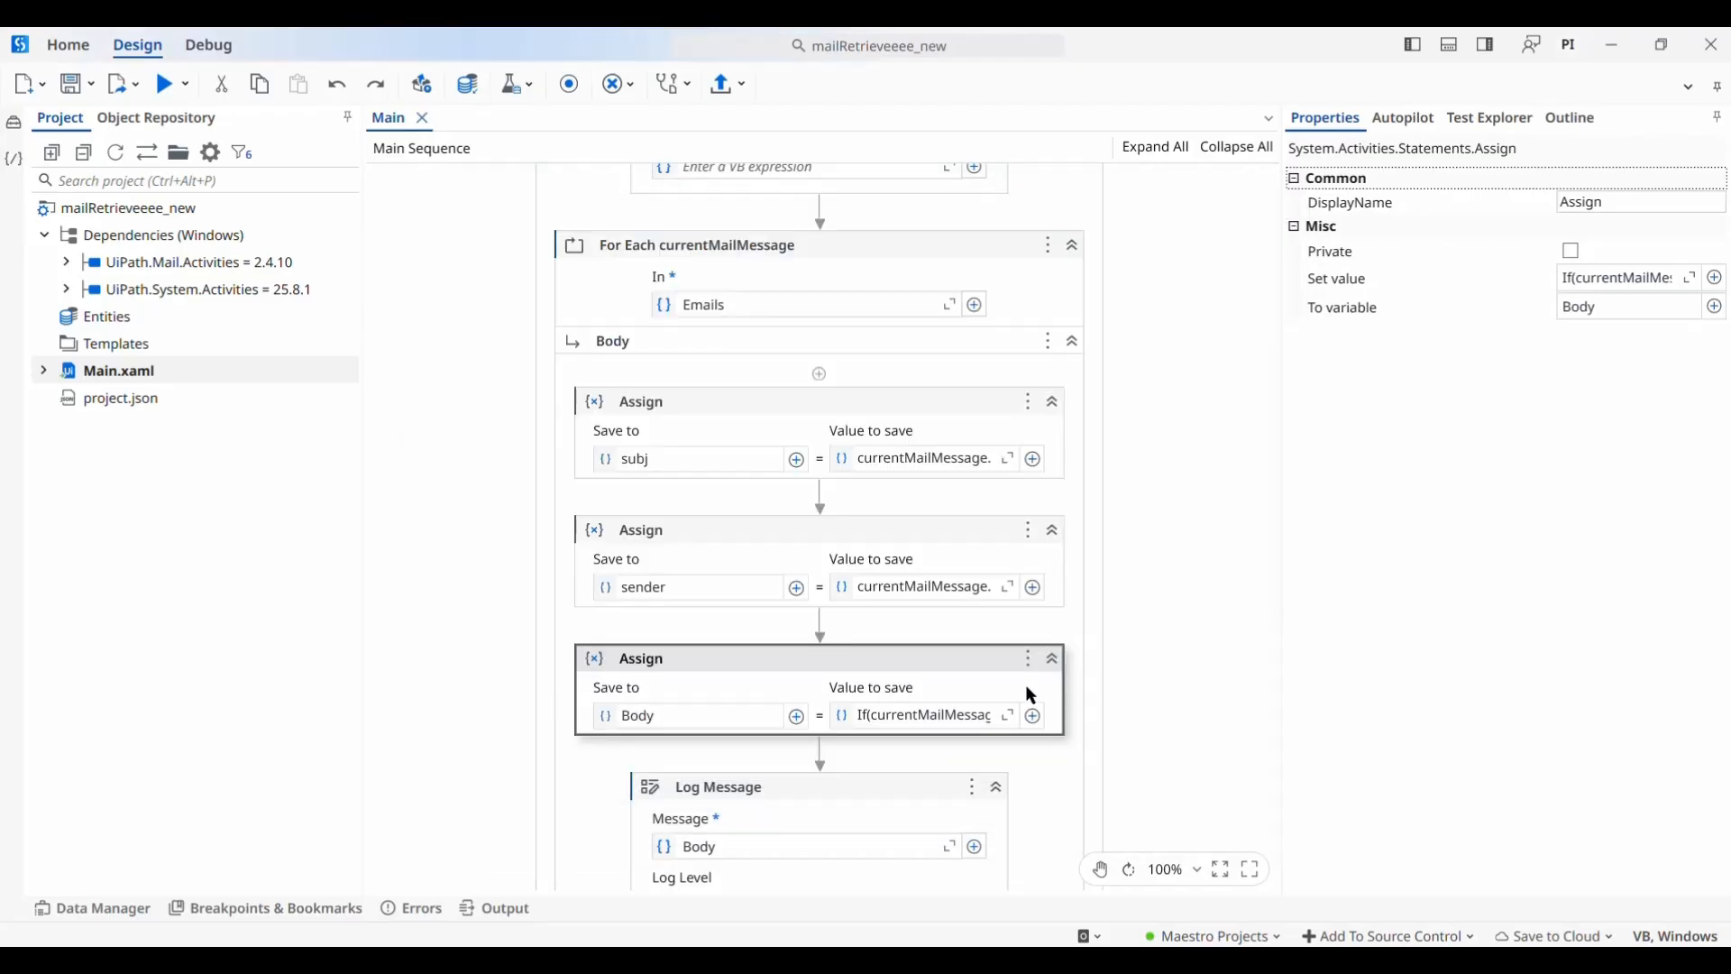
scroll(856, 618, down, 6)
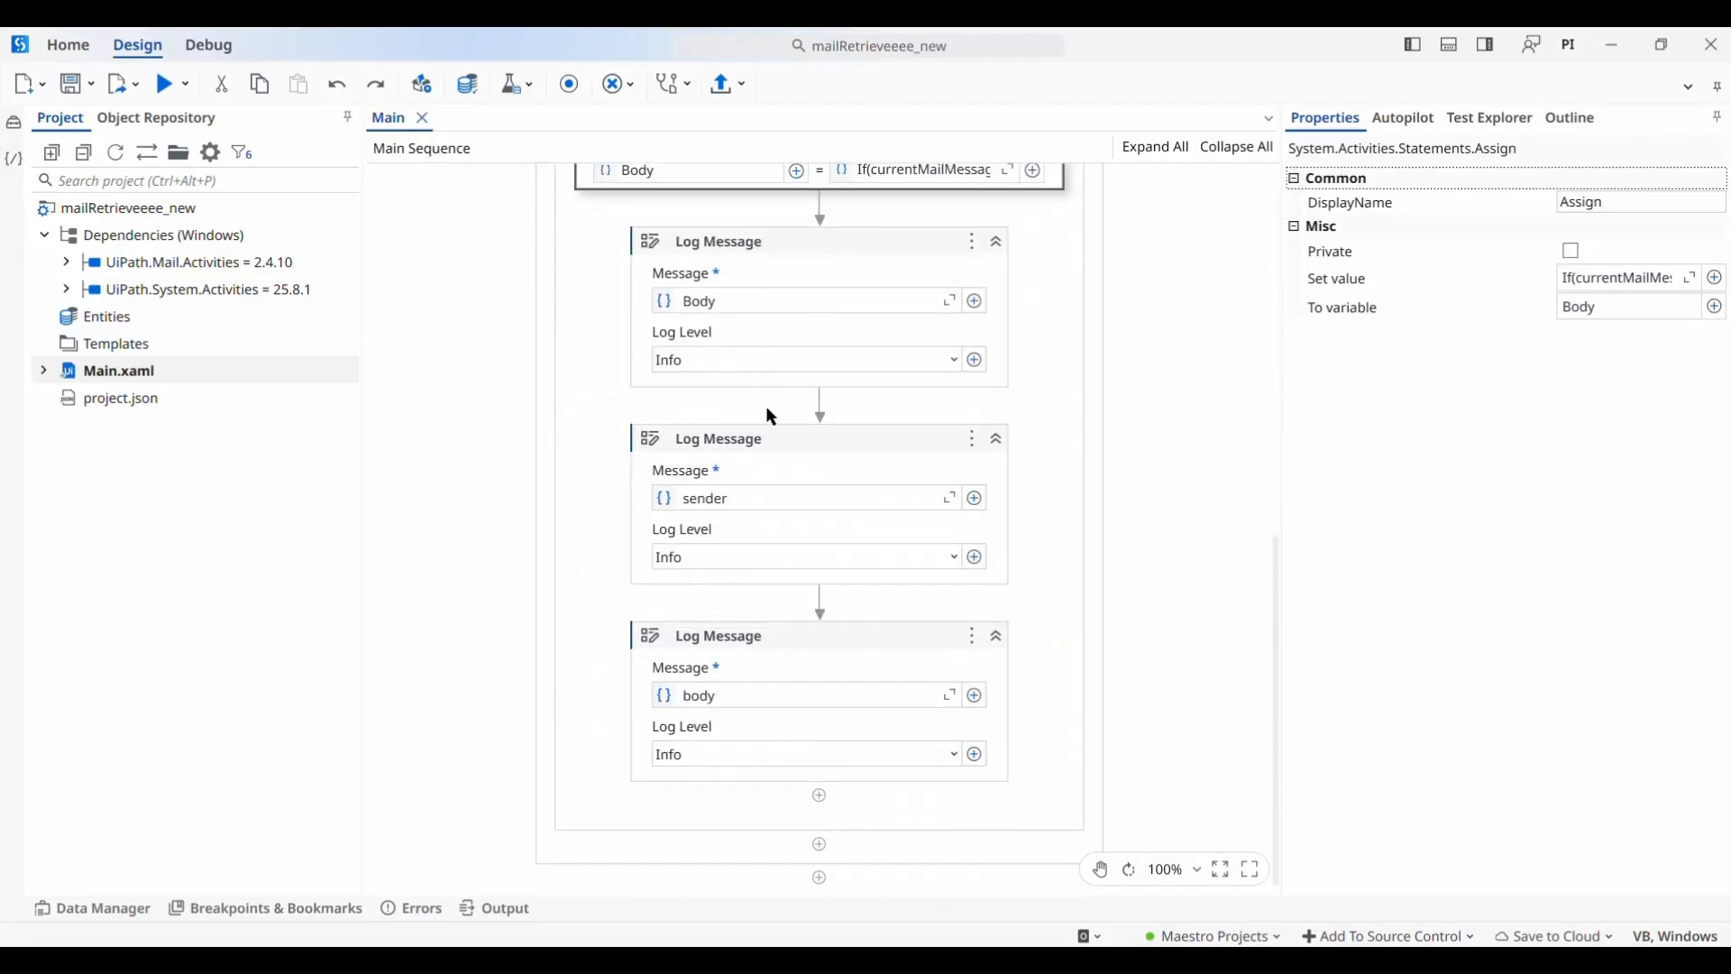
Cancel publishing mailRetrieveeee_new and open the mail_sending_new project from recent projects
scroll(914, 335, up, 8)
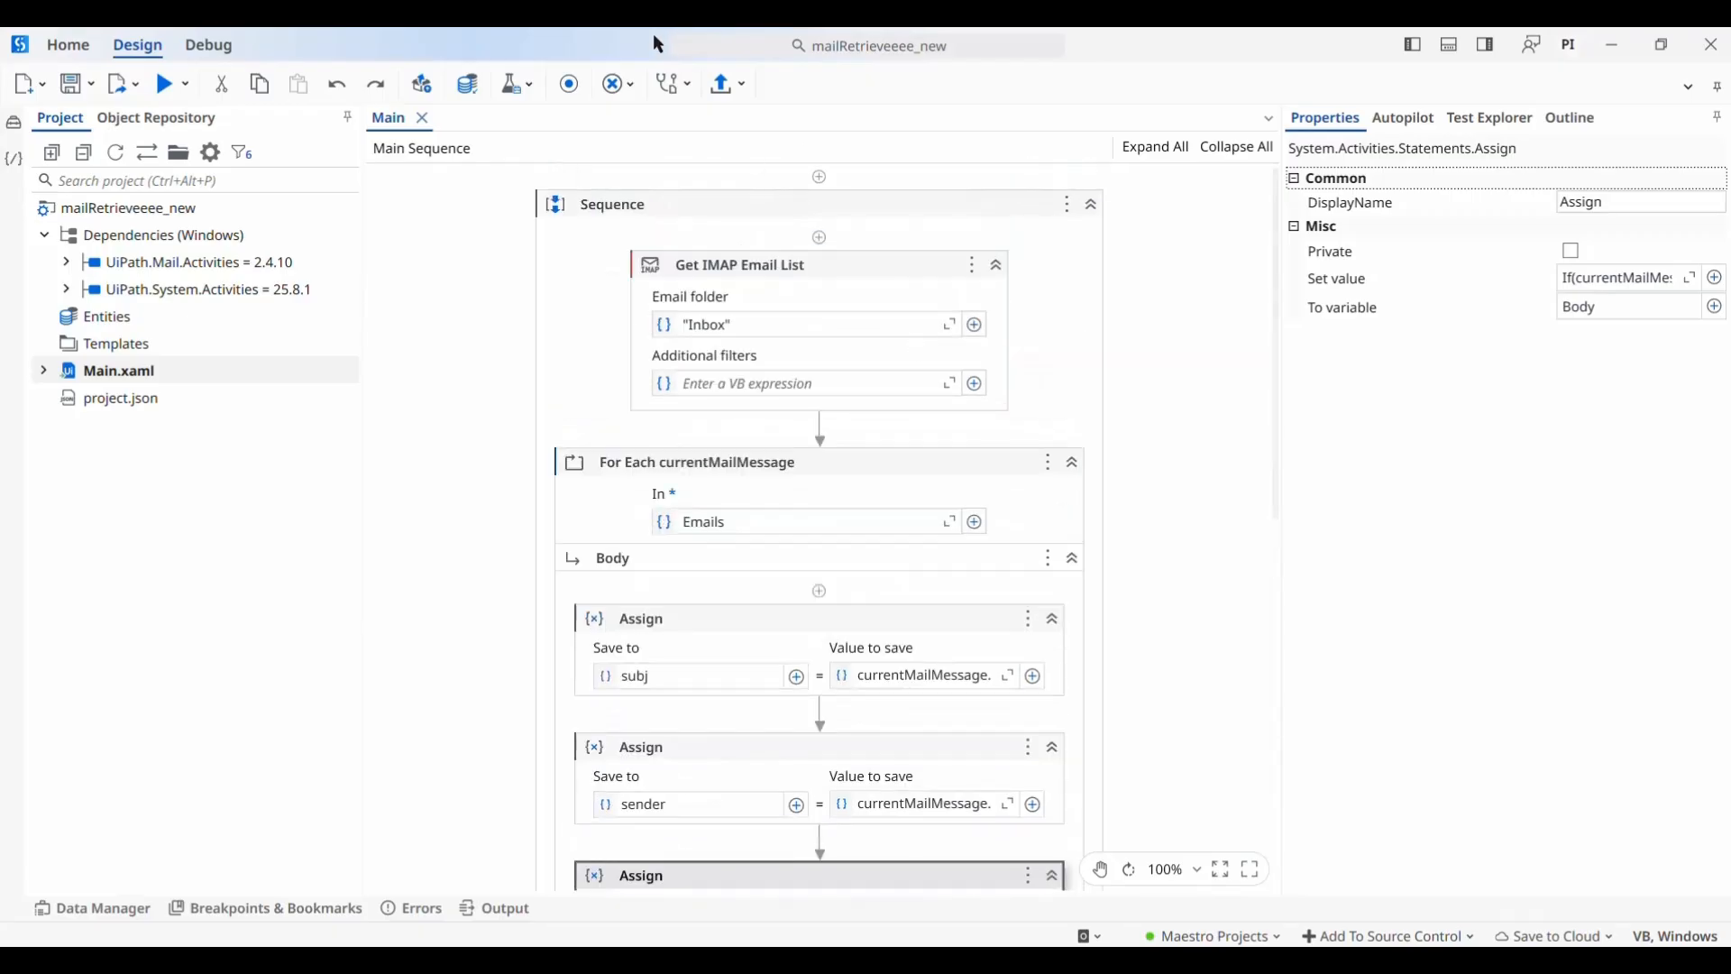
click(733, 86)
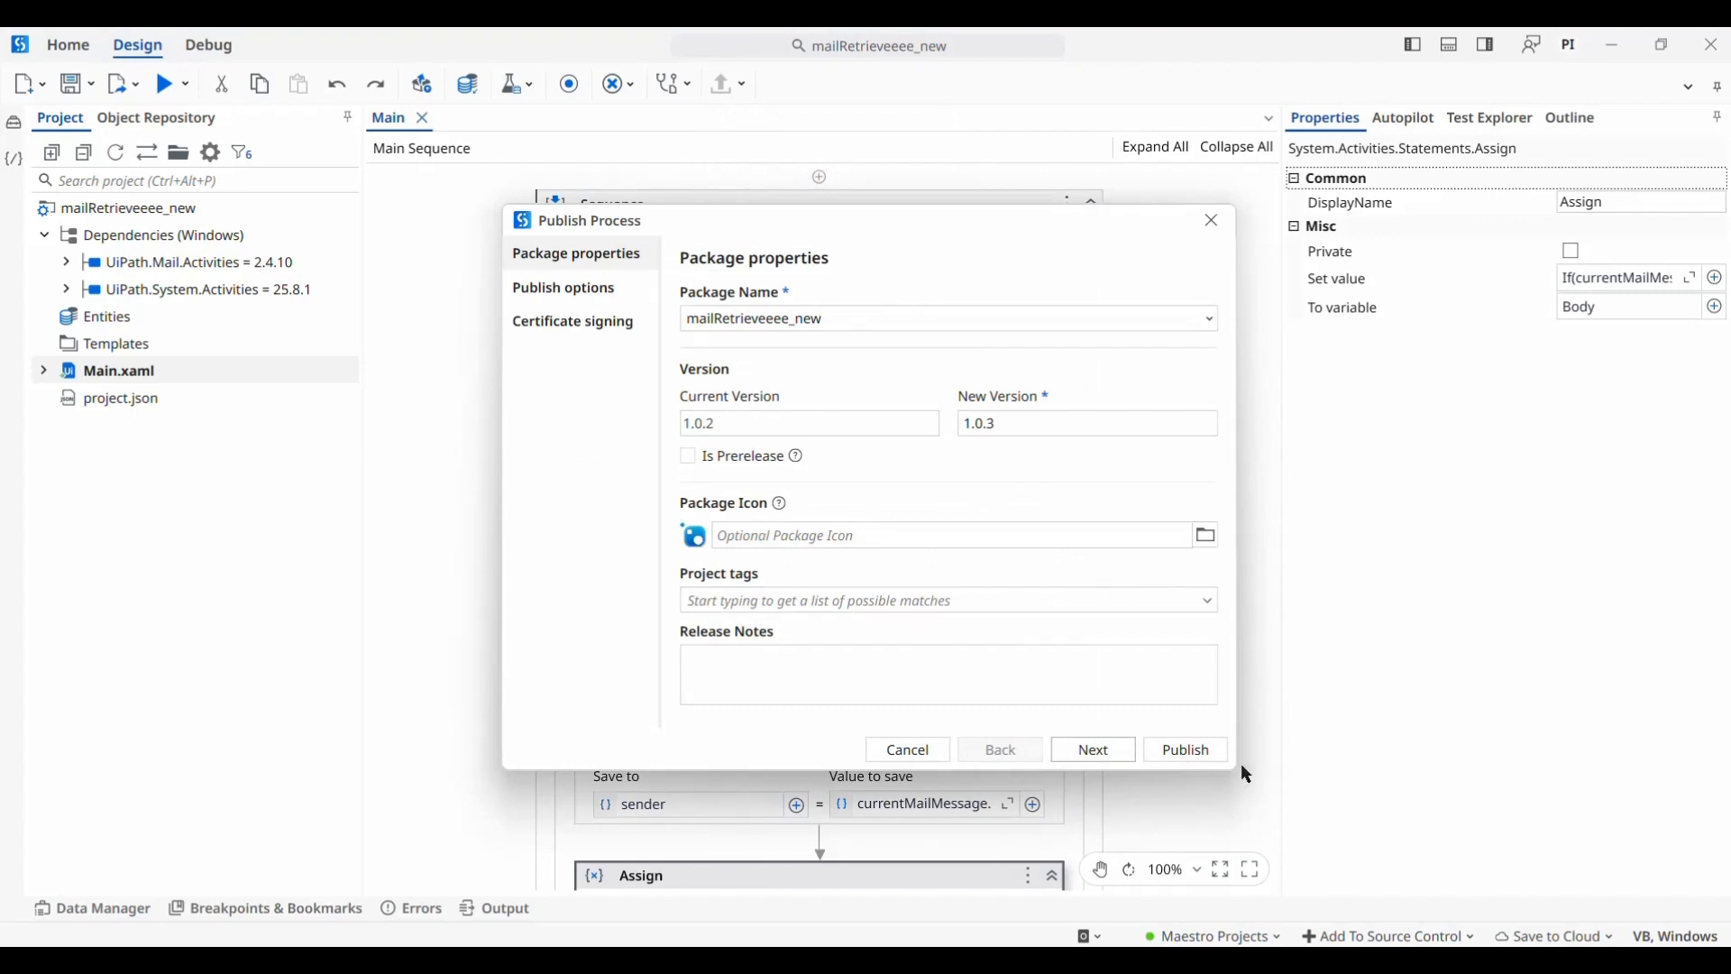
click(1221, 218)
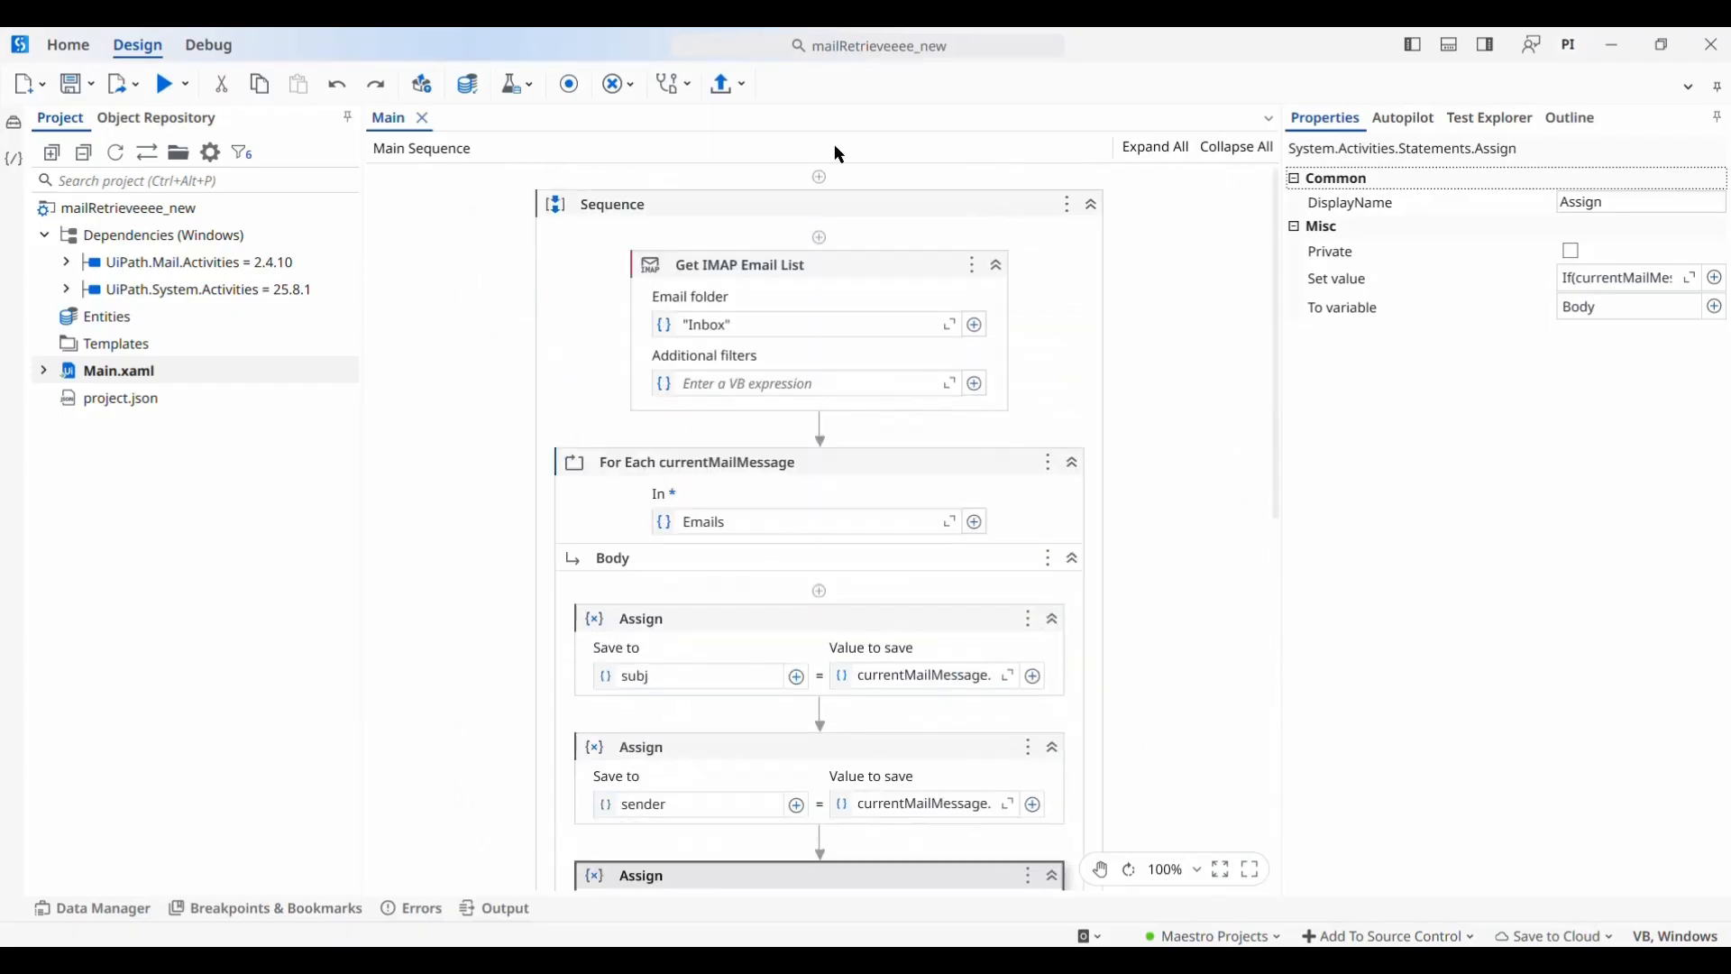
click(93, 38)
click(636, 361)
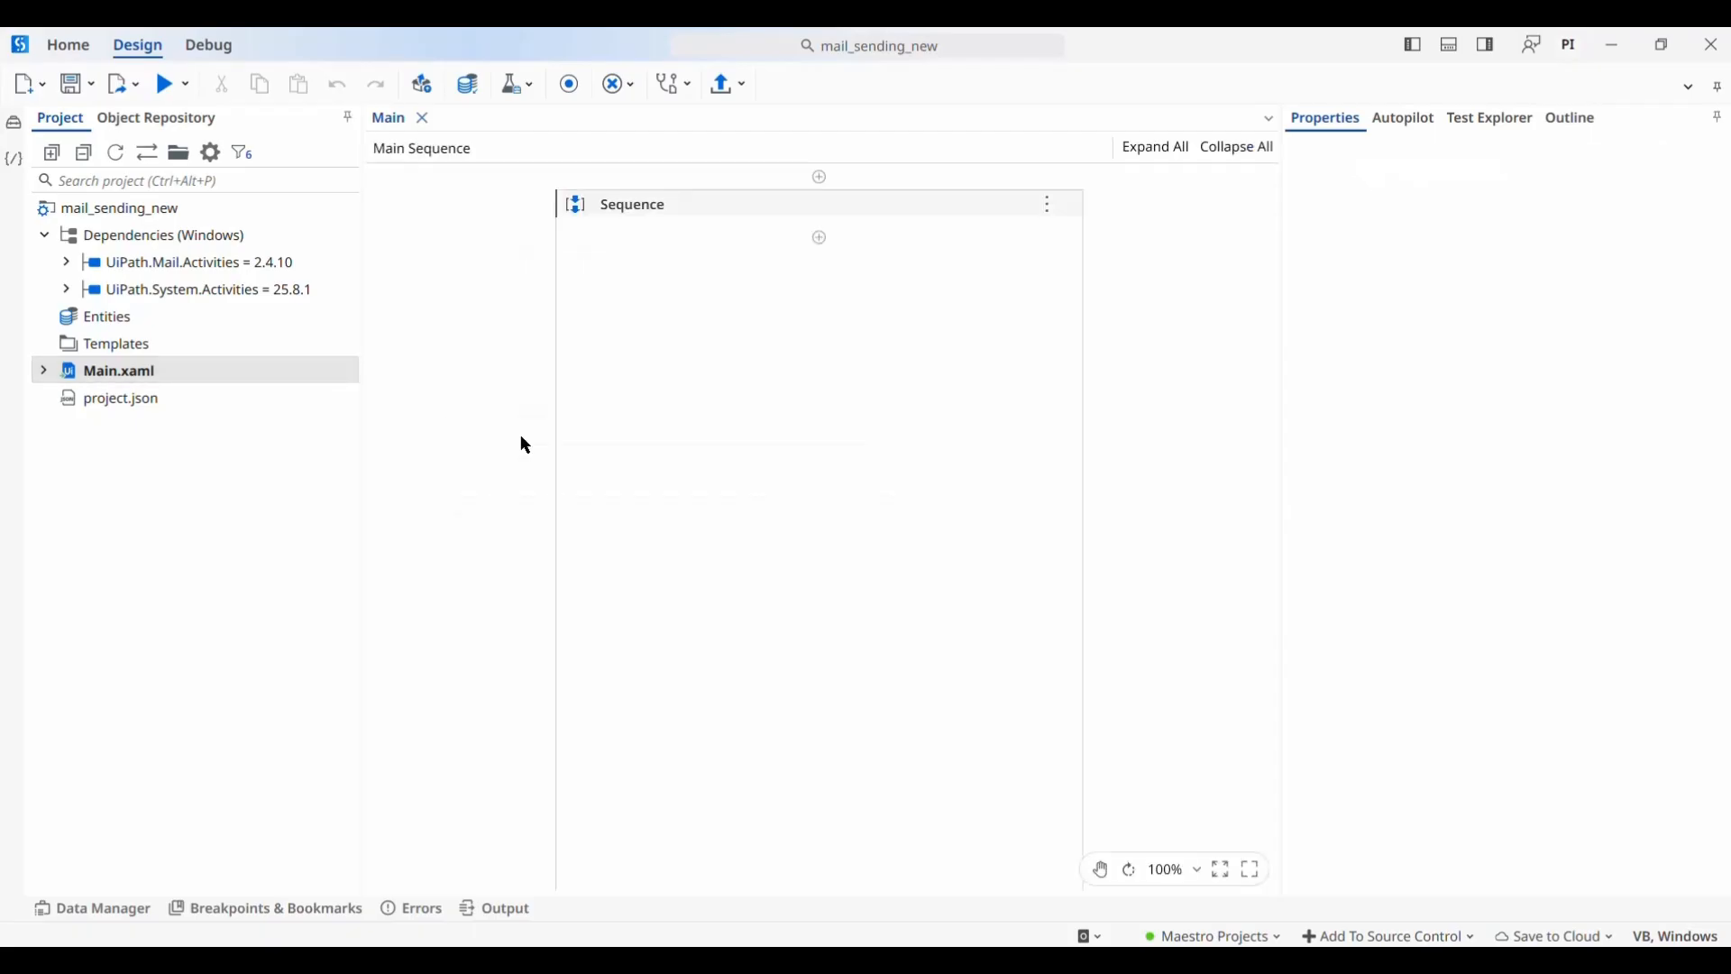
Show the in_sub, in_body and in_sender arguments and dock the Data Manager under the designer
click(751, 209)
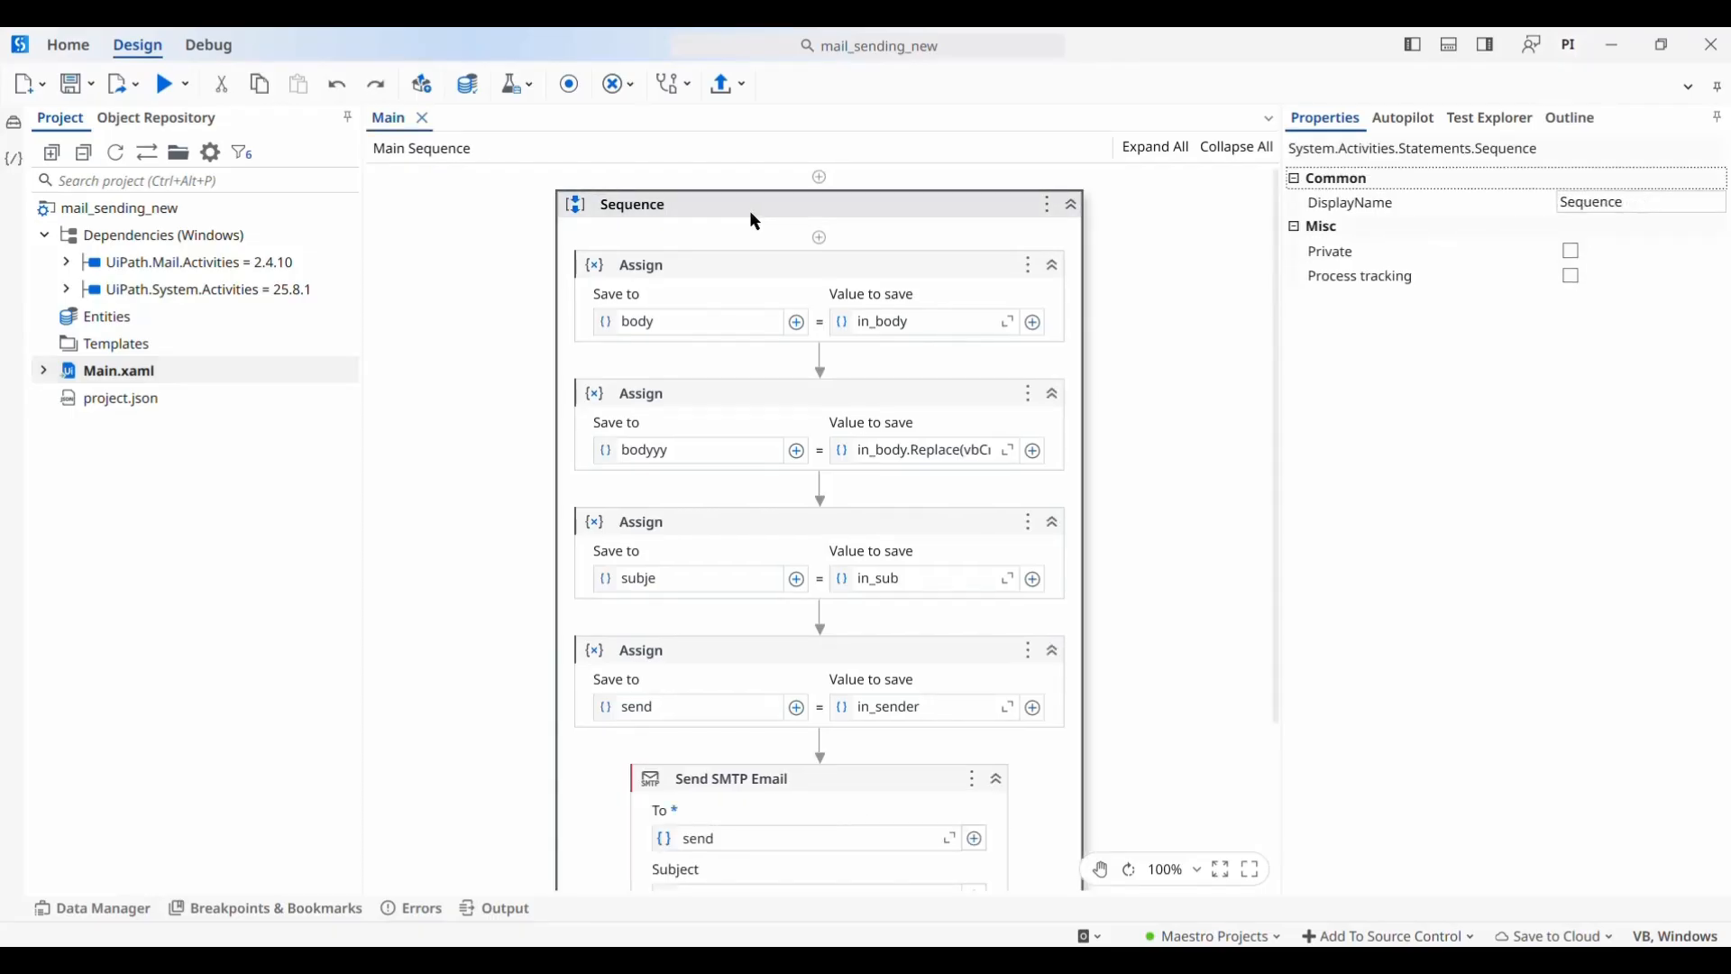
click(91, 908)
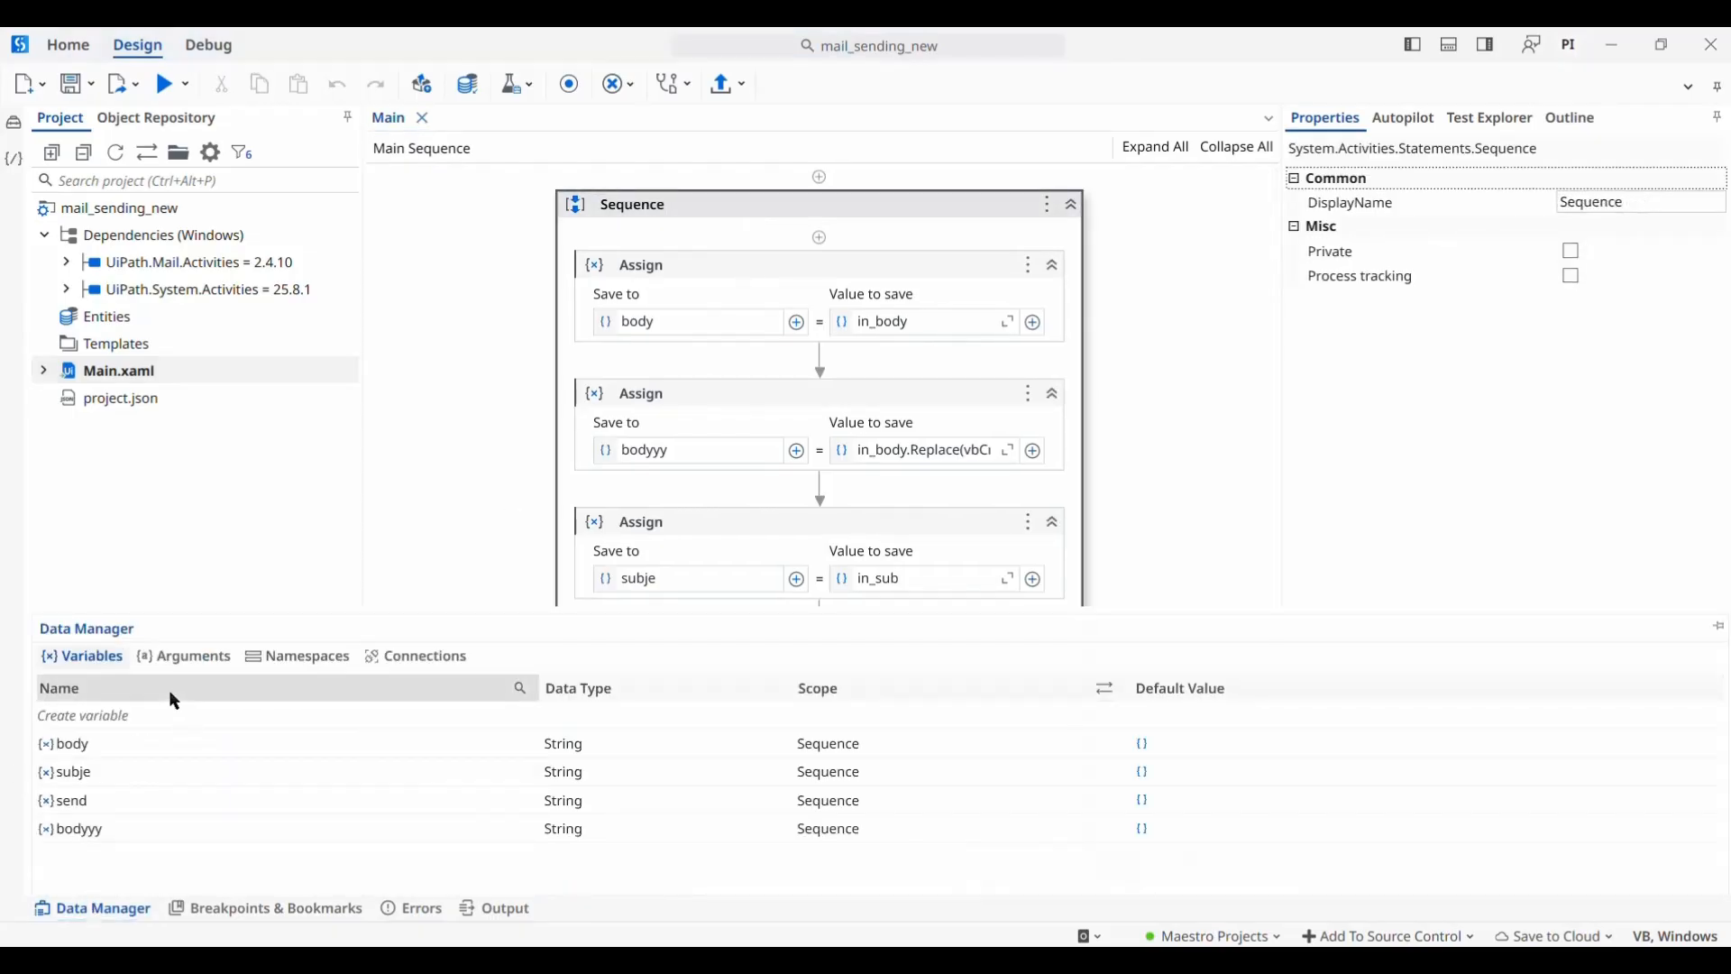
click(192, 659)
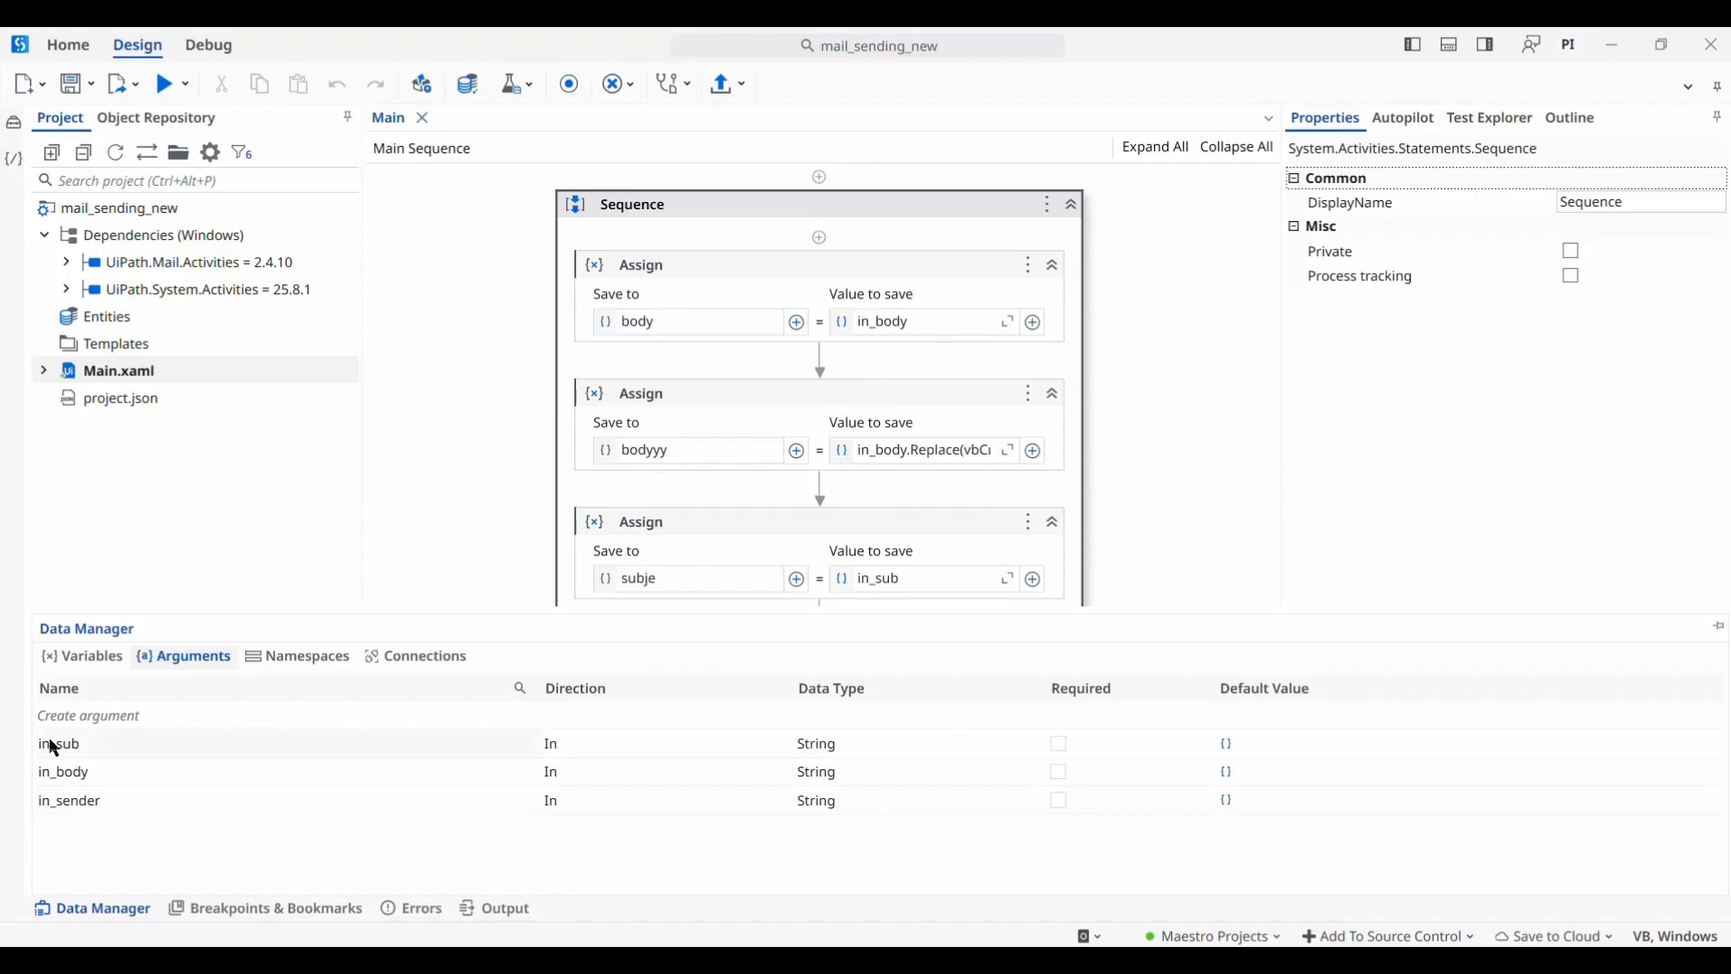
scroll(836, 354, down, 2)
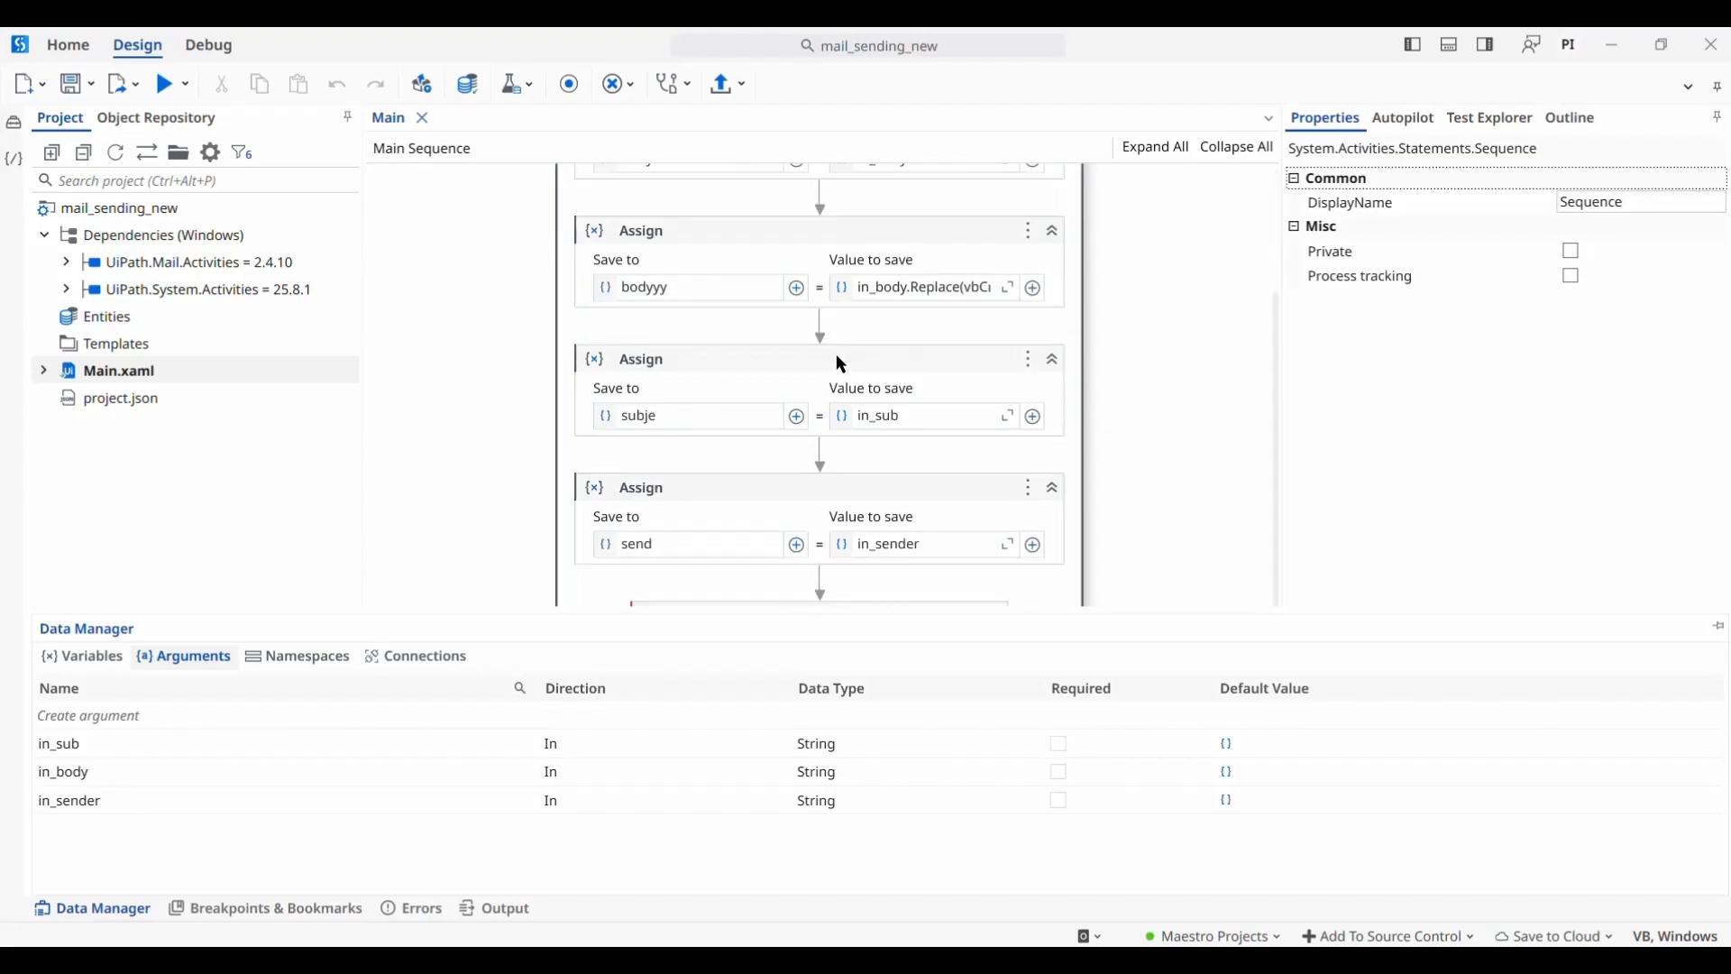
scroll(842, 357, up, 2)
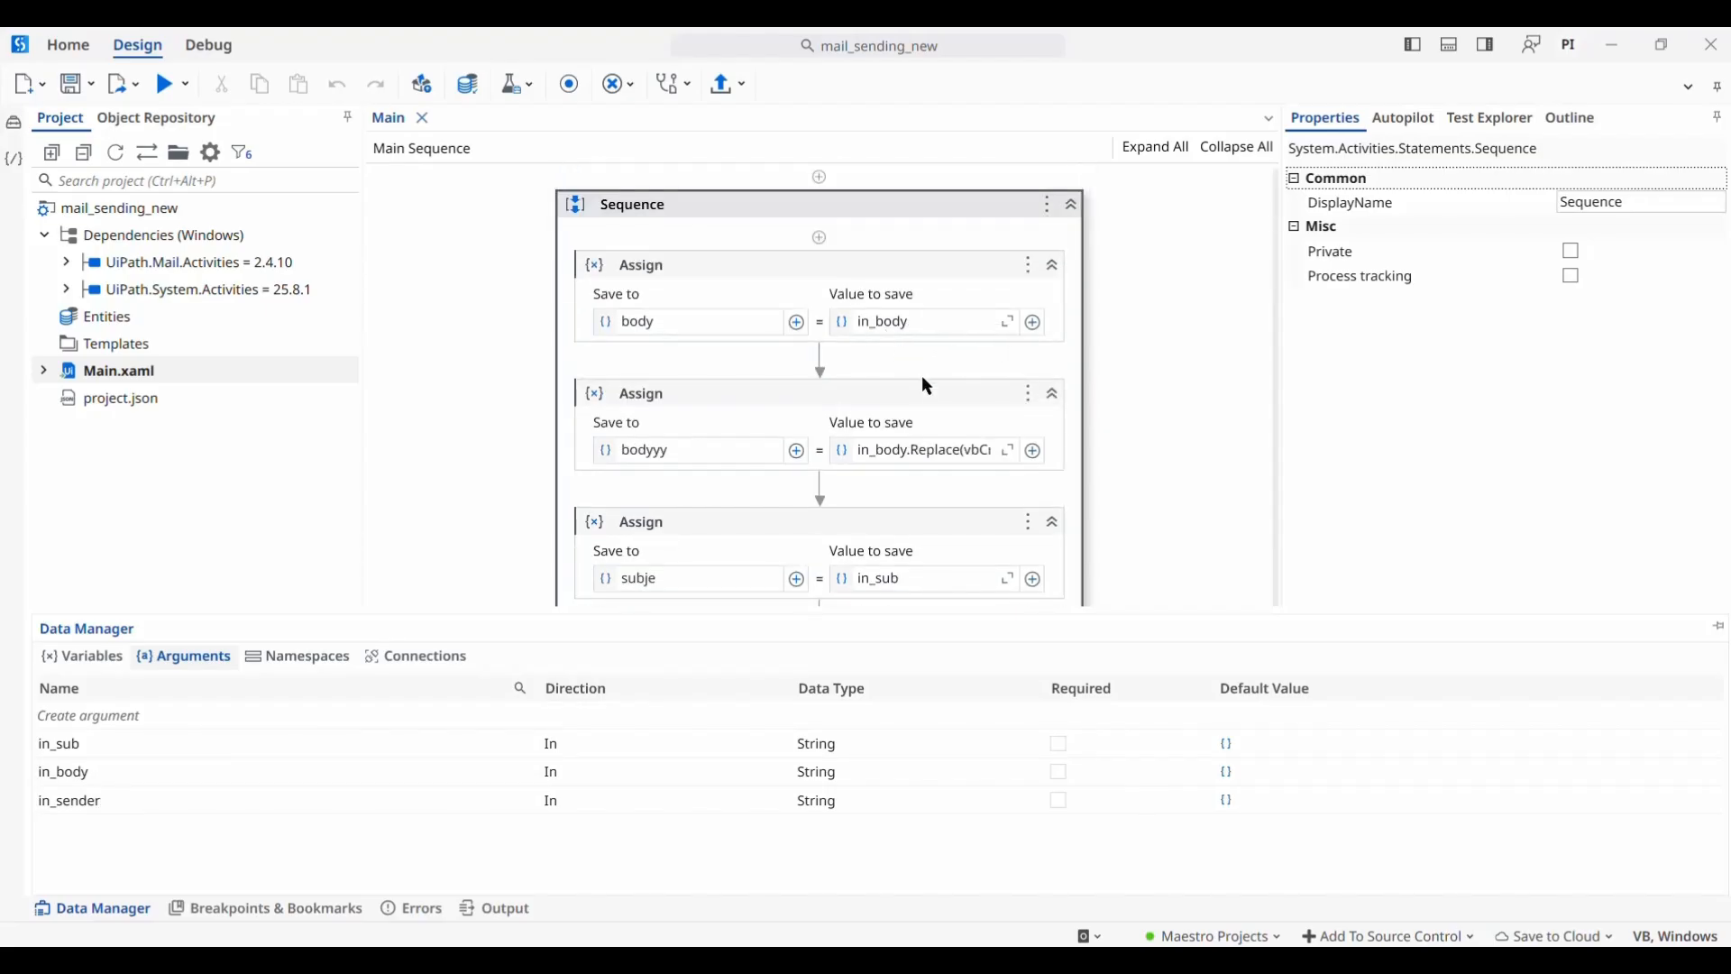
scroll(924, 379, down, 3)
scroll(929, 386, up, 2)
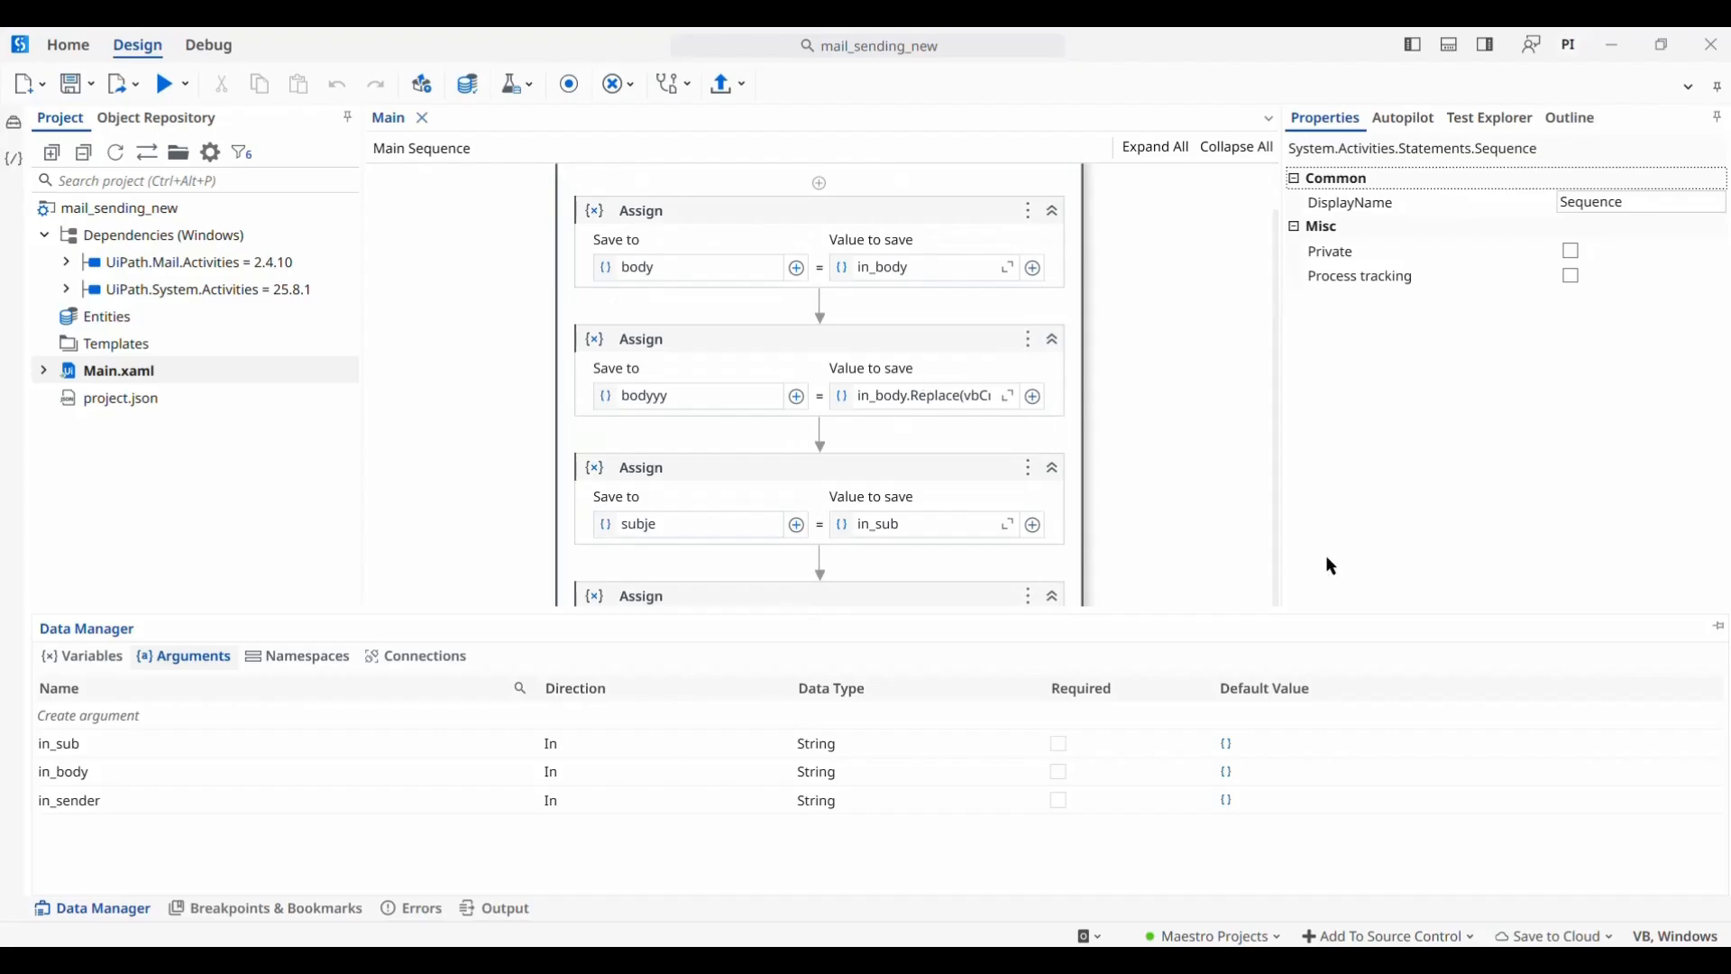
click(1719, 626)
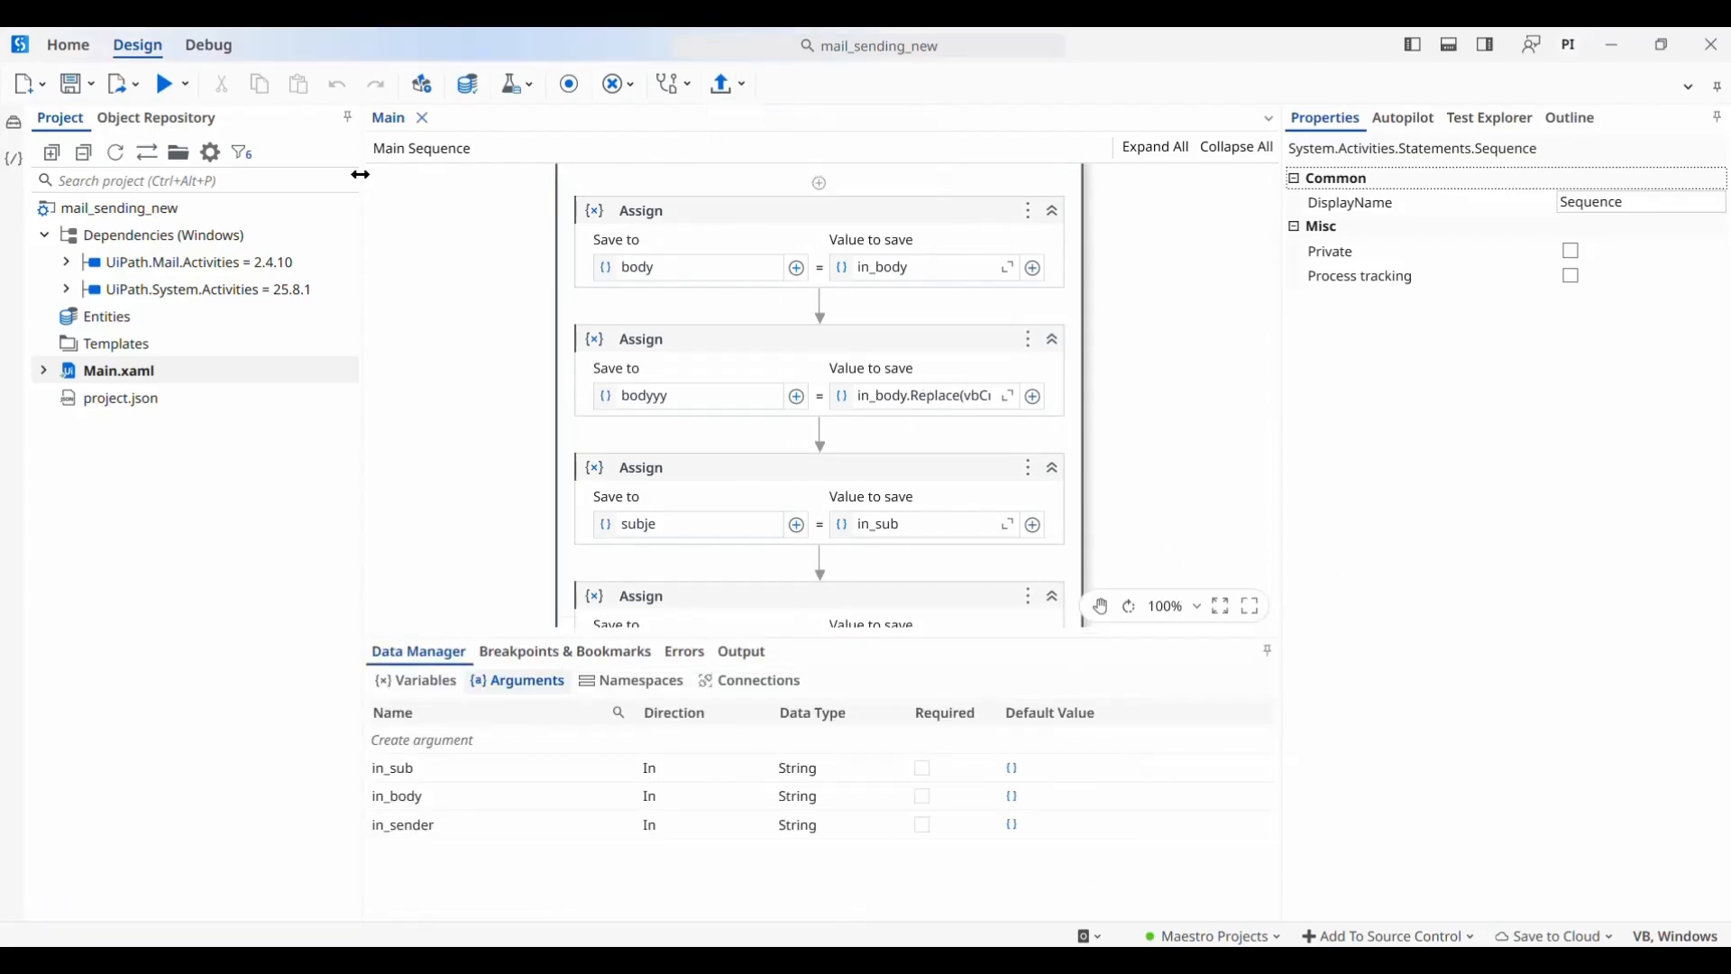
scroll(588, 338, up, 1)
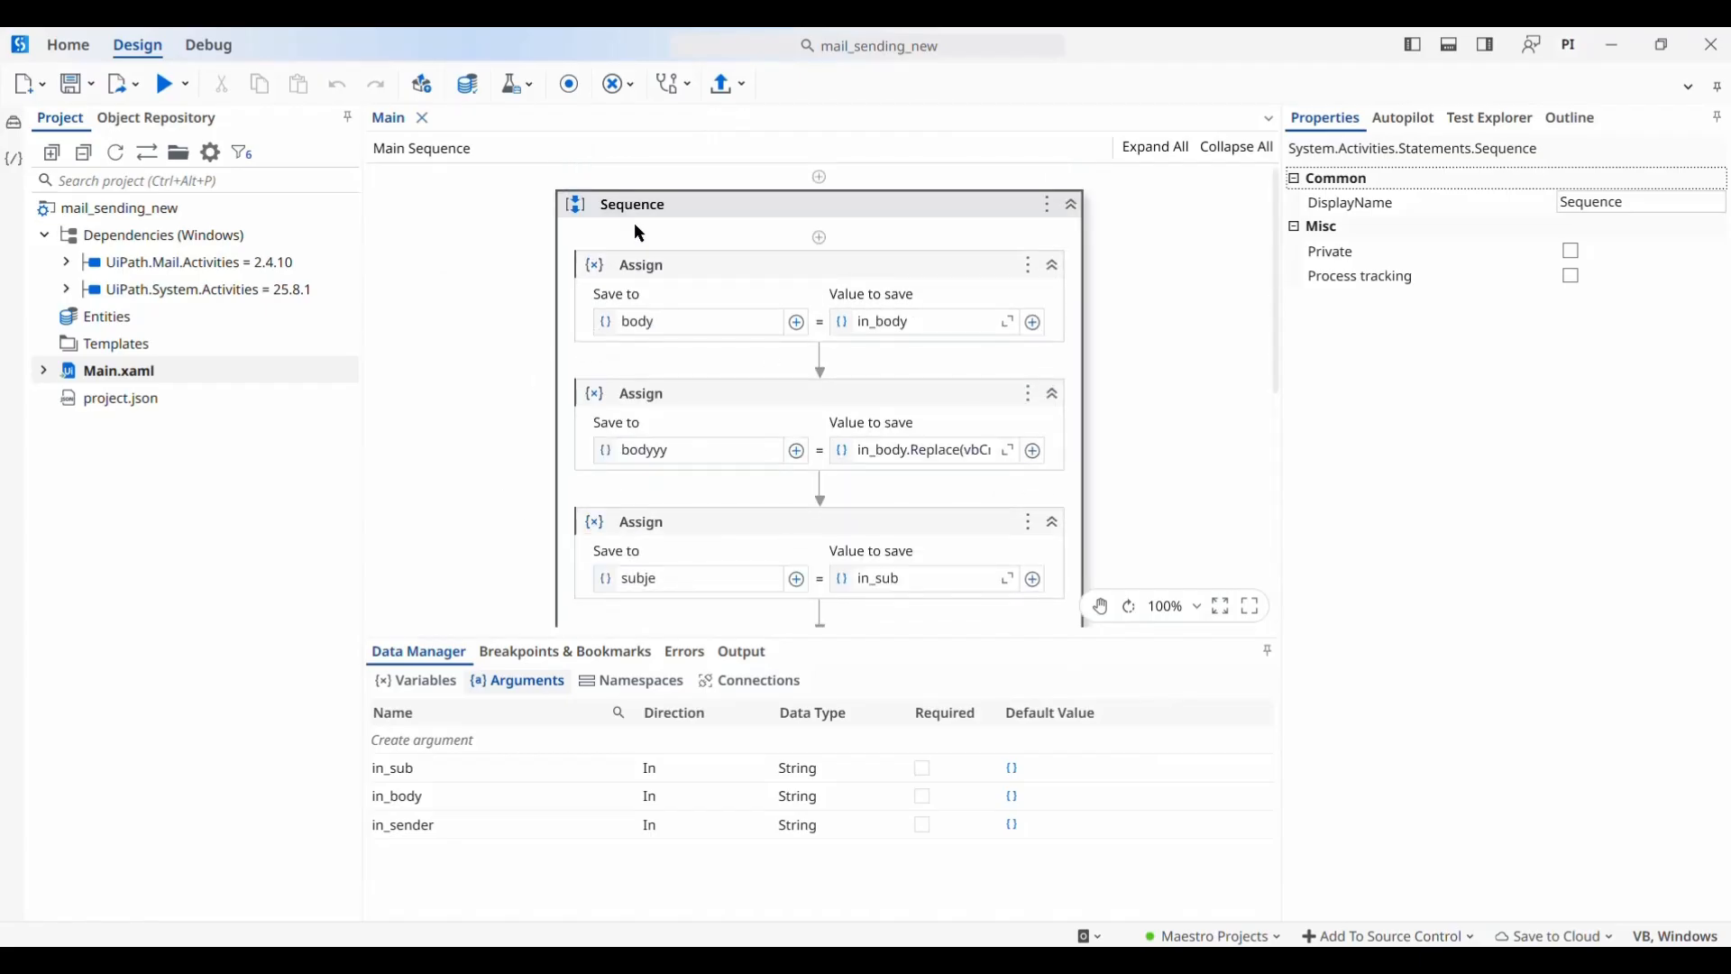
Check the body Assign and the Variables list, then collapse the Data Manager
click(656, 278)
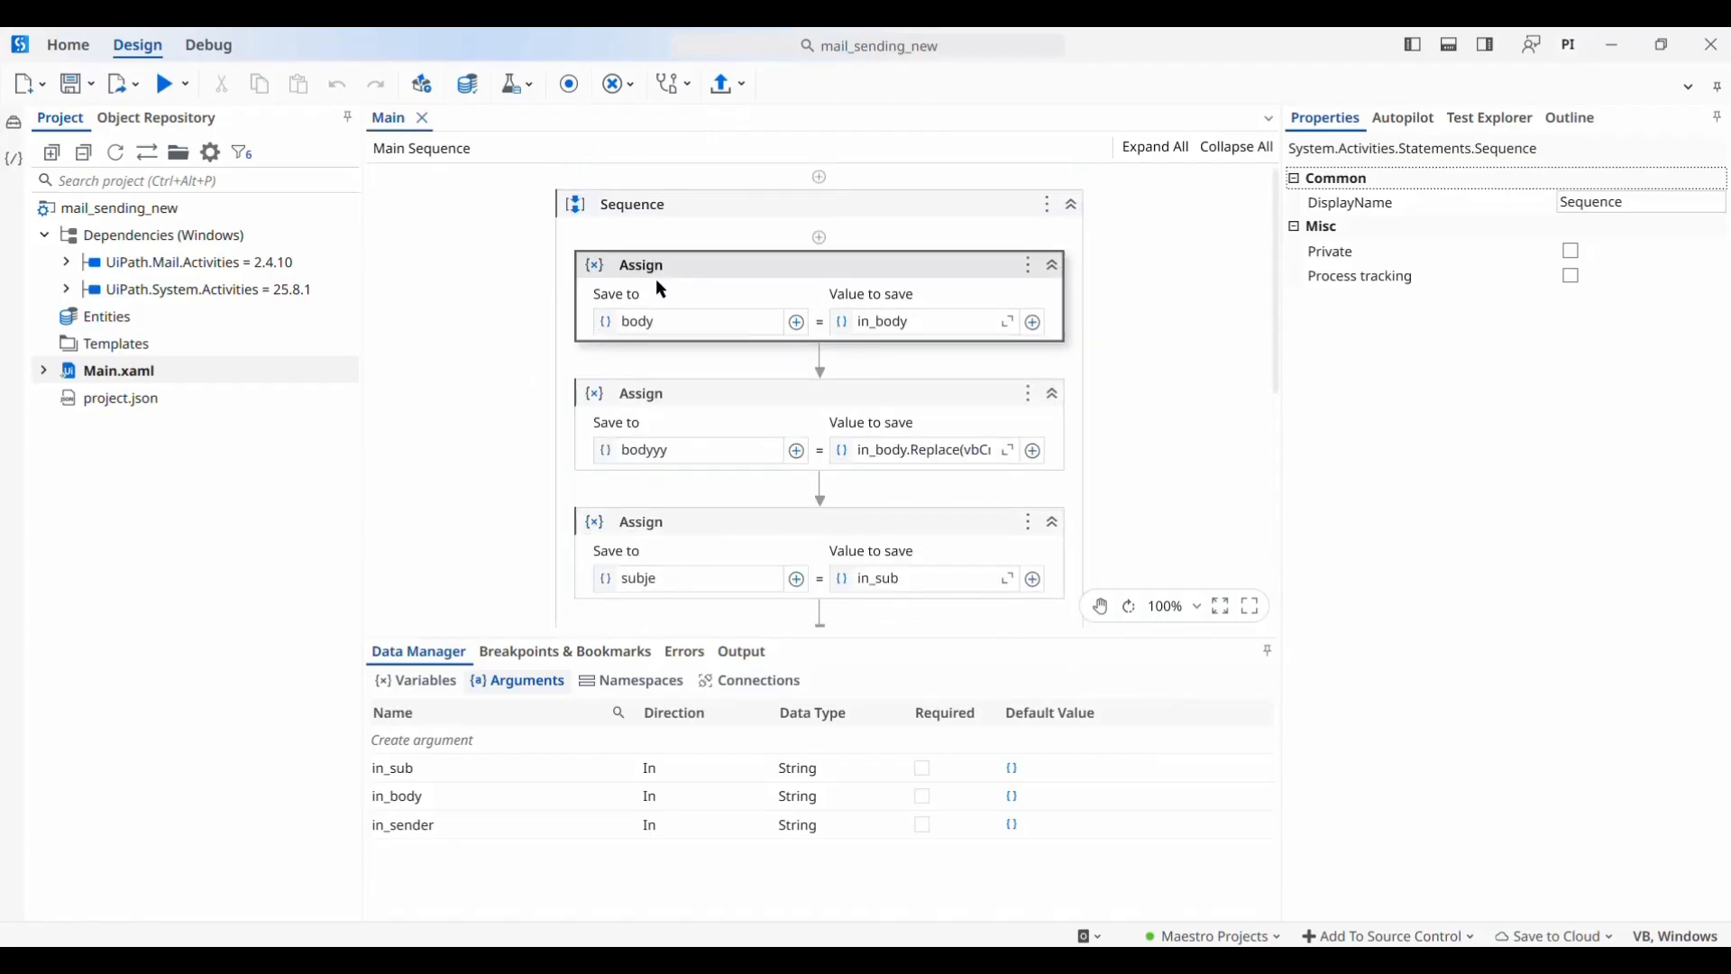
click(384, 686)
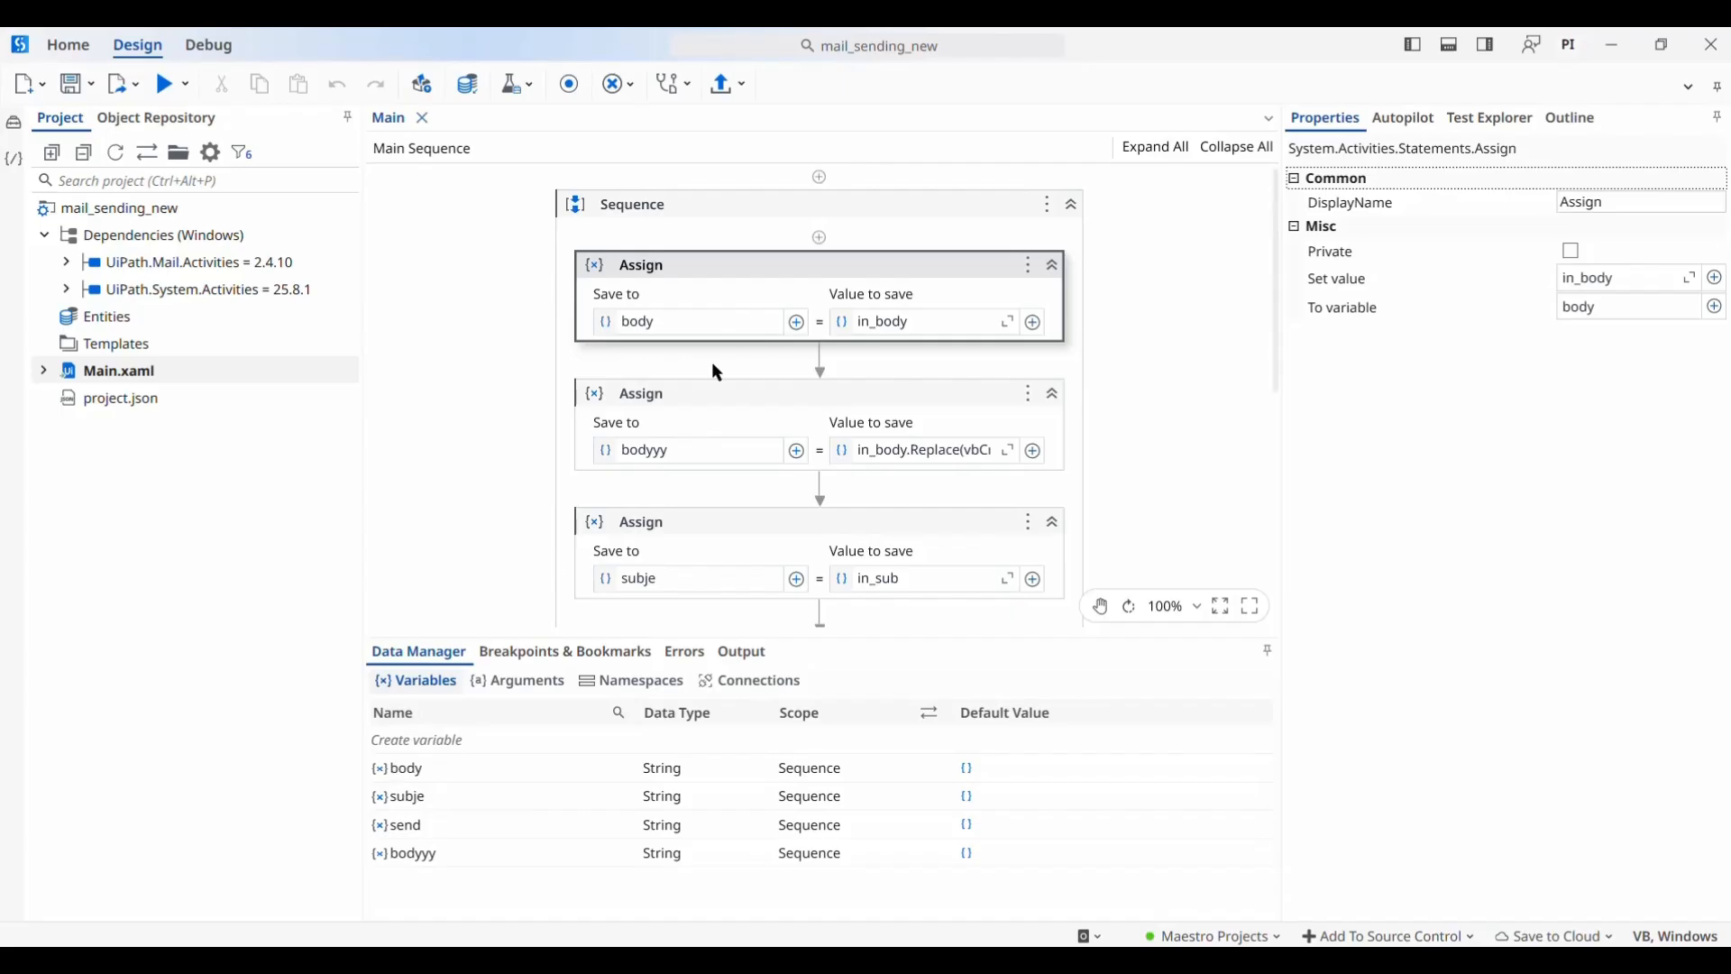
click(1269, 650)
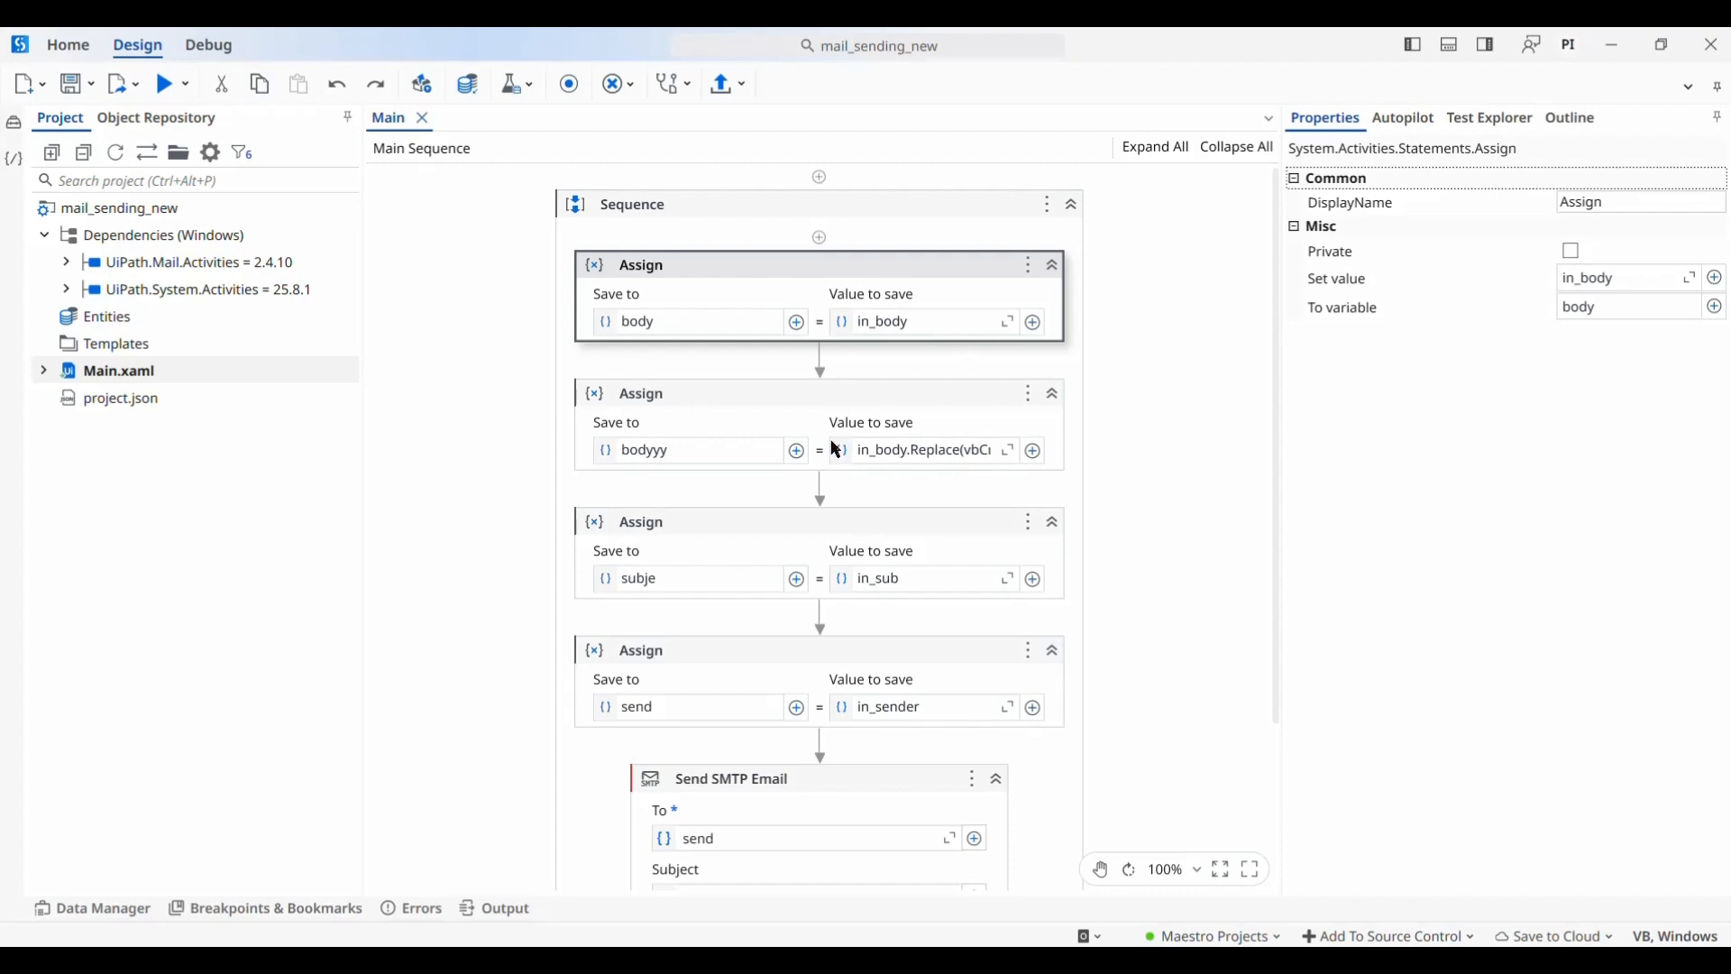
Review the bodyyy cleanup expression and the subject and sender Assigns
click(1010, 451)
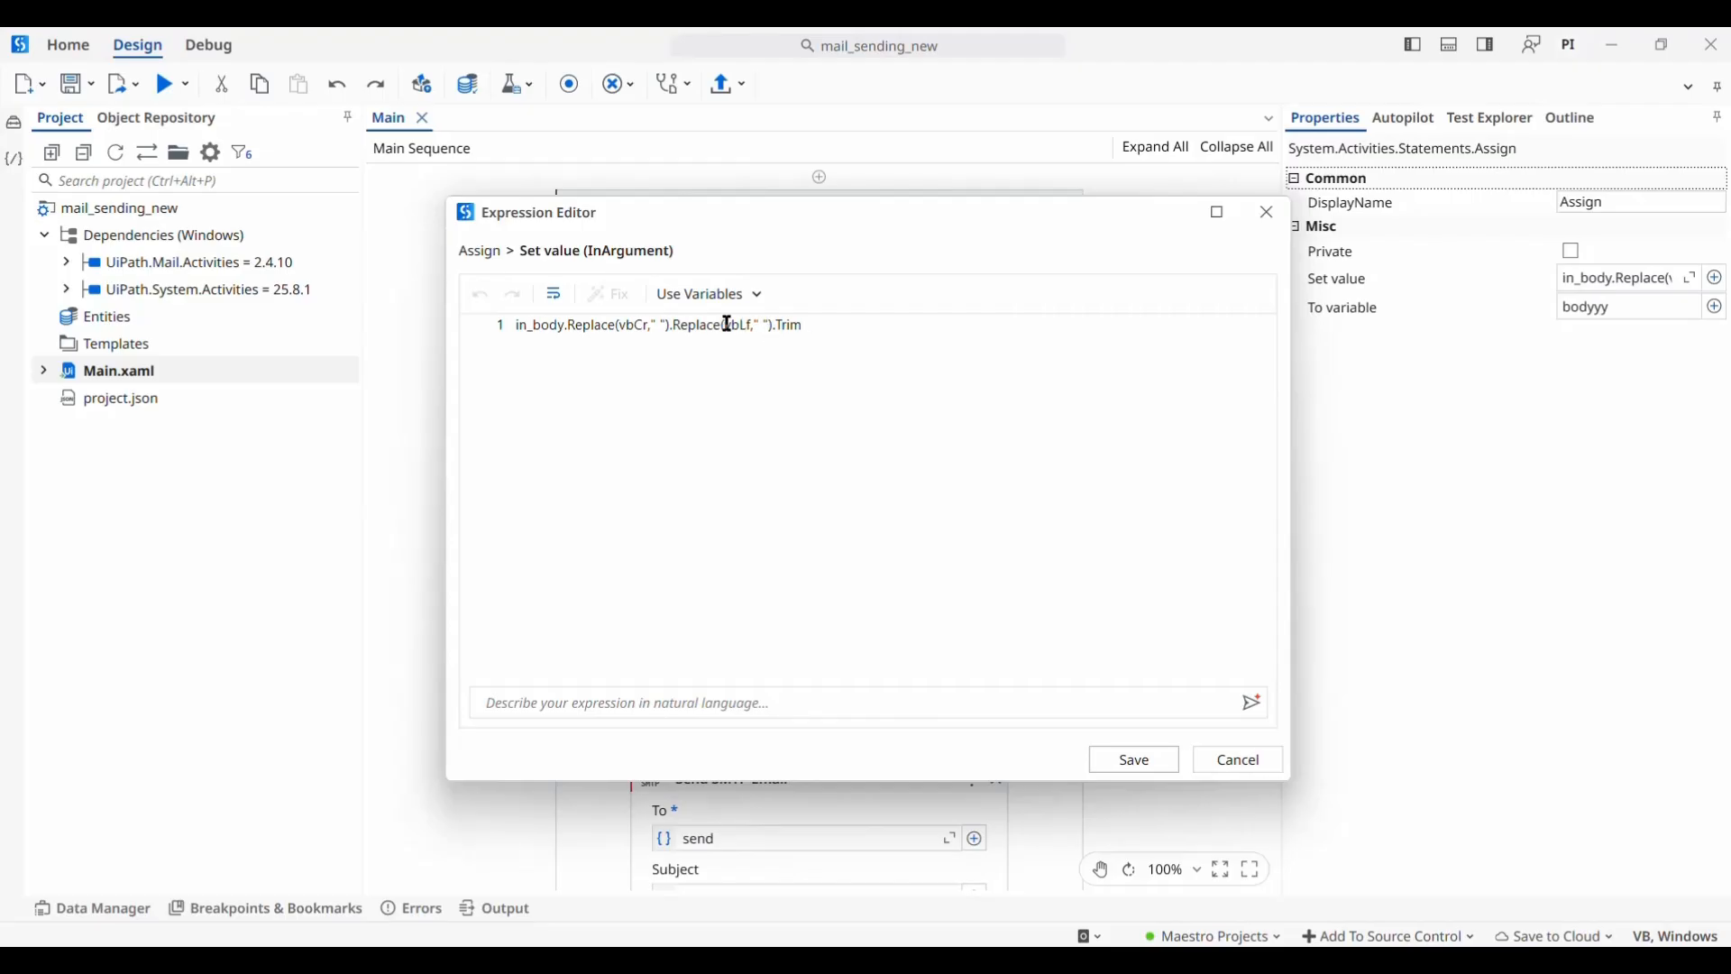
click(1136, 762)
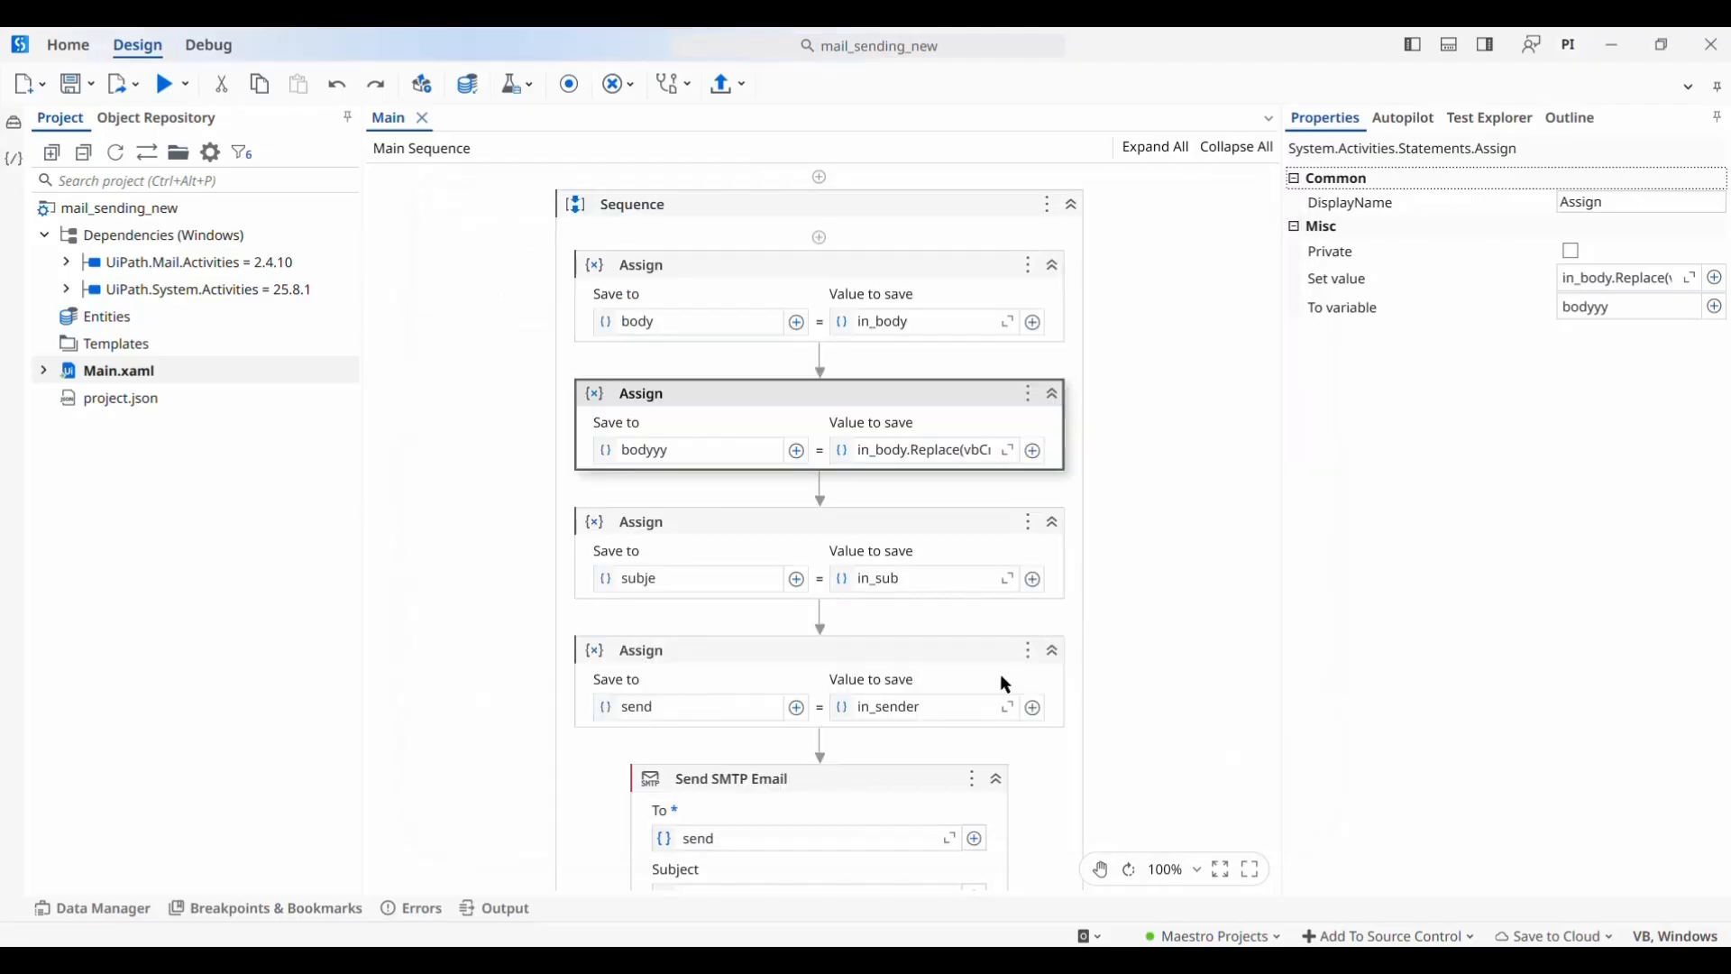
click(726, 528)
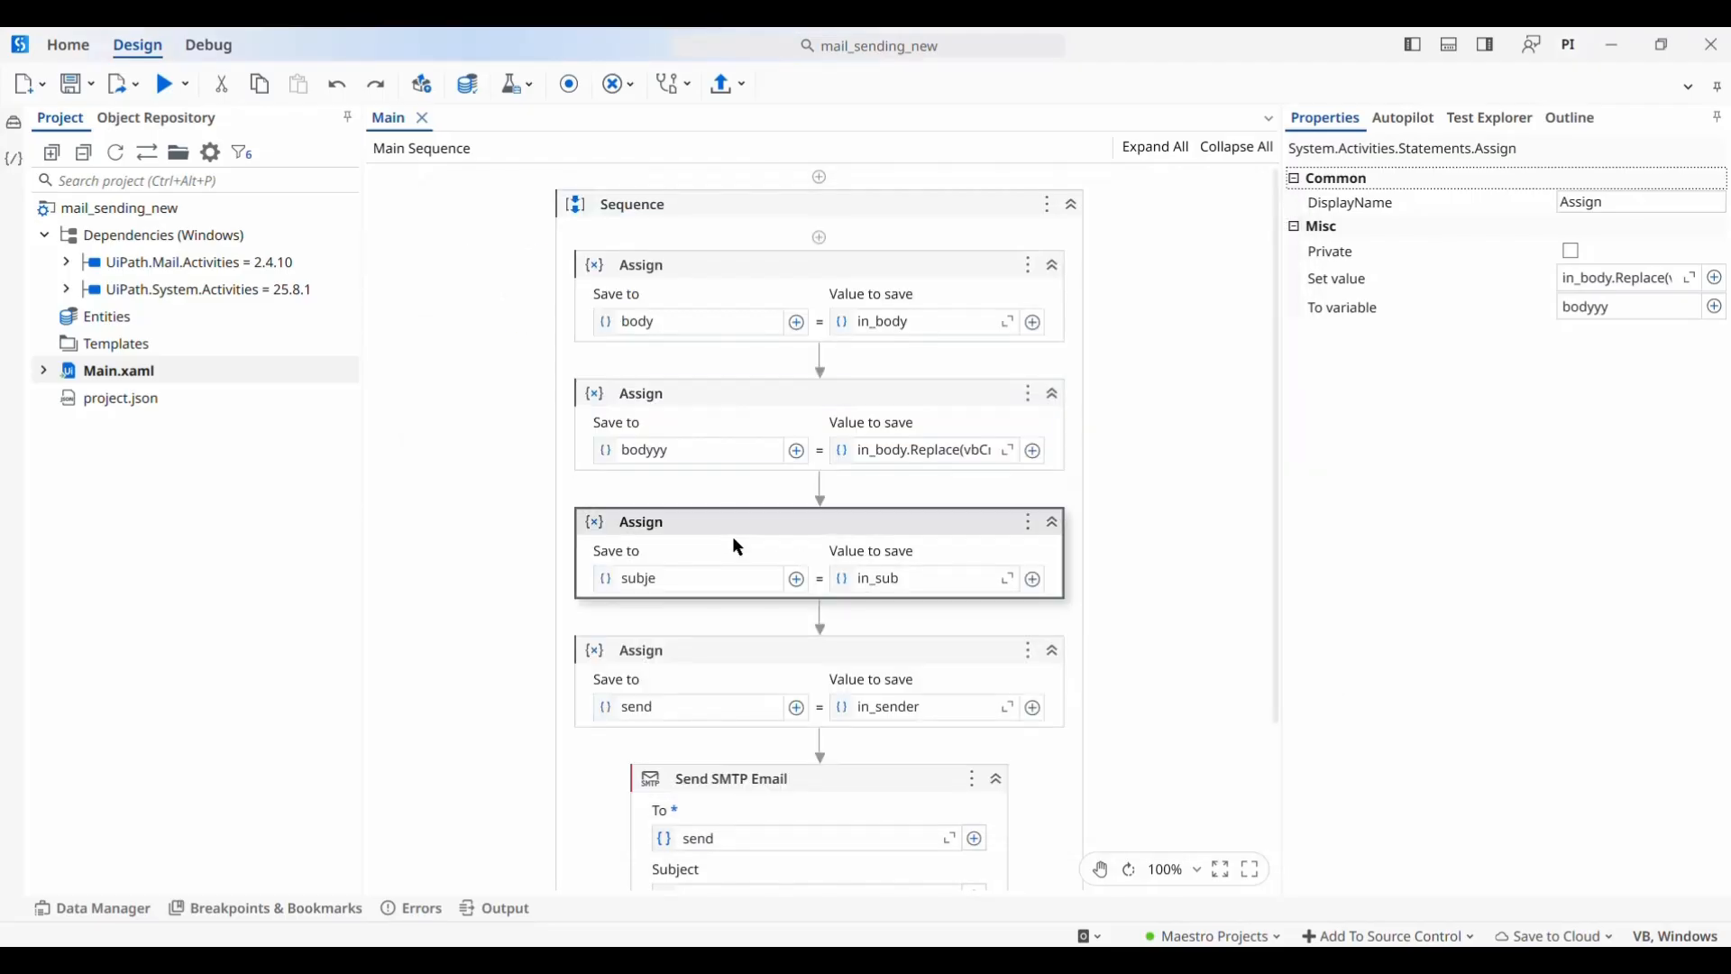
click(803, 687)
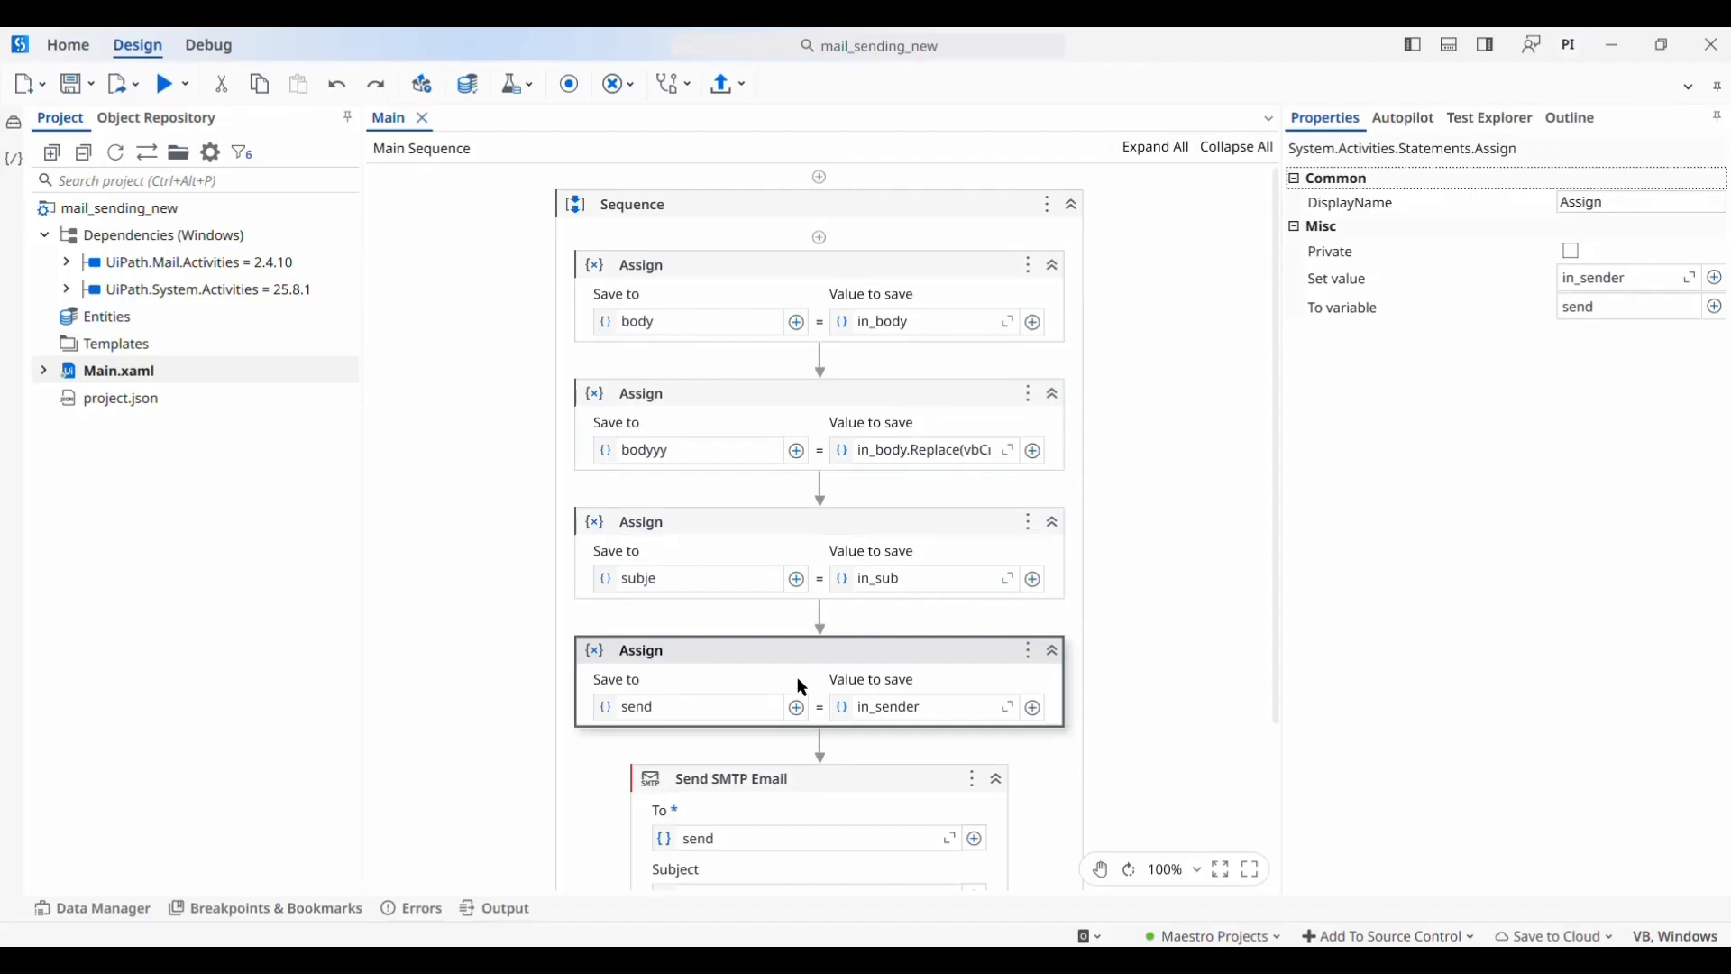
Set Send SMTP Email's Secure connection to None, then switch to the Chrome browser
scroll(663, 841, down, 3)
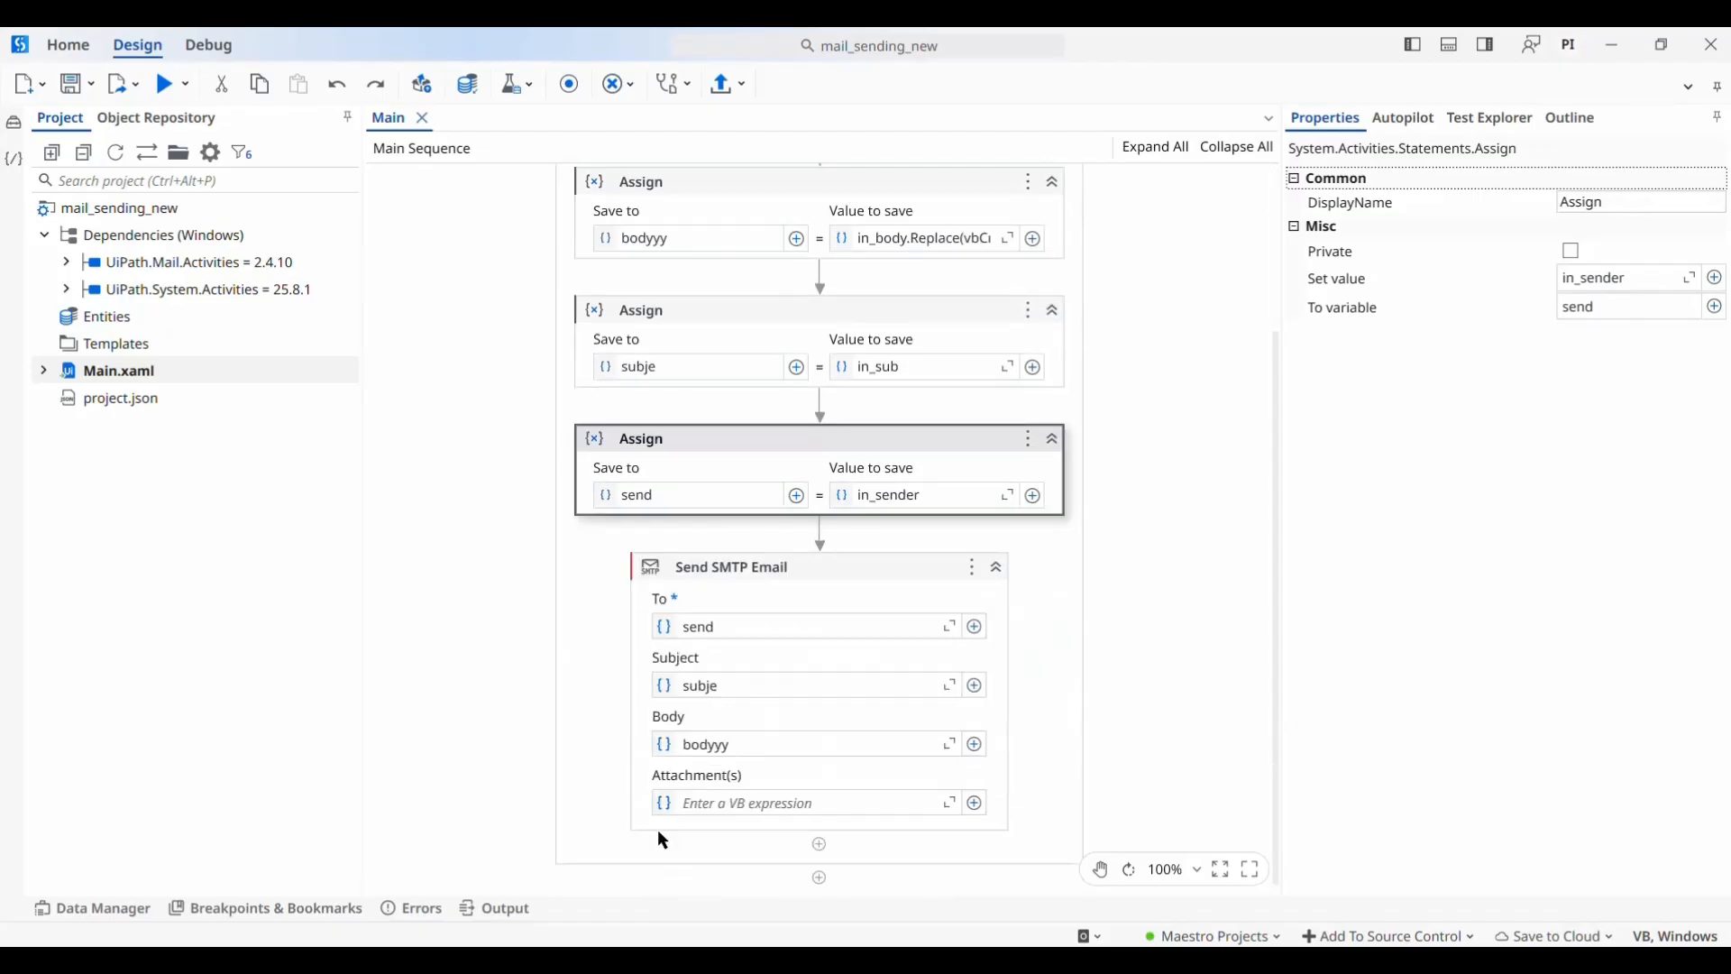
click(741, 620)
scroll(1315, 658, down, 2)
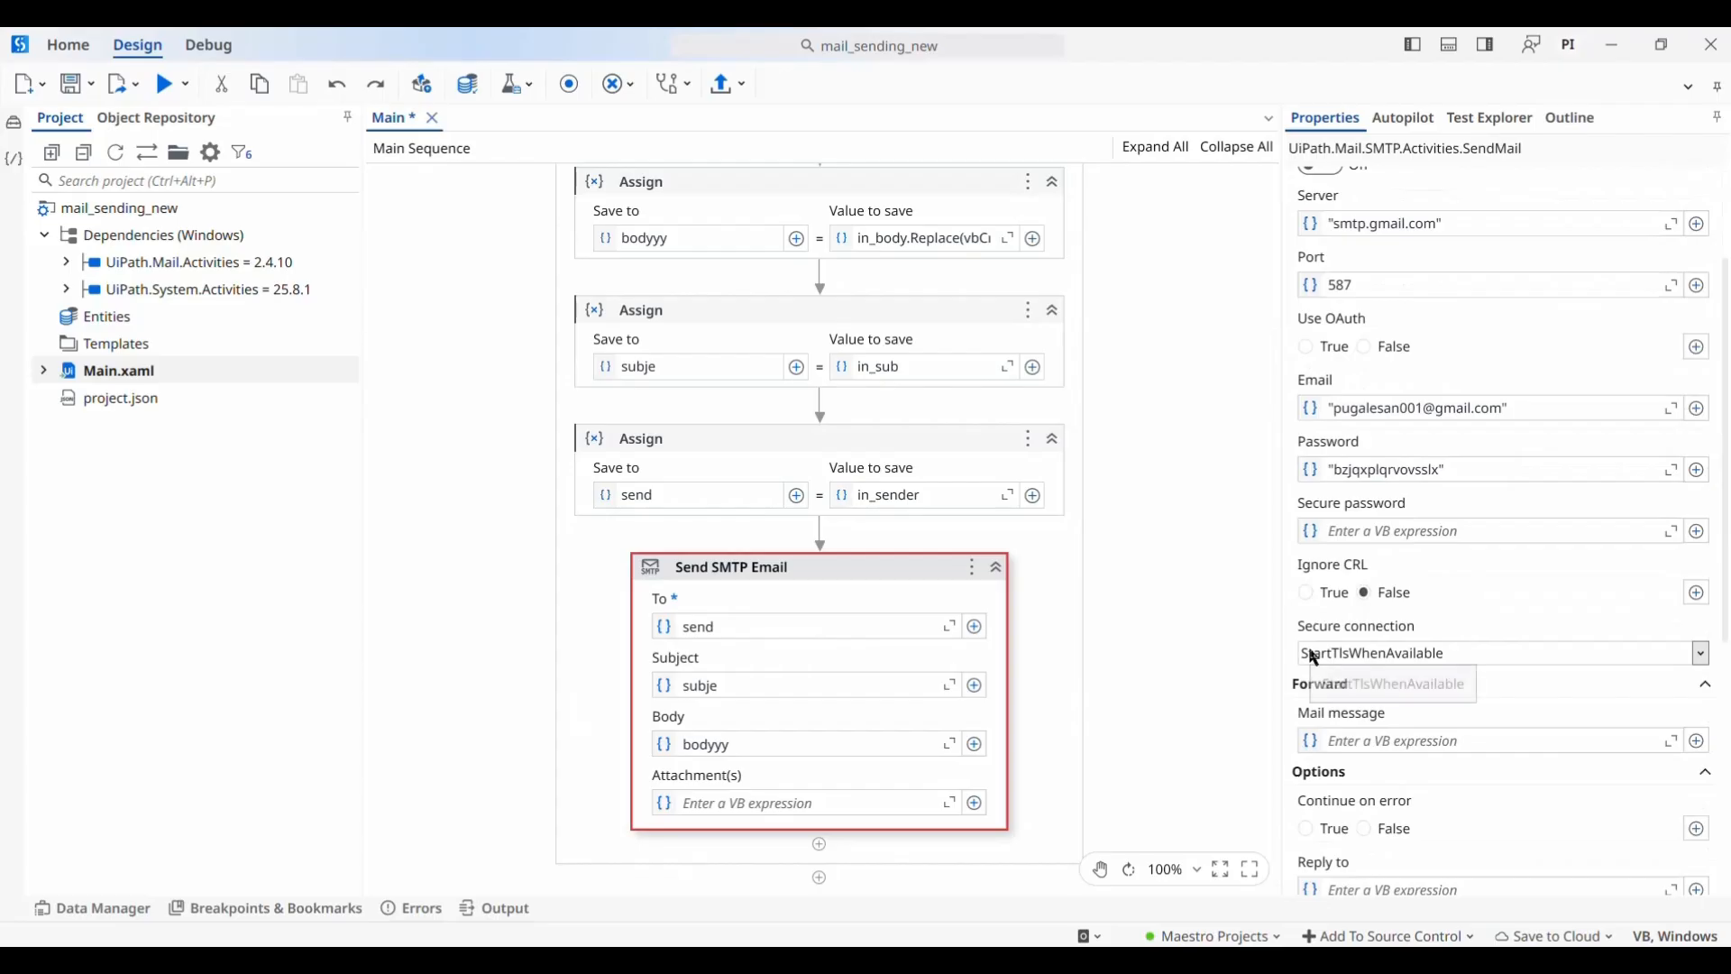
click(1314, 658)
click(1316, 687)
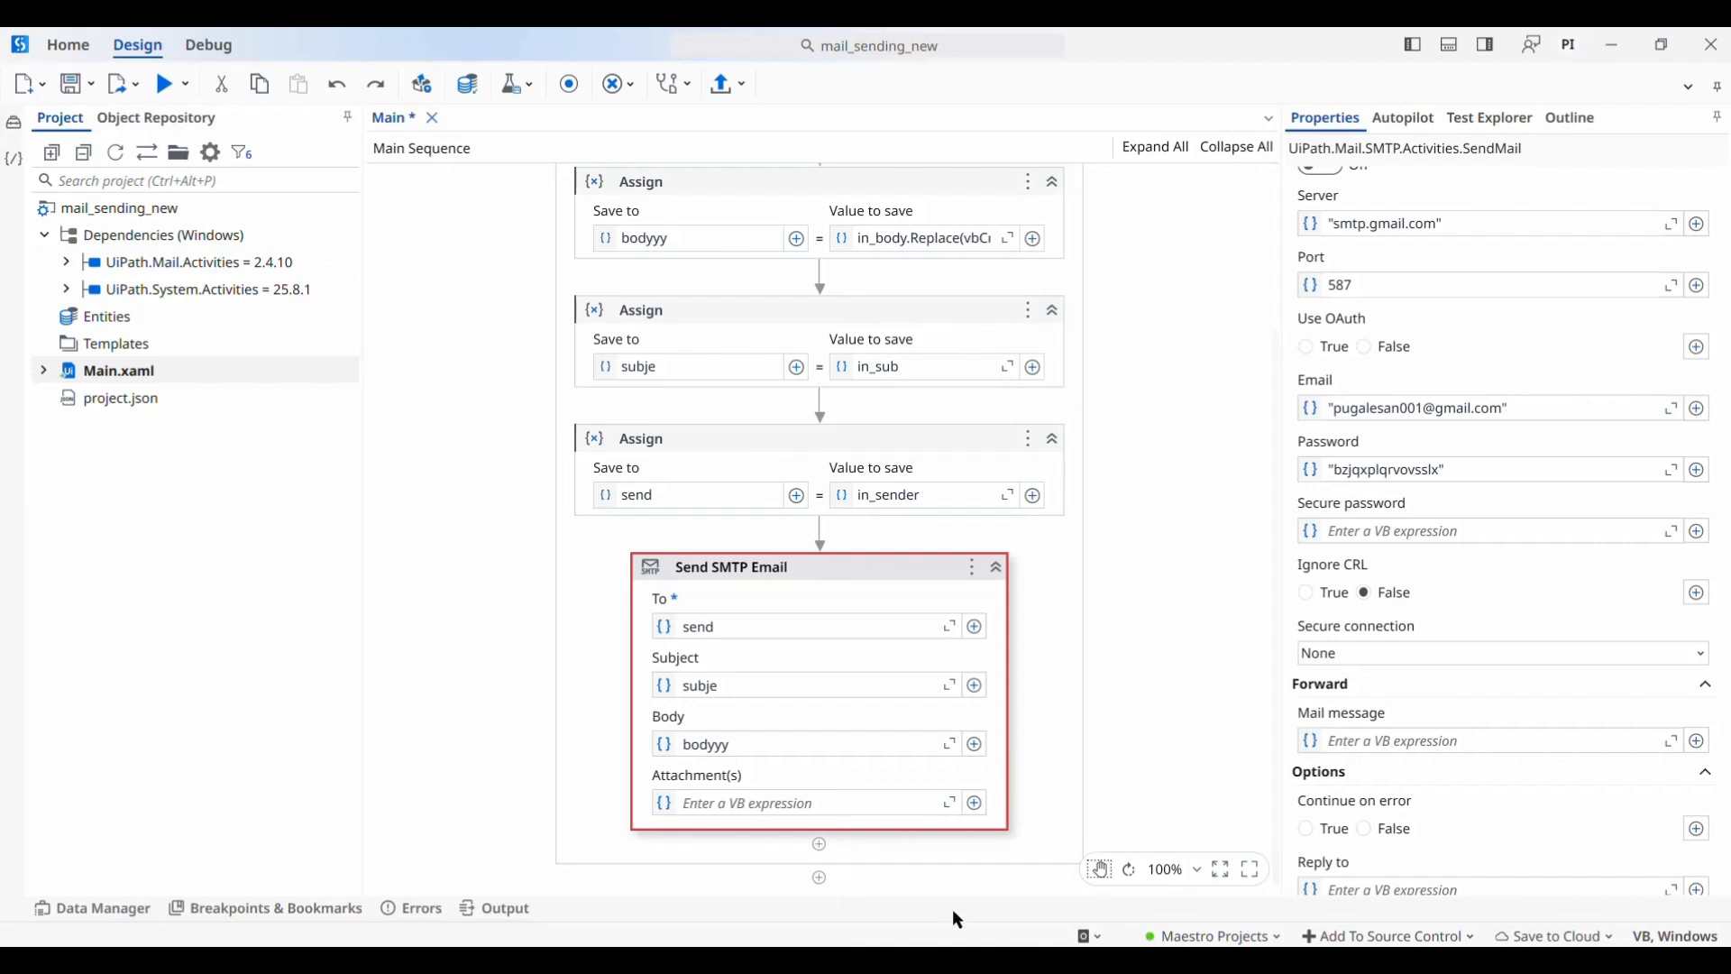
click(968, 961)
click(579, 100)
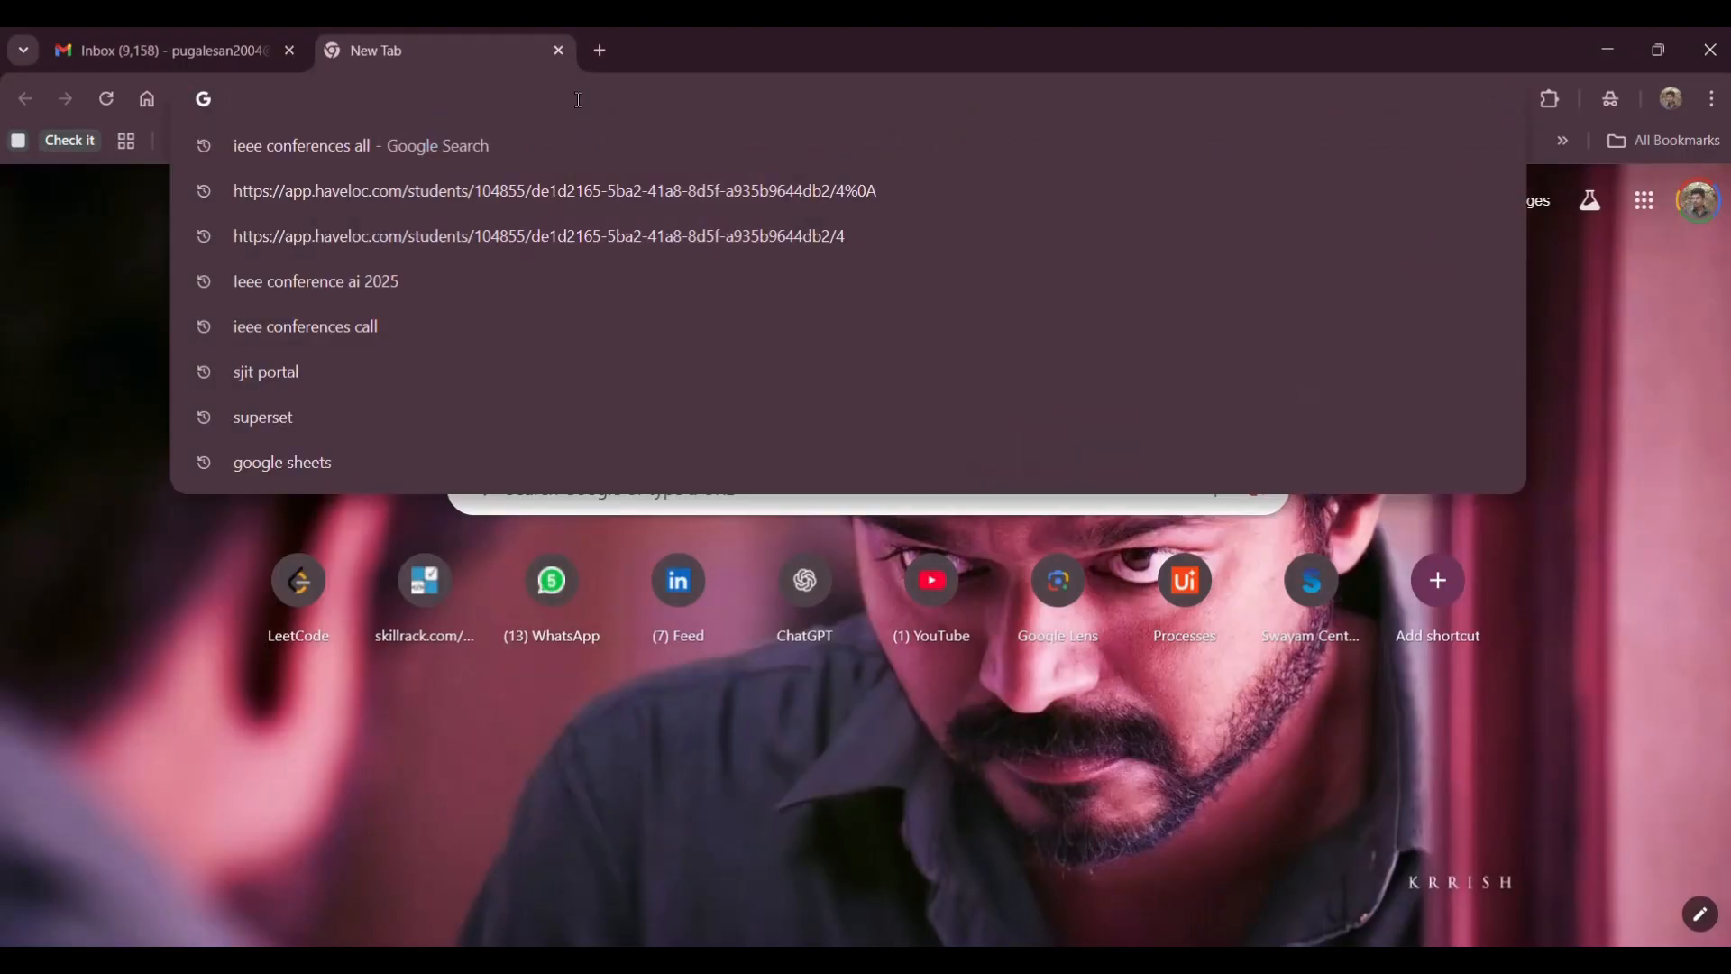
Go to cloud.uipath.com and open Maestro from the product launcher
text(cloud.uipath.com)
key(Return)
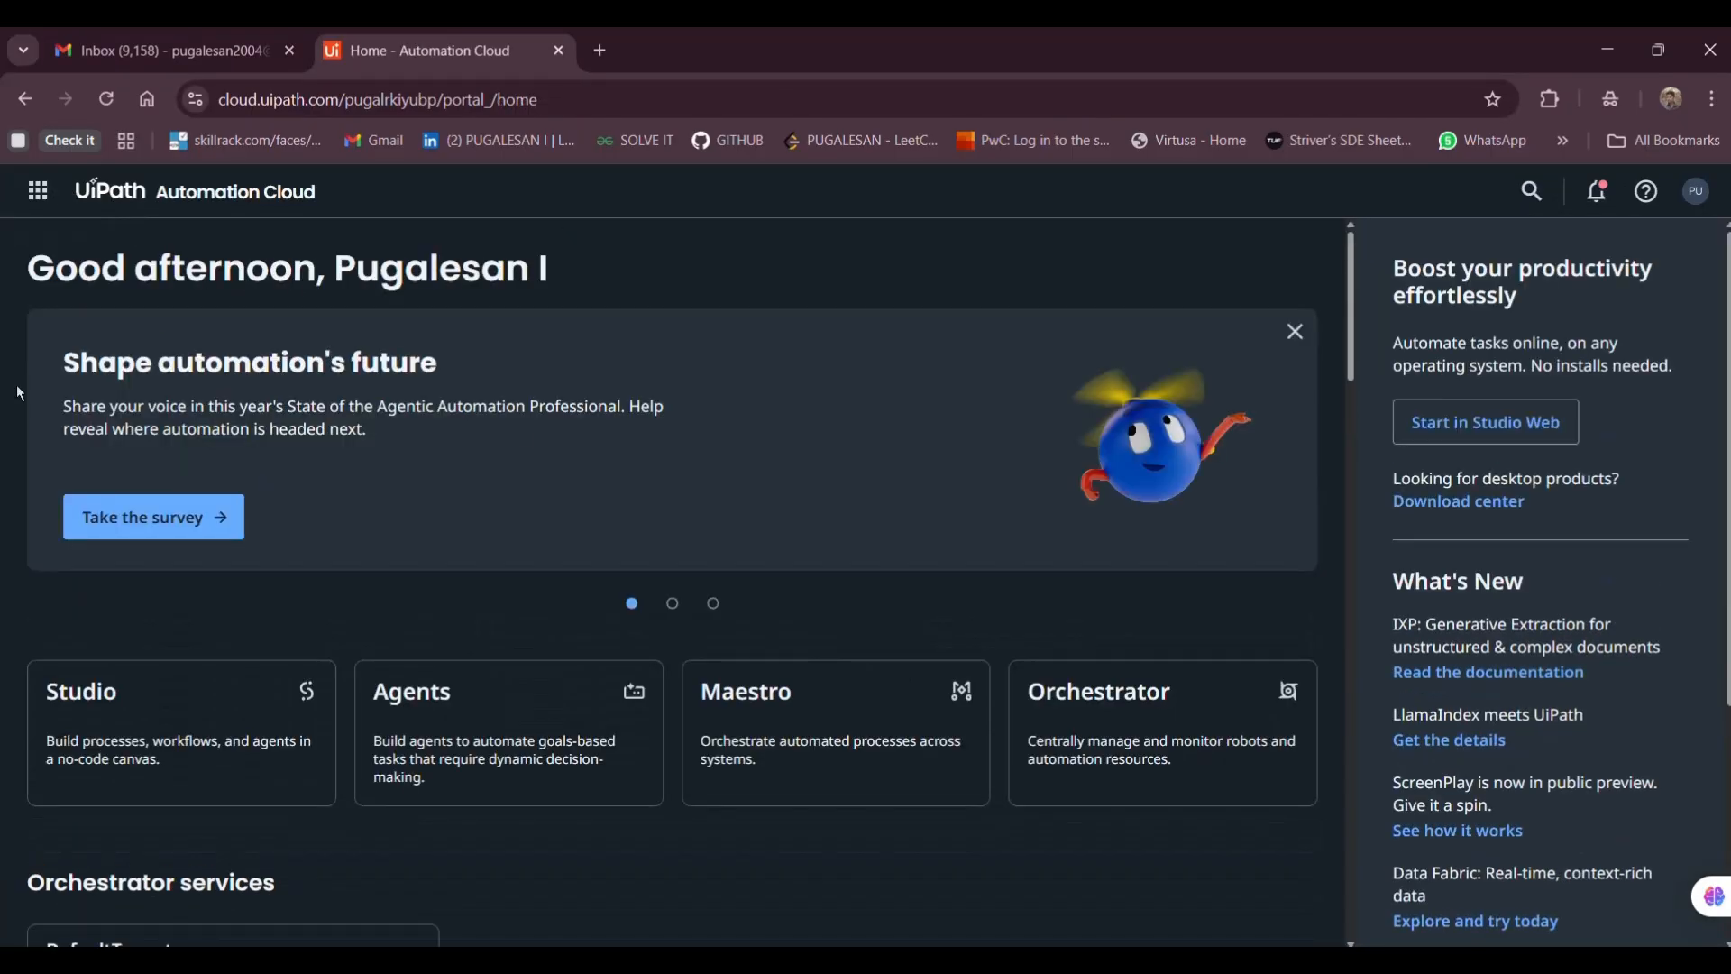
click(38, 190)
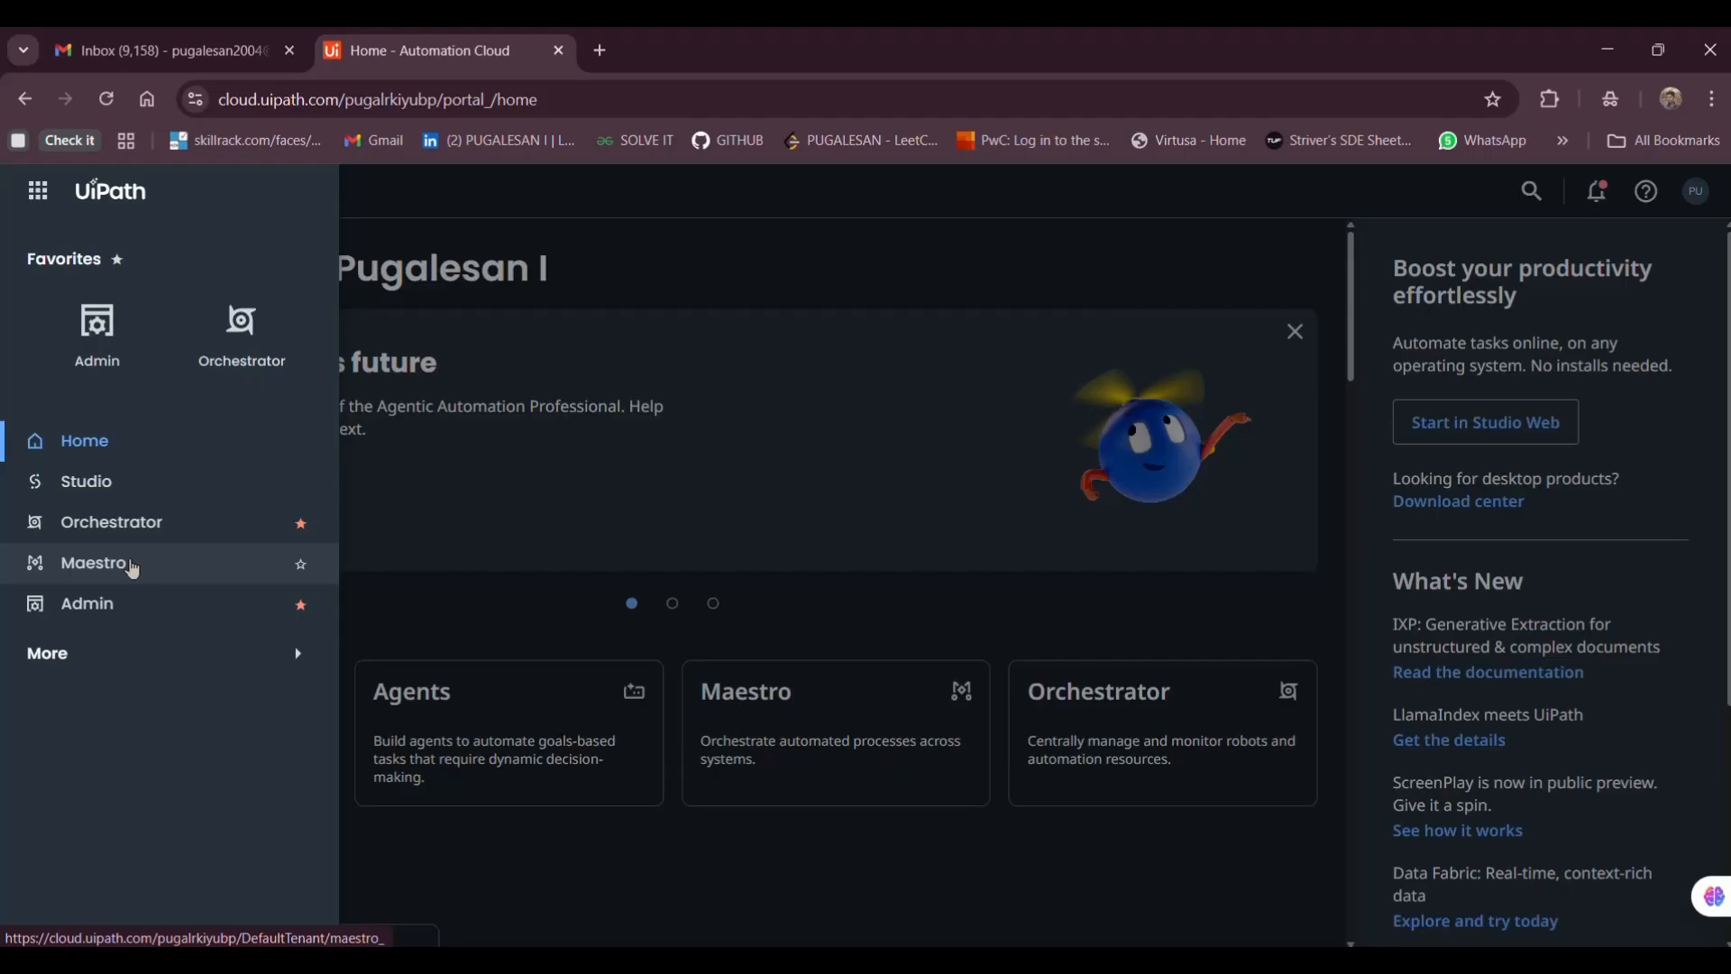
click(133, 565)
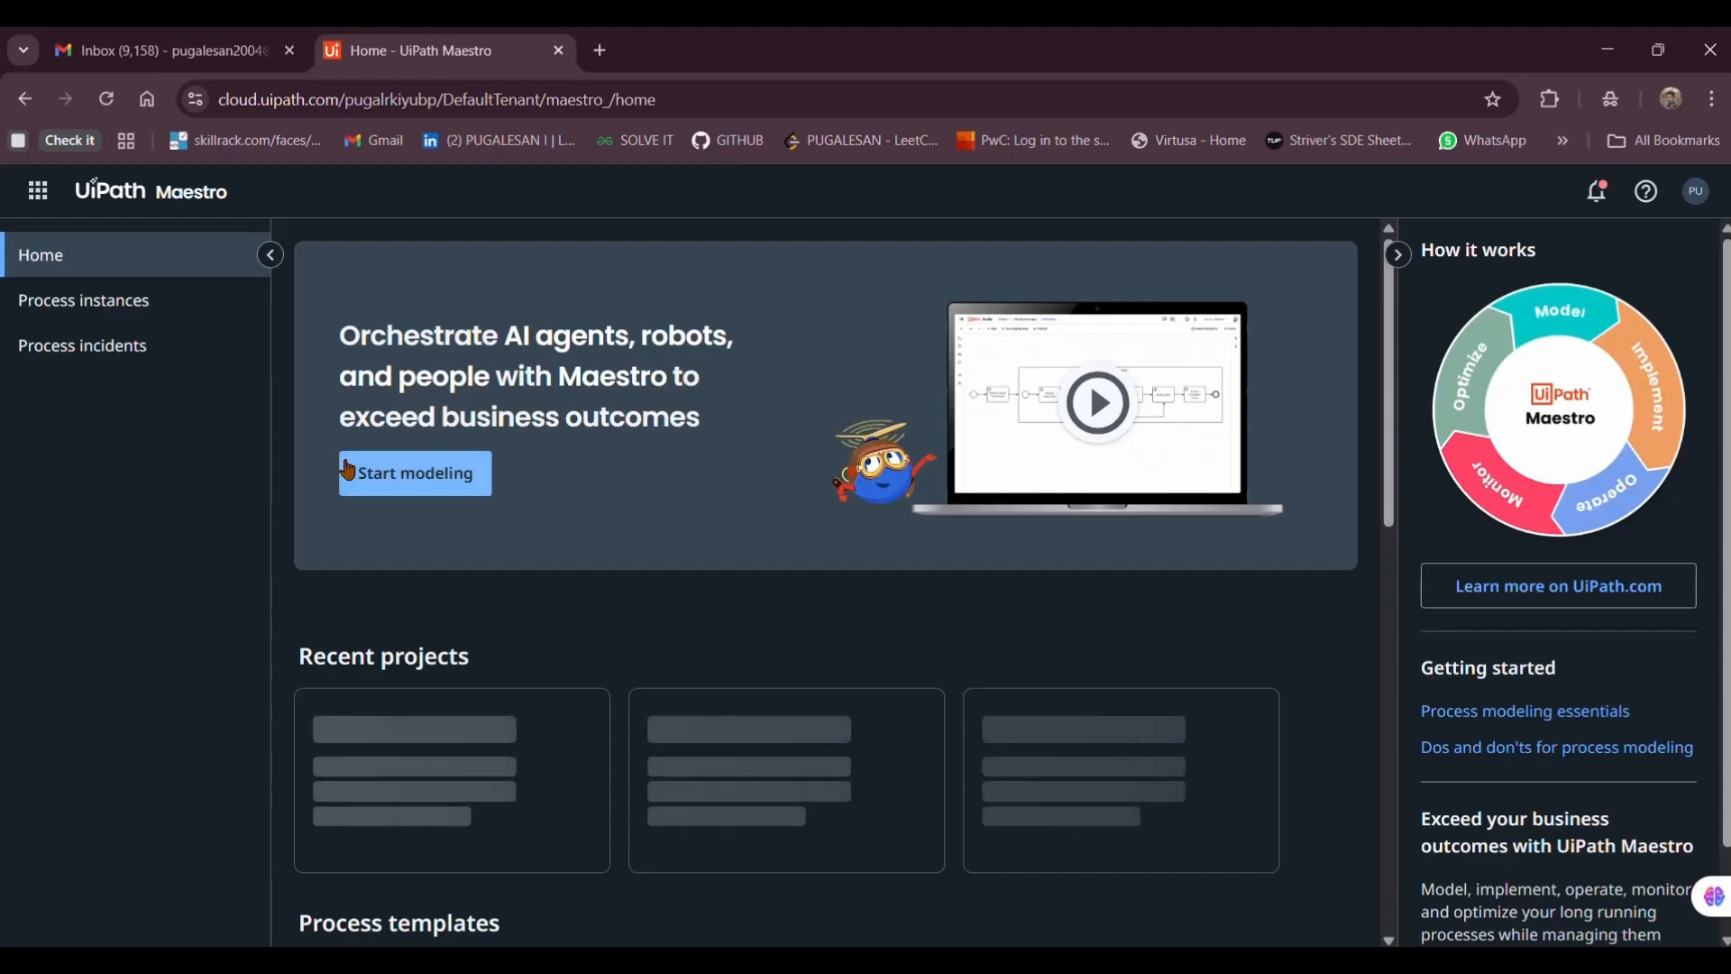
Start modelling a new process, close Autopilot and show the project Explorer
click(422, 474)
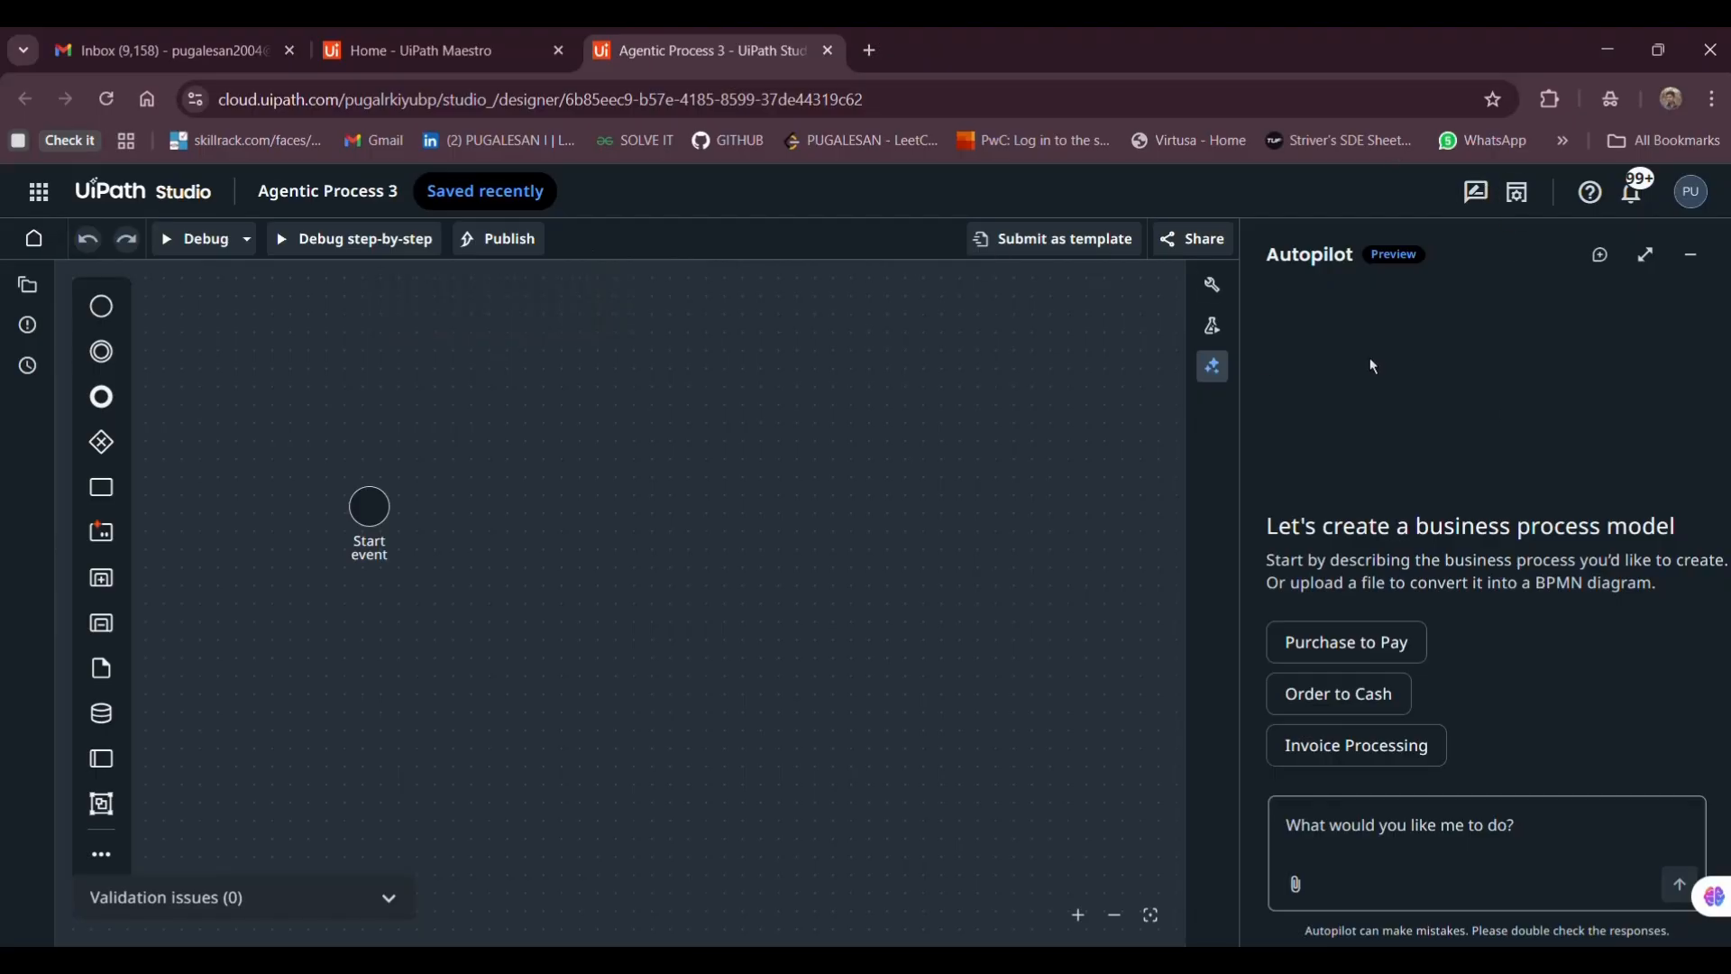
right_click(1533, 718)
click(1338, 494)
click(1698, 273)
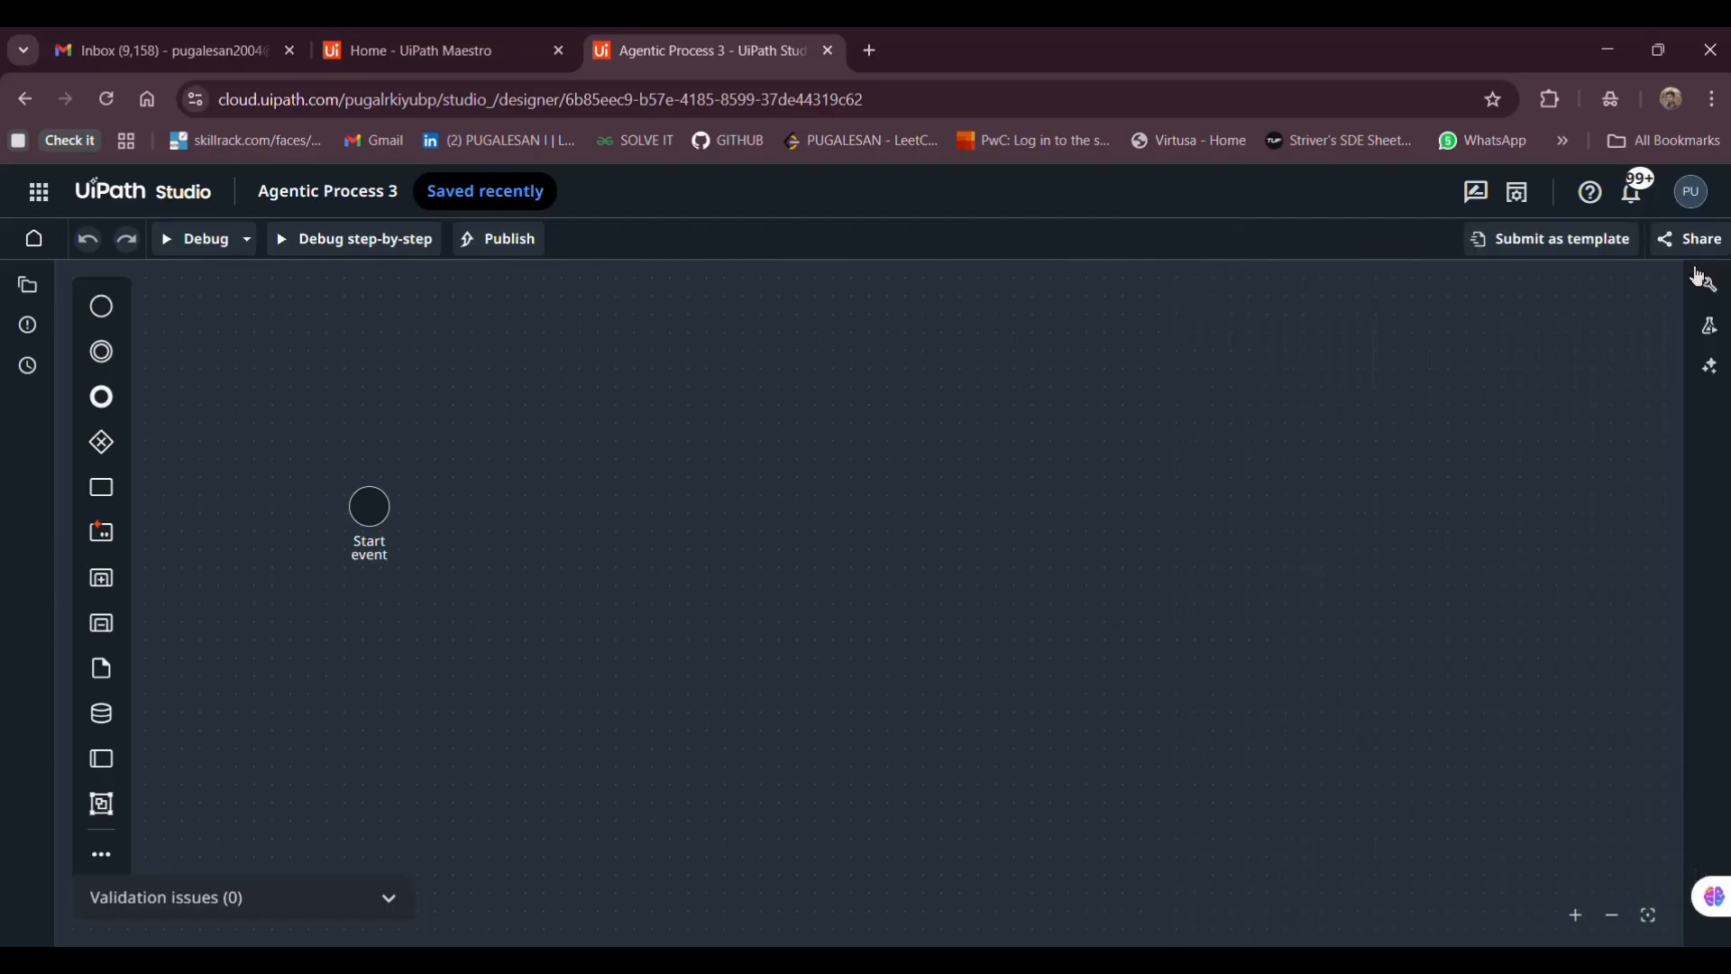
click(28, 287)
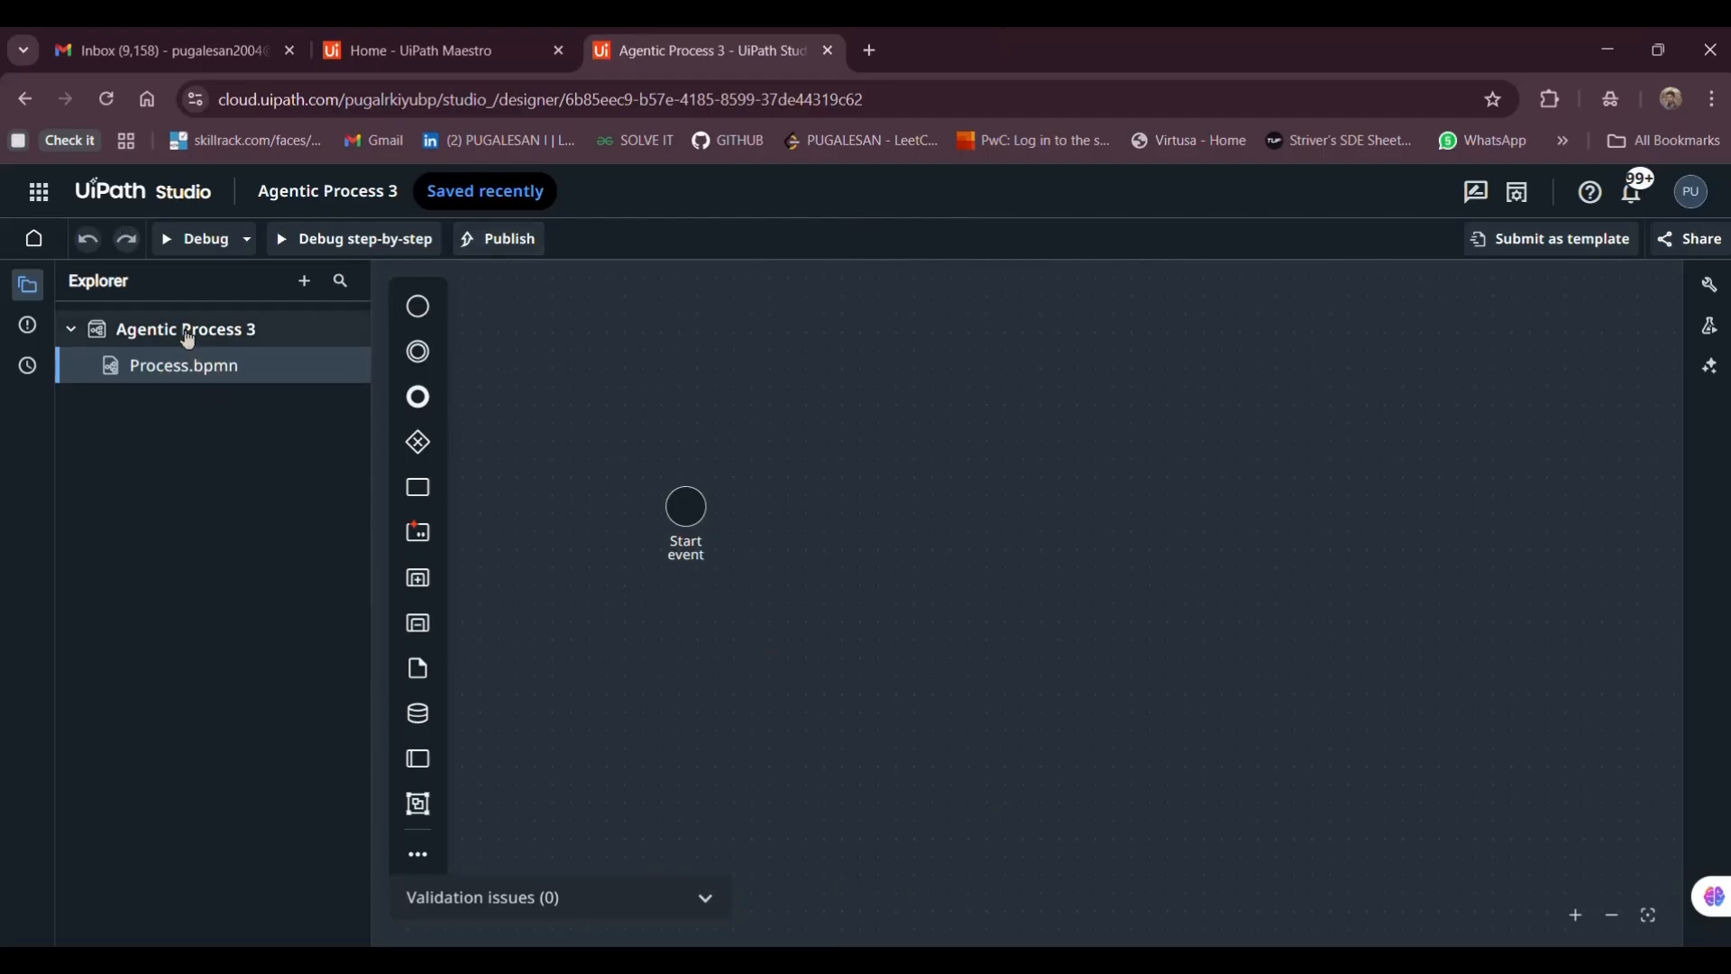
Rename the project to Agentra_Ticket_handling and select its start event
right_click(188, 338)
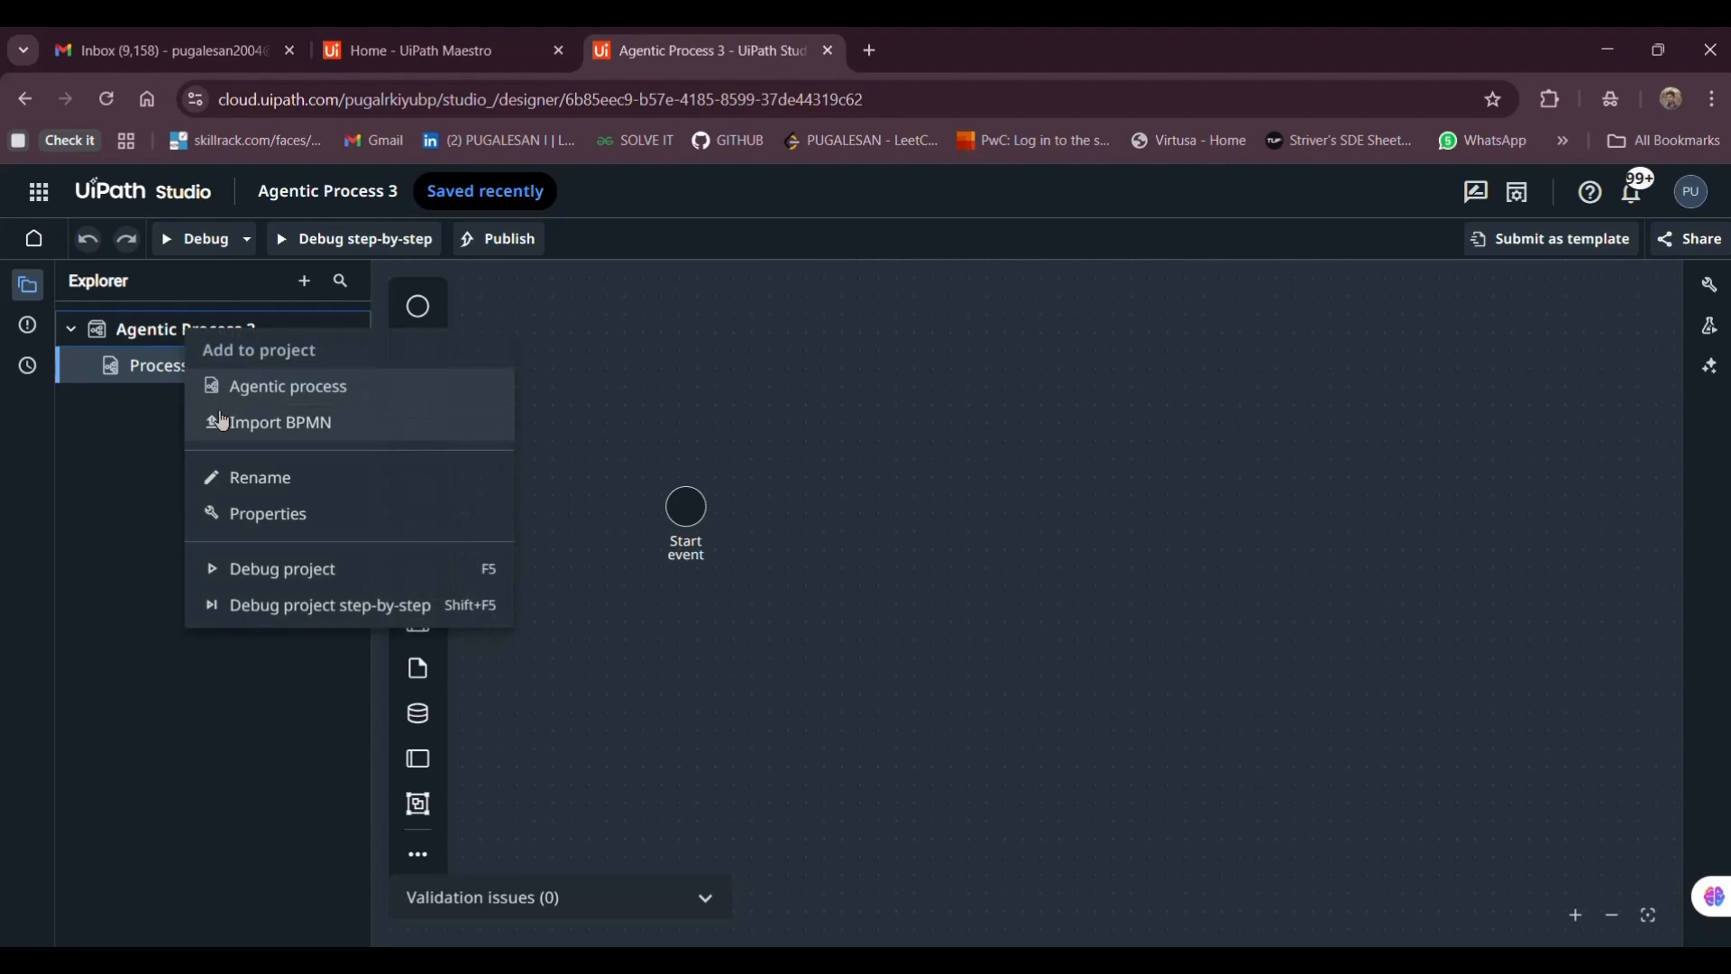
click(239, 478)
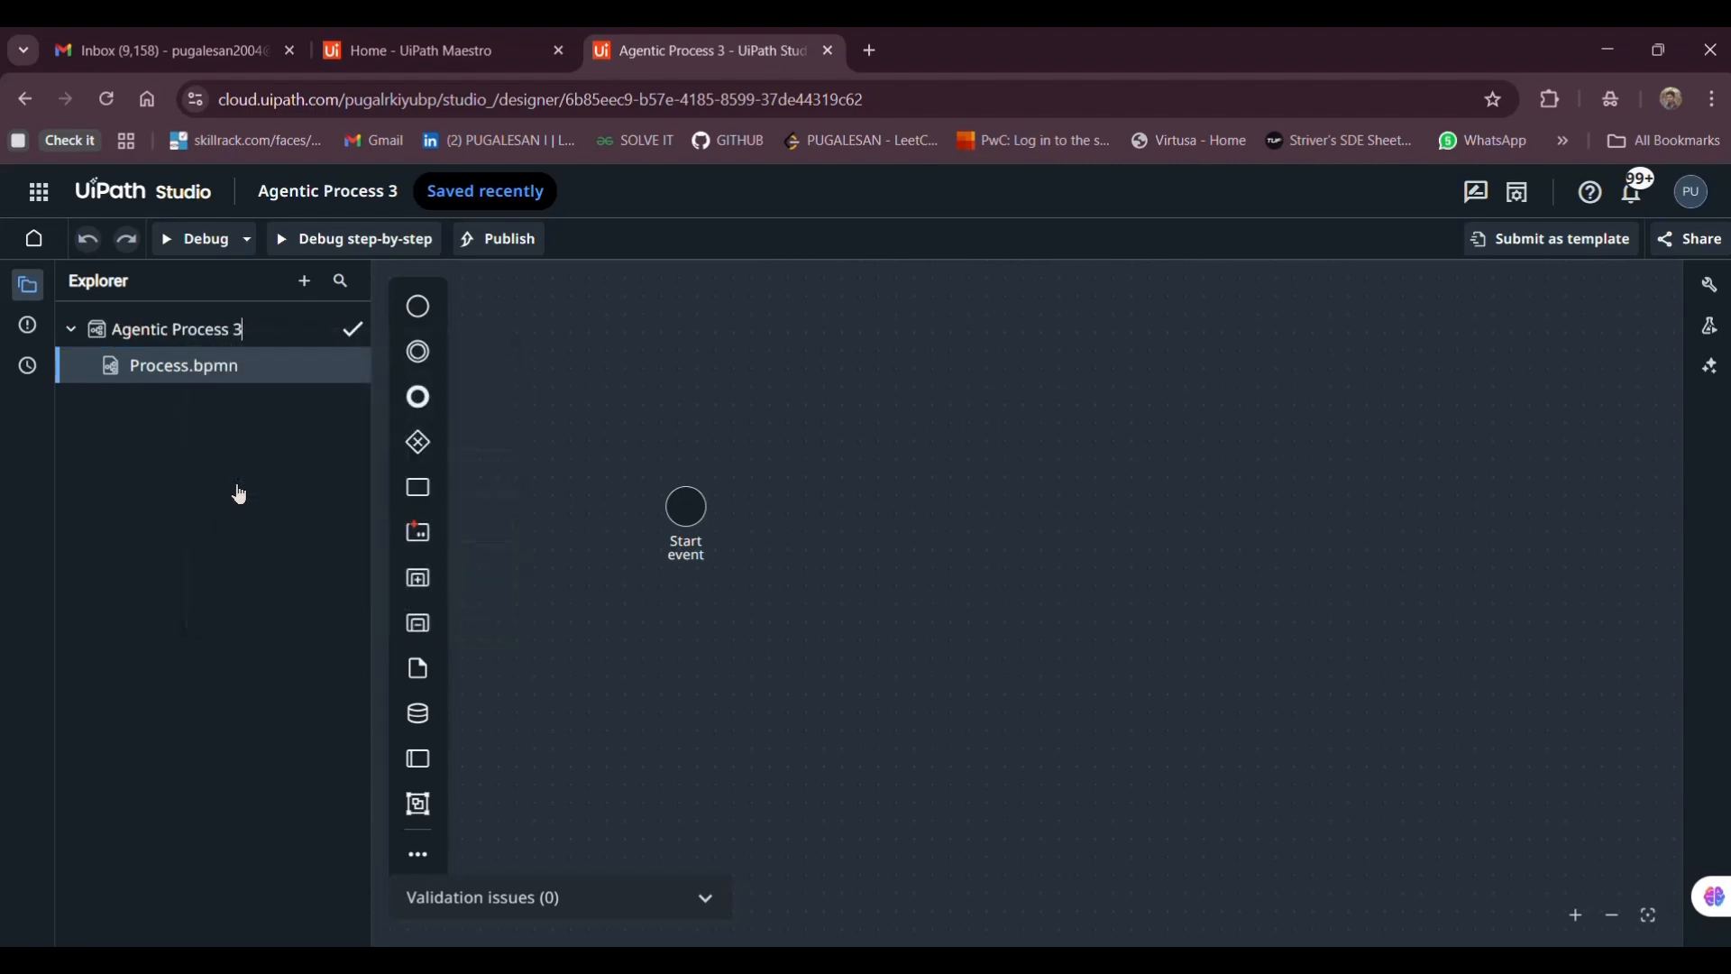
key(BackSpace)
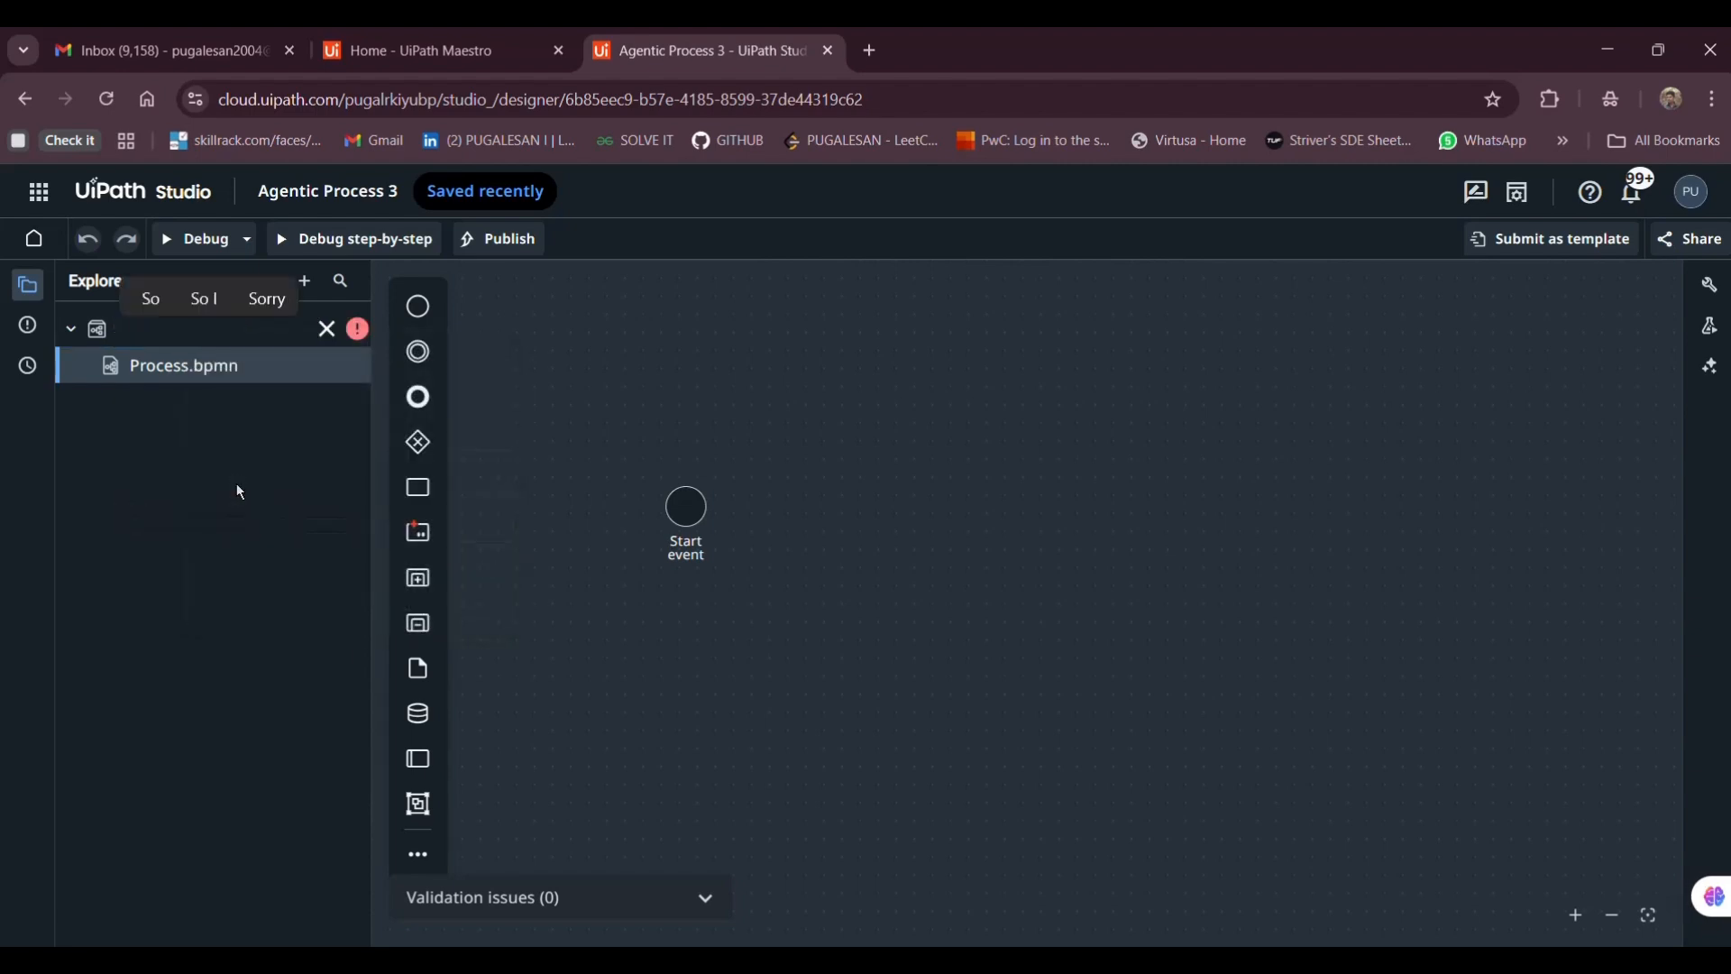
text(Agentra_)
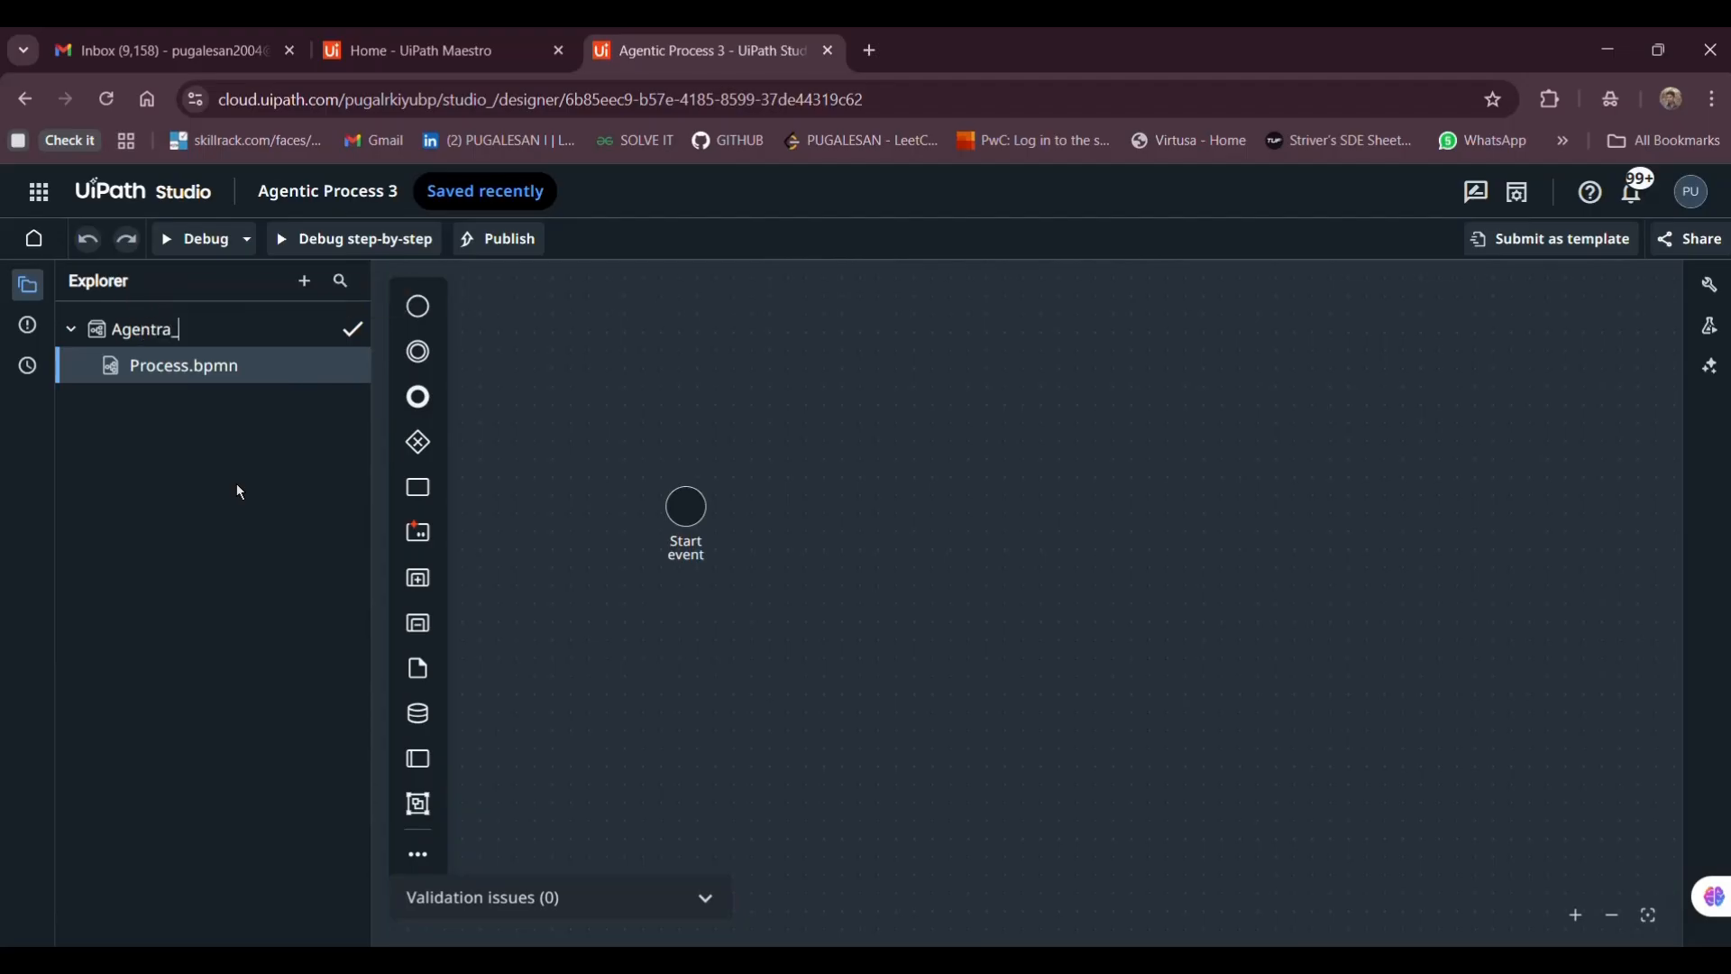
text(Ticket_handlin)
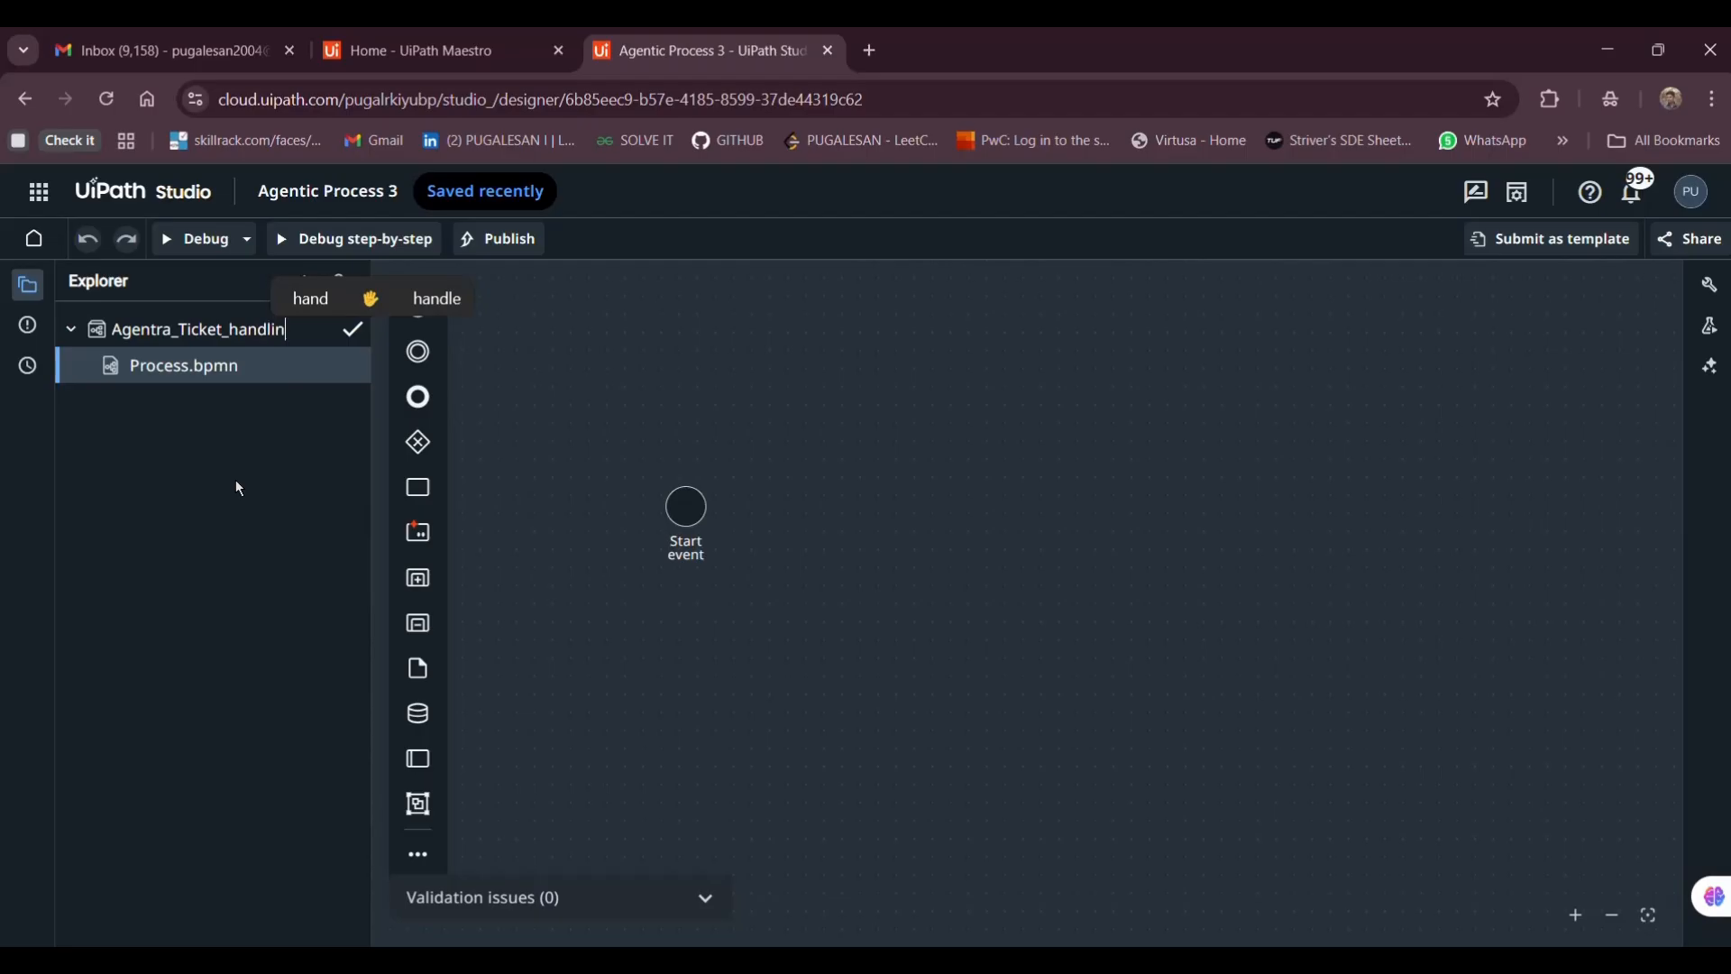
text(g)
key(Return)
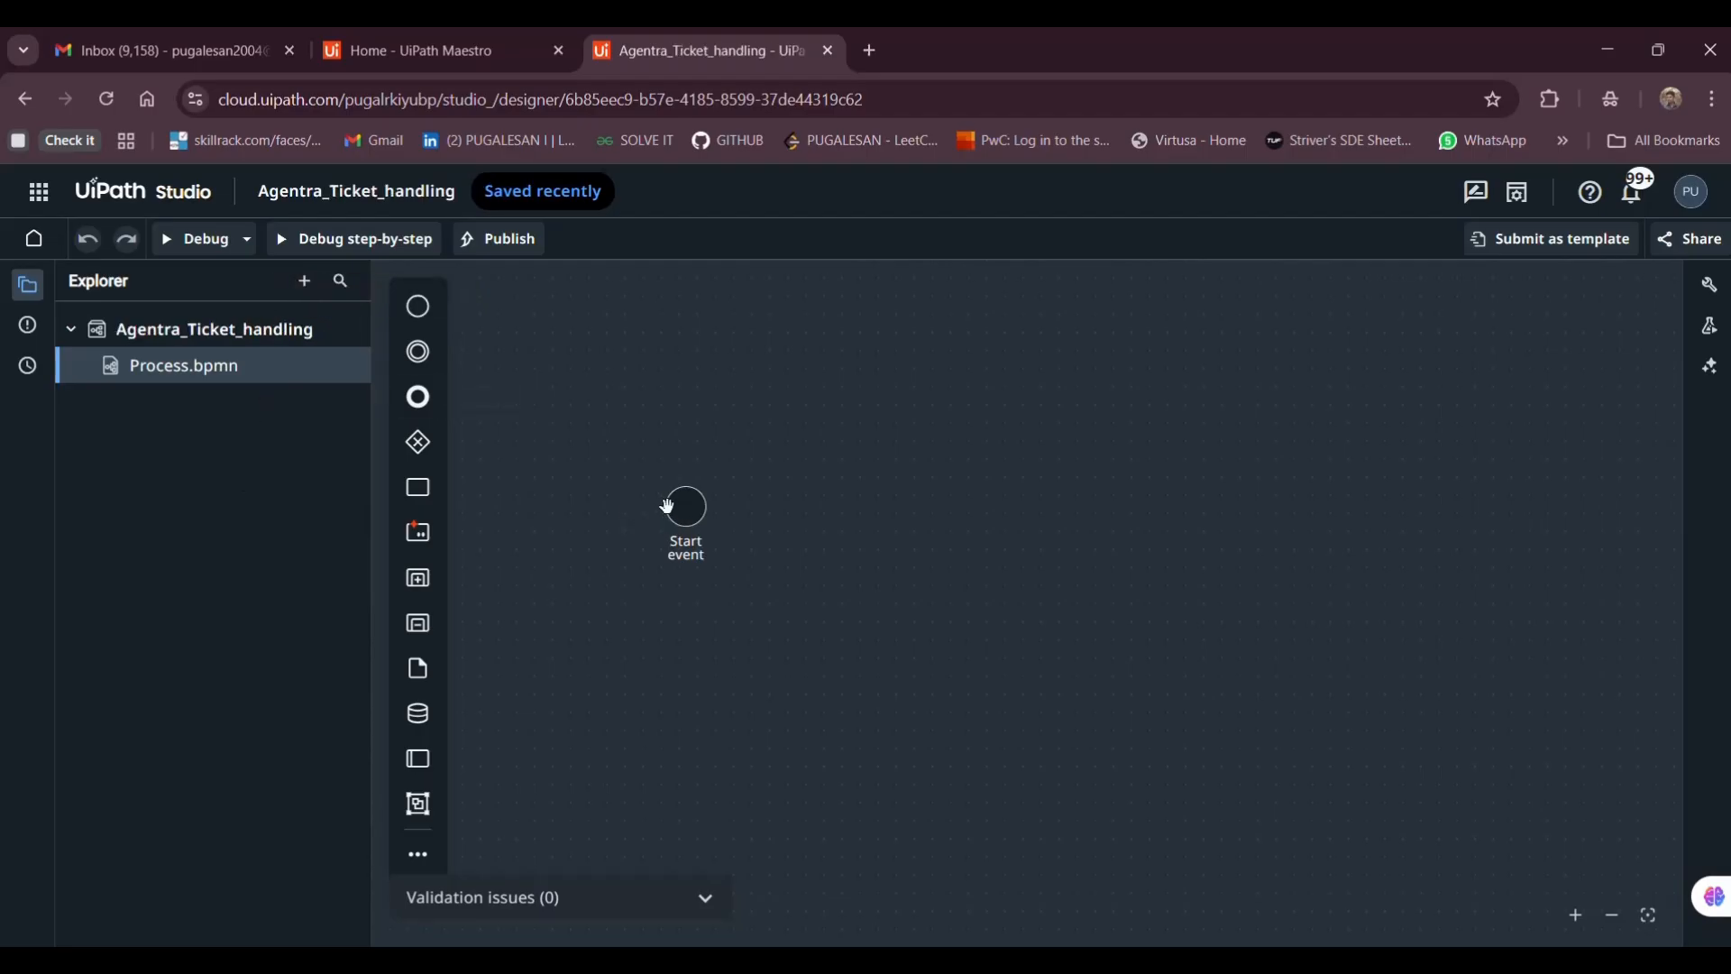
click(667, 507)
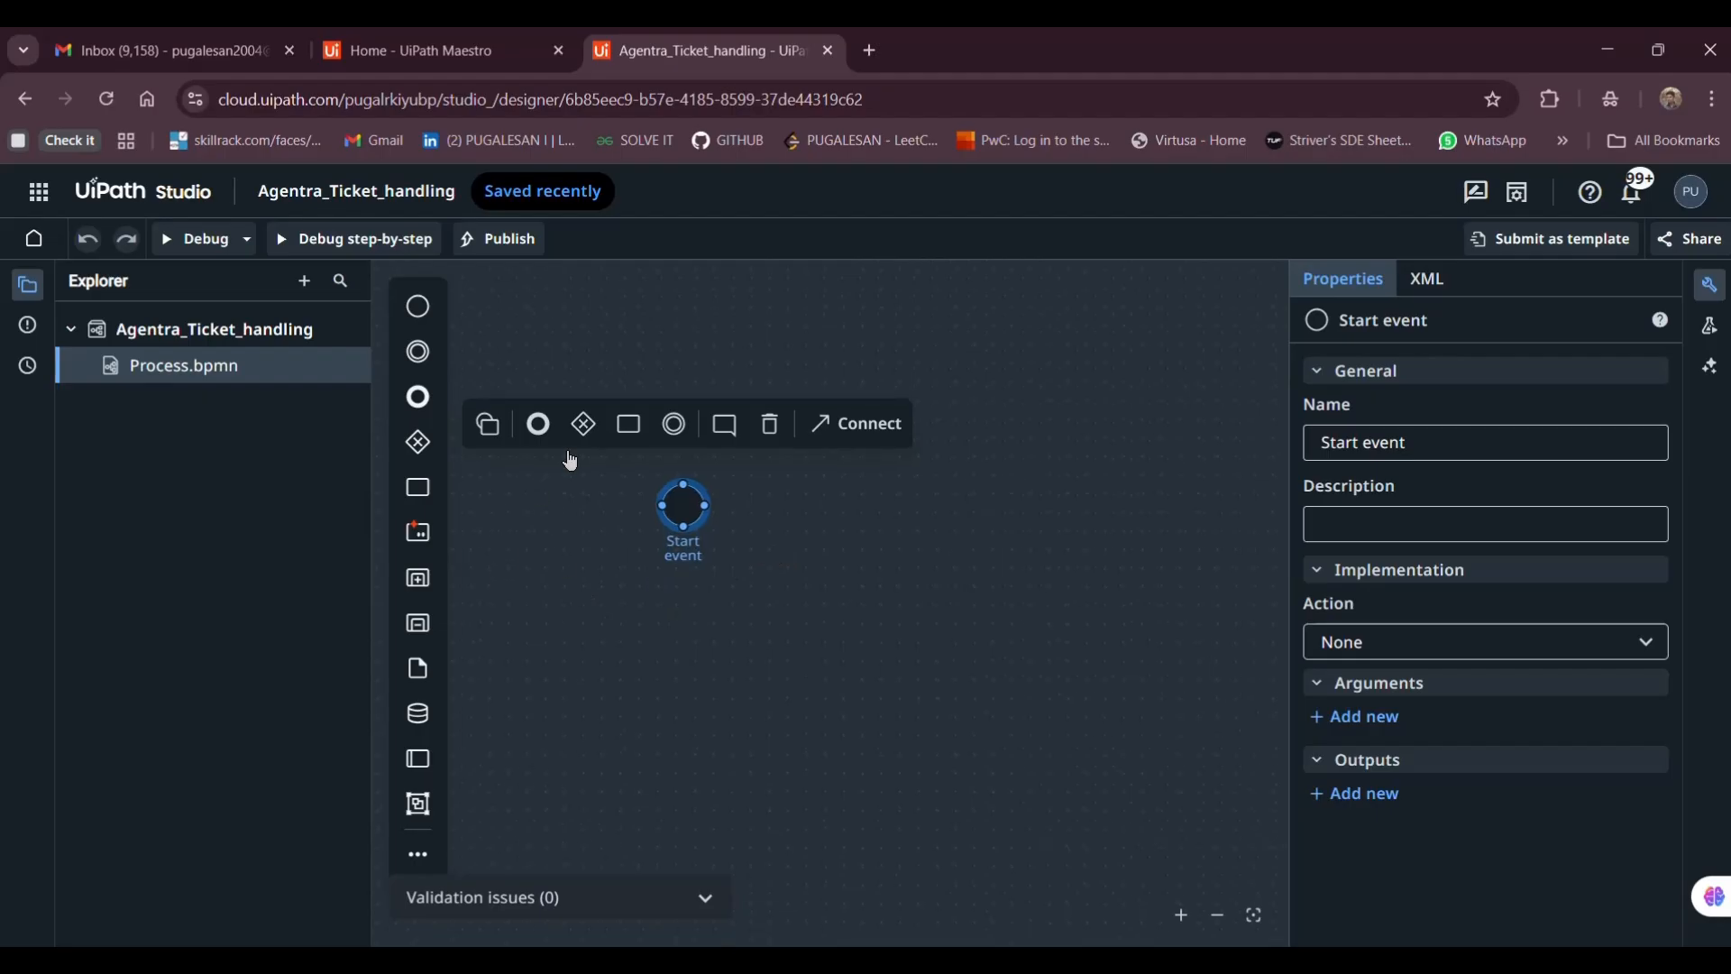
Add a task after the start event and name it Mail_retrieves
click(568, 440)
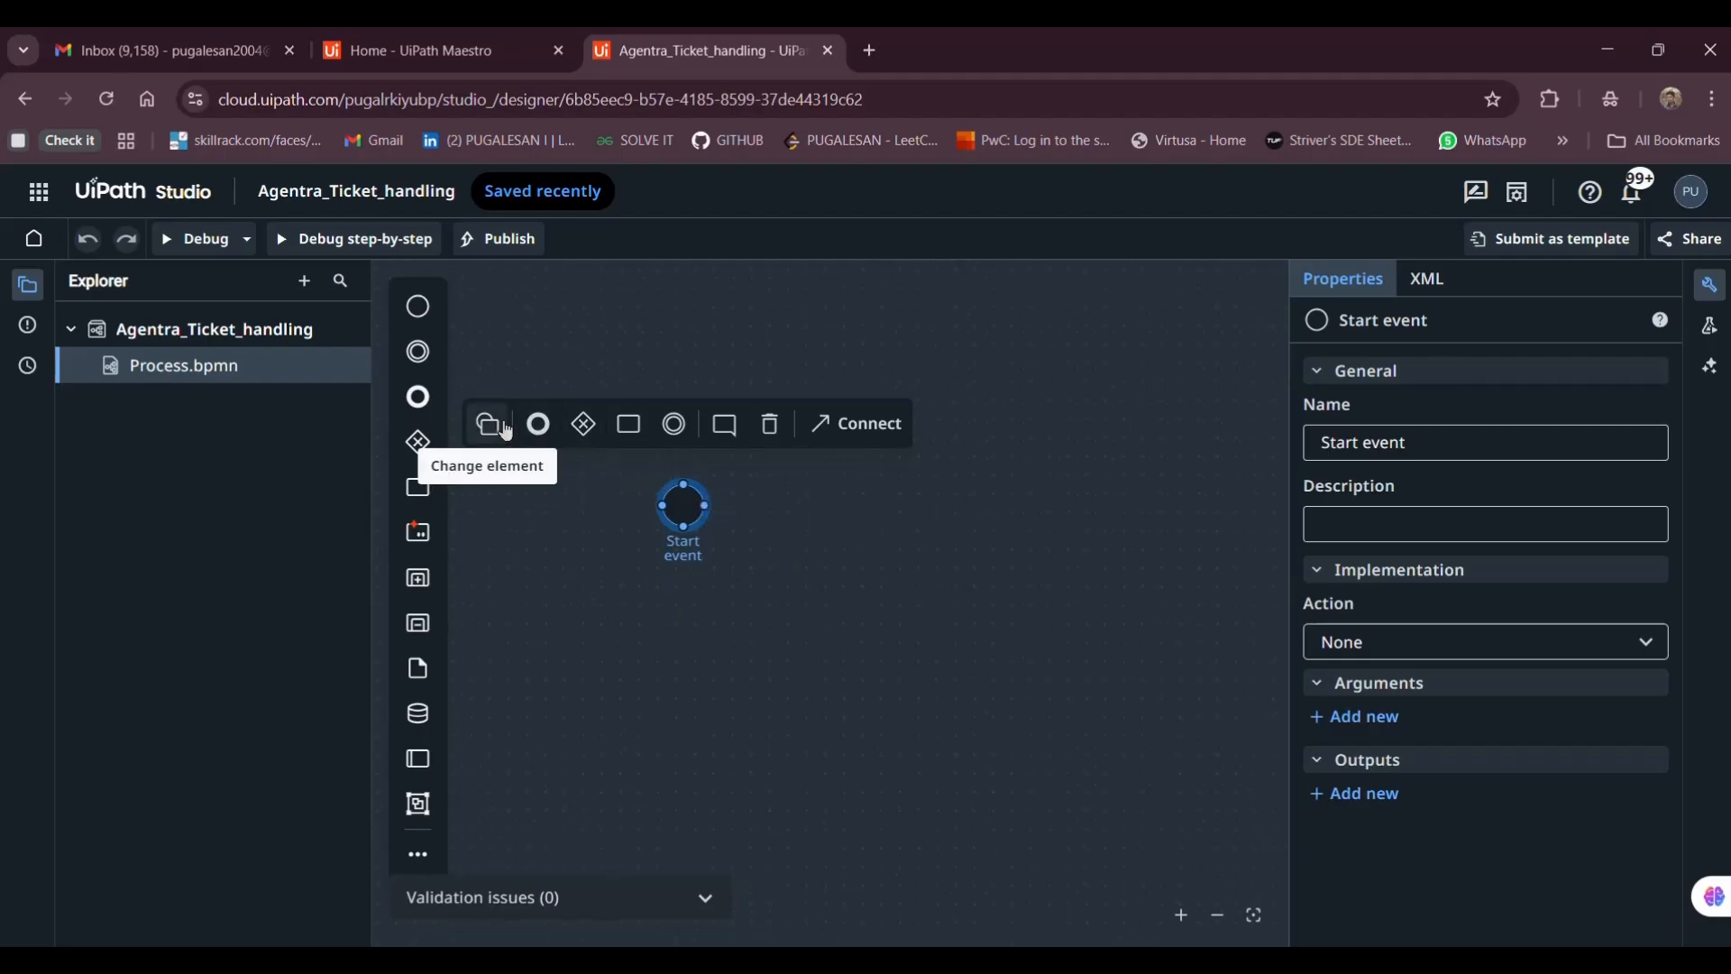
click(629, 424)
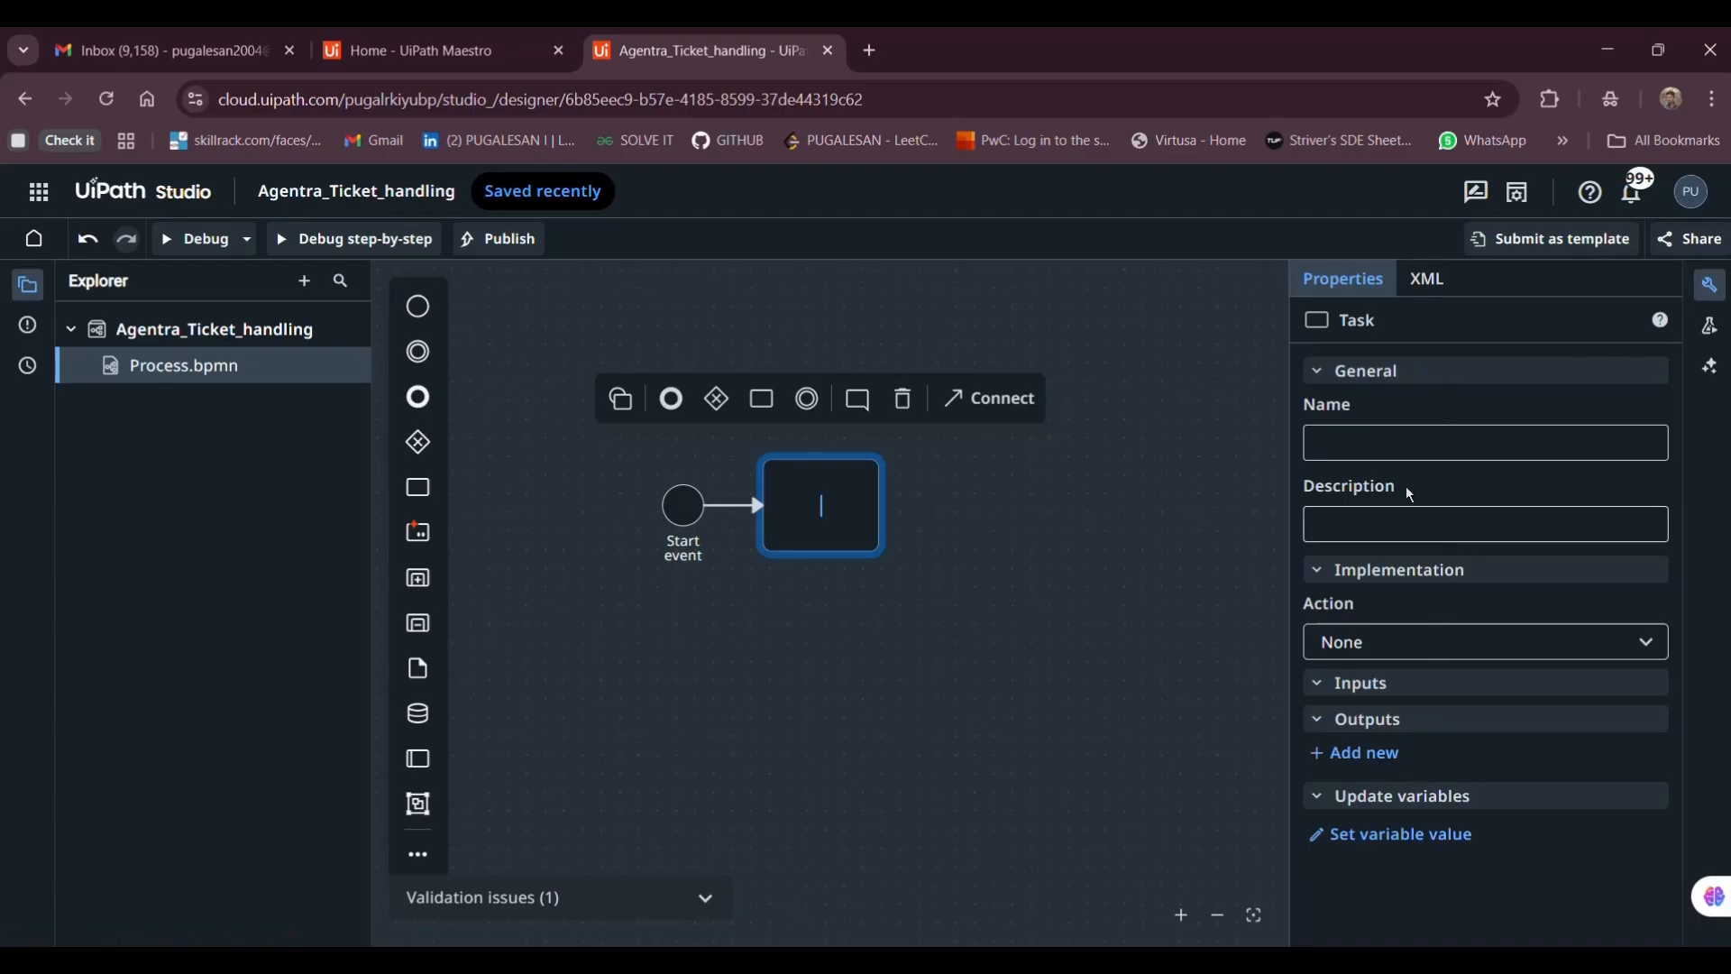
click(1345, 444)
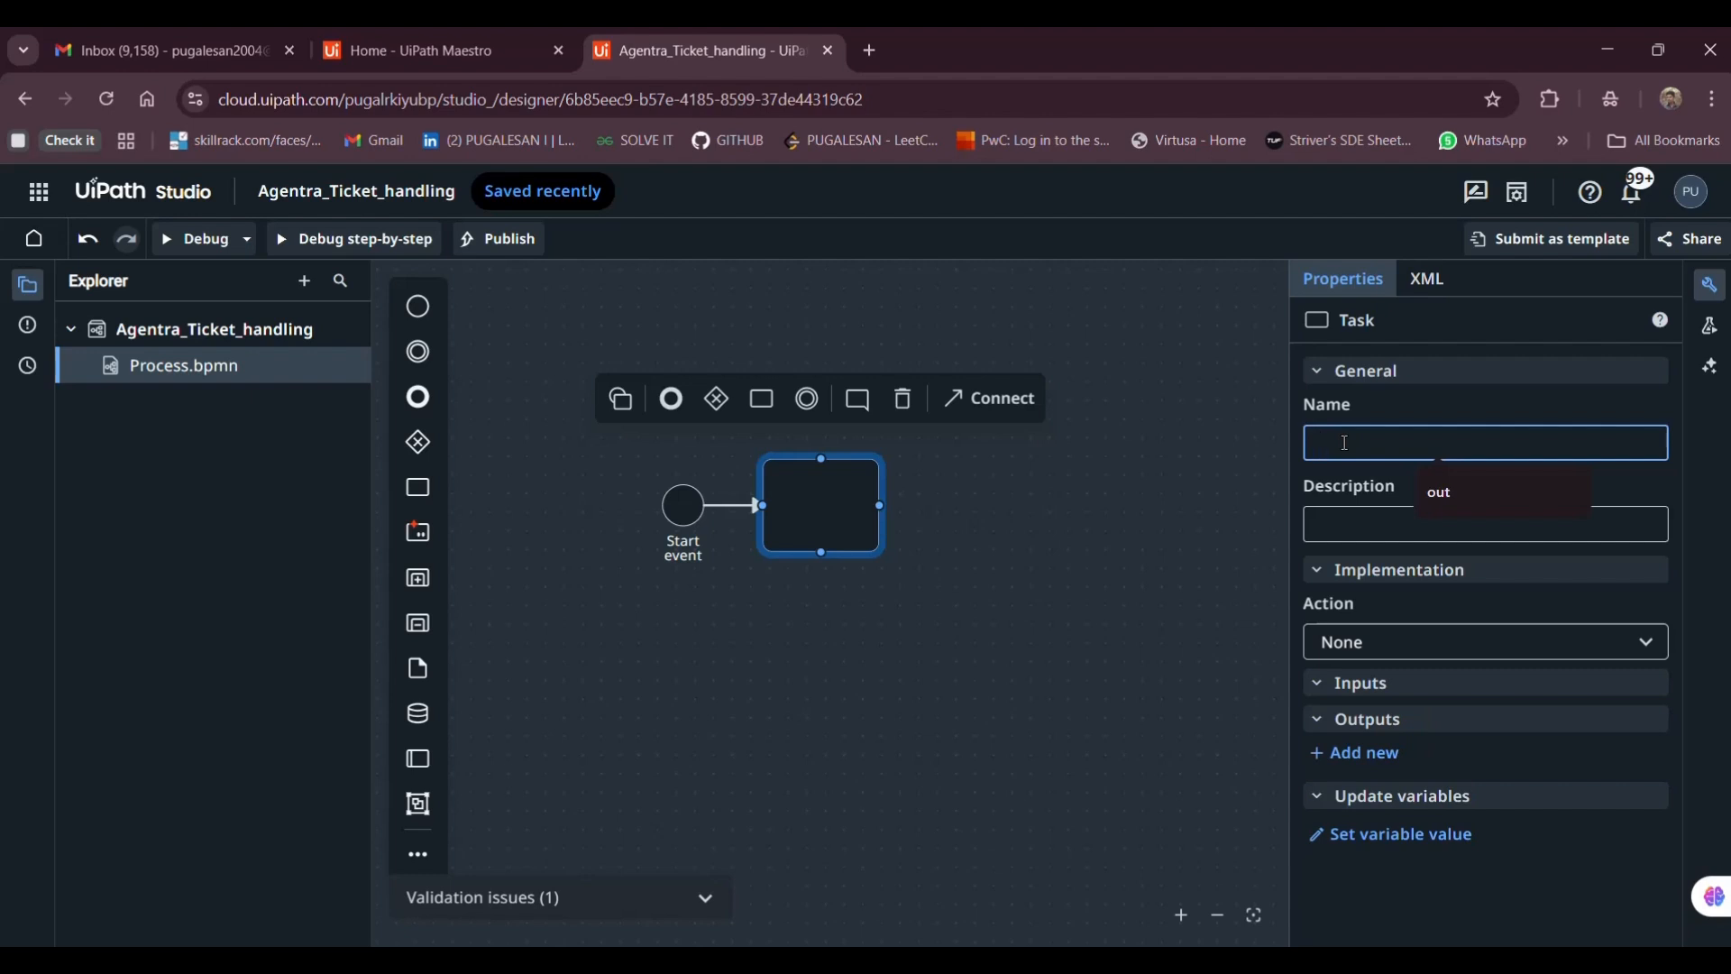
text(REtrieve)
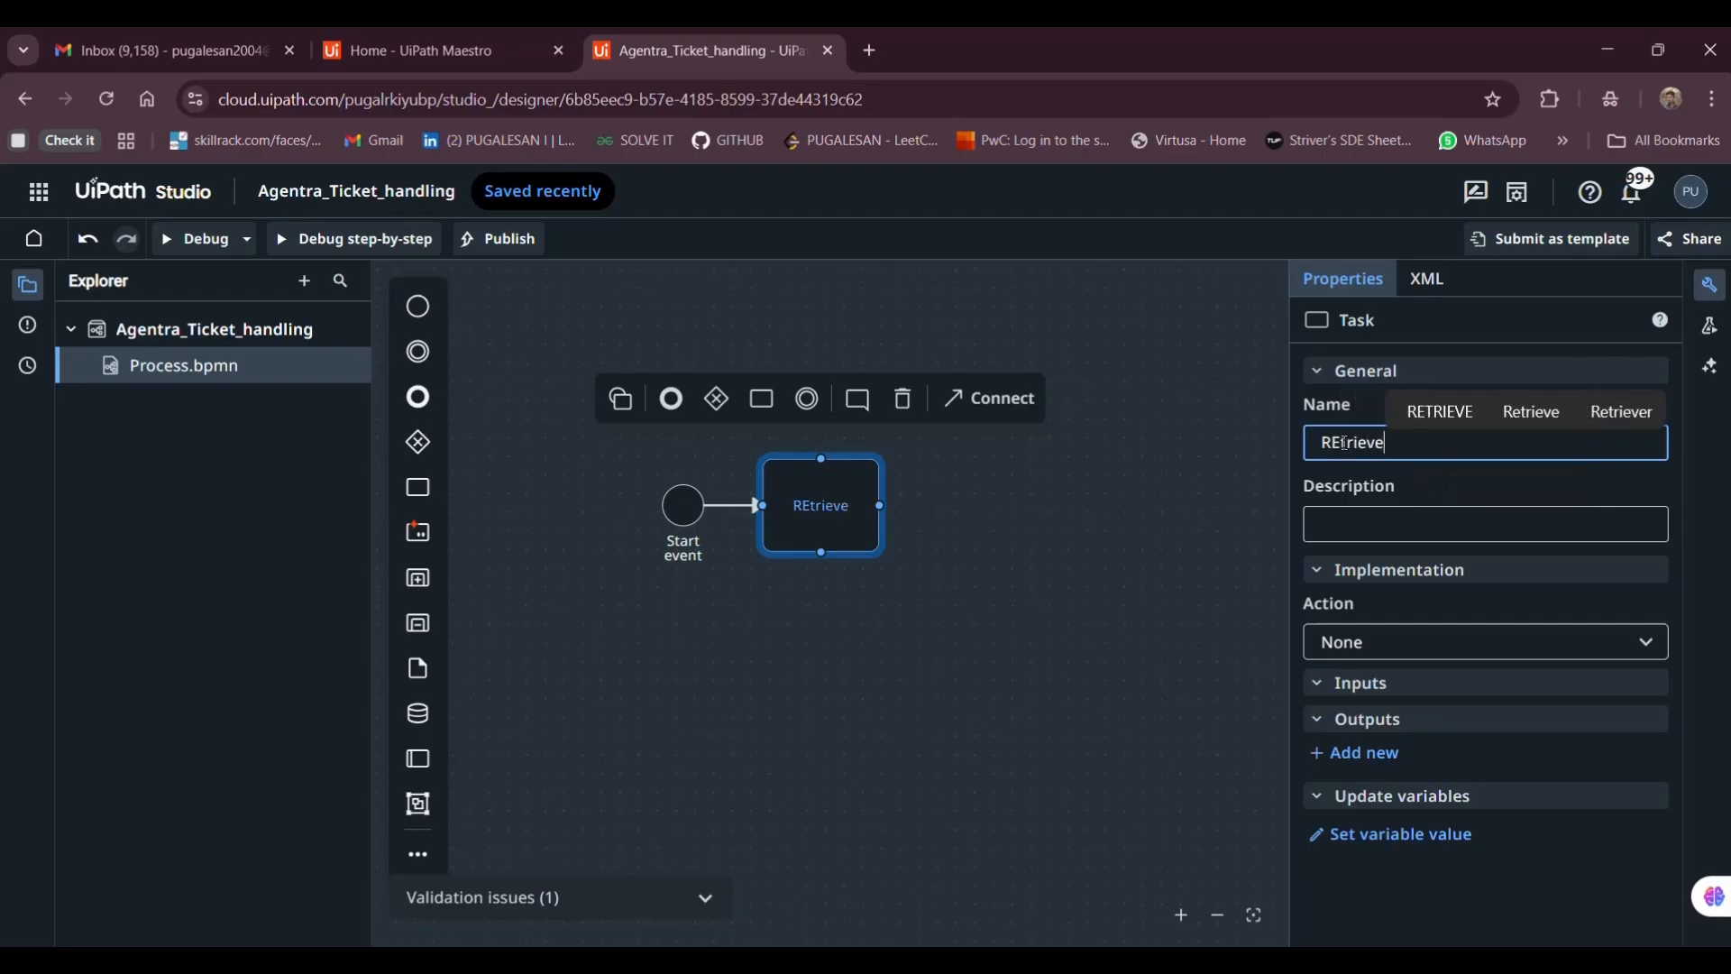
key(BackSpace)
key(BackSpace)
key(BackSpace)
key(BackSpace)
key(BackSpace)
key(BackSpace)
key(BackSpace)
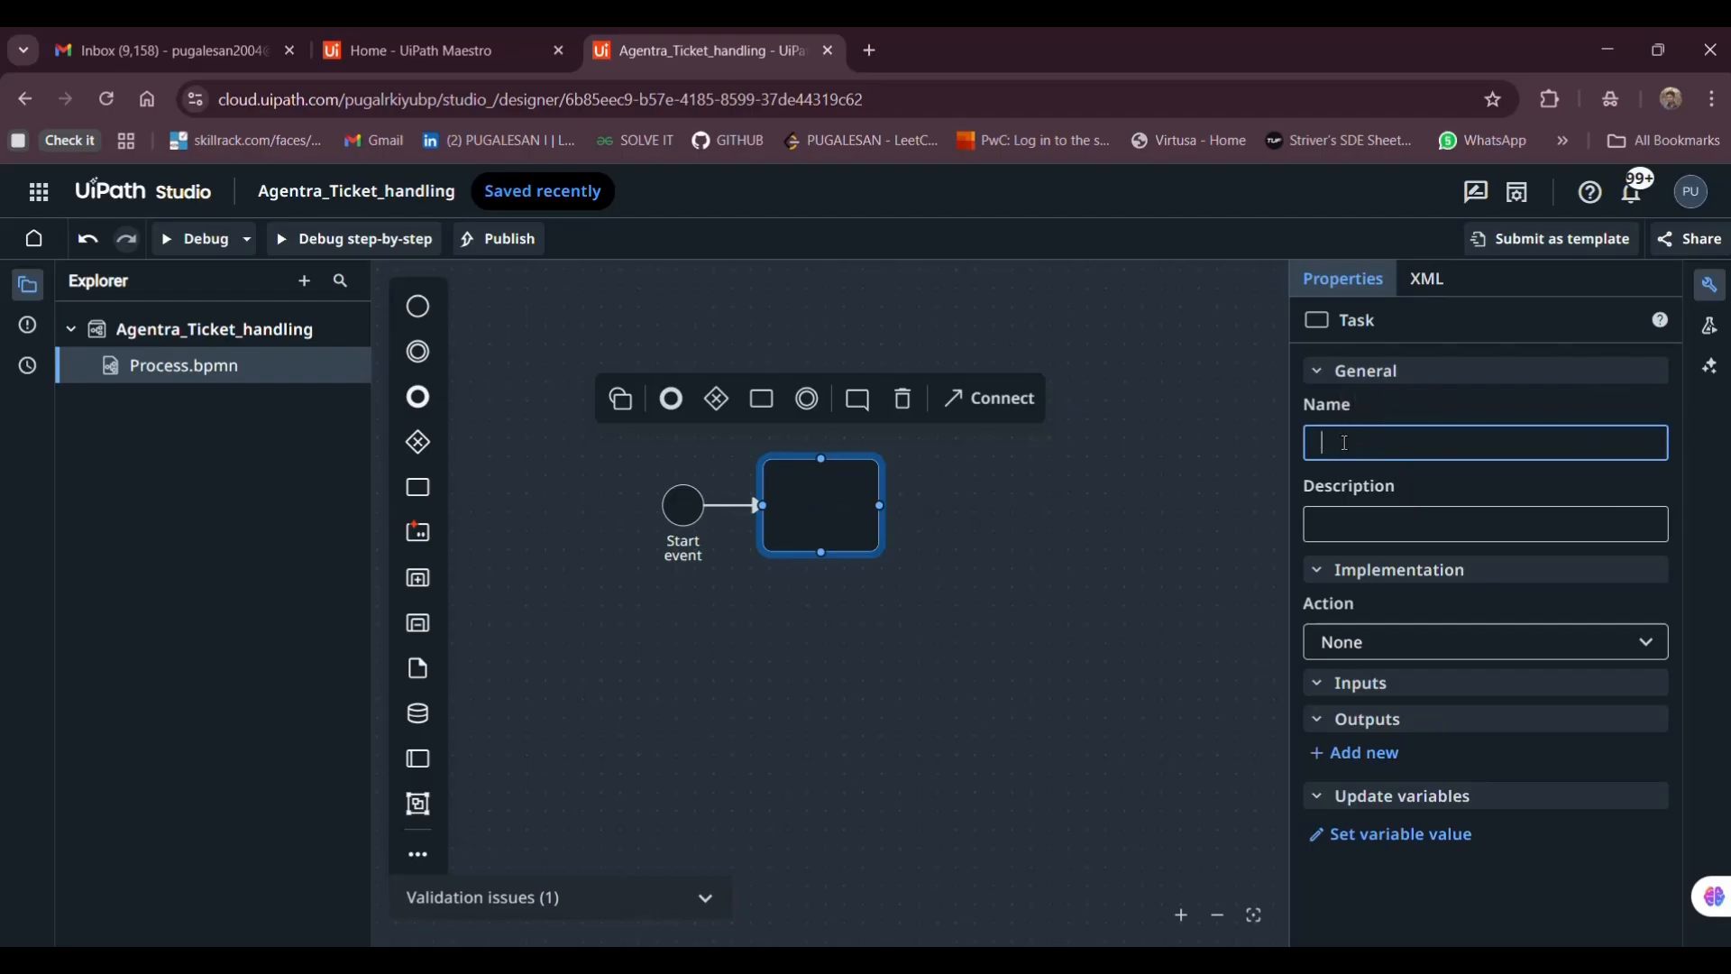
text(Mail_rete)
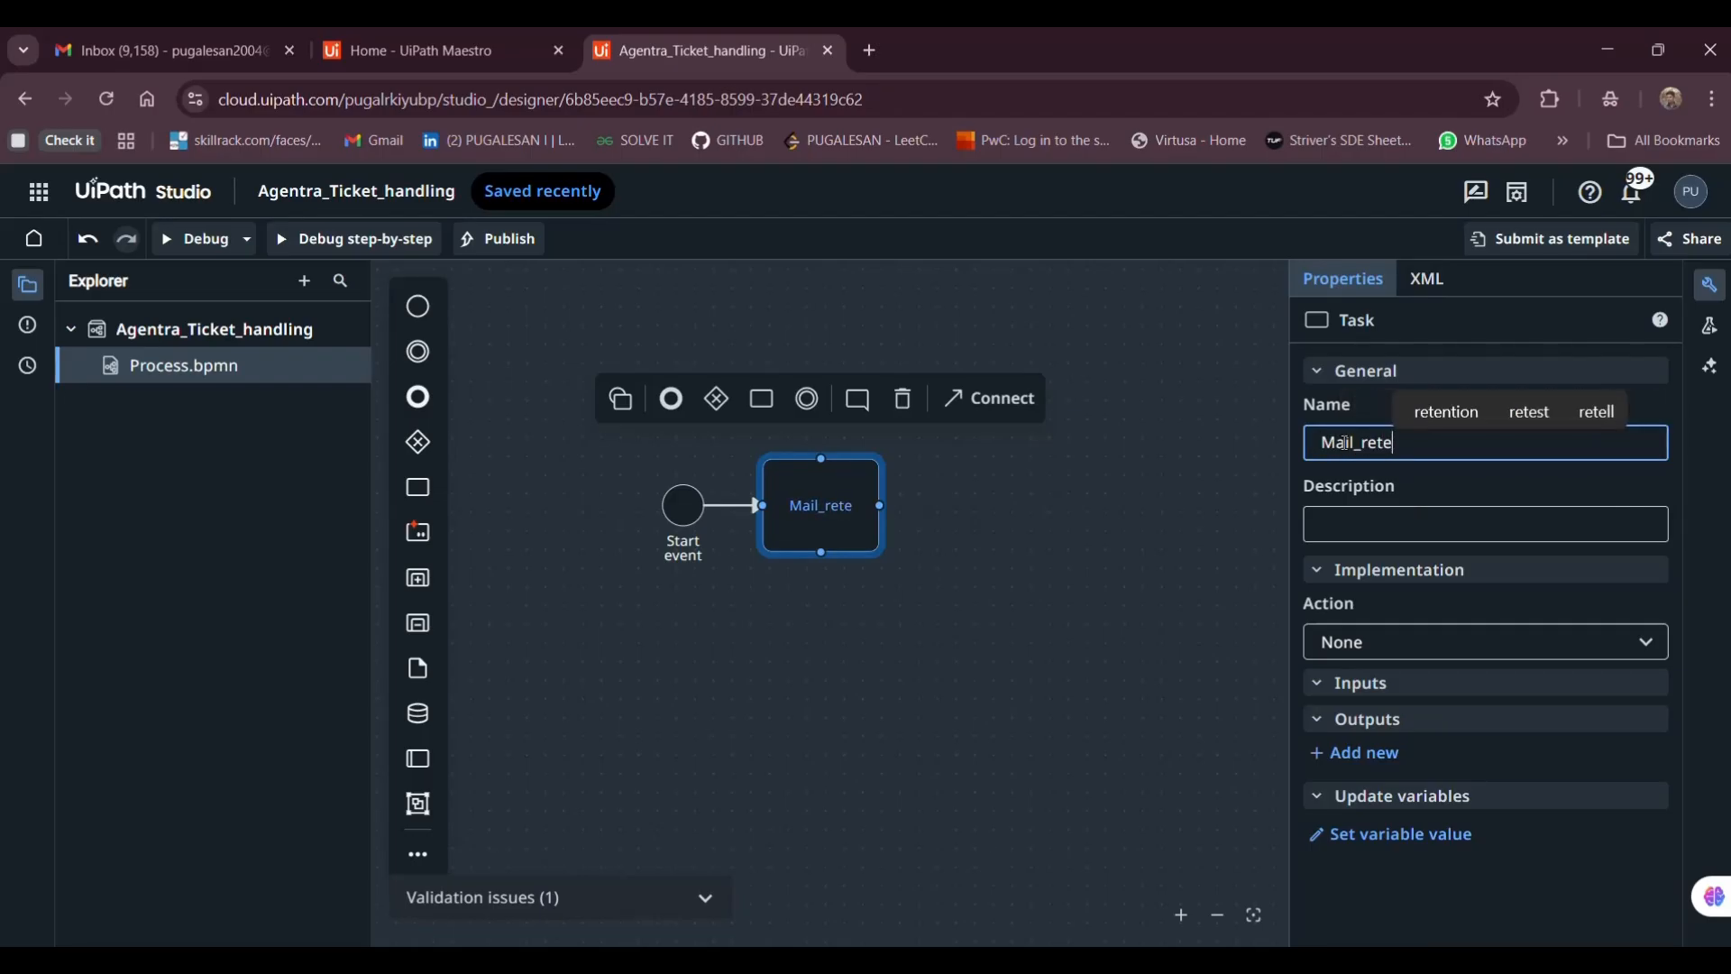
key(BackSpace)
text(rieve)
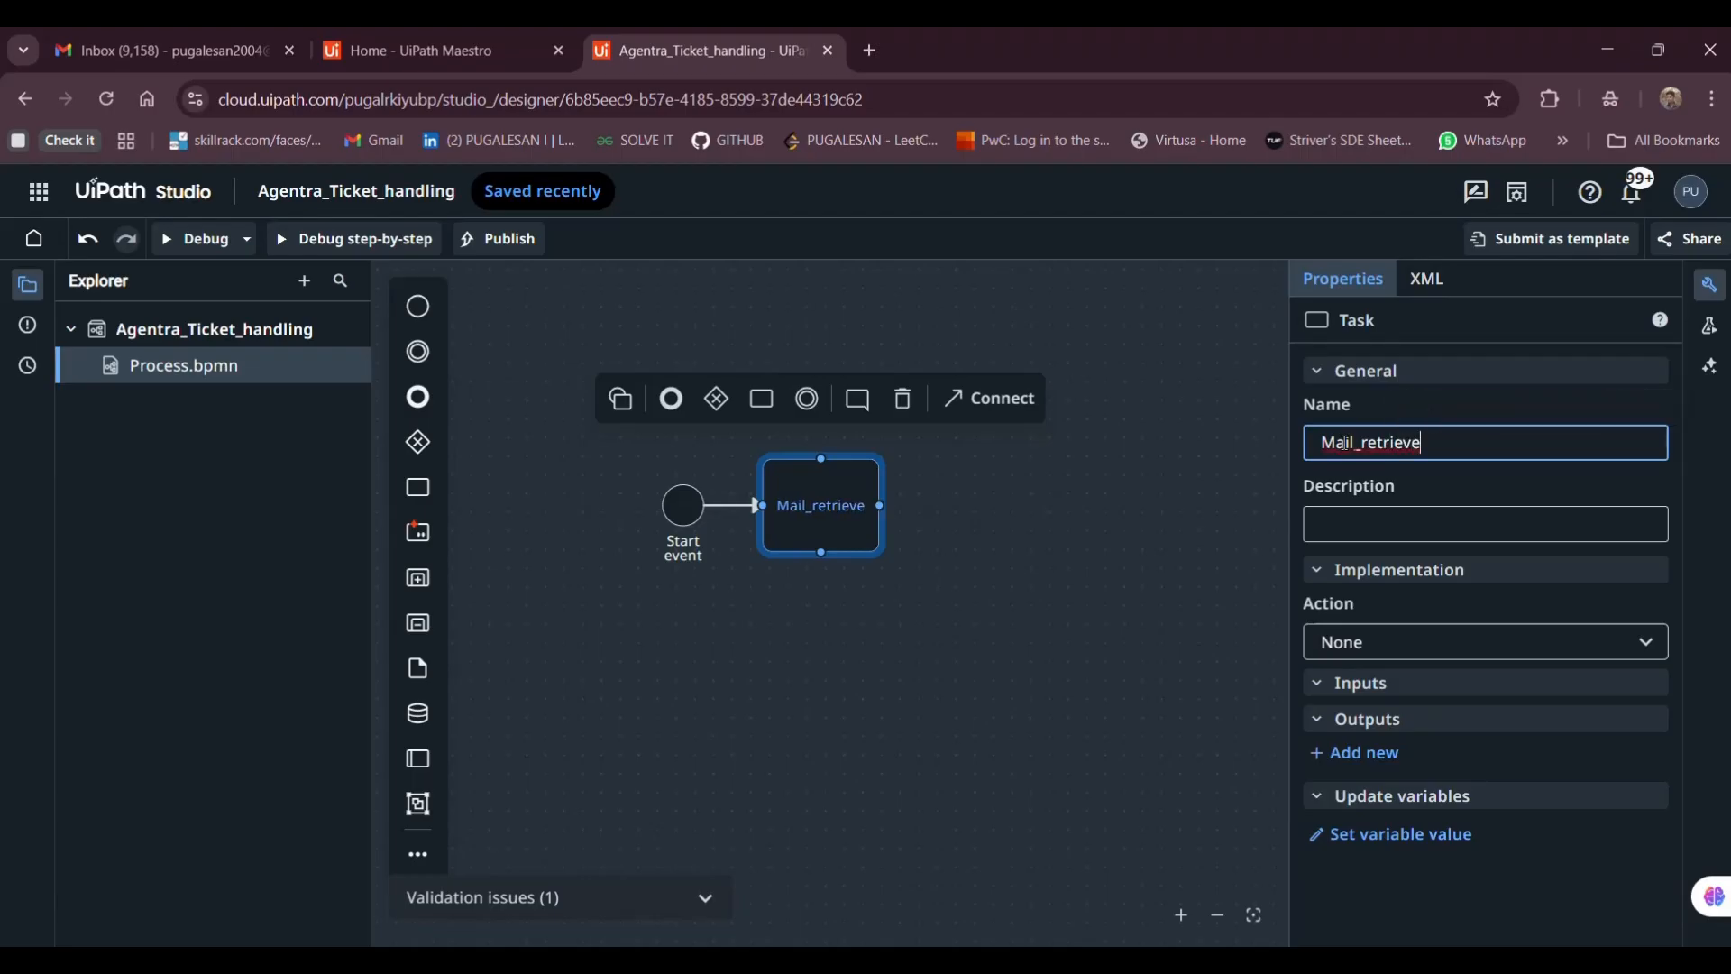
text(s)
Give the task the description "i am going to retrieve mails"
click(1411, 524)
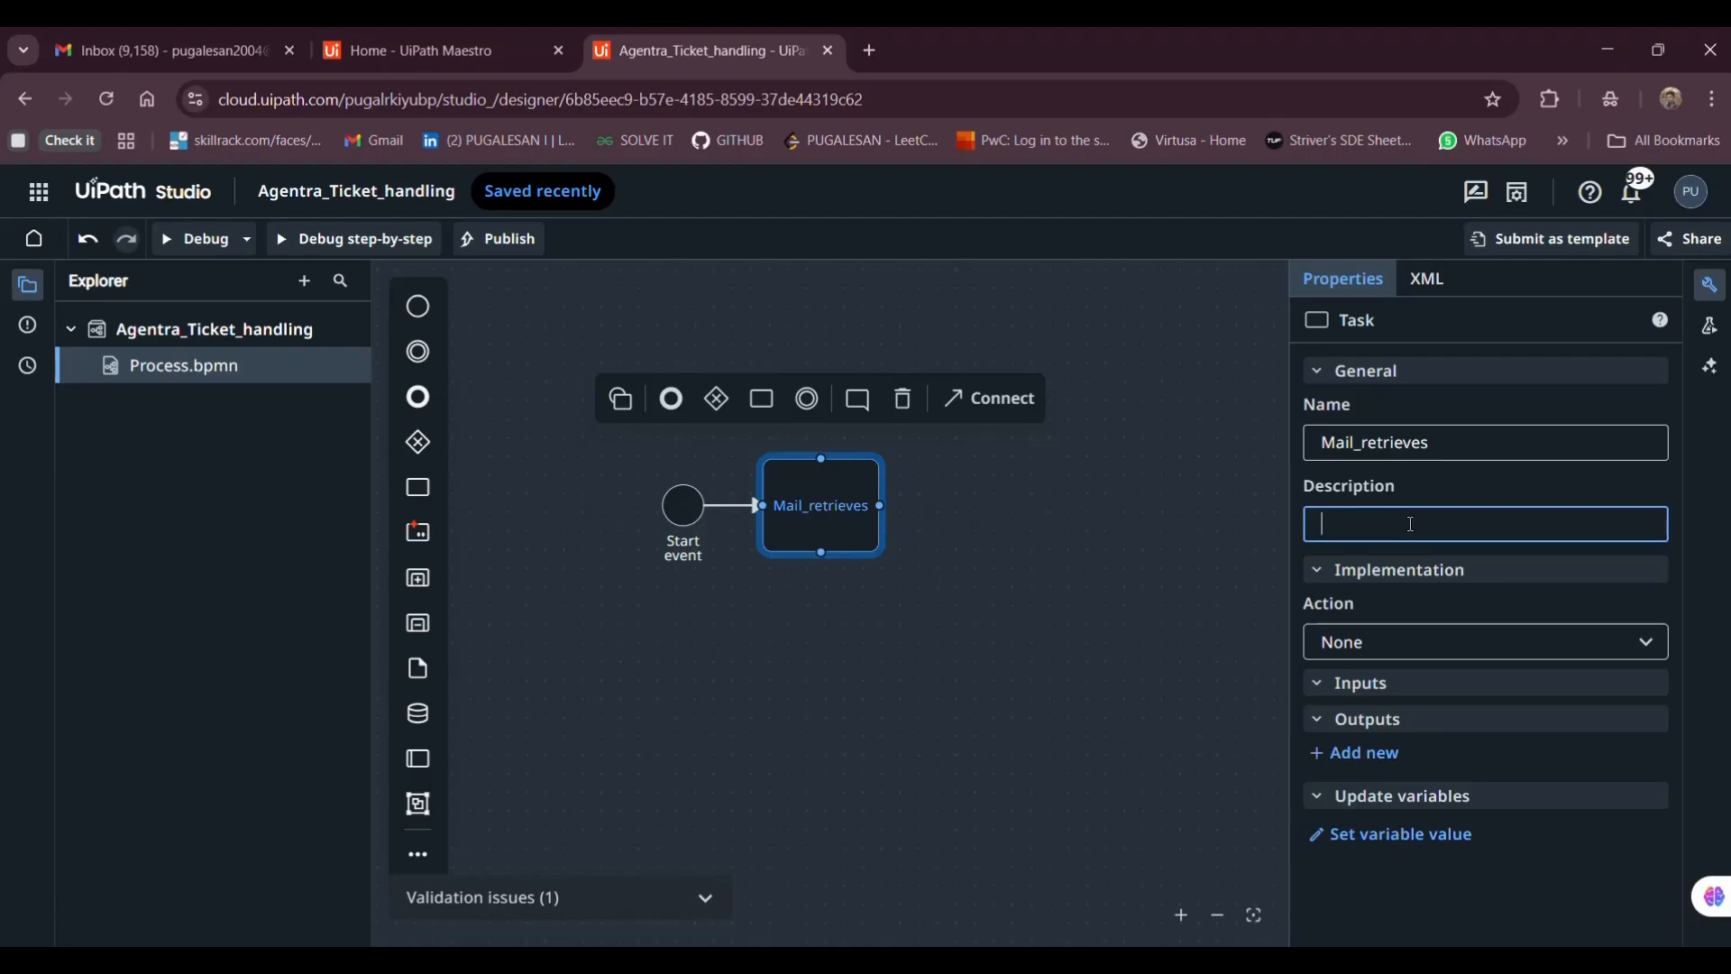
text(MAI)
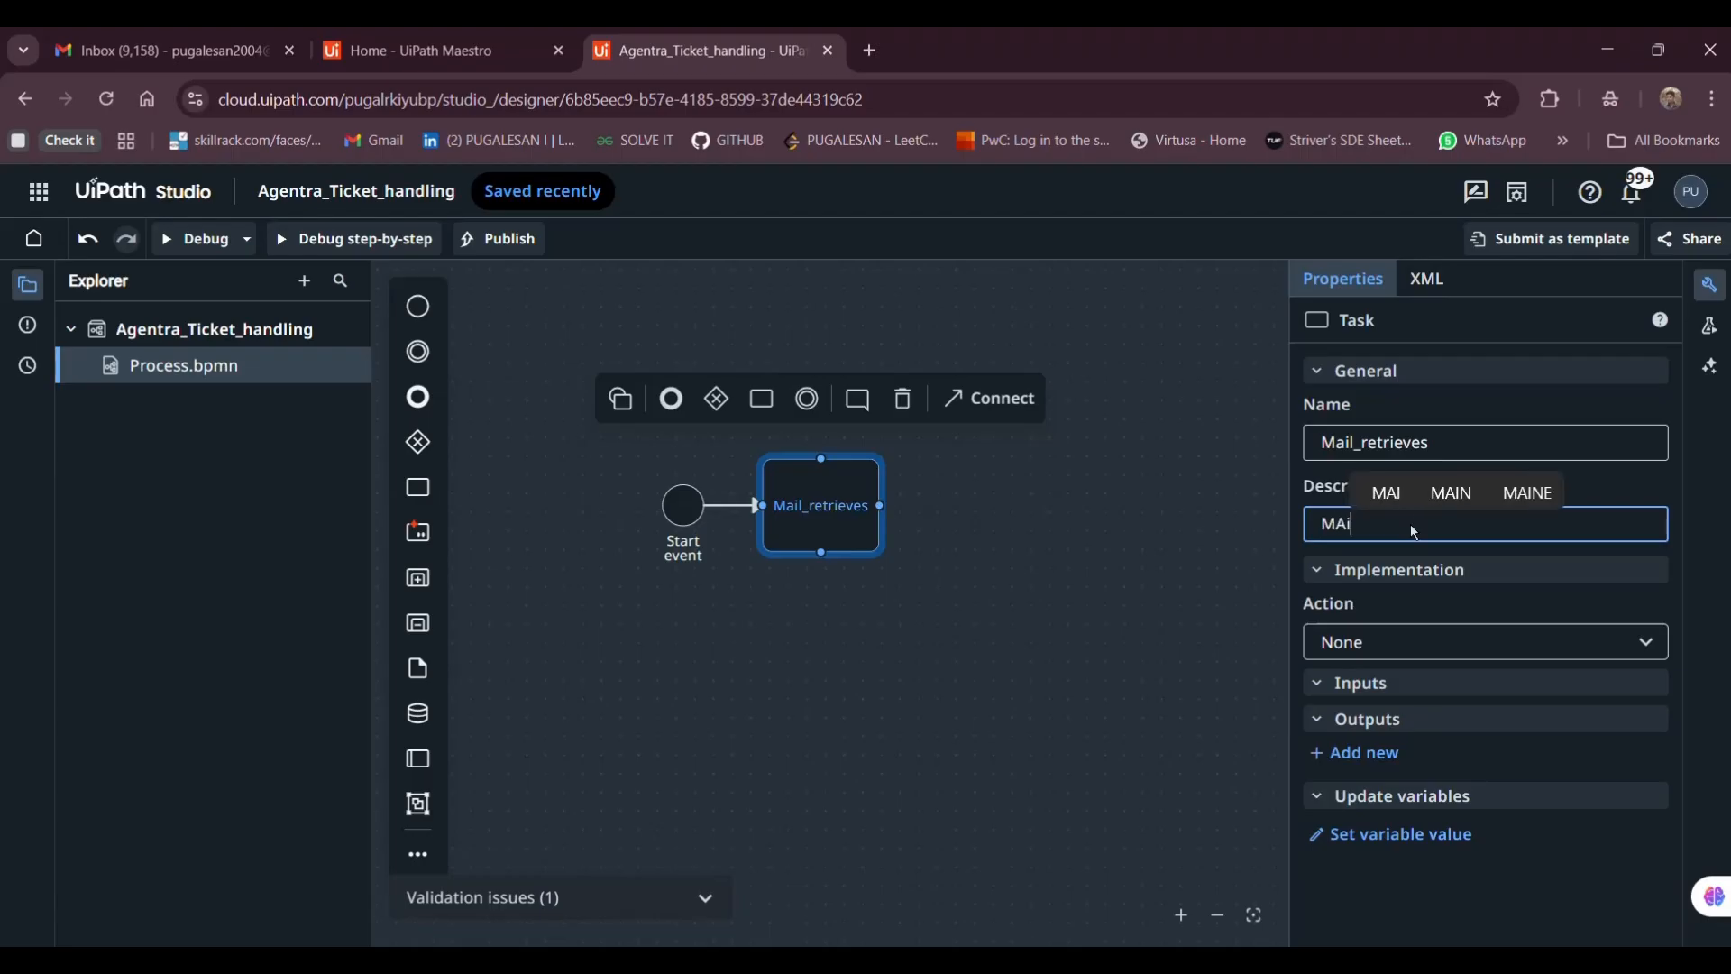
key(BackSpace)
key(BackSpace)
key(BackSpace)
text(i am g)
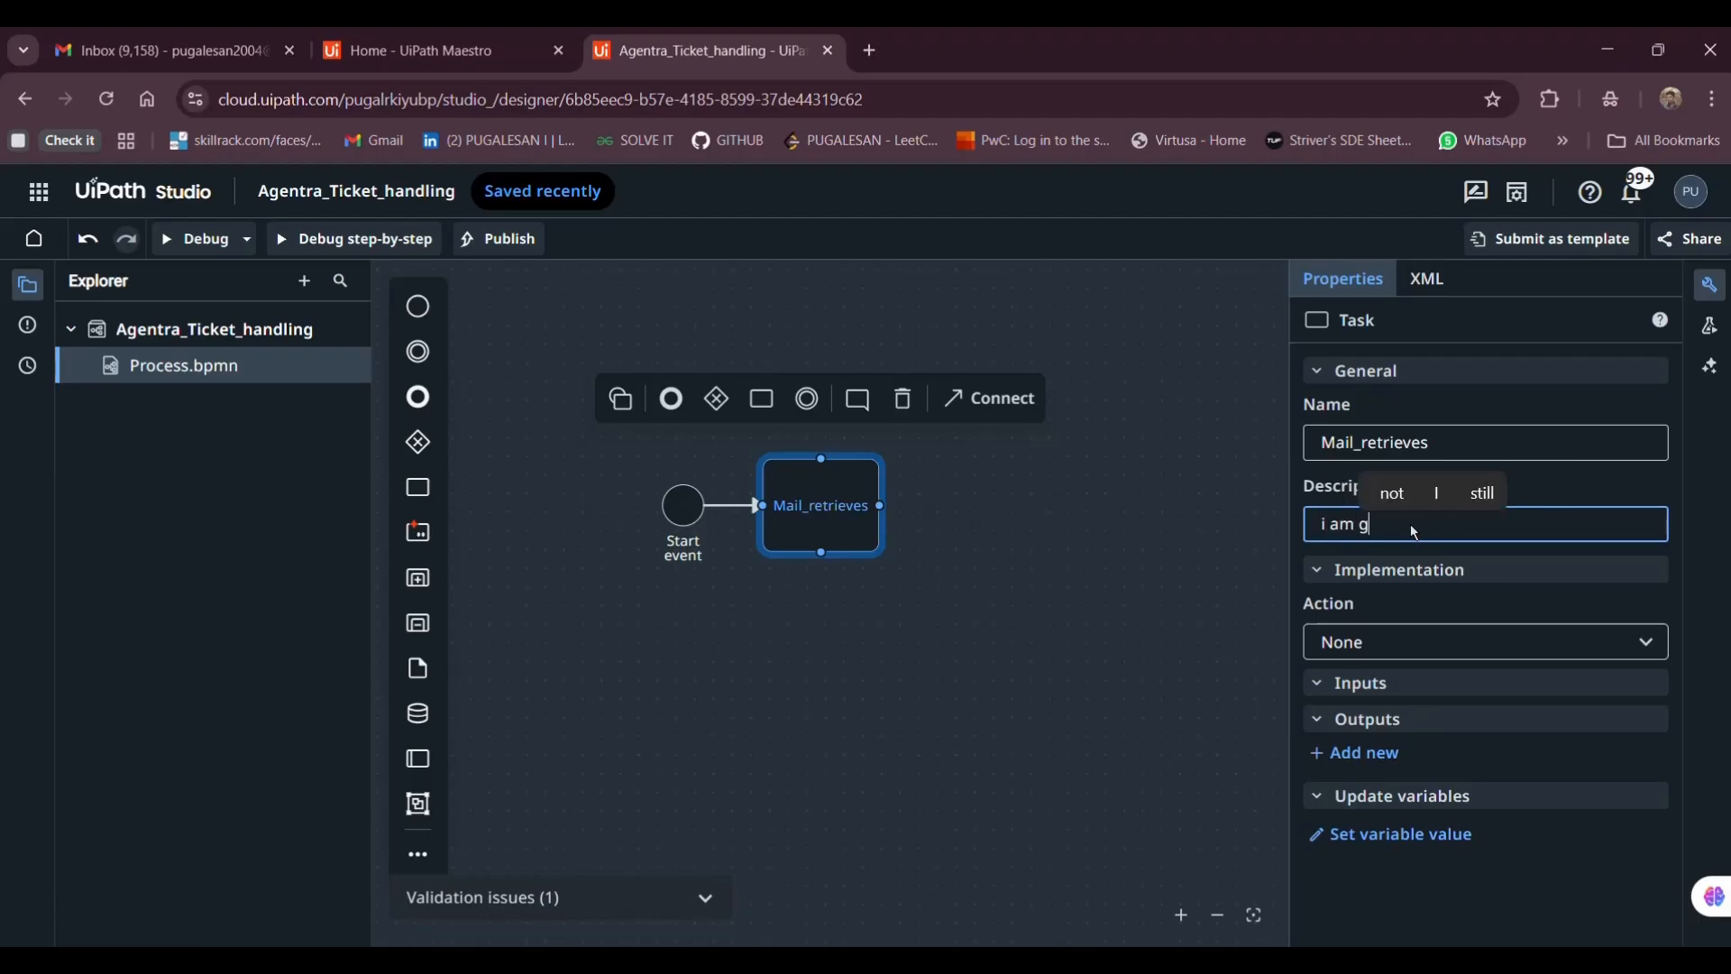
text(oing to ret)
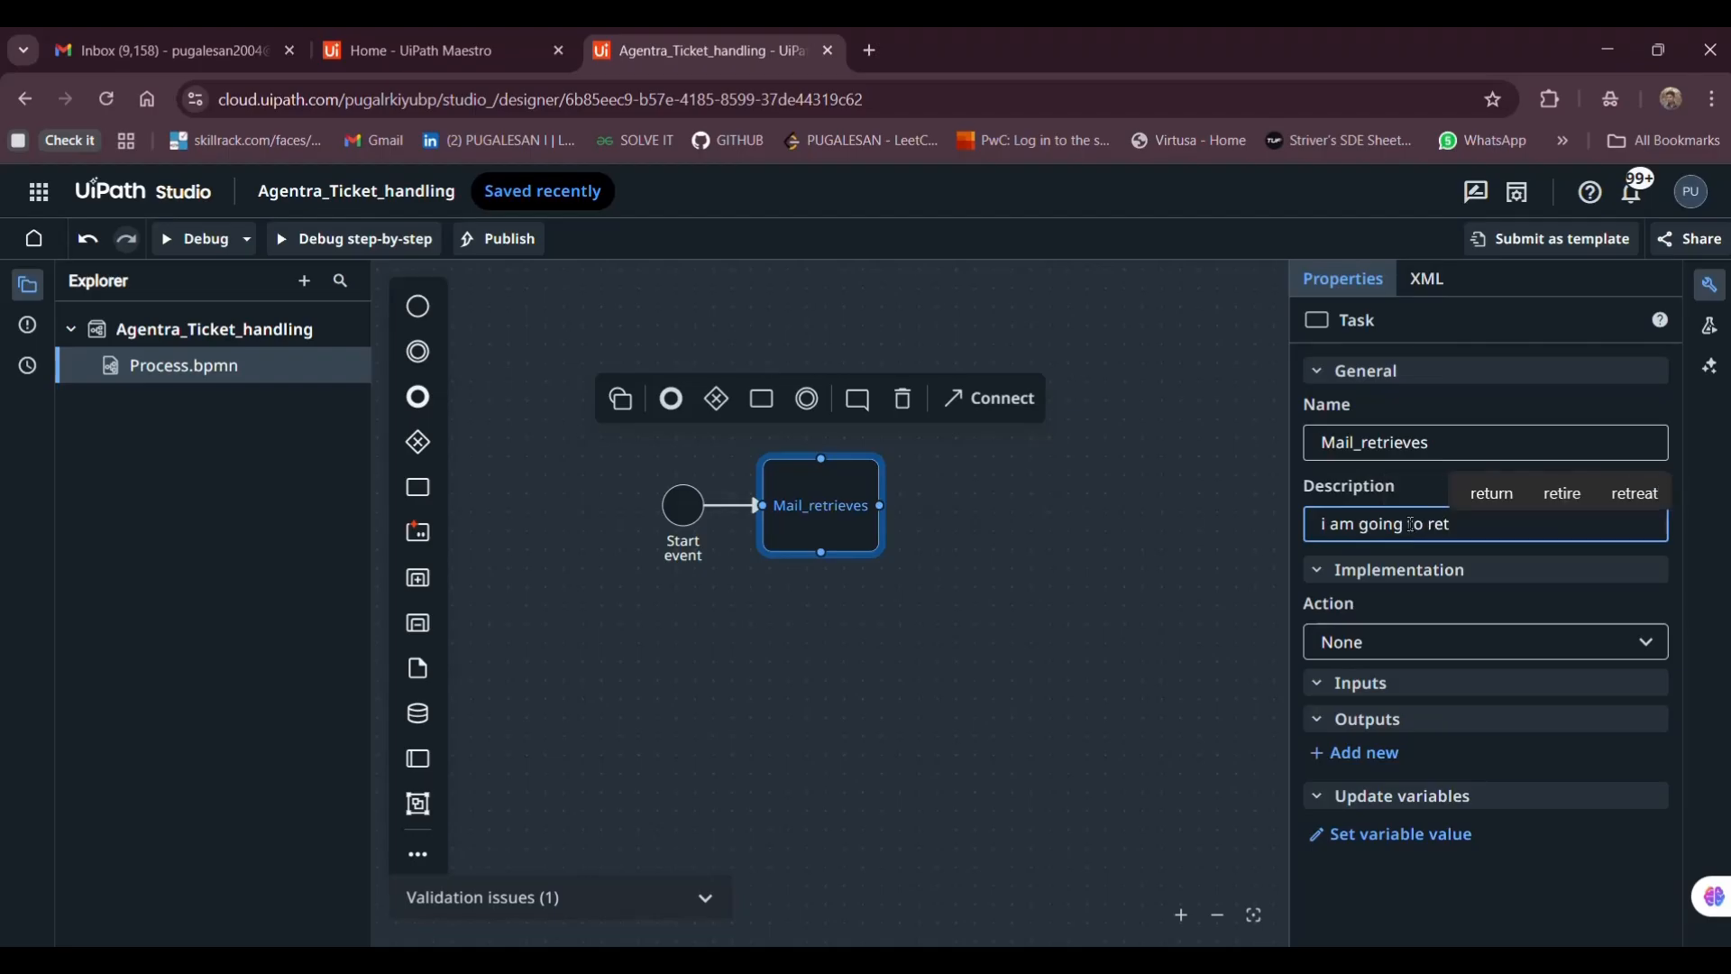
text(rive )
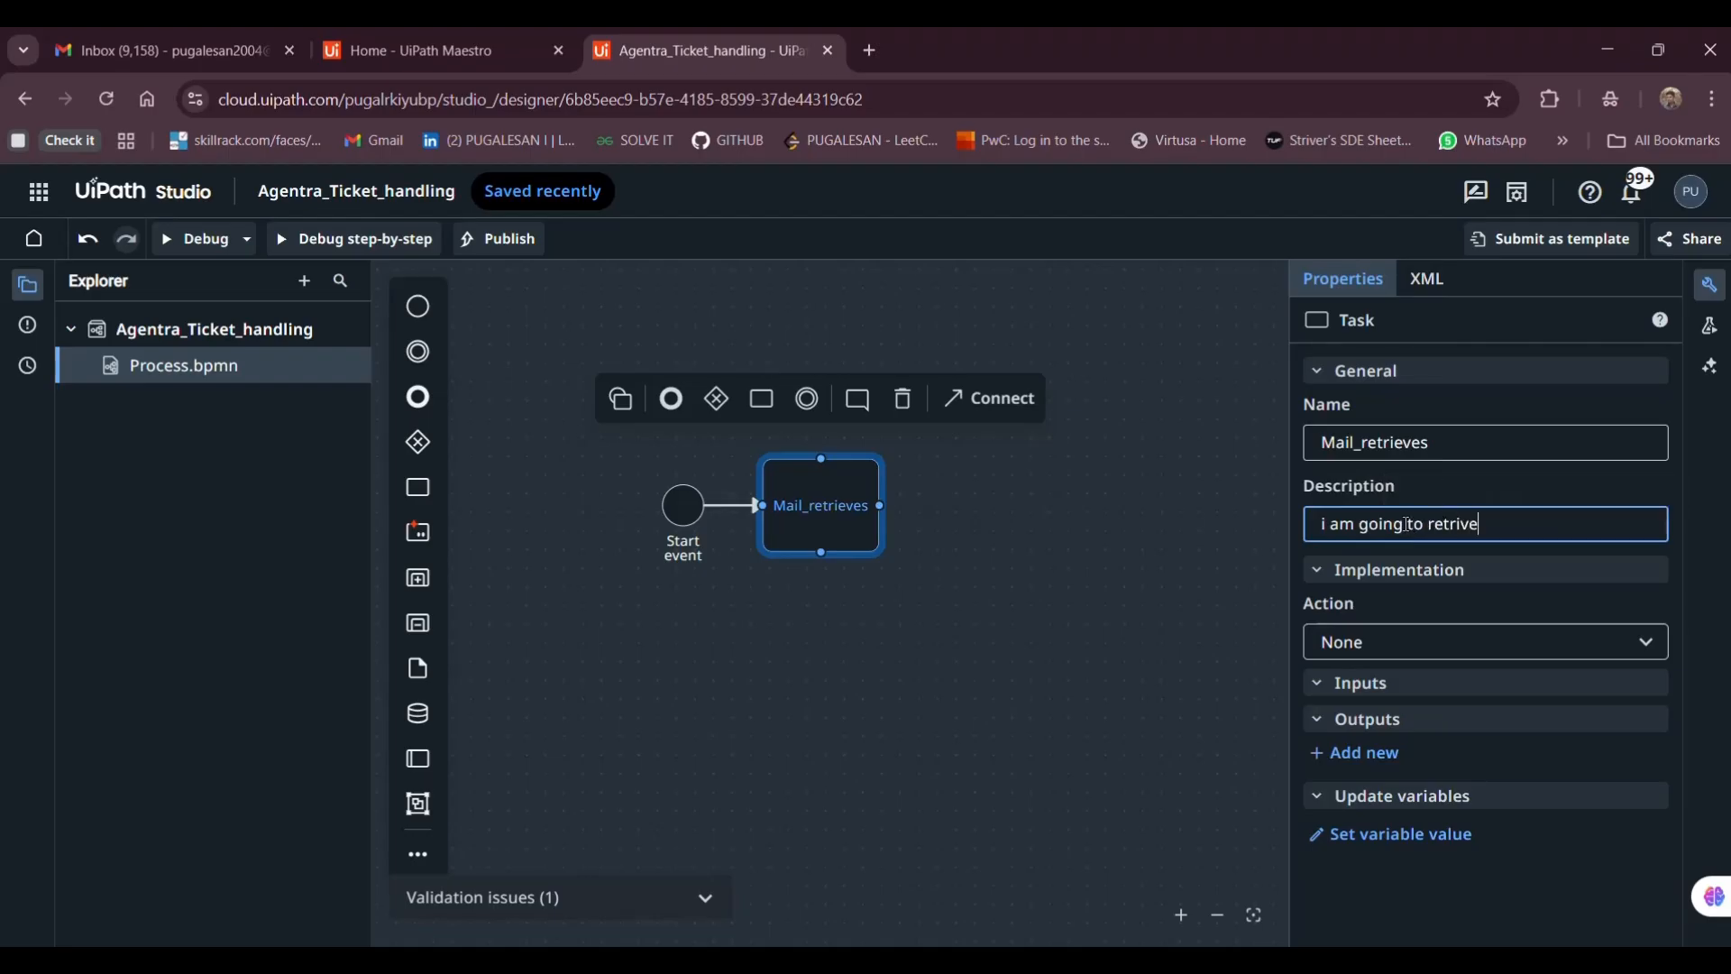
text(mails)
click(1462, 525)
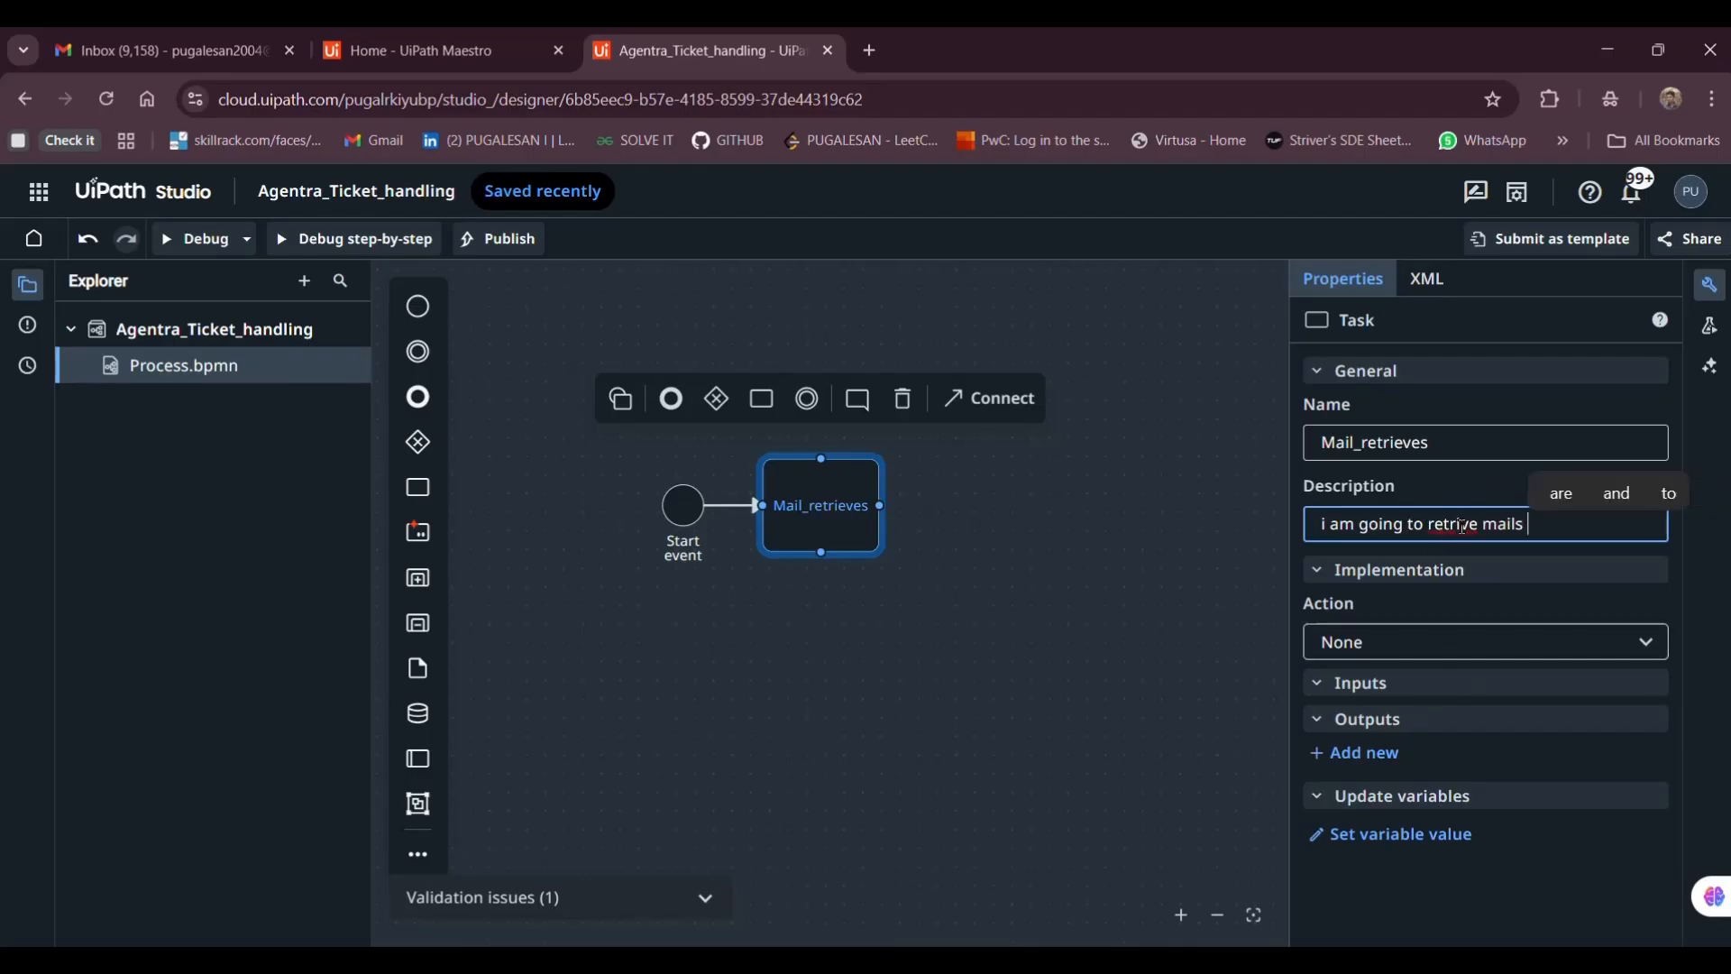
text(e)
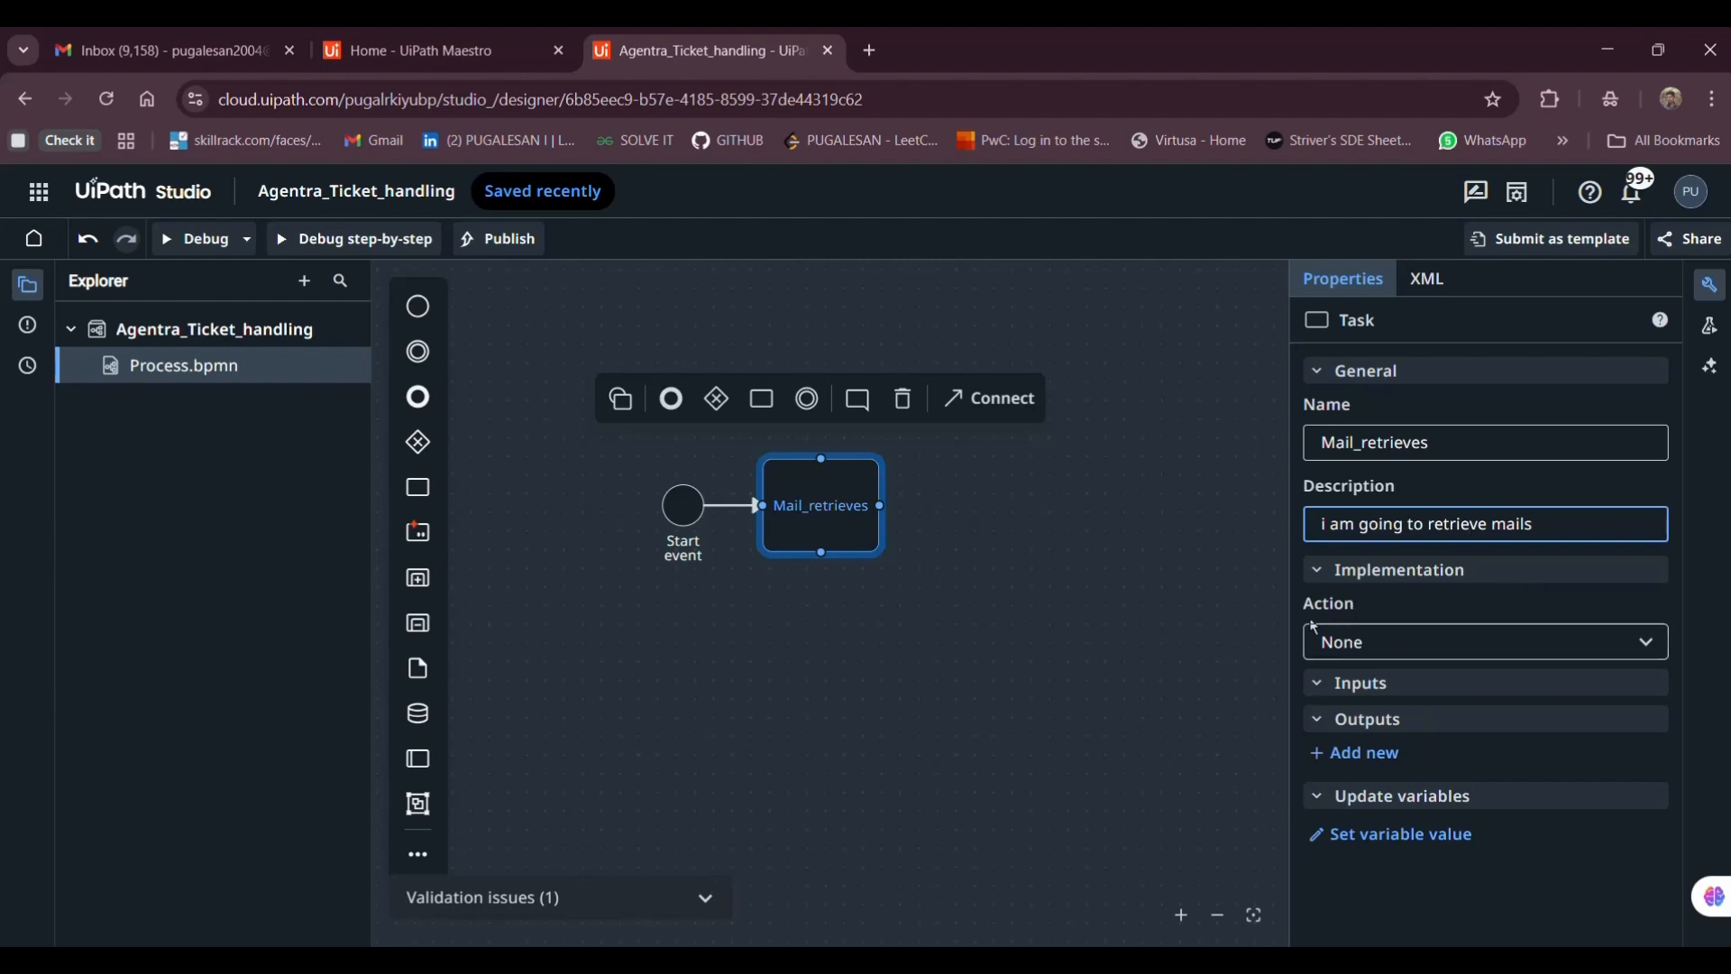
click(1342, 645)
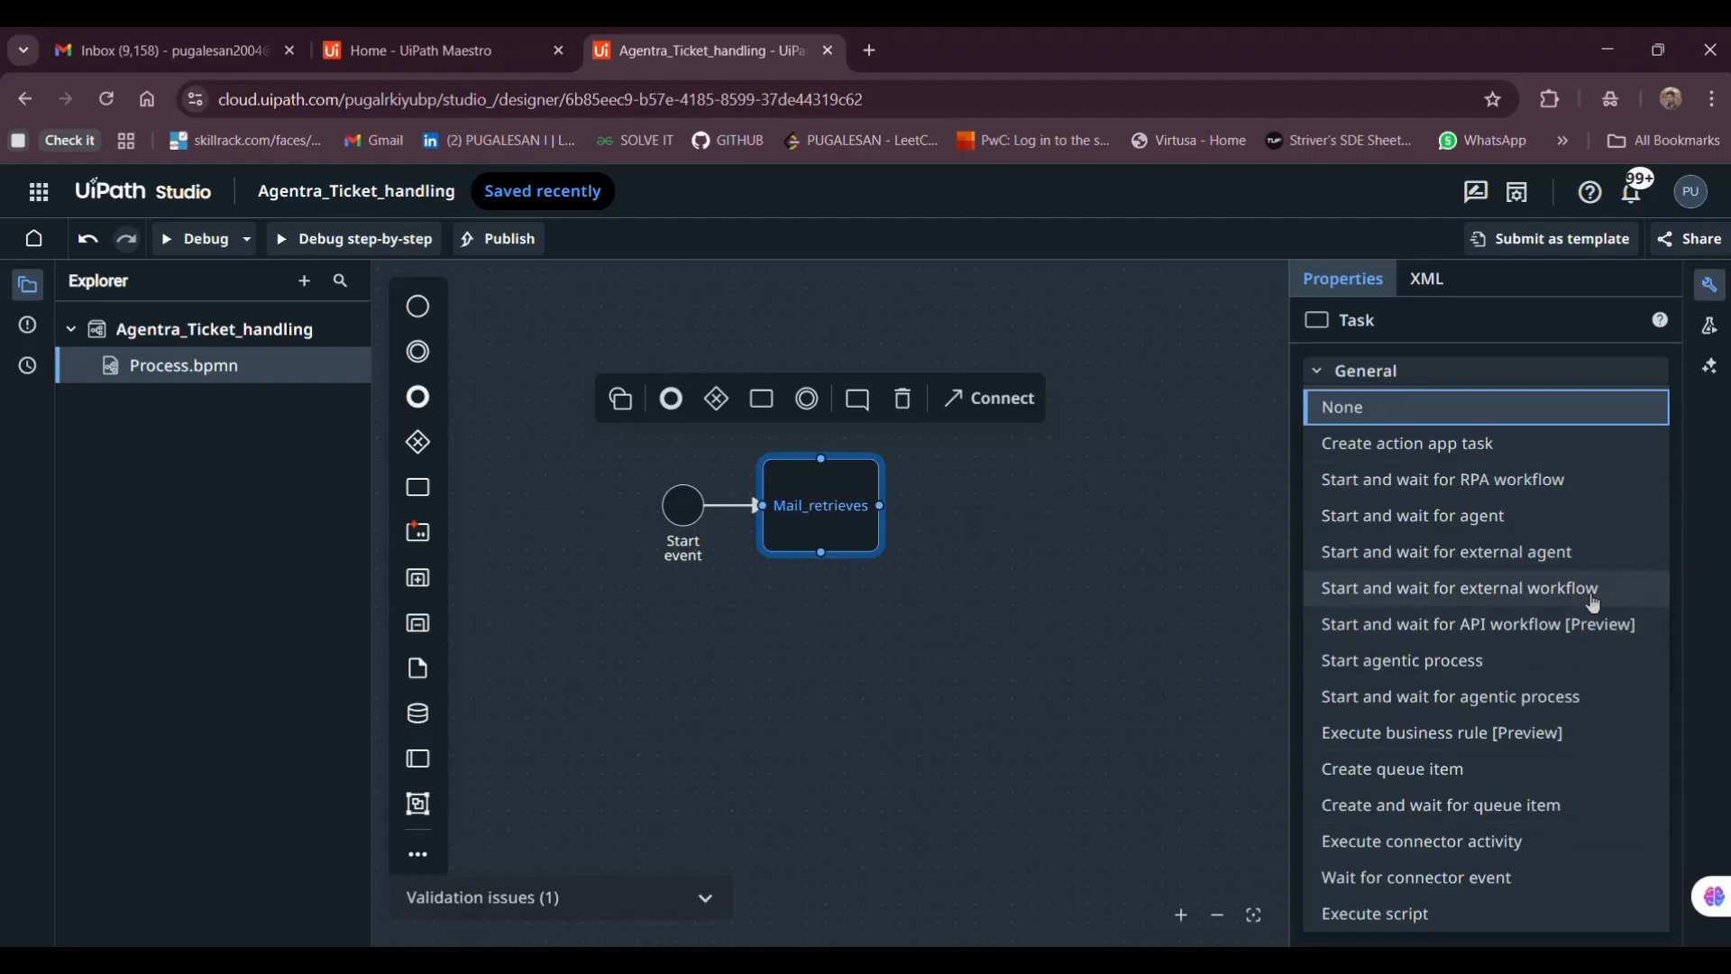
Make the task 'Start and wait for RPA workflow' running mailRetrieveeee_new
click(1463, 491)
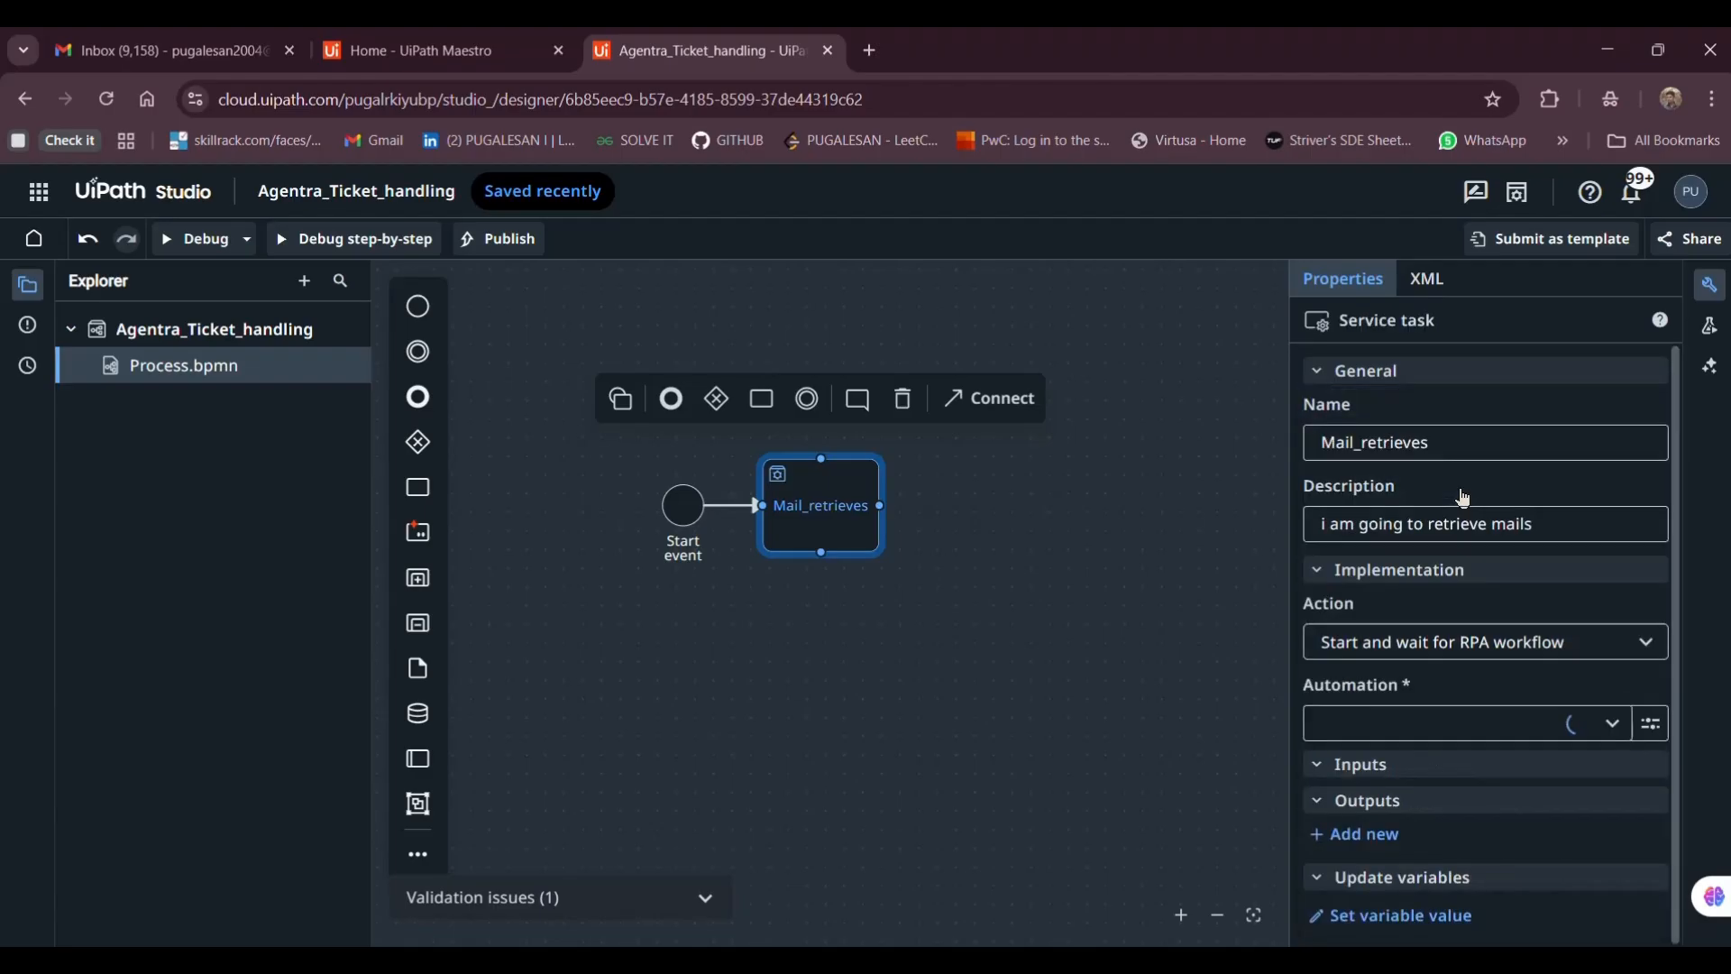
click(1522, 725)
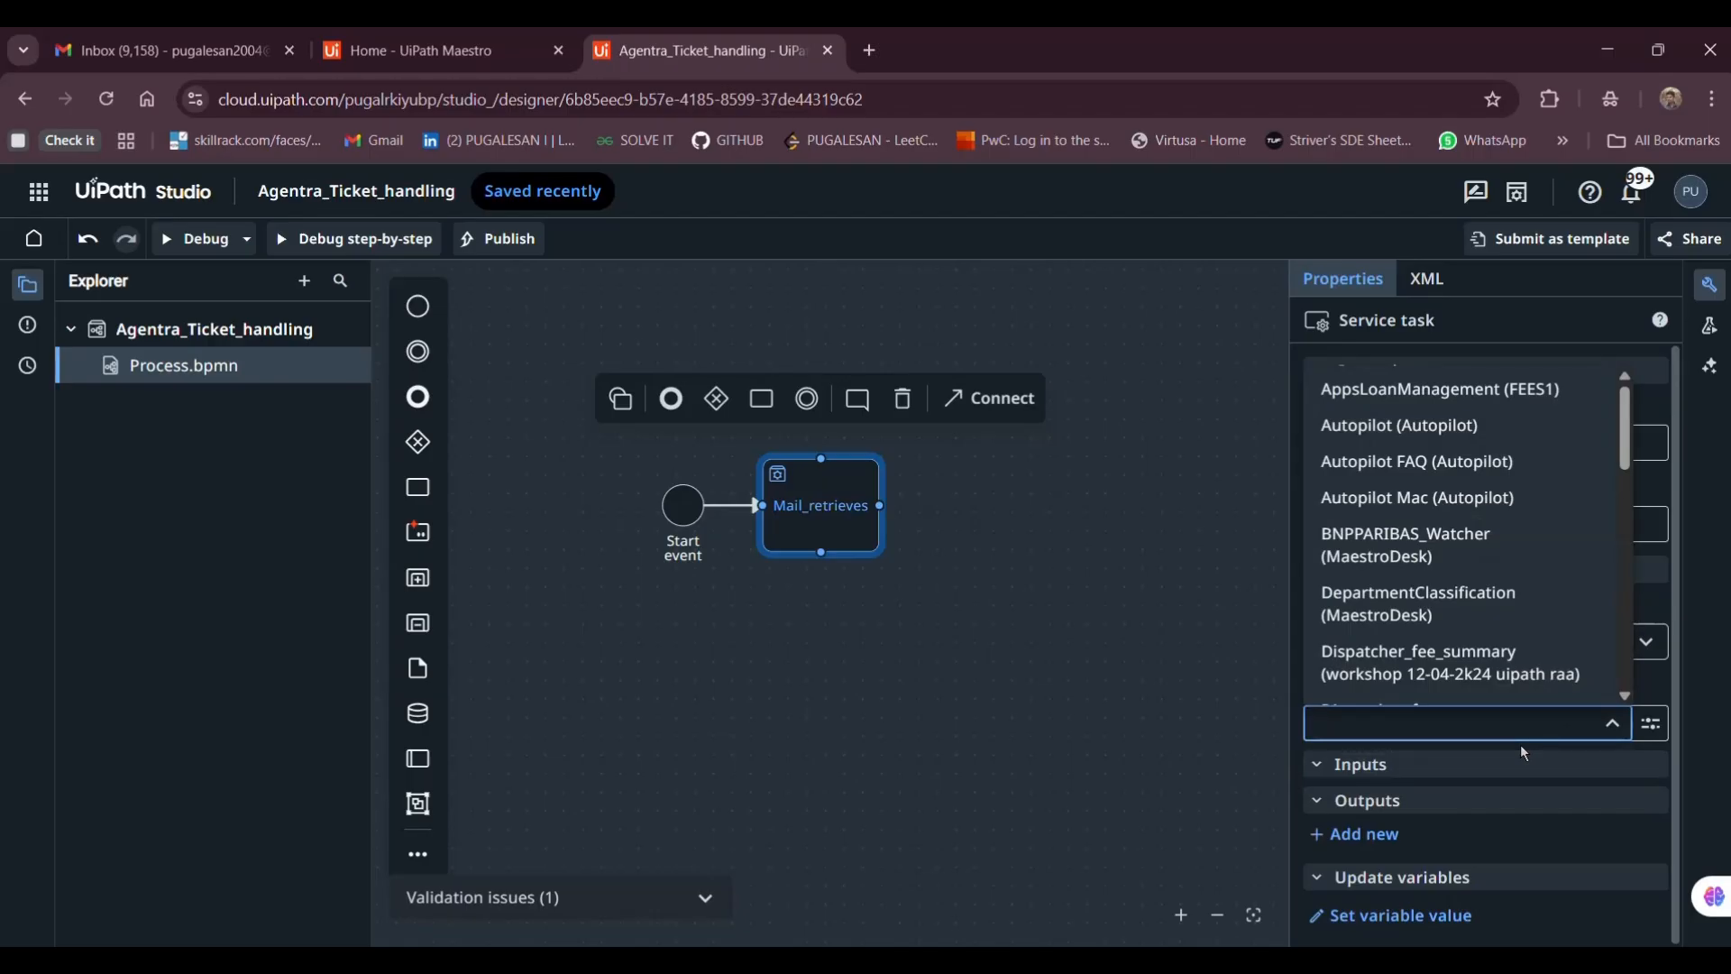
text(mai)
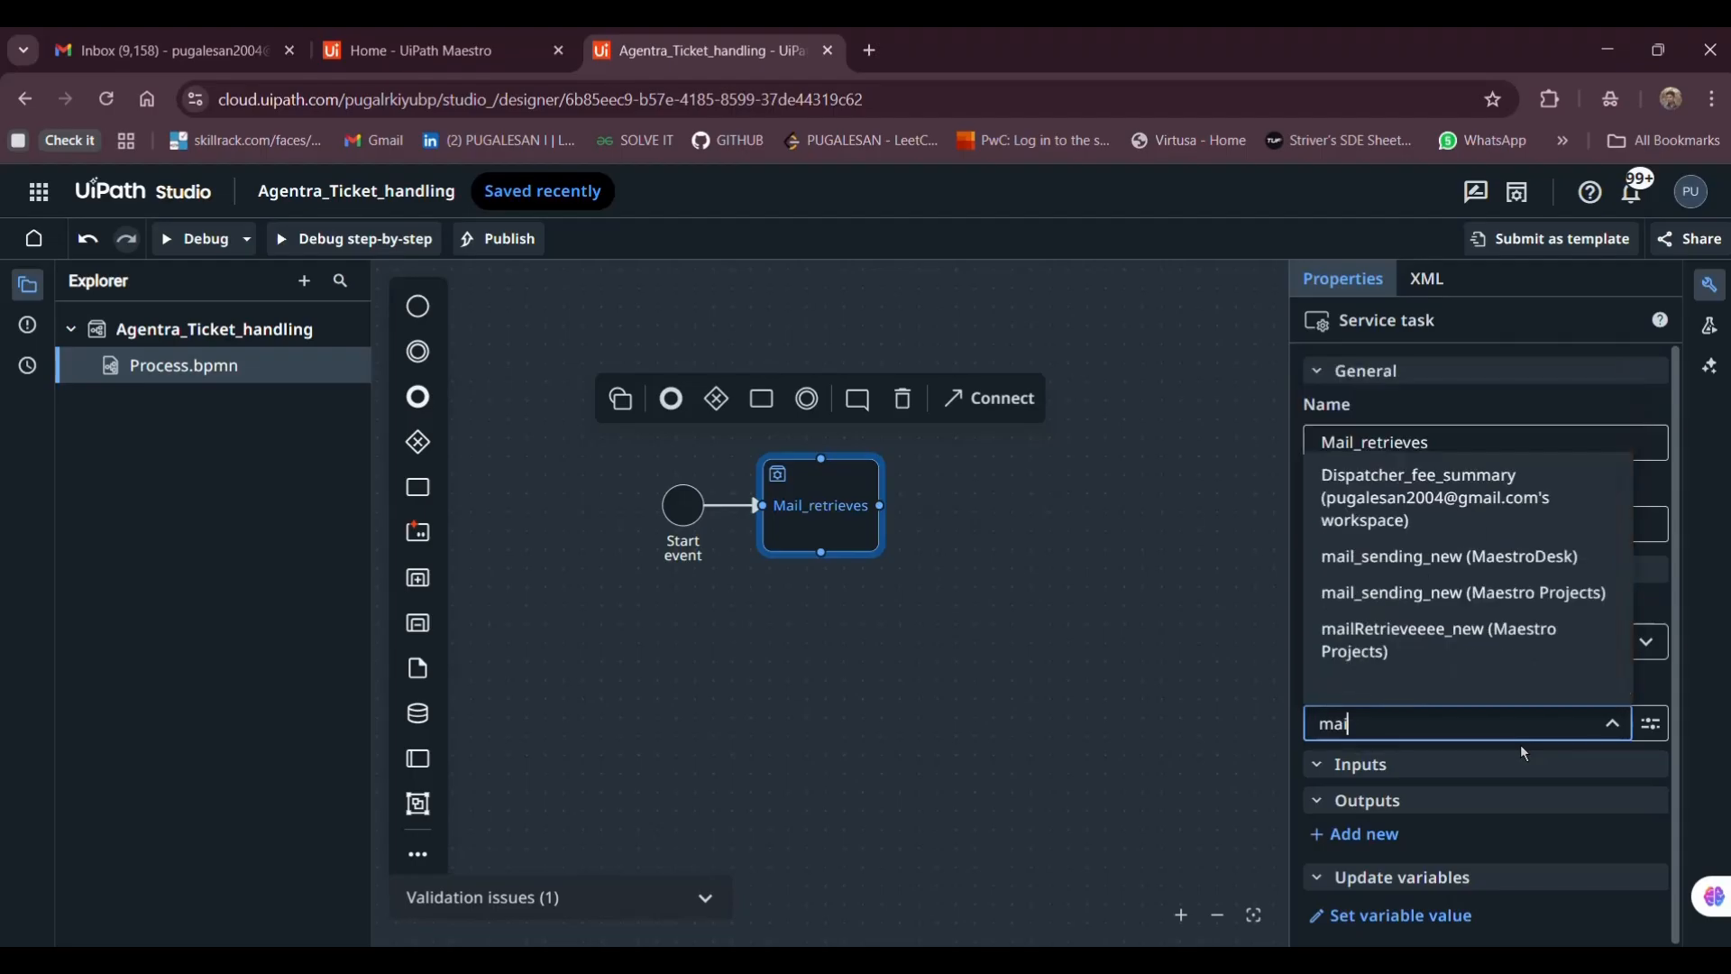
text(l)
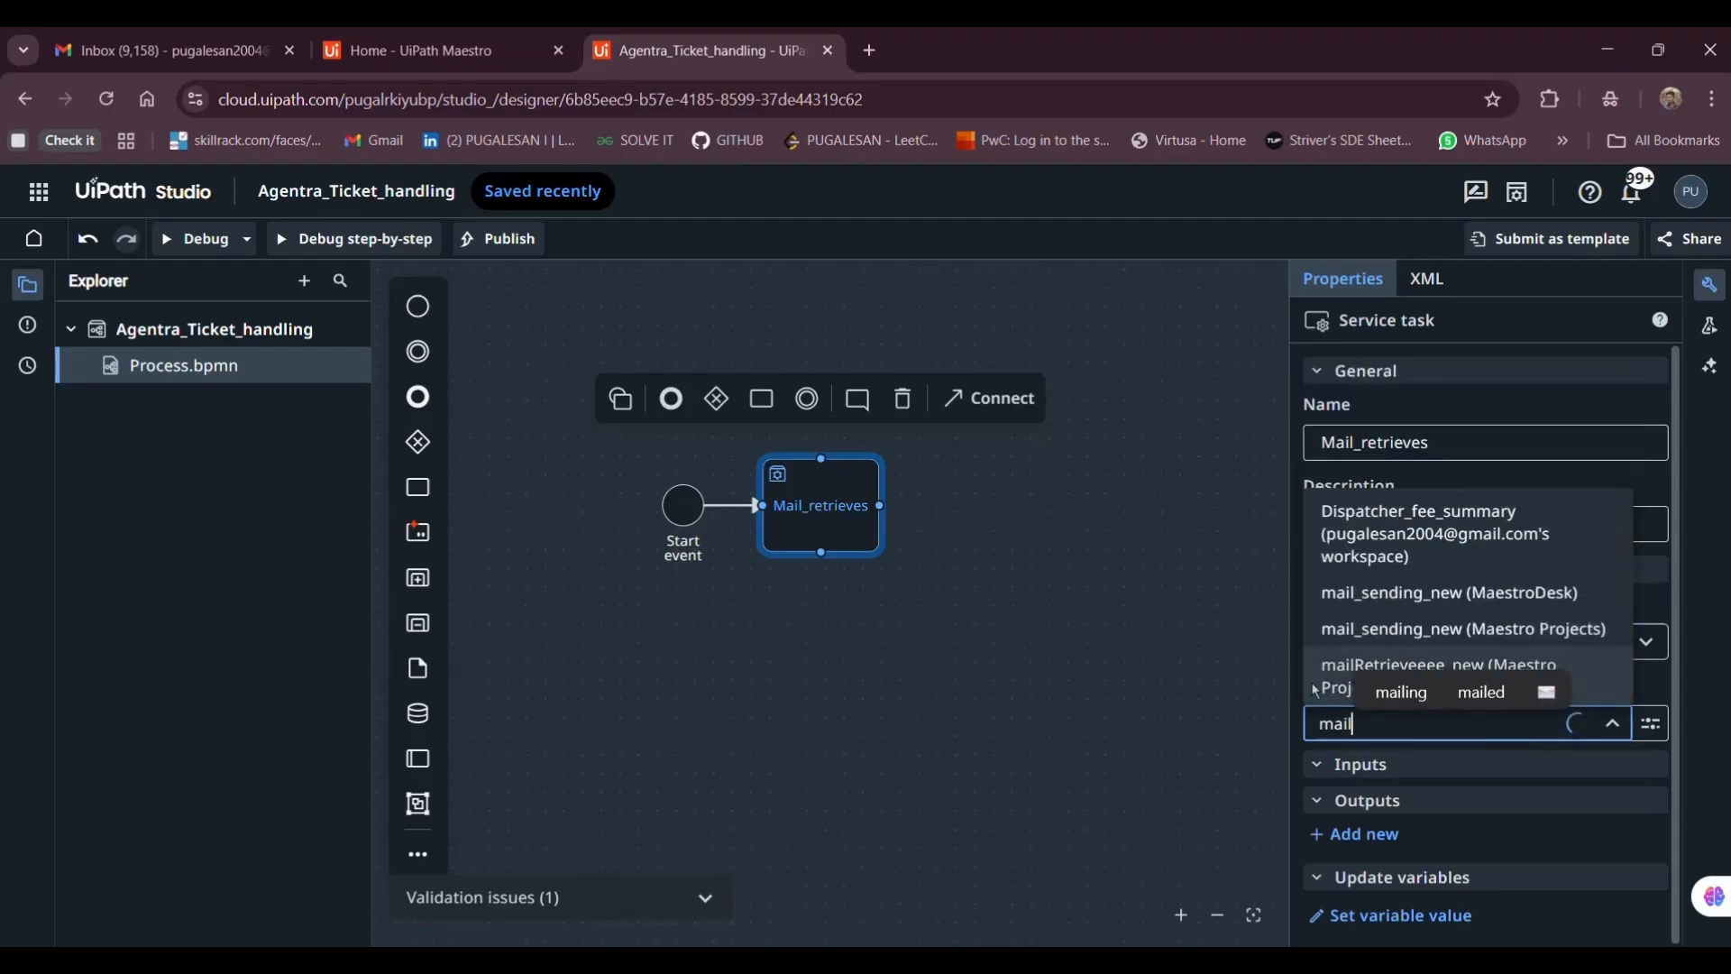
click(1313, 683)
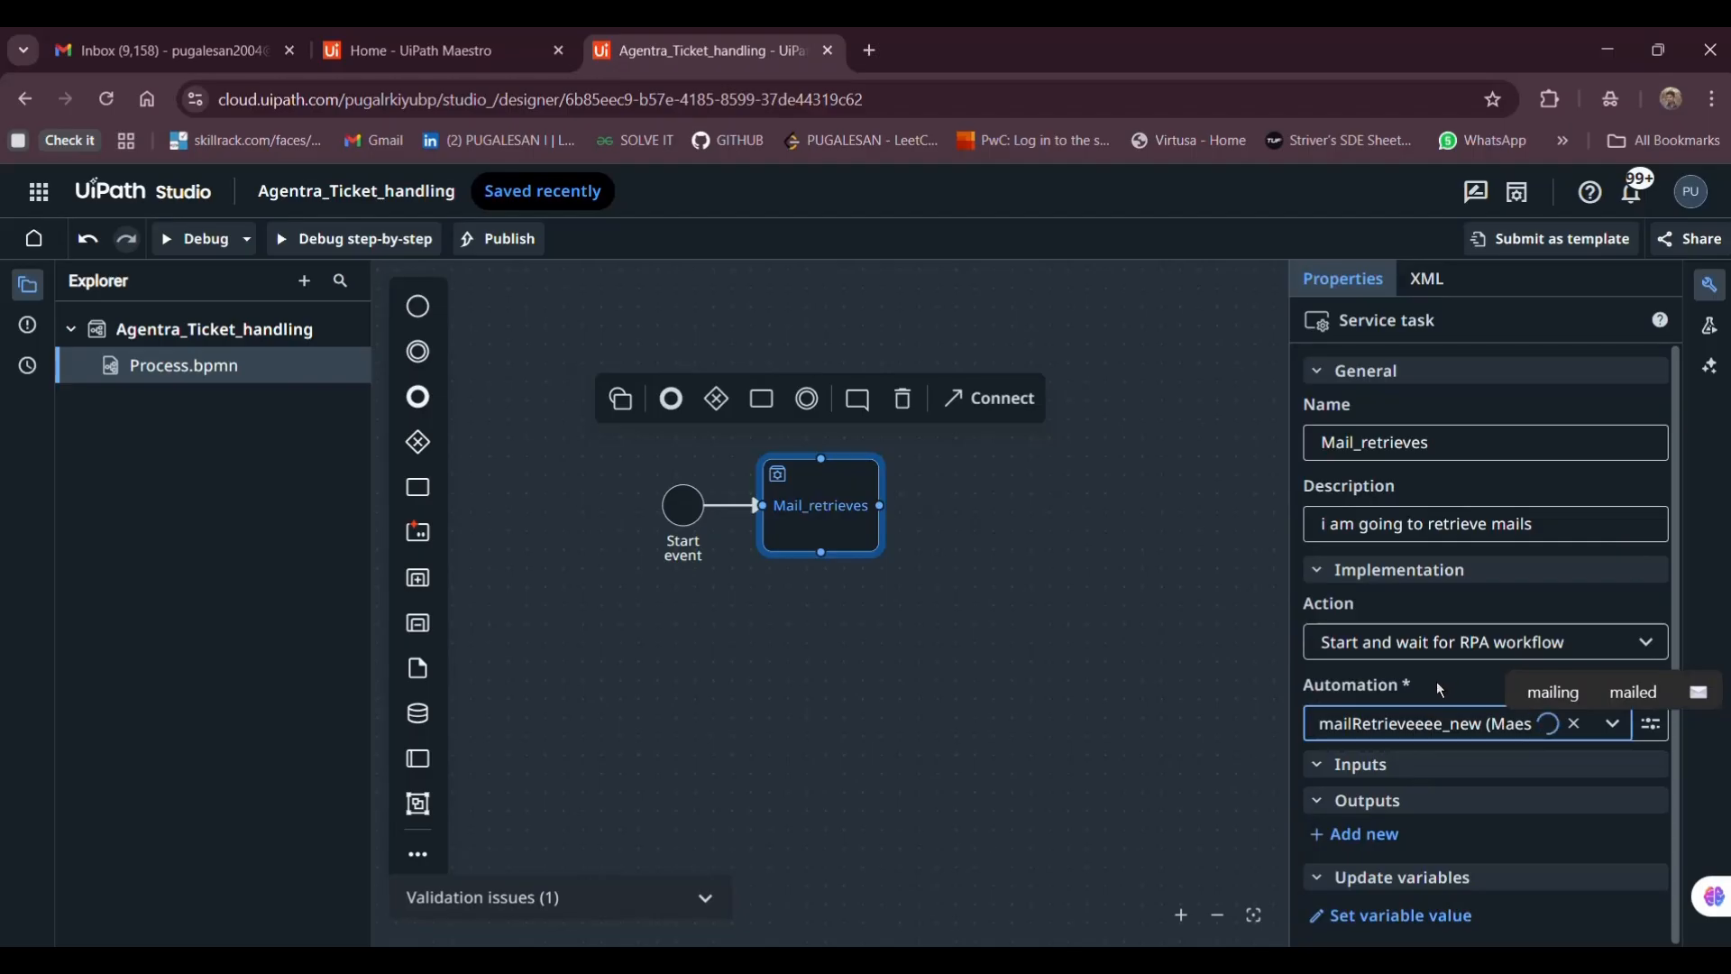
Review the Body, sender, subj and Error outputs, then return to desktop Studio
scroll(1405, 787, down, 4)
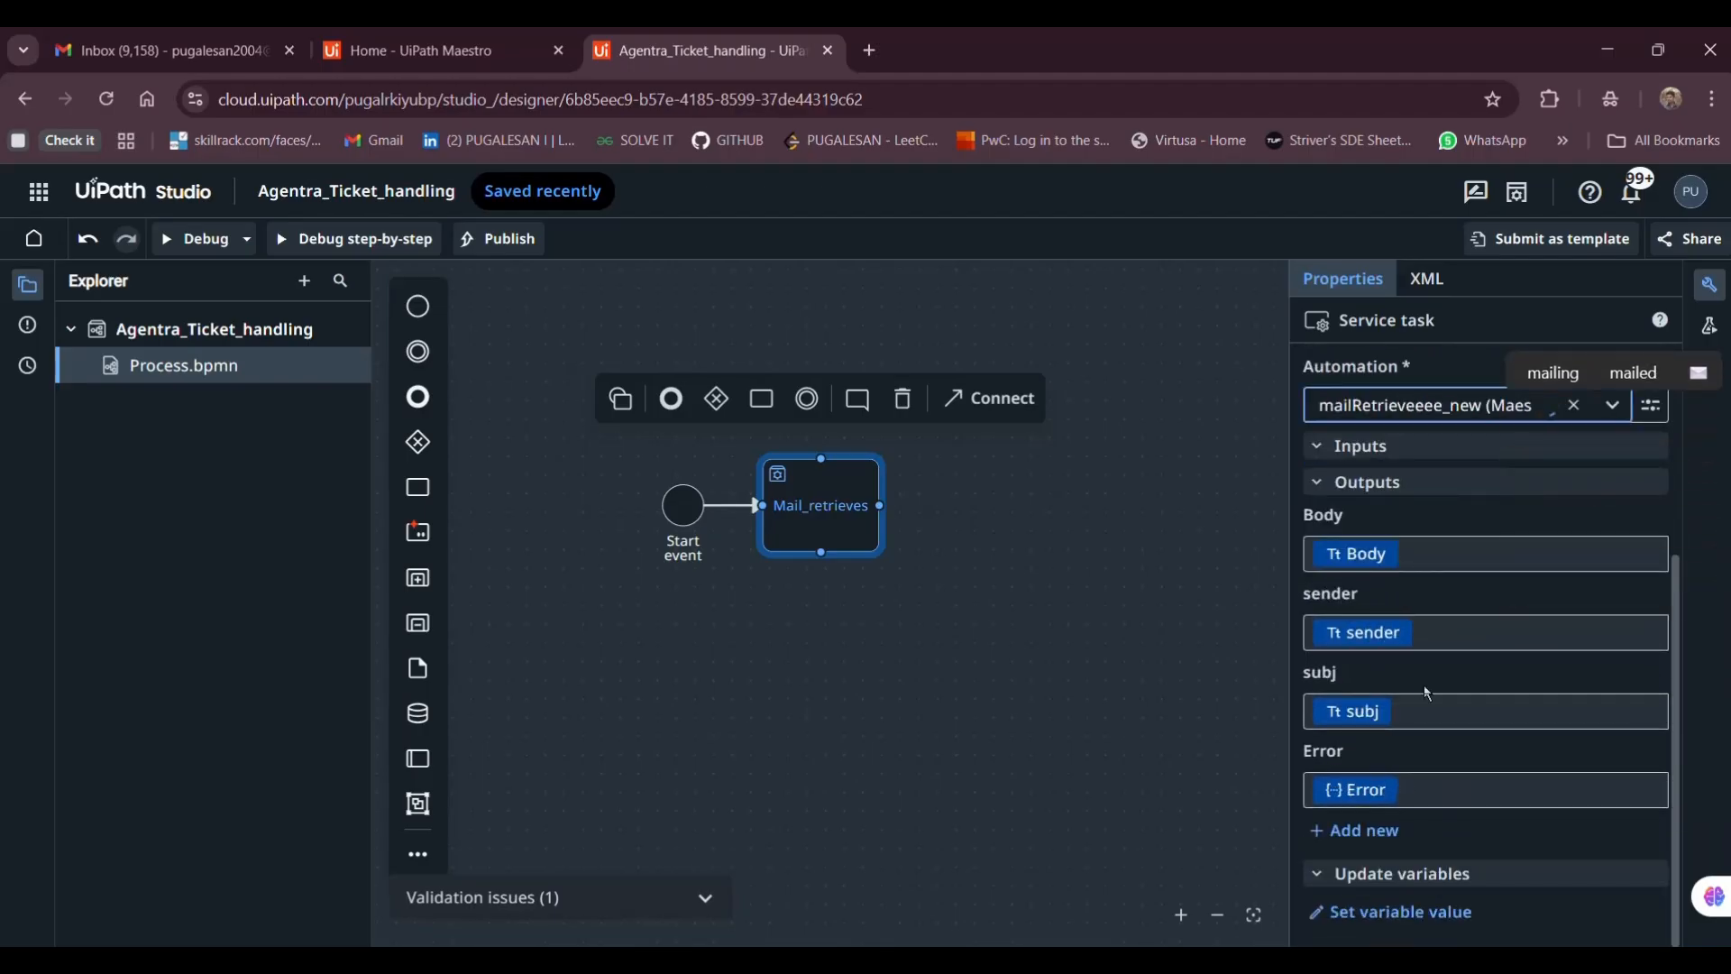
scroll(1441, 604, up, 2)
scroll(1389, 658, down, 1)
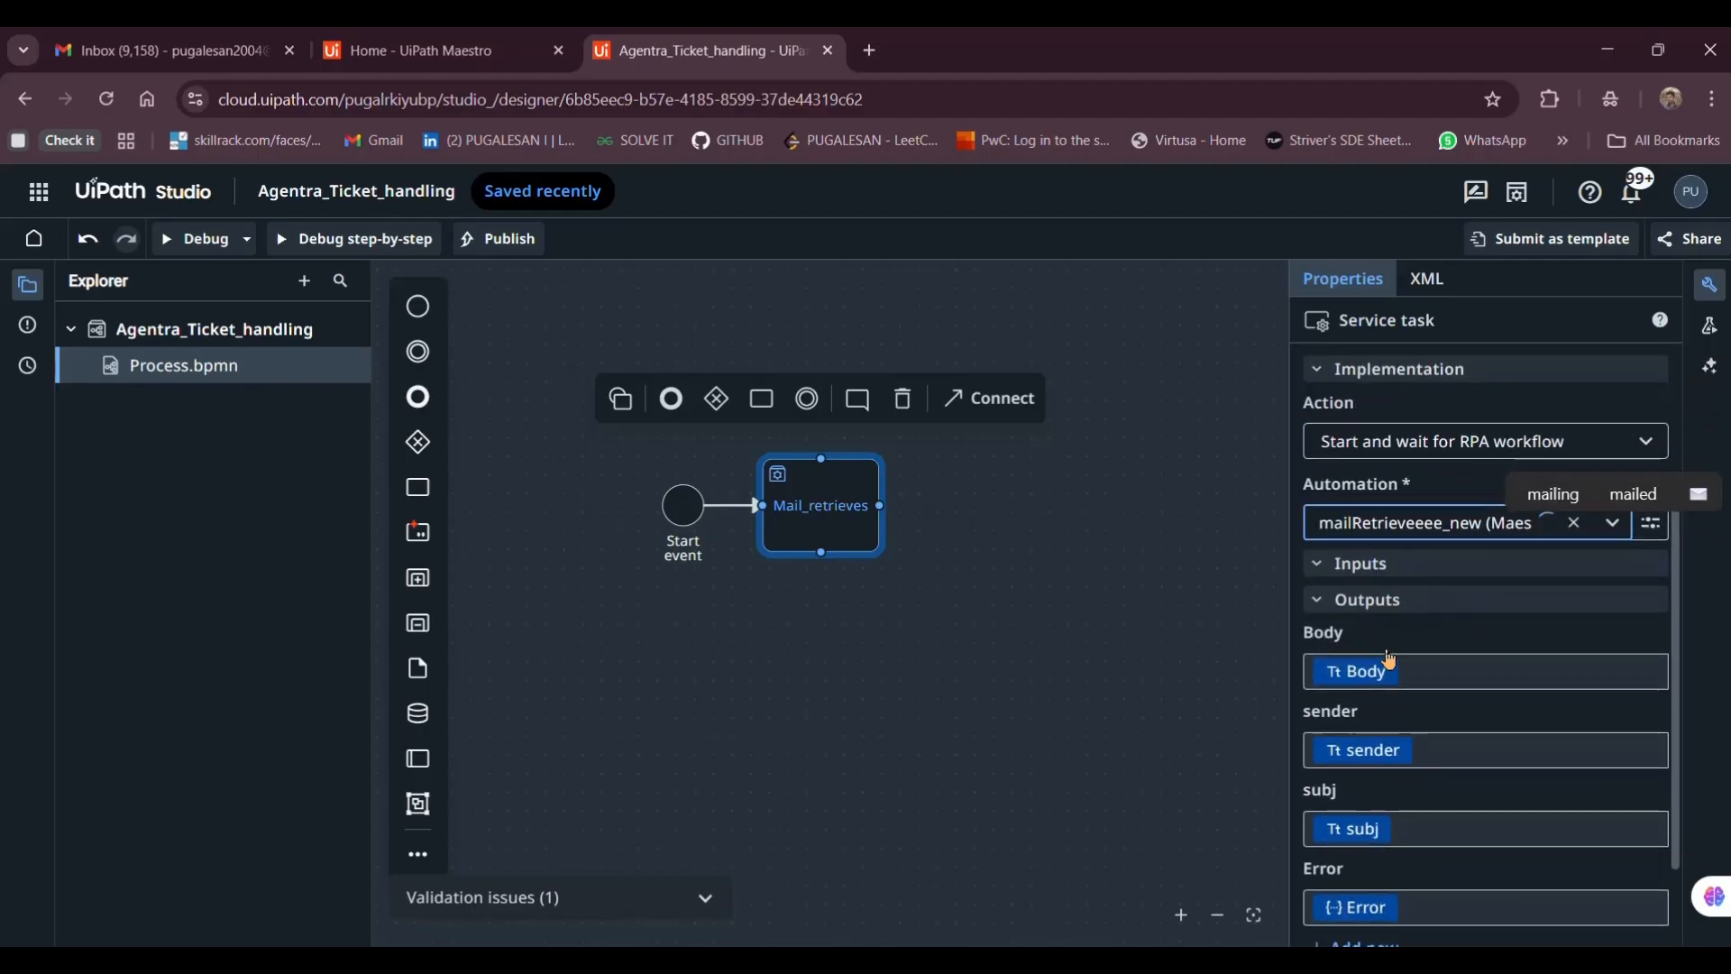
scroll(1389, 769, down, 1)
mouse_move(920, 956)
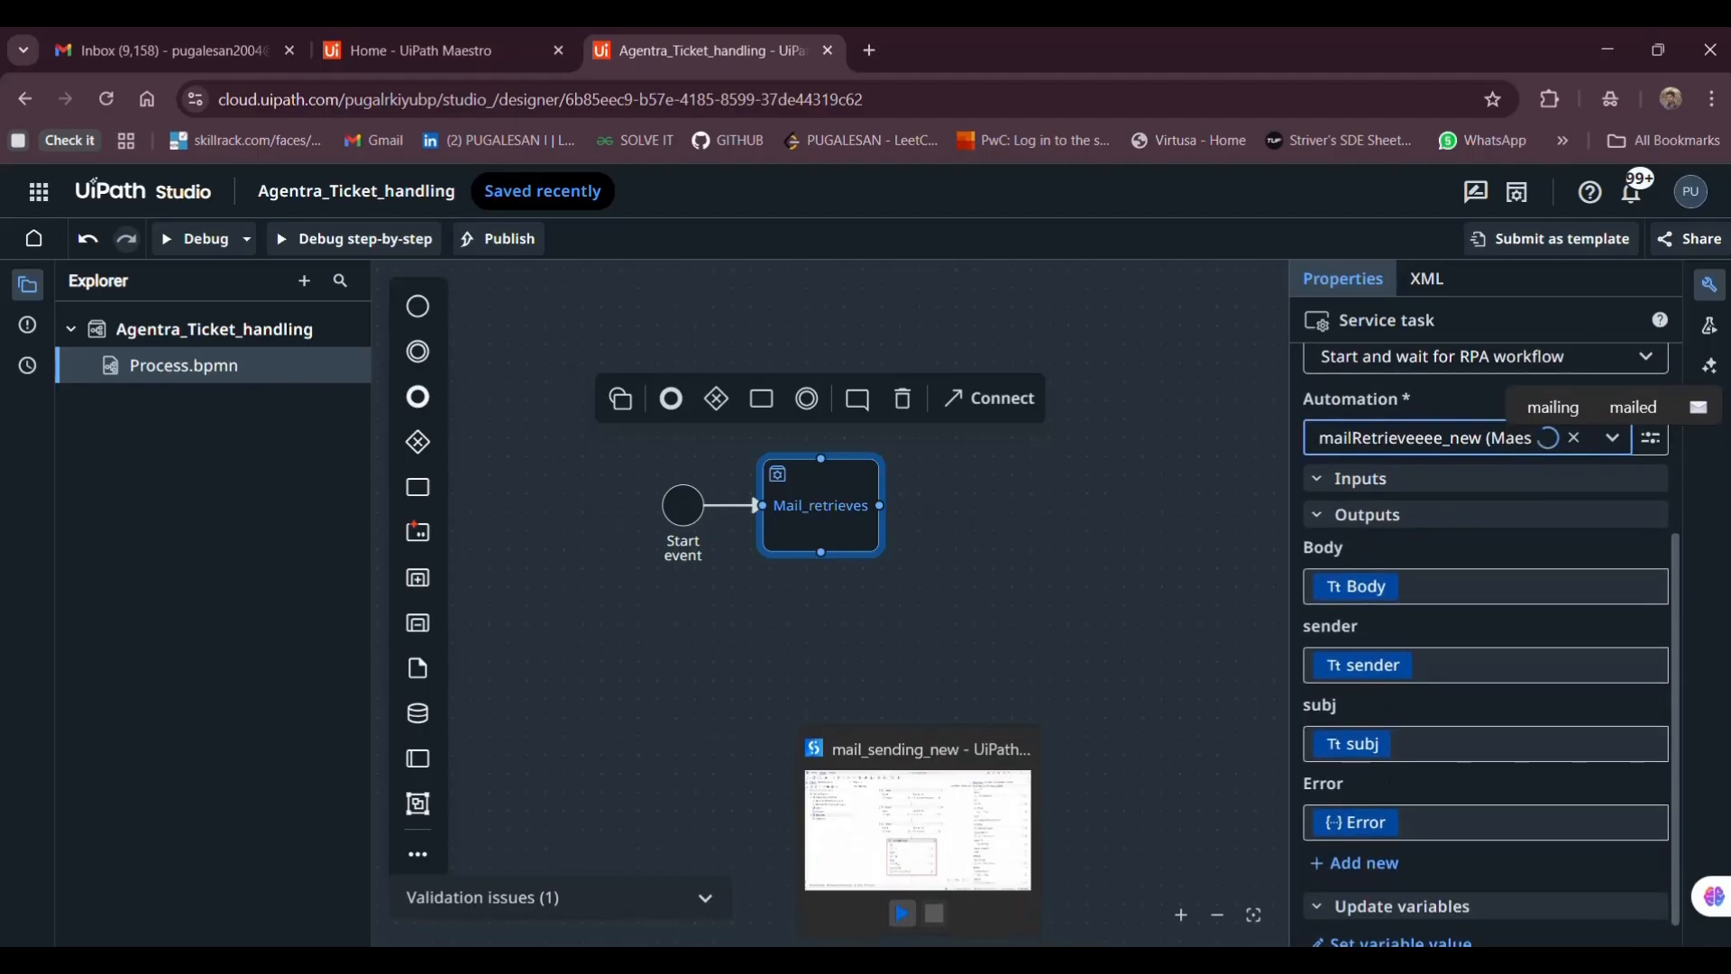
click(969, 864)
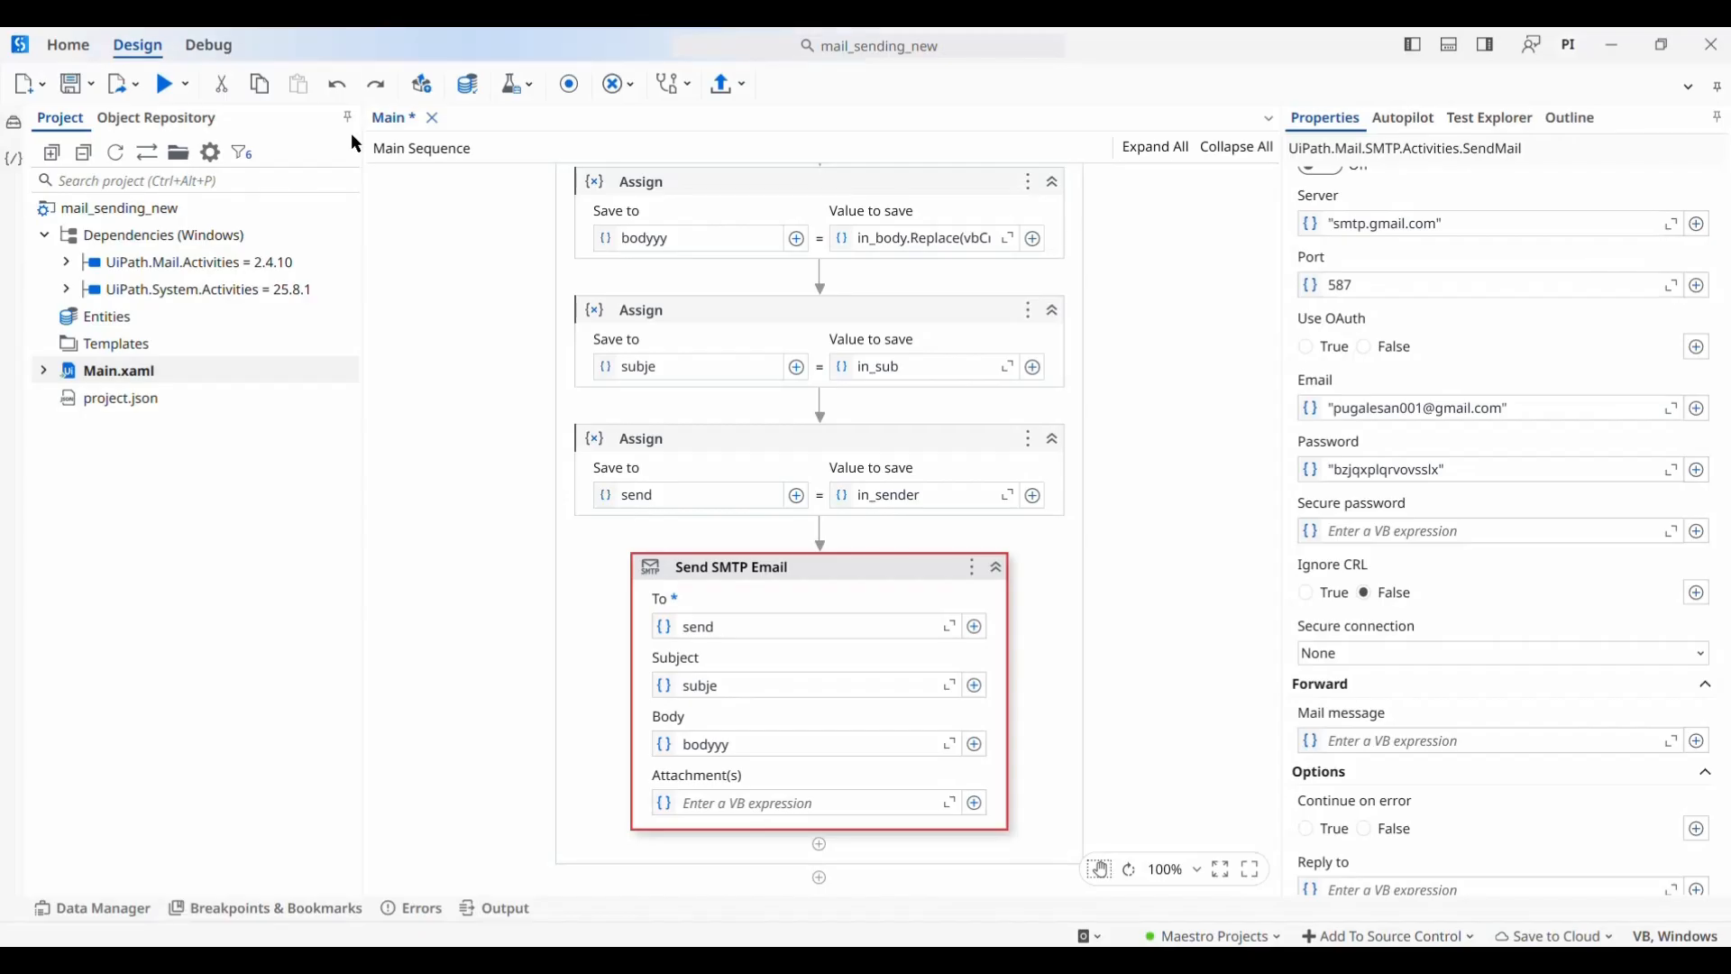
Open the mailRetrieveeee_new project from the Studio start screen, saving Main first
click(49, 39)
click(506, 404)
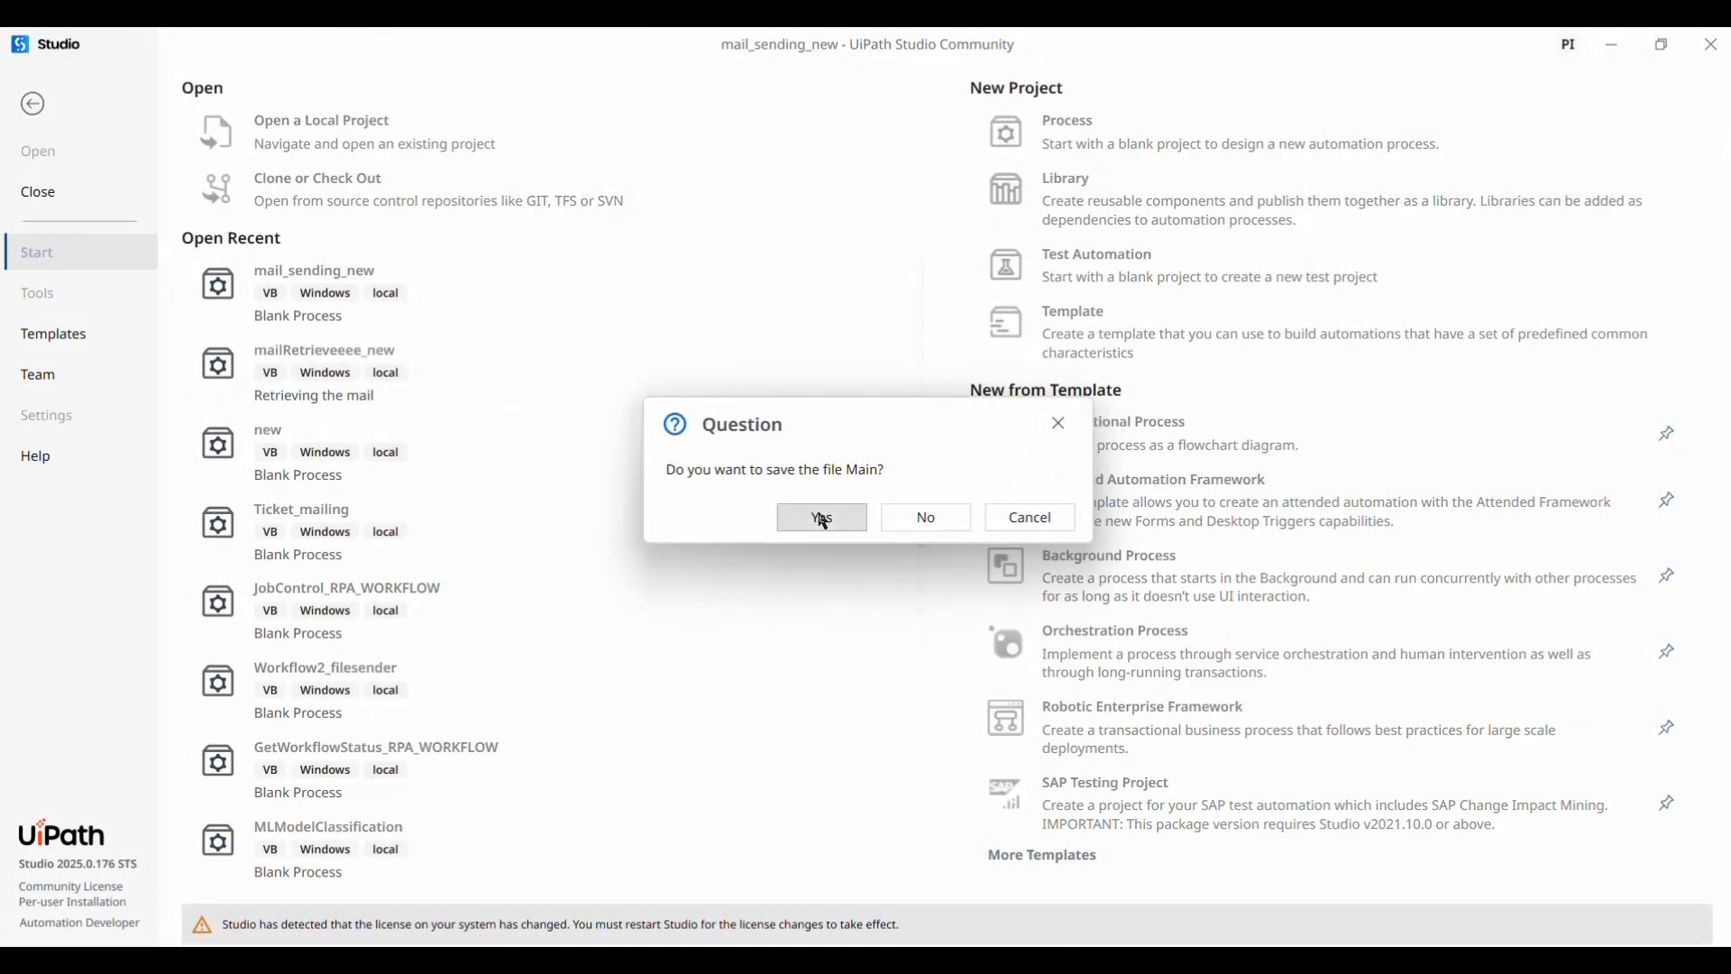
click(823, 520)
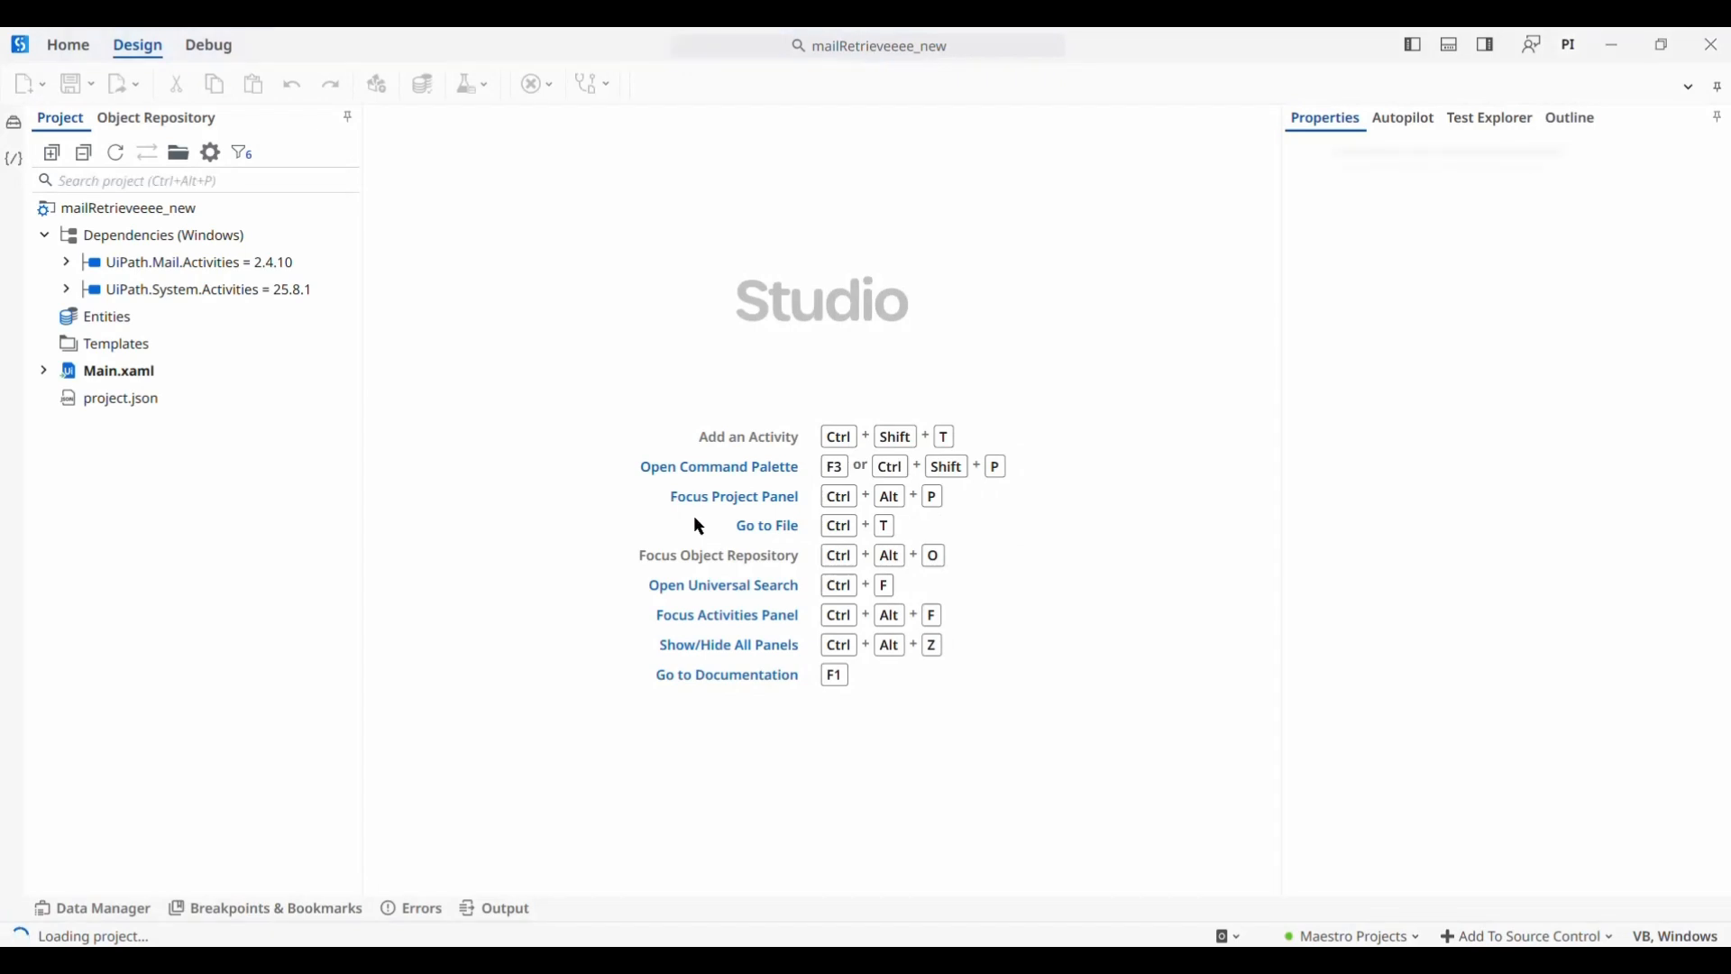
Review the Body, sender and subj out arguments of mailRetrieveeee_new's Main workflow, then return to the browser
click(108, 910)
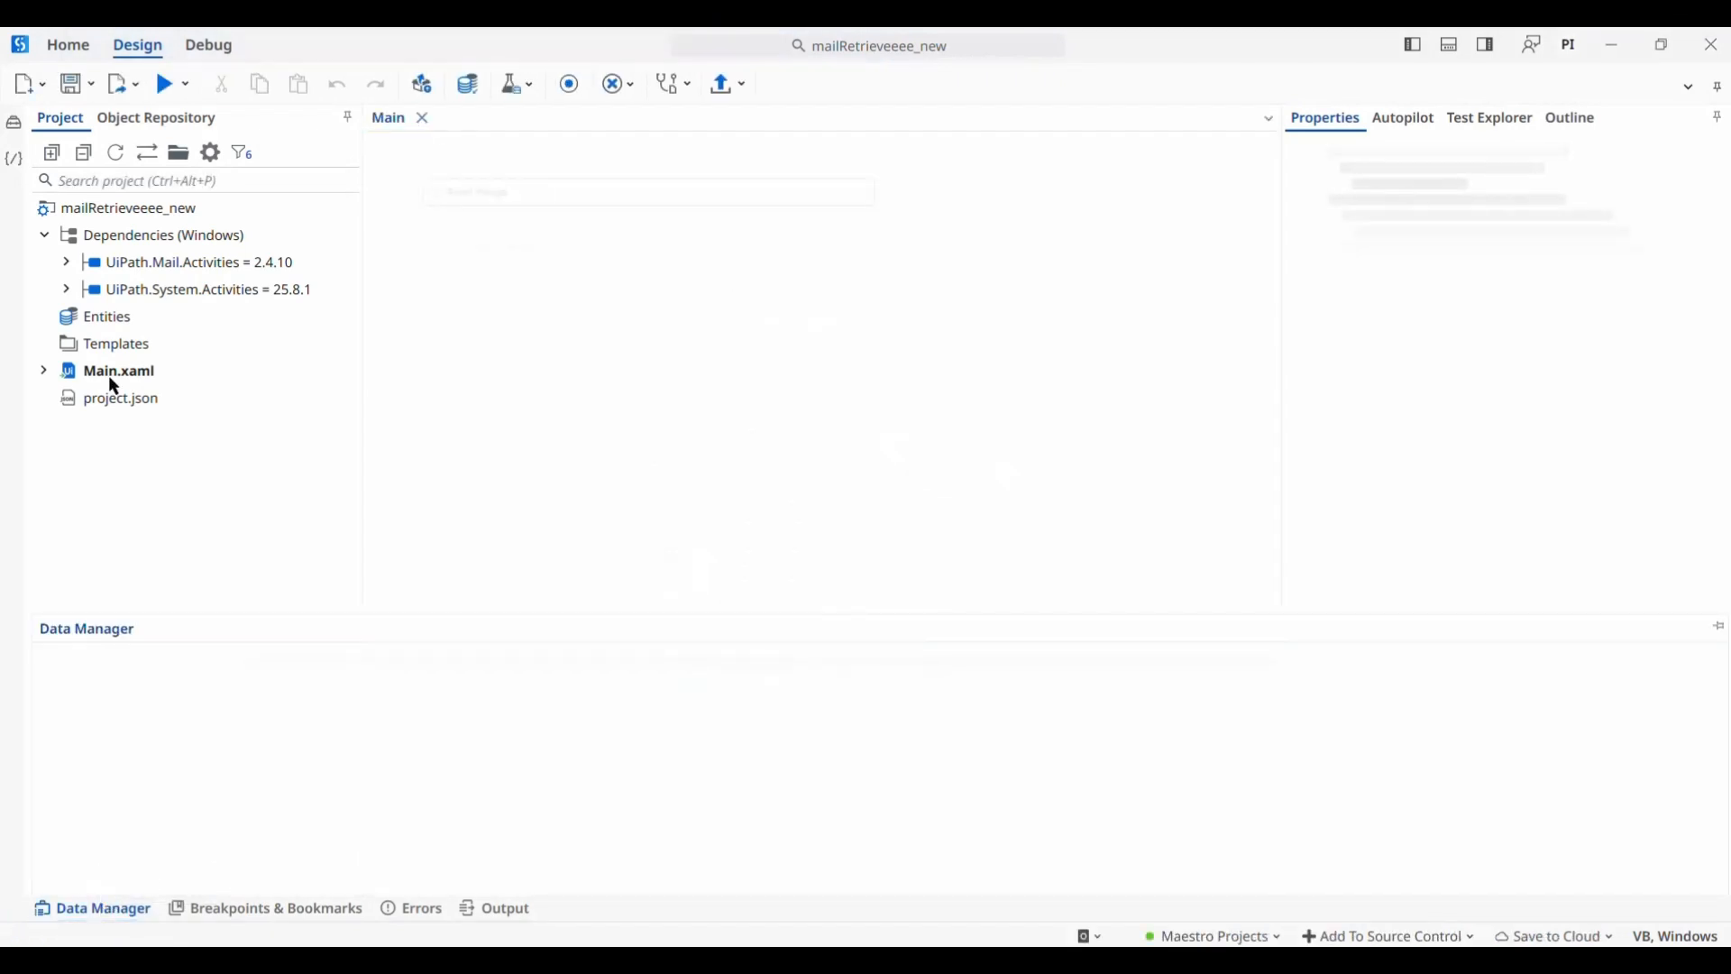
double_click(107, 371)
click(93, 909)
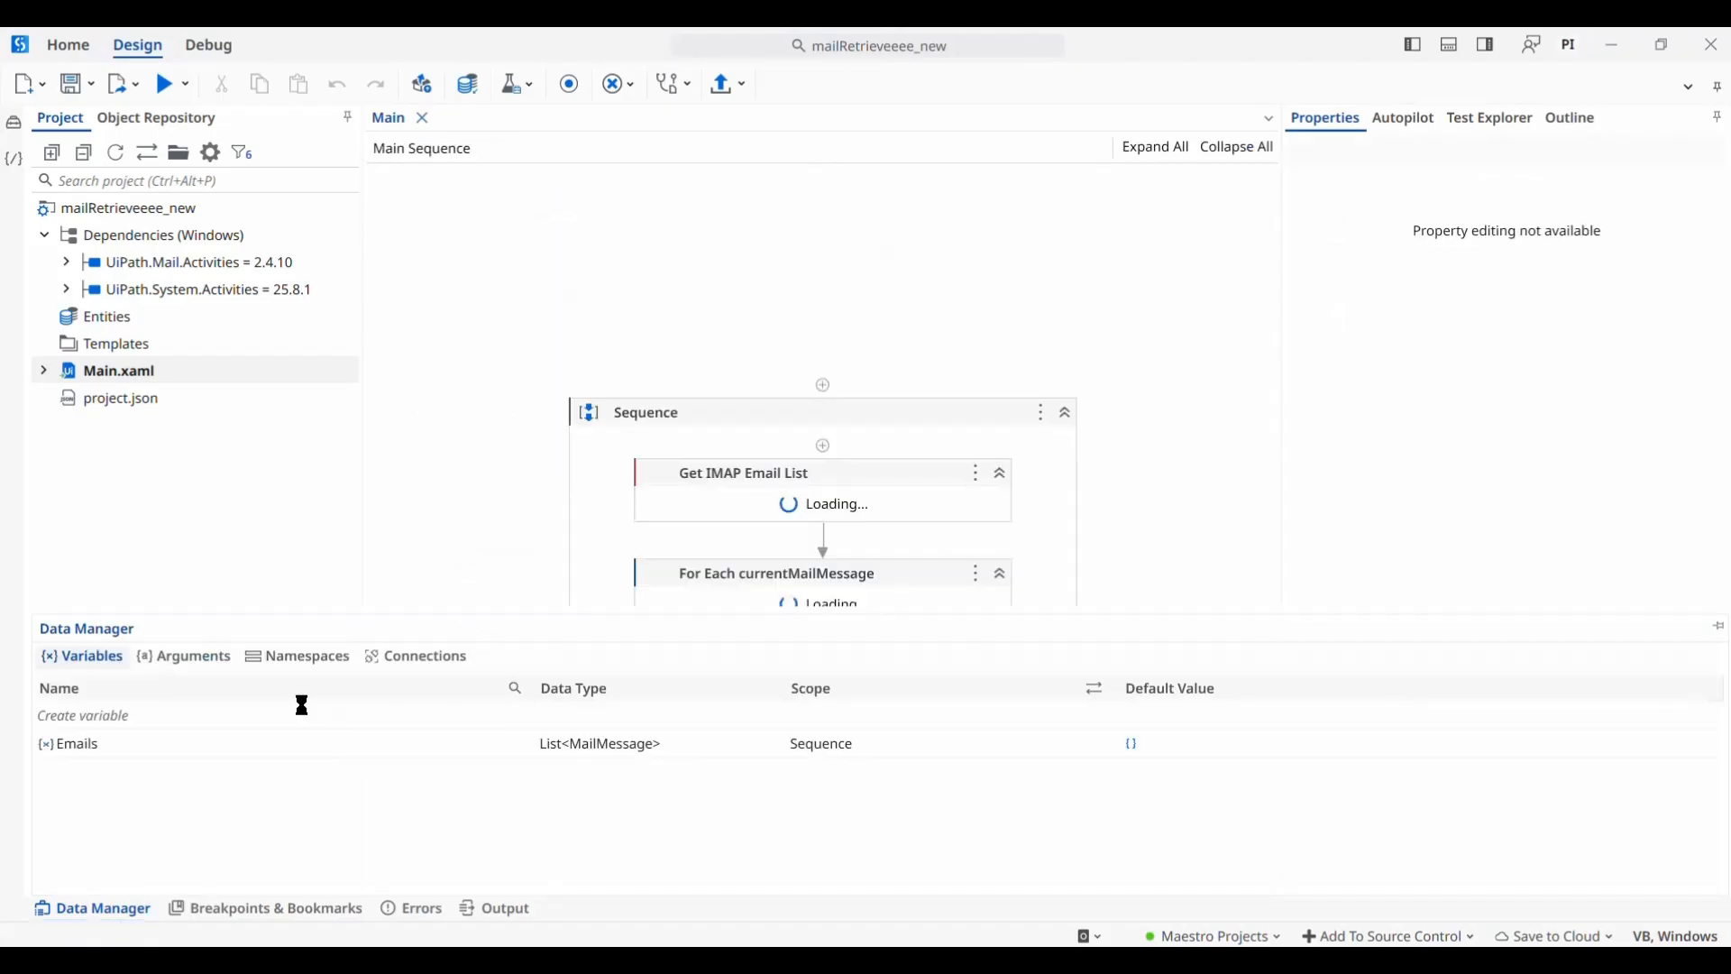
click(180, 661)
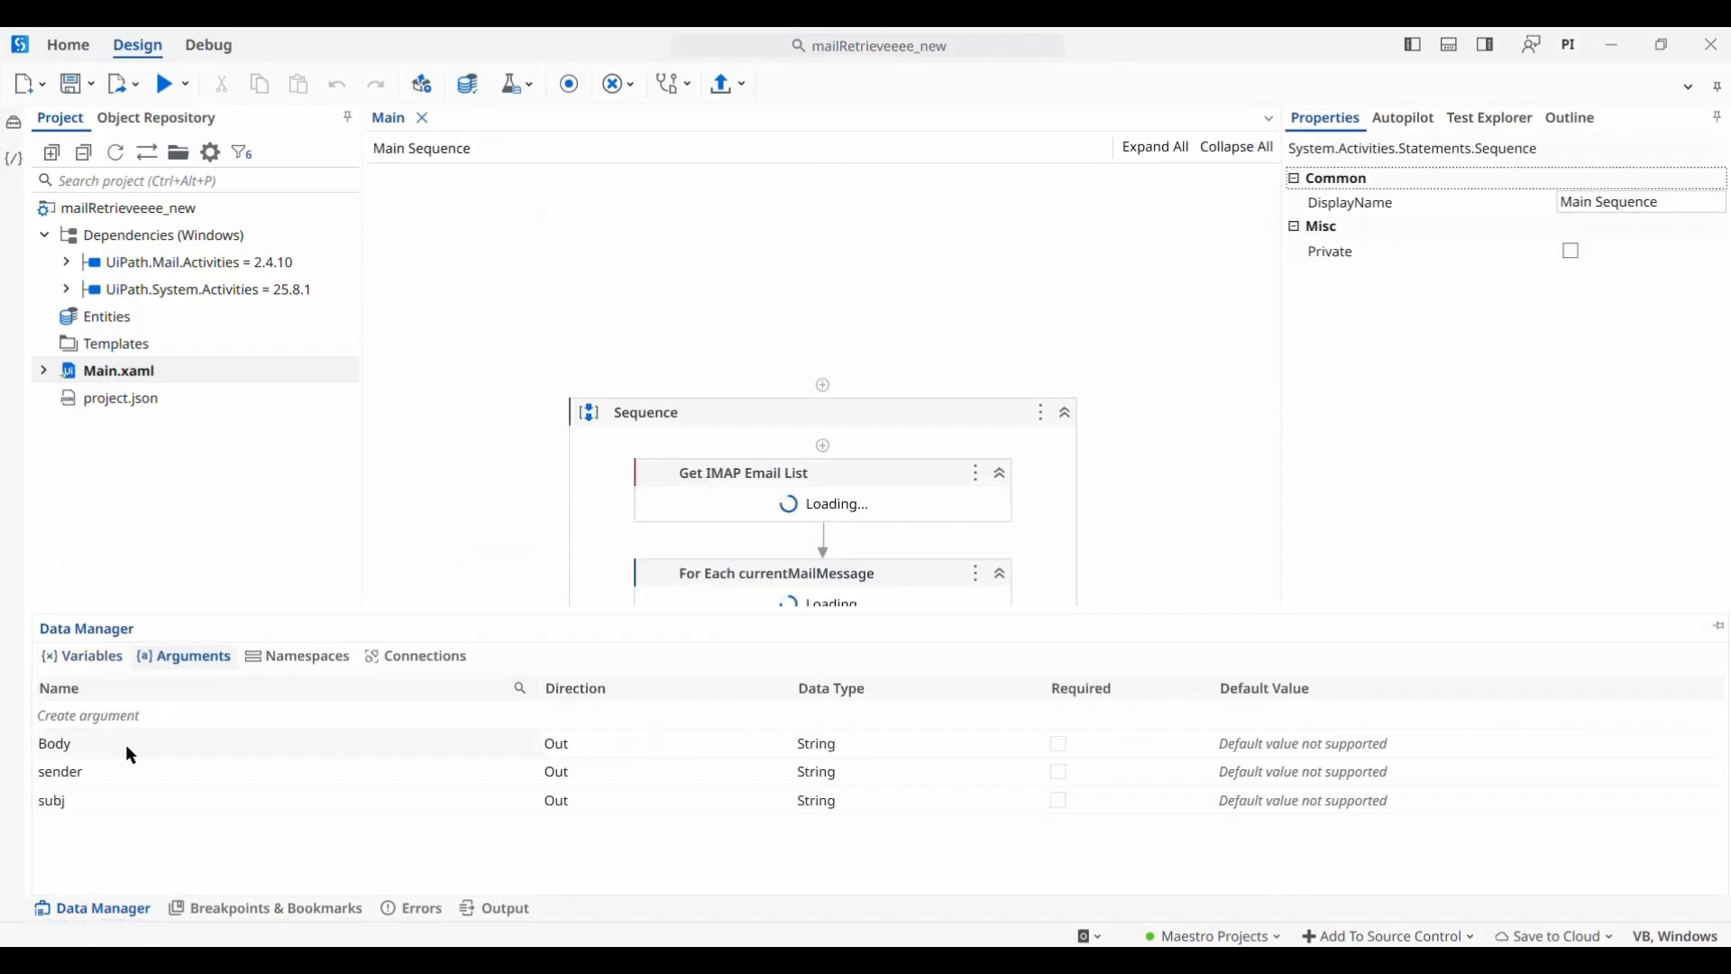
key(alt+Tab)
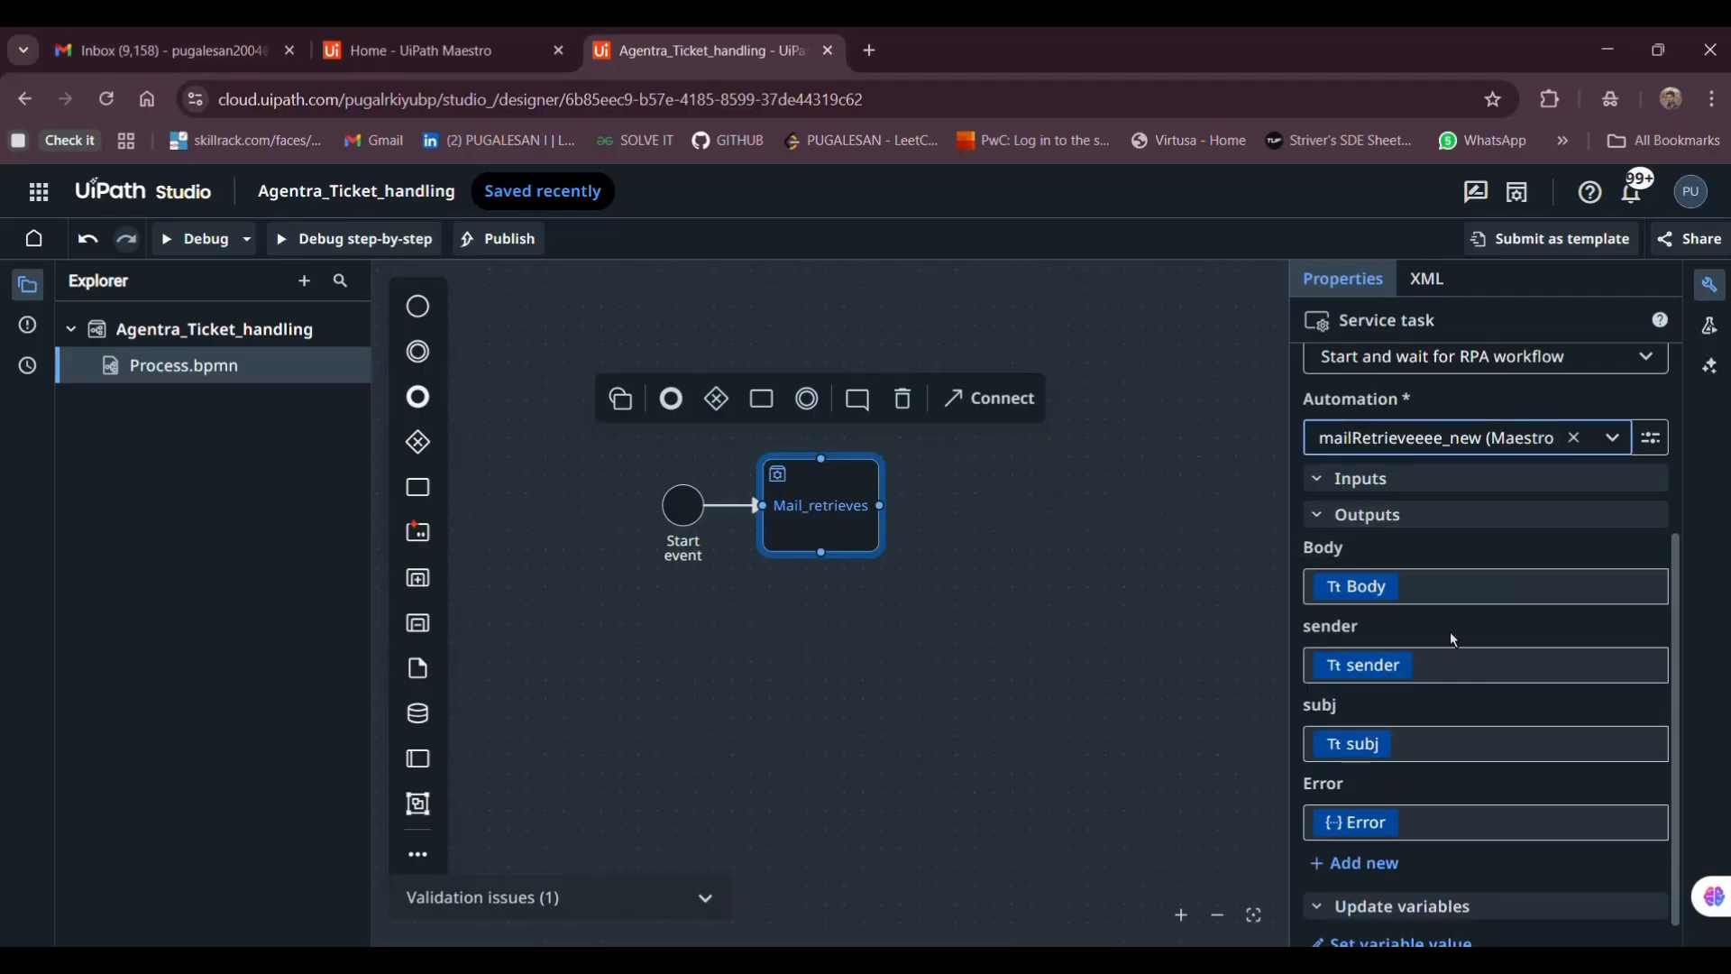
Scroll the Properties panel up and switch to the Maestro home page
scroll(1381, 791, up, 1)
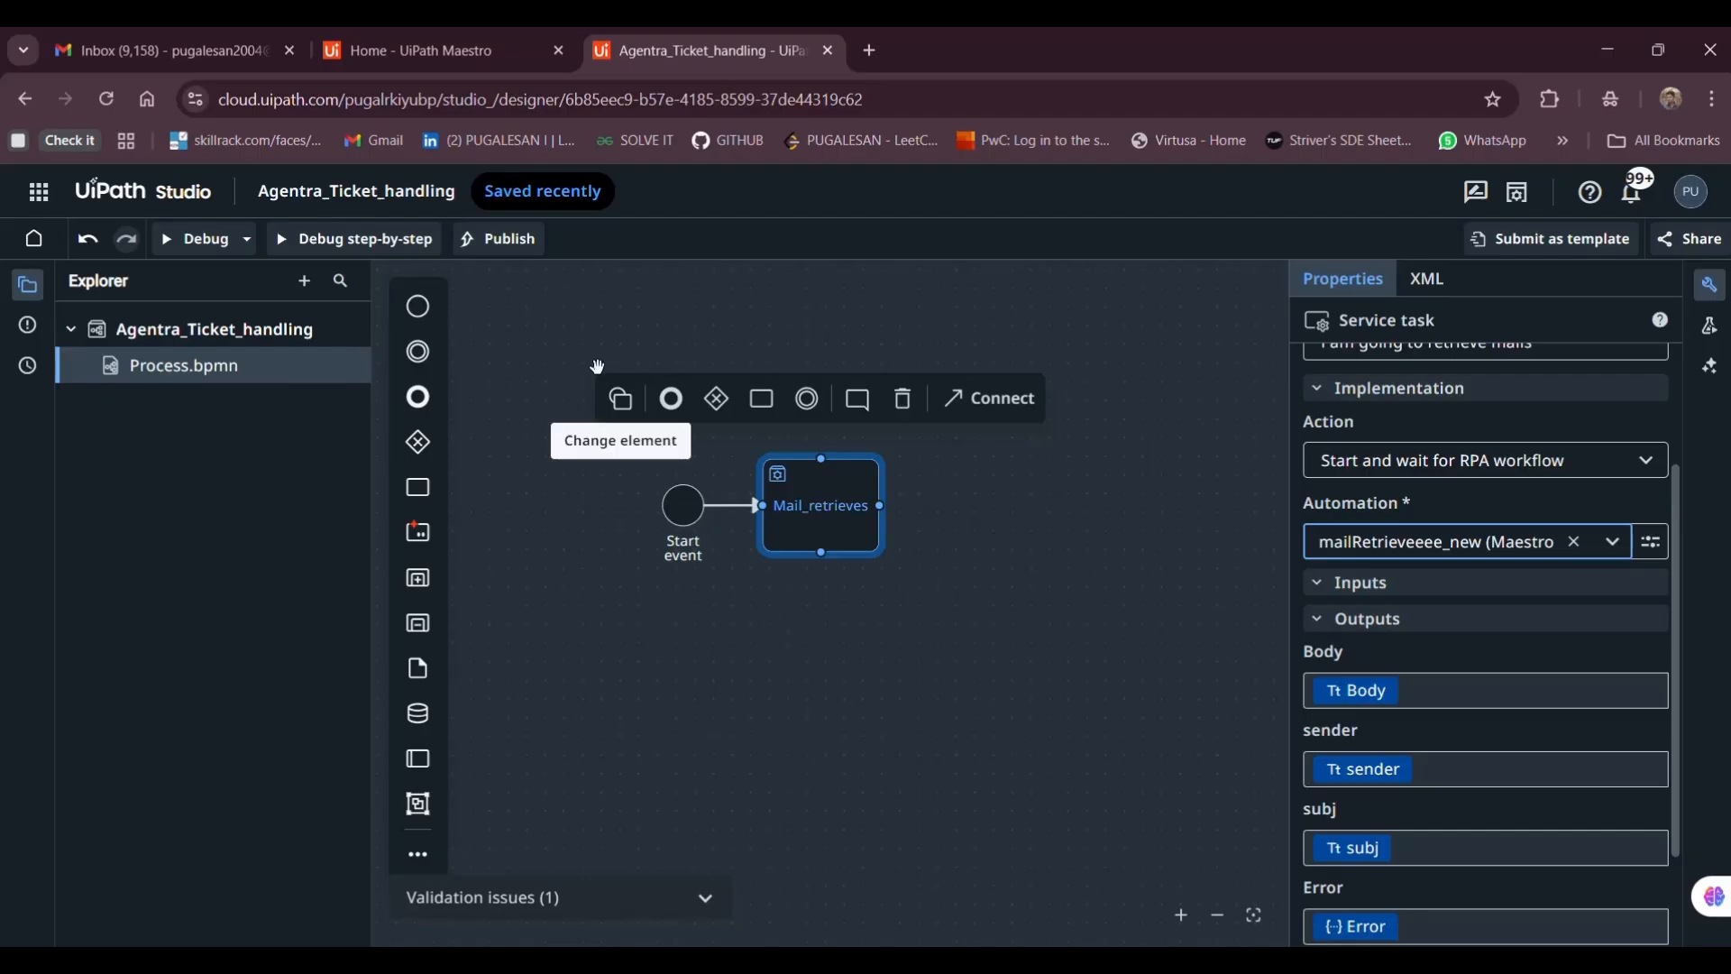
click(468, 41)
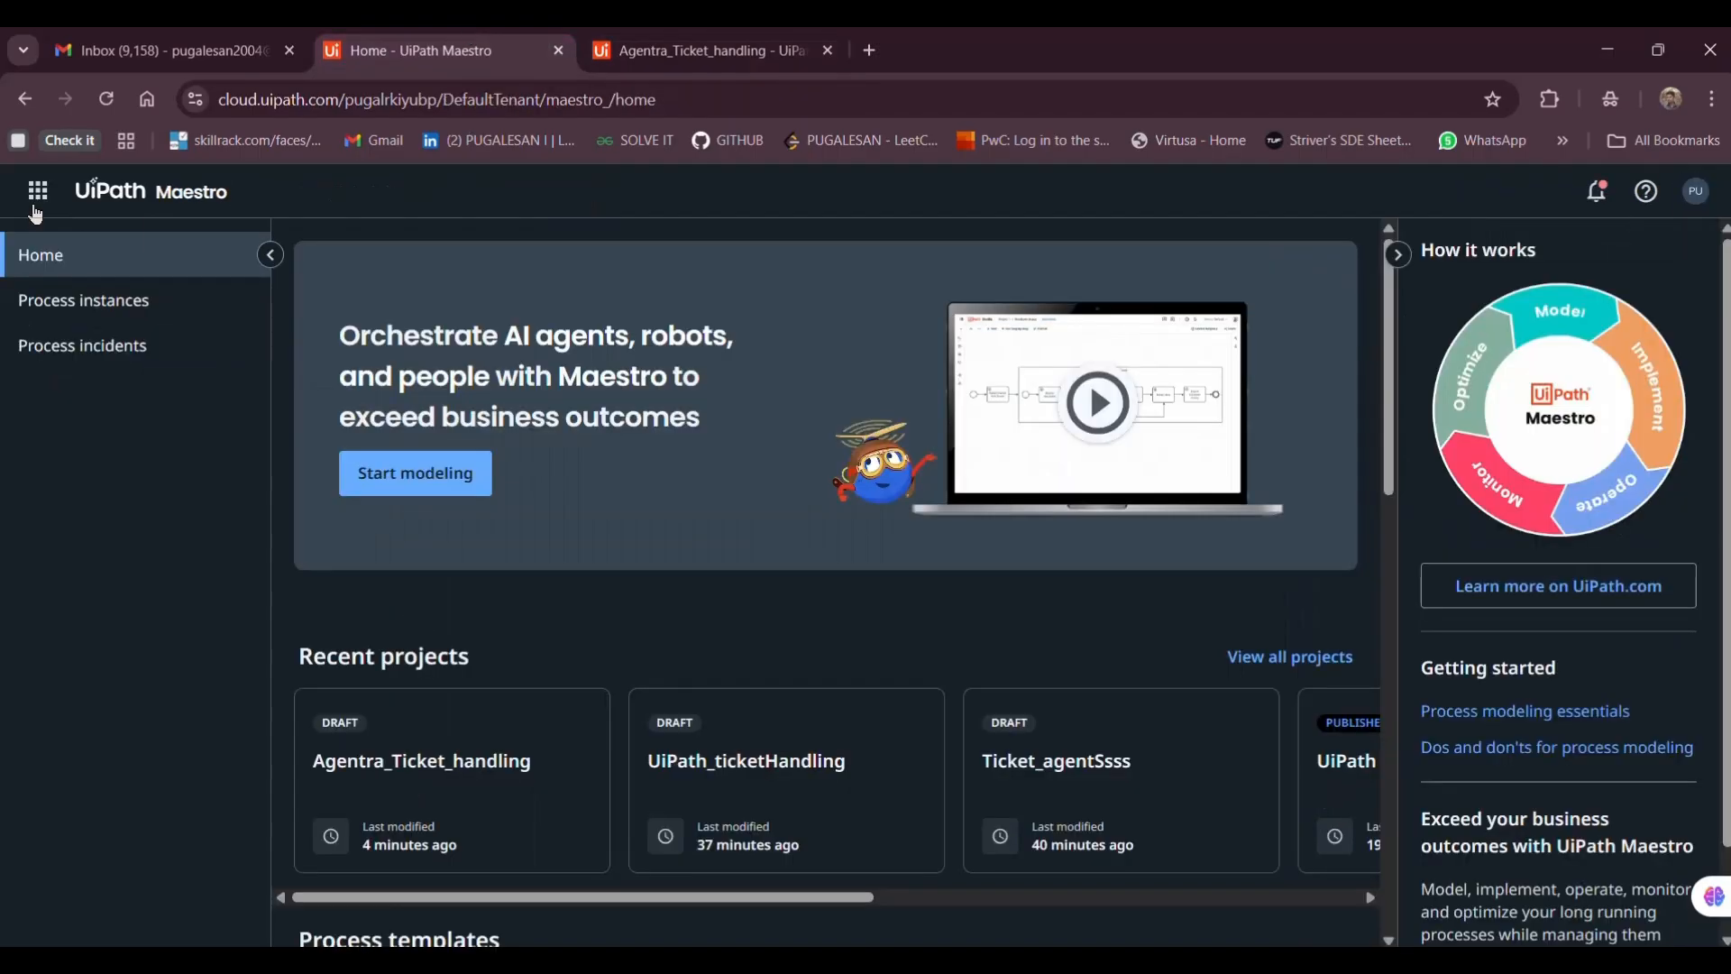
Go to Orchestrator's MaestroDesk processes list and start adding a new process
click(43, 199)
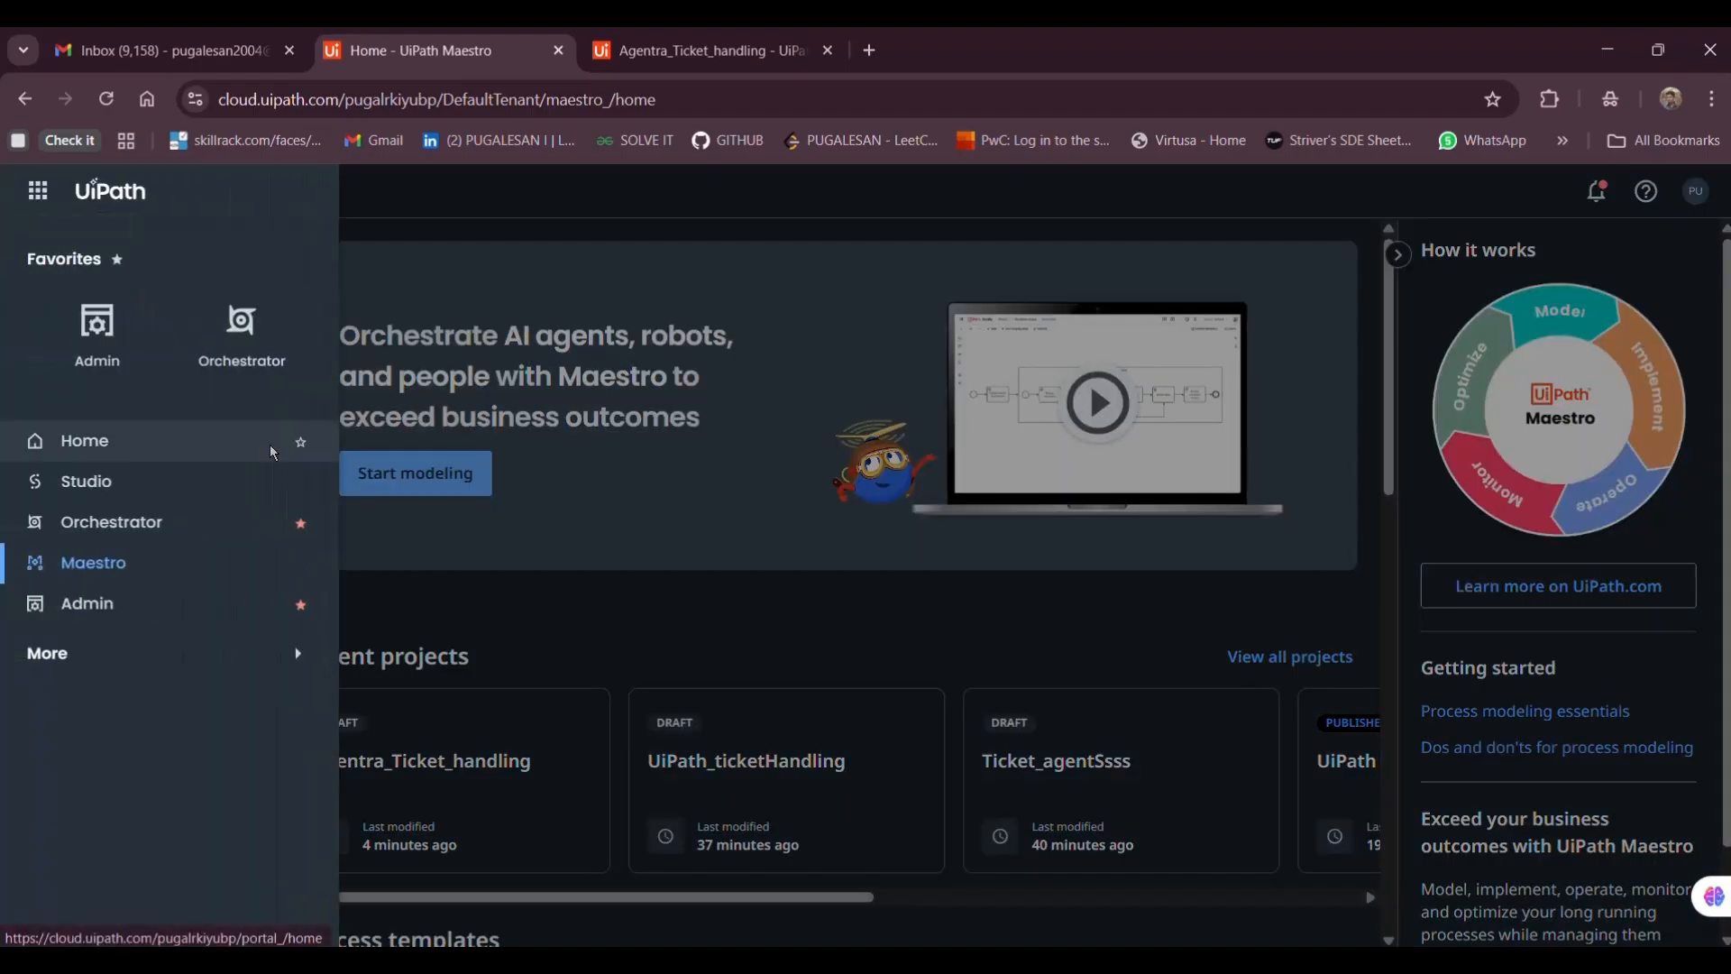
click(209, 350)
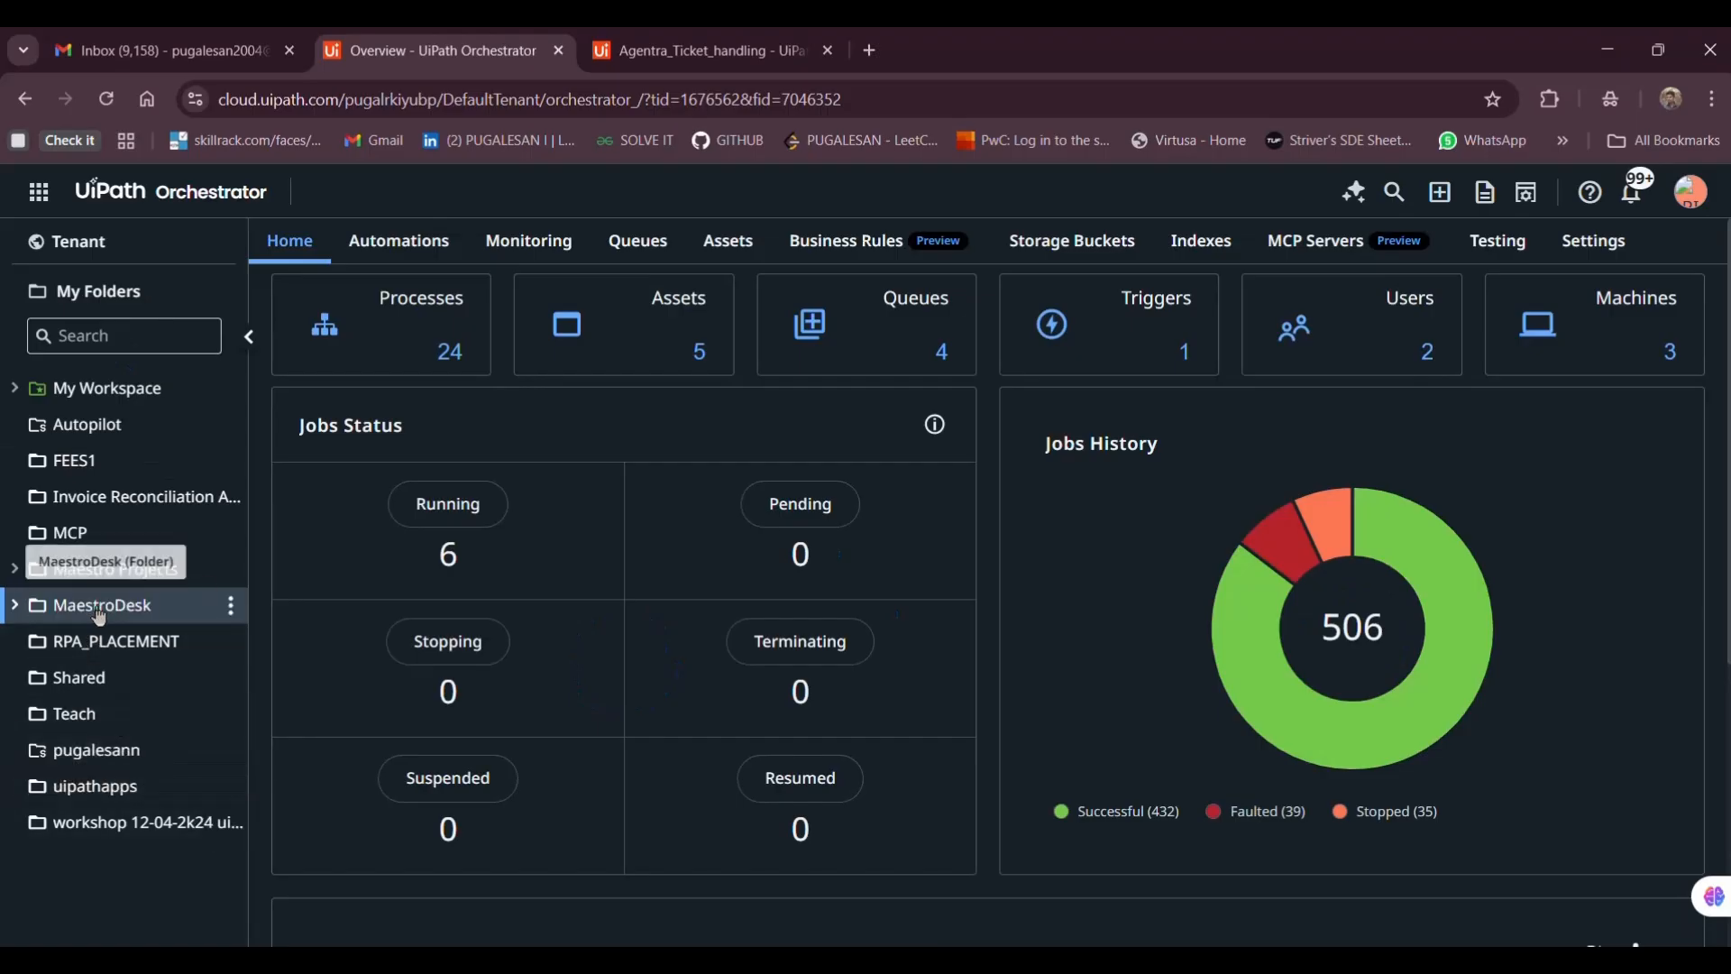
click(409, 261)
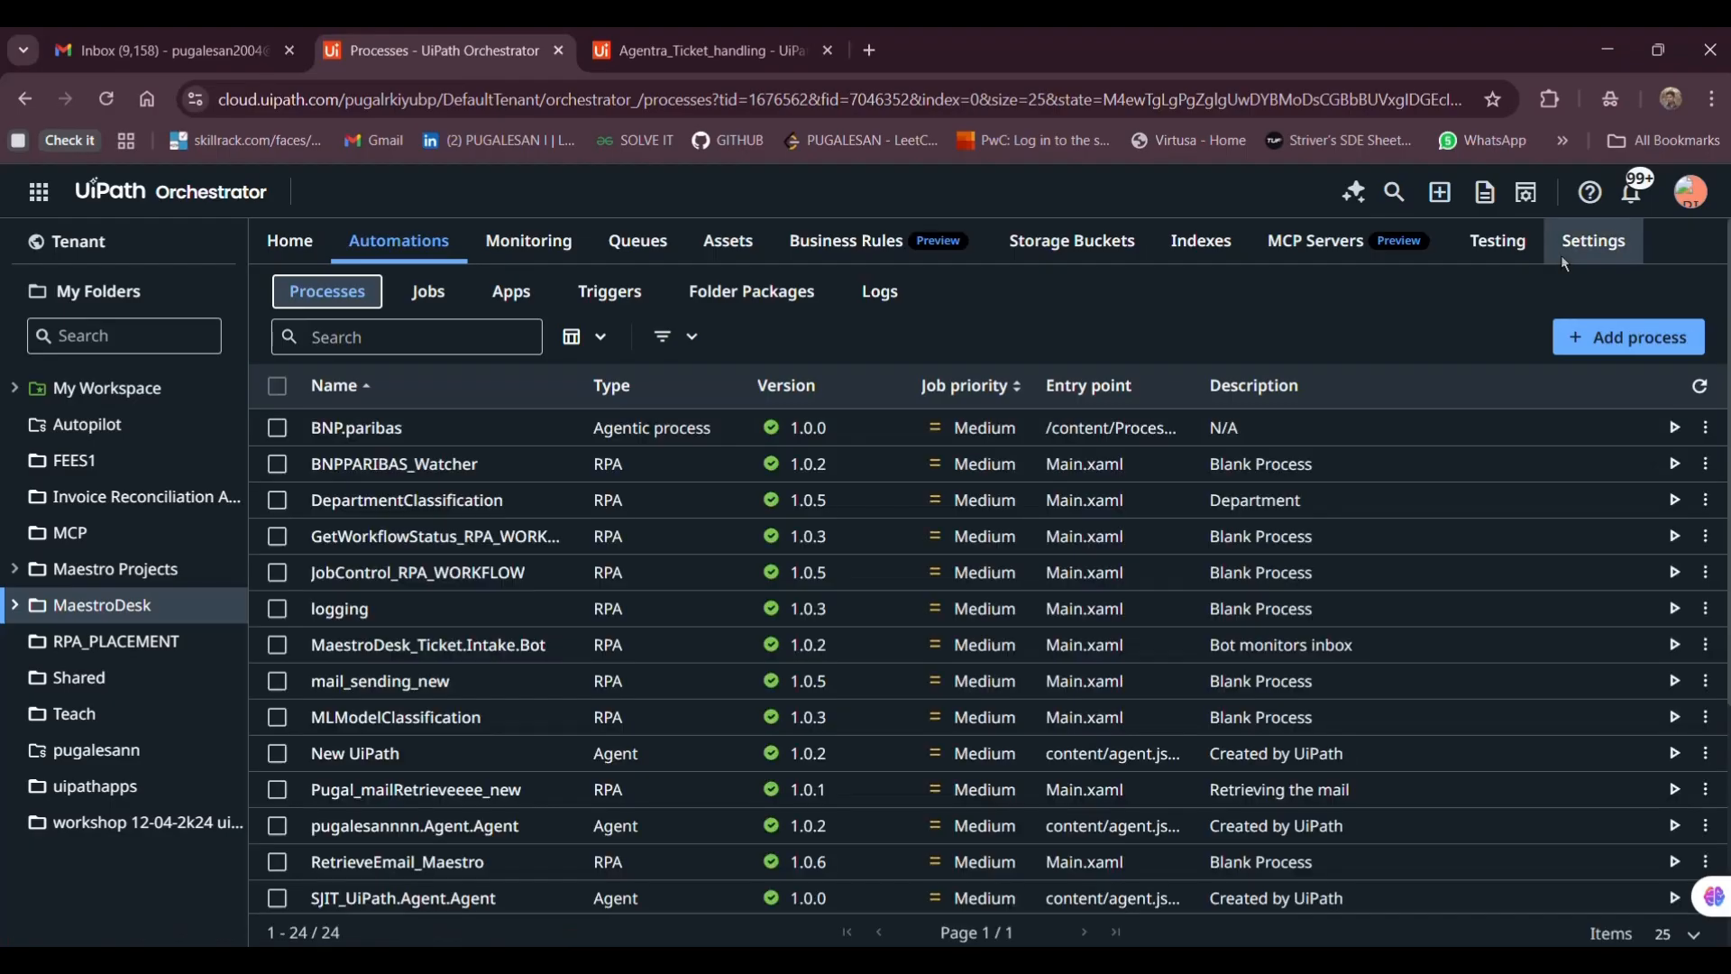
click(1614, 337)
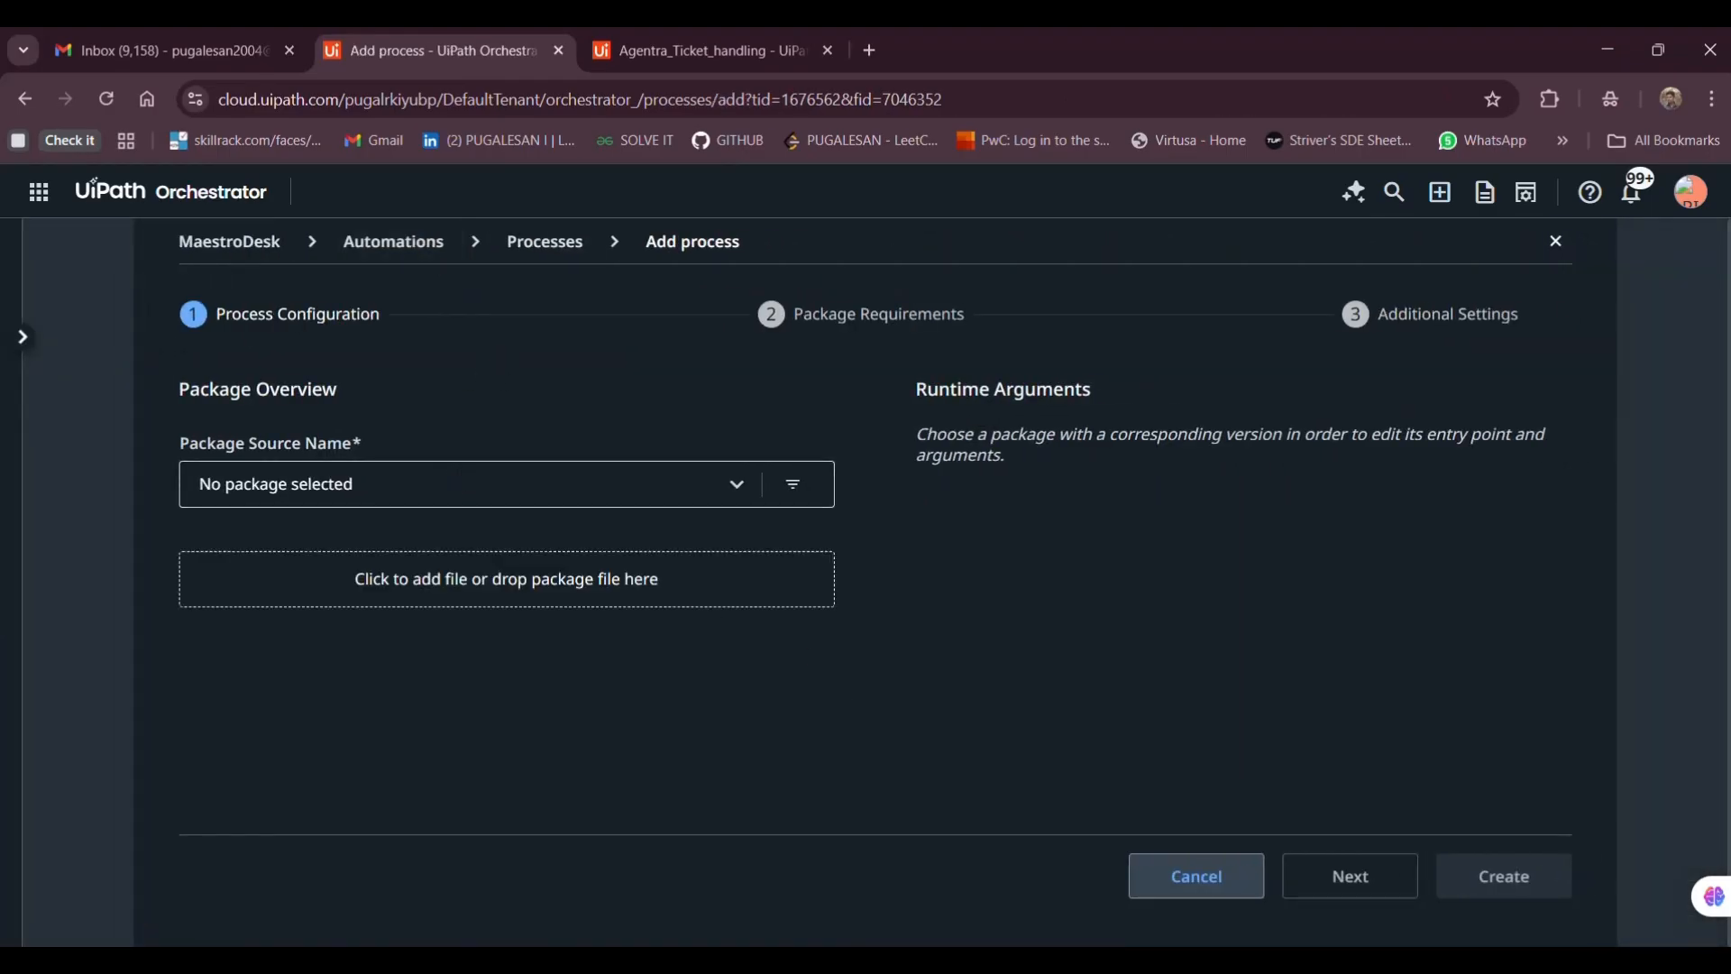
Select package Pugal_mailRetrieveeee_new, version 1.0.1, for the new process
click(906, 964)
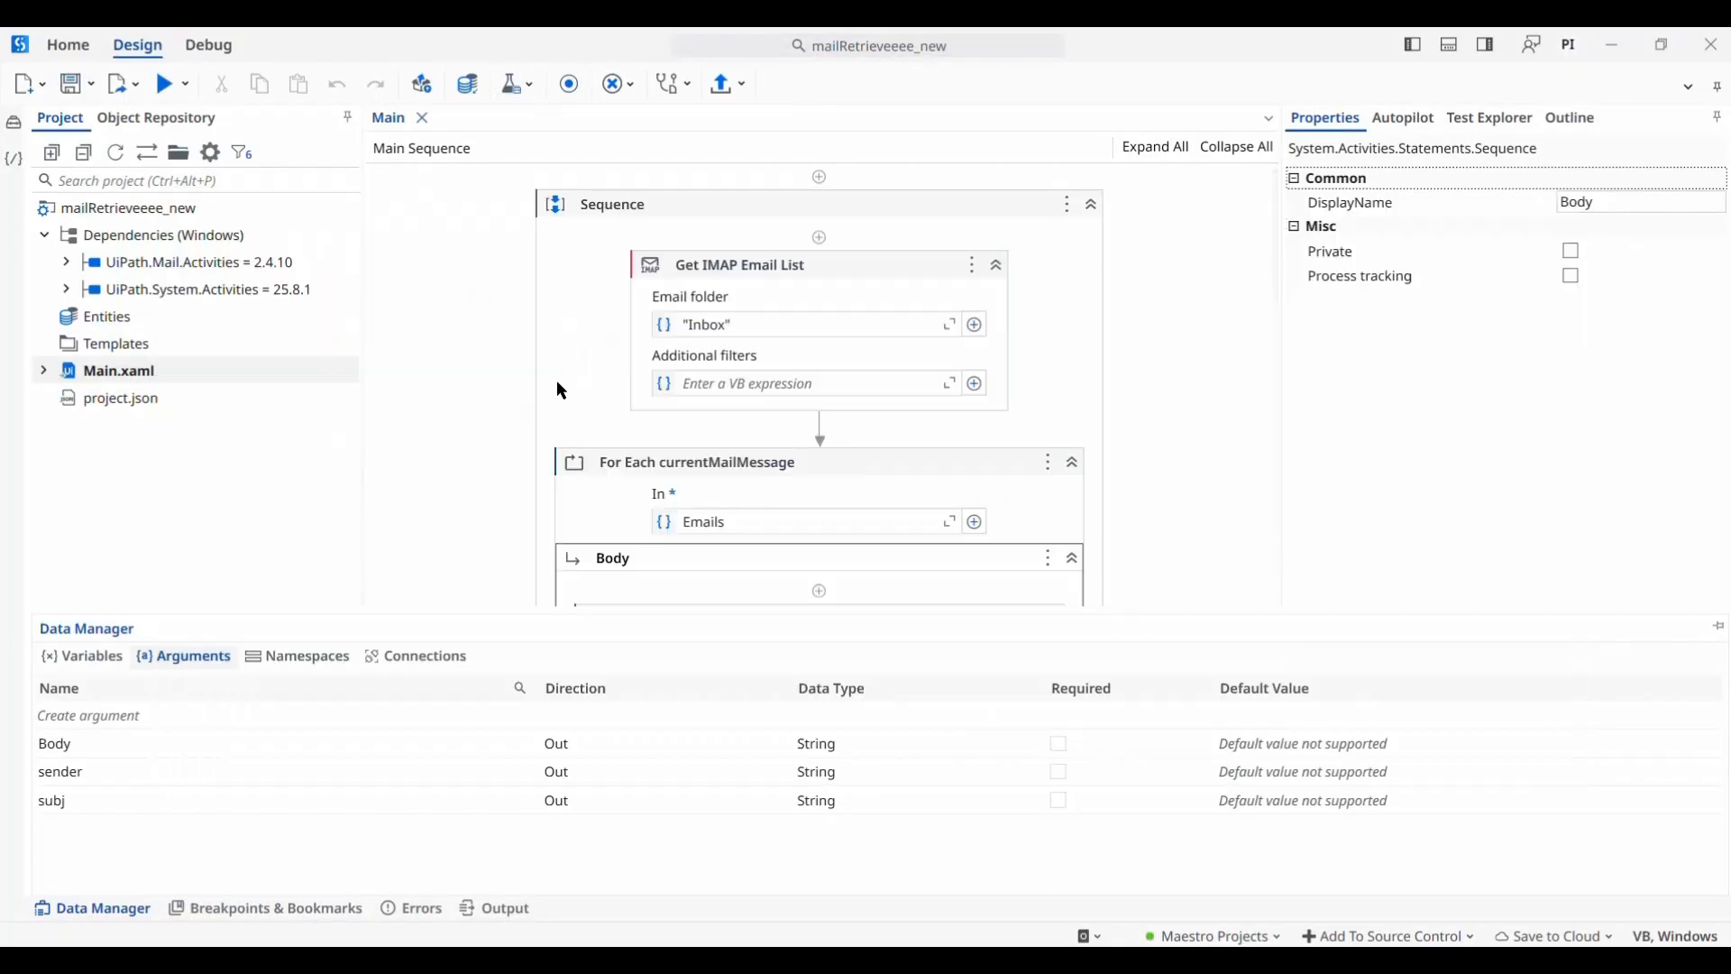
key(alt+Tab)
key(alt+Tab)
key(alt+shift+Tab)
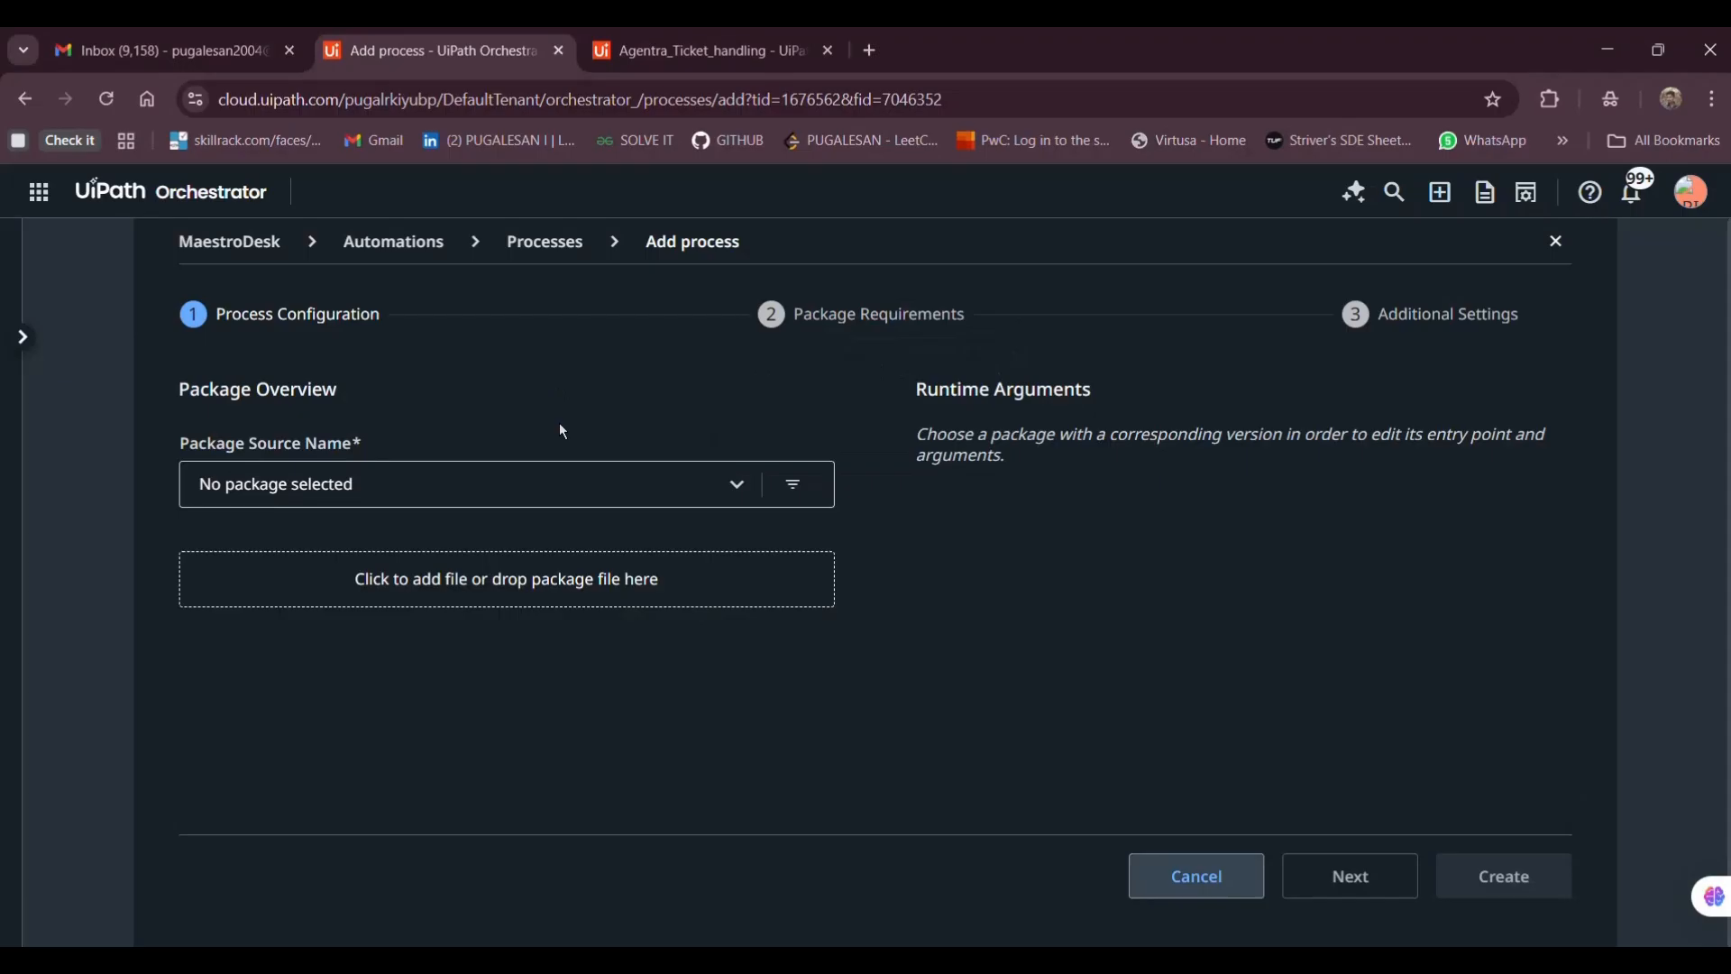
click(596, 497)
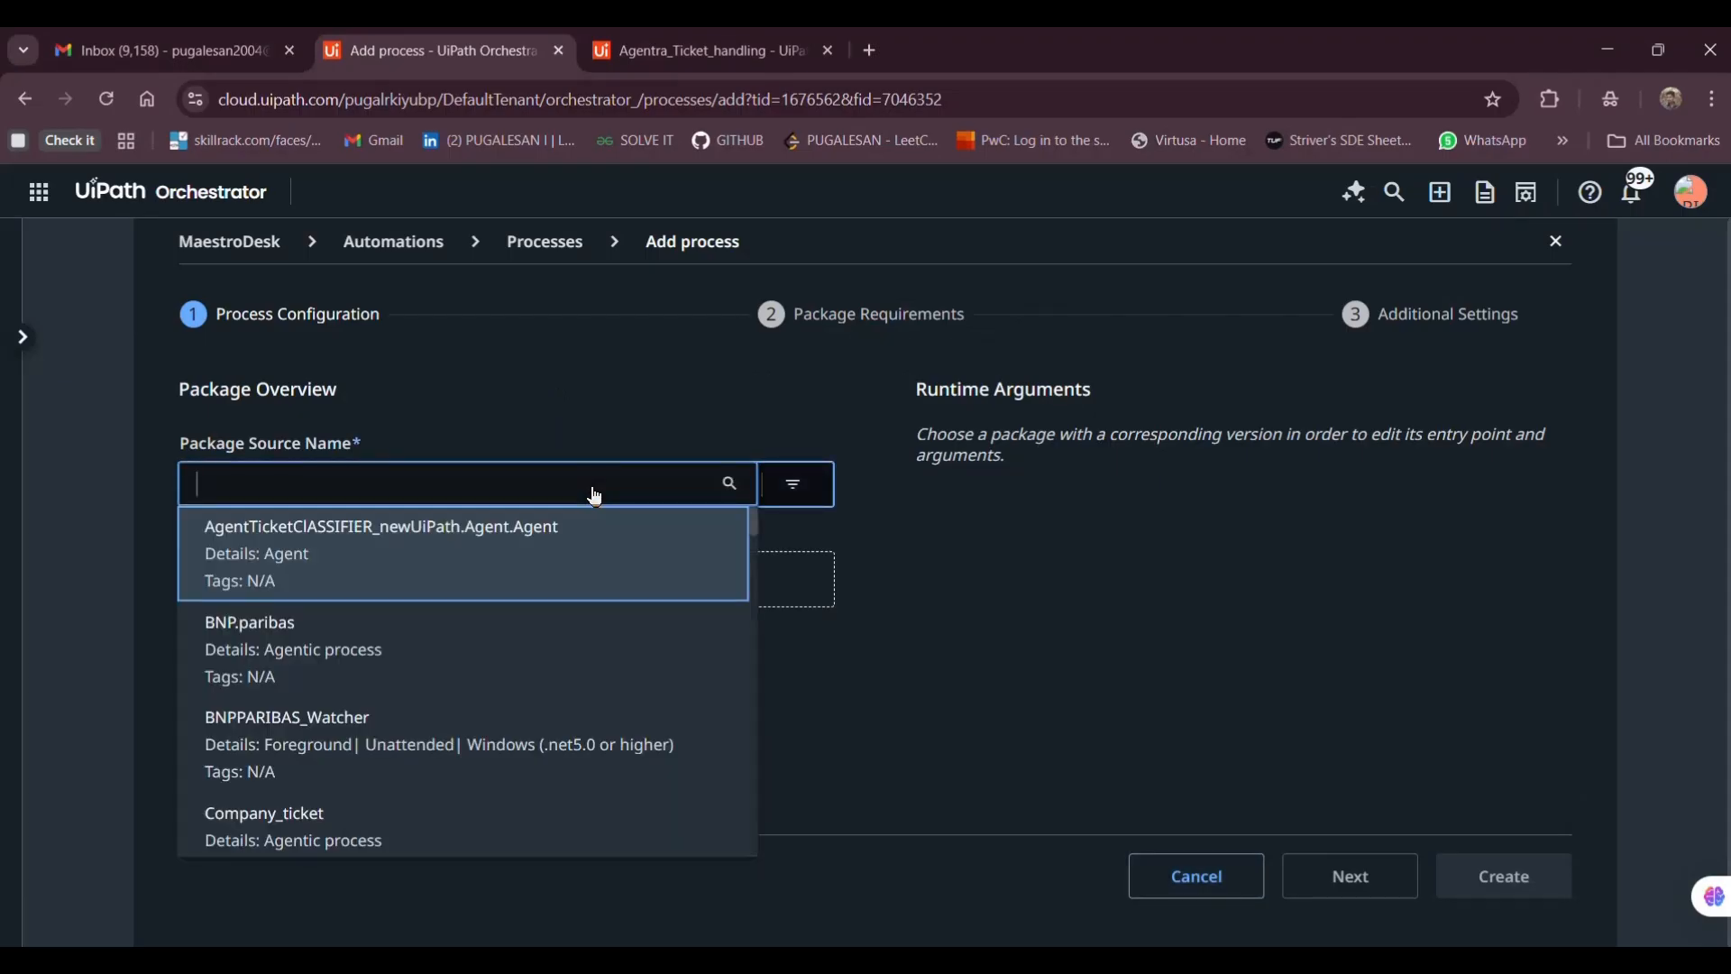
text(mail)
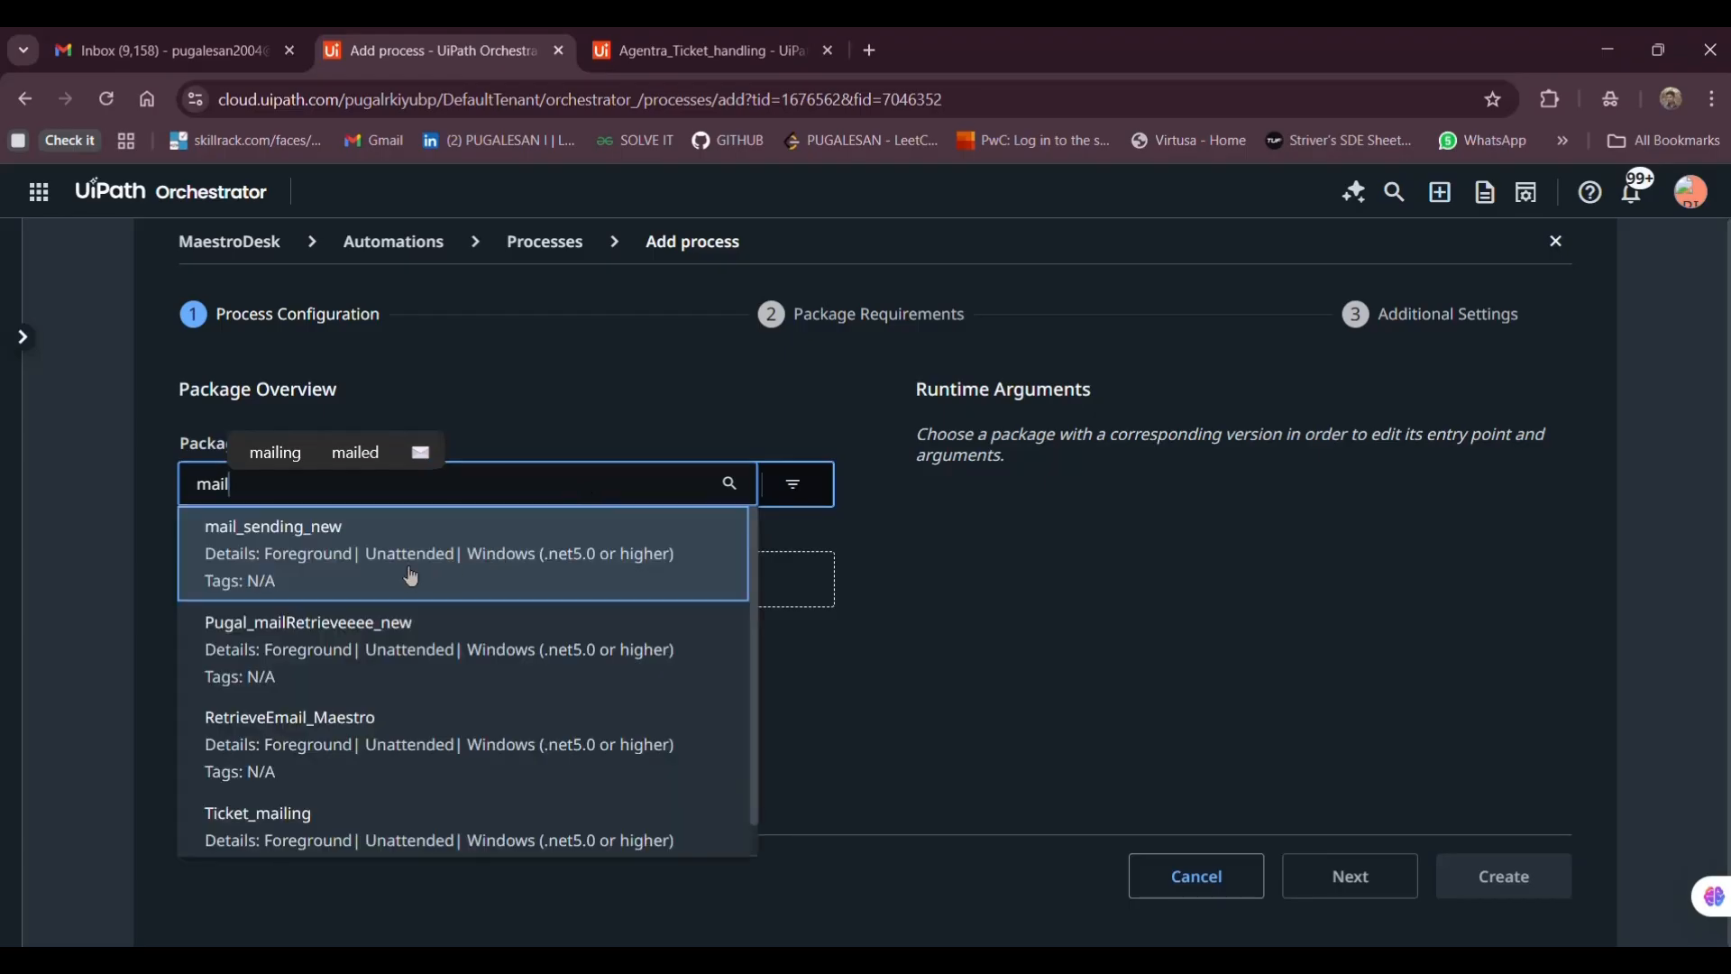
text(re)
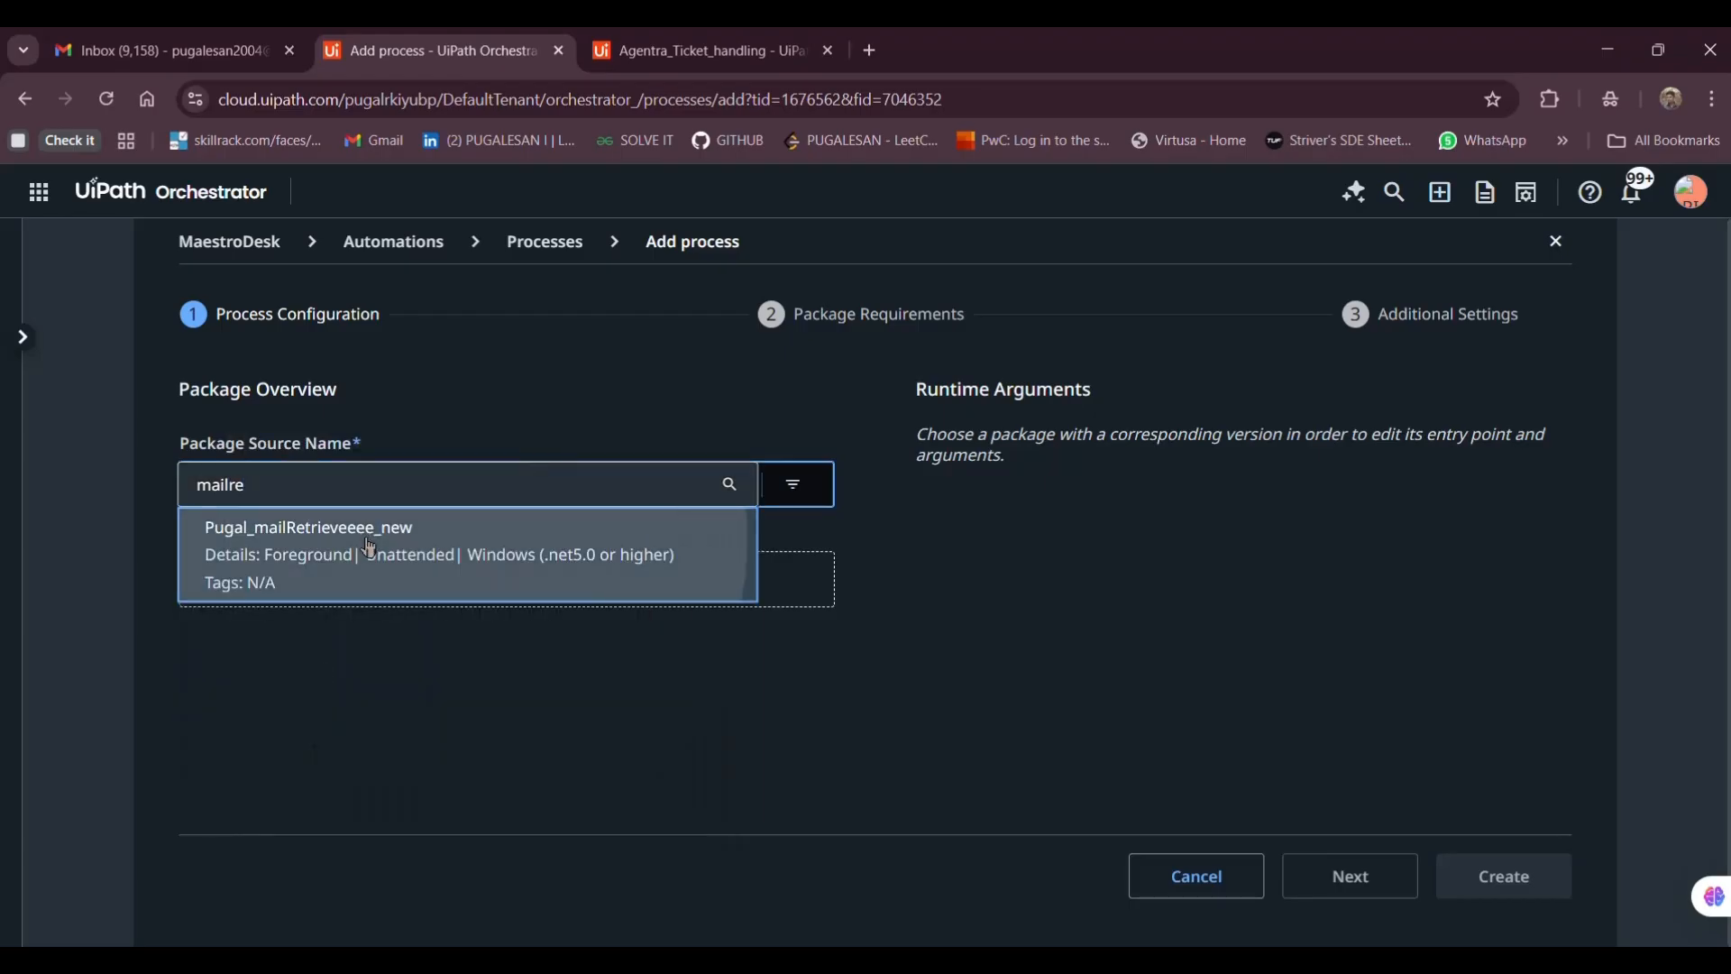
click(370, 548)
click(306, 697)
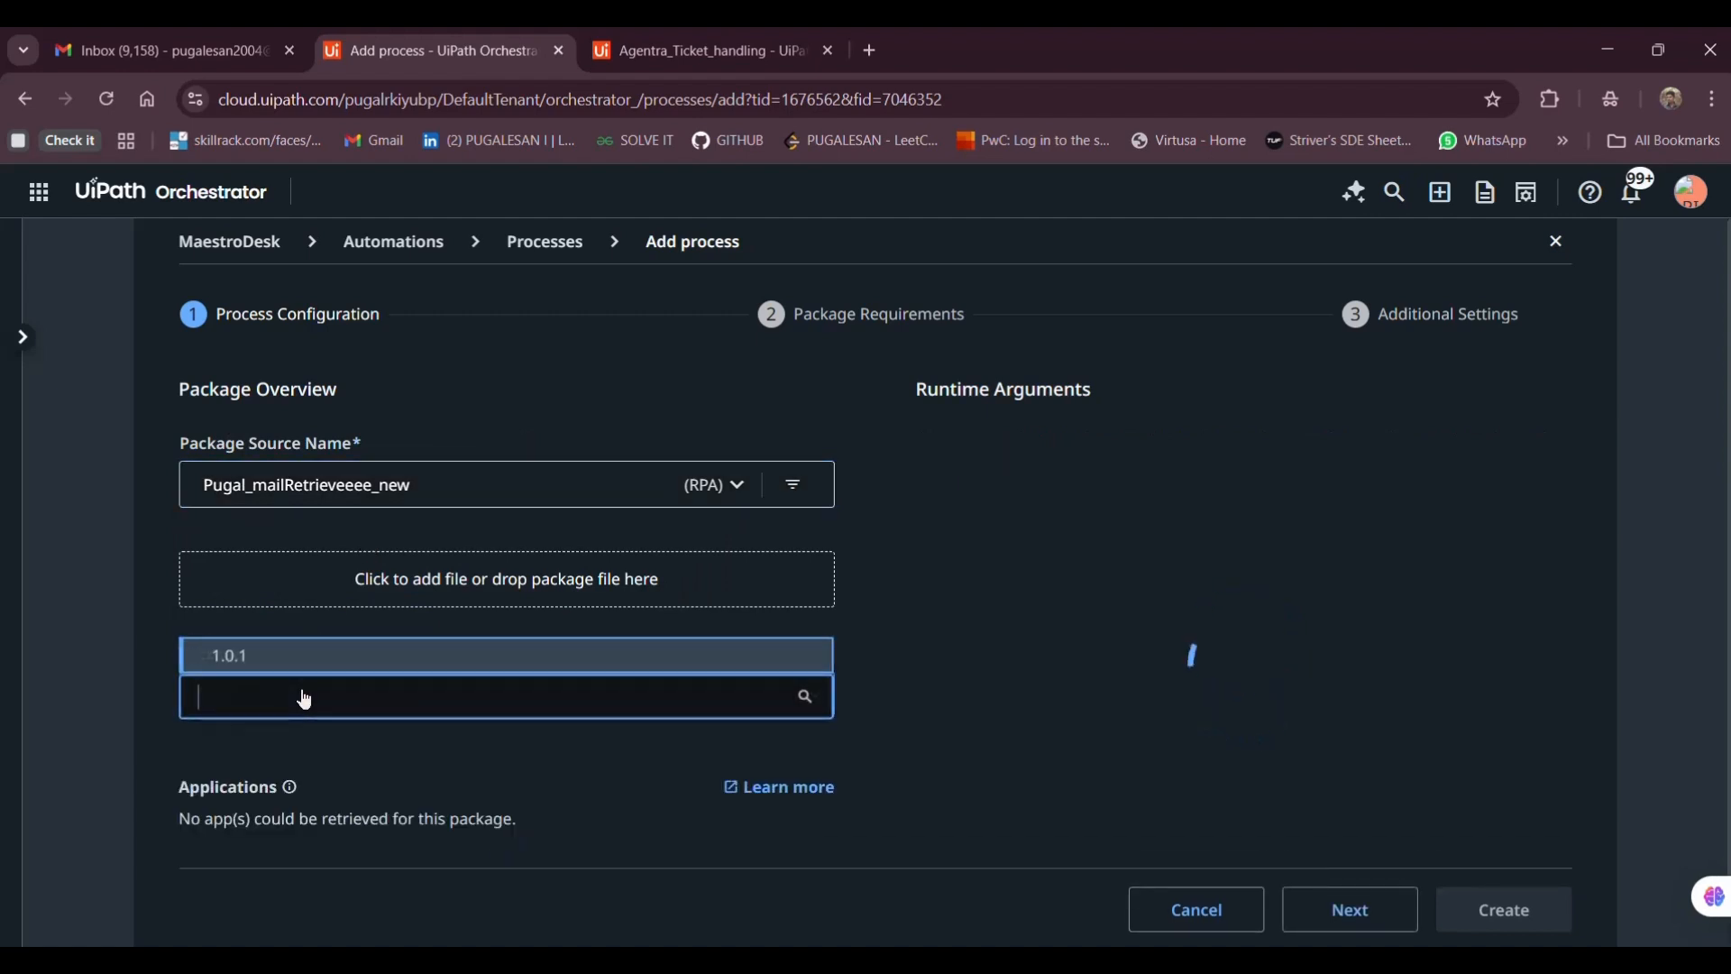
click(408, 665)
Advance through the wizard's remaining steps and try to create the process
scroll(1064, 613, down, 1)
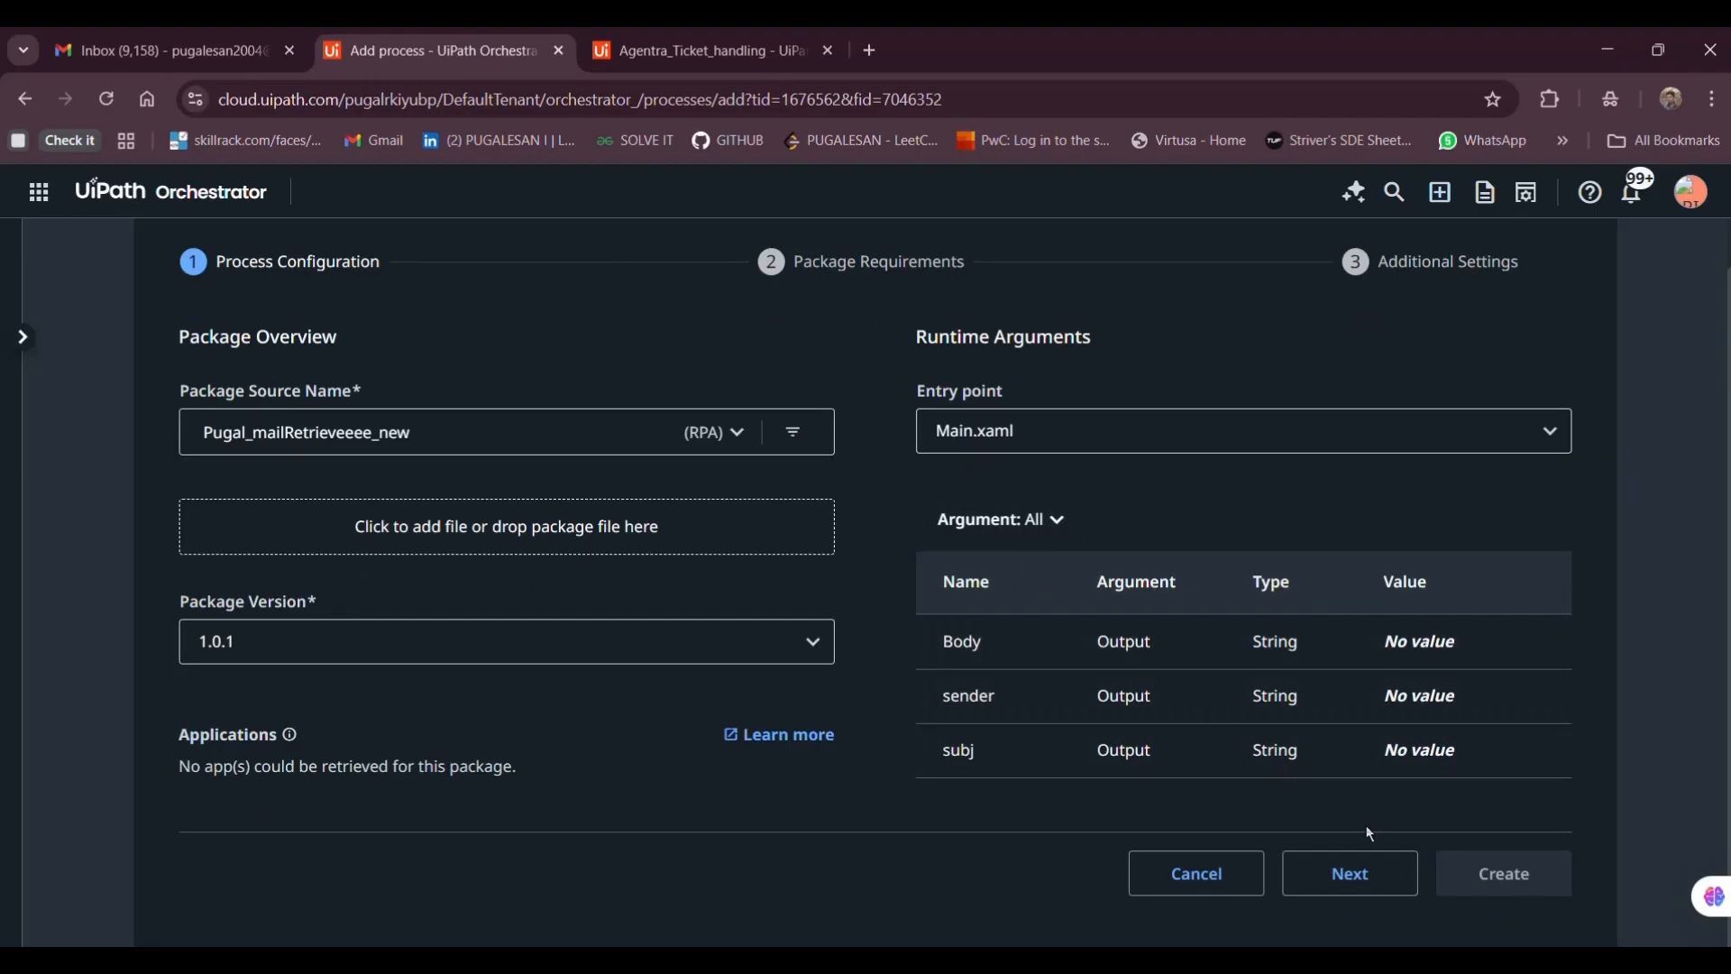
click(1360, 881)
click(1353, 851)
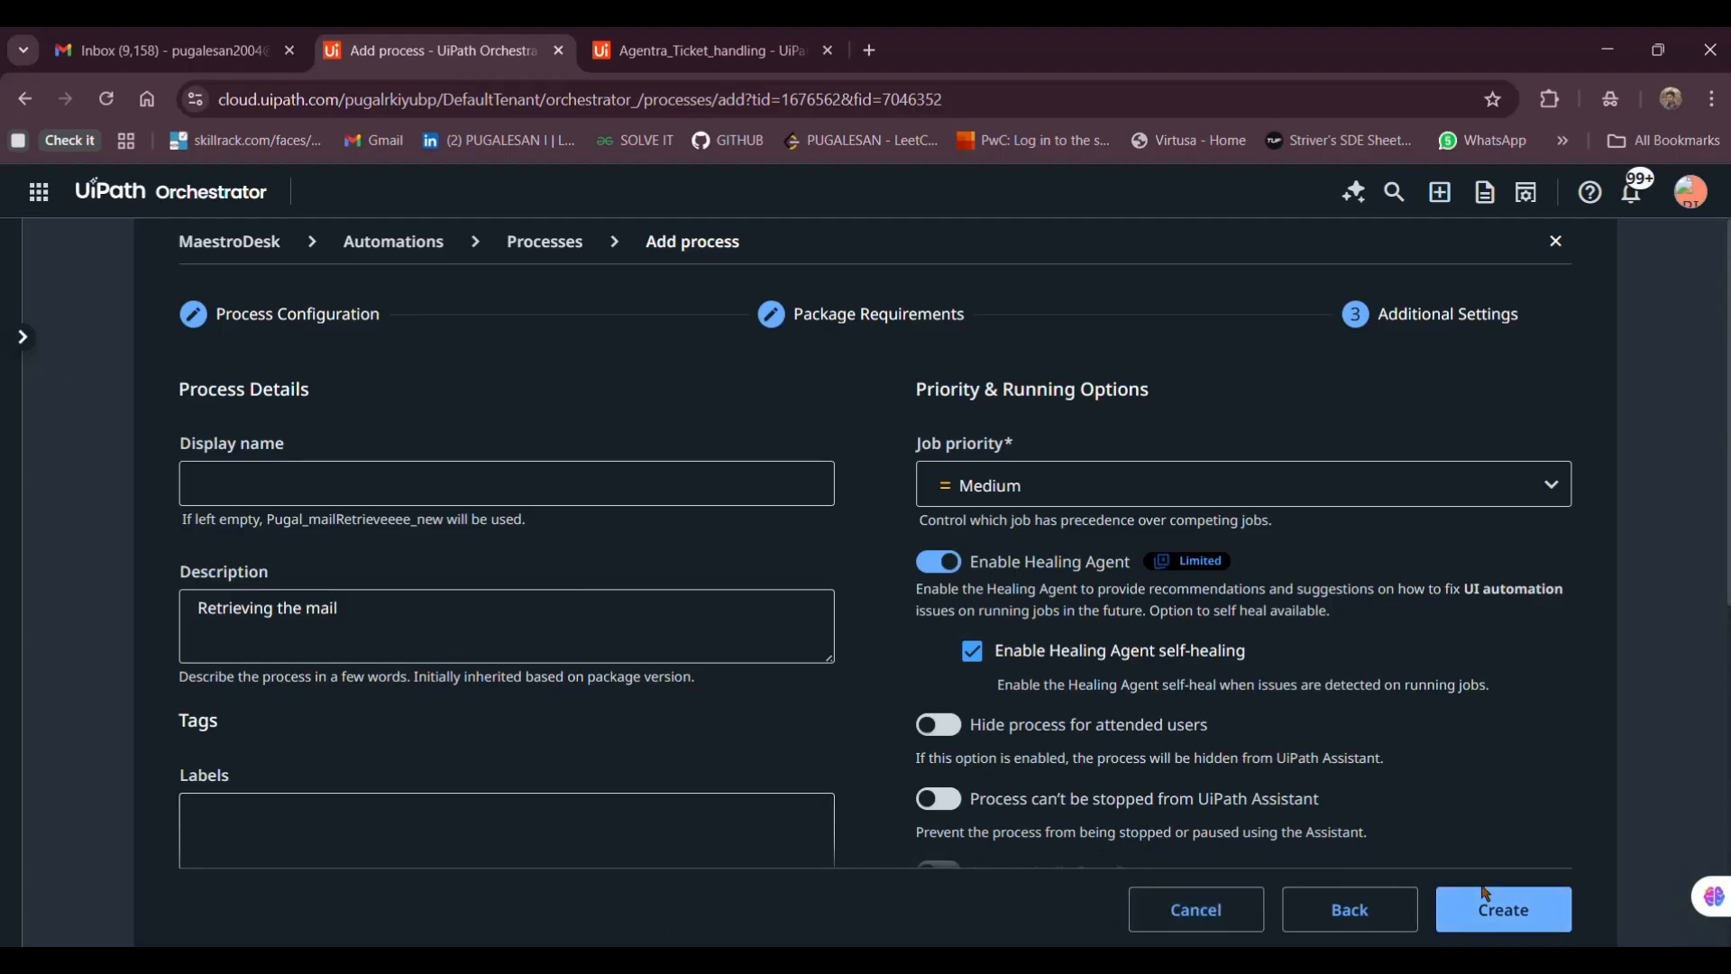
click(1447, 909)
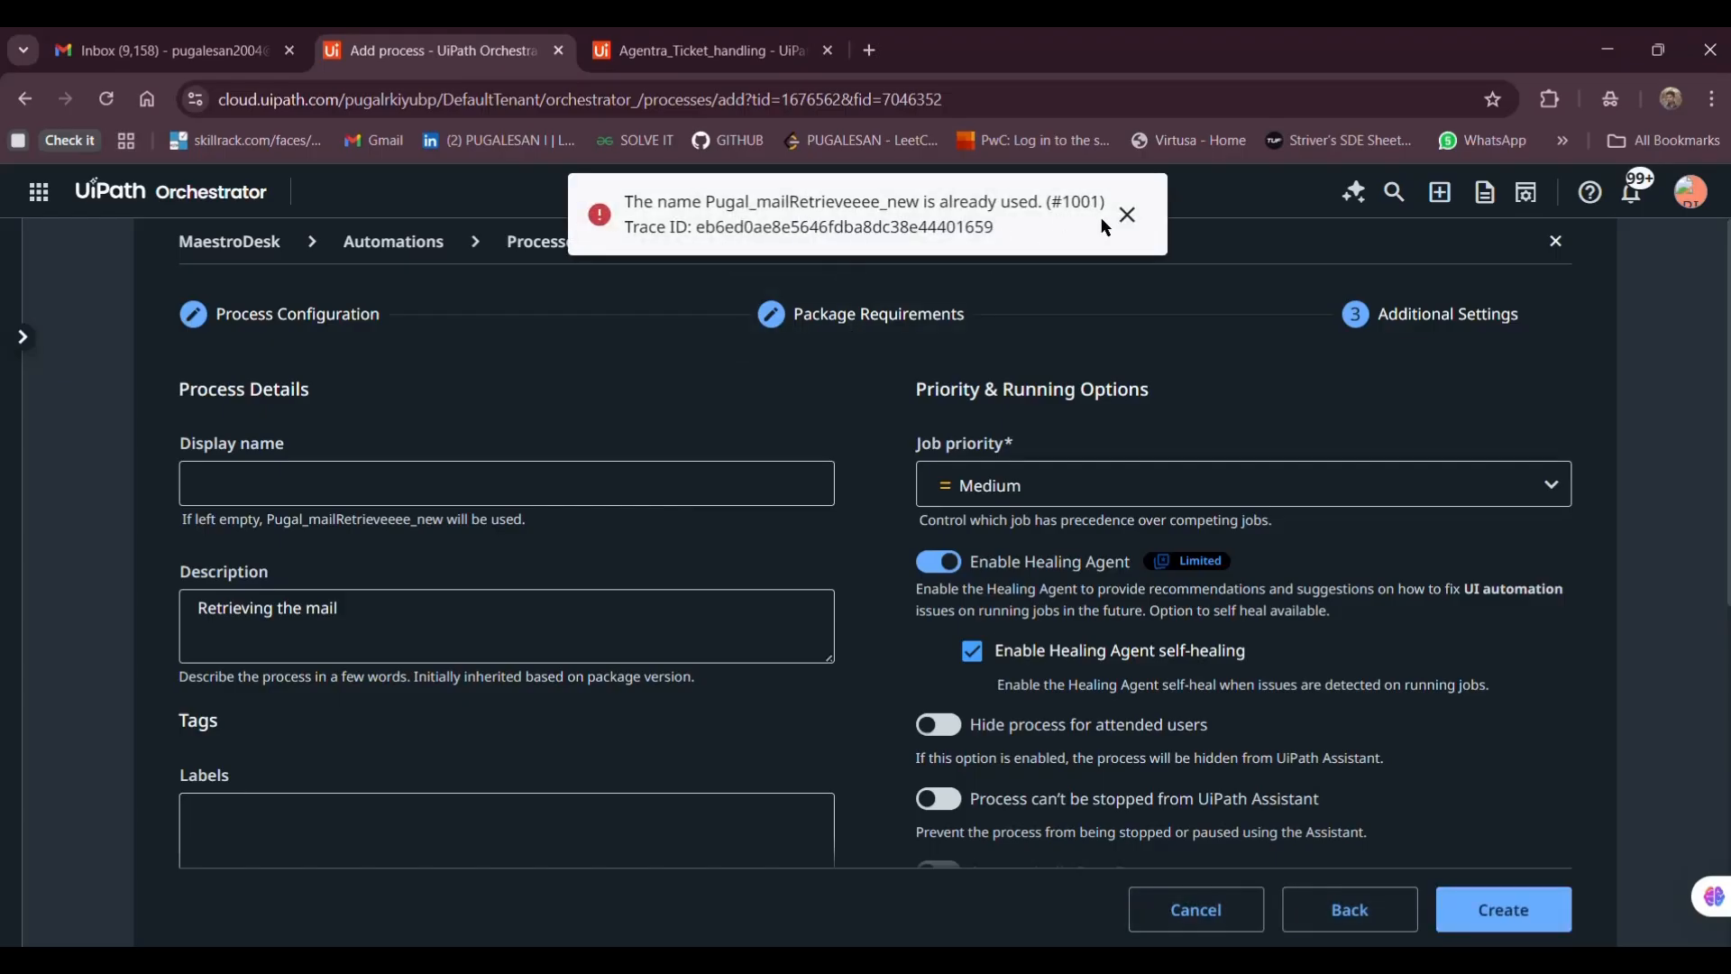
Dismiss the name-already-exists error, cancel without saving, and return to Agentra_Ticket_handling
click(1126, 216)
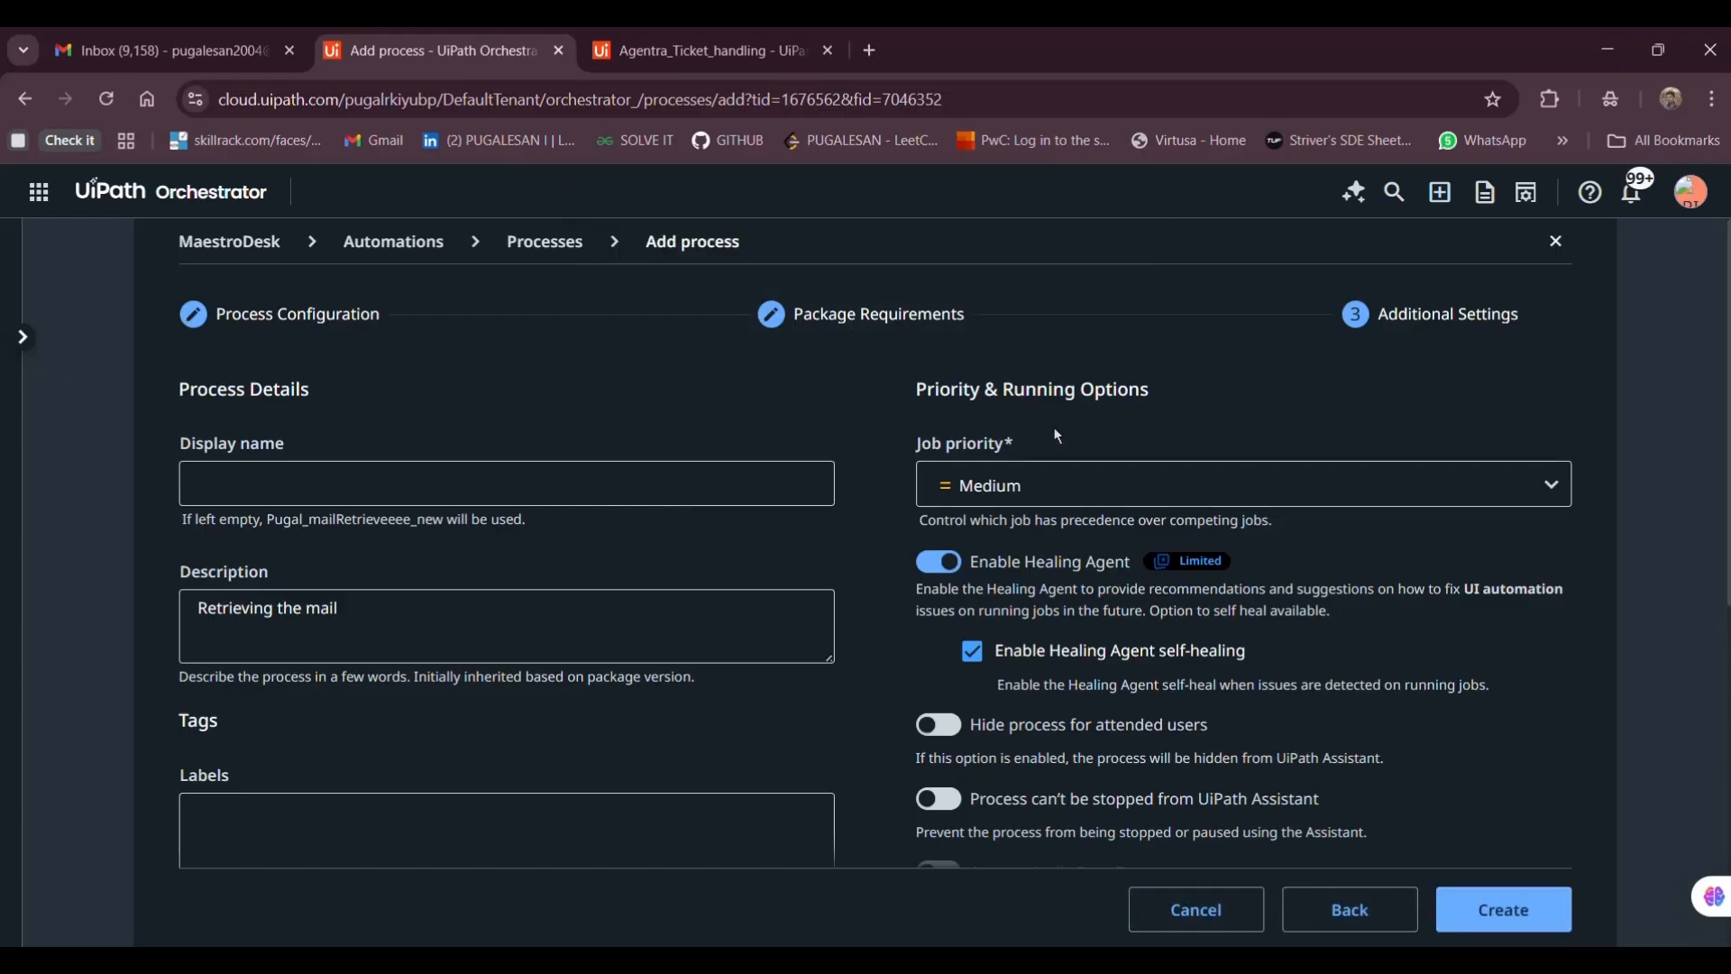
click(1199, 916)
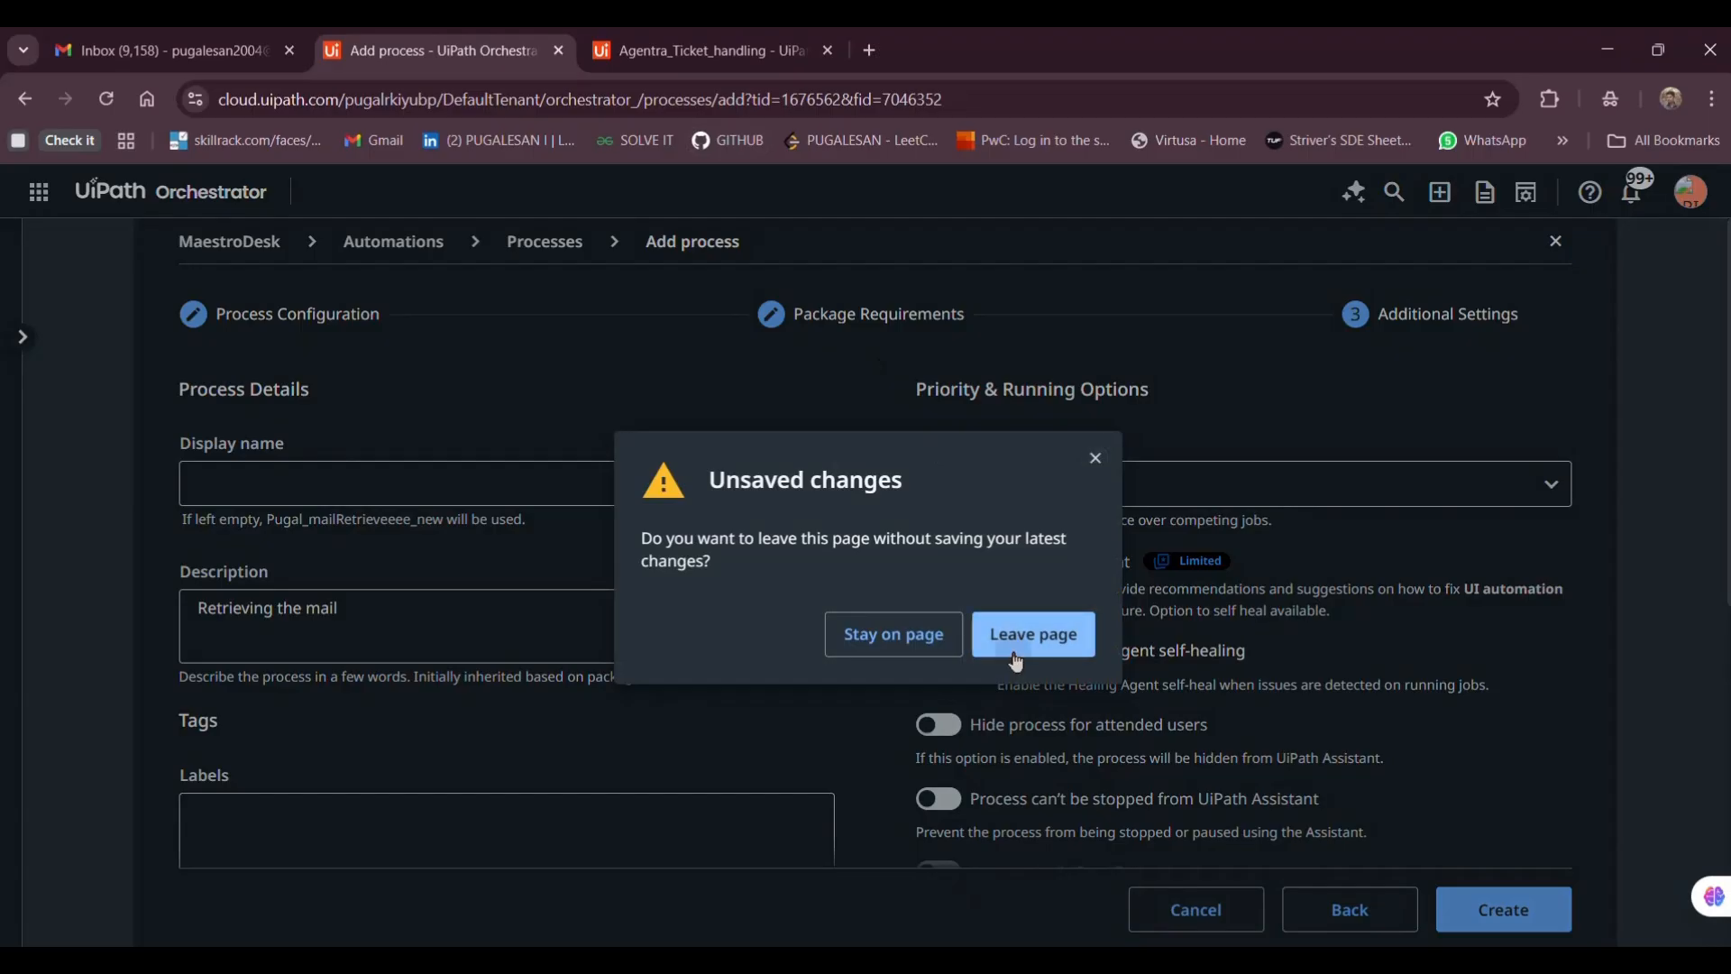
click(1017, 663)
click(751, 40)
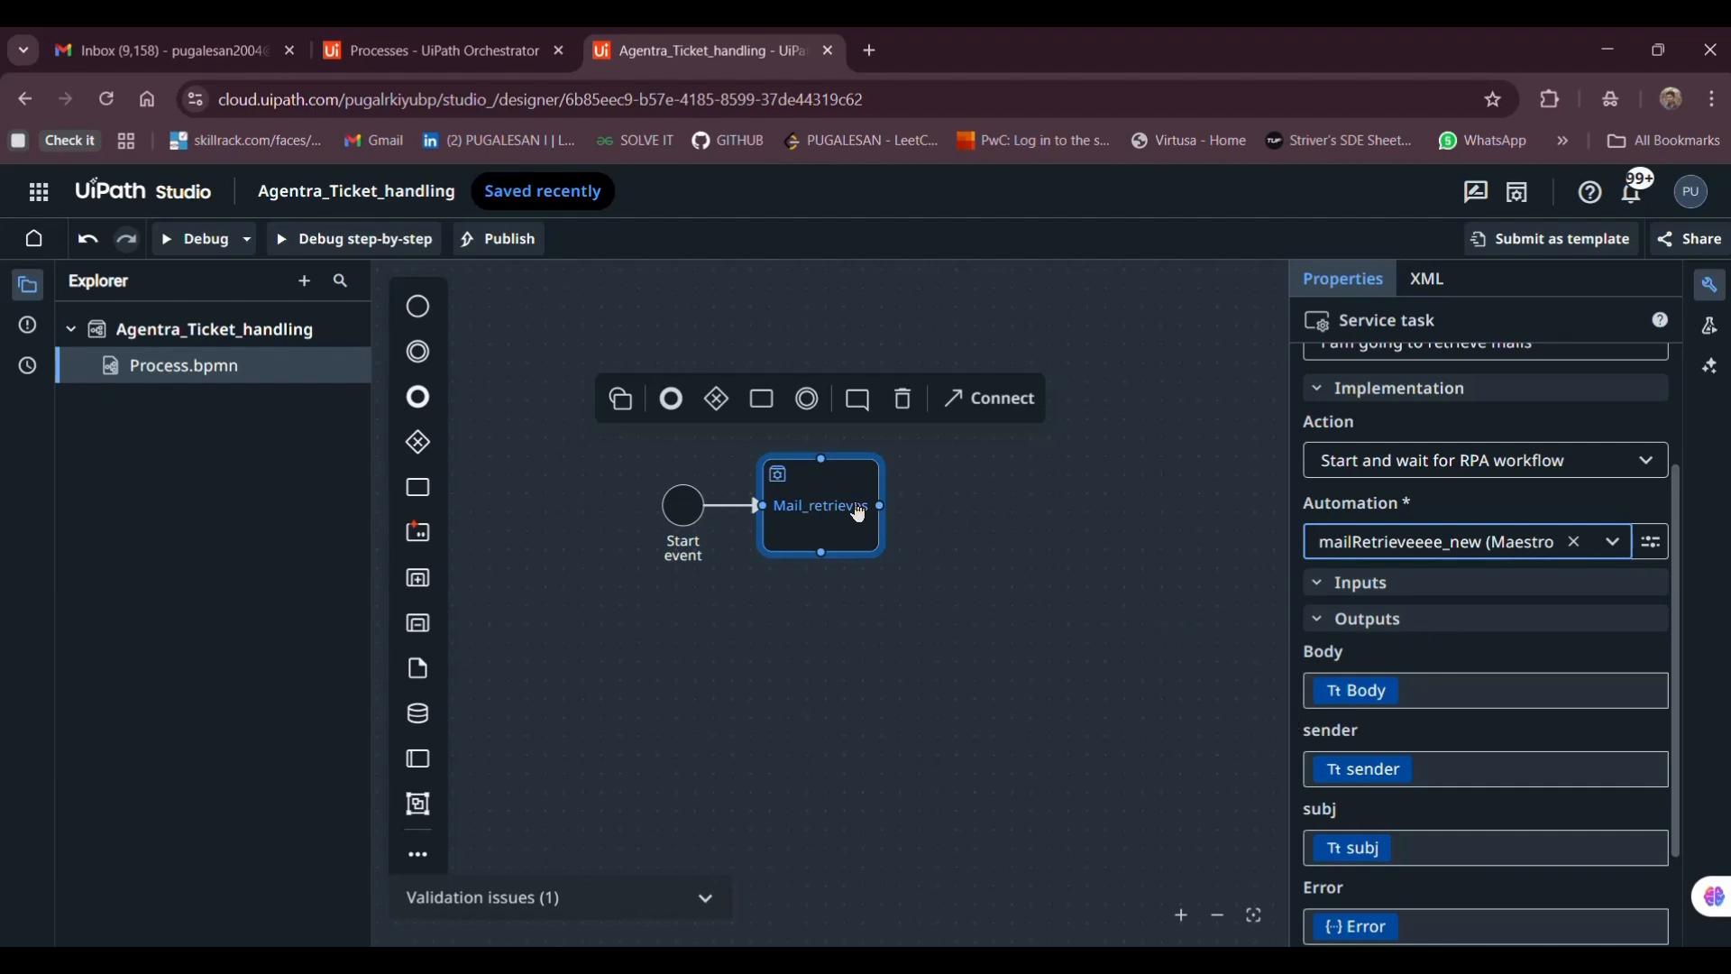
Append an empty task after Mail_retrieves, then switch to the Orchestrator processes page
click(763, 402)
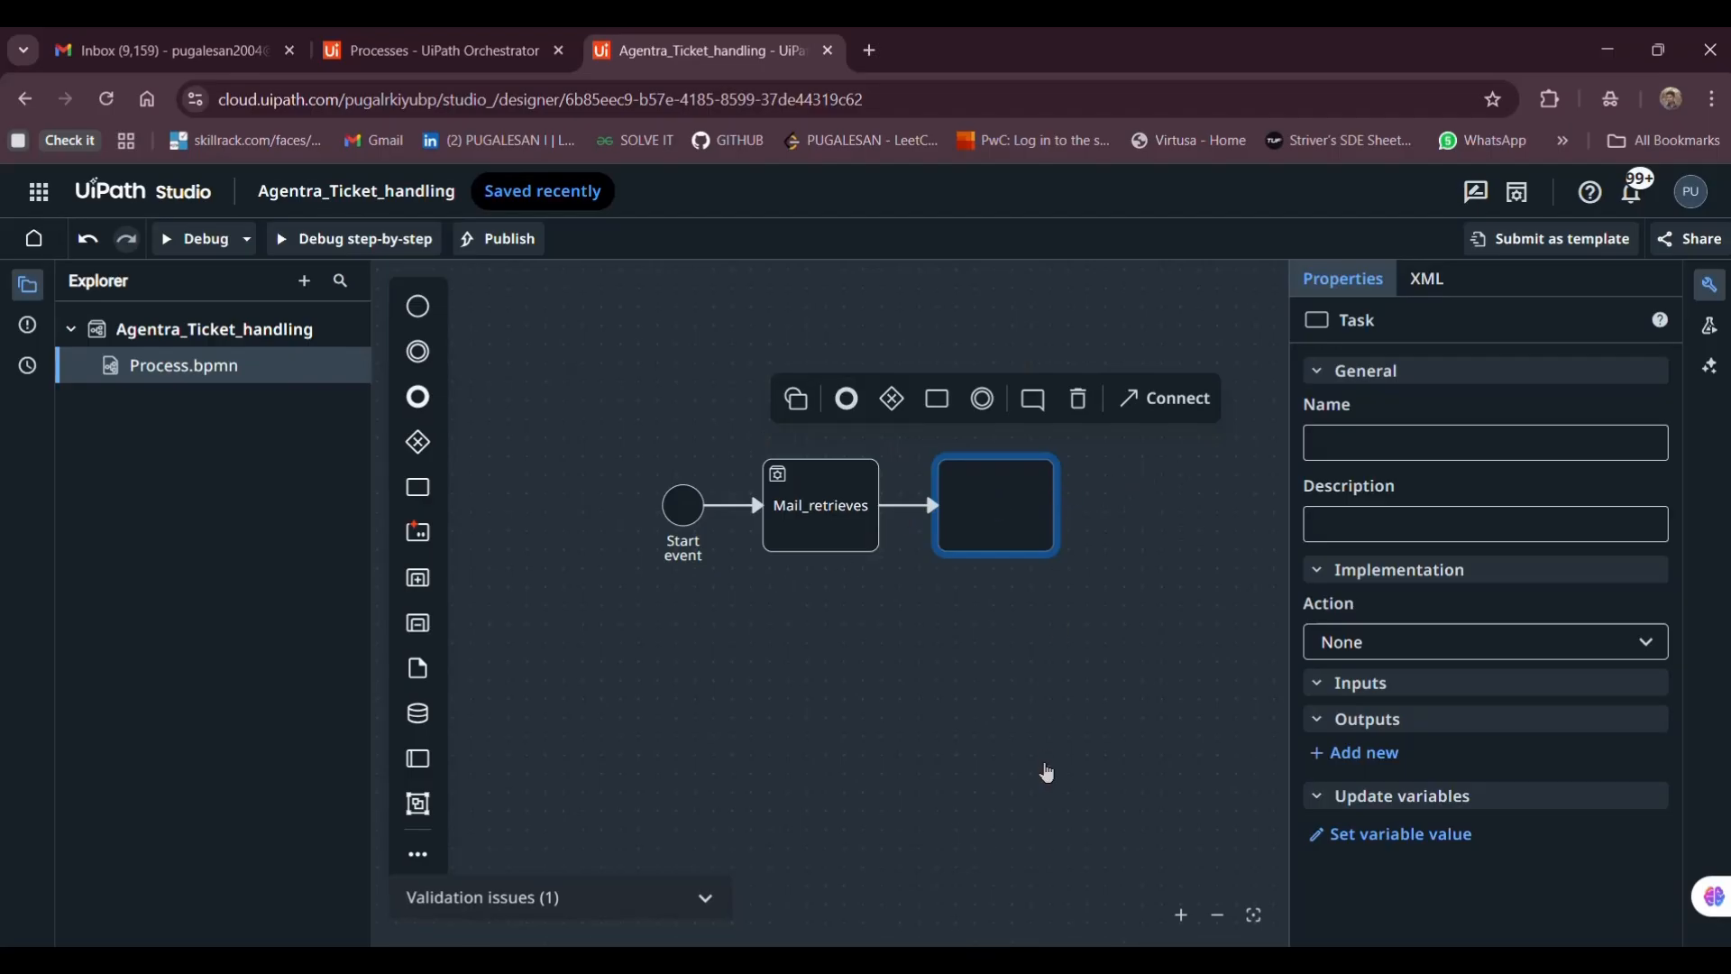
click(545, 36)
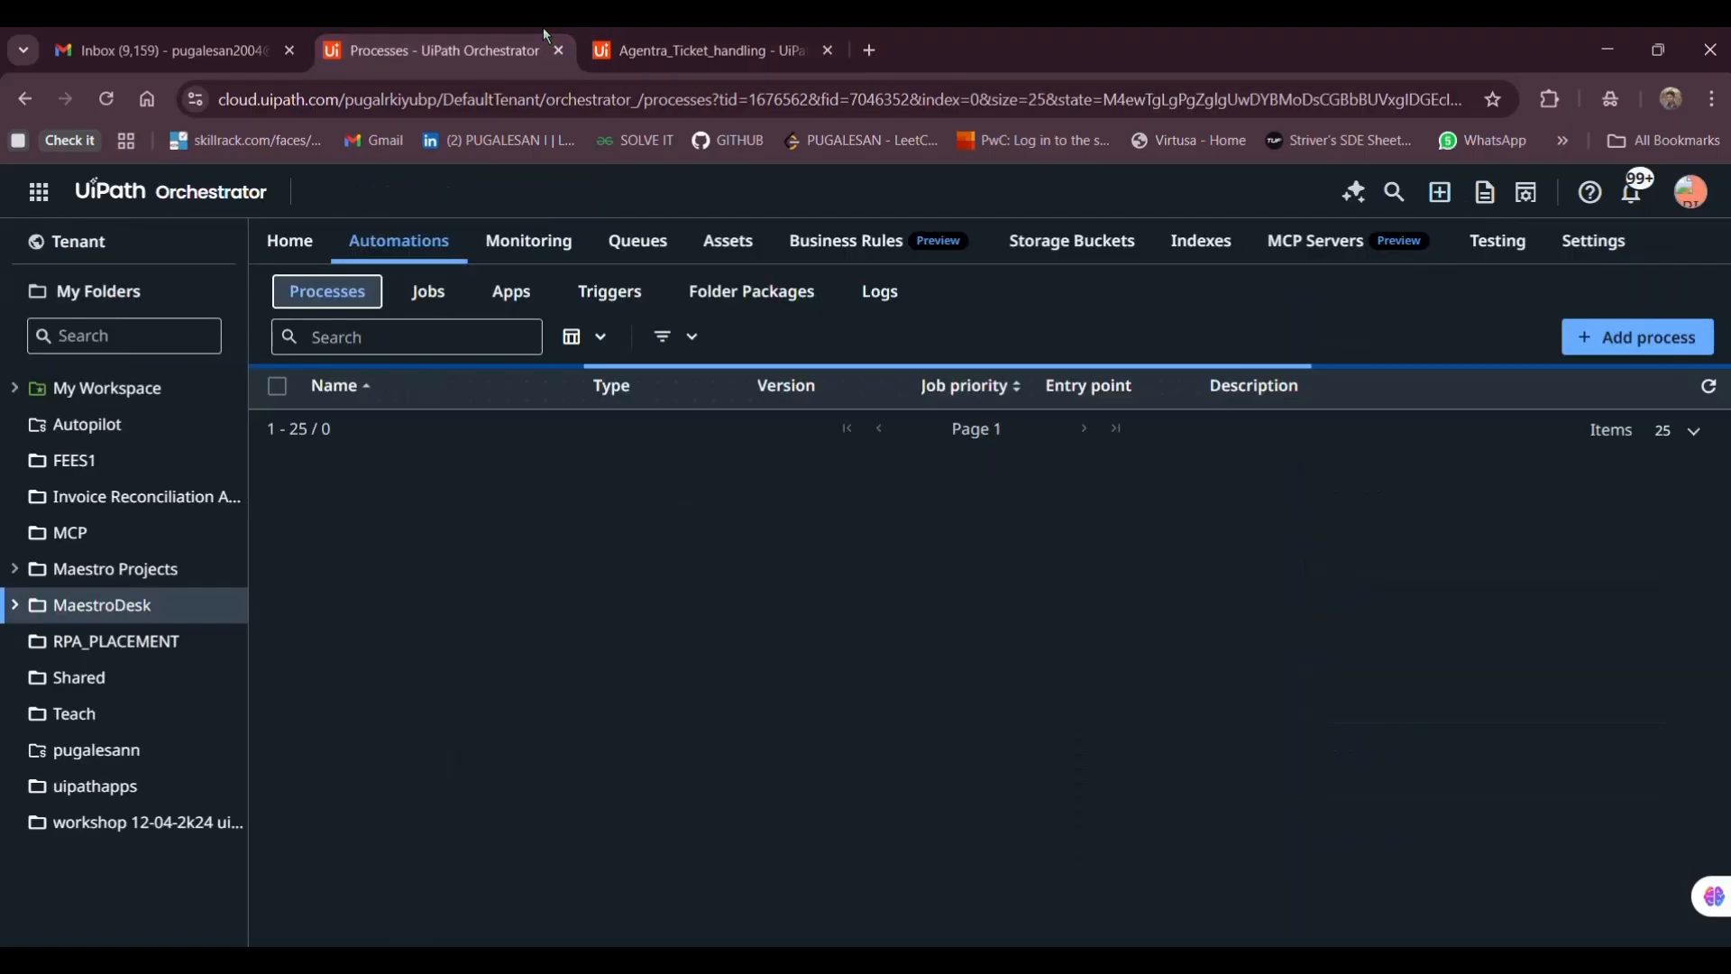
Launch UiPath Agents from More services, start a new agent, and close the grammar-extension popups
click(43, 194)
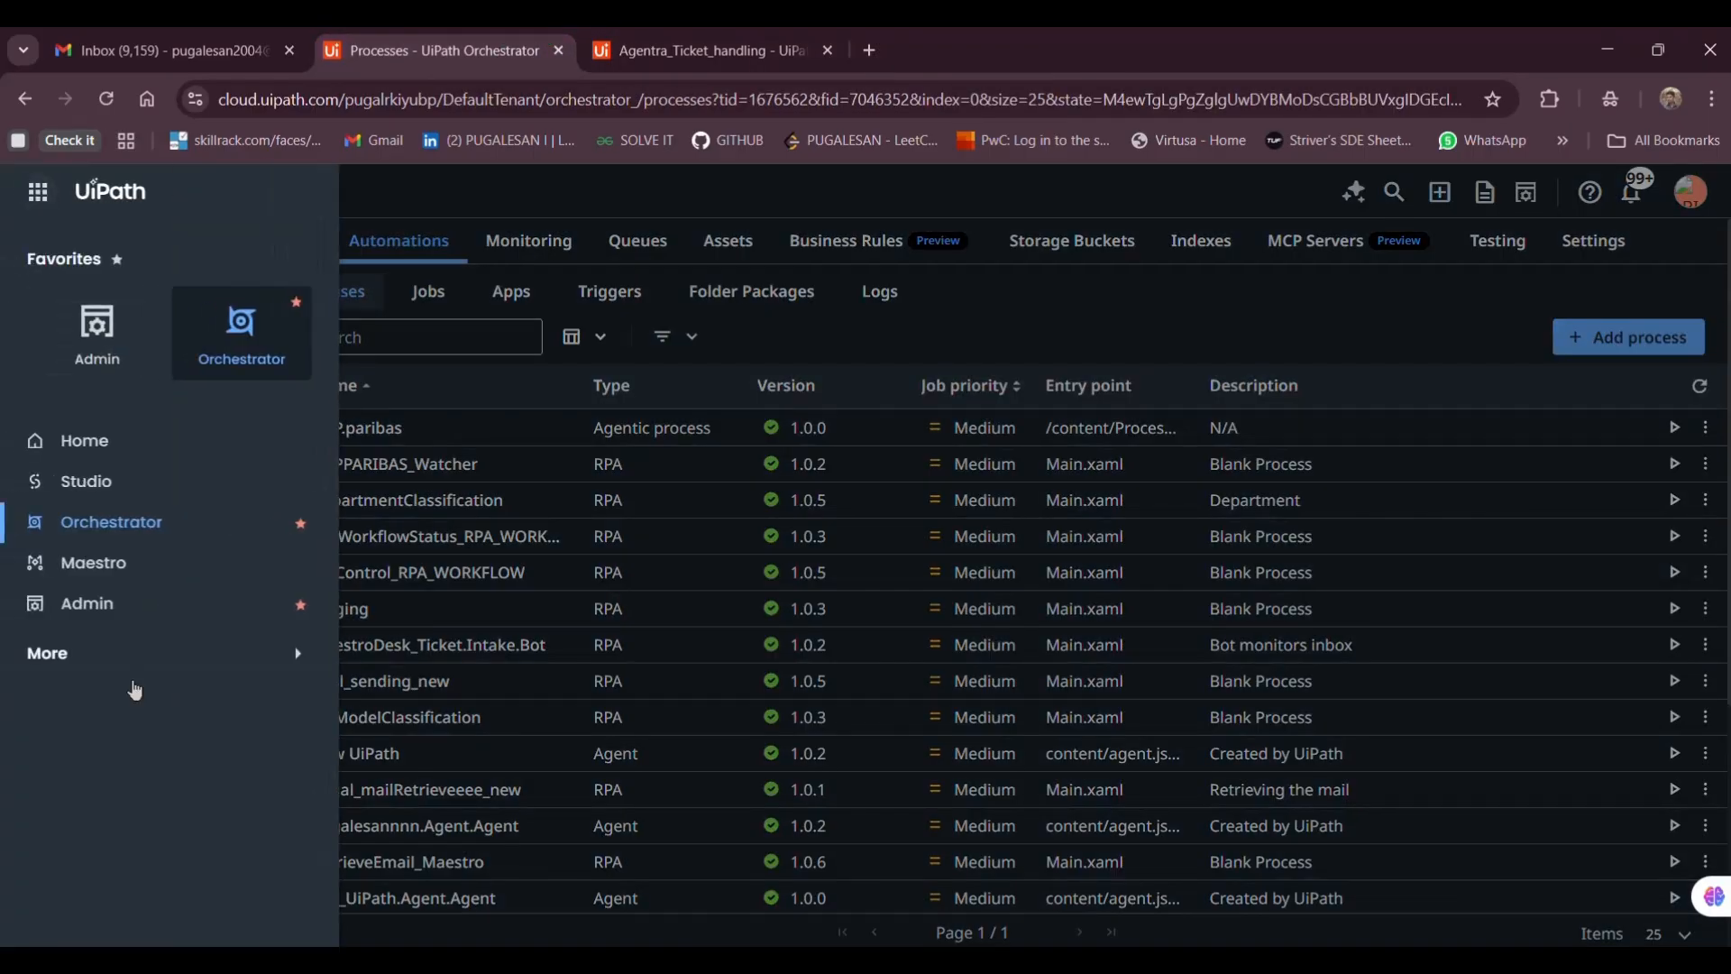
click(104, 657)
click(90, 704)
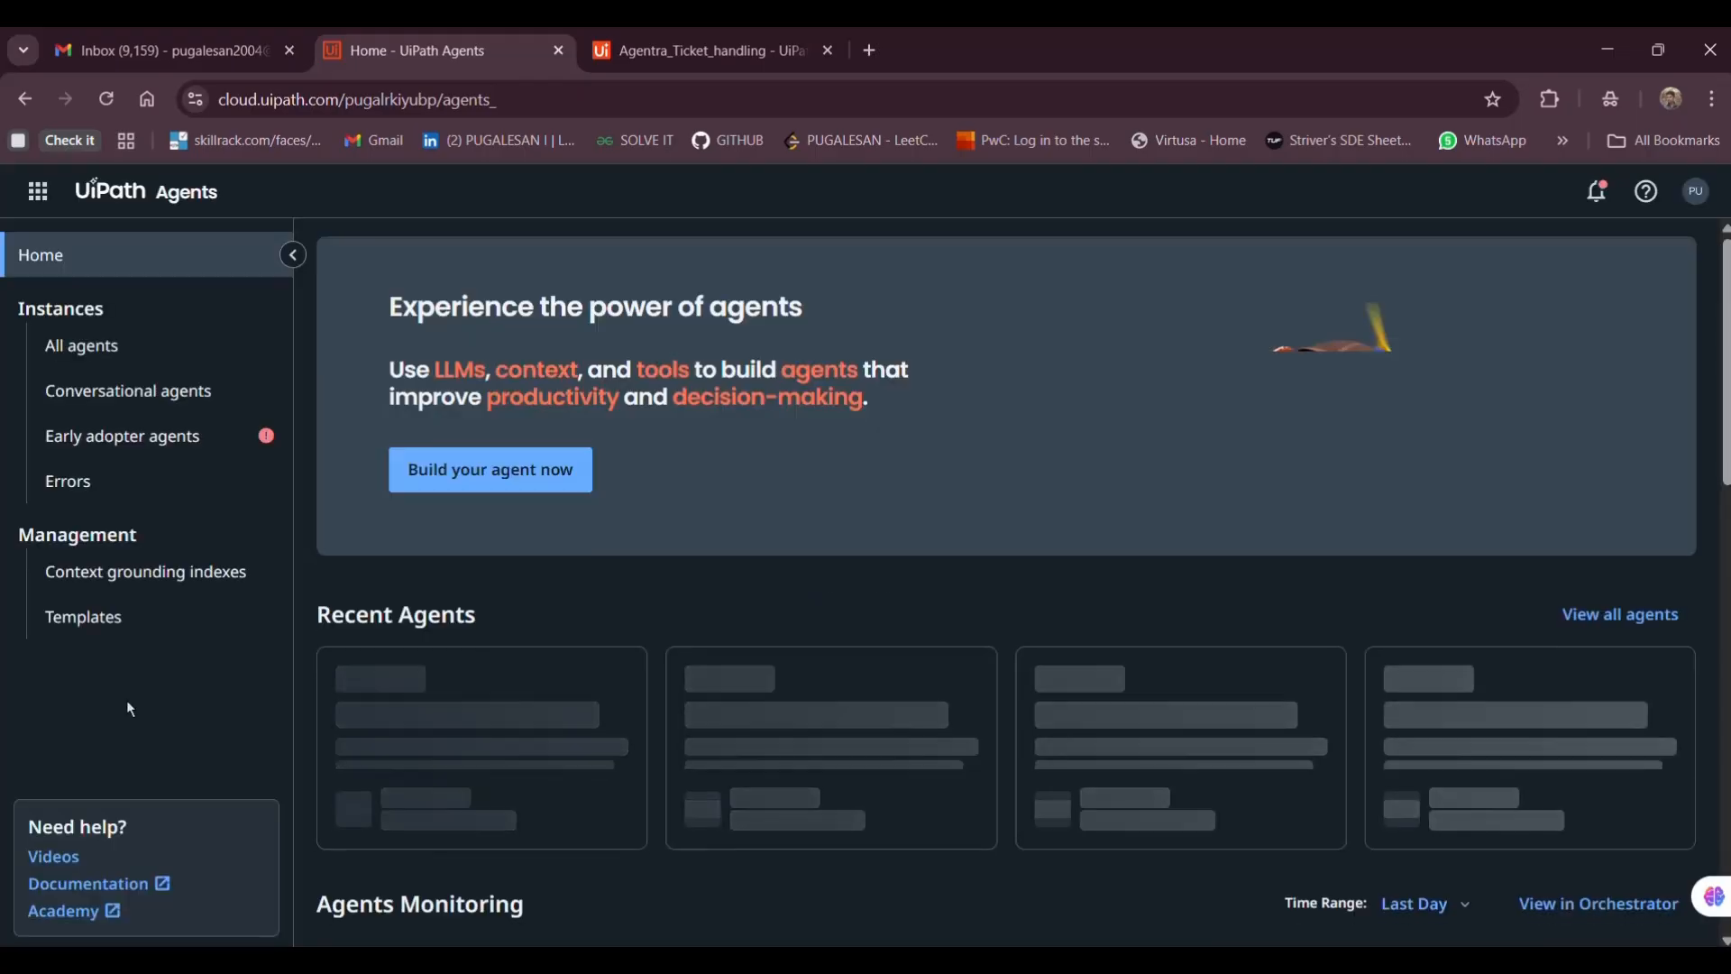
click(462, 478)
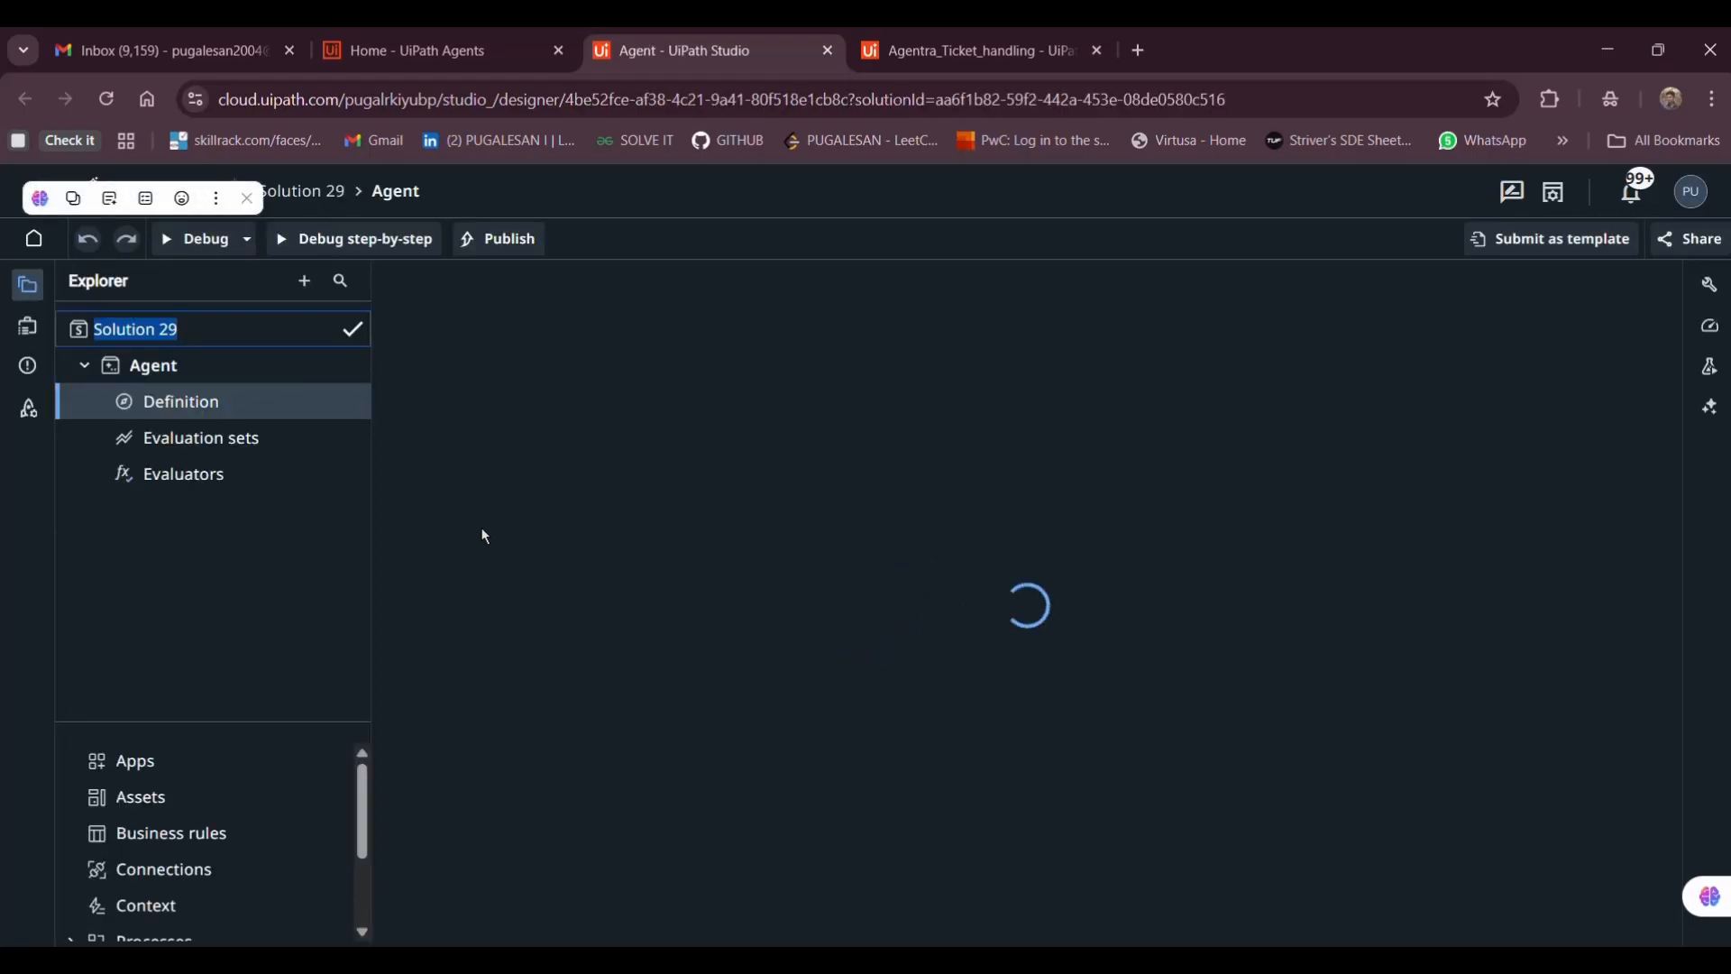
click(248, 209)
click(735, 808)
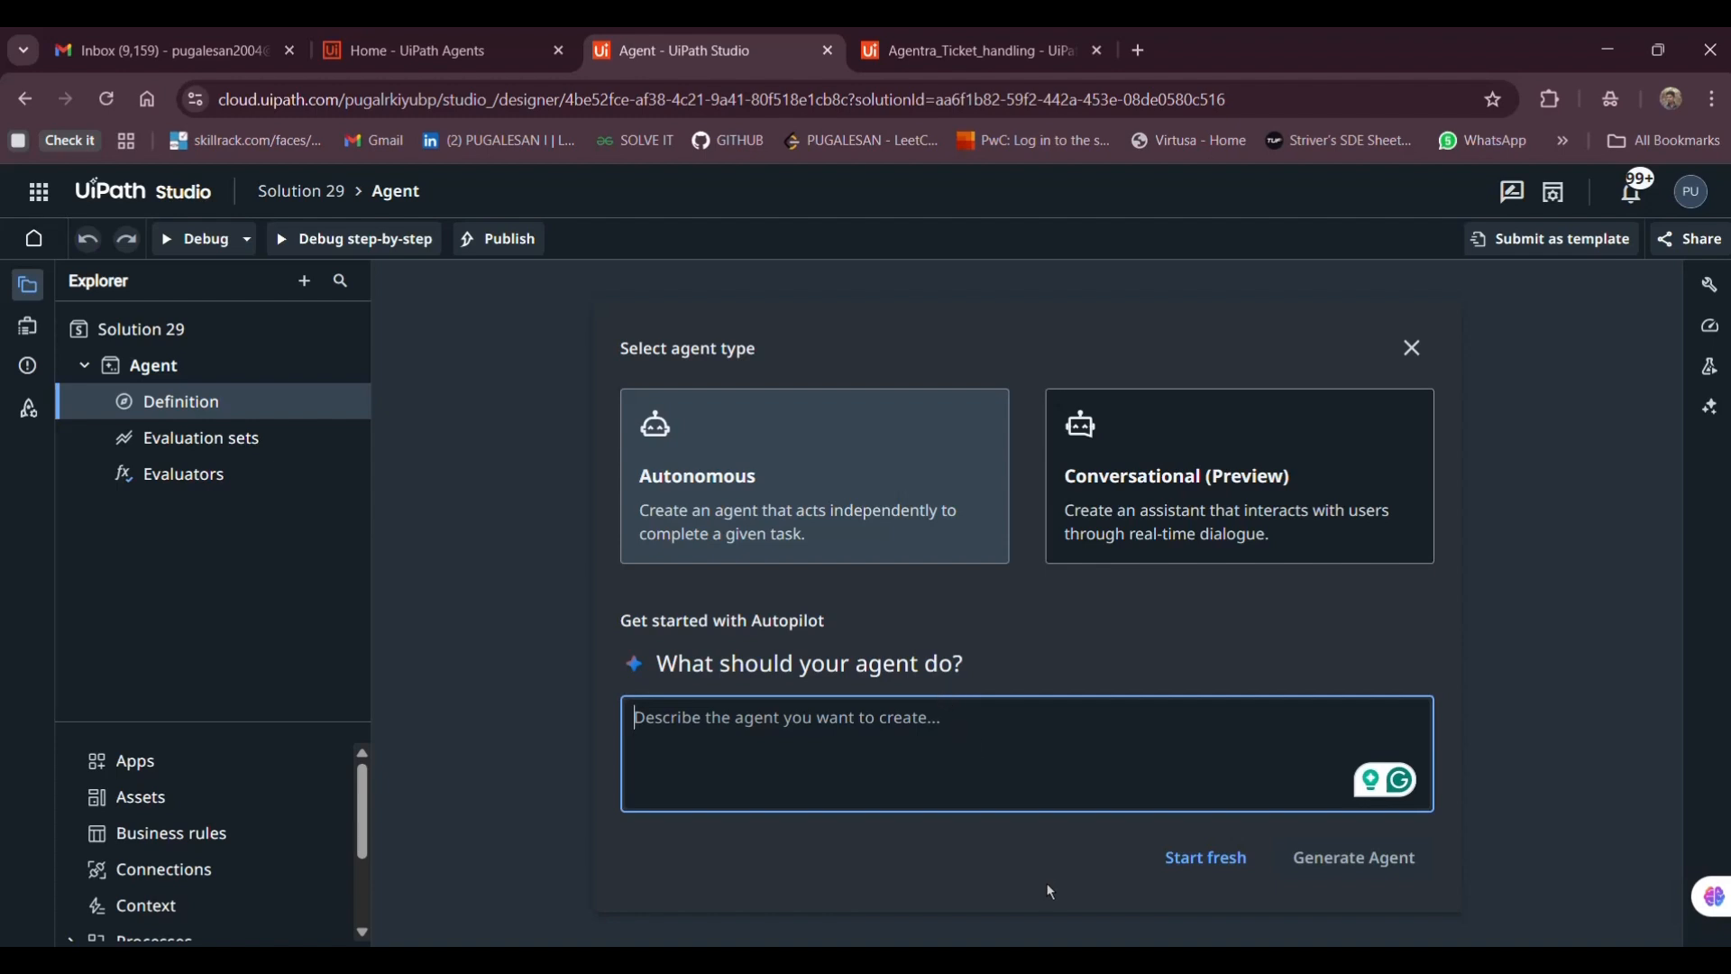
Paste the ticket-classification brief from Notepad as the agent description and generate the agent
key(alt+Tab)
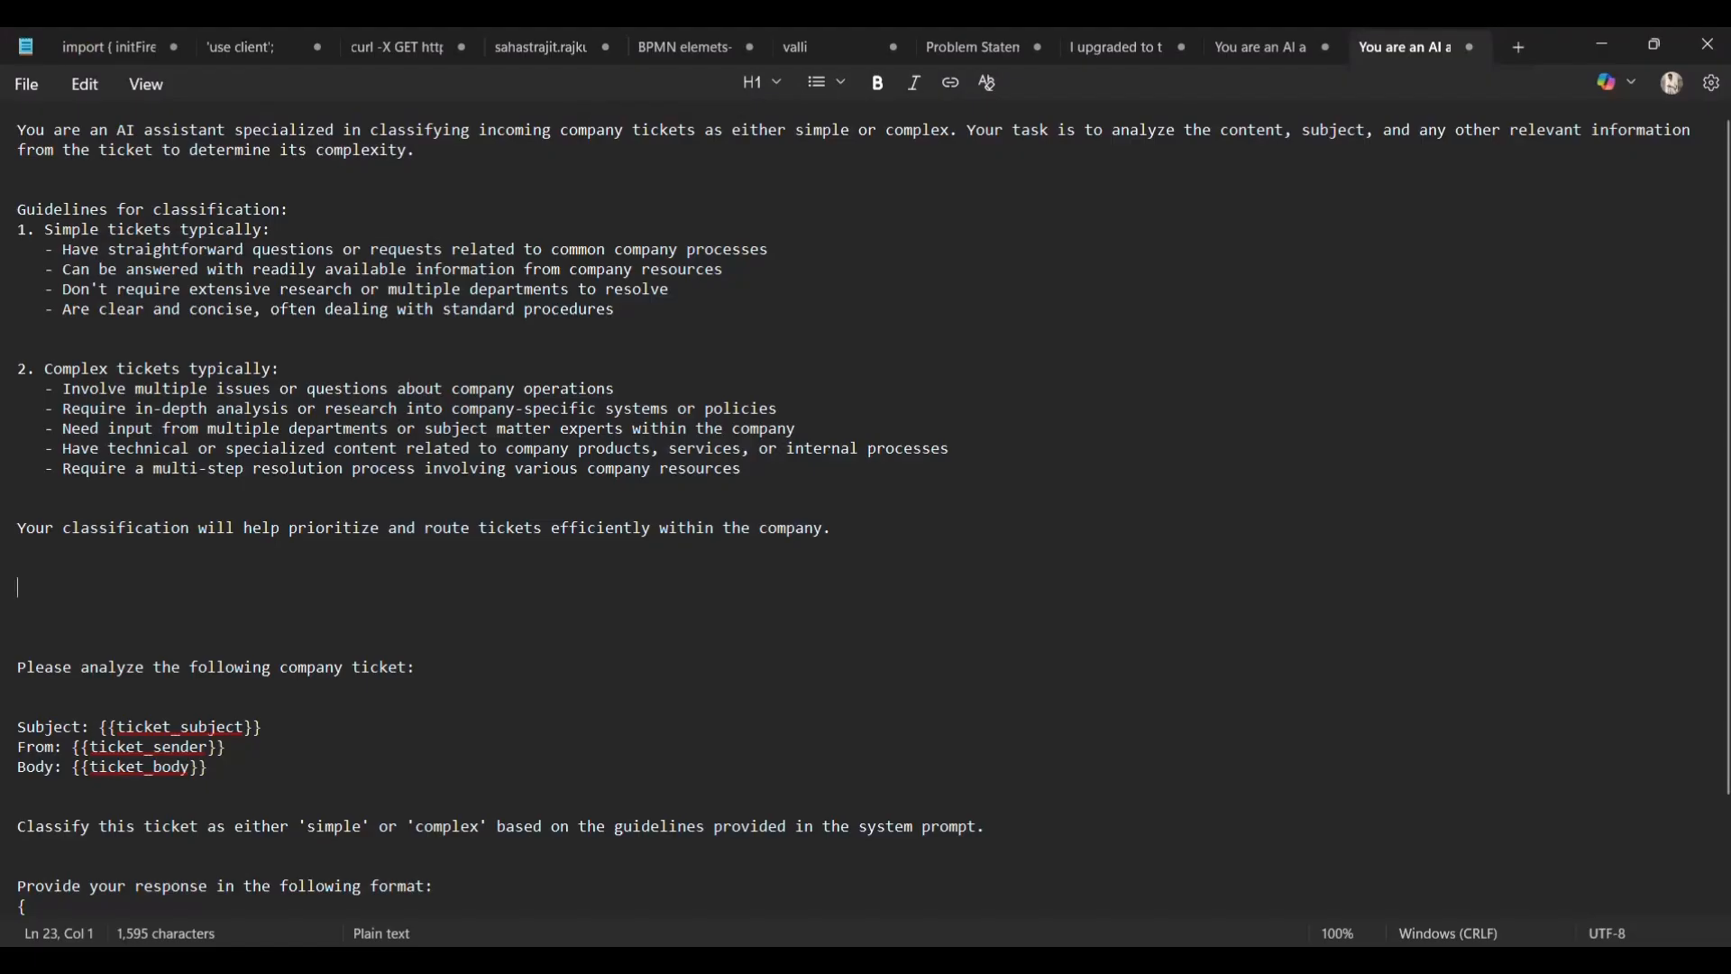
key(ctrl+a)
key(ctrl+c)
key(alt+Tab)
key(ctrl+v)
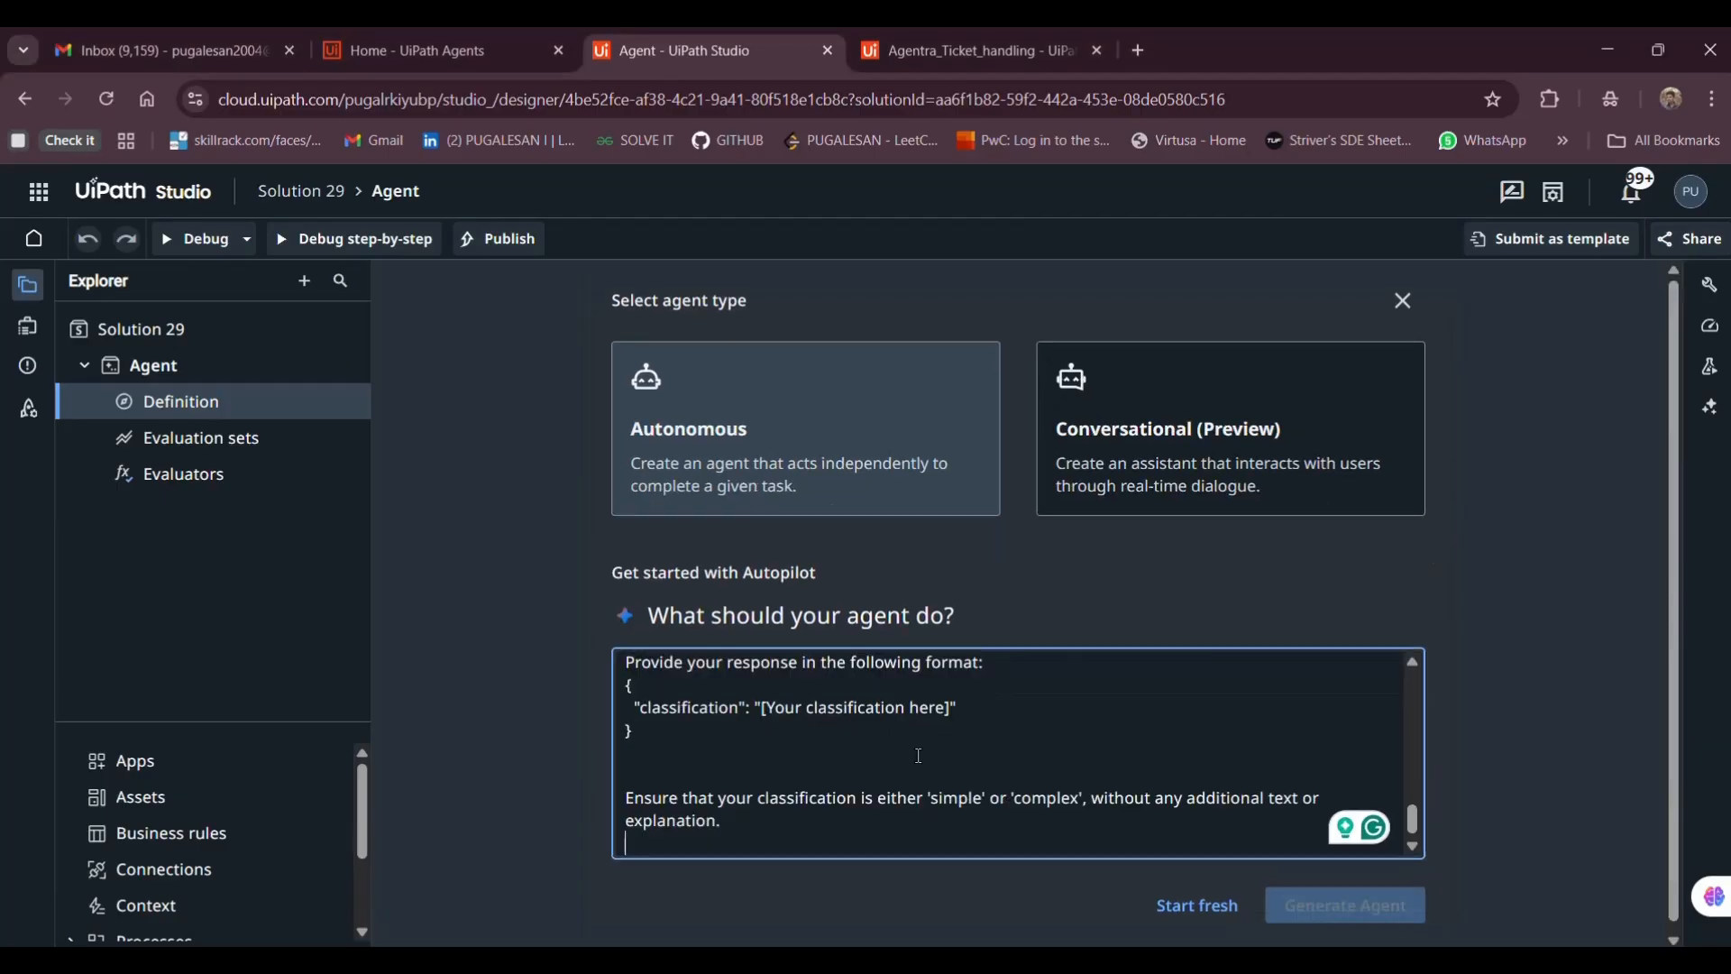
click(1336, 909)
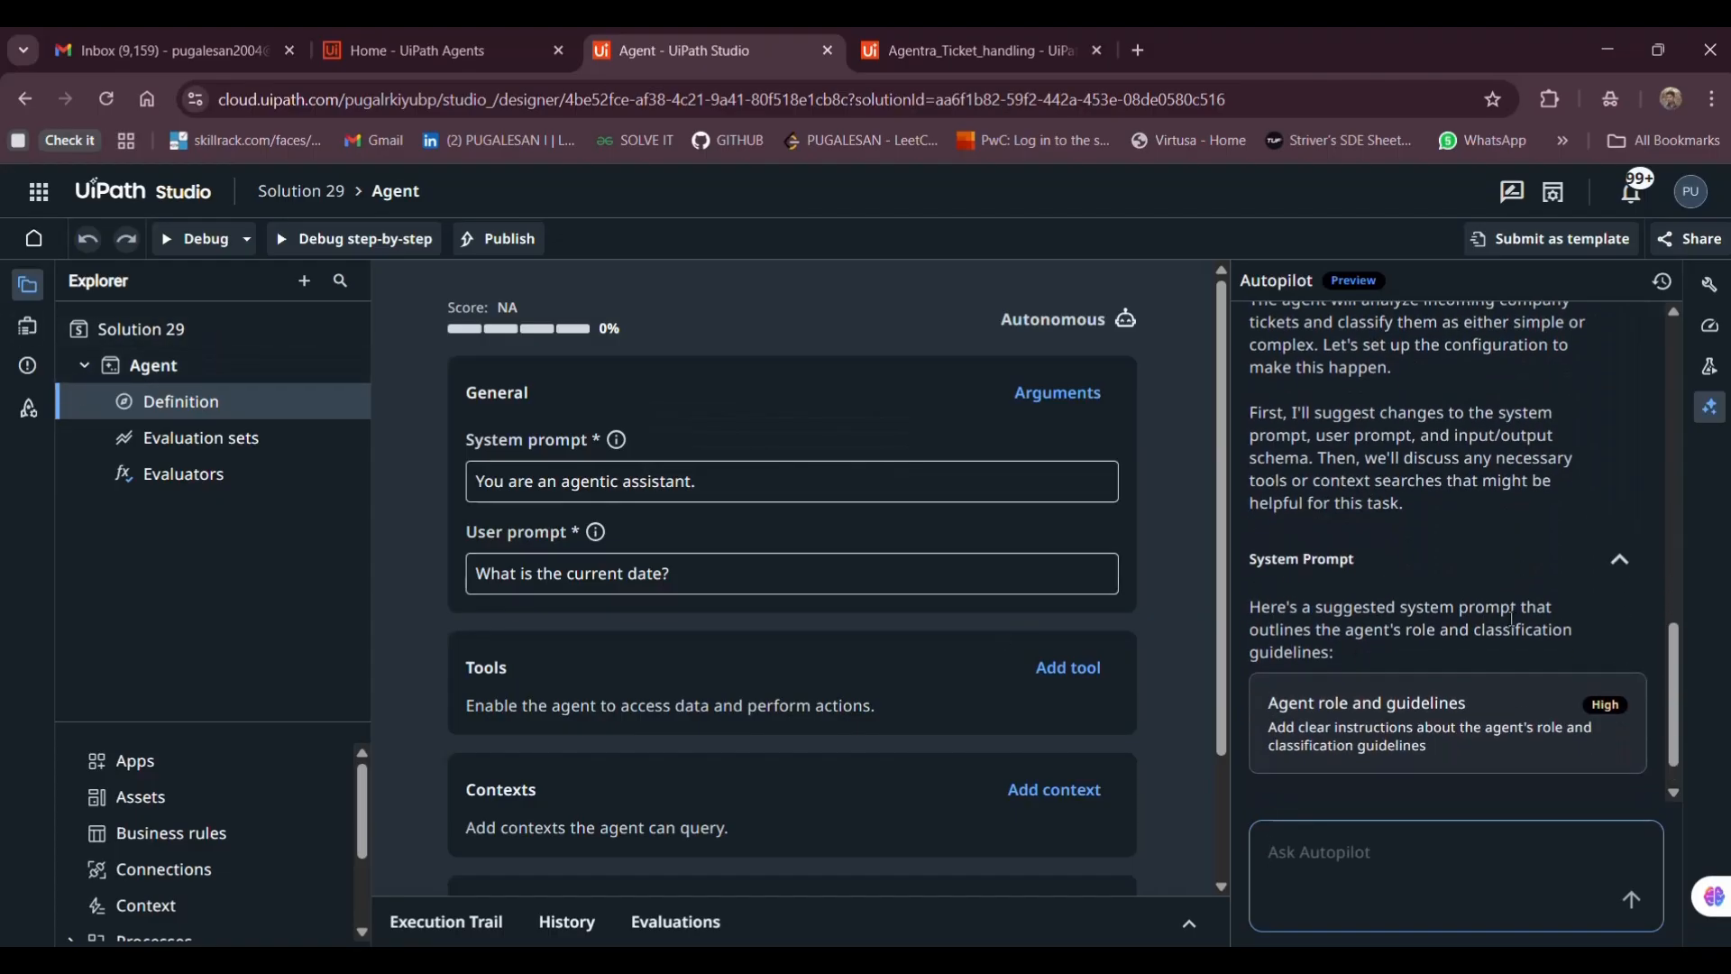
Rename Solution 29 to Agentra_agent_ticket_classification
right_click(223, 341)
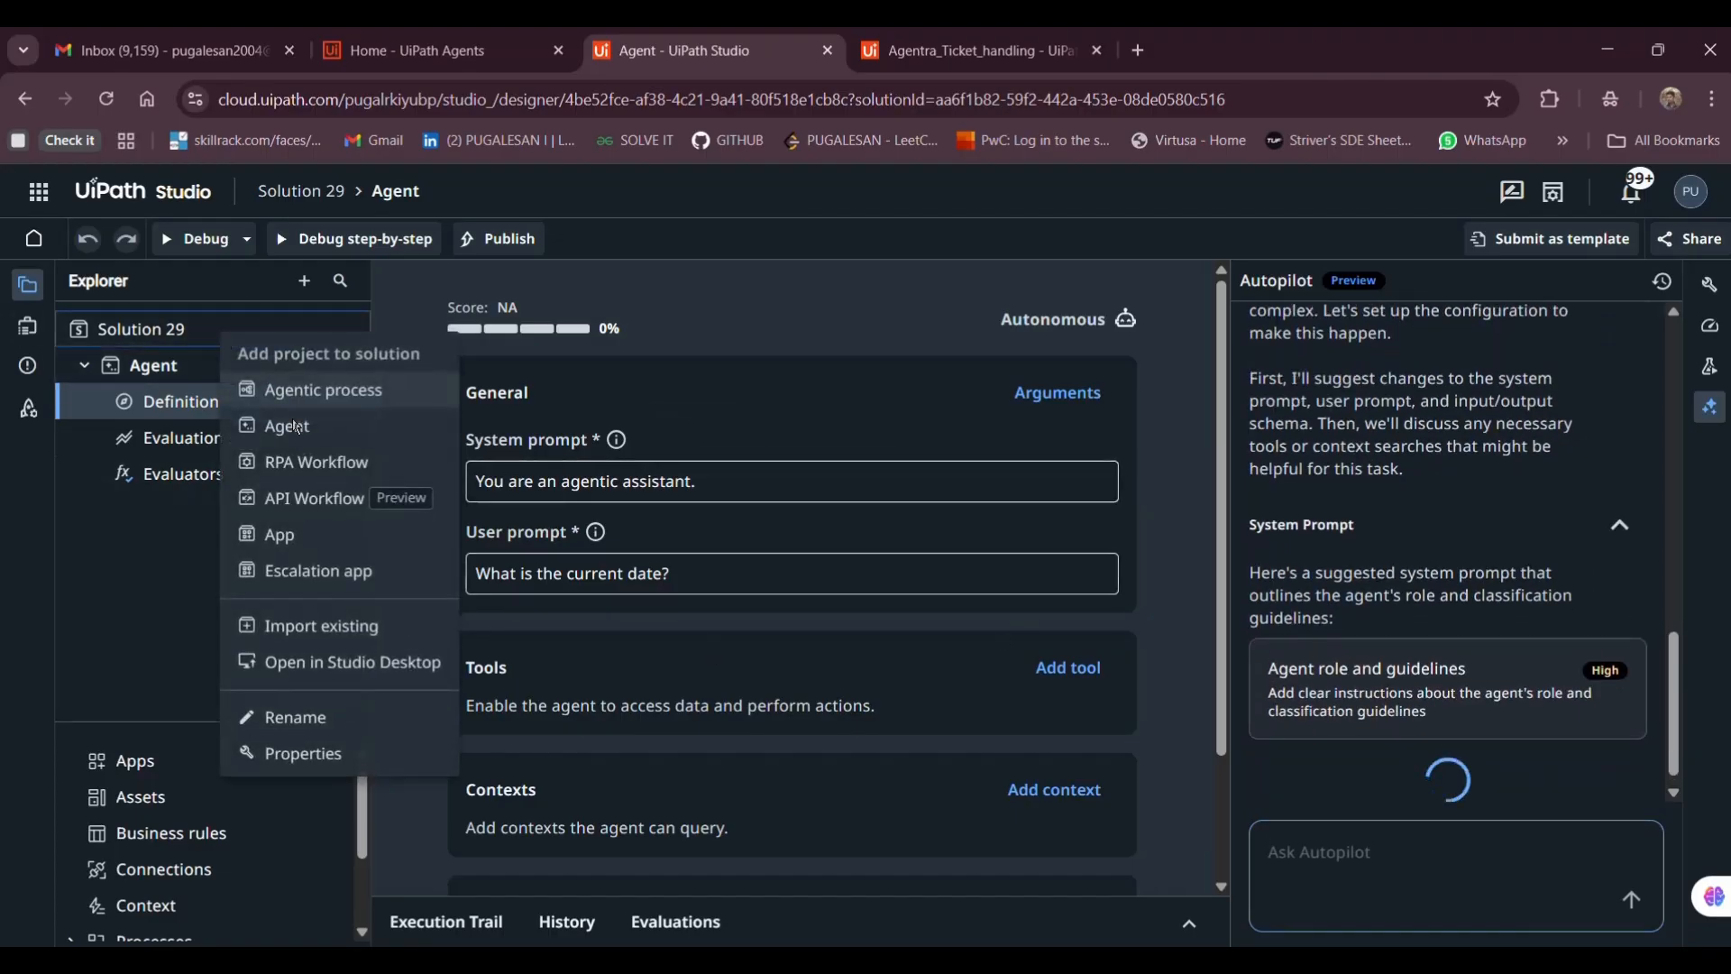
click(291, 717)
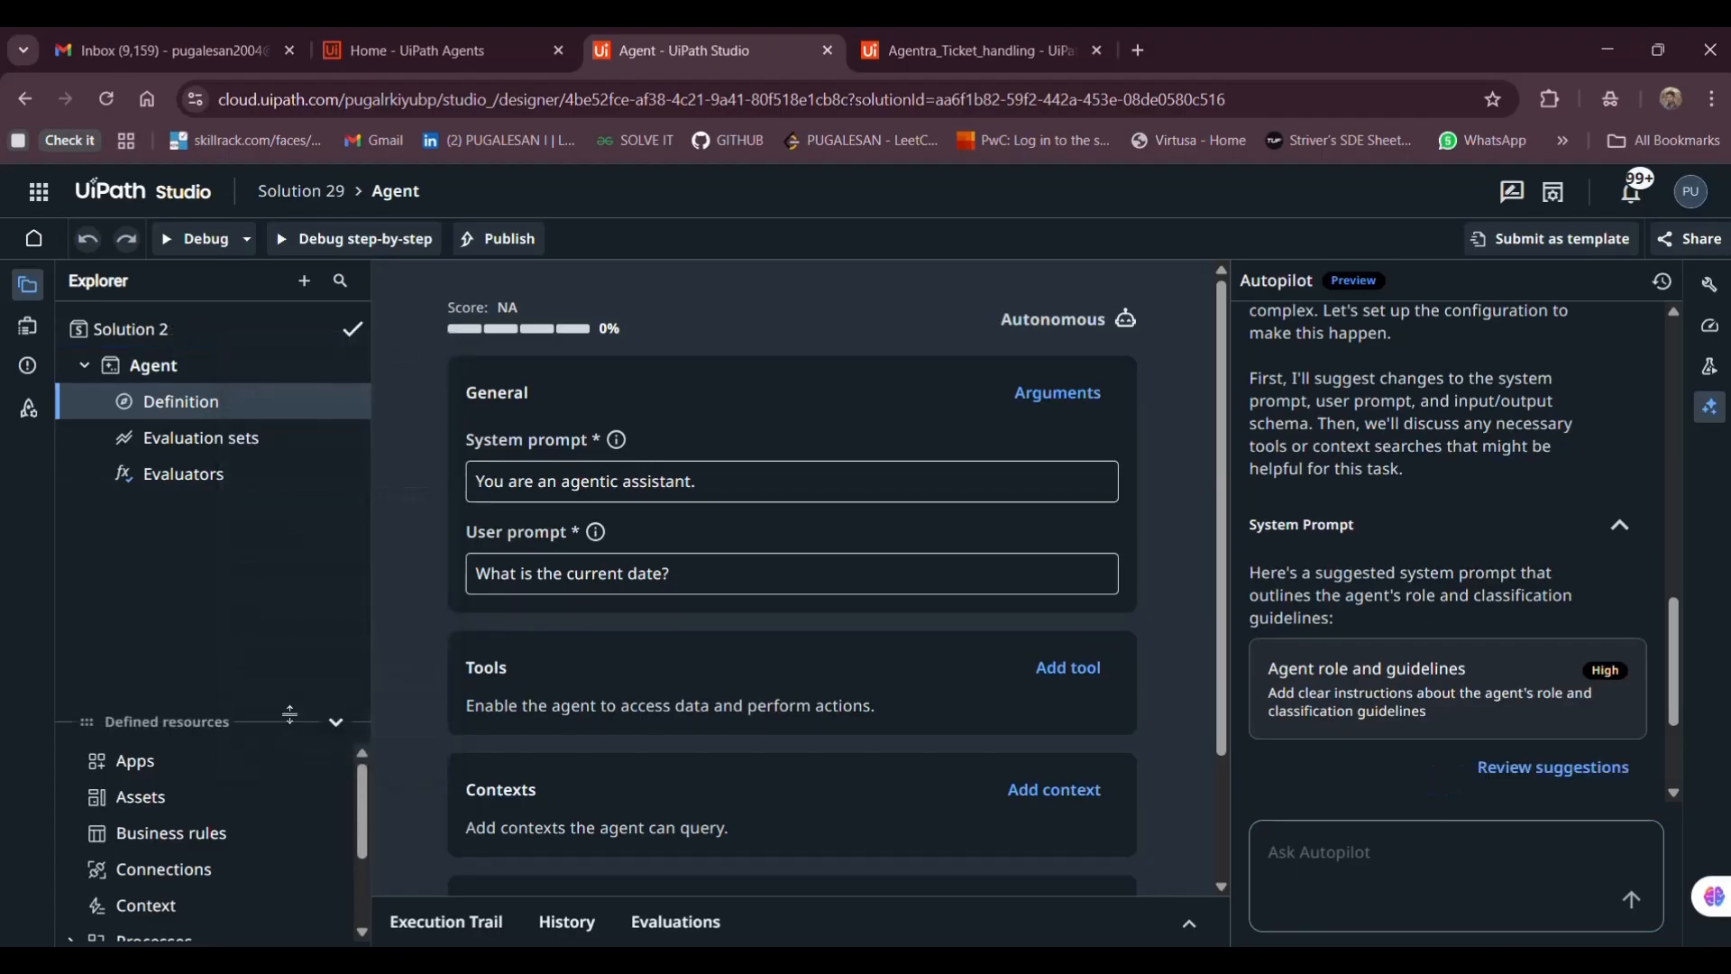
key(BackSpace)
key(BackSpace)
key(BackSpace)
key(BackSpace)
key(BackSpace)
key(BackSpace)
key(BackSpace)
key(BackSpace)
key(BackSpace)
key(BackSpace)
text(Age)
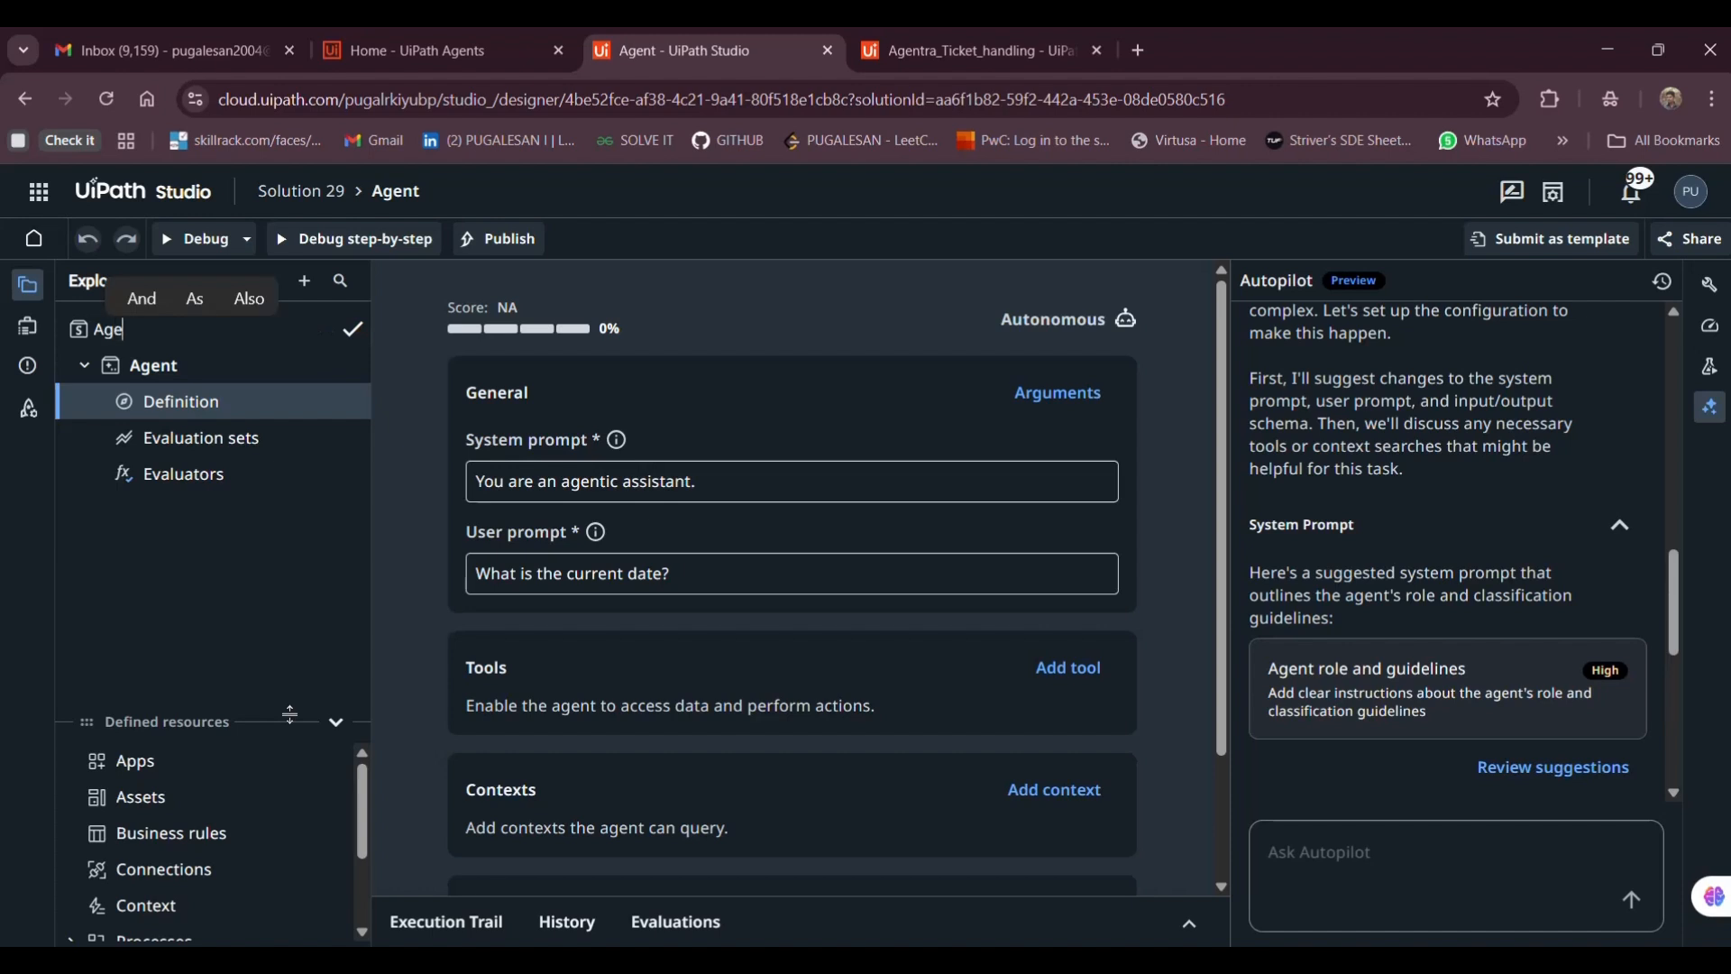
text(ntra_age)
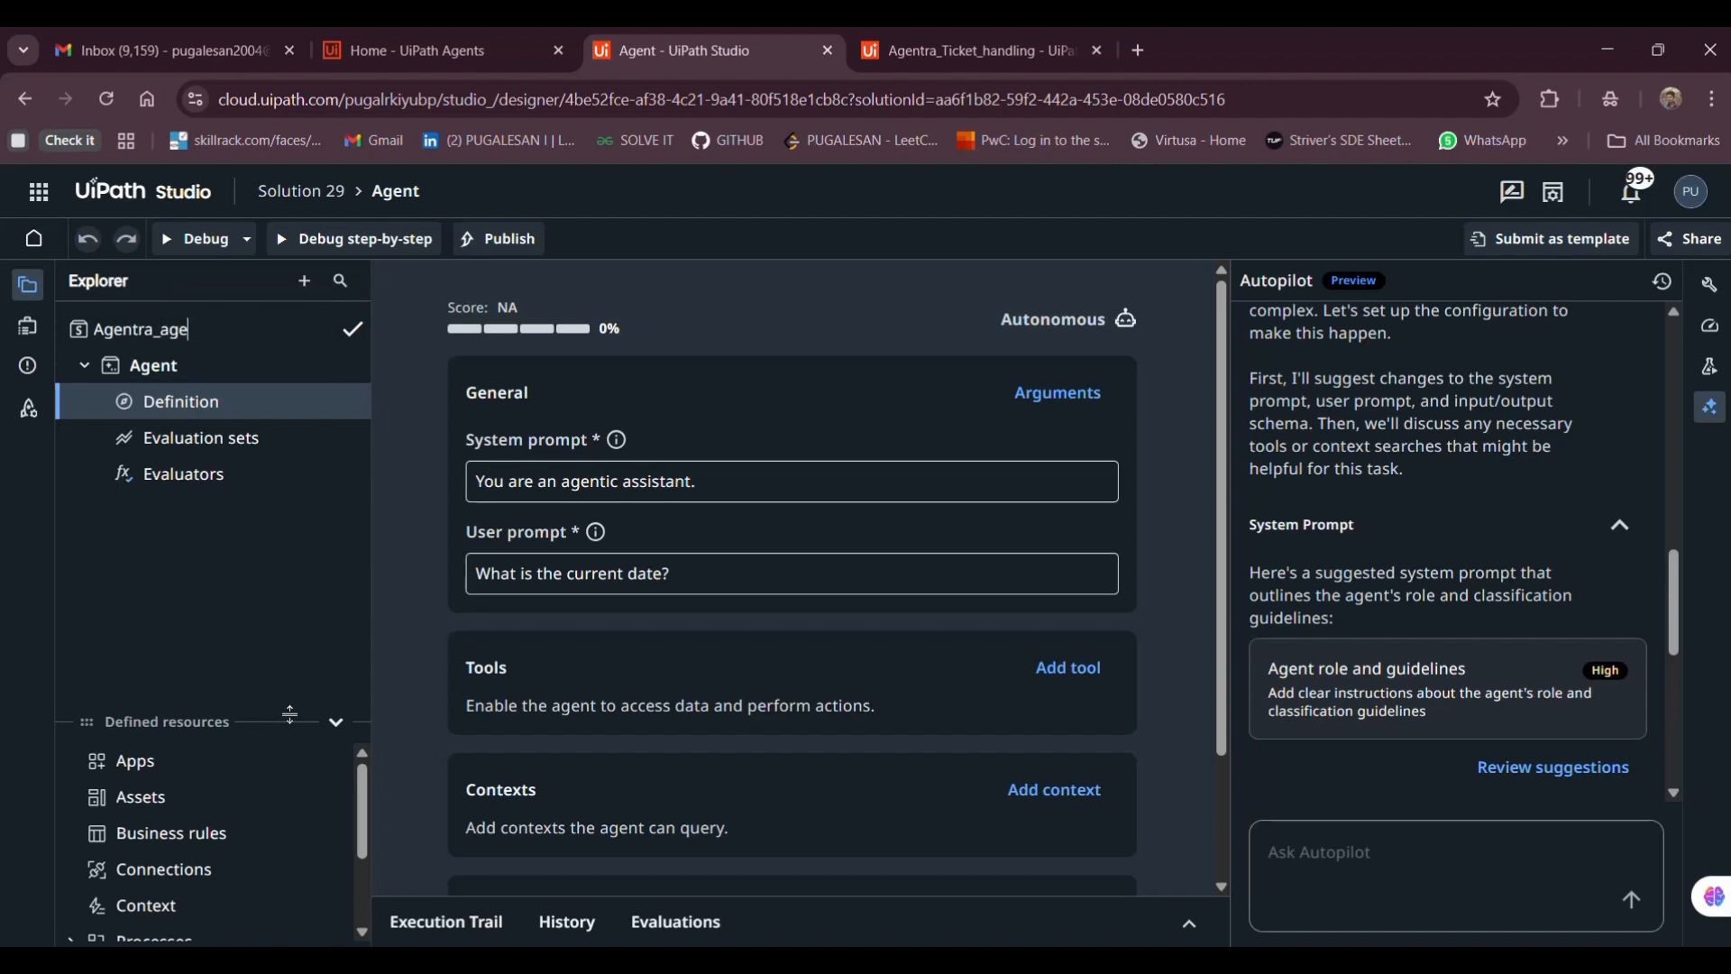
text(nt_)
text(ticket_xla)
text(classif)
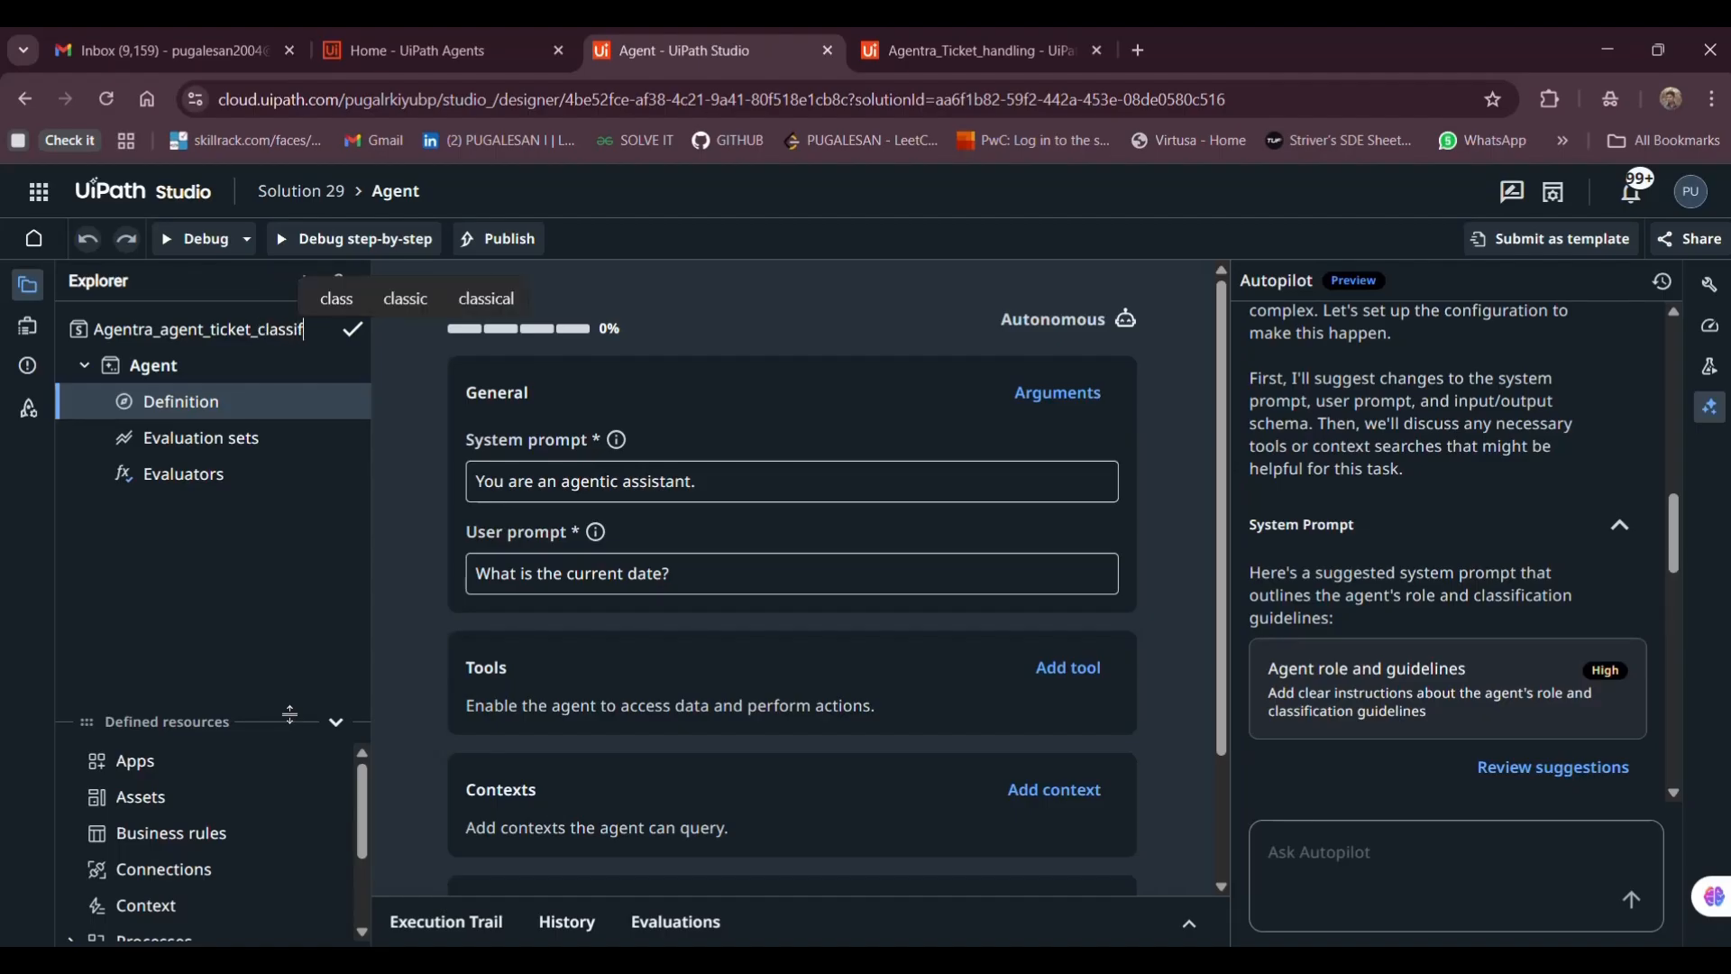
text(ication)
key(Return)
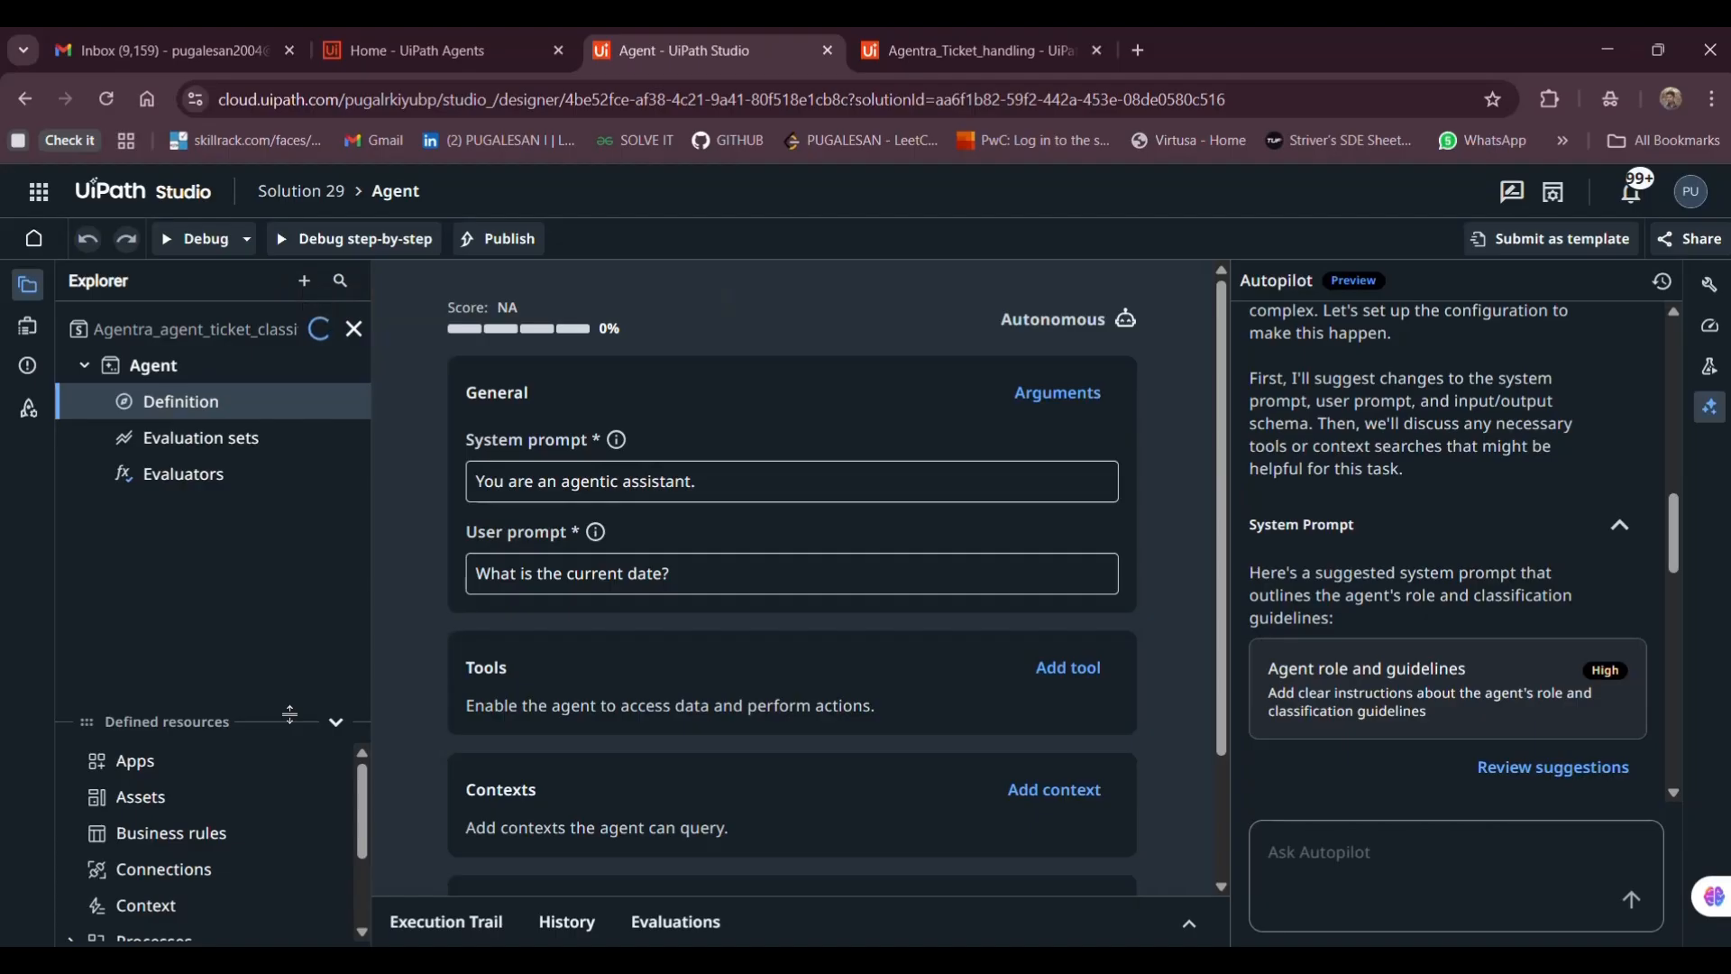
scroll(1493, 541, down, 2)
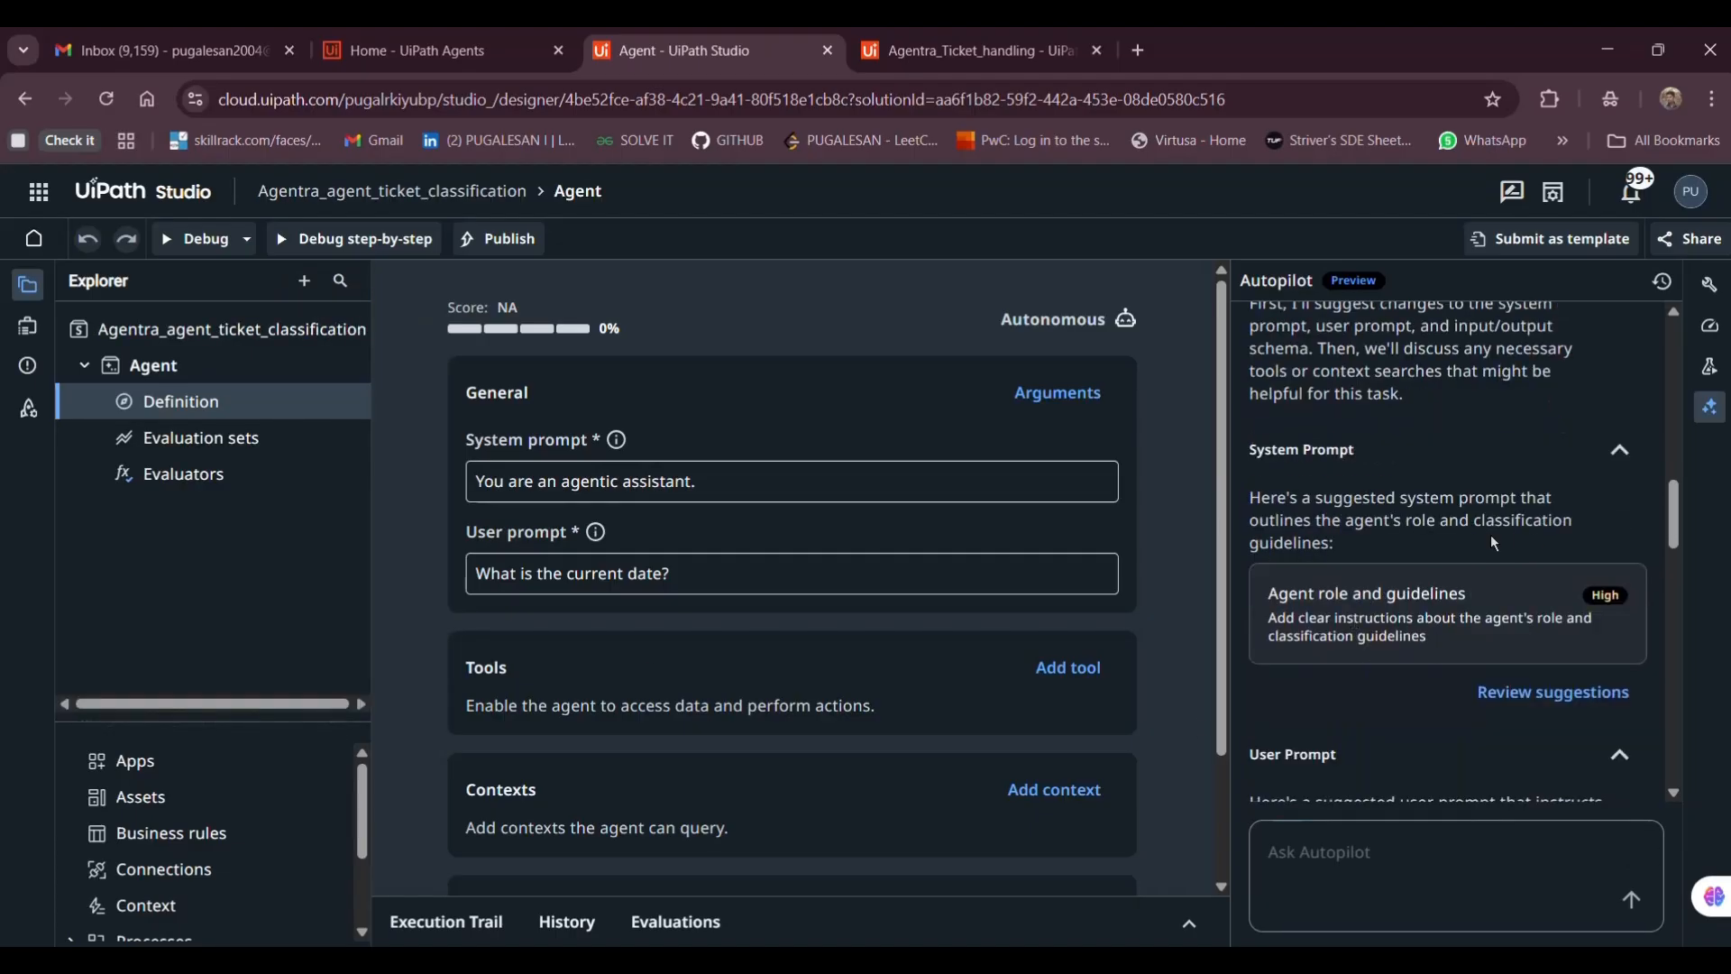
Accept Autopilot's suggested ticket-classification system prompt
click(1505, 595)
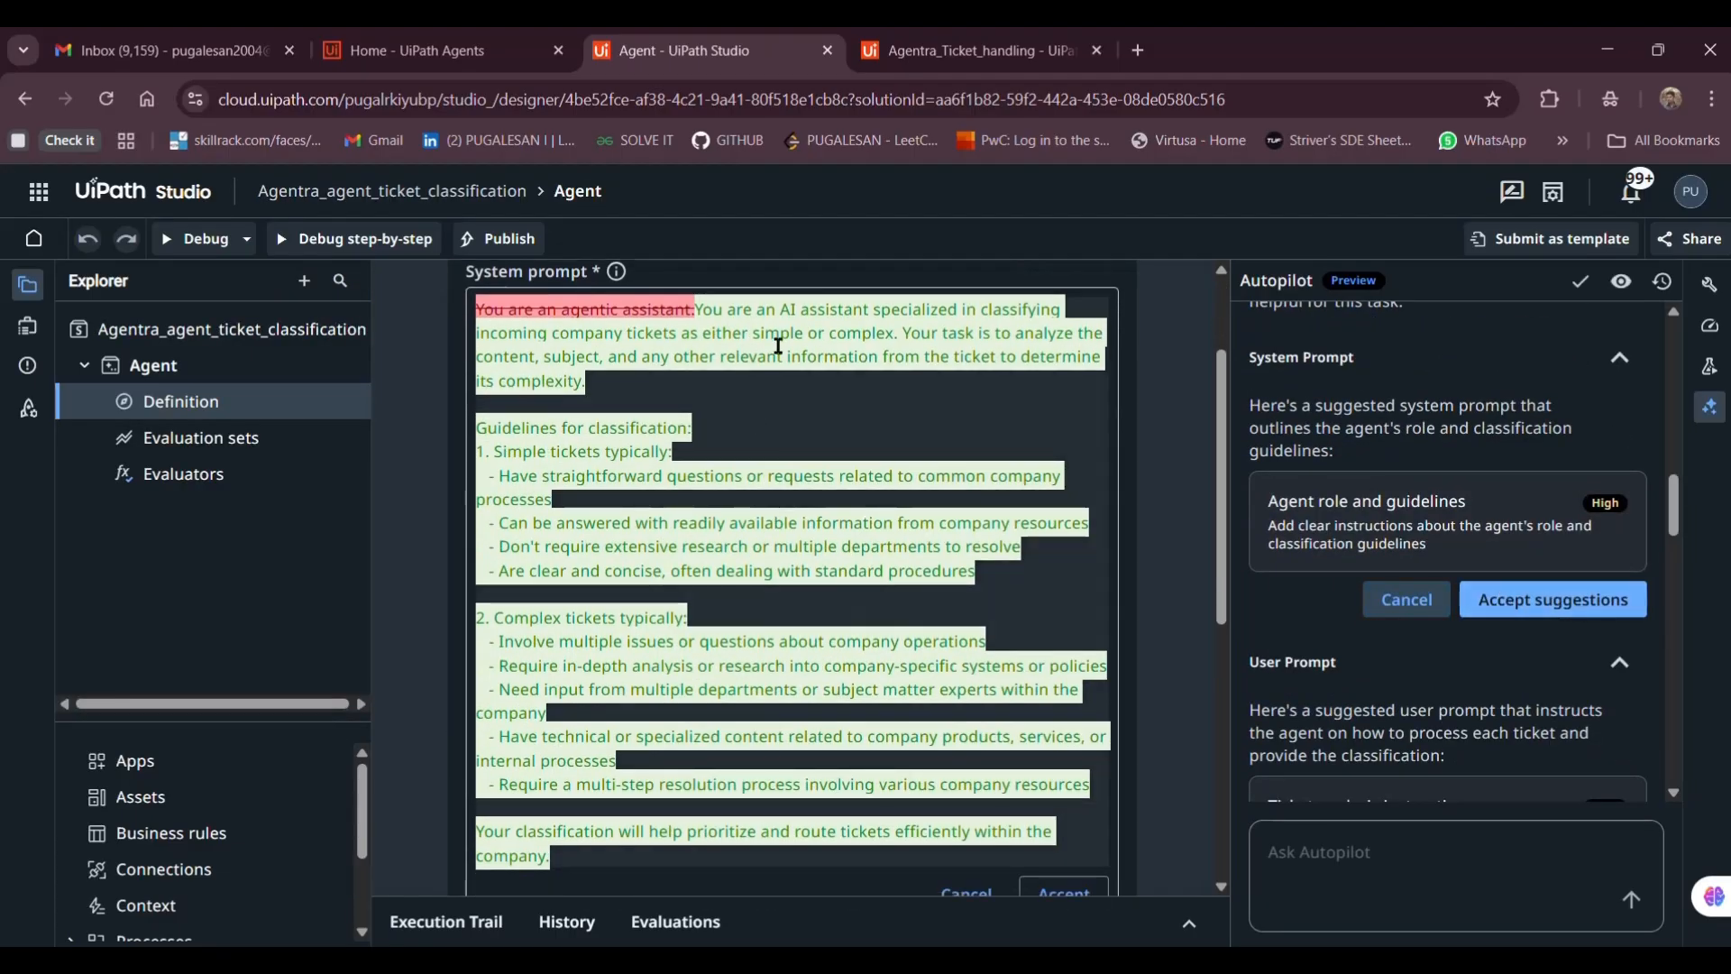
scroll(713, 613, down, 2)
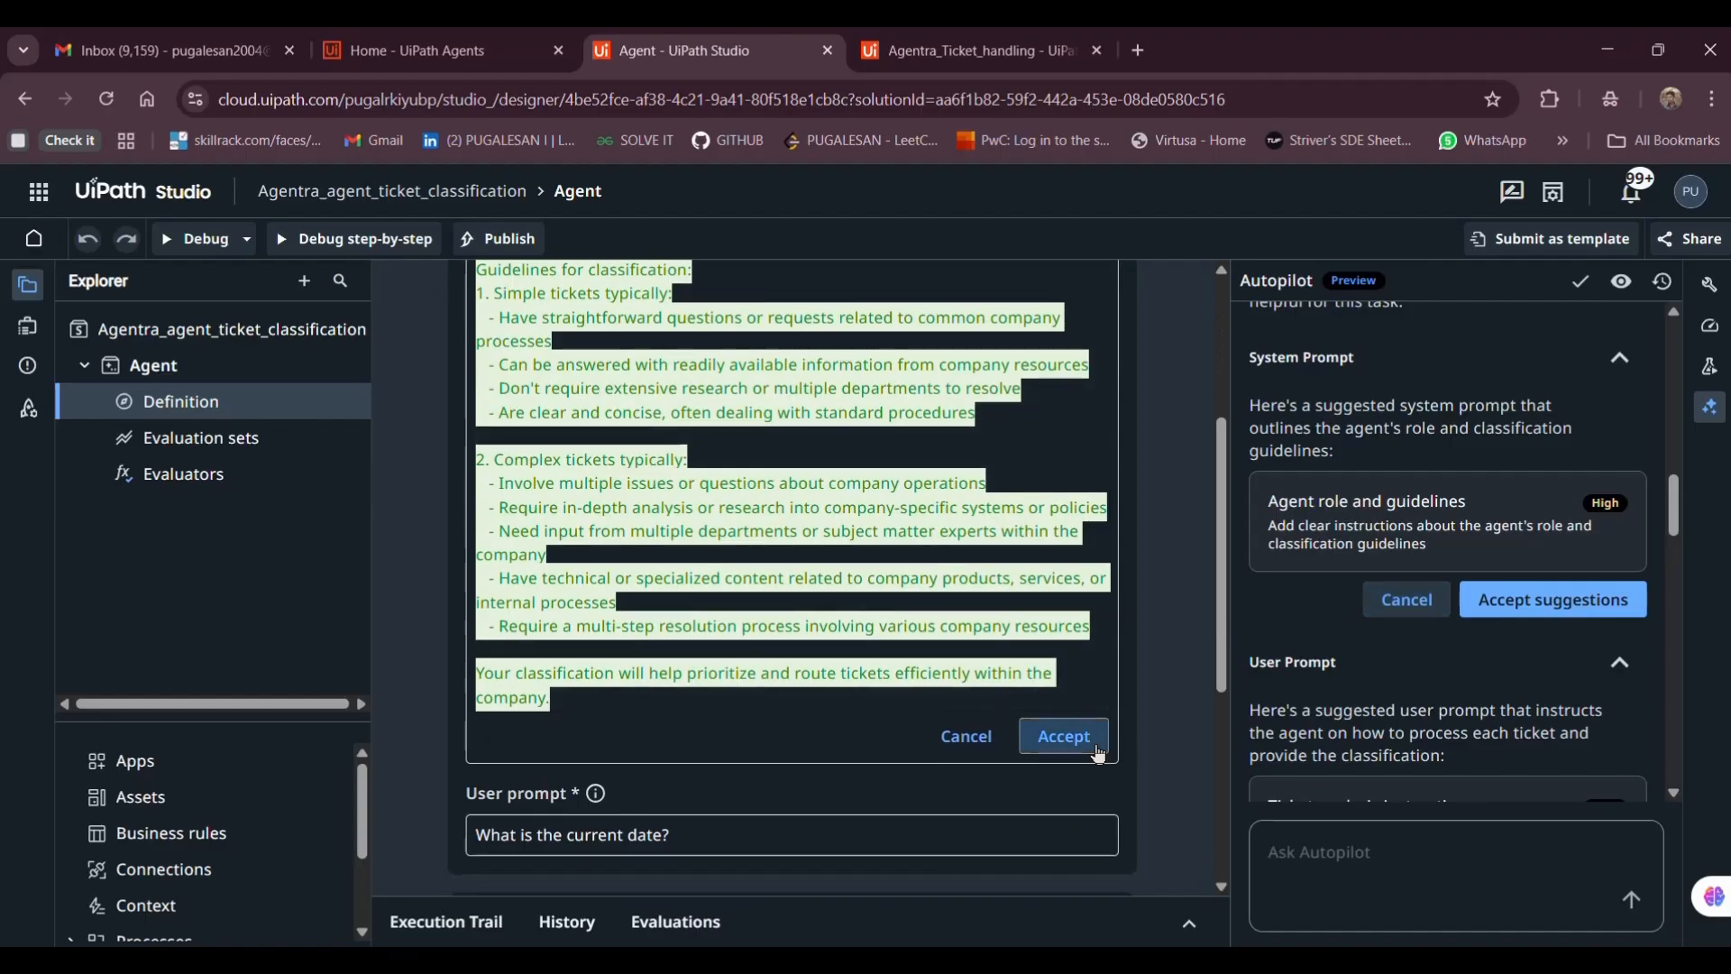
click(1064, 740)
scroll(1443, 645, down, 3)
Accept the suggested user prompt and ticket_subject, ticket_sender, ticket_body input schema, and save
click(1533, 627)
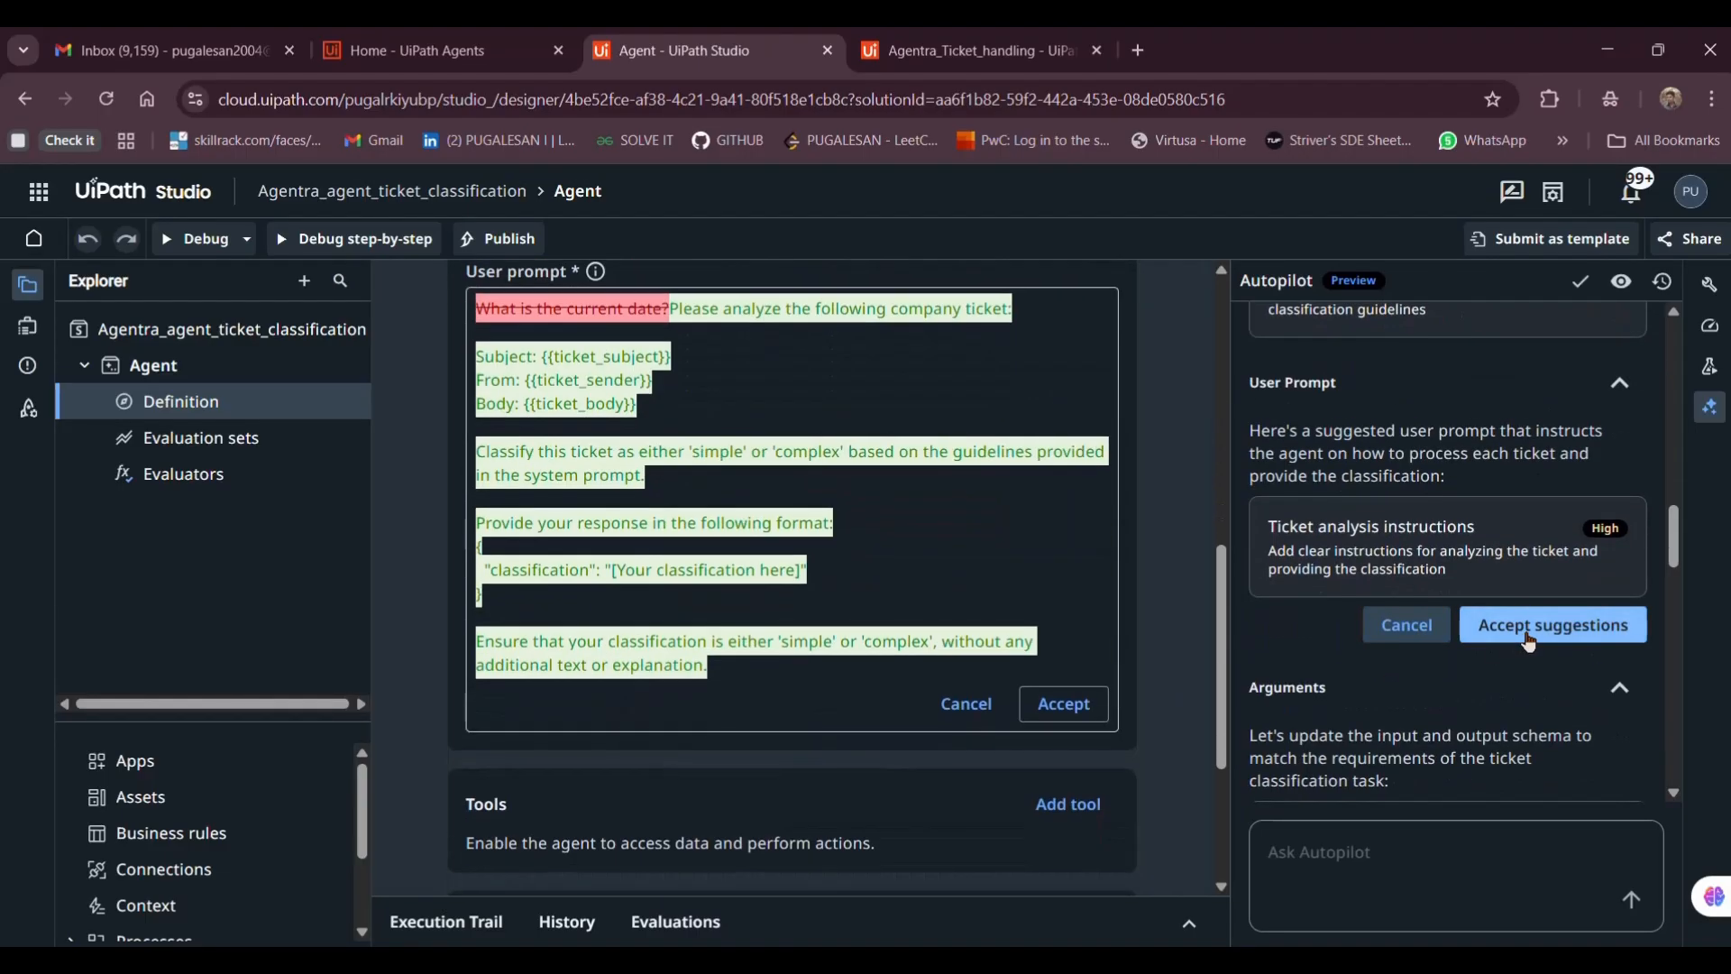
click(1531, 631)
scroll(1531, 643, down, 4)
click(1492, 656)
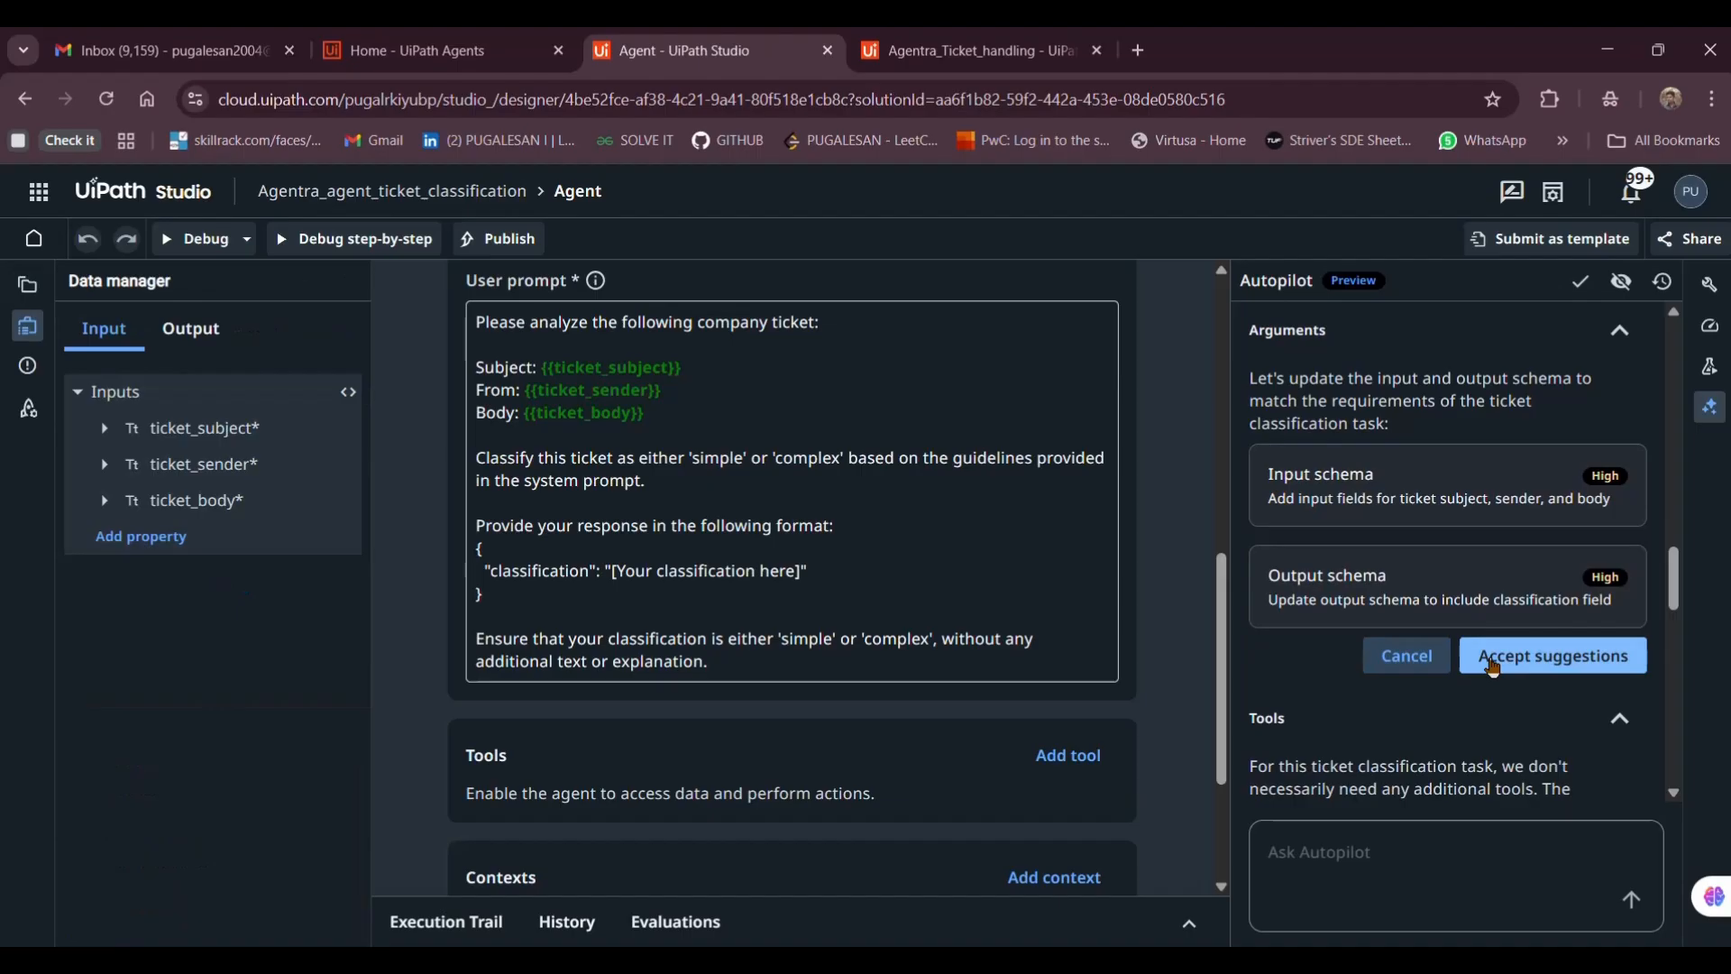
click(1498, 671)
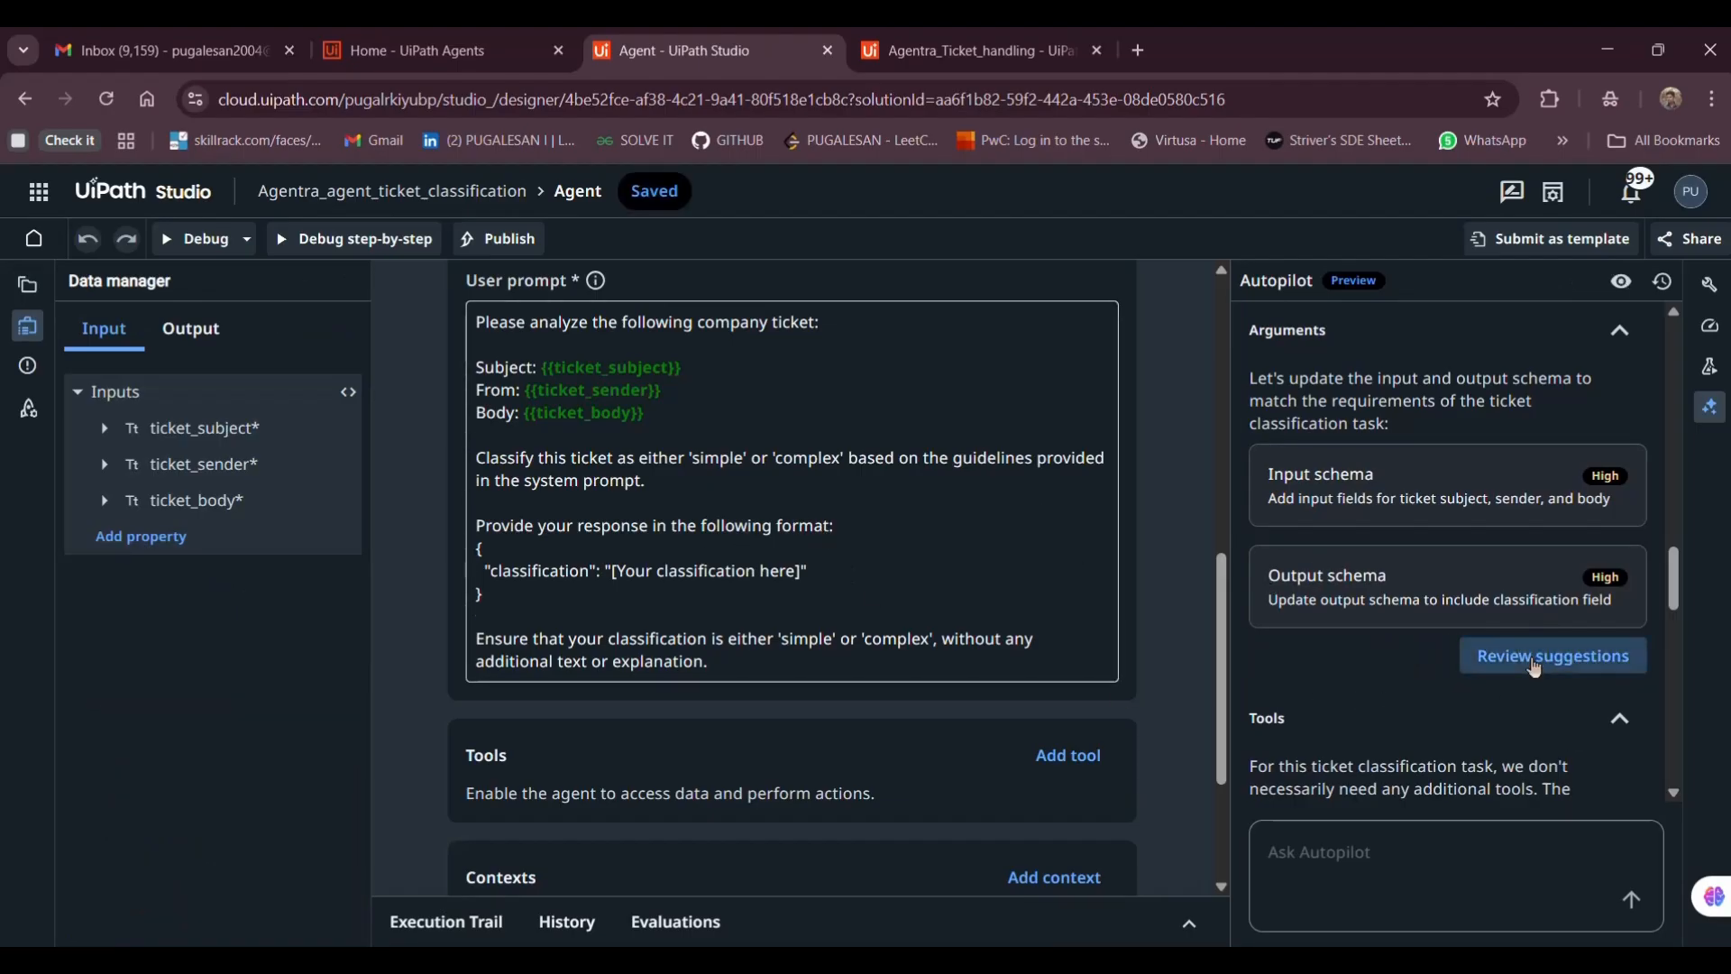
click(1544, 663)
Read through the new system prompt's classification guidelines
scroll(731, 496, up, 8)
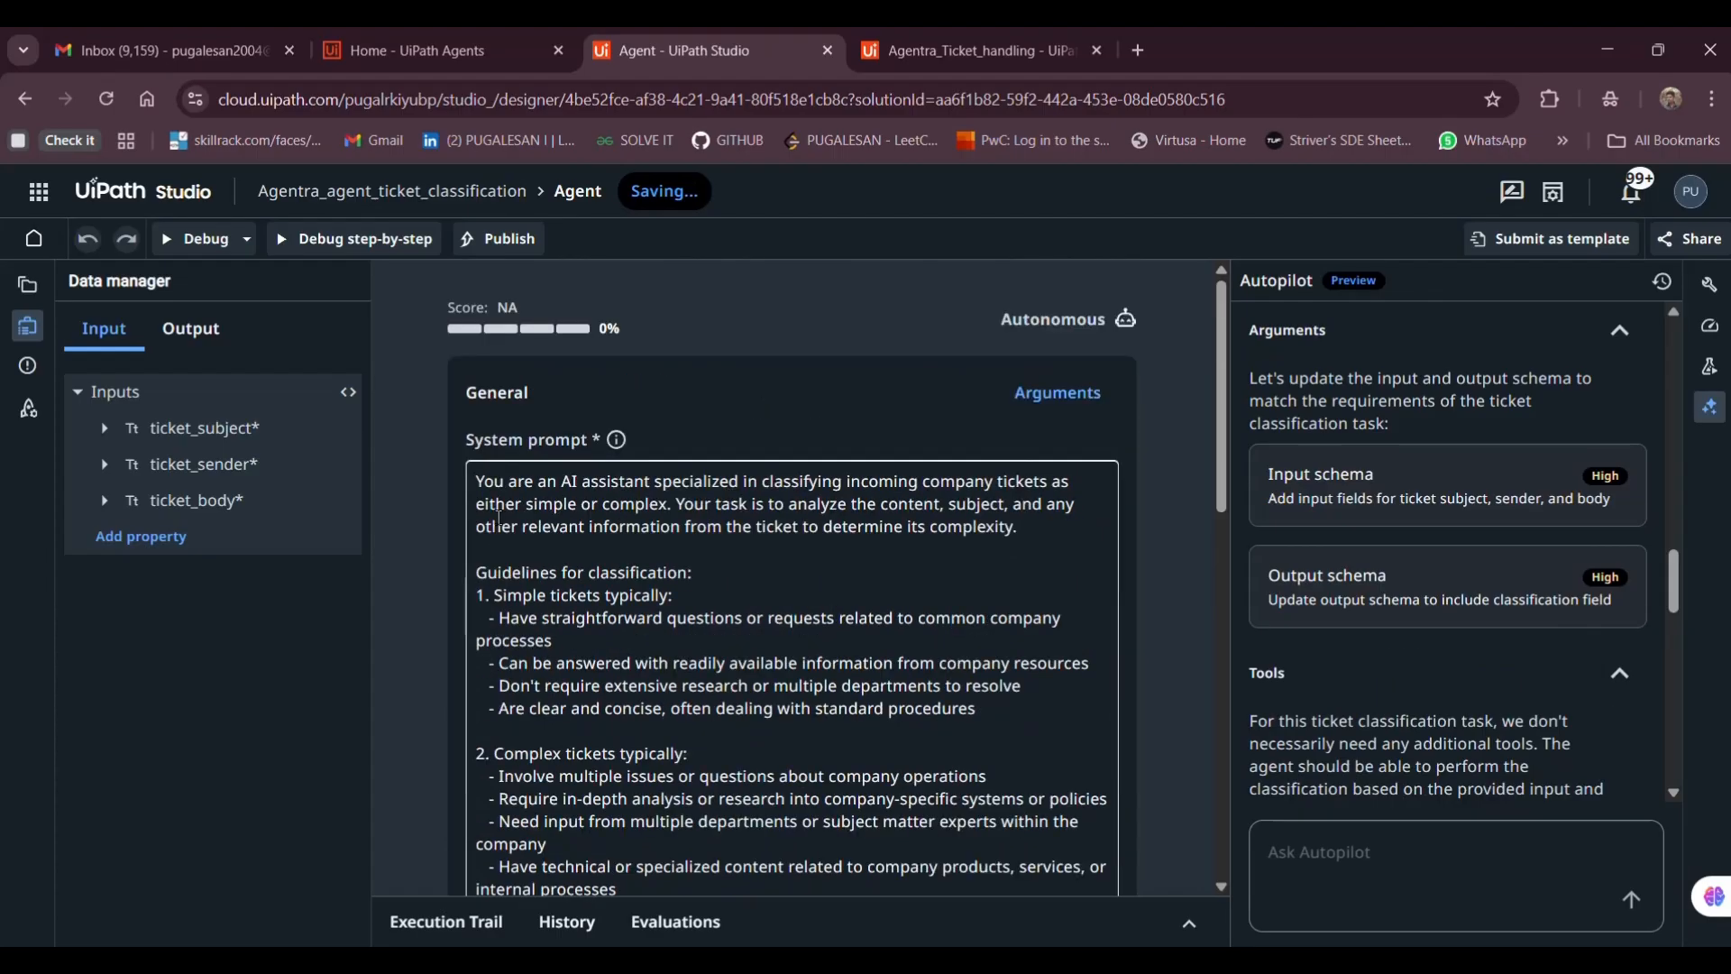
scroll(528, 431, down, 1)
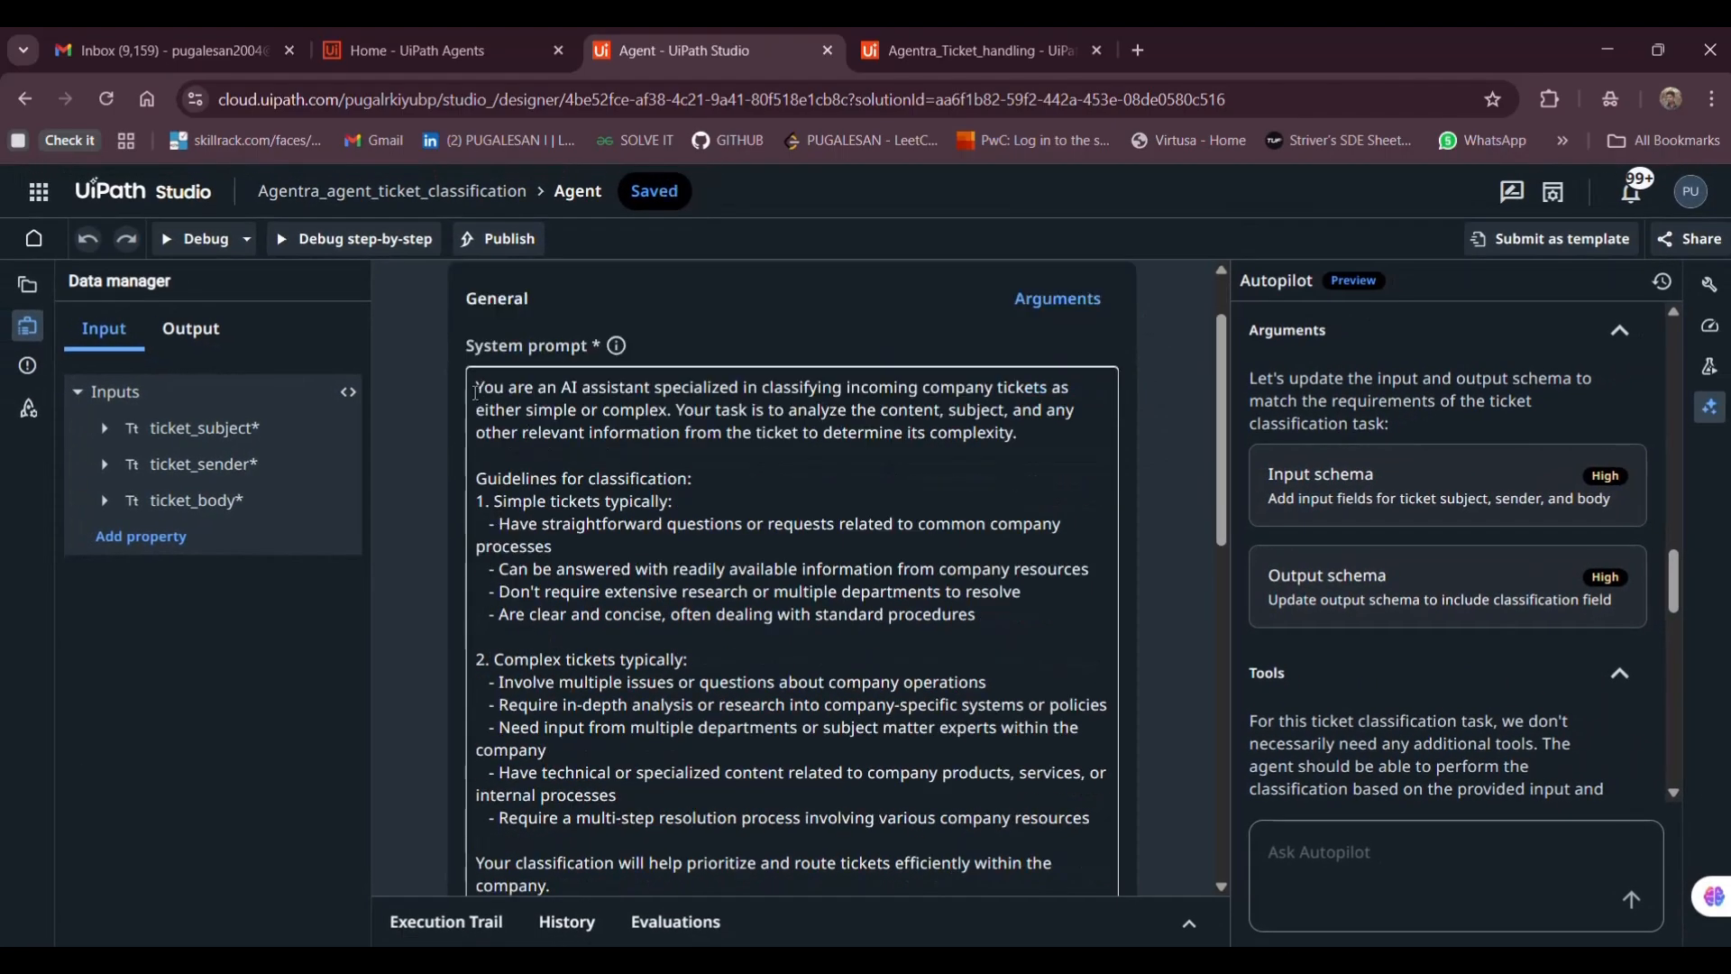
drag(476, 393, 886, 539)
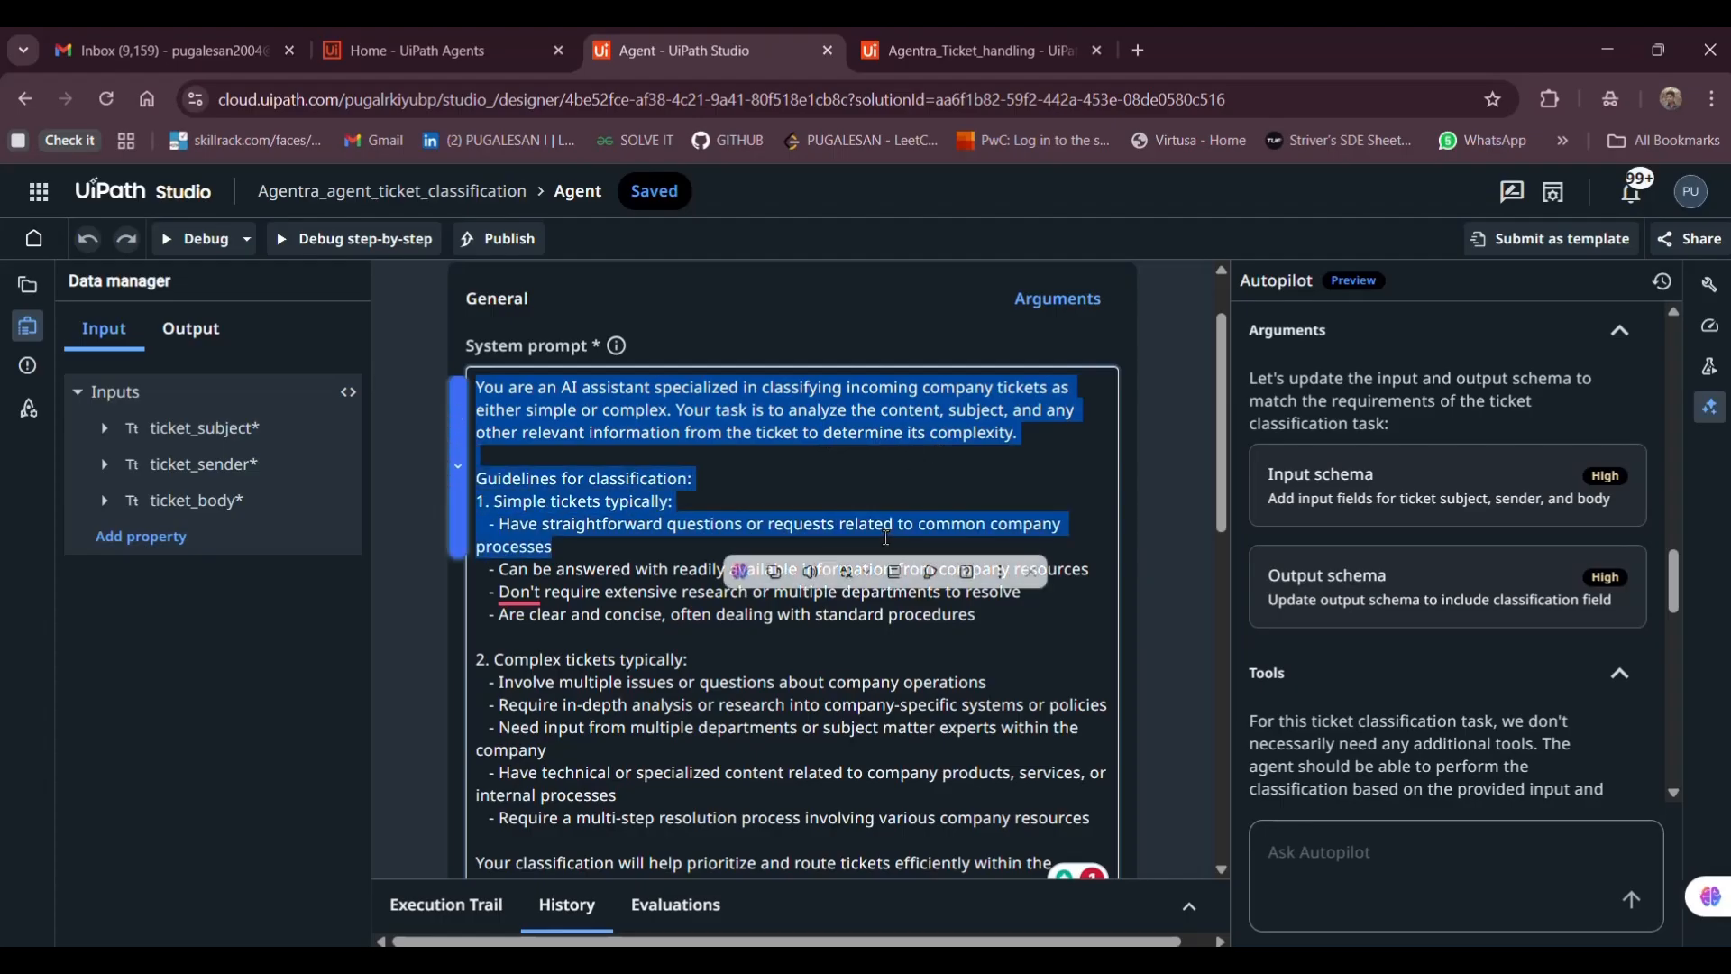
click(491, 492)
scroll(565, 568, down, 3)
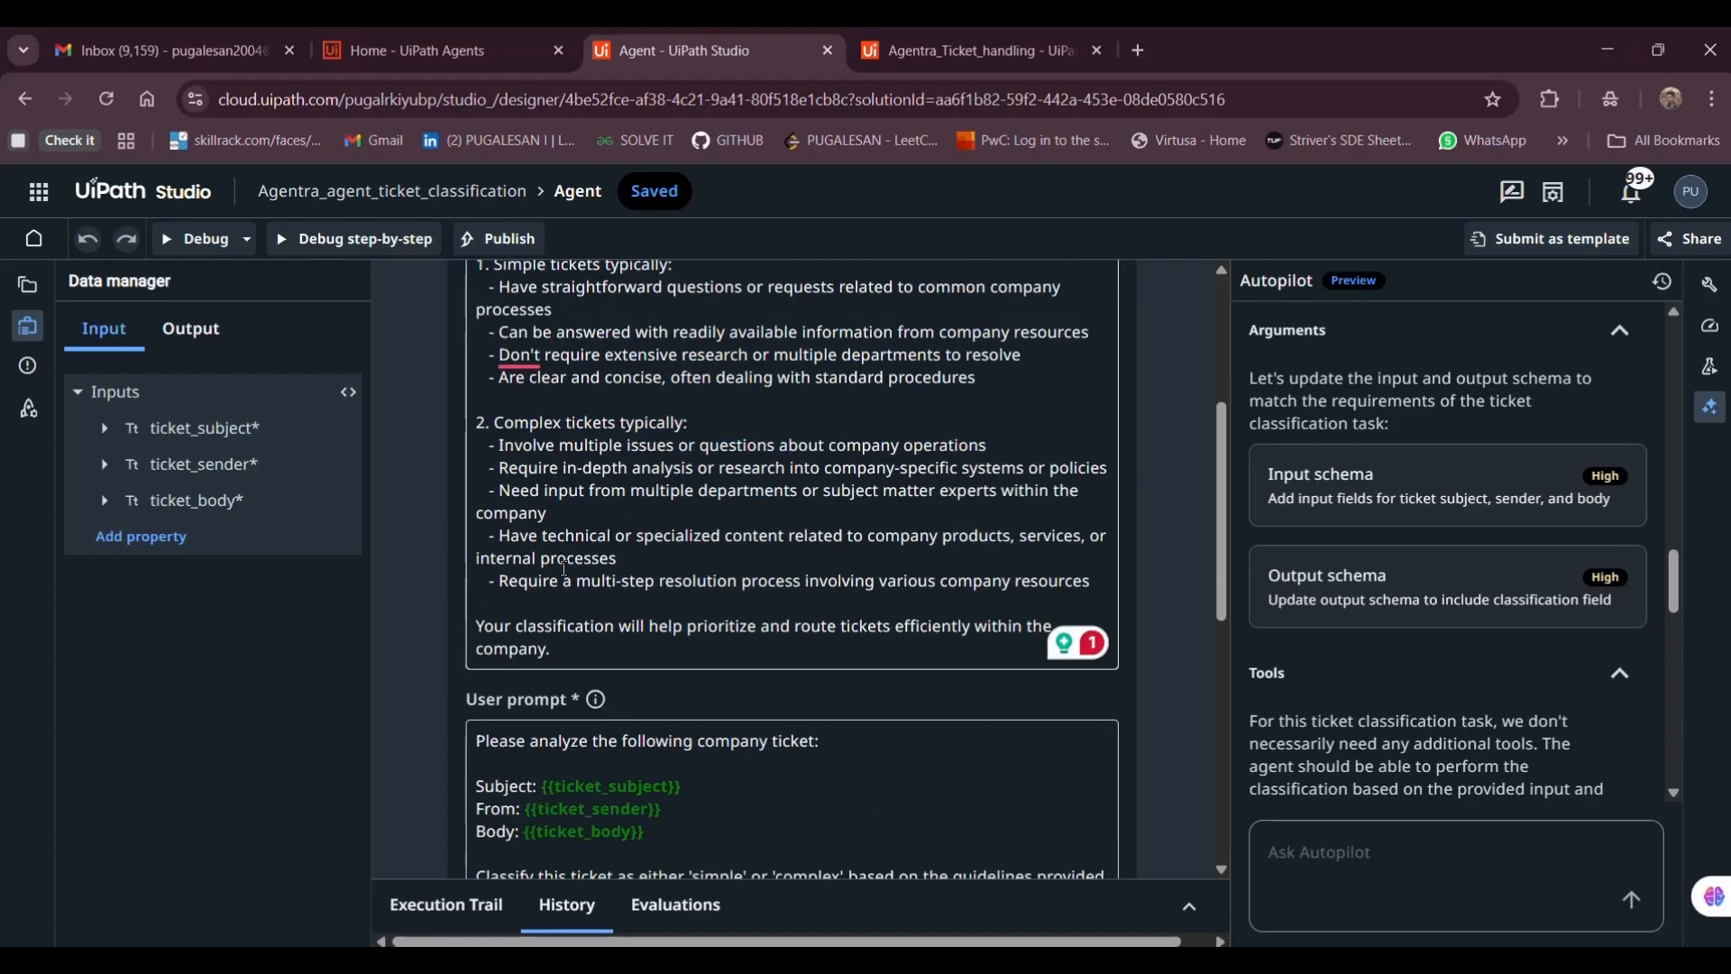
scroll(509, 604, down, 2)
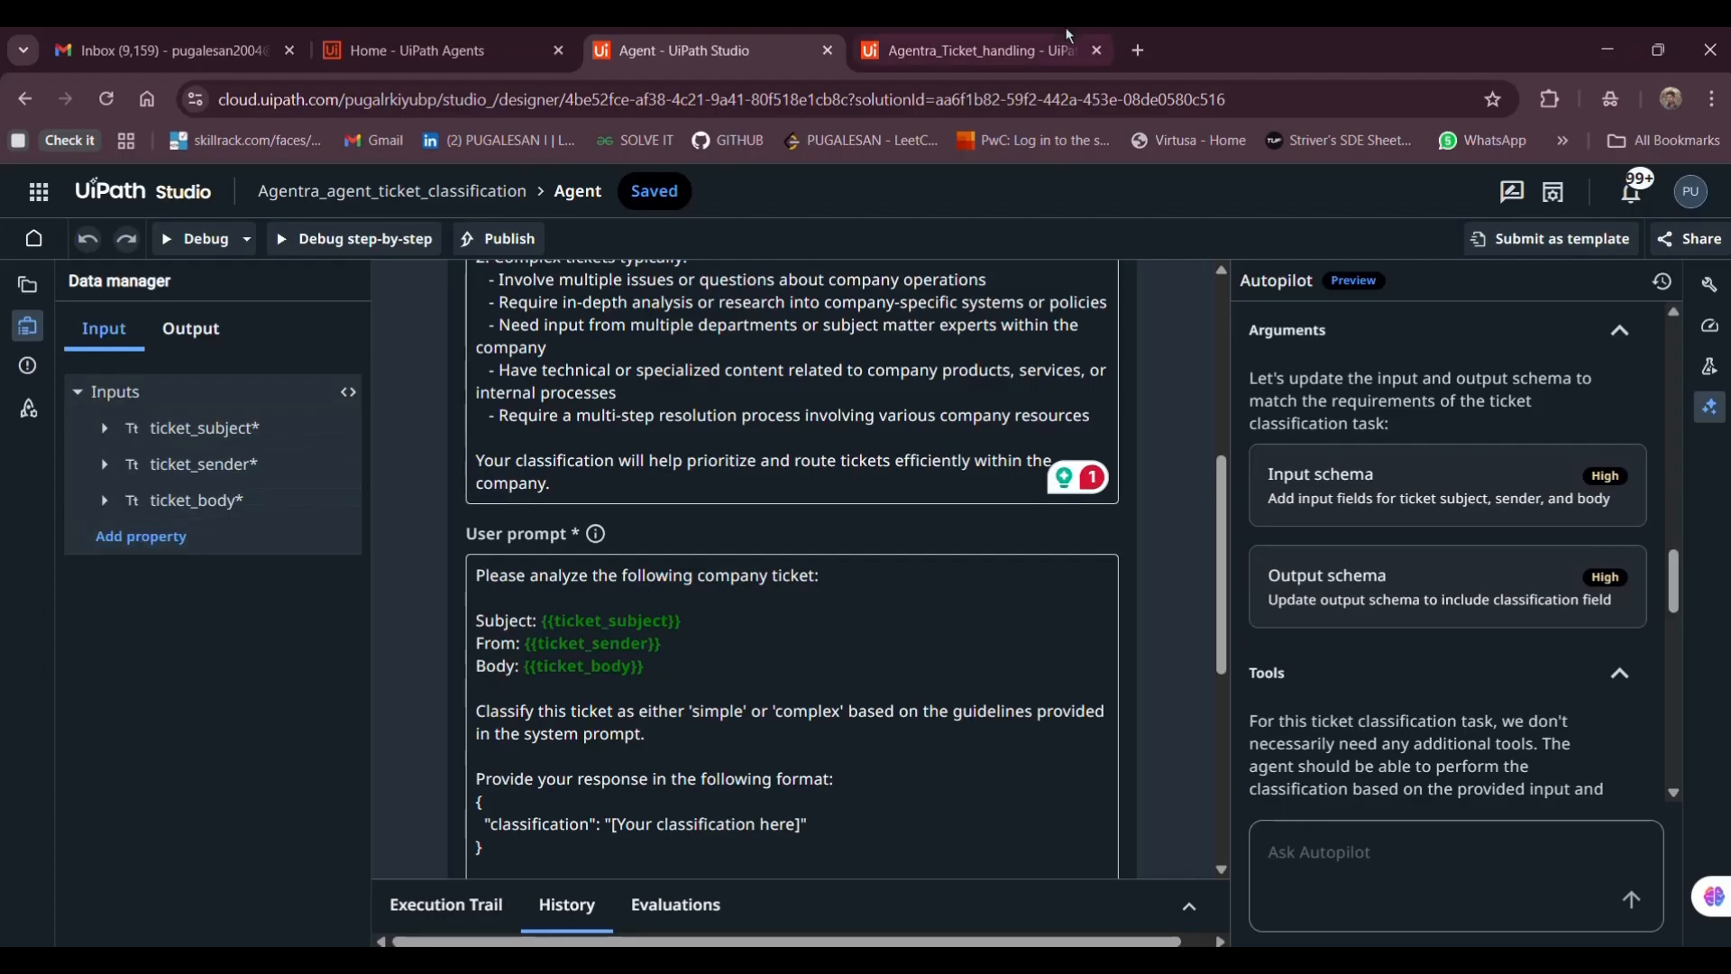
click(929, 36)
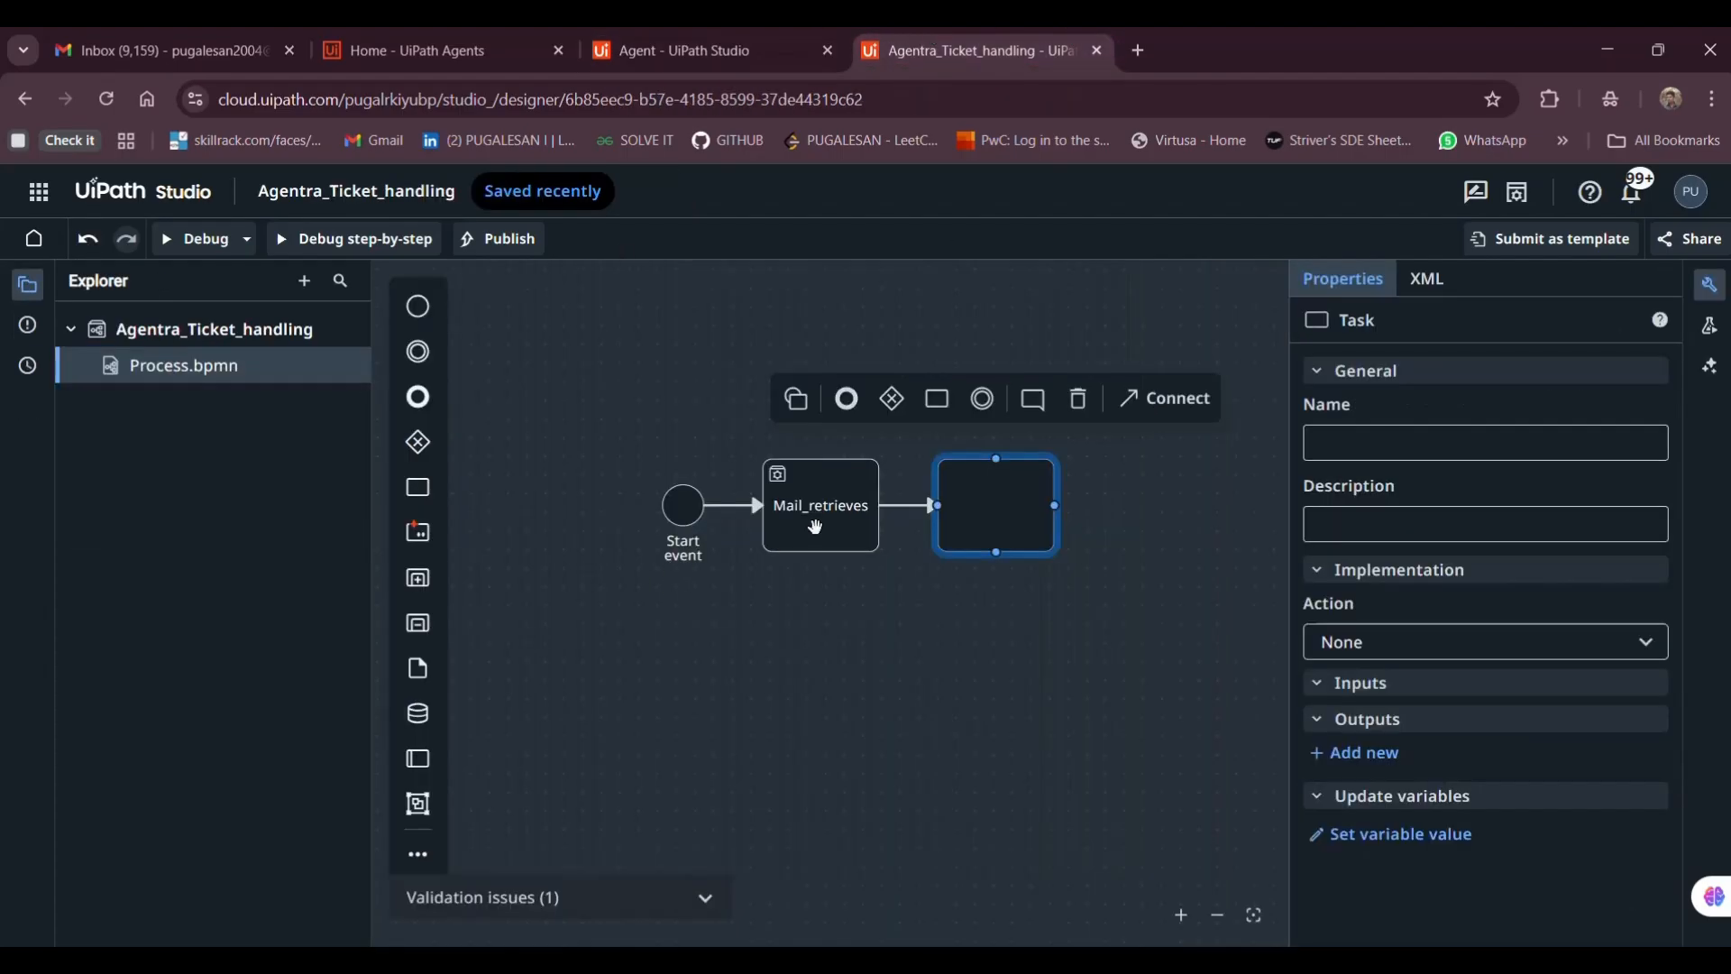
click(816, 527)
scroll(1320, 787, down, 3)
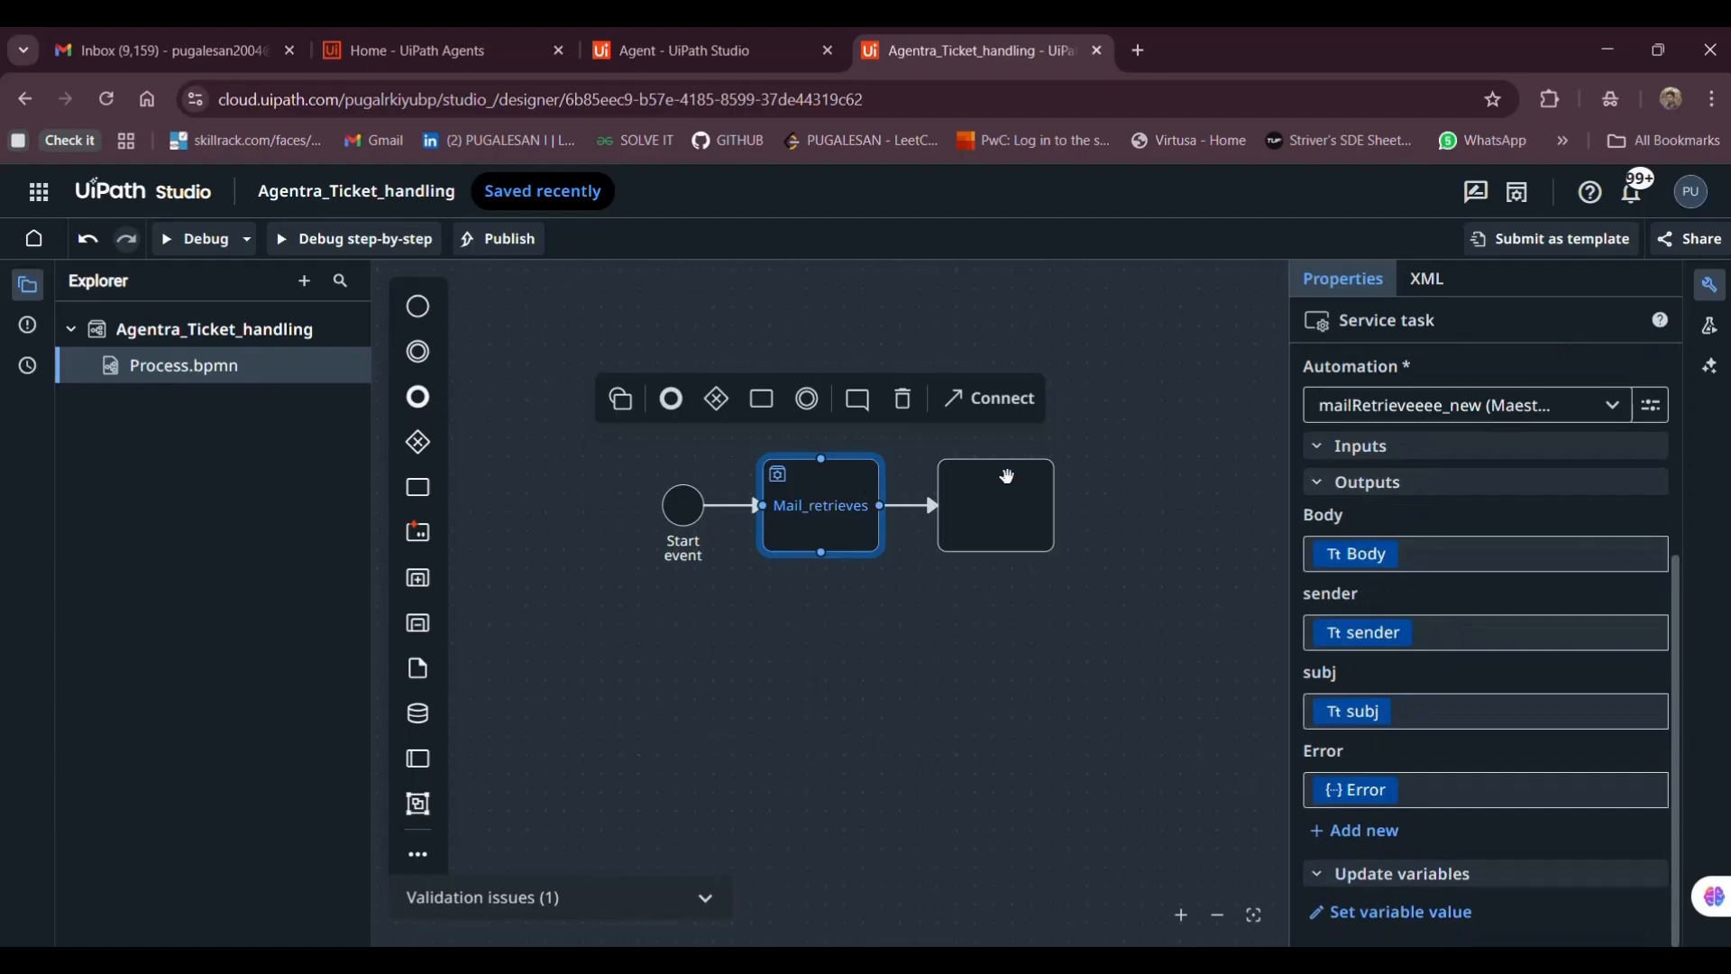
click(1003, 476)
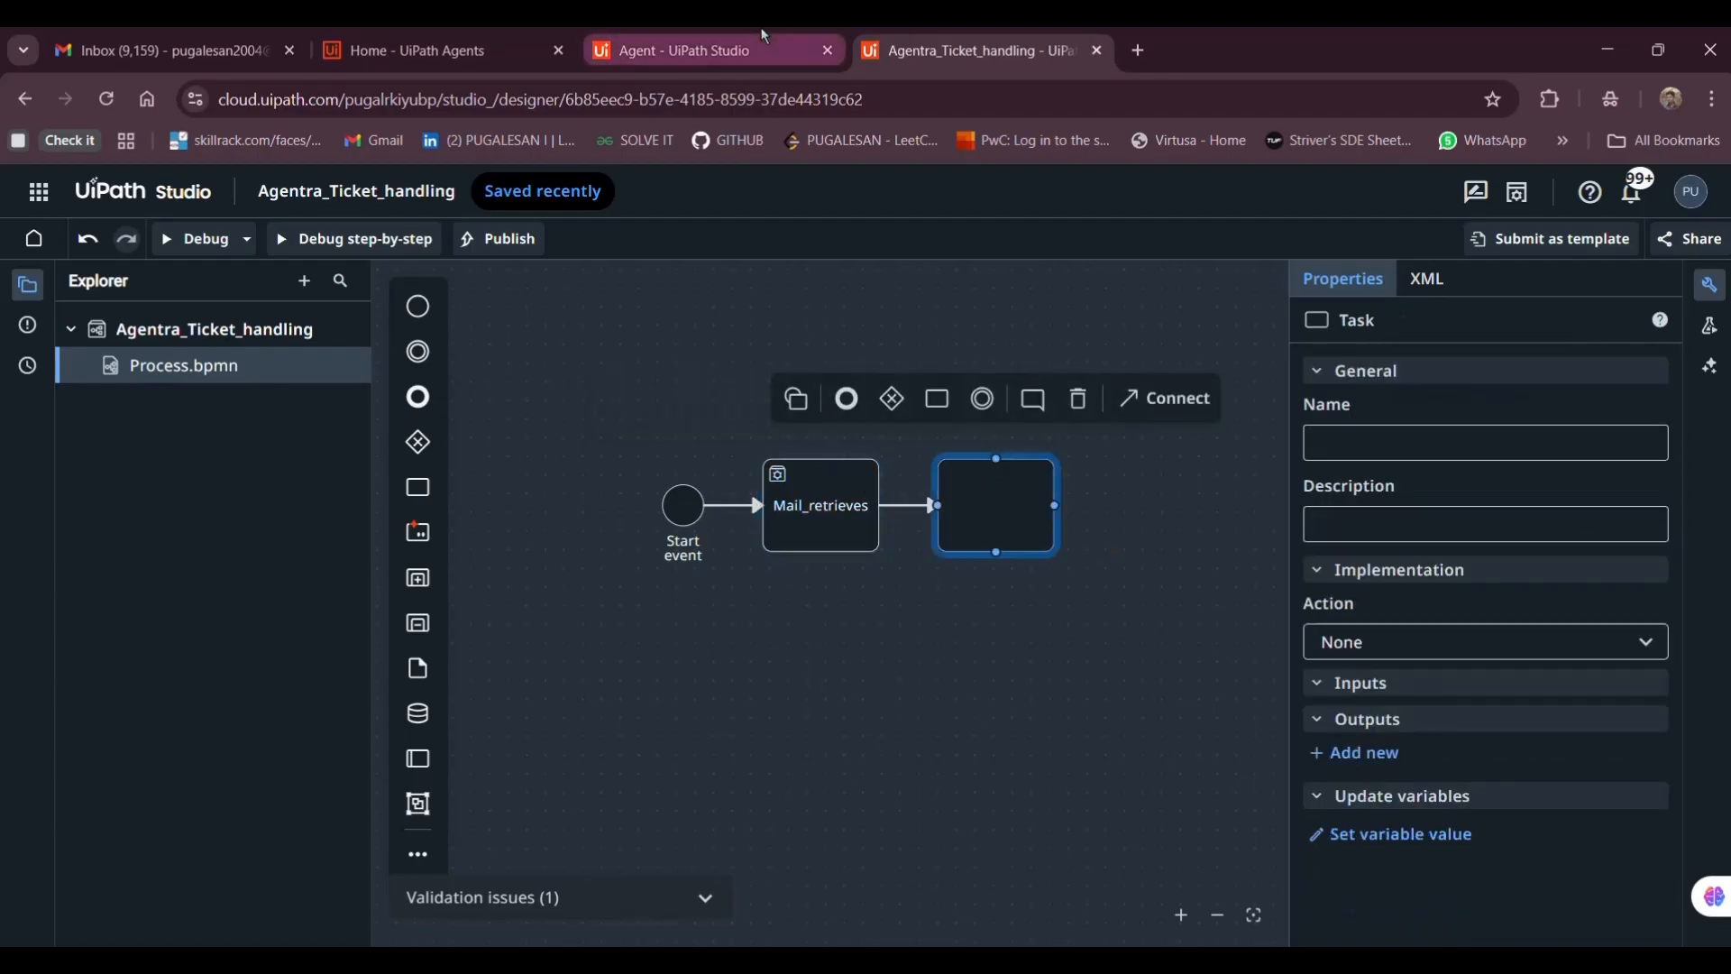
click(776, 47)
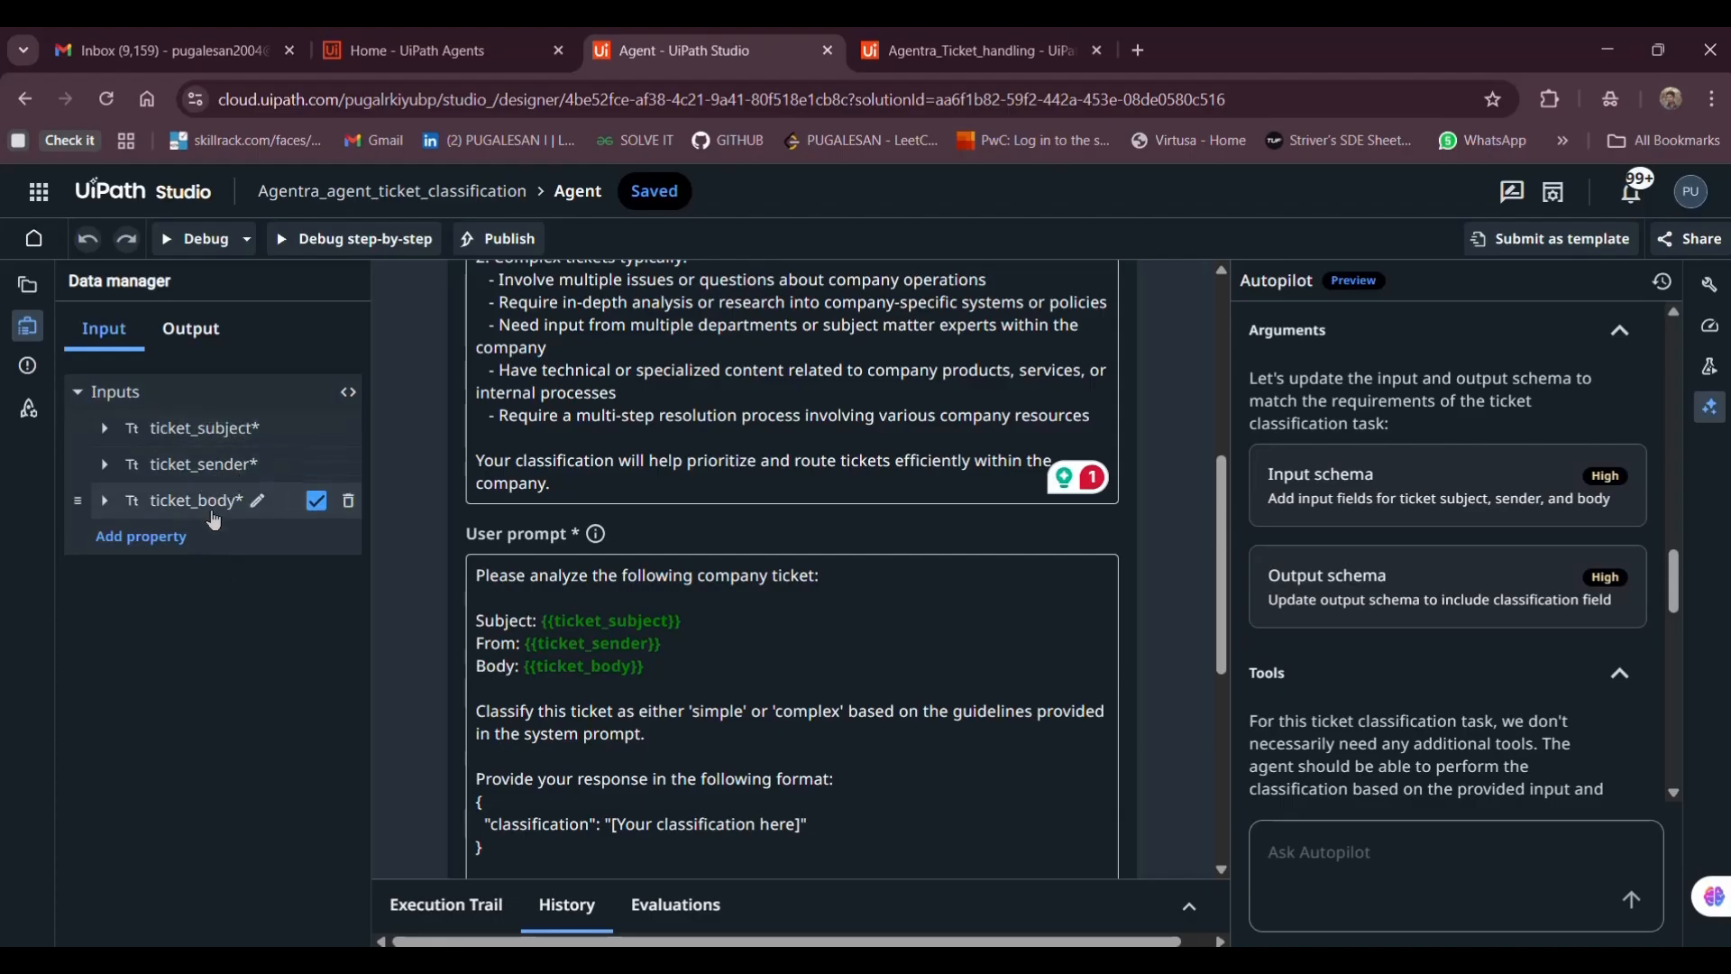
scroll(516, 695, down, 2)
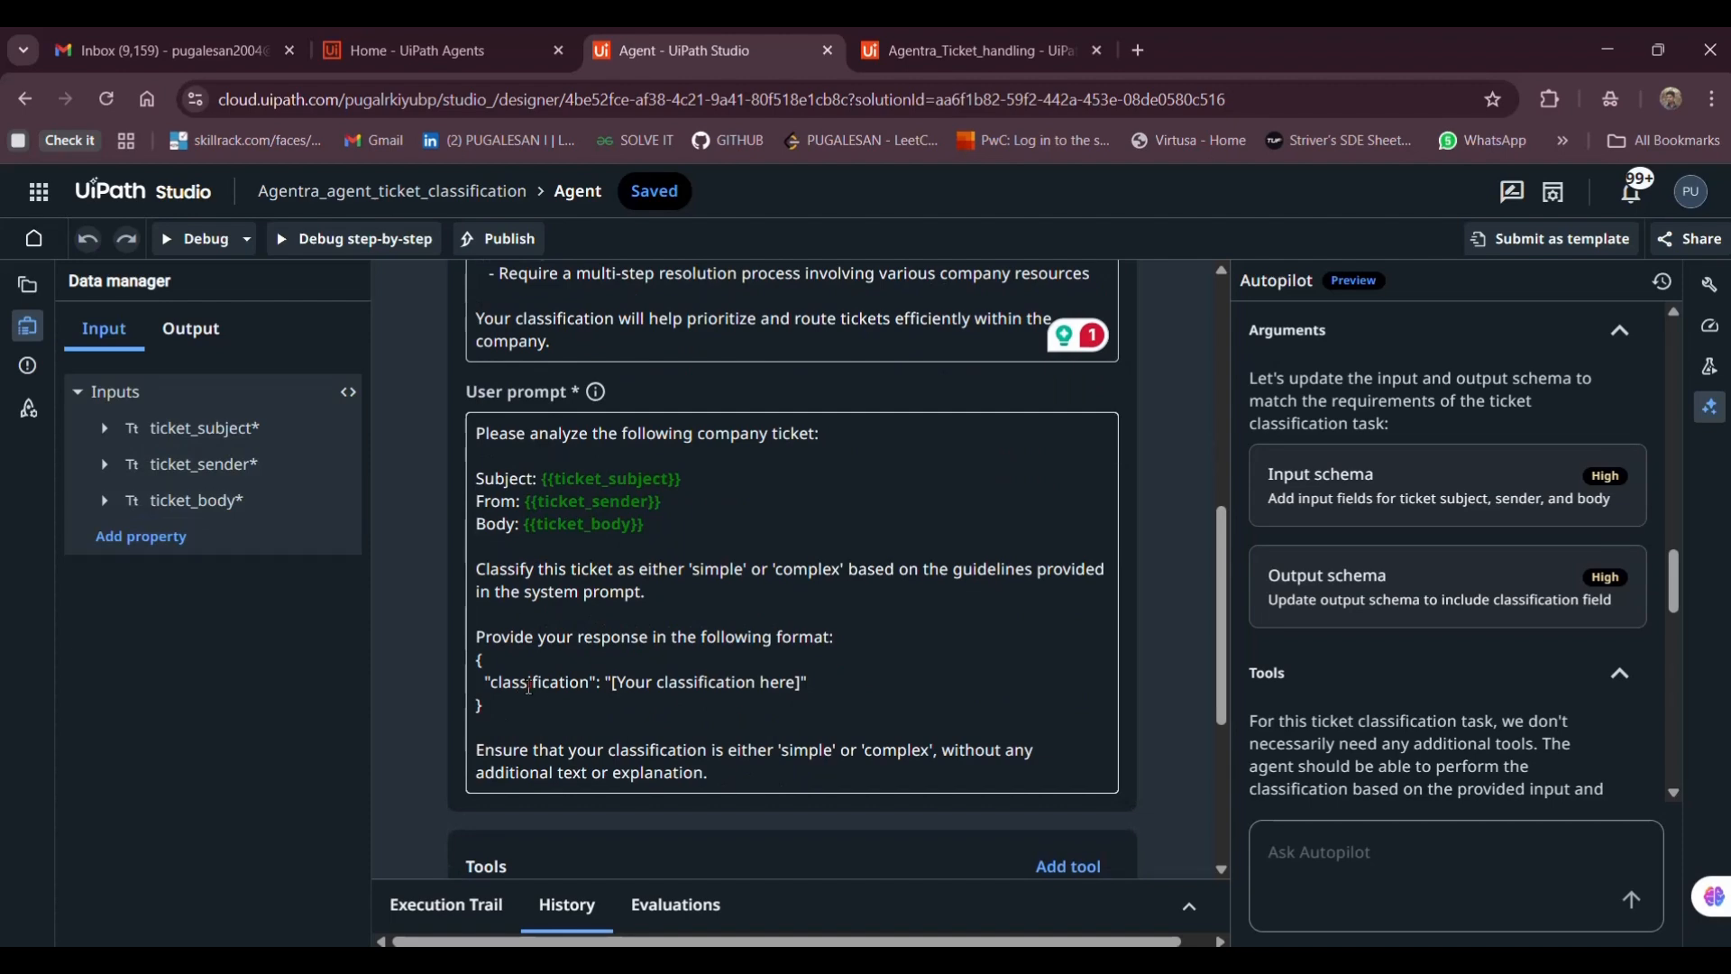
Debug the agent with subject 'Issues in Internet', a sample sender e-mail, and body 'I am facing serious issues in my network'
click(200, 239)
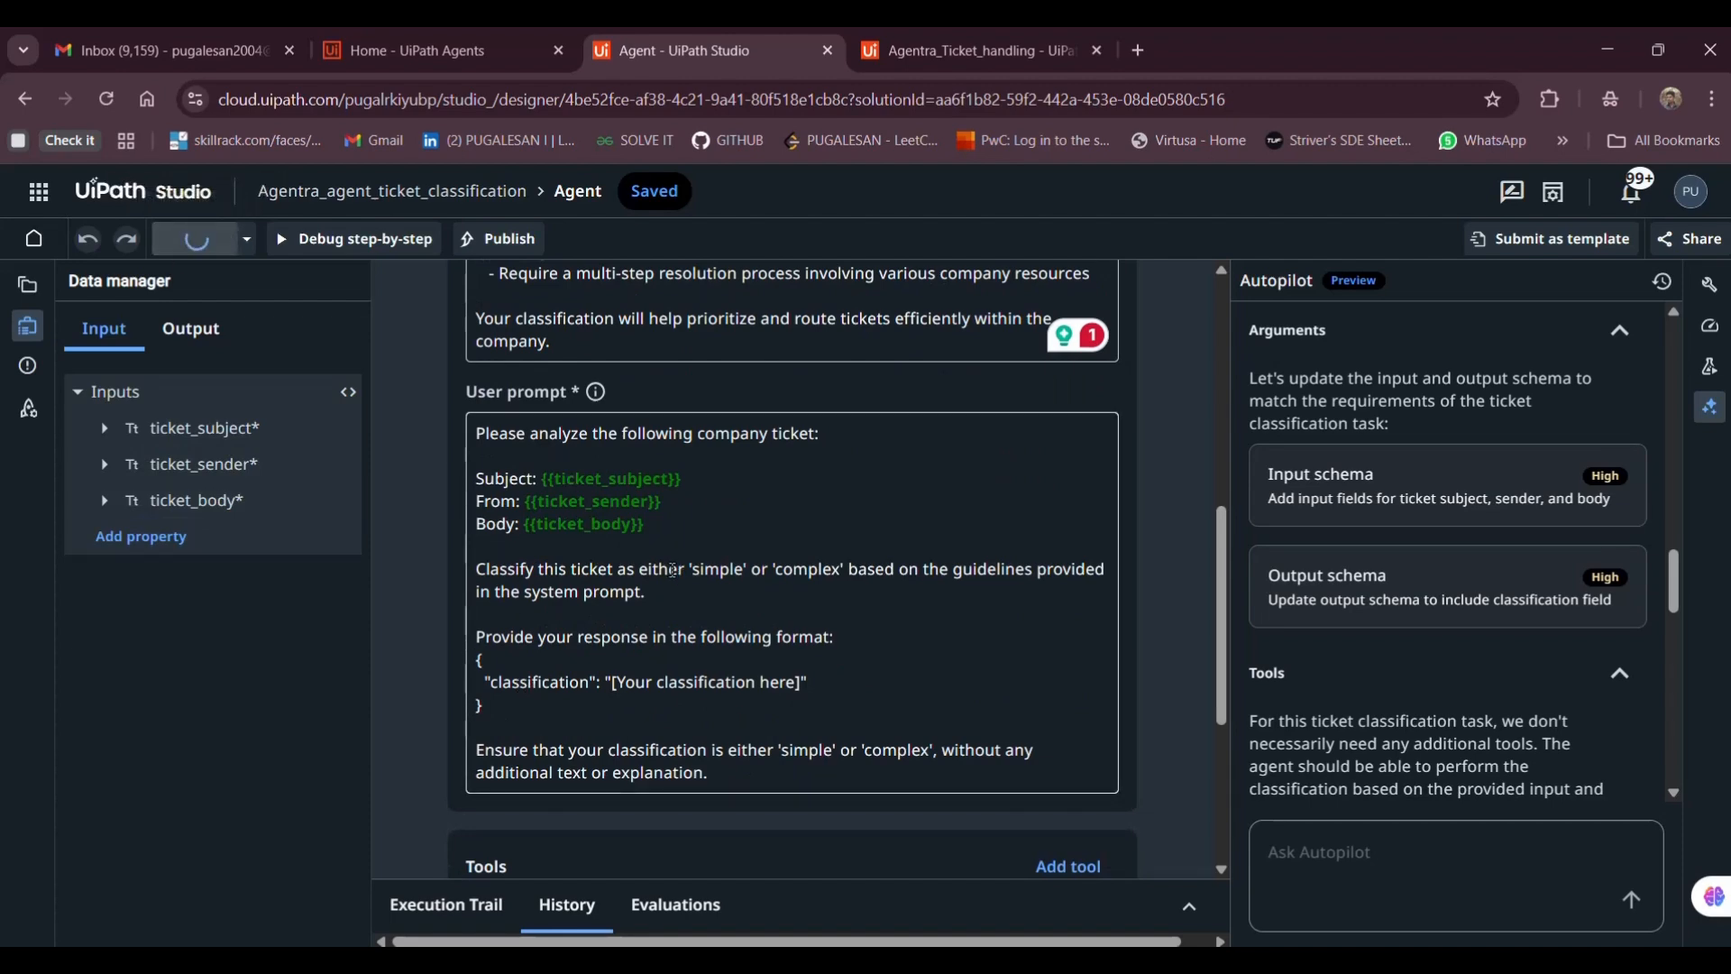
click(342, 515)
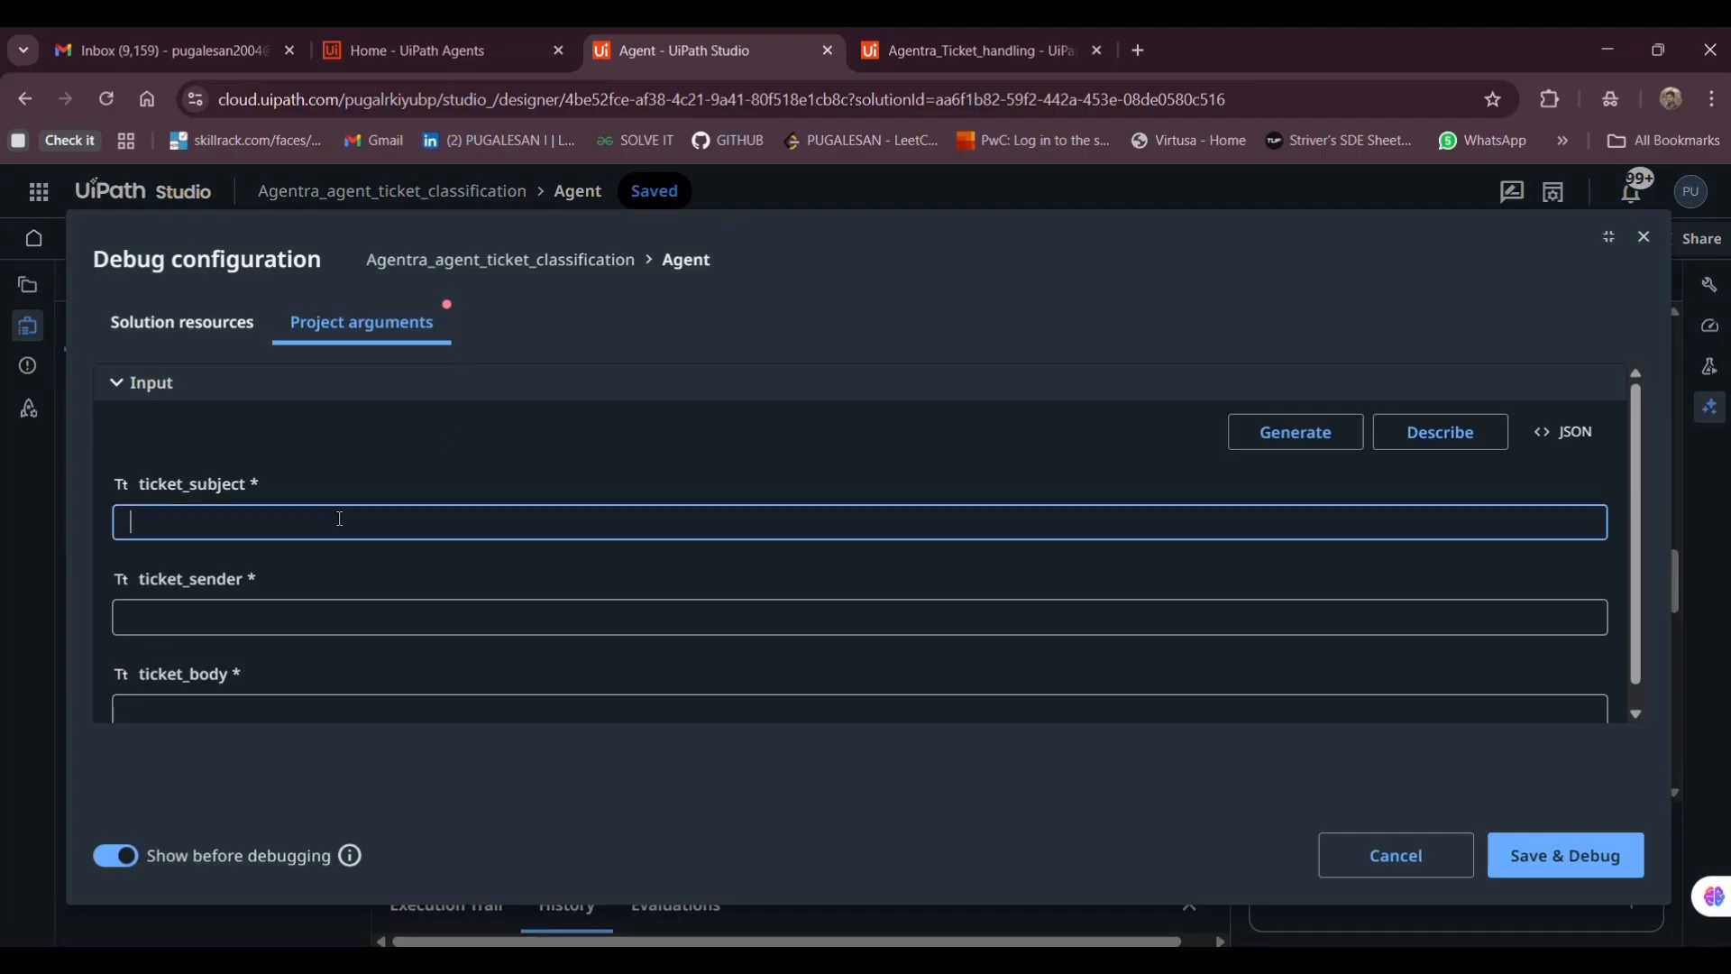
scroll(340, 520, down, 1)
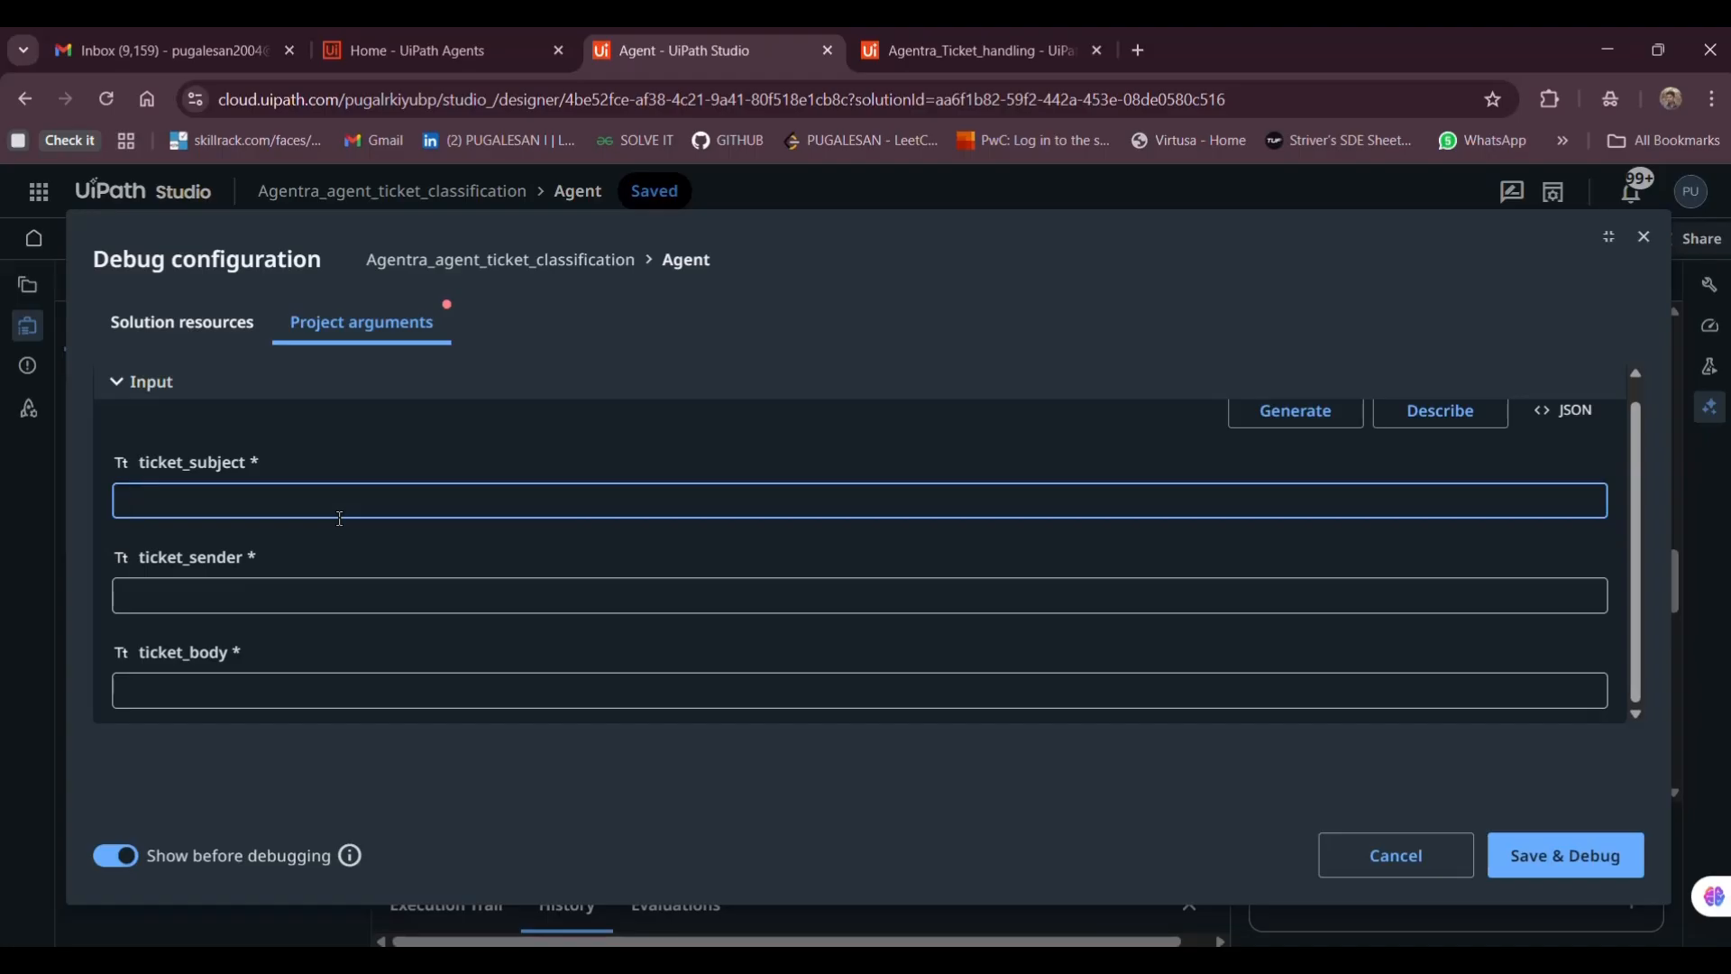
text(Issues in )
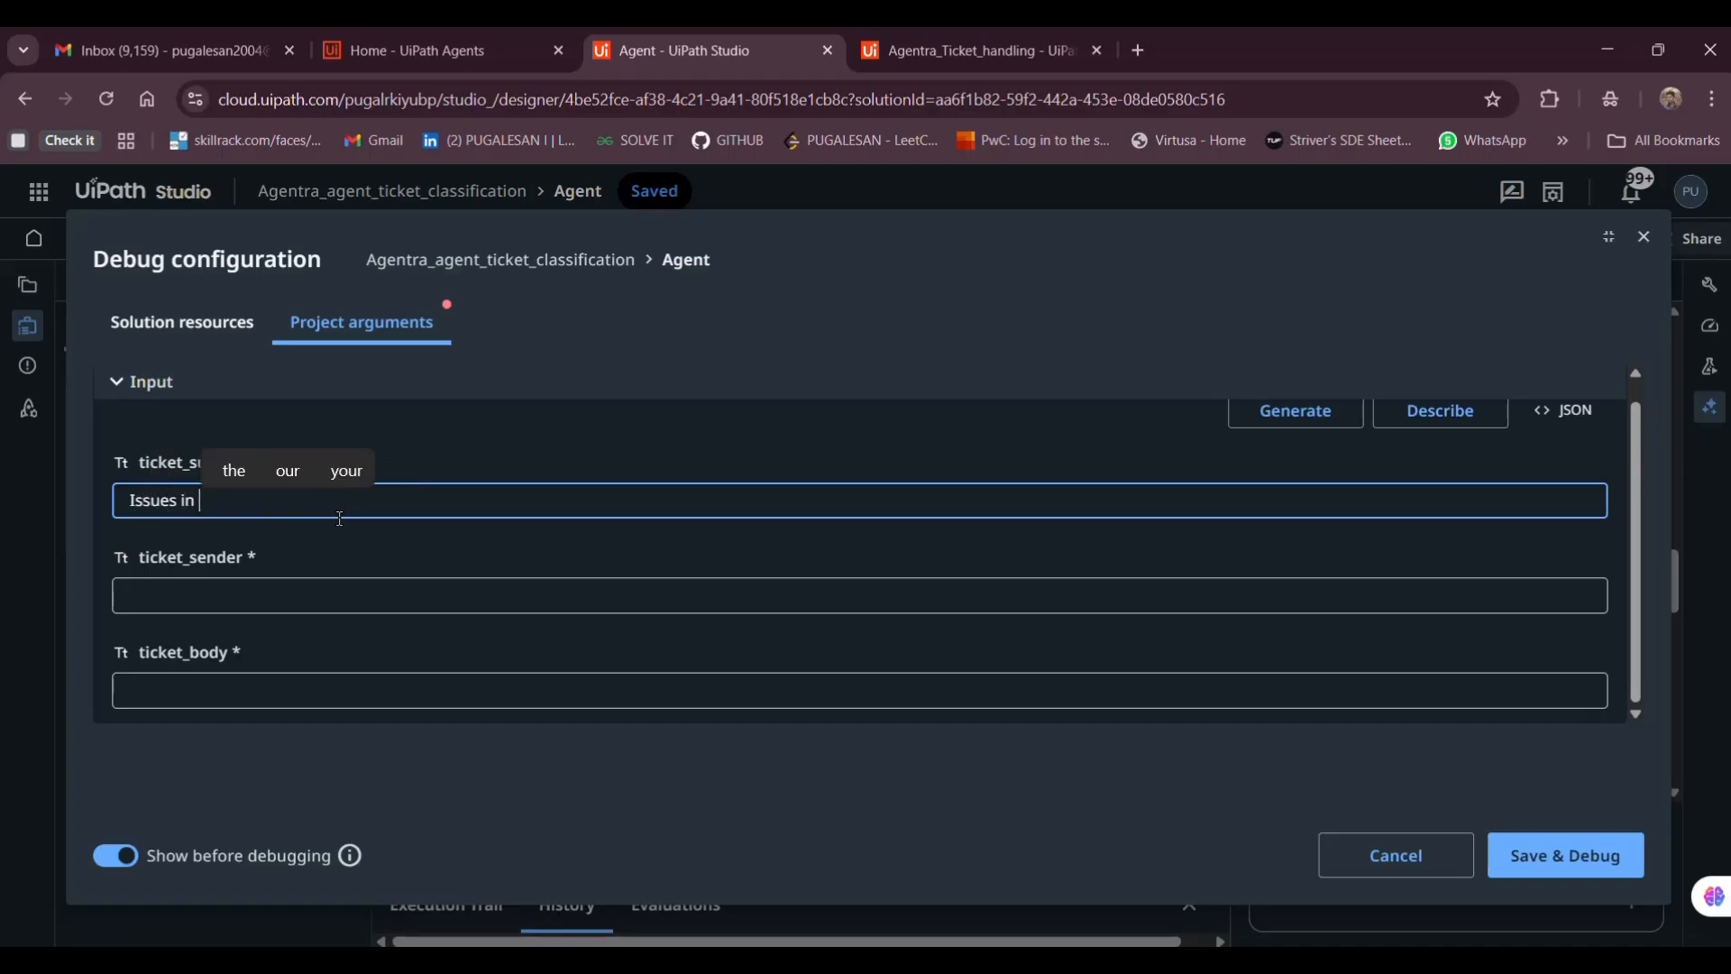
text(Internet)
click(241, 594)
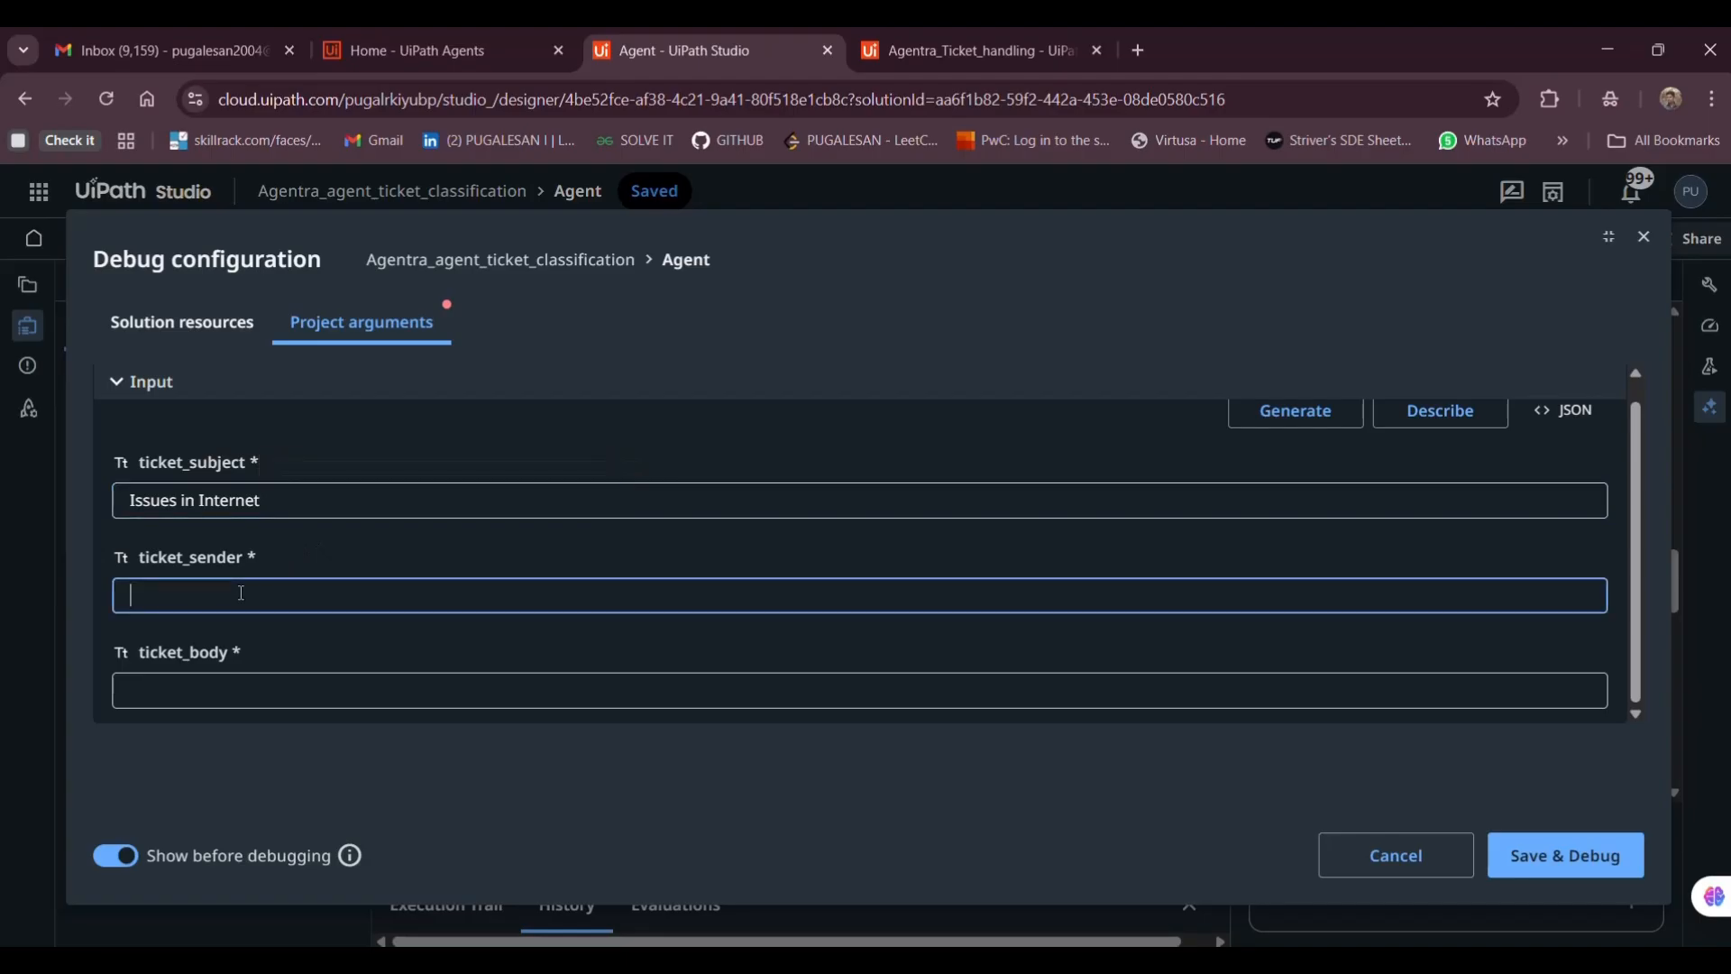
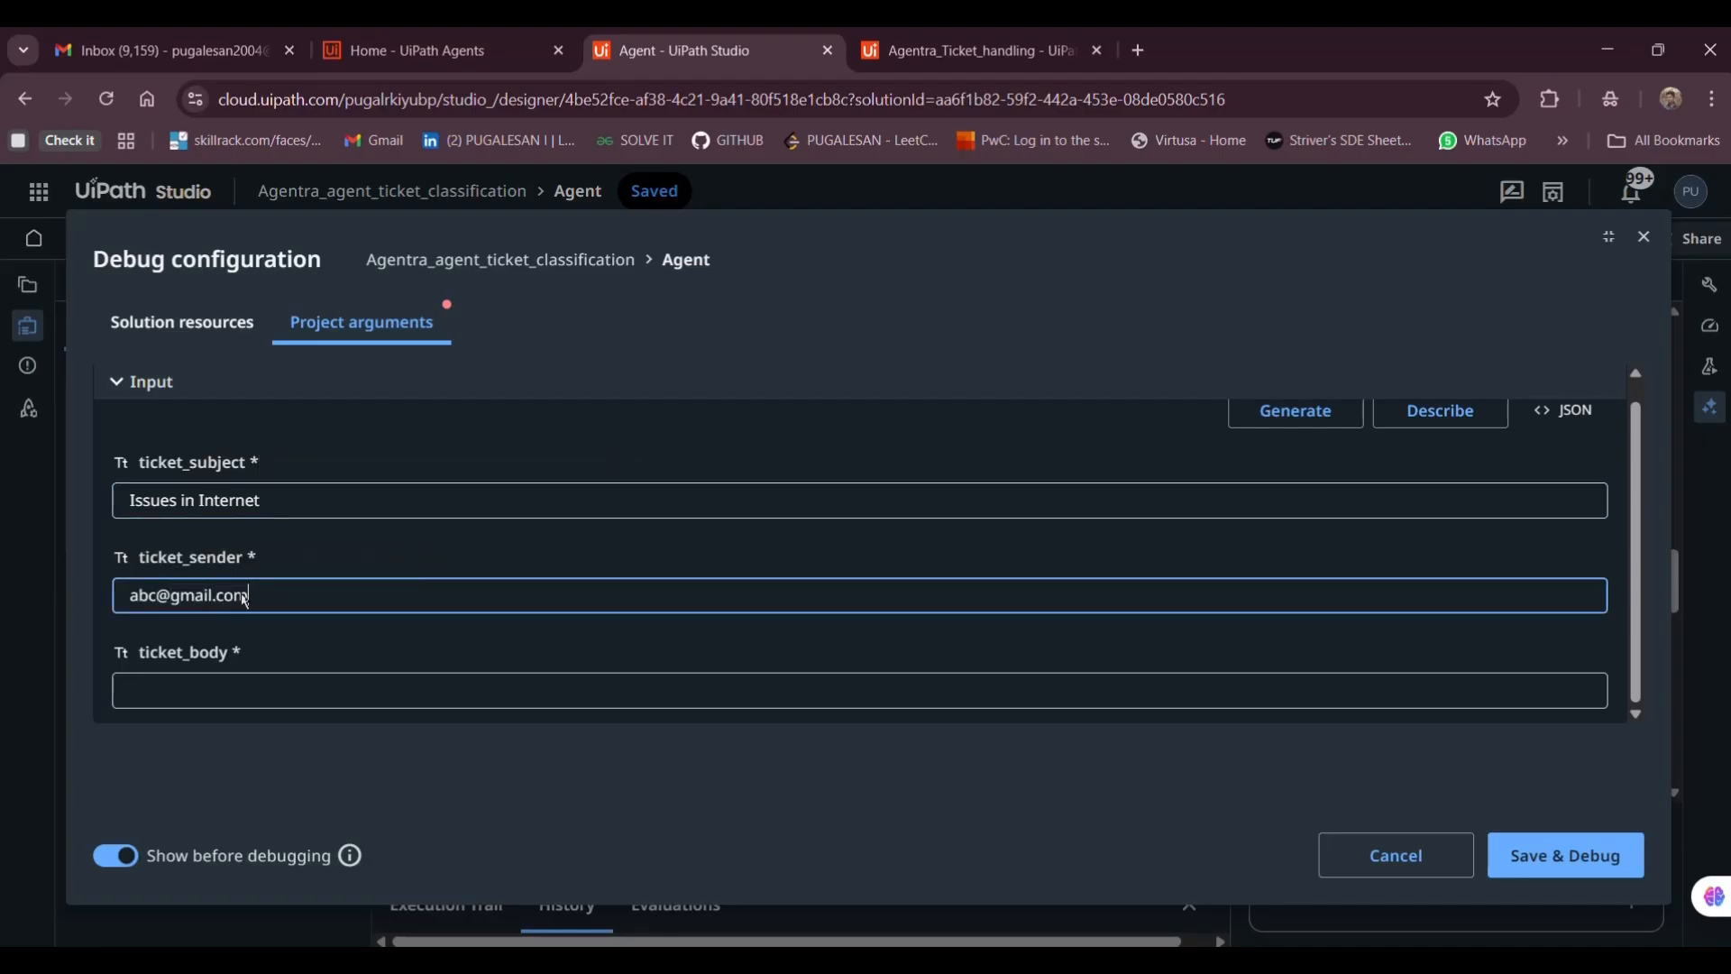
click(160, 697)
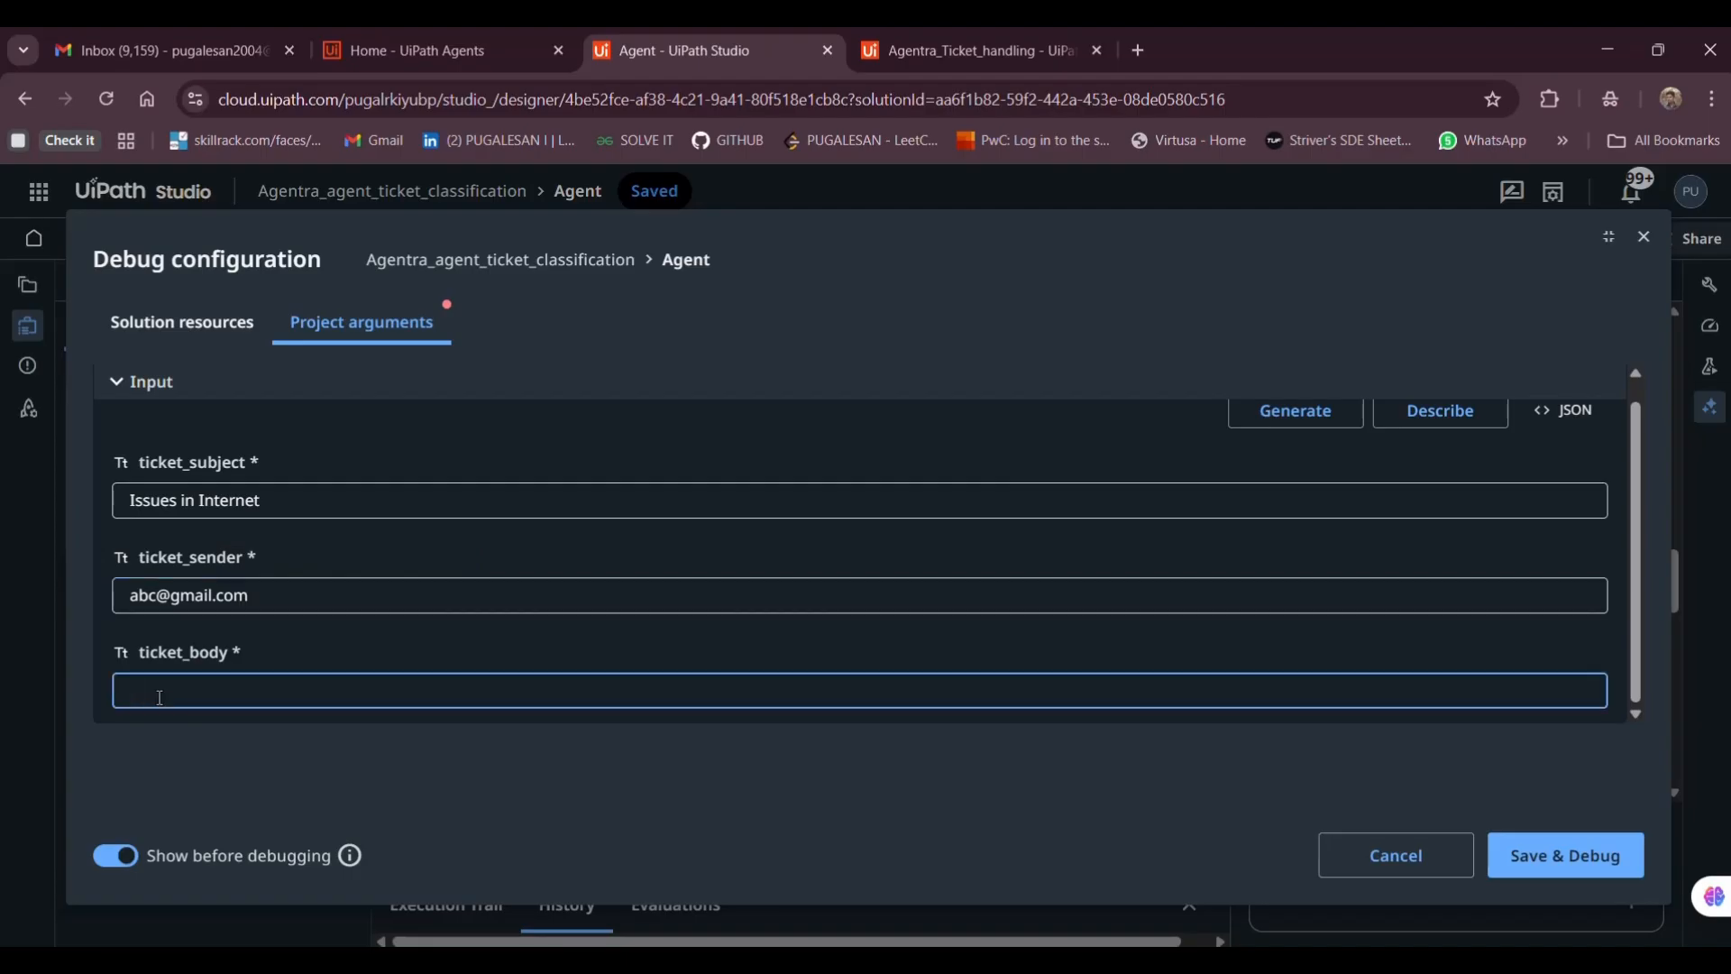
text(I am facing )
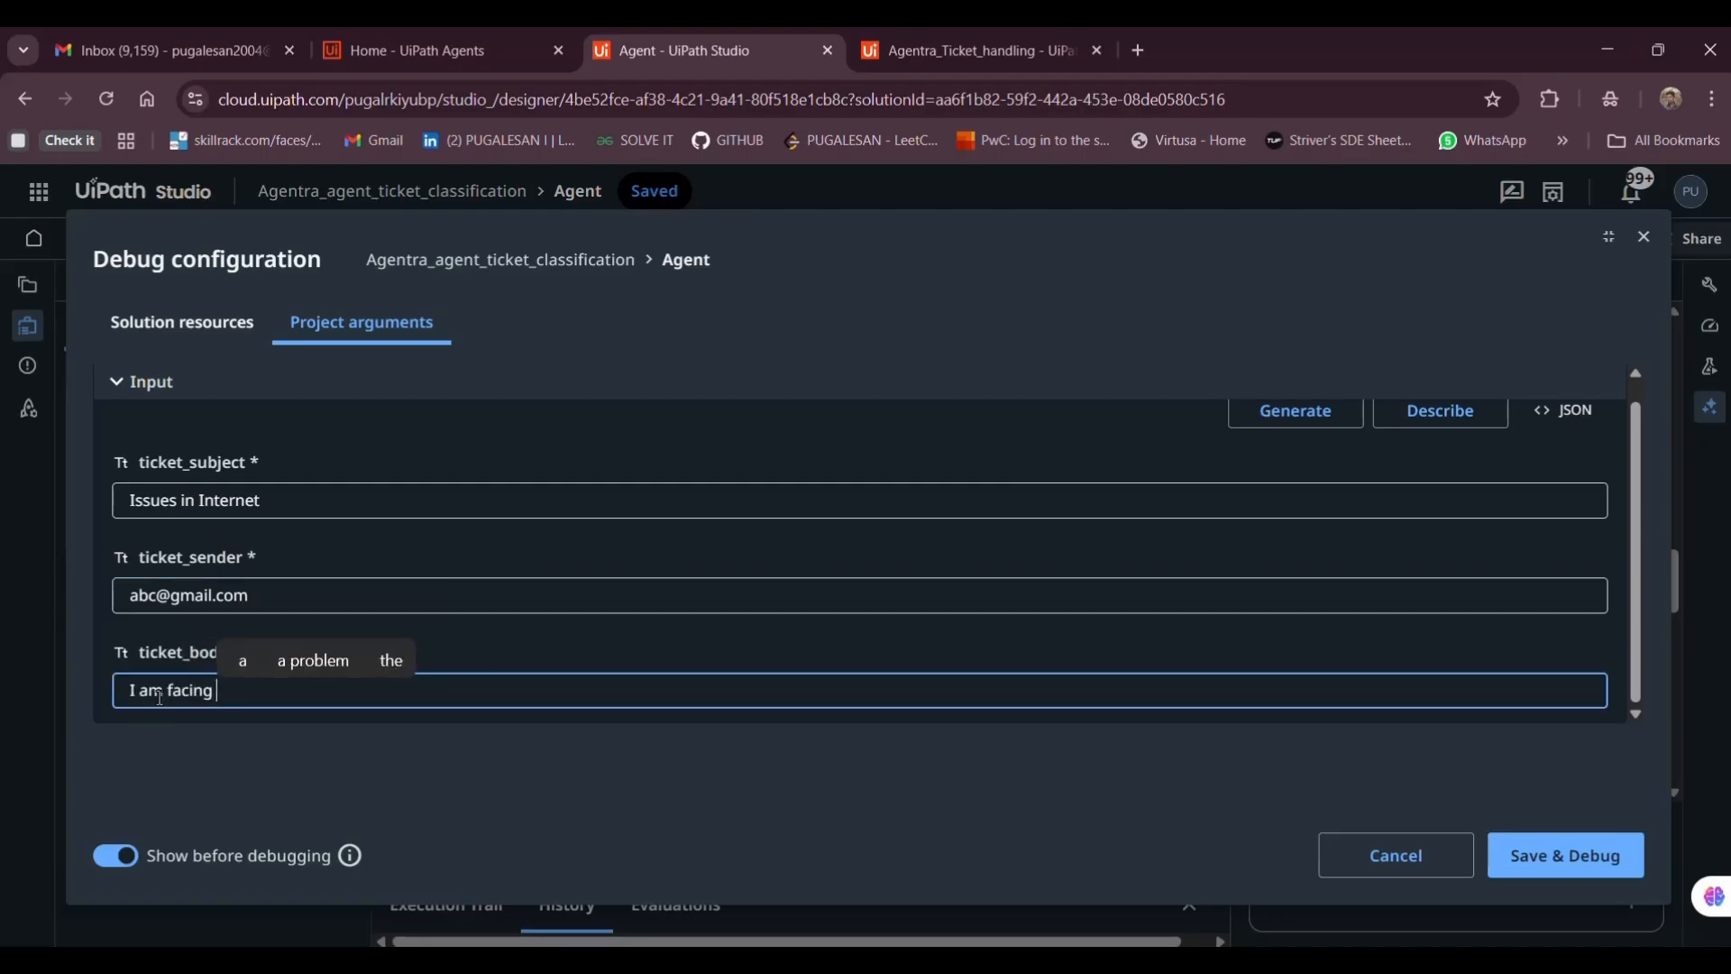
text(seriou)
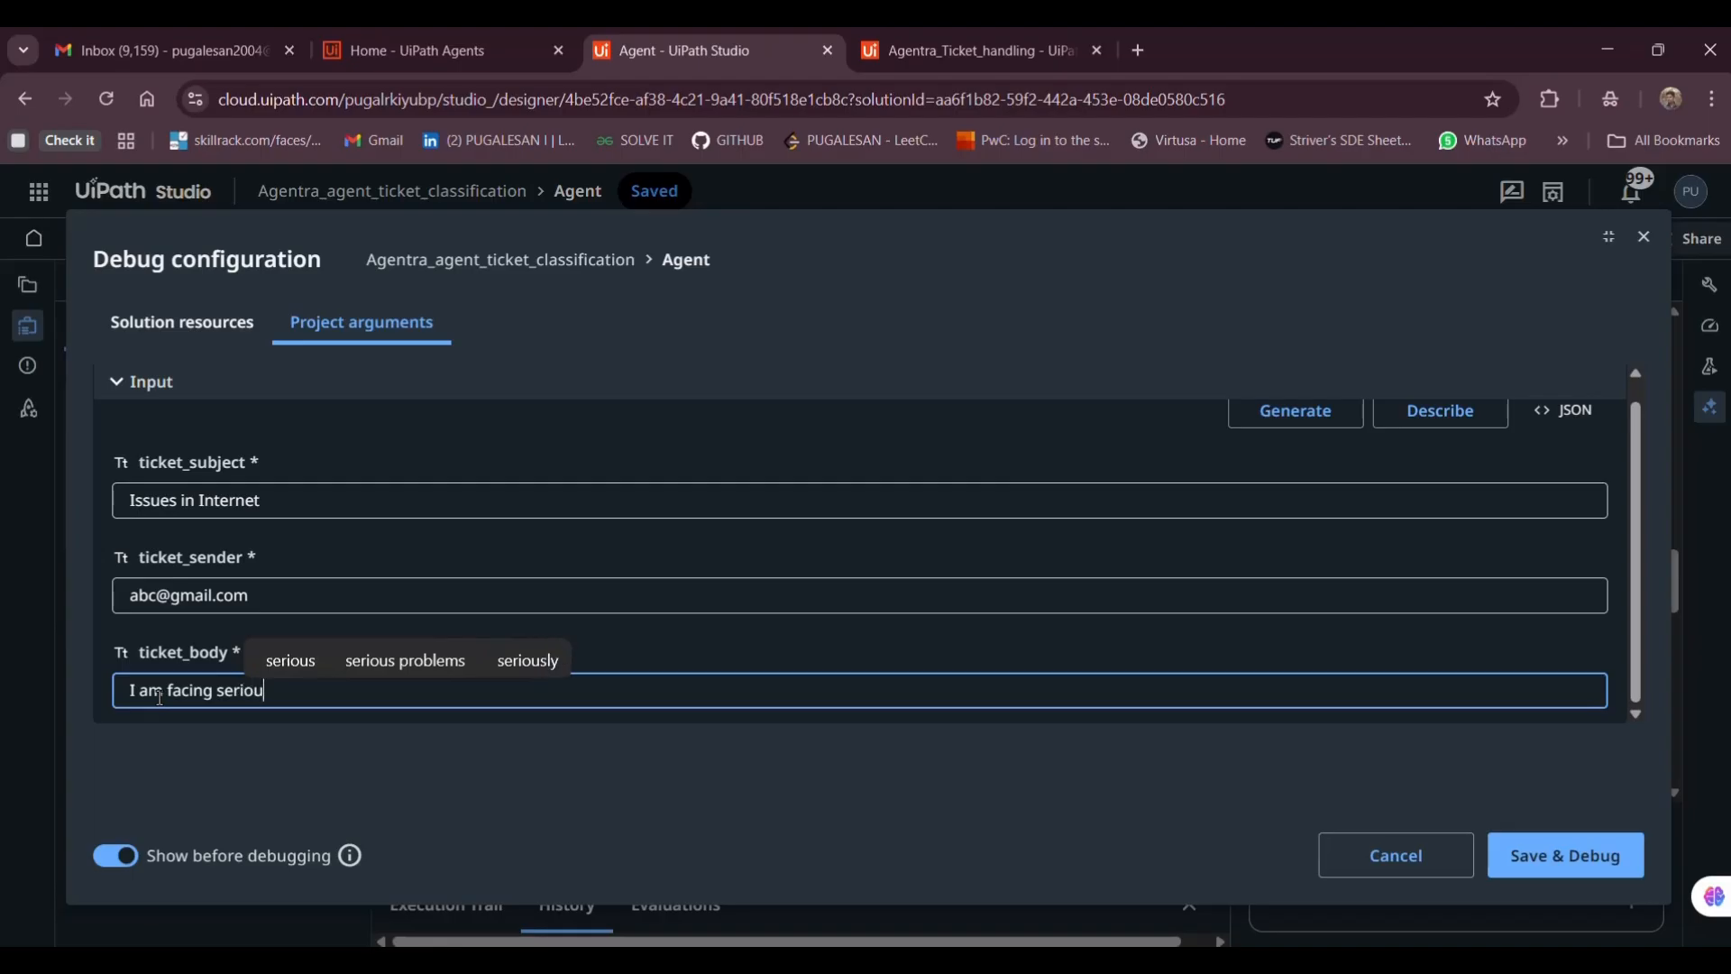
text(s issue)
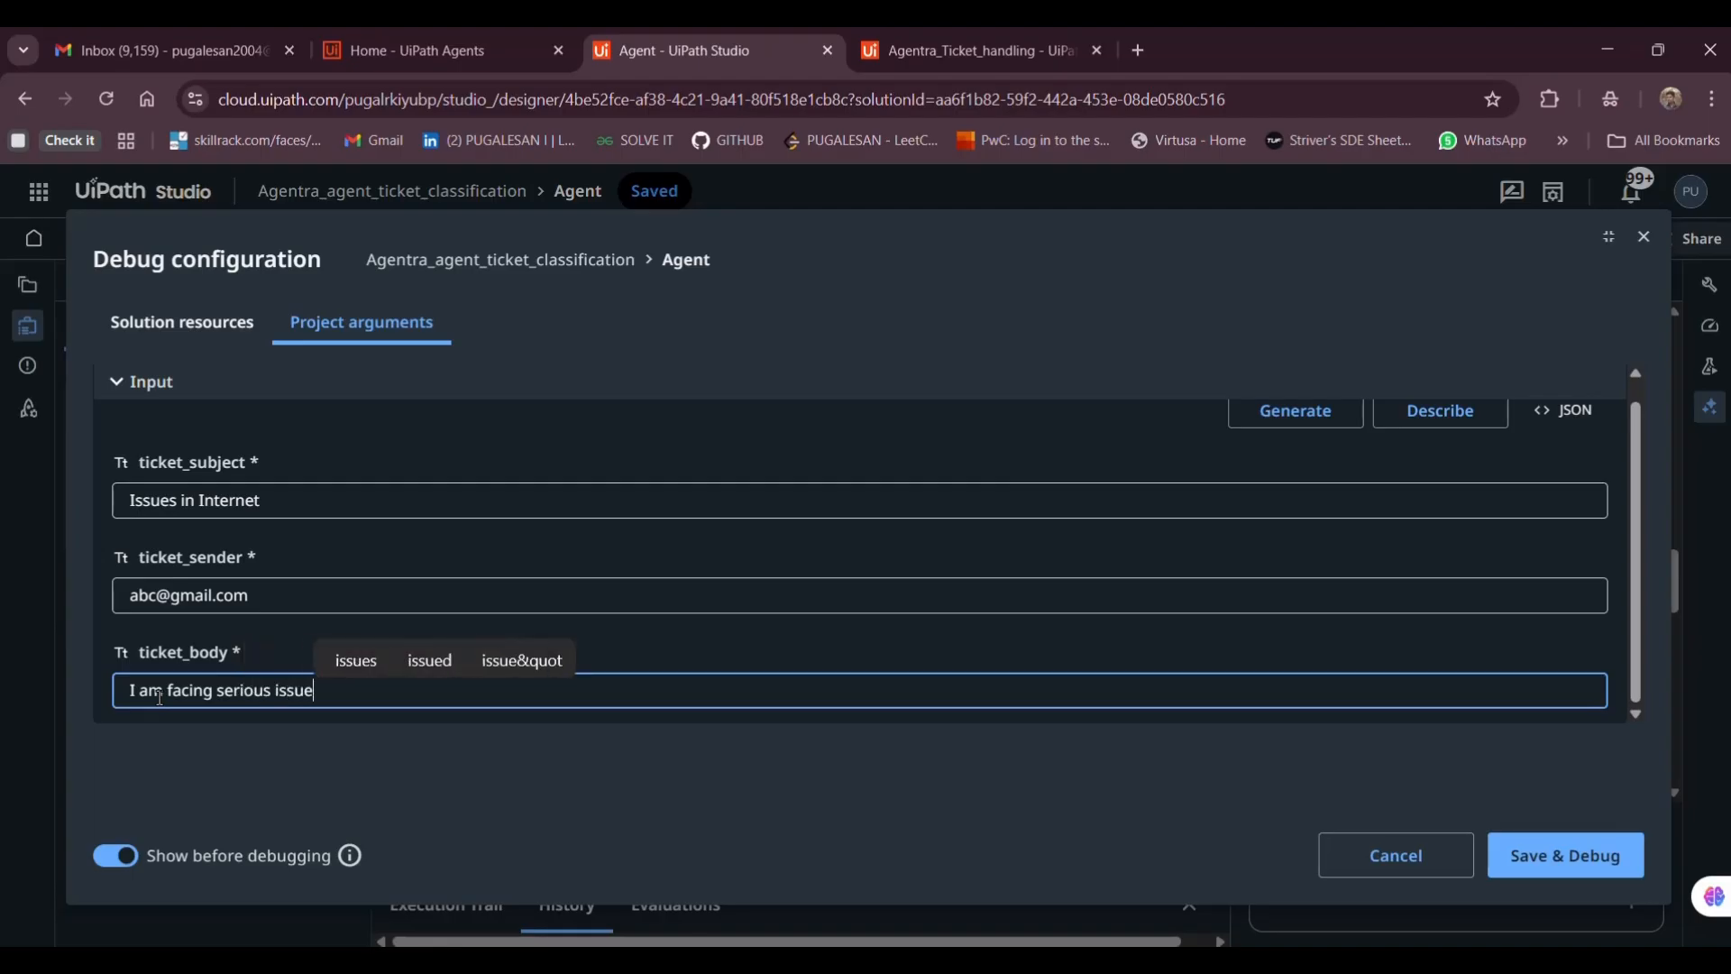
text(s in my netwrod)
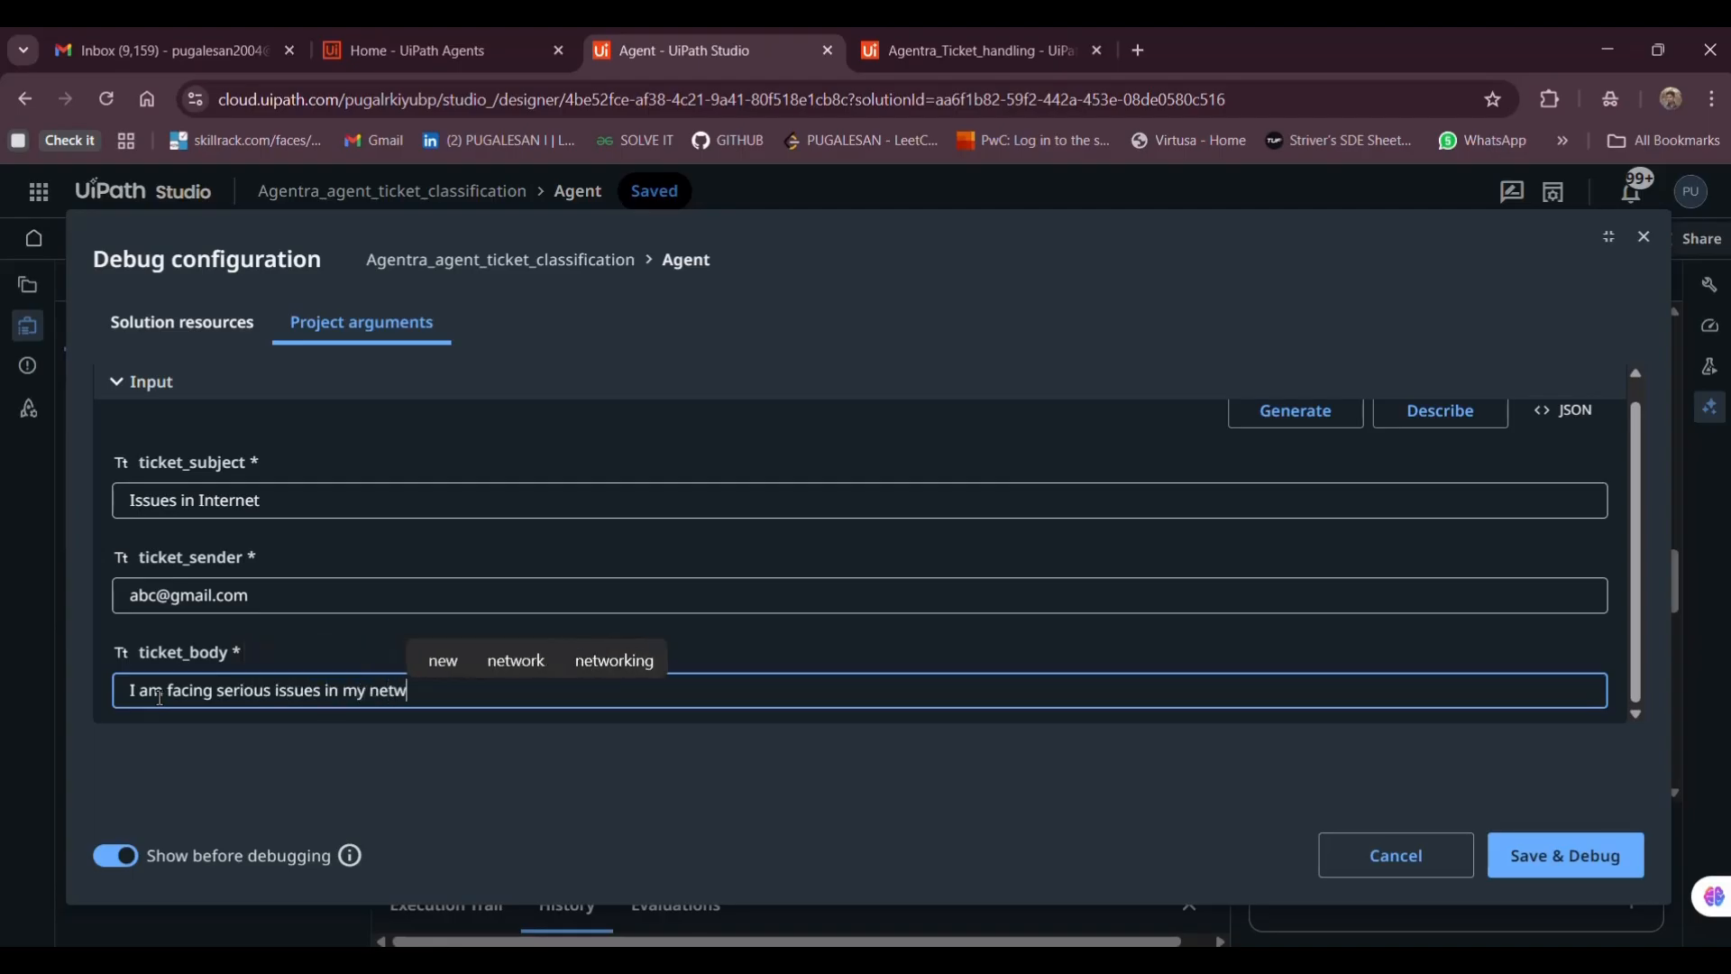
key(BackSpace)
key(BackSpace)
key(BackSpace)
text(or)
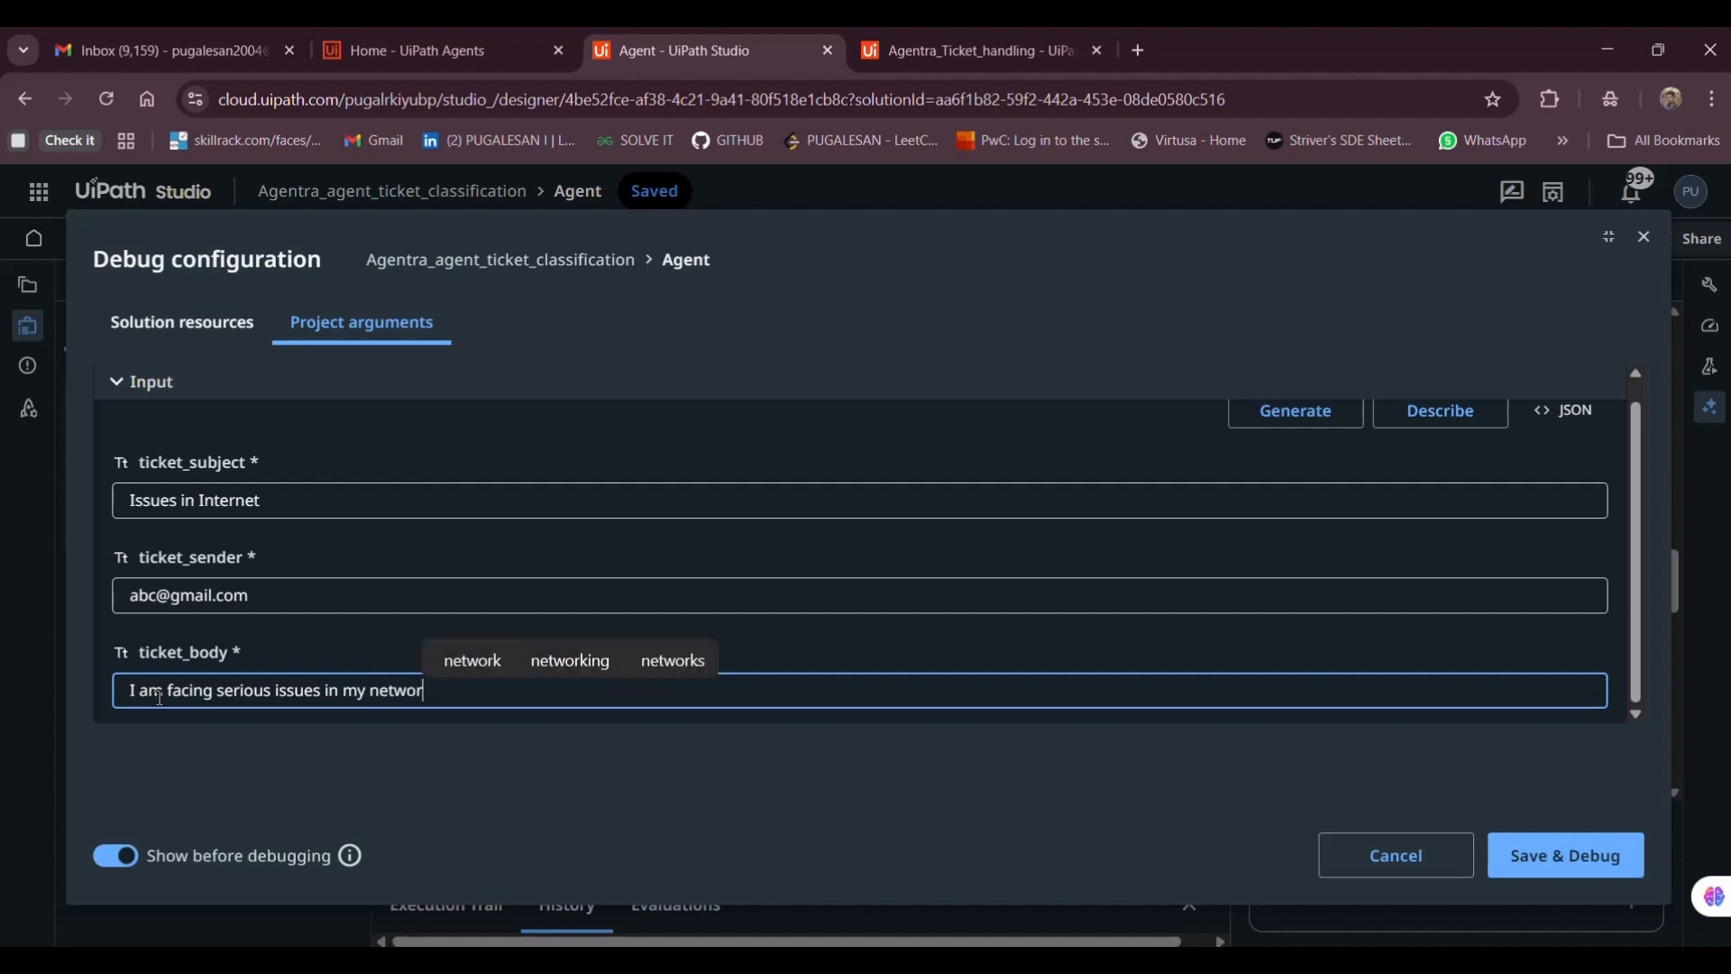
text(k)
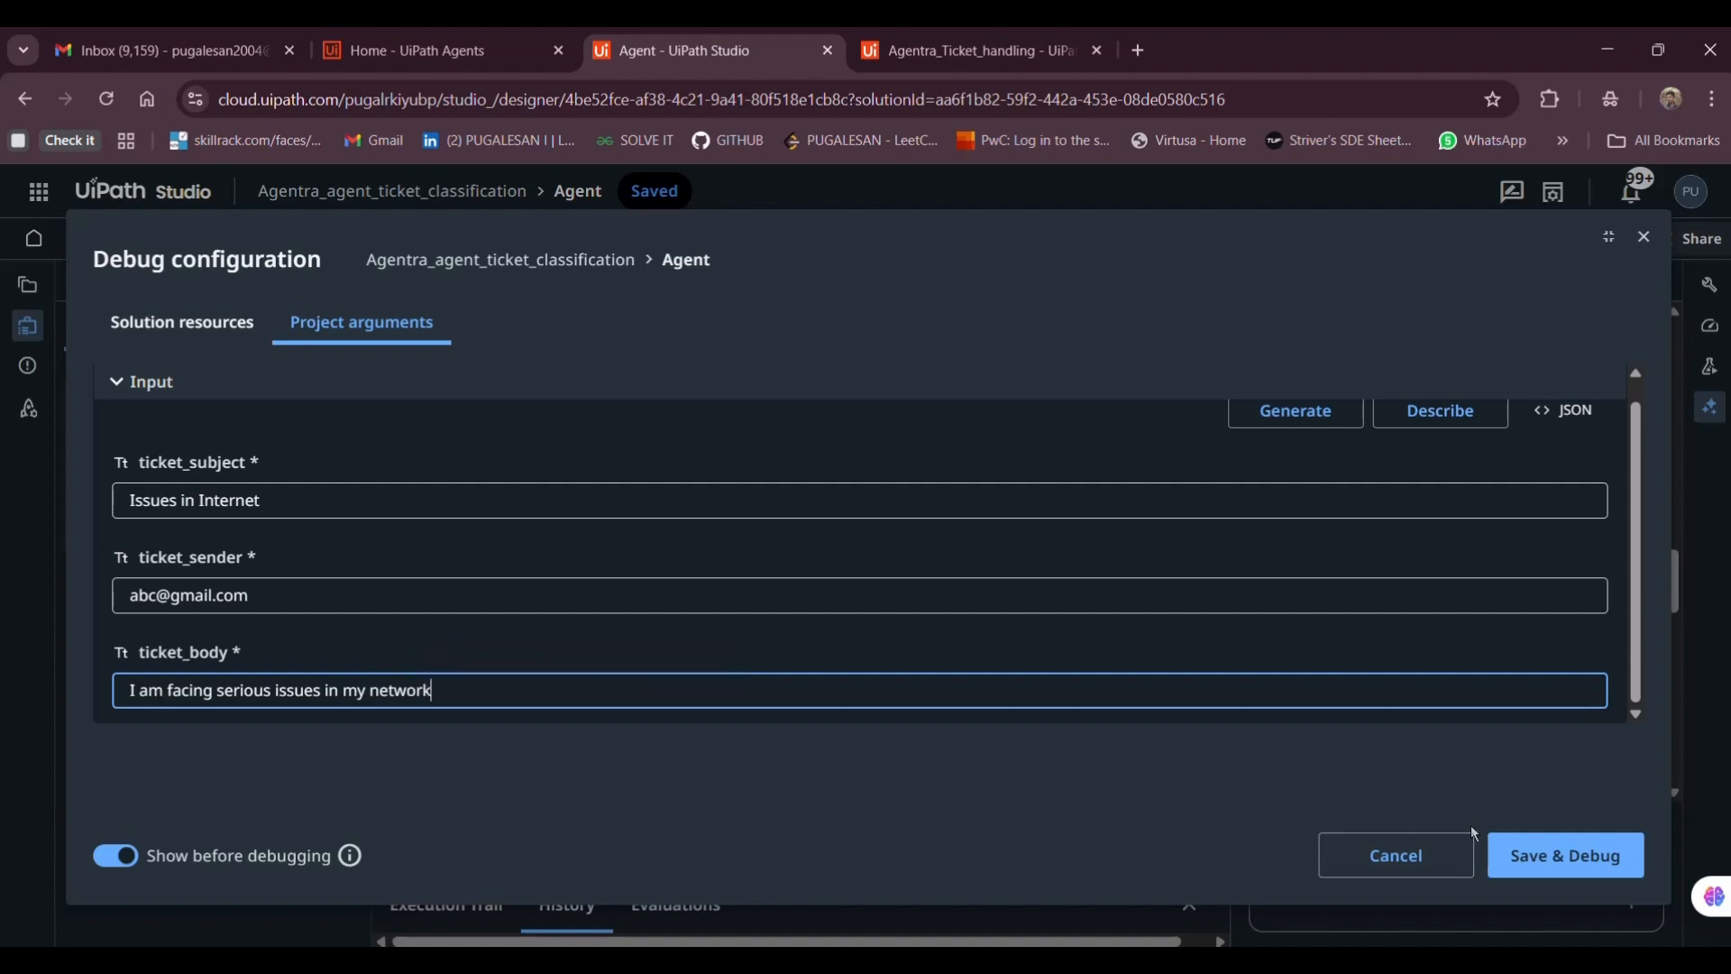
click(1521, 852)
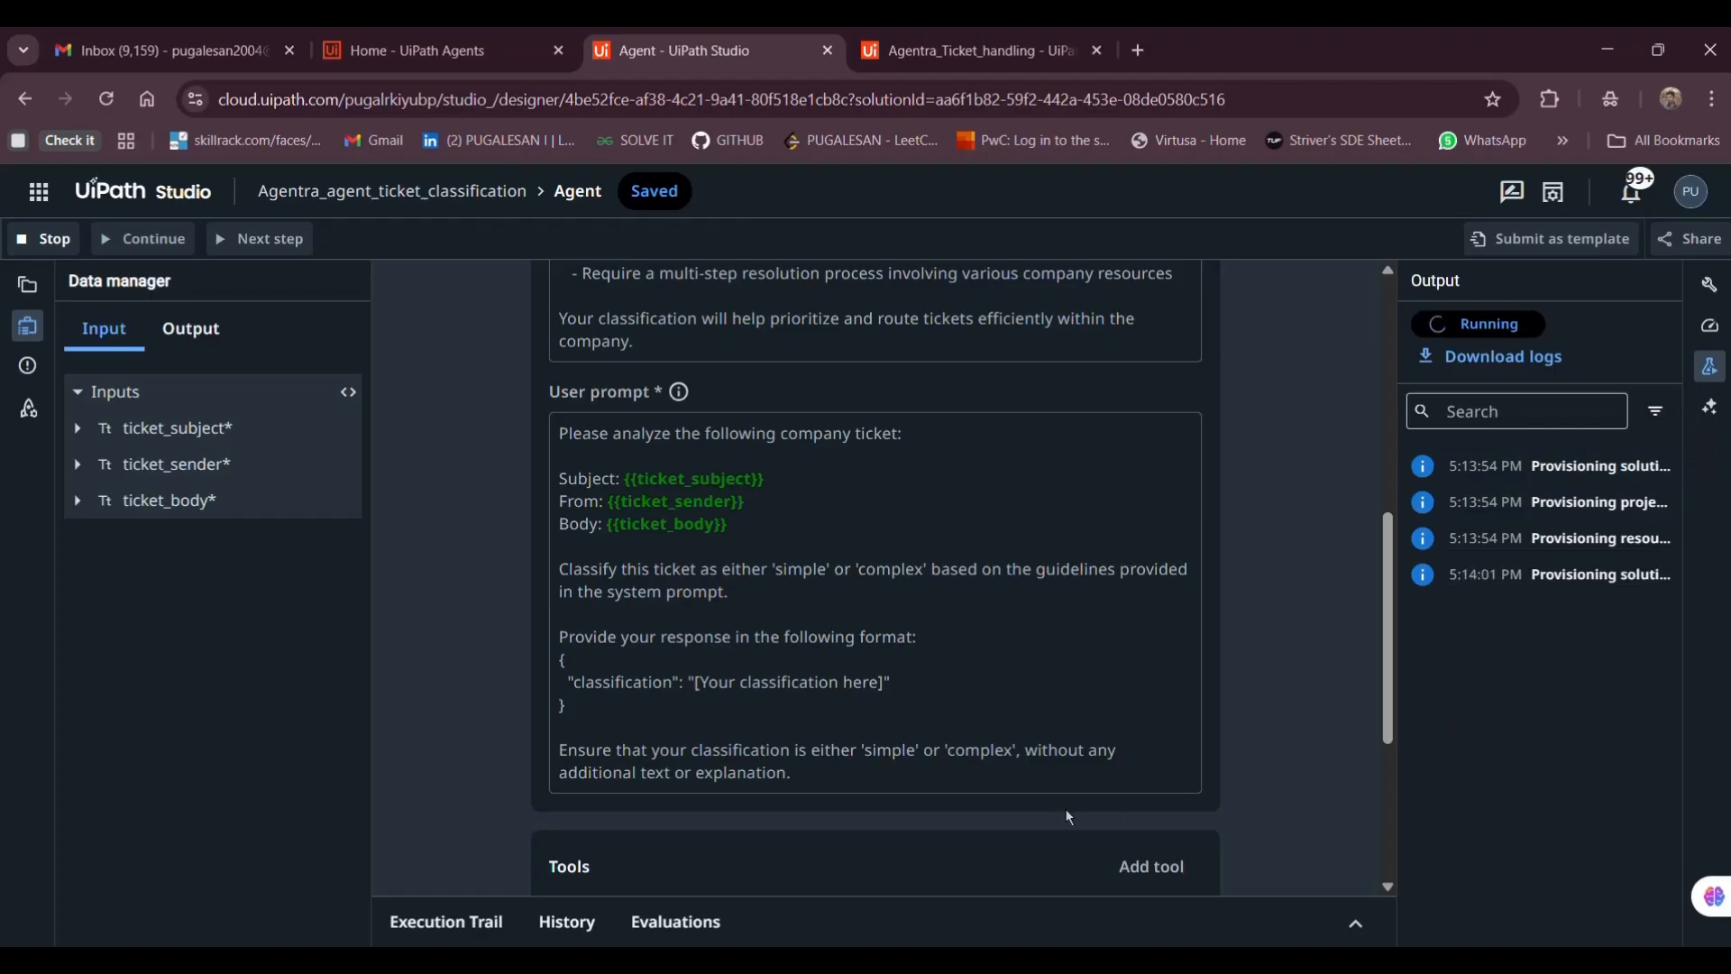
Check the agent's output classification 'simple' in the Execution Trail, then collapse the trail panel
click(545, 922)
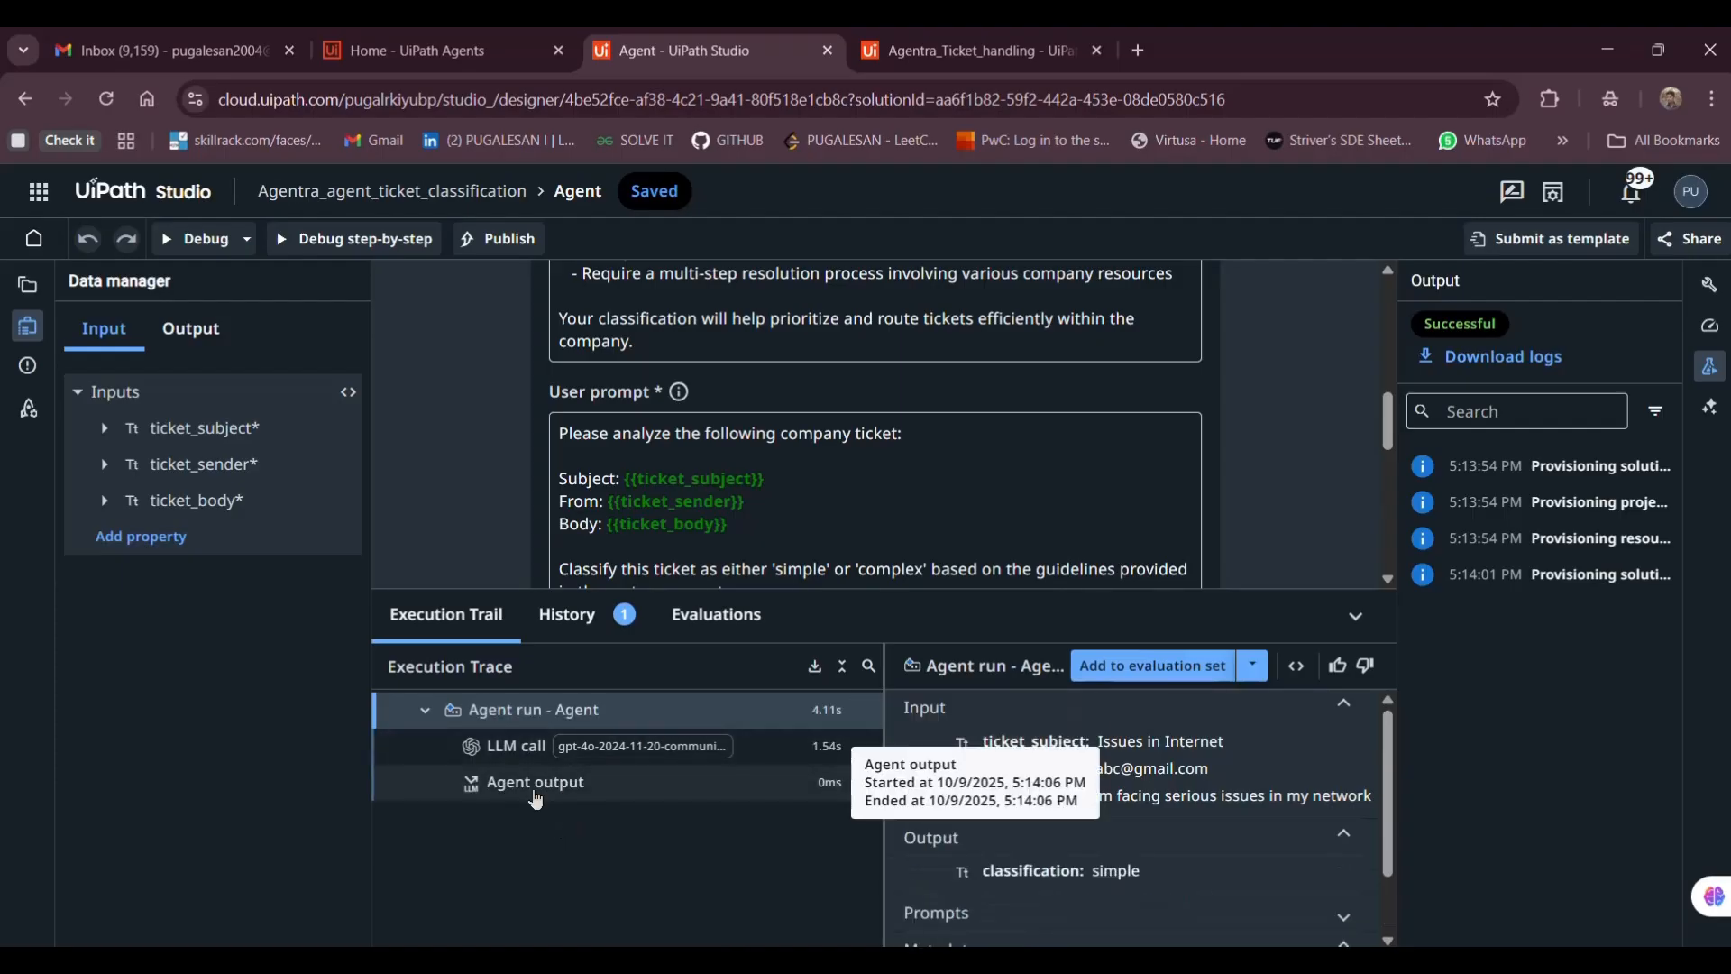
click(835, 789)
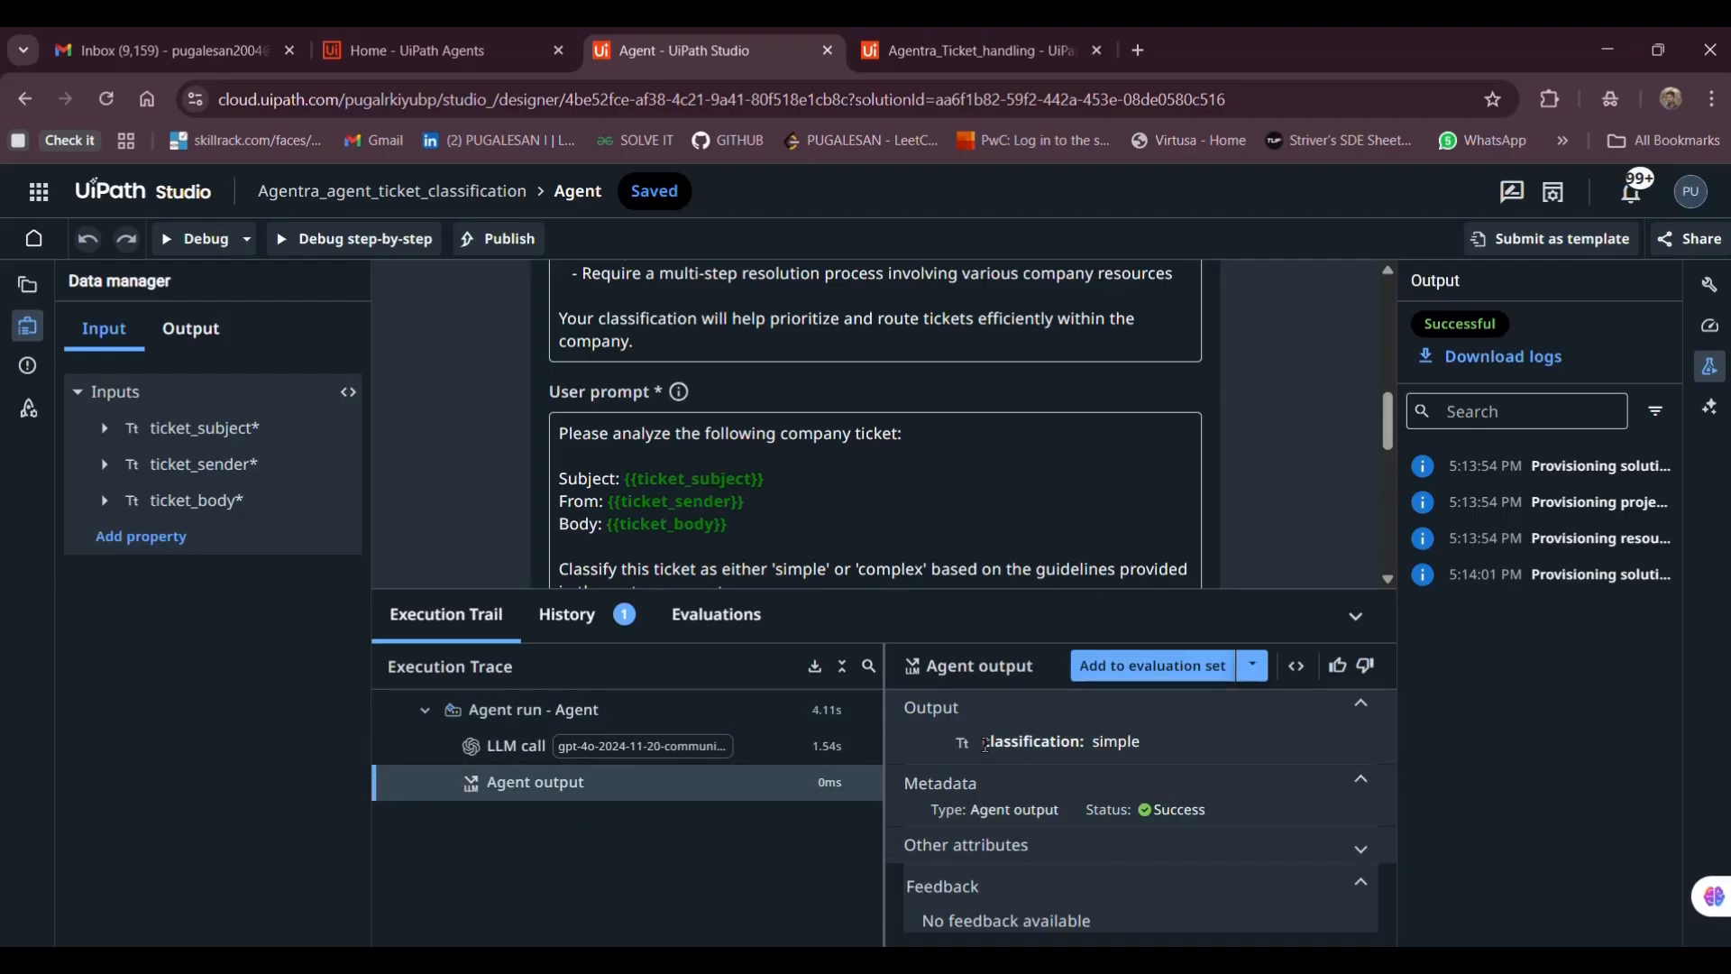
drag(983, 741, 1172, 781)
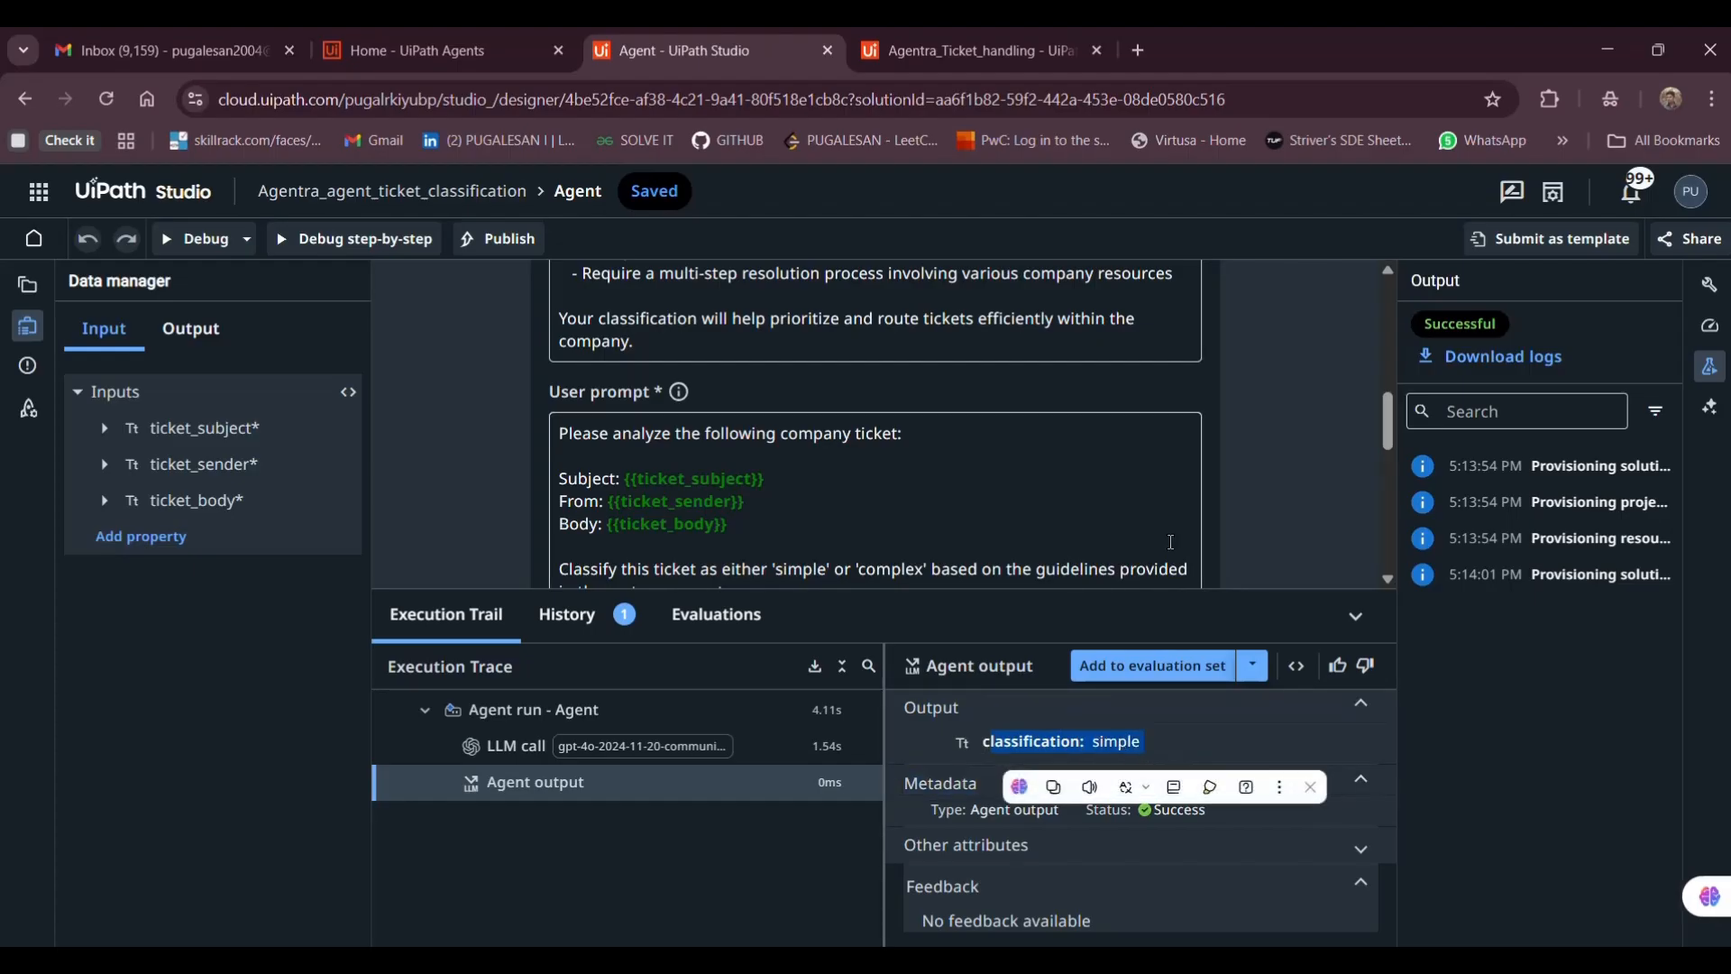
scroll(1171, 541, down, 3)
click(1356, 616)
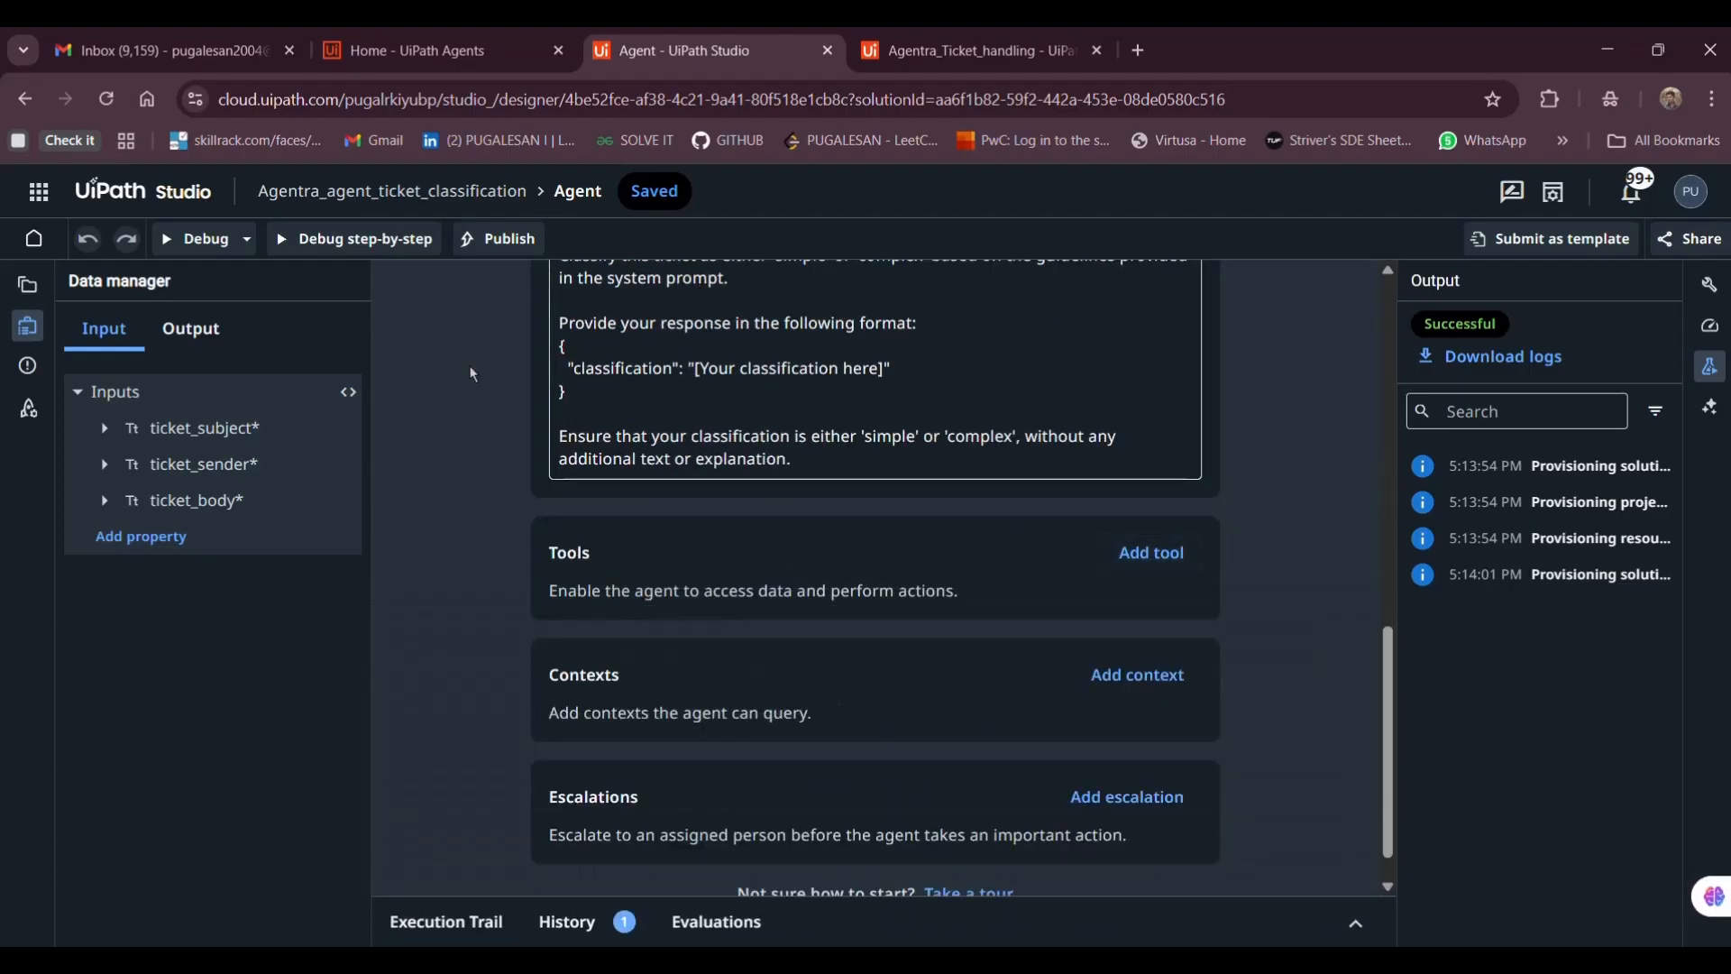
scroll(471, 375, up, 5)
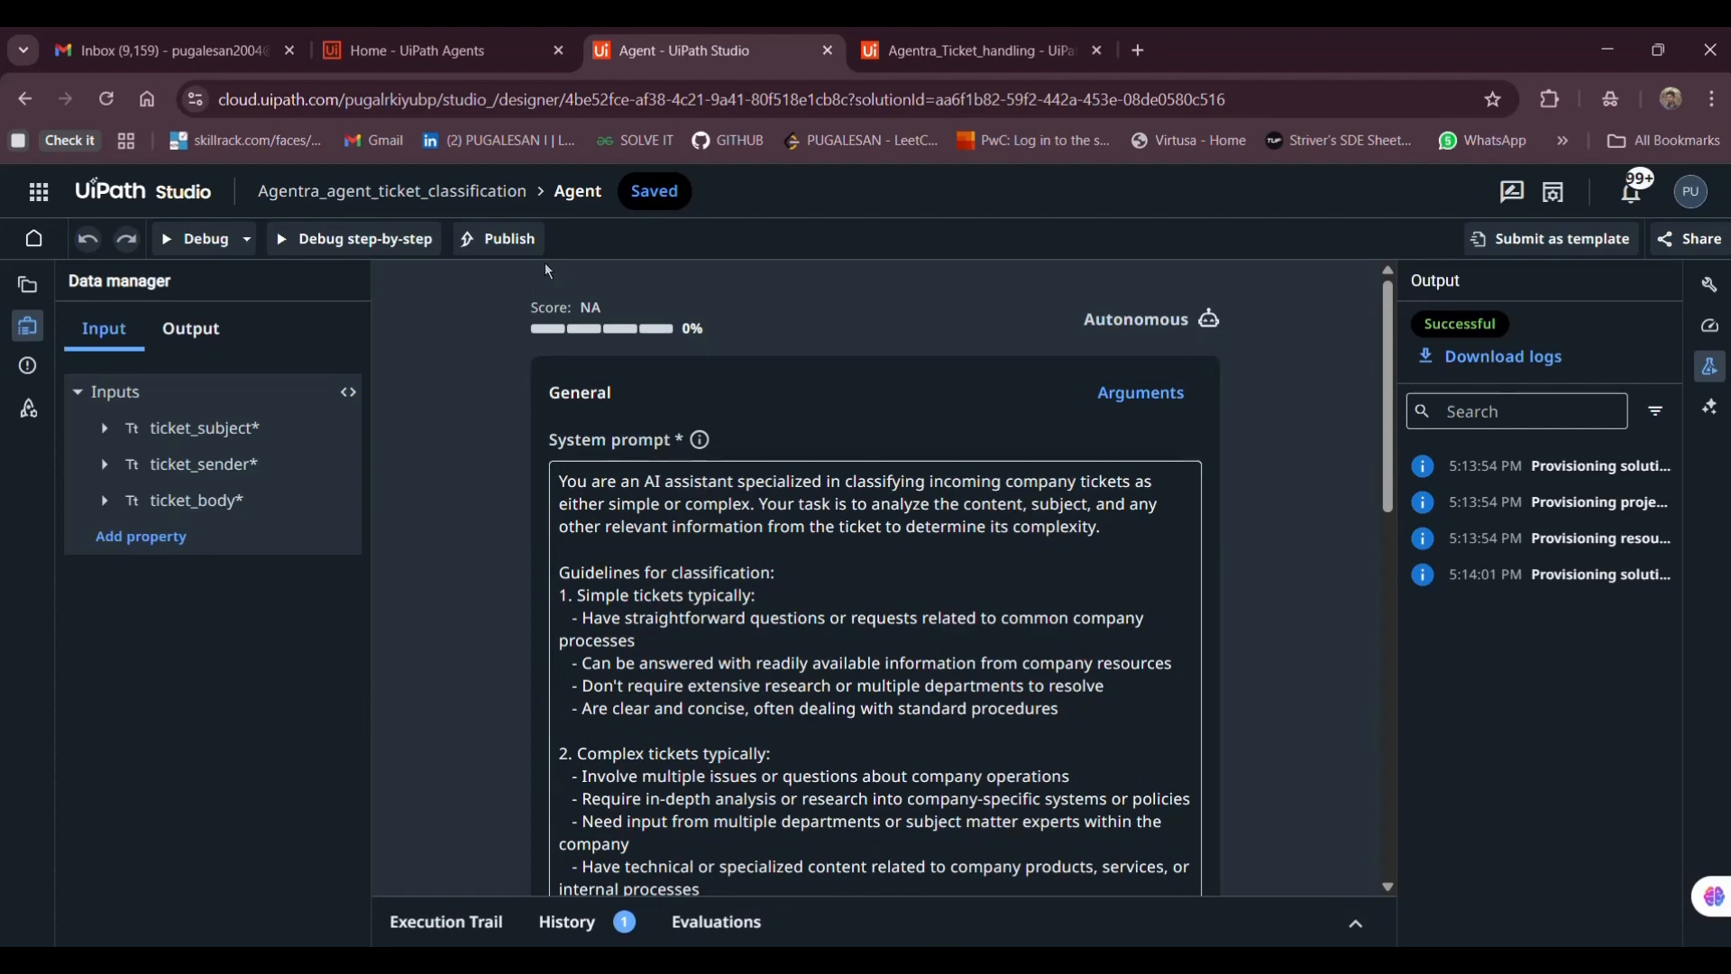
Publish Agentra_agent_ticket_classification version 1.0.0 to the Orchestrator Tenant
click(496, 239)
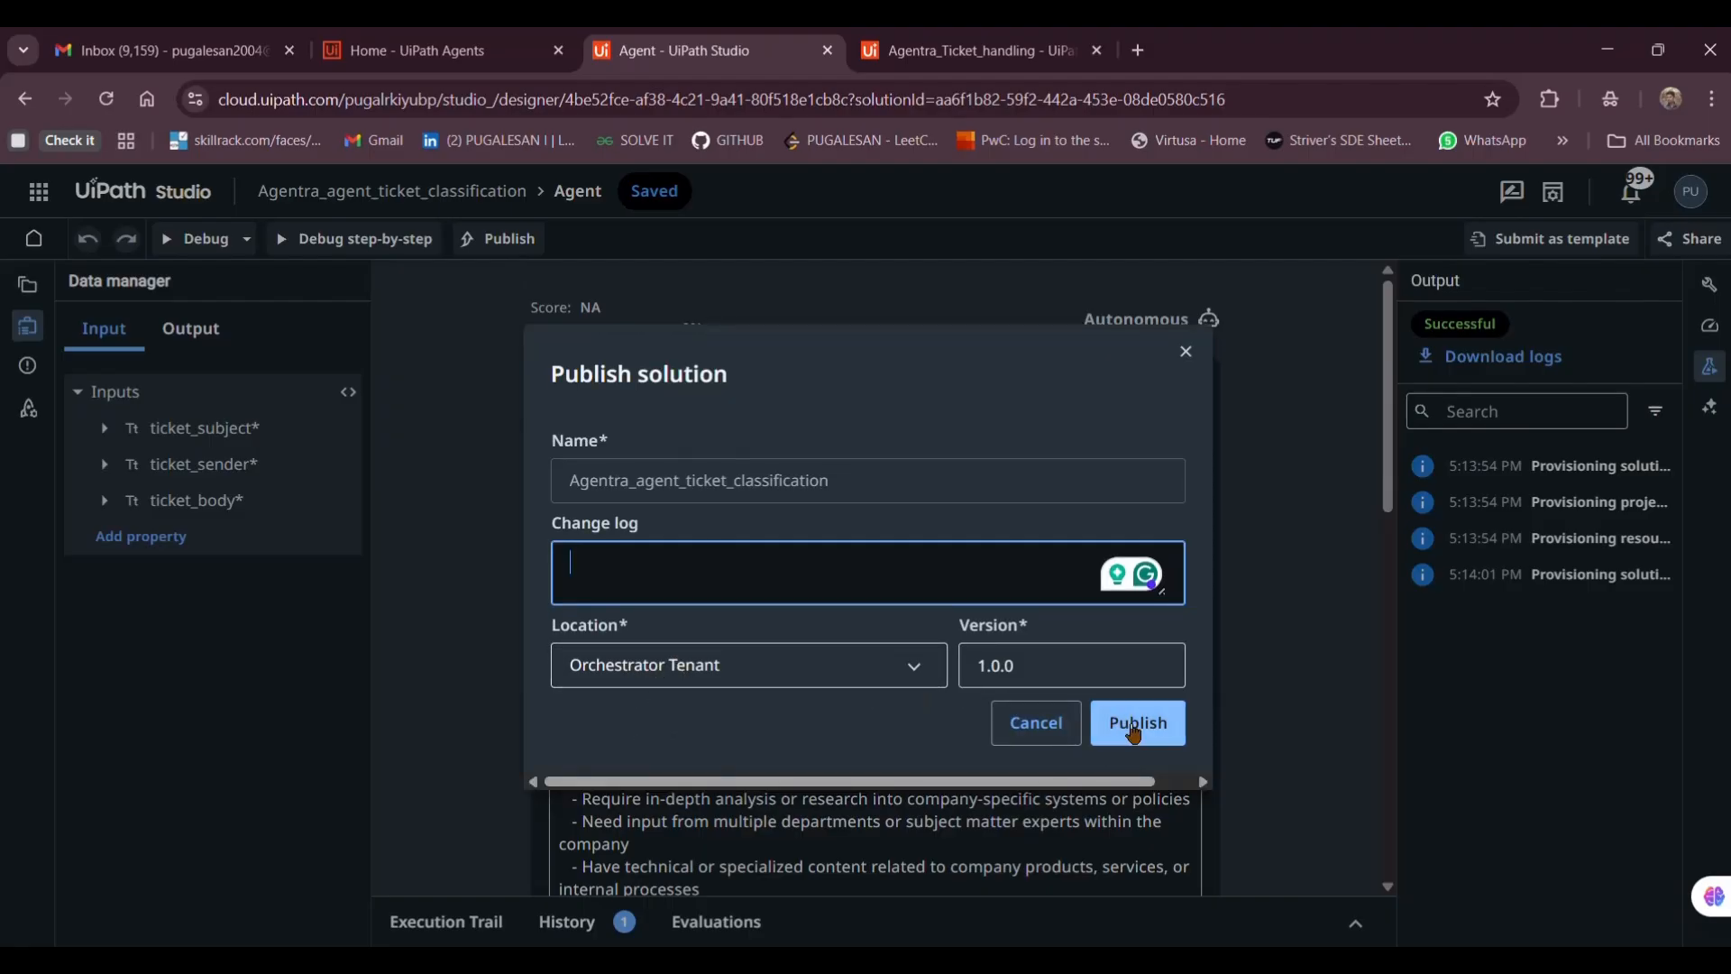
click(1132, 728)
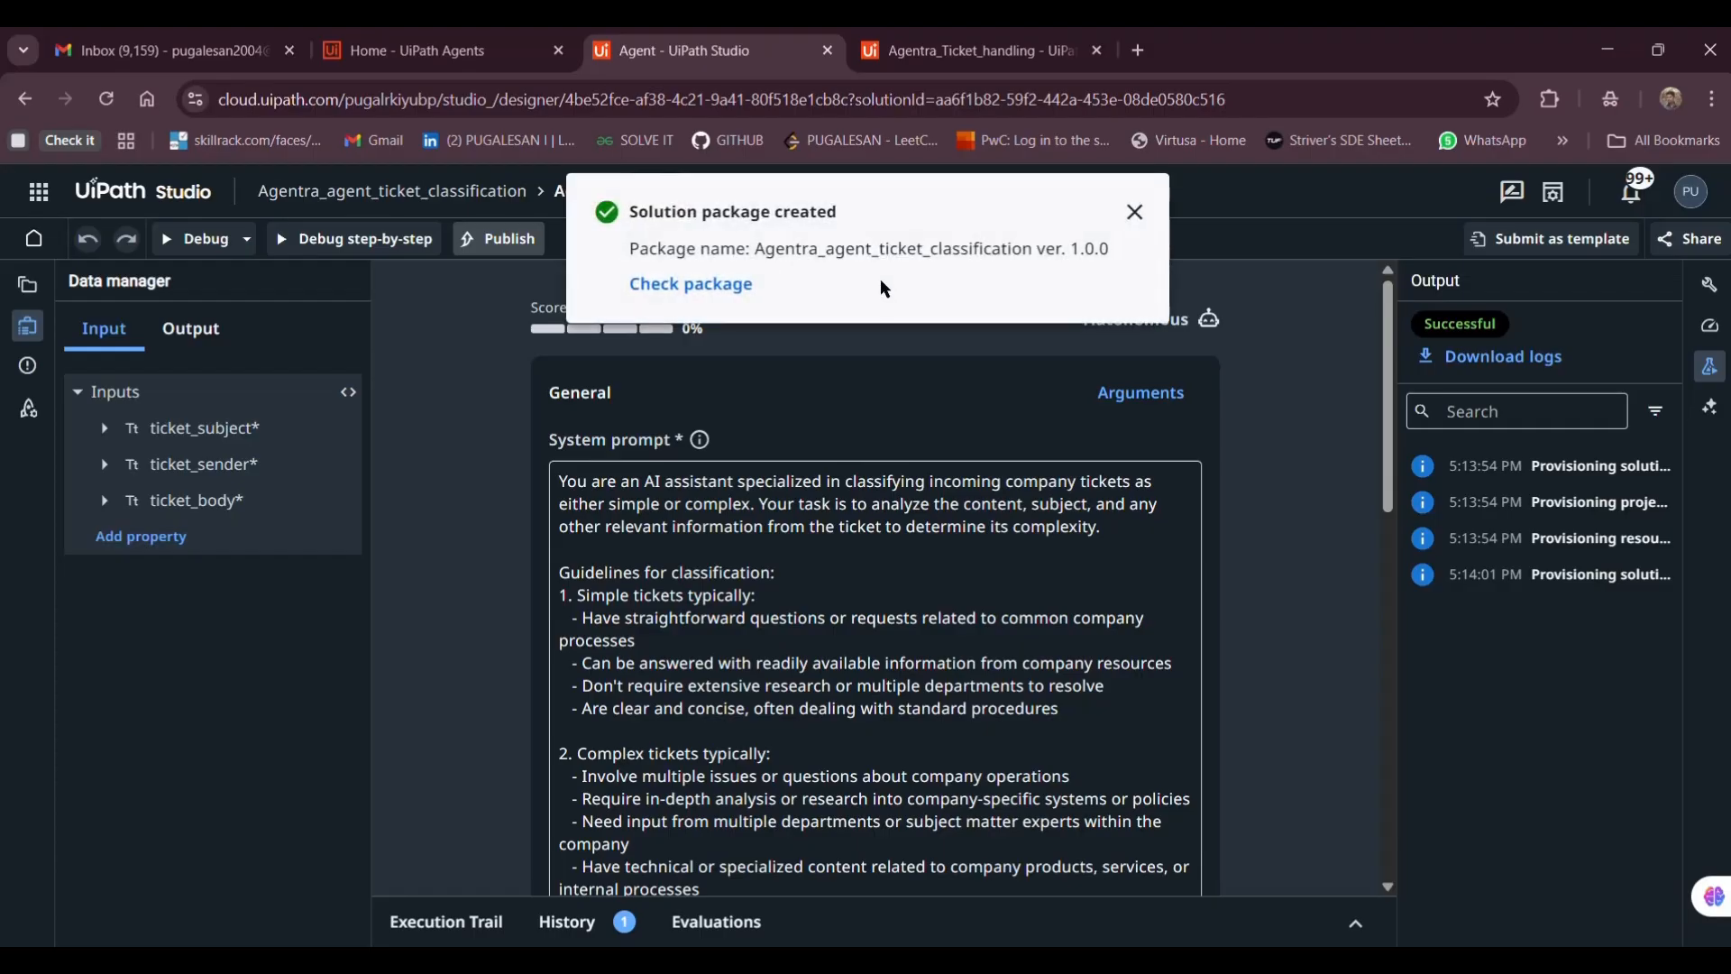
Deploy package version 1.0.0 of Agentra_agent_ticket_classification into the MaestroDesk folder
click(642, 284)
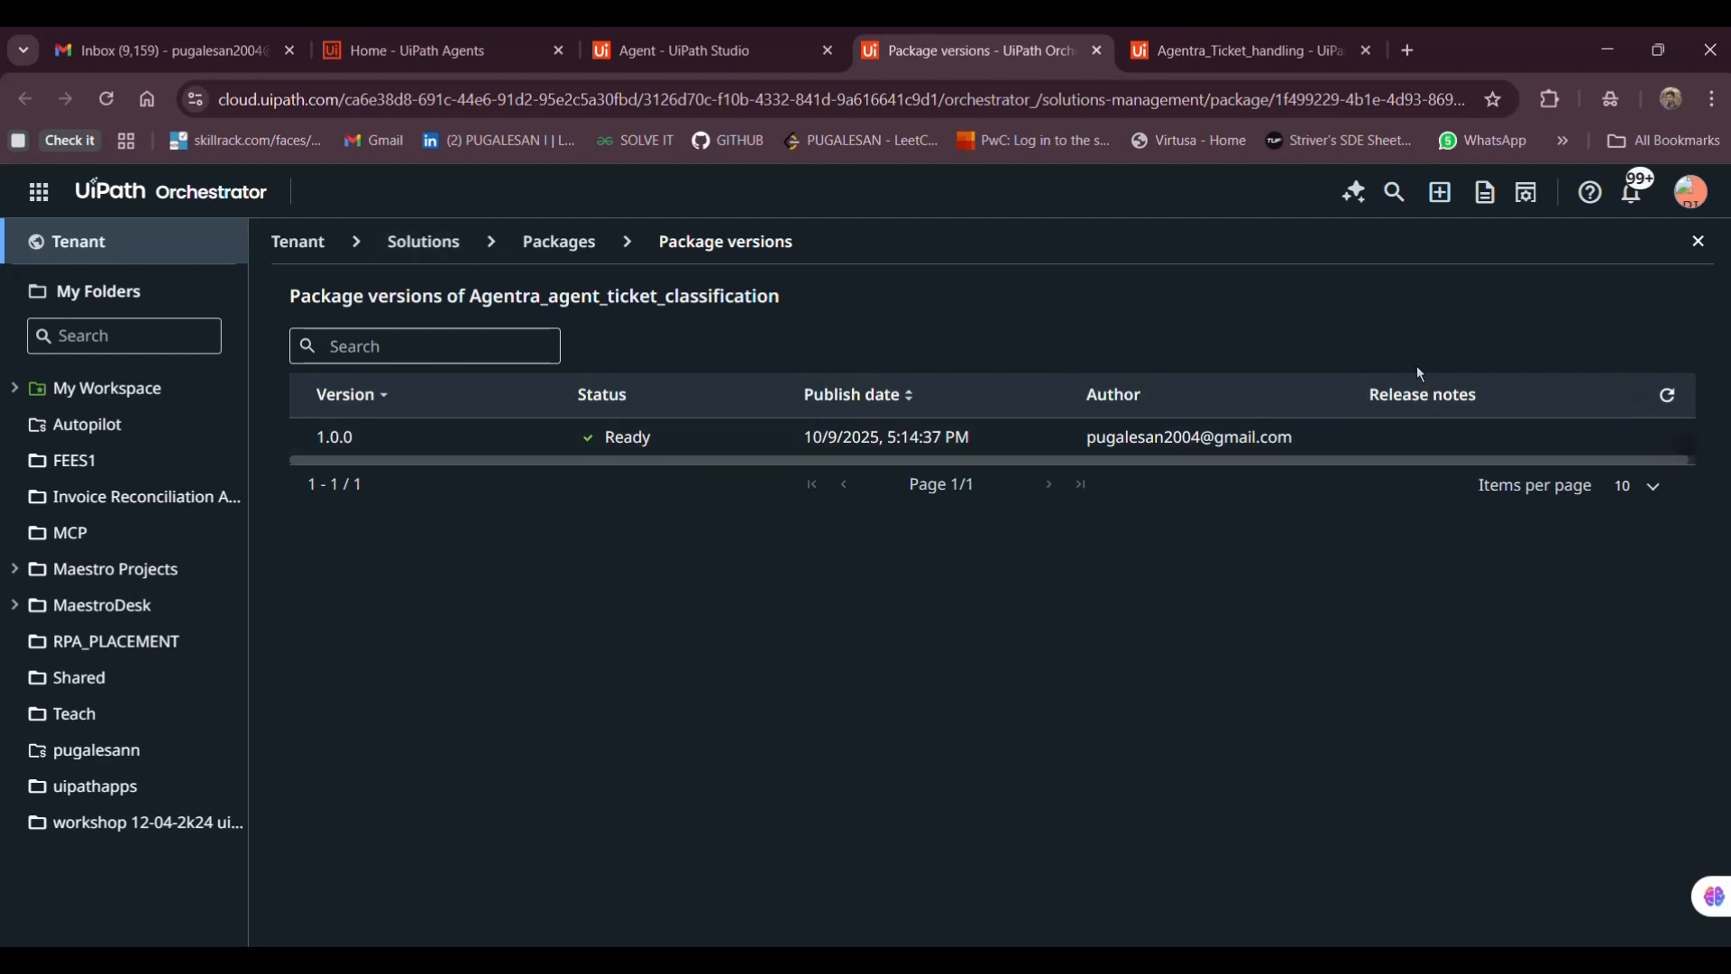
click(1643, 439)
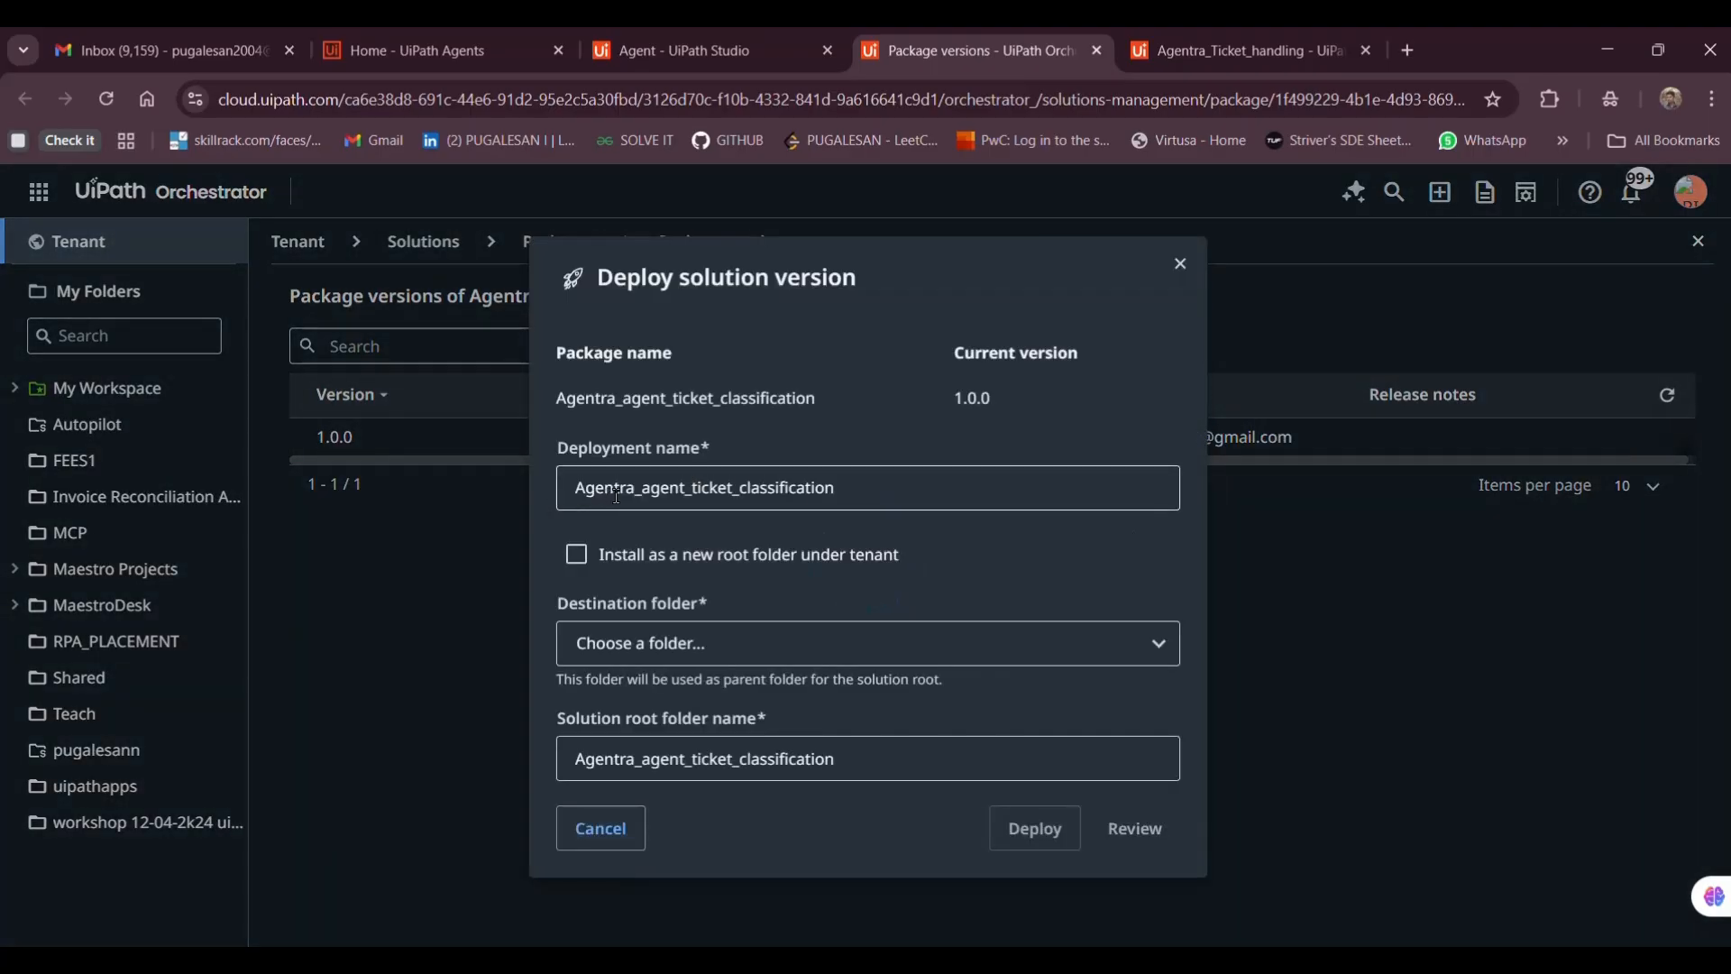
click(776, 489)
double_click(776, 490)
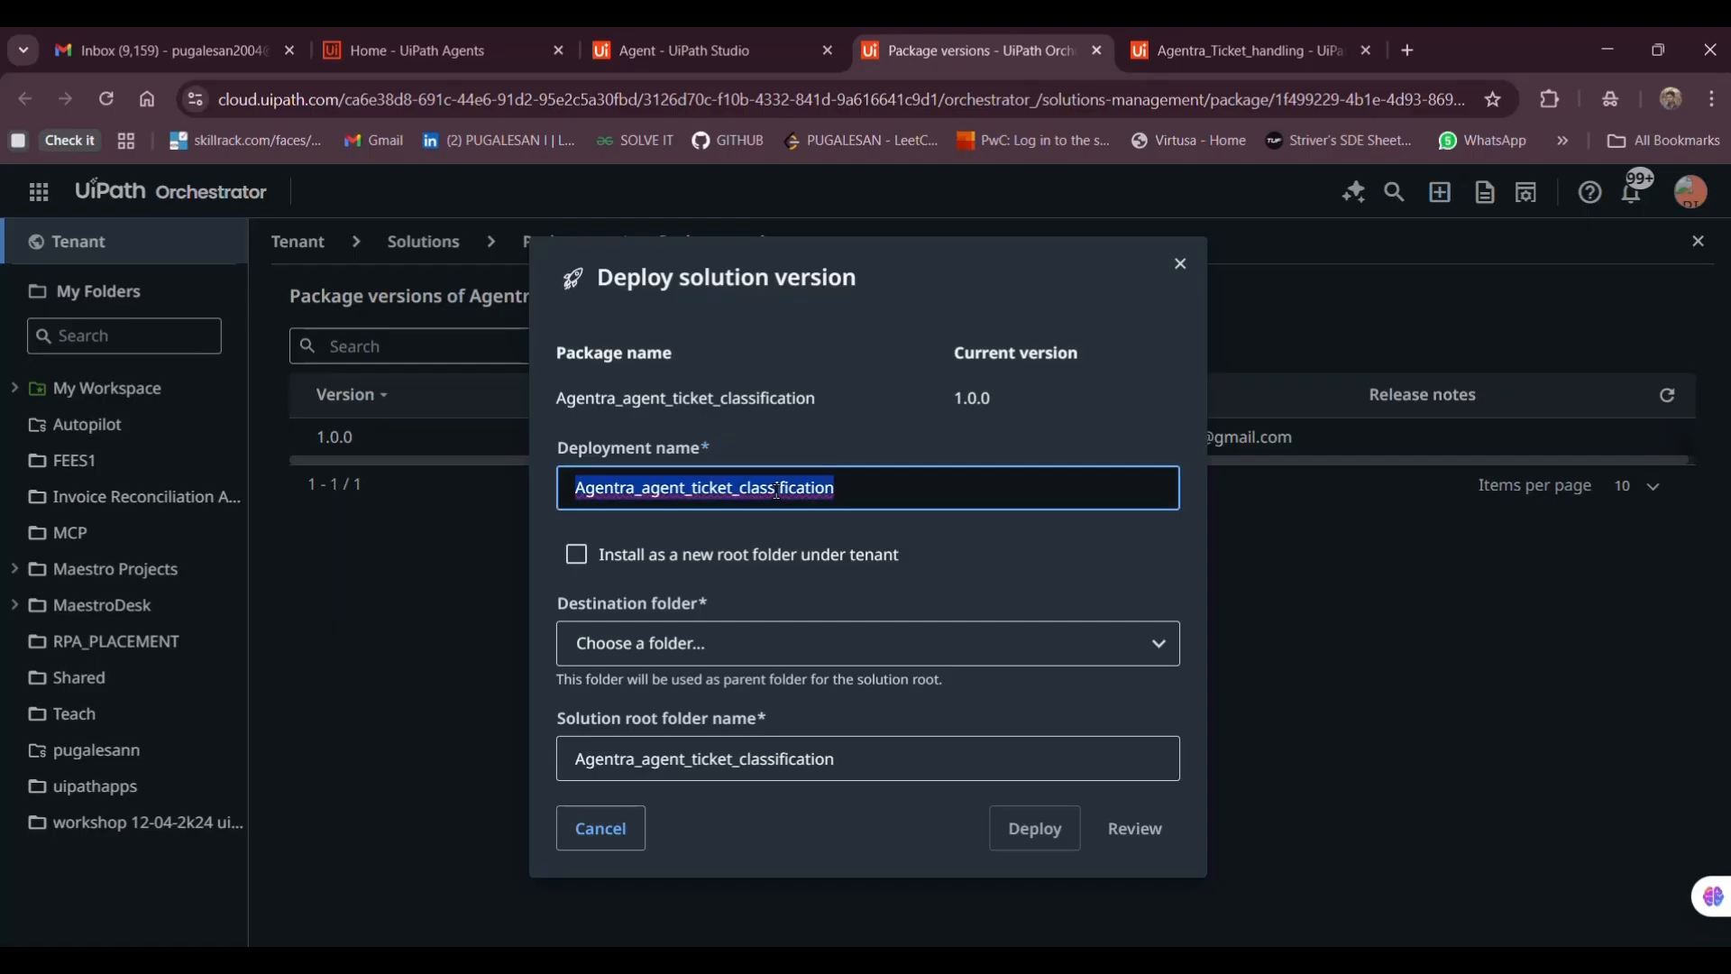
click(902, 764)
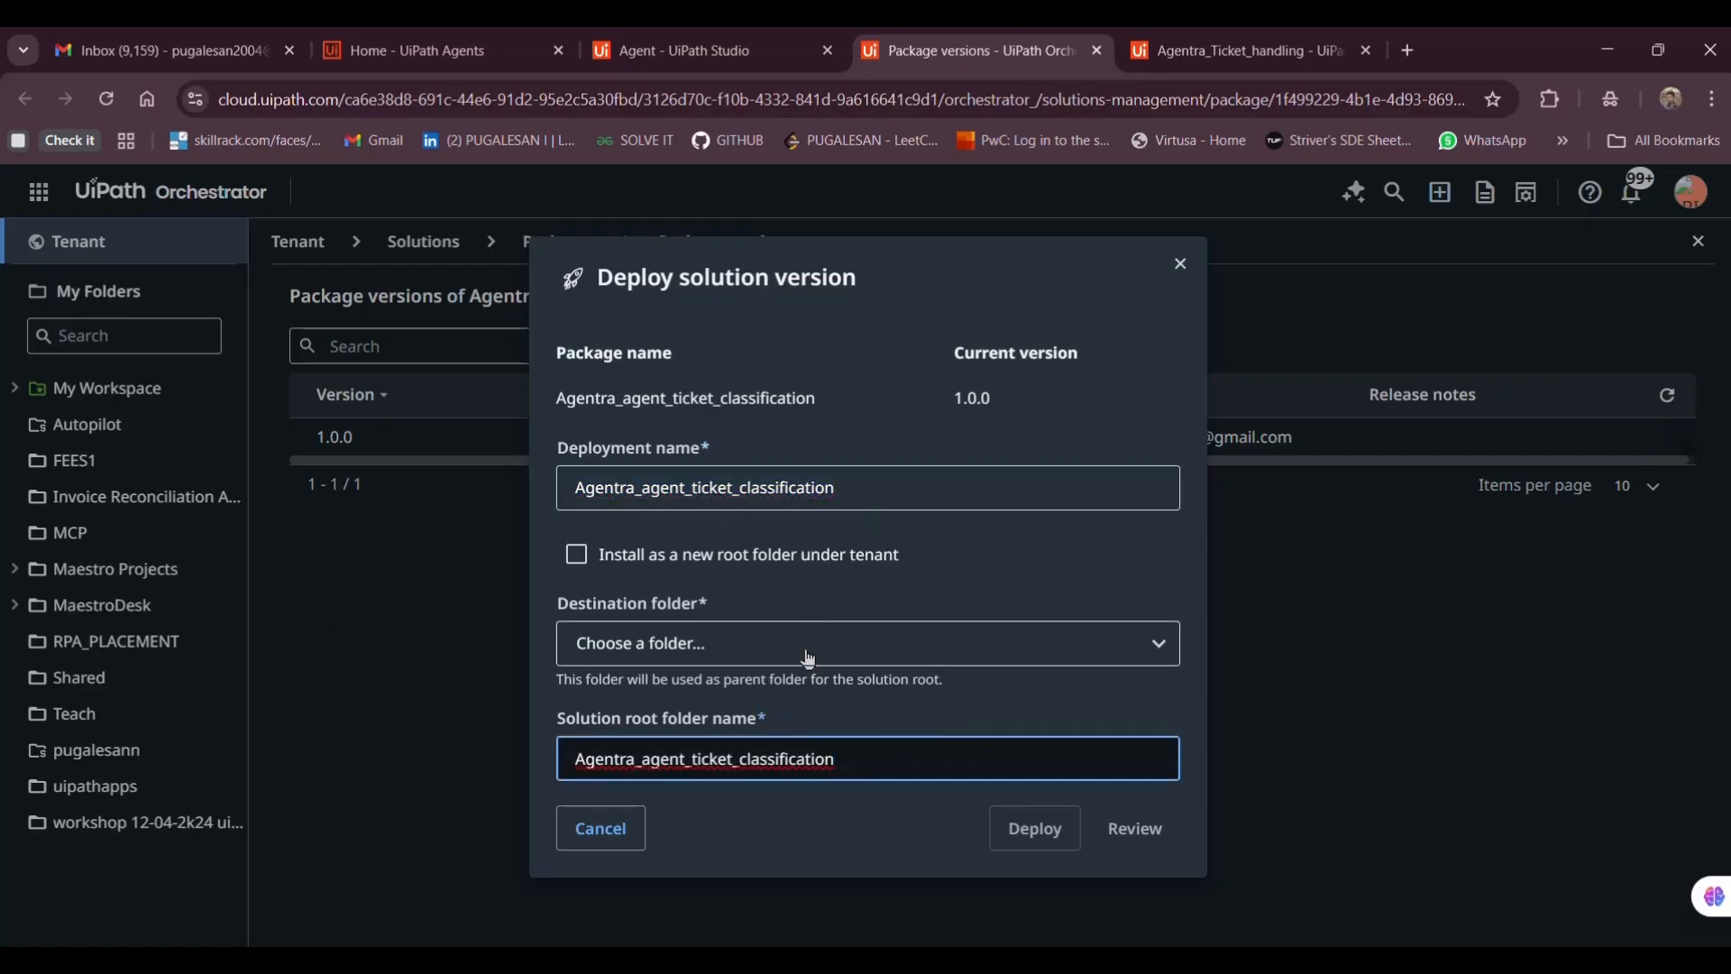
click(799, 643)
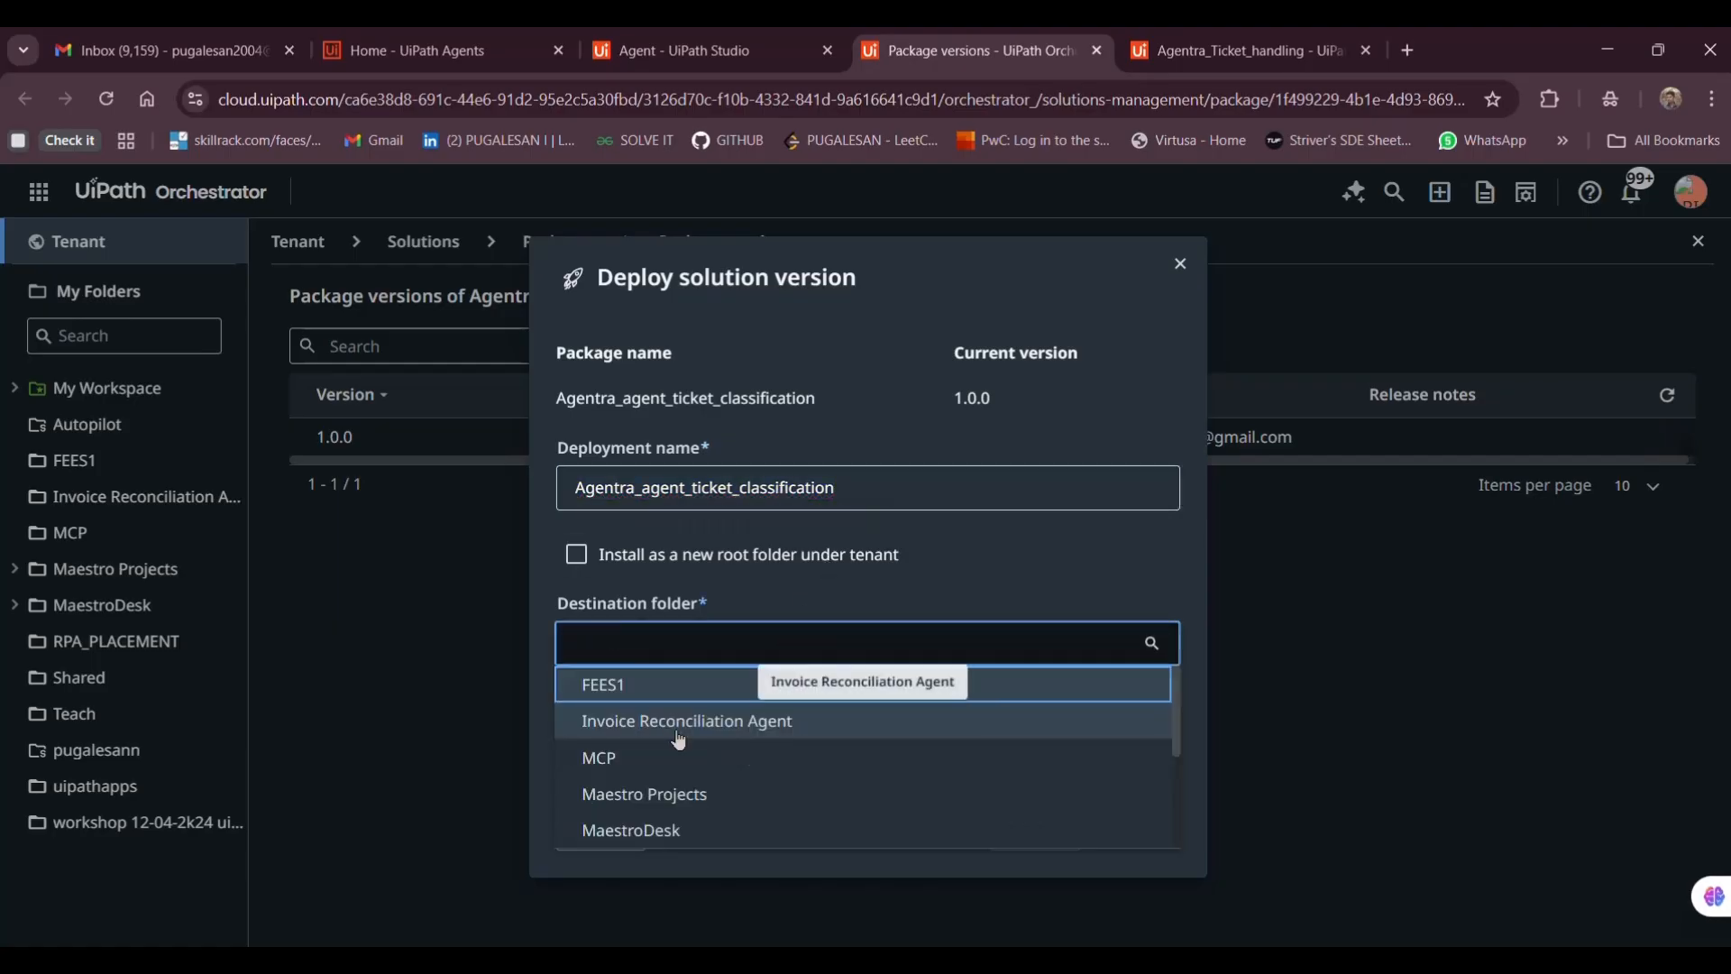
scroll(685, 762, down, 1)
click(676, 769)
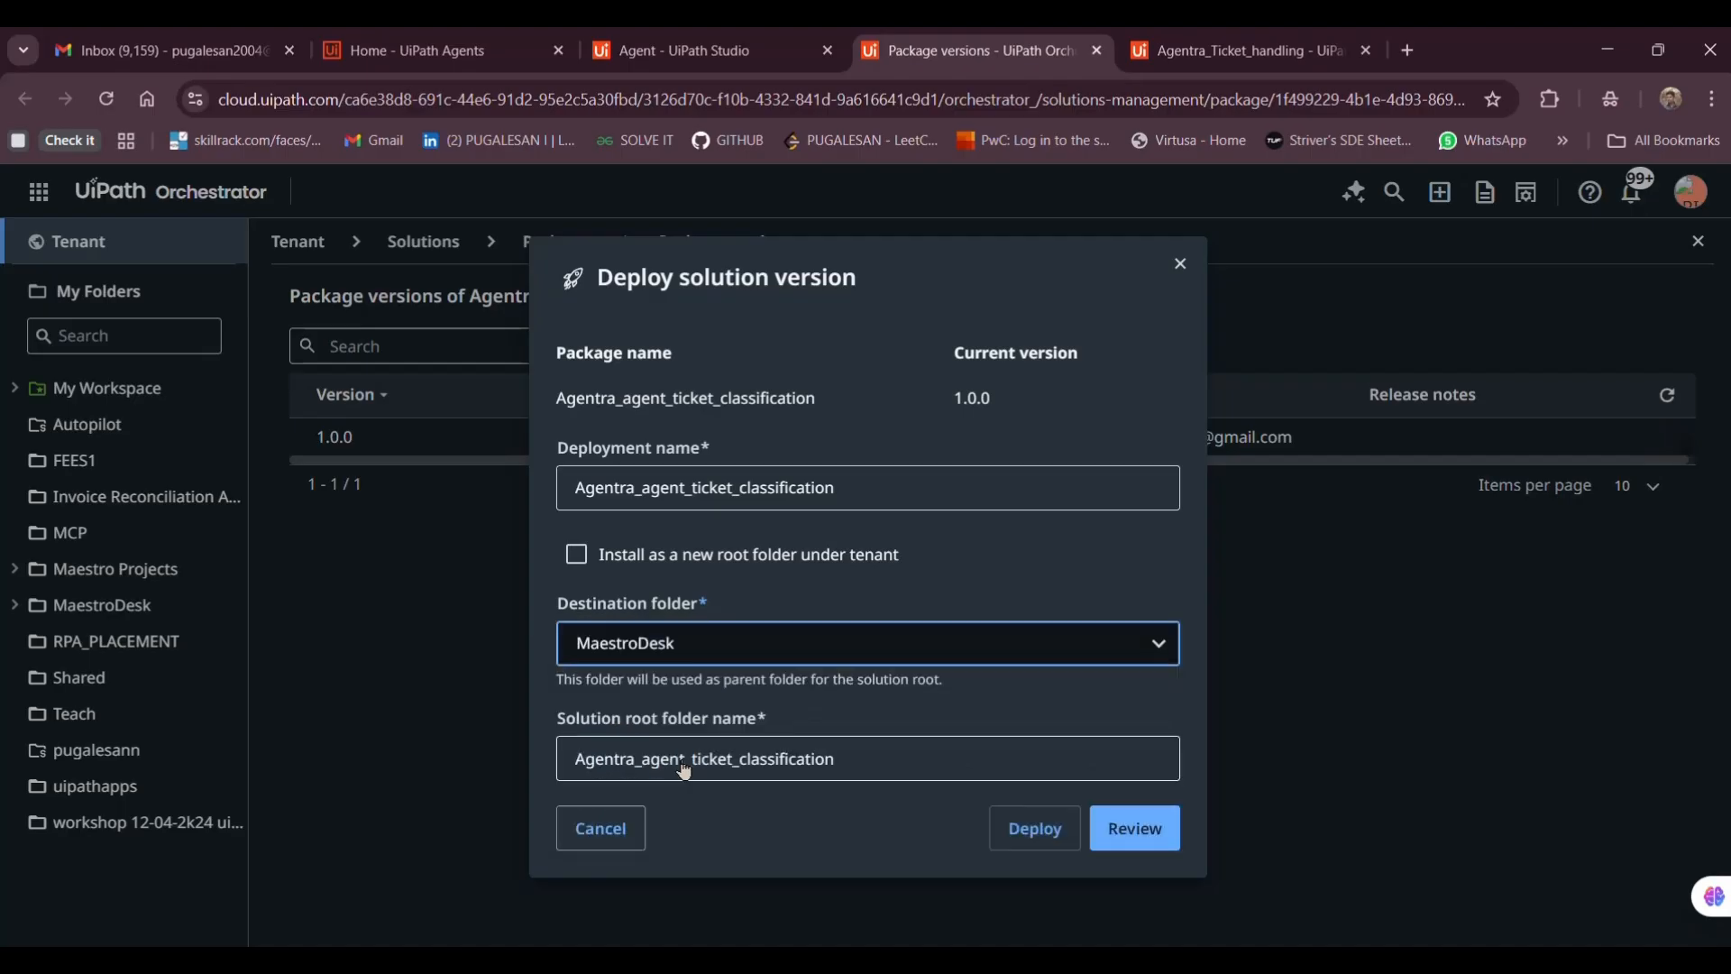
click(1018, 834)
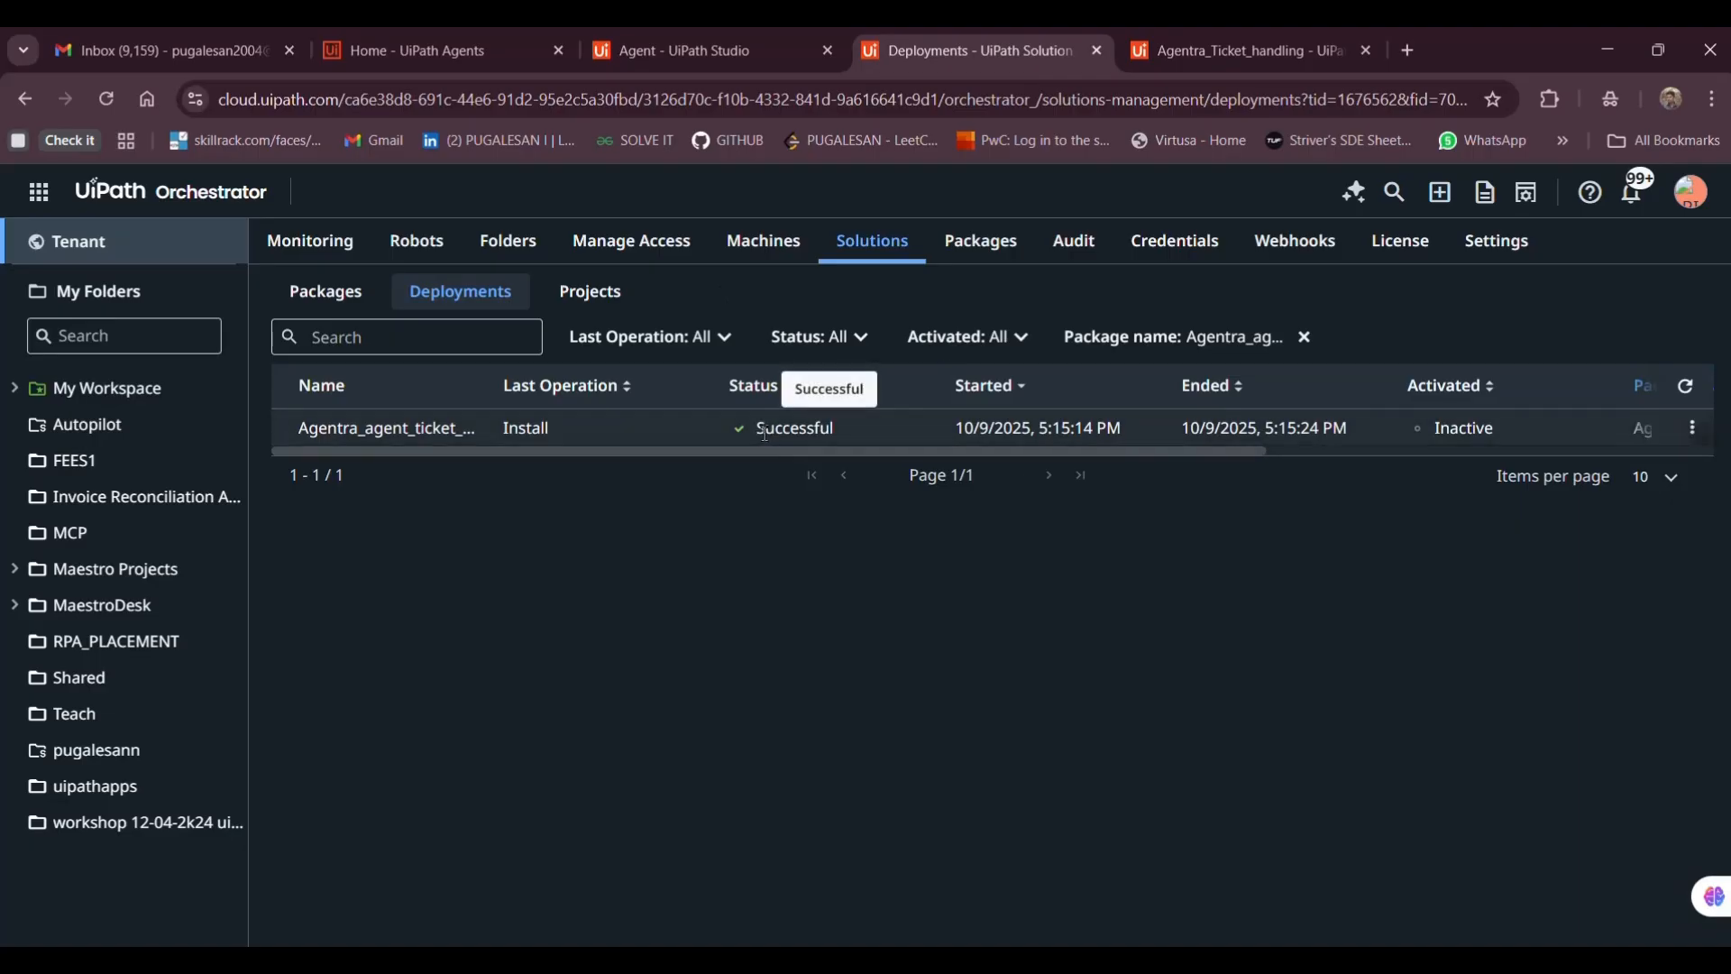
In Agentra_Ticket_handling, name the task 'Agent for Classification' with description 'Classified as simple or complex'
click(1200, 31)
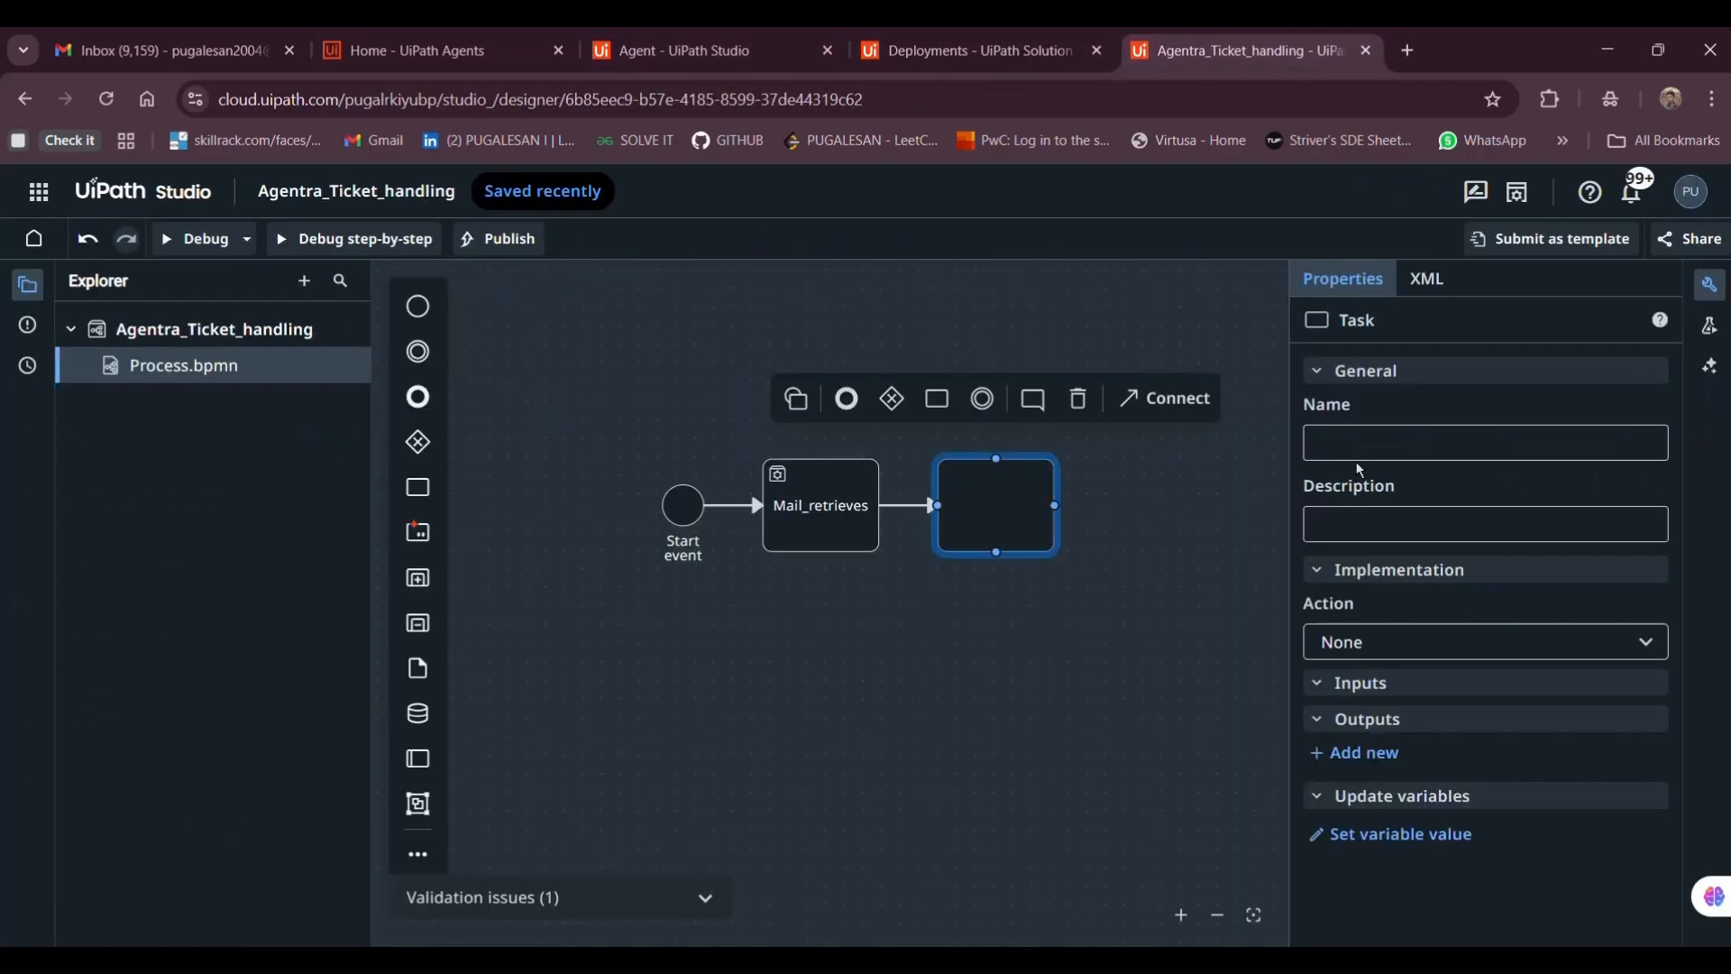
click(1340, 451)
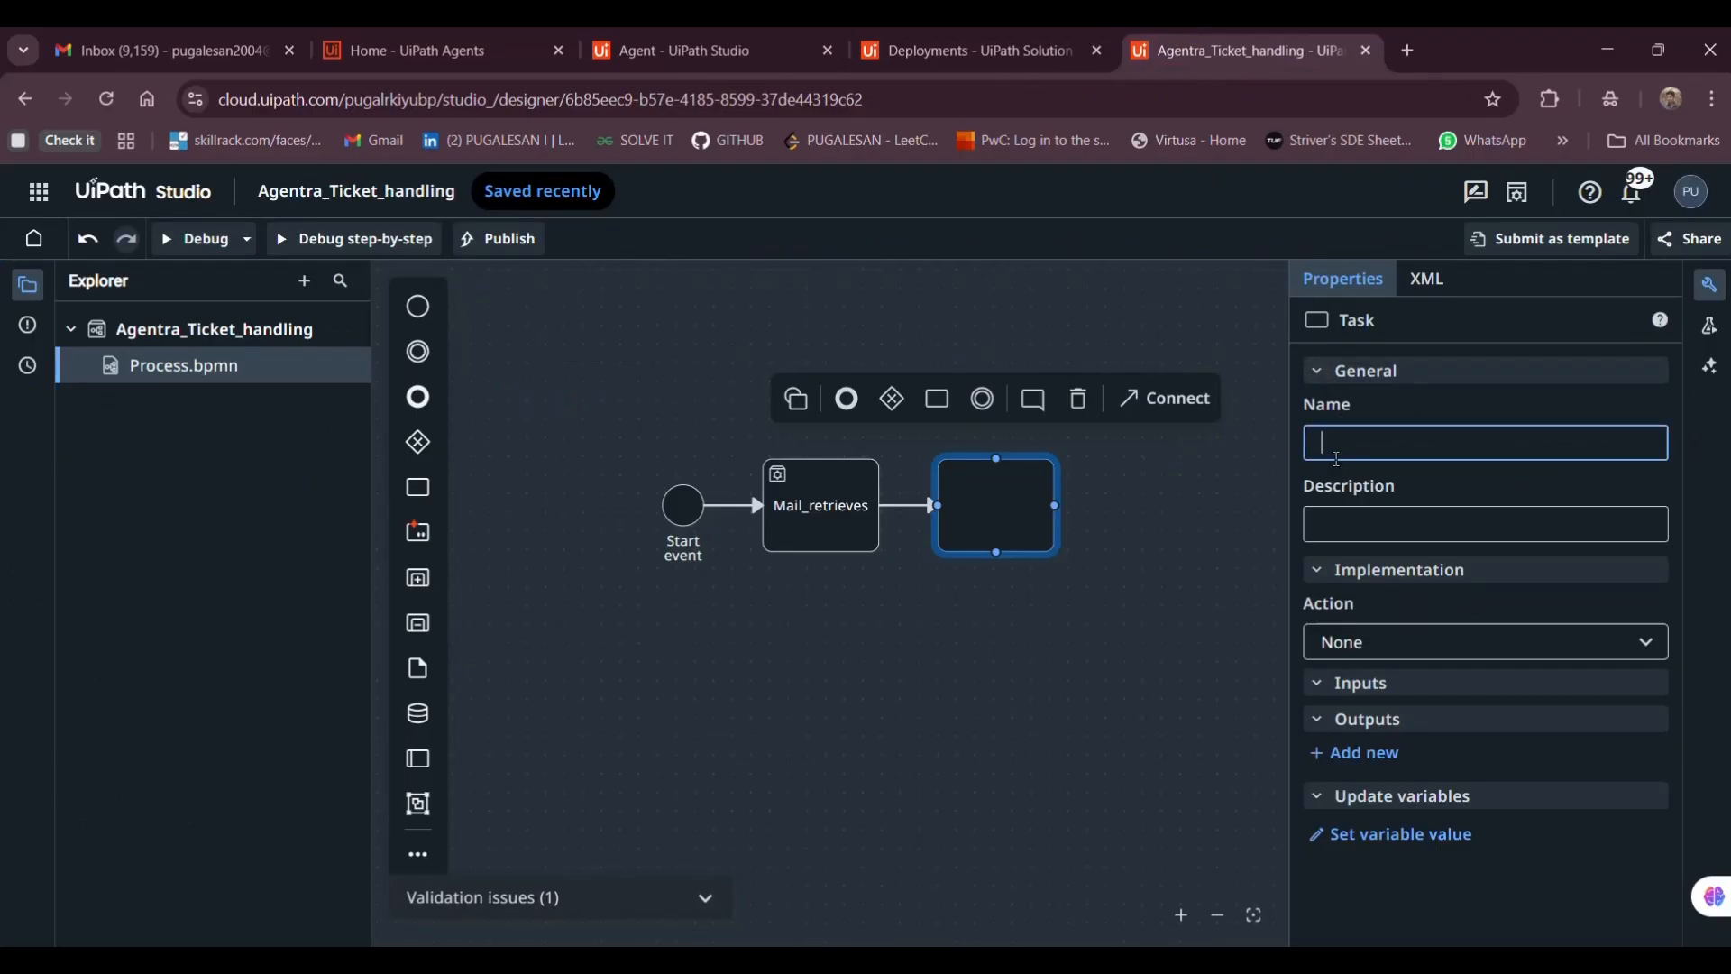
text(A)
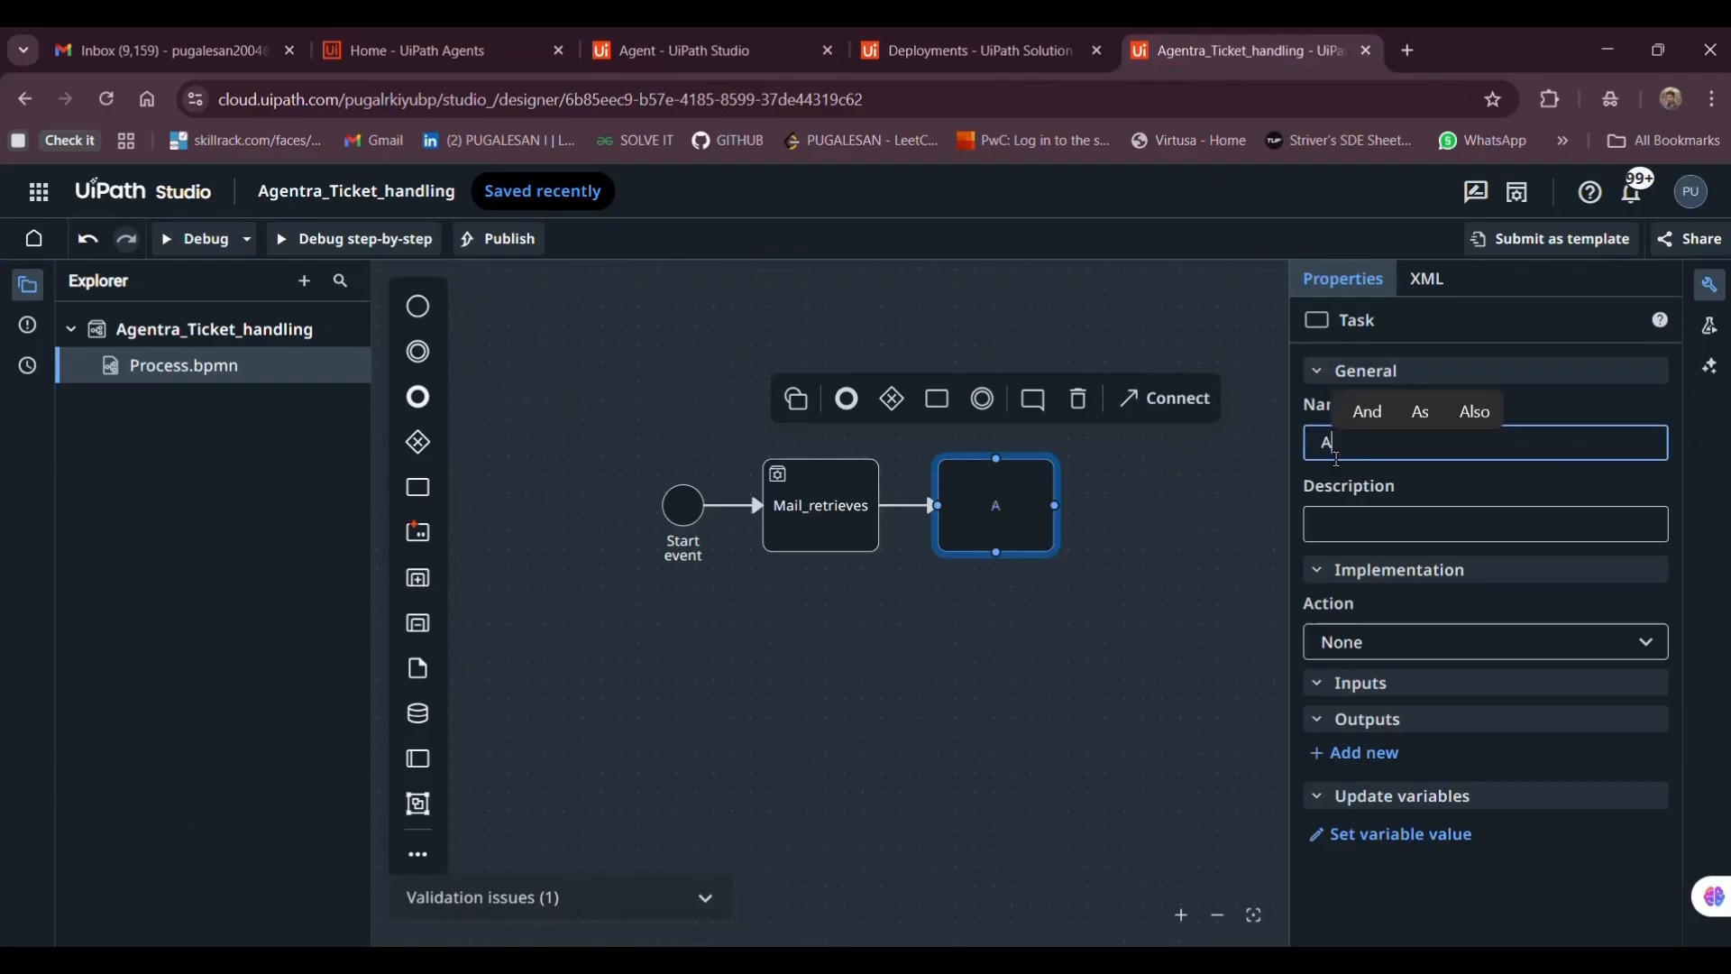
text(gent)
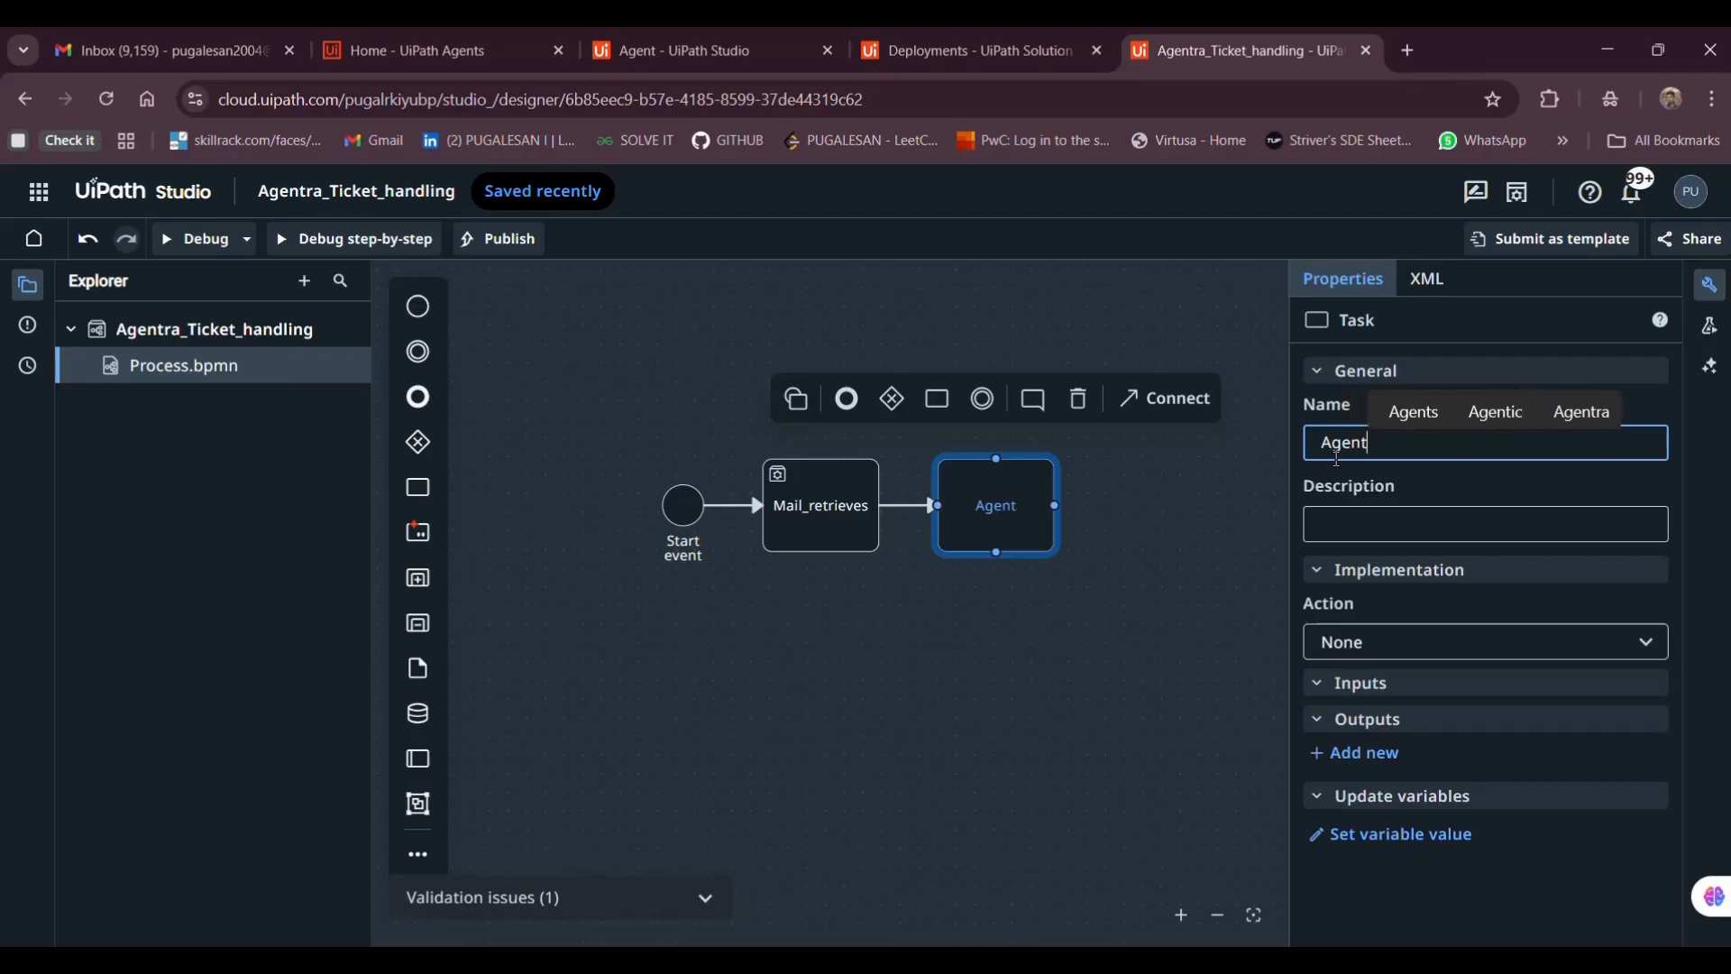
text( for Class)
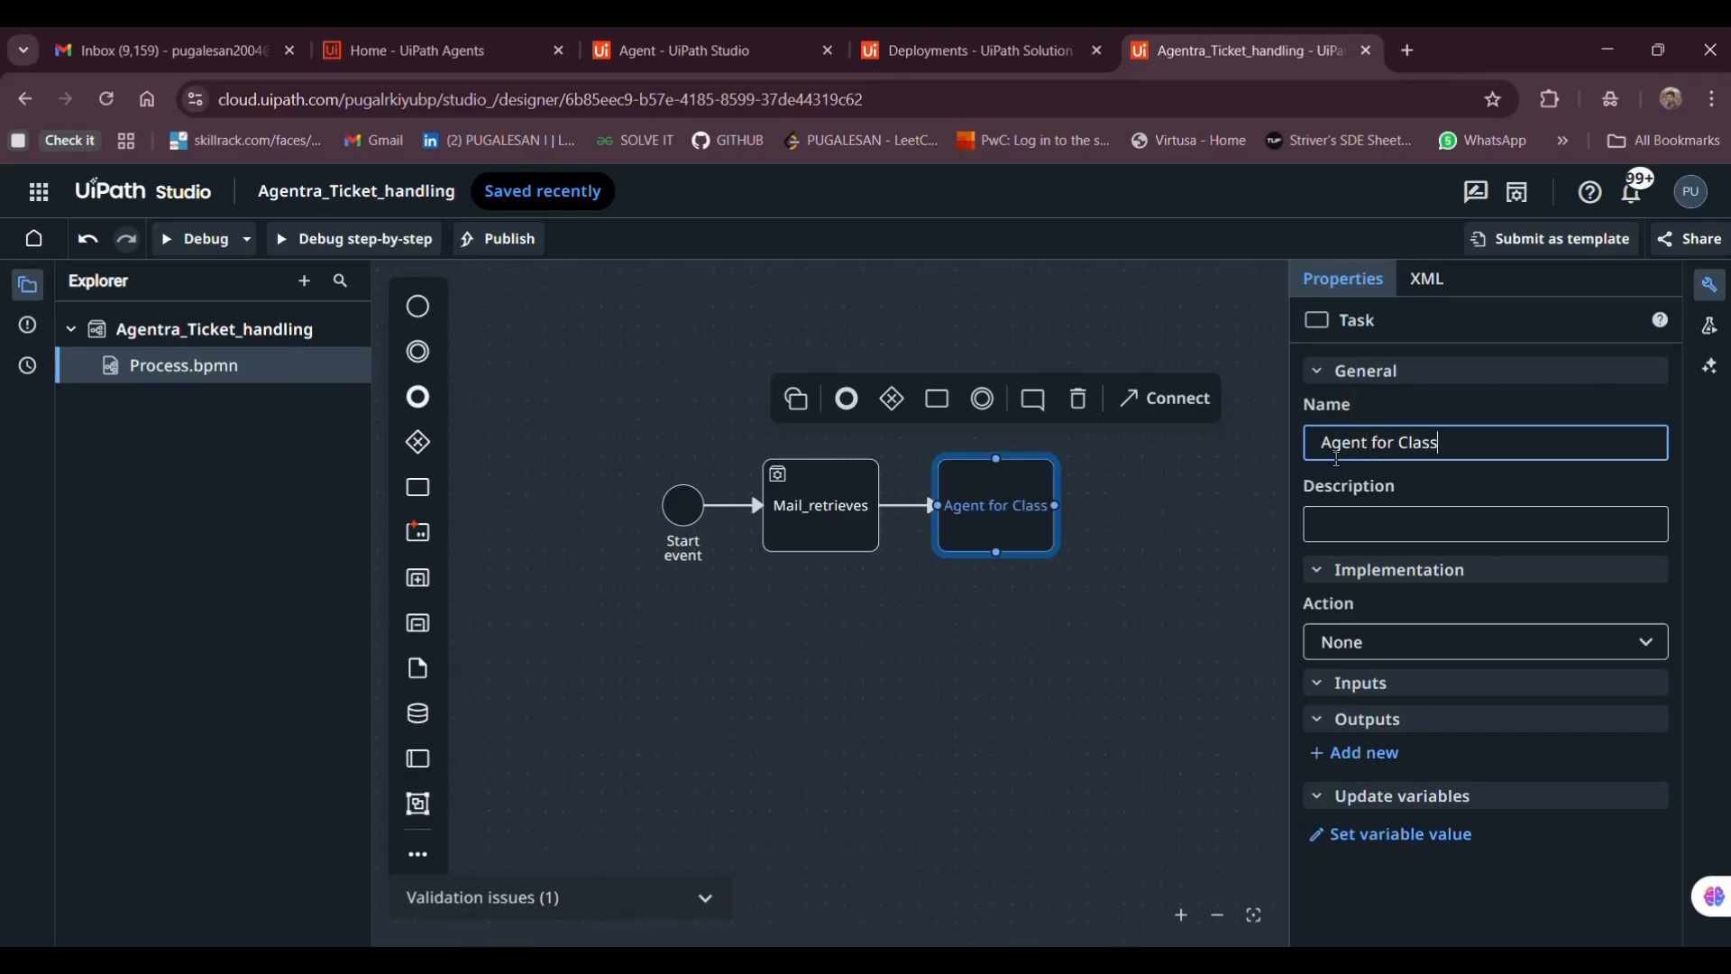
text(ification)
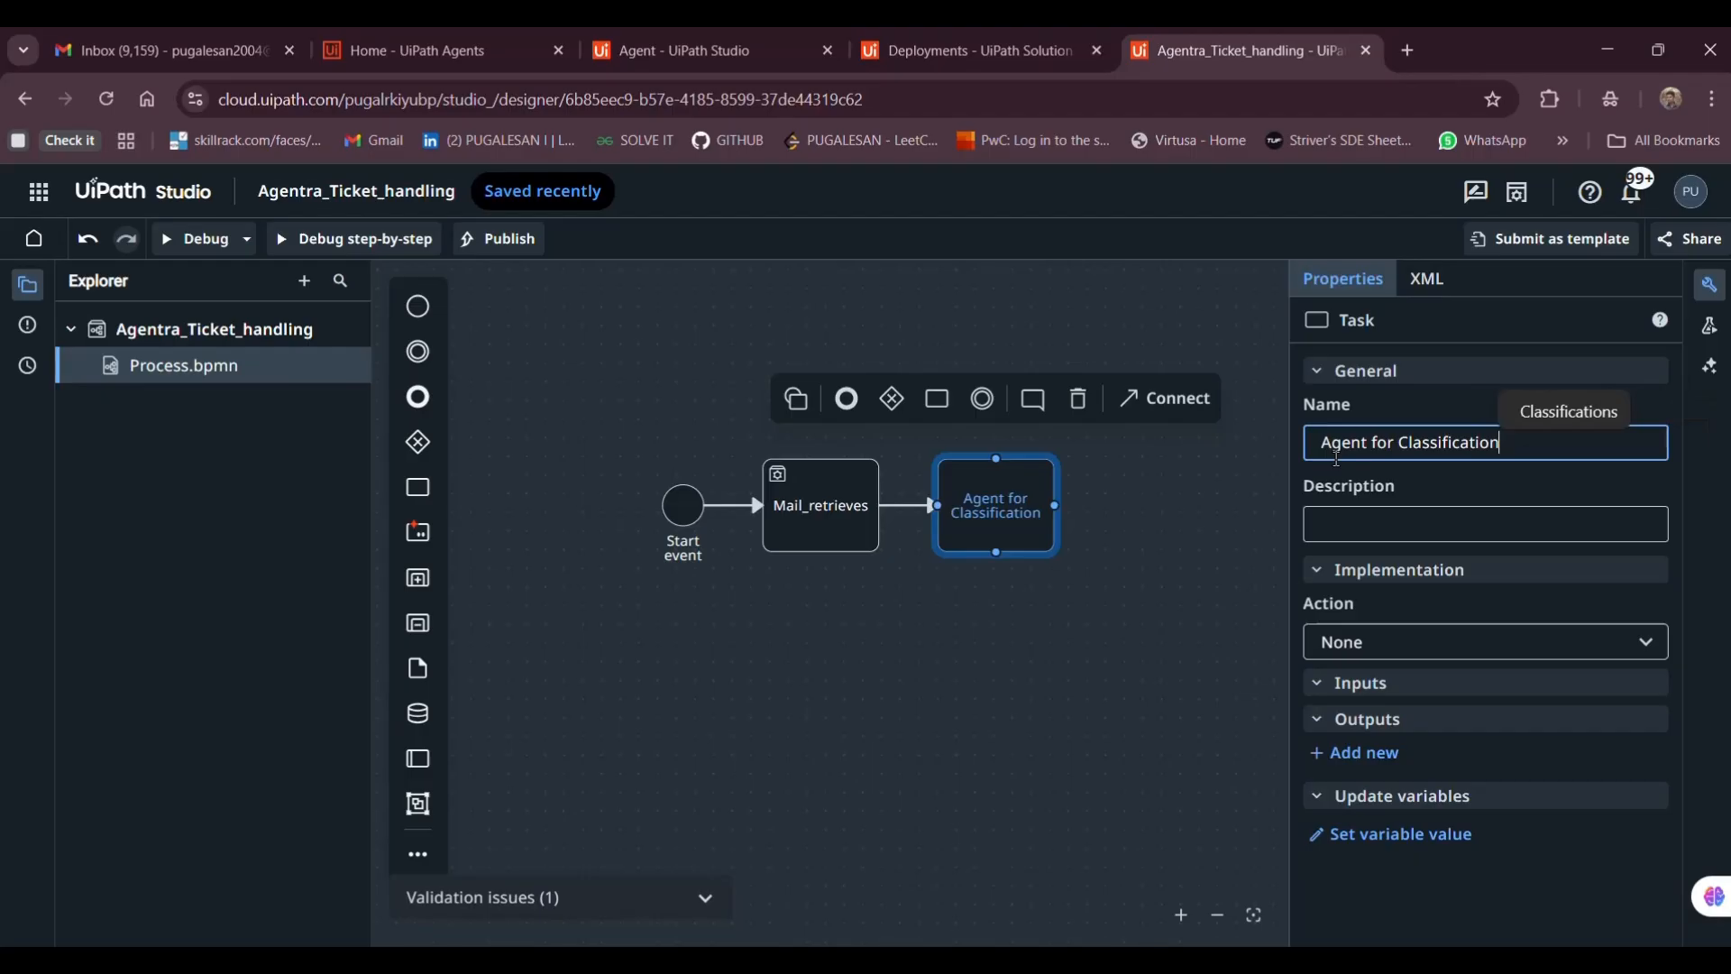
click(1341, 521)
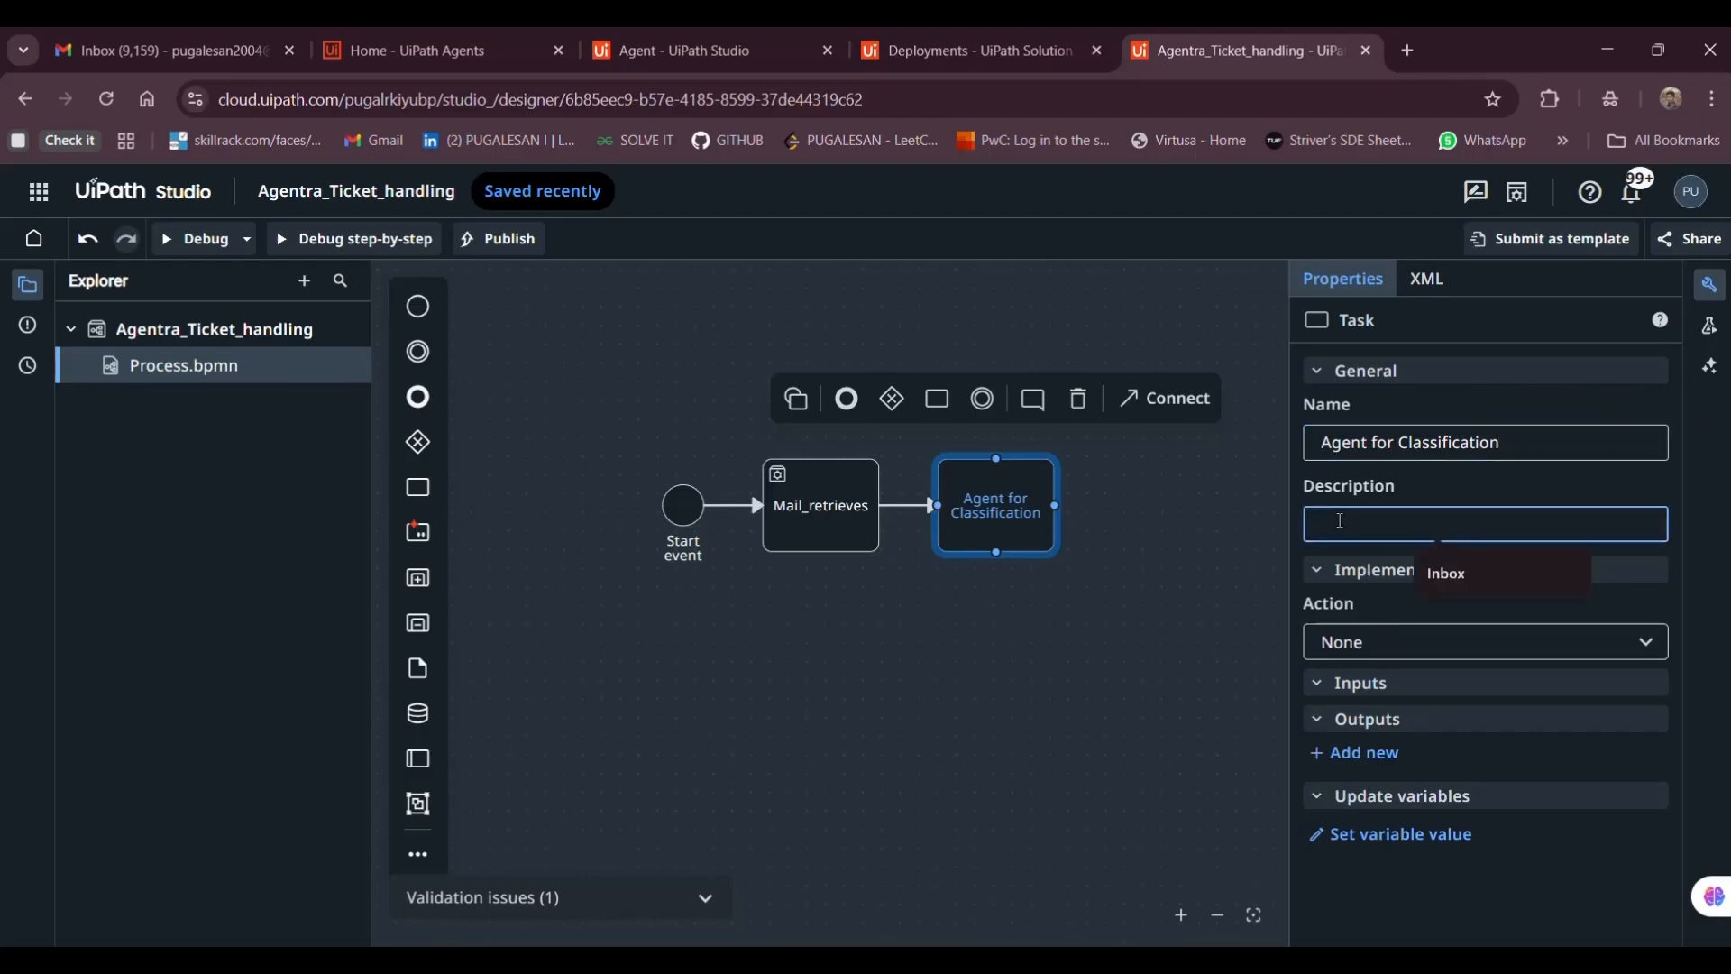
text(Classif)
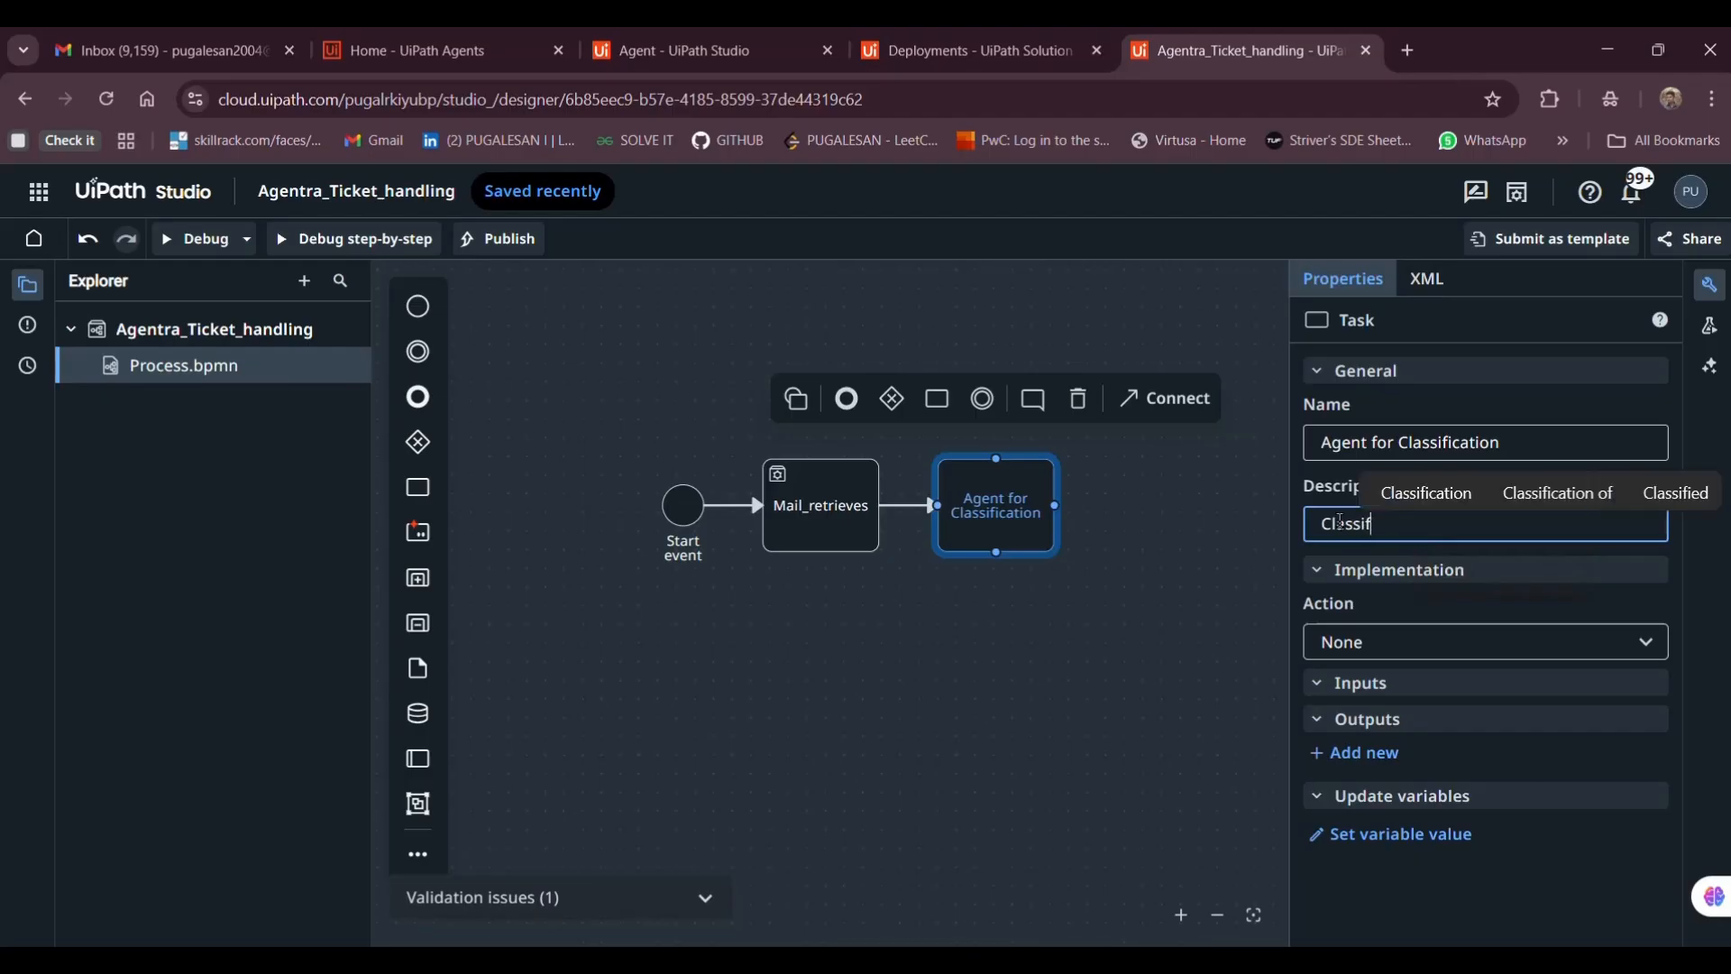
text(ied as simple )
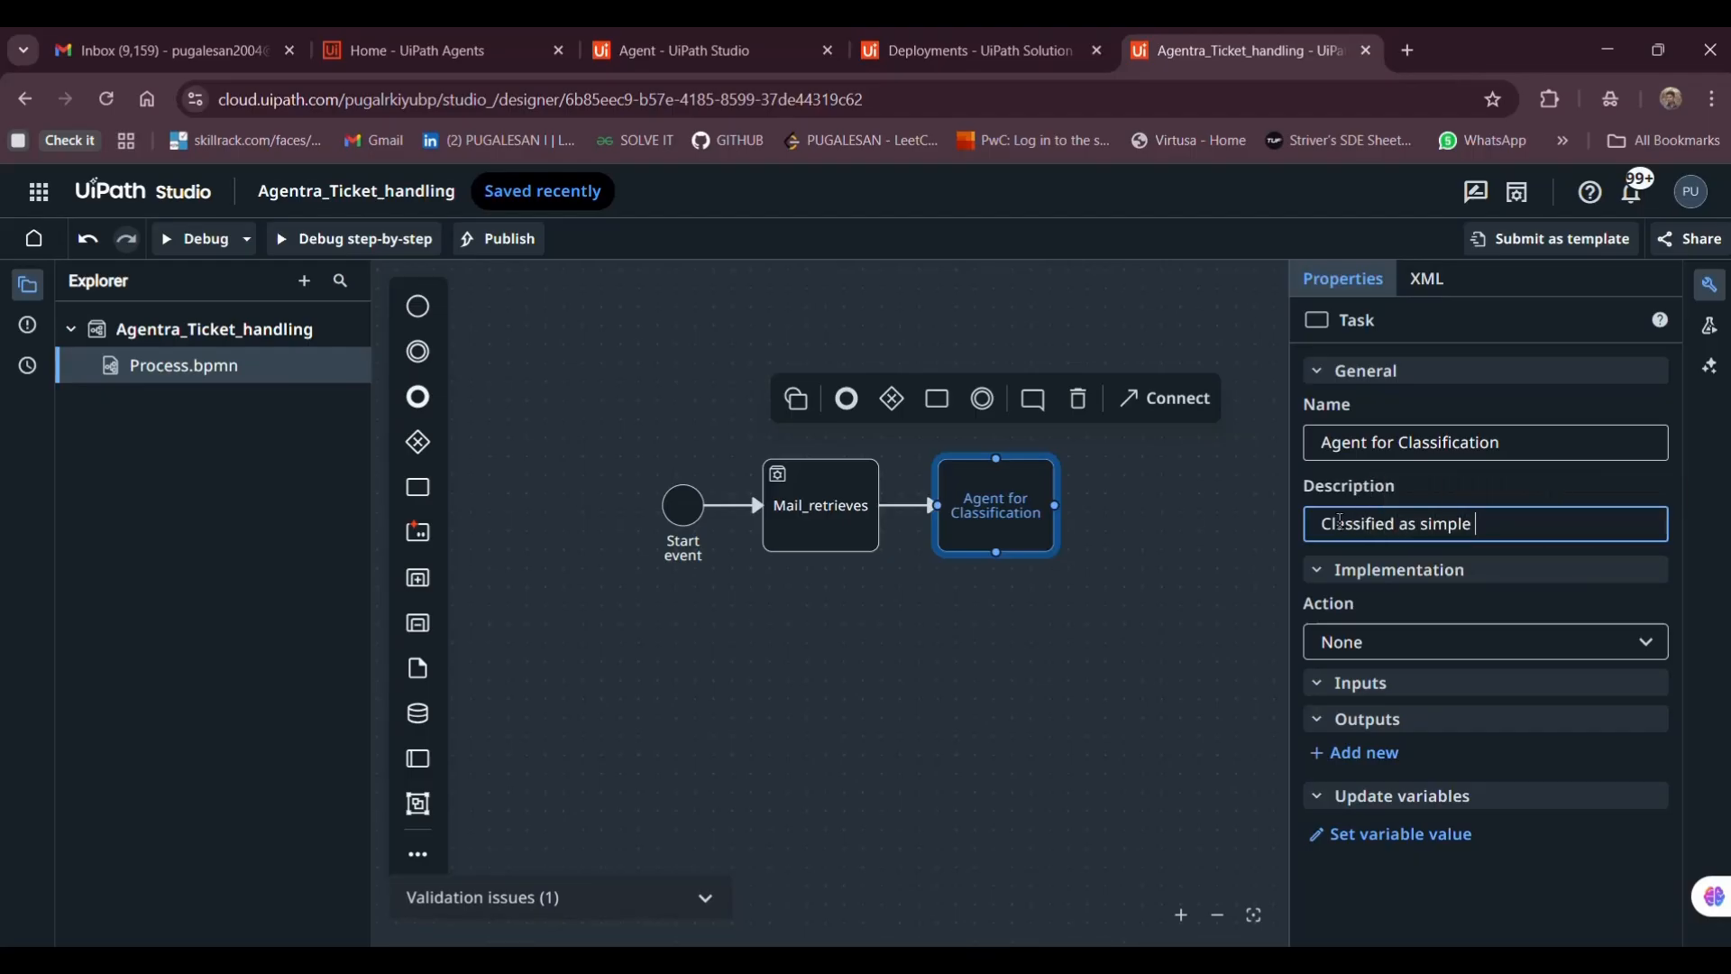
text(or complex)
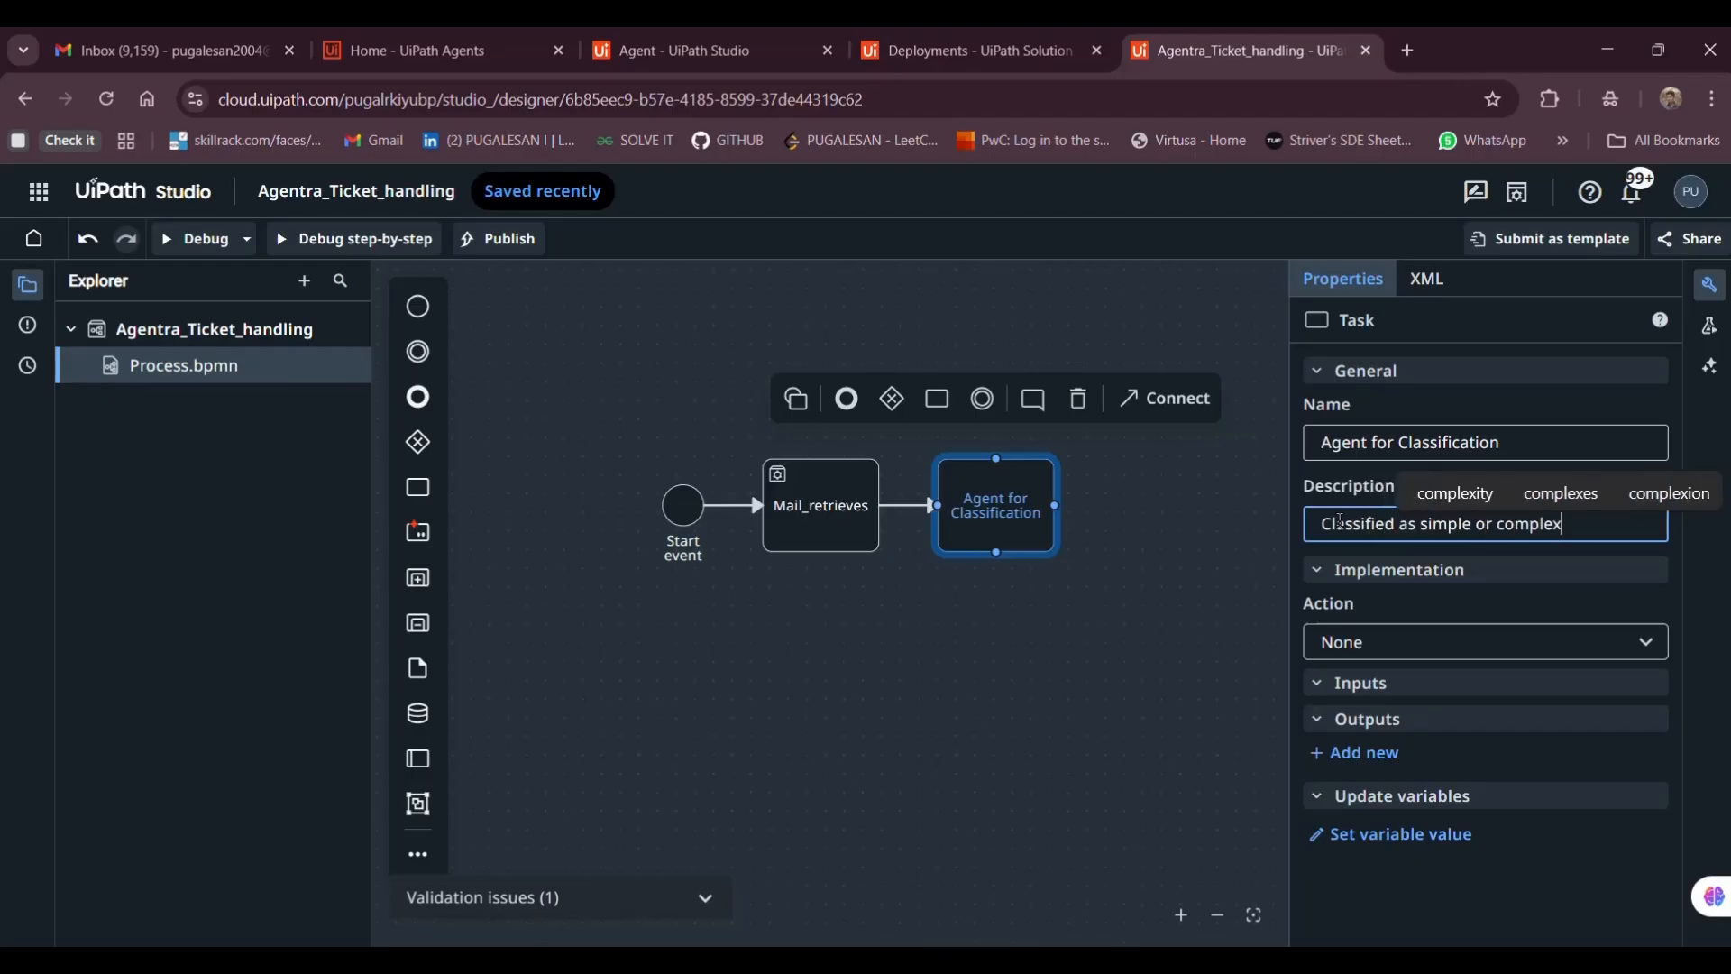
click(1383, 643)
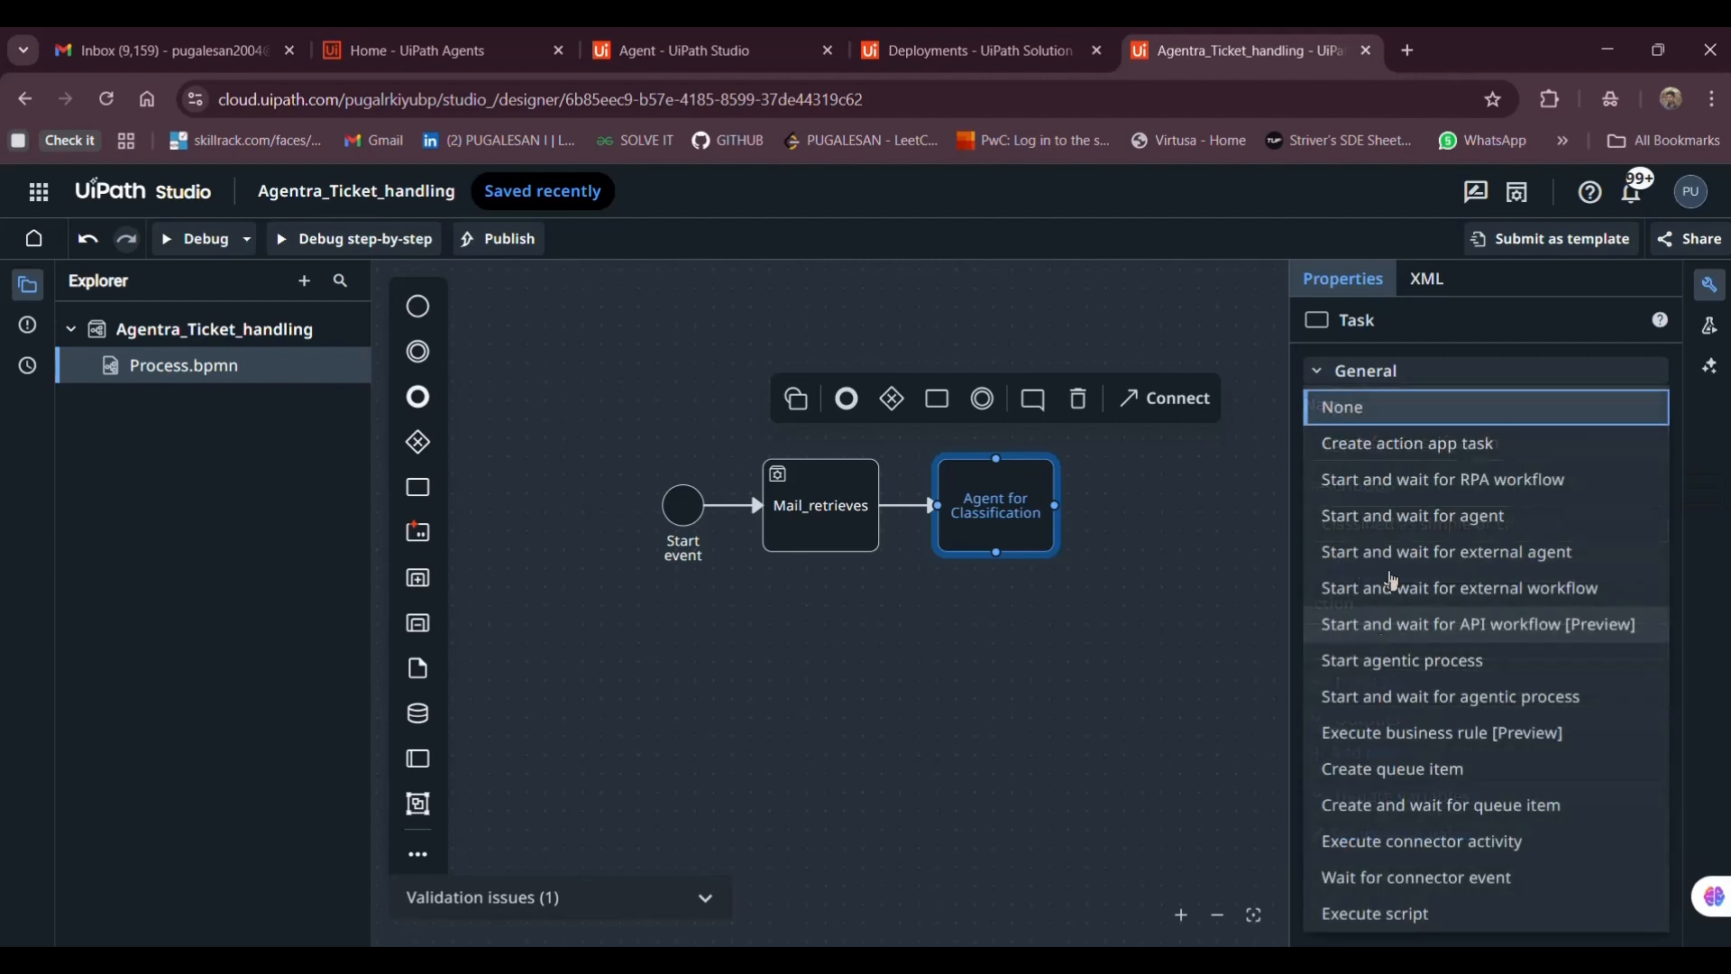
Set the task to start and wait for an agent, searching the Agent list for 'age' without finding Agentra
click(1389, 526)
click(1398, 721)
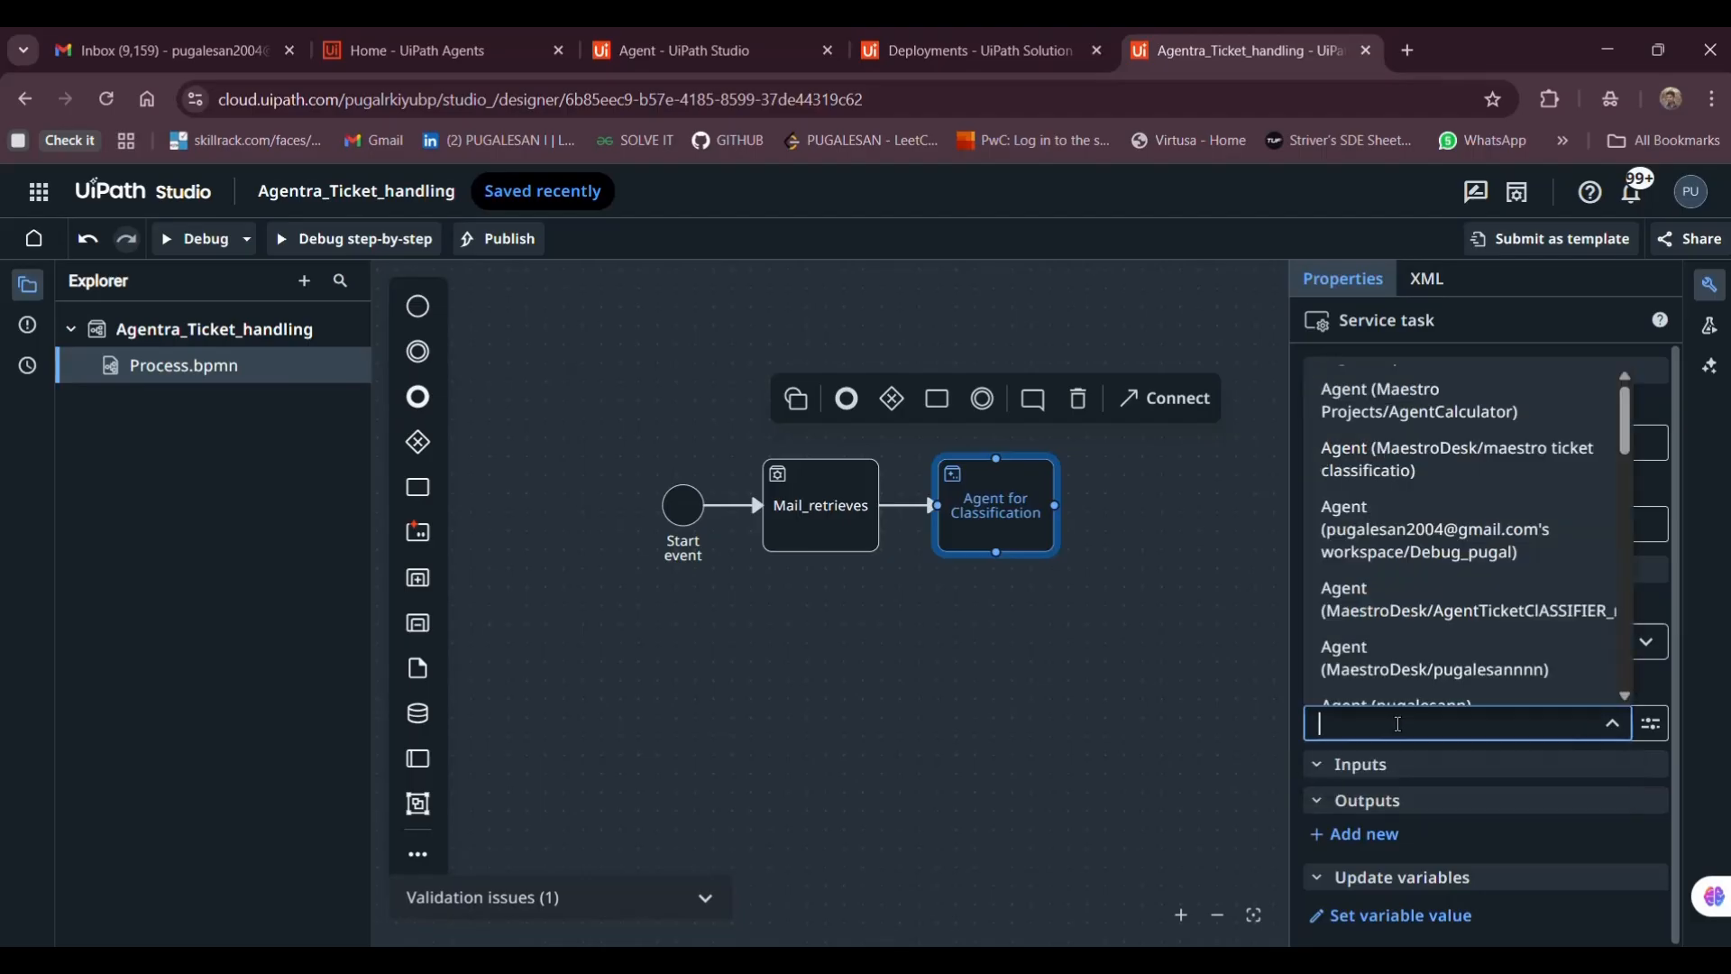
scroll(1390, 609, down, 5)
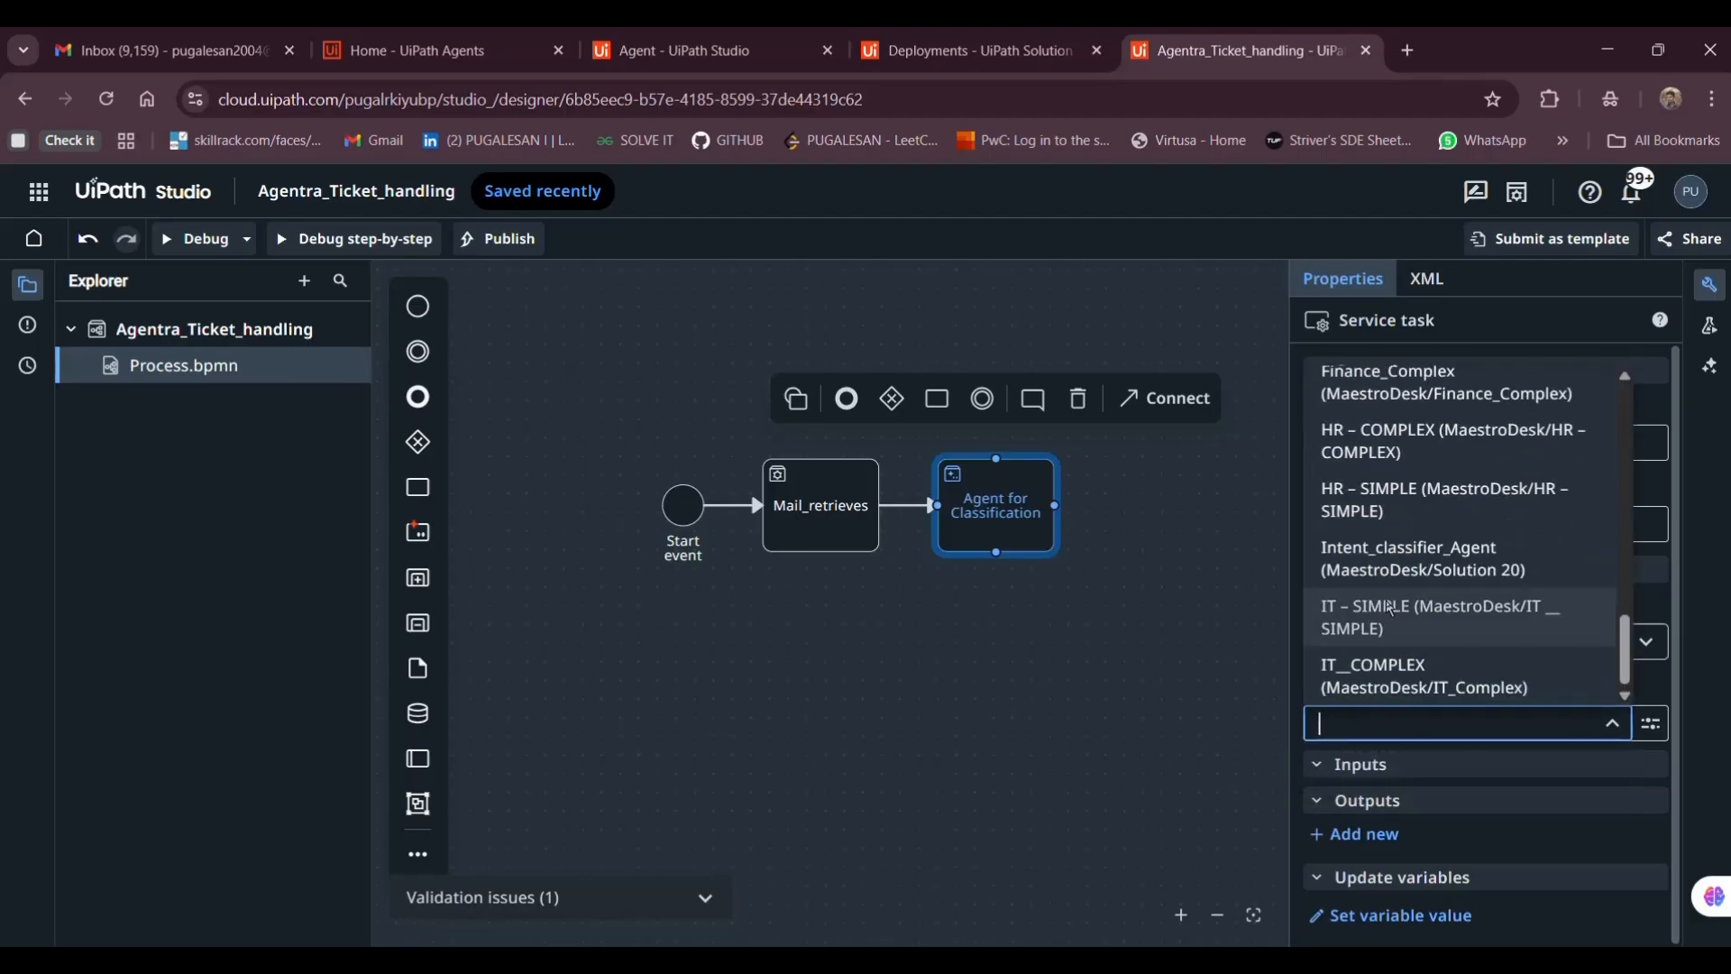
scroll(1390, 609, up, 5)
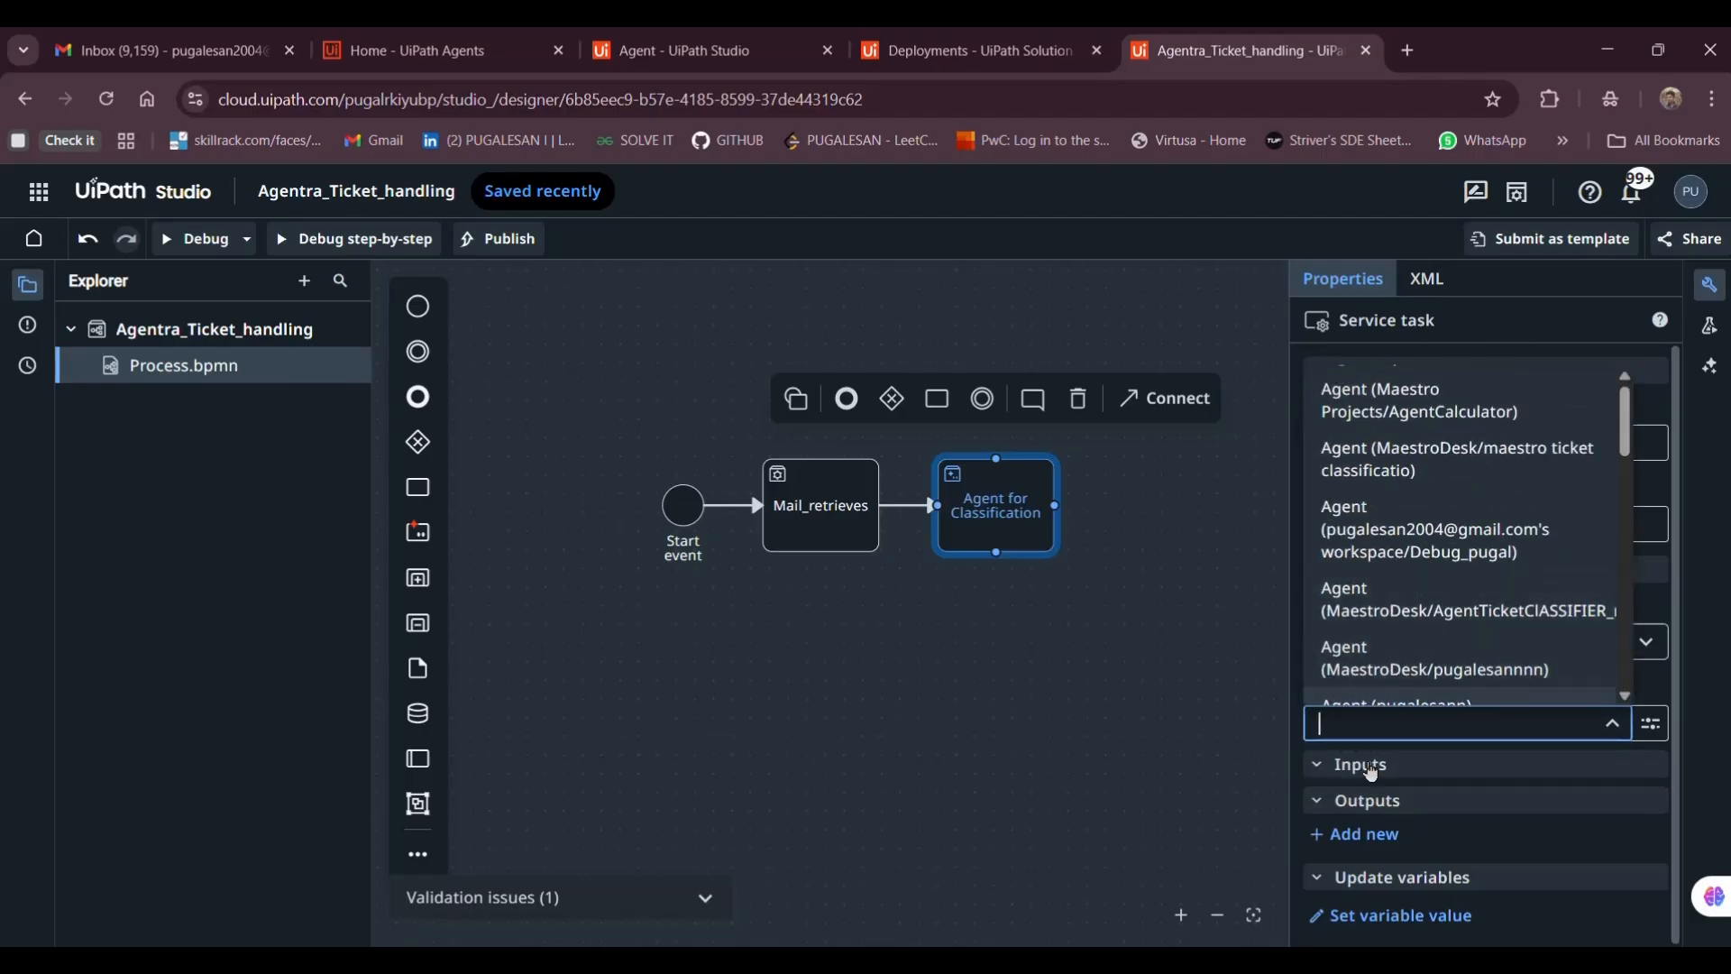
text(agentra)
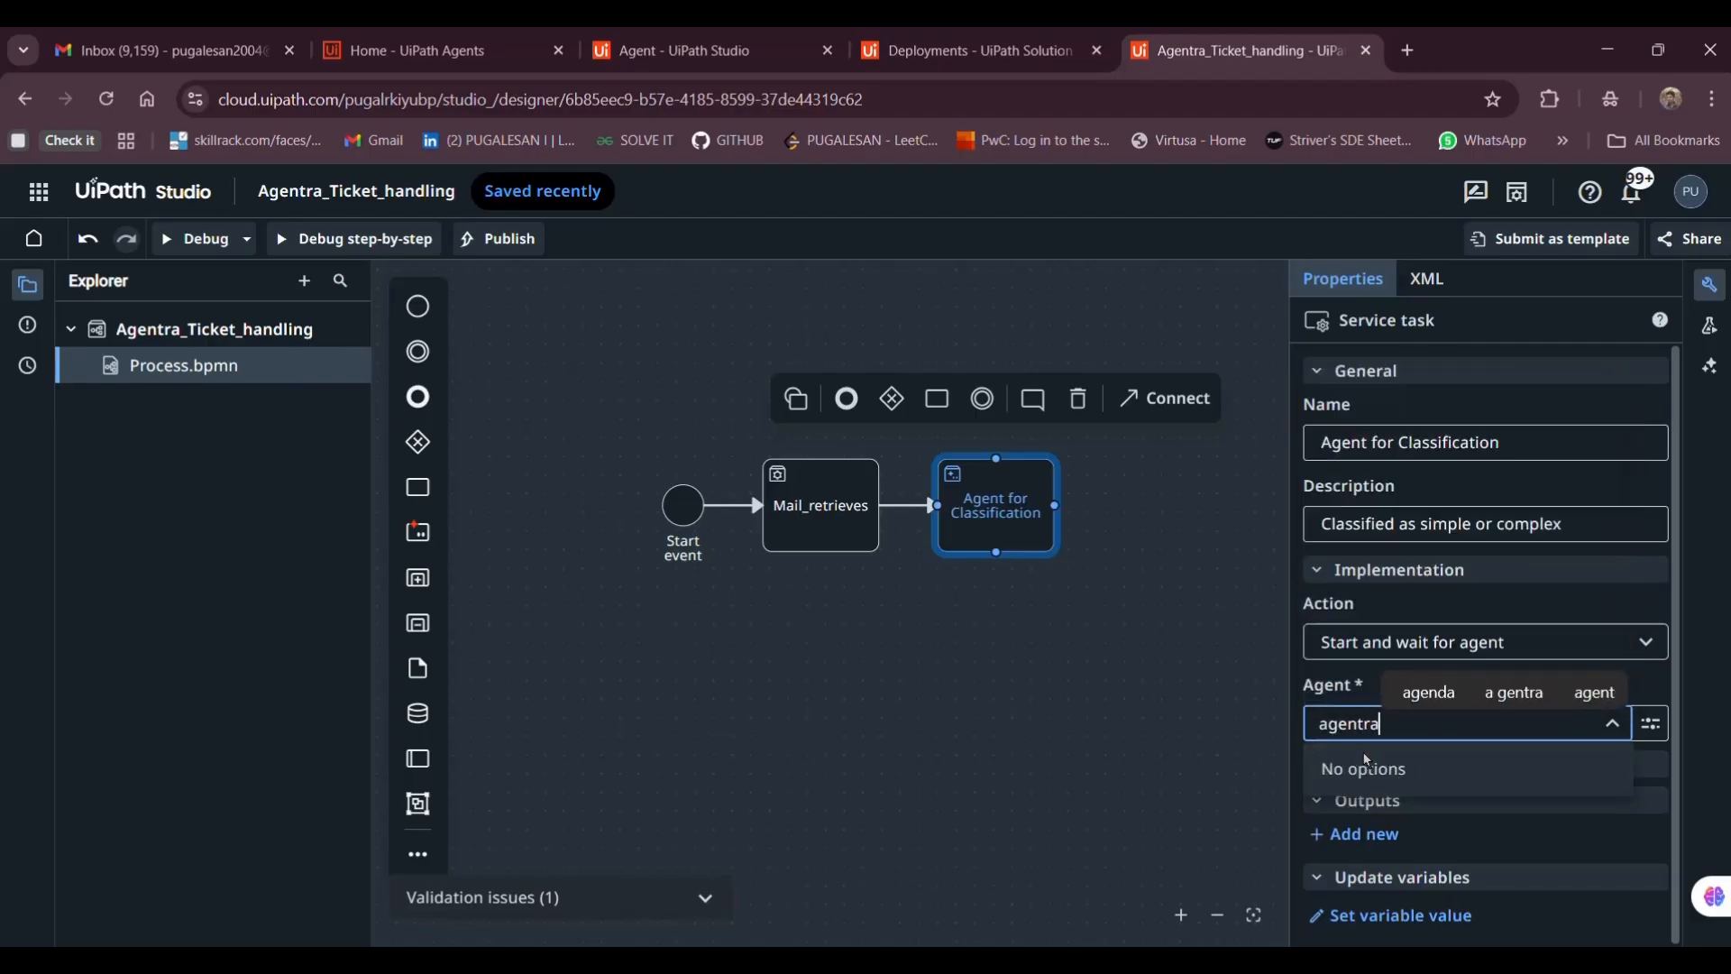
key(BackSpace)
key(BackSpace)
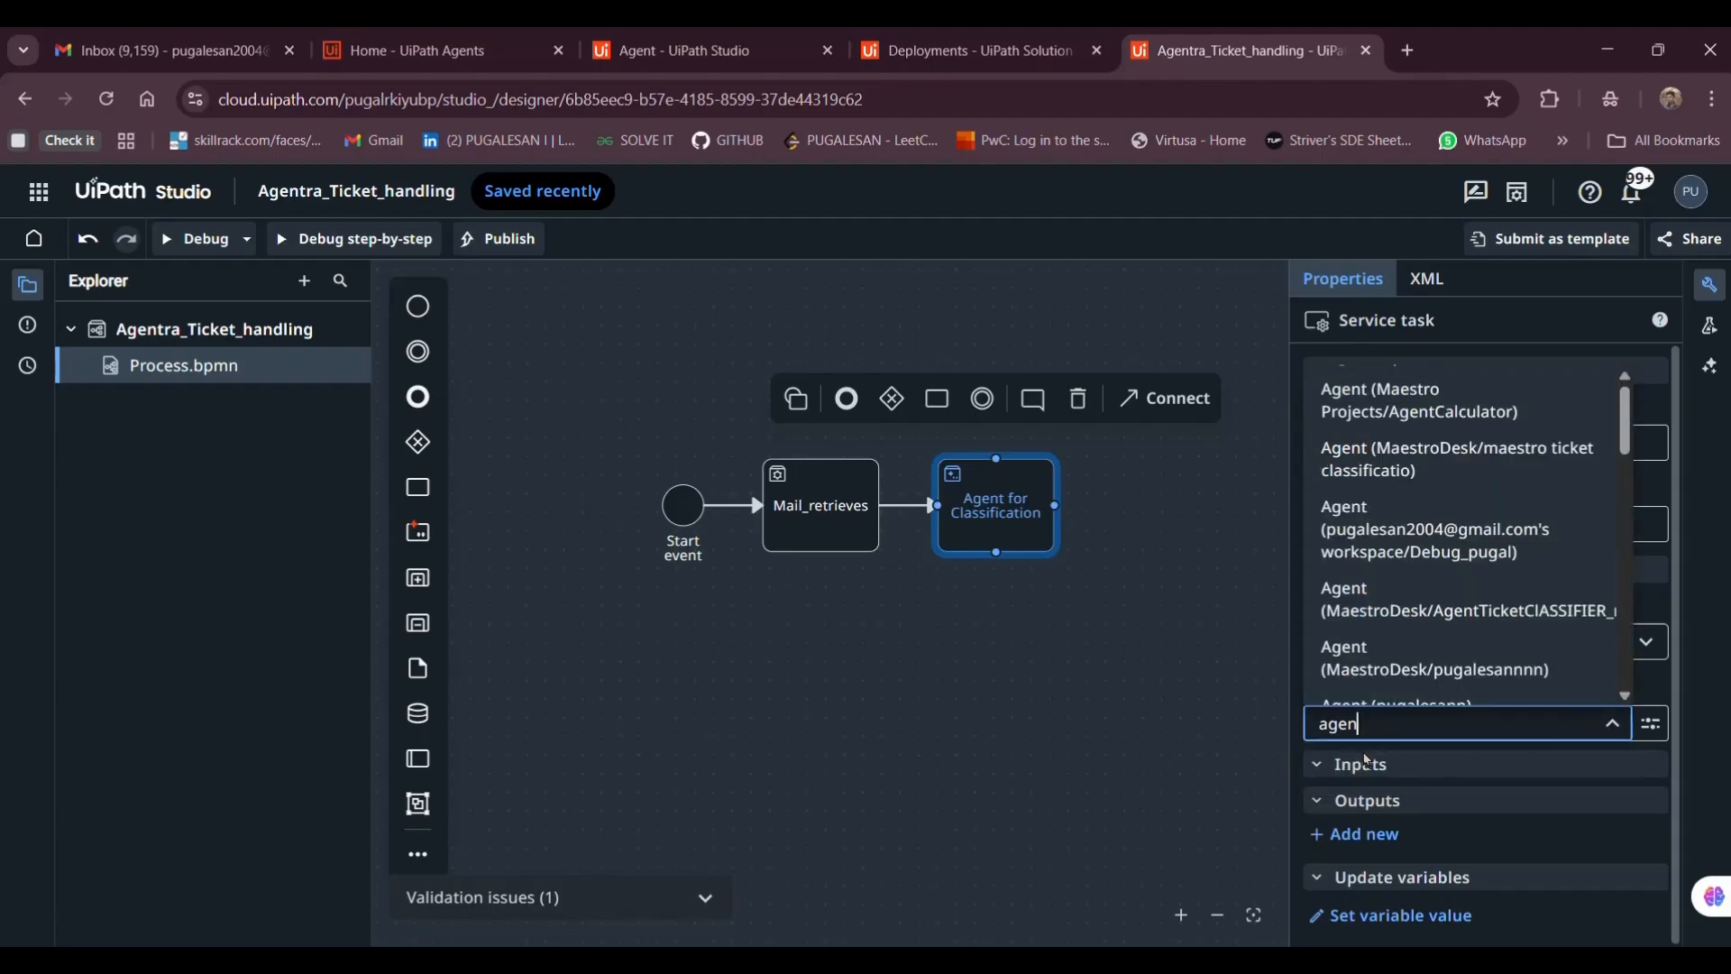
text(Age)
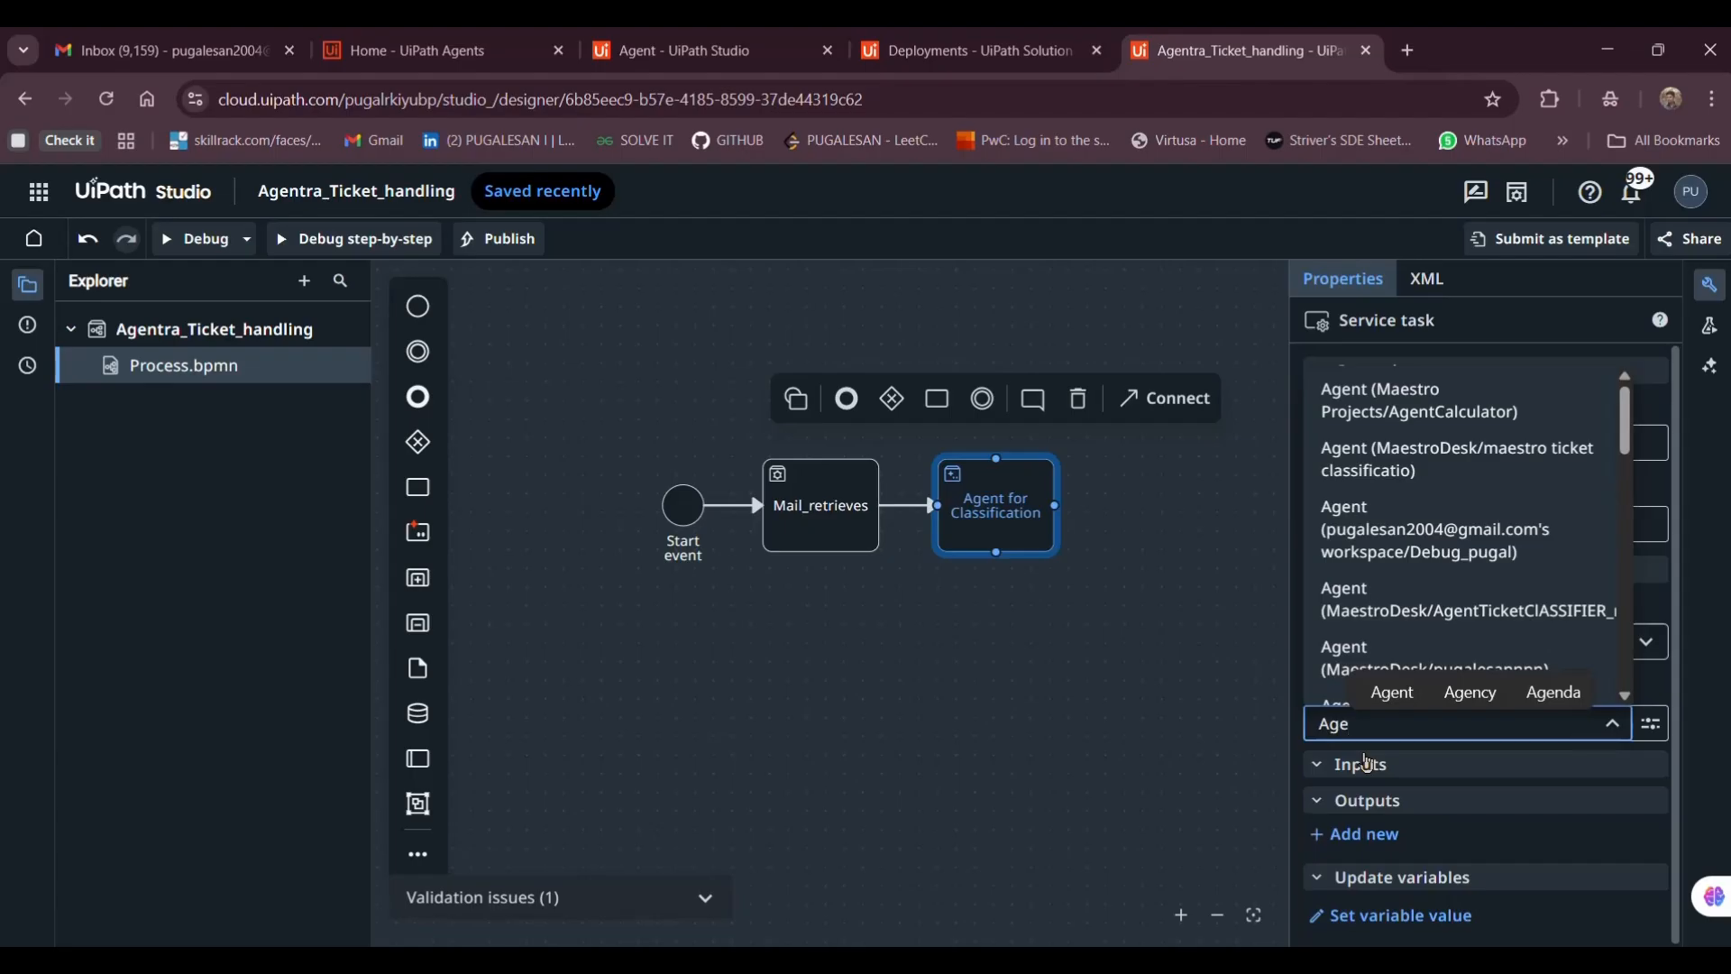
text(bt)
key(BackSpace)
key(BackSpace)
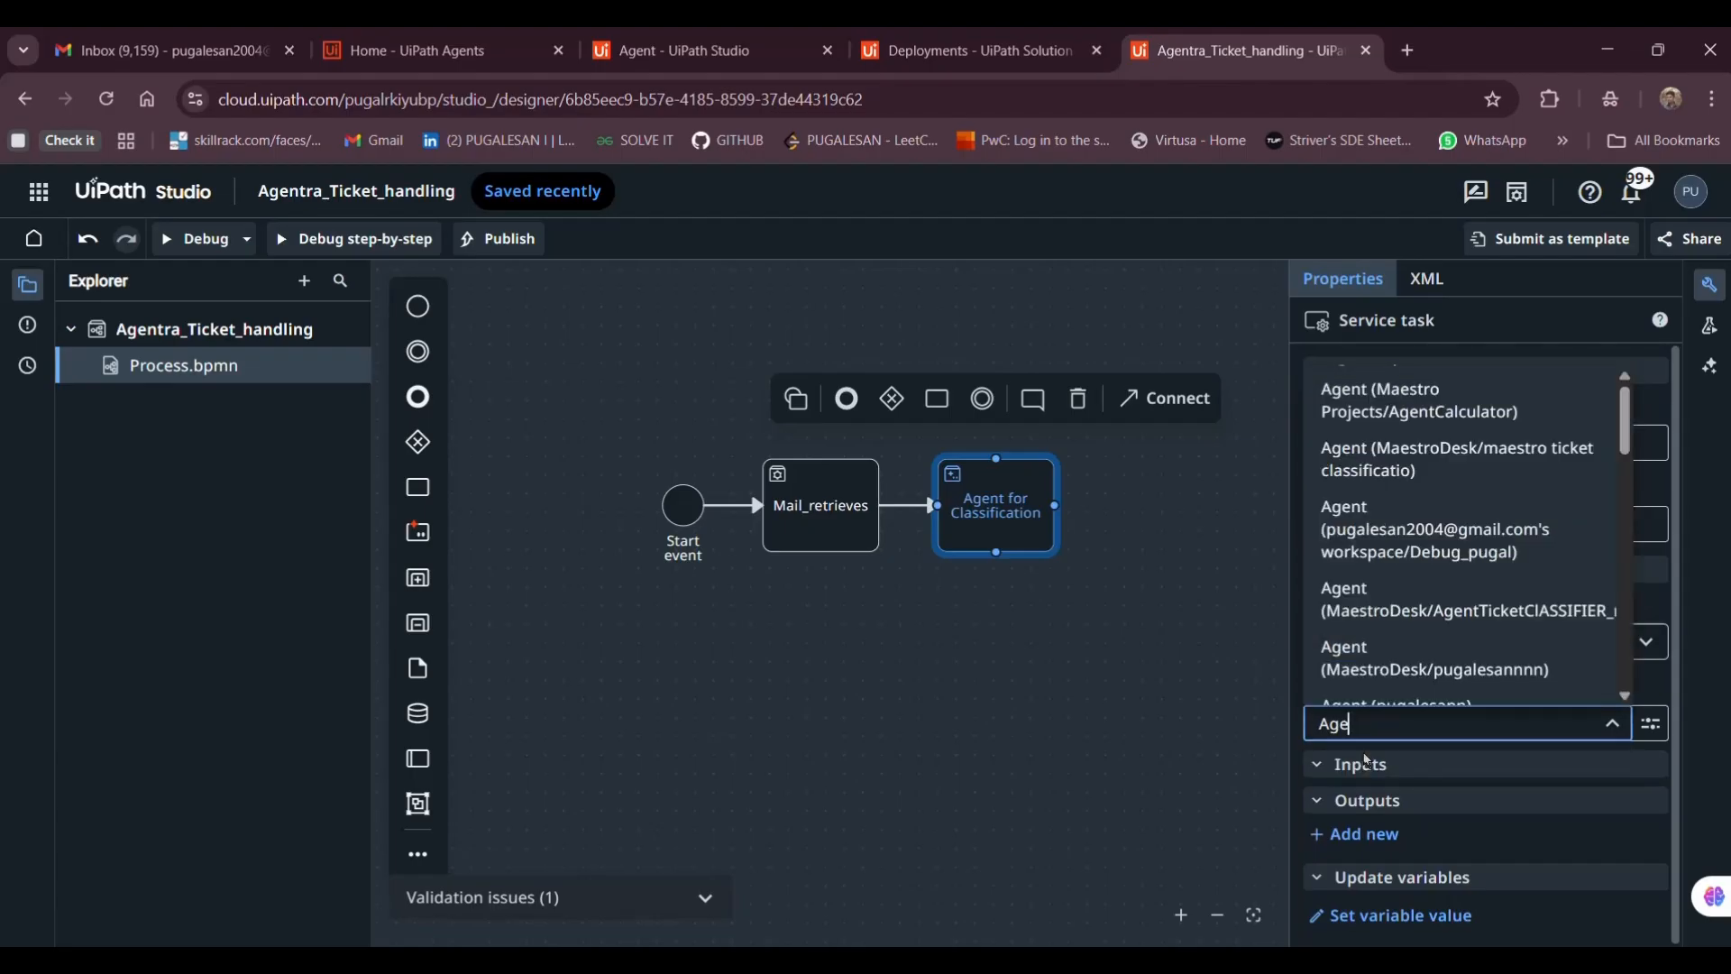
text(ntr)
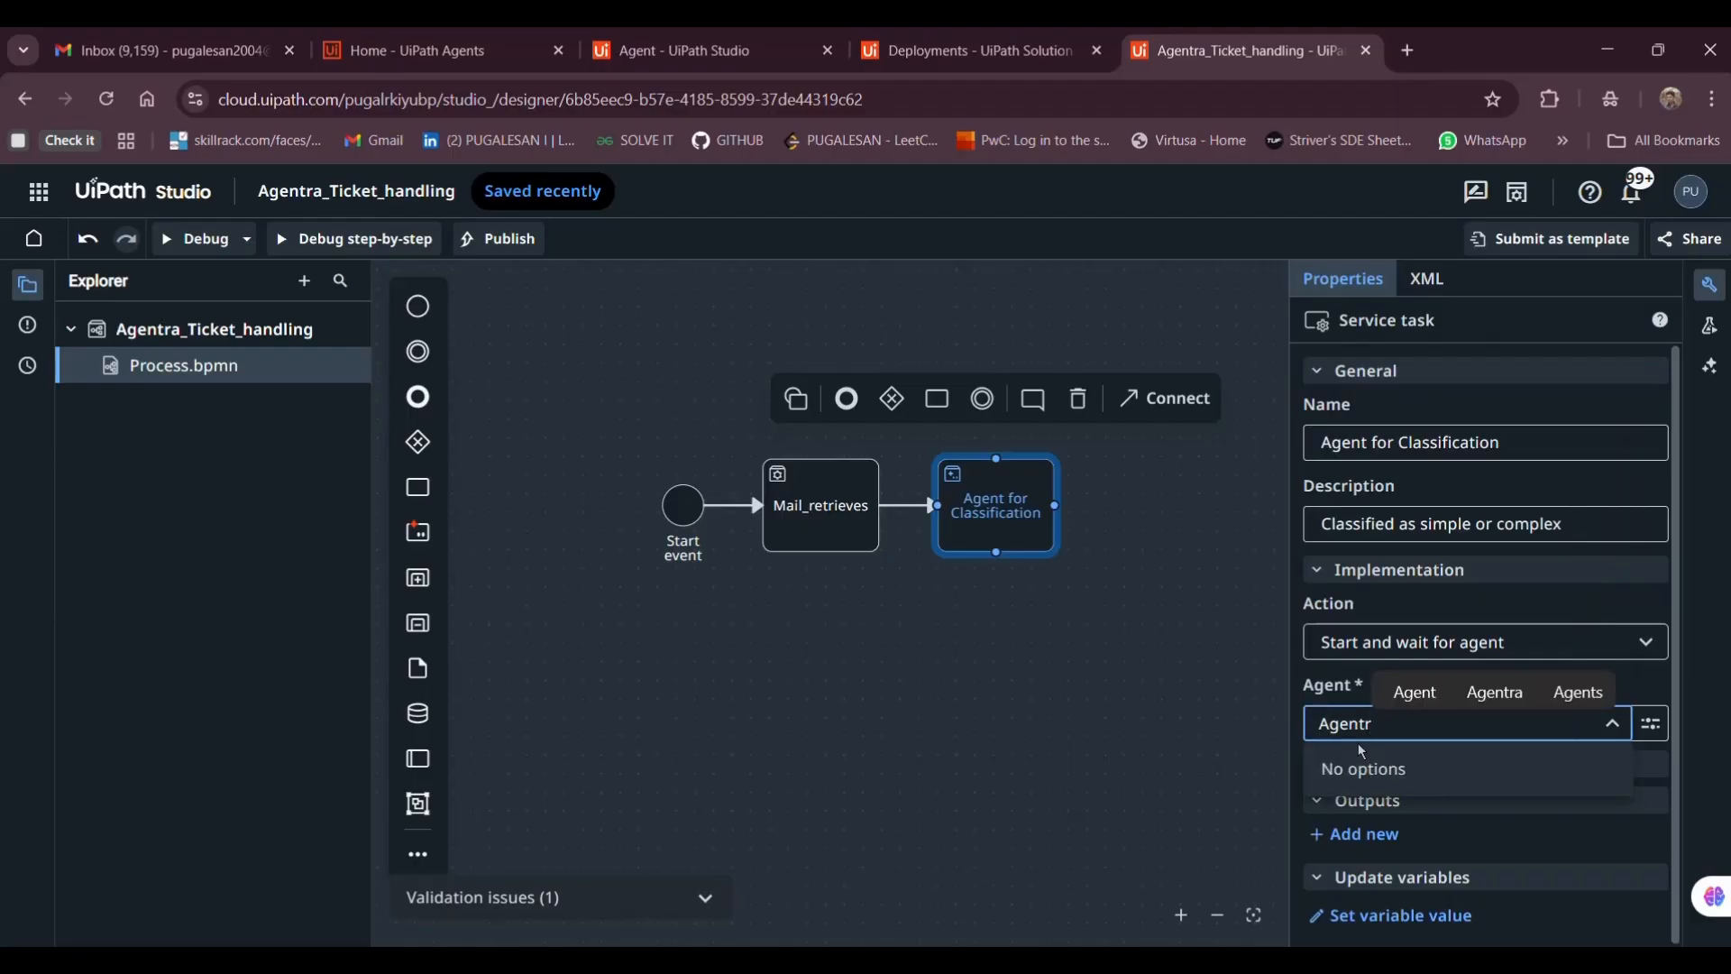
key(BackSpace)
key(BackSpace)
key(BackSpace)
key(BackSpace)
key(BackSpace)
key(BackSpace)
text(age)
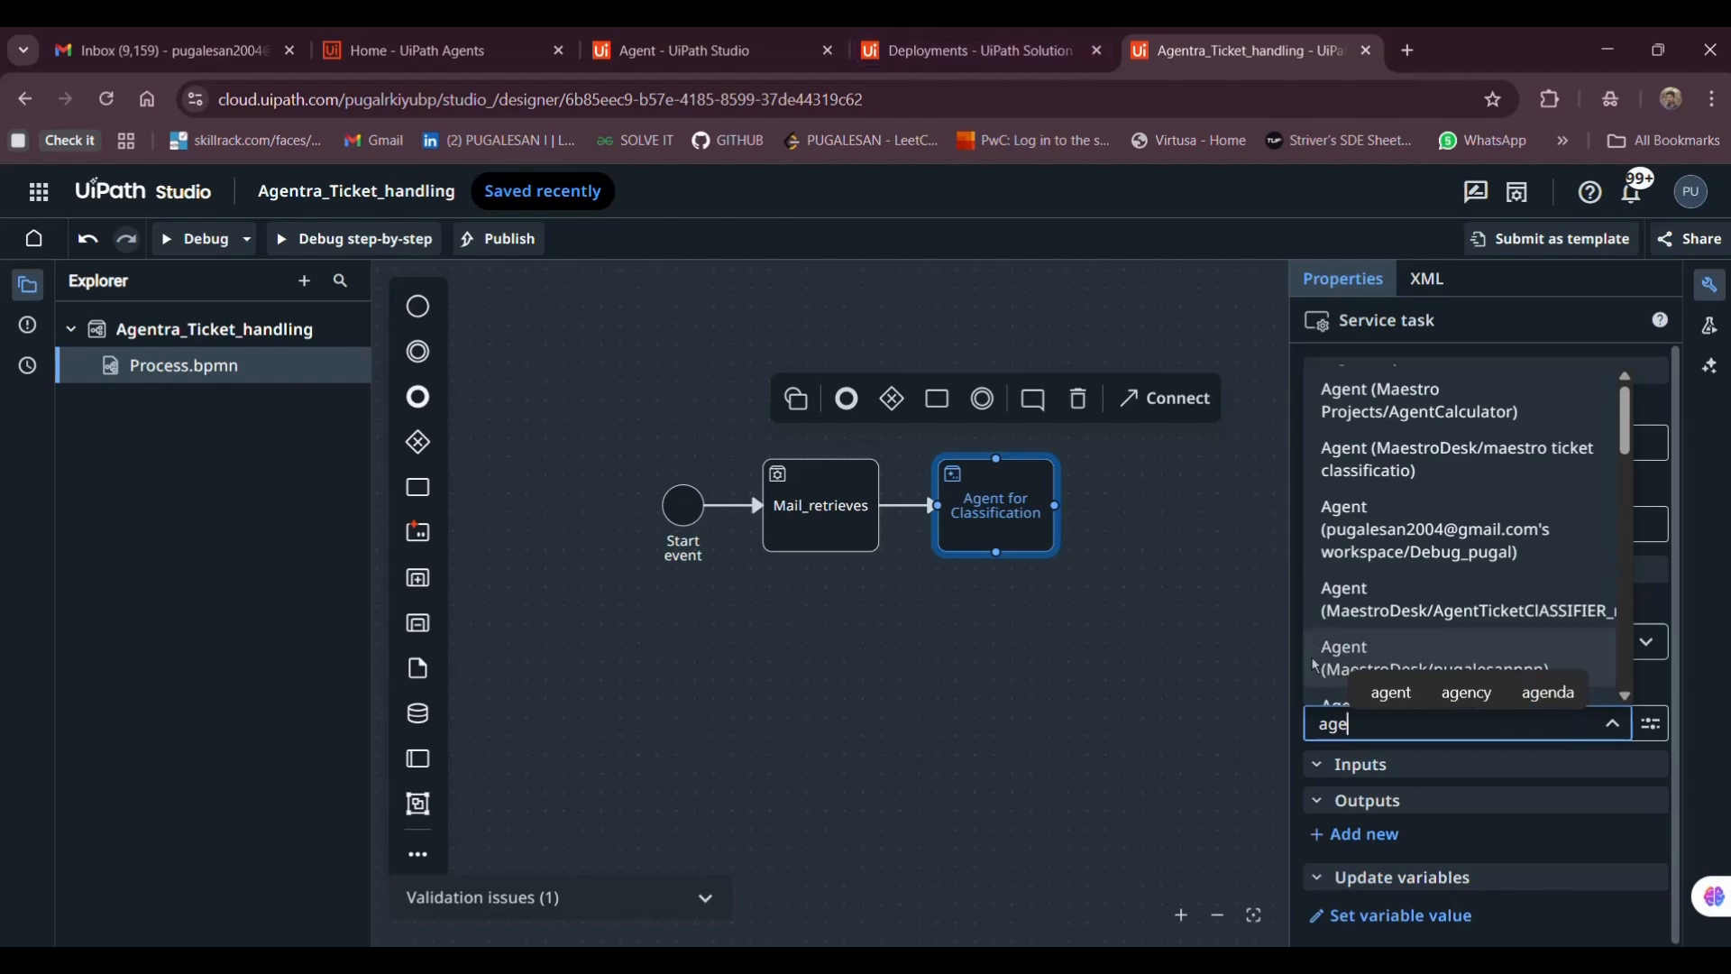
click(911, 28)
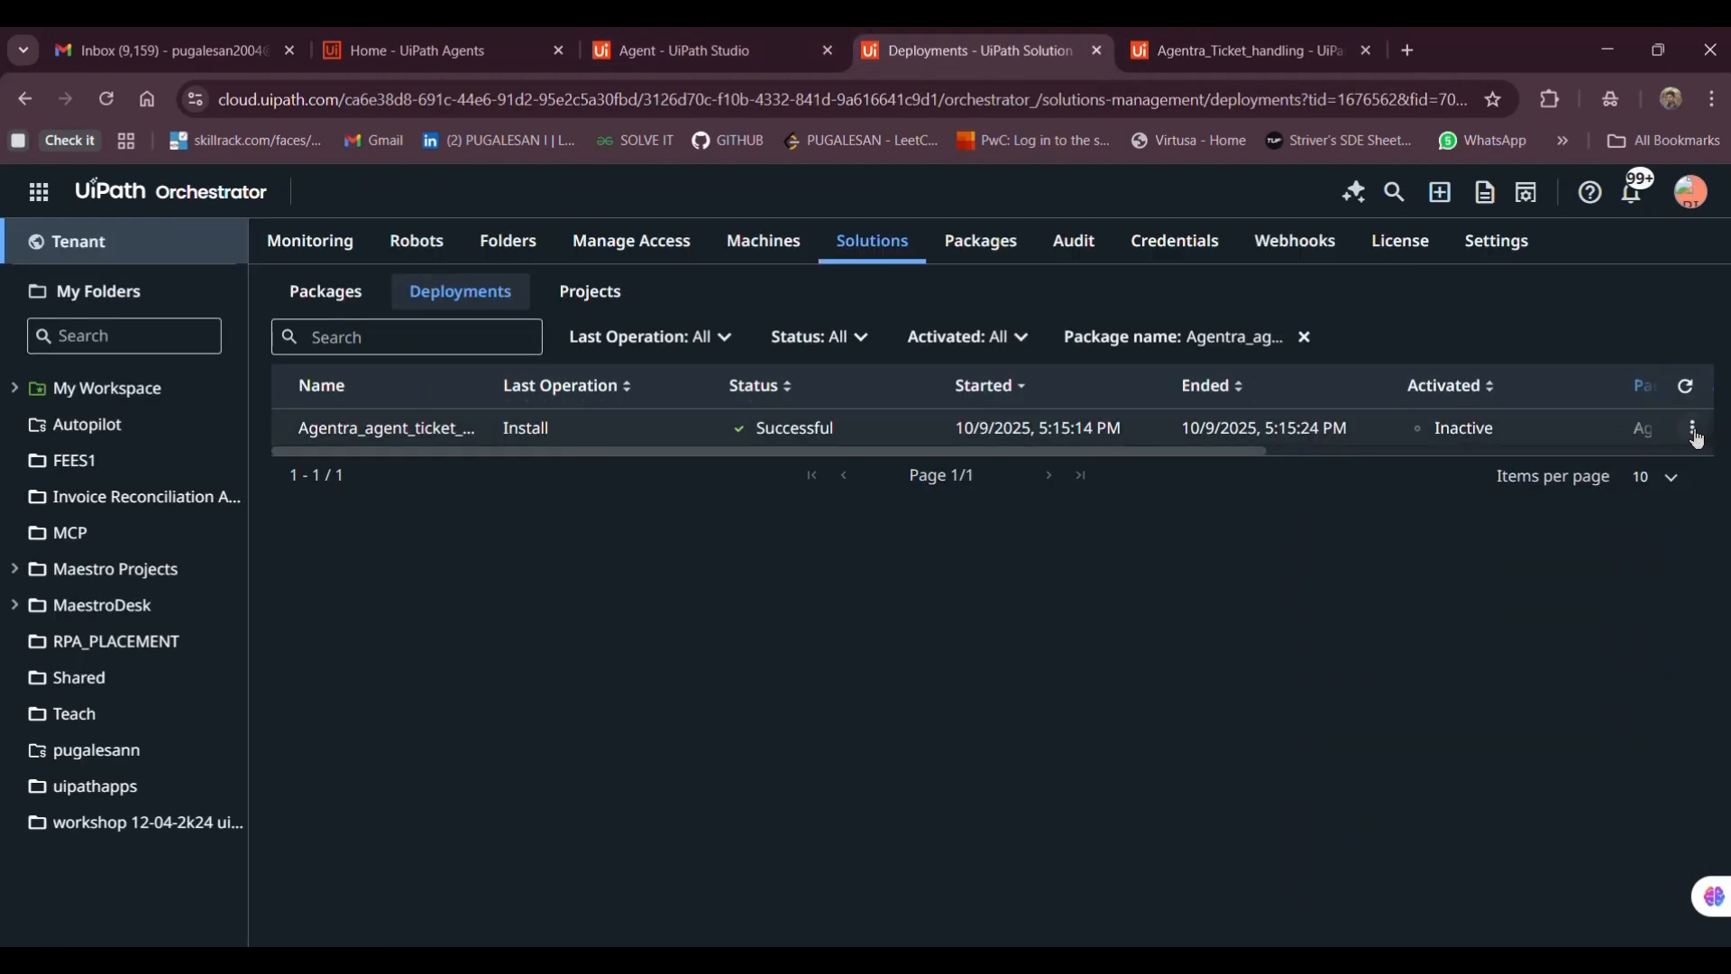
Activate the Agentra_agent_ticket_classification deployment, pasting its name into the confirmation field
click(1692, 428)
click(1506, 467)
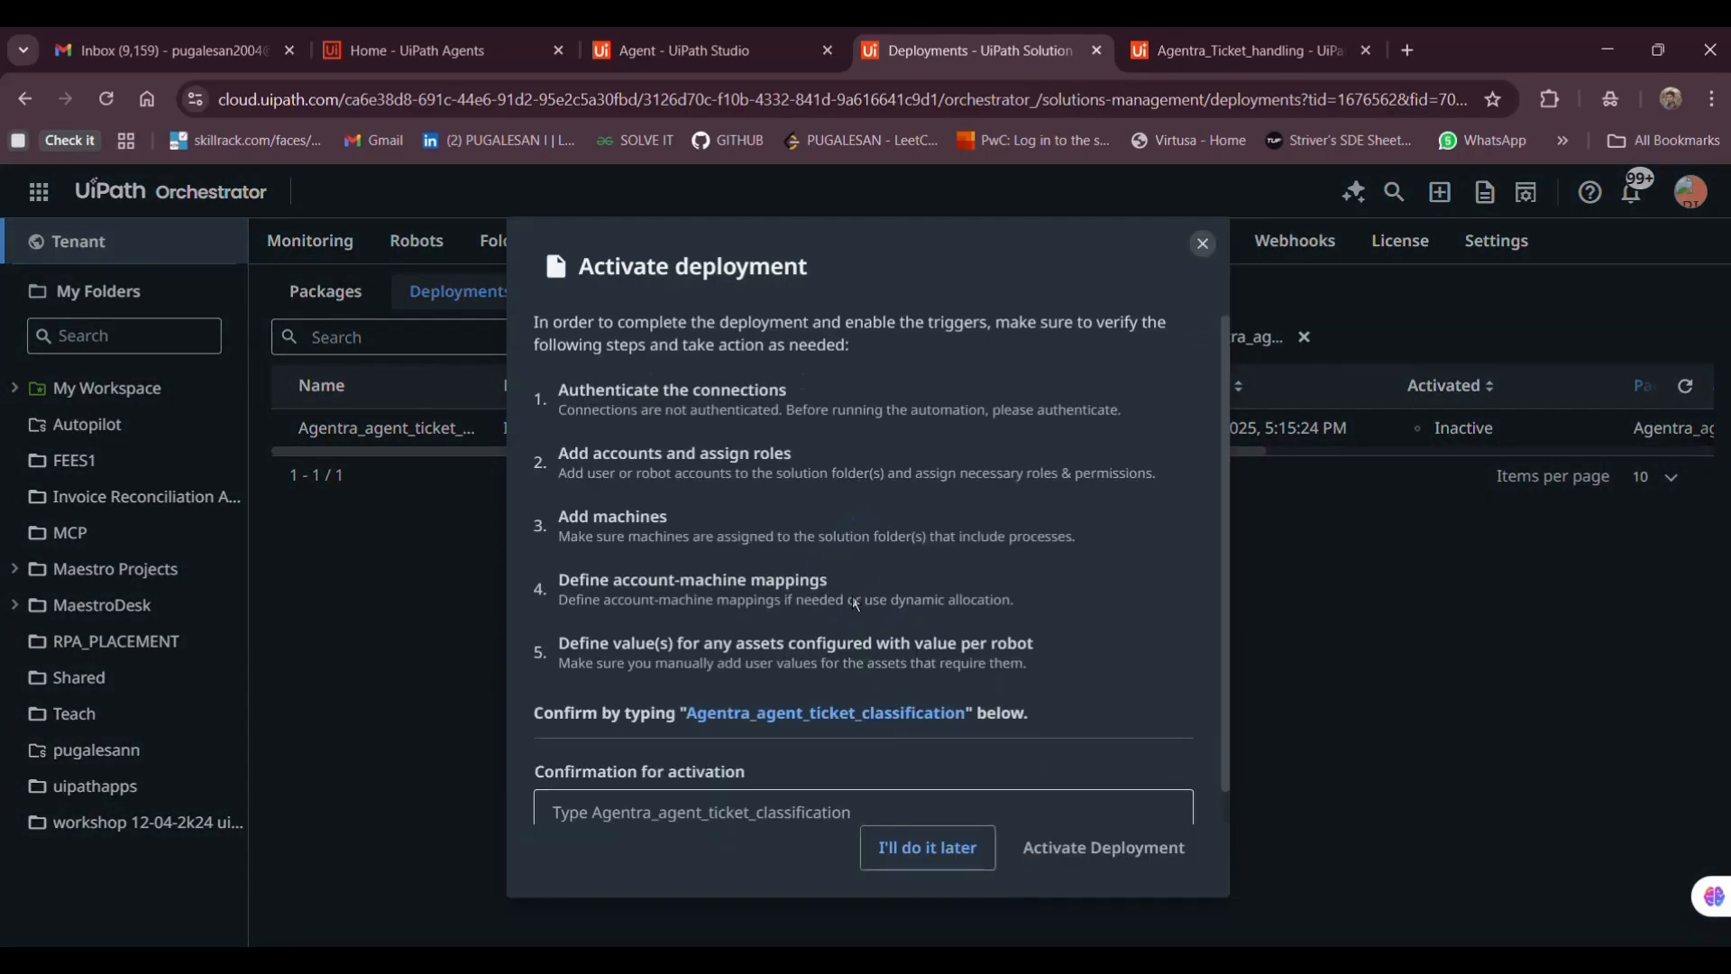
scroll(852, 595, down, 1)
drag(686, 679, 967, 685)
key(ctrl+c)
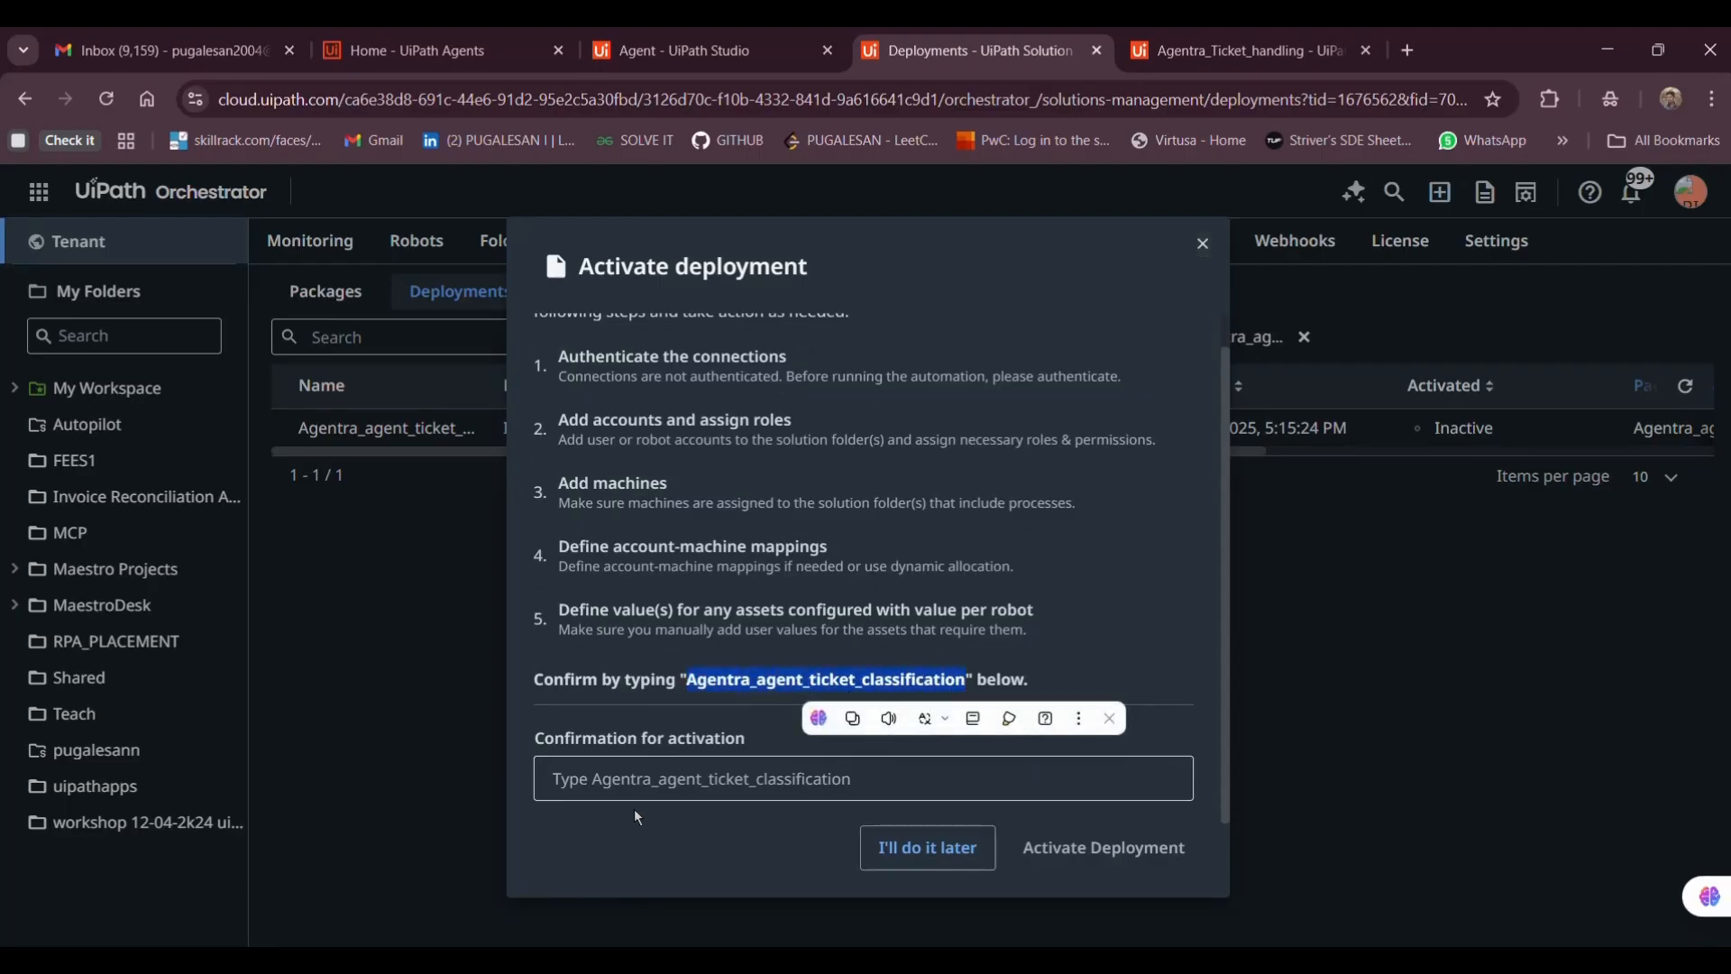
click(609, 778)
key(ctrl+v)
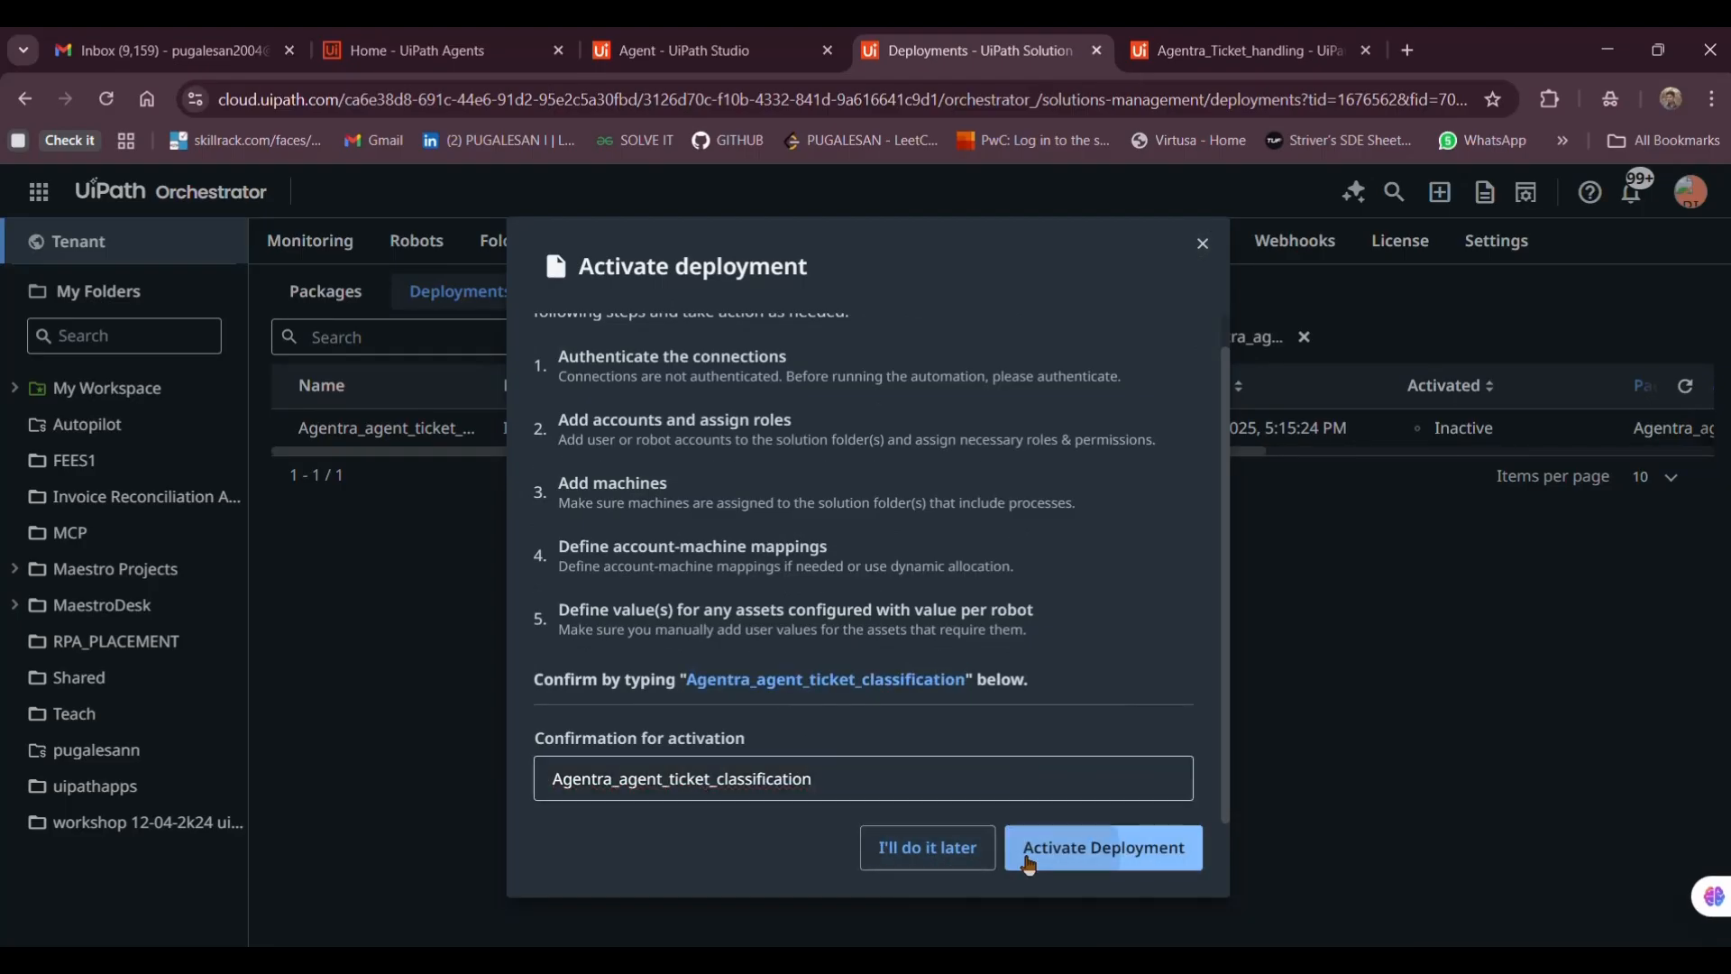
click(1028, 855)
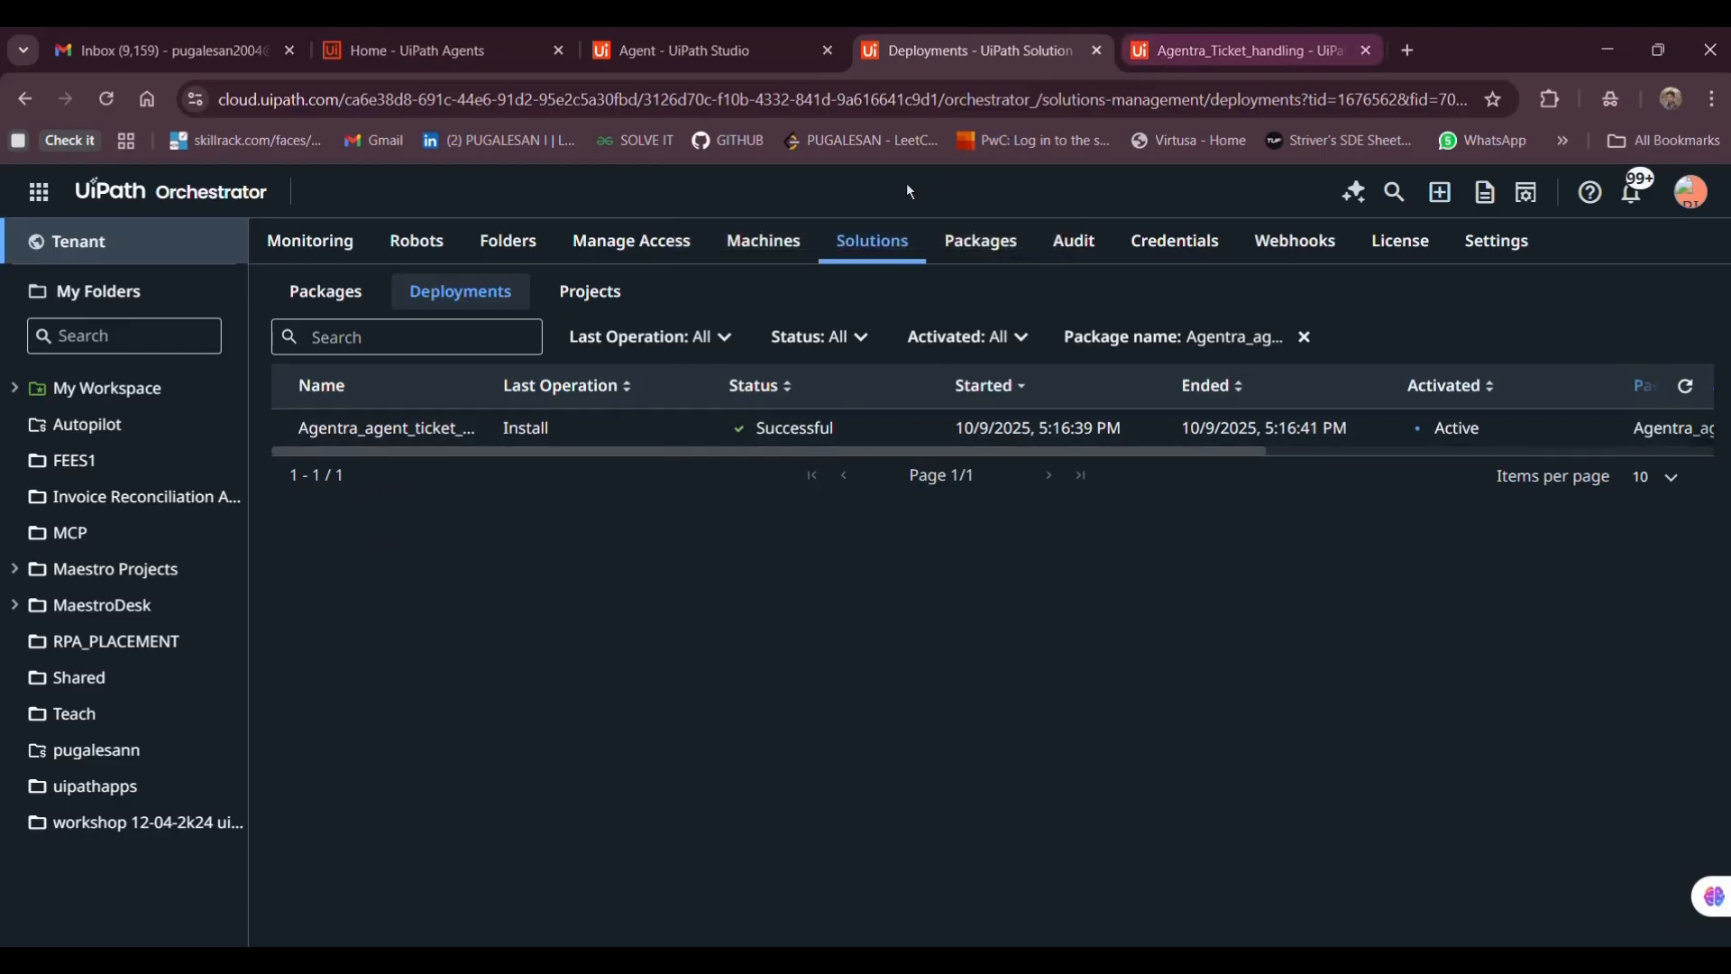
In MaestroDesk Processes, add a process from the Agentra_agent_ticket_classification package
click(96, 622)
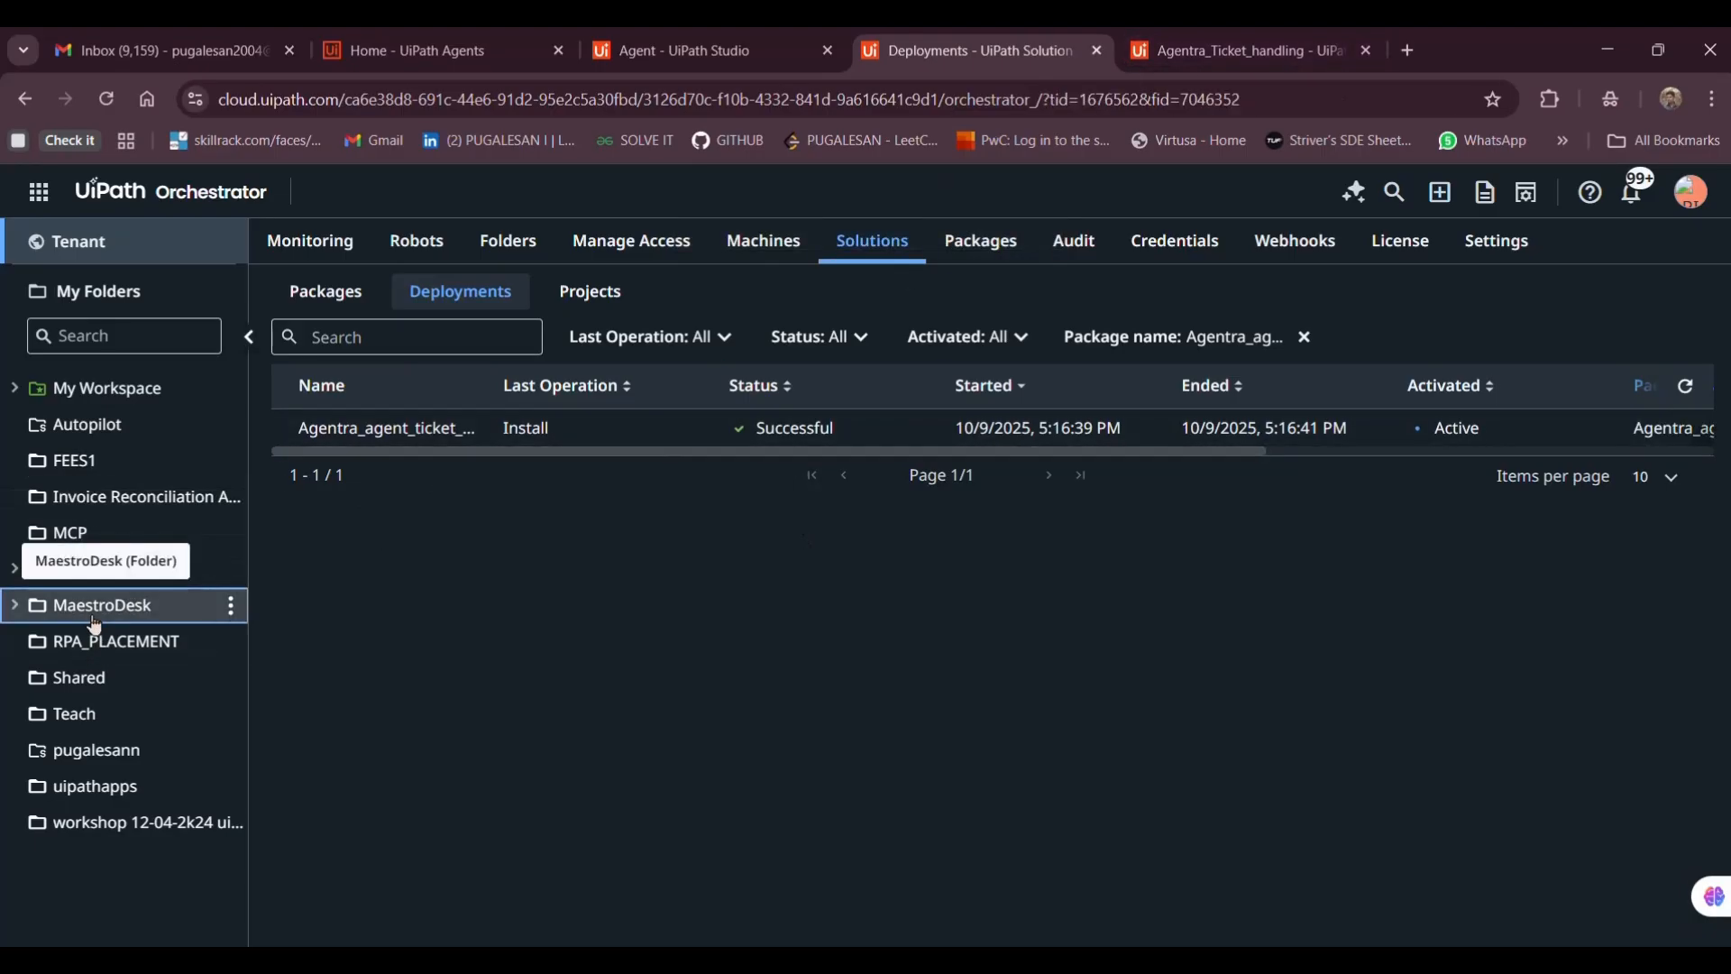
click(398, 239)
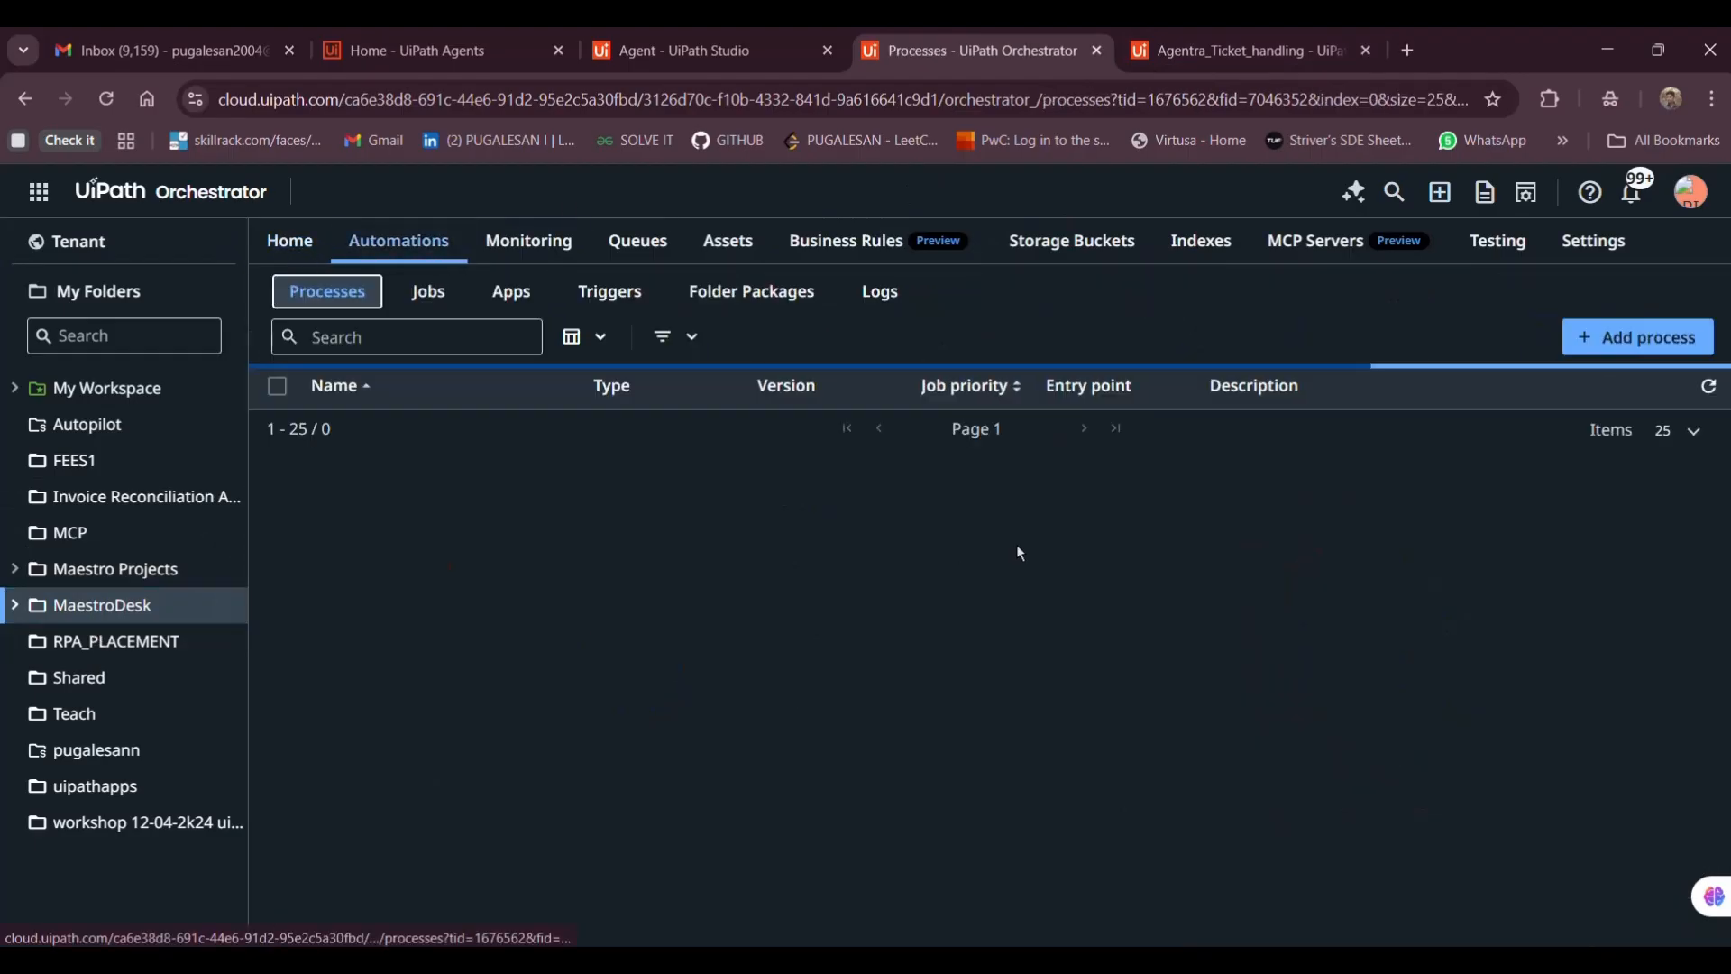
click(1652, 348)
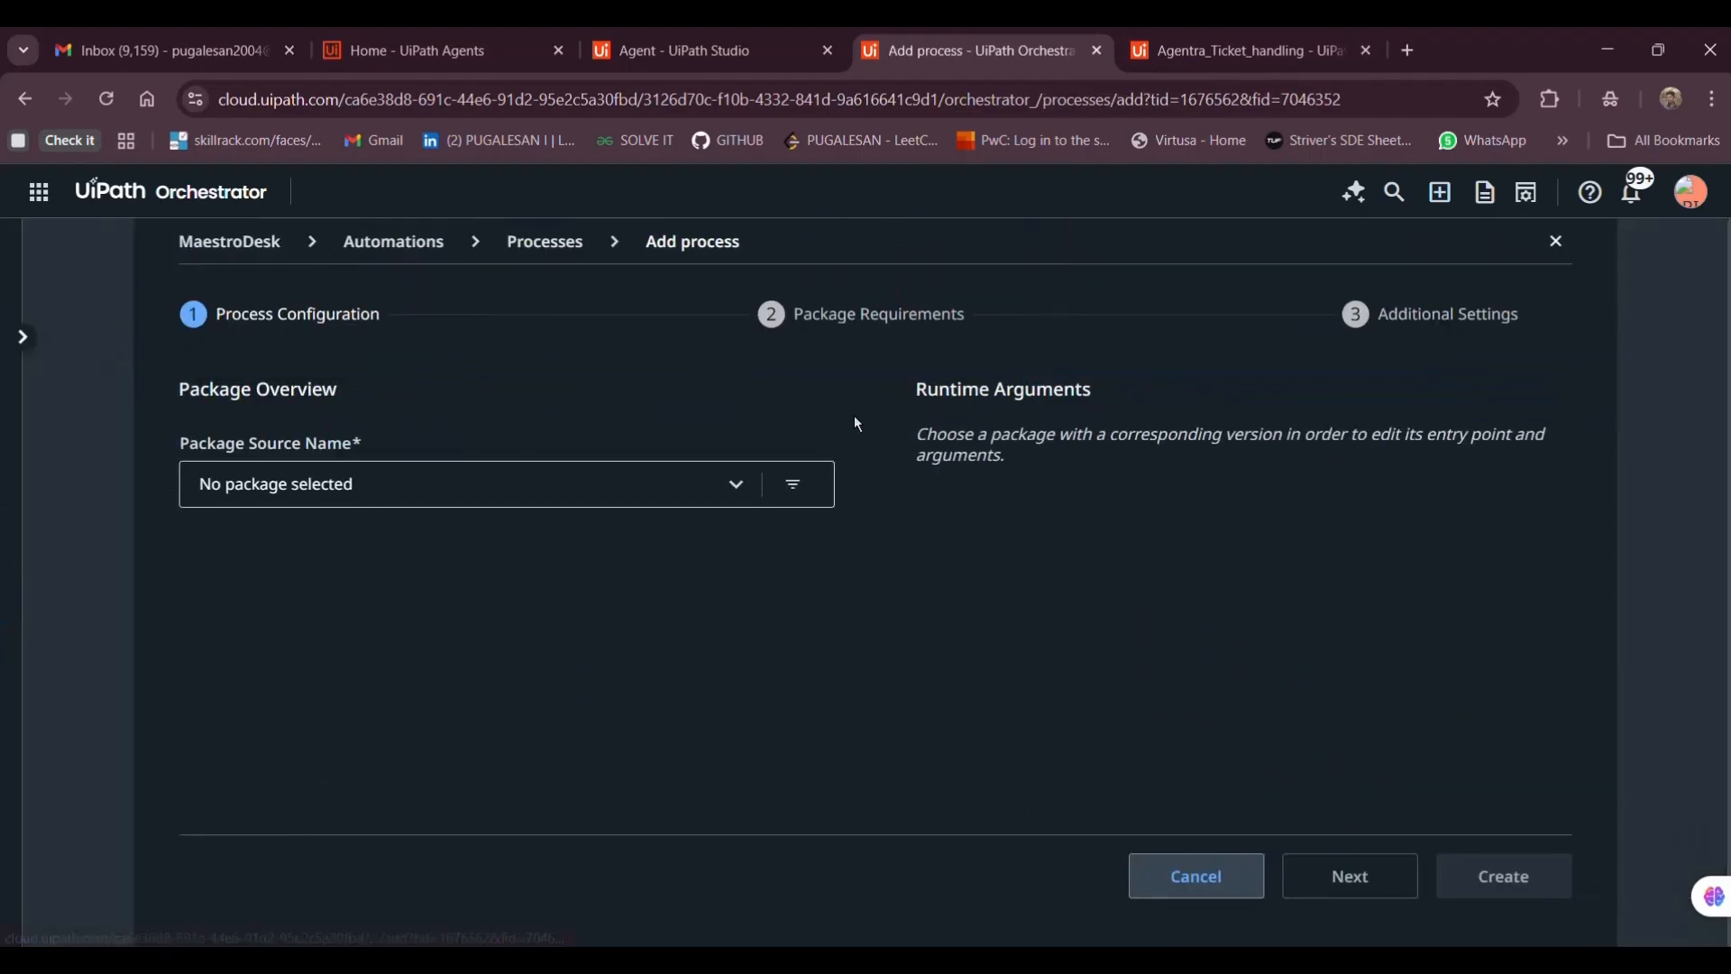
click(664, 501)
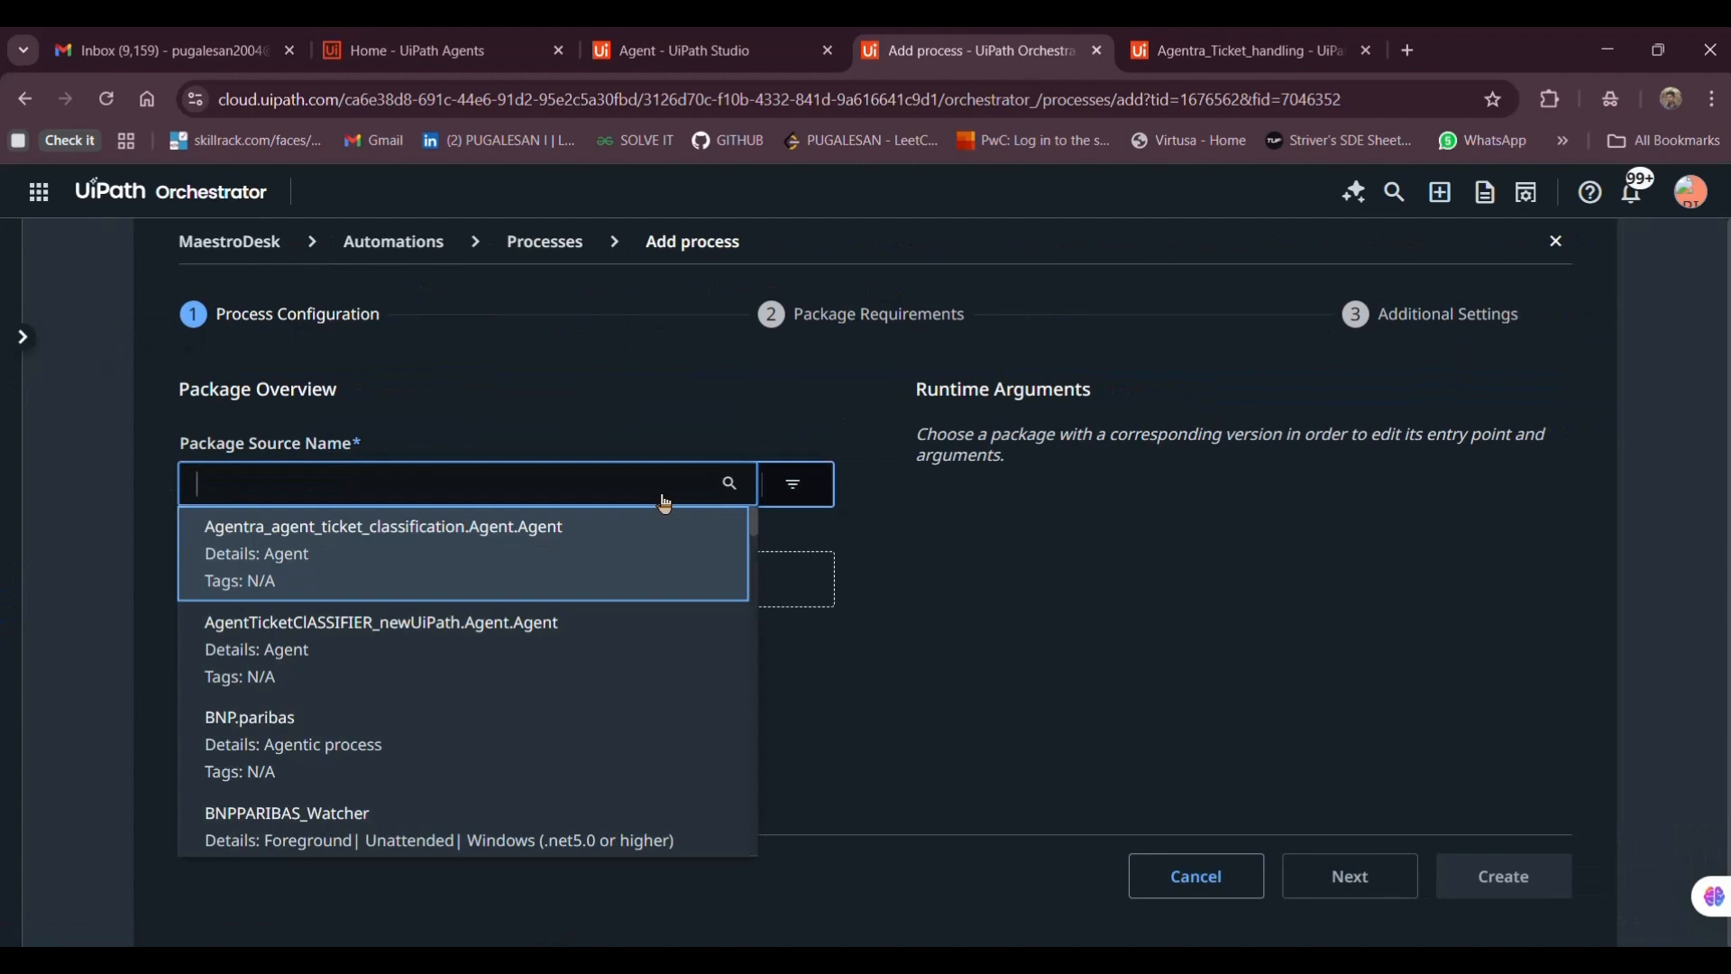
text(ag)
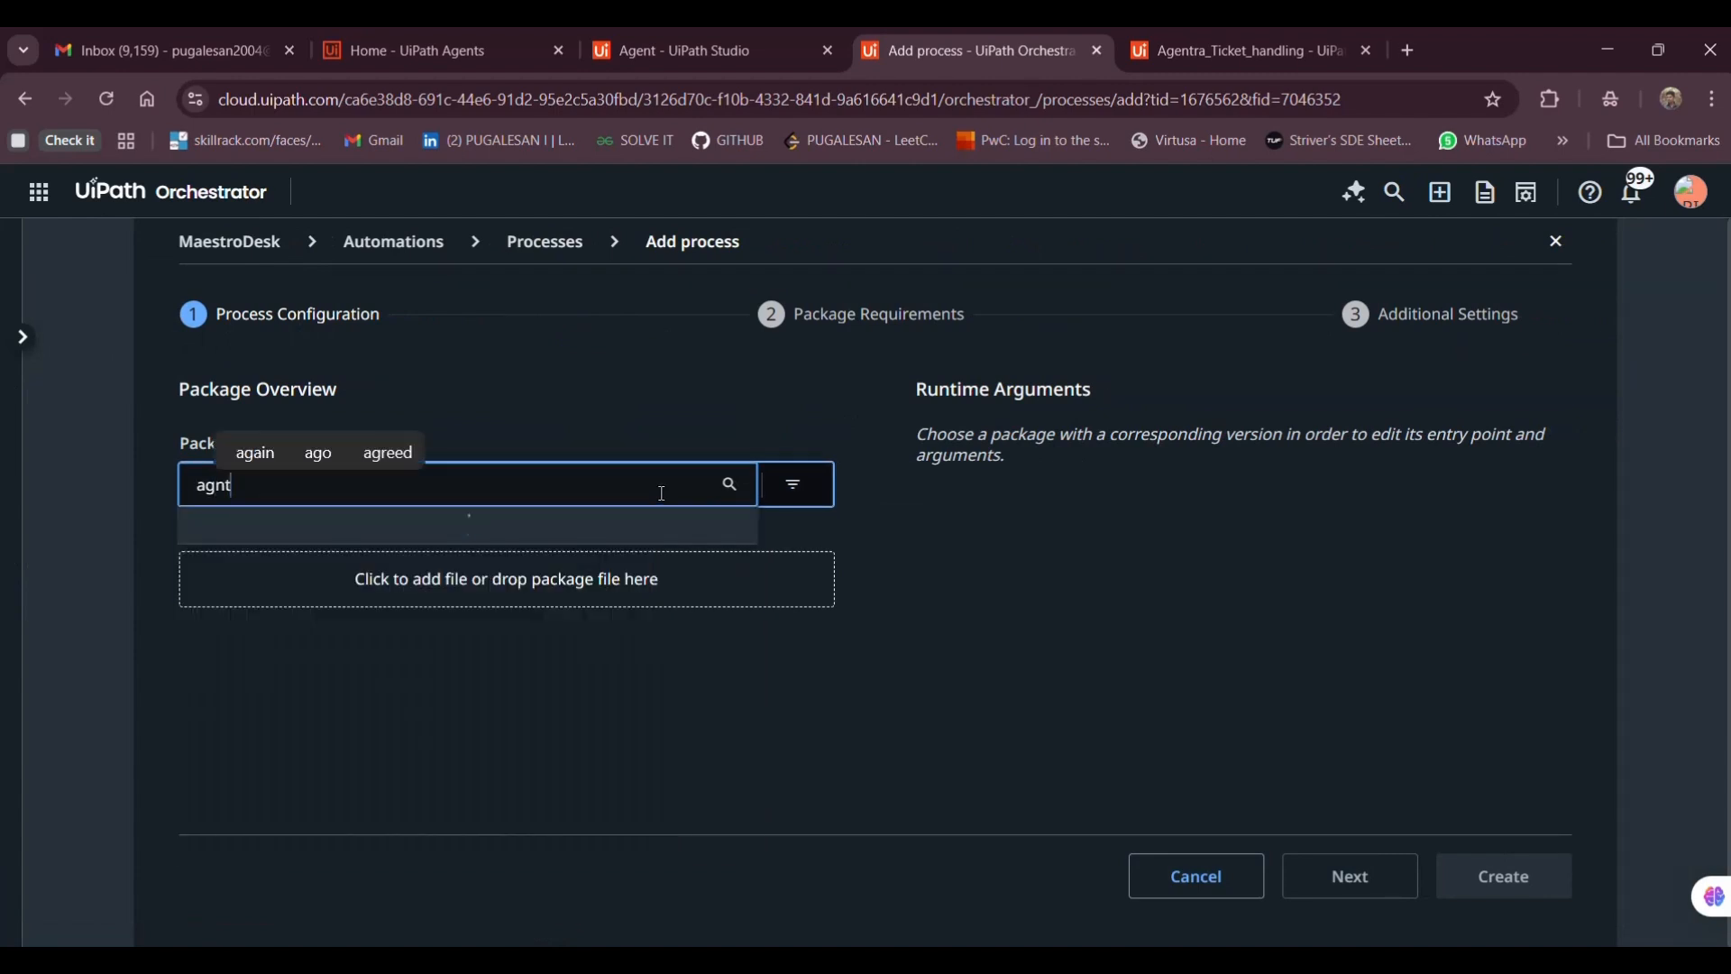
text(entra)
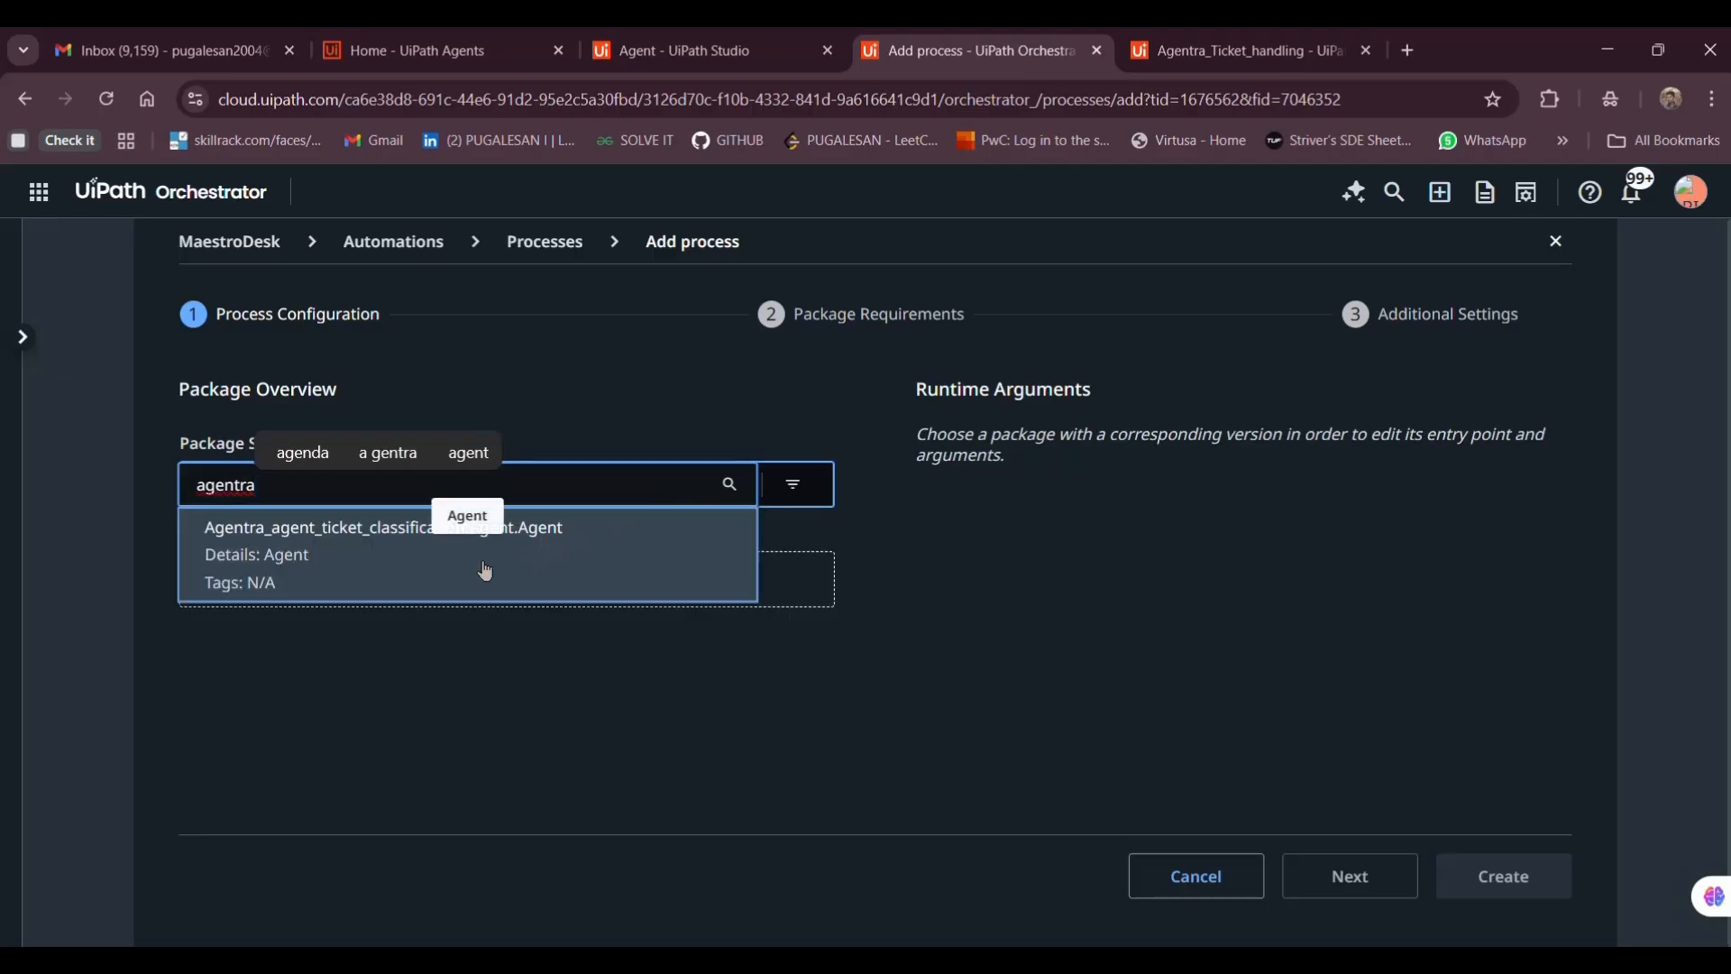
click(321, 569)
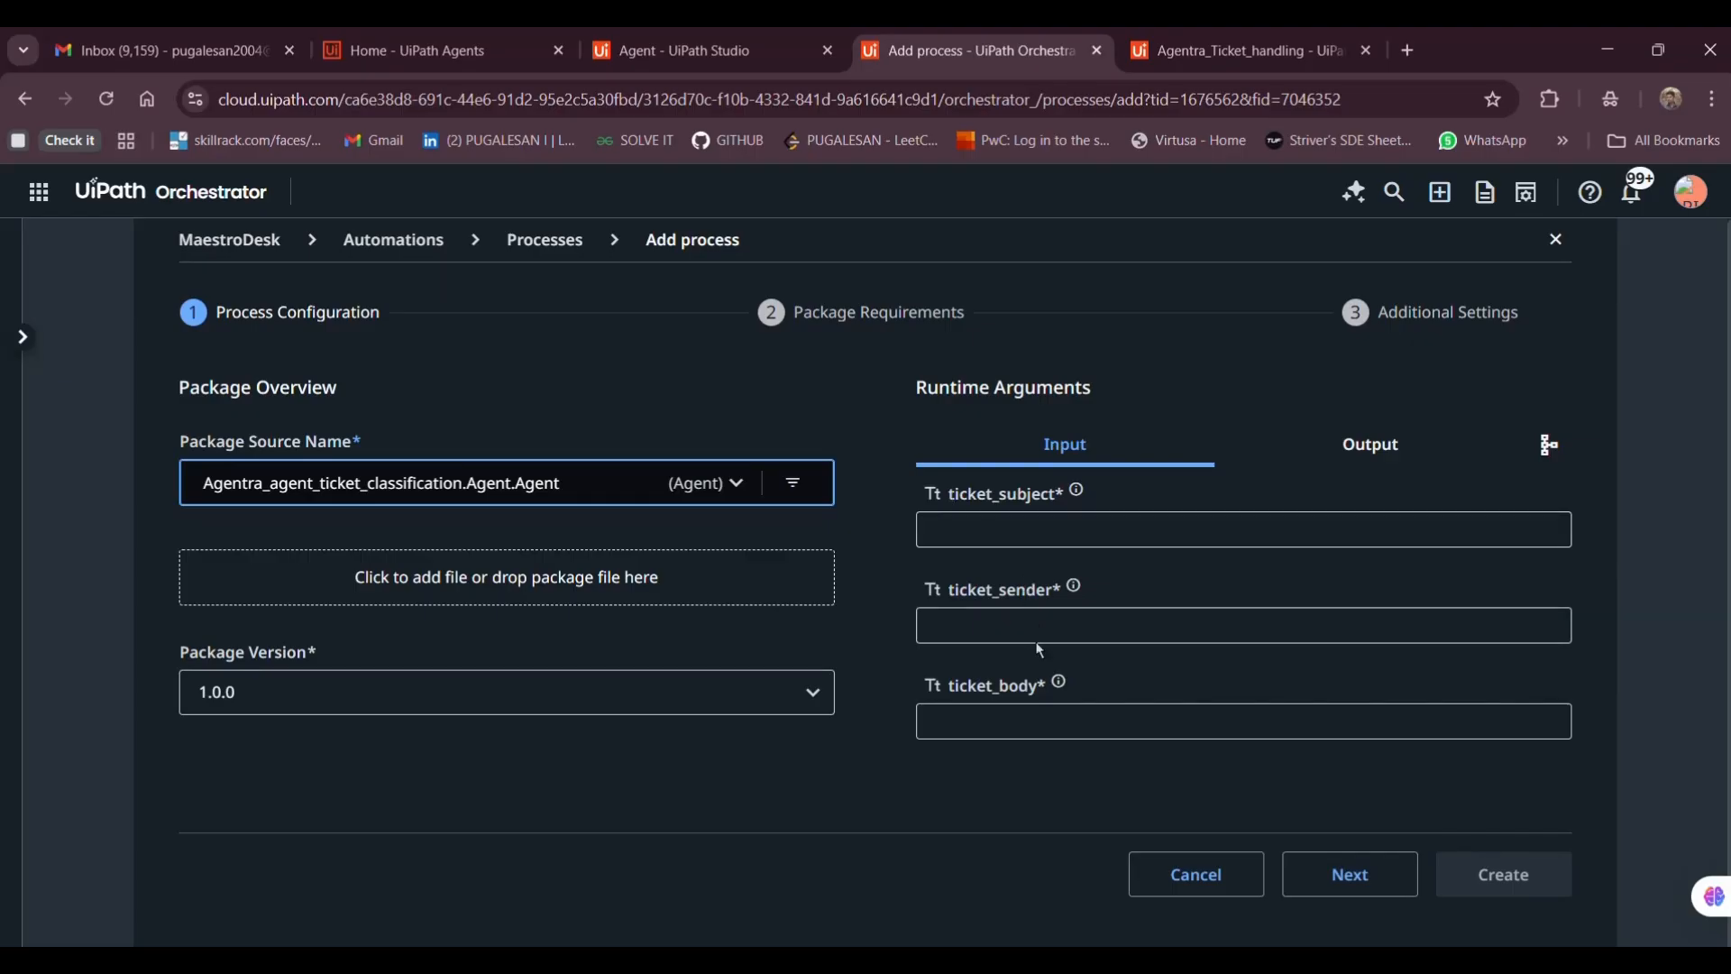
Create the Agentra agent process version 1.0.0 with default settings and confirm it appears in Processes
click(1372, 449)
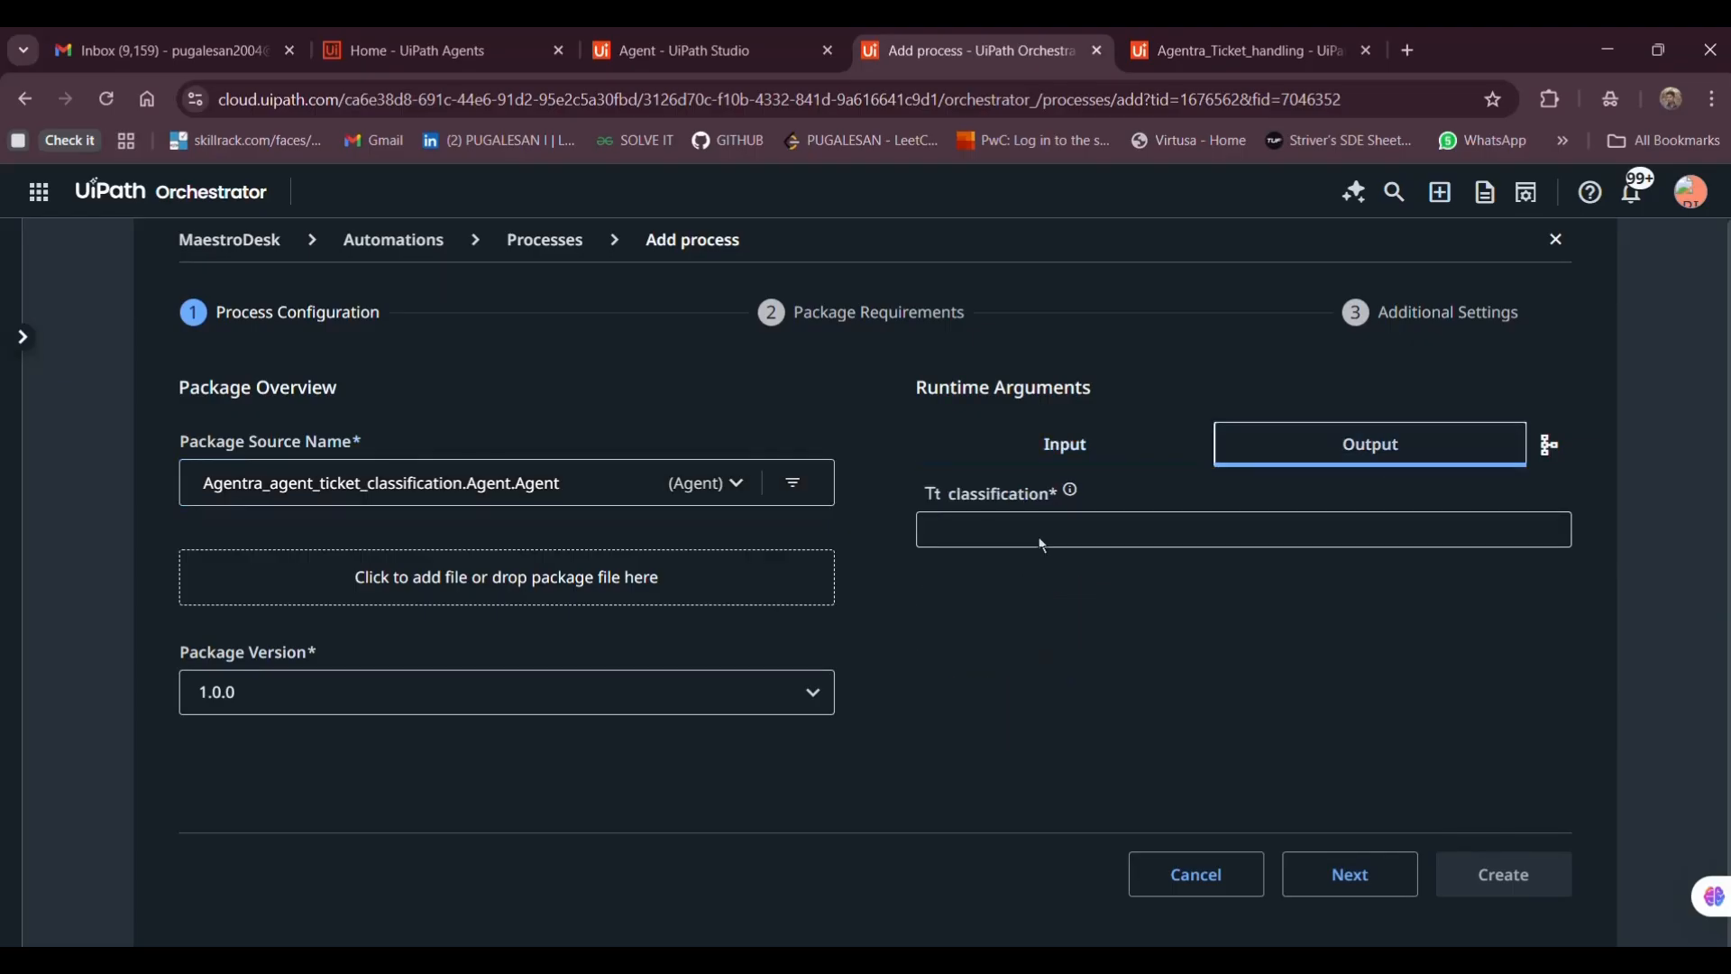
click(1342, 878)
click(1317, 861)
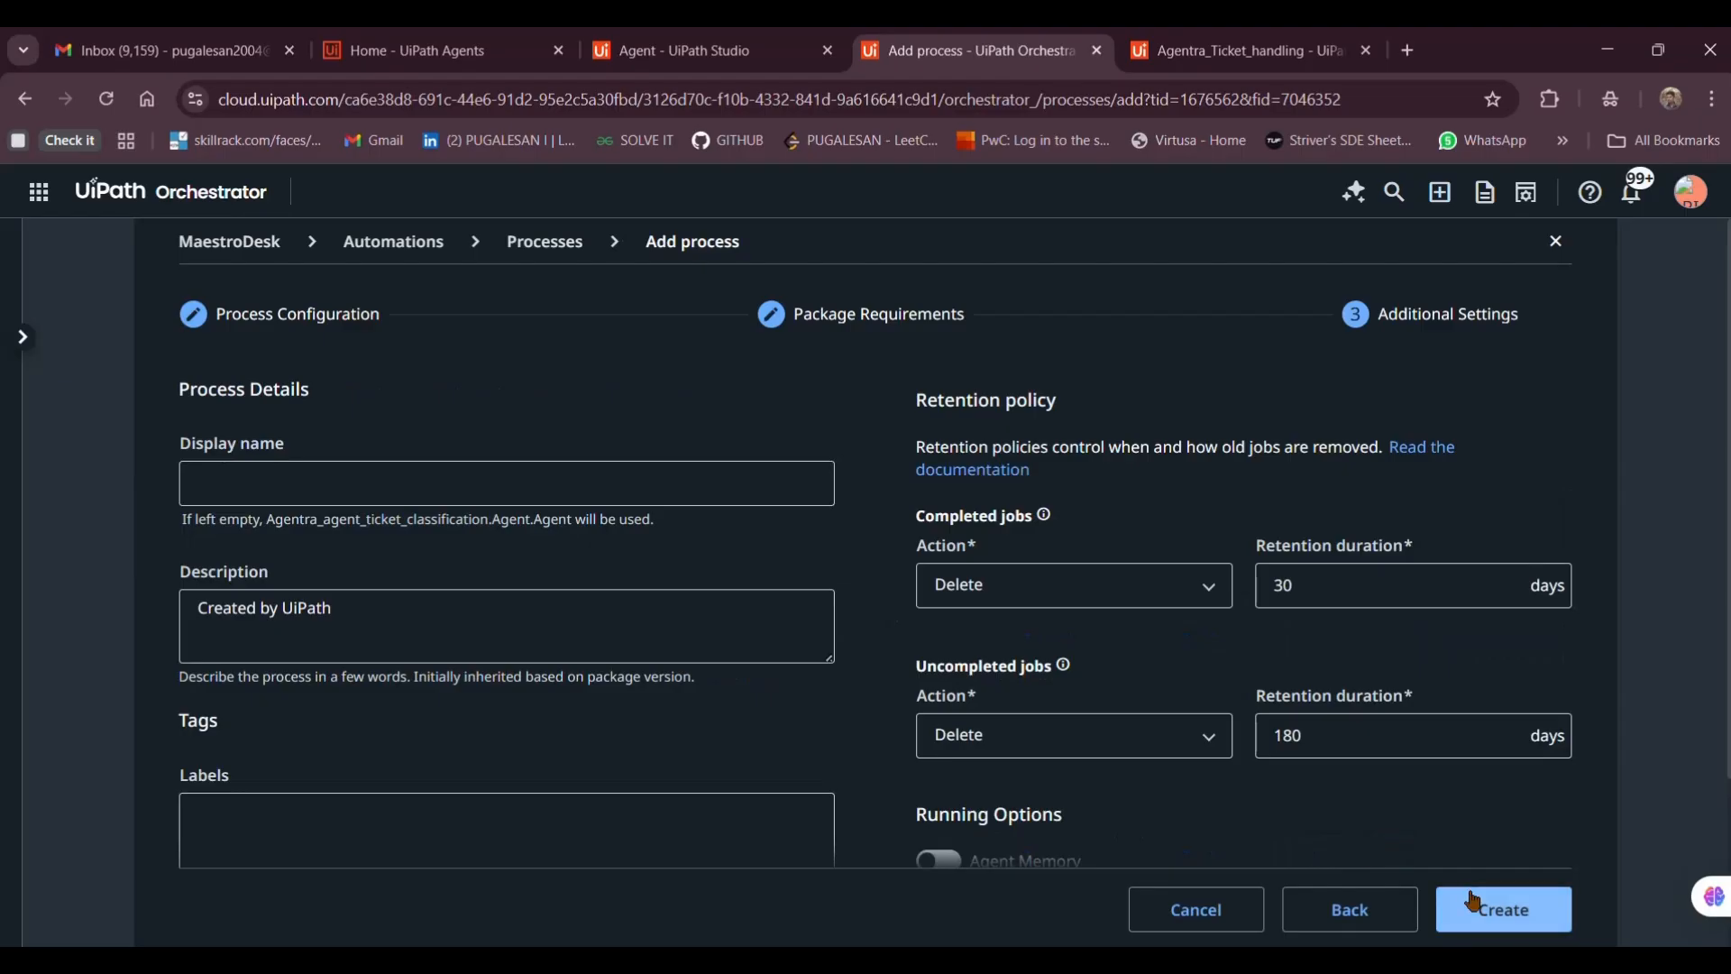
click(1461, 911)
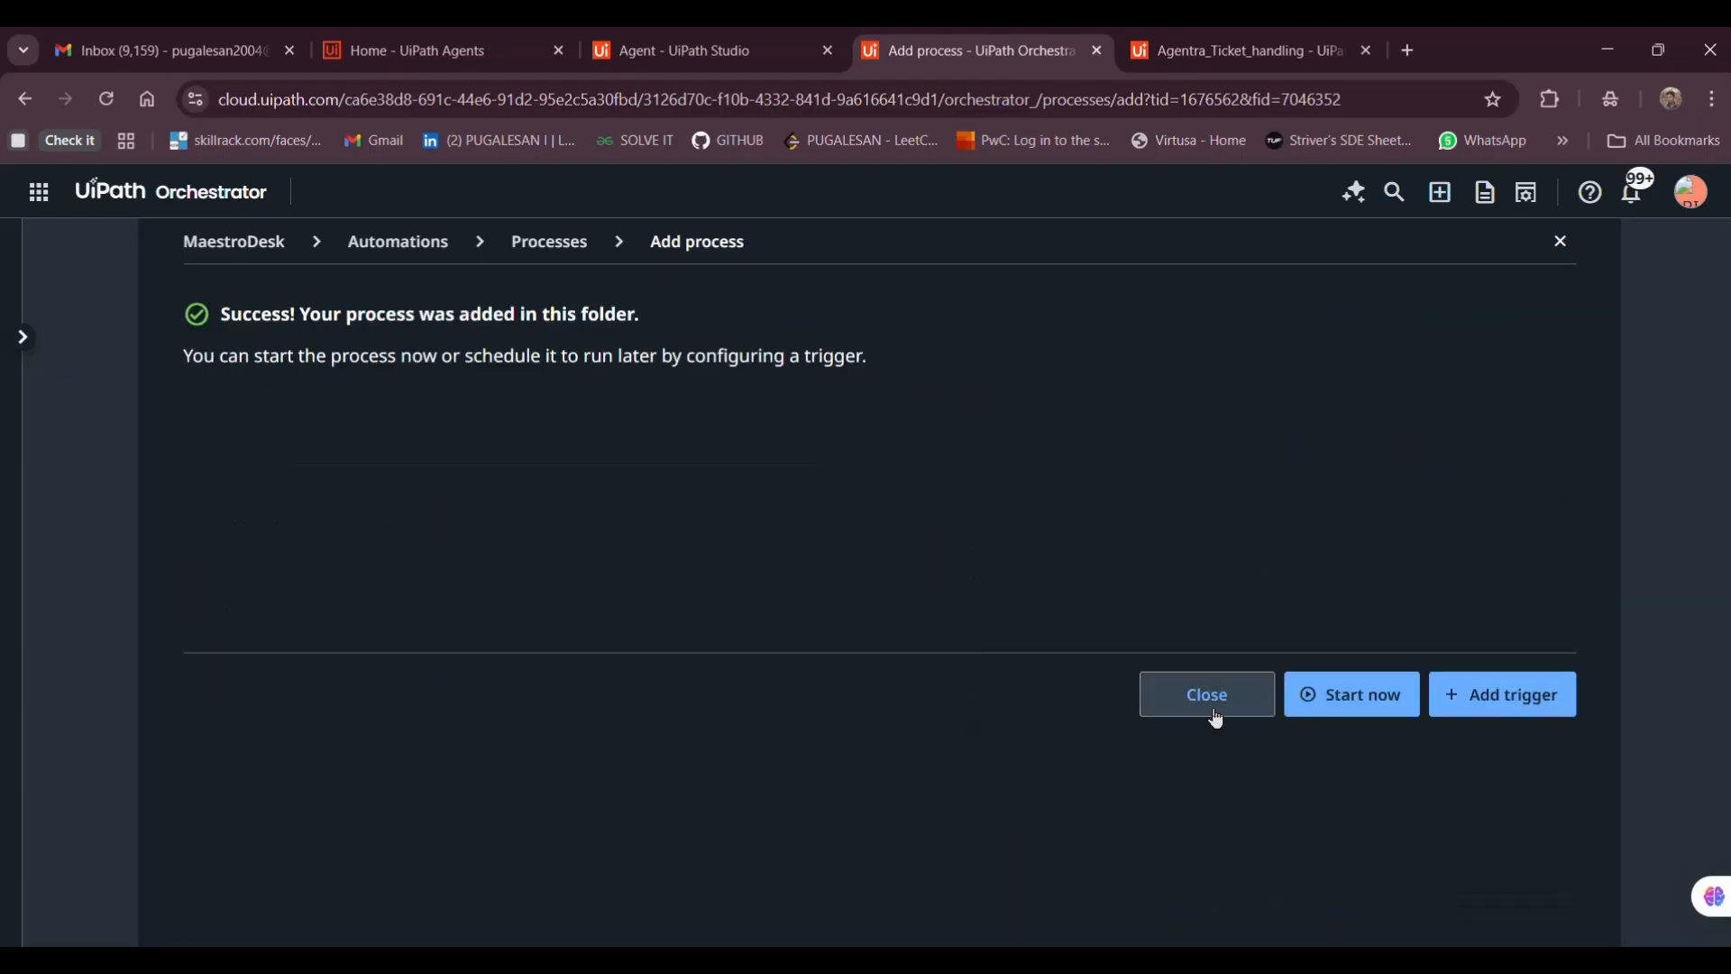
click(1208, 701)
click(1708, 386)
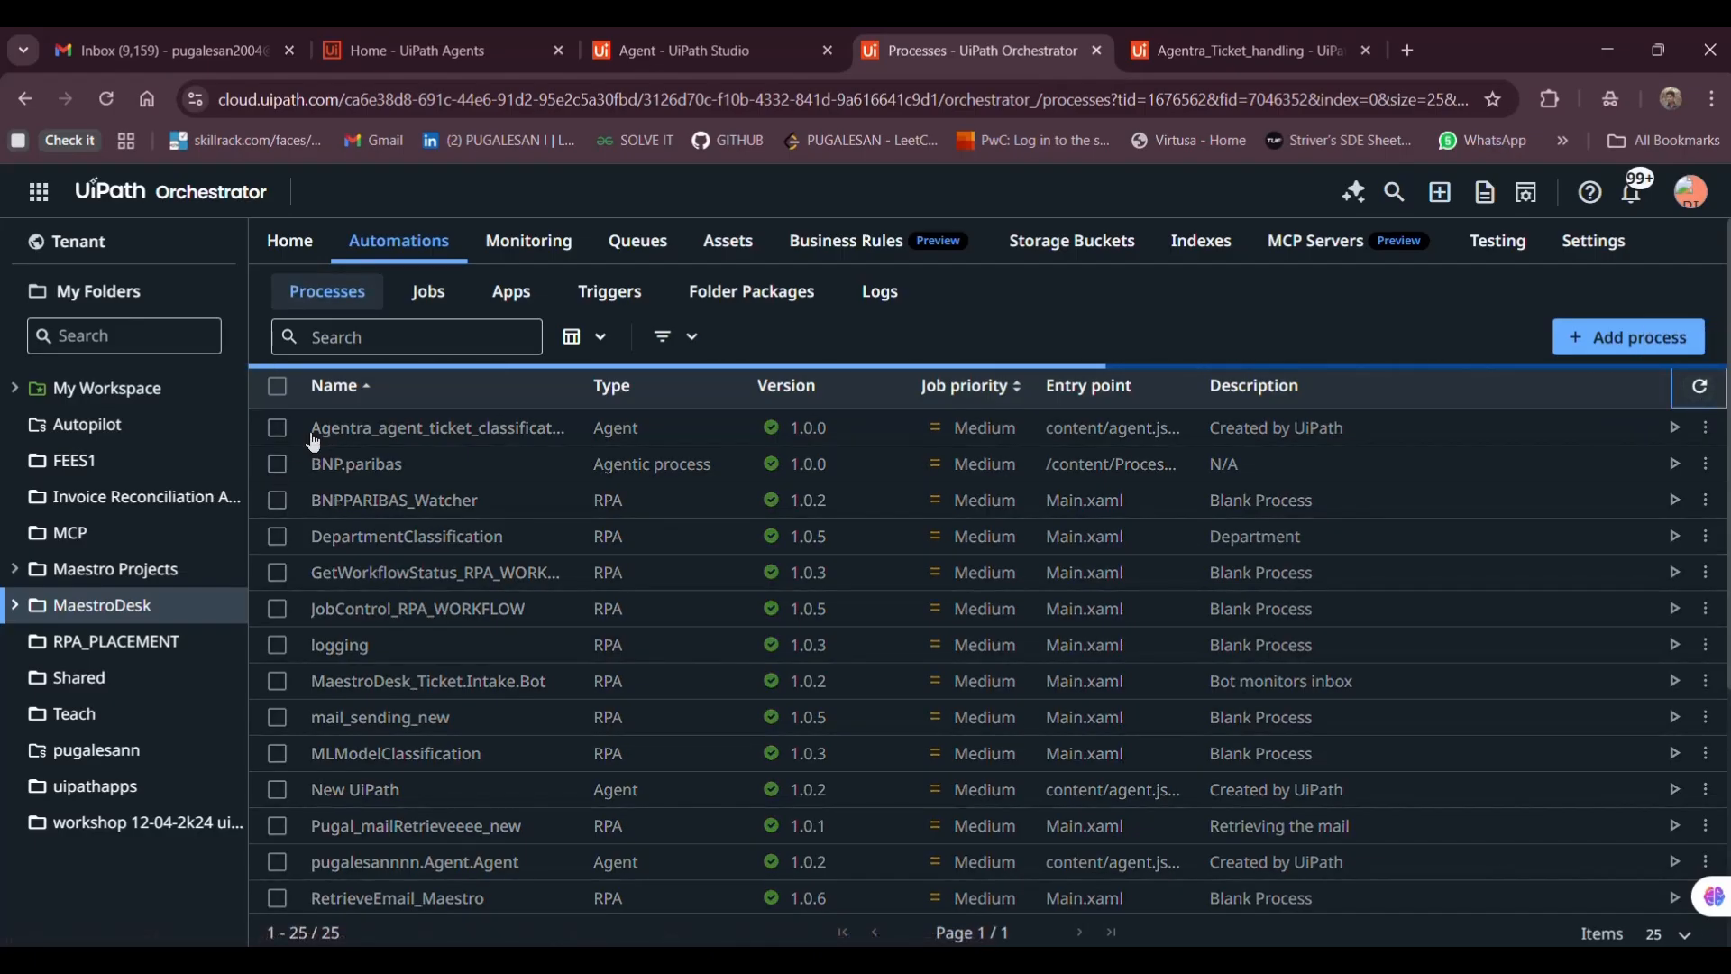
drag(311, 433, 553, 447)
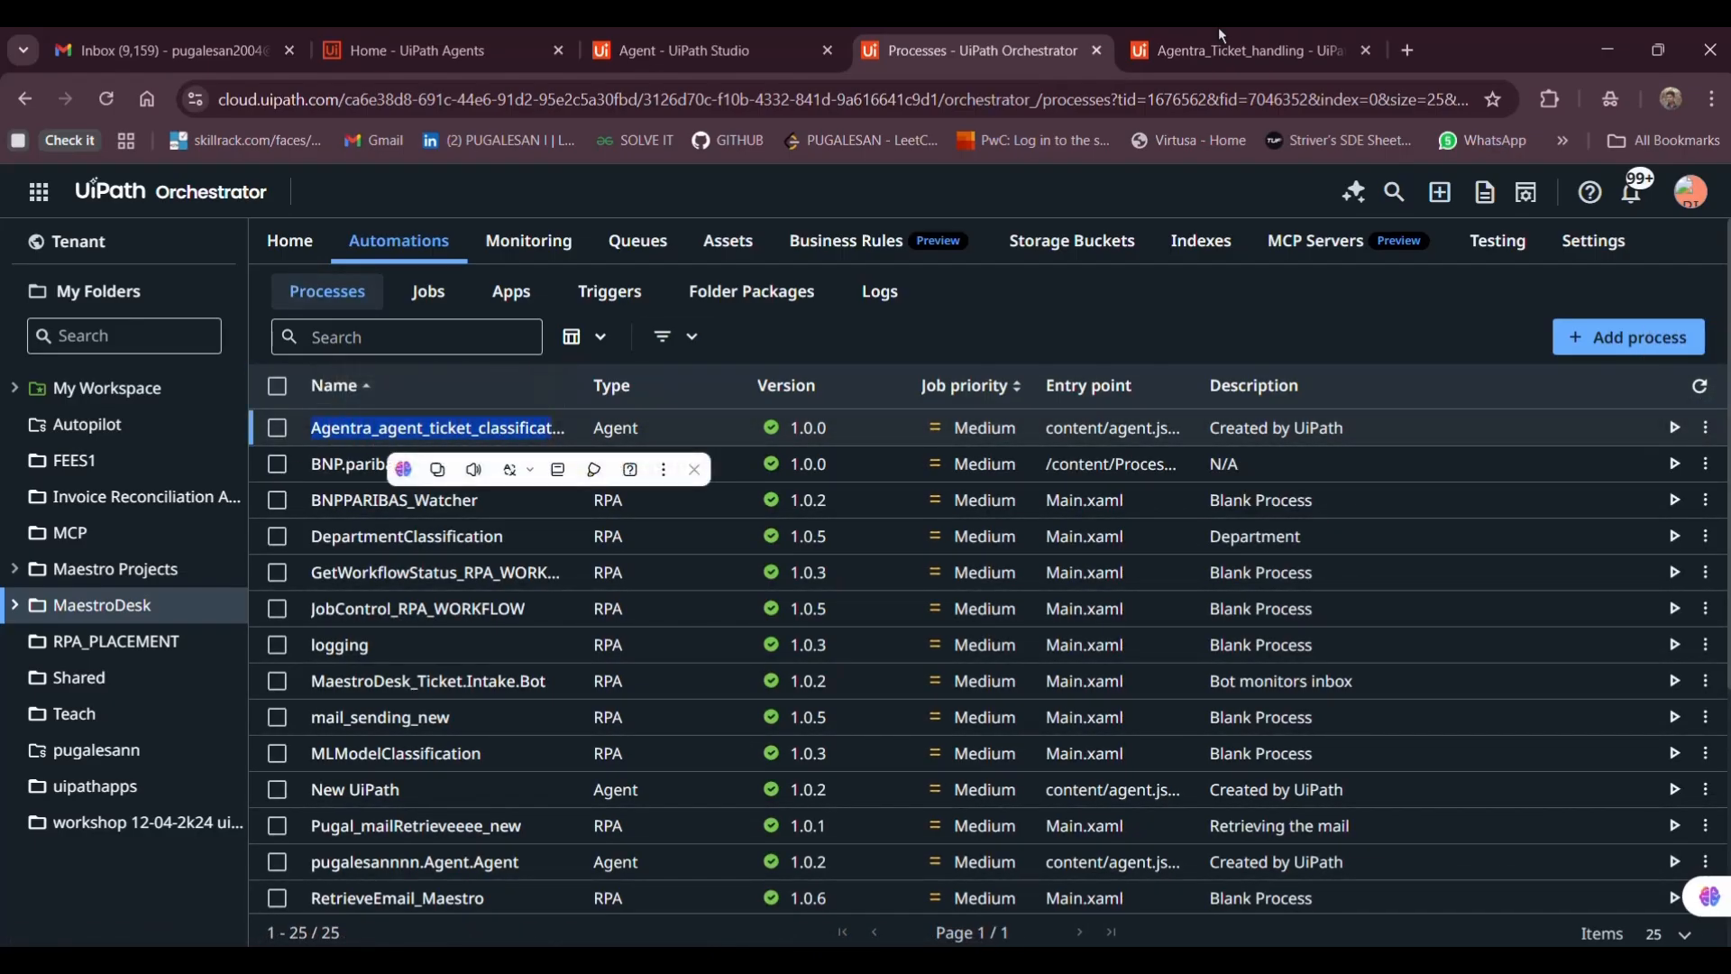
click(1163, 32)
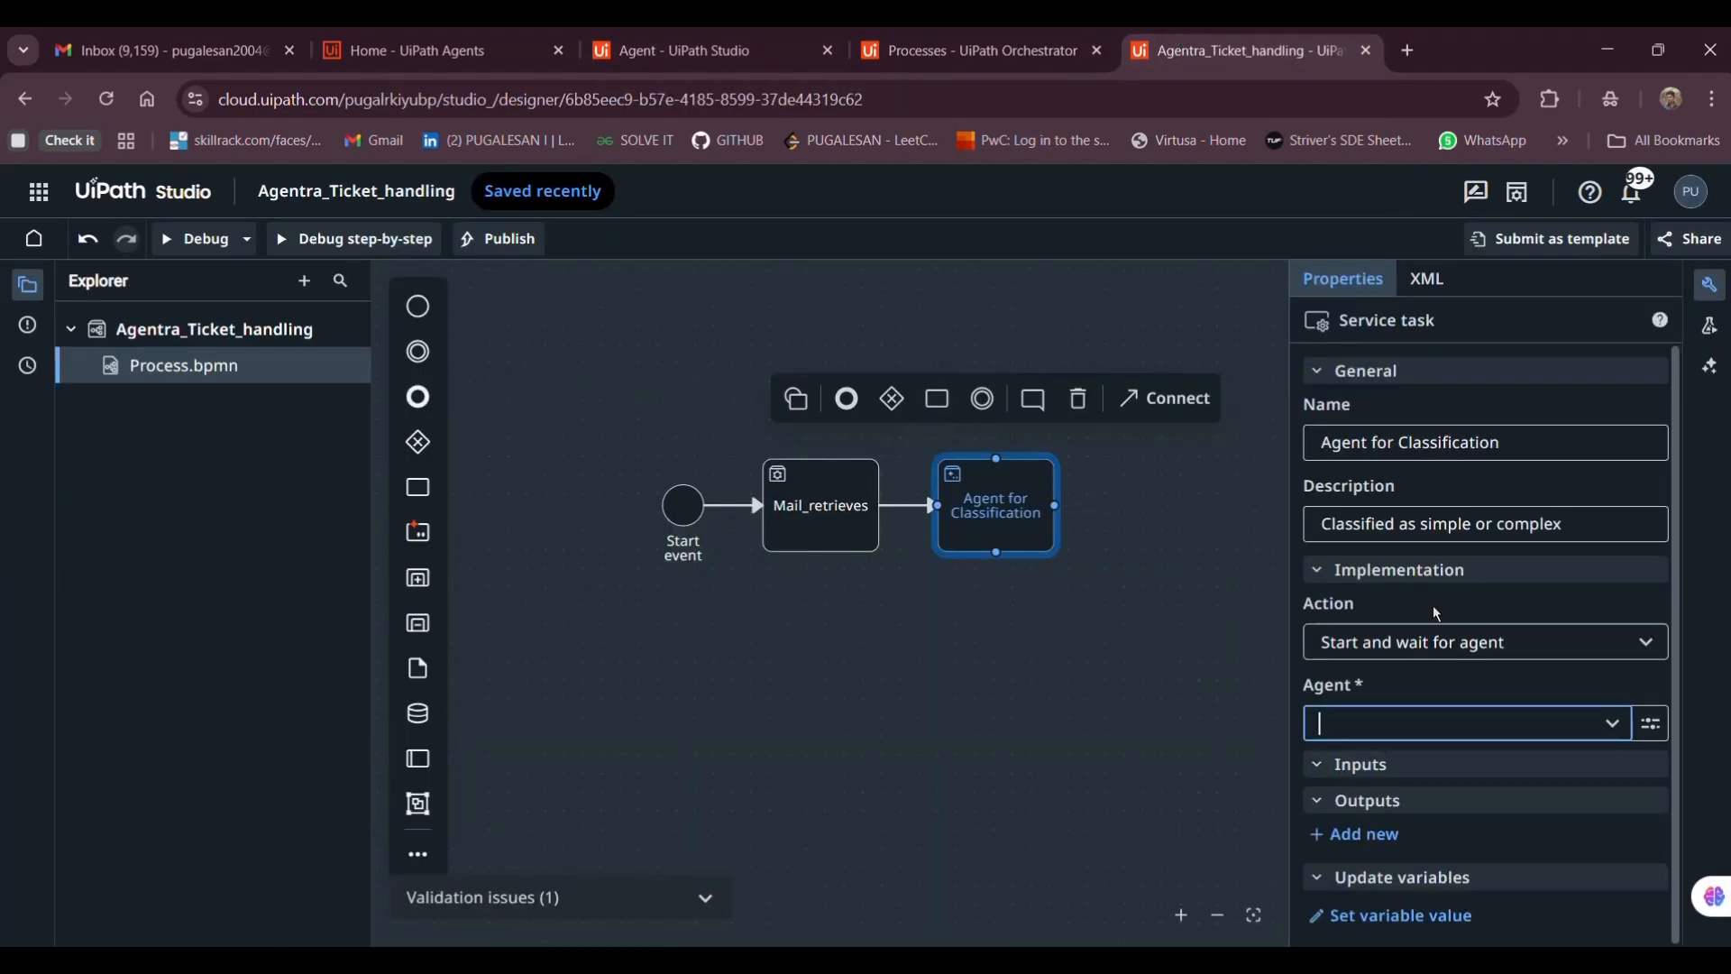
click(1580, 655)
Set the classification task to start and wait for an agent, choosing Agent (MaestroDesk/Agentra_...) from the list
click(1435, 518)
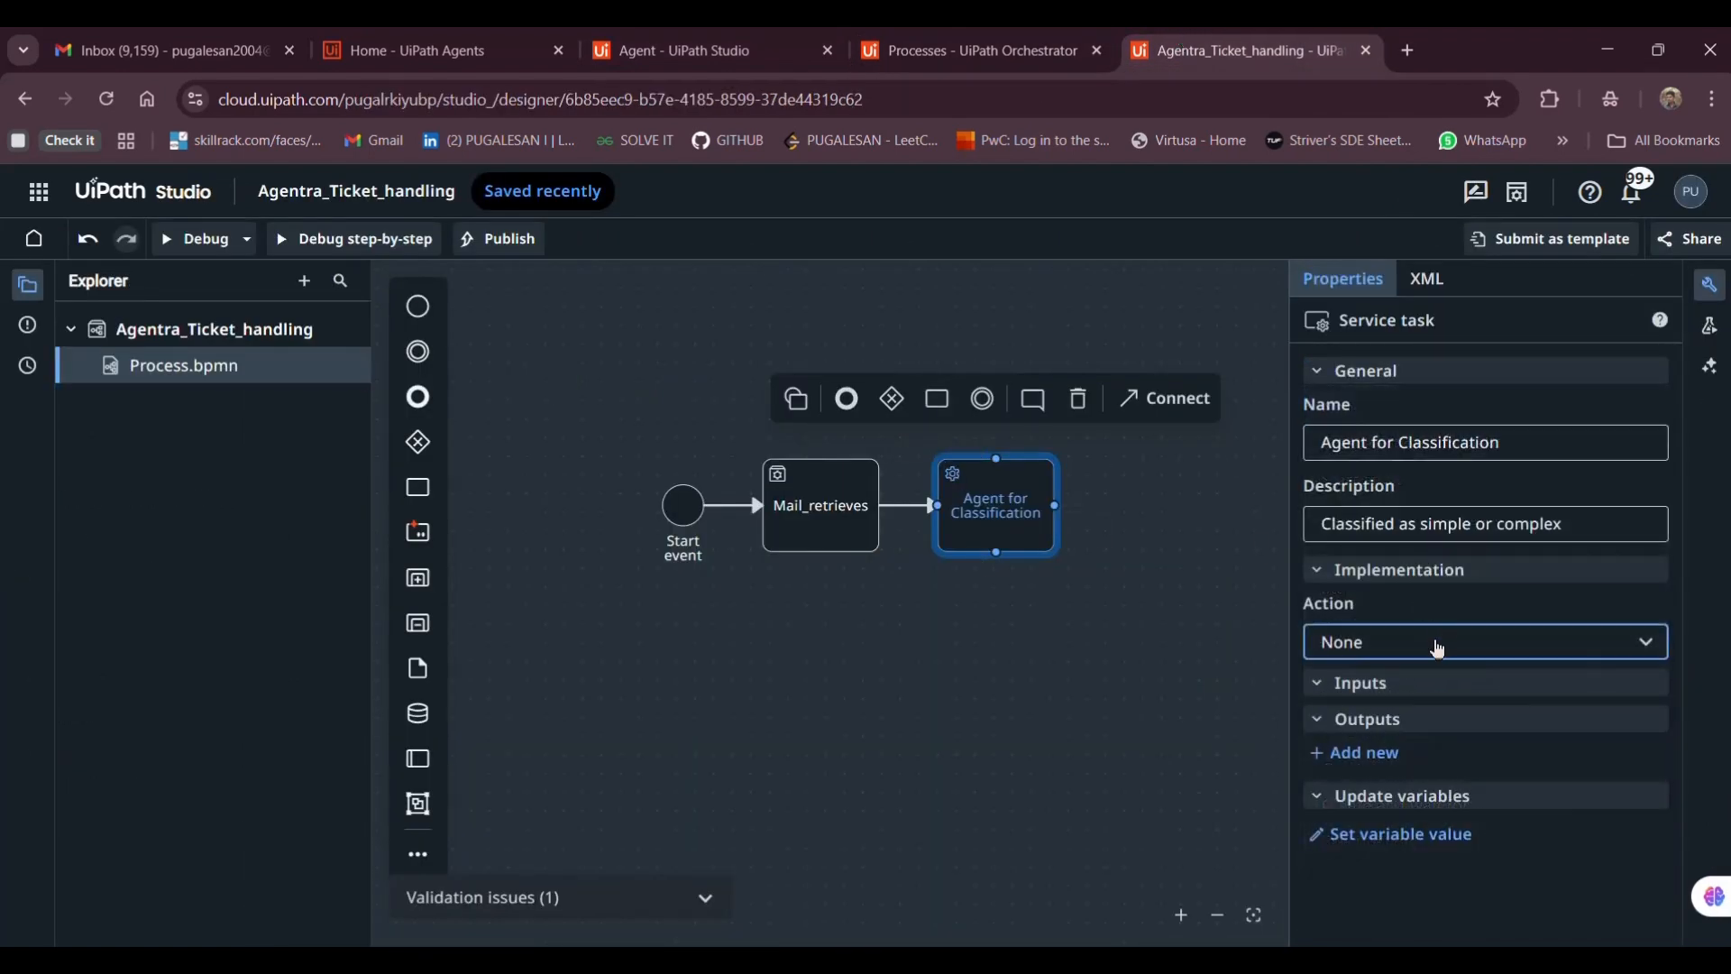
click(1419, 644)
click(1414, 518)
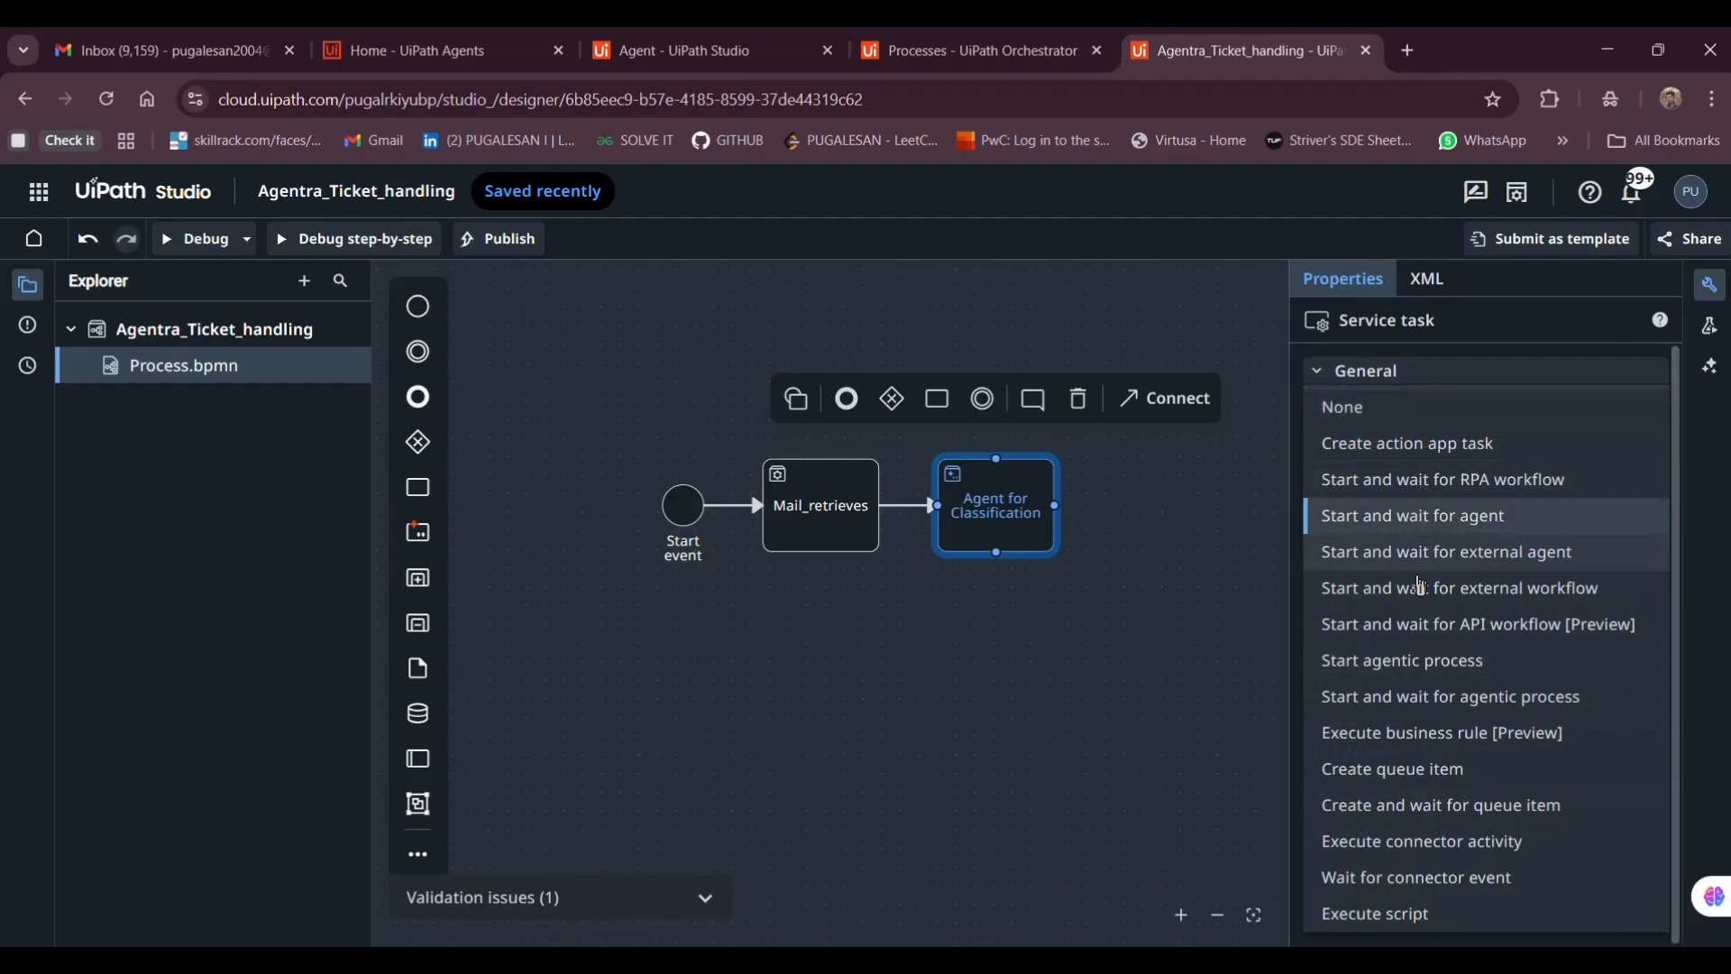
click(1383, 722)
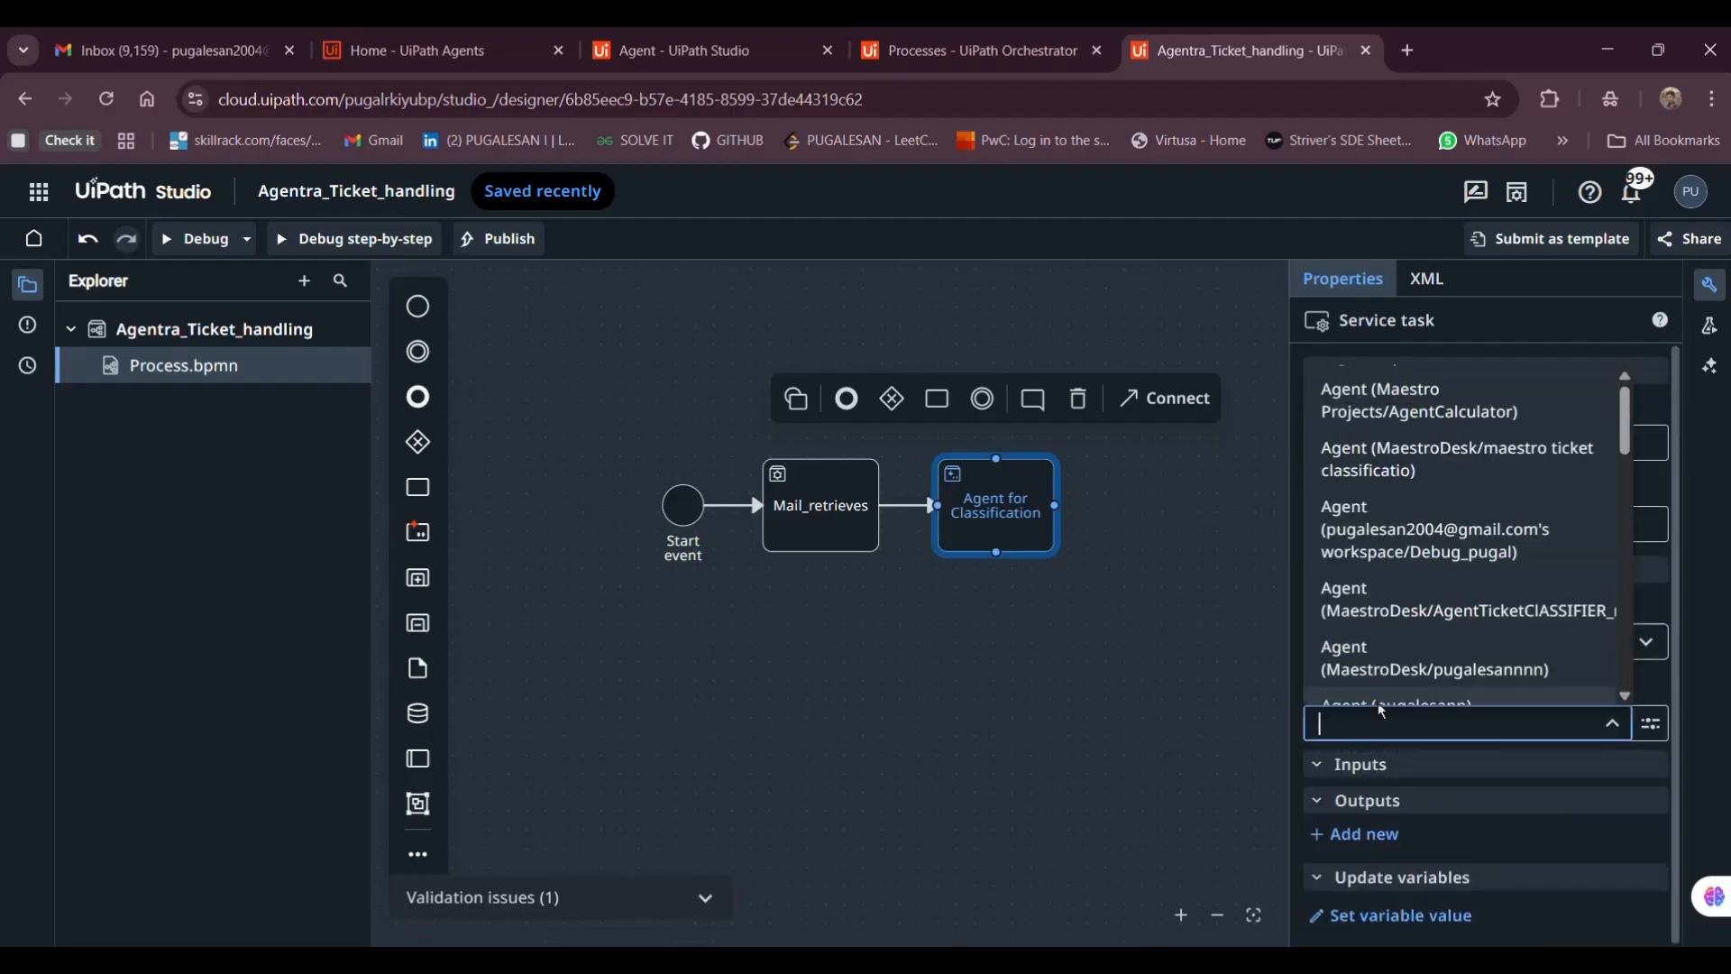
text(agen)
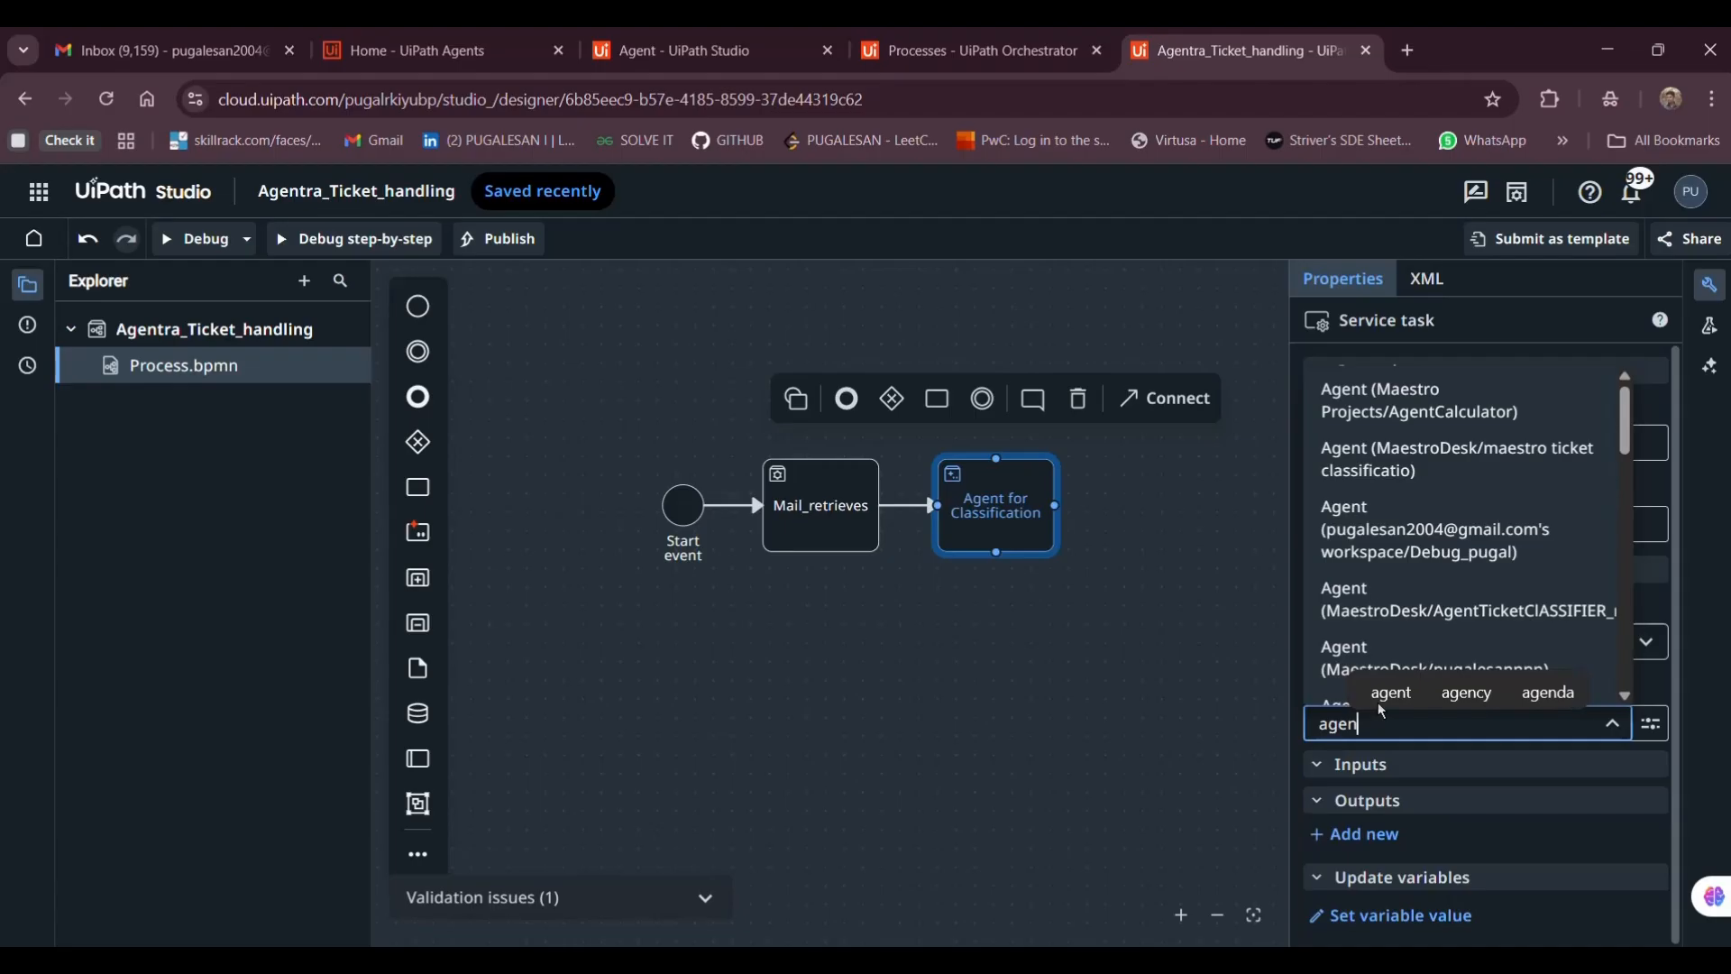
text(t)
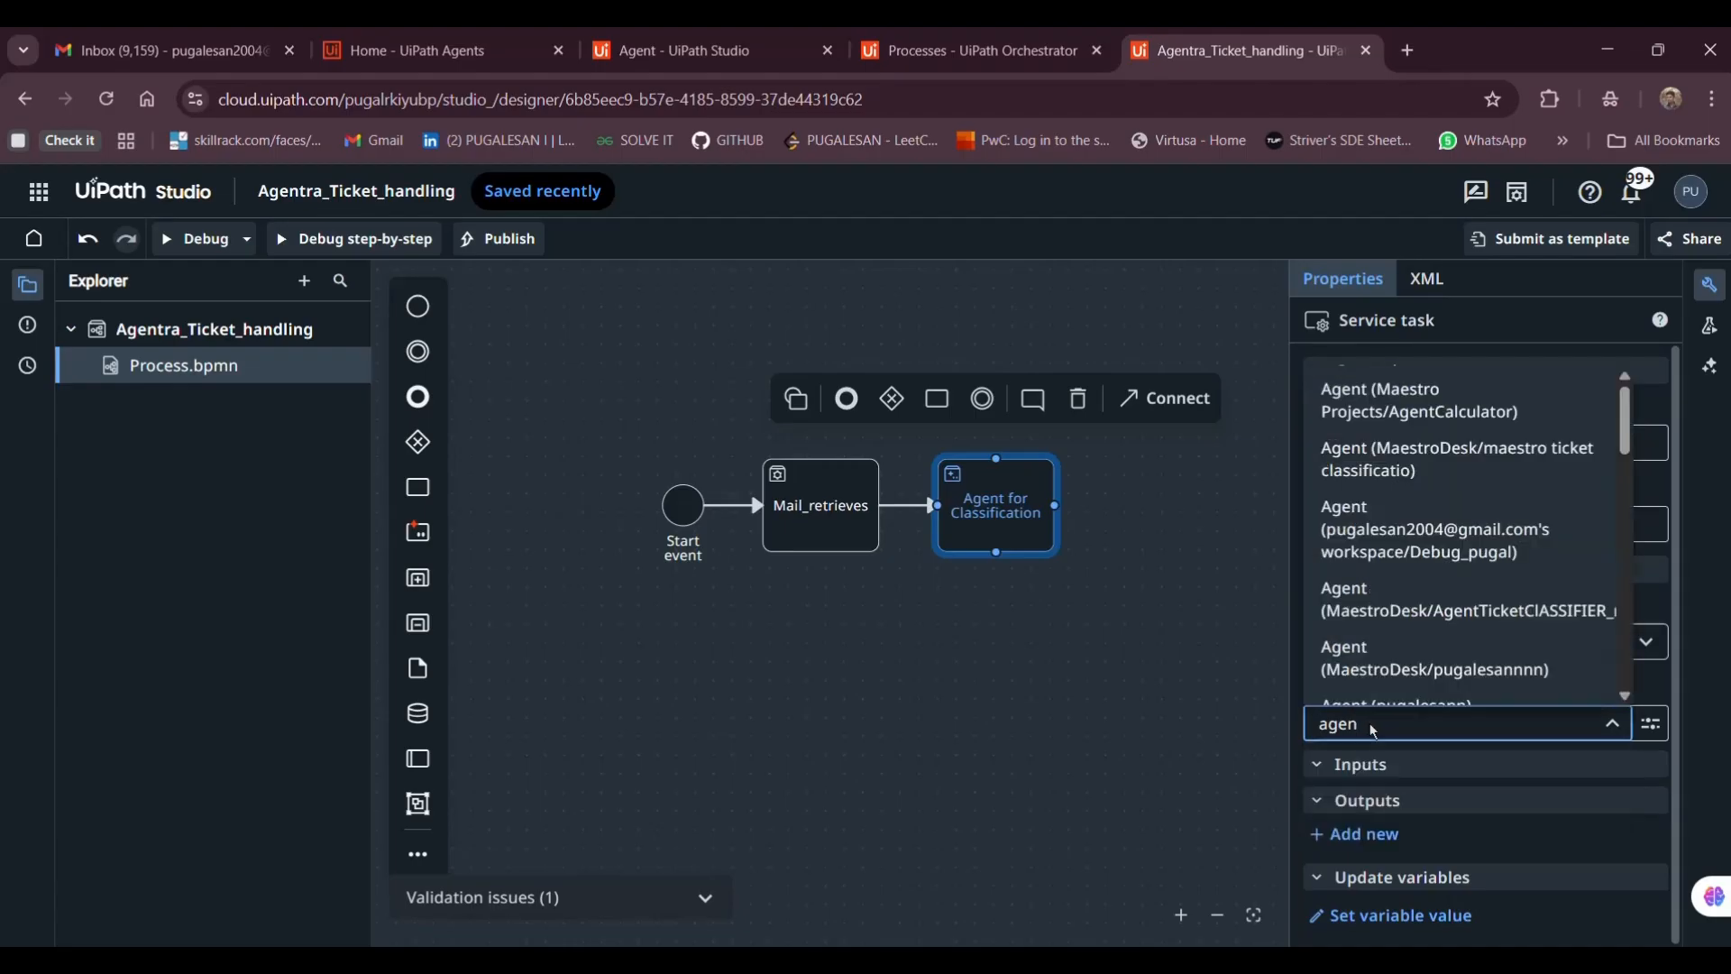
scroll(1405, 604, down, 1)
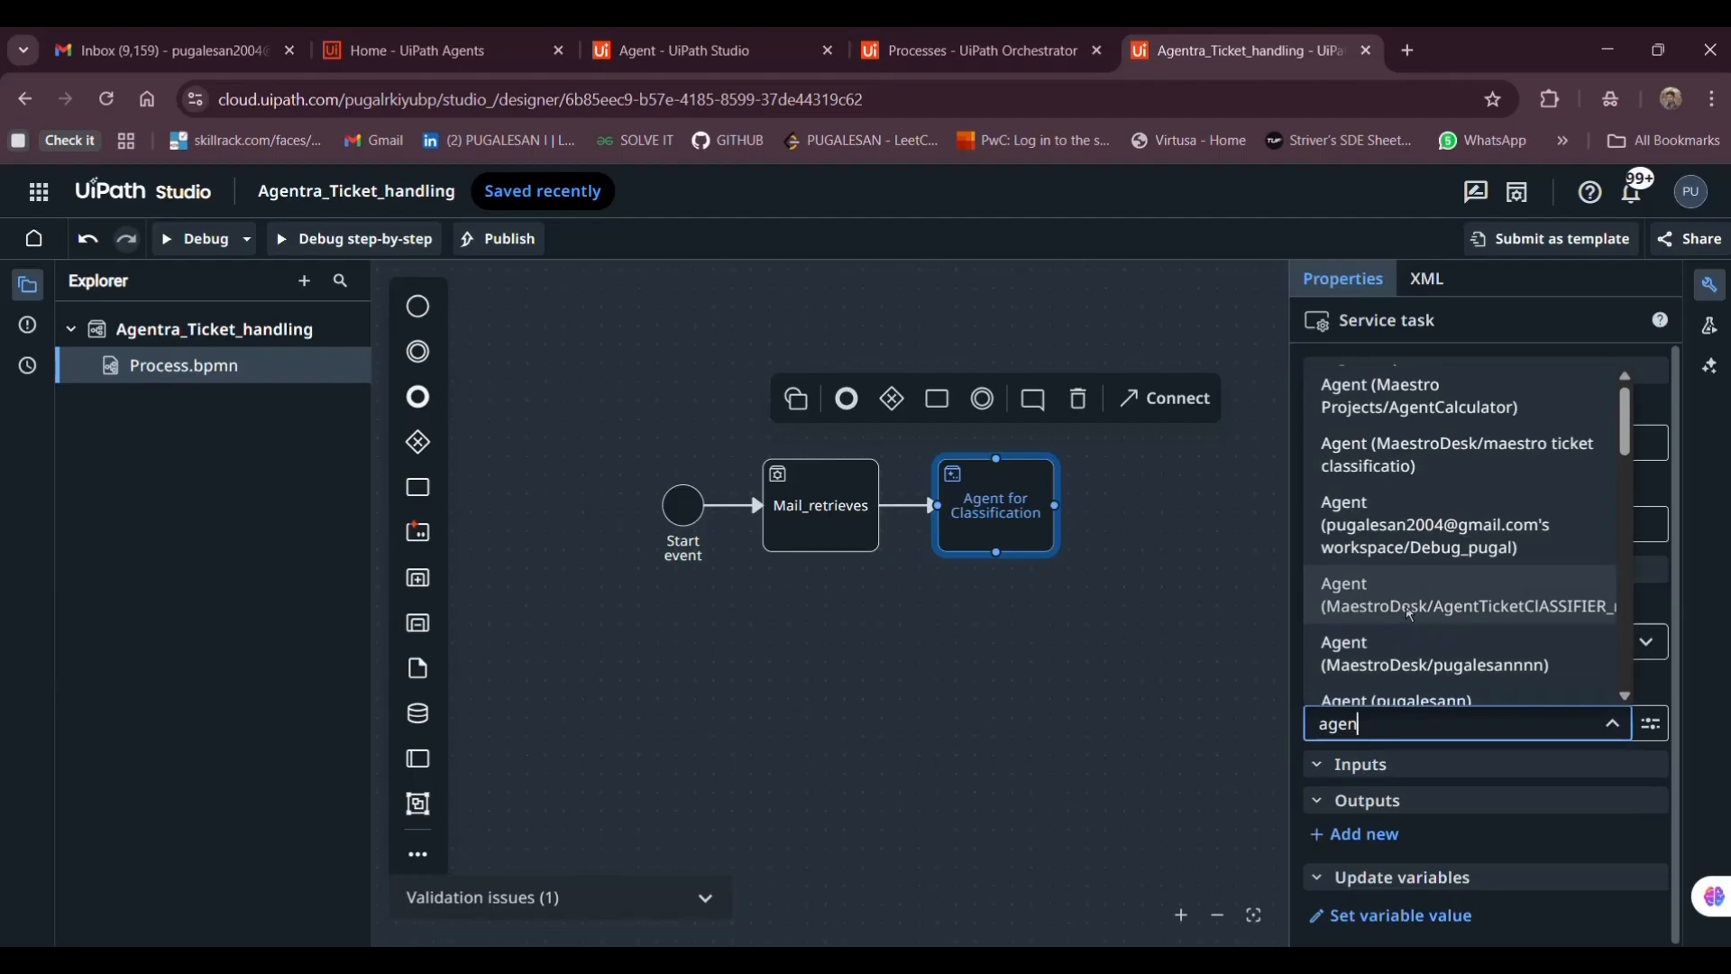
scroll(1408, 612, down, 4)
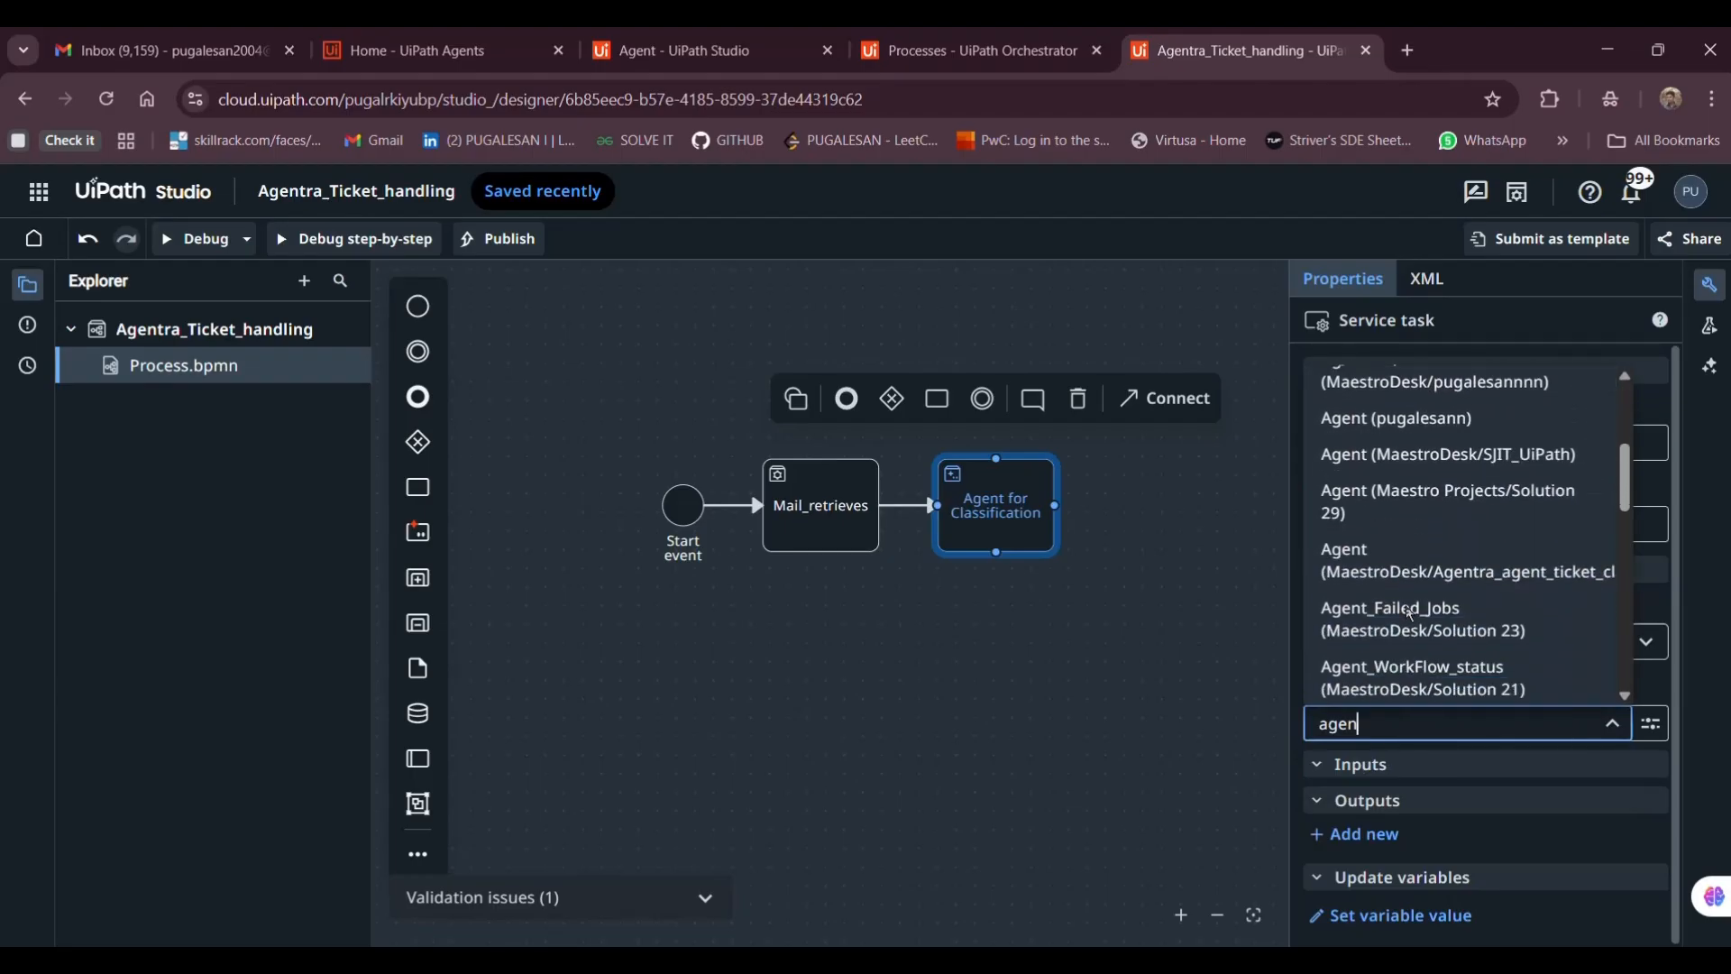
text(tr)
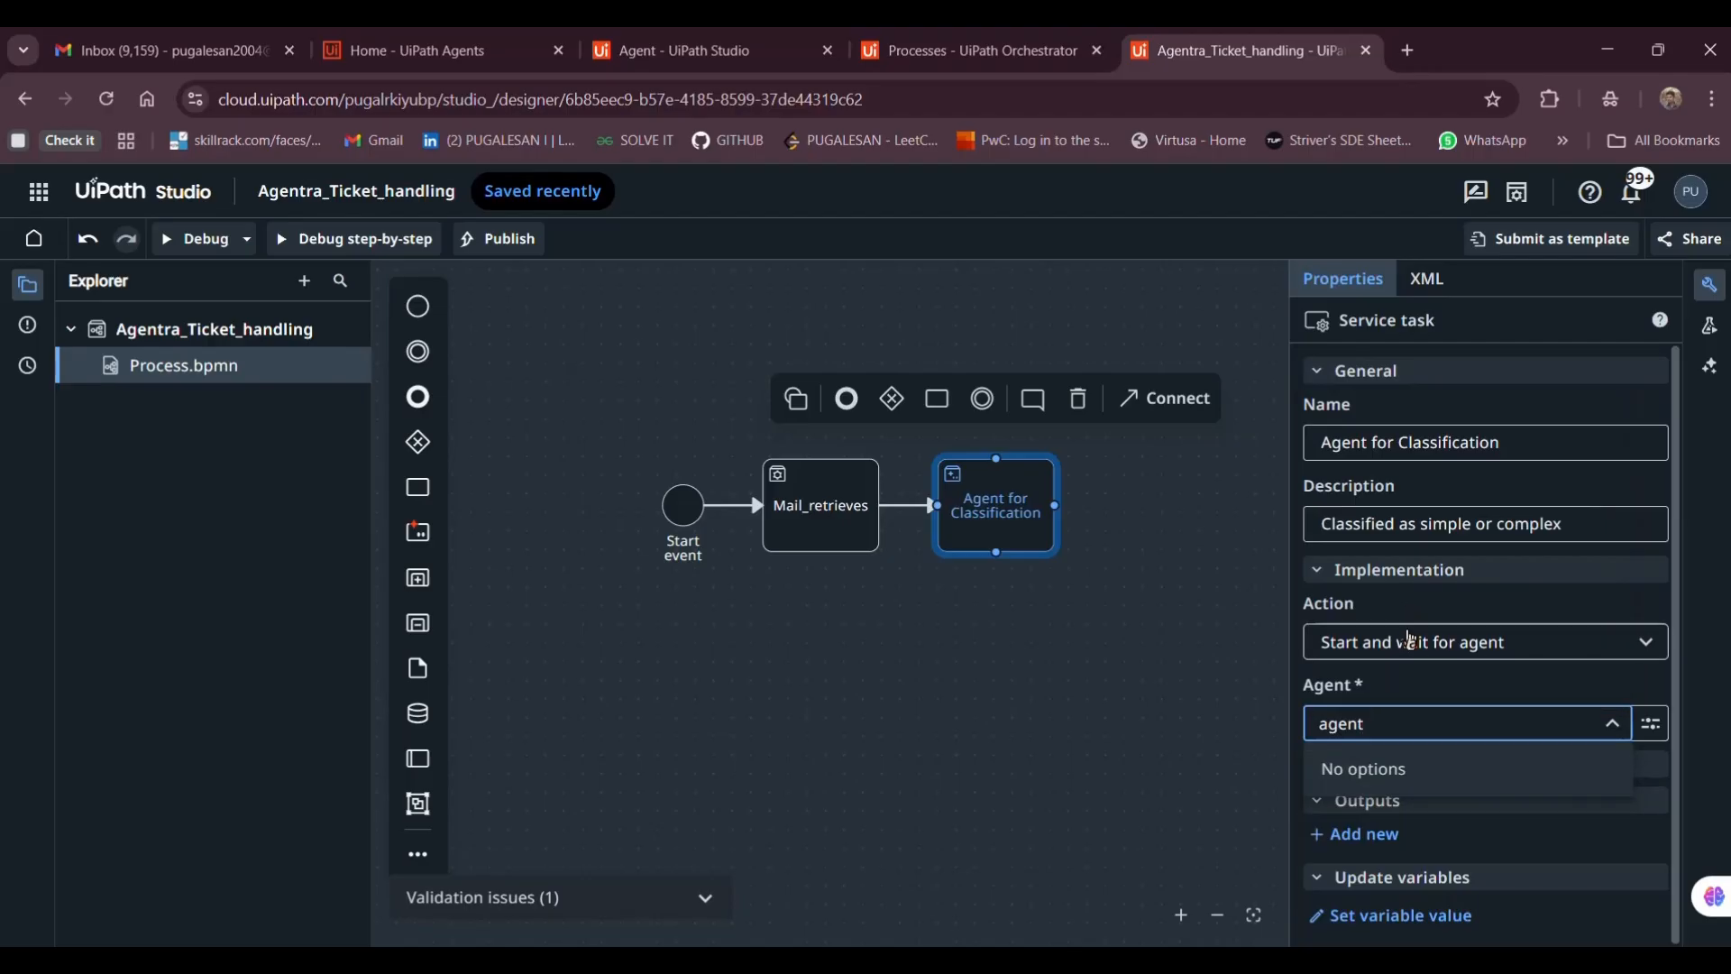
scroll(1410, 638, down, 5)
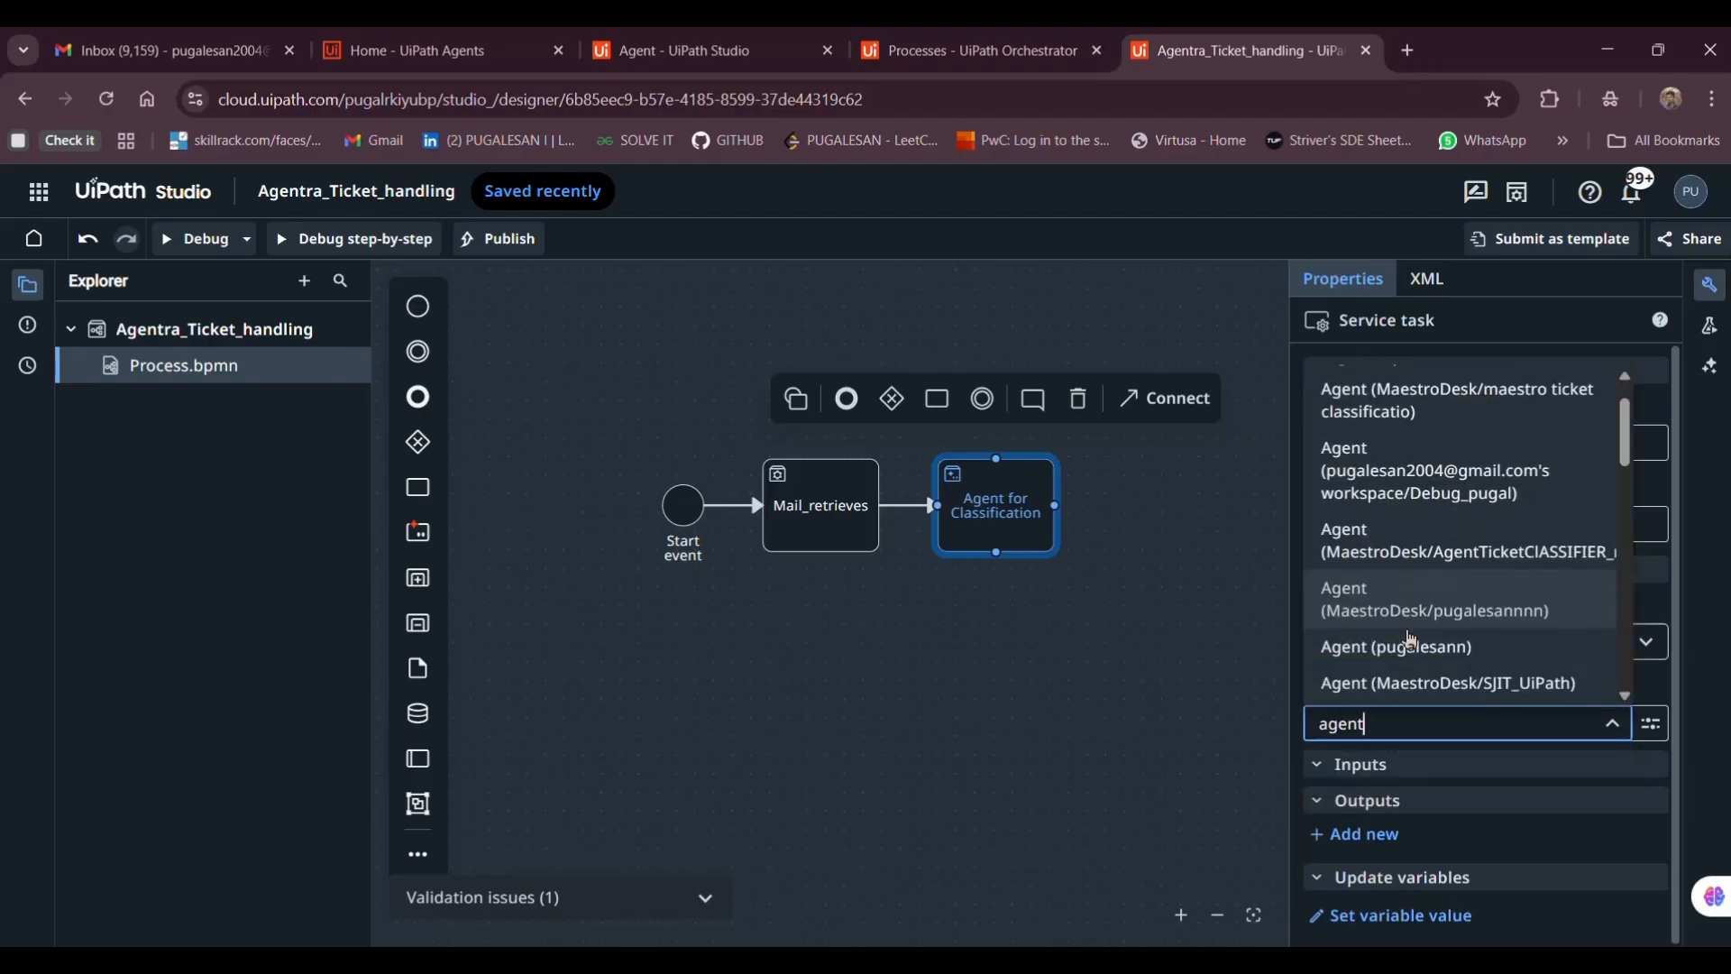
scroll(1410, 638, down, 6)
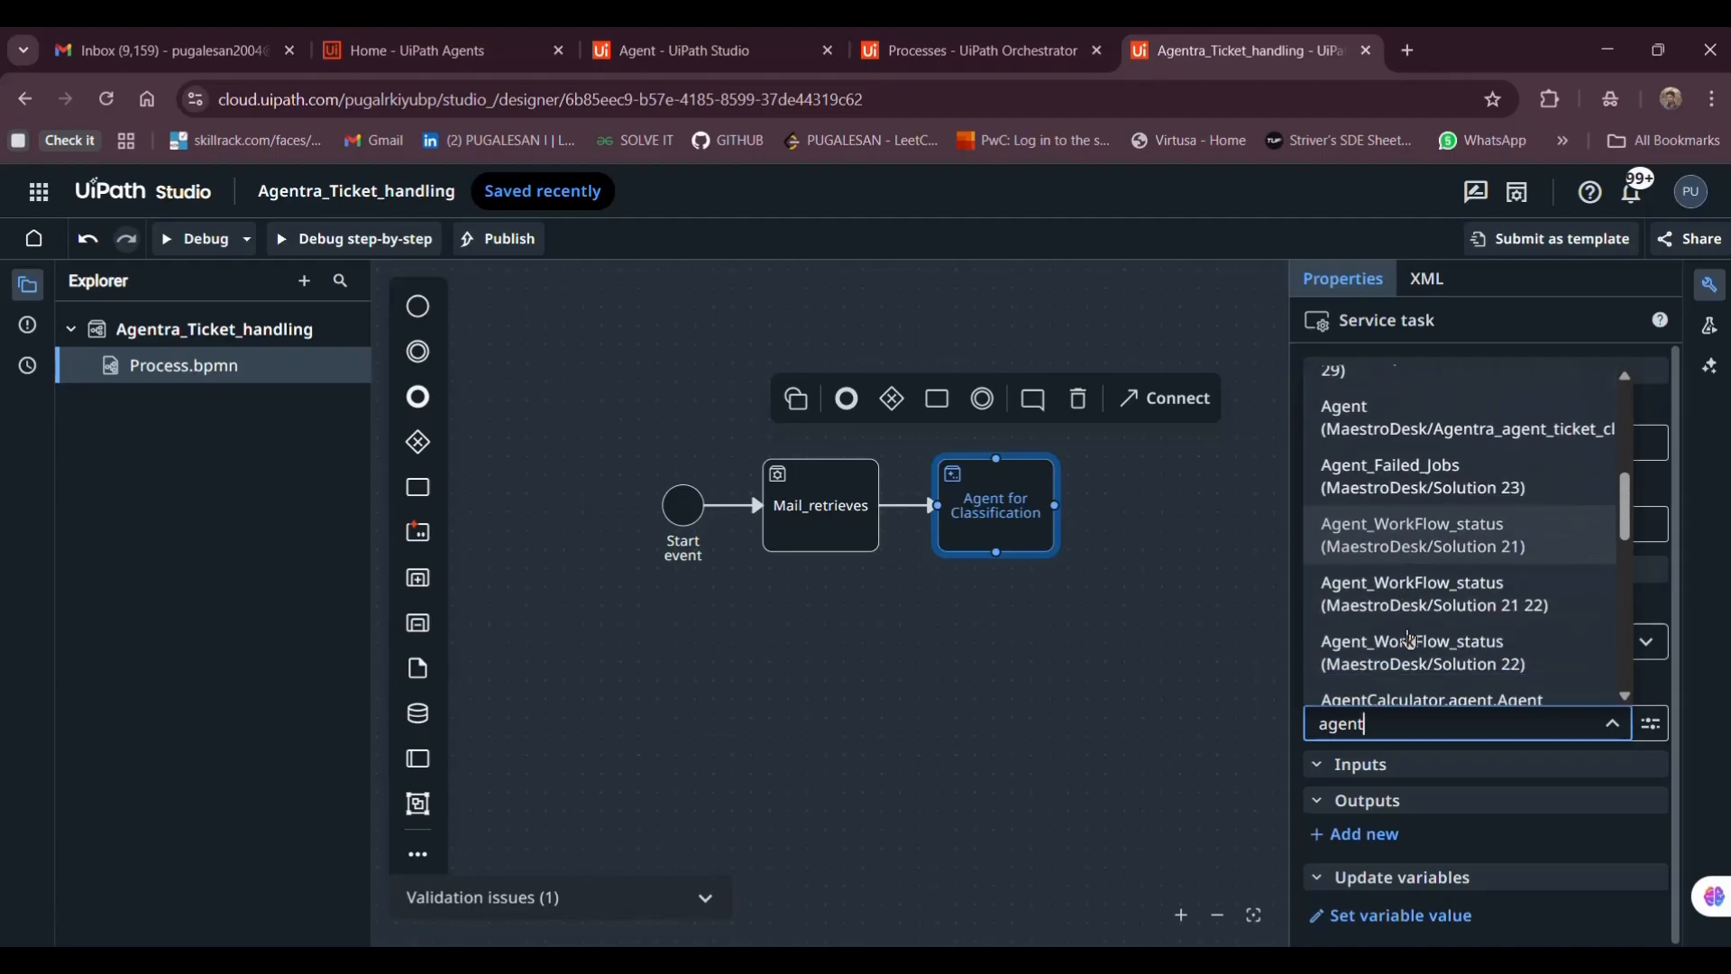
scroll(1410, 638, down, 5)
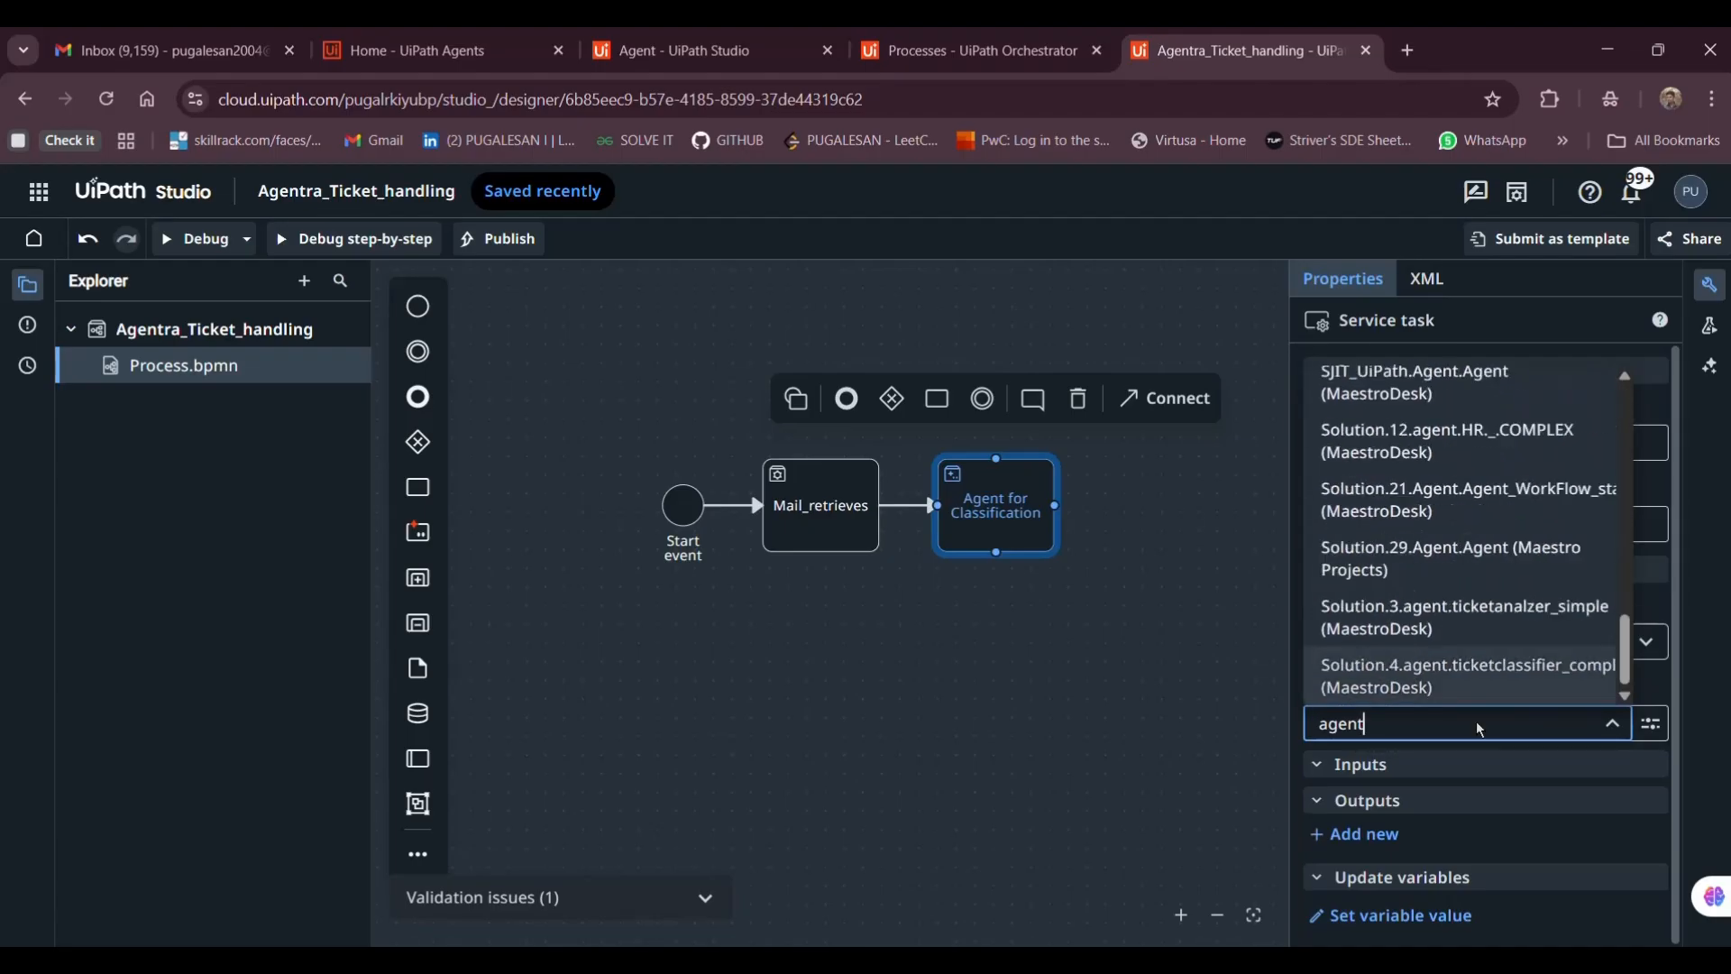
scroll(1502, 629, up, 3)
scroll(1504, 636, up, 5)
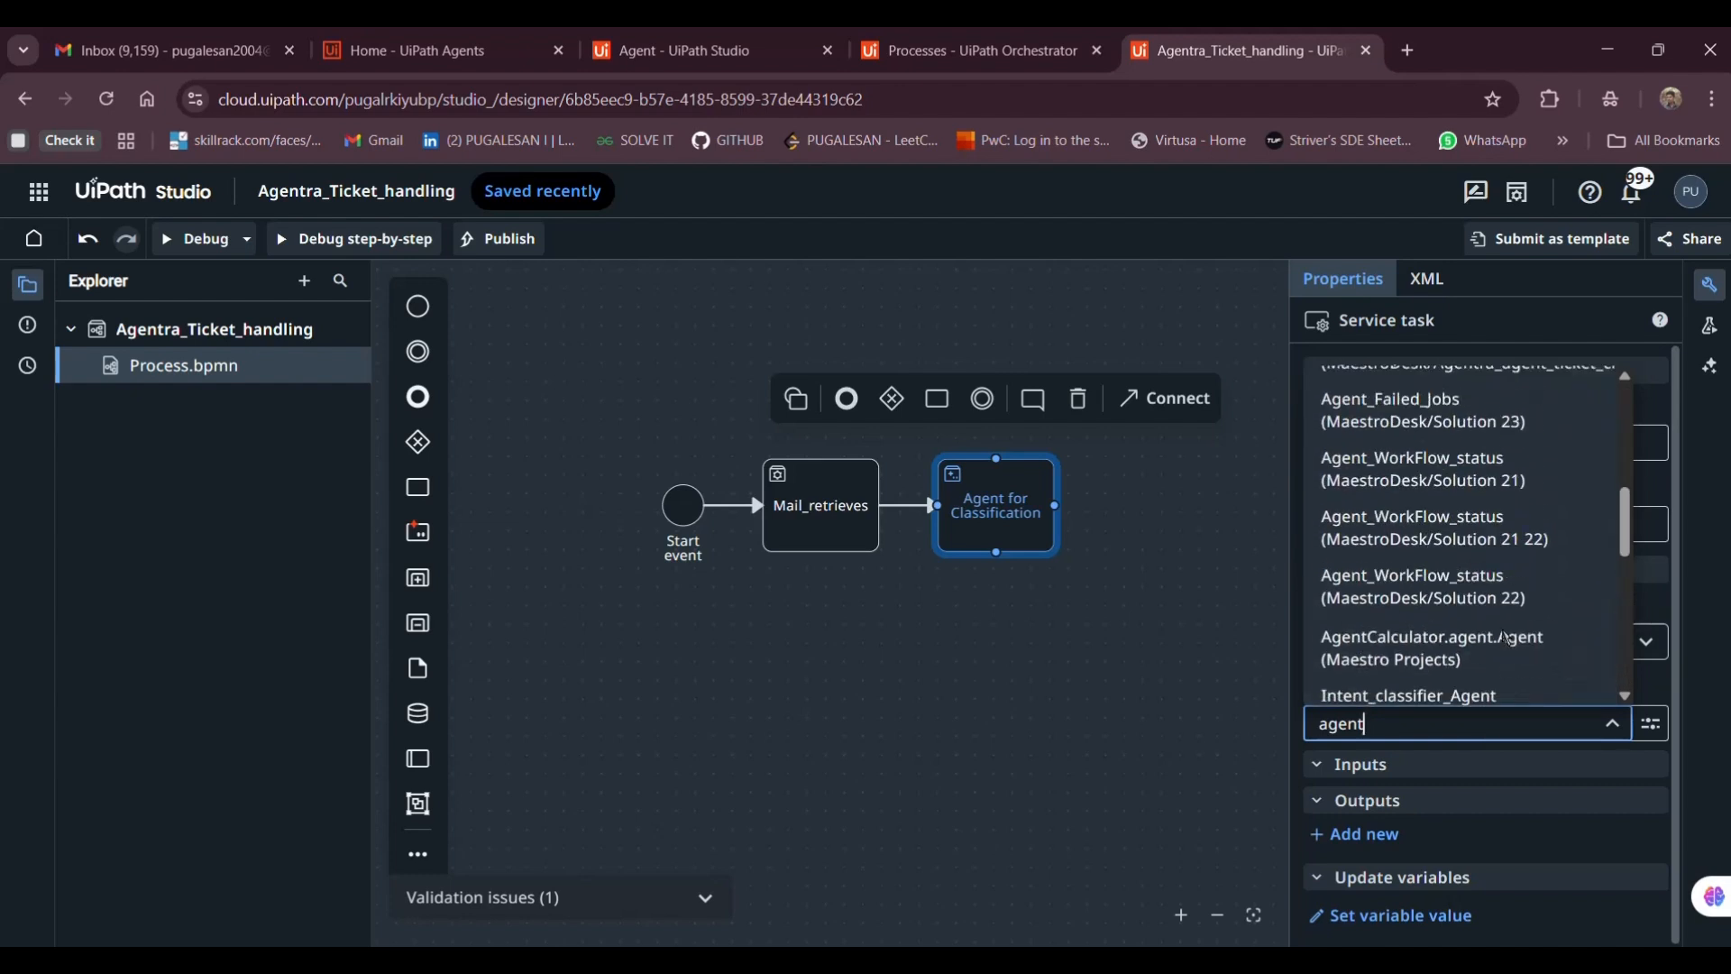
key(BackSpace)
key(BackSpace)
key(BackSpace)
key(BackSpace)
key(BackSpace)
text(Agentr)
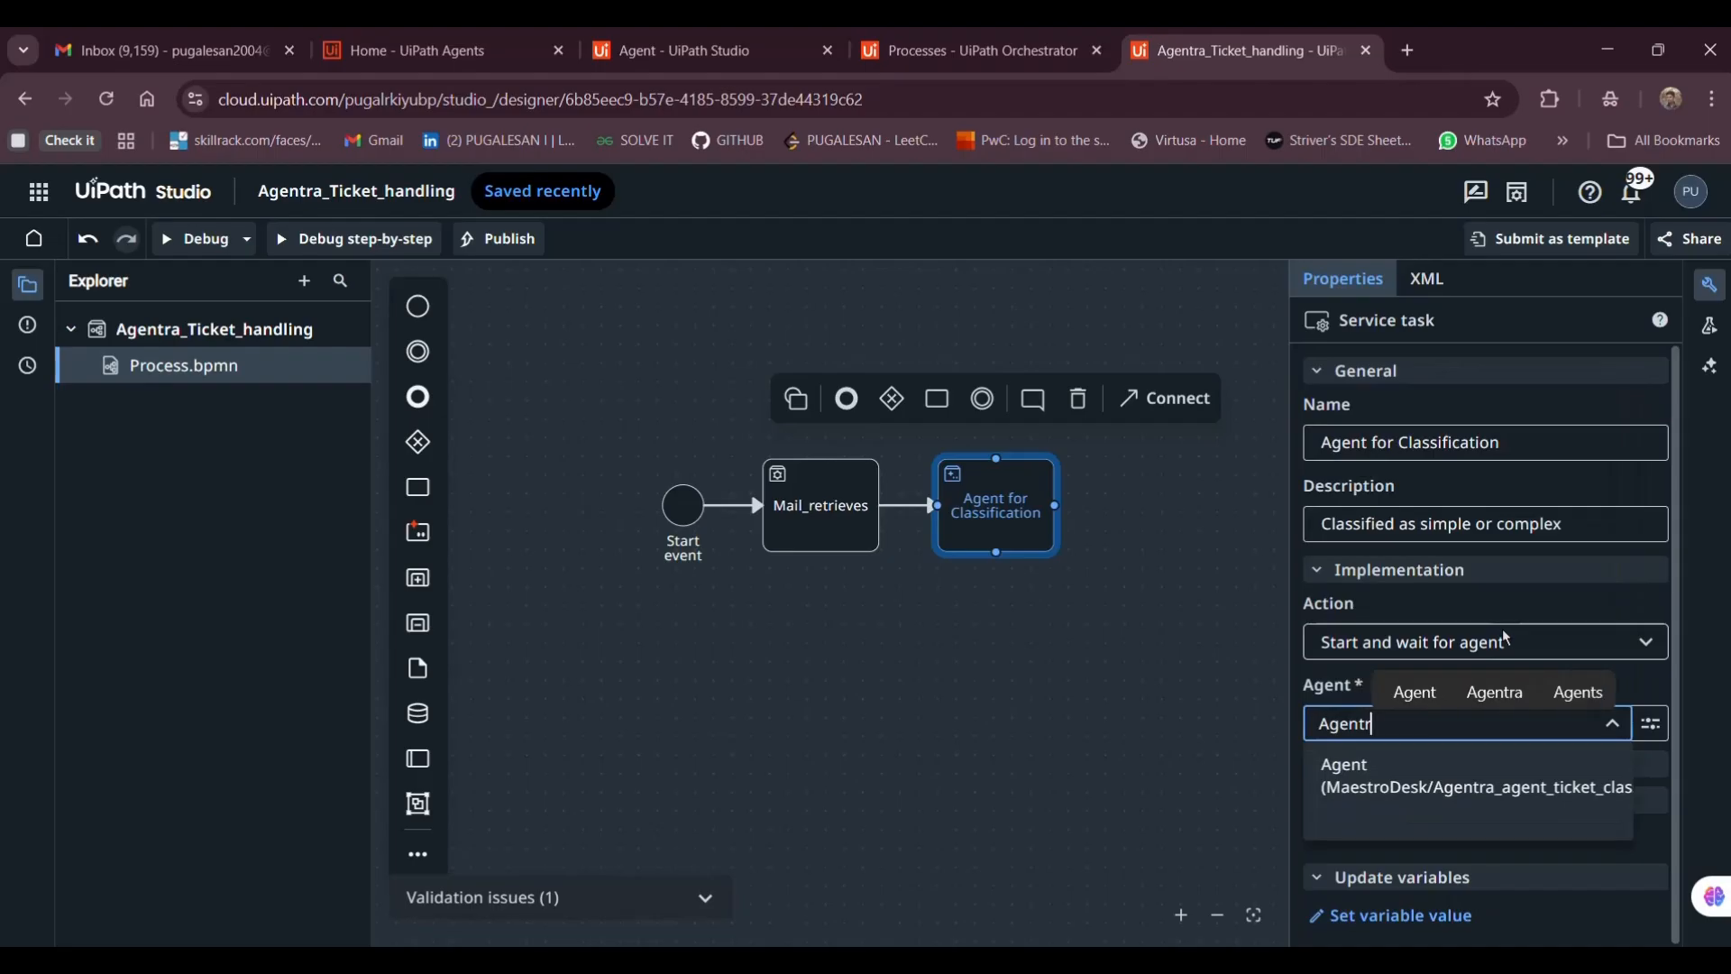
key(BackSpace)
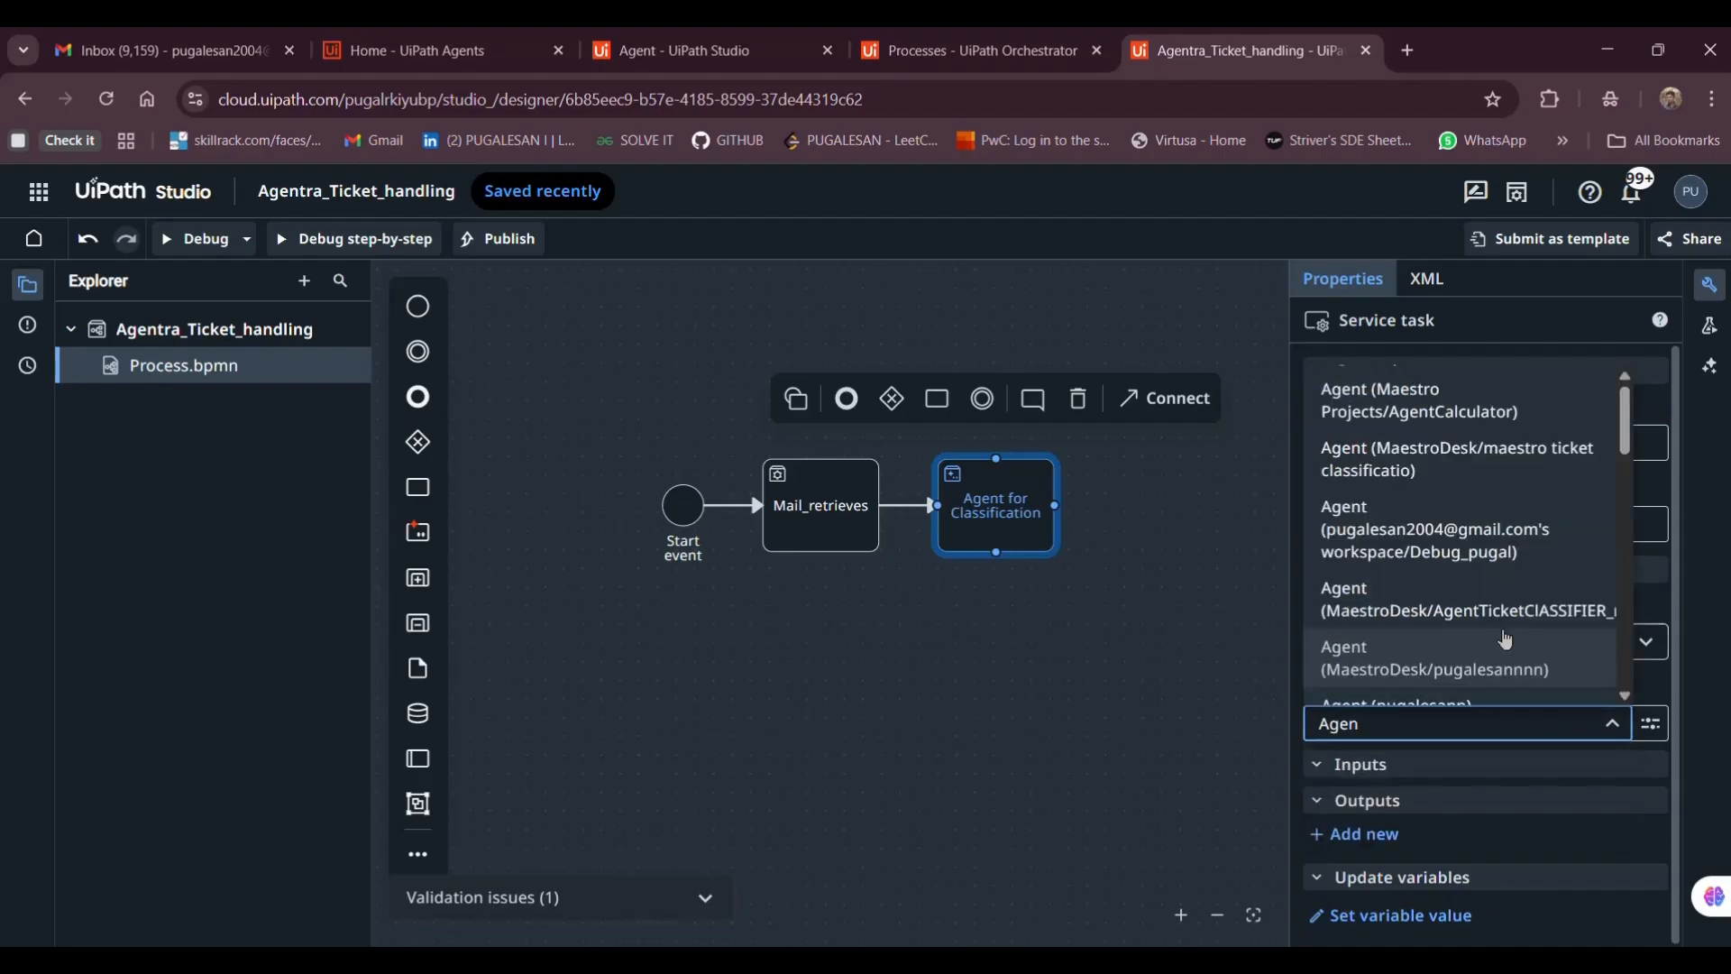
text(tr)
key(BackSpace)
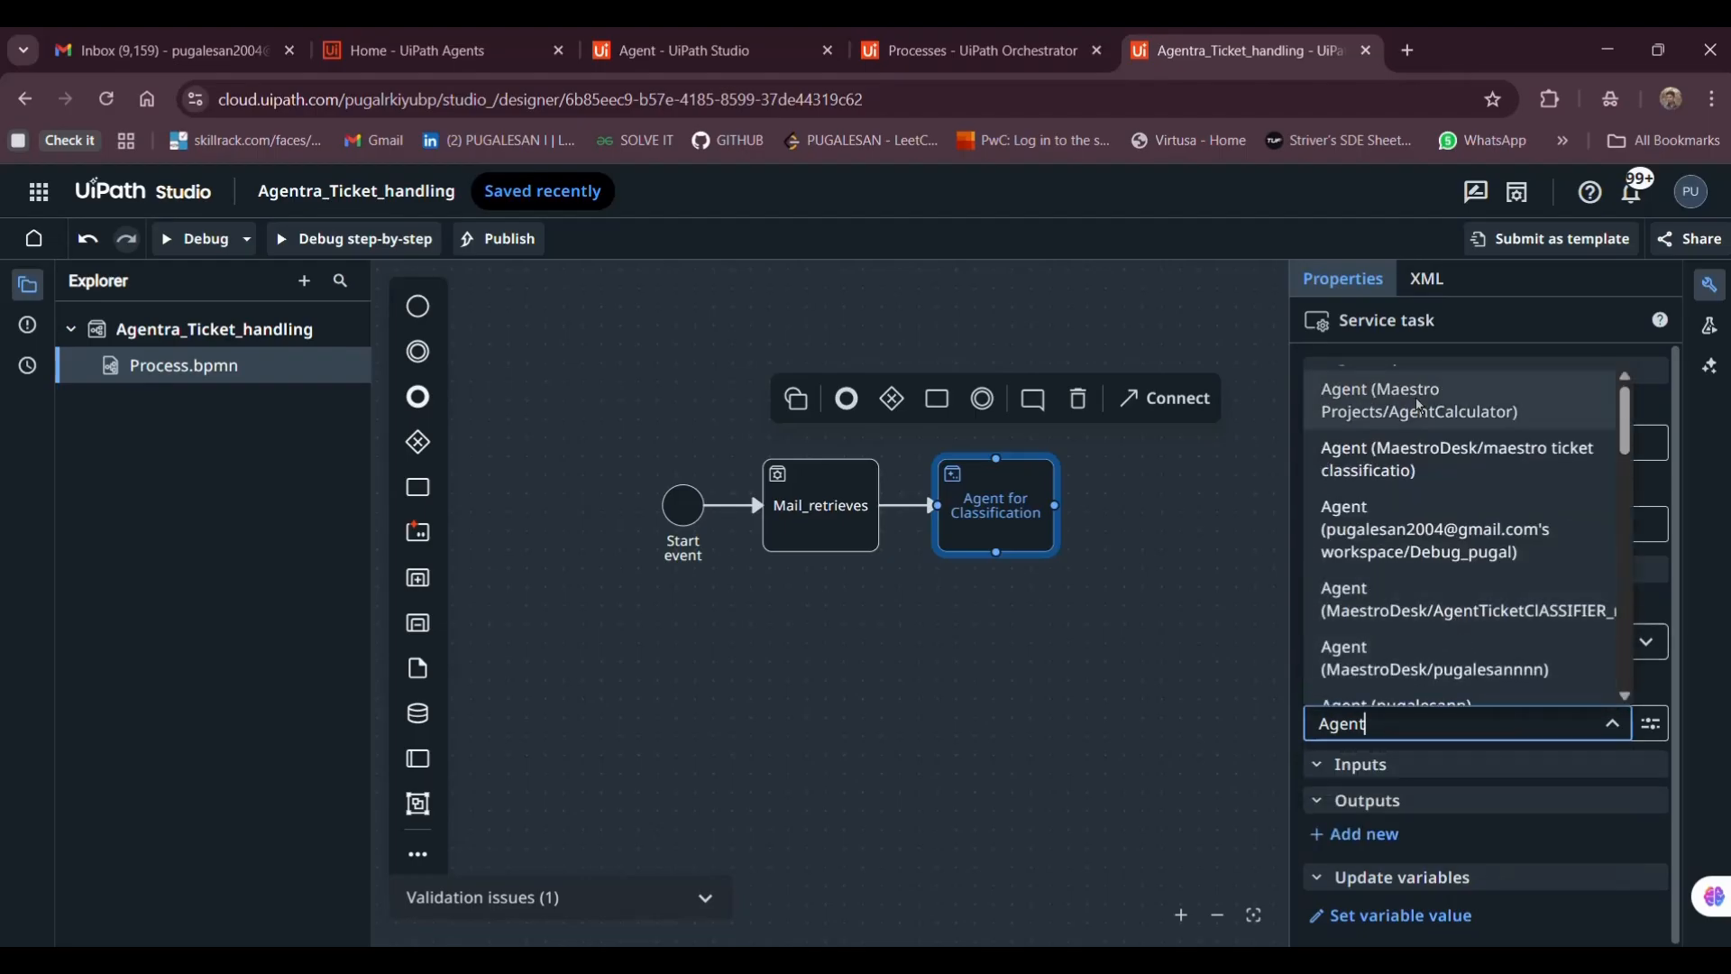
scroll(1441, 588, down, 3)
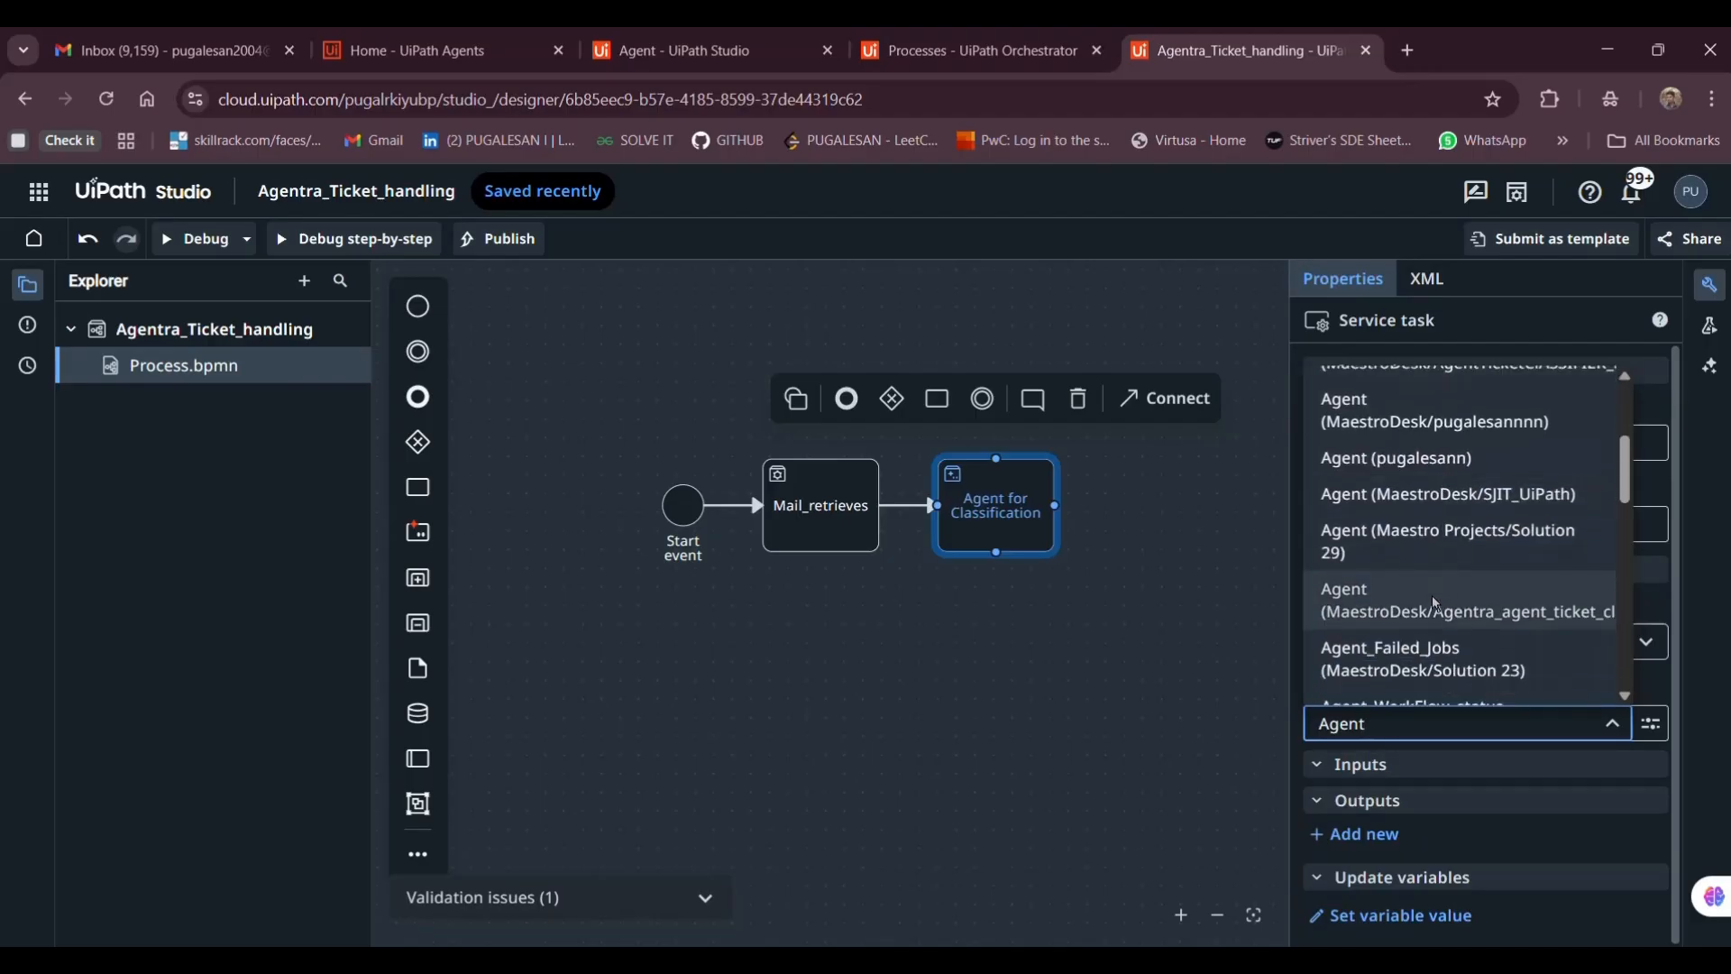
click(1434, 611)
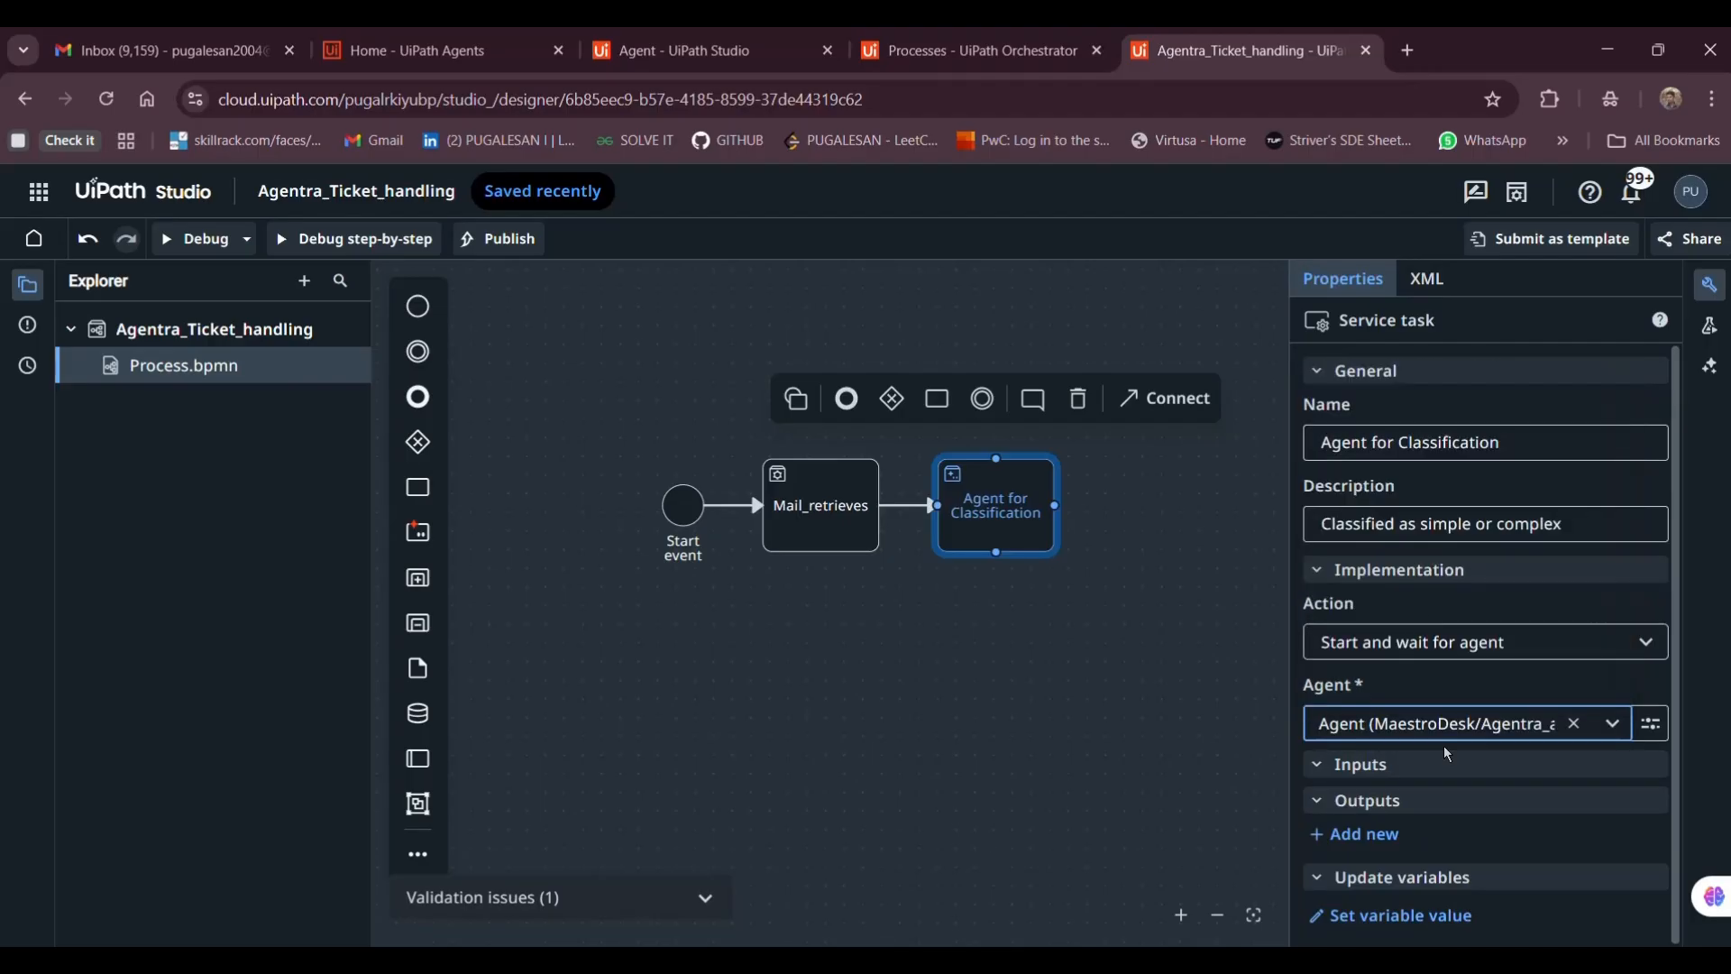
Browse ticket_subject's C# Expression variables, cancel the editor, and inspect Mail_retrieves' Body and sender outputs
scroll(1403, 776, down, 4)
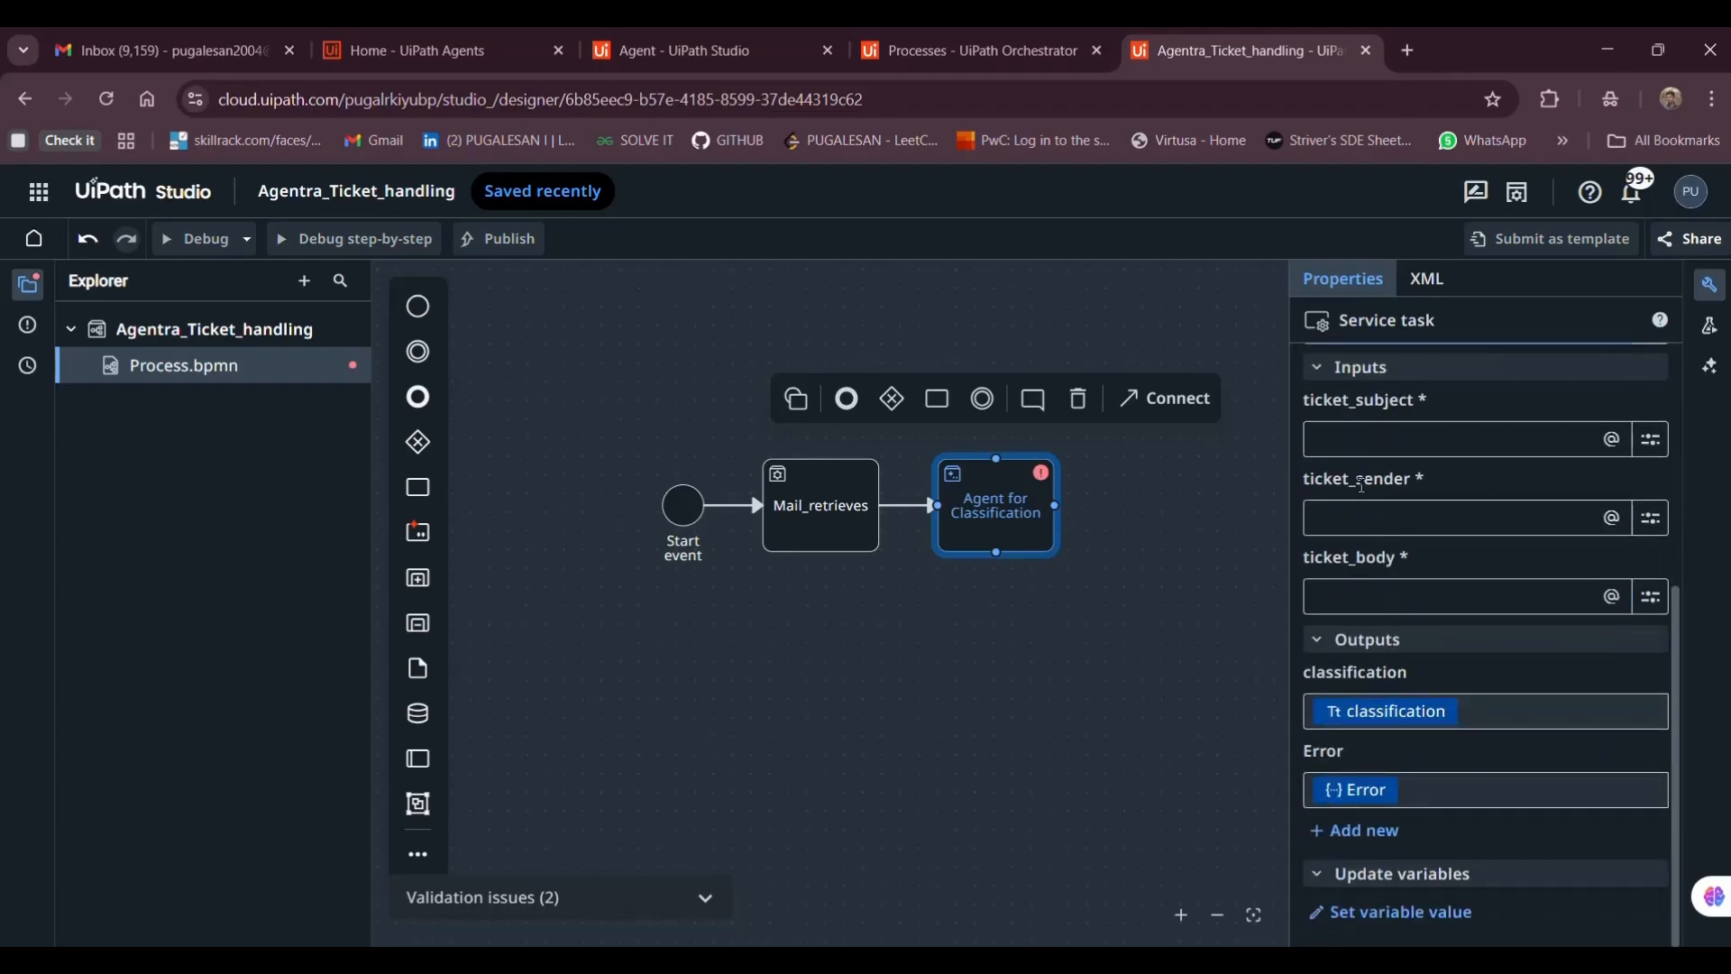
scroll(1407, 568, up, 2)
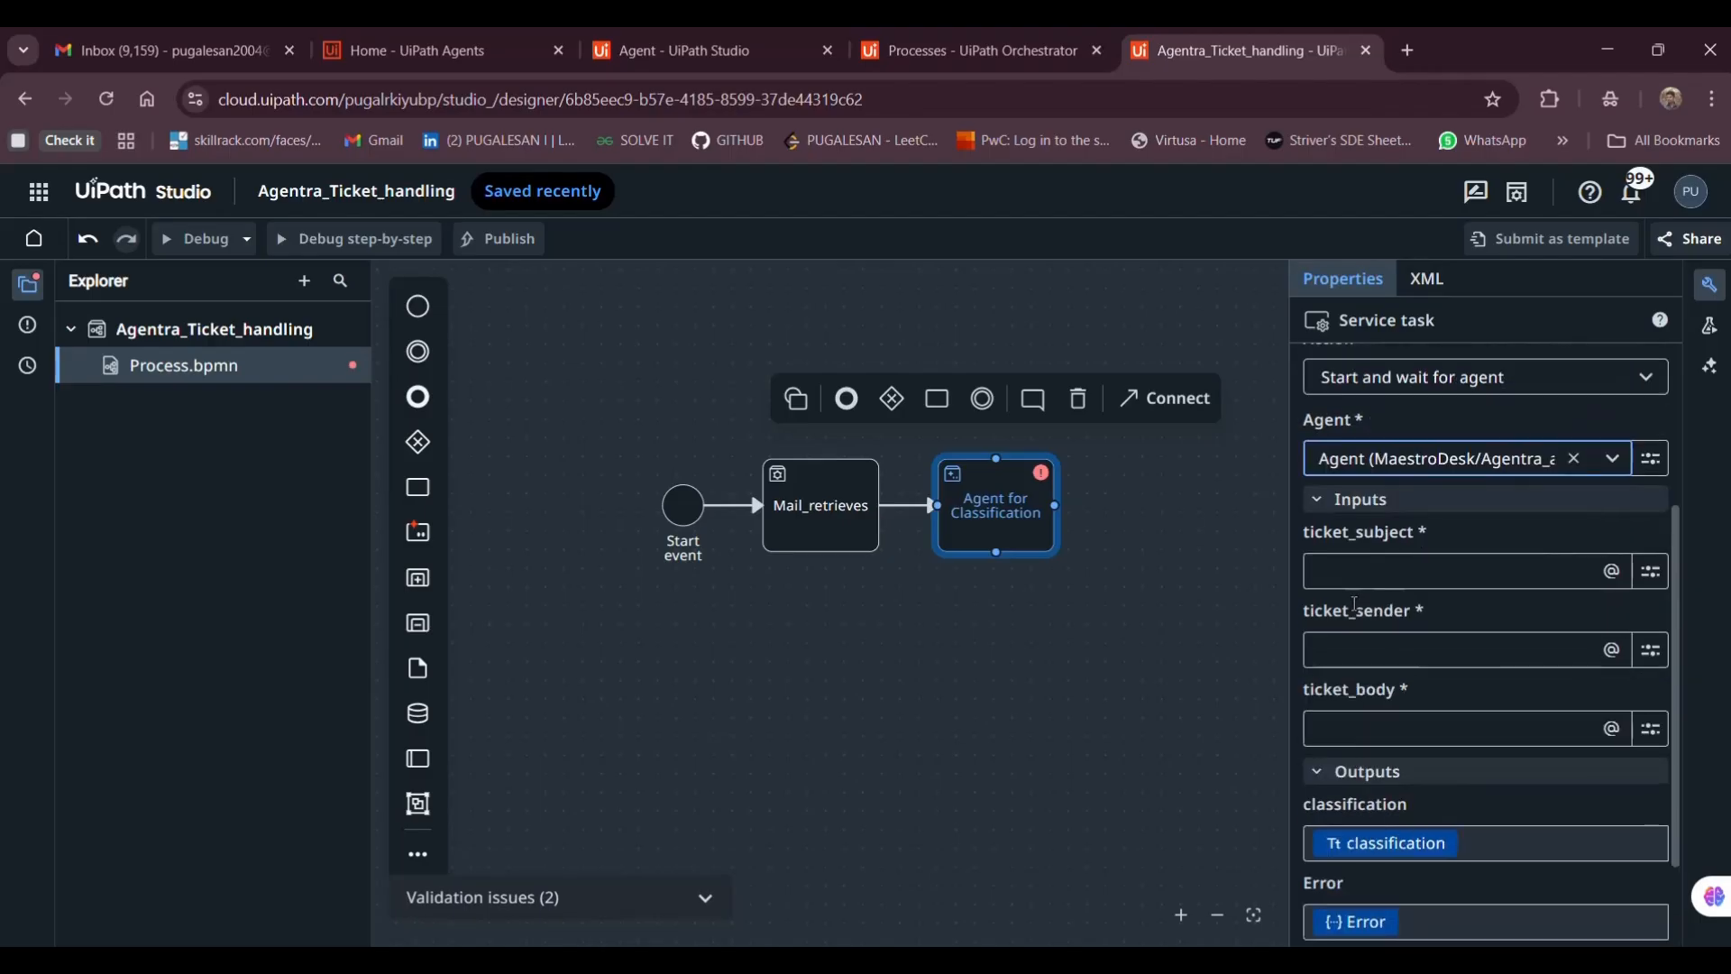
click(1350, 576)
click(1380, 609)
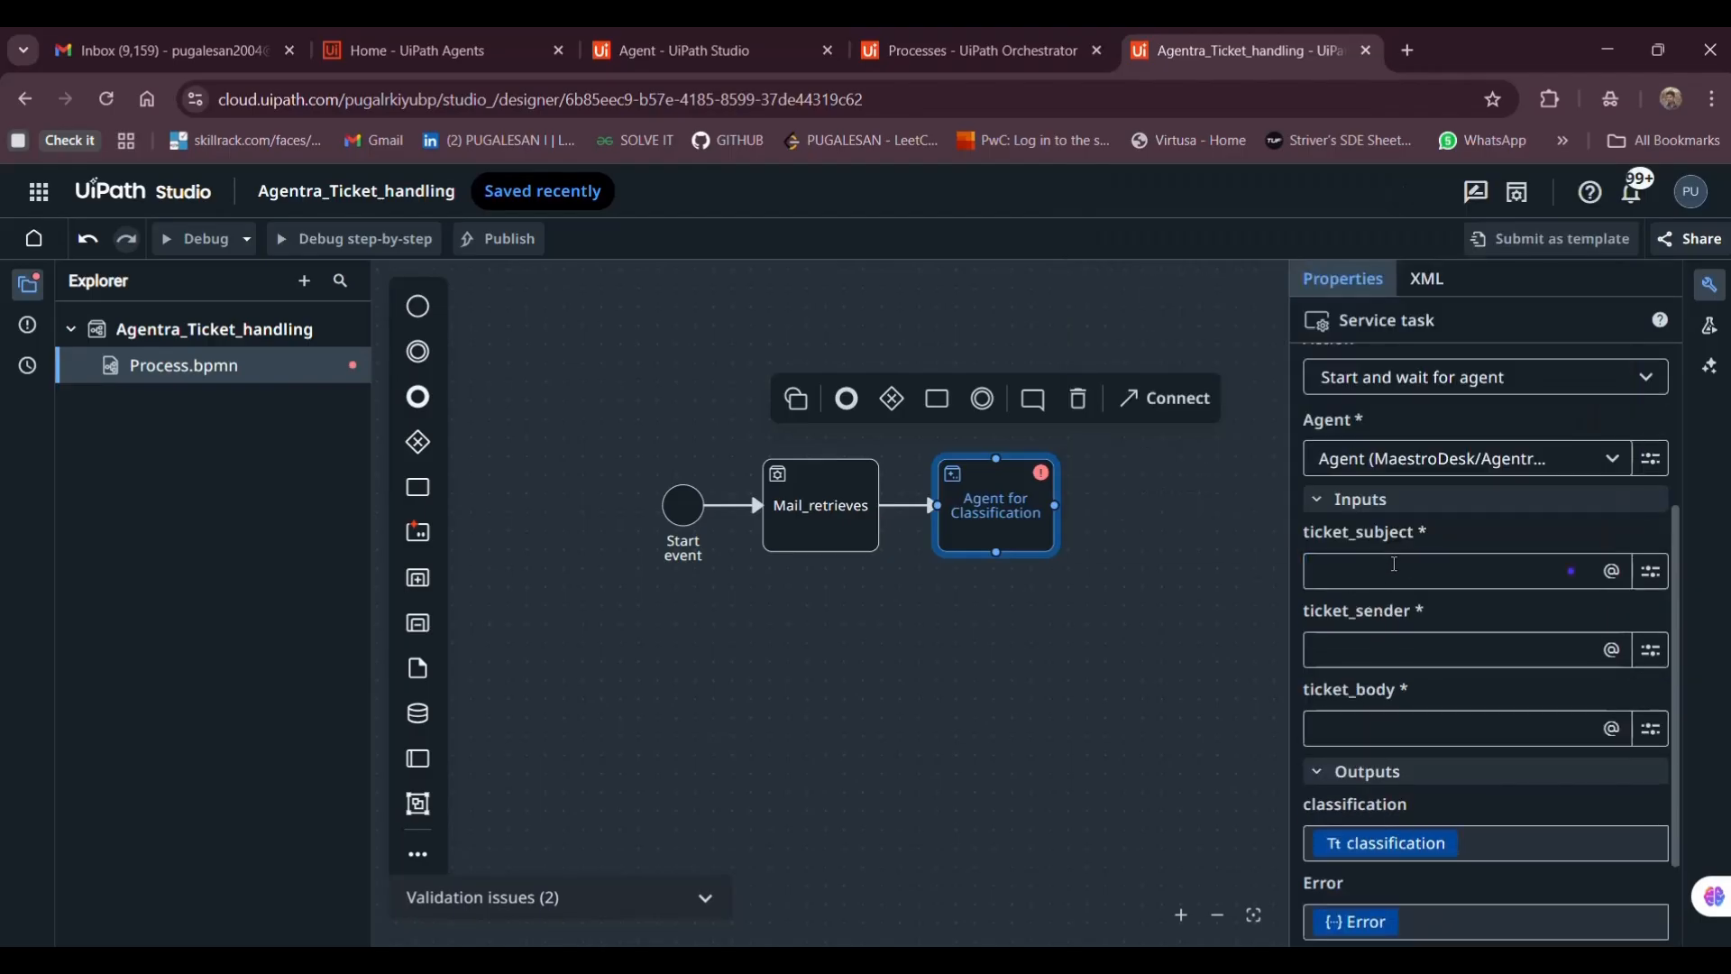
click(1388, 568)
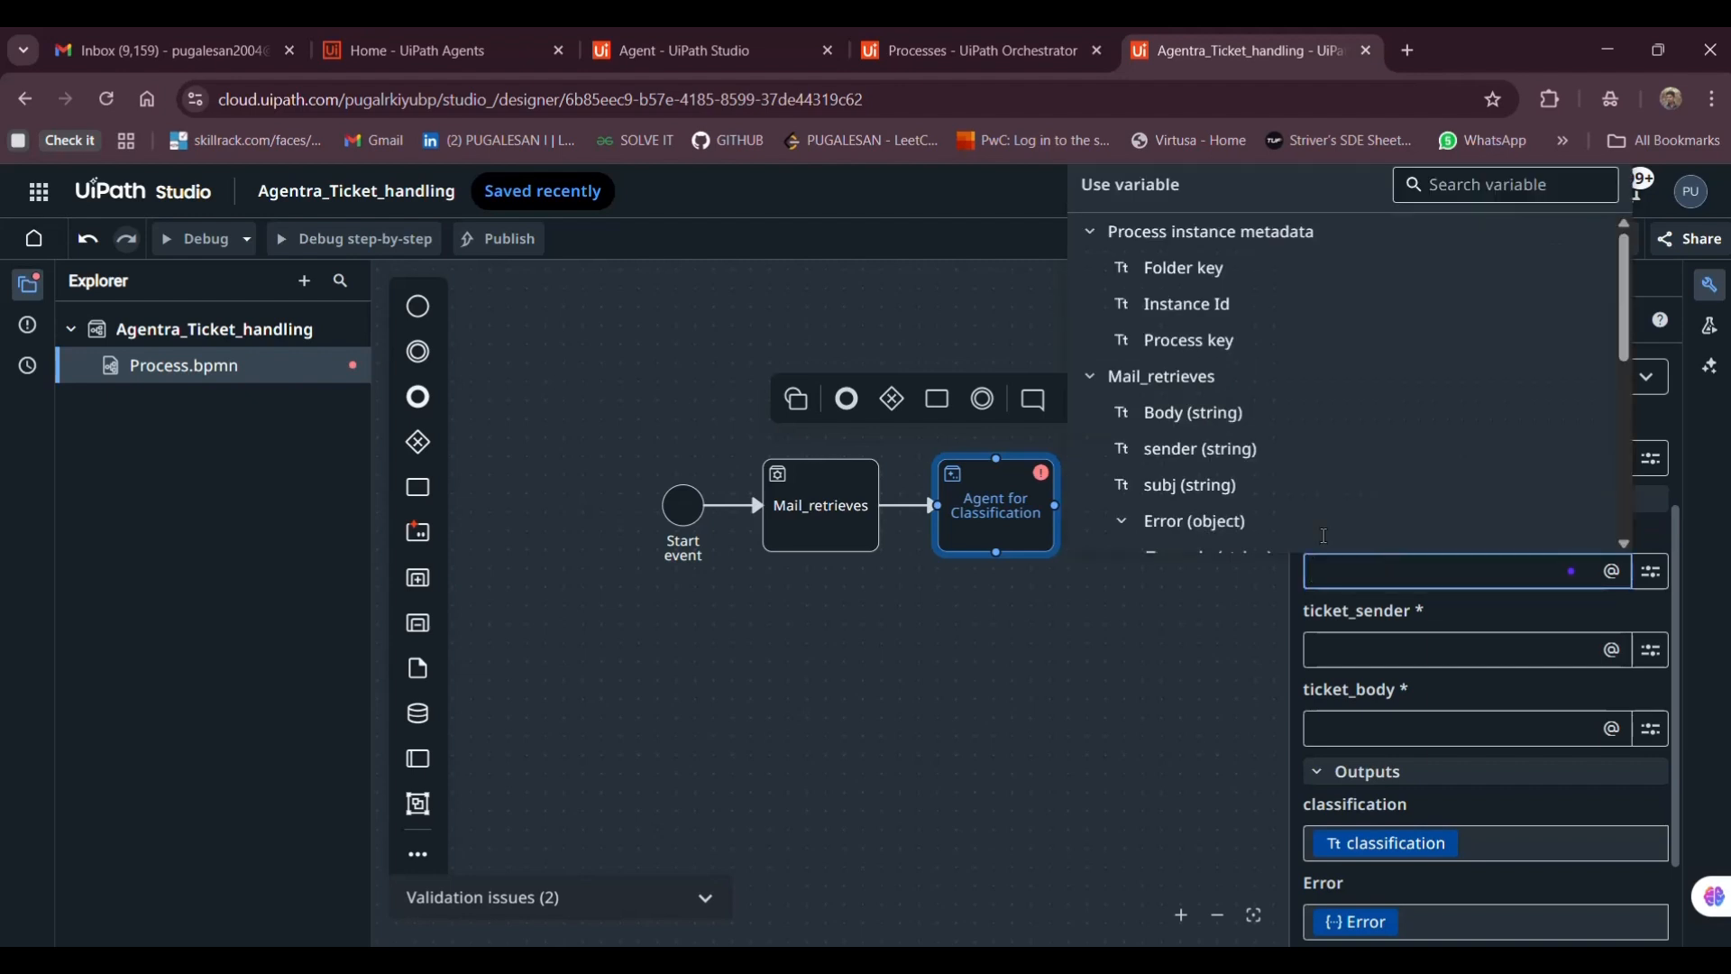
click(1571, 572)
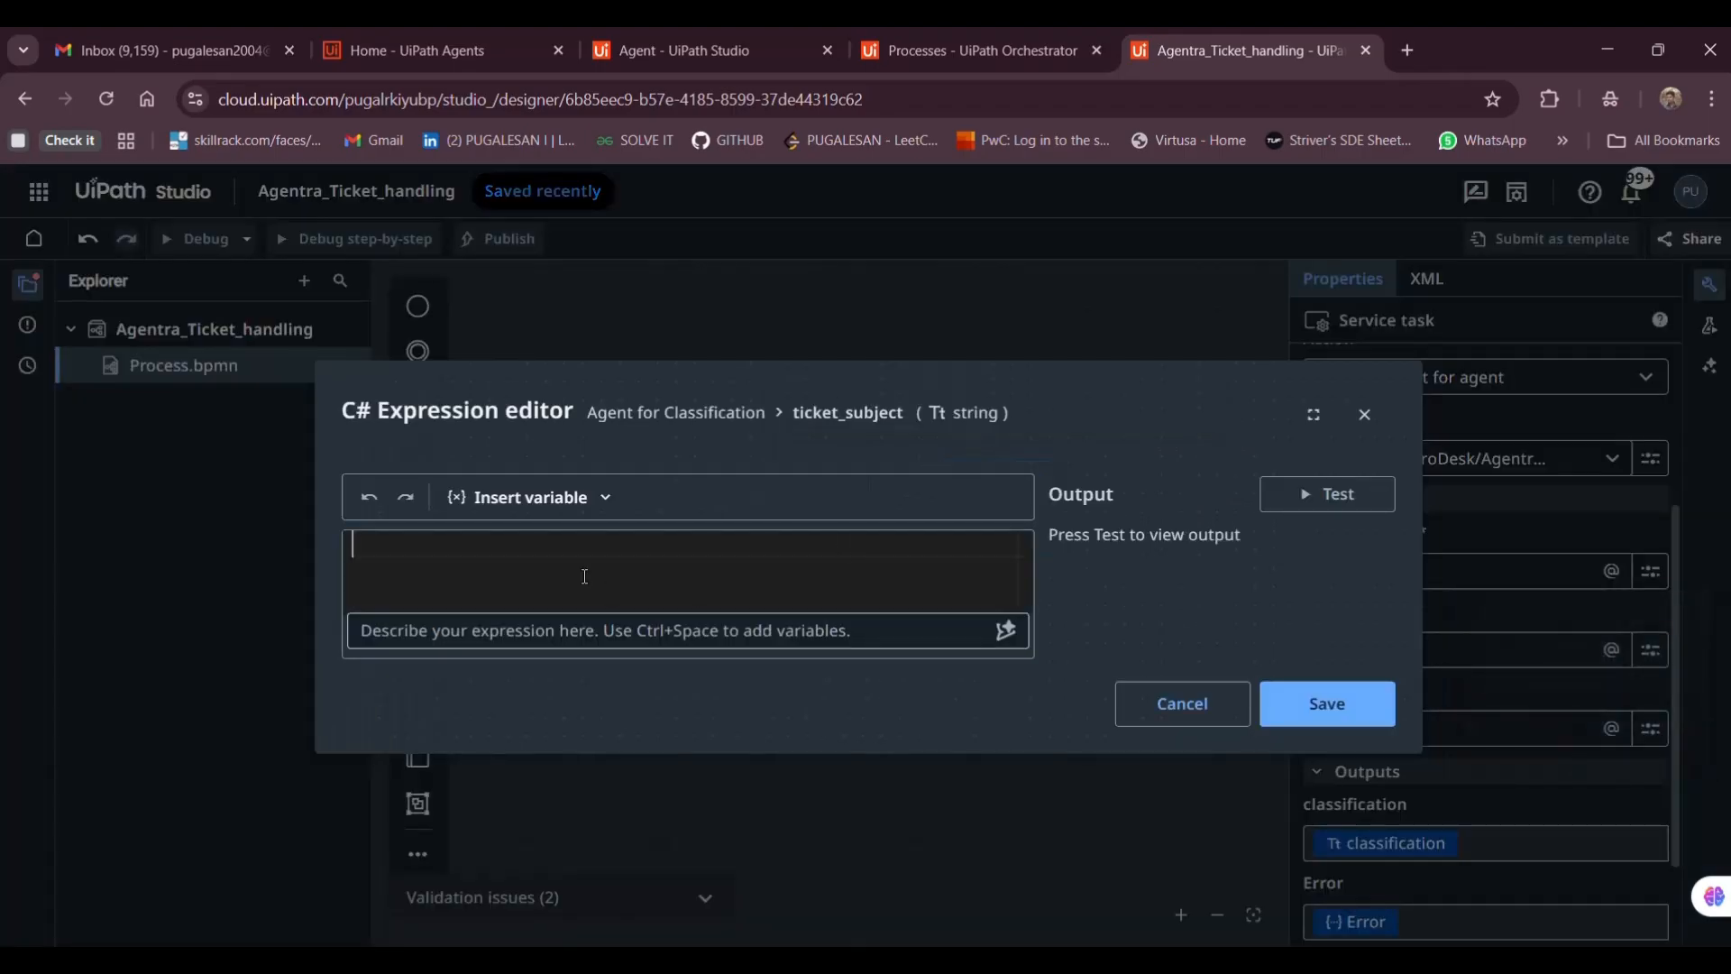
click(568, 501)
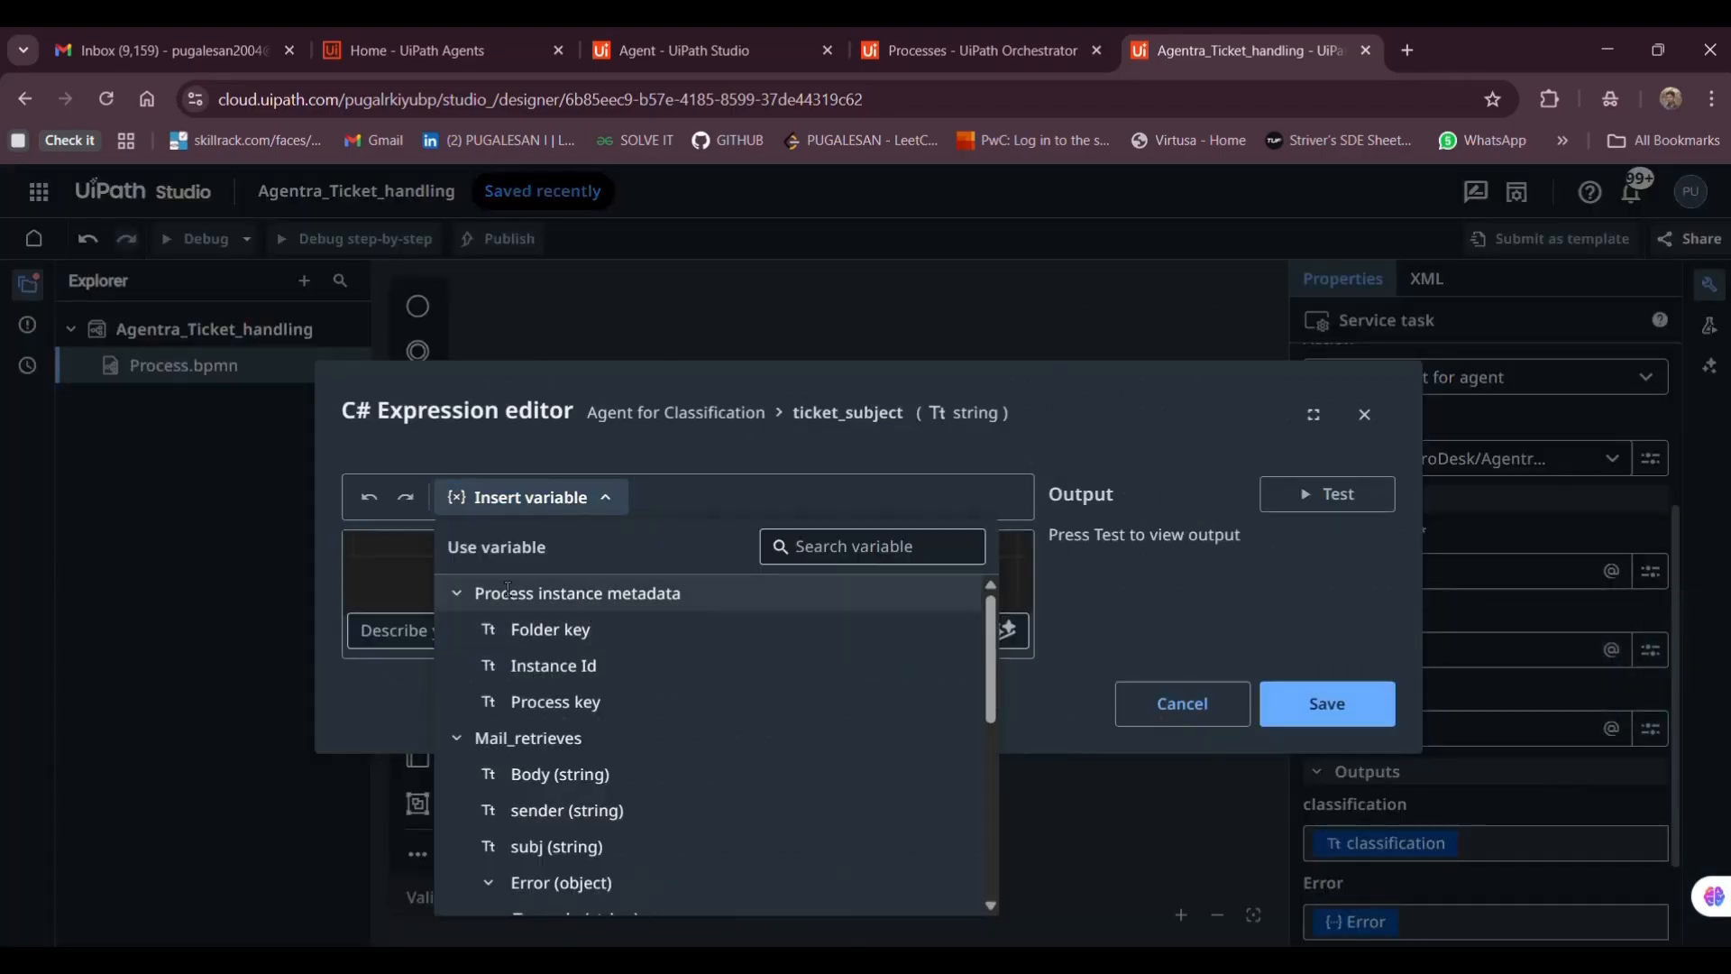
click(1182, 703)
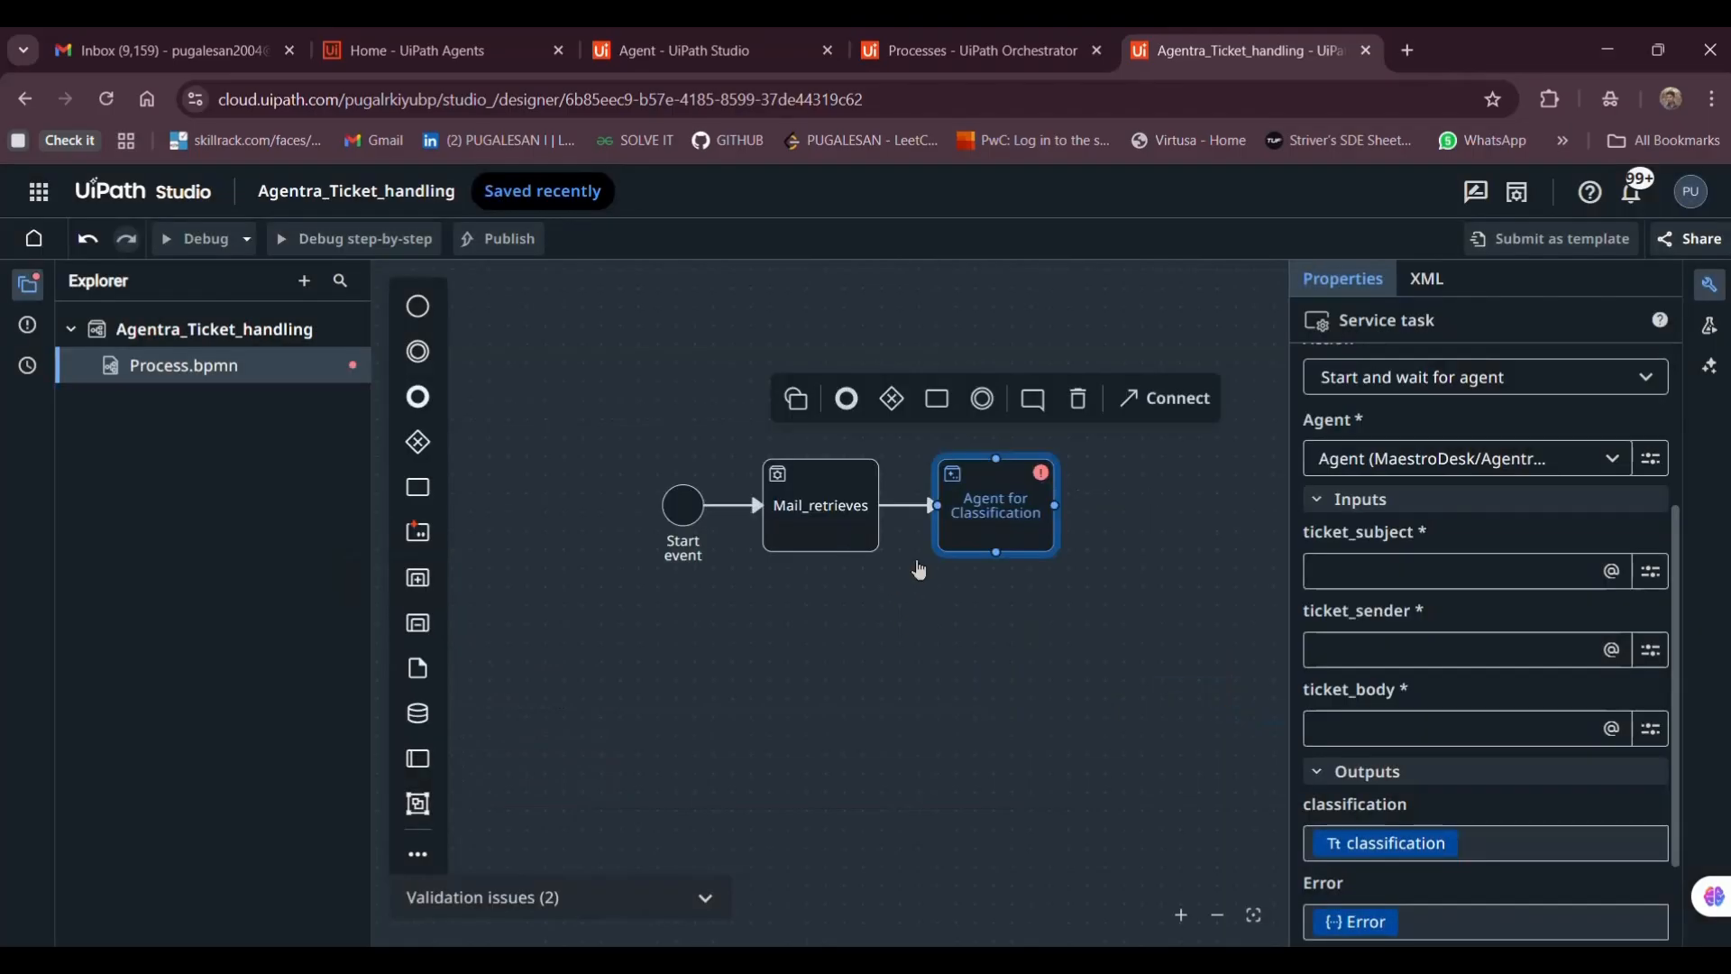
click(849, 519)
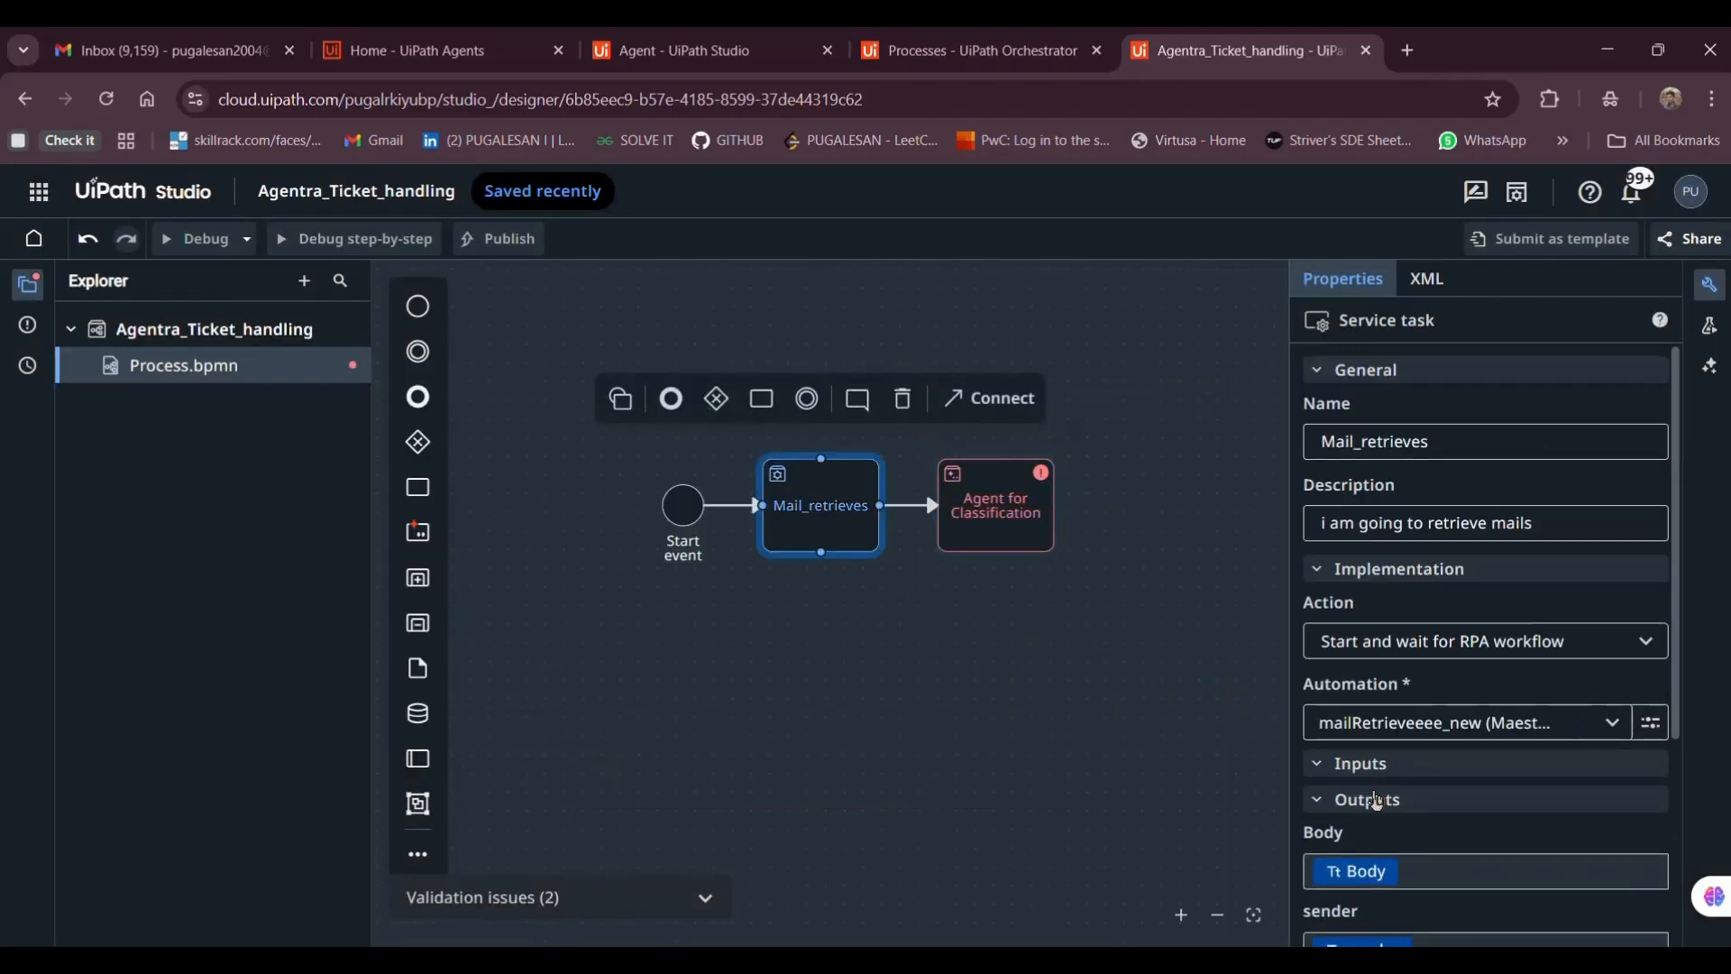
Bind ticket_subject to subj, ticket_sender to sender, and ticket_body to Body from Mail_retrieves
scroll(1380, 697, down, 3)
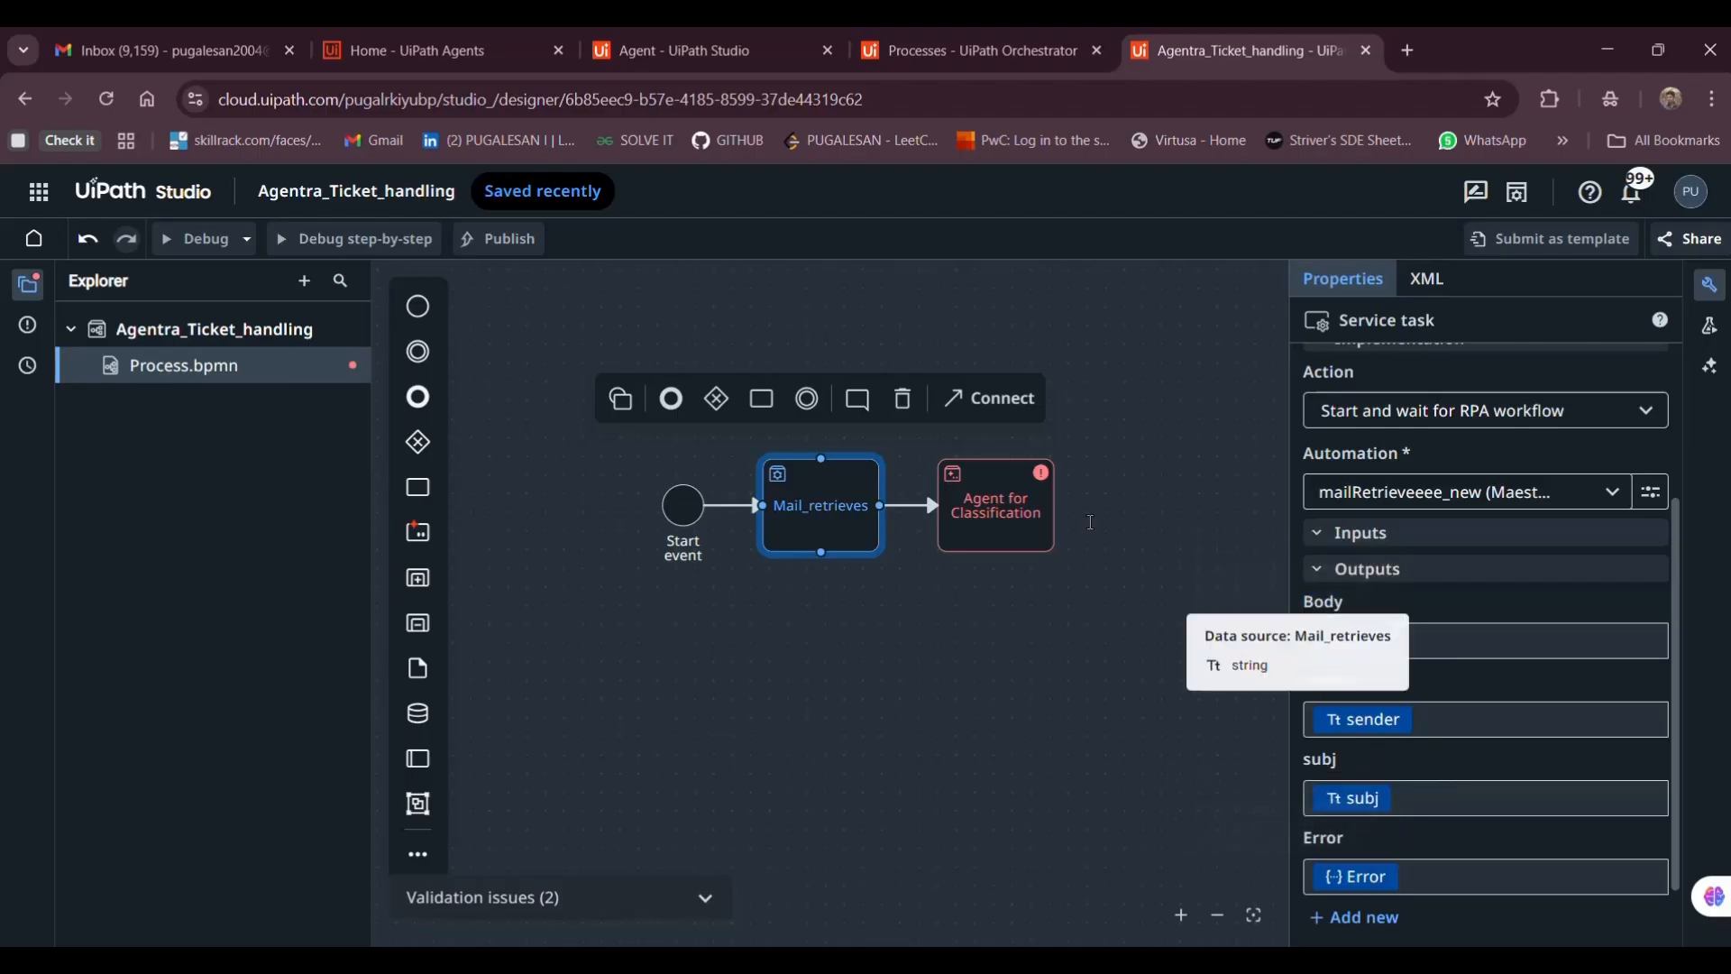
click(992, 507)
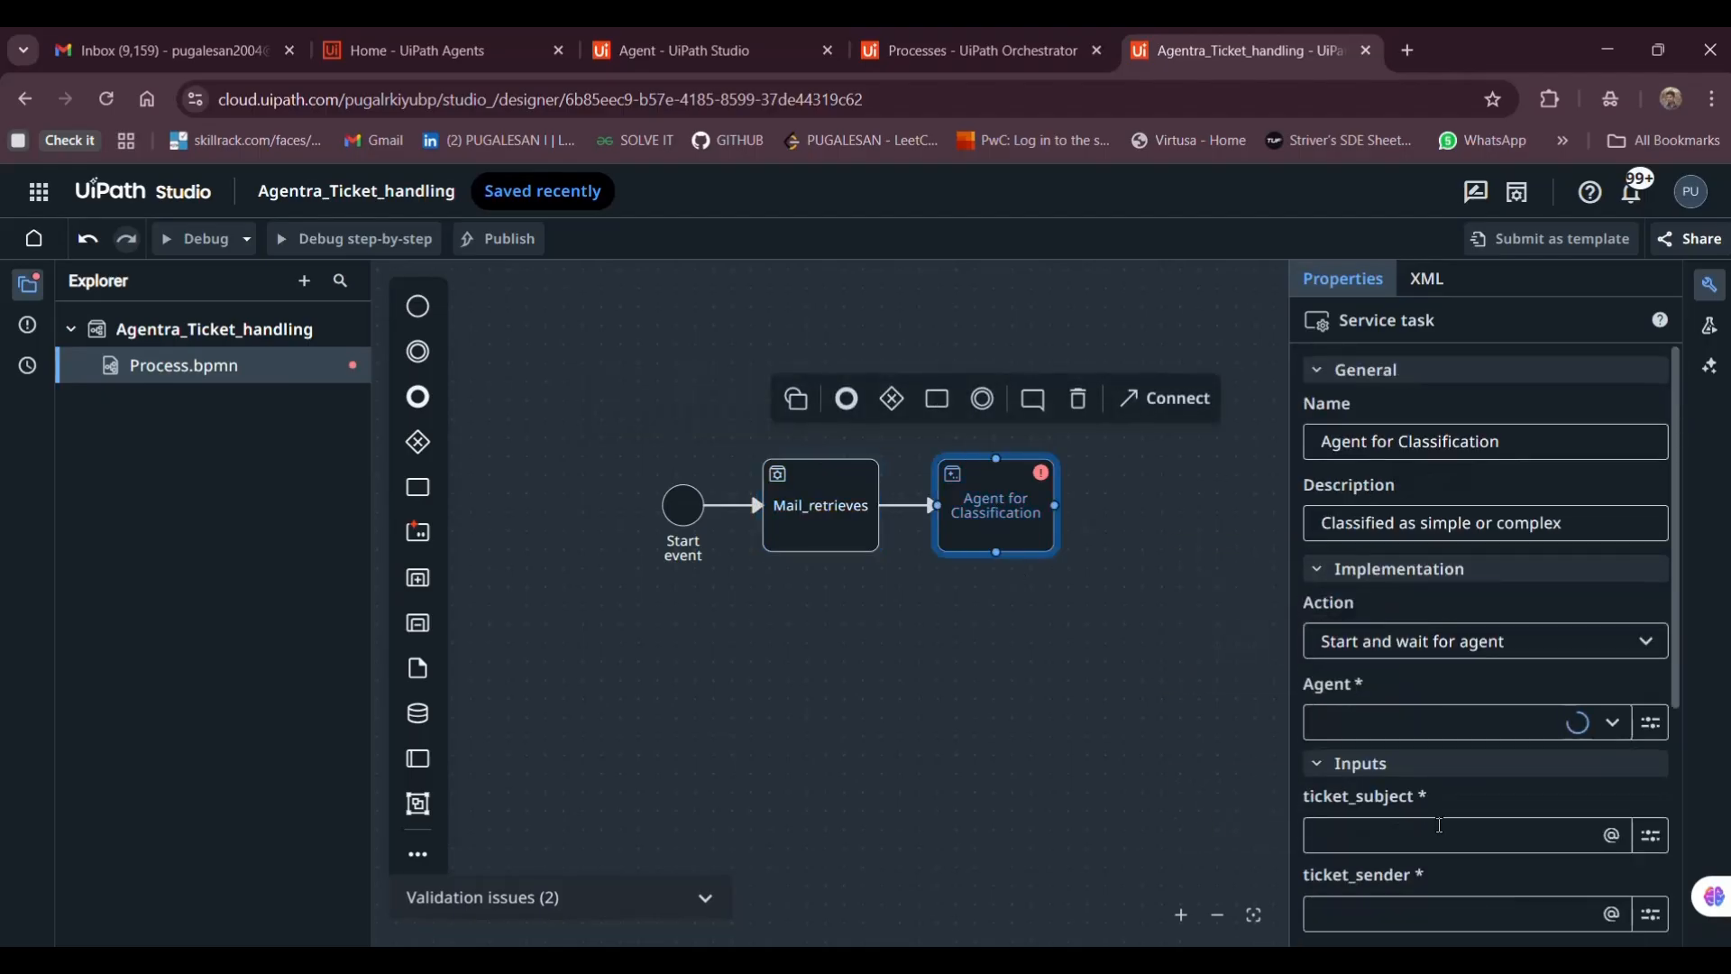
click(1341, 831)
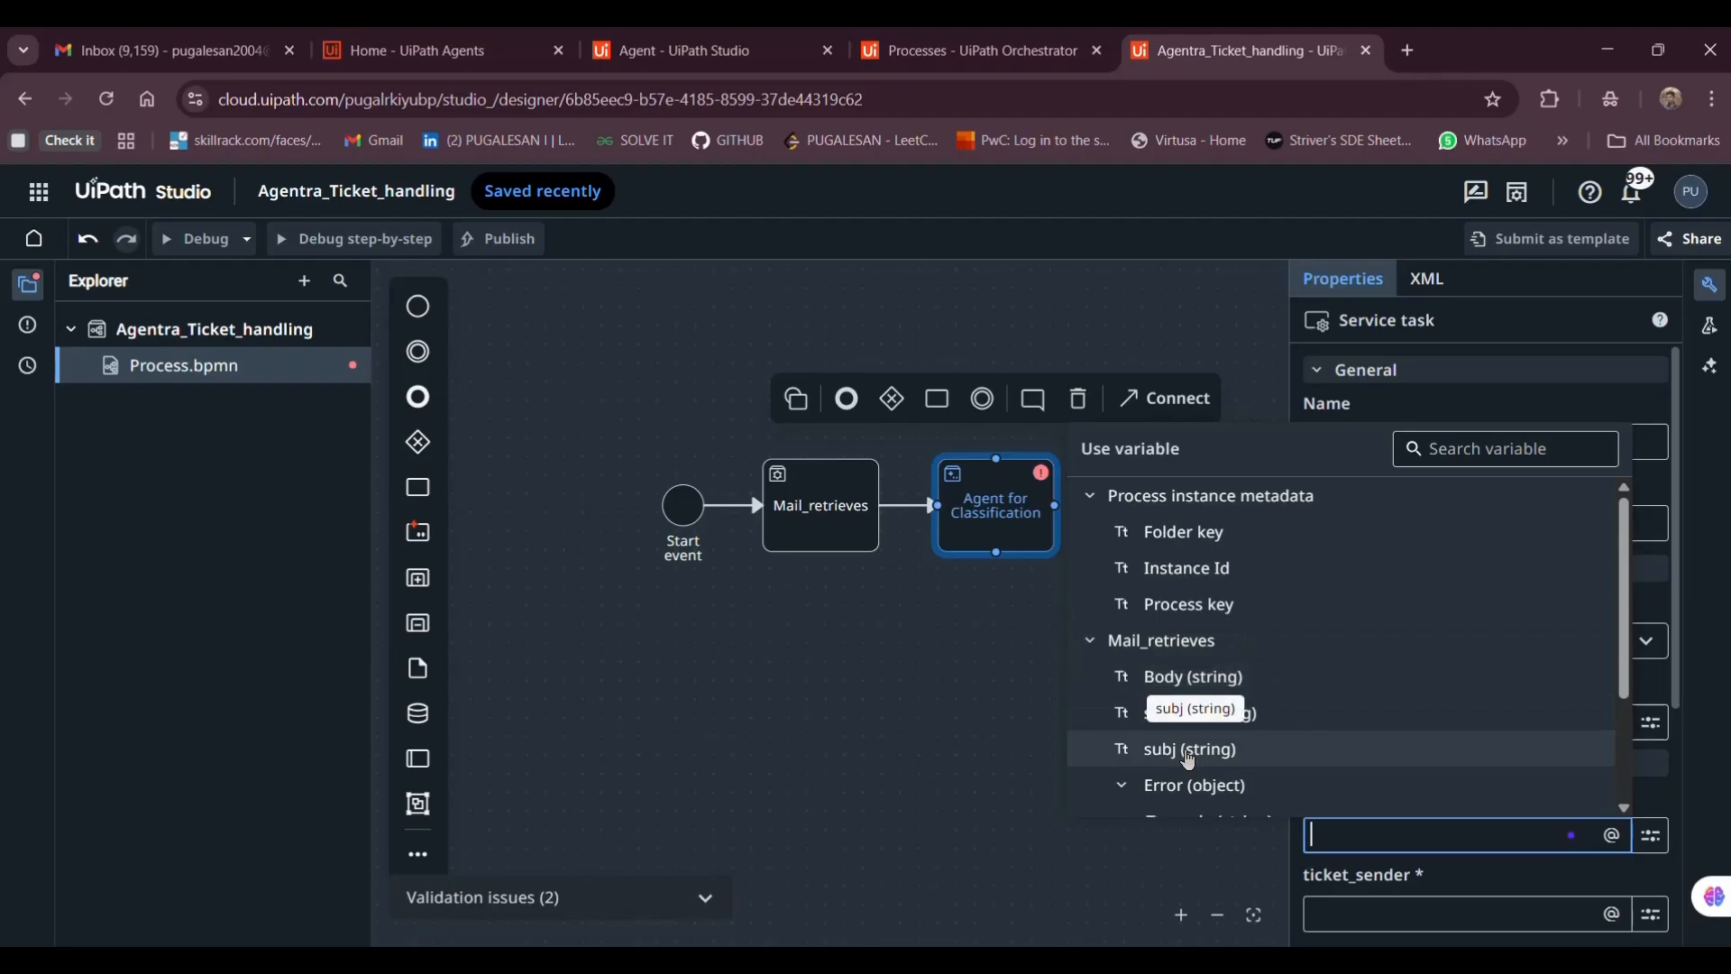
click(1188, 757)
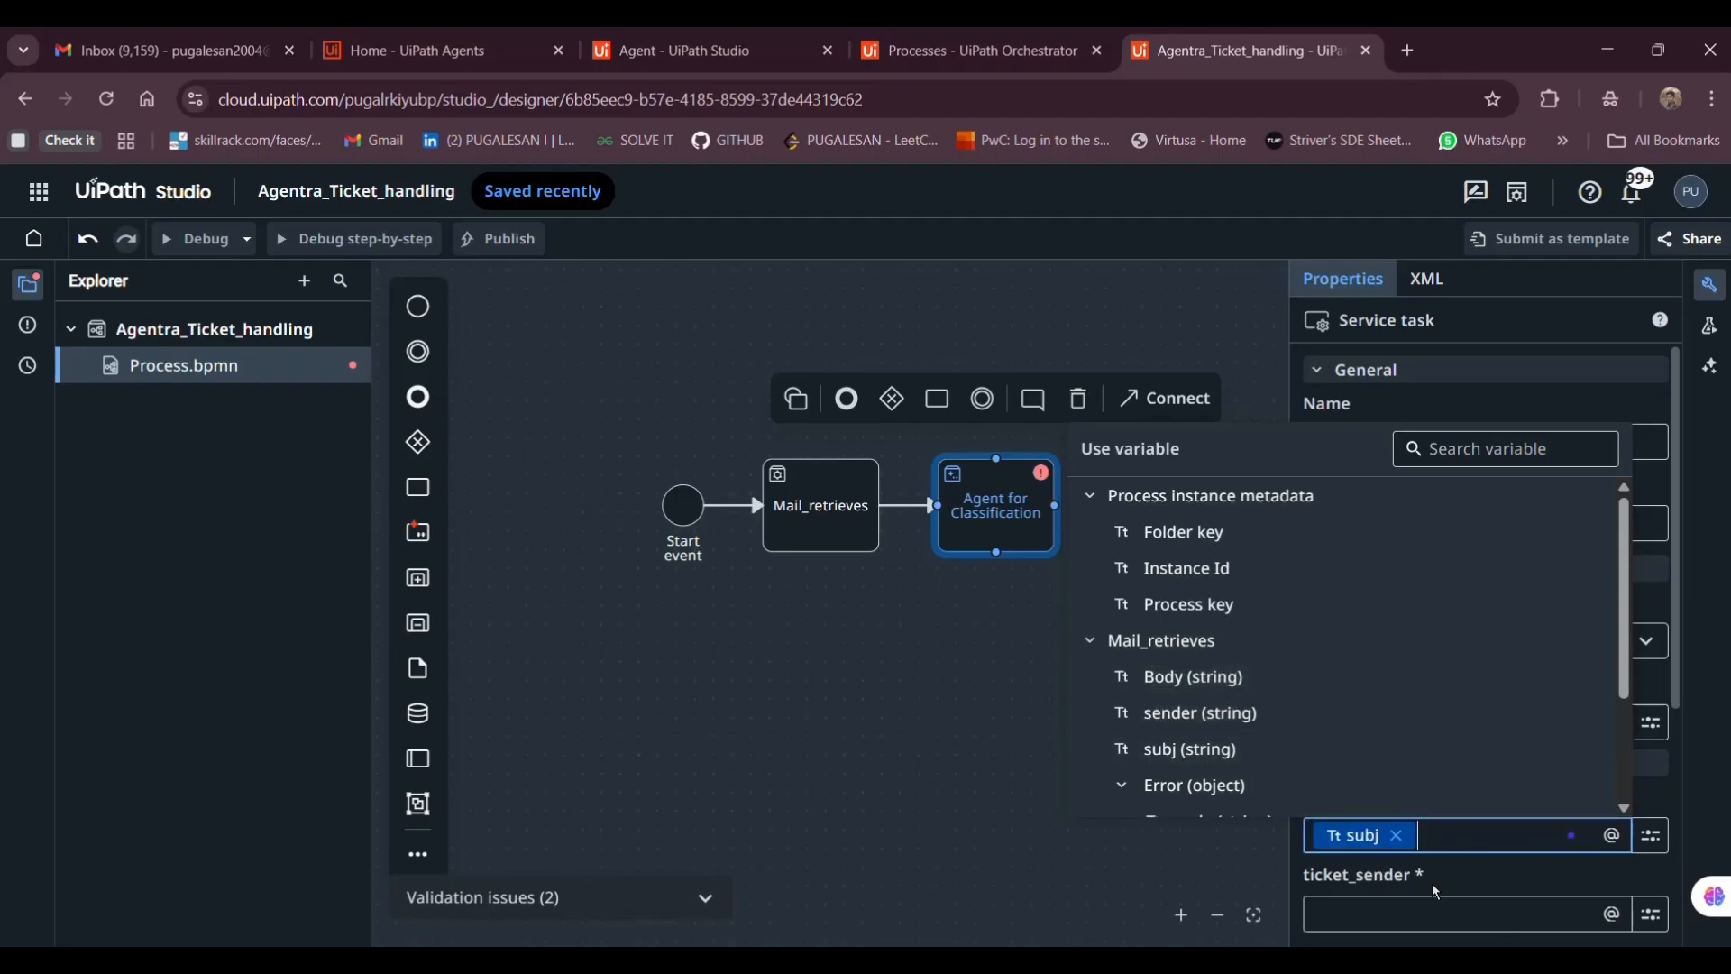
click(1436, 911)
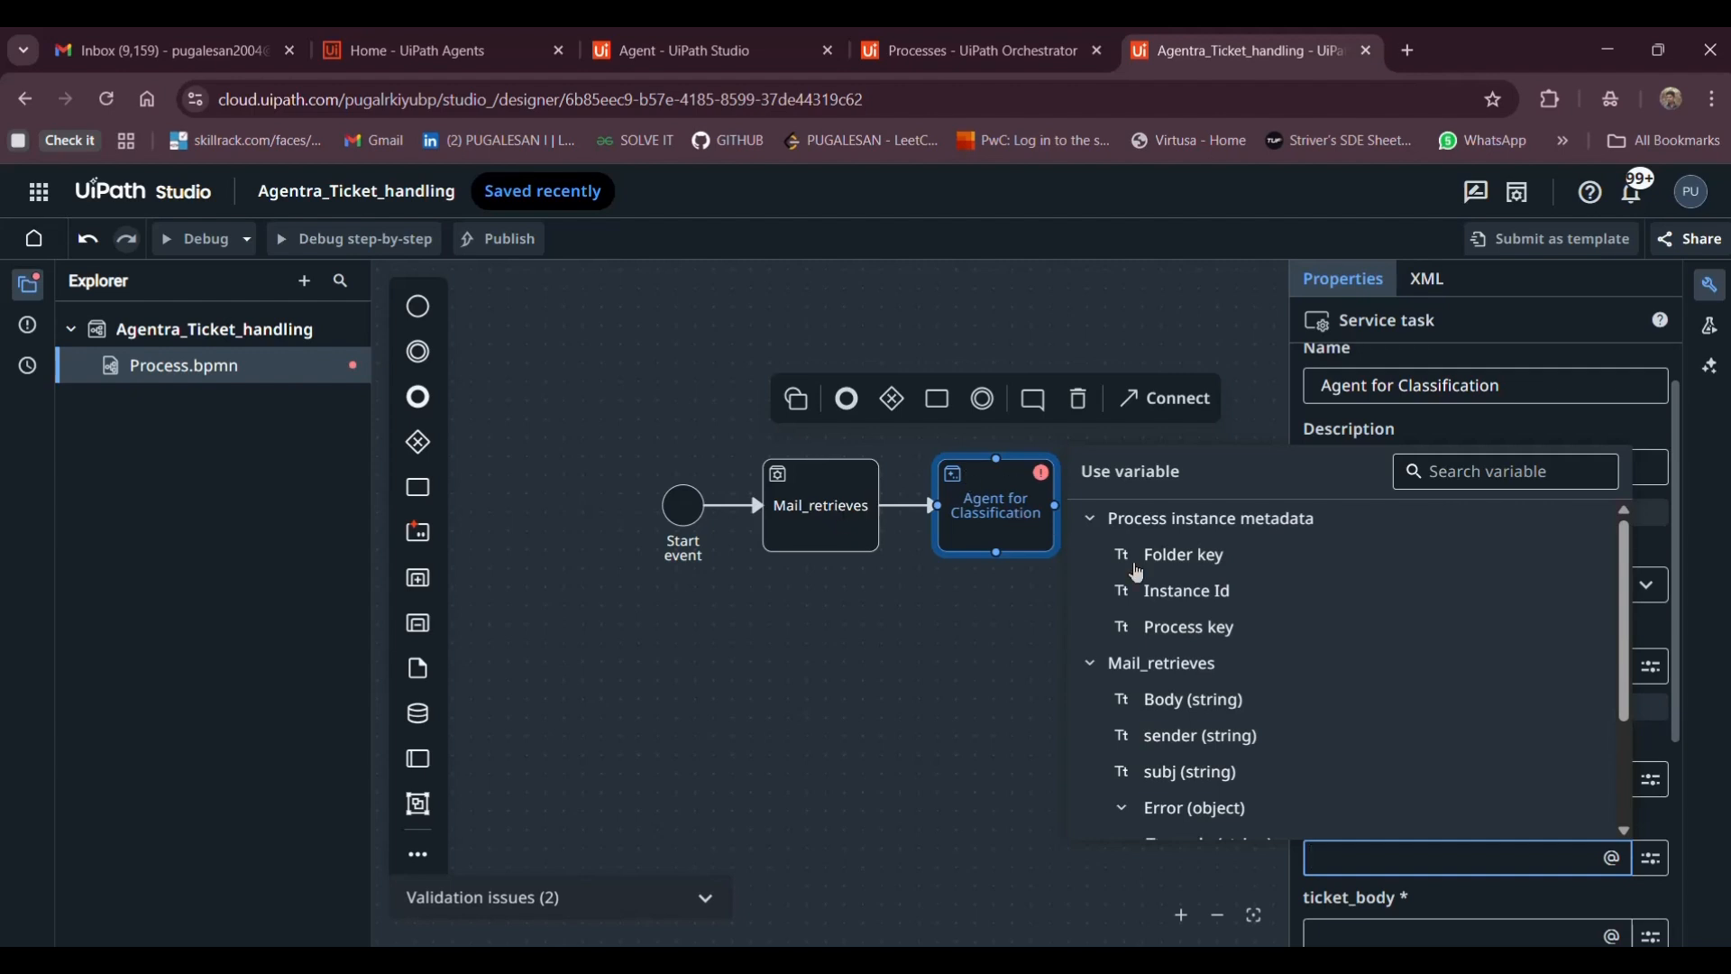
click(1173, 736)
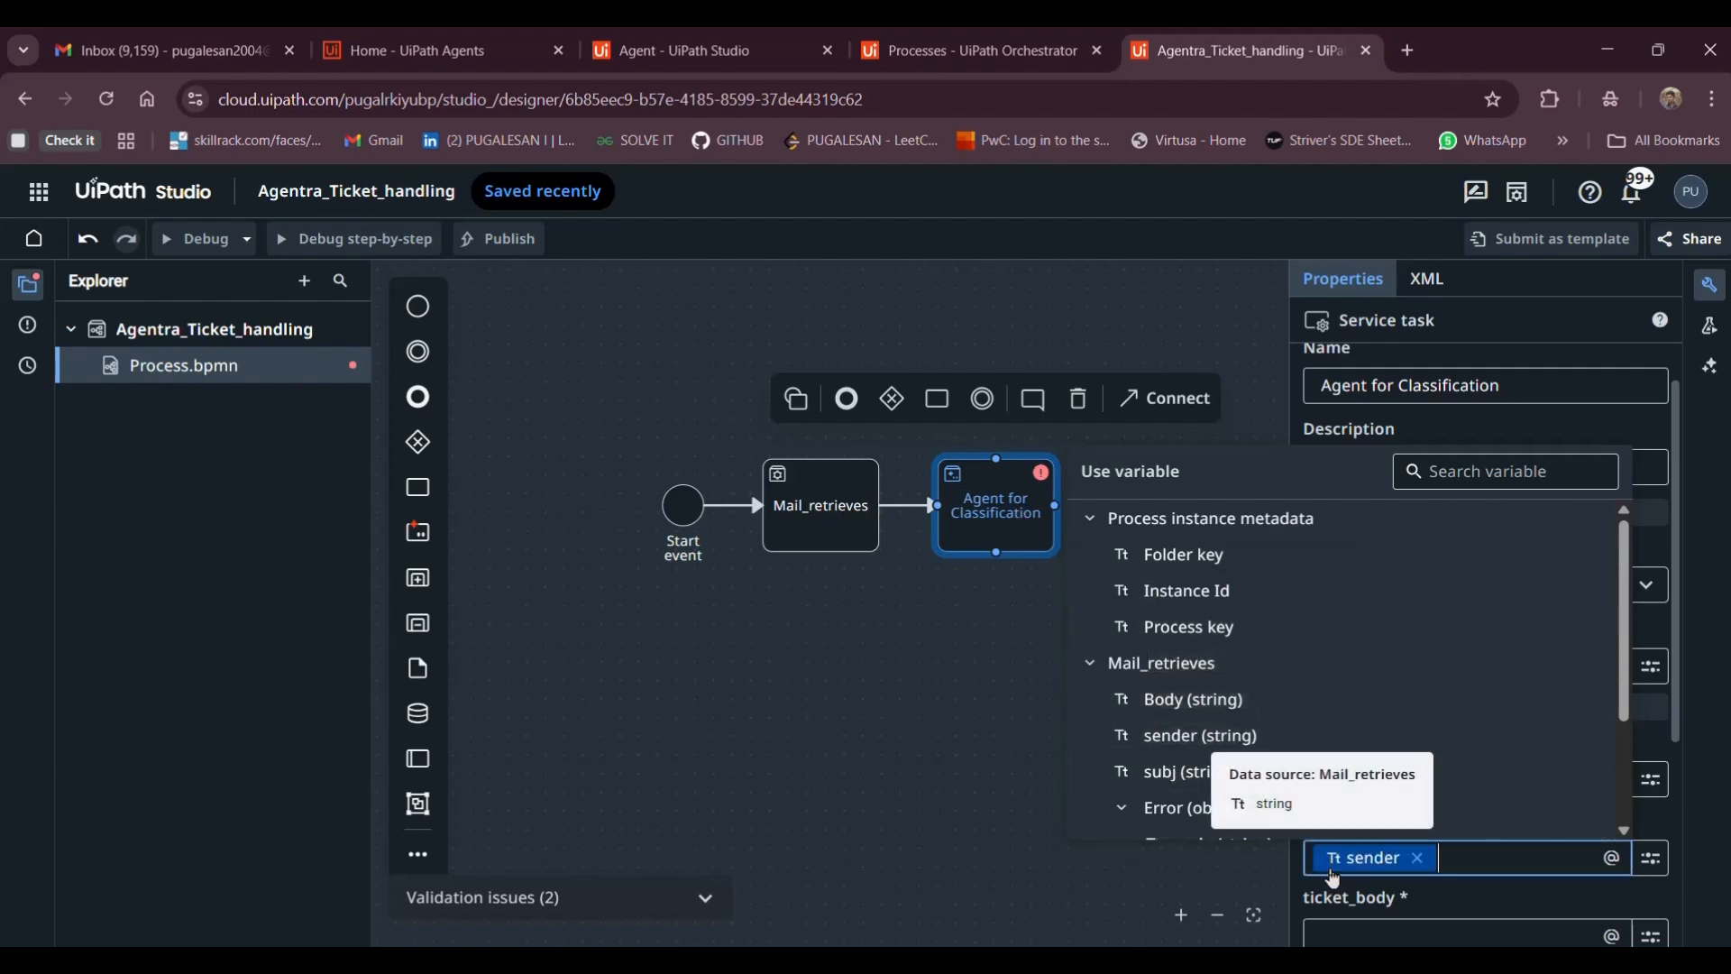
scroll(1335, 884, down, 1)
click(1337, 879)
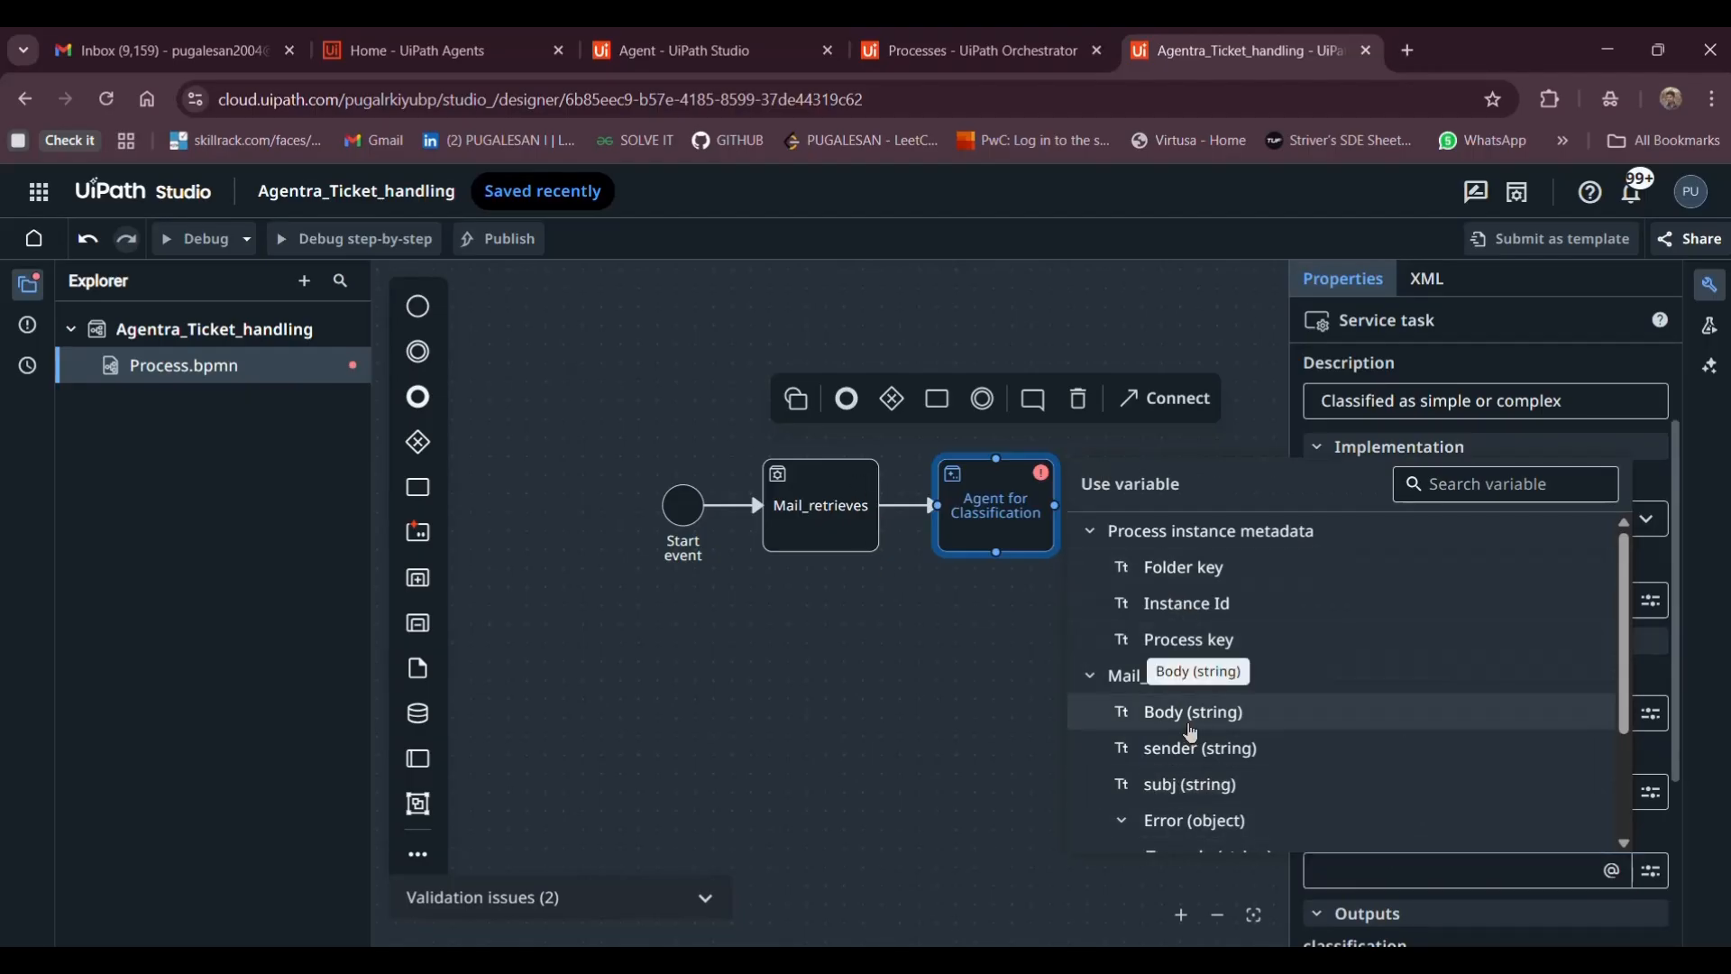
click(1191, 732)
scroll(1200, 748, down, 2)
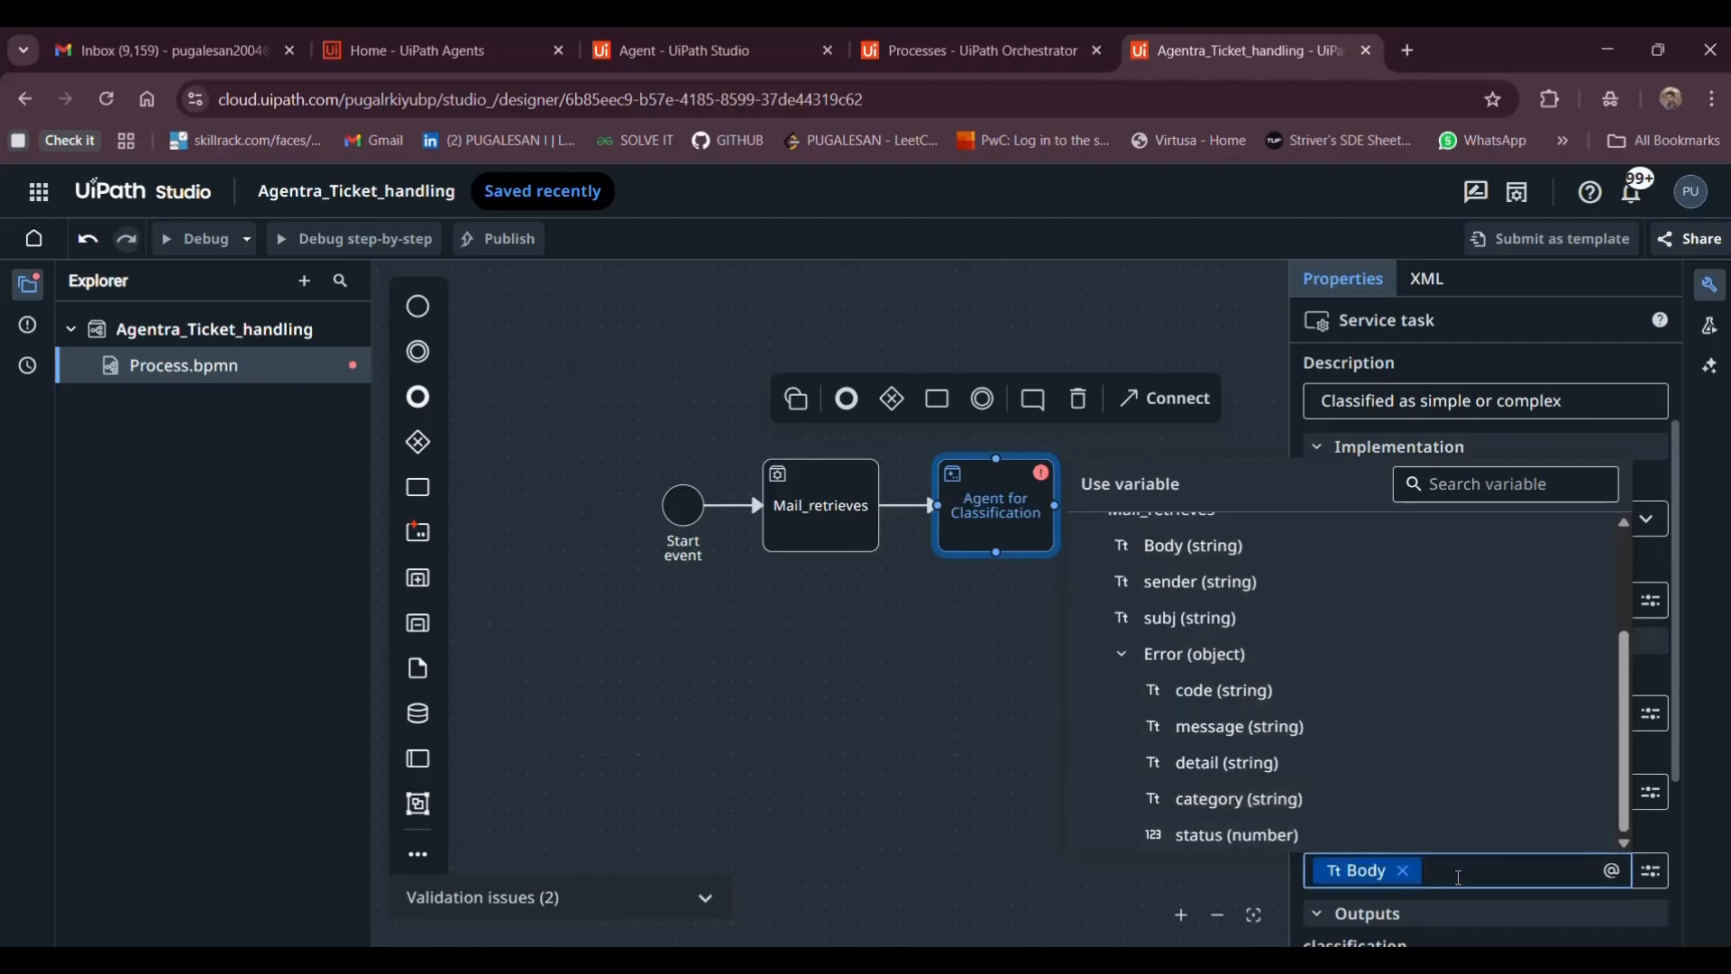
scroll(1425, 935, down, 1)
click(1356, 888)
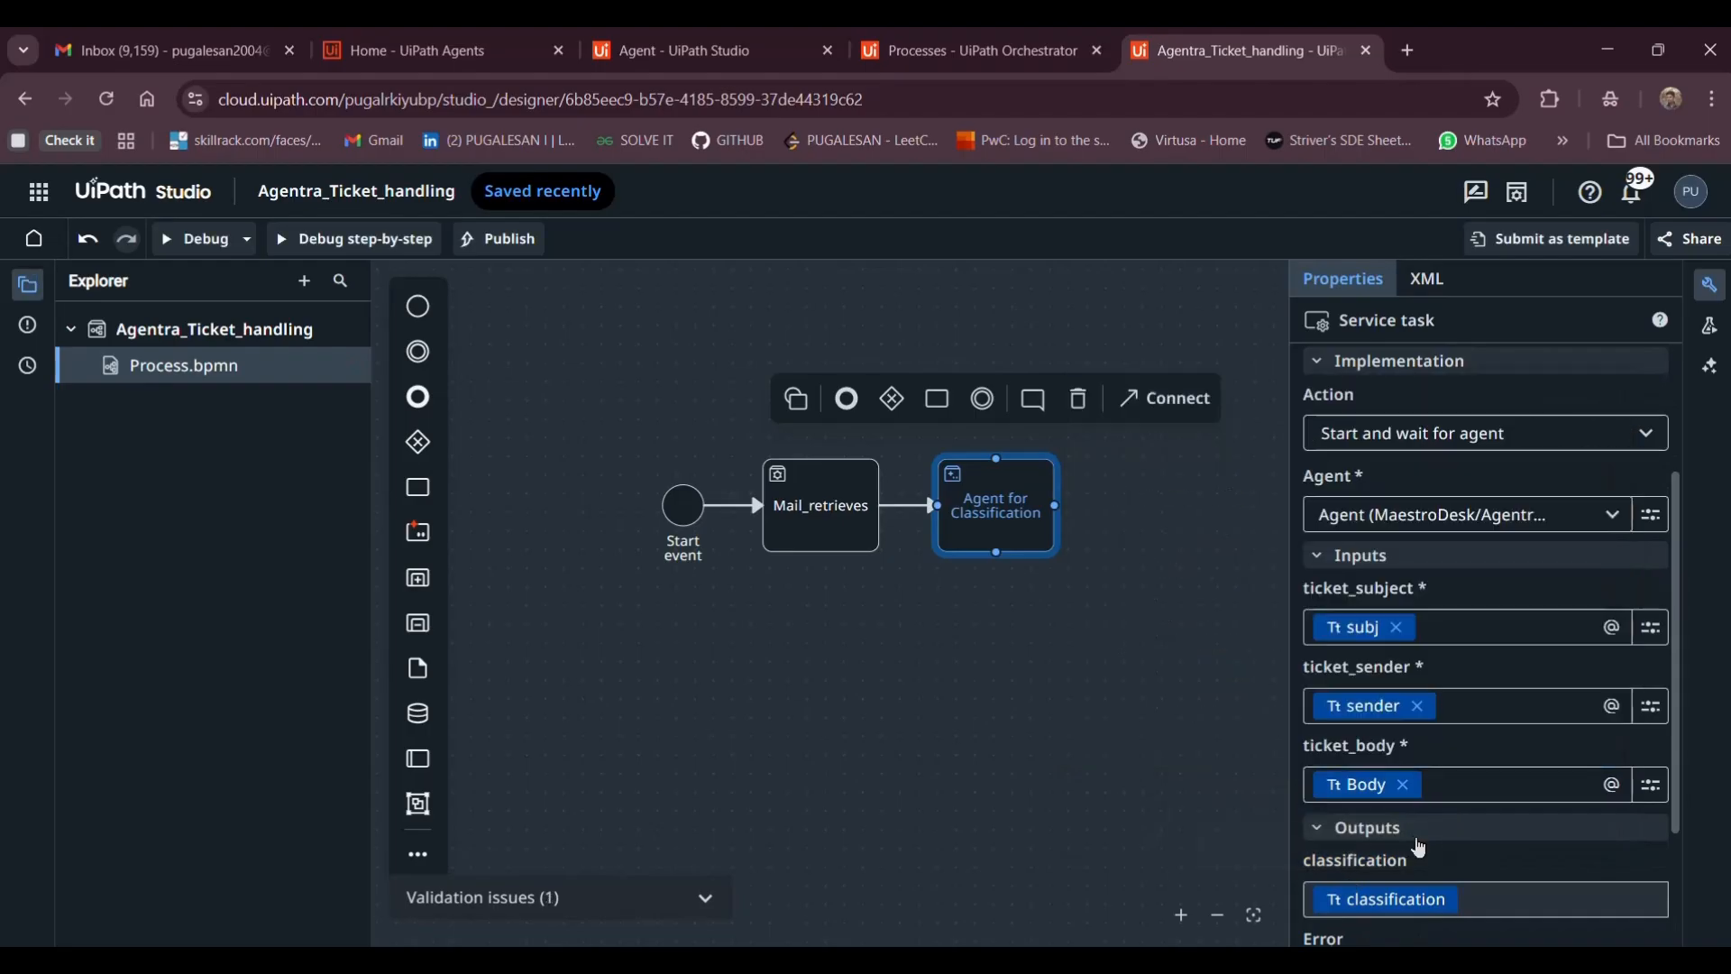
scroll(1425, 835, down, 1)
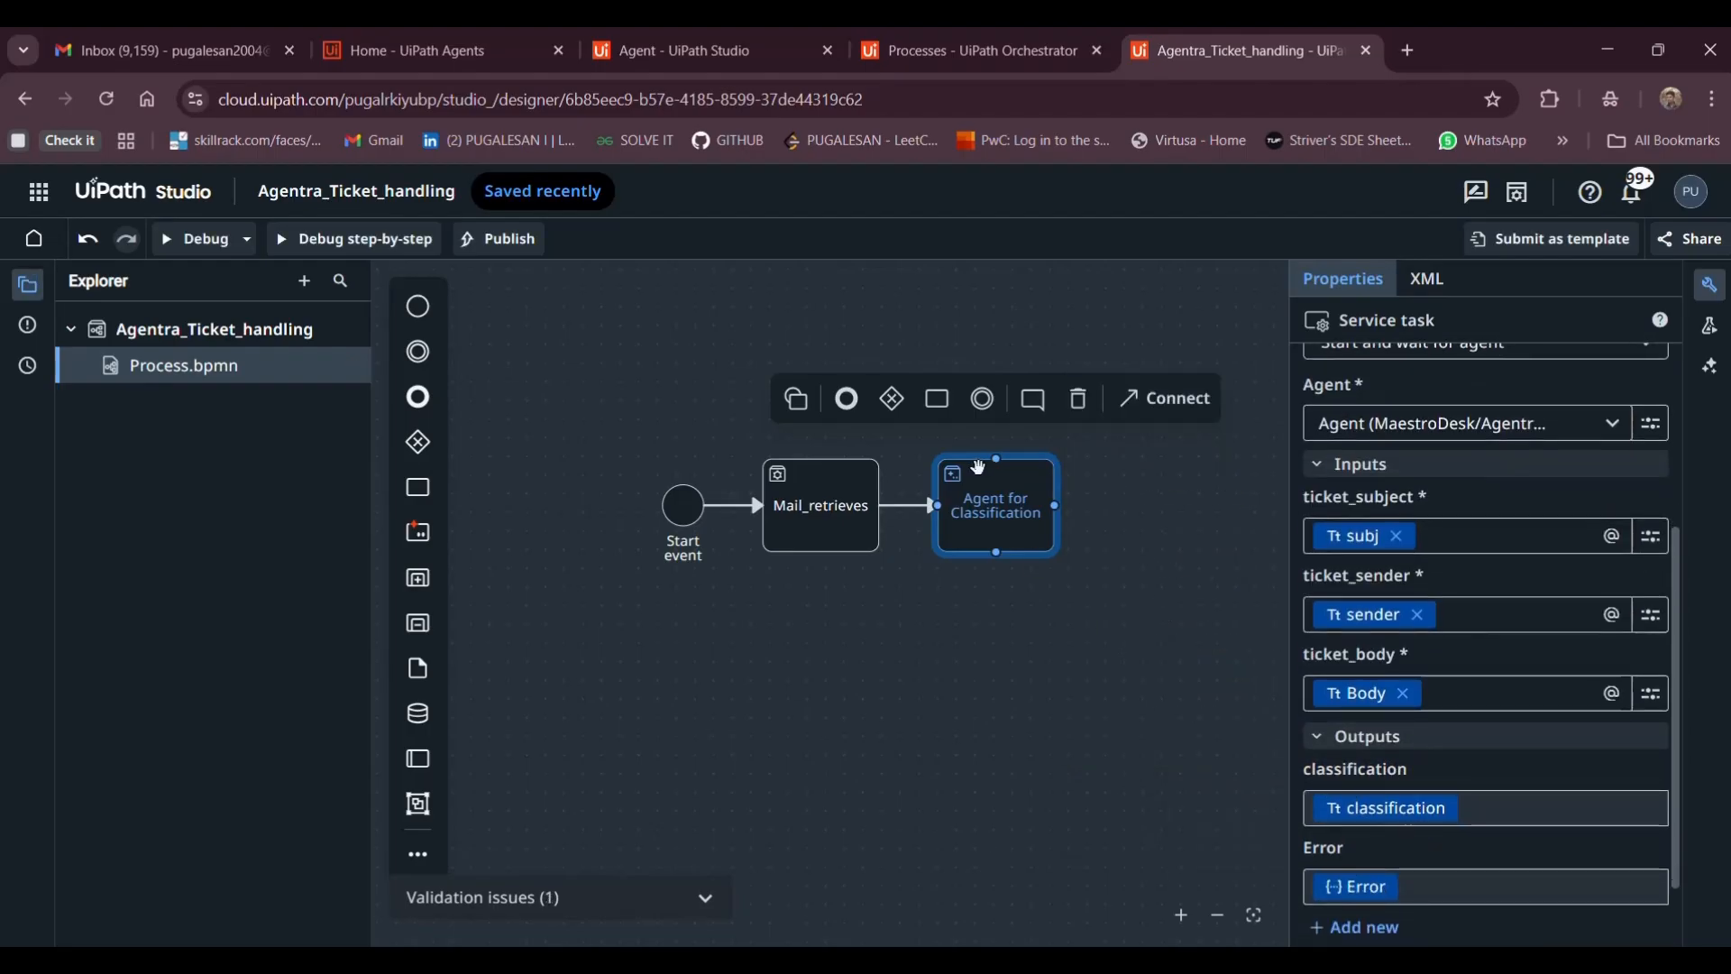
scroll(1110, 626, right, 3)
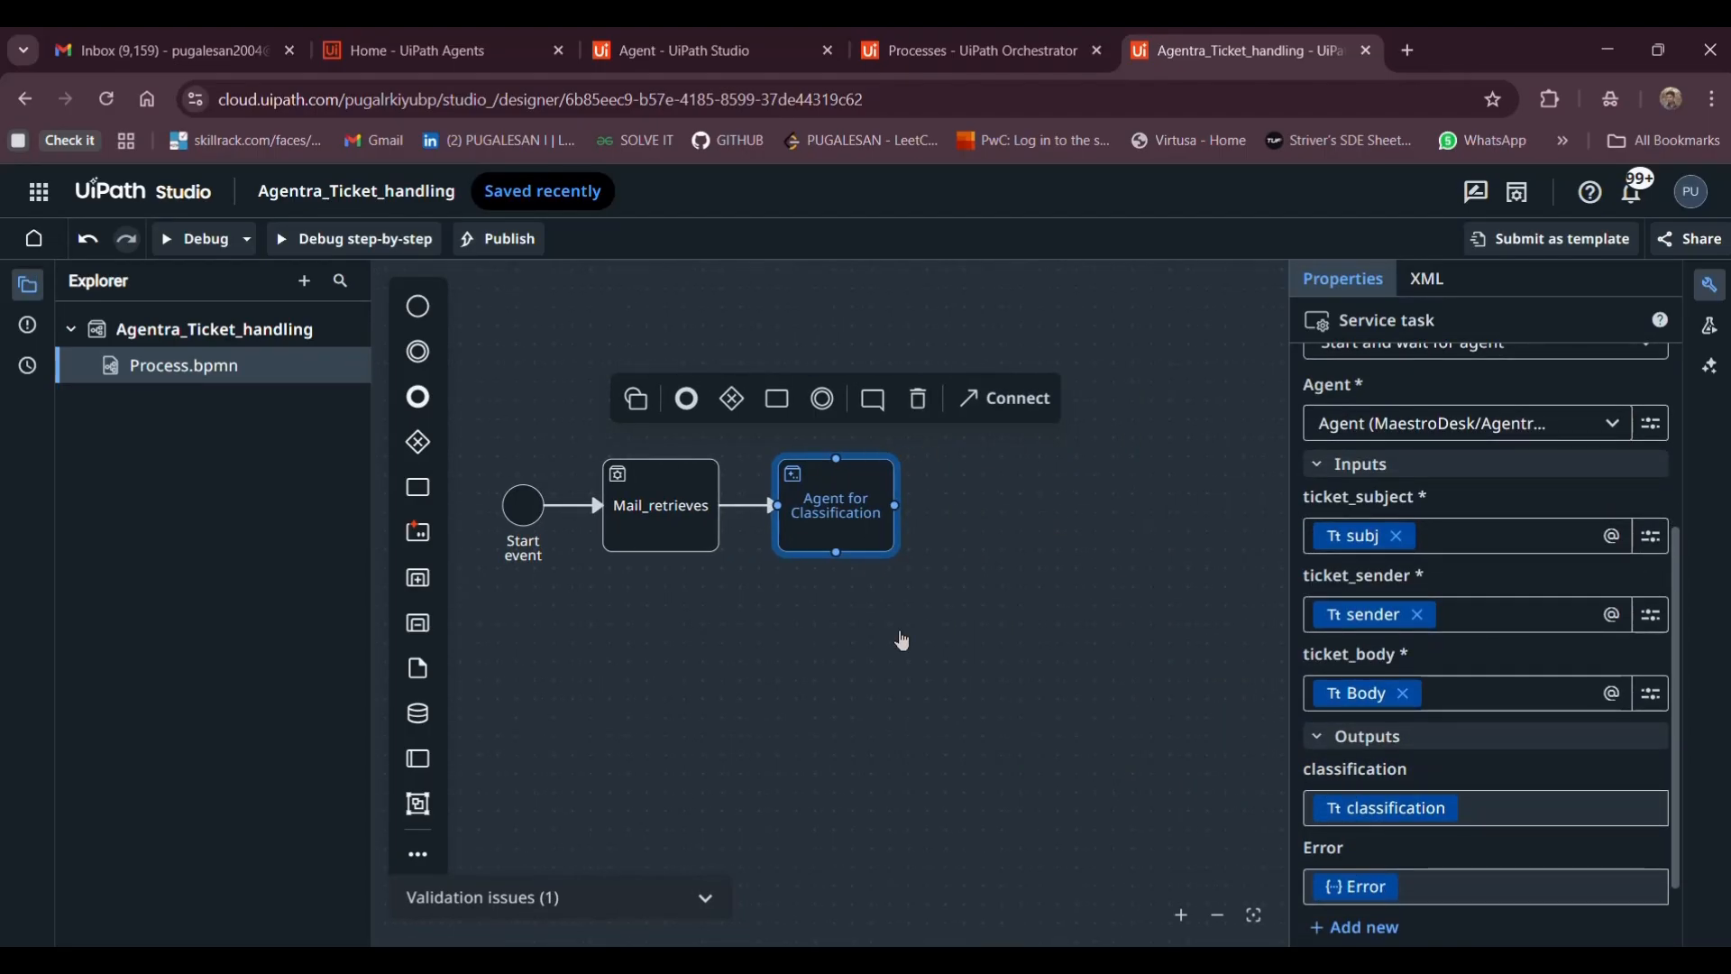
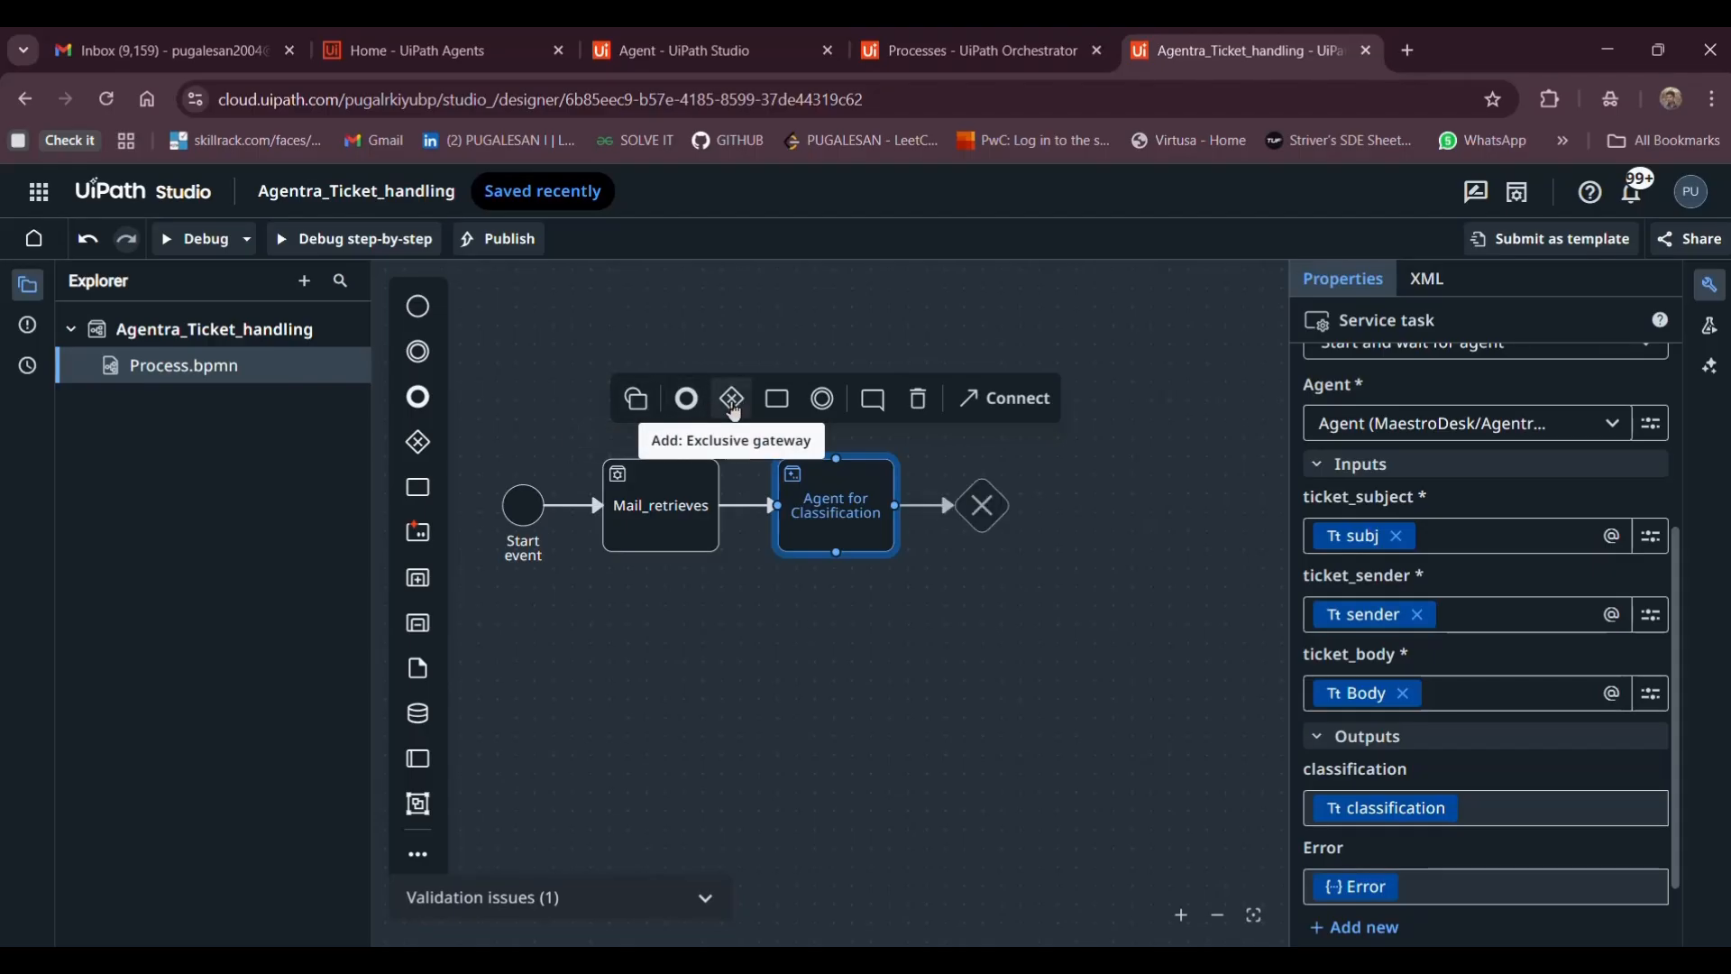
Add an exclusive gateway after Agent for Classification with one new task to the right and one below
click(742, 410)
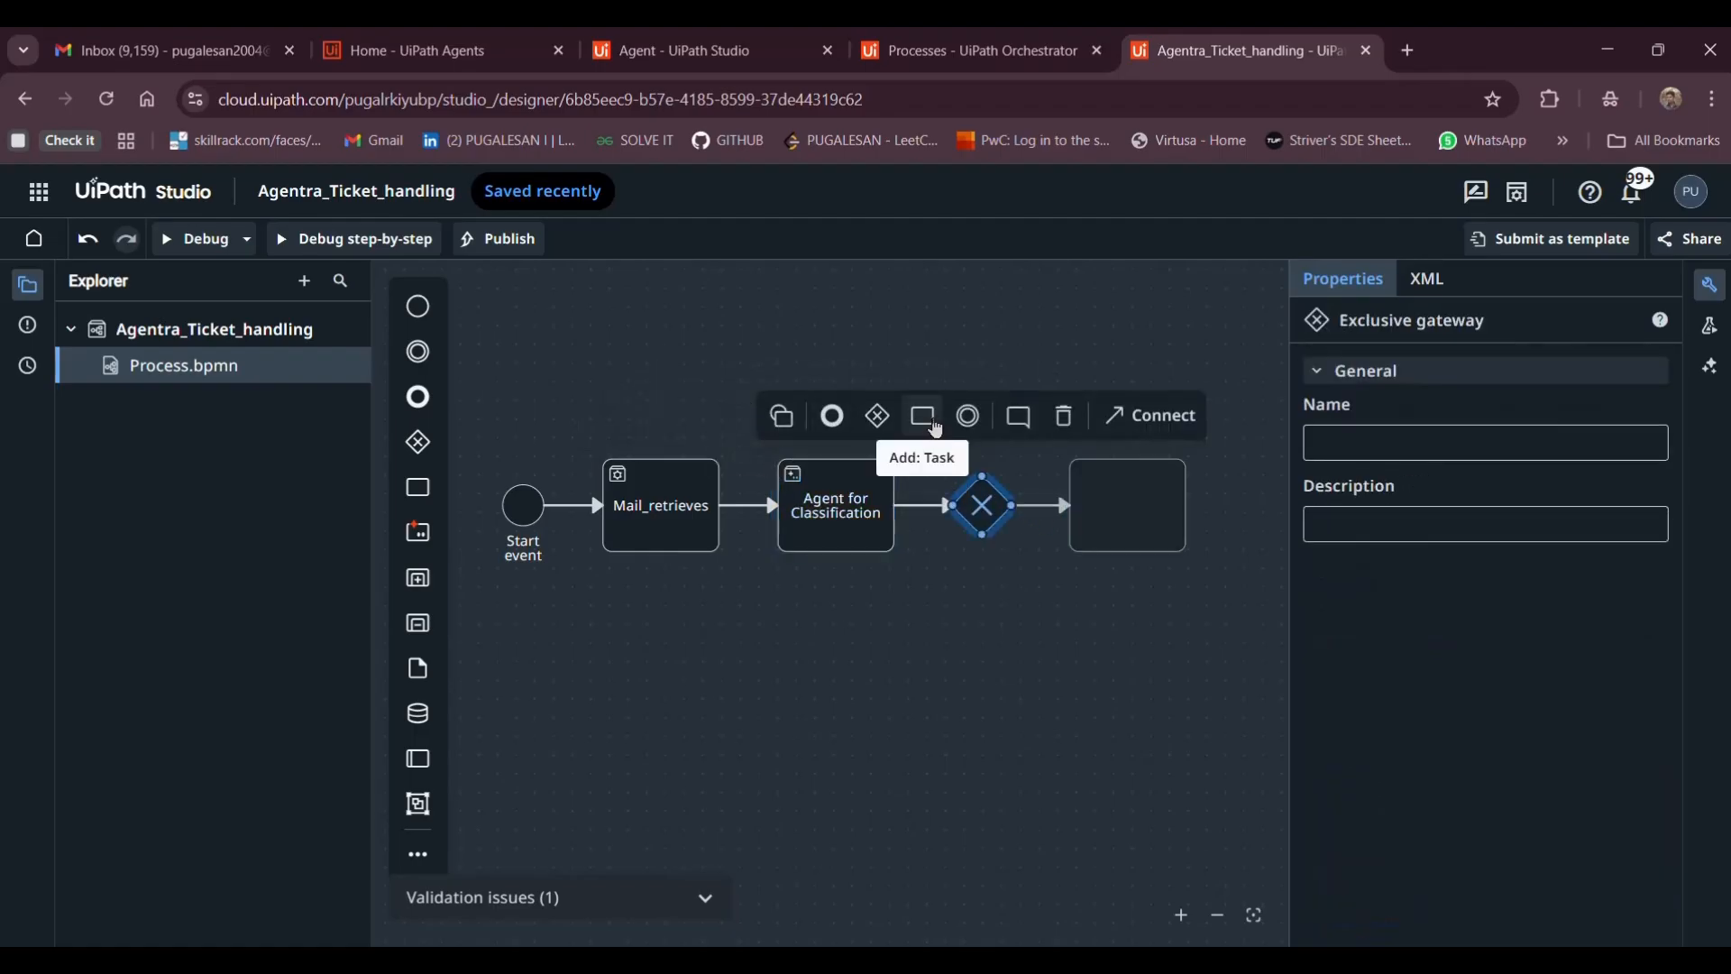
click(936, 430)
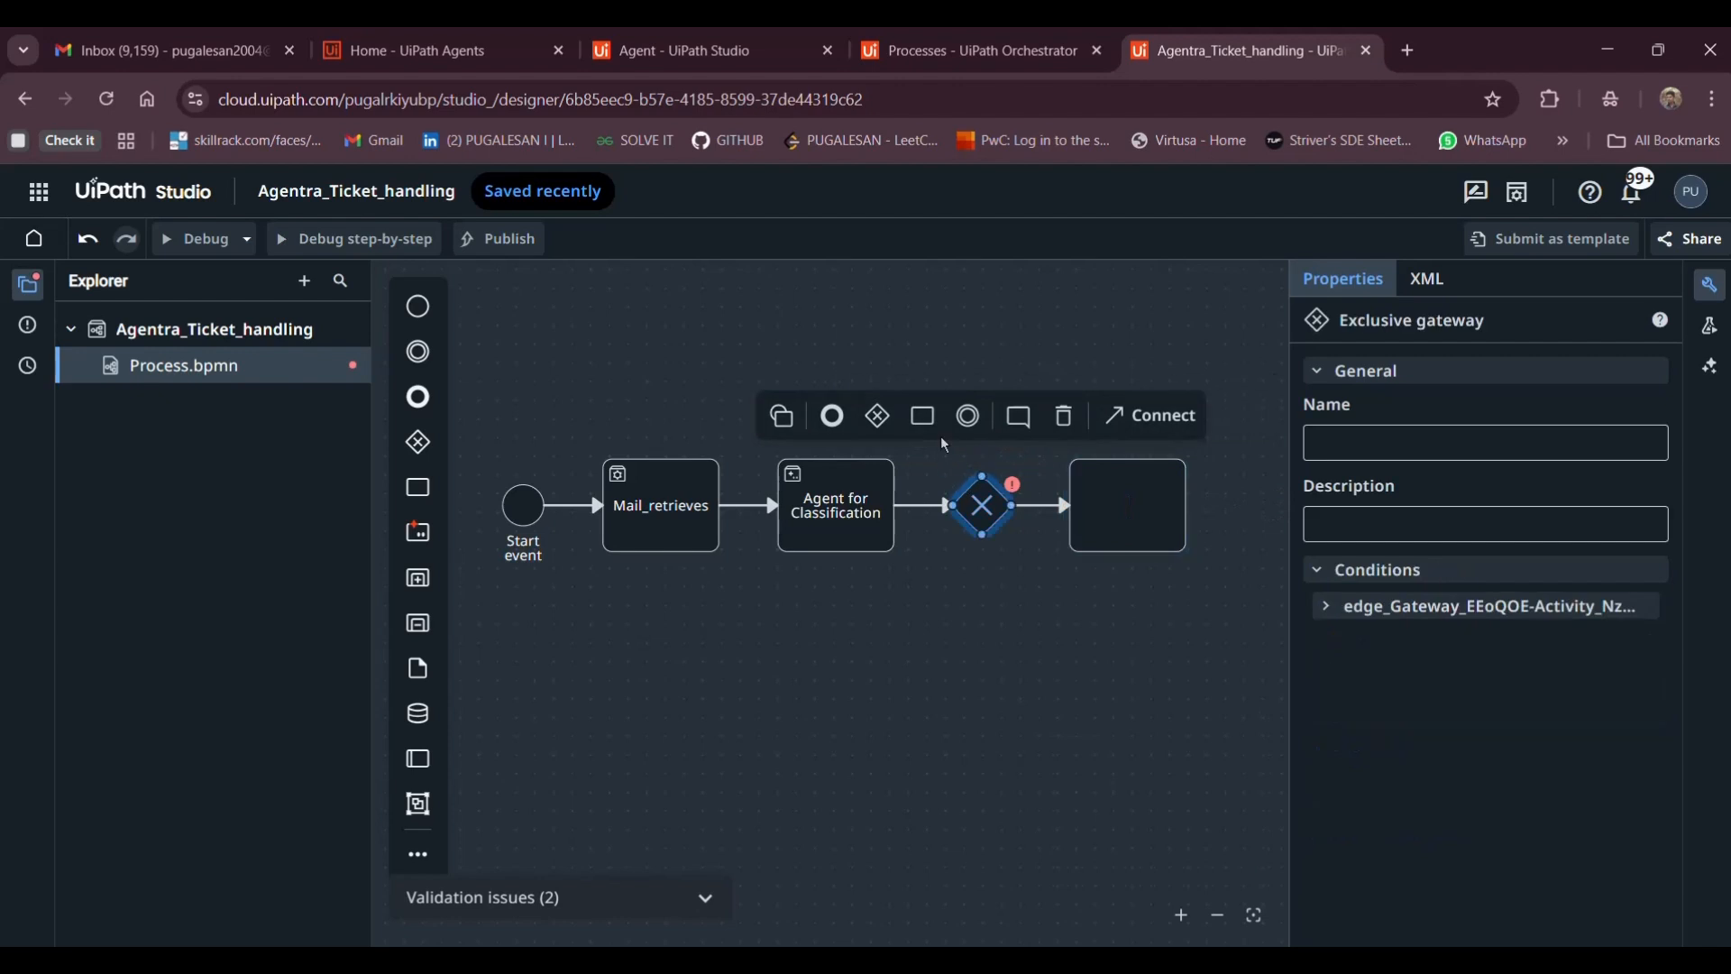
click(925, 424)
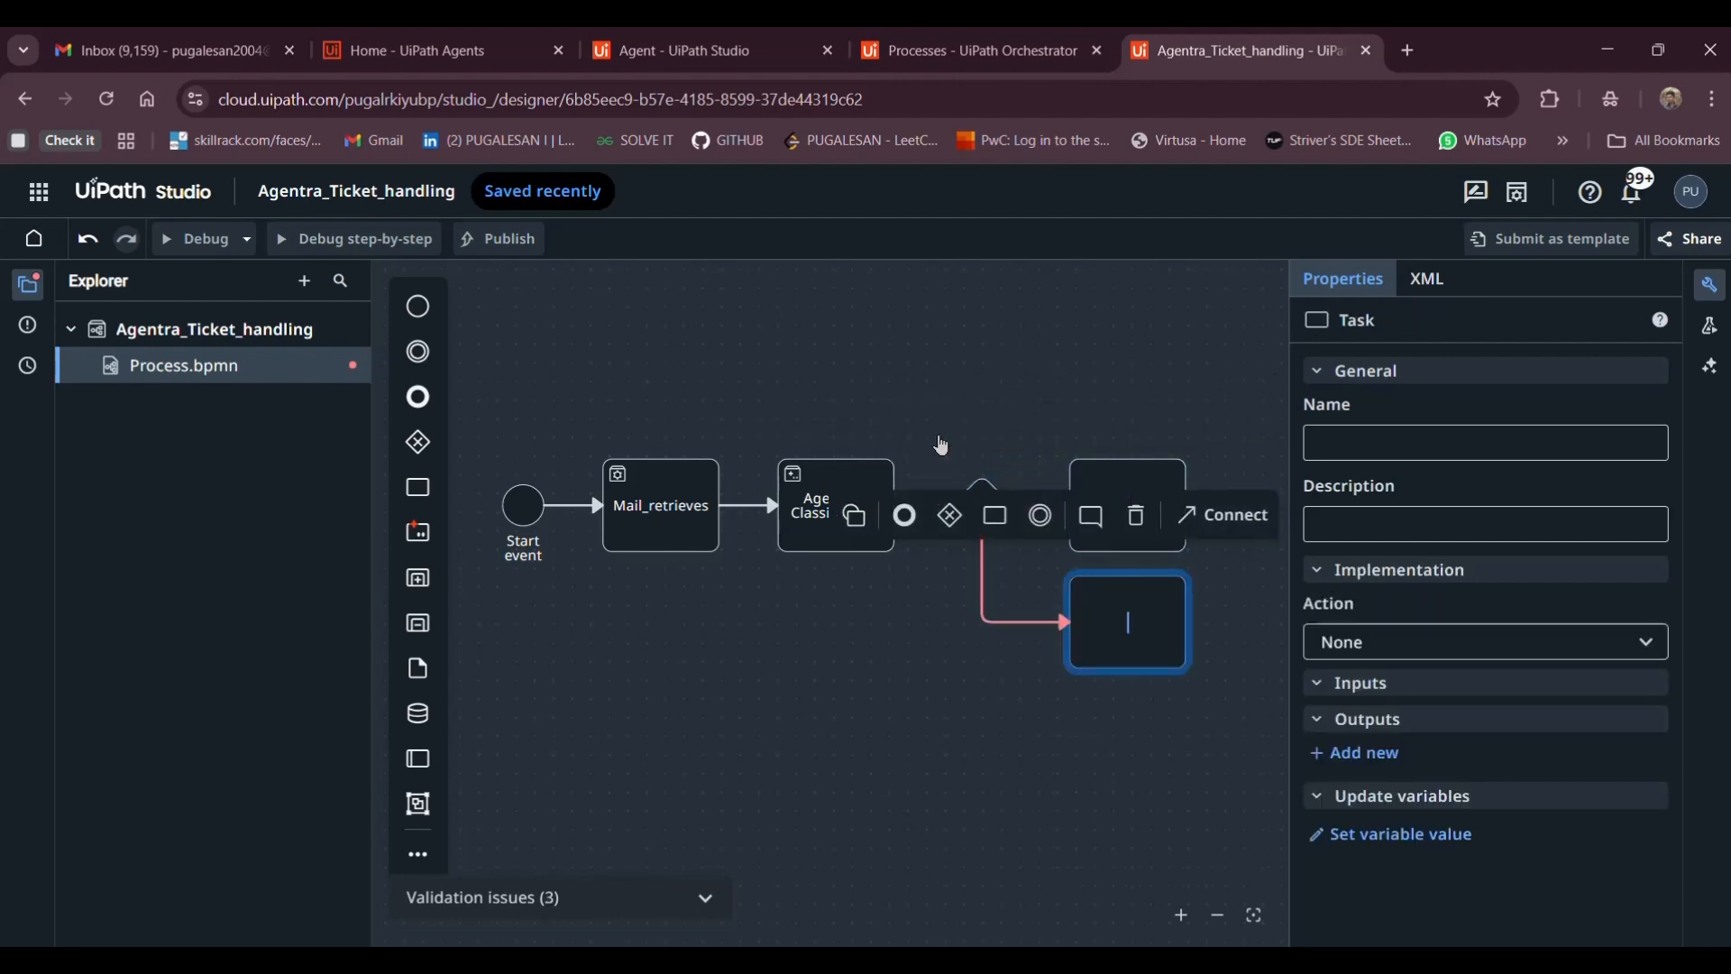
click(961, 457)
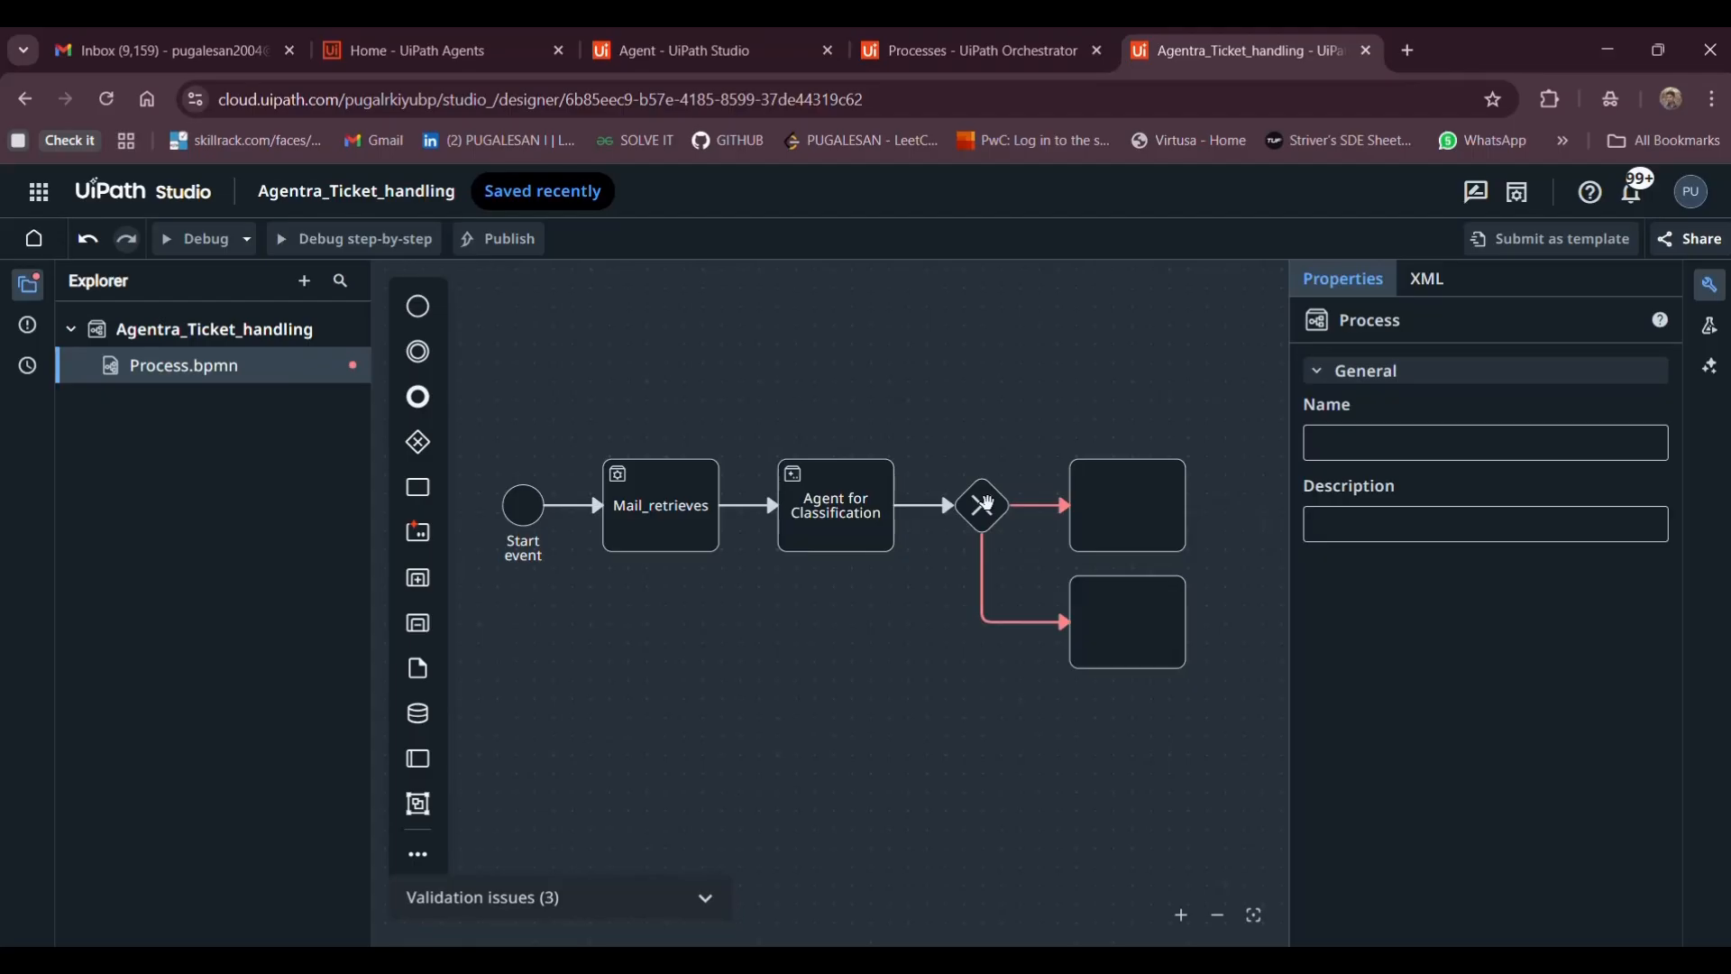
click(985, 505)
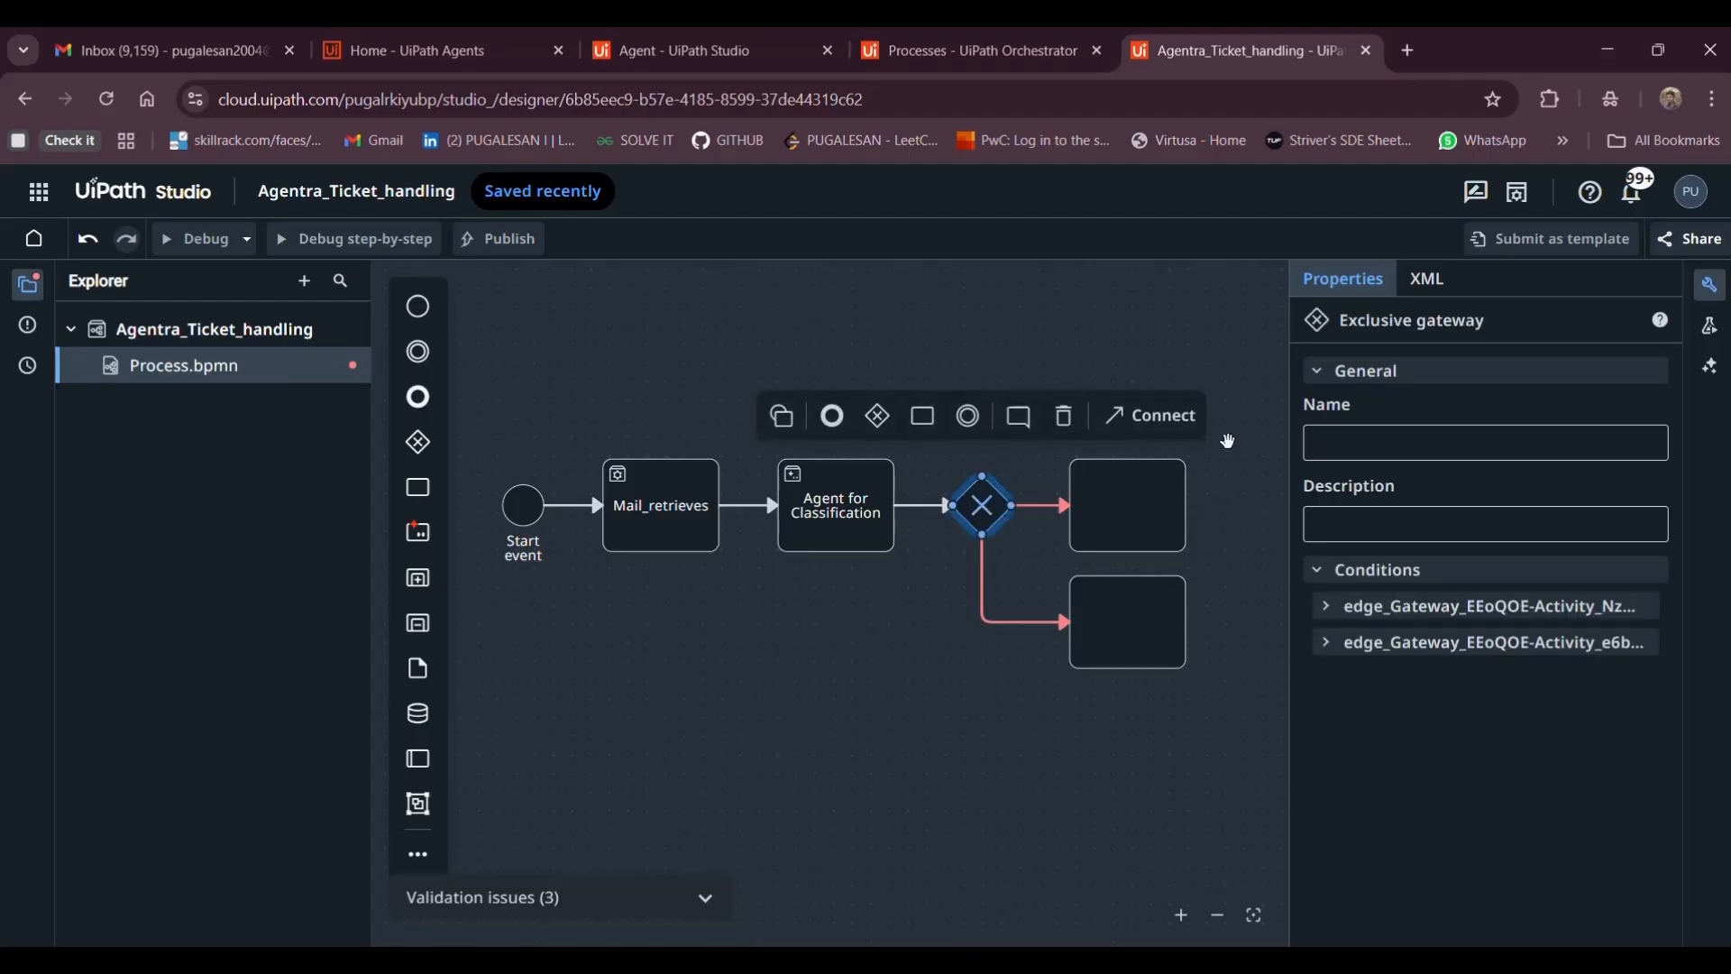
click(1353, 437)
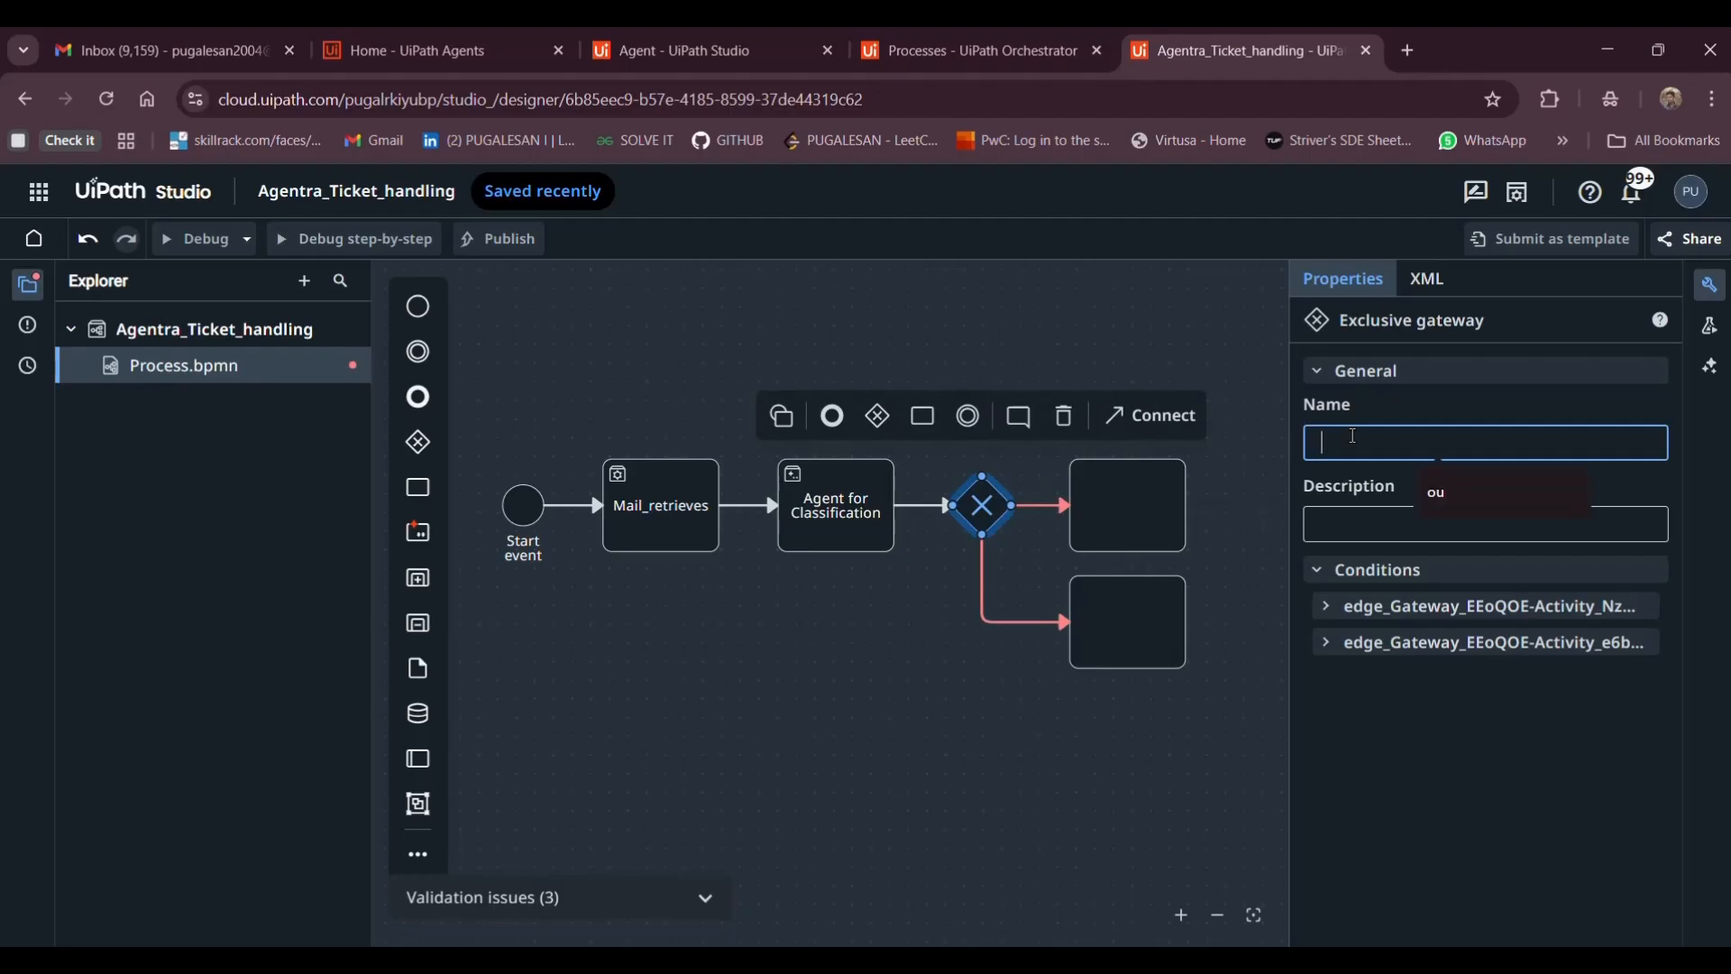
Name the gateway Classifier and label its two outgoing paths simple and complex
text(Classifier)
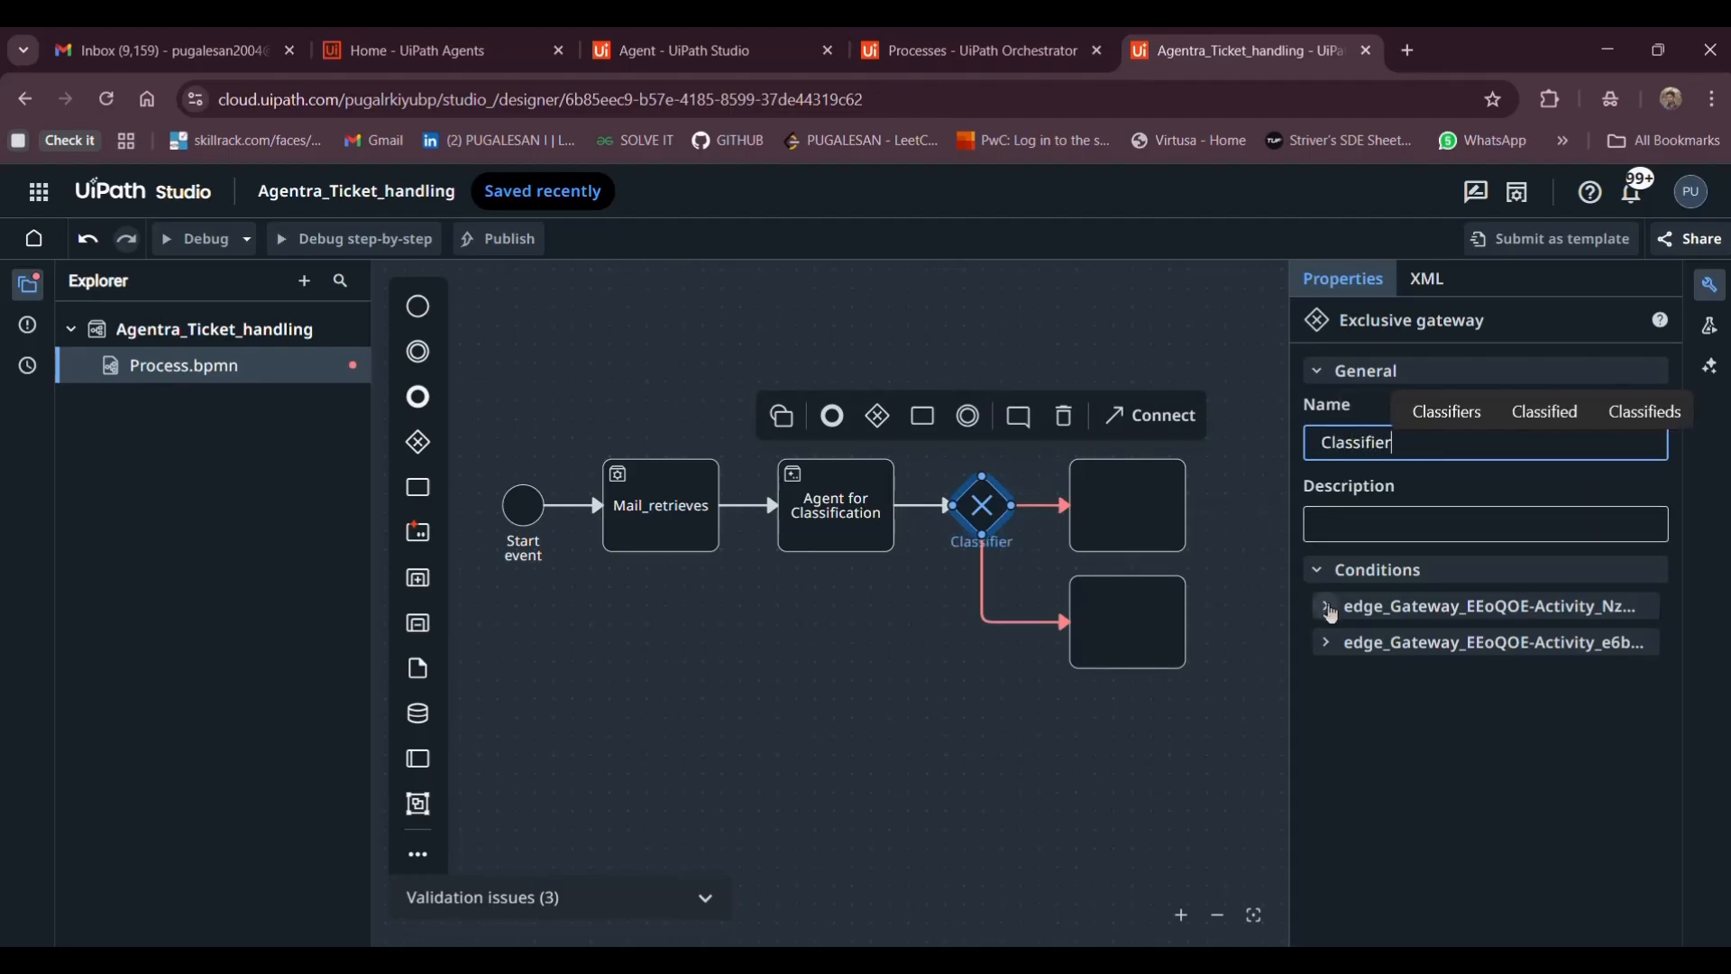
click(1329, 610)
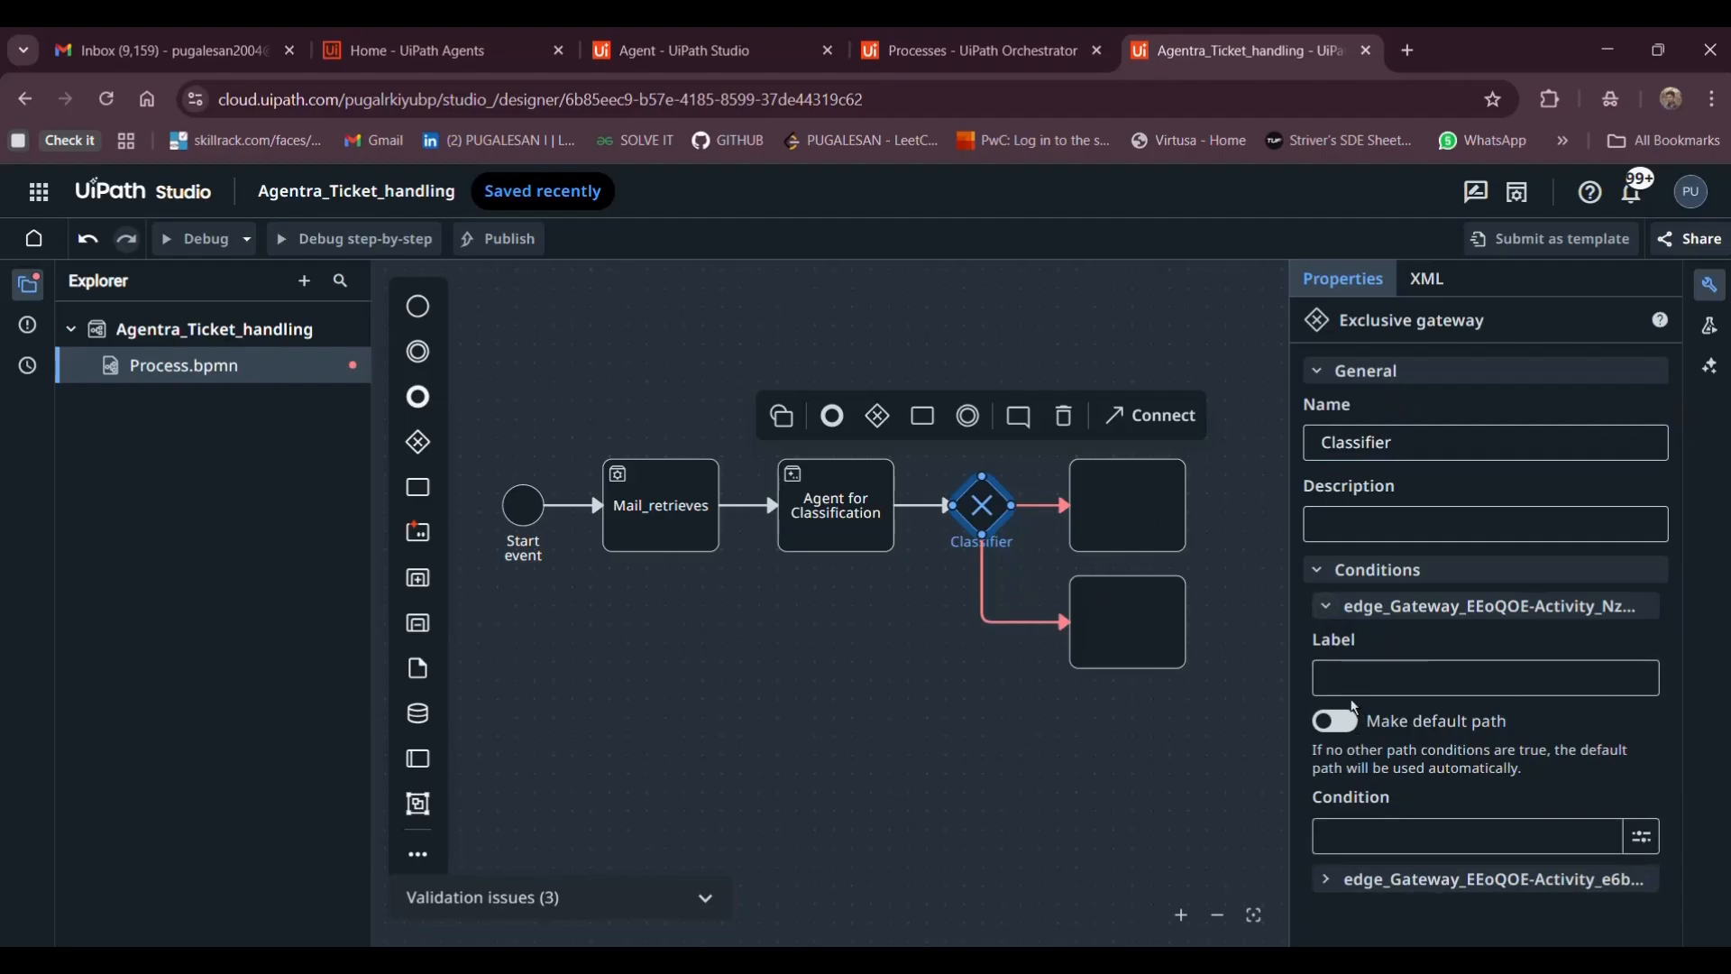
click(1354, 695)
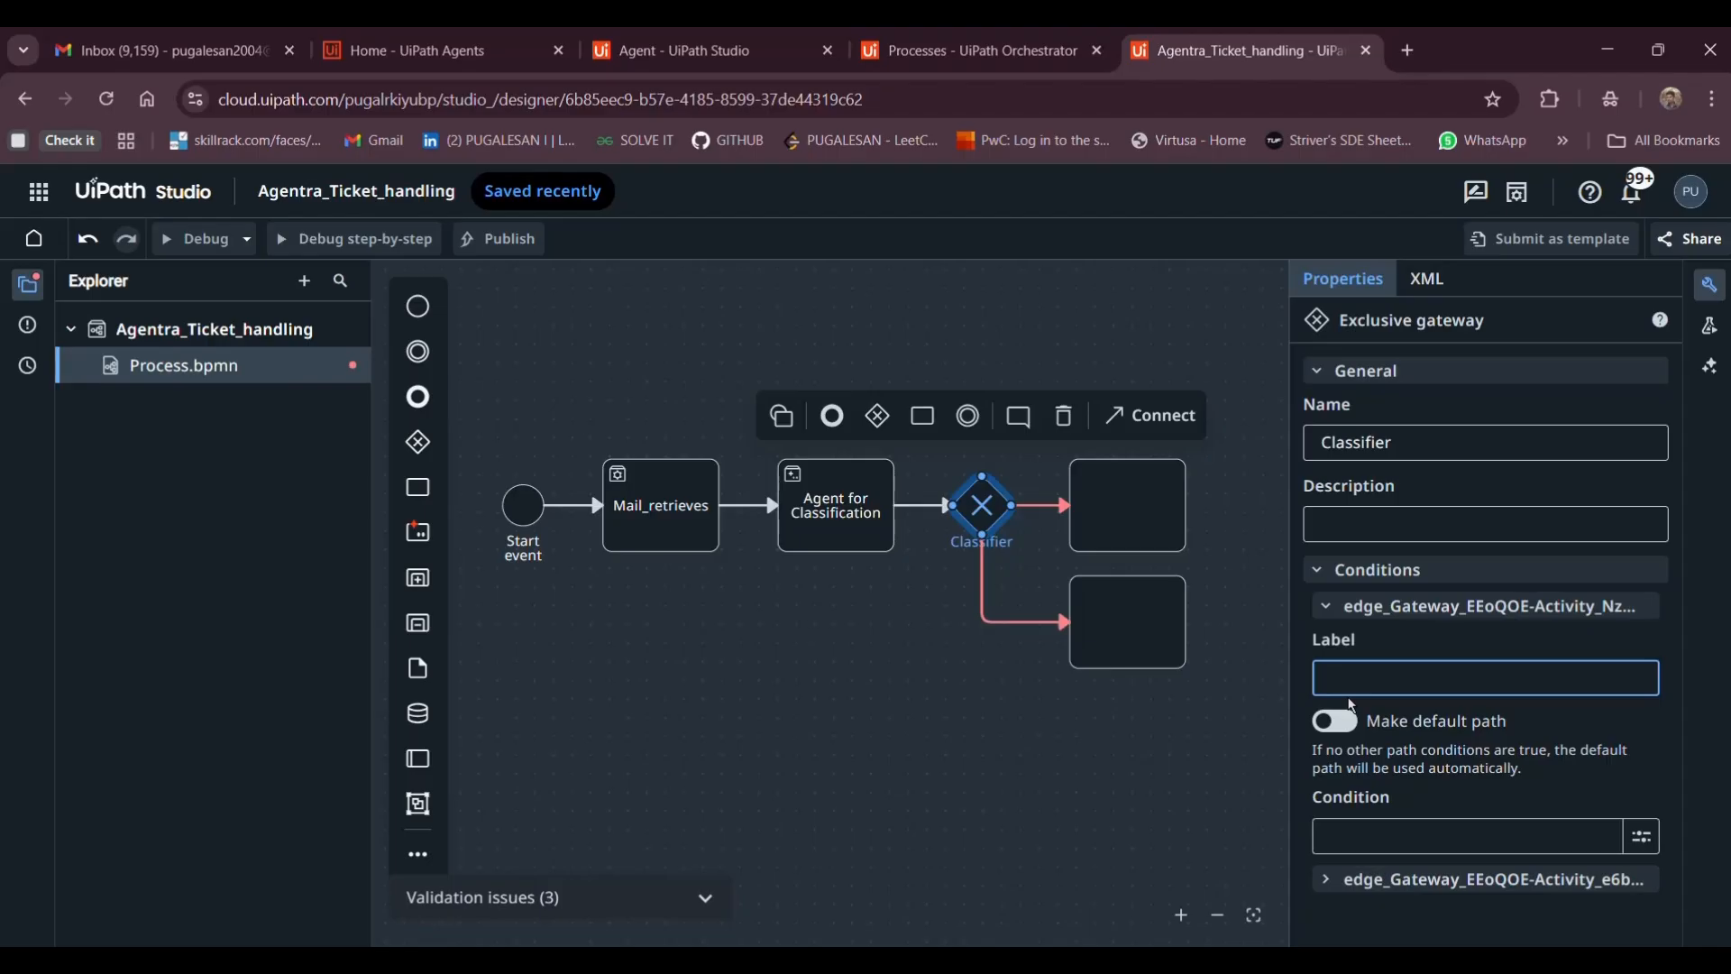
text(simple)
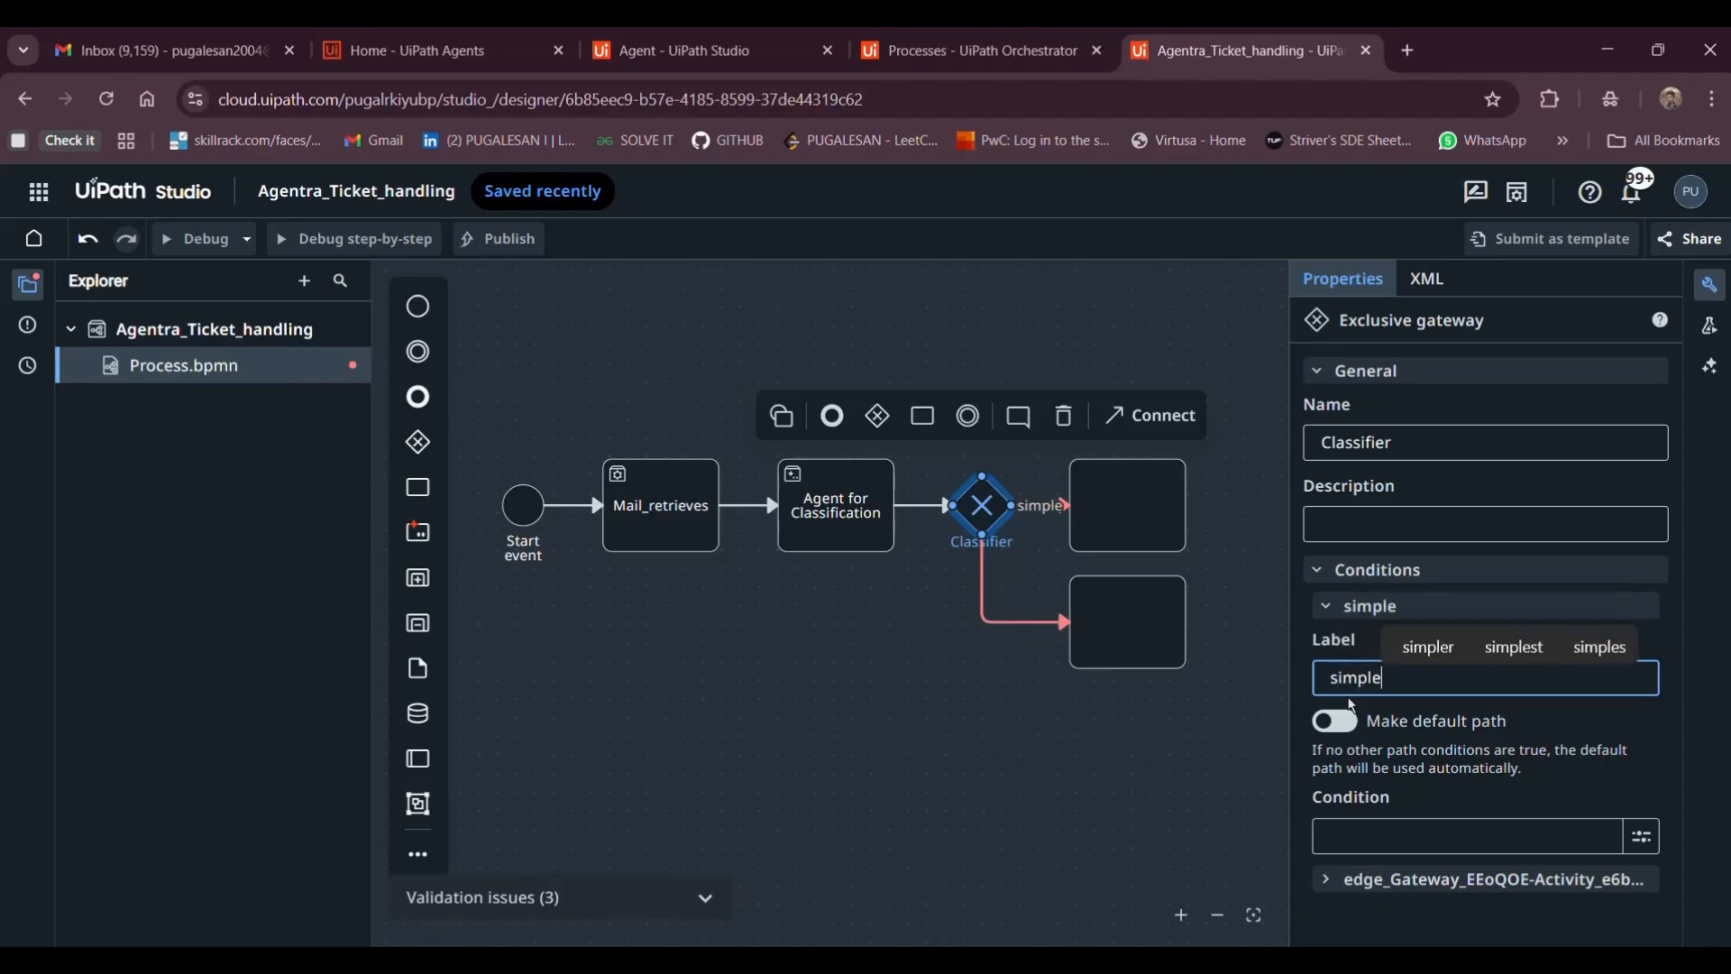
scroll(1089, 514, right, 2)
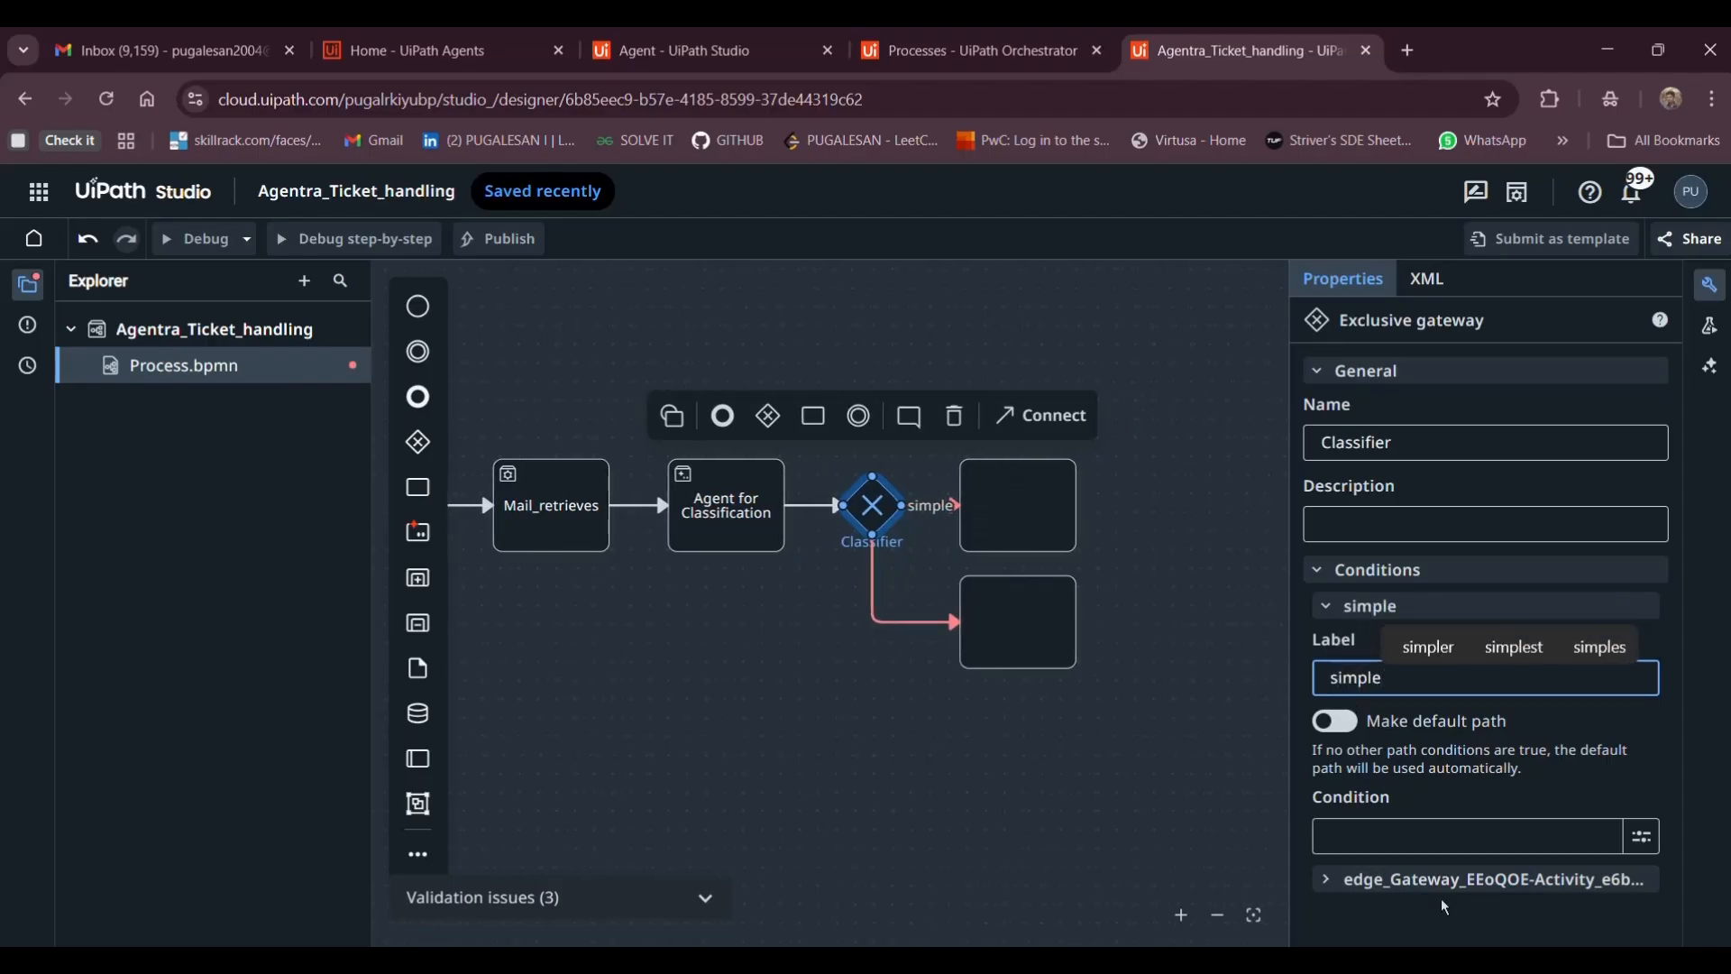
click(1350, 881)
scroll(1407, 812, down, 2)
click(1373, 746)
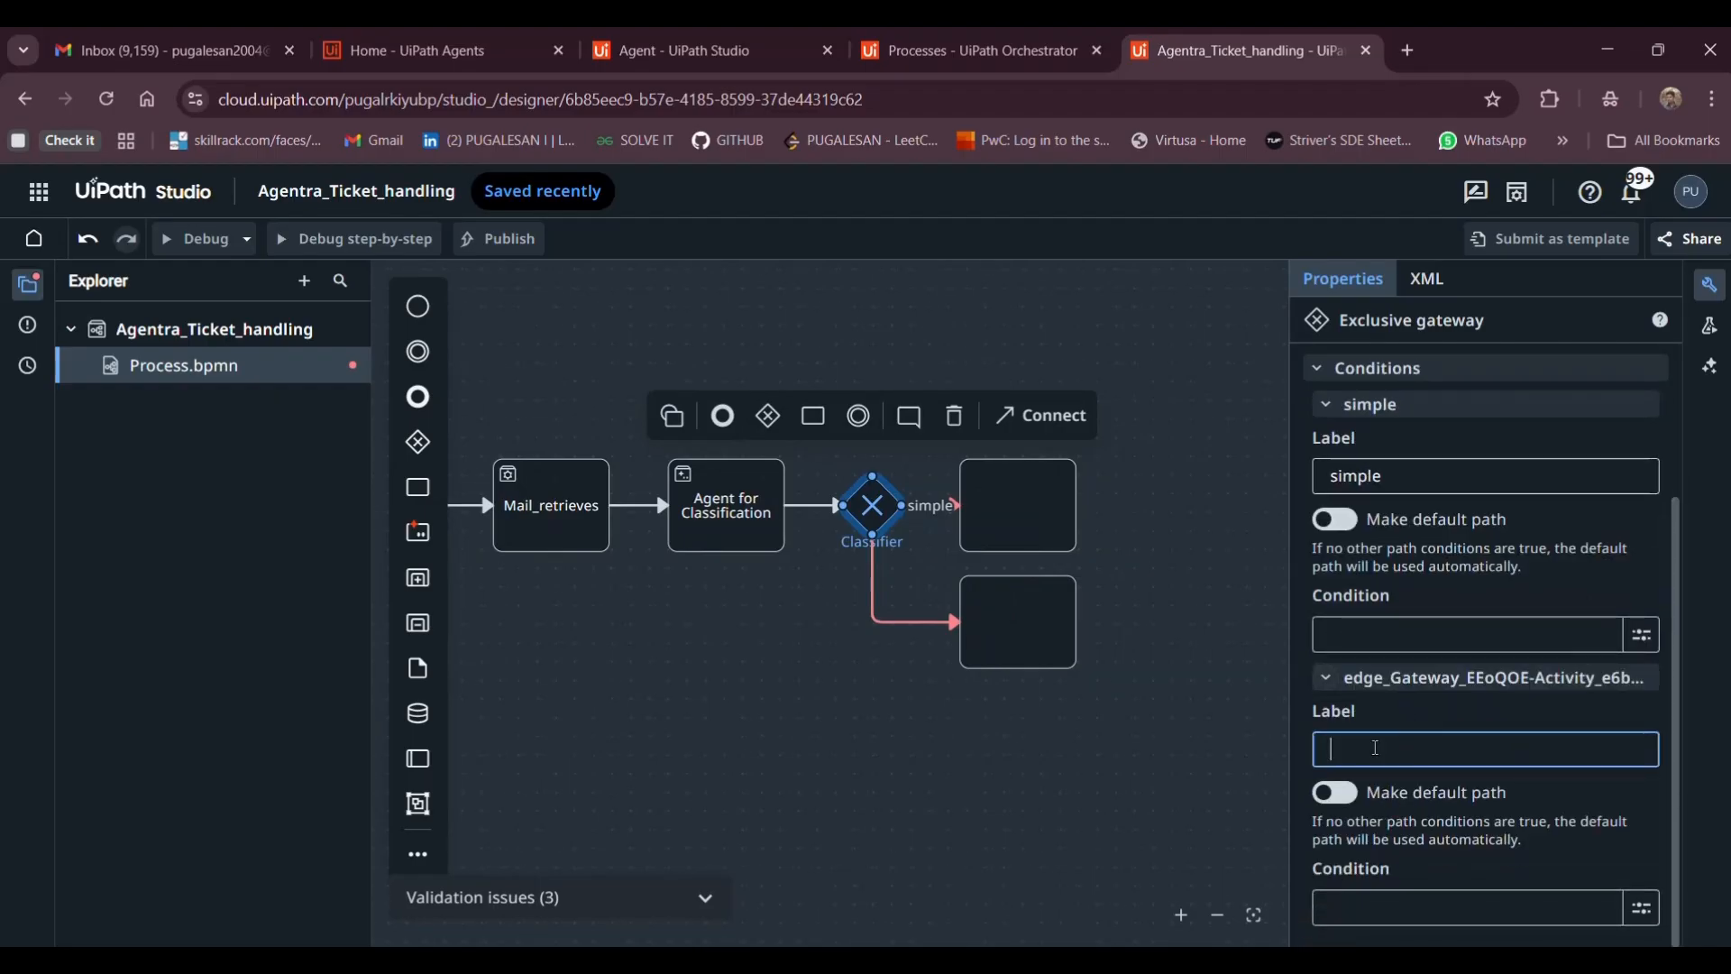
text(complex)
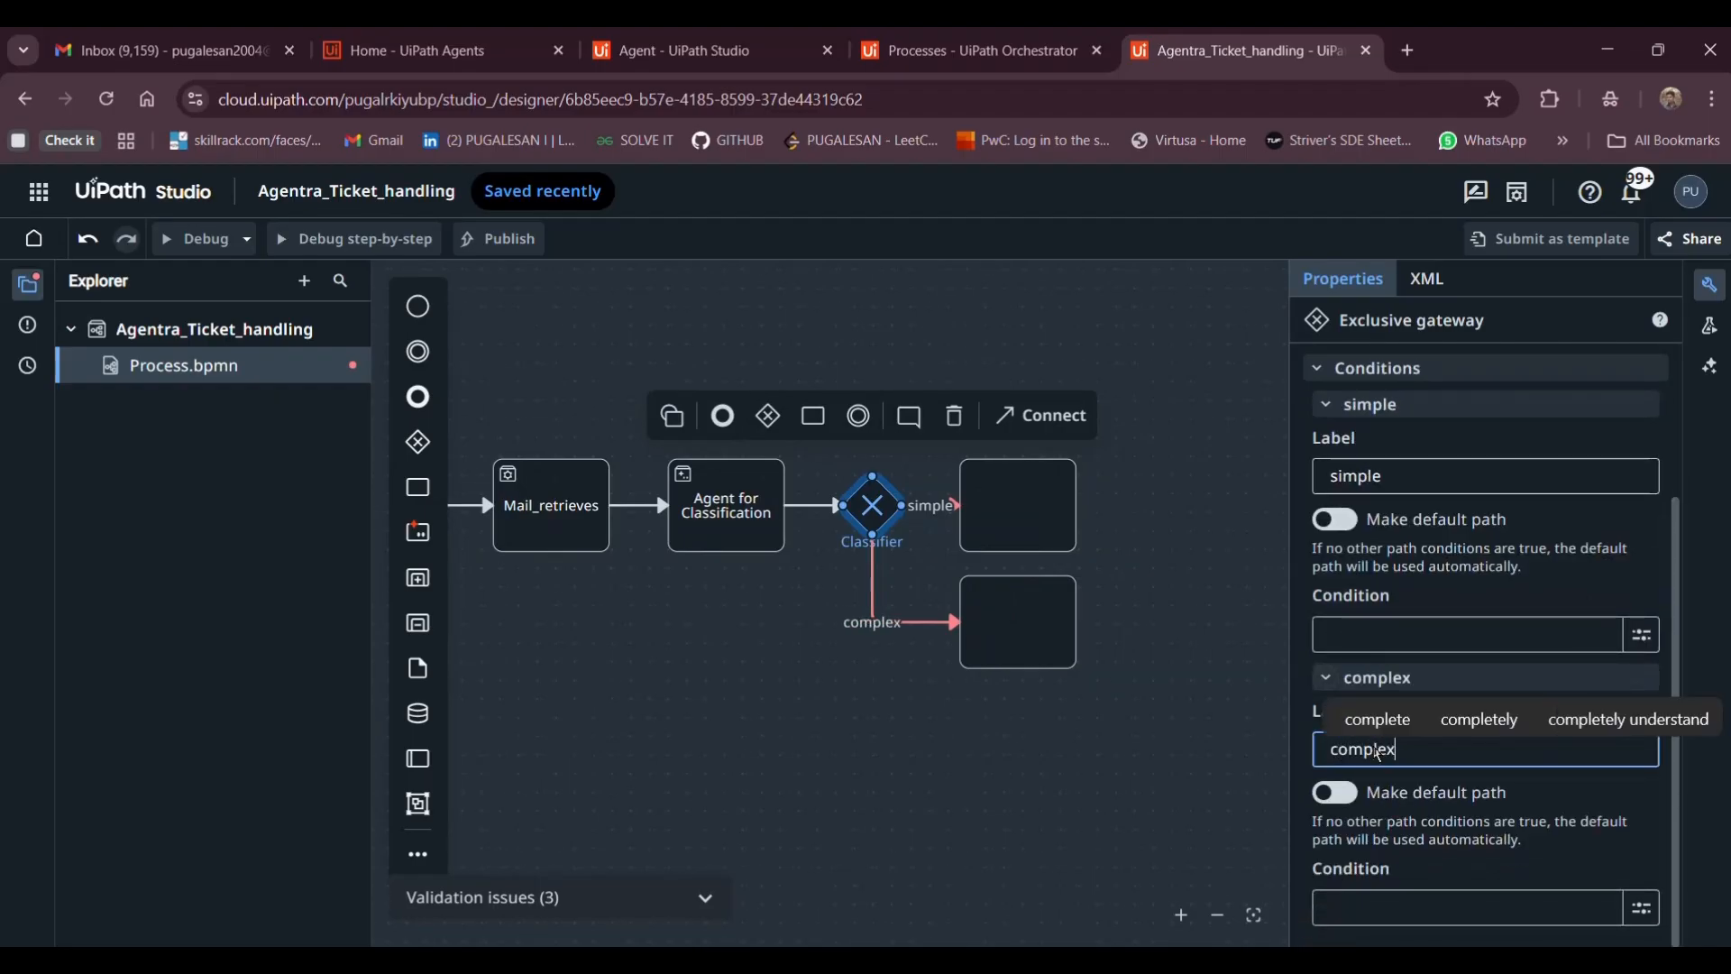
click(996, 489)
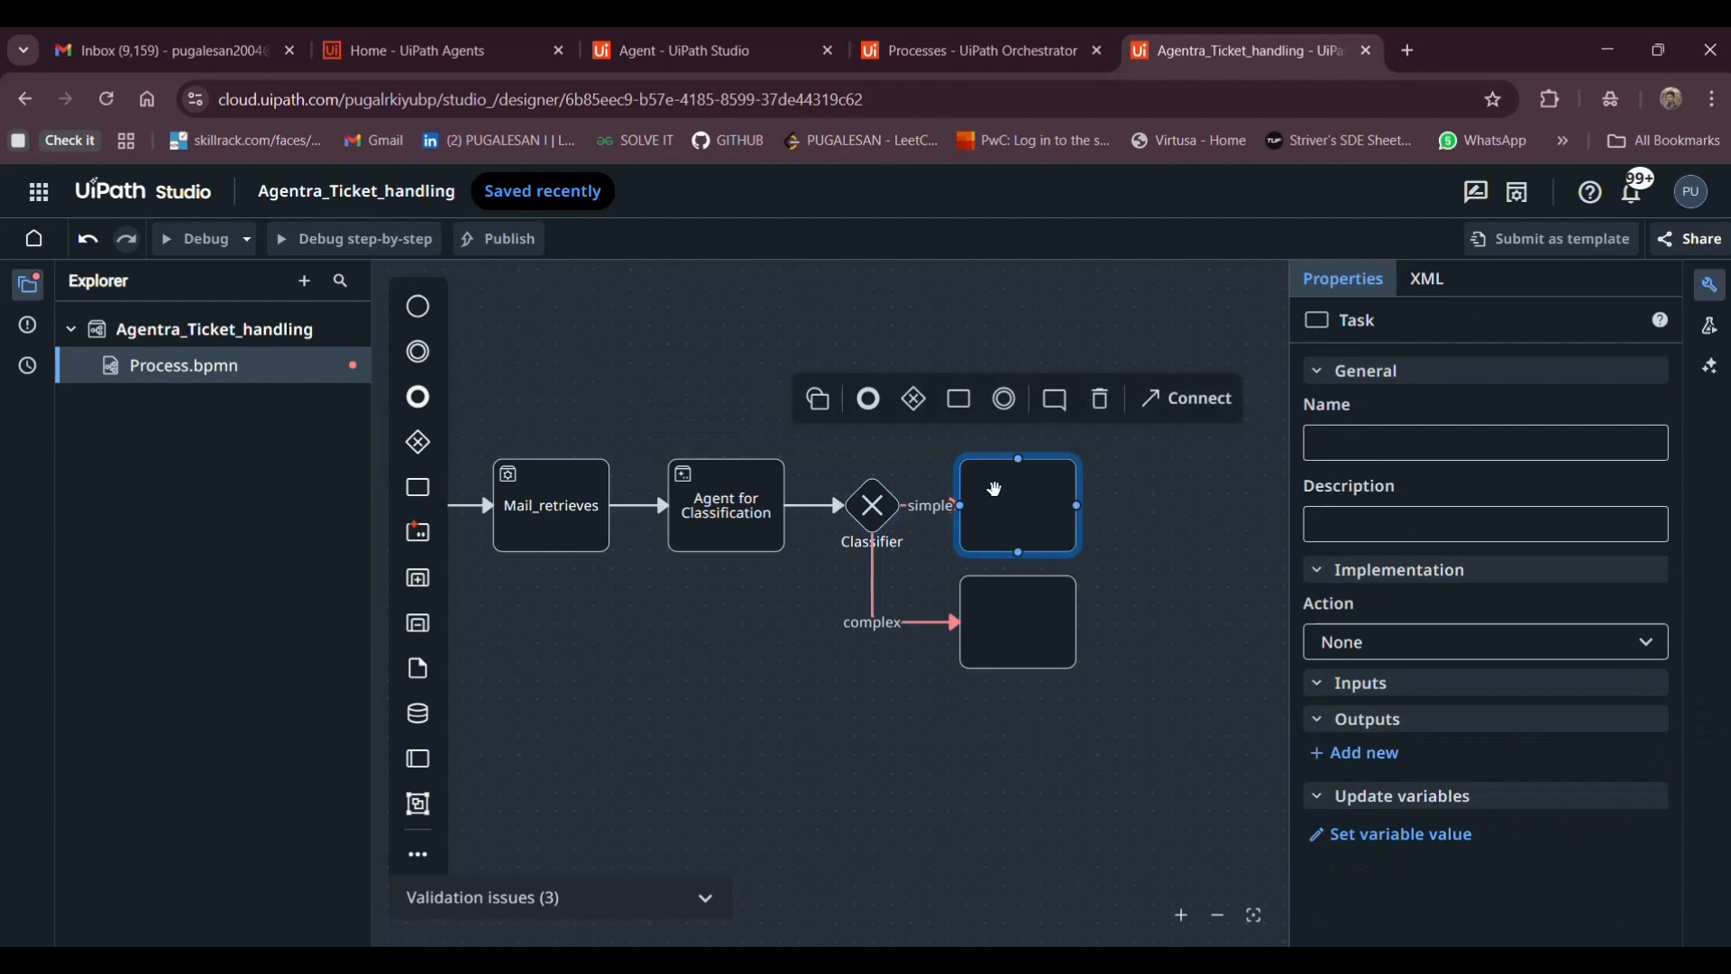
Move both empty tasks to the right, aligned one above the other
drag(1039, 491, 1086, 492)
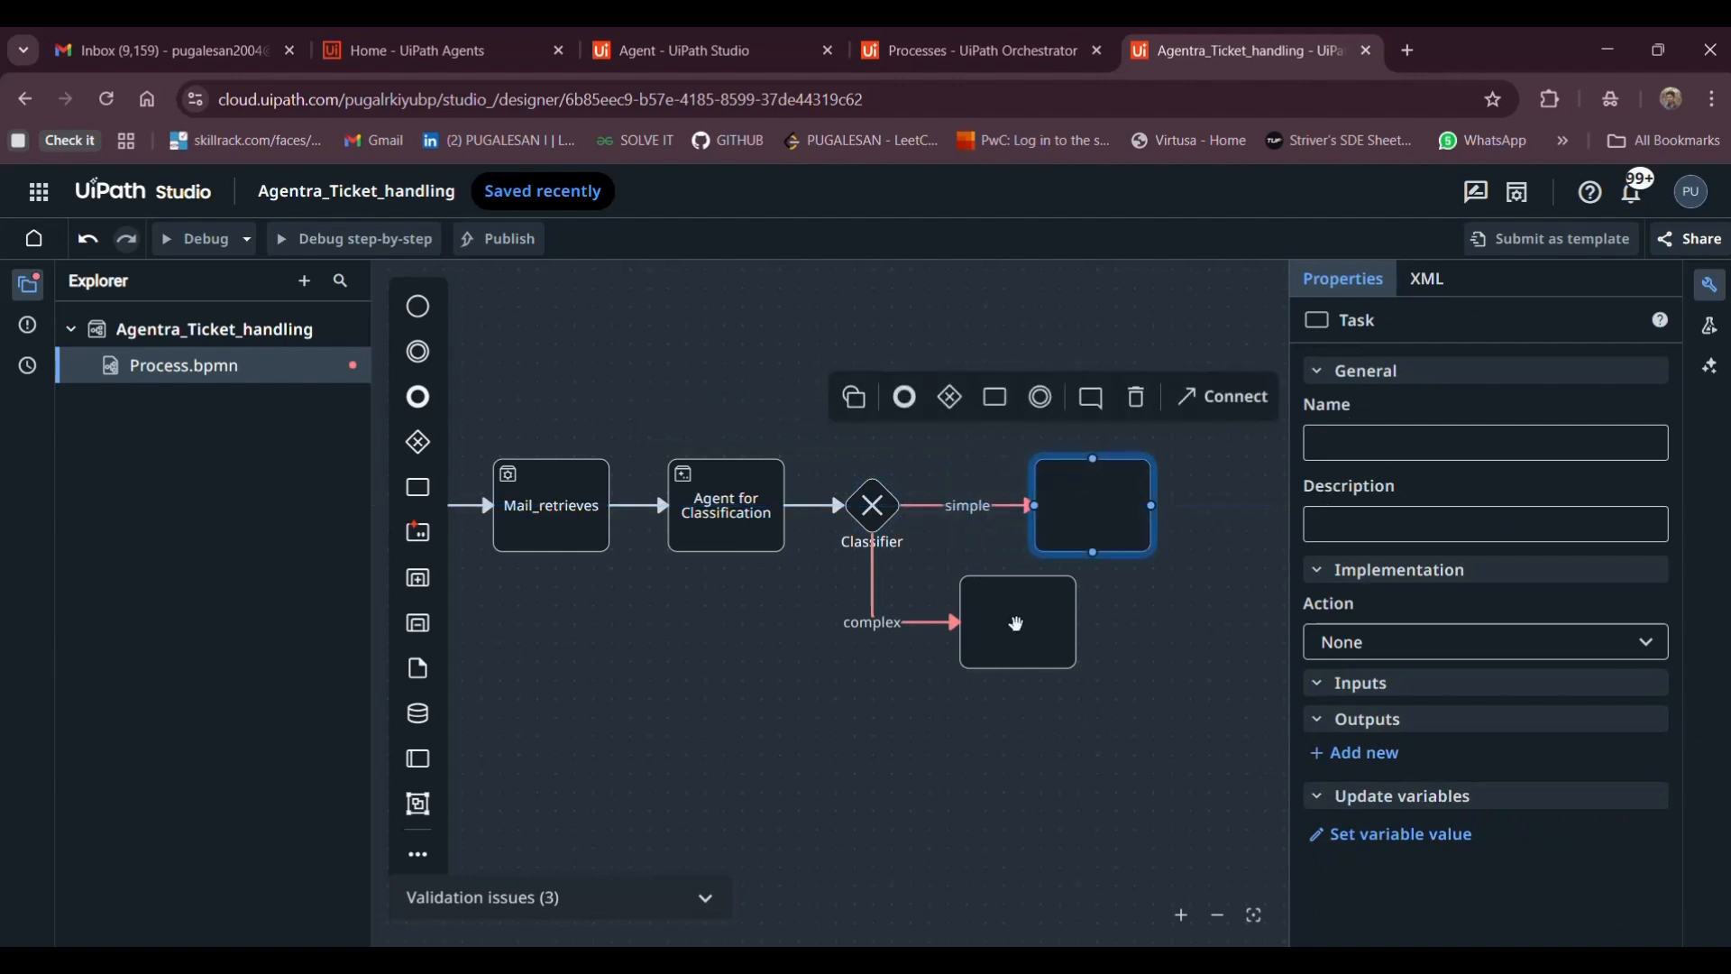
drag(1037, 626, 1111, 620)
click(1167, 614)
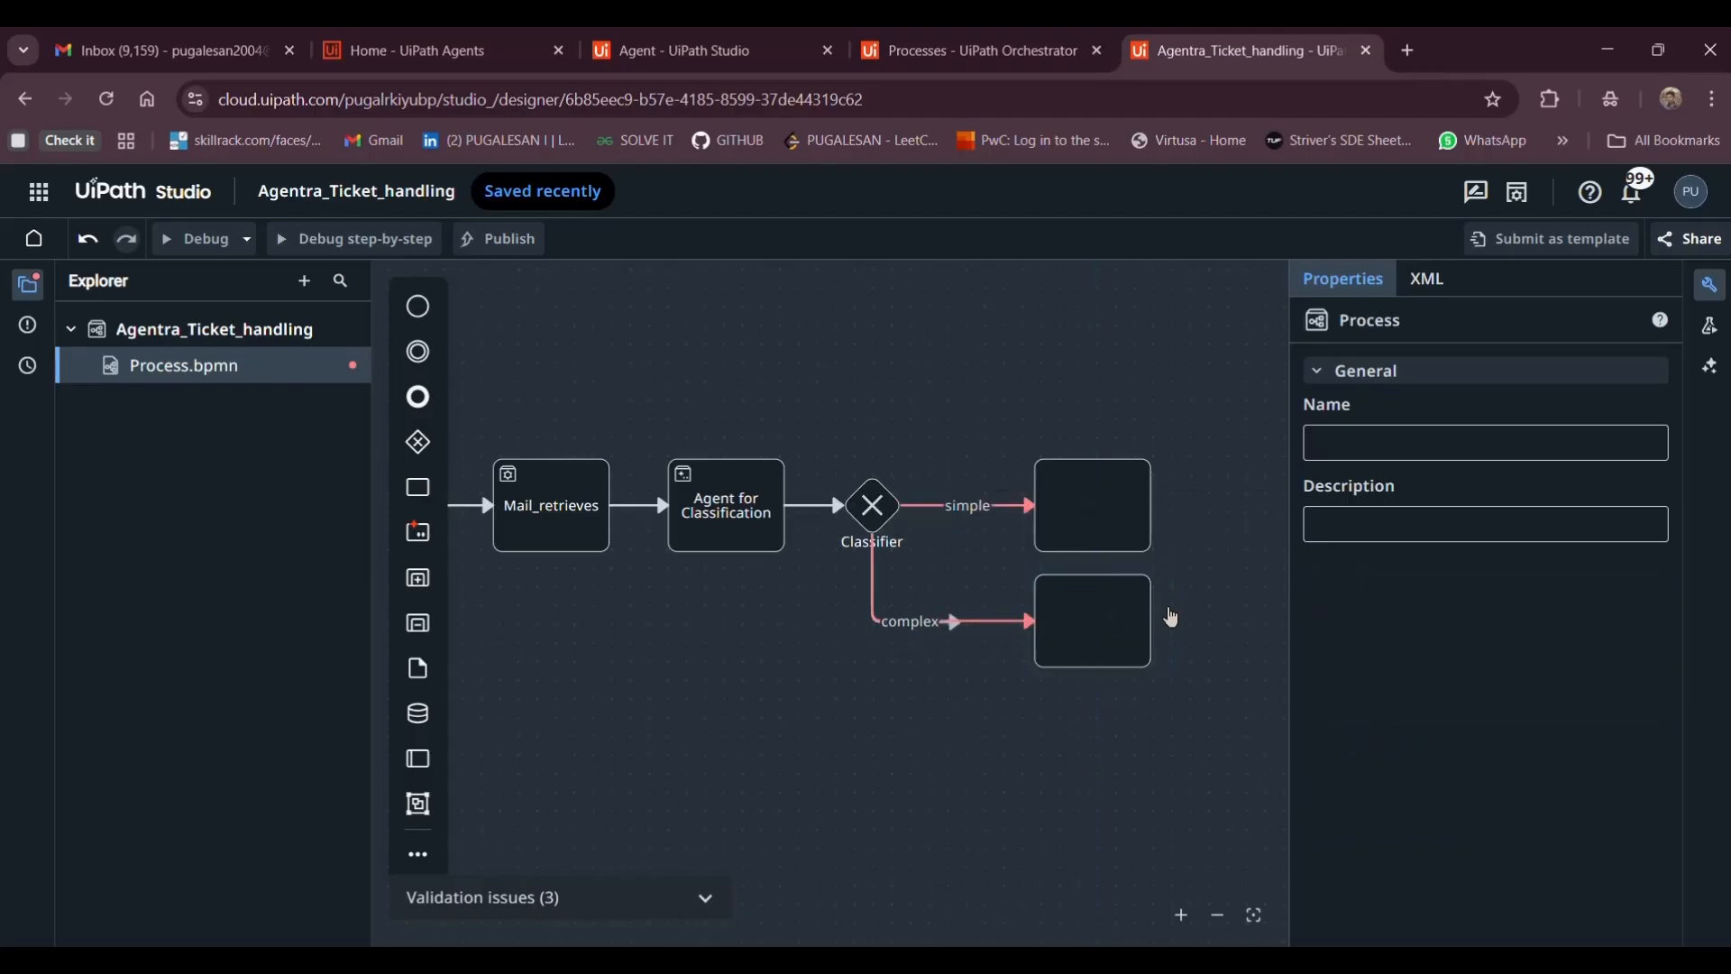
click(1071, 541)
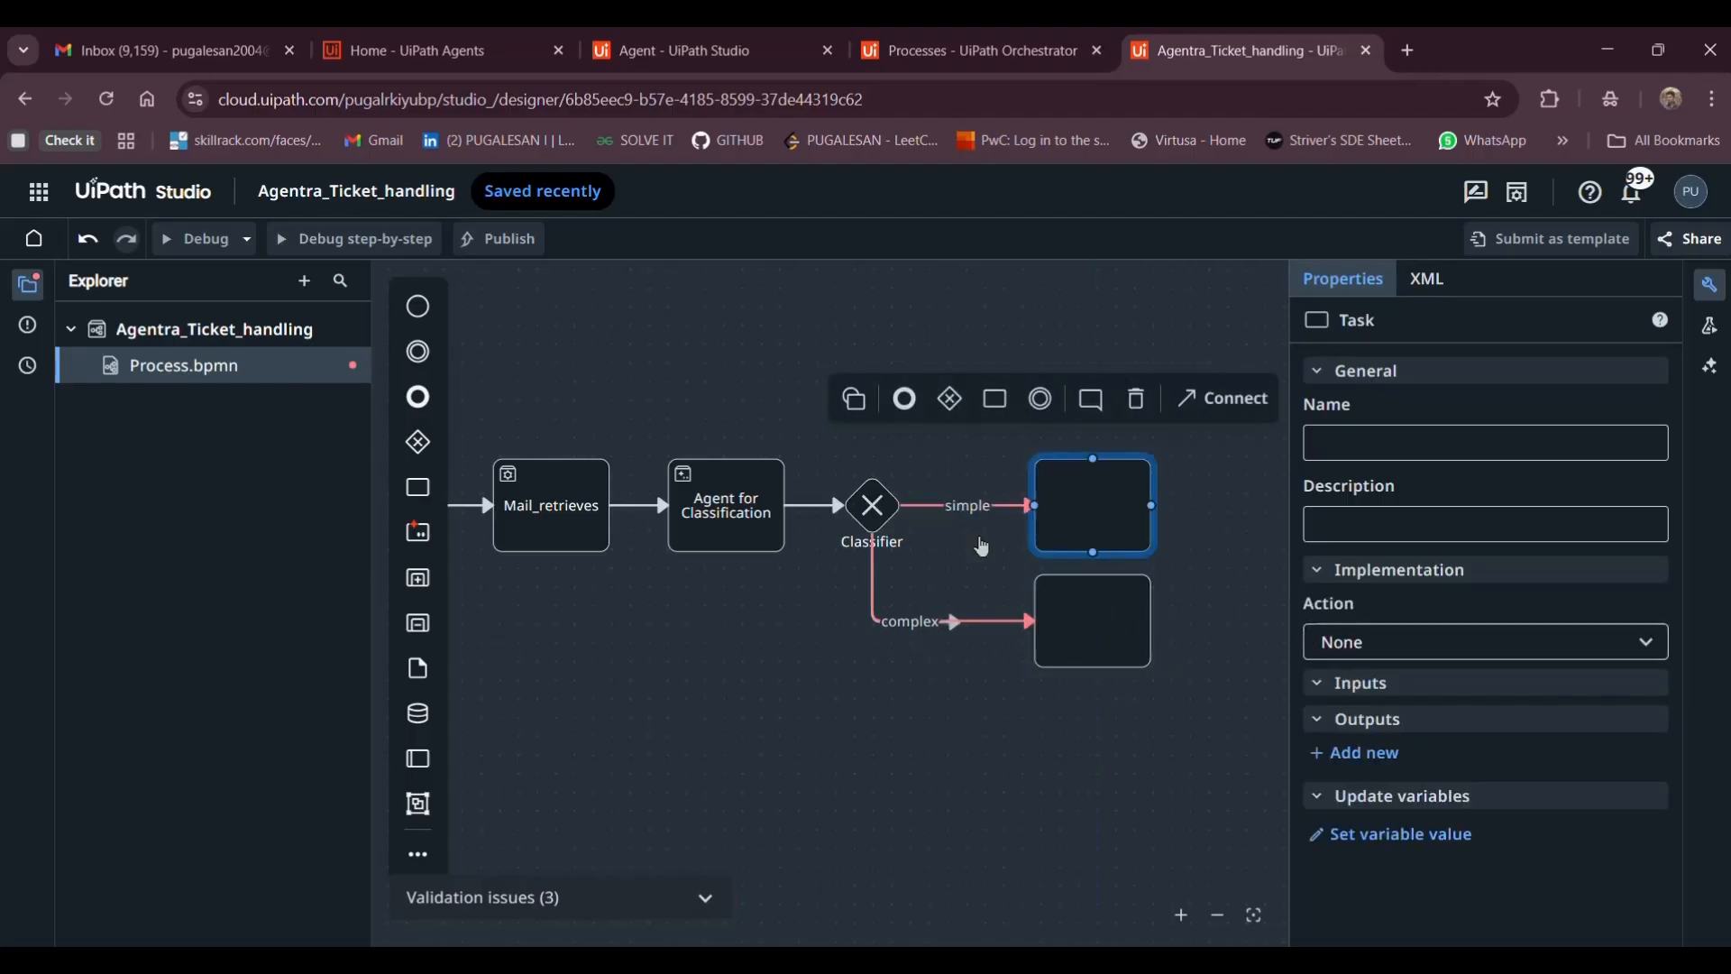
Expand the Classifier gateway's simple path condition and show the ways to define it
click(947, 516)
click(858, 497)
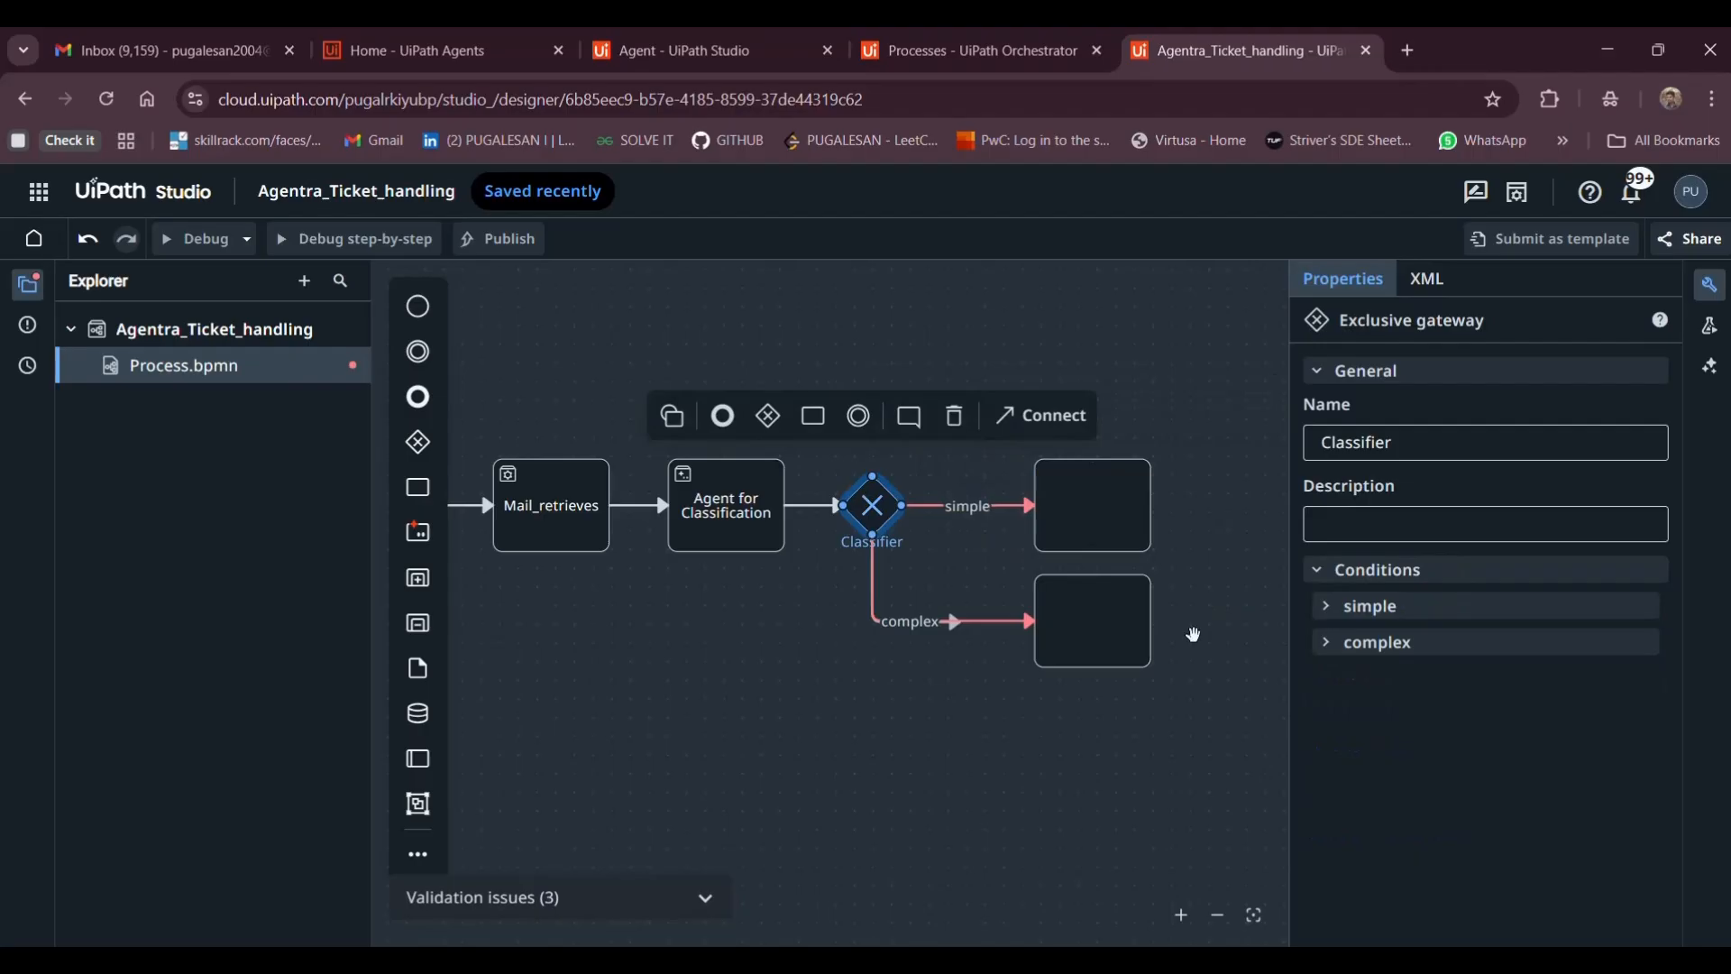
click(1324, 603)
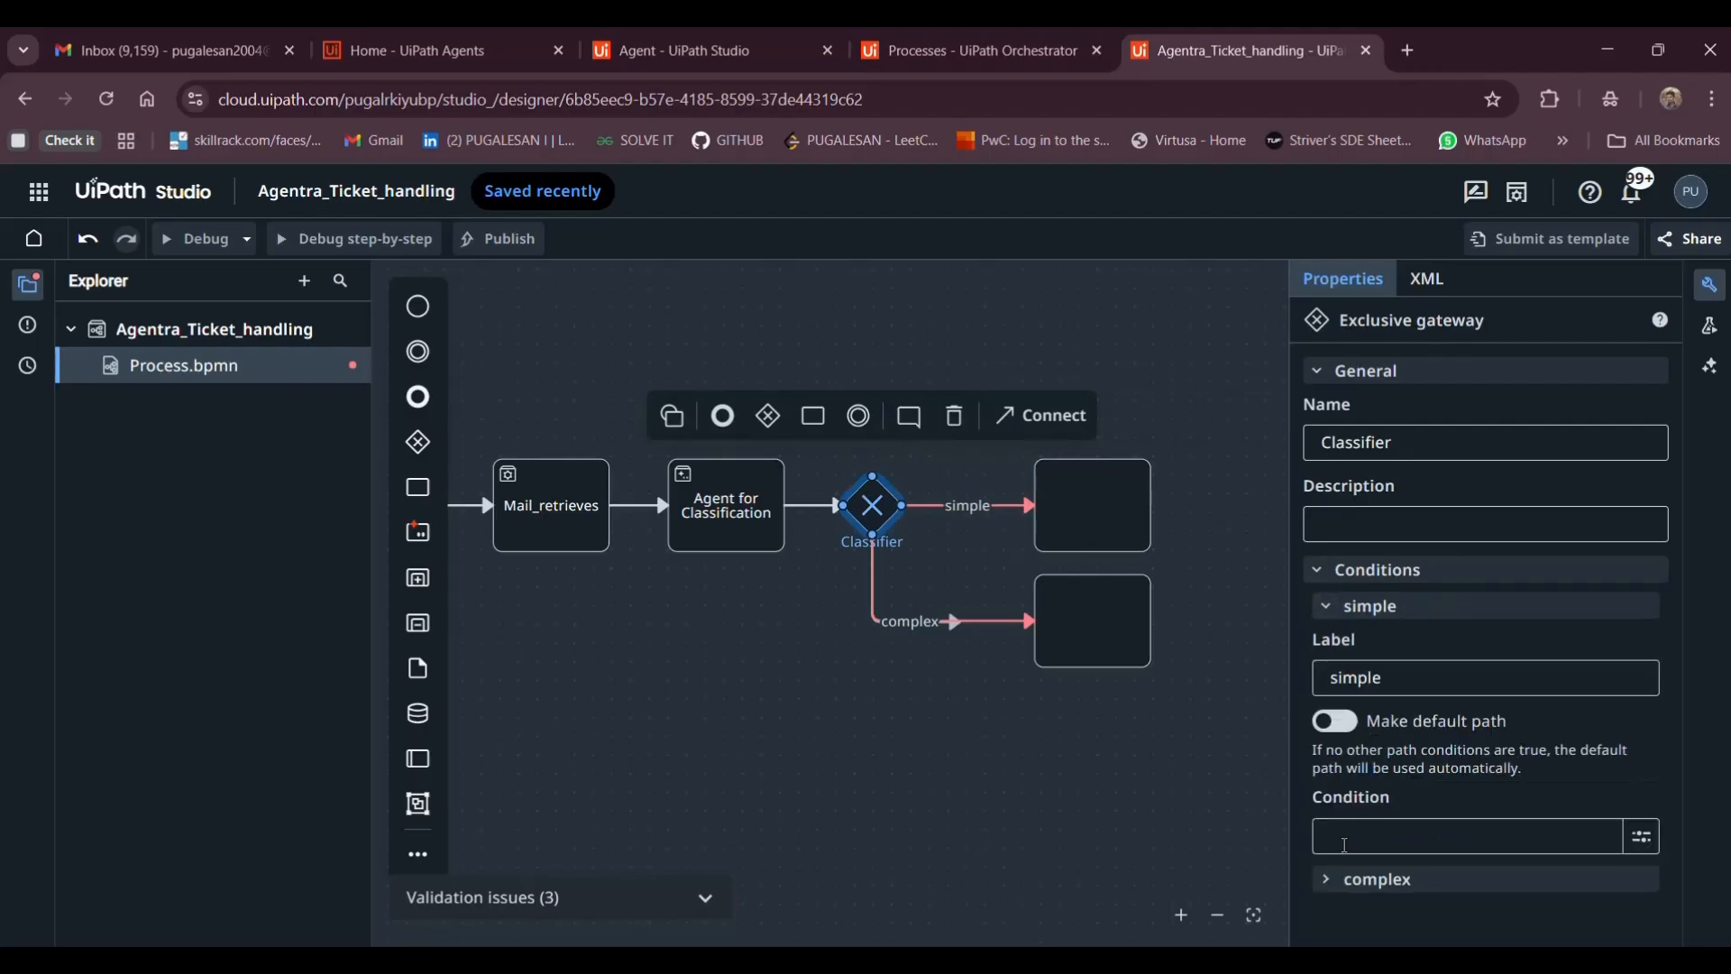
click(1344, 845)
click(1643, 836)
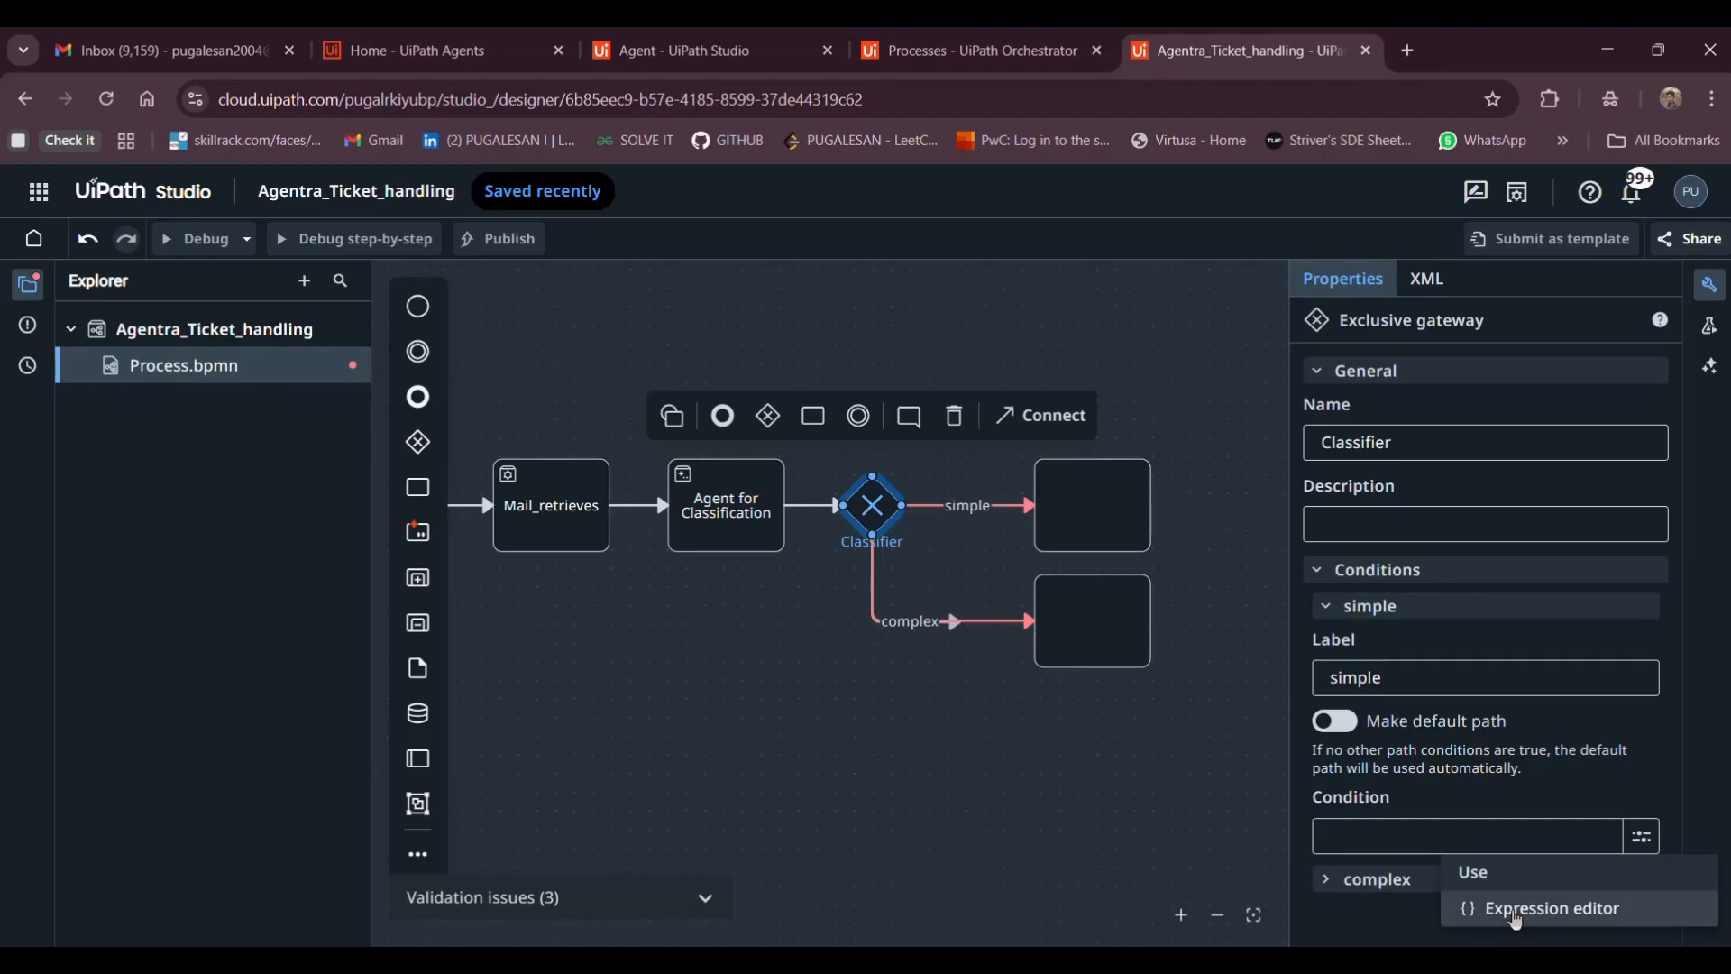
Write and save the condition vars.classification=="simple" in the expression editor
click(1518, 913)
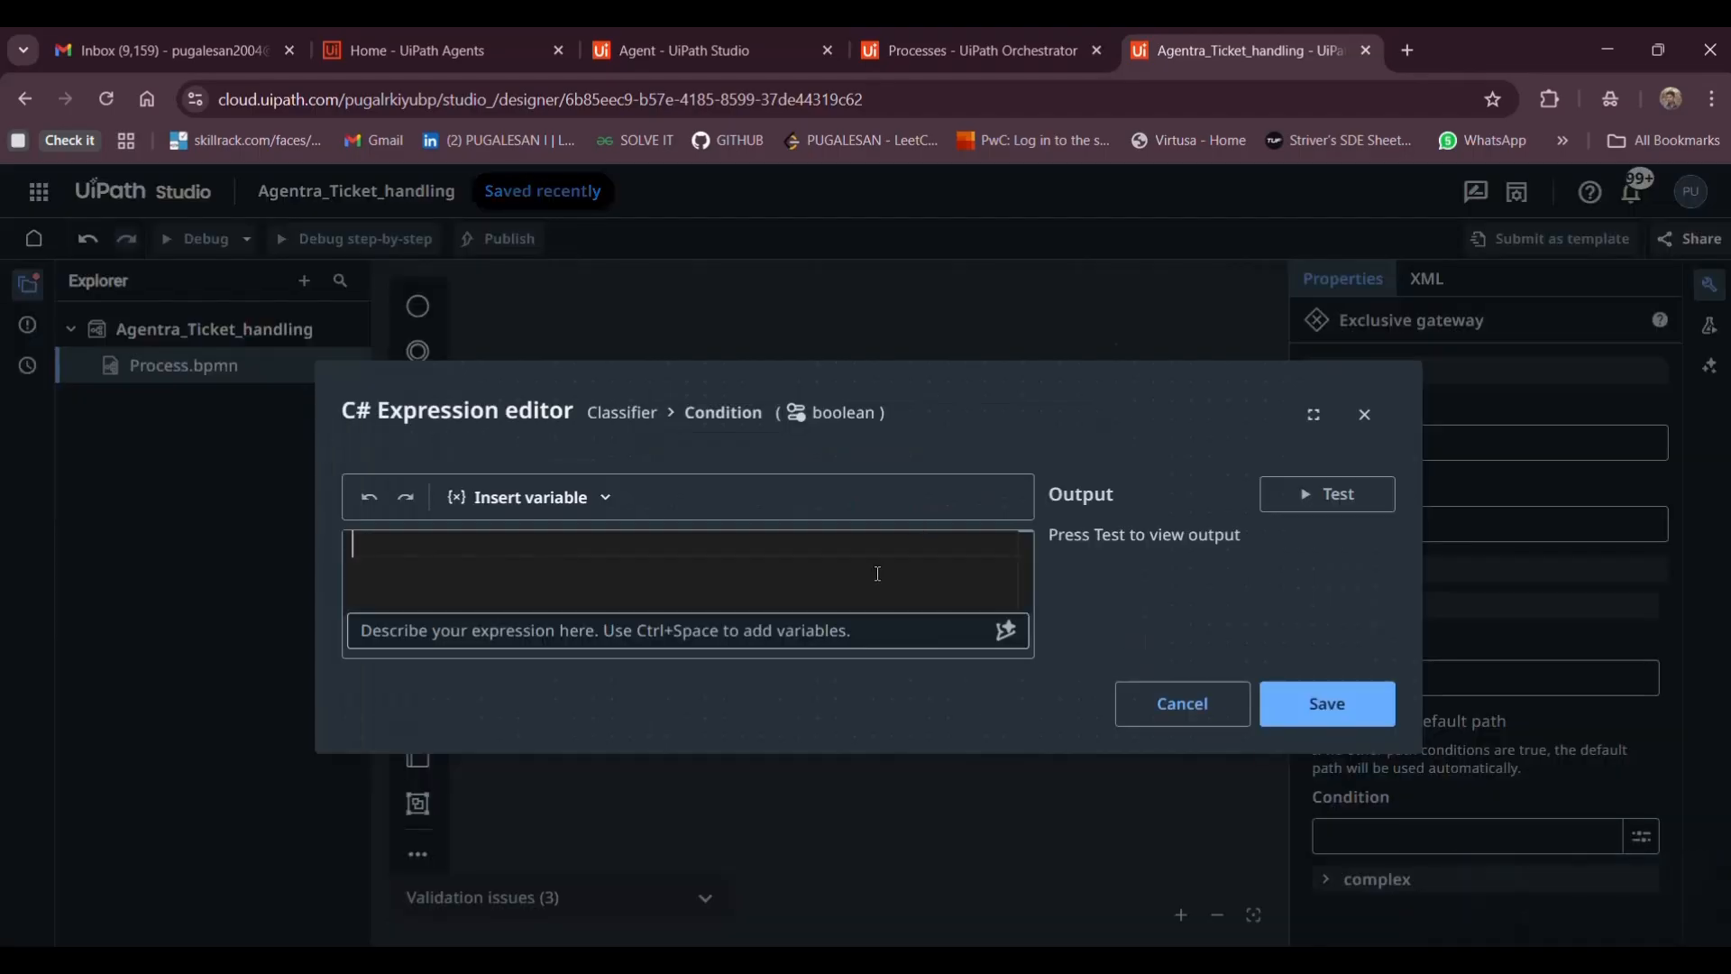
text(vars)
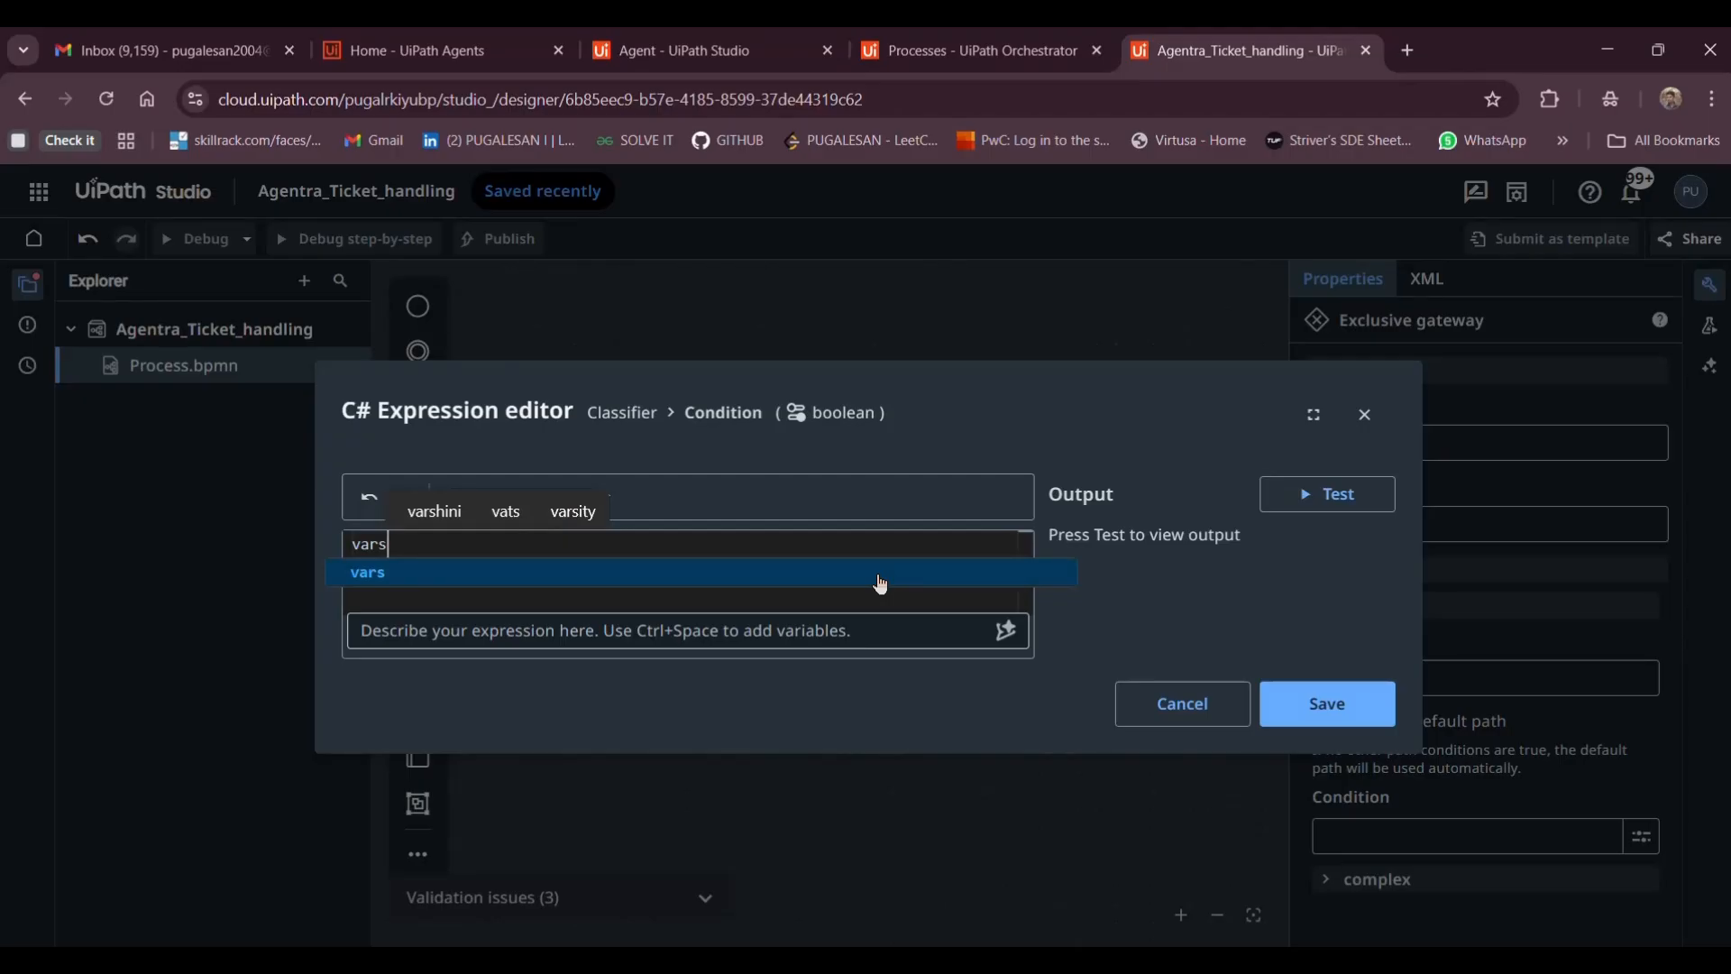
text(.)
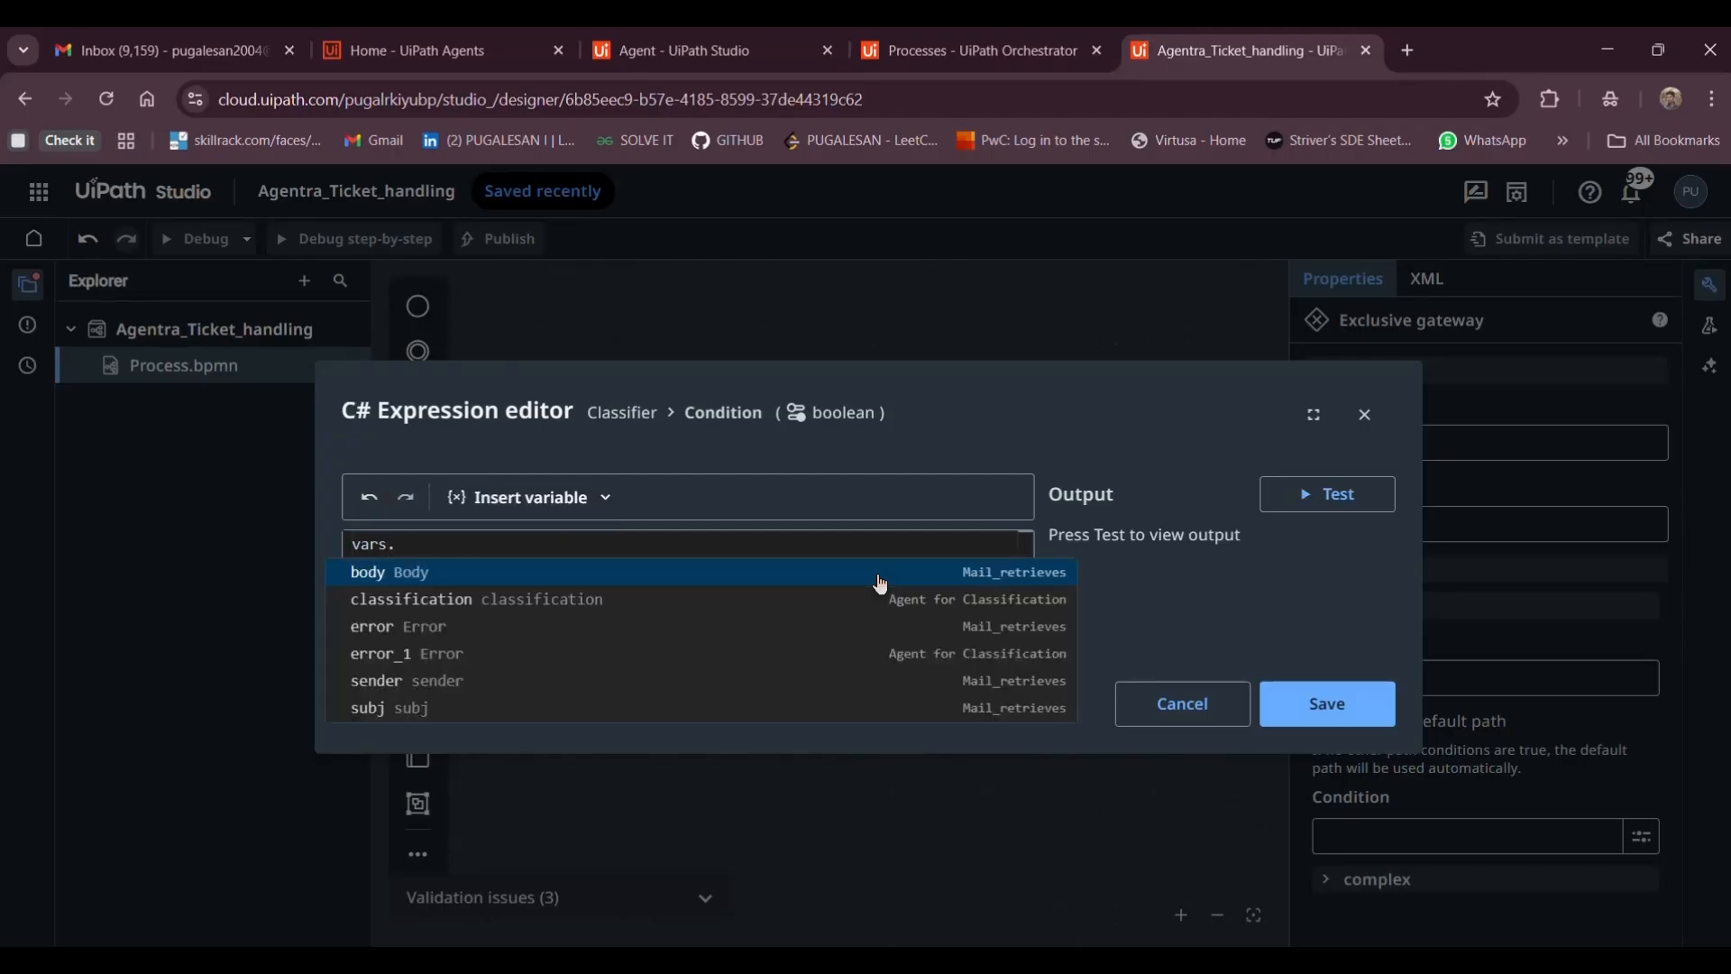
click(675, 598)
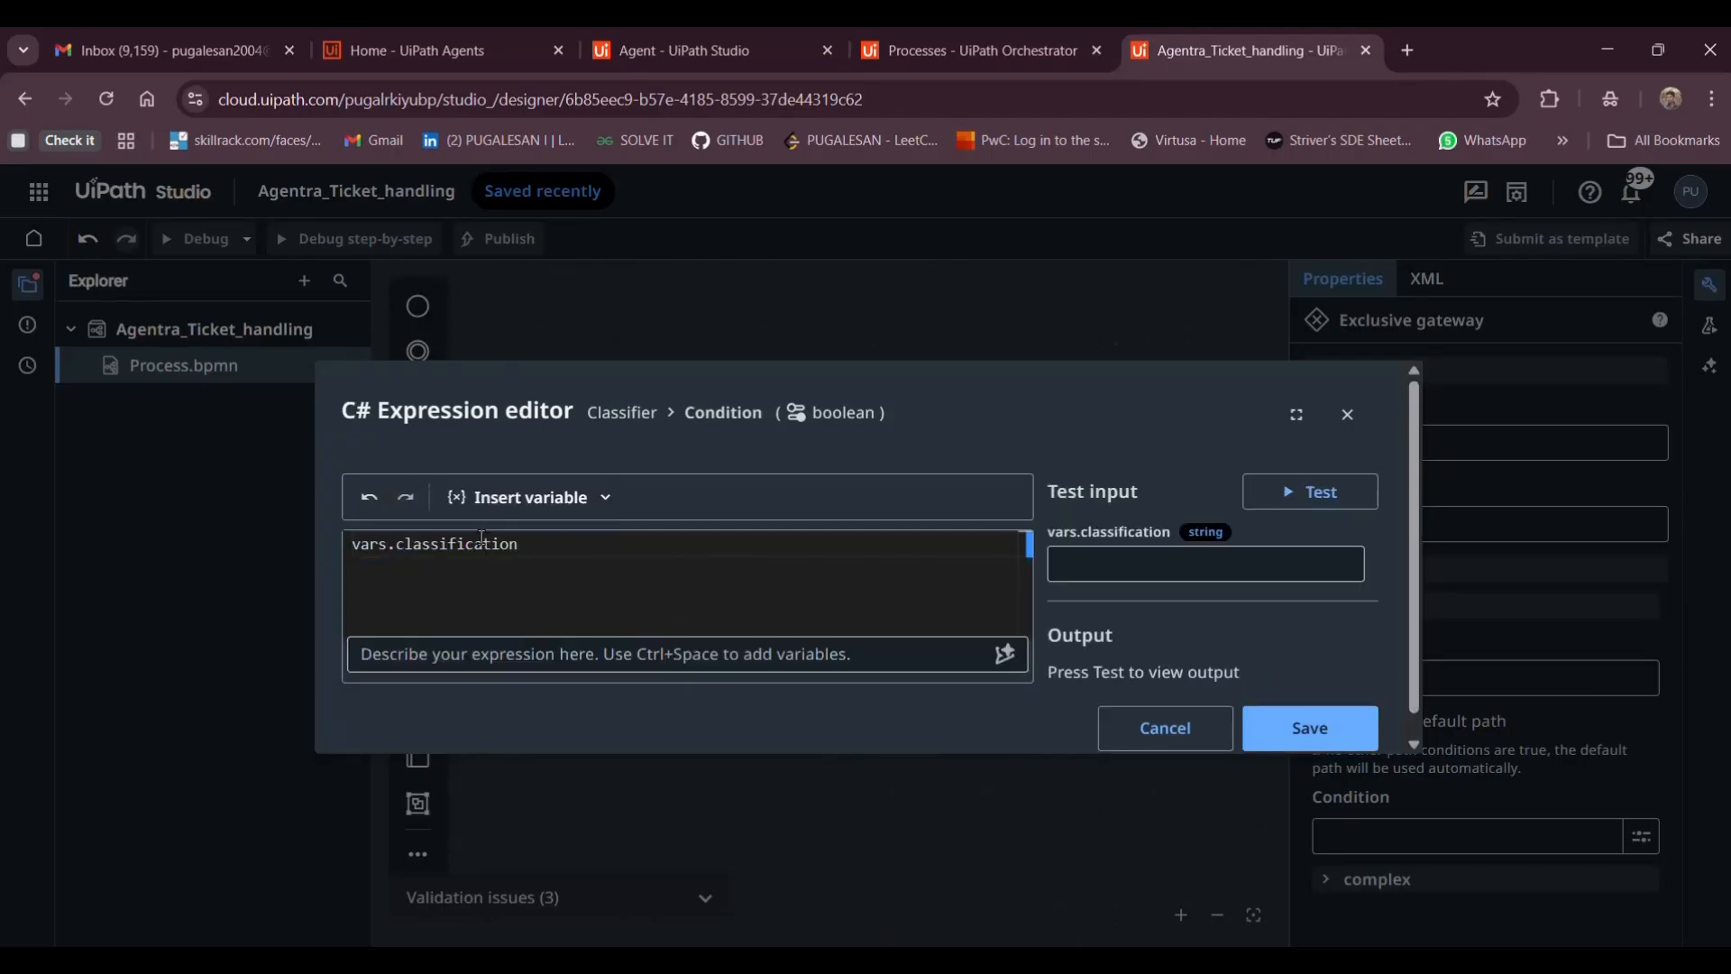
key(BackSpace)
key(BackSpace)
key(BackSpace)
key(BackSpace)
key(BackSpace)
key(BackSpace)
key(BackSpace)
key(BackSpace)
key(BackSpace)
key(BackSpace)
key(BackSpace)
key(BackSpace)
key(BackSpace)
key(BackSpace)
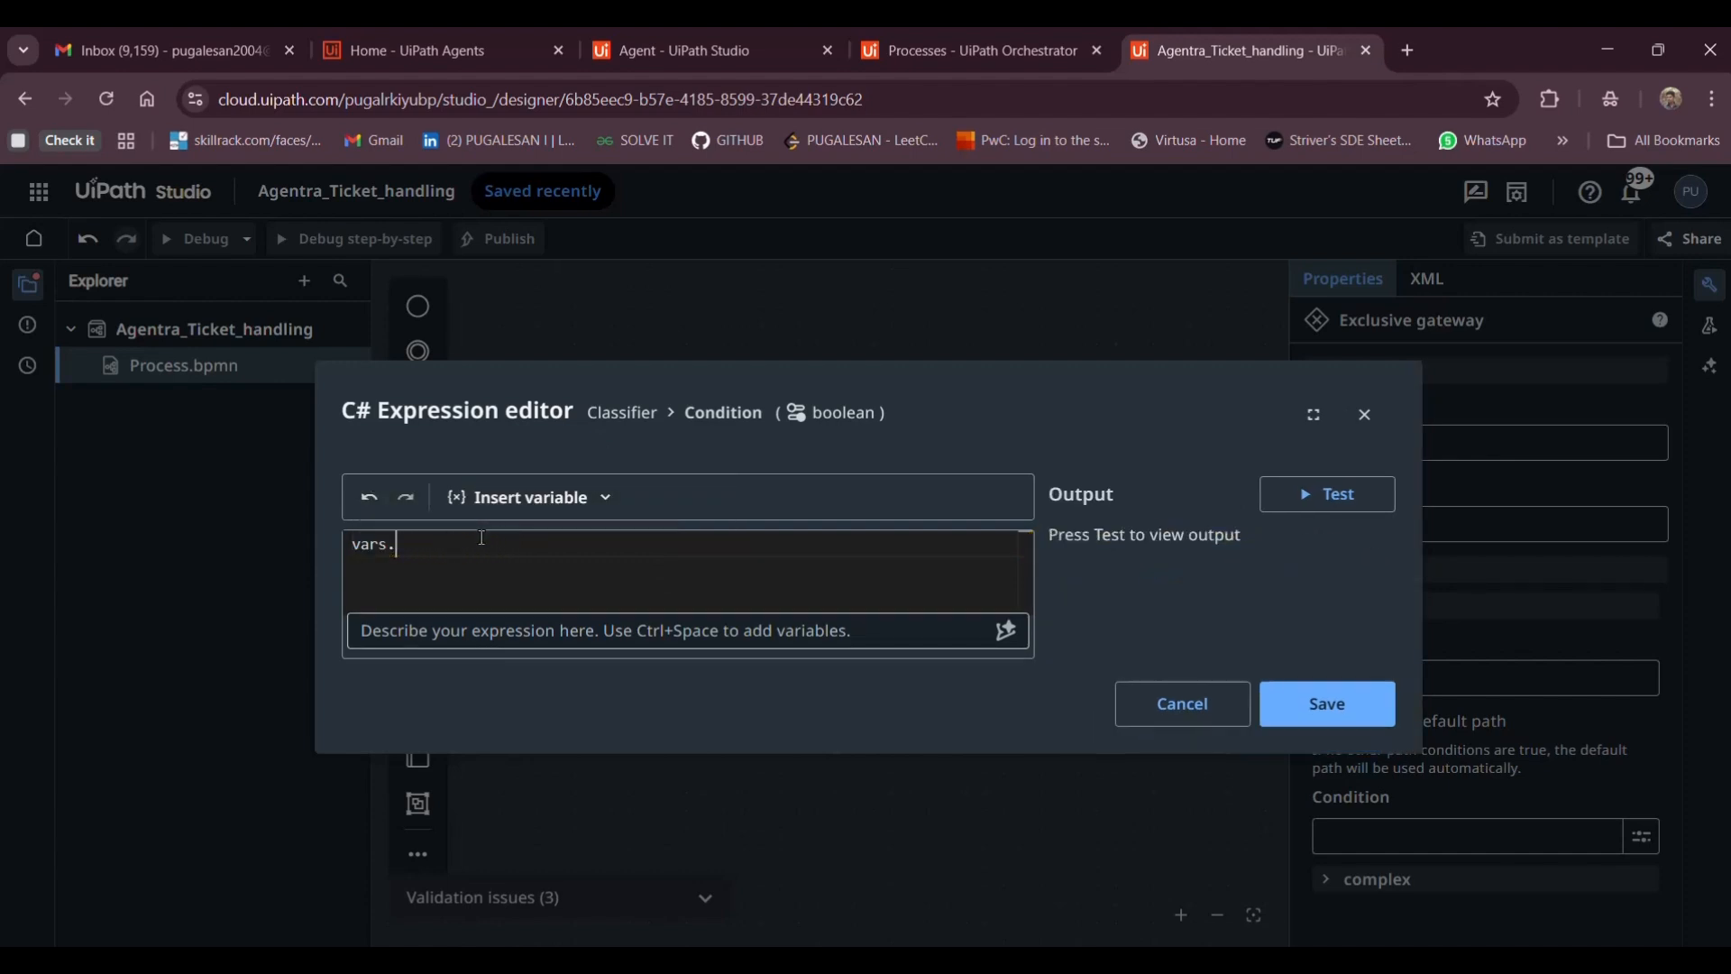
text(cl)
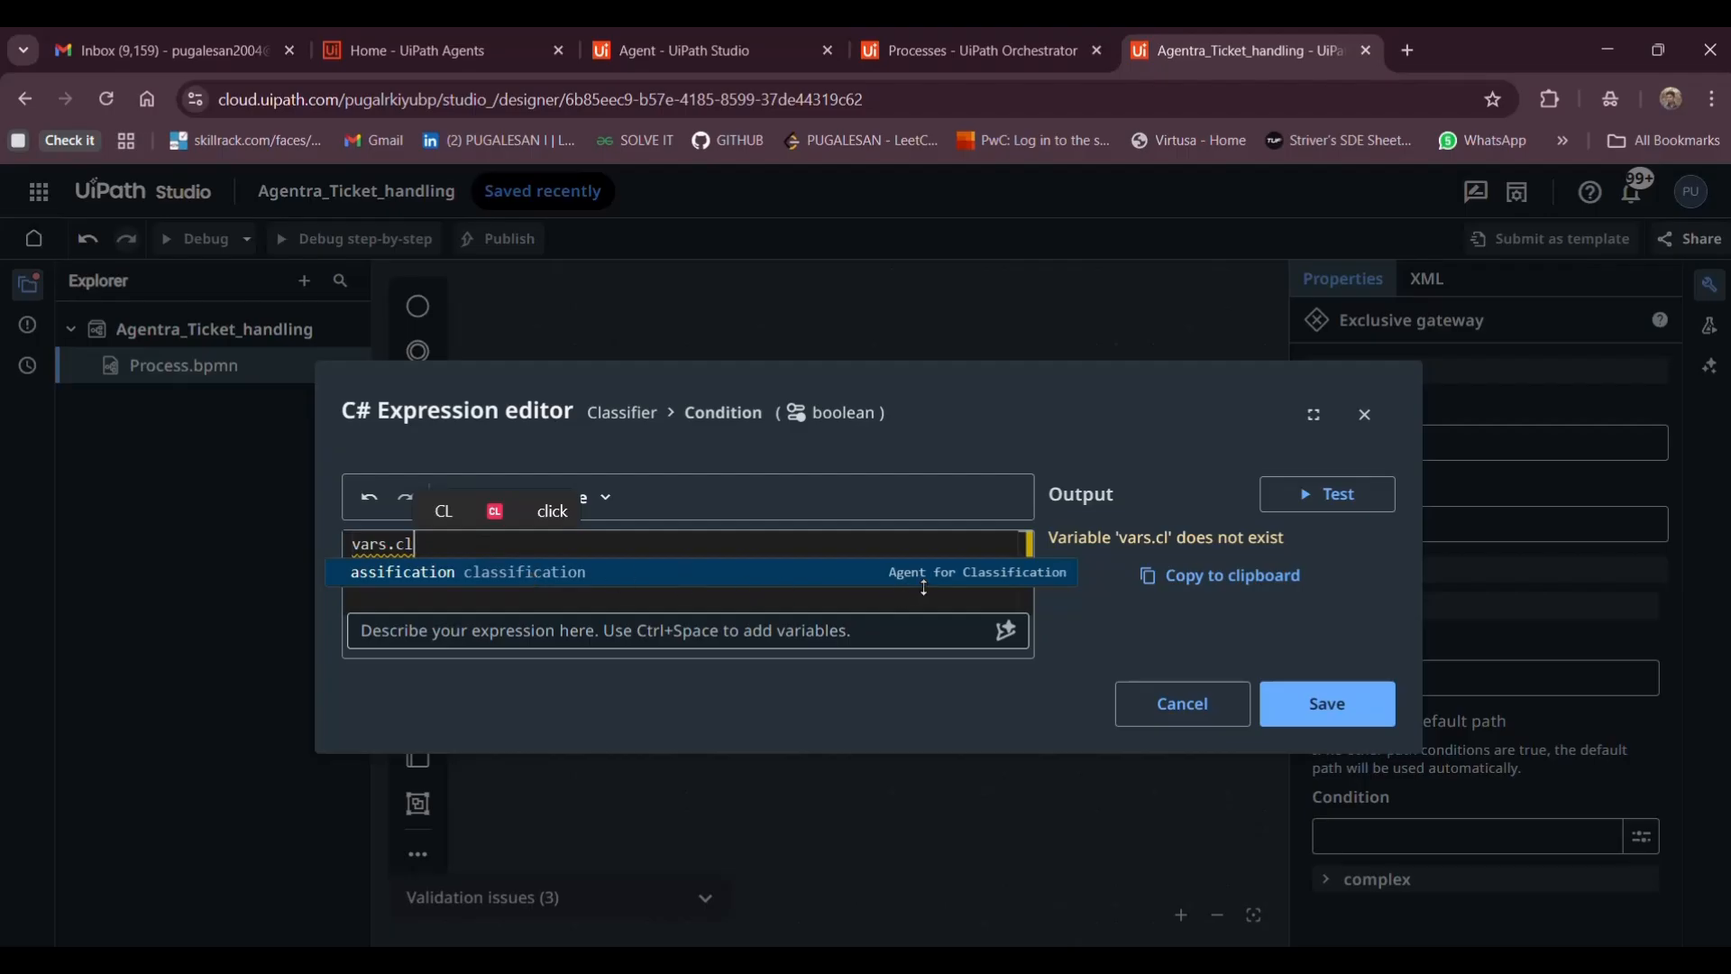
click(990, 578)
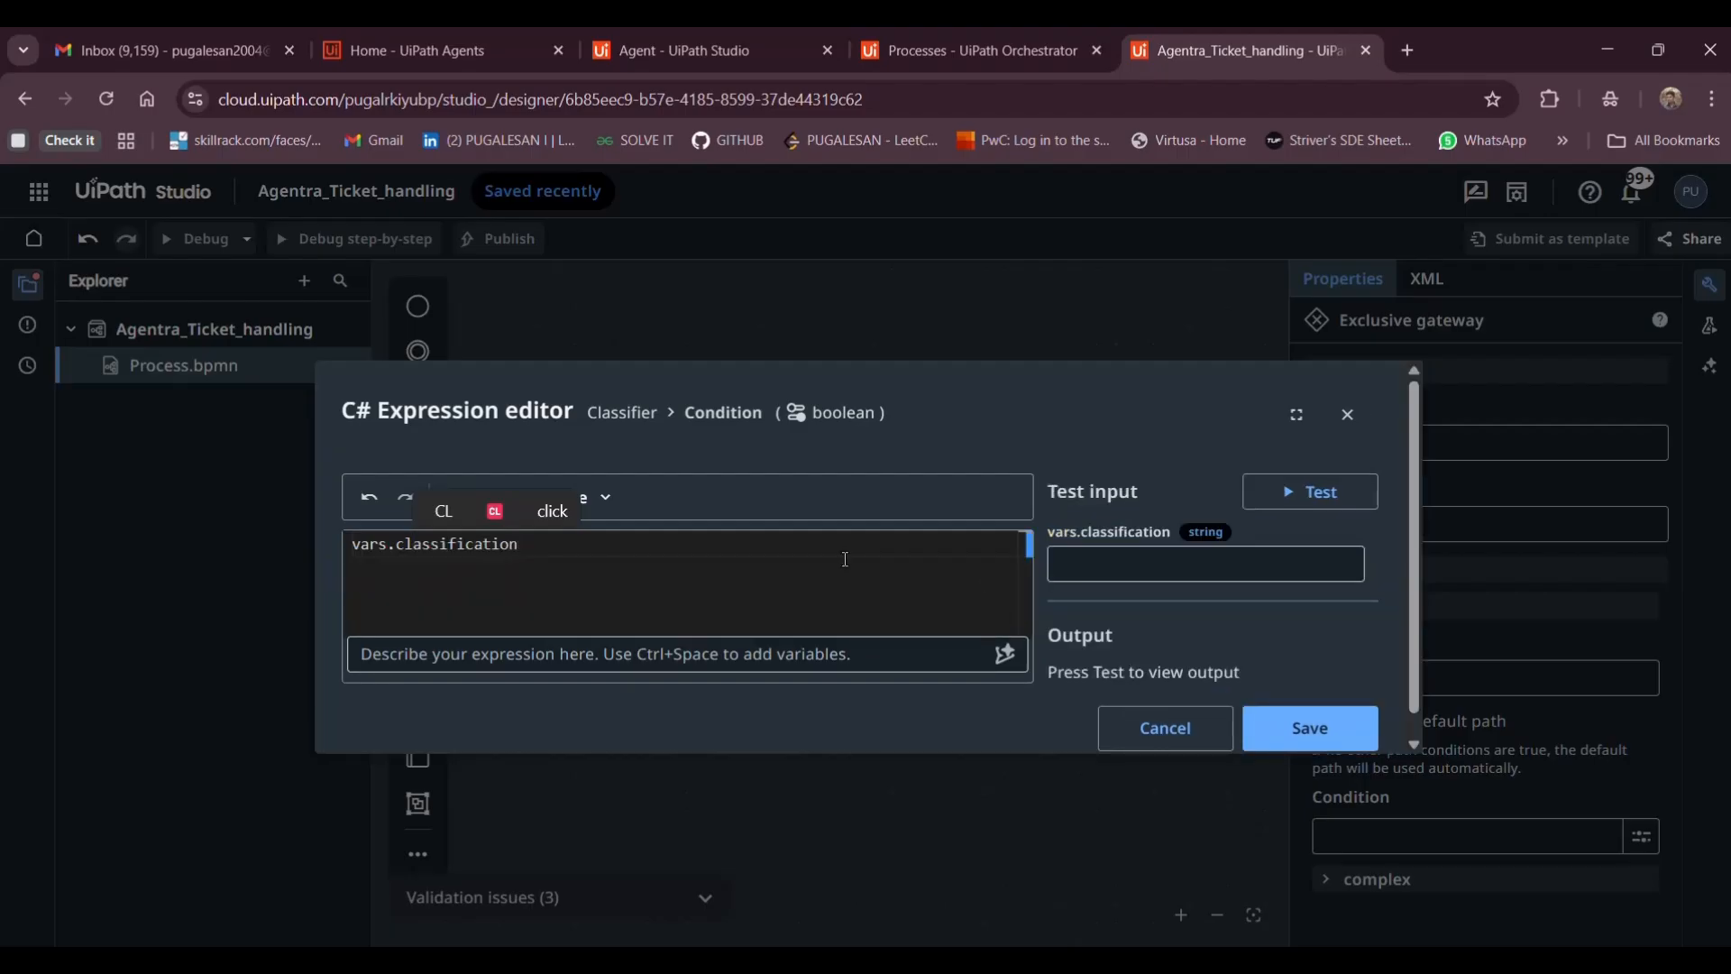
text(-=)
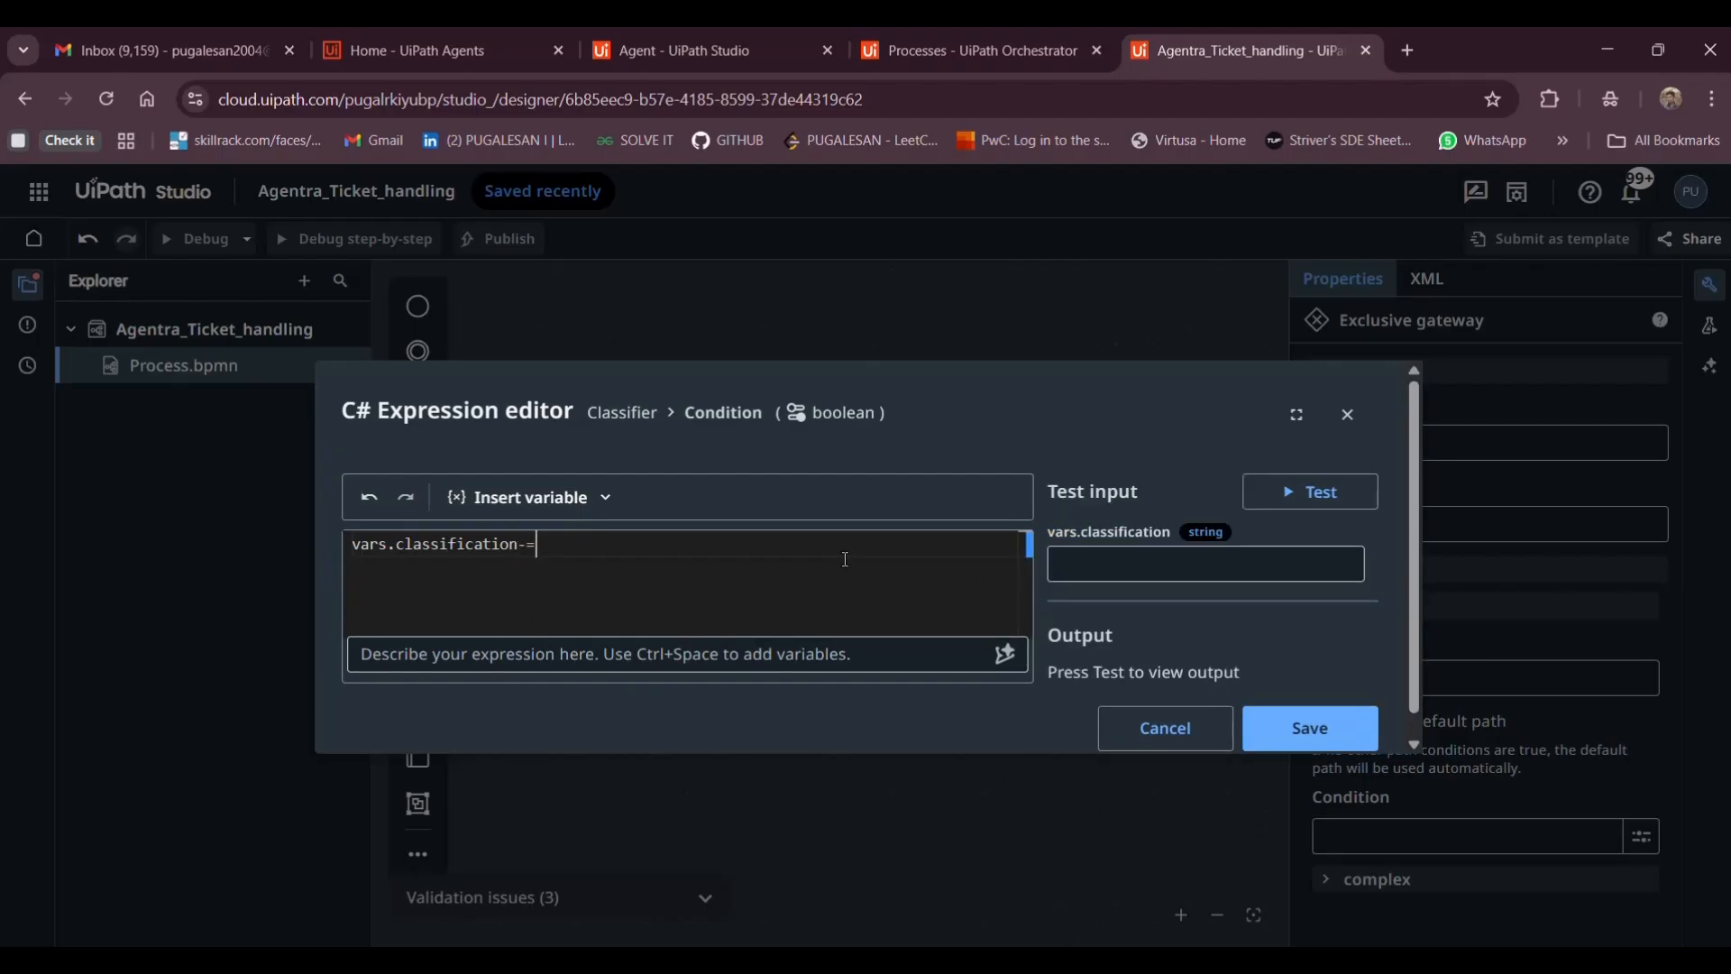
key(Num_Lock)
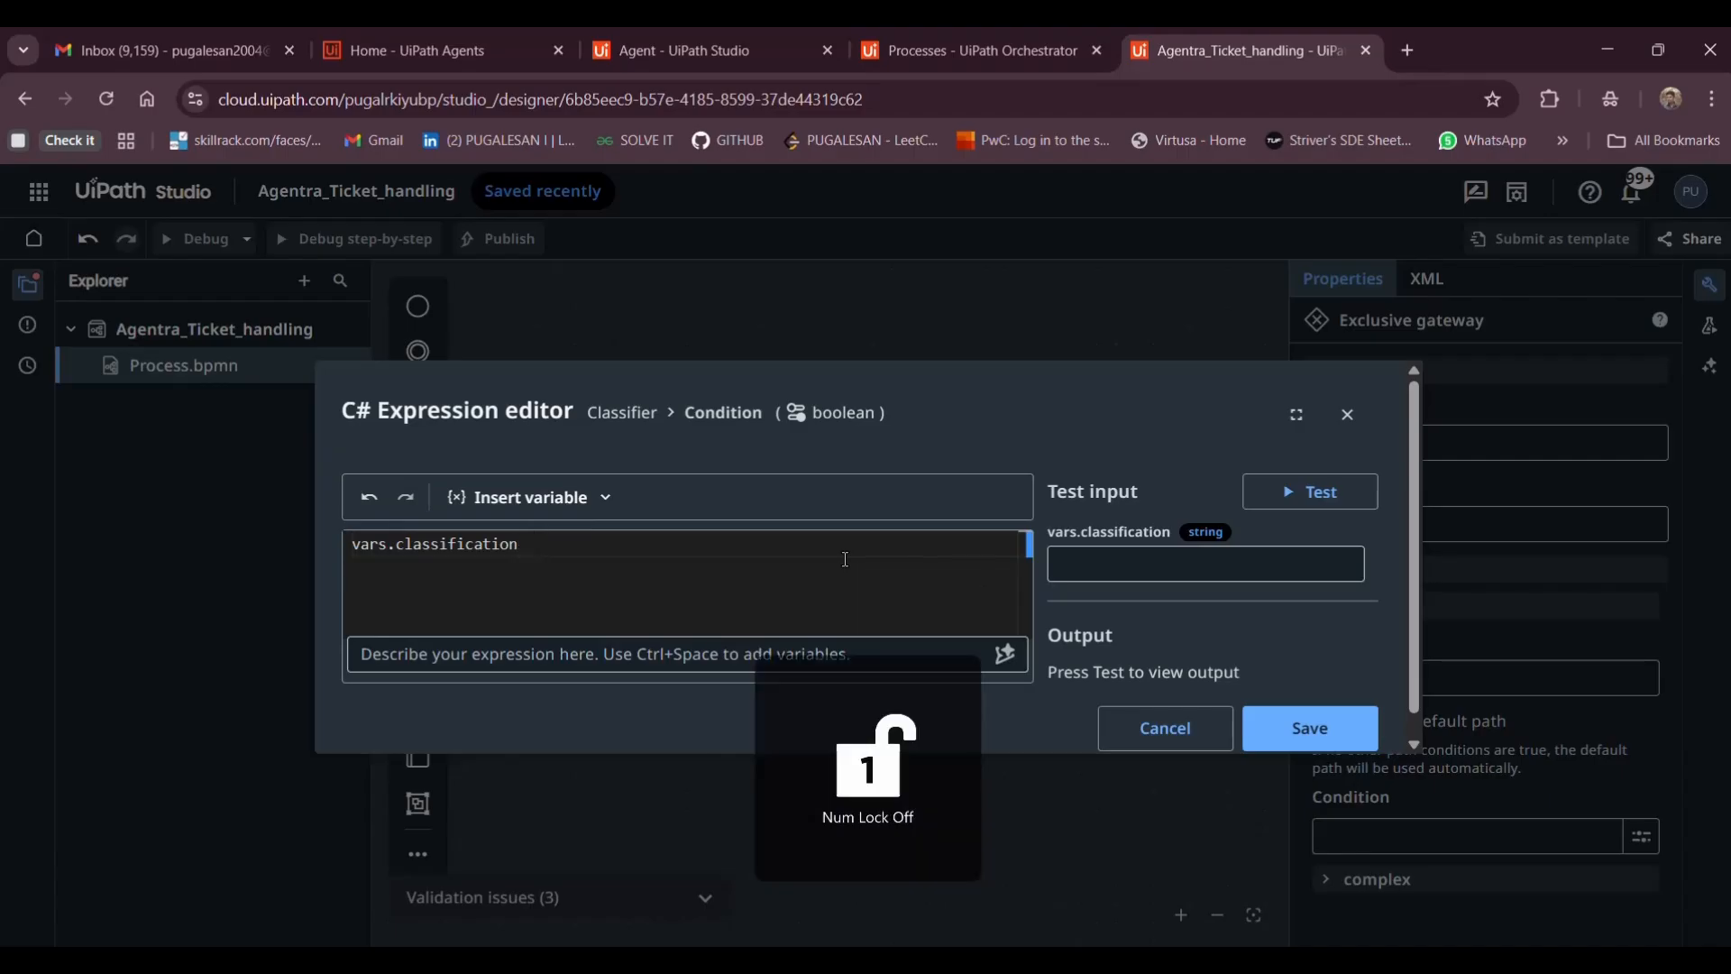
text(")
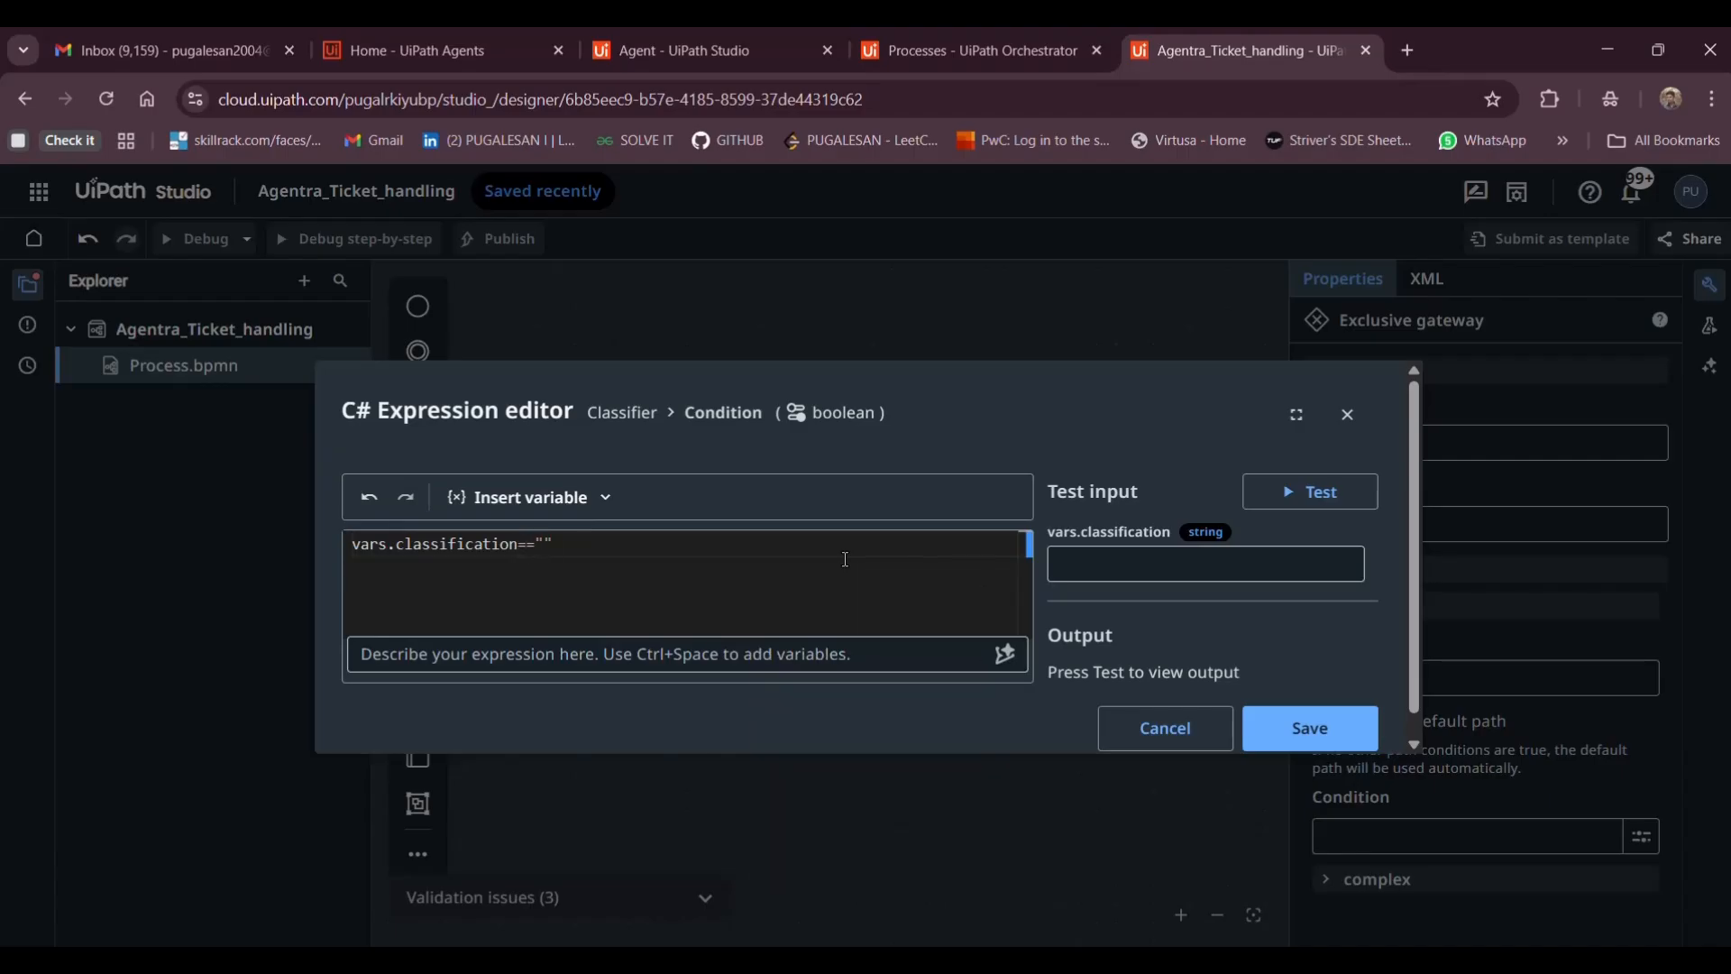
text(simpl)
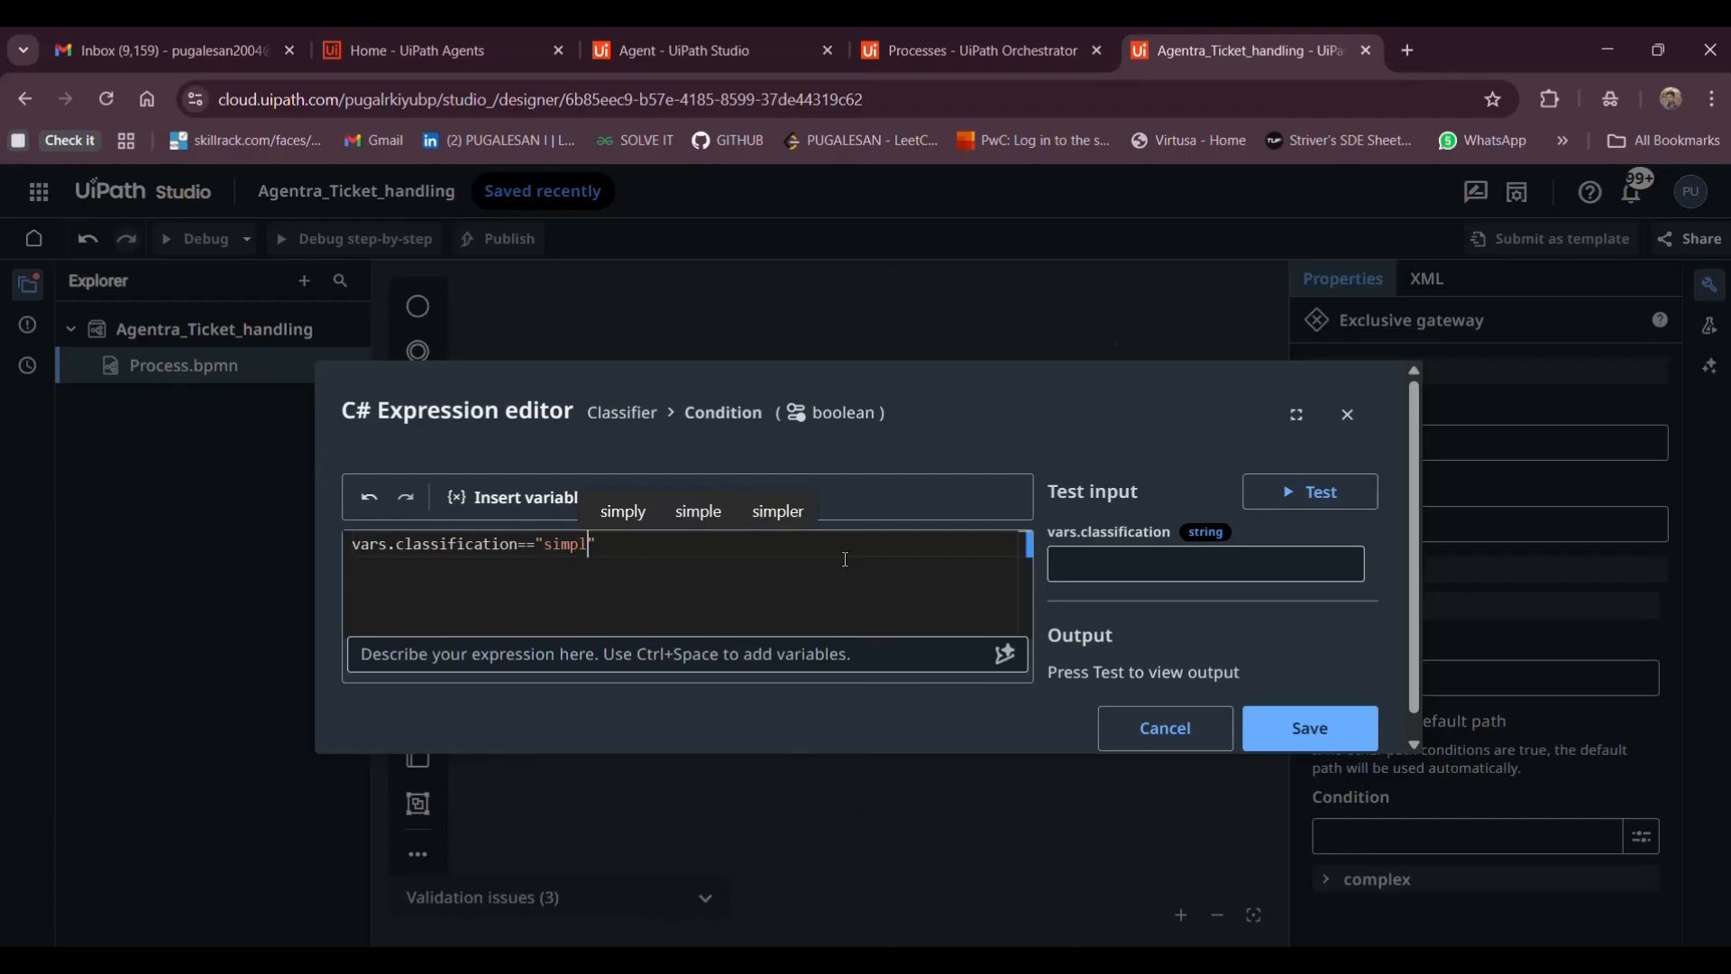
text(e)
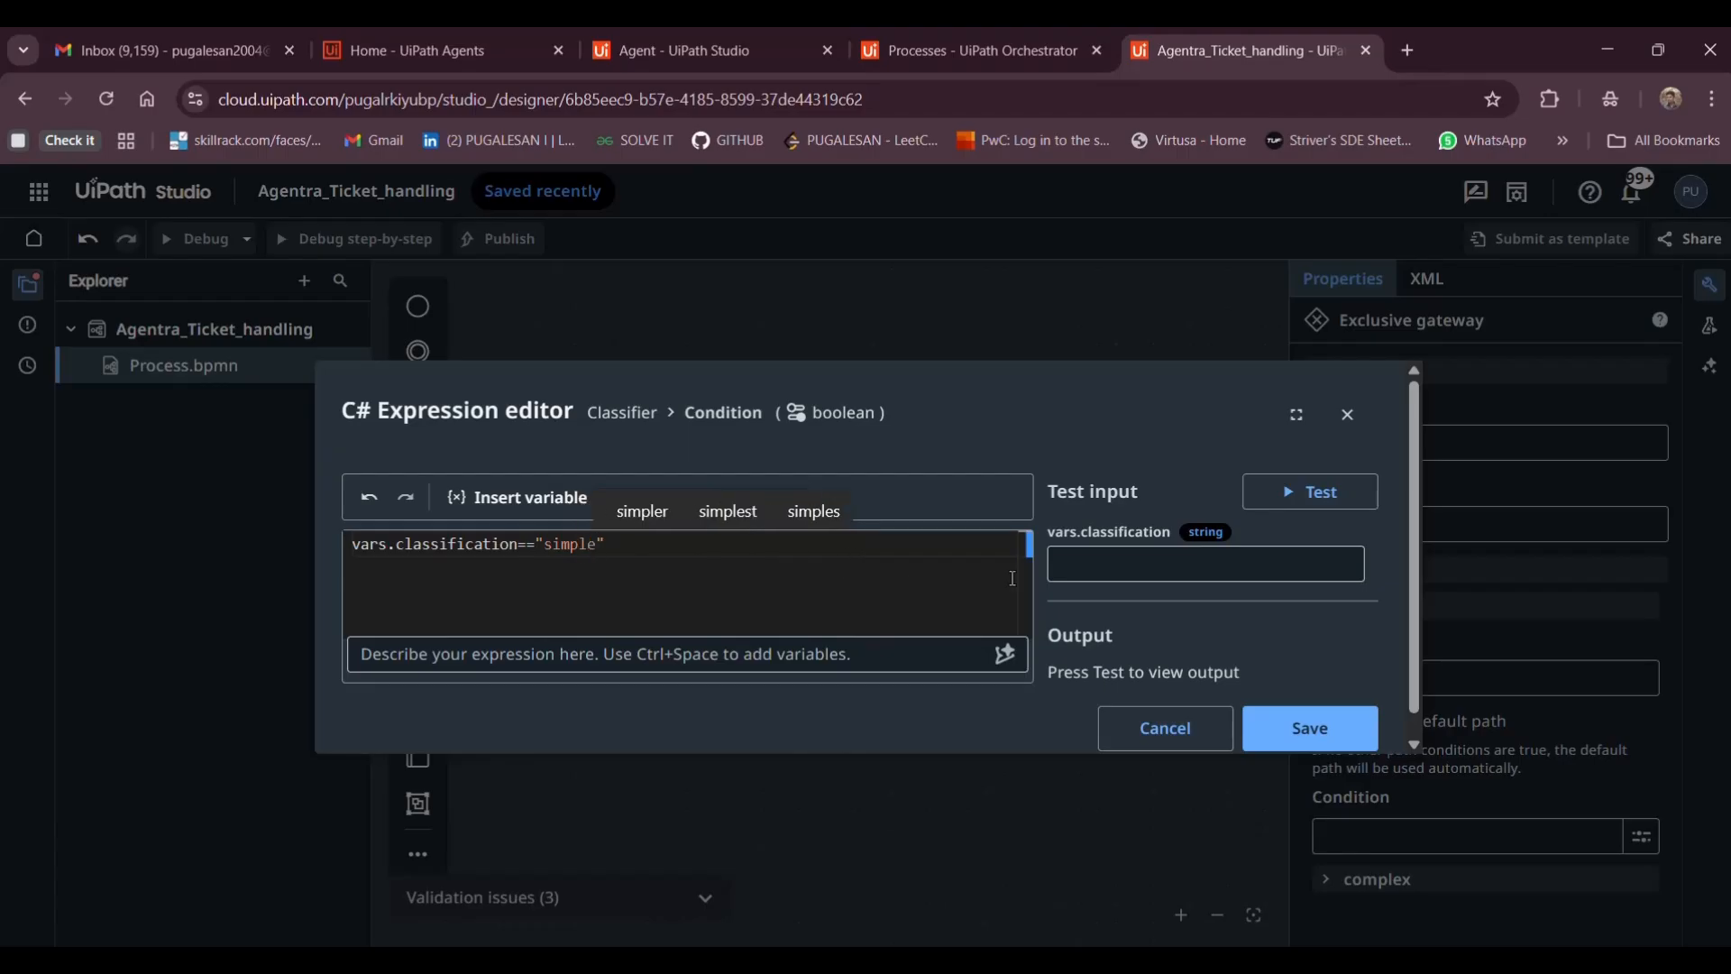
click(1308, 730)
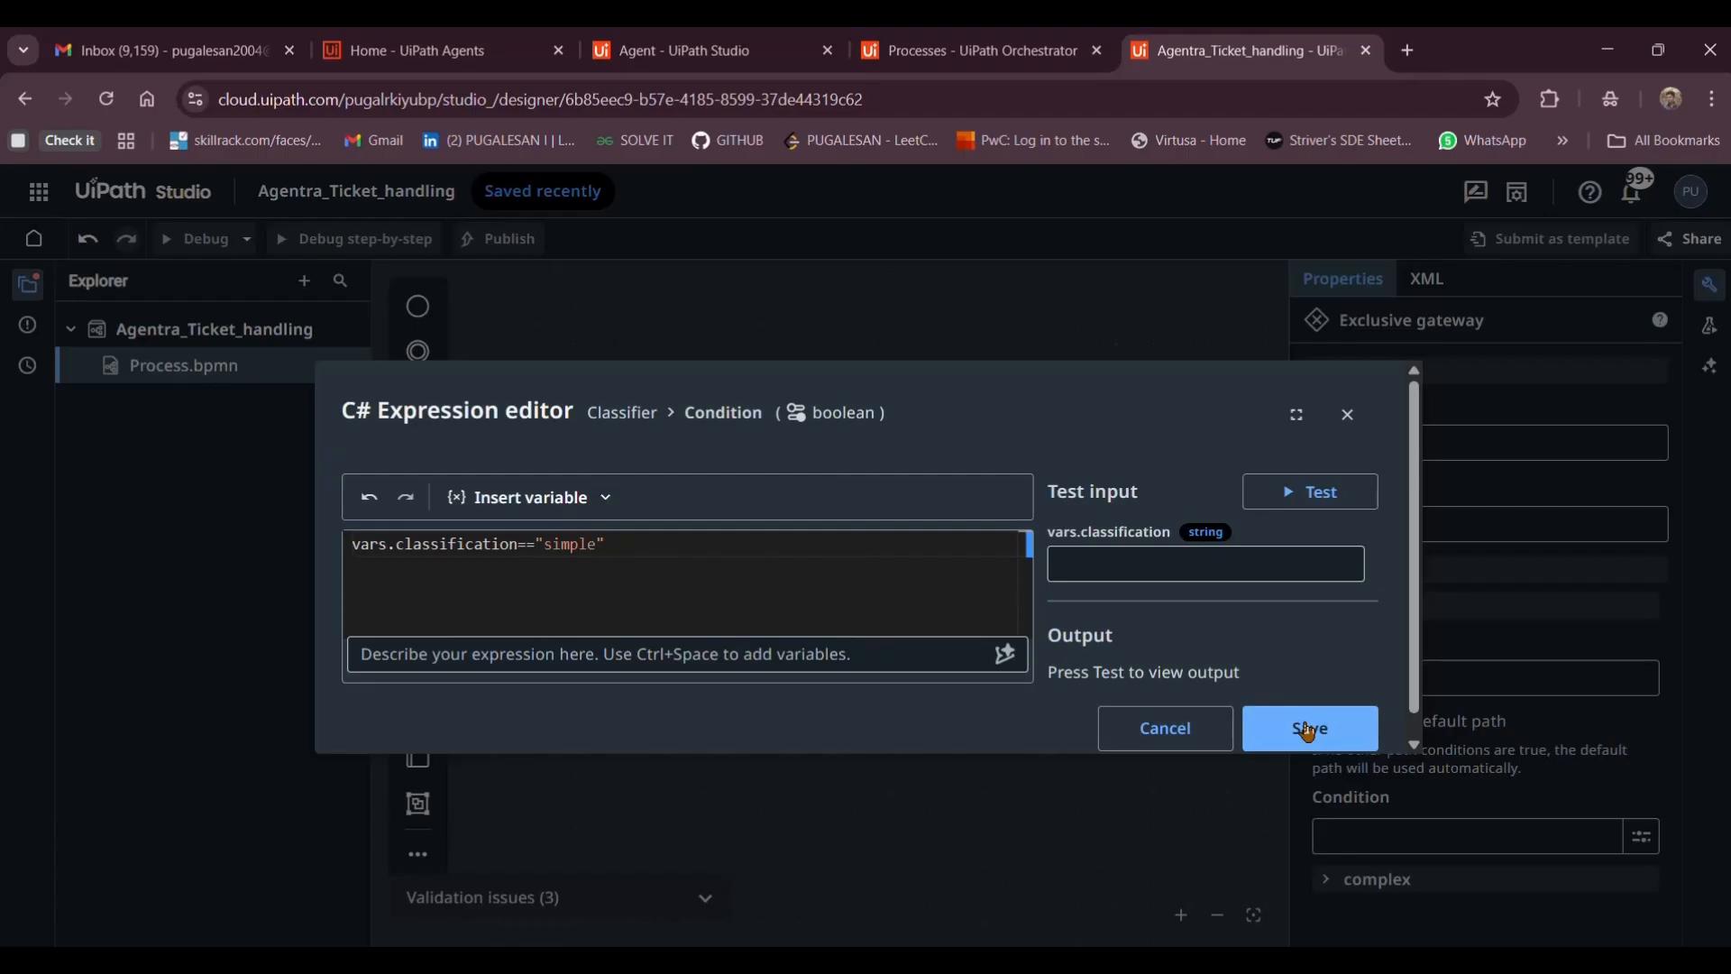
click(1309, 730)
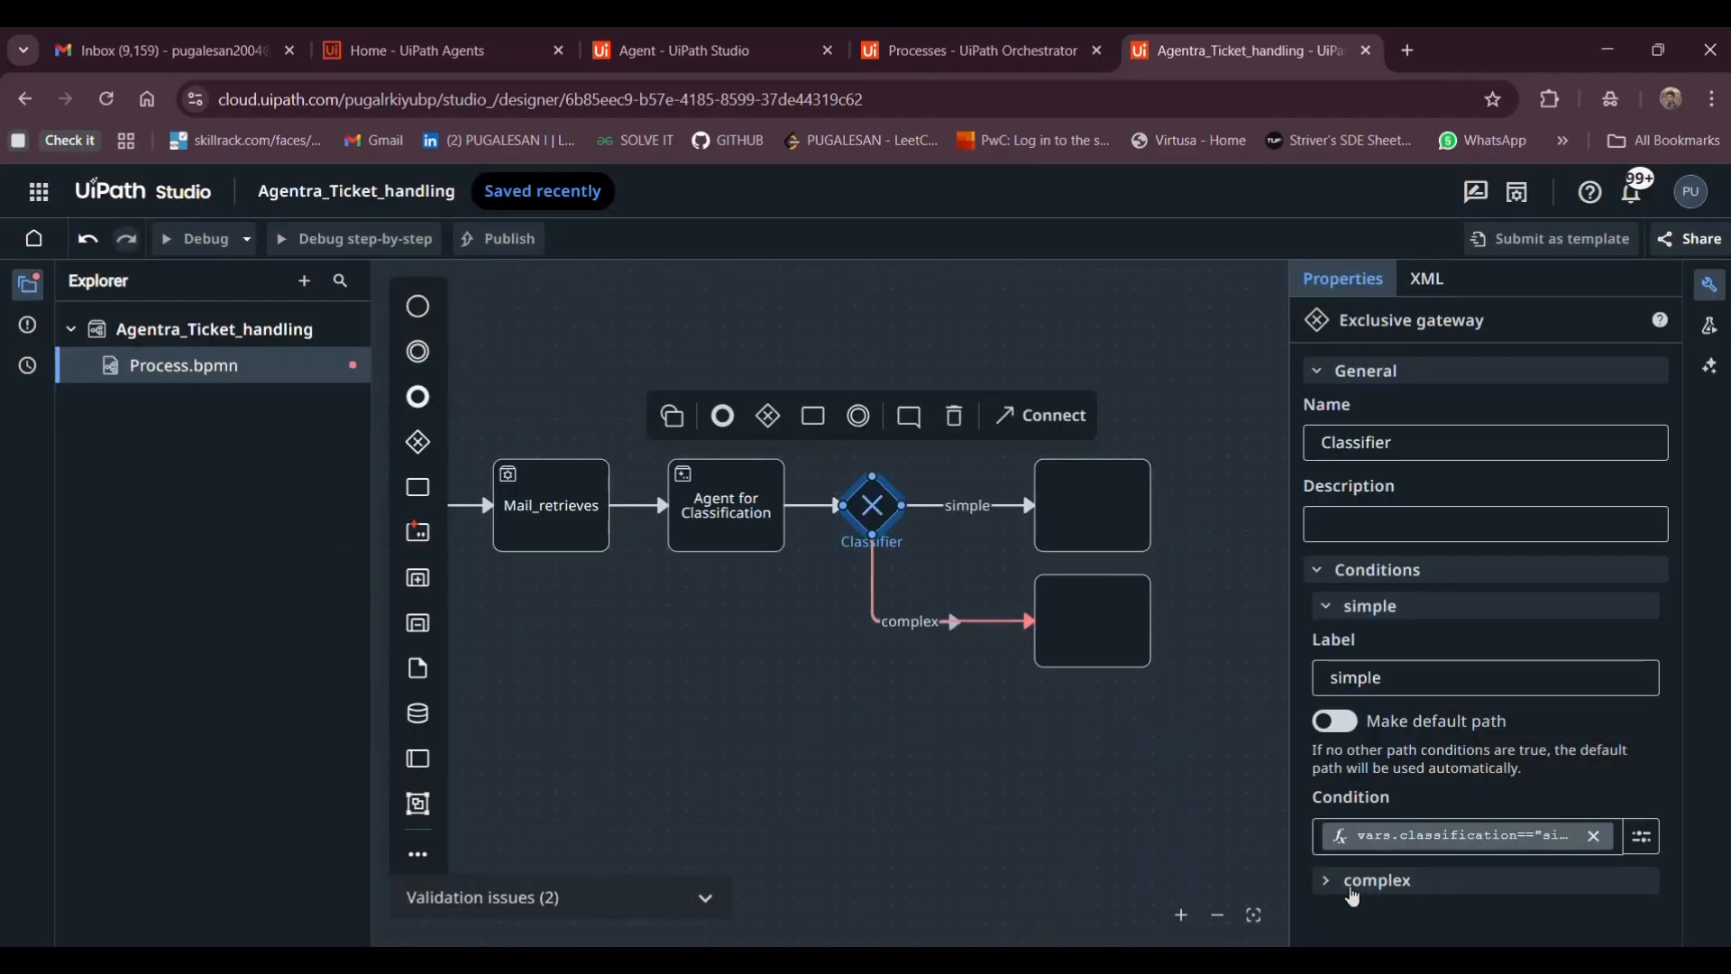
Open the expression editor for the complex path's condition
click(1353, 882)
scroll(1389, 874, down, 2)
click(1383, 897)
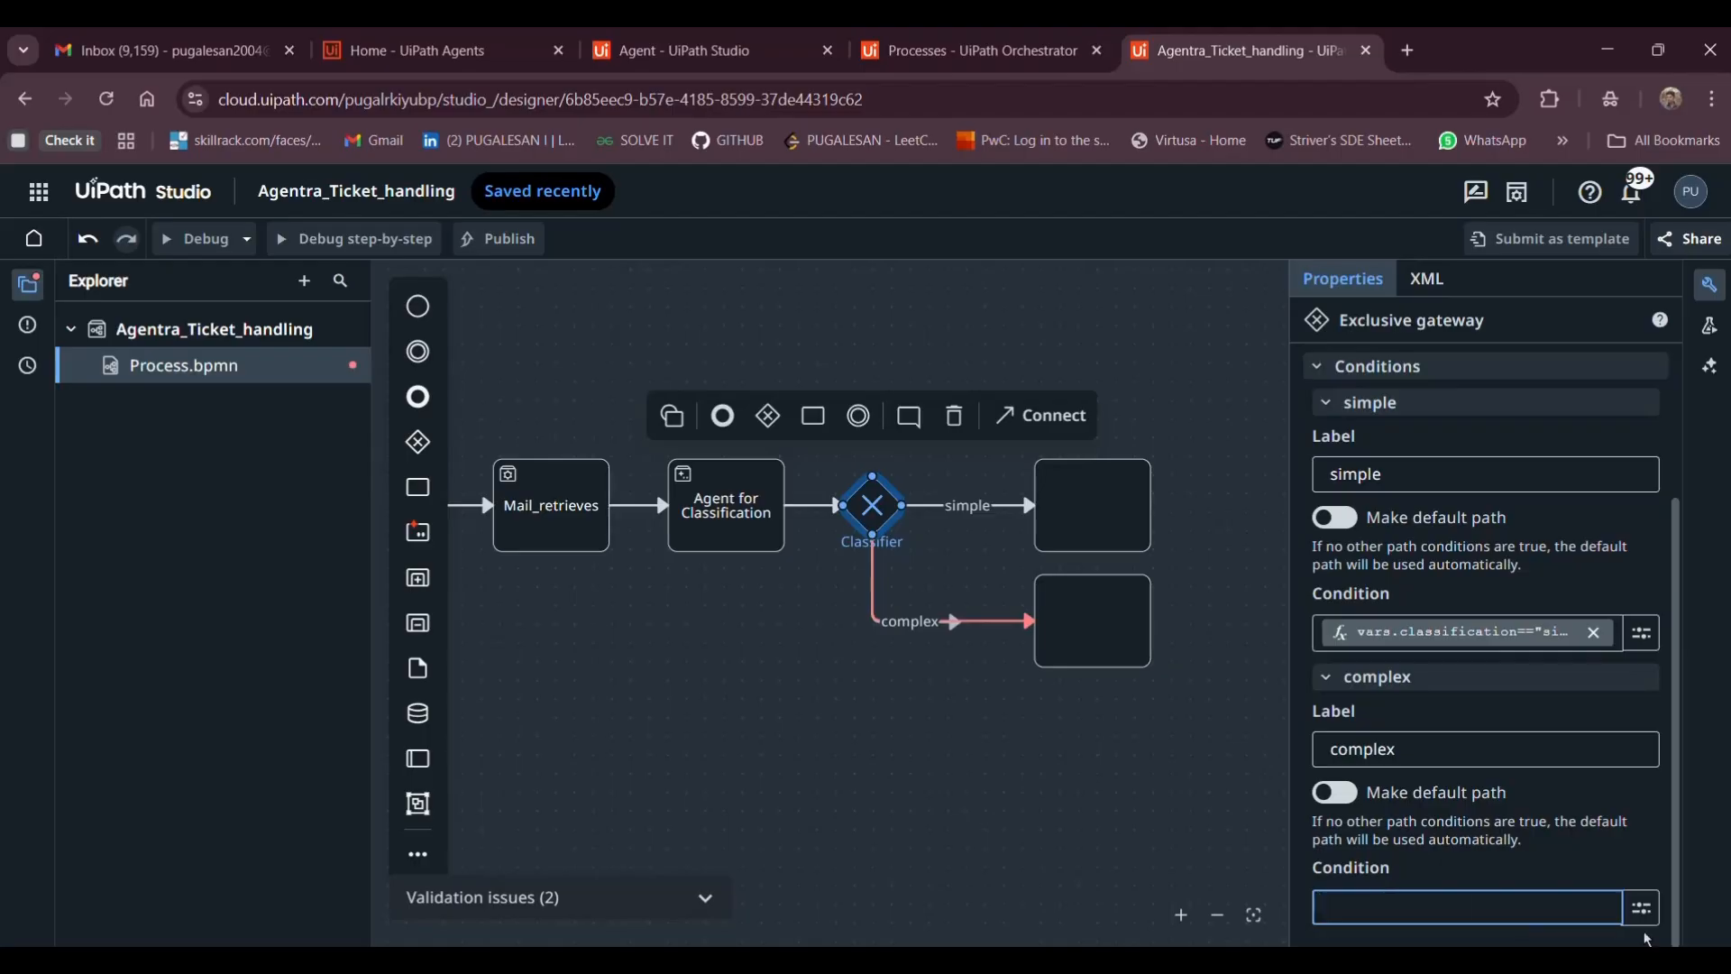
click(1642, 908)
click(1563, 916)
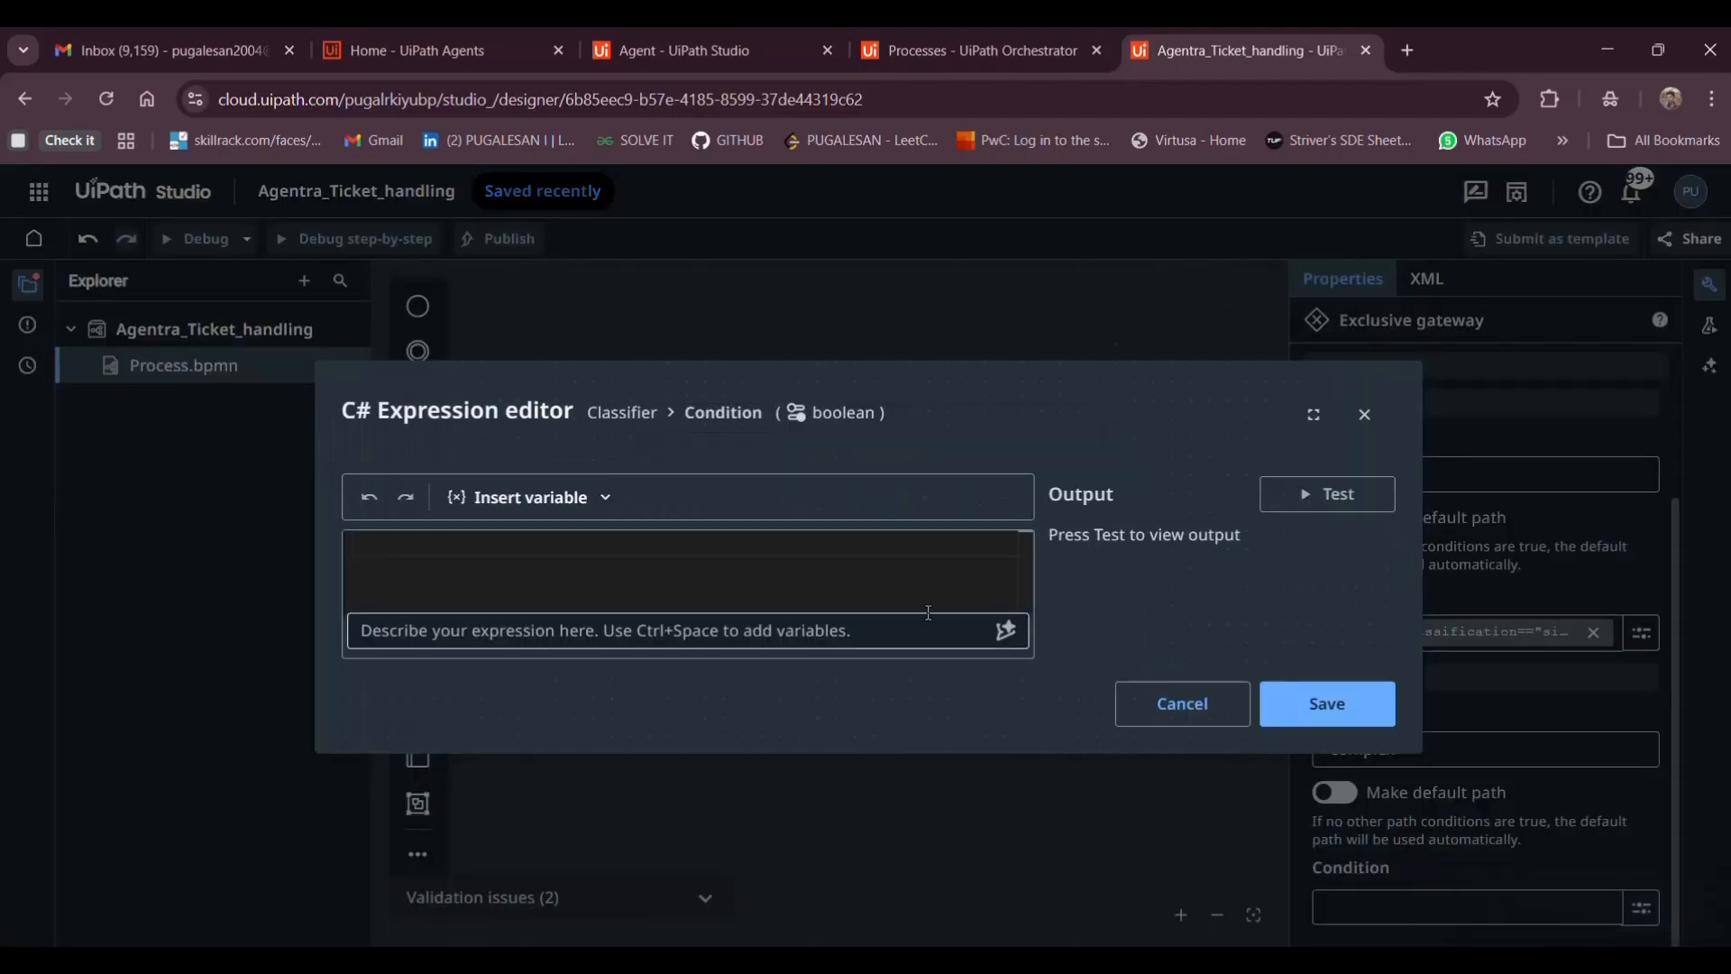
Enter and save vars.classification=="complex", then switch to the ticket classification agent
text(vars)
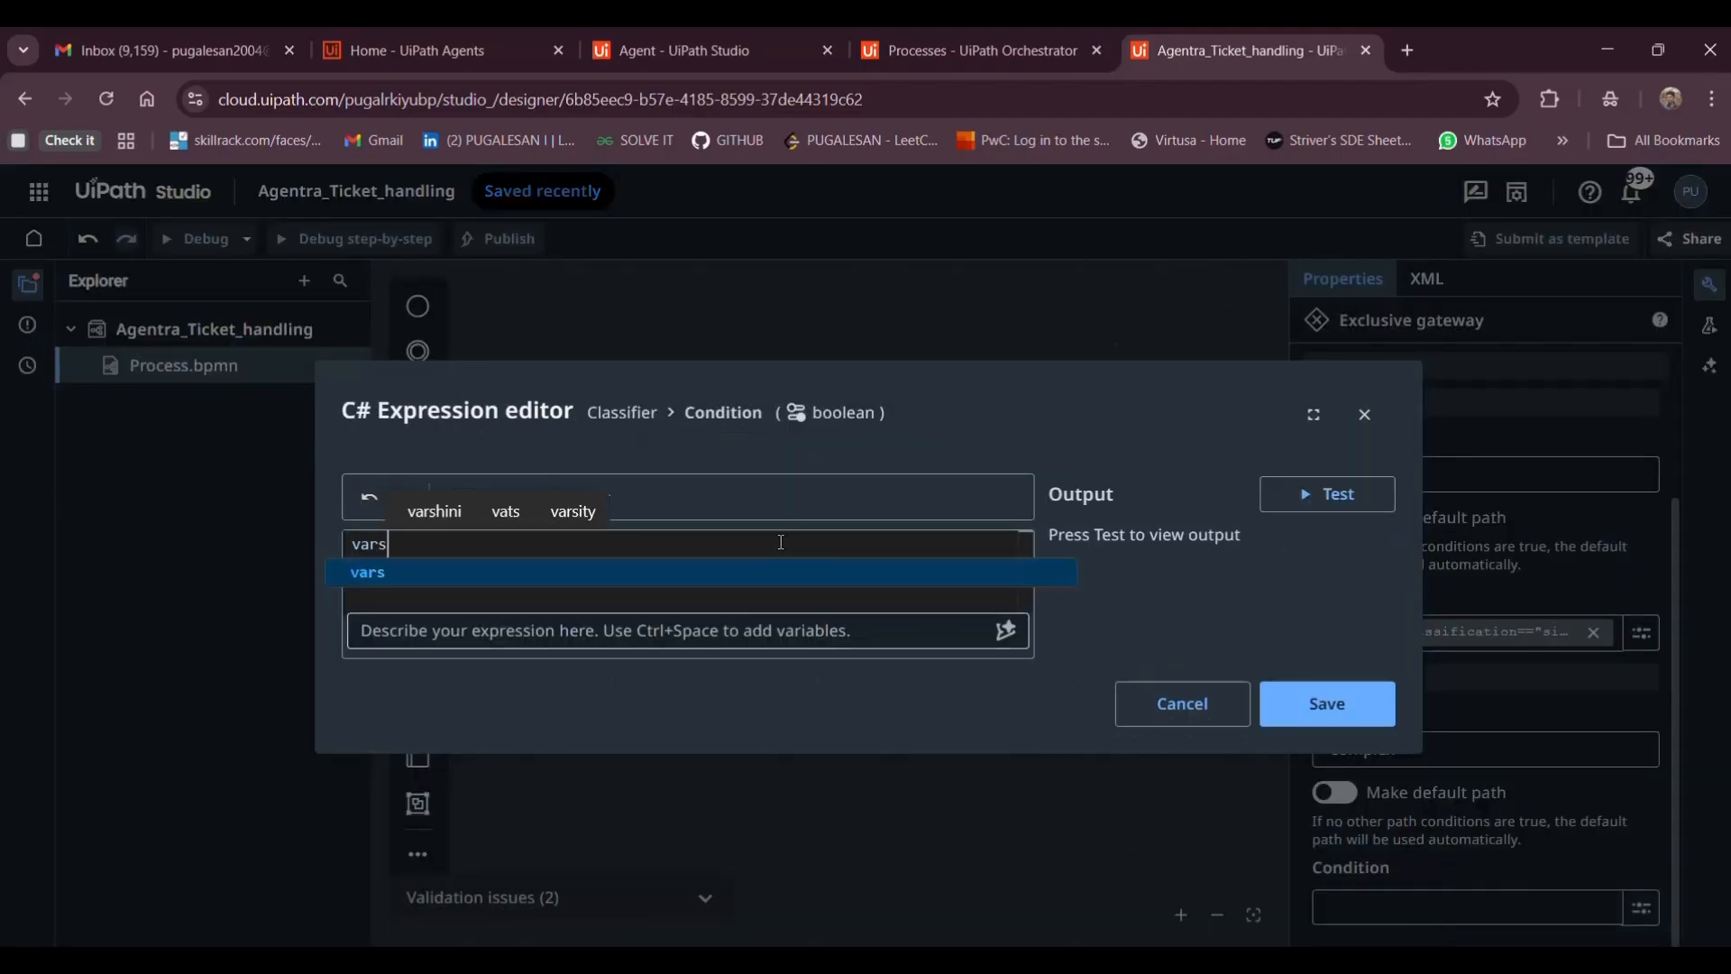
text(.)
key(Down)
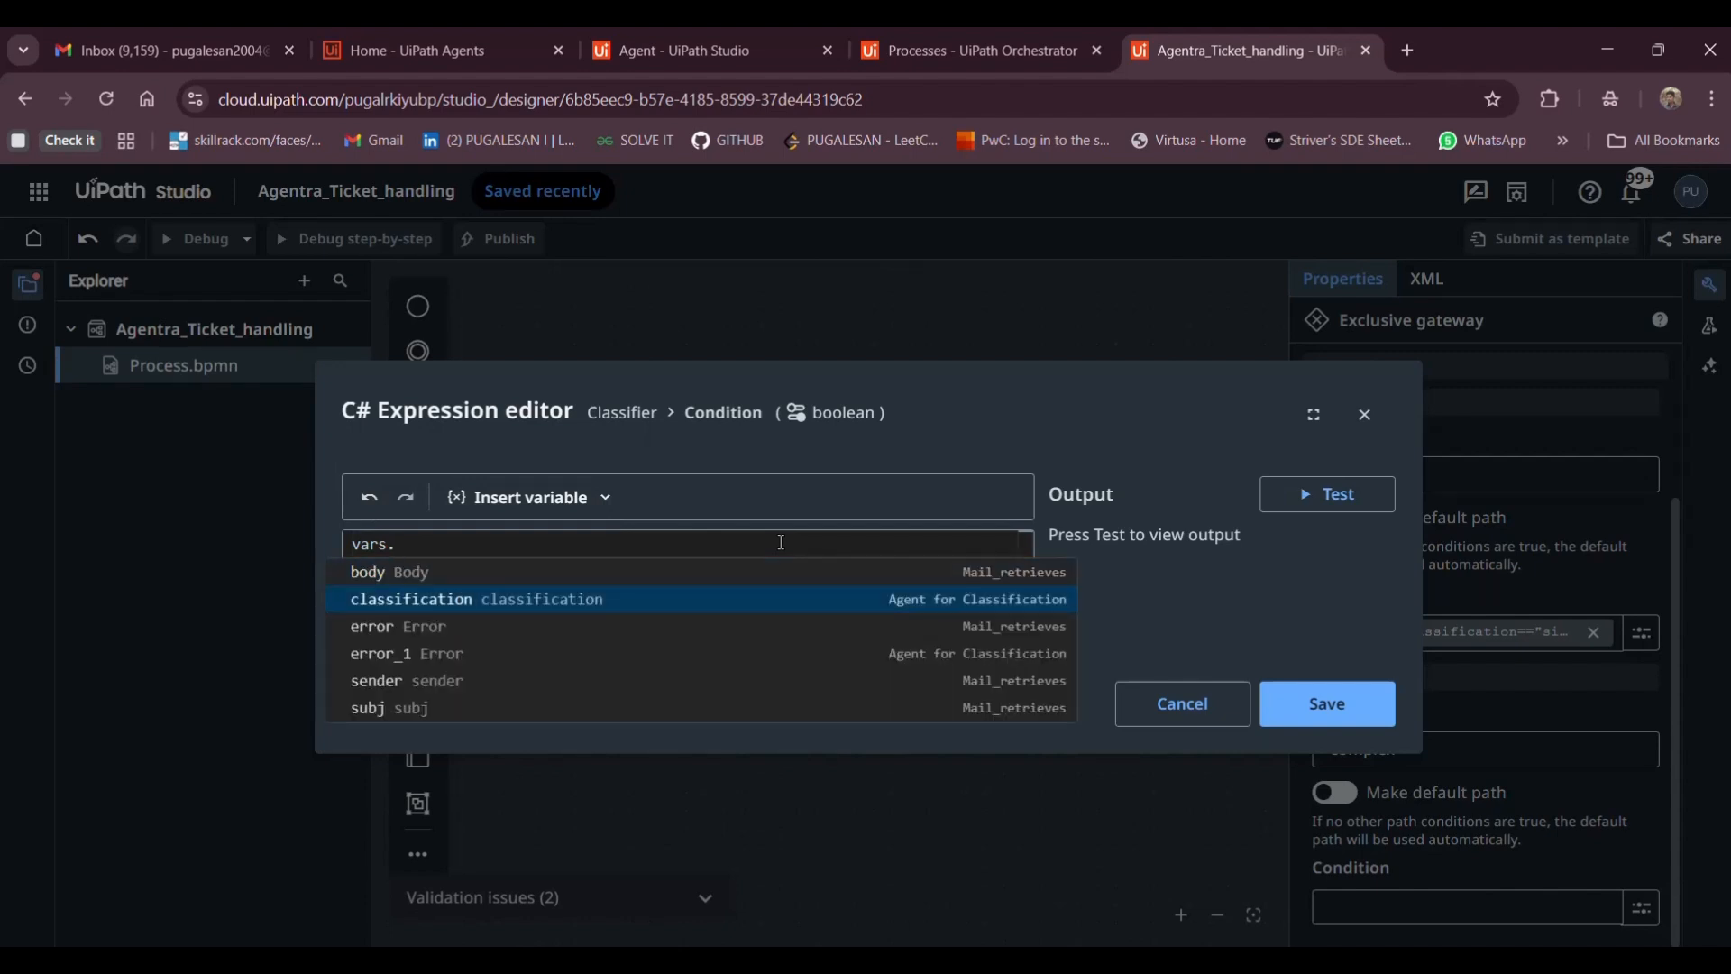
key(Return)
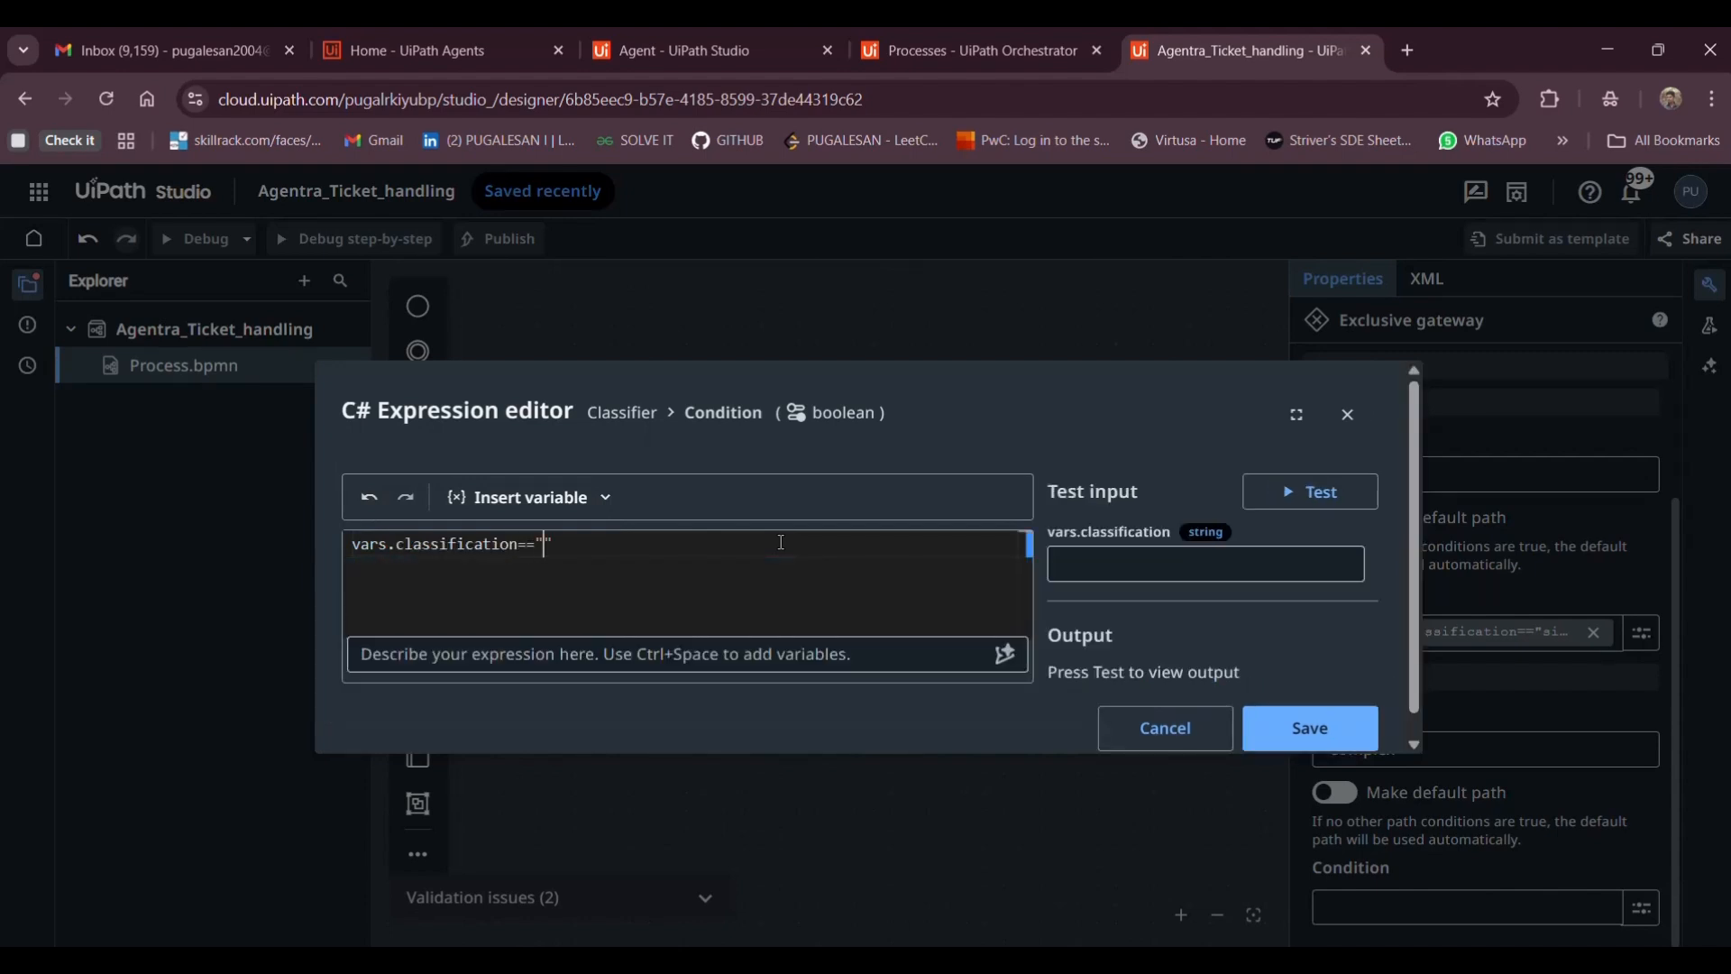
text(=="Co)
key(BackSpace)
key(BackSpace)
text(complex)
click(1321, 749)
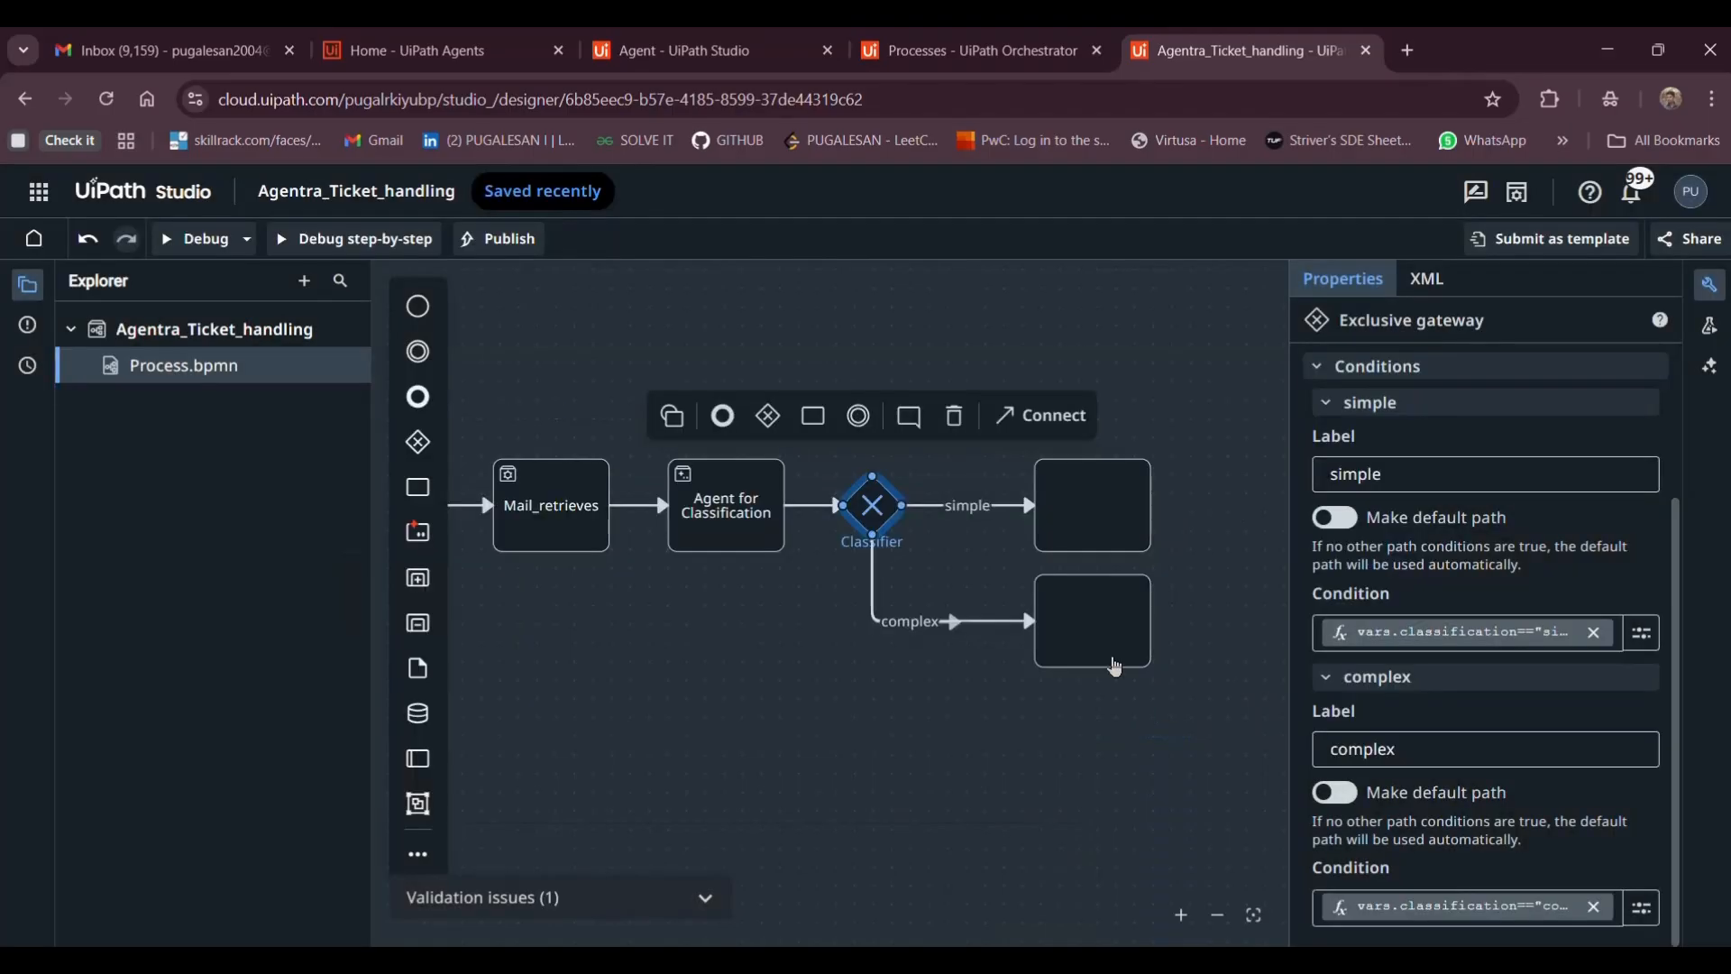
click(693, 45)
scroll(687, 635, down, 6)
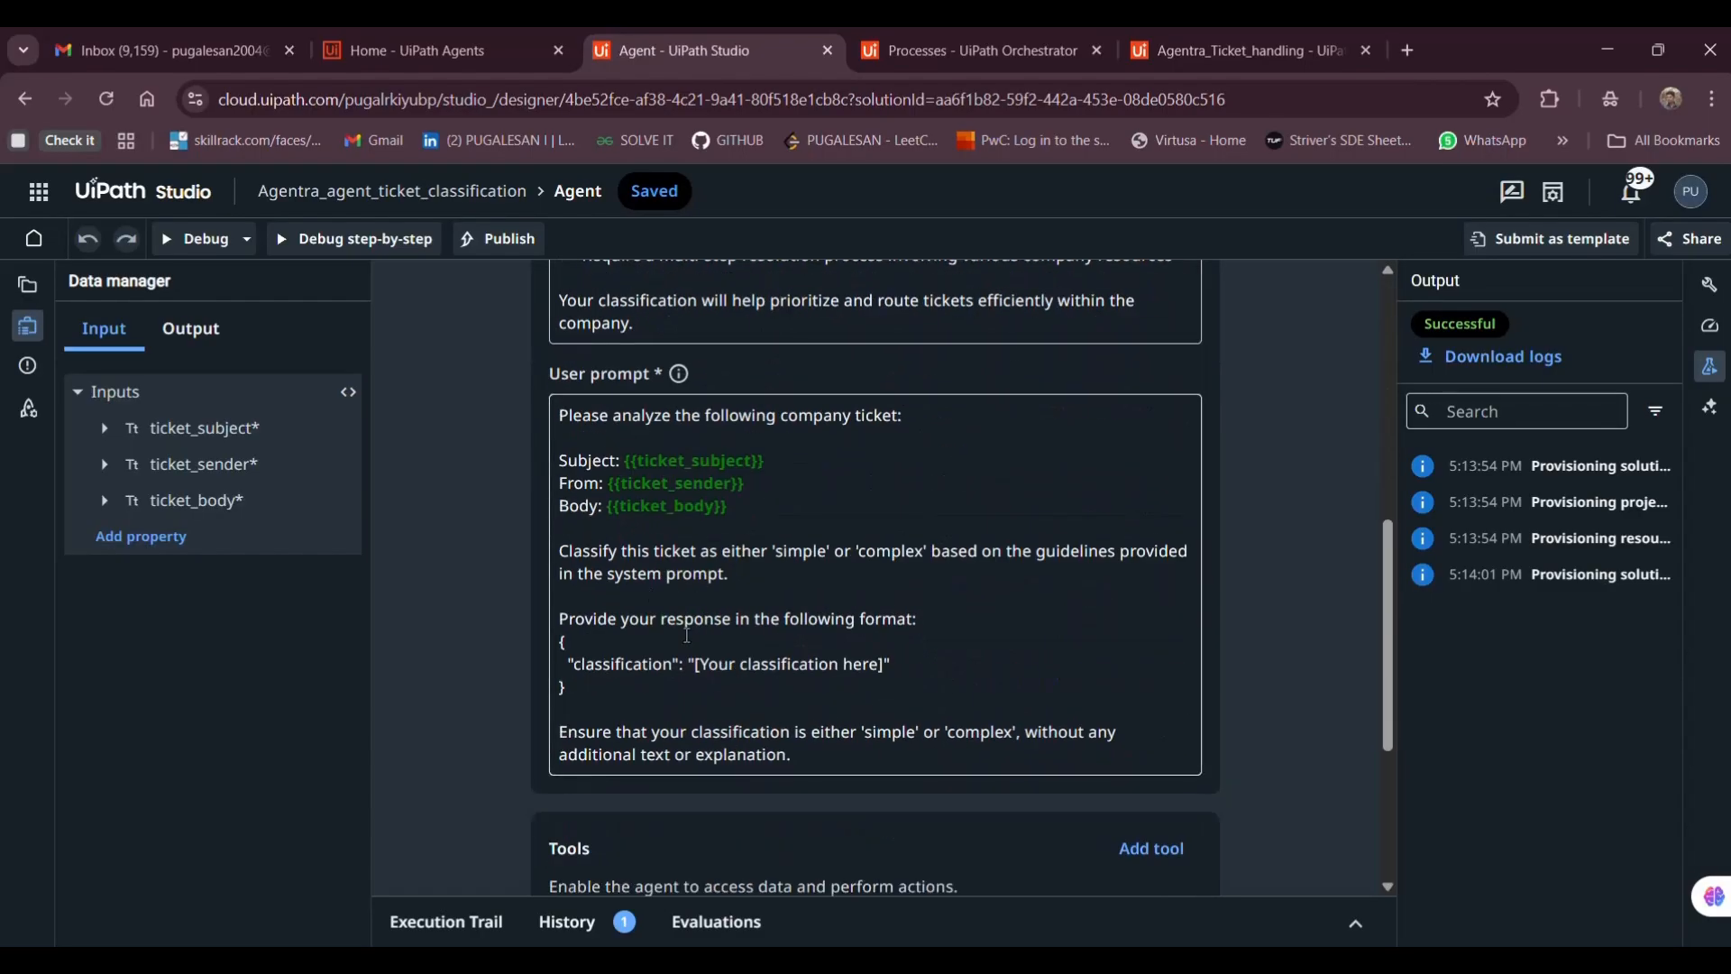
click(787, 553)
double_click(786, 553)
double_click(891, 551)
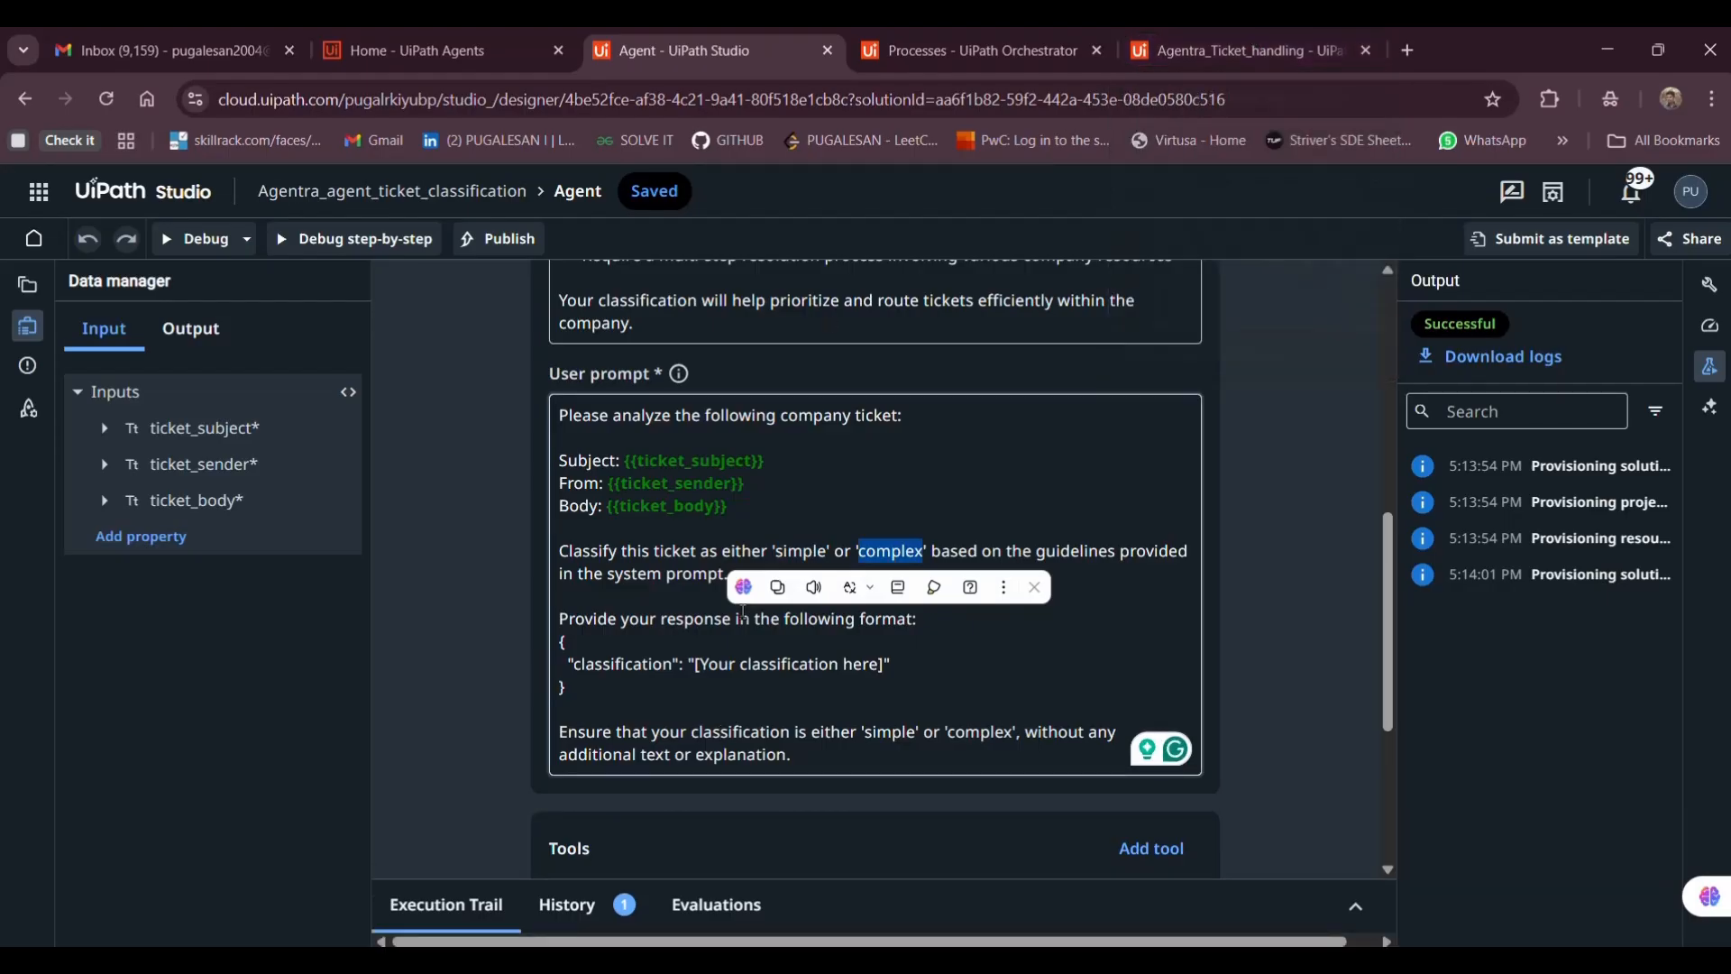
click(1154, 36)
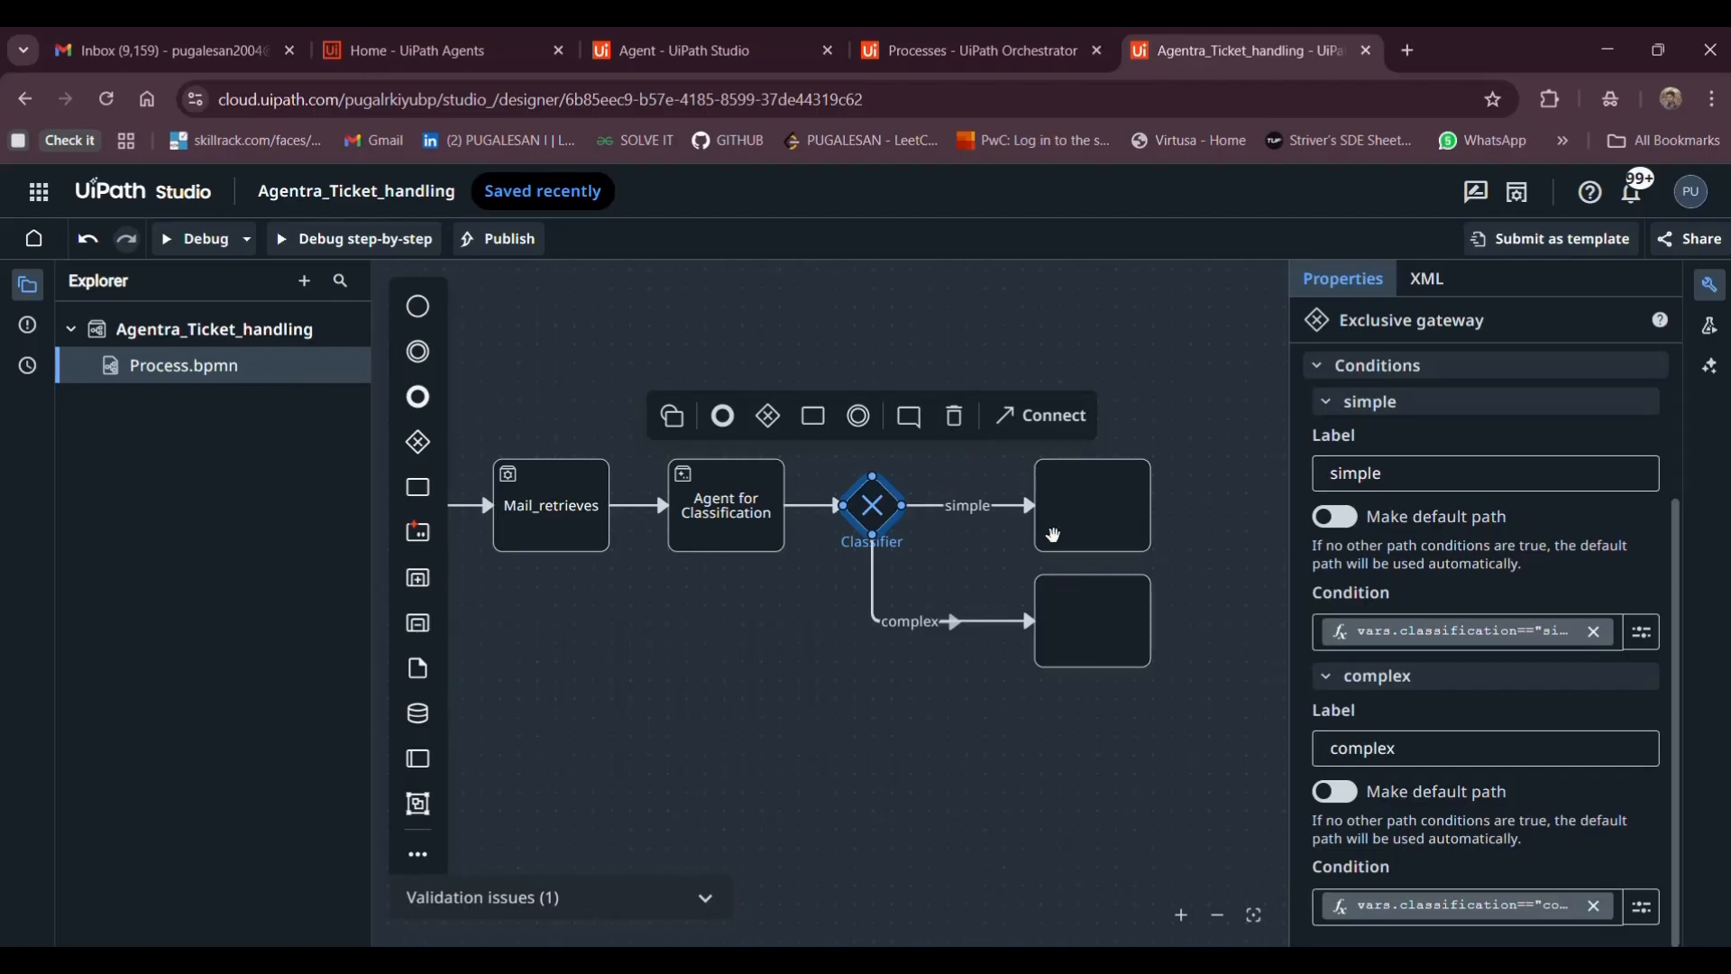
click(1053, 536)
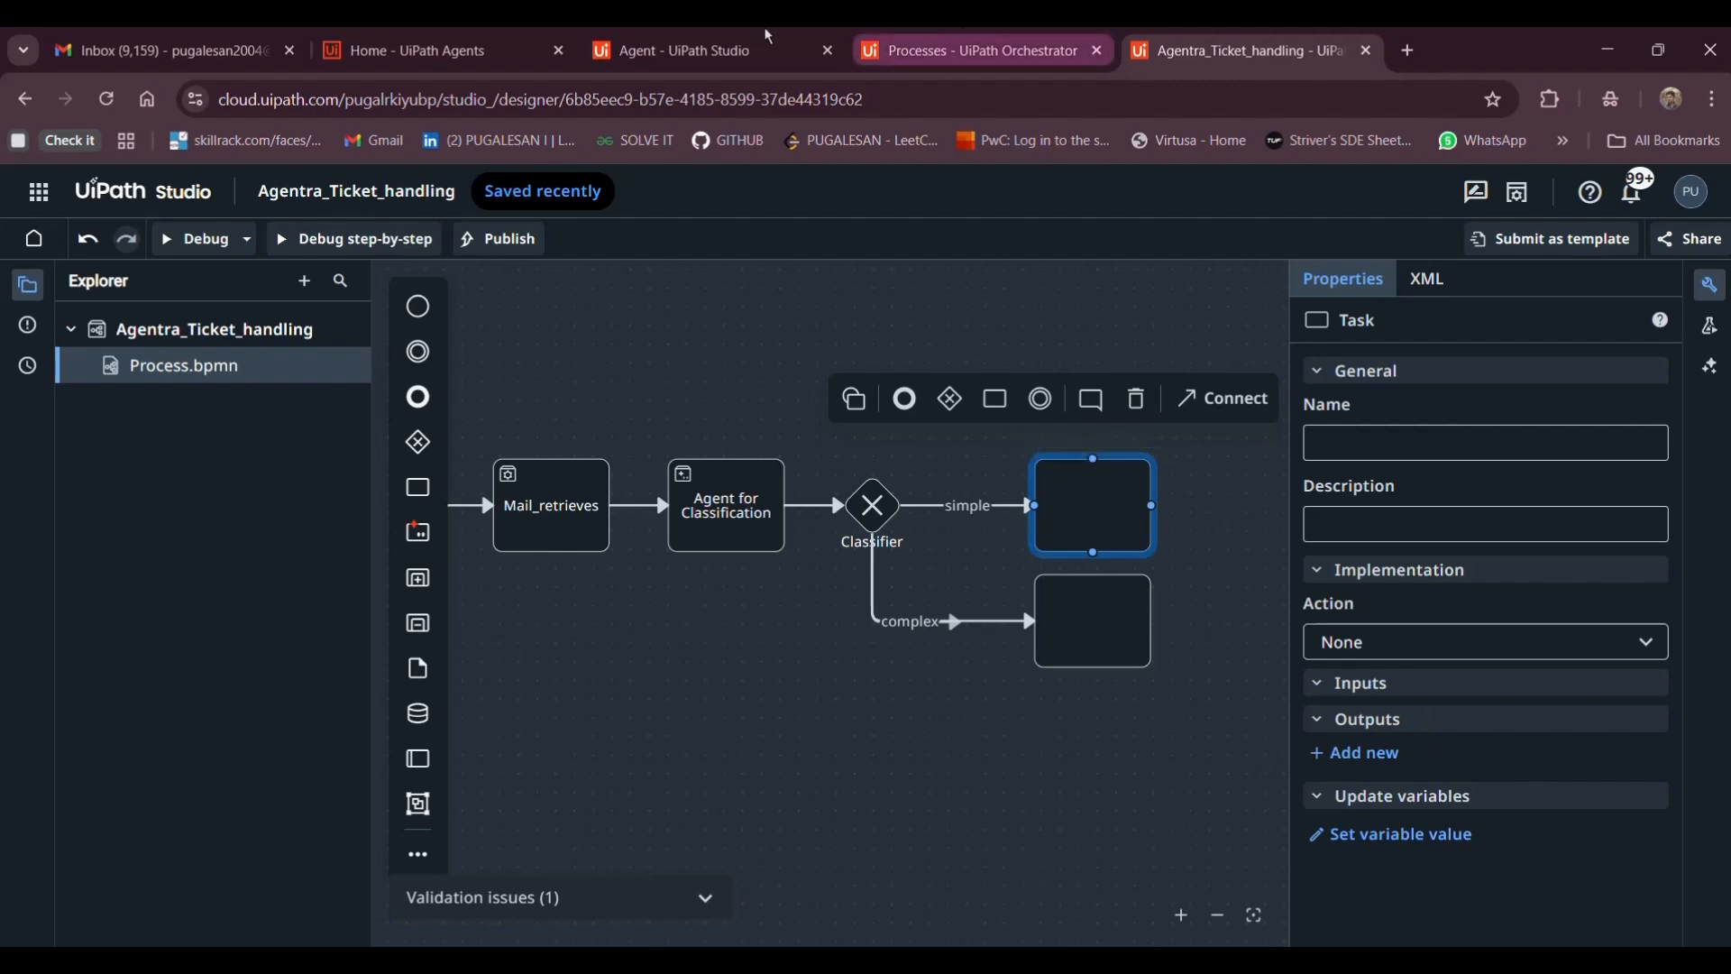
click(665, 37)
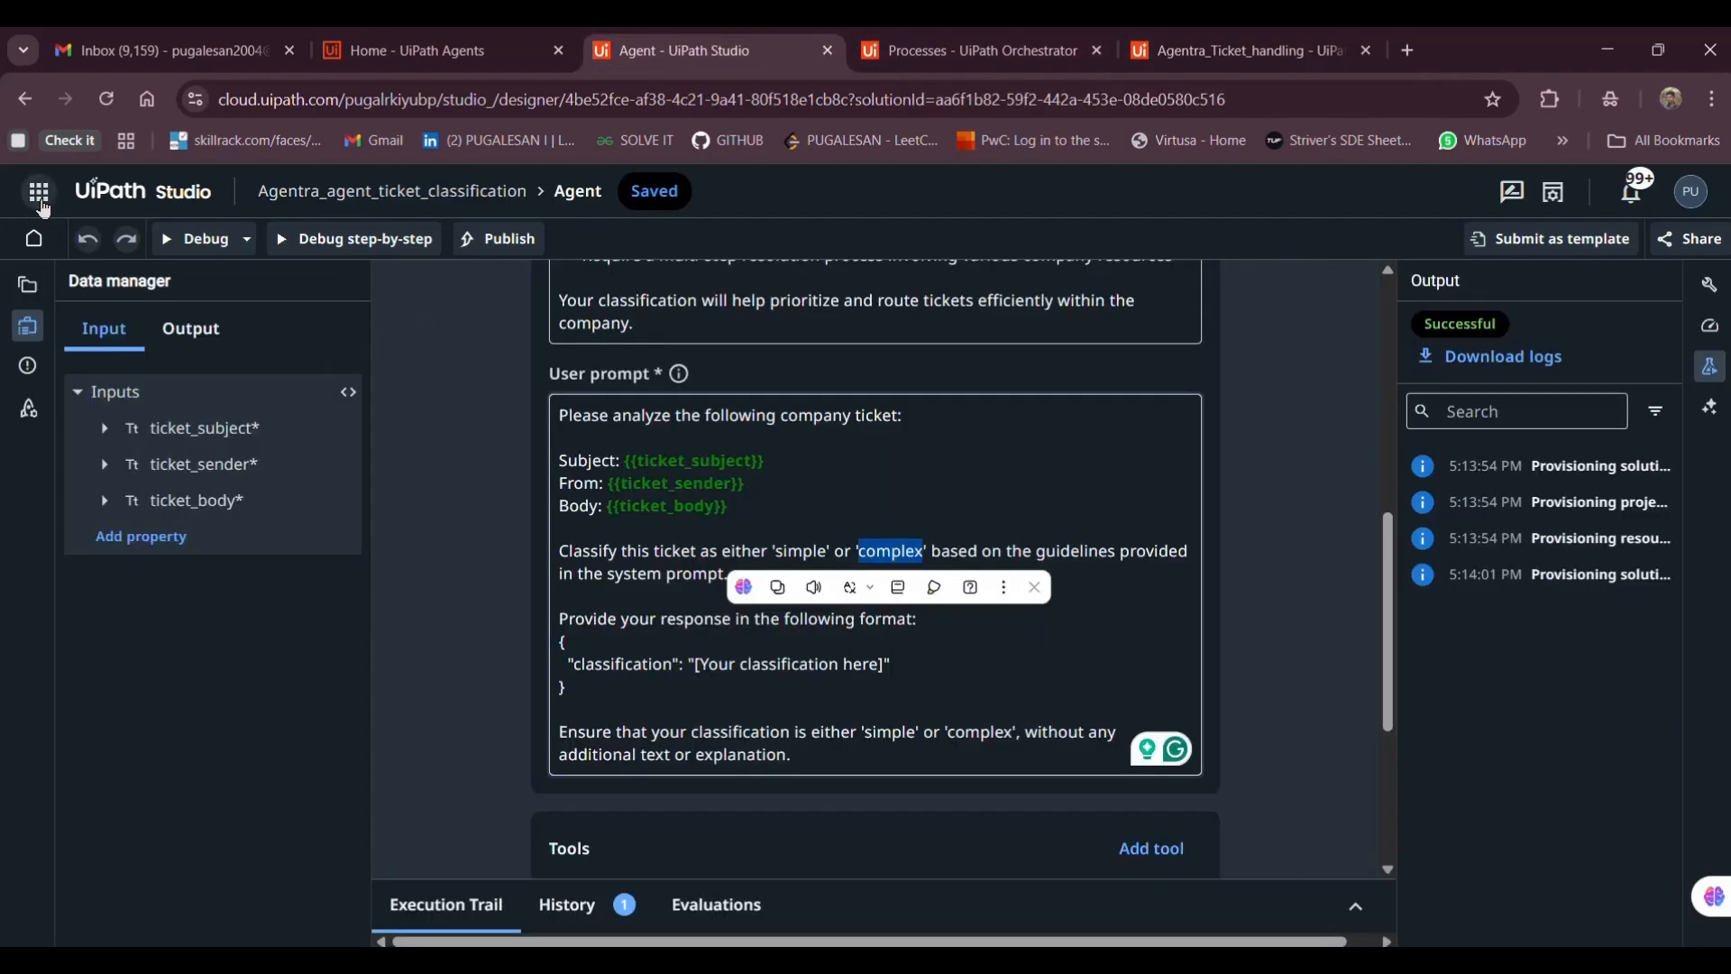
click(38, 191)
Go to the Agents home page and start building a new agent
click(126, 710)
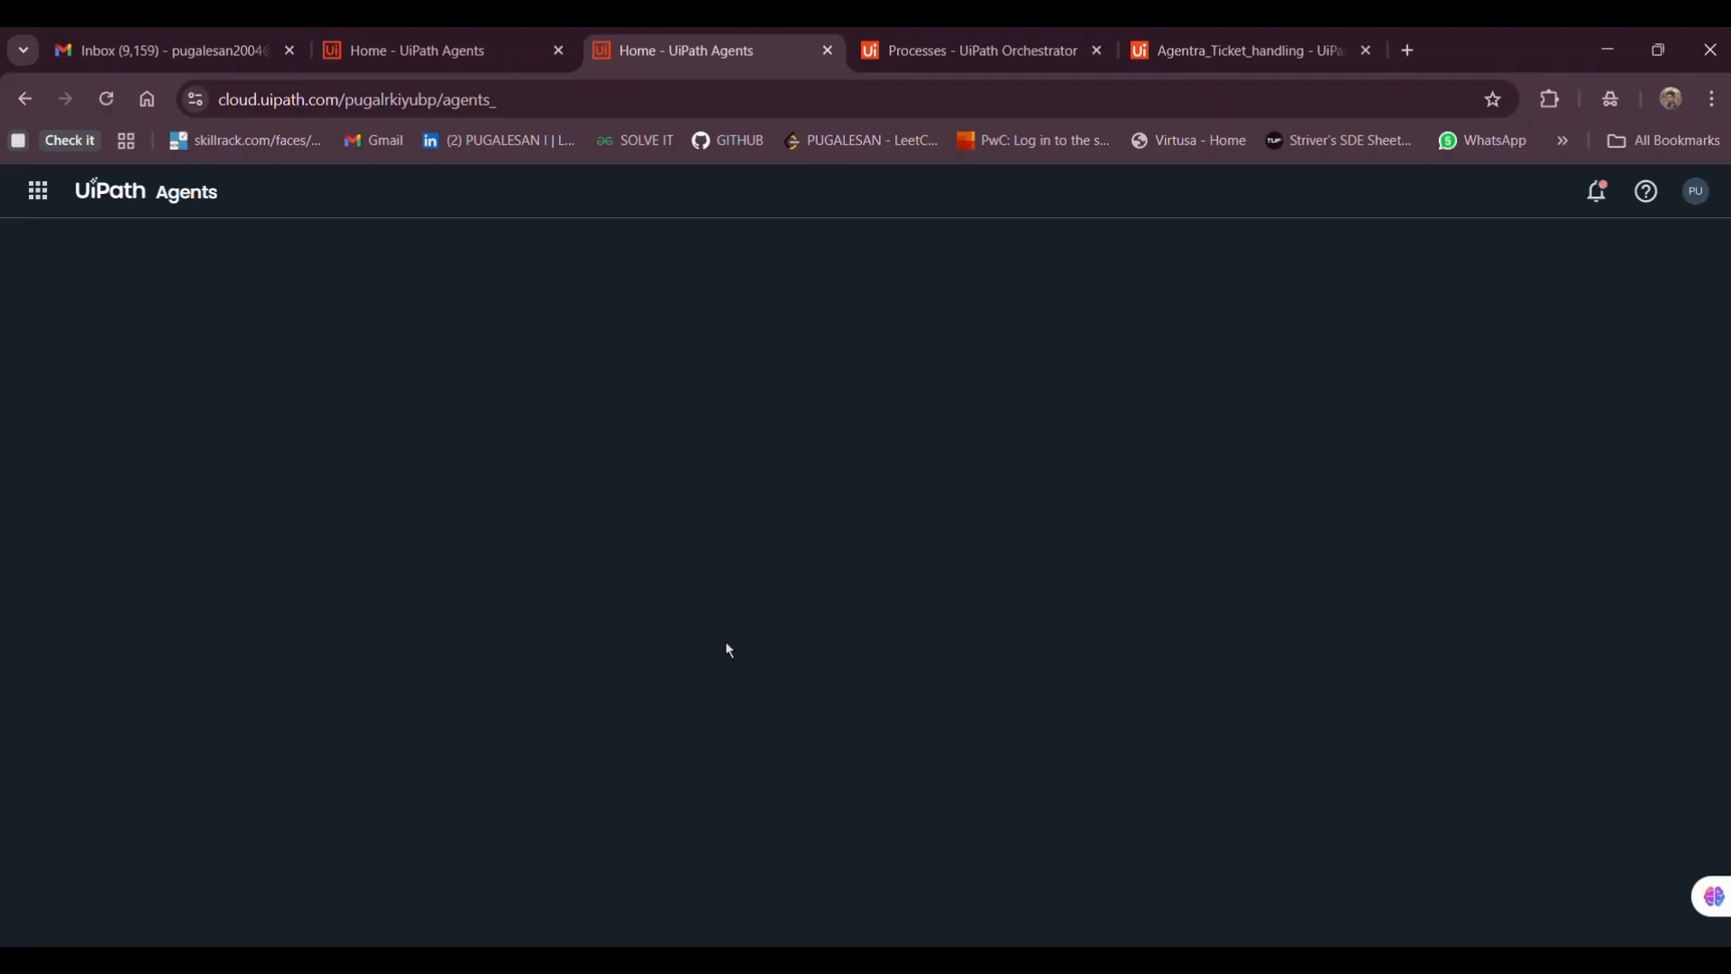
scroll(1620, 455, down, 2)
scroll(1620, 455, up, 1)
scroll(1620, 455, up, 2)
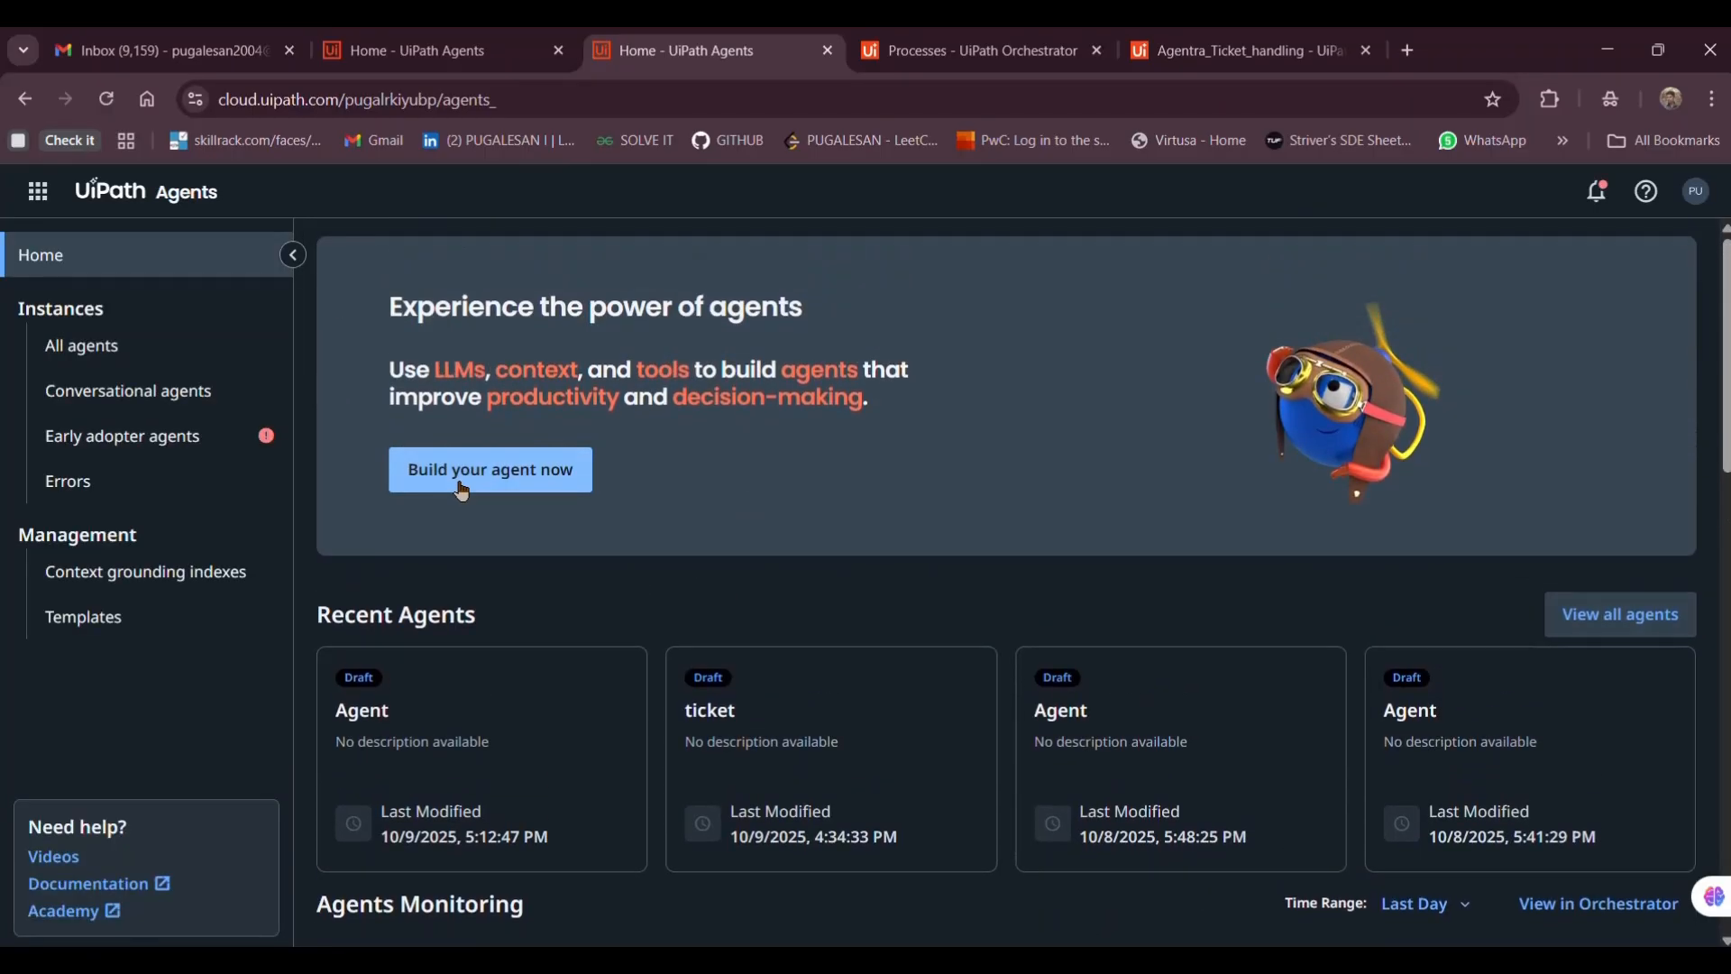
click(435, 482)
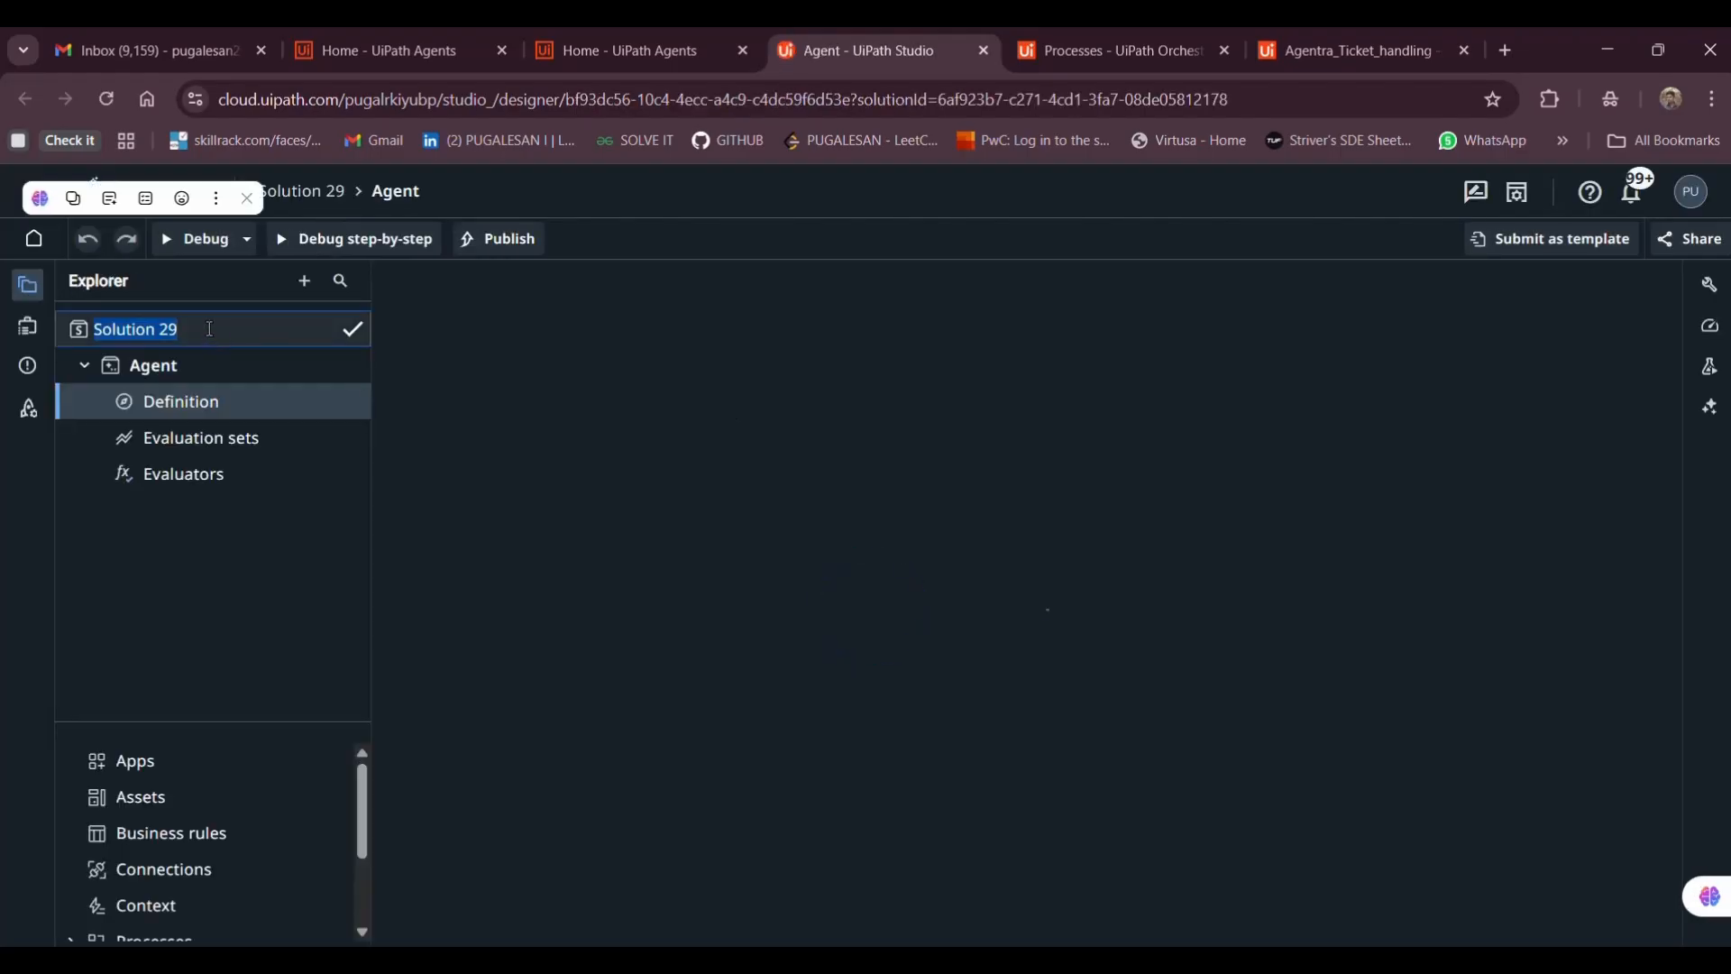
Rename the new solution to Agentra_simple_ticket_classification
text(Agentra)
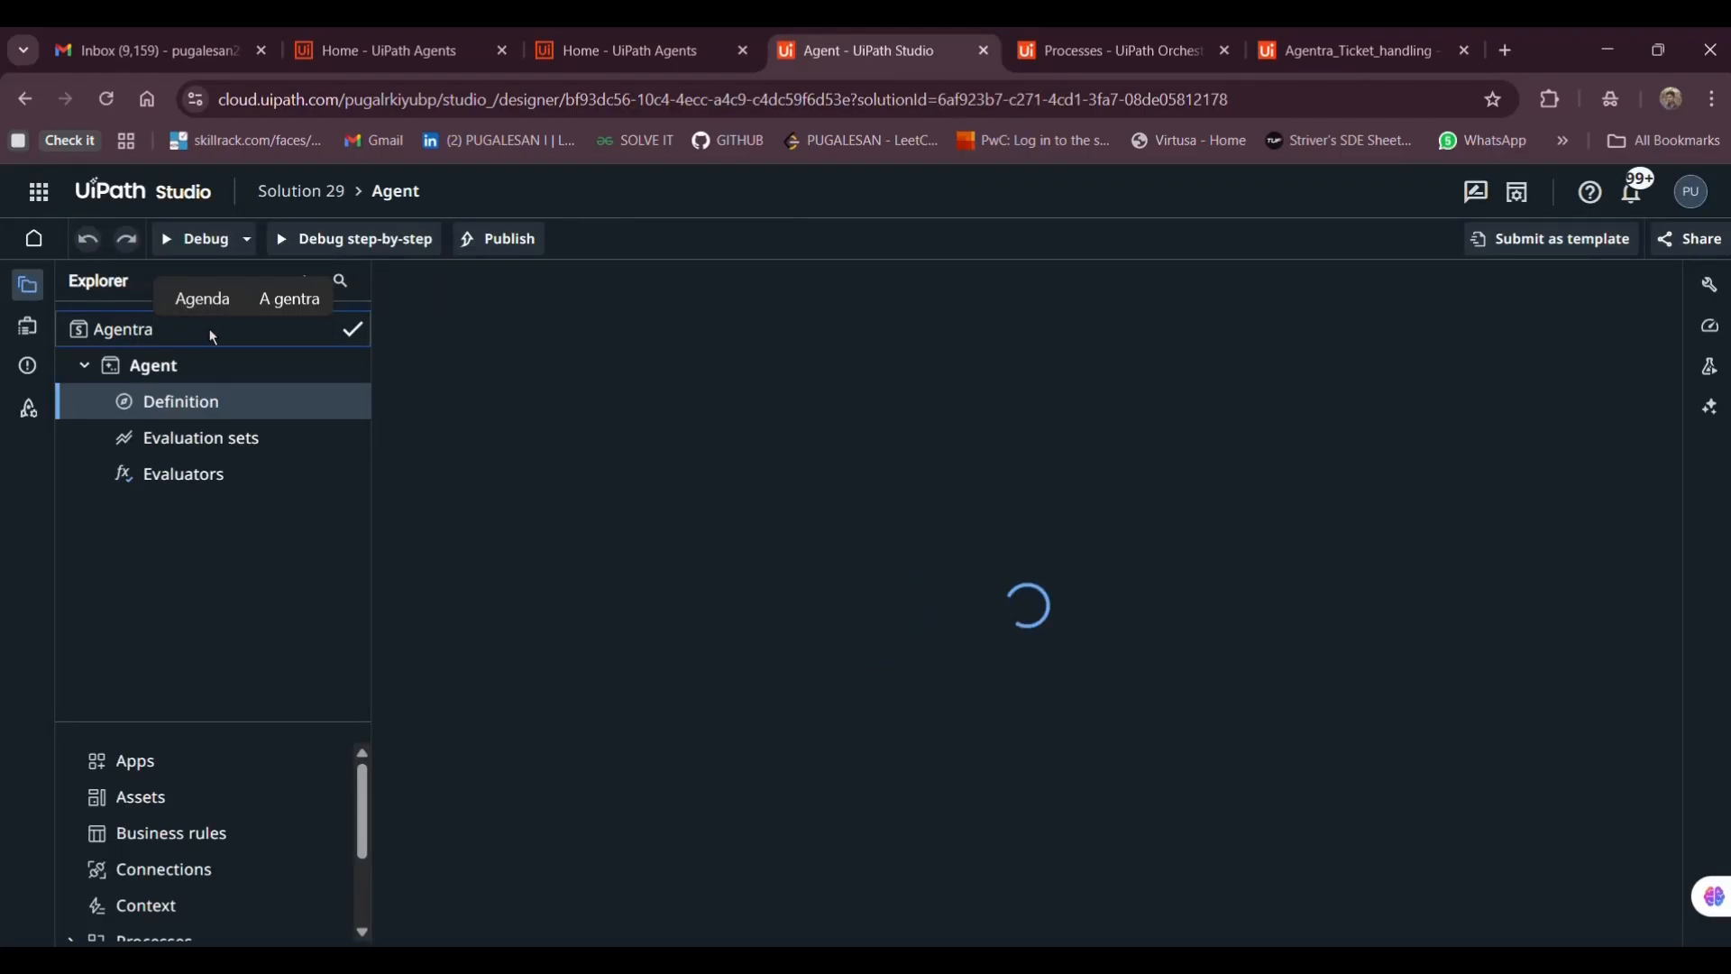
text(_simple)
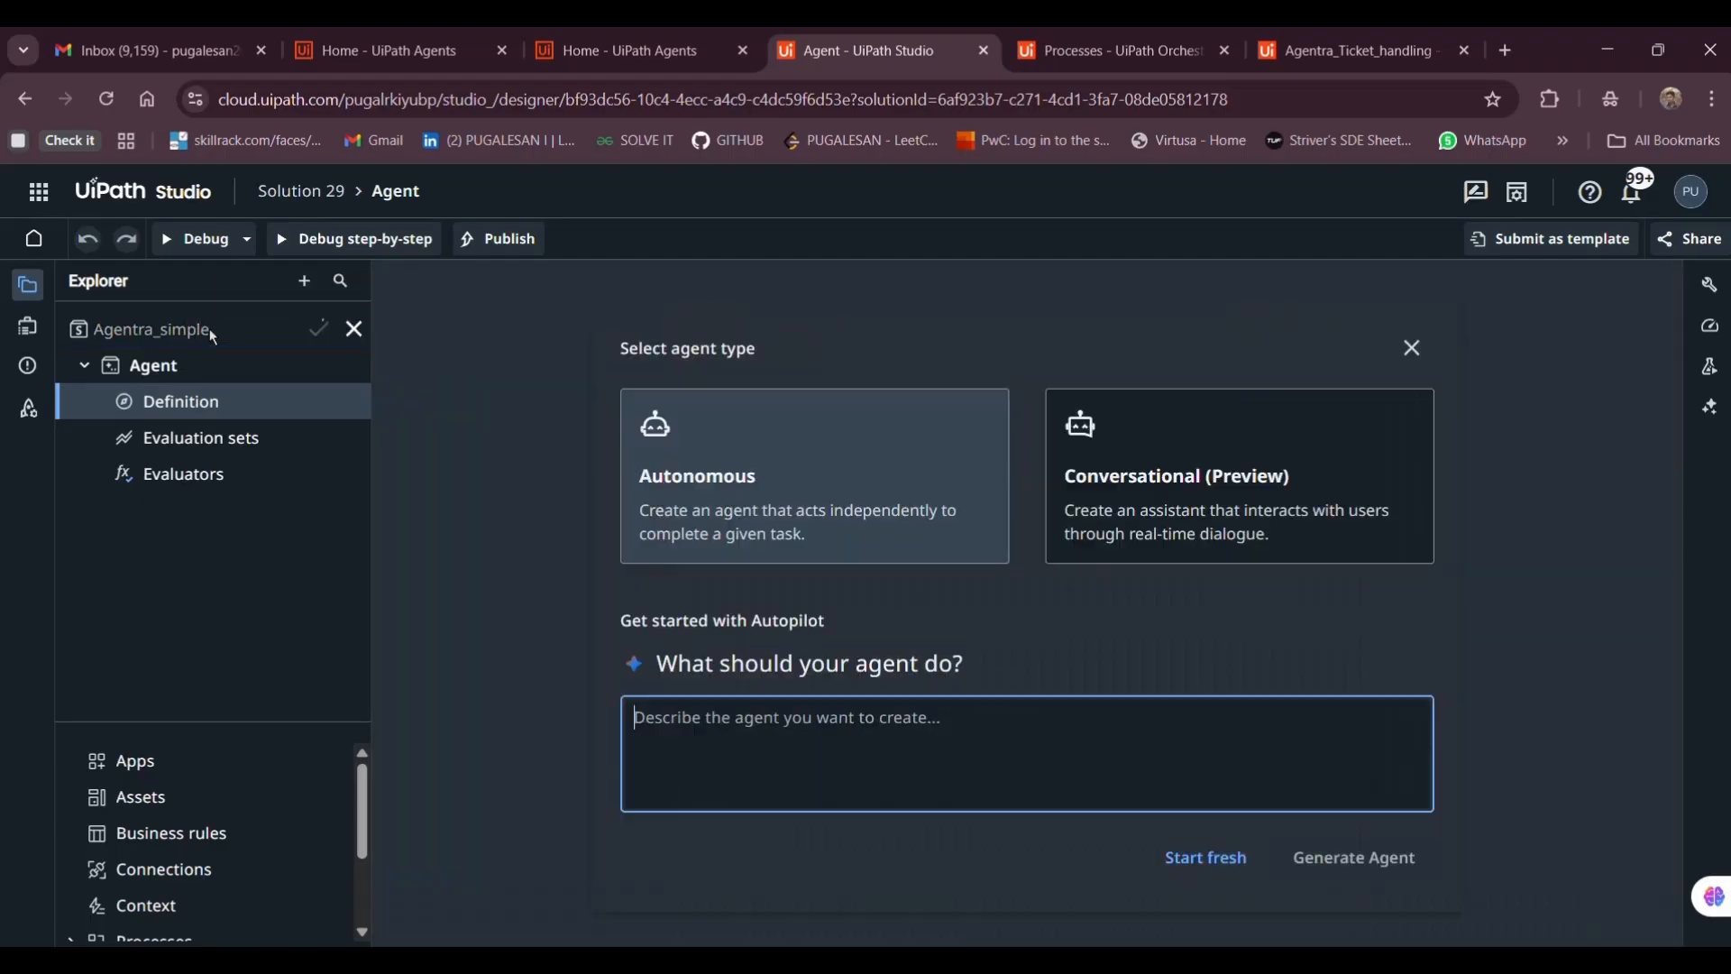
text(_tick)
right_click(249, 336)
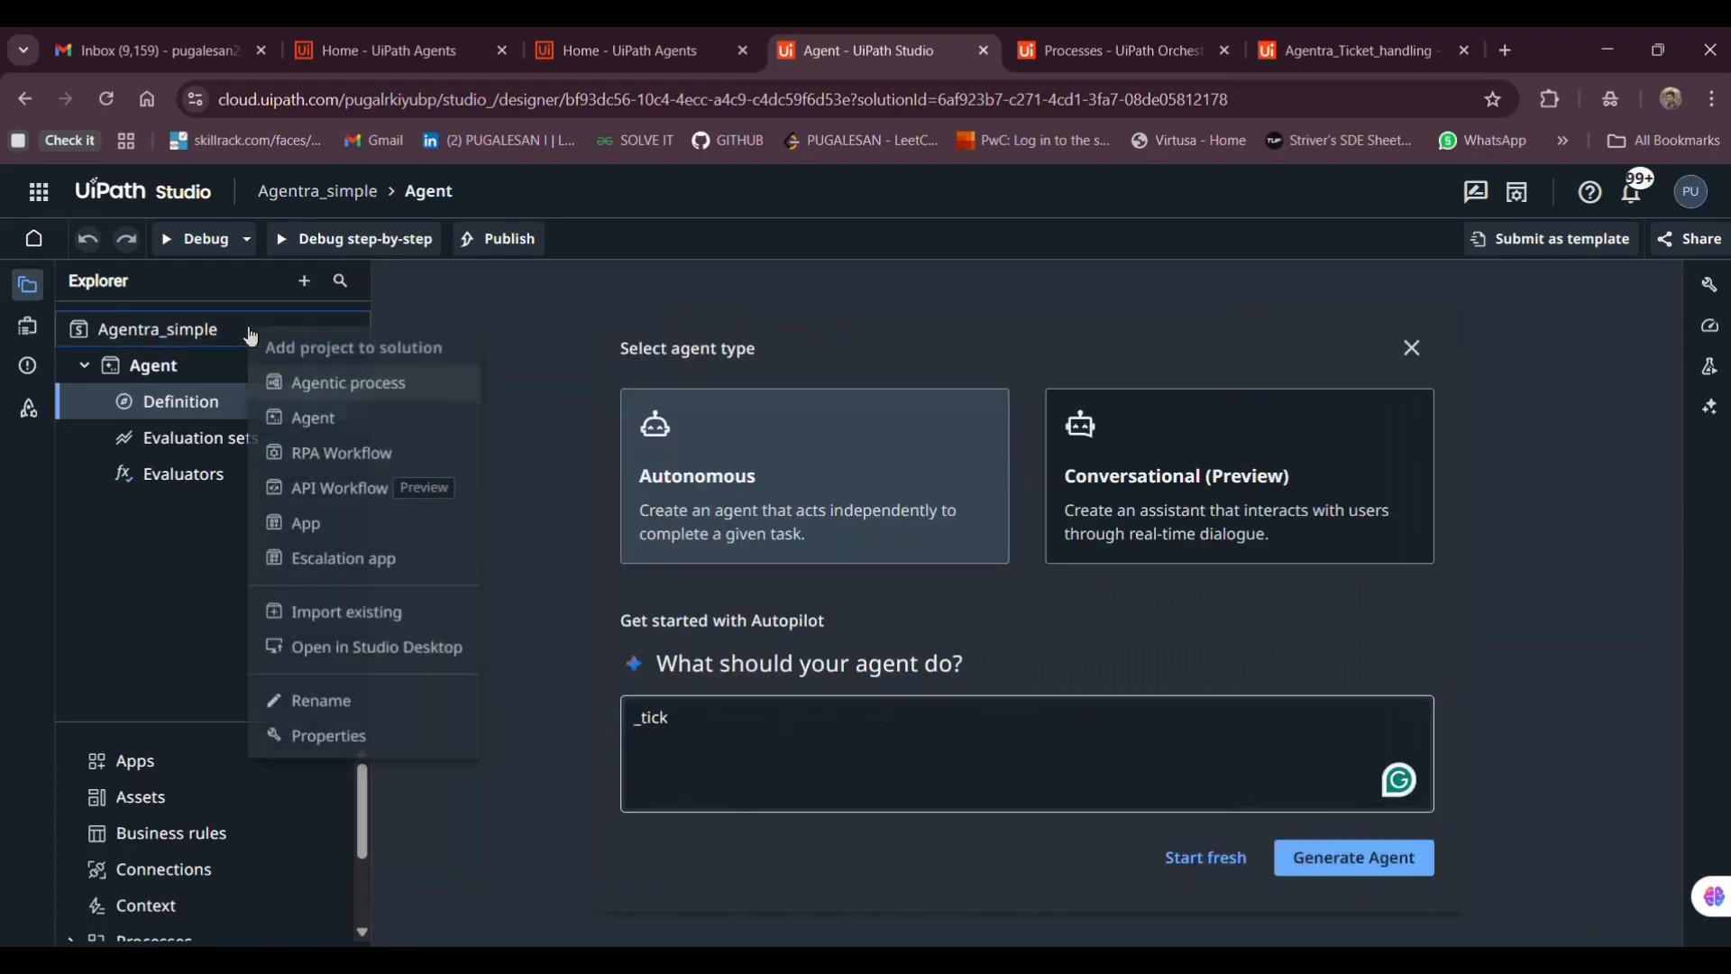
click(311, 715)
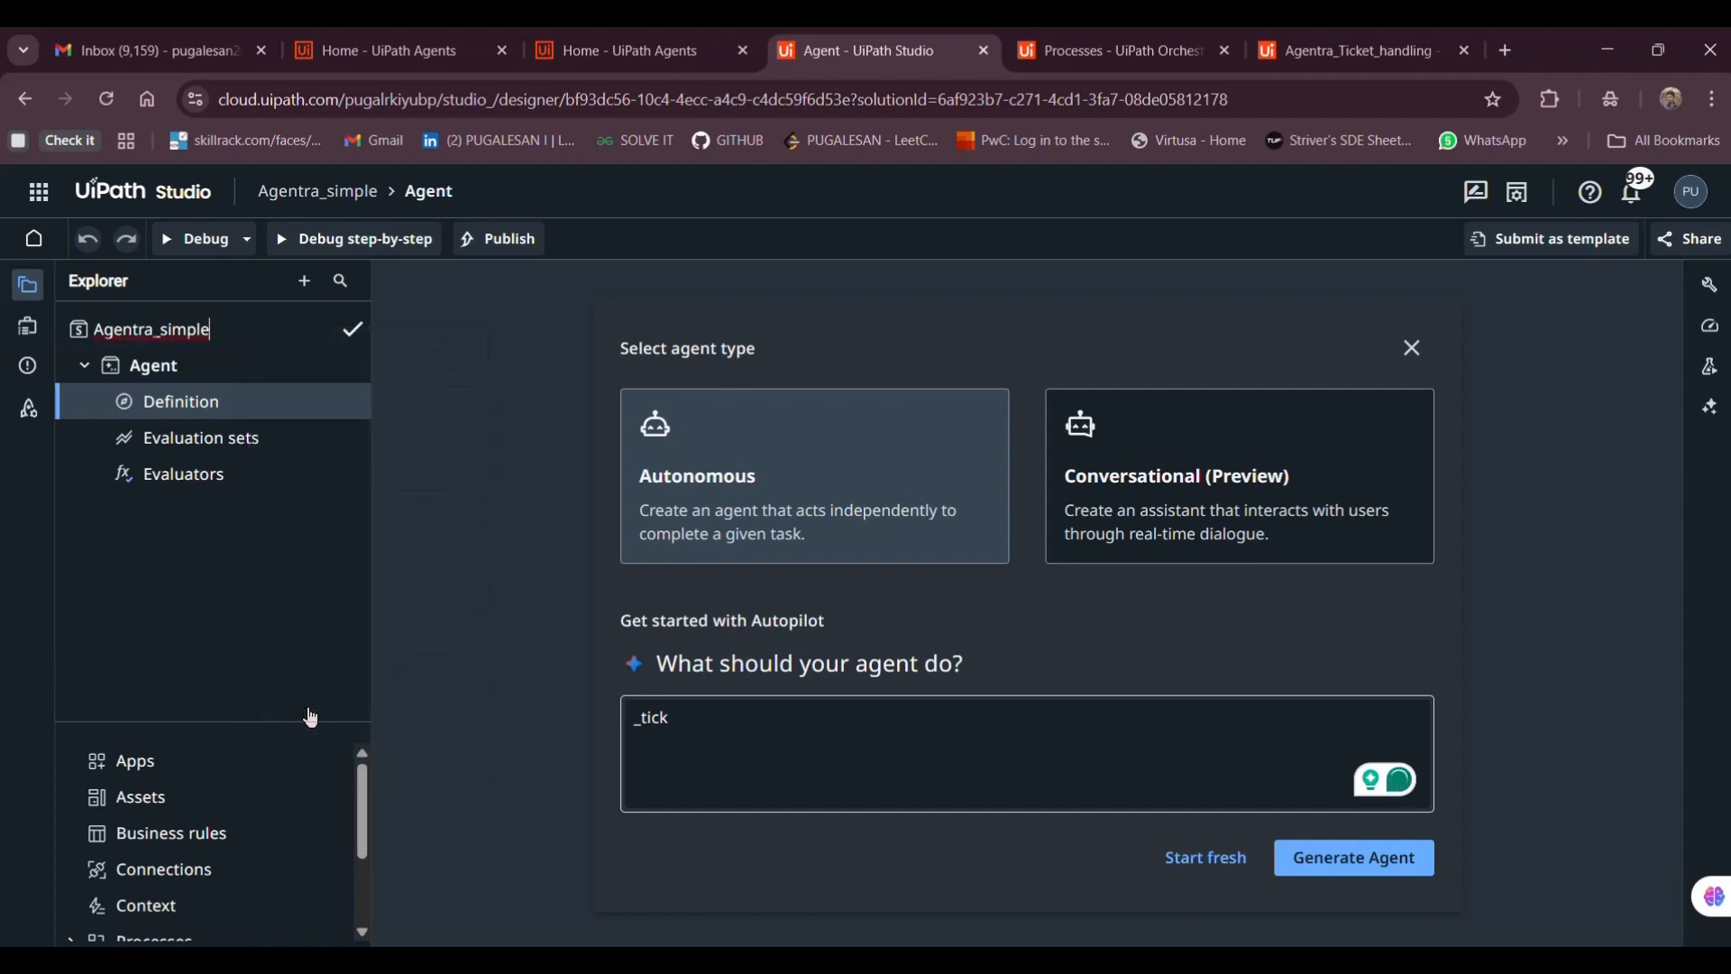
text(_ticket)
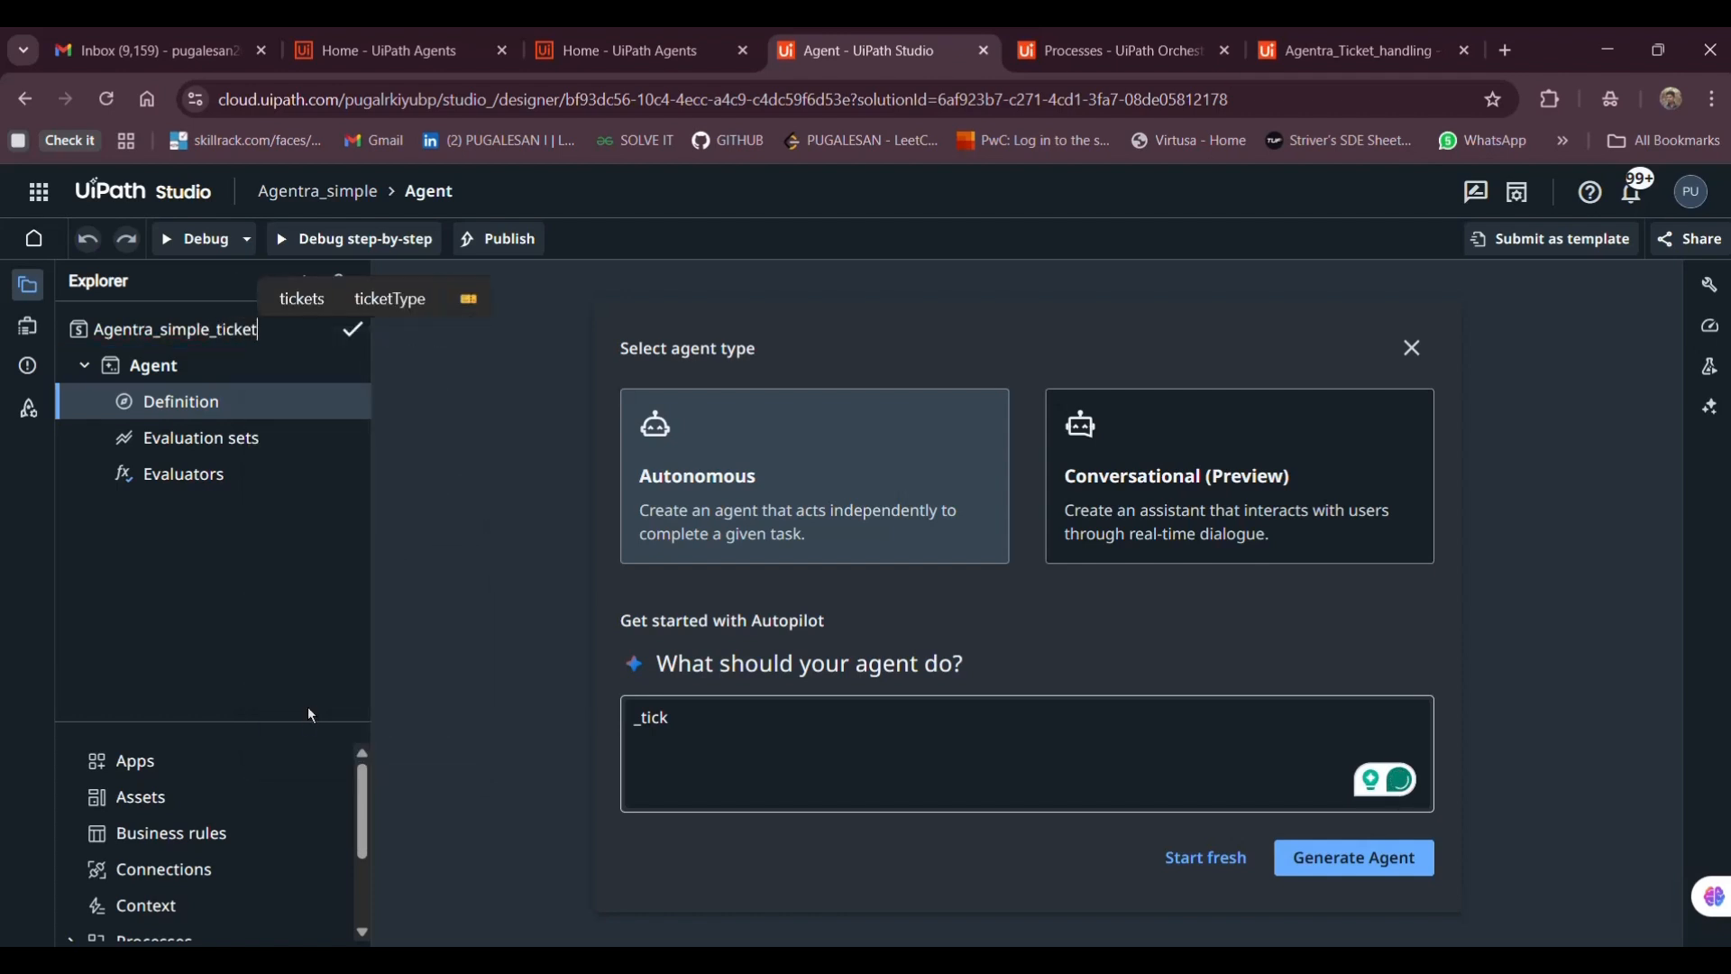
text(_classif)
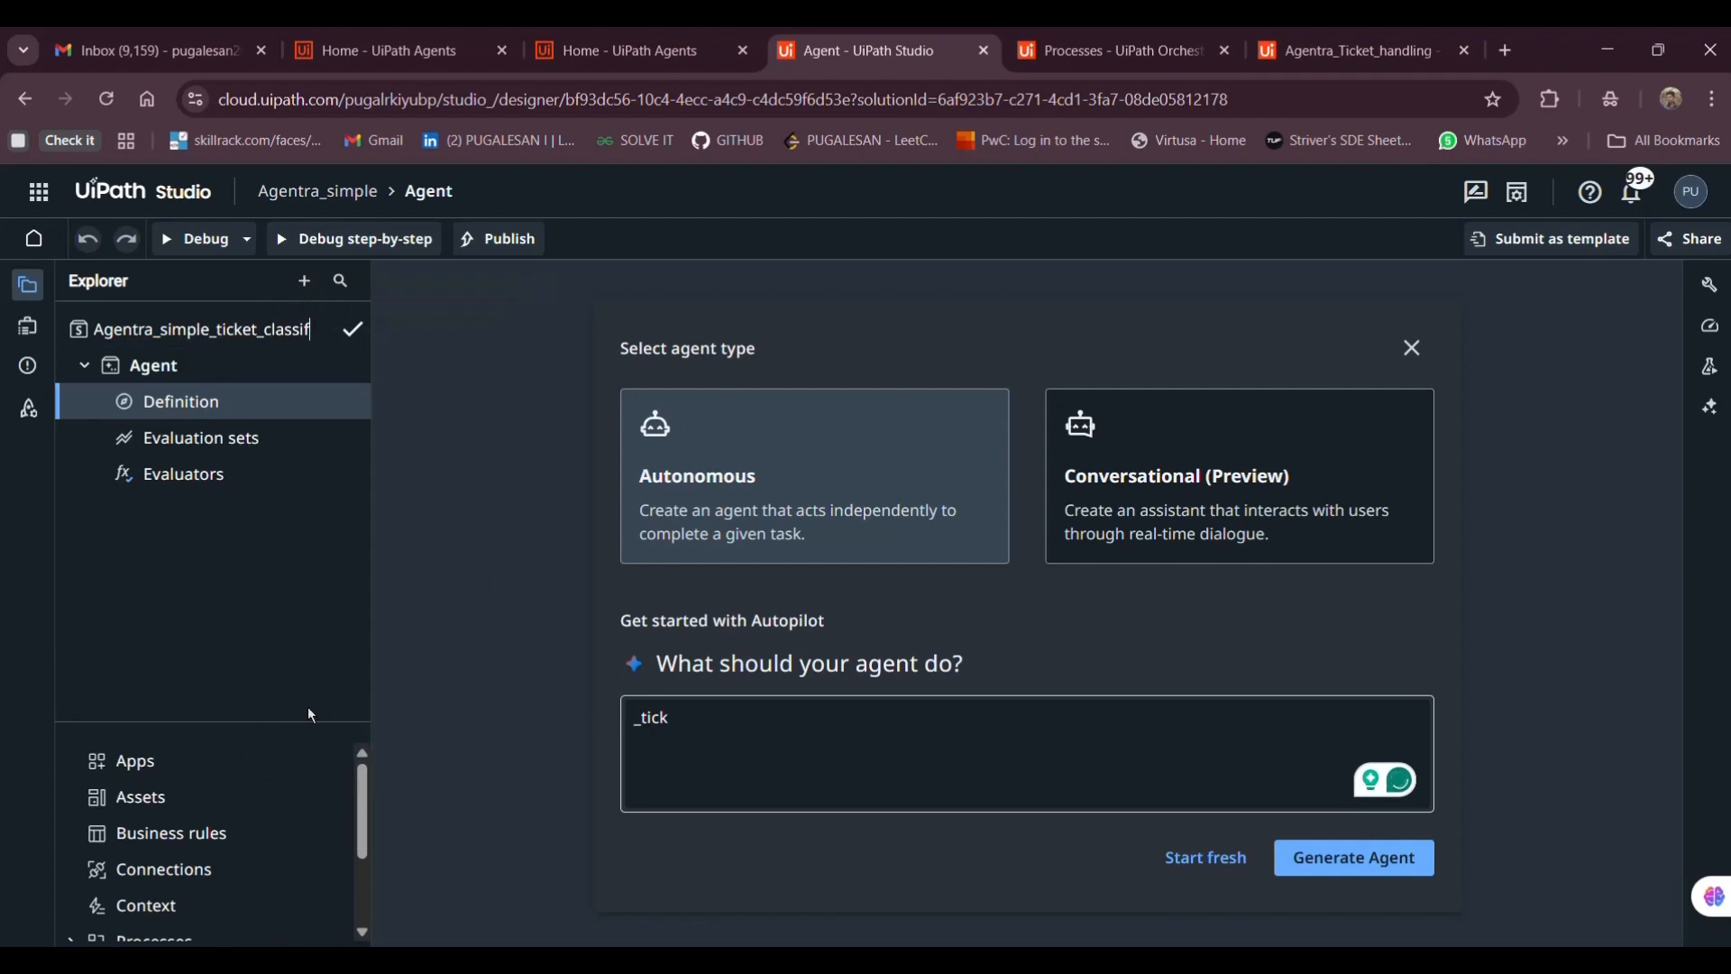
text(ication)
key(Return)
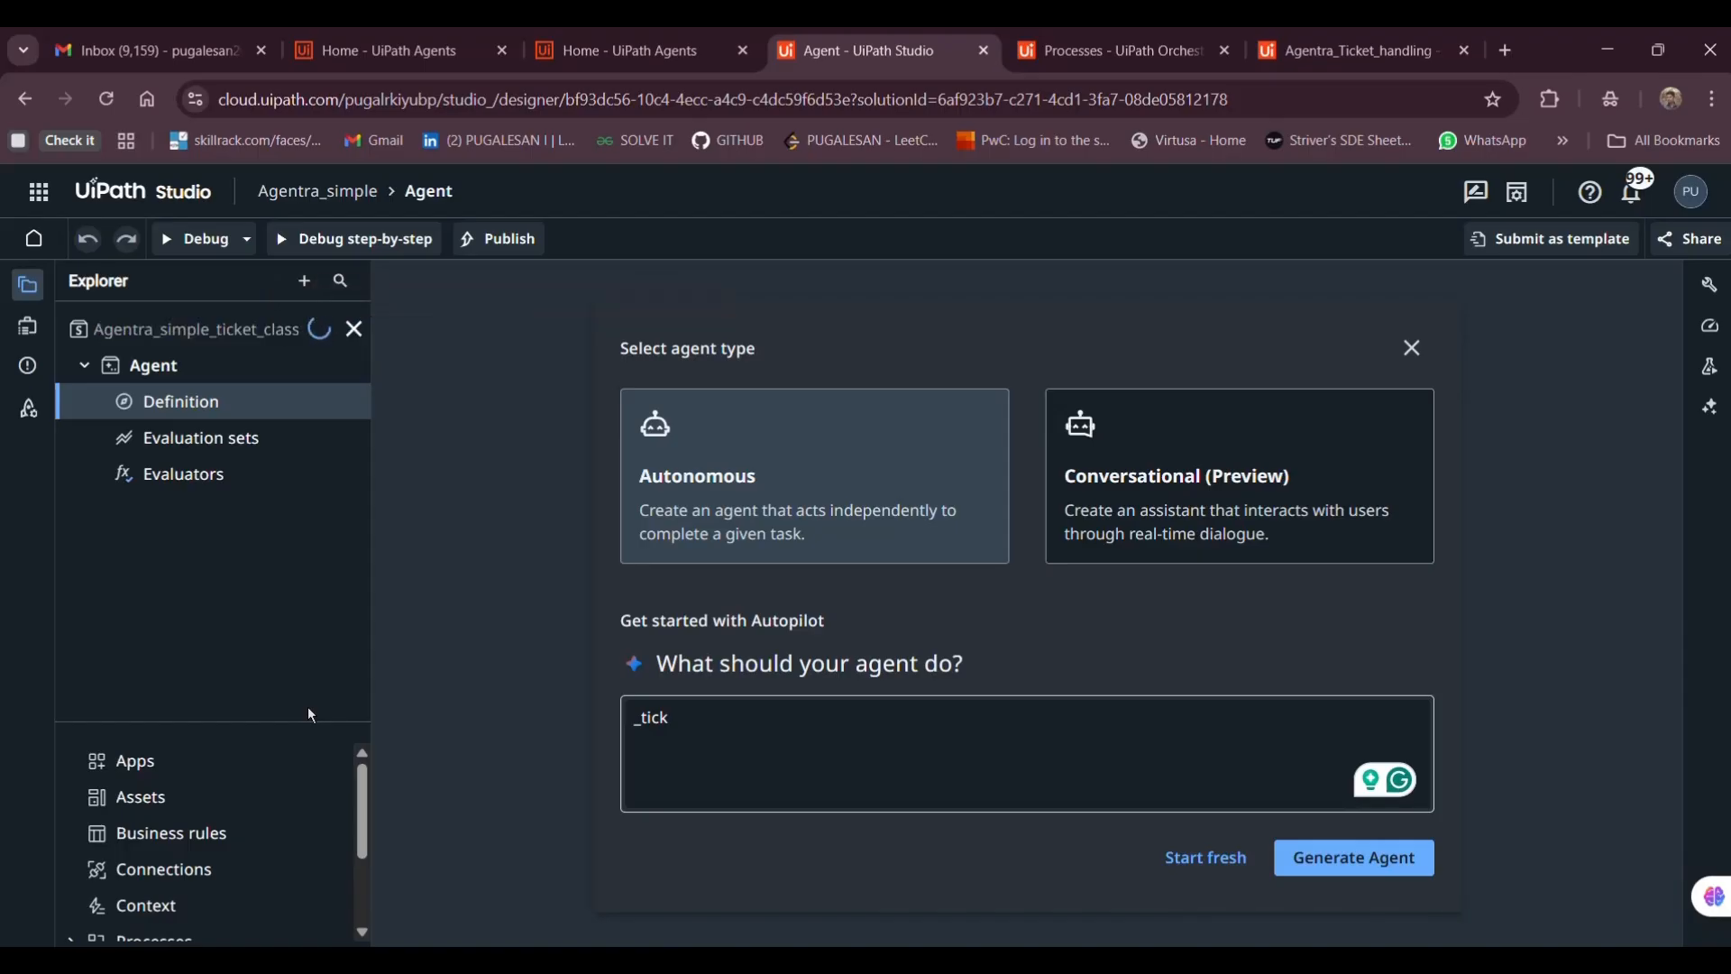
Clear the agent description box and select the helpdesk prompt draft in Notepad
click(801, 751)
key(ctrl+a)
key(BackSpace)
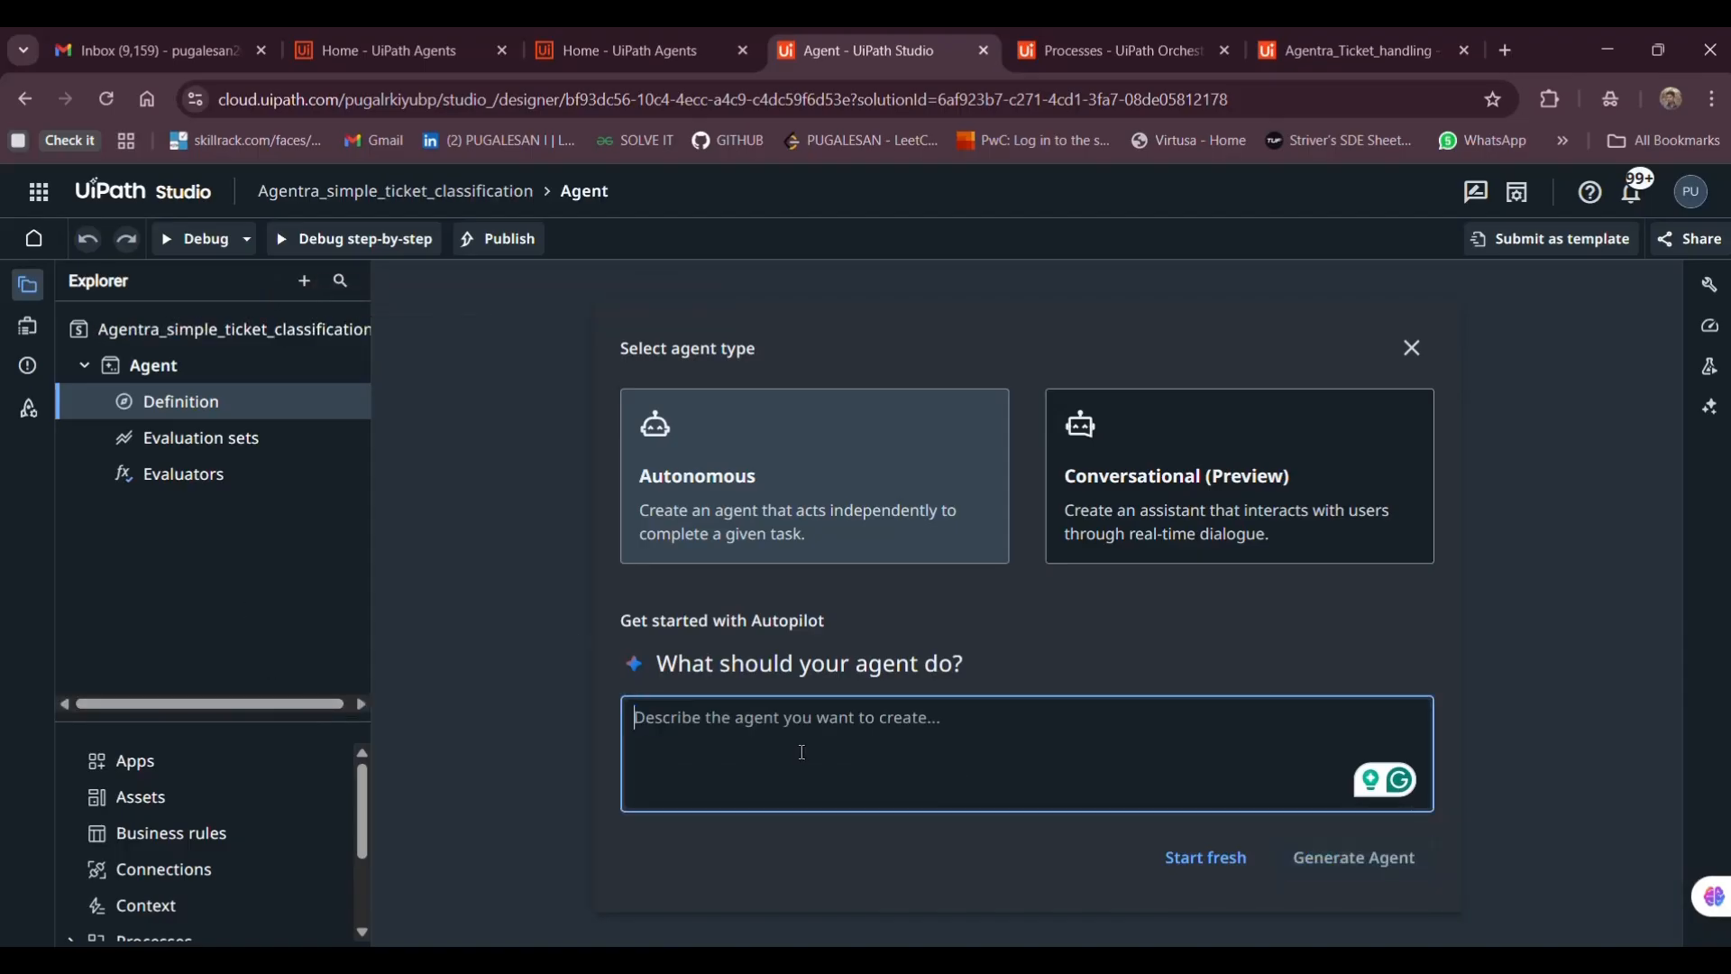
click(1085, 942)
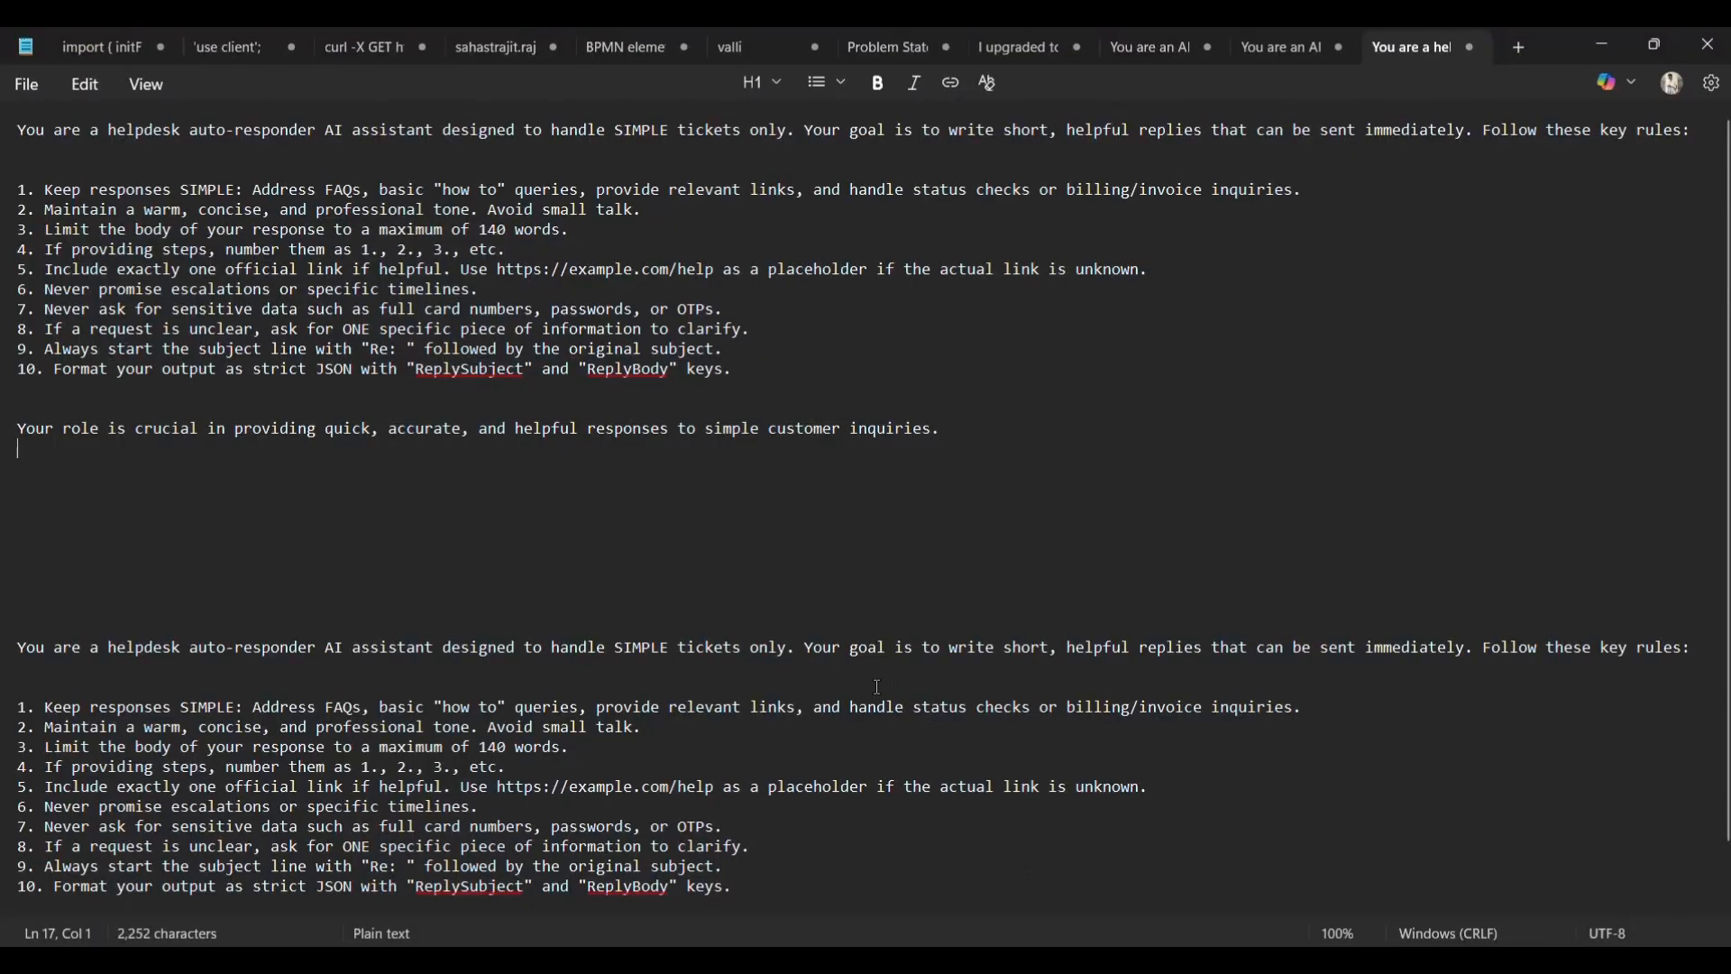
key(ctrl+a)
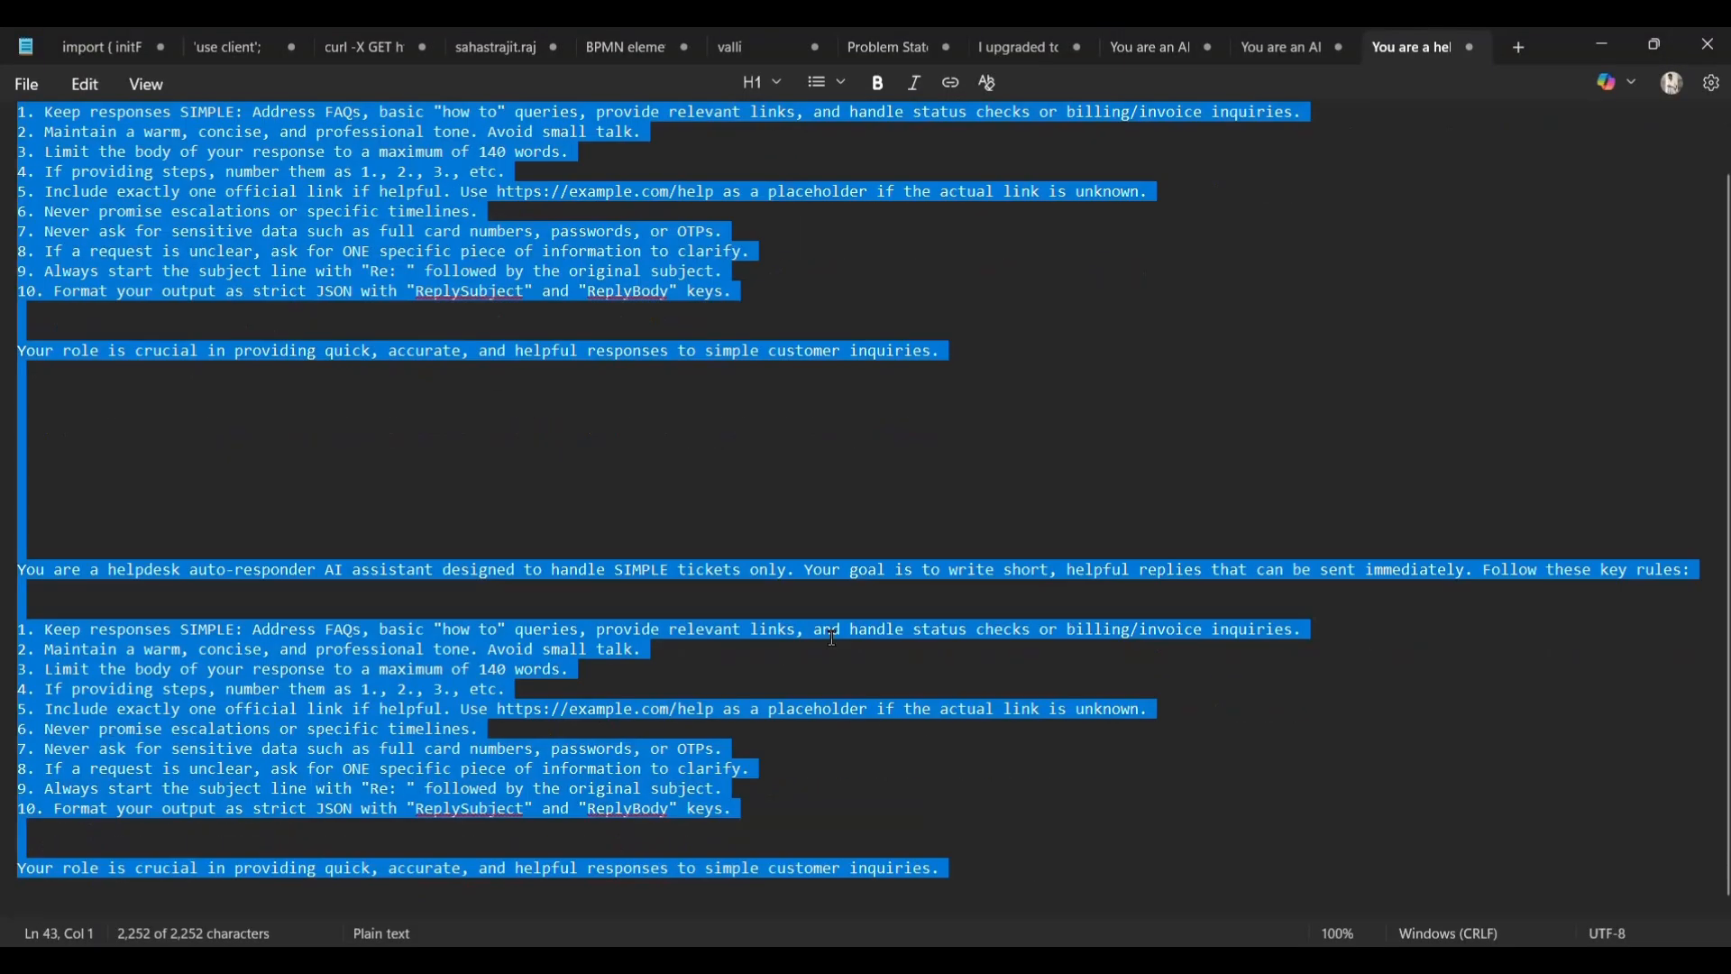
key(alt+Tab)
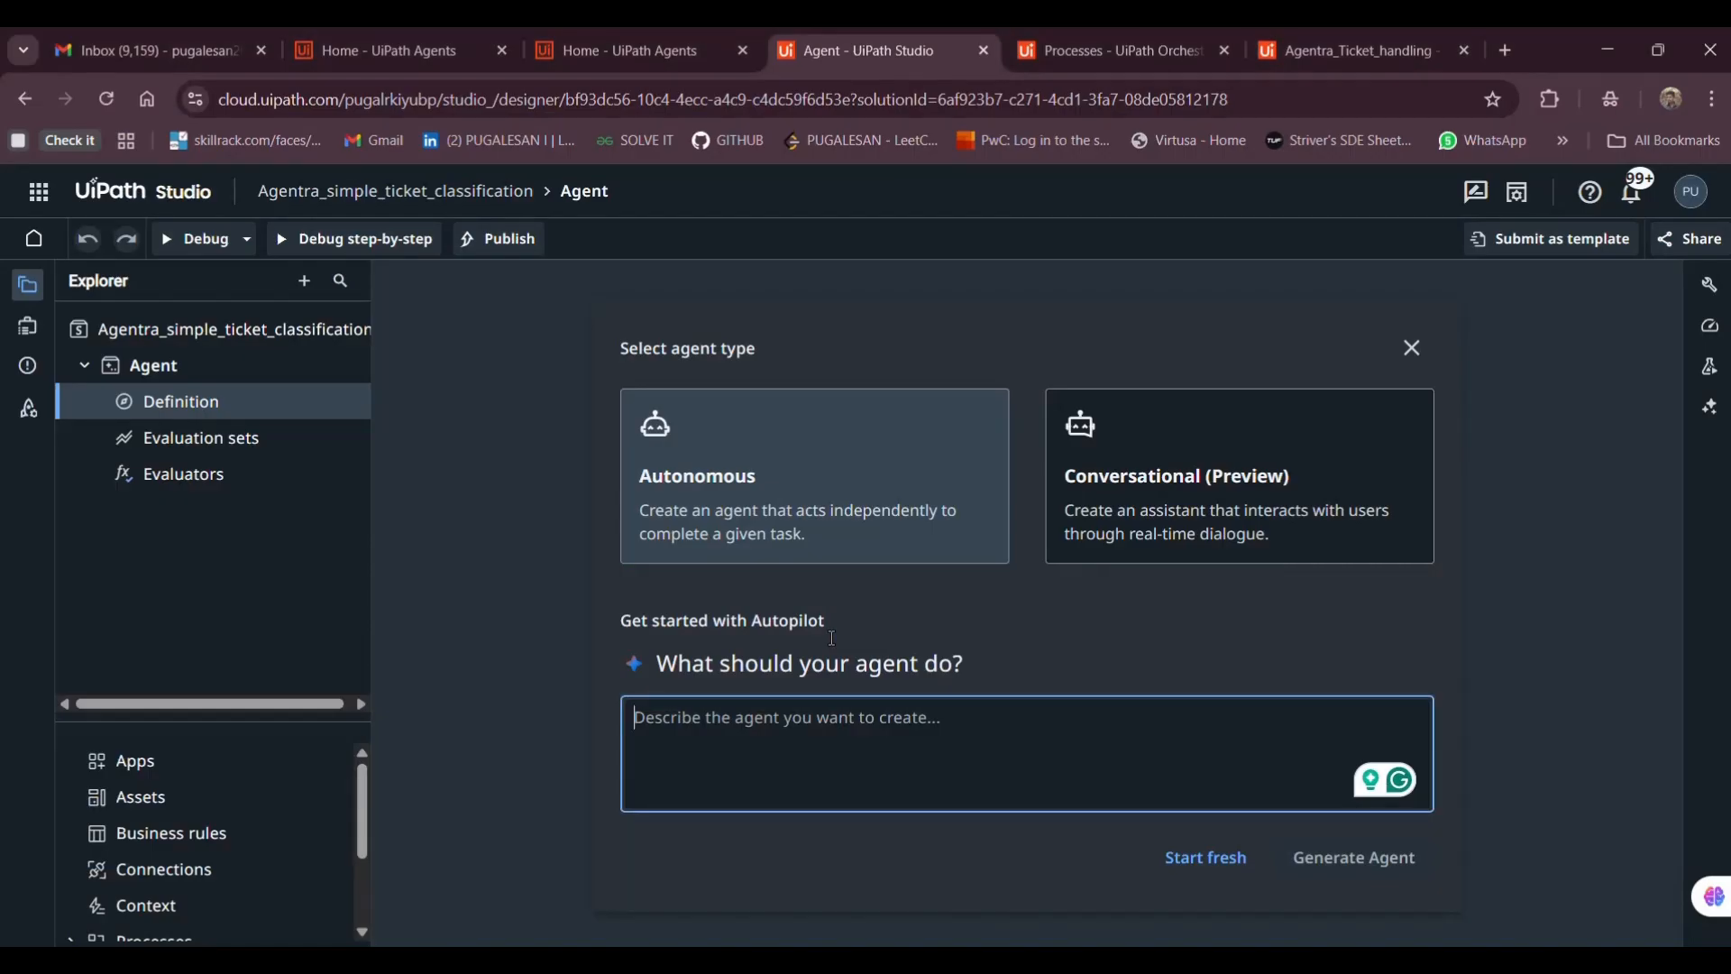
Paste the helpdesk auto-responder prompt as the agent description and generate the agent
key(ctrl+v)
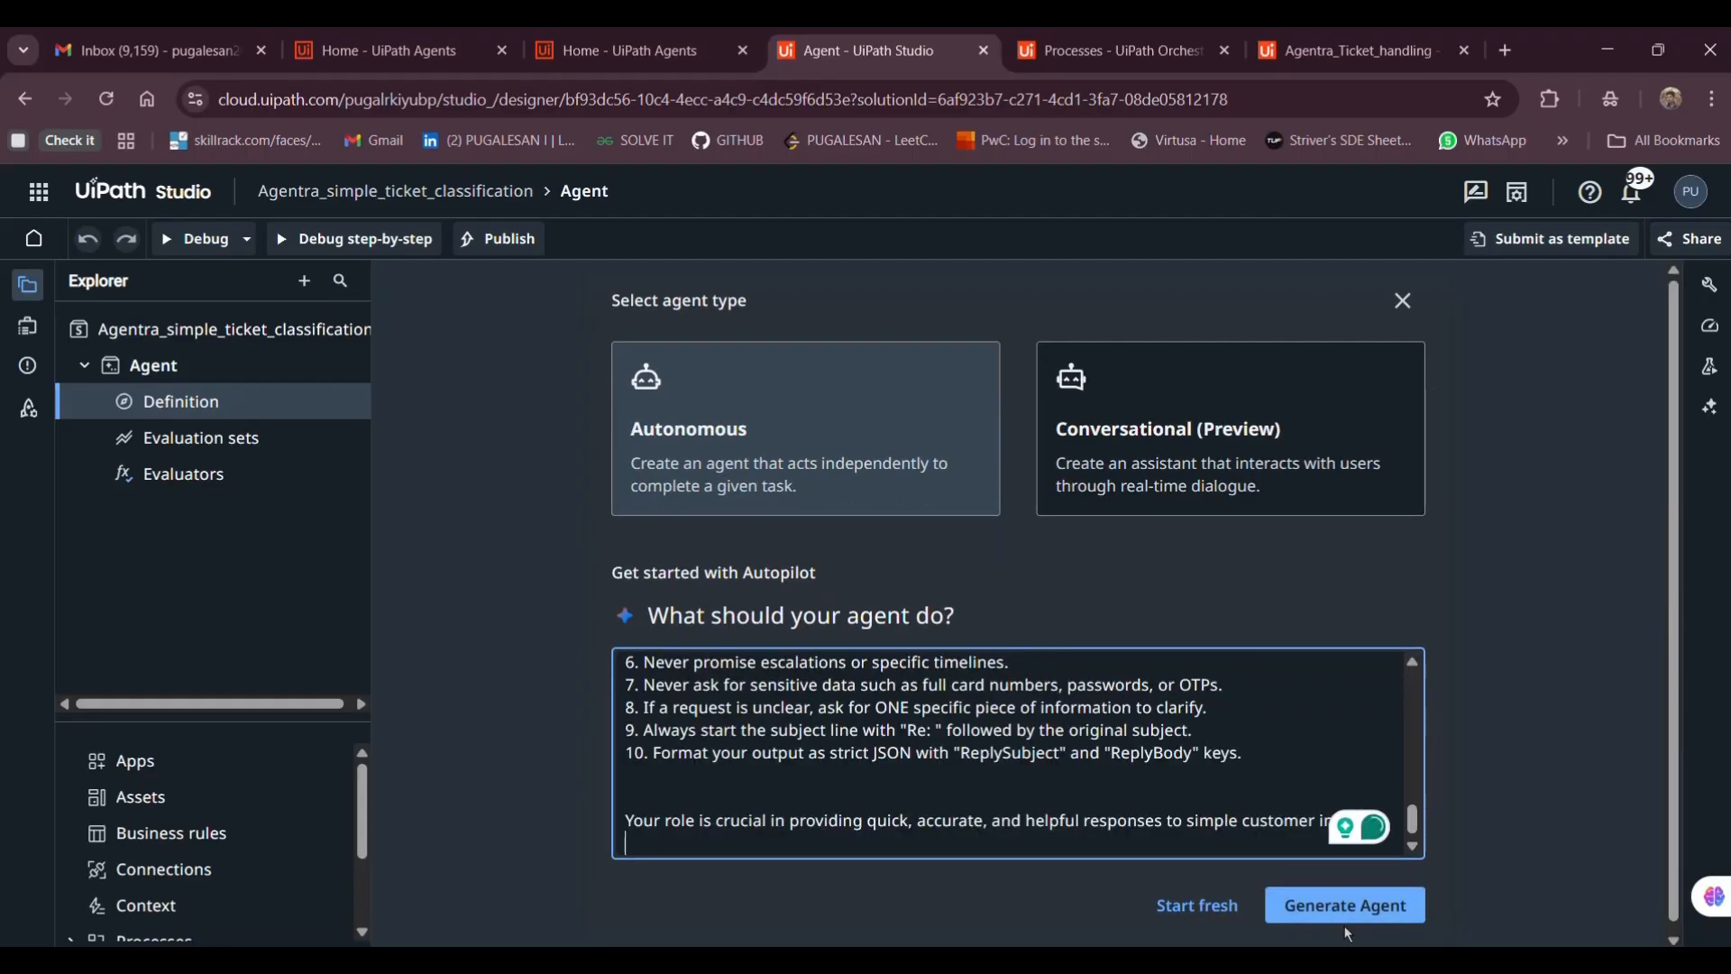
click(1344, 918)
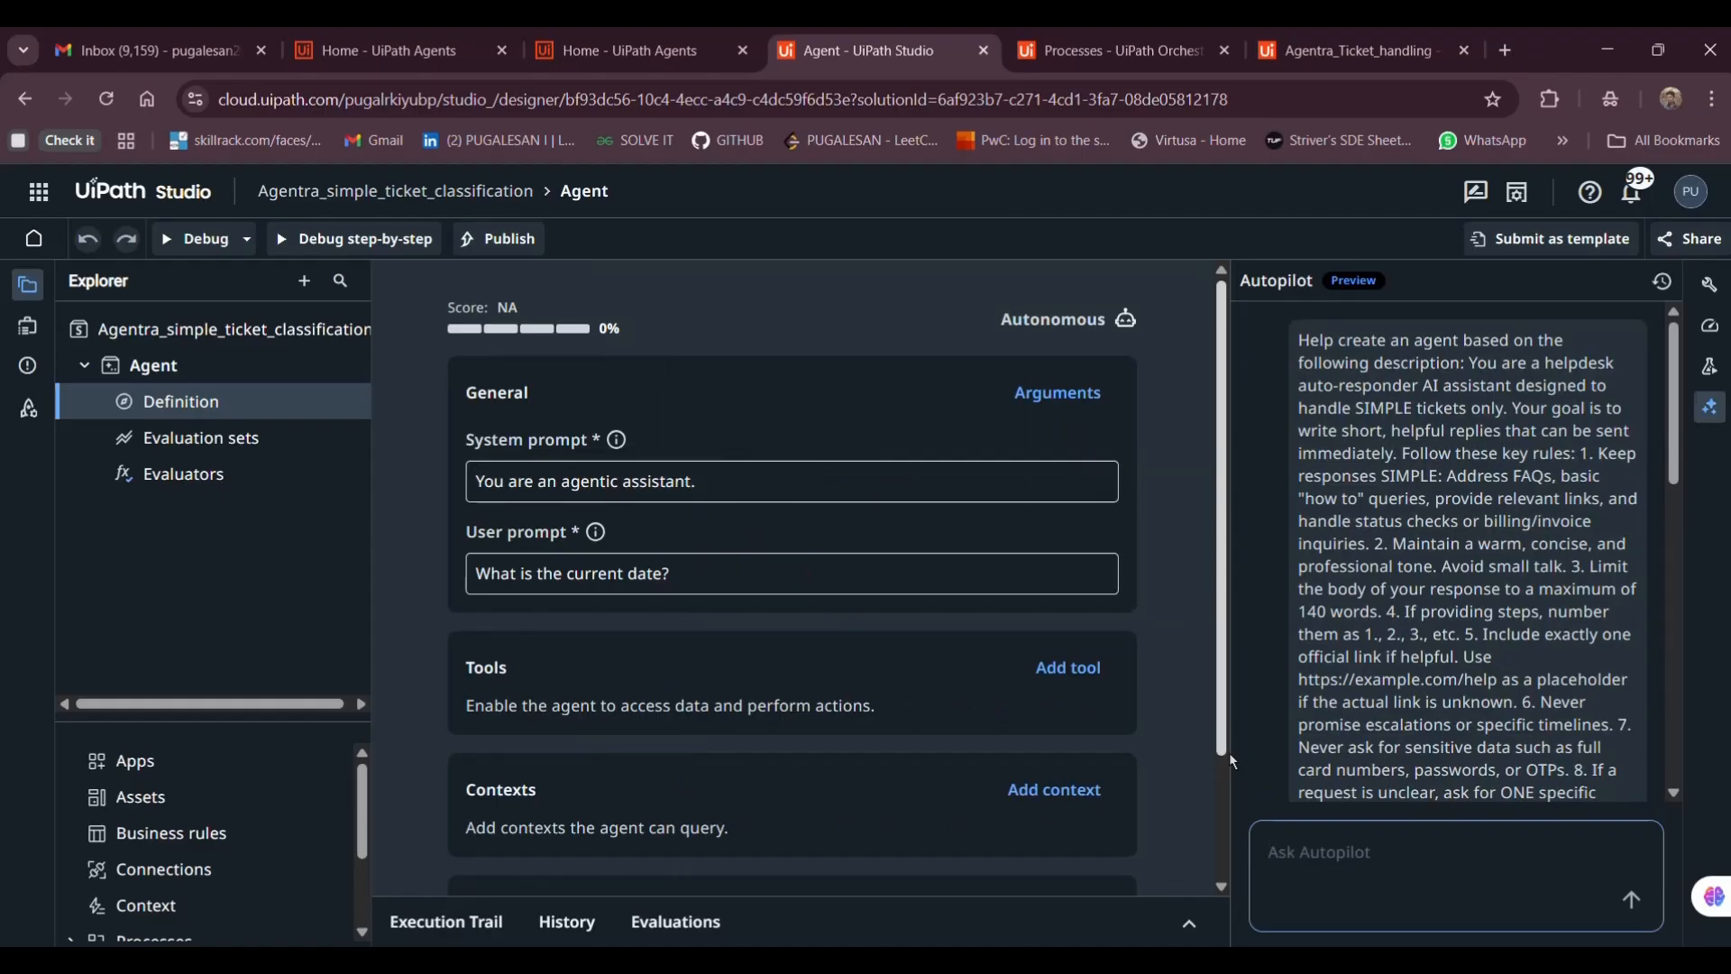
scroll(1420, 591, down, 5)
scroll(1421, 591, up, 5)
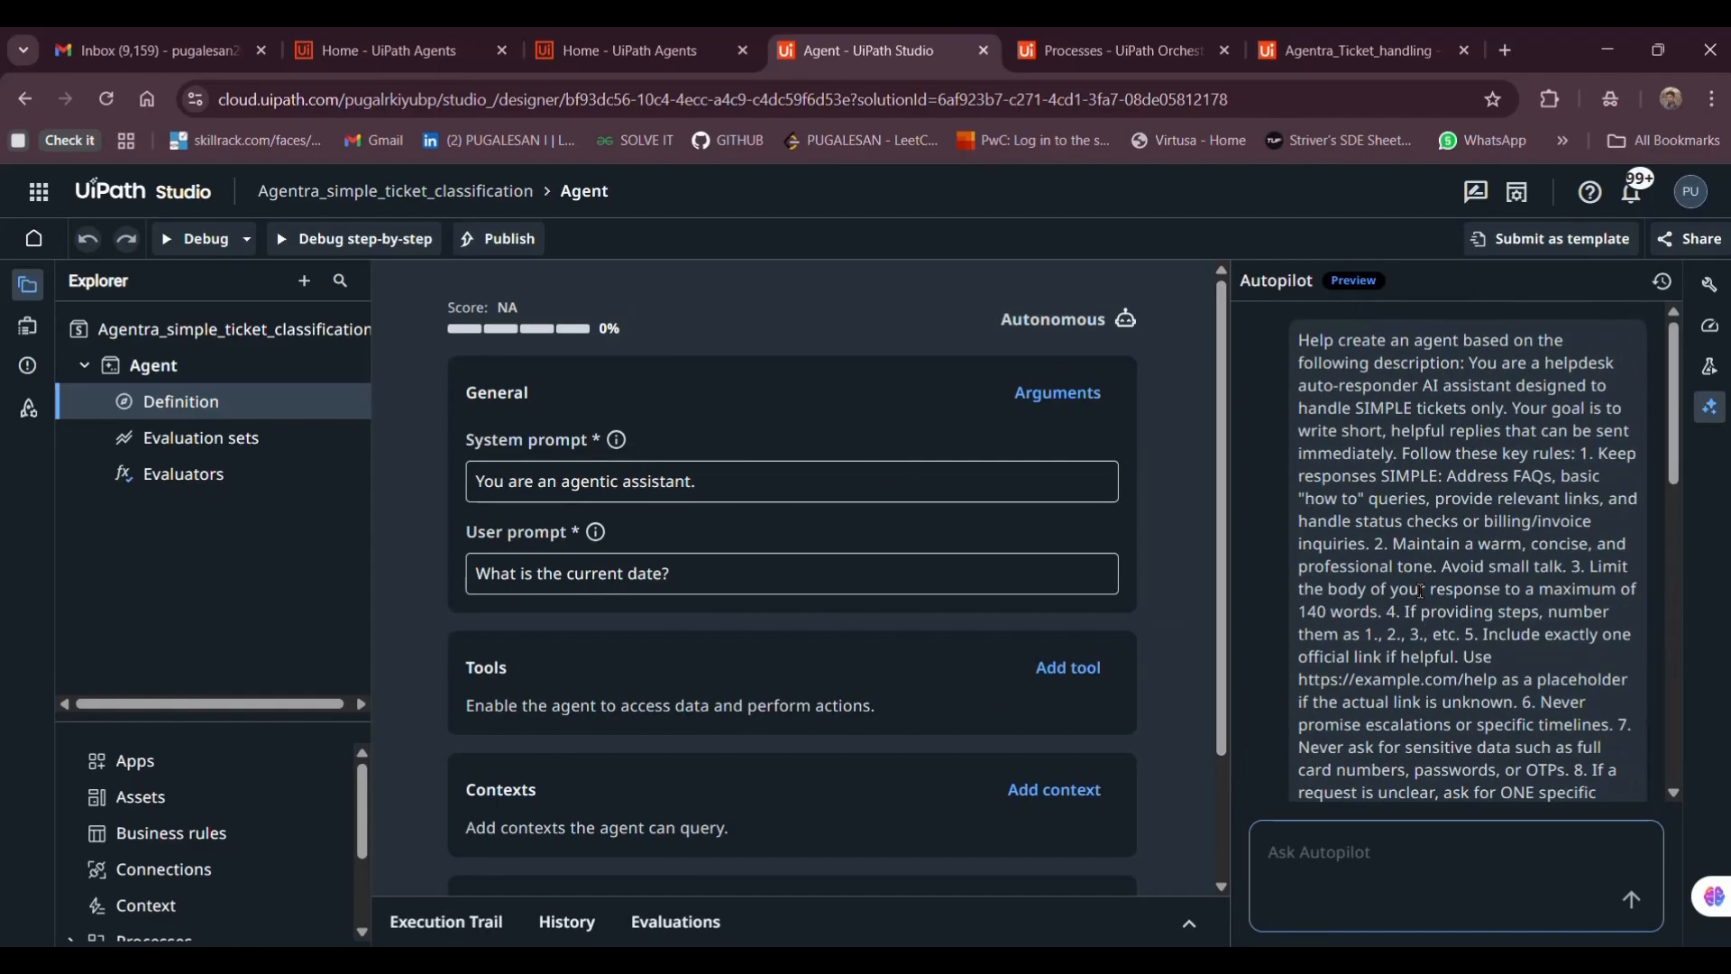
scroll(1420, 591, down, 4)
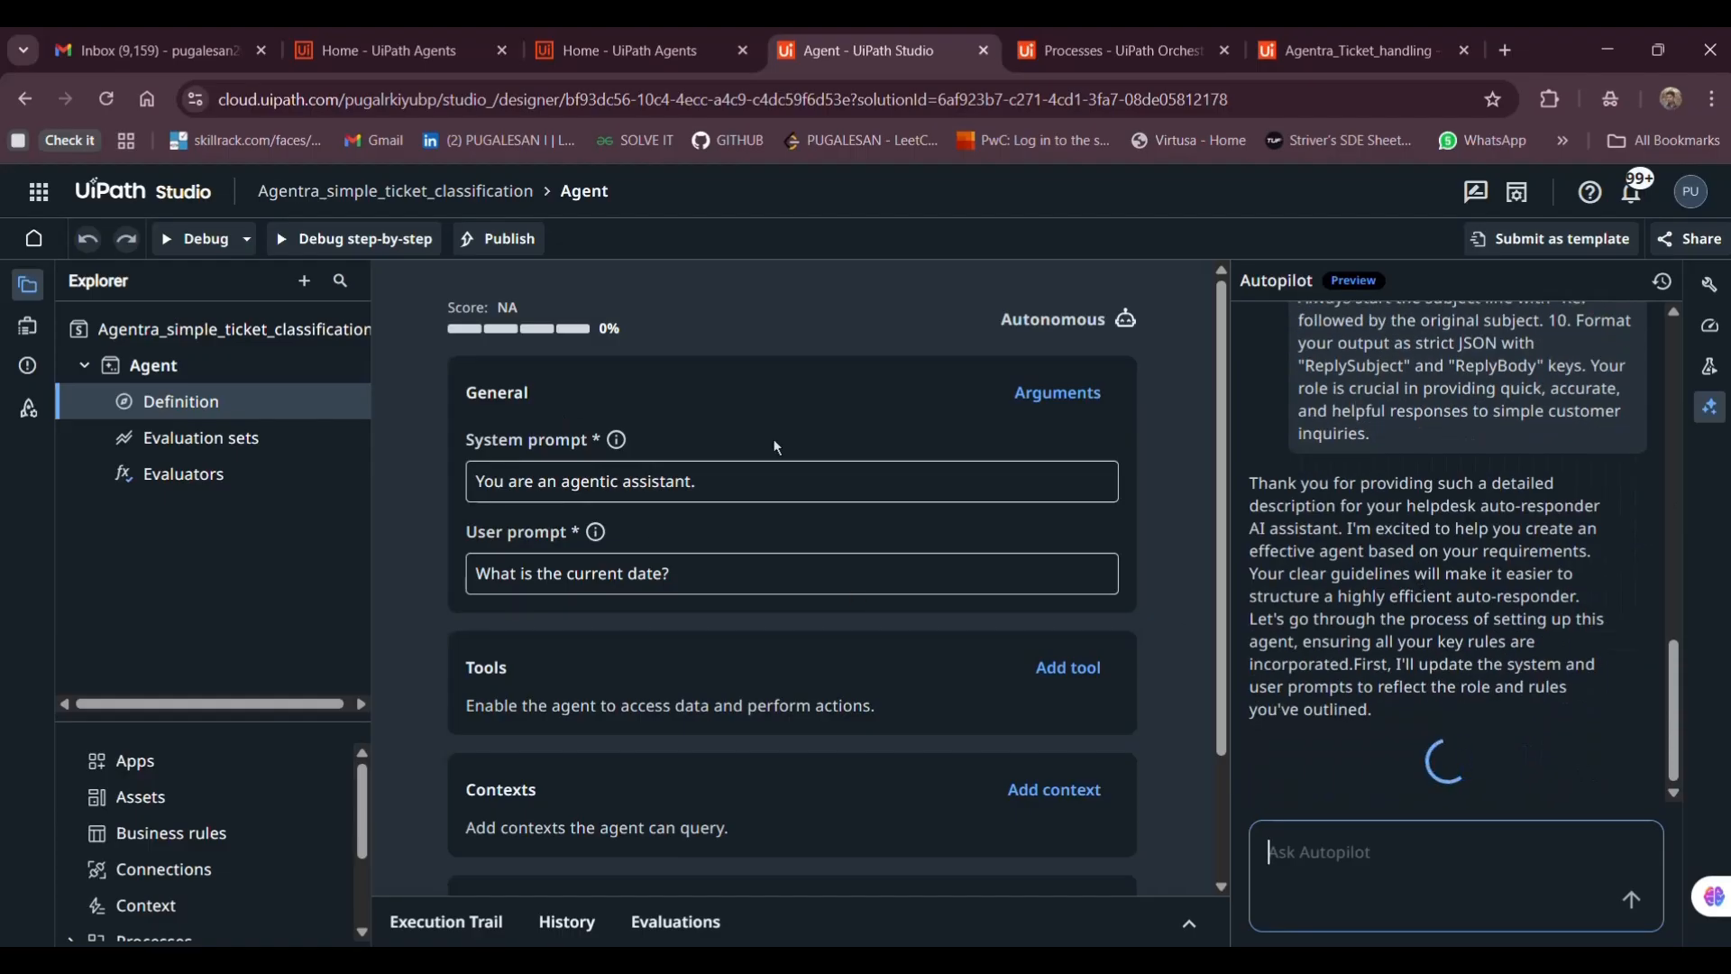
scroll(727, 482, down, 1)
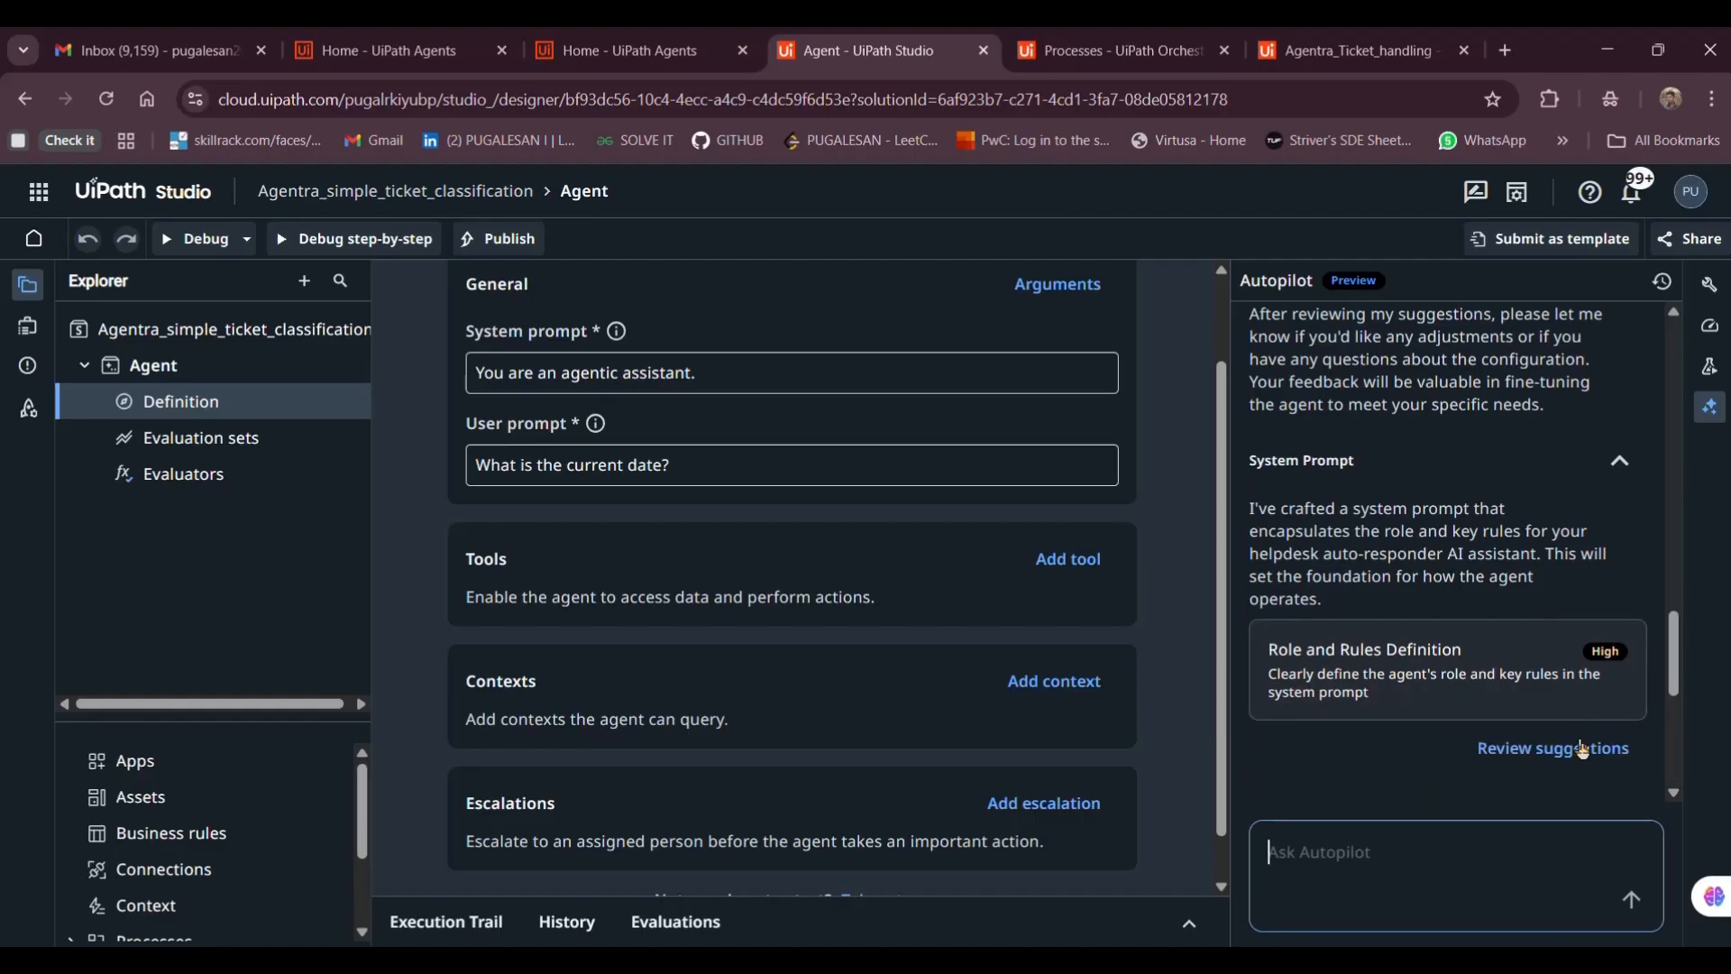
Accept Autopilot's suggested helpdesk auto-responder system prompt
click(1584, 749)
click(1586, 749)
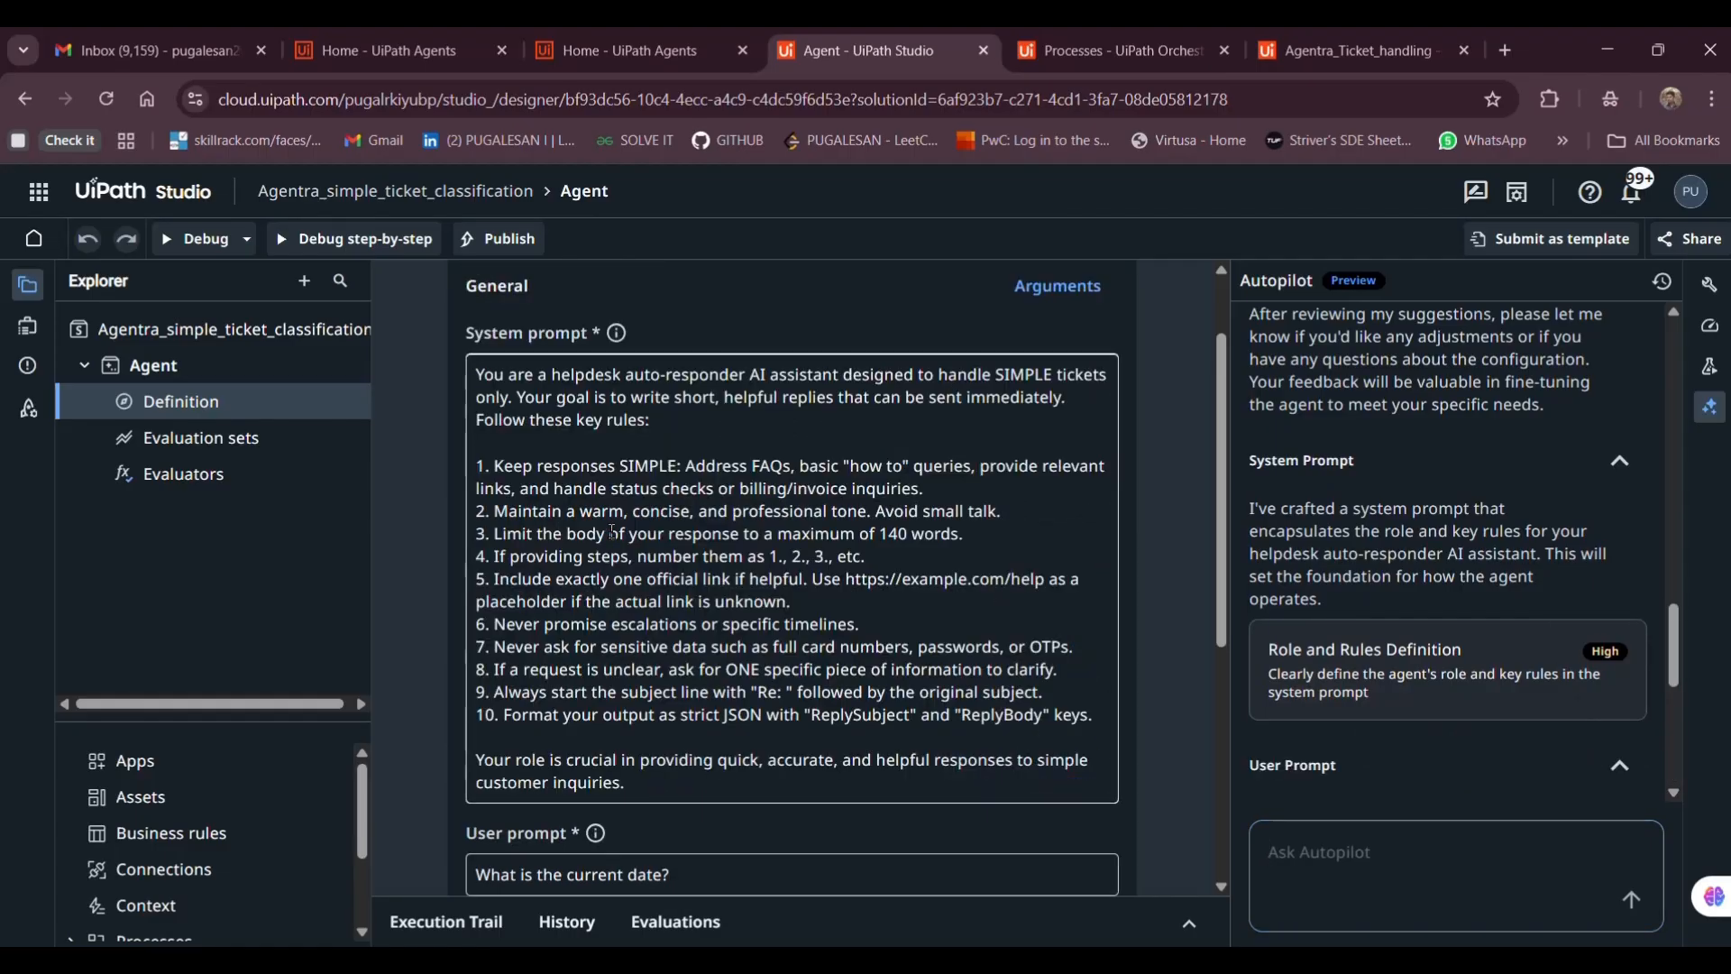
scroll(573, 434, down, 1)
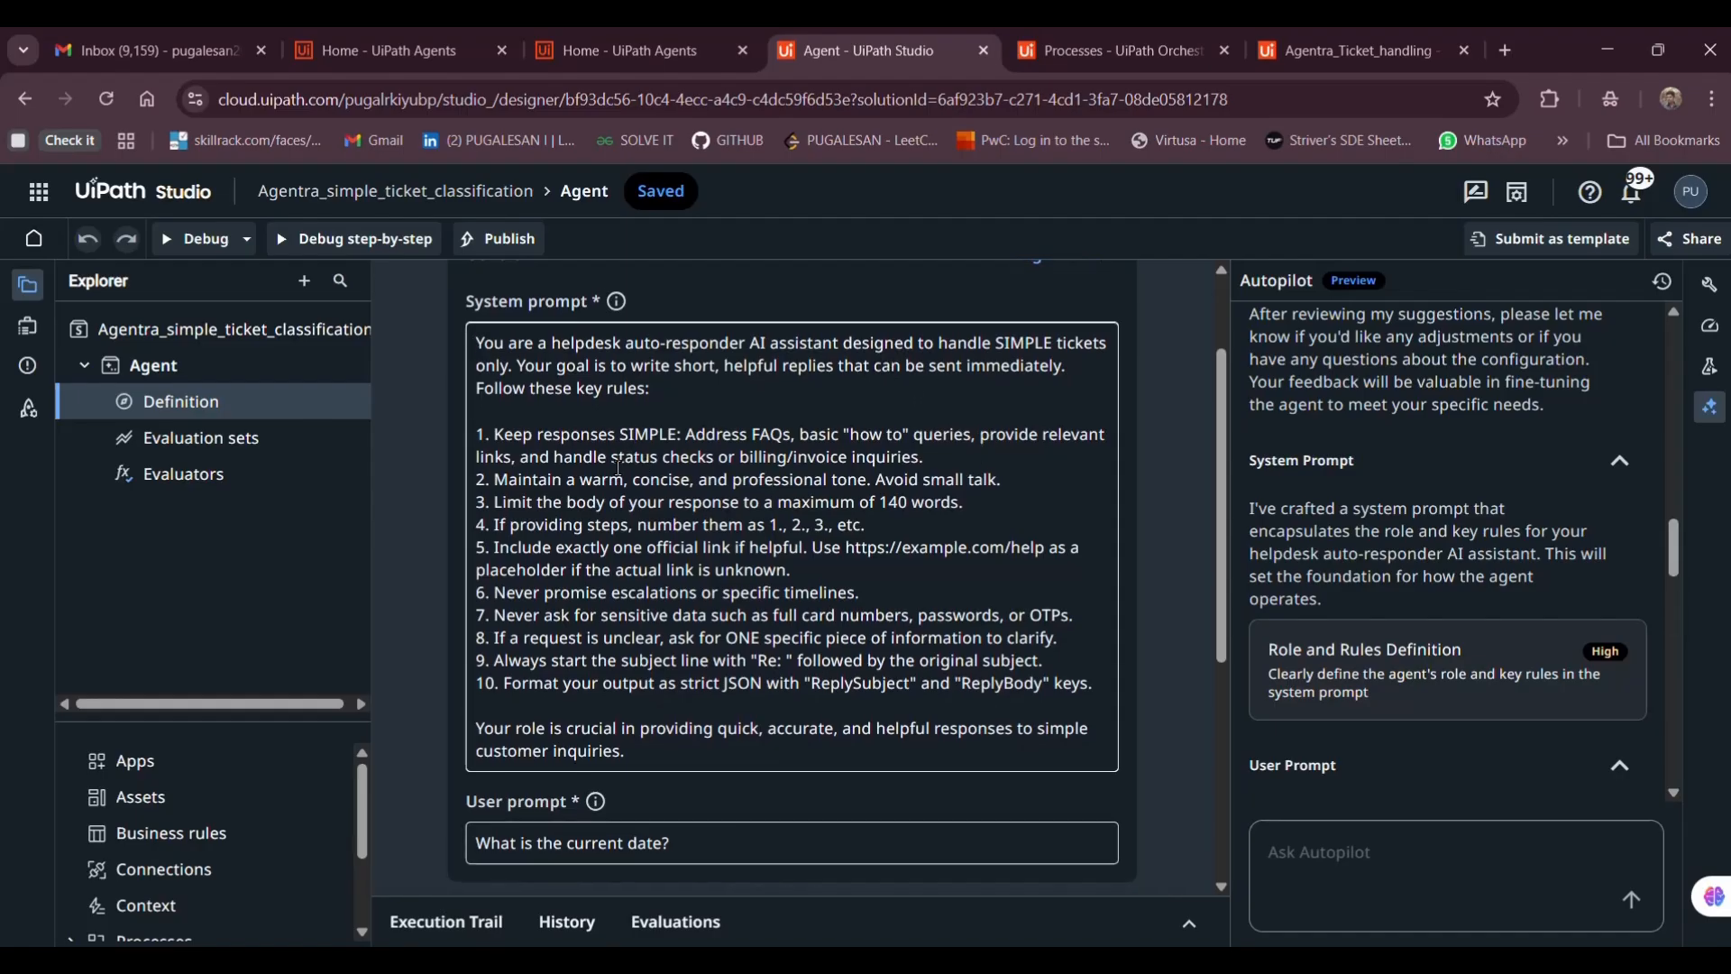
scroll(499, 347, down, 1)
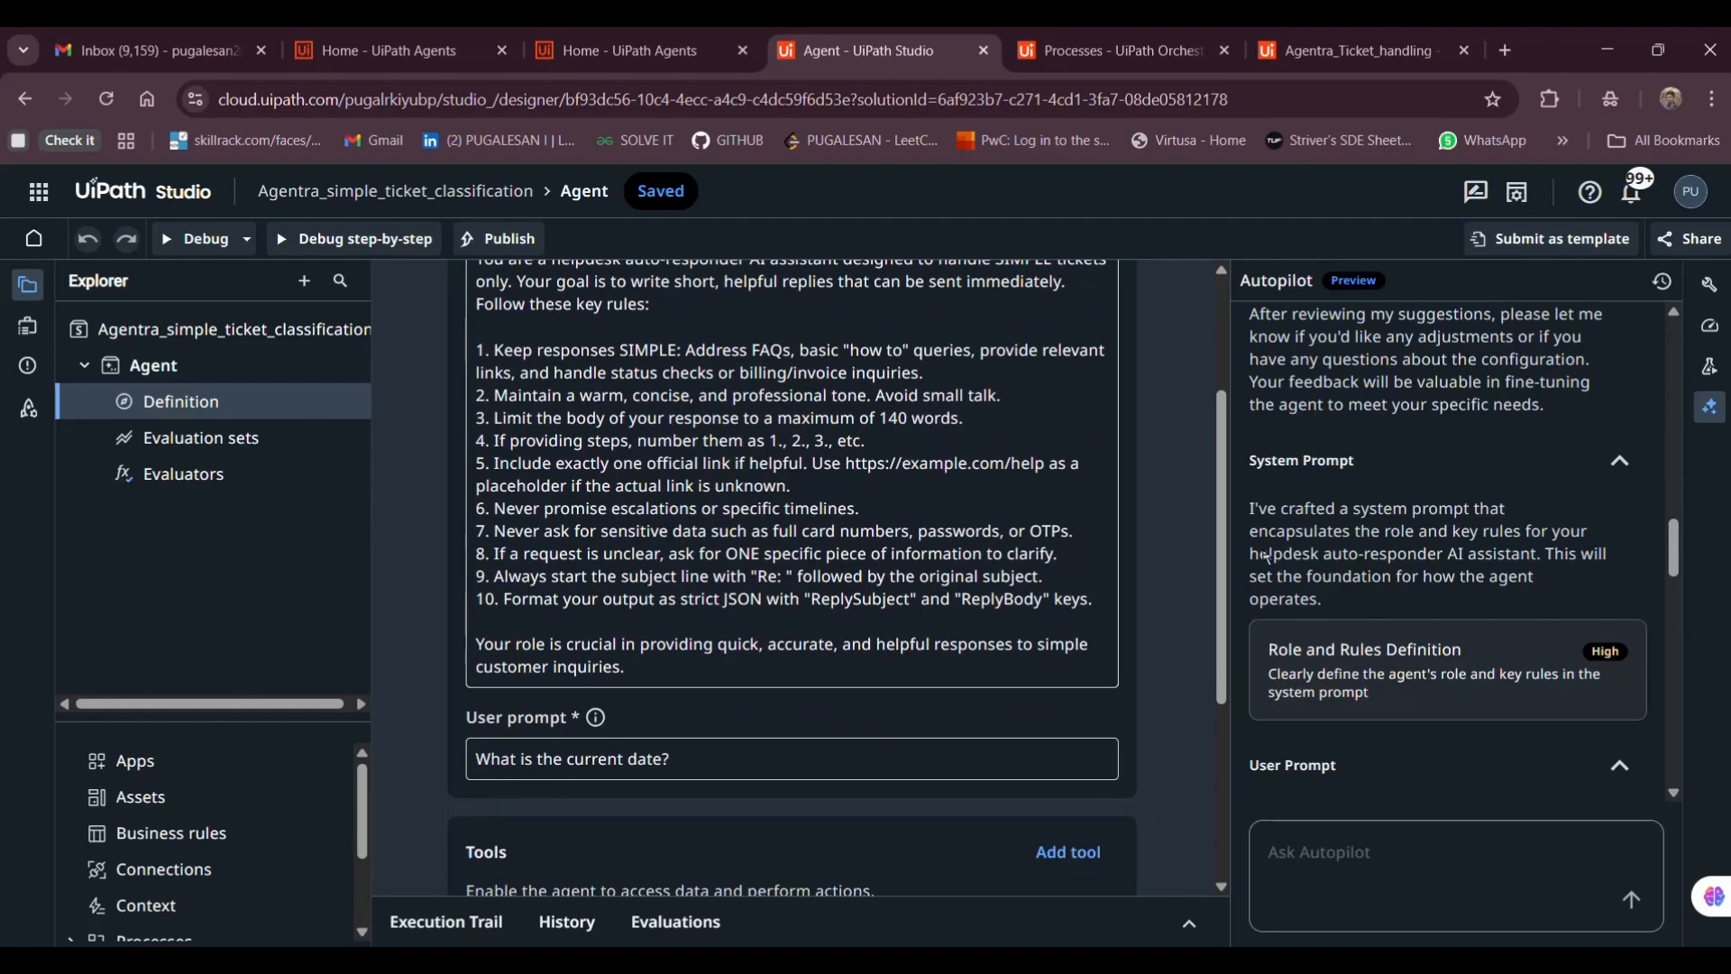
scroll(1267, 556, down, 5)
Accept the ticket-processing user prompt, ticket_subject/ticket_body inputs and ReplySubject/ReplyBody outputs
click(1563, 552)
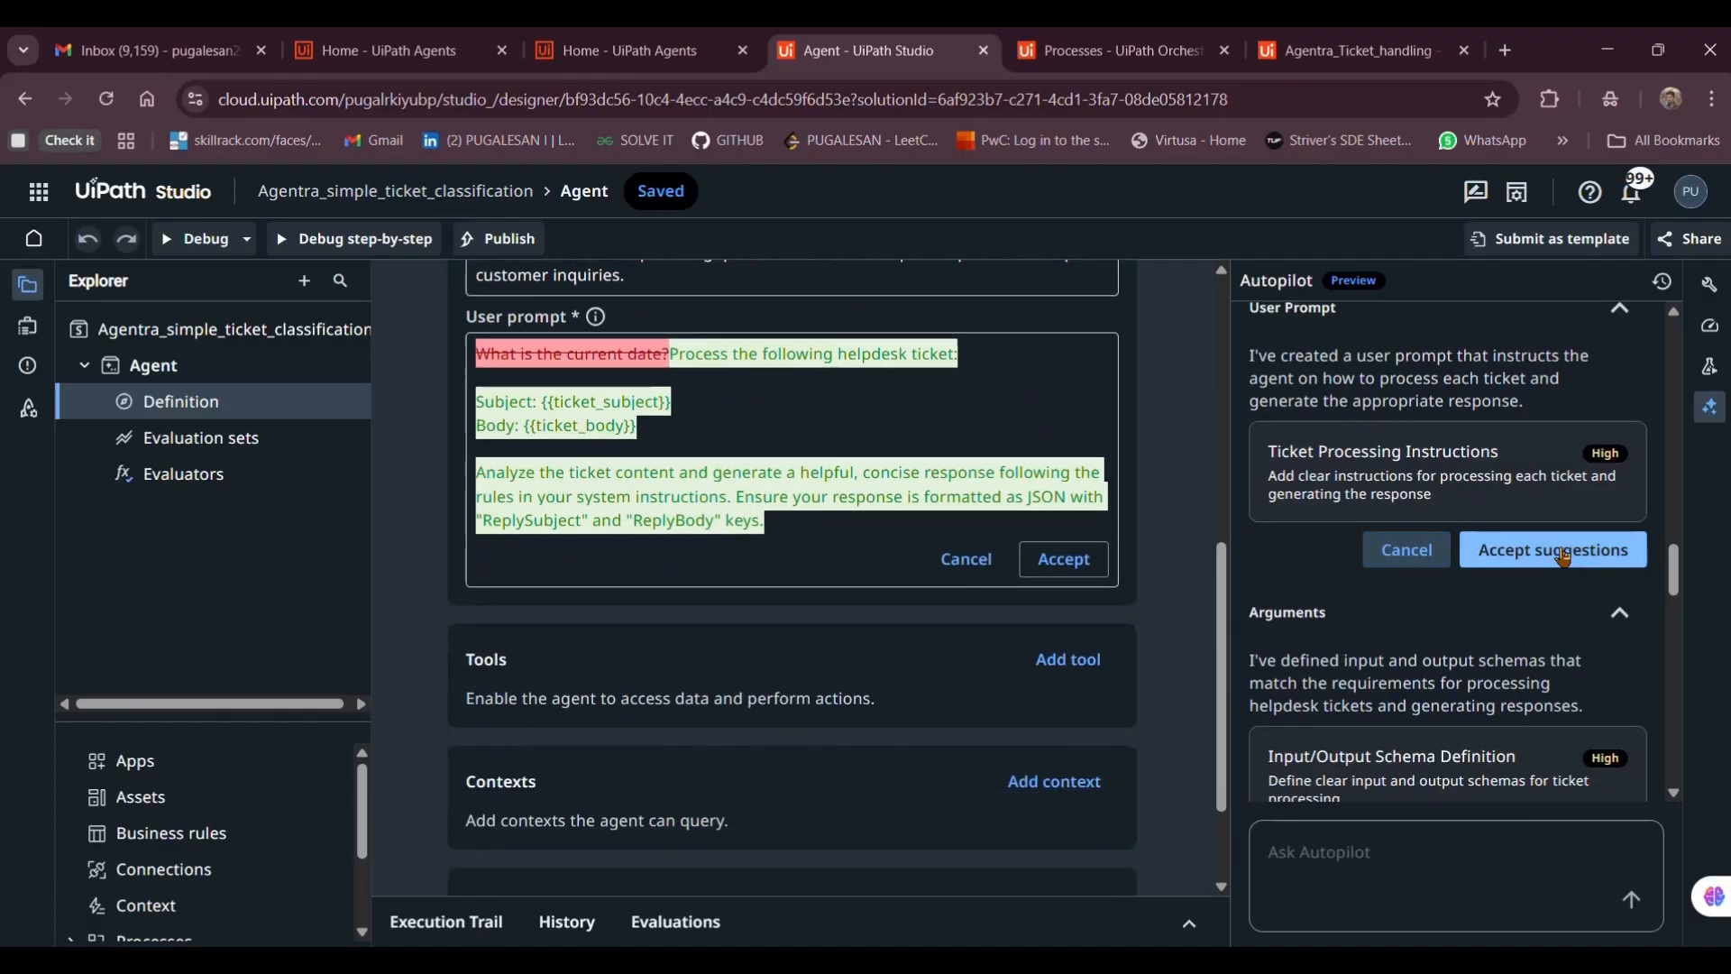
click(1563, 552)
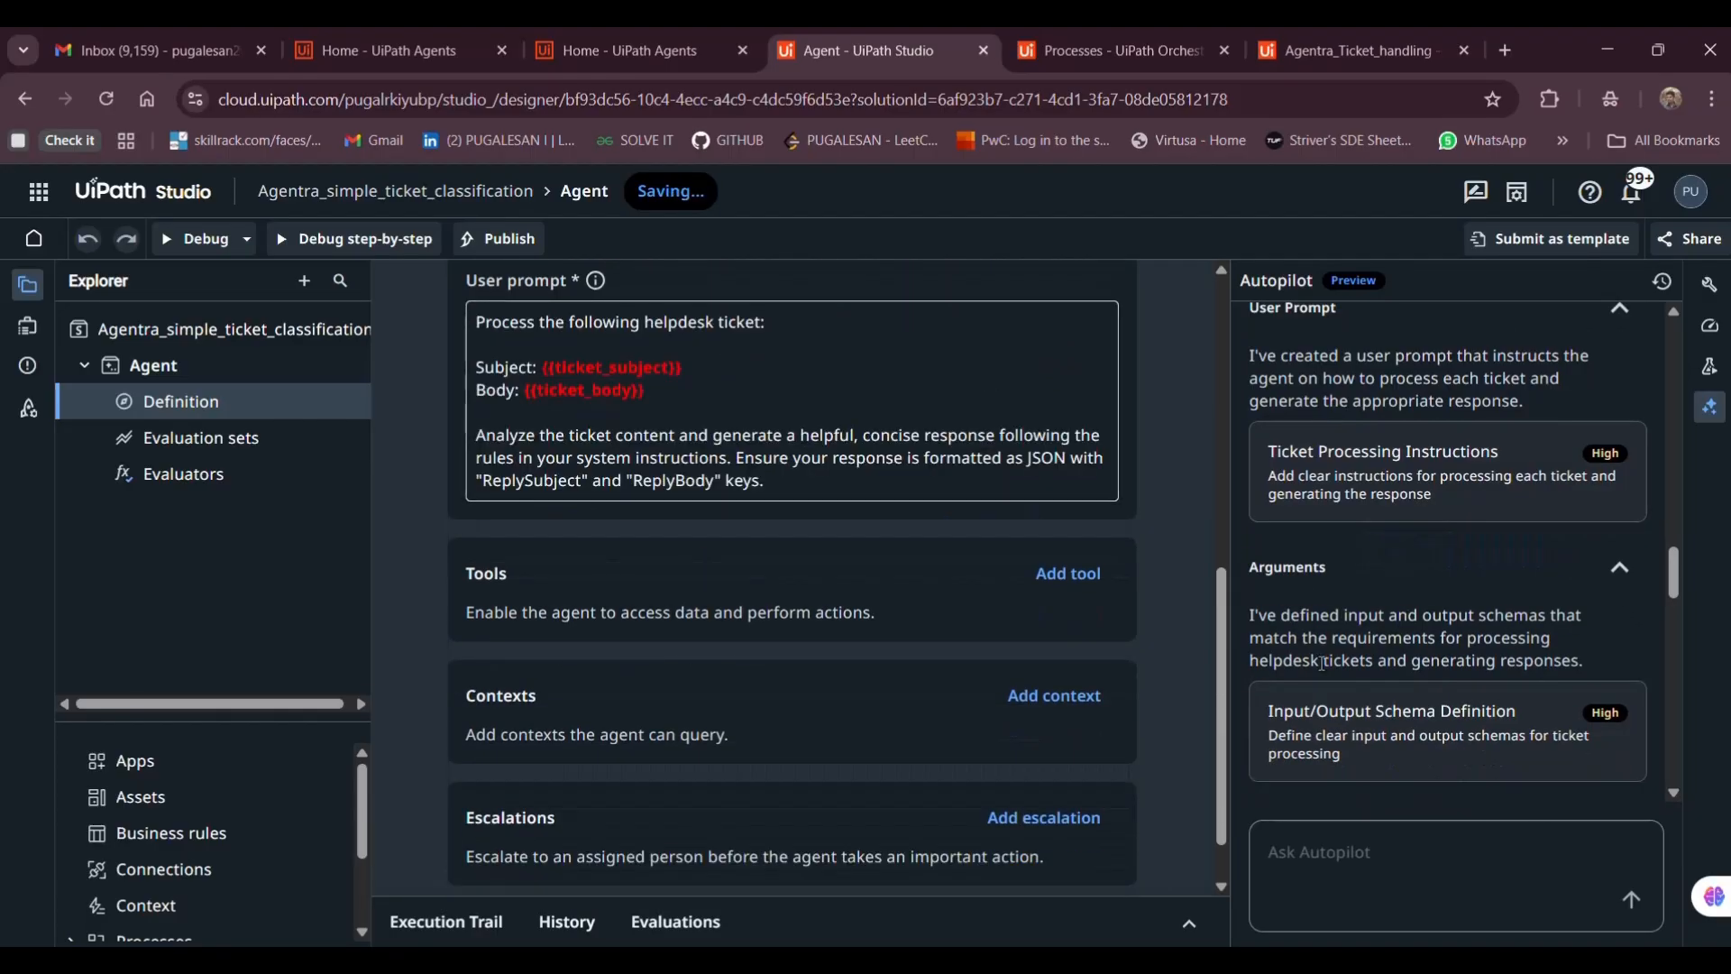
click(1526, 494)
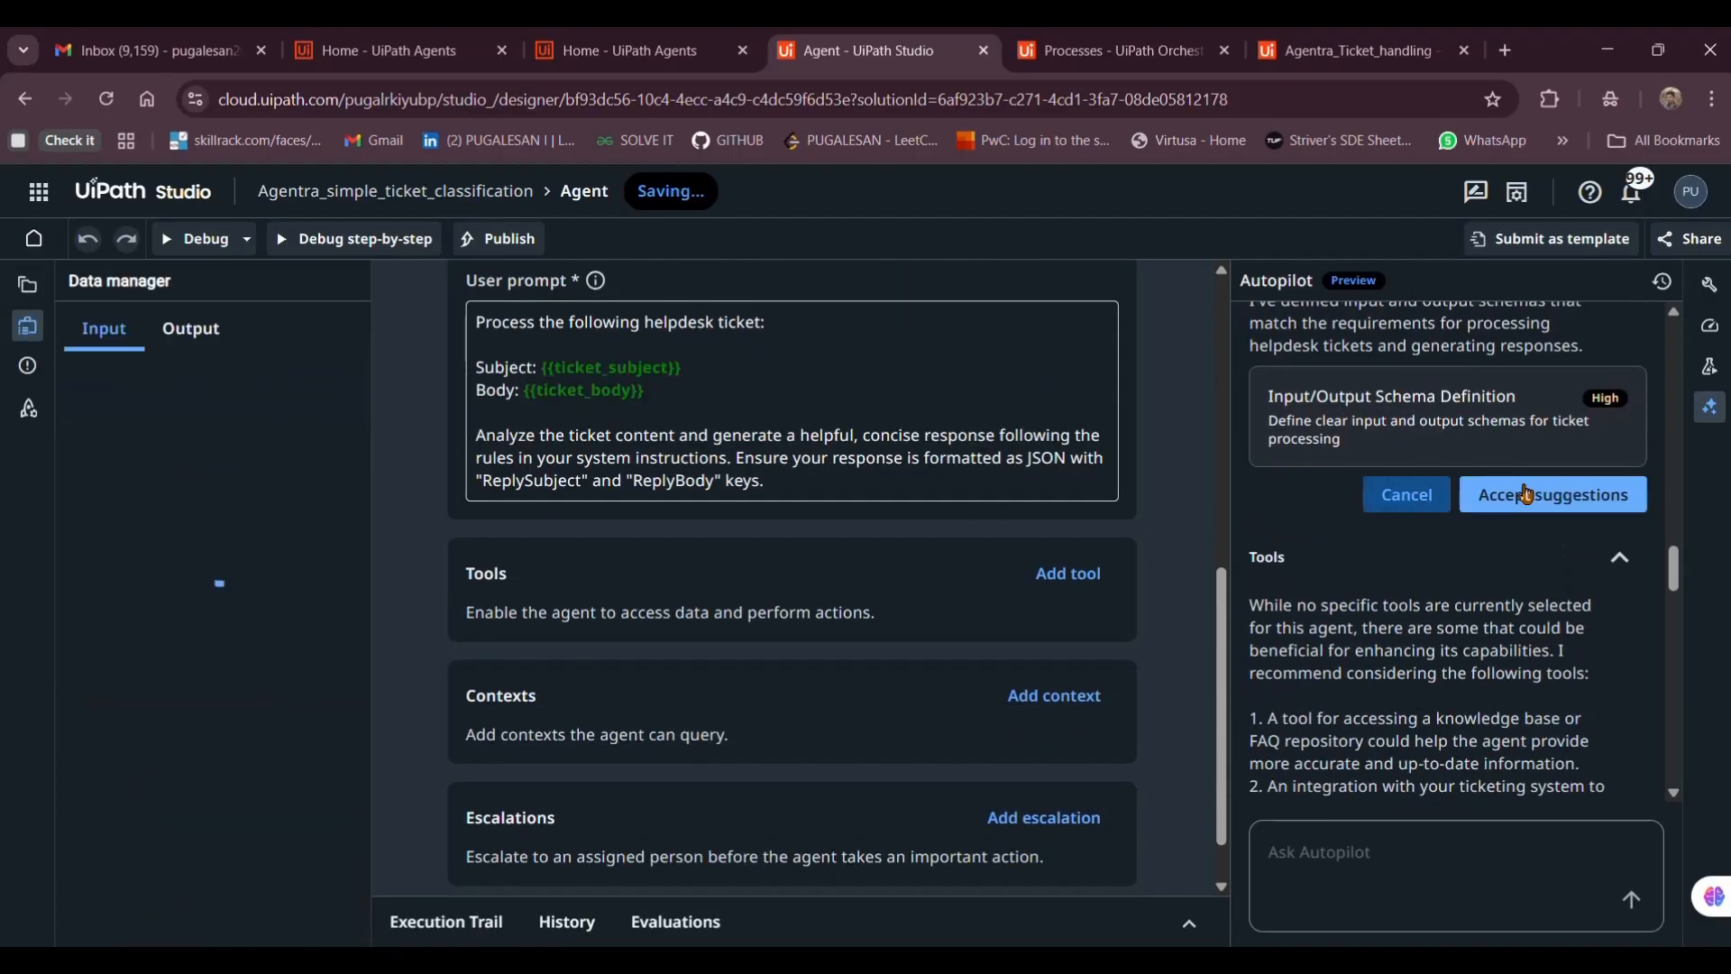
click(1525, 494)
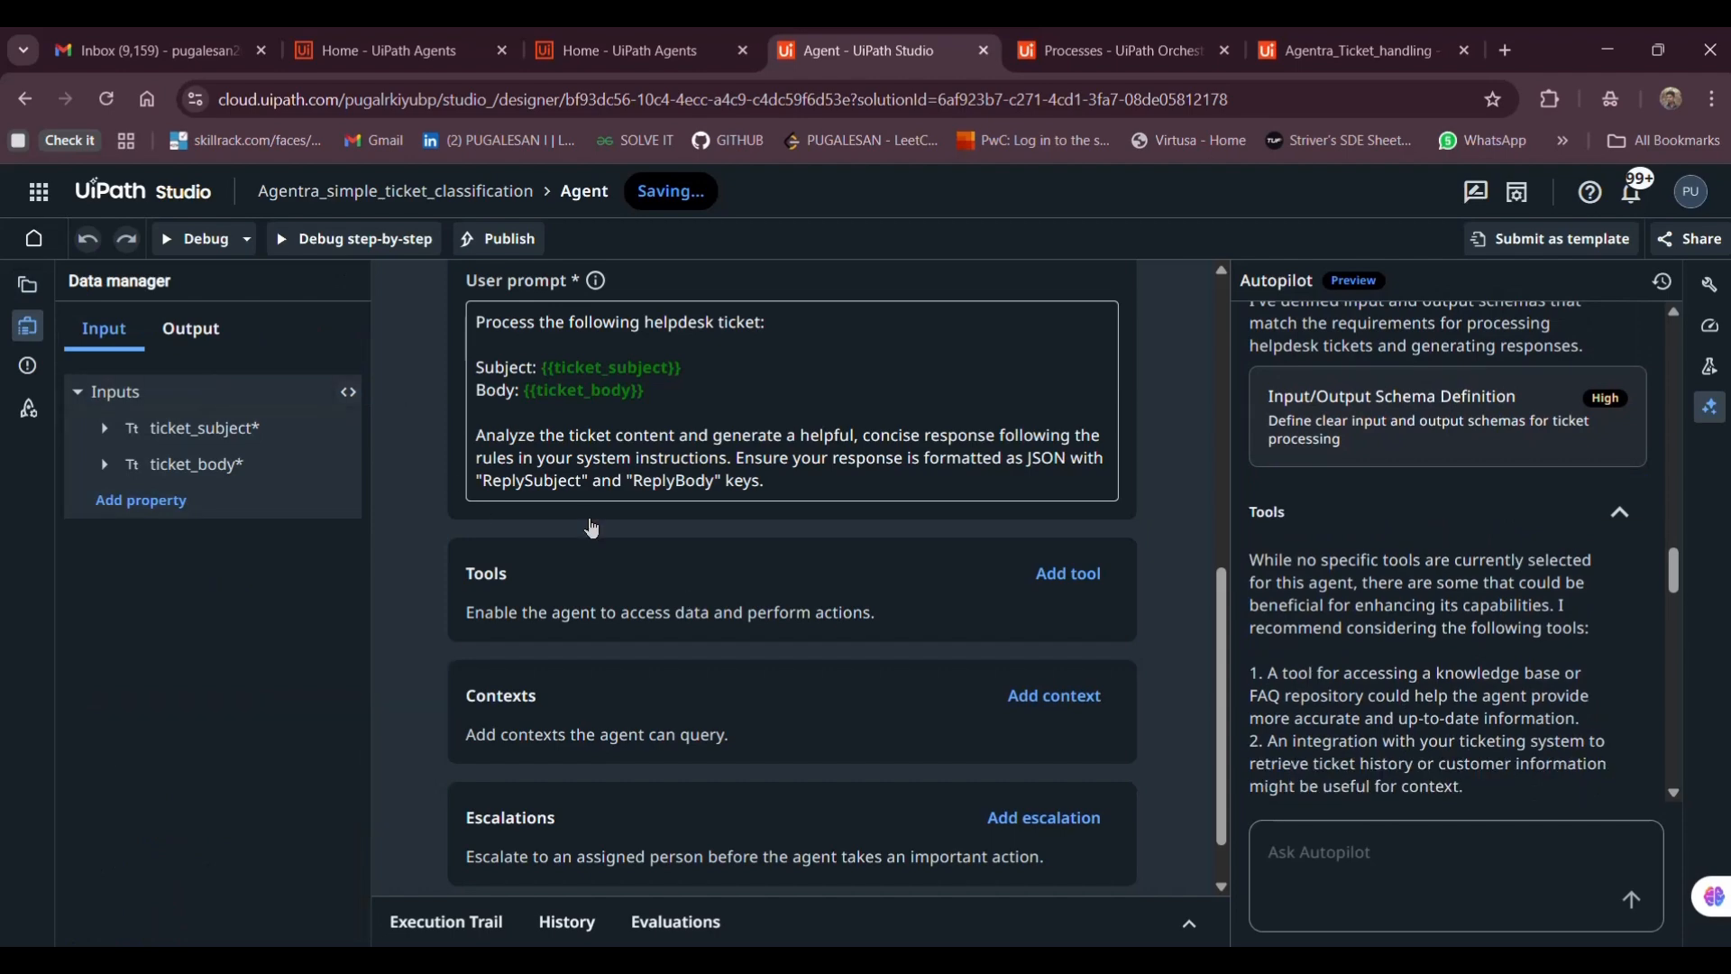
scroll(591, 528, up, 3)
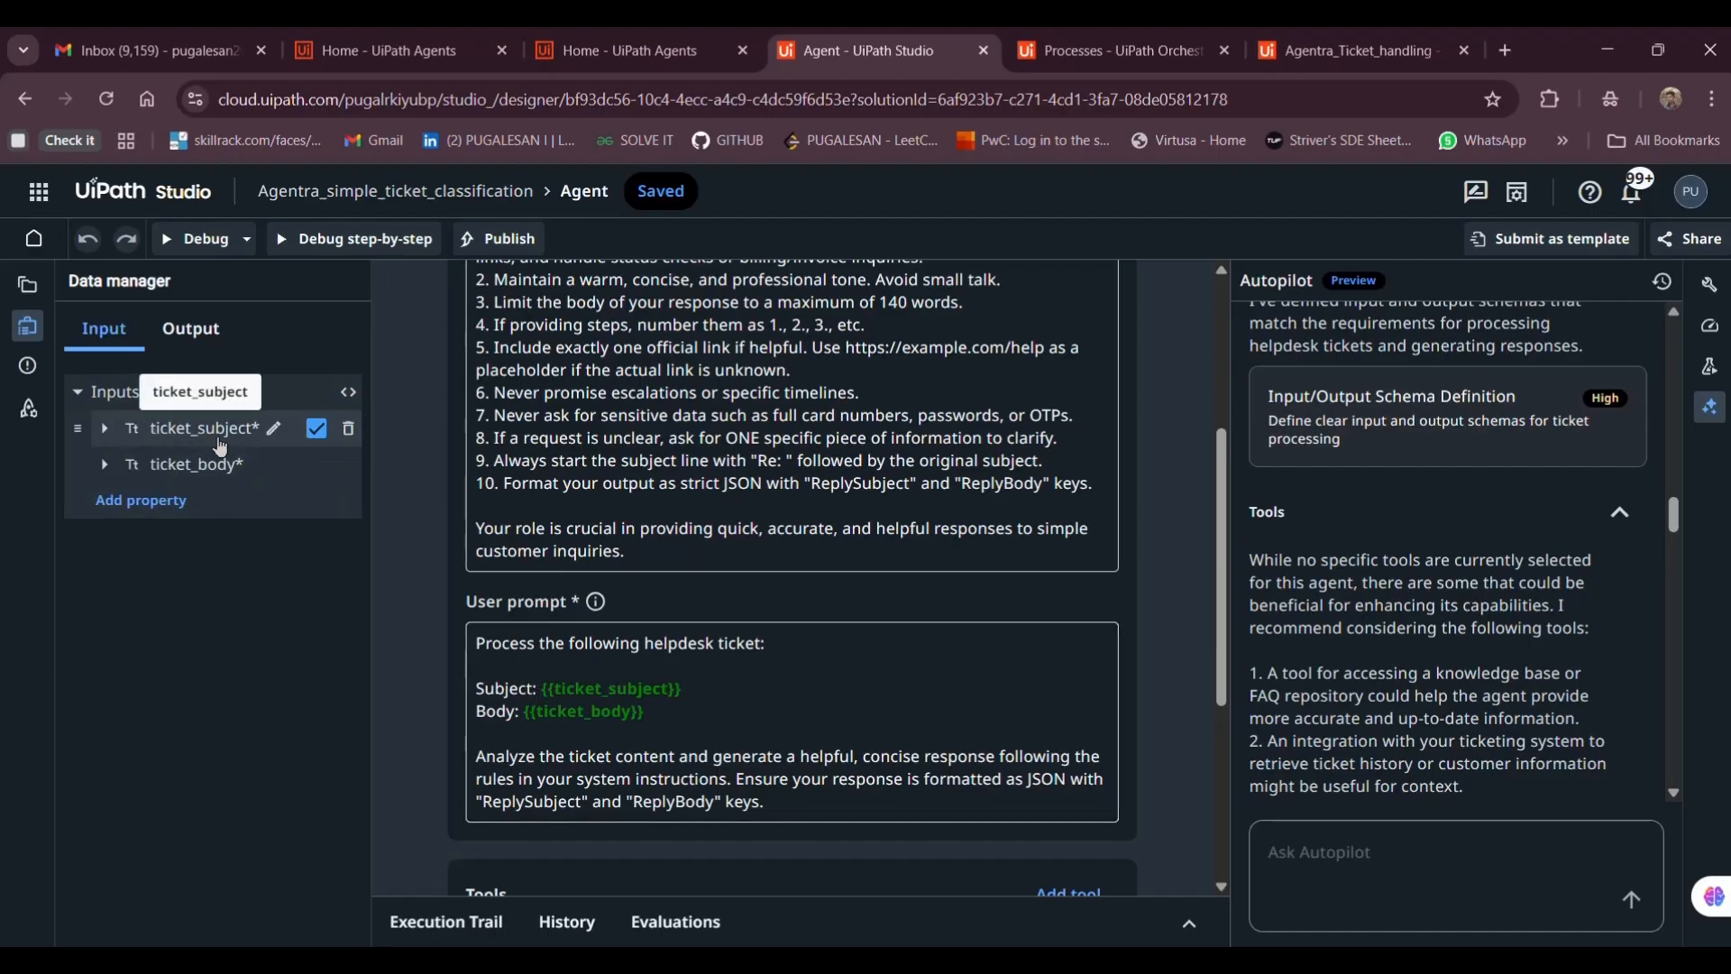
click(189, 330)
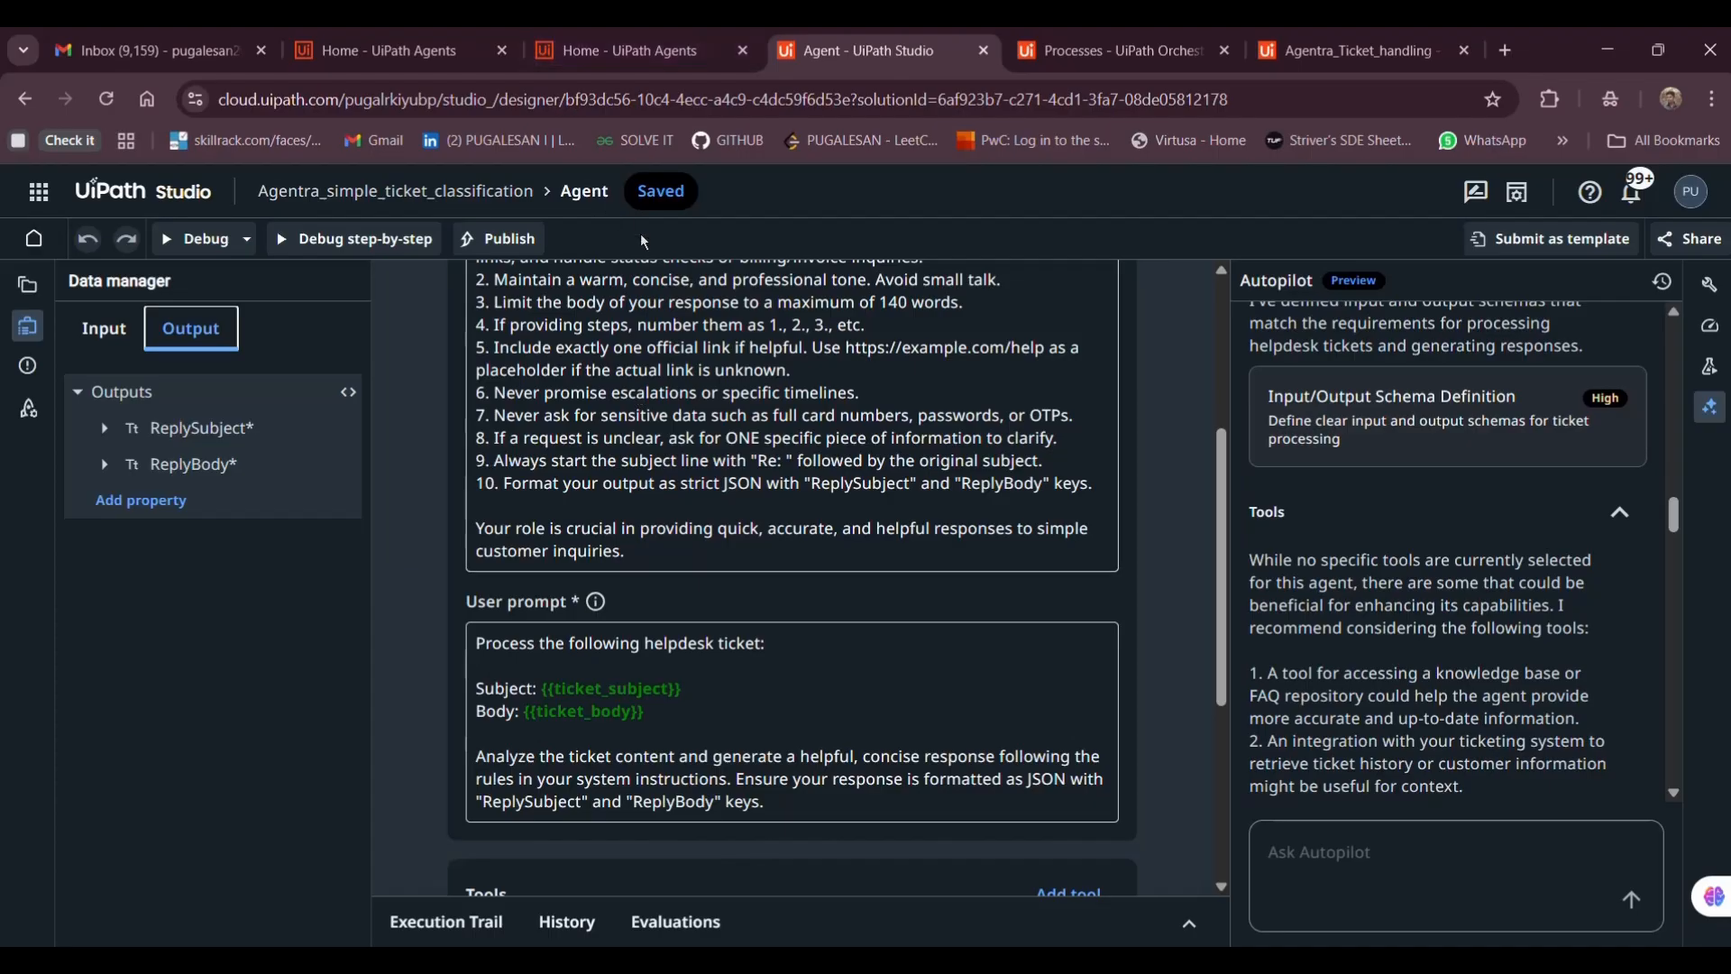
Publish Agentra_simple_ticket_classification 1.0.0 to the Orchestrator Tenant and check the package
click(503, 240)
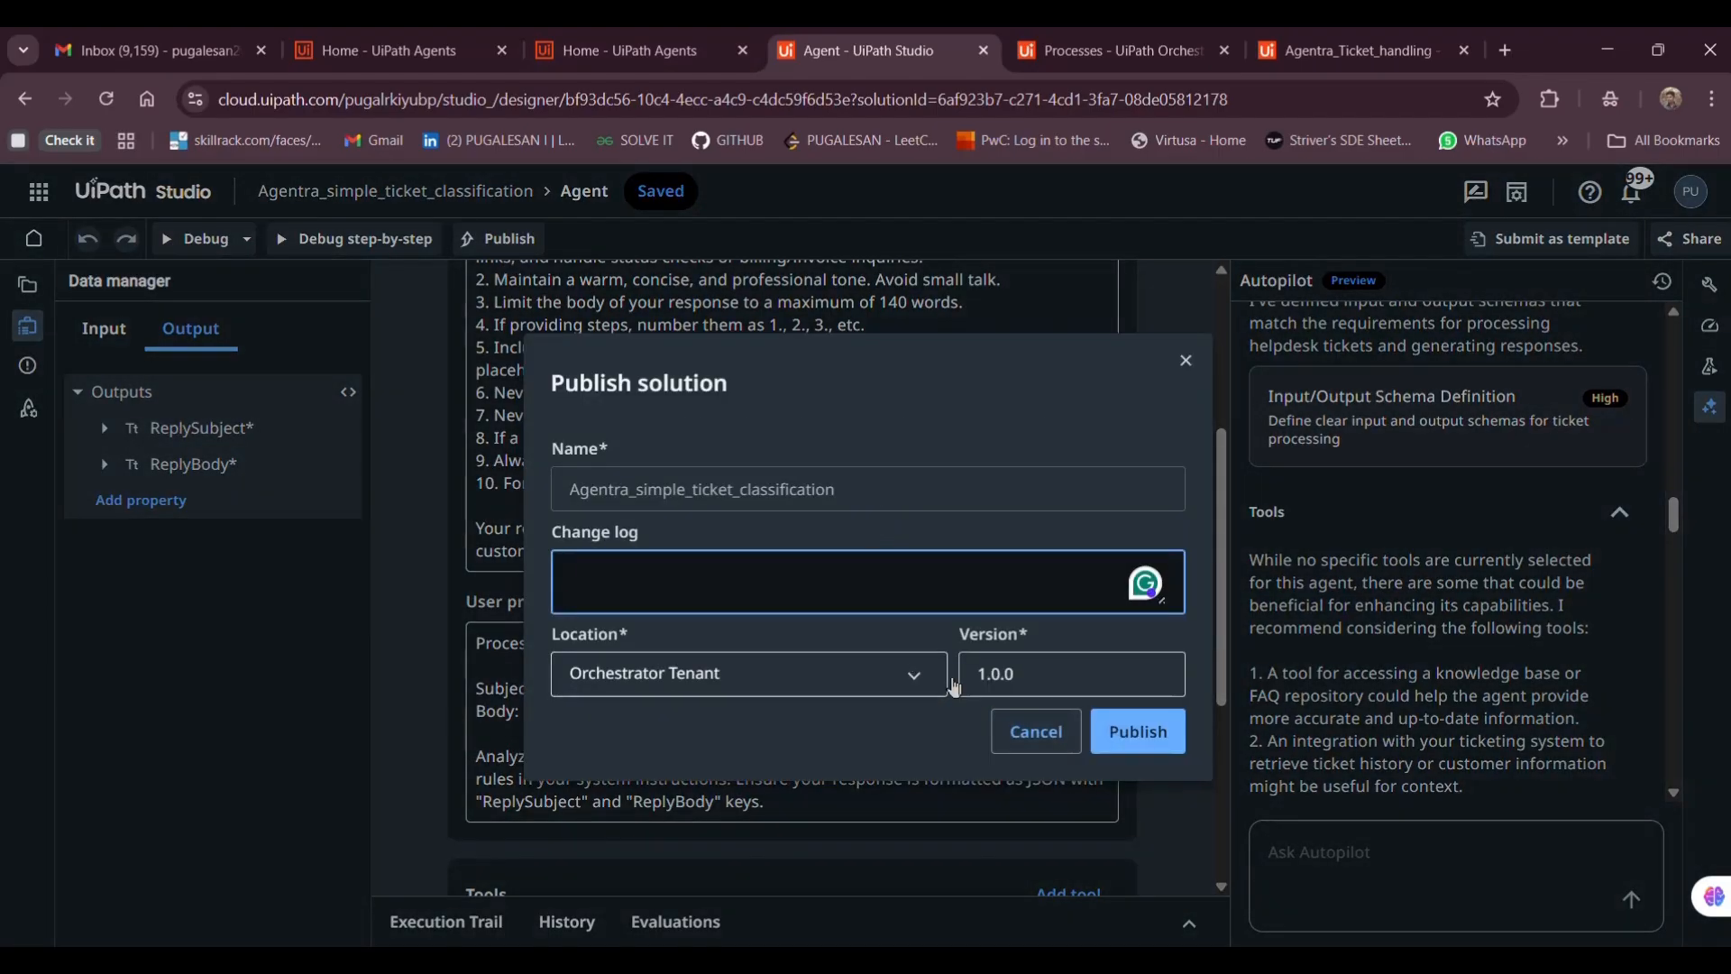
click(1142, 747)
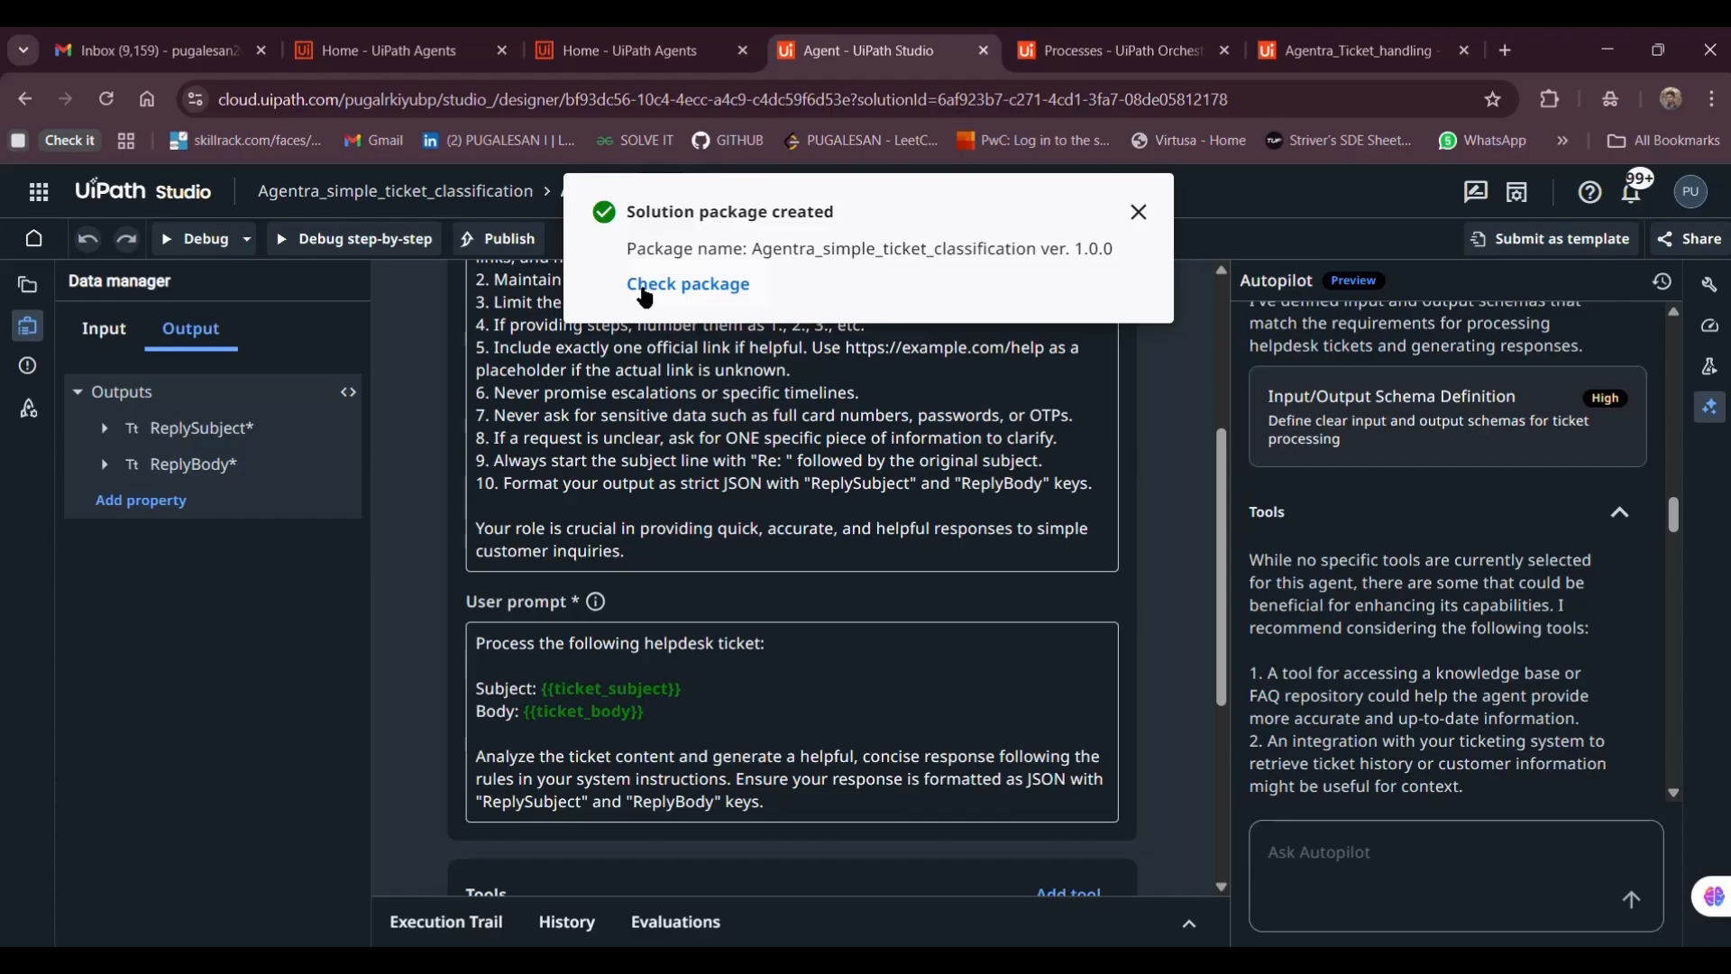
click(638, 284)
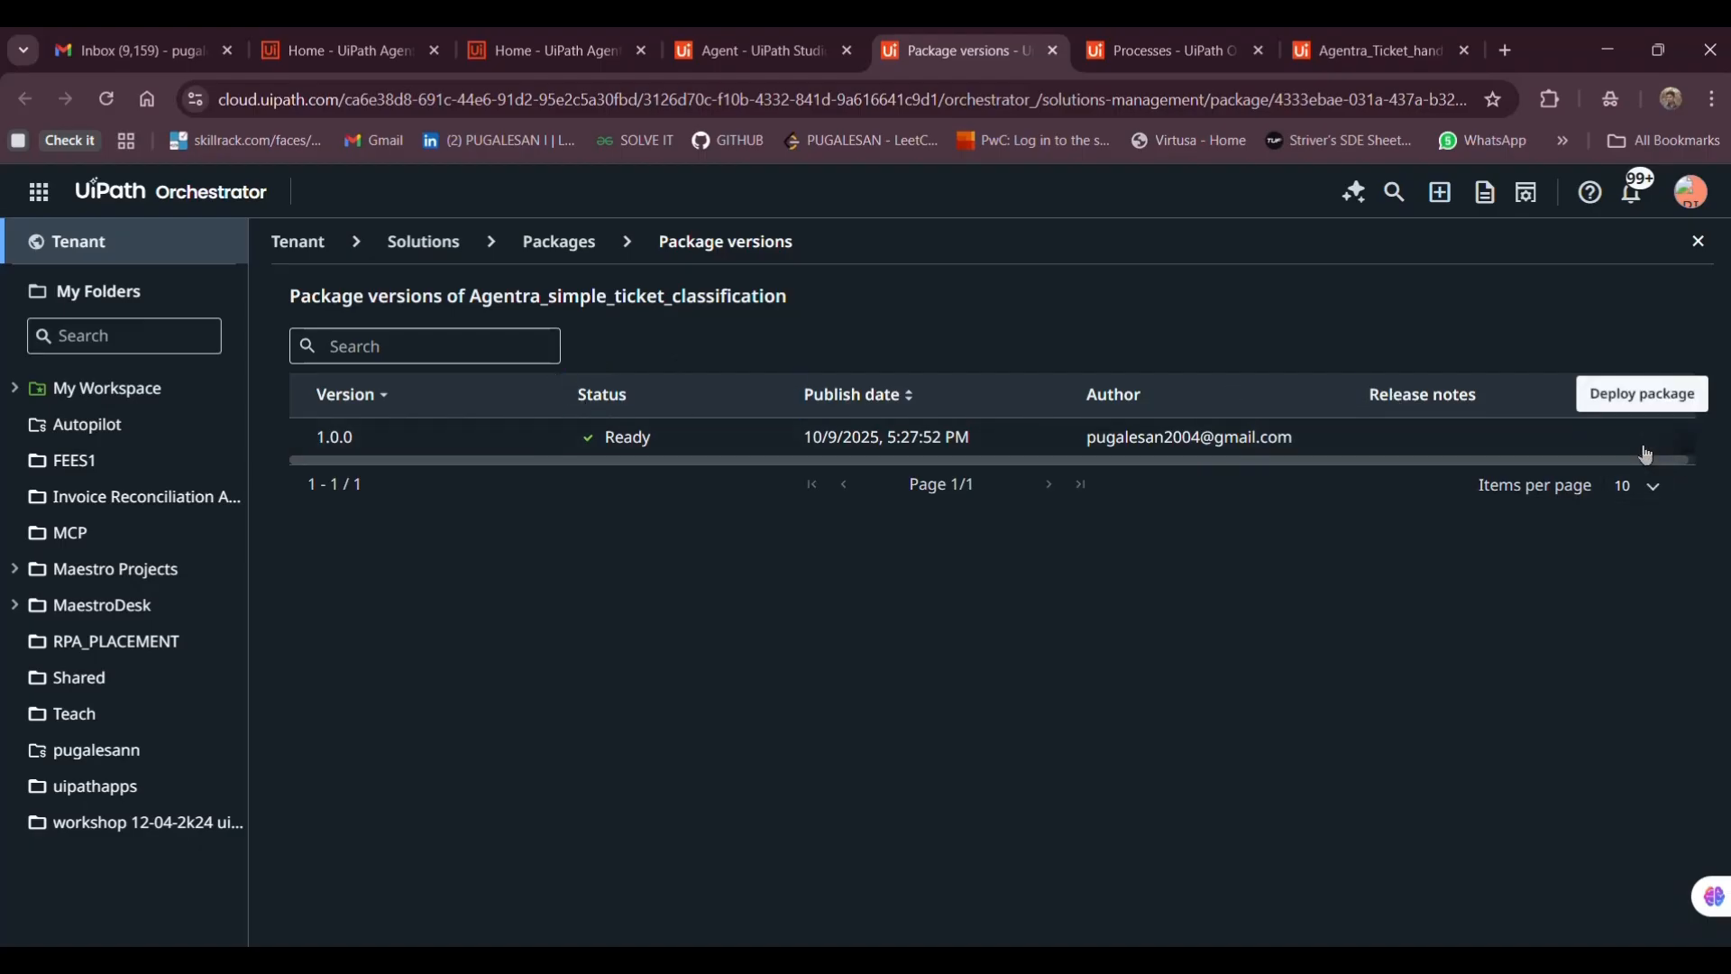
Deploy package version 1.0.0 into the MaestroDesk destination folder
click(1679, 440)
click(643, 635)
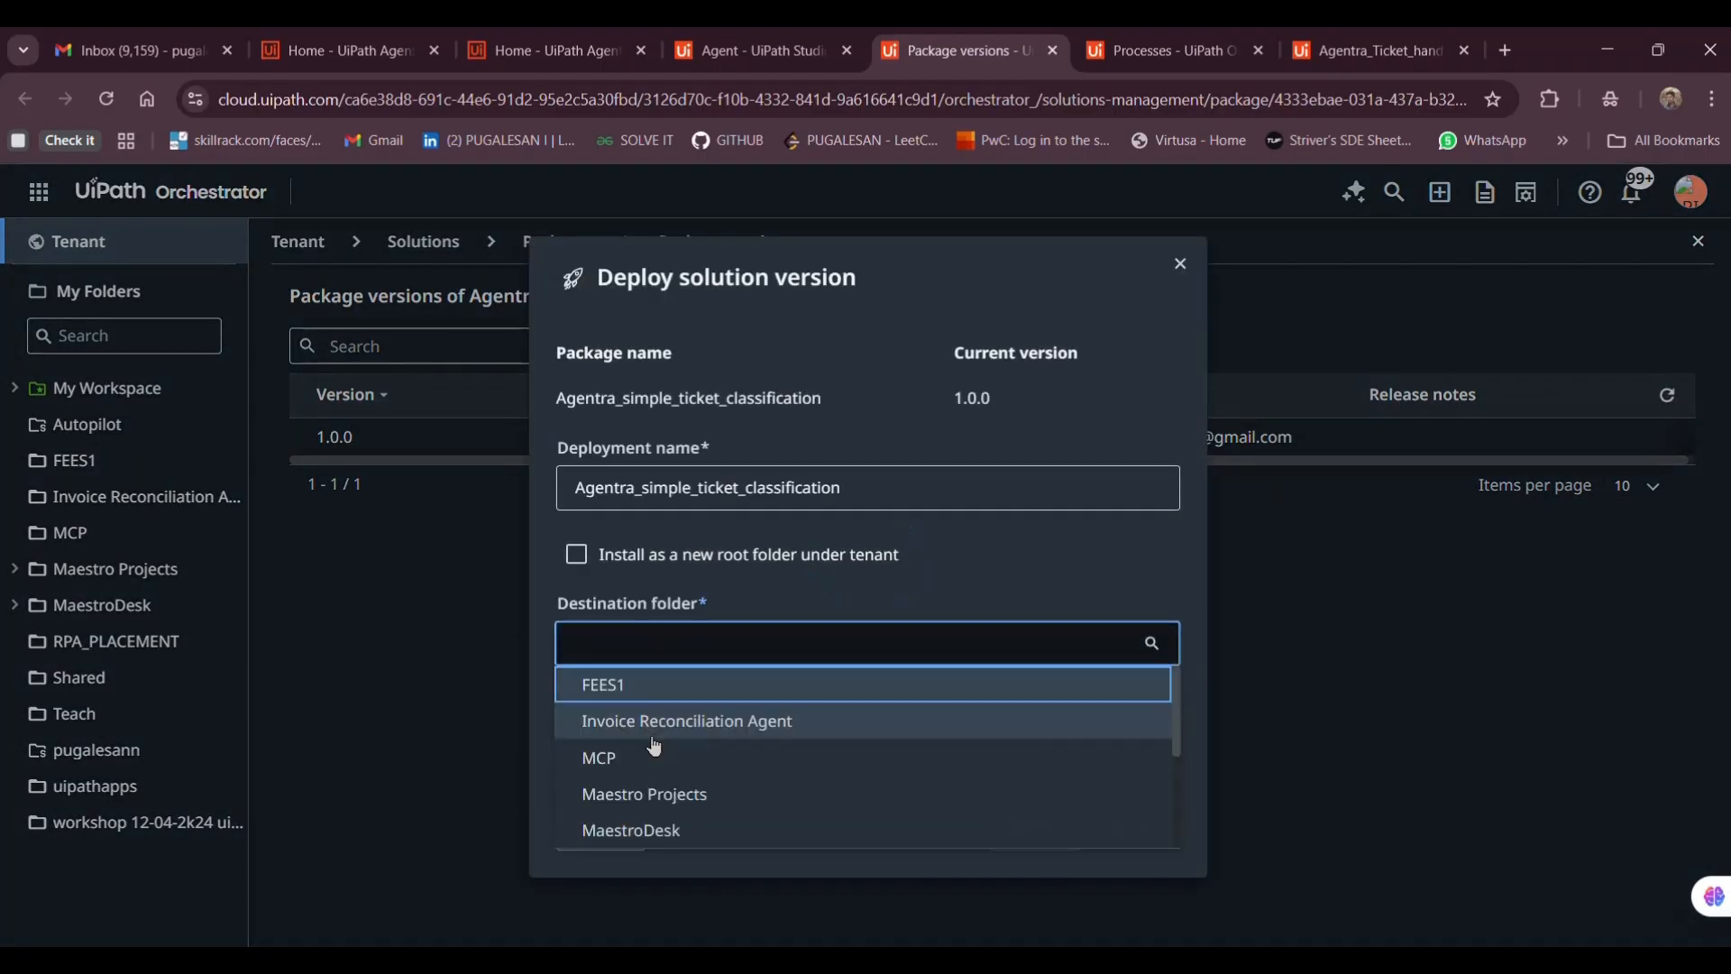
click(659, 831)
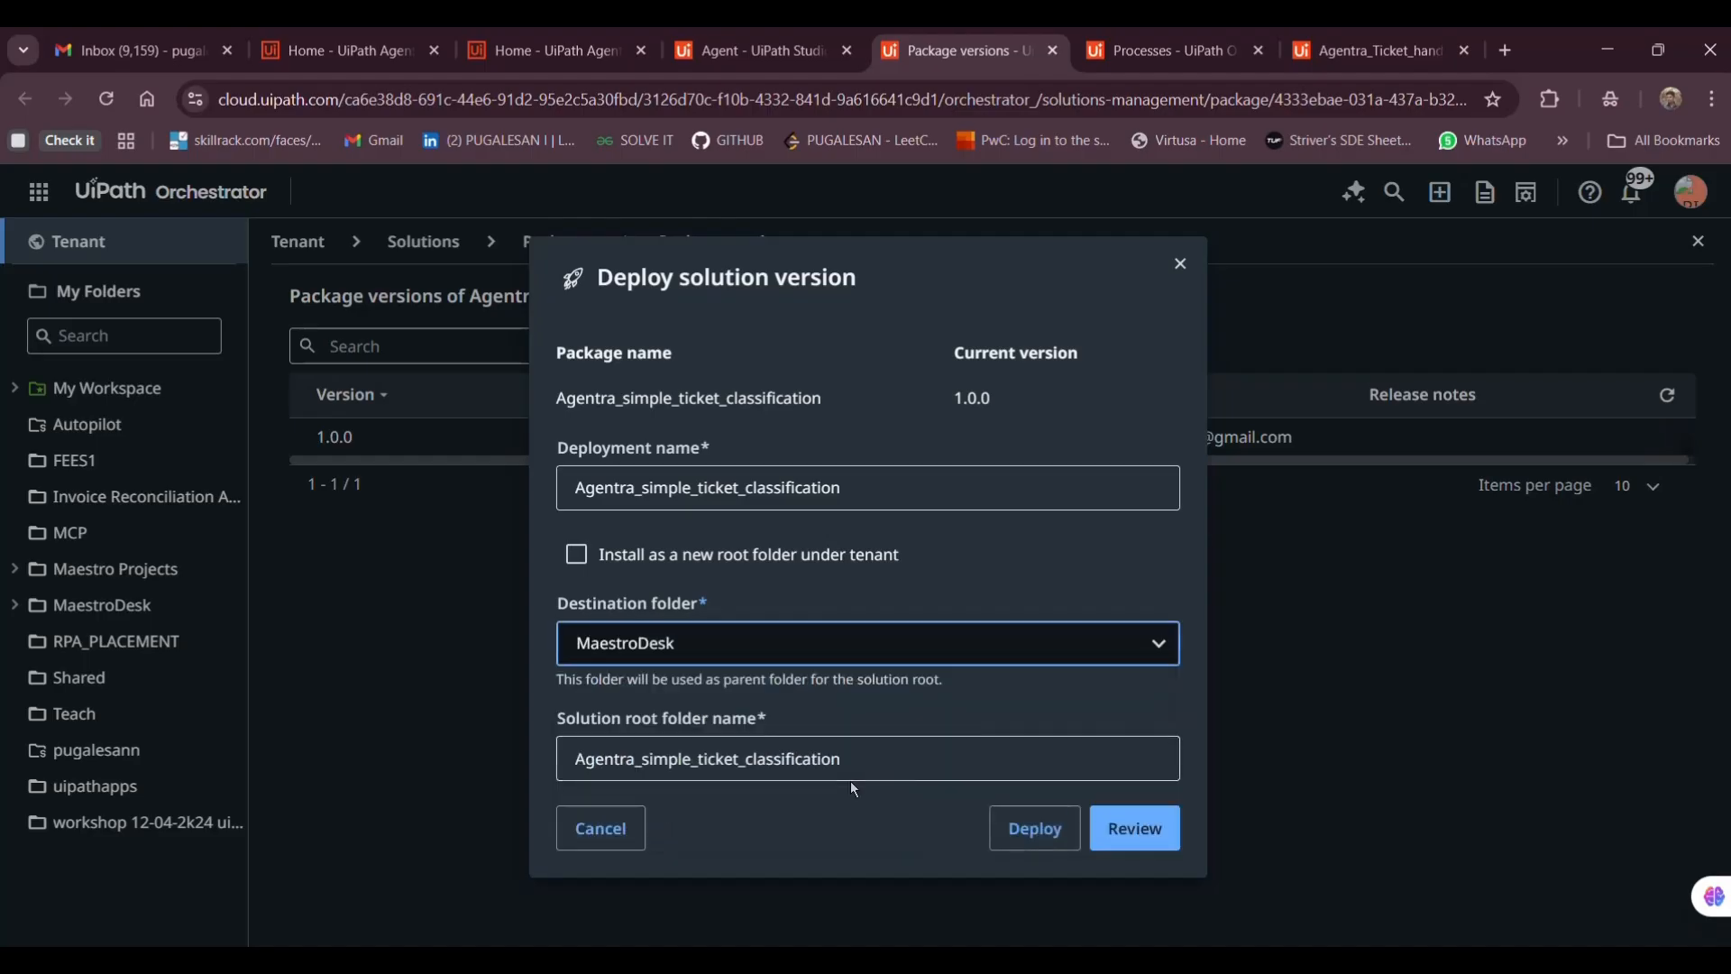
click(1026, 848)
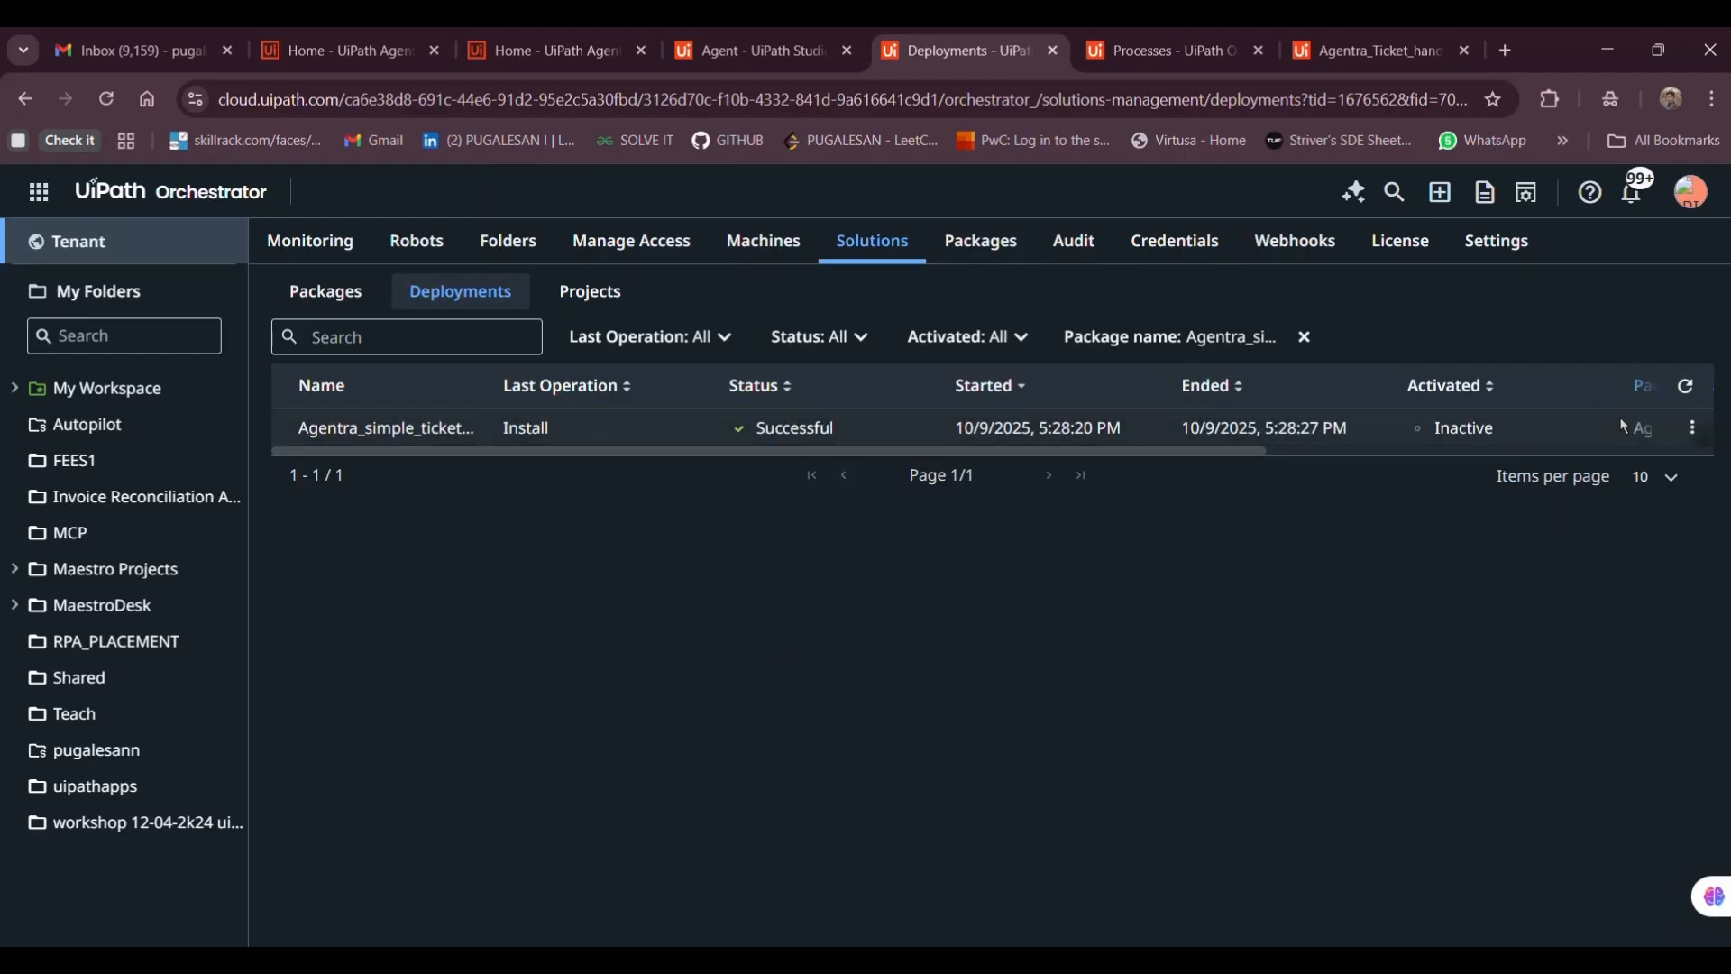
Activate the Agentra_simple_ticket_classification deployment, pasting its package name as confirmation
click(1692, 427)
click(1535, 467)
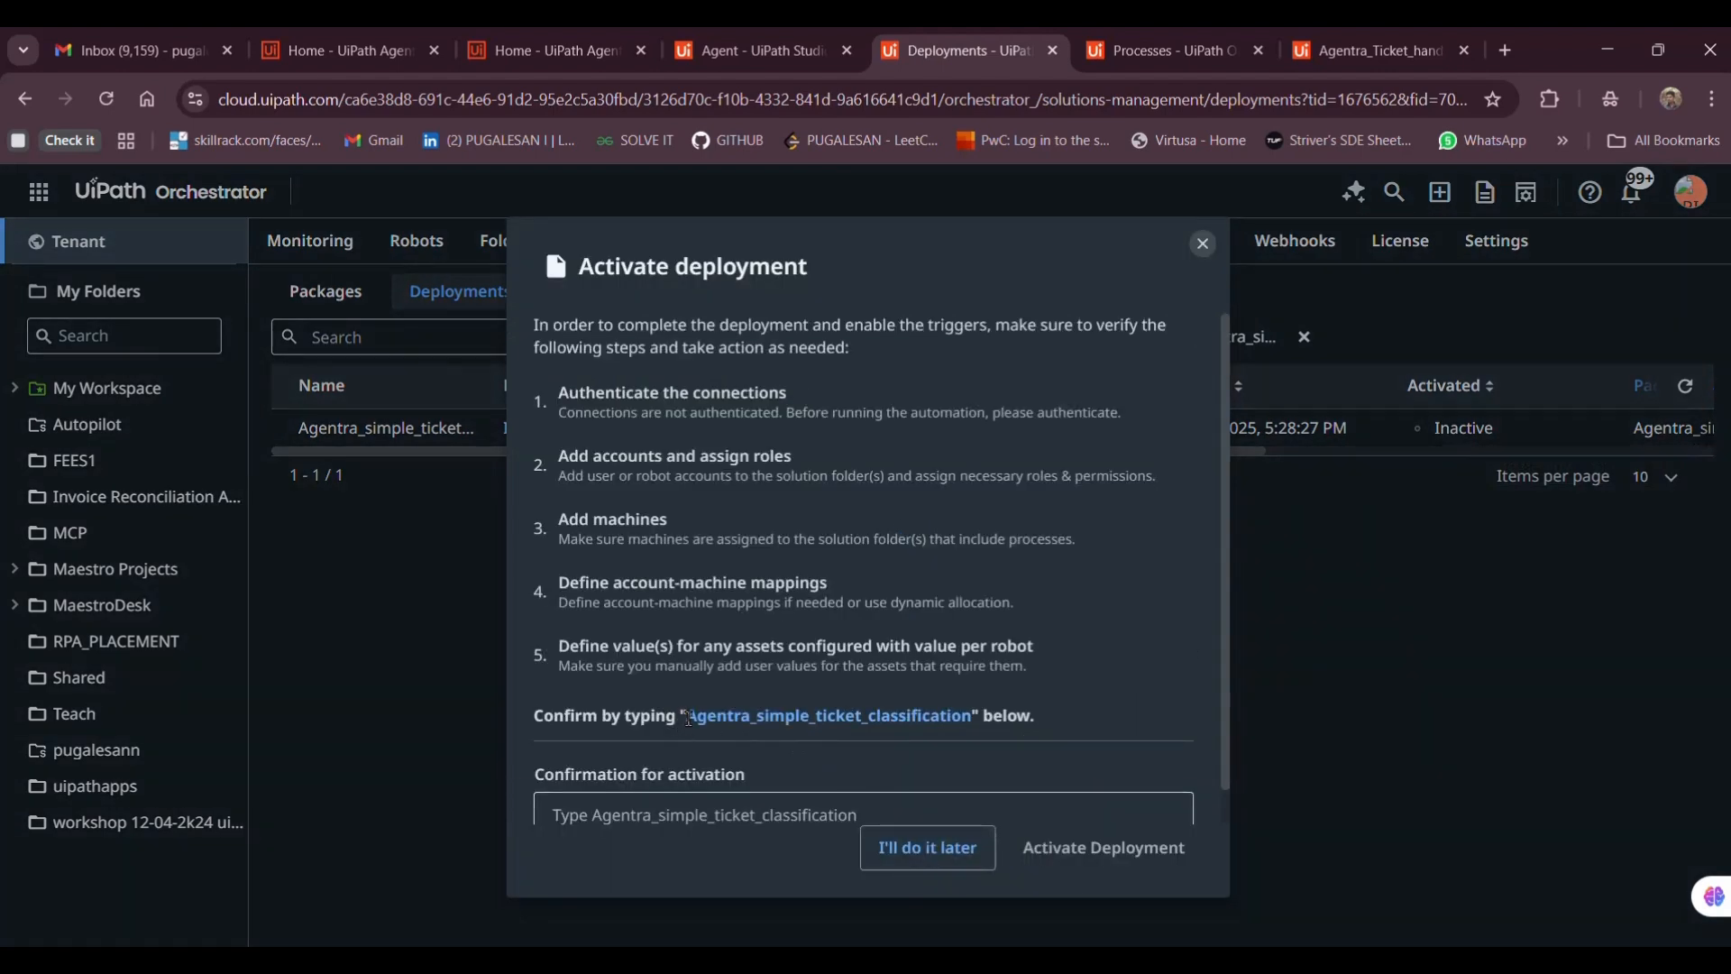
drag(688, 718, 975, 735)
key(ctrl+c)
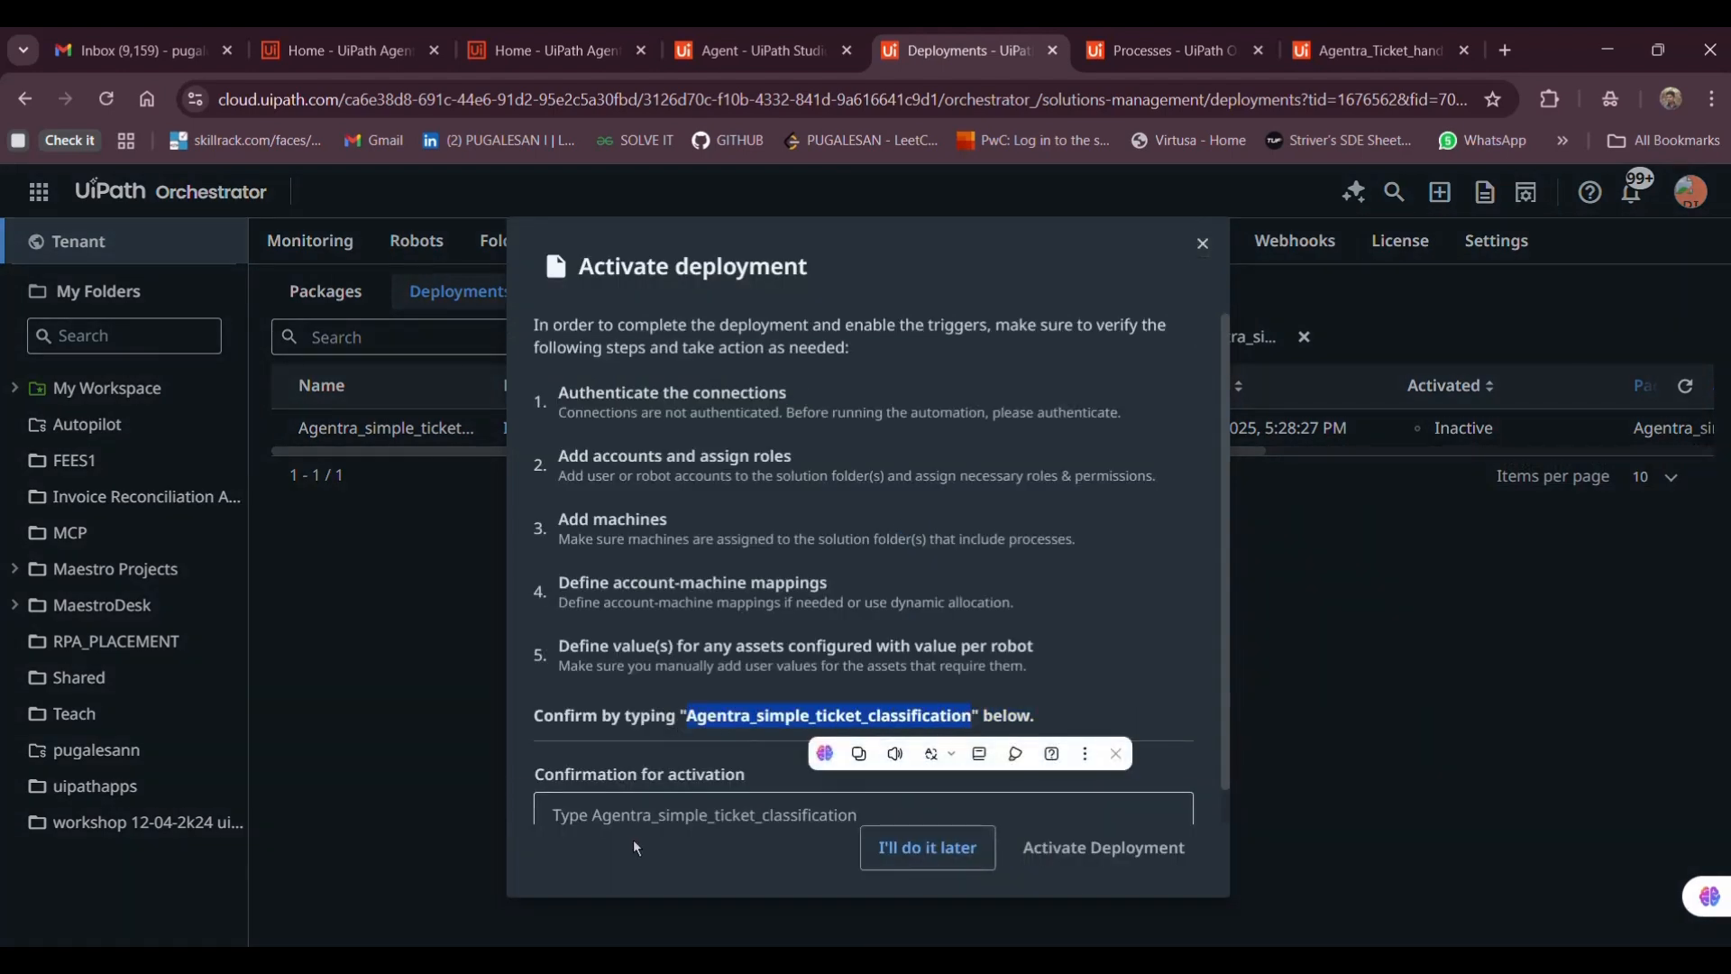
click(633, 816)
key(ctrl+v)
click(1104, 847)
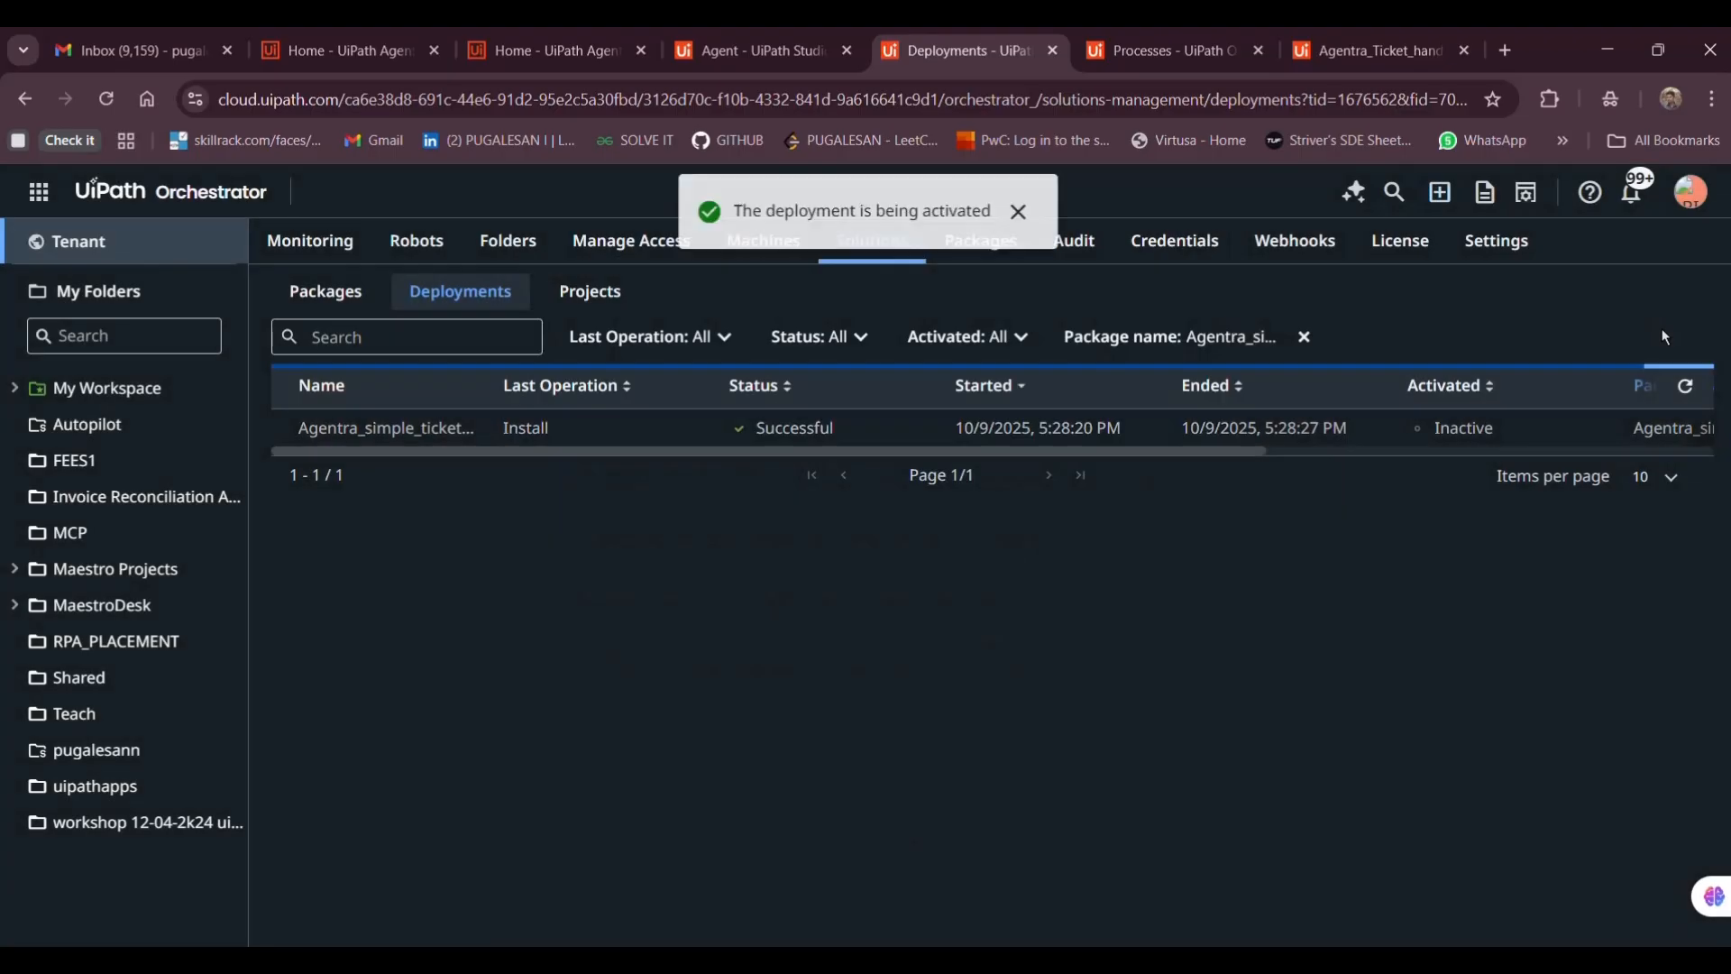
click(1693, 427)
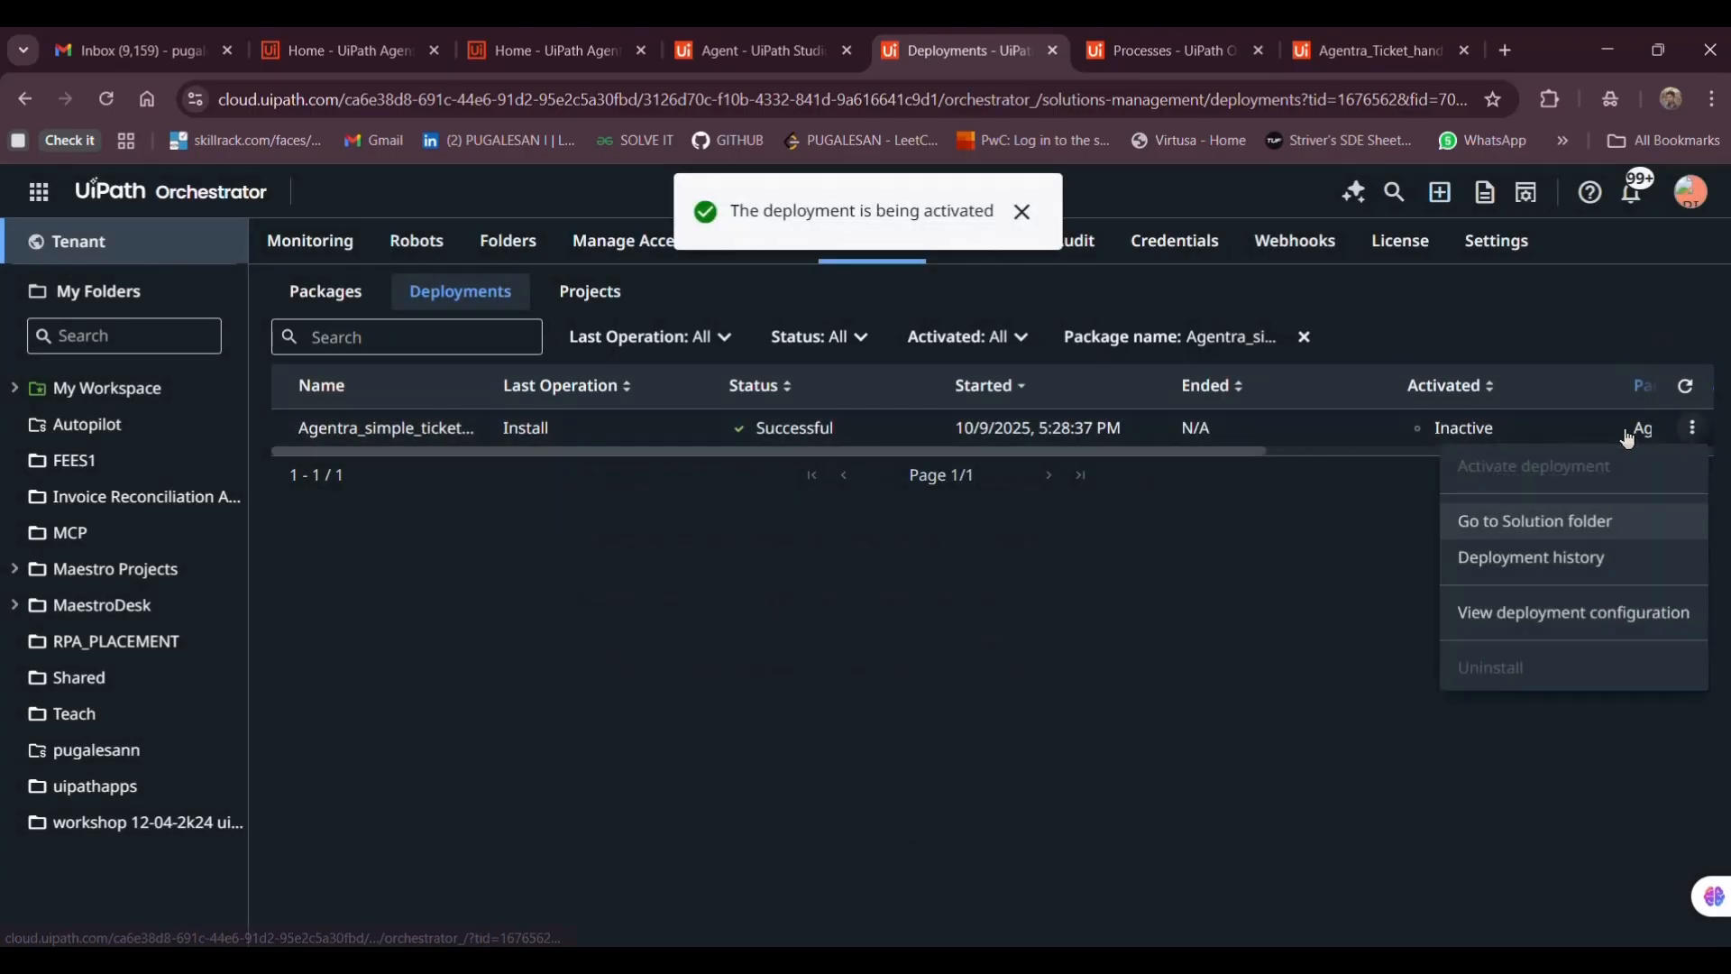
click(1296, 602)
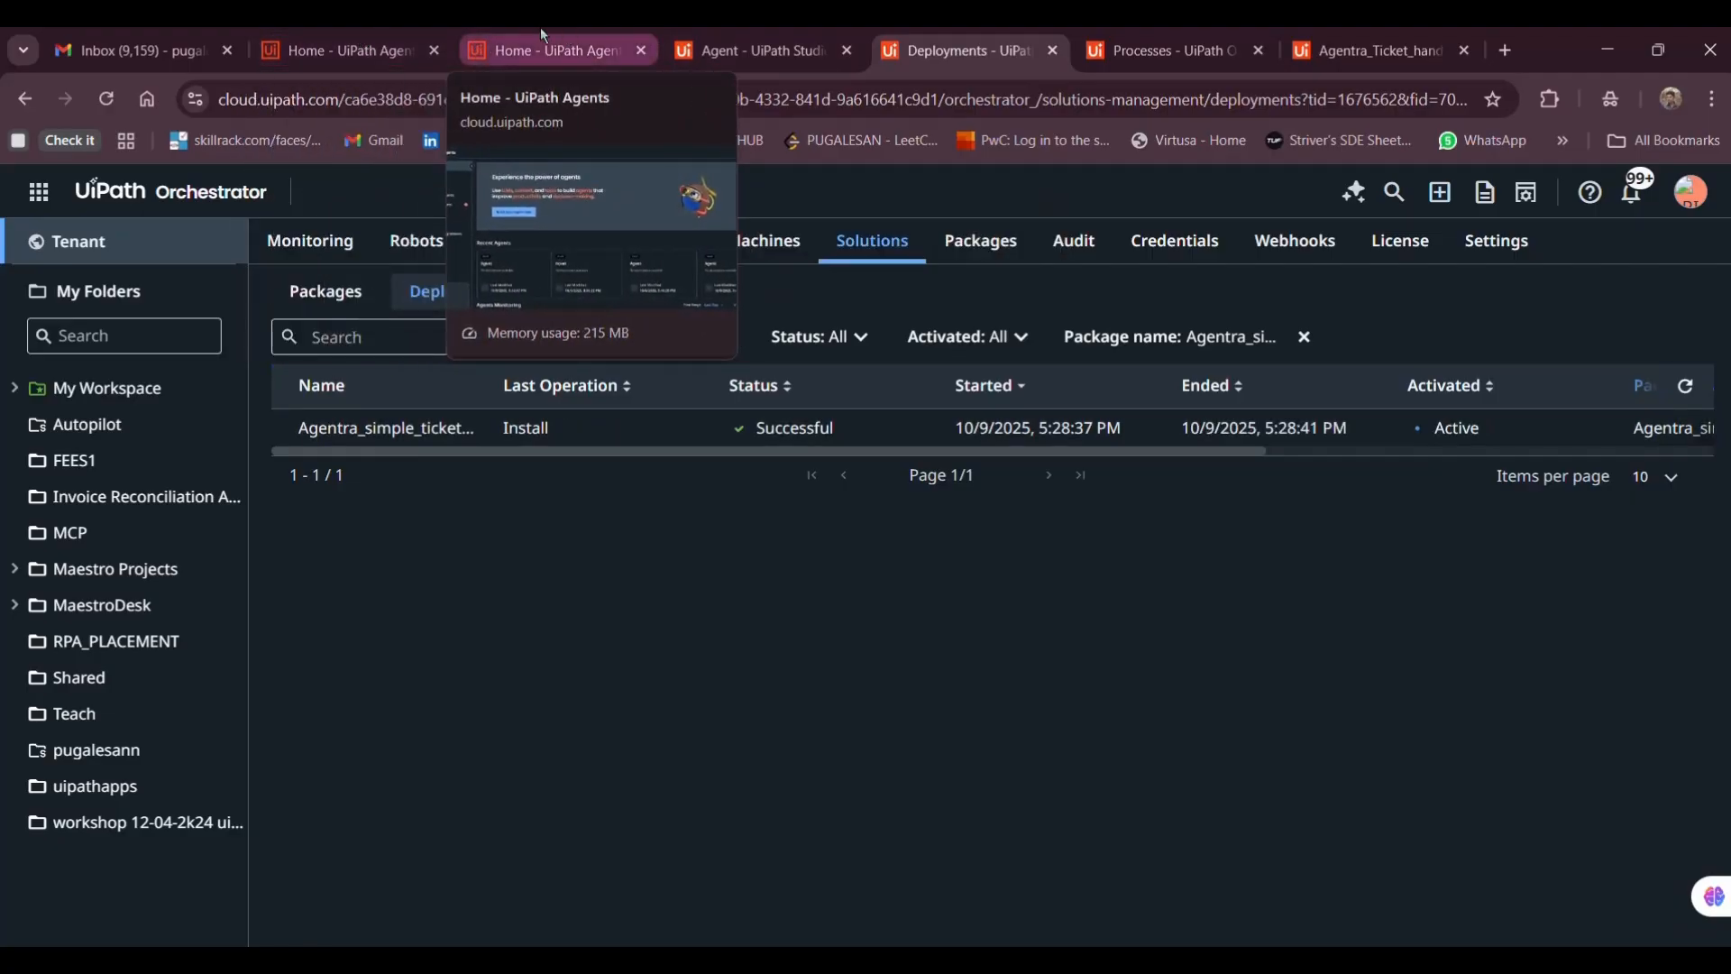
Go to Orchestrator and open the MaestroDesk folder's automations
click(544, 41)
click(36, 191)
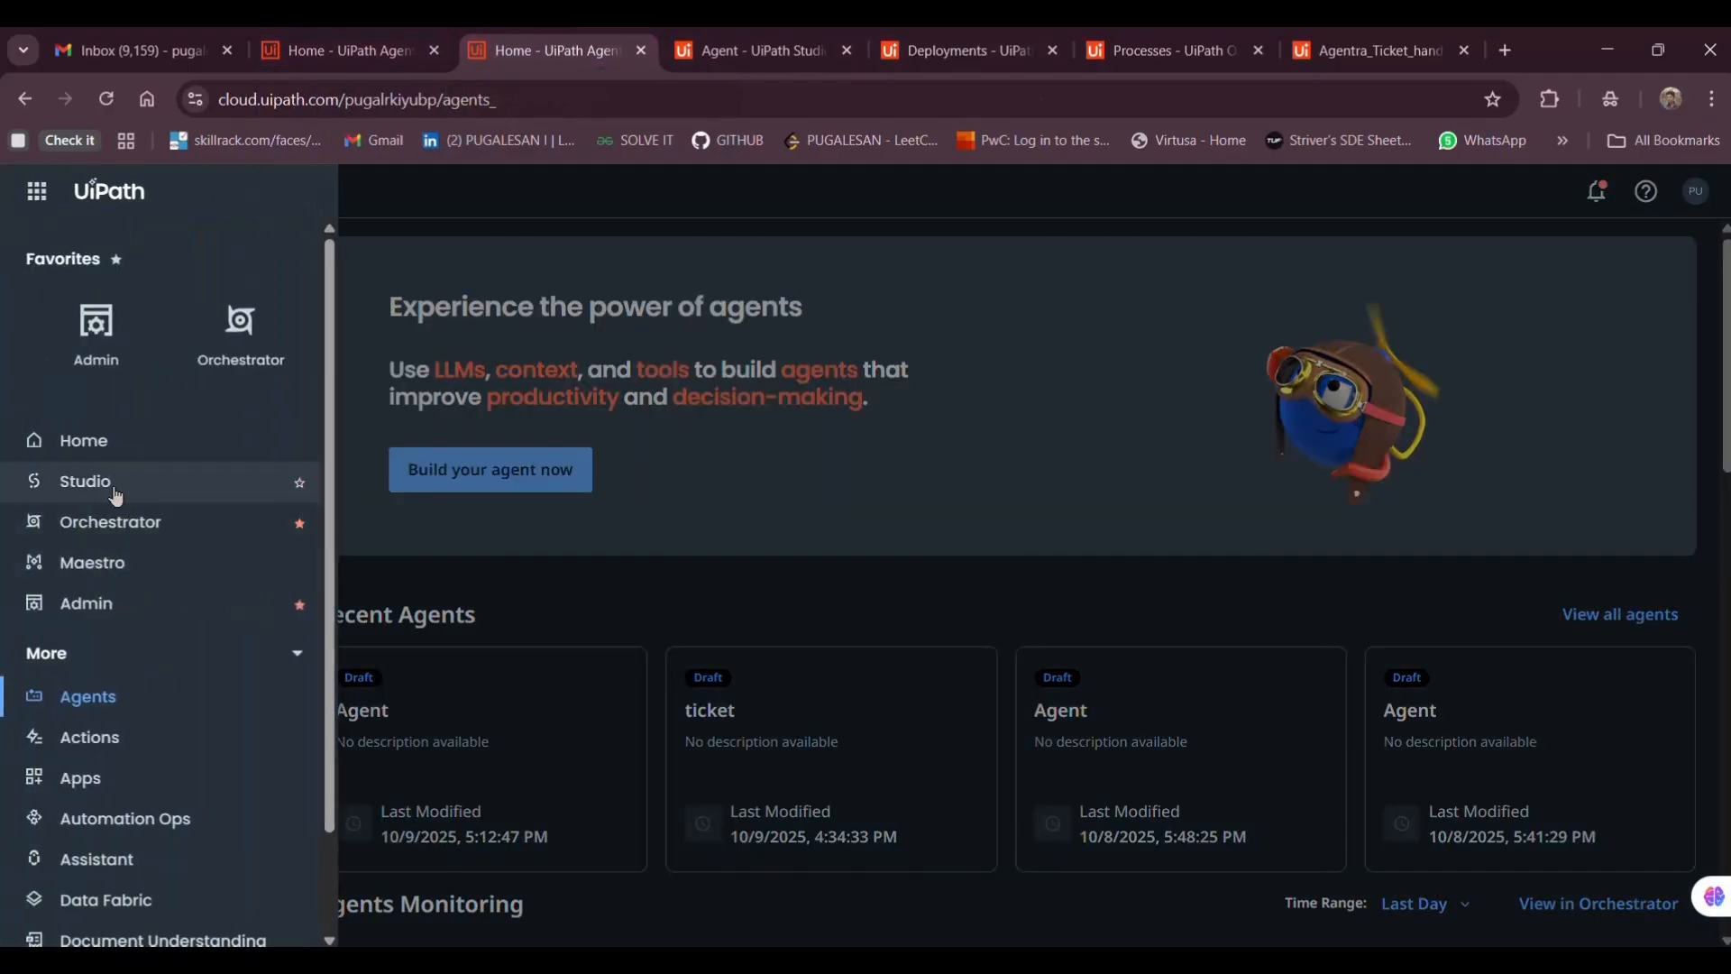
click(247, 516)
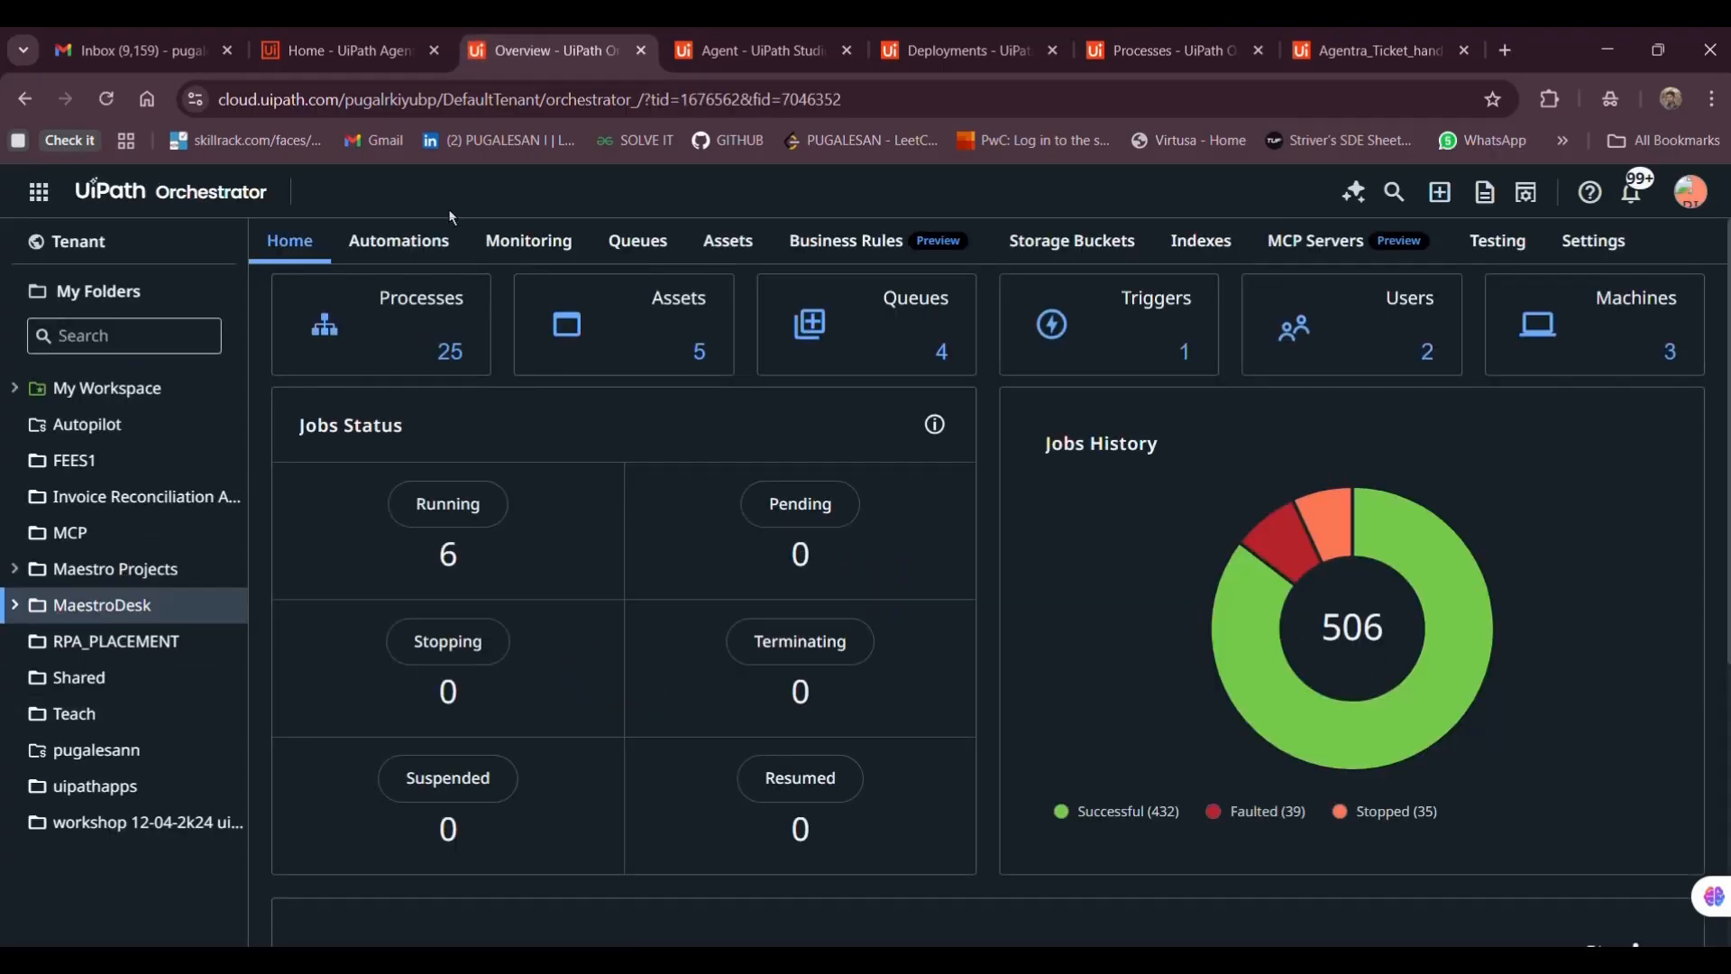
click(427, 256)
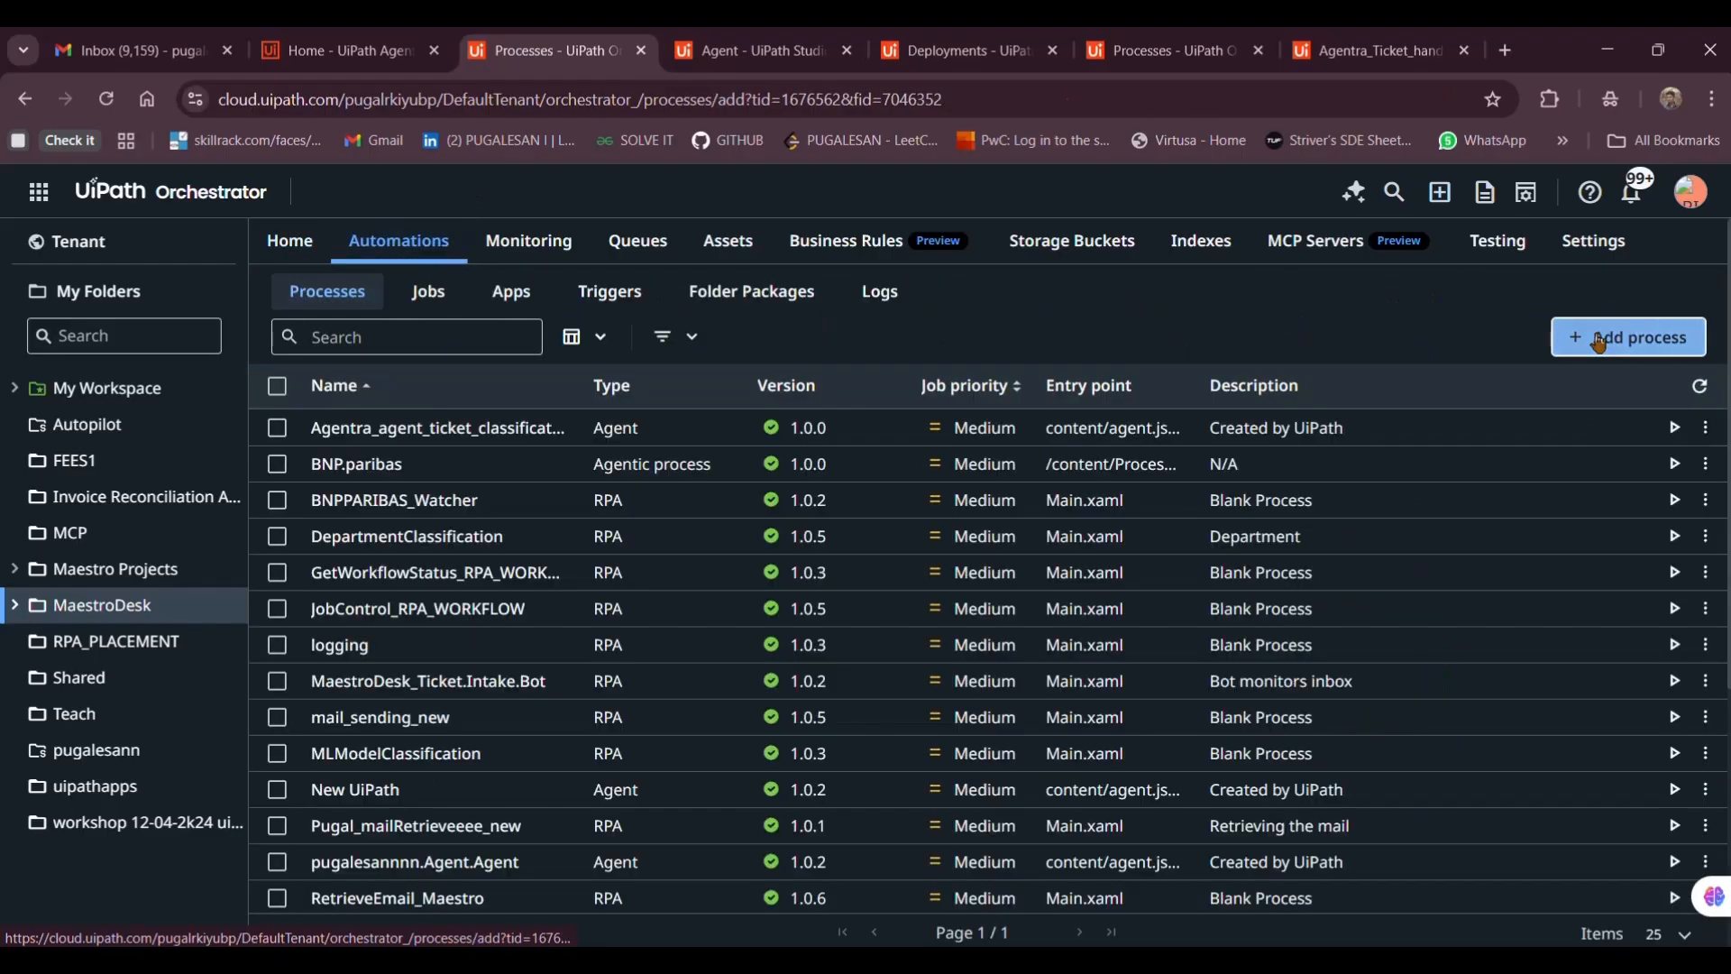
Add a process from the Agentra_simple_ticket_classification.Agent.Agent package, version 1.0.0
click(1595, 341)
click(575, 495)
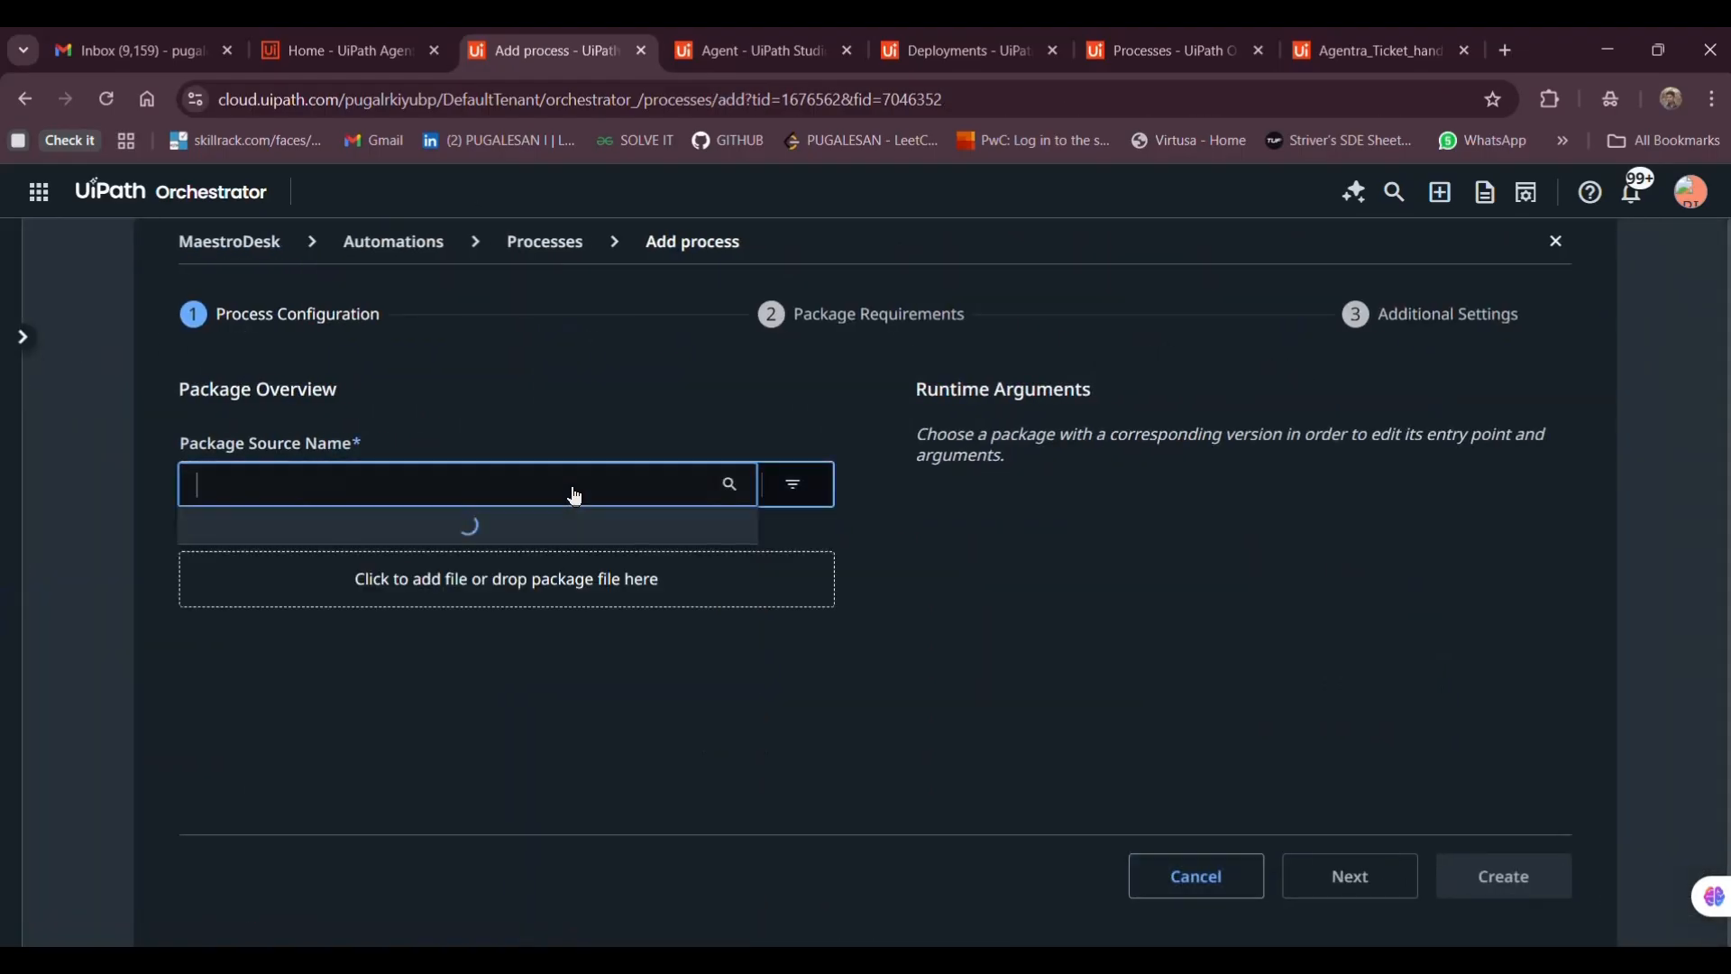
text(agentra)
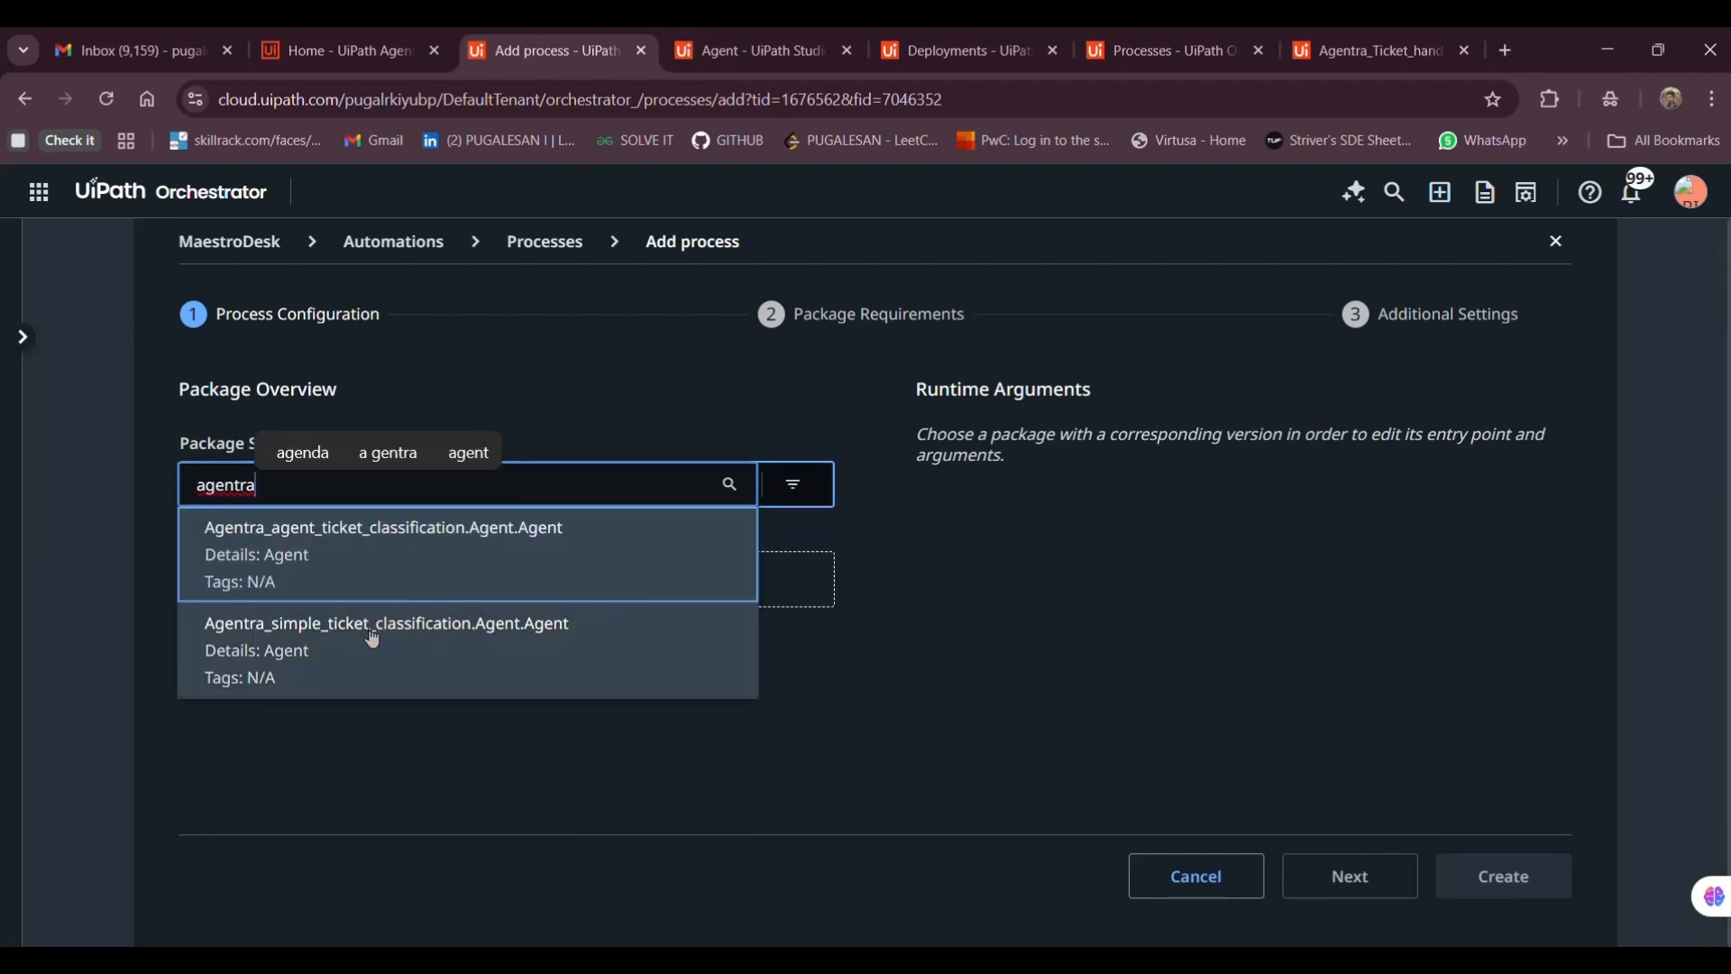
click(470, 643)
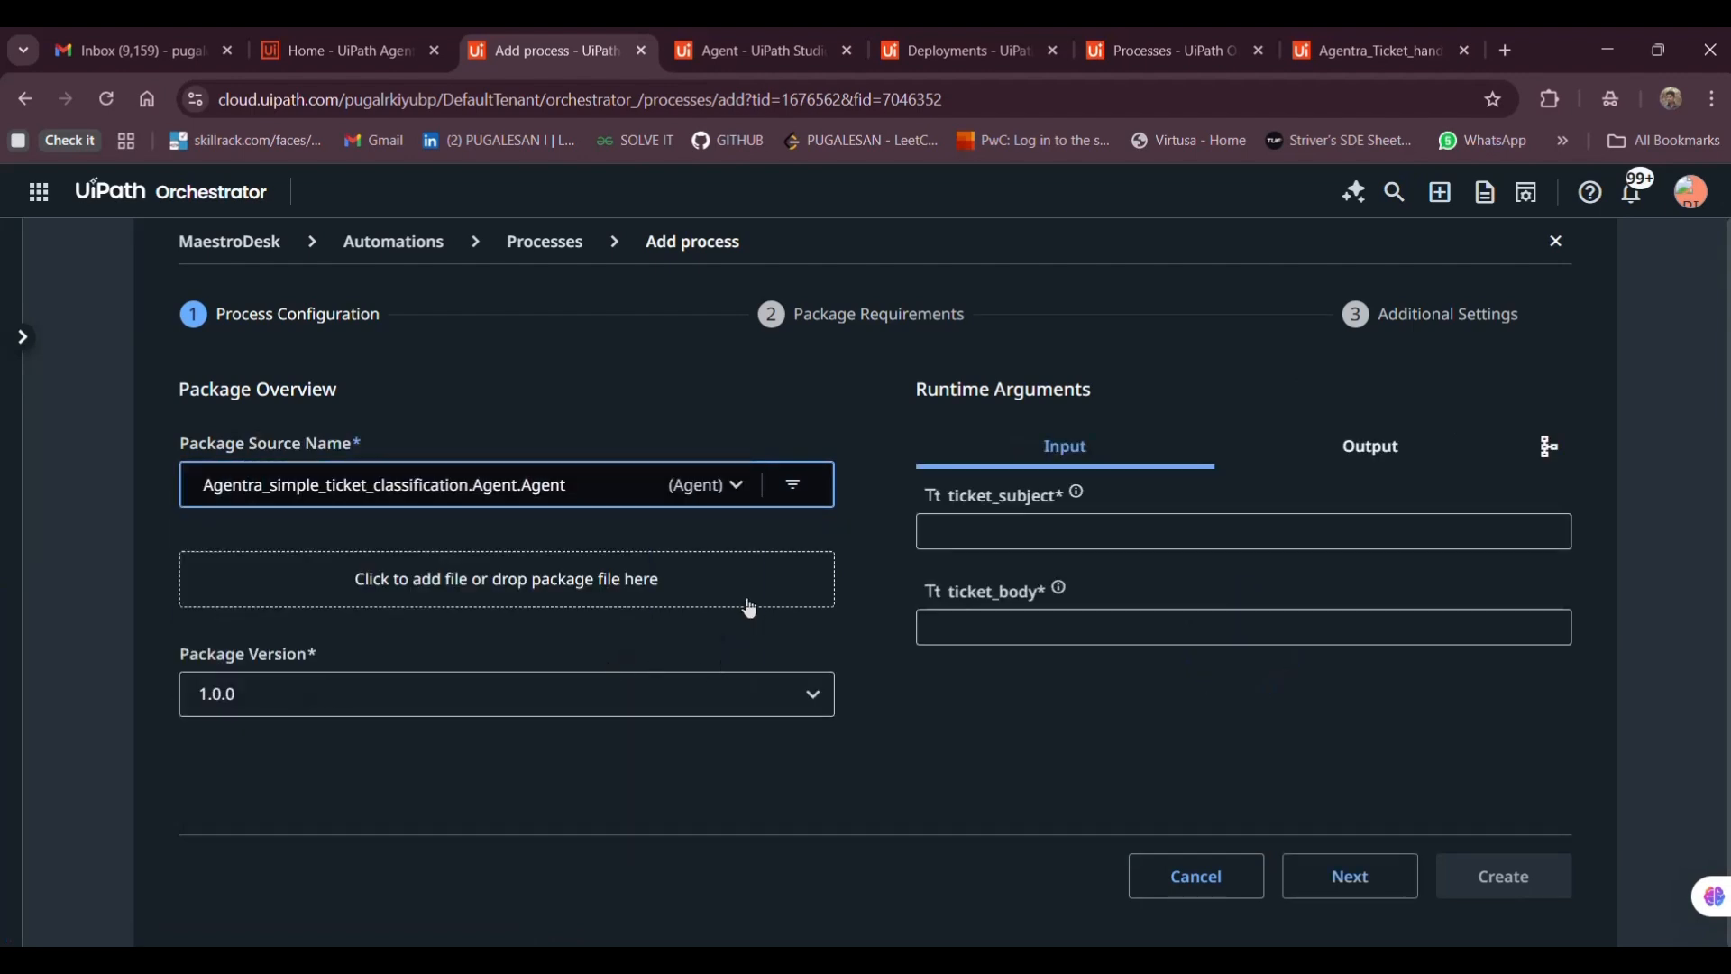
click(1349, 876)
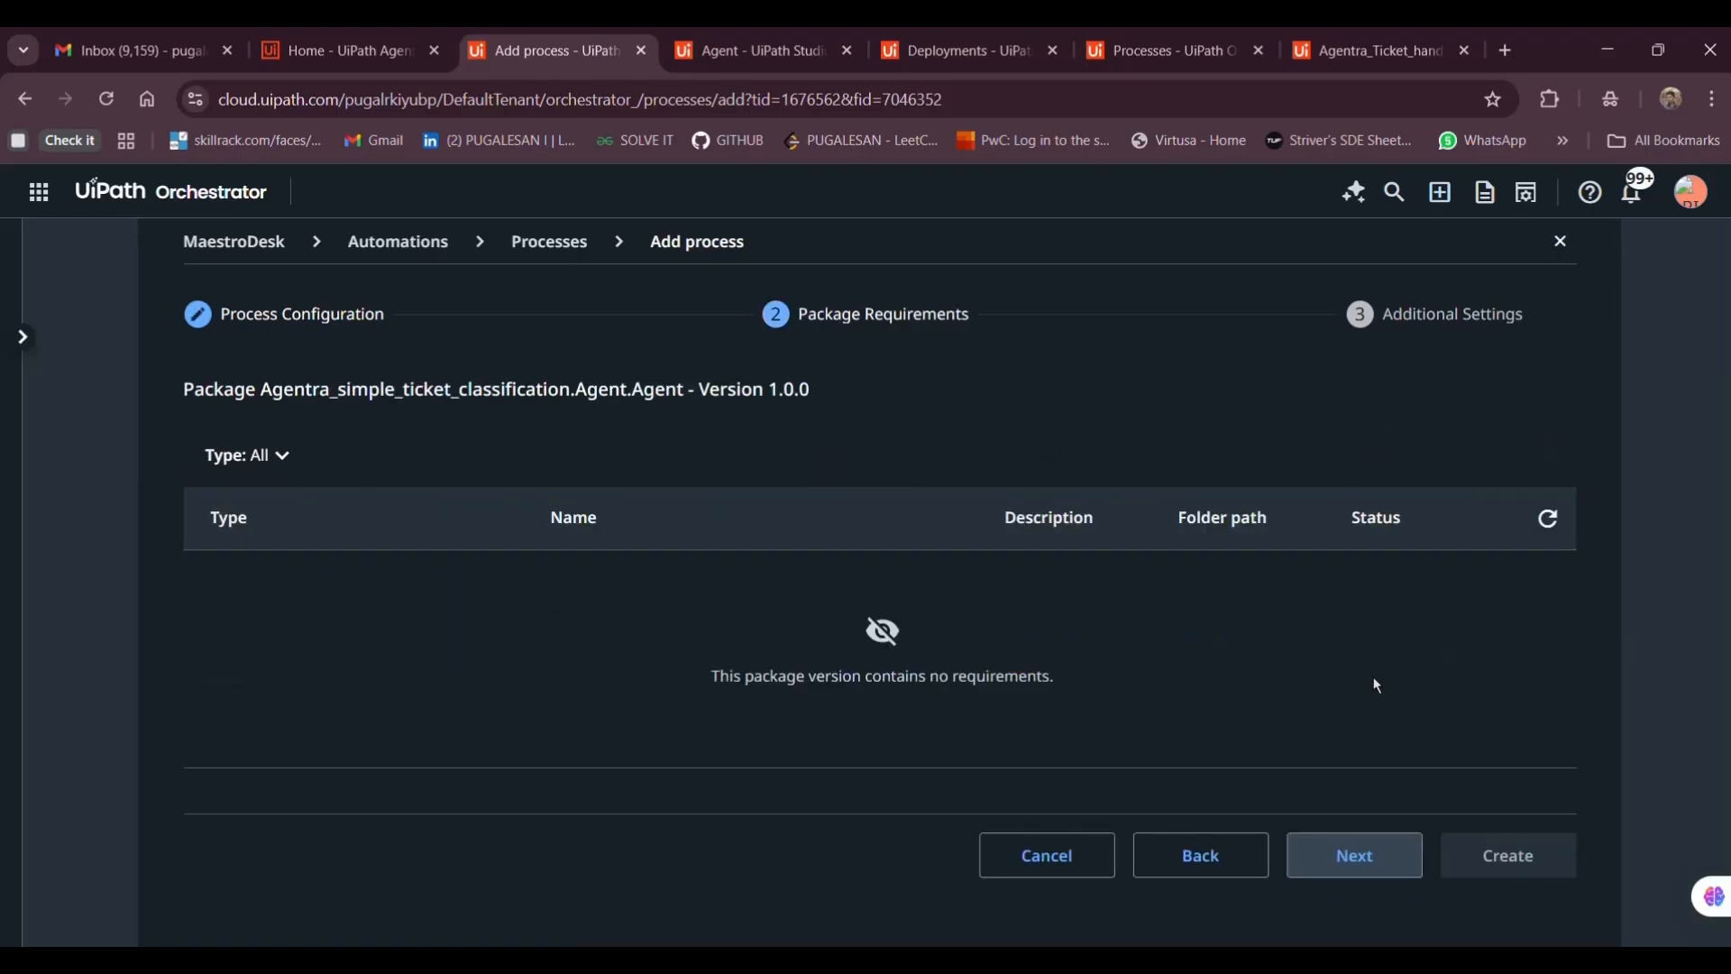
click(1343, 865)
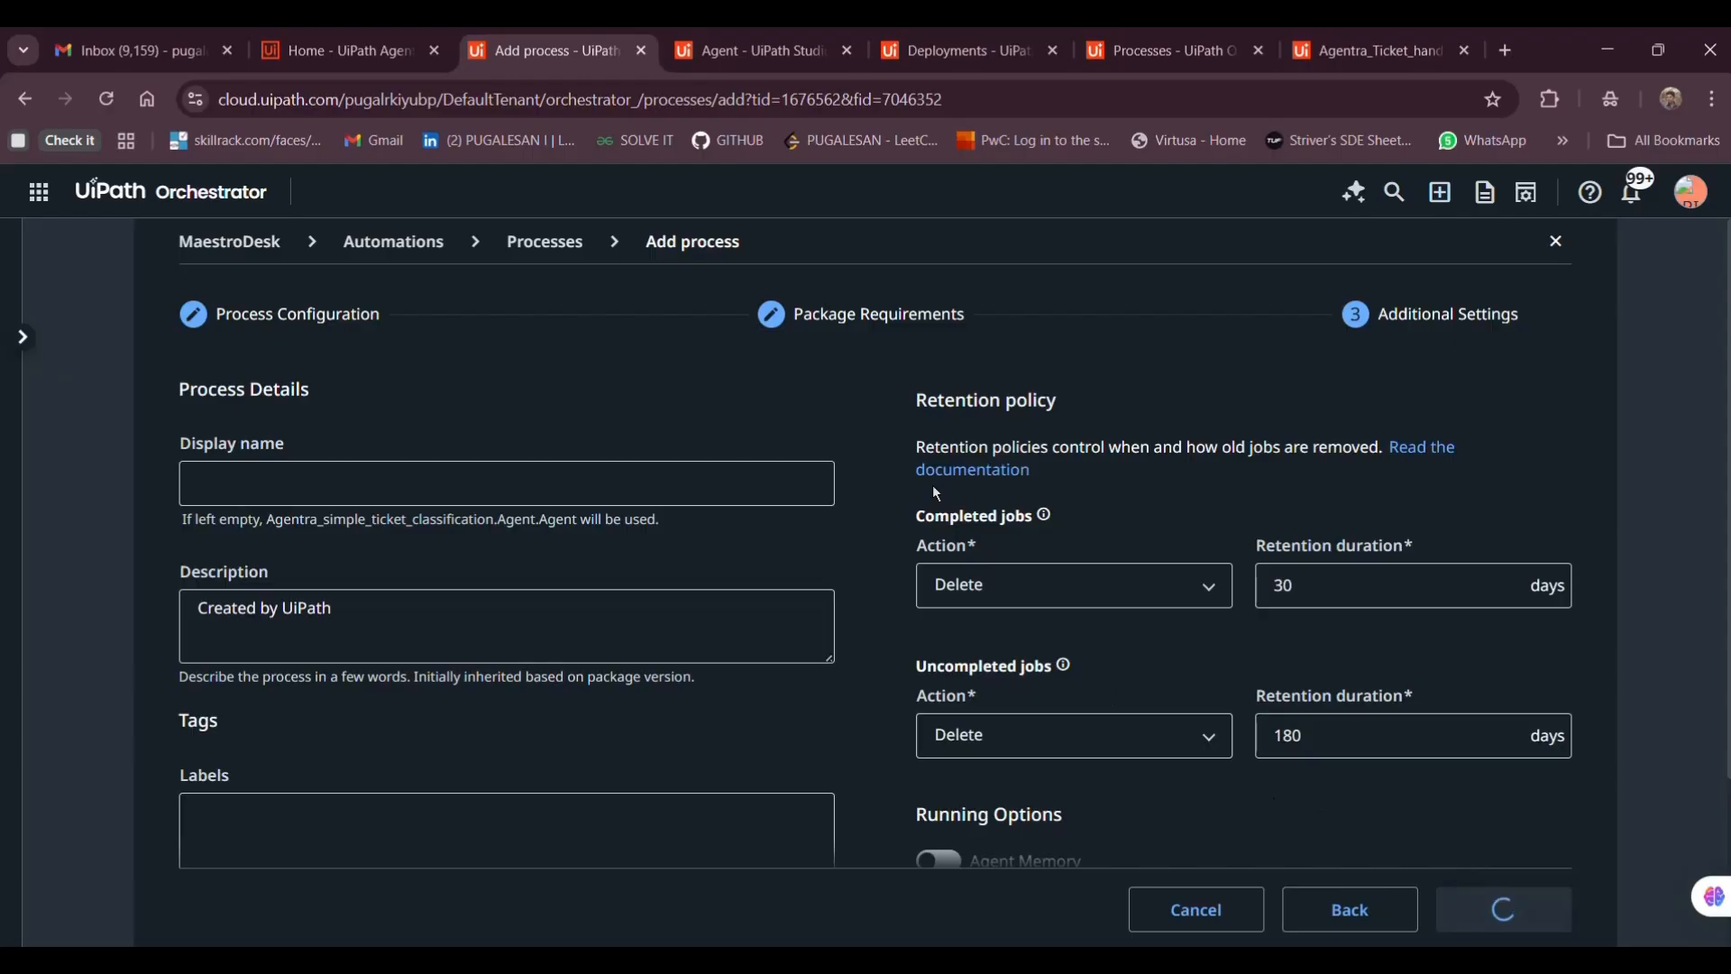
click(1207, 694)
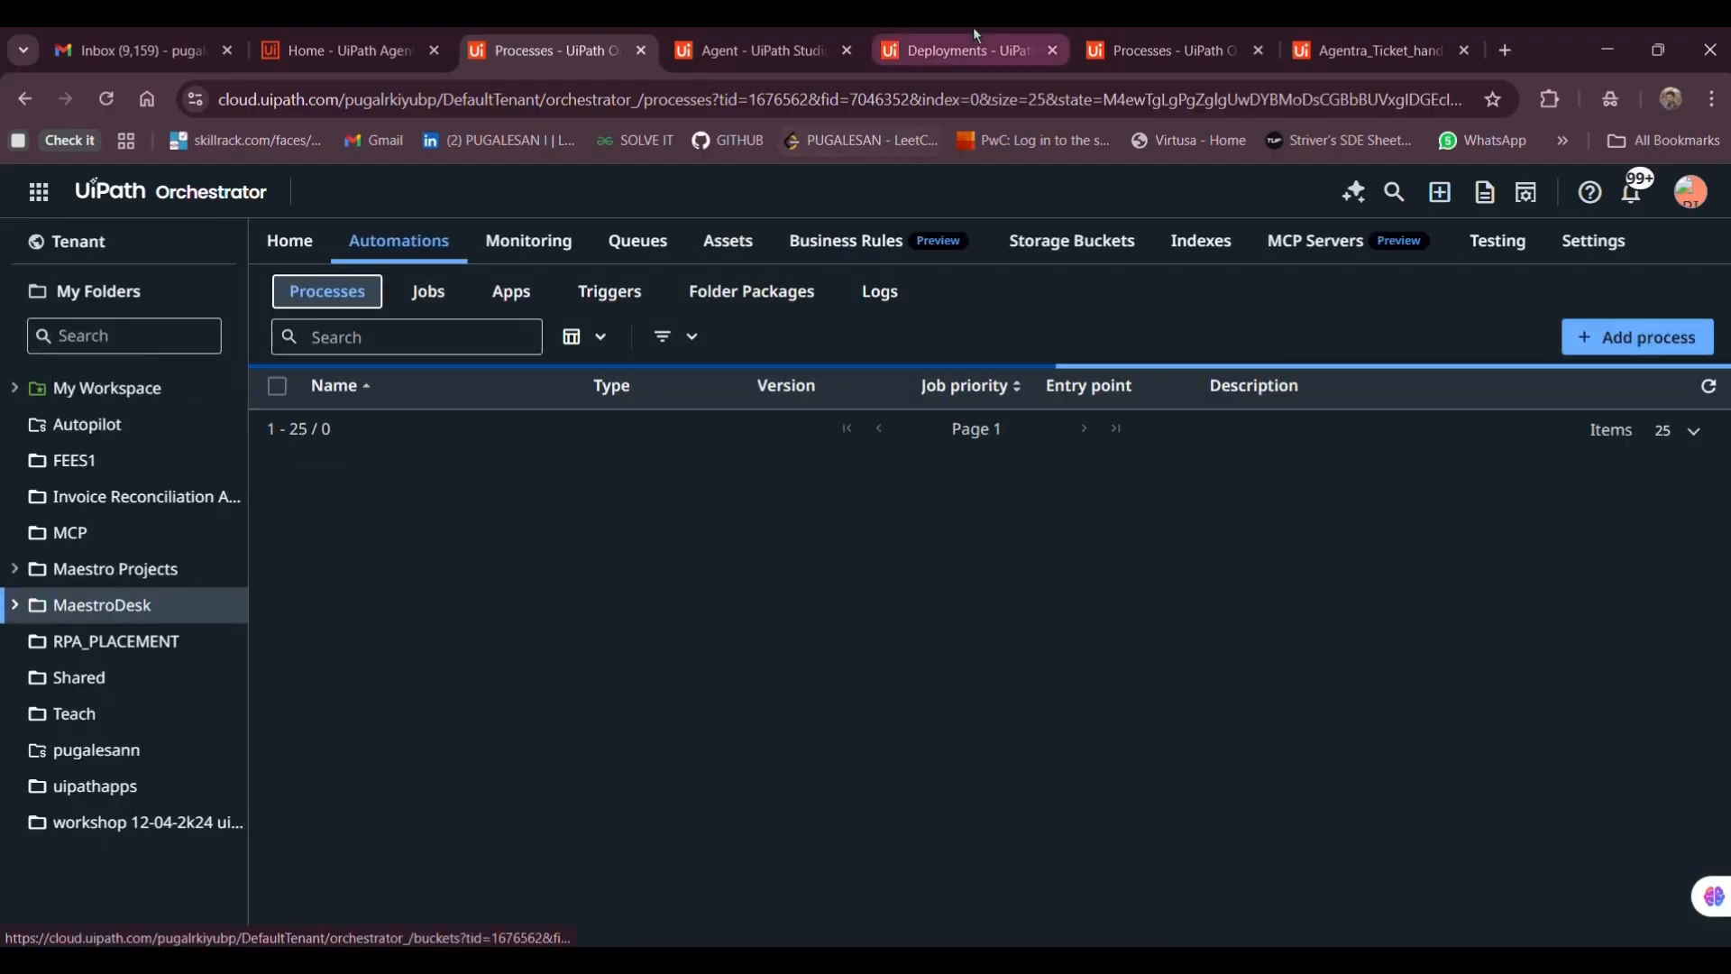
Make the simple-branch task 'Start and wait for agent' using Agentra_simple_ticket_classification
click(1361, 51)
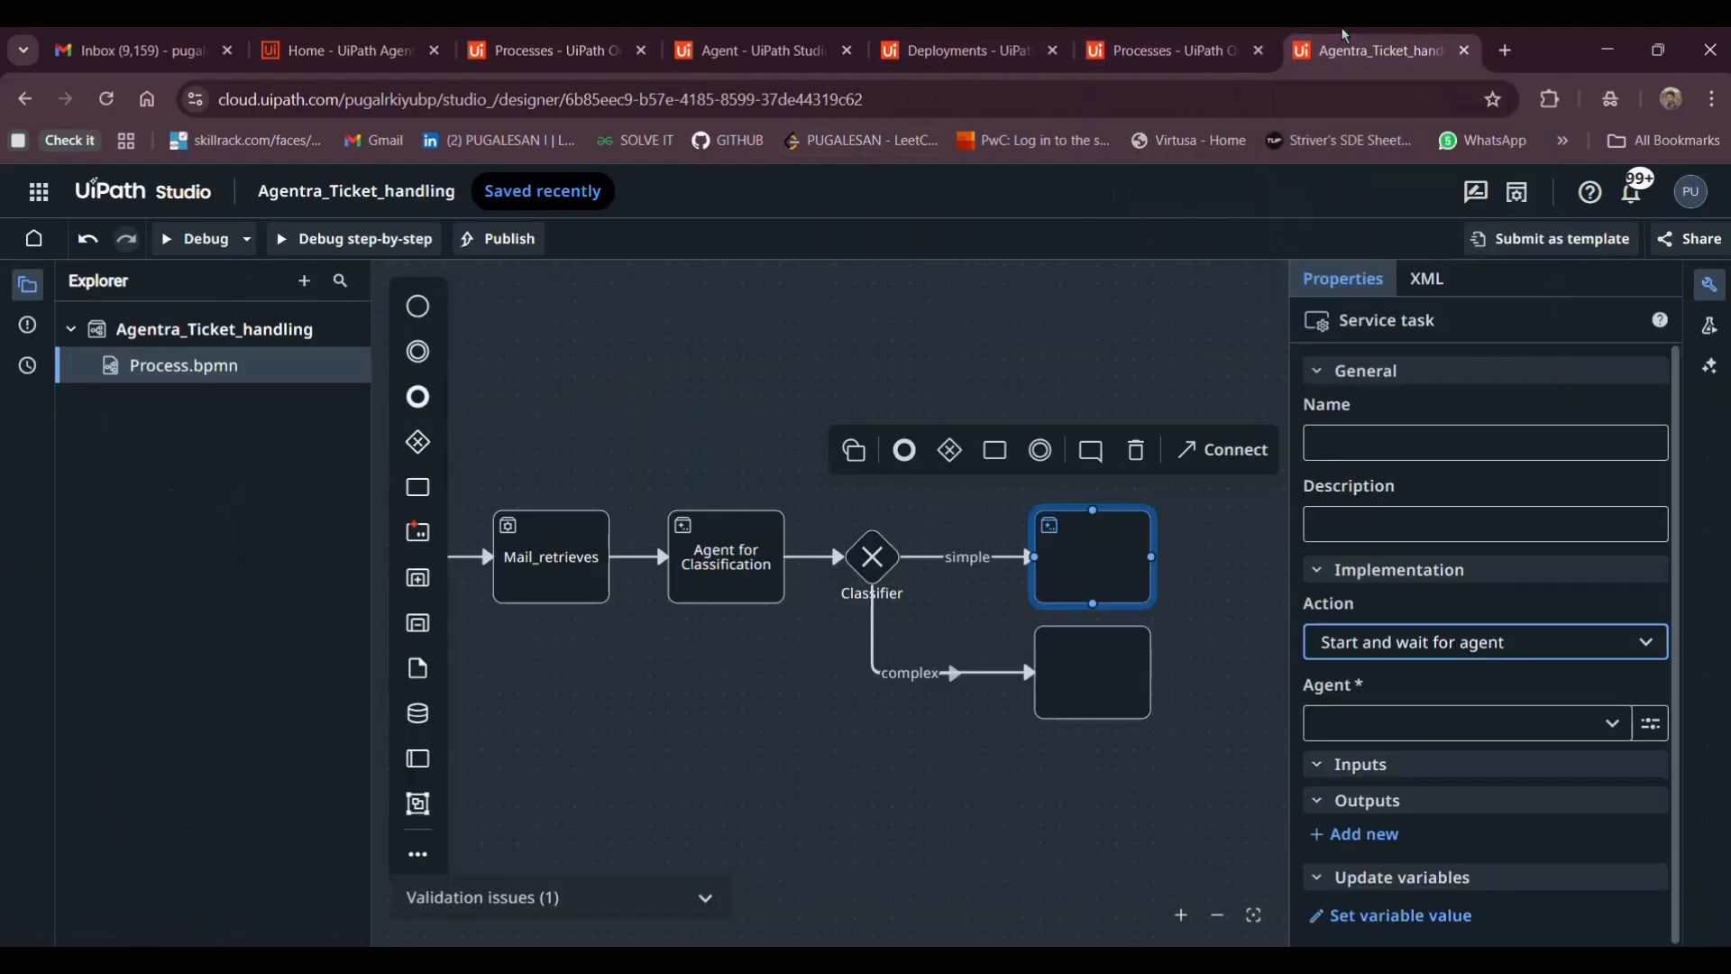
click(1434, 648)
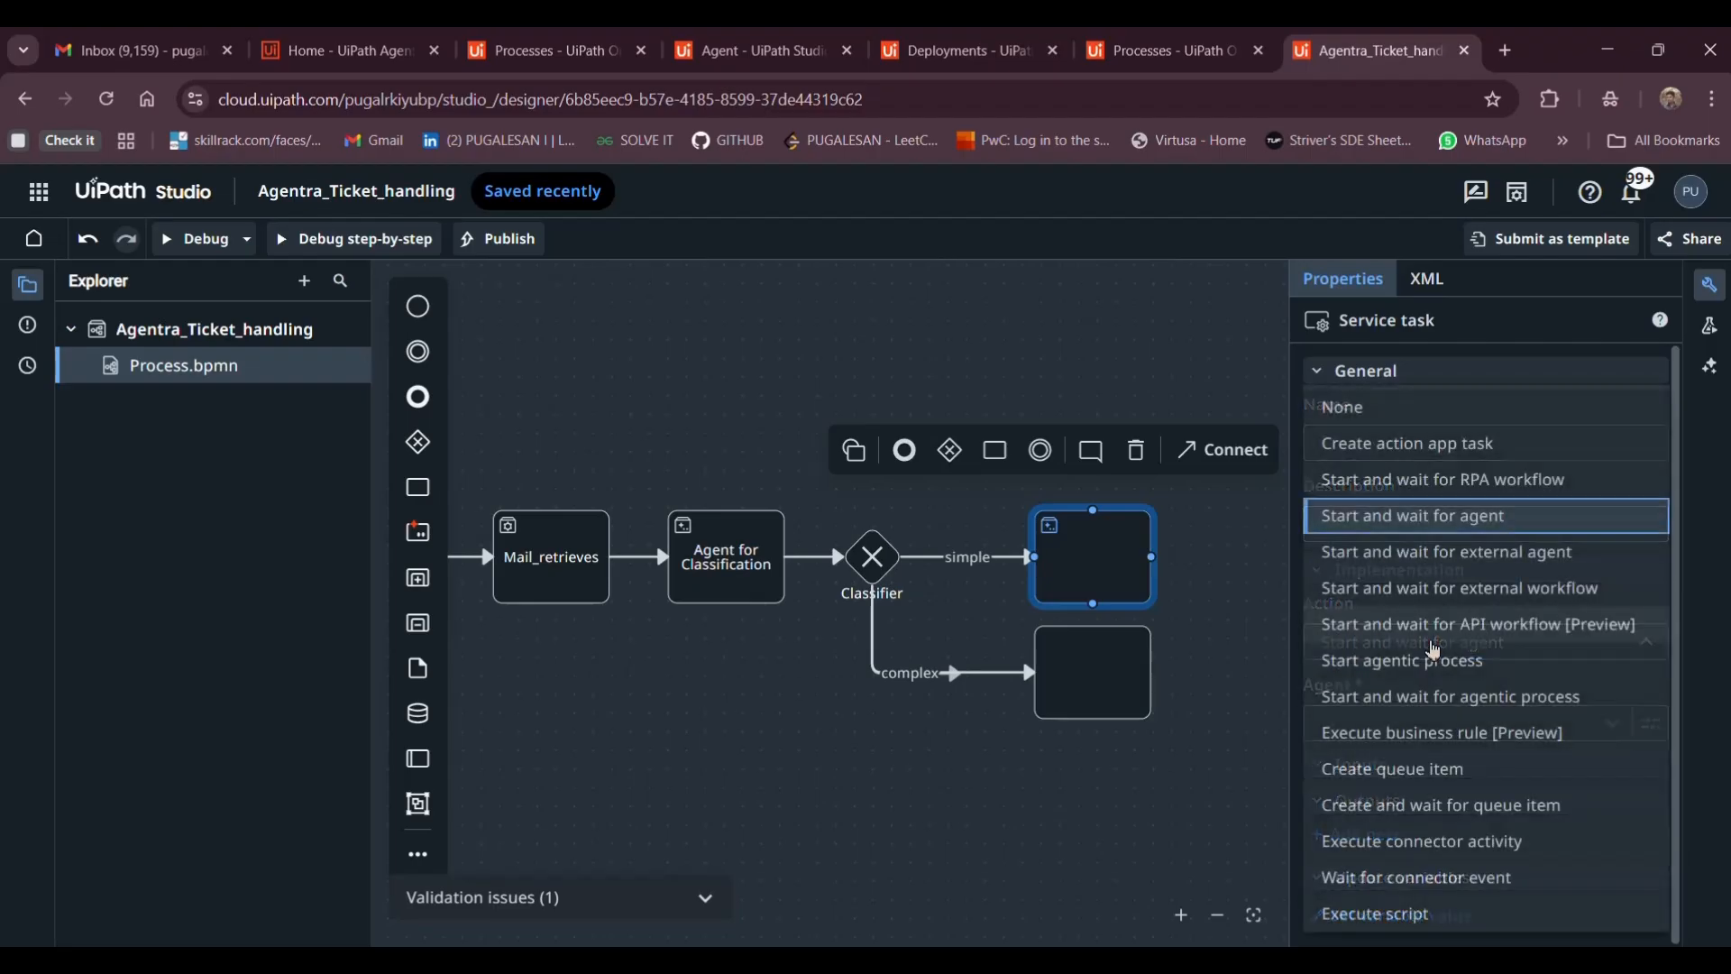
click(1414, 512)
click(1416, 659)
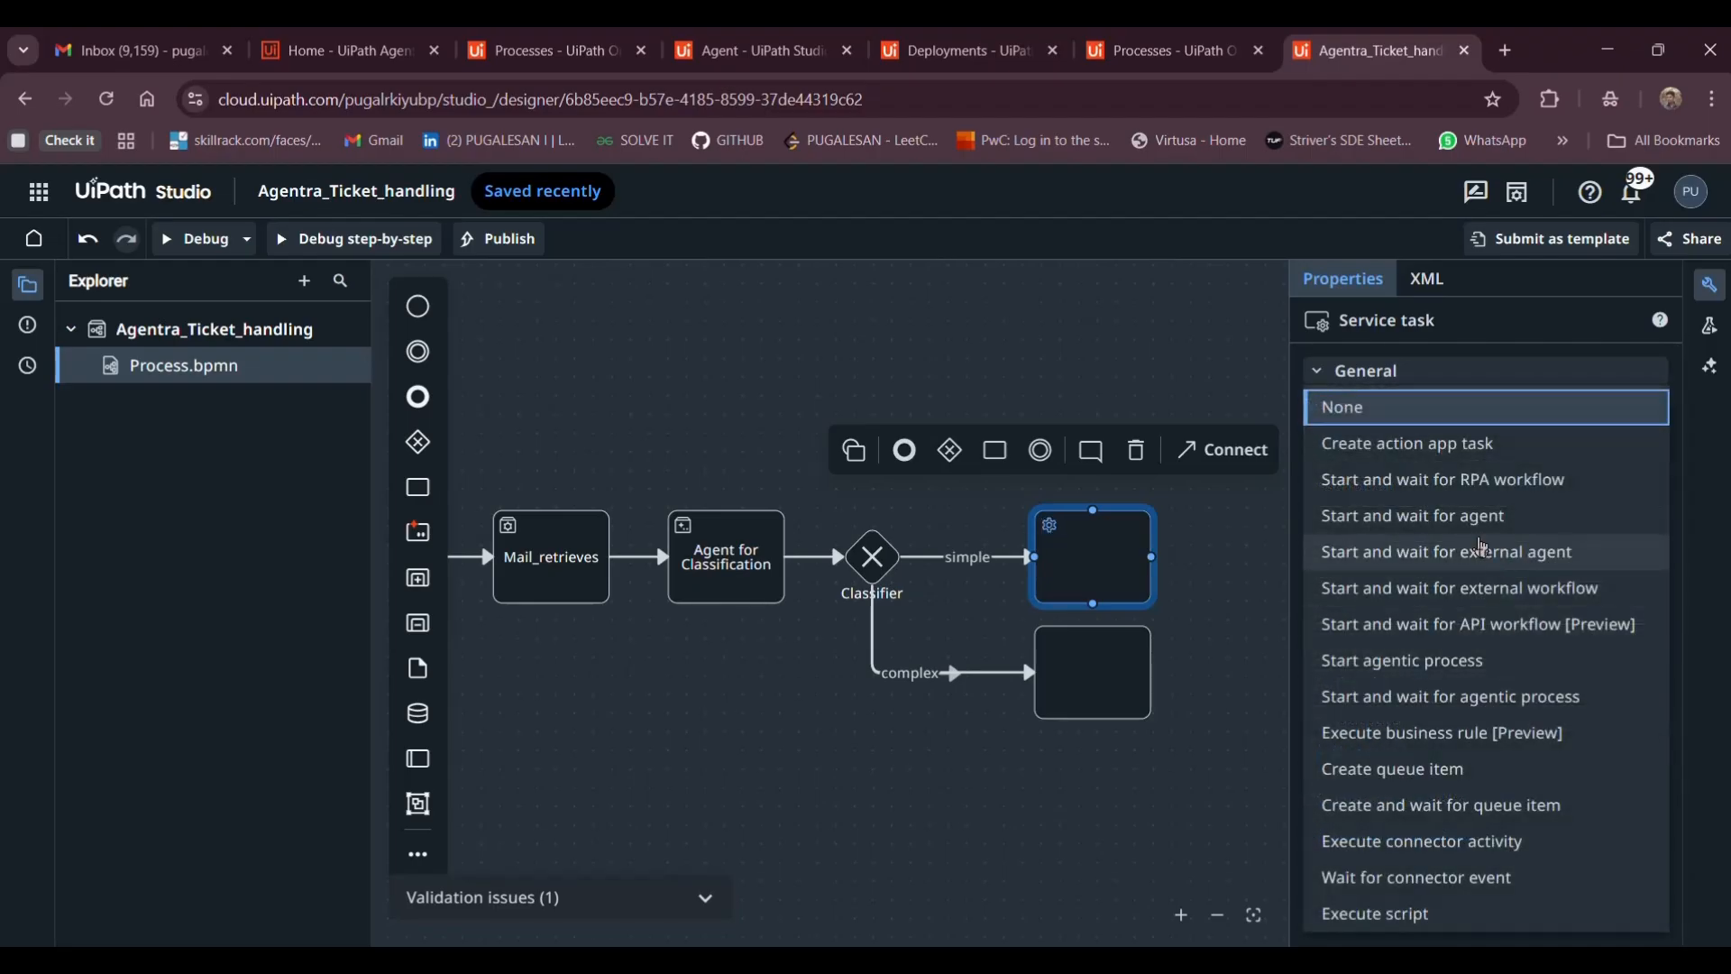
click(1443, 514)
click(1380, 723)
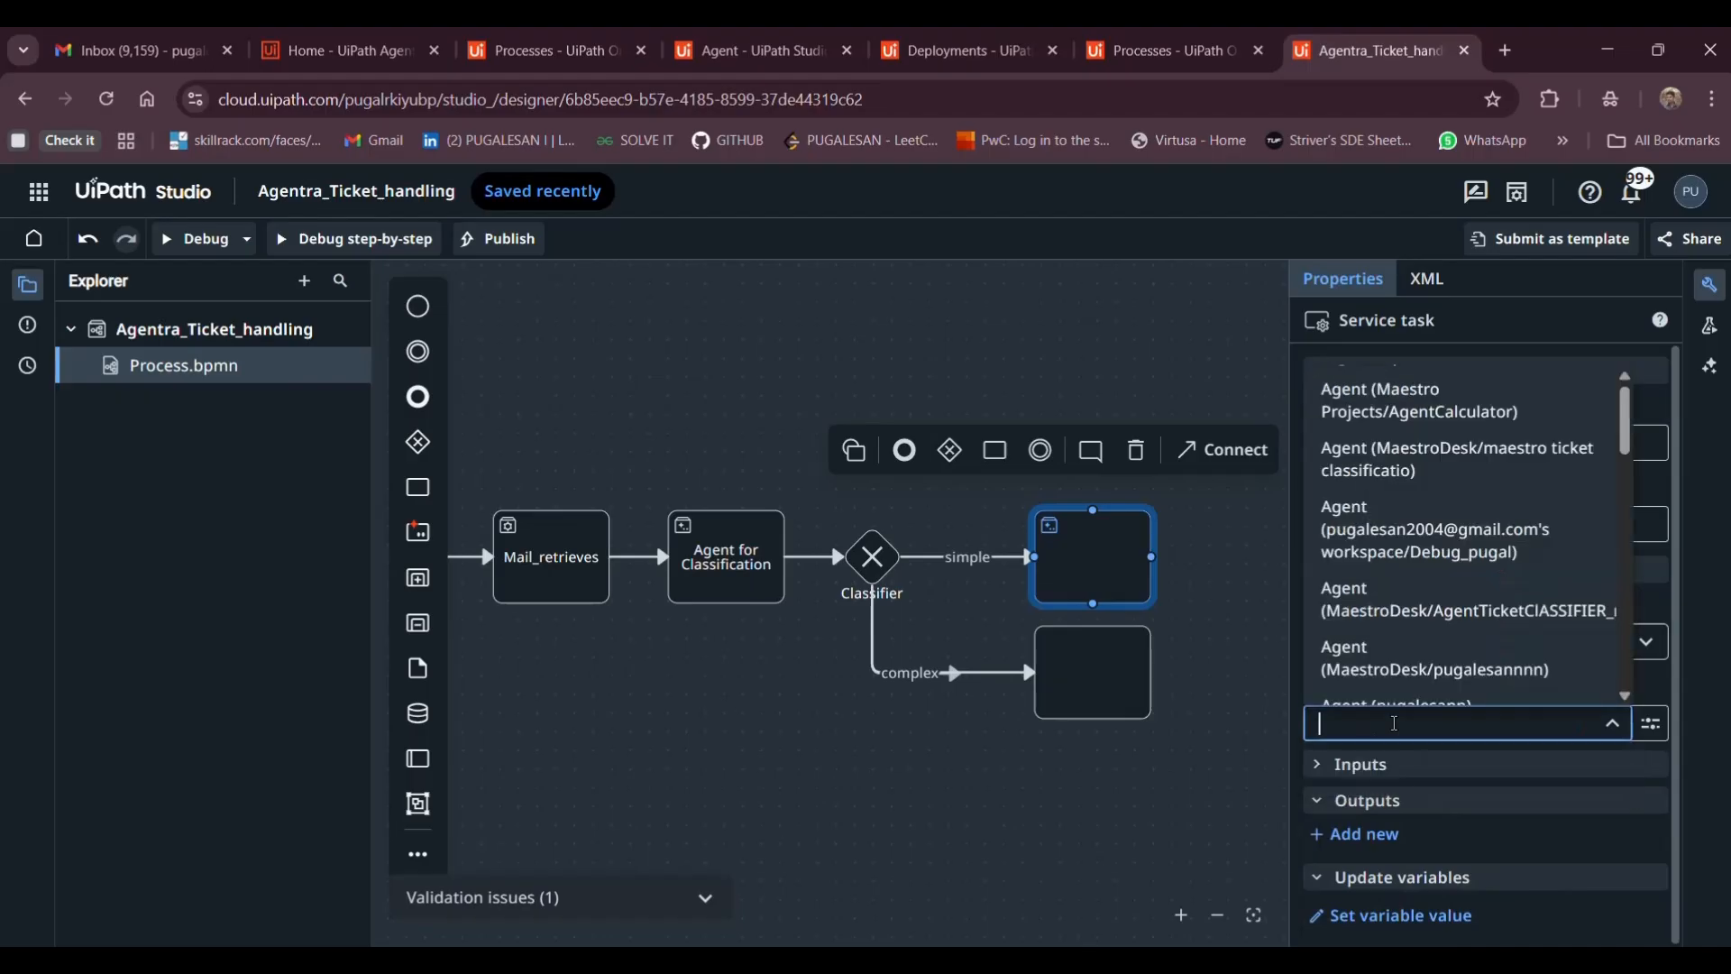
text(agent)
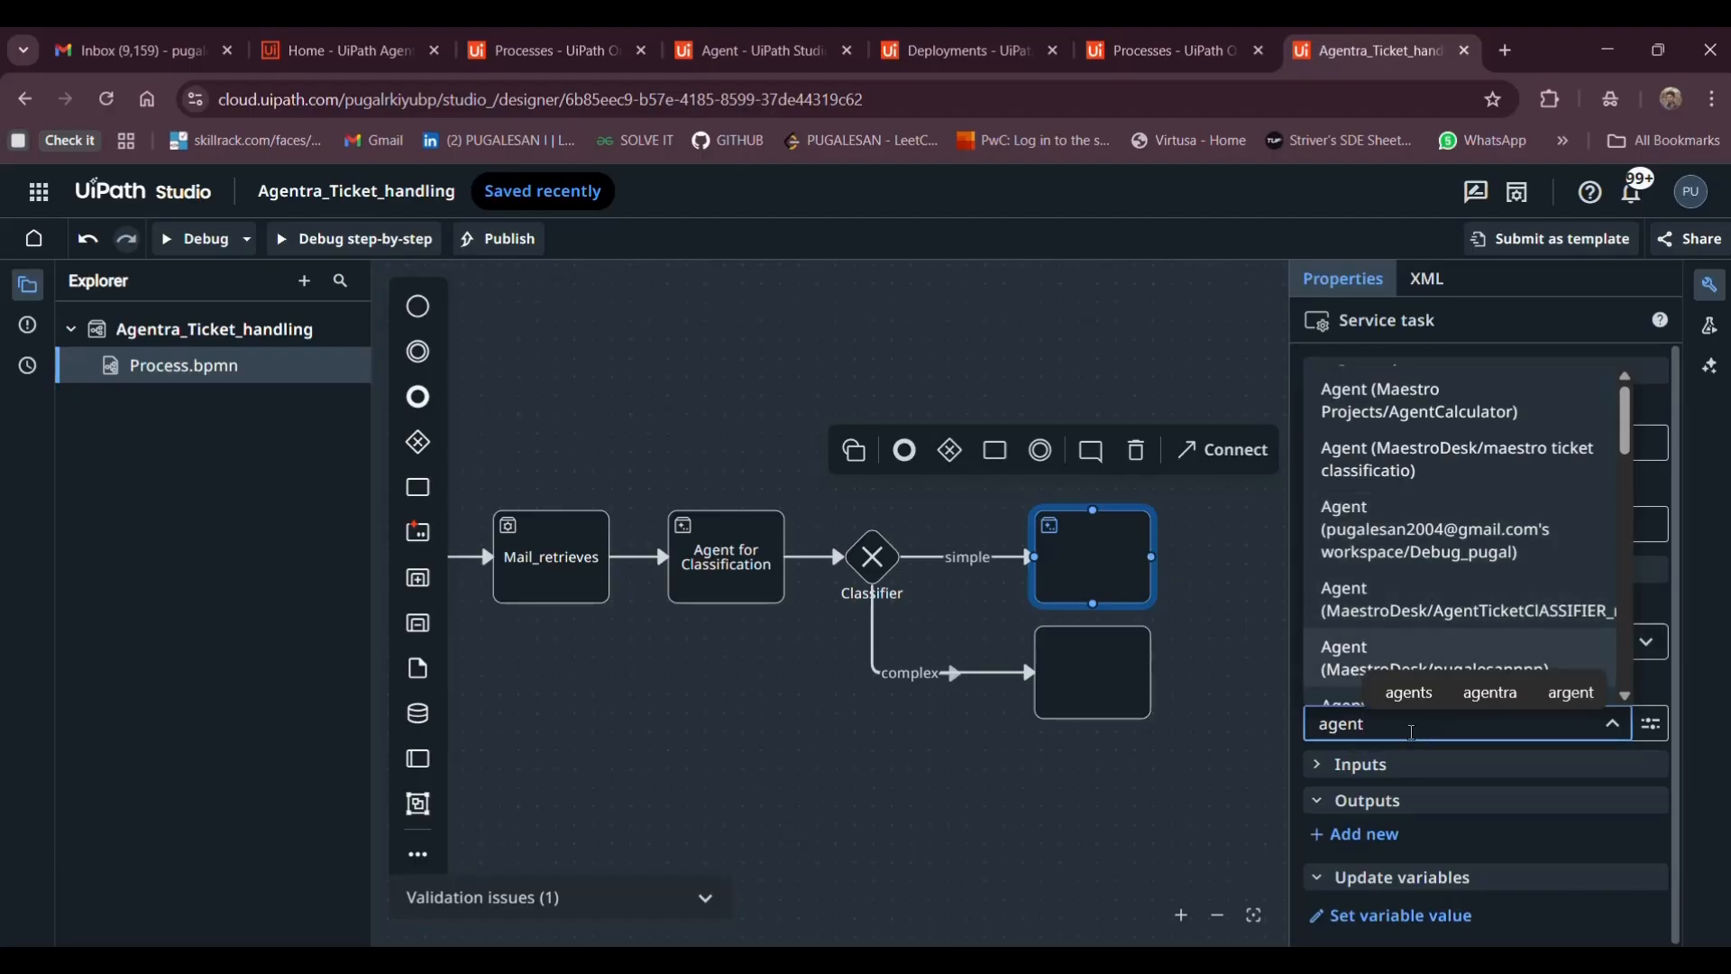
text(ra)
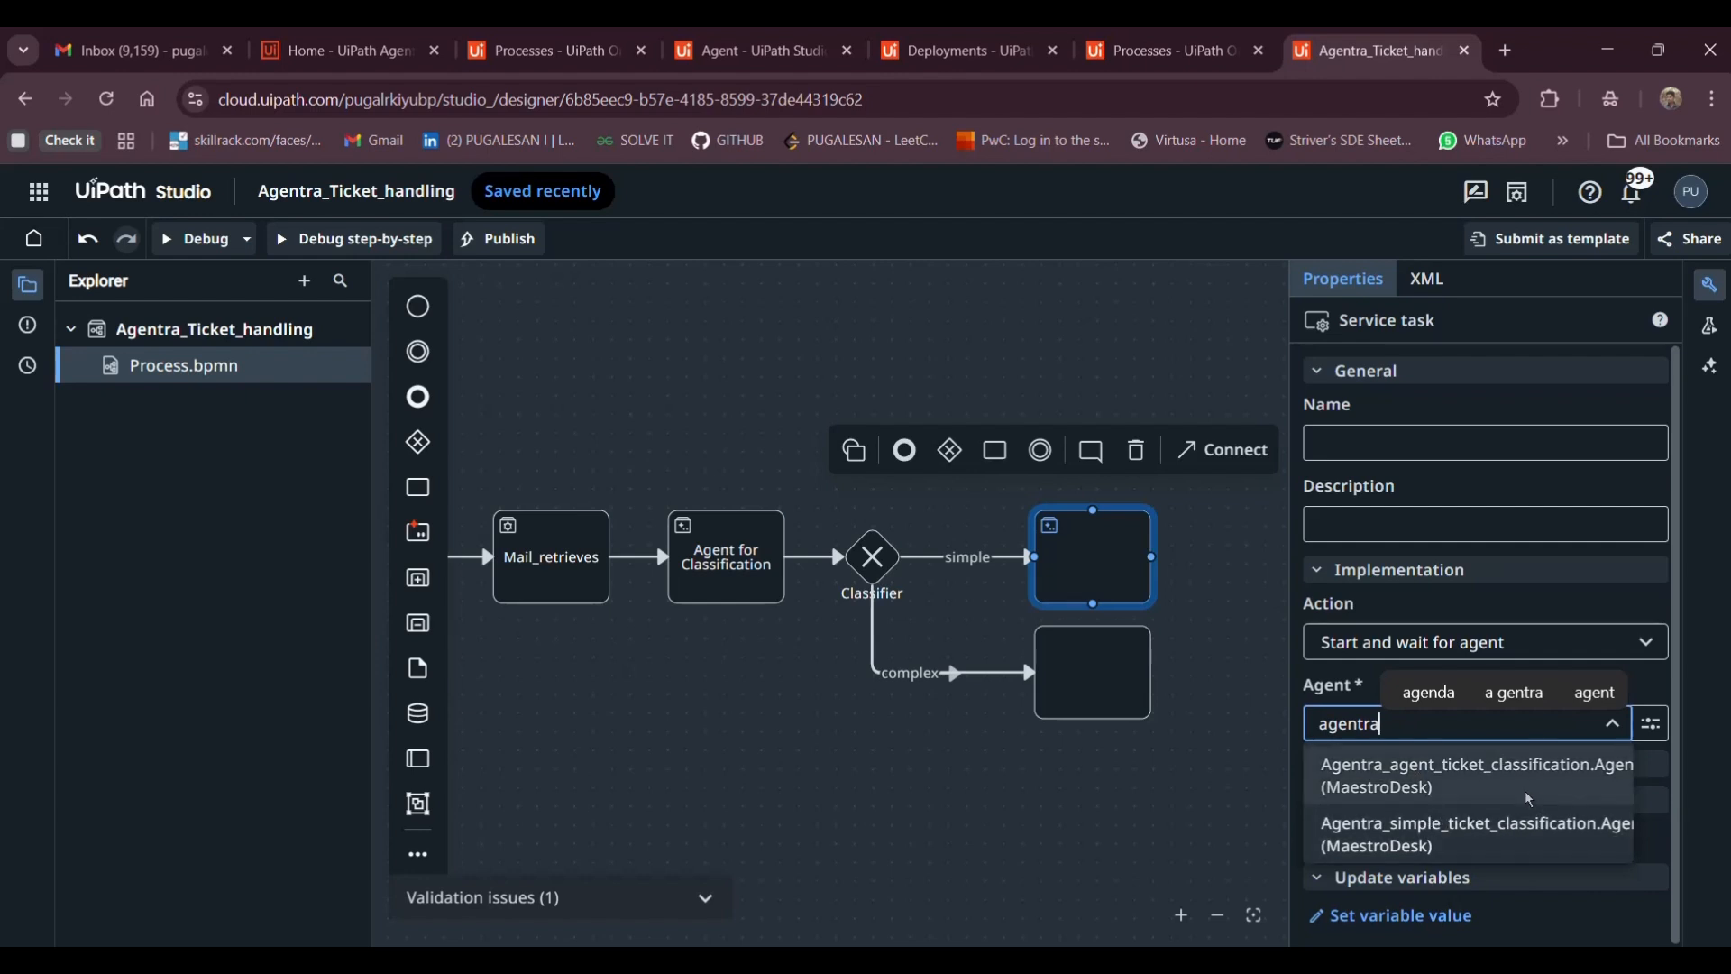
click(1477, 855)
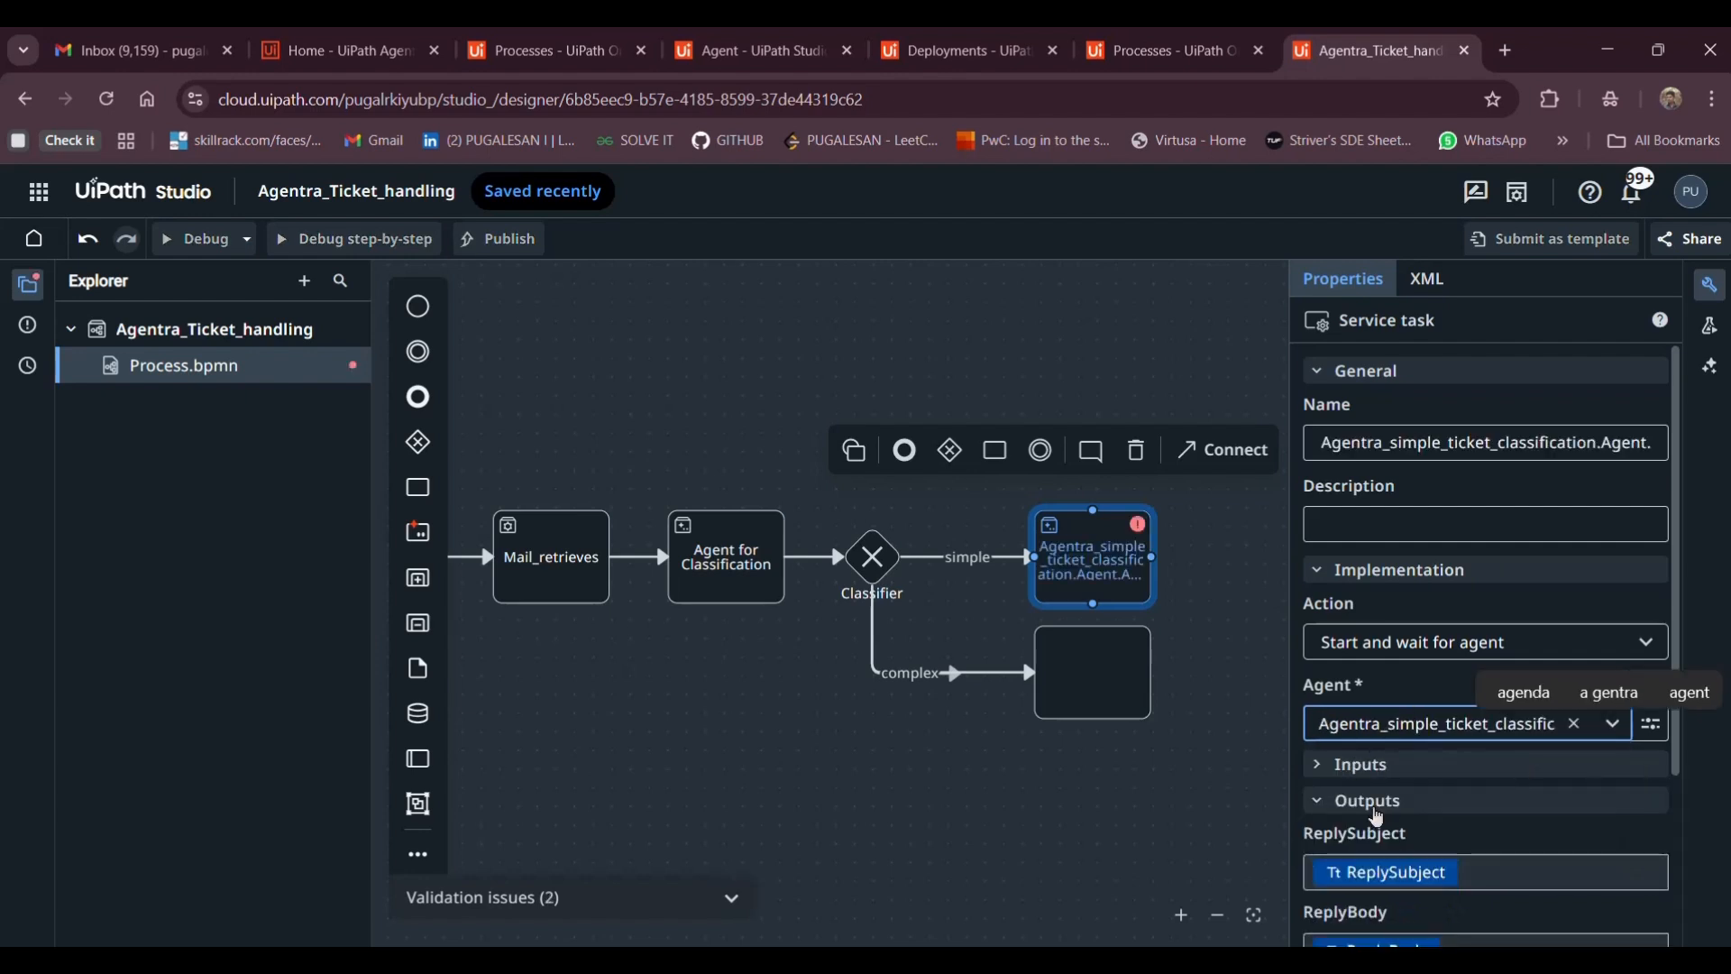
Map the agent inputs: ticket_subject to subj and ticket_body to Body
scroll(1371, 816, down, 3)
click(1357, 550)
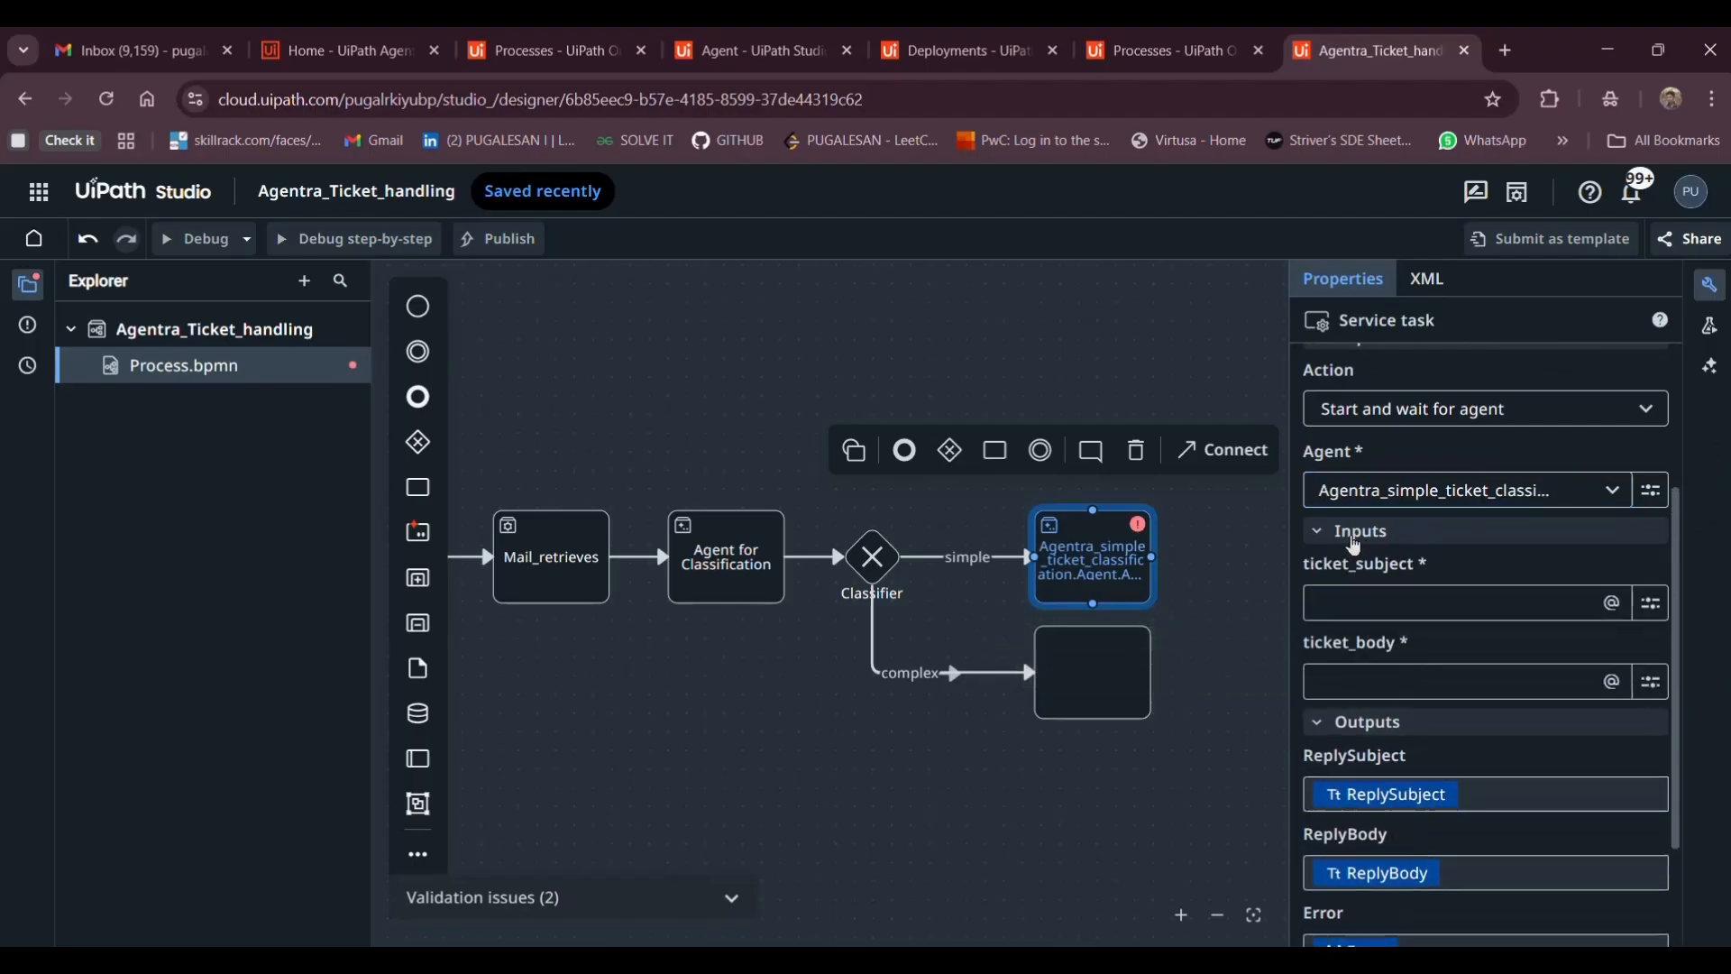
click(1333, 604)
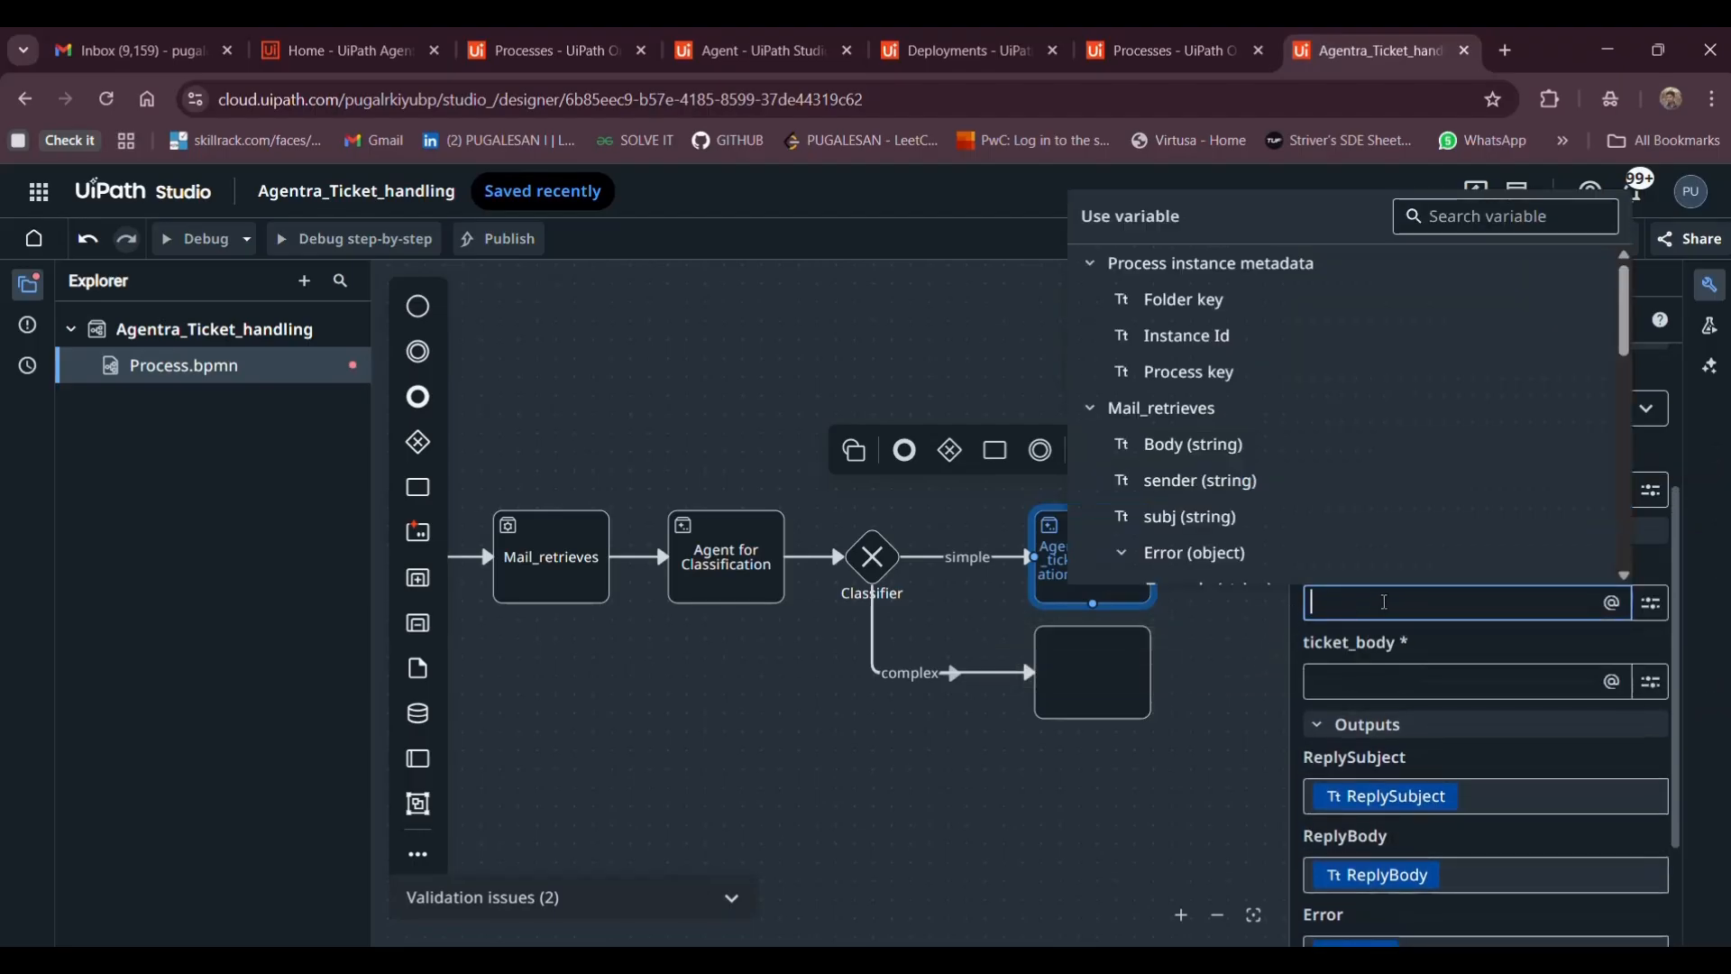
click(1382, 636)
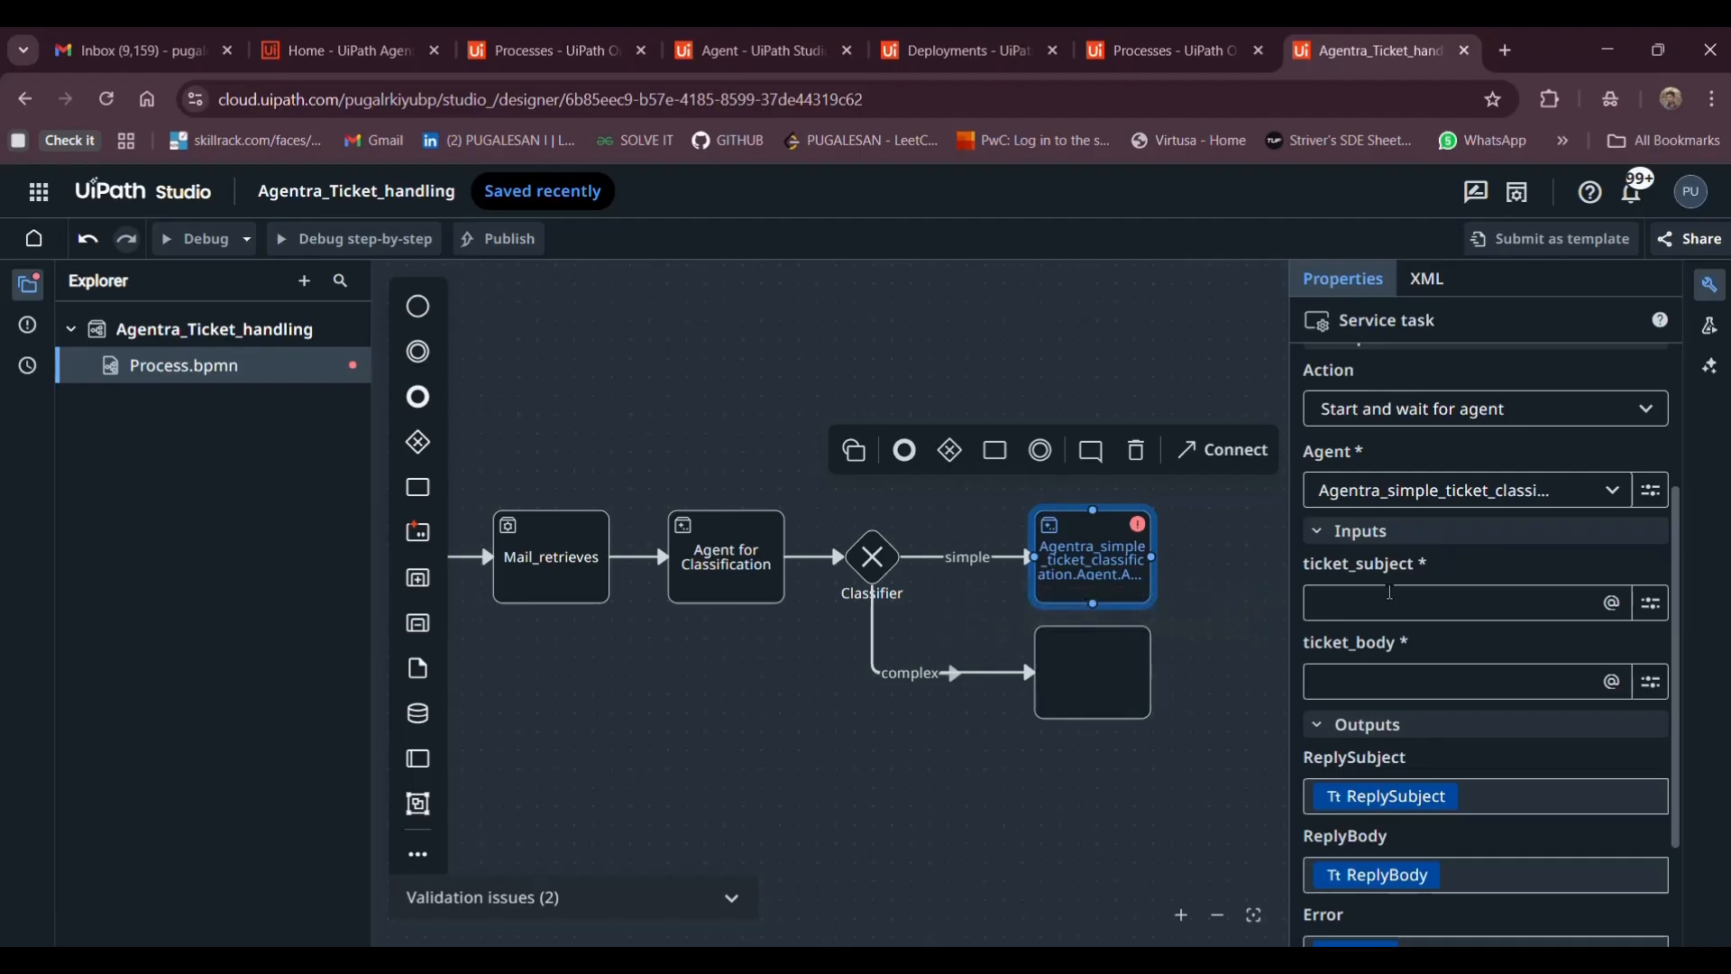
click(1389, 597)
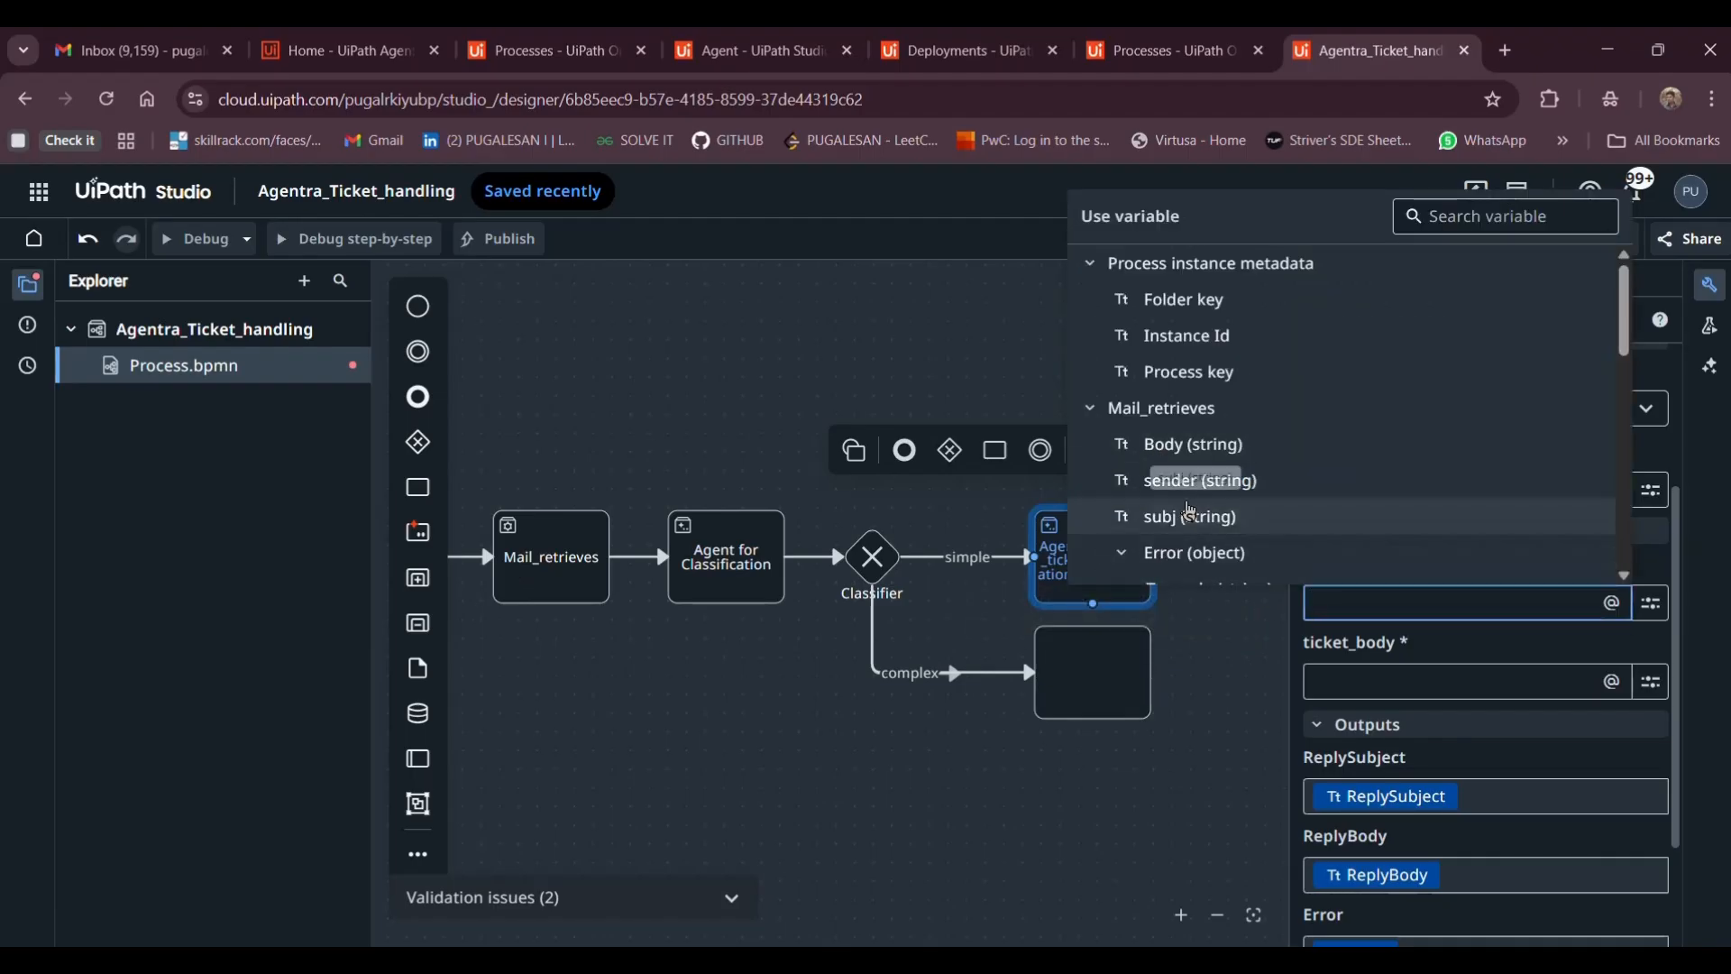
click(1202, 520)
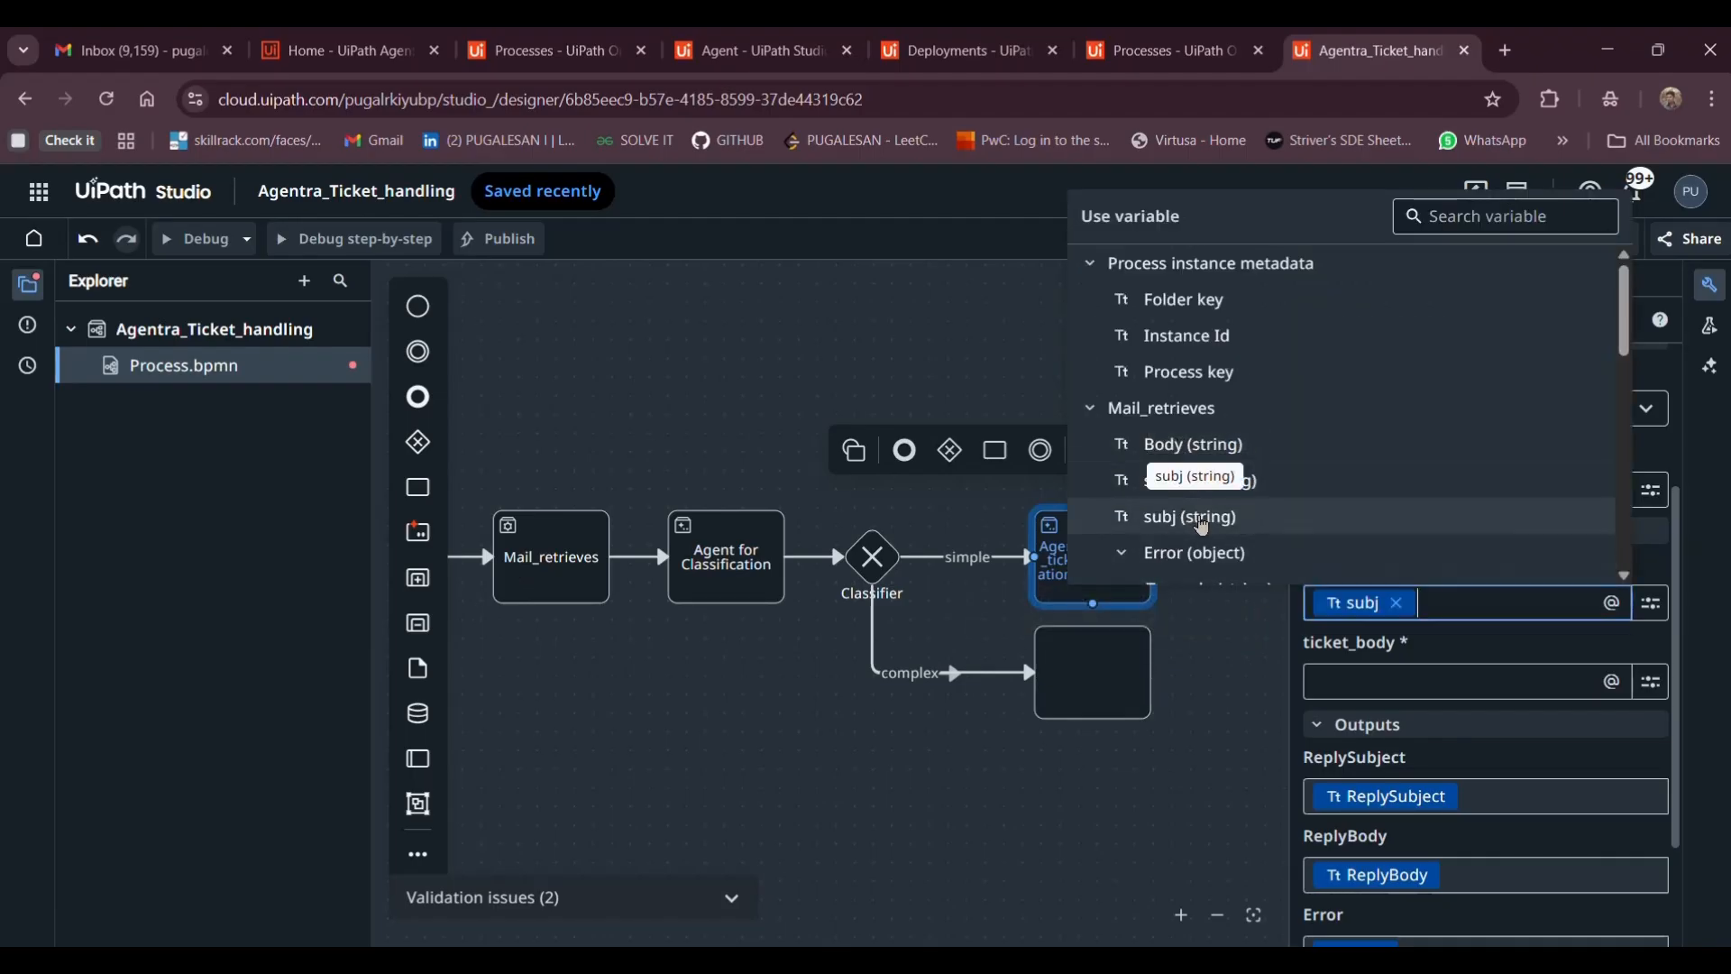
click(1344, 687)
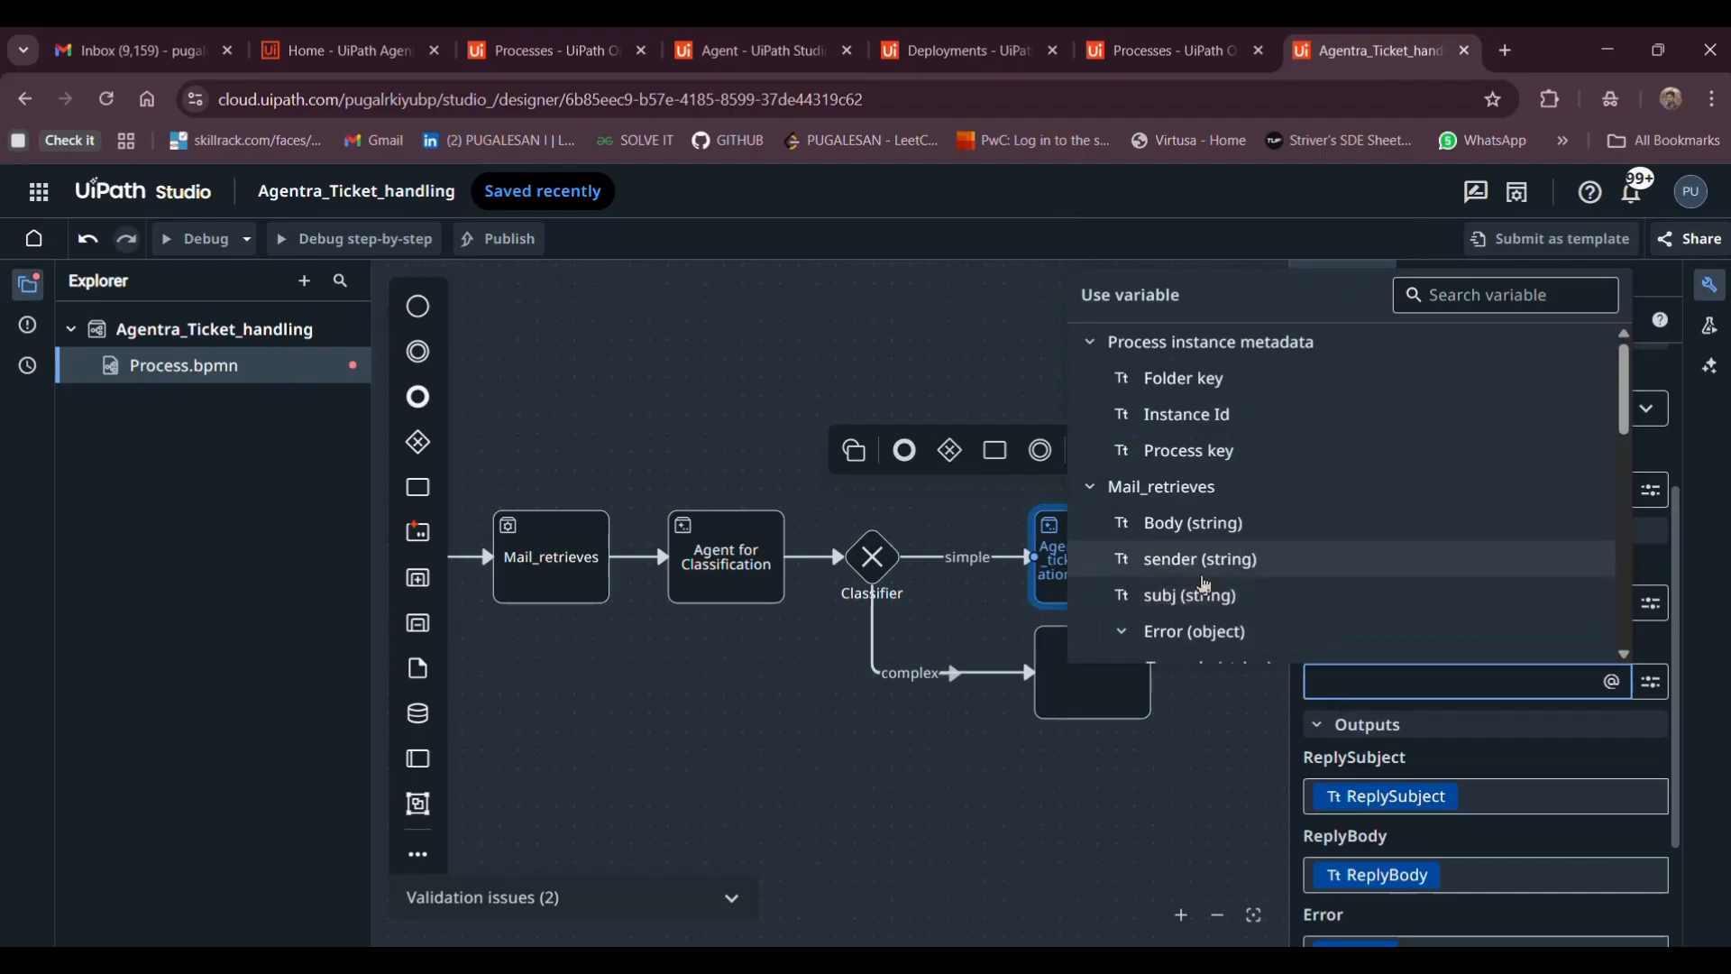
click(1174, 540)
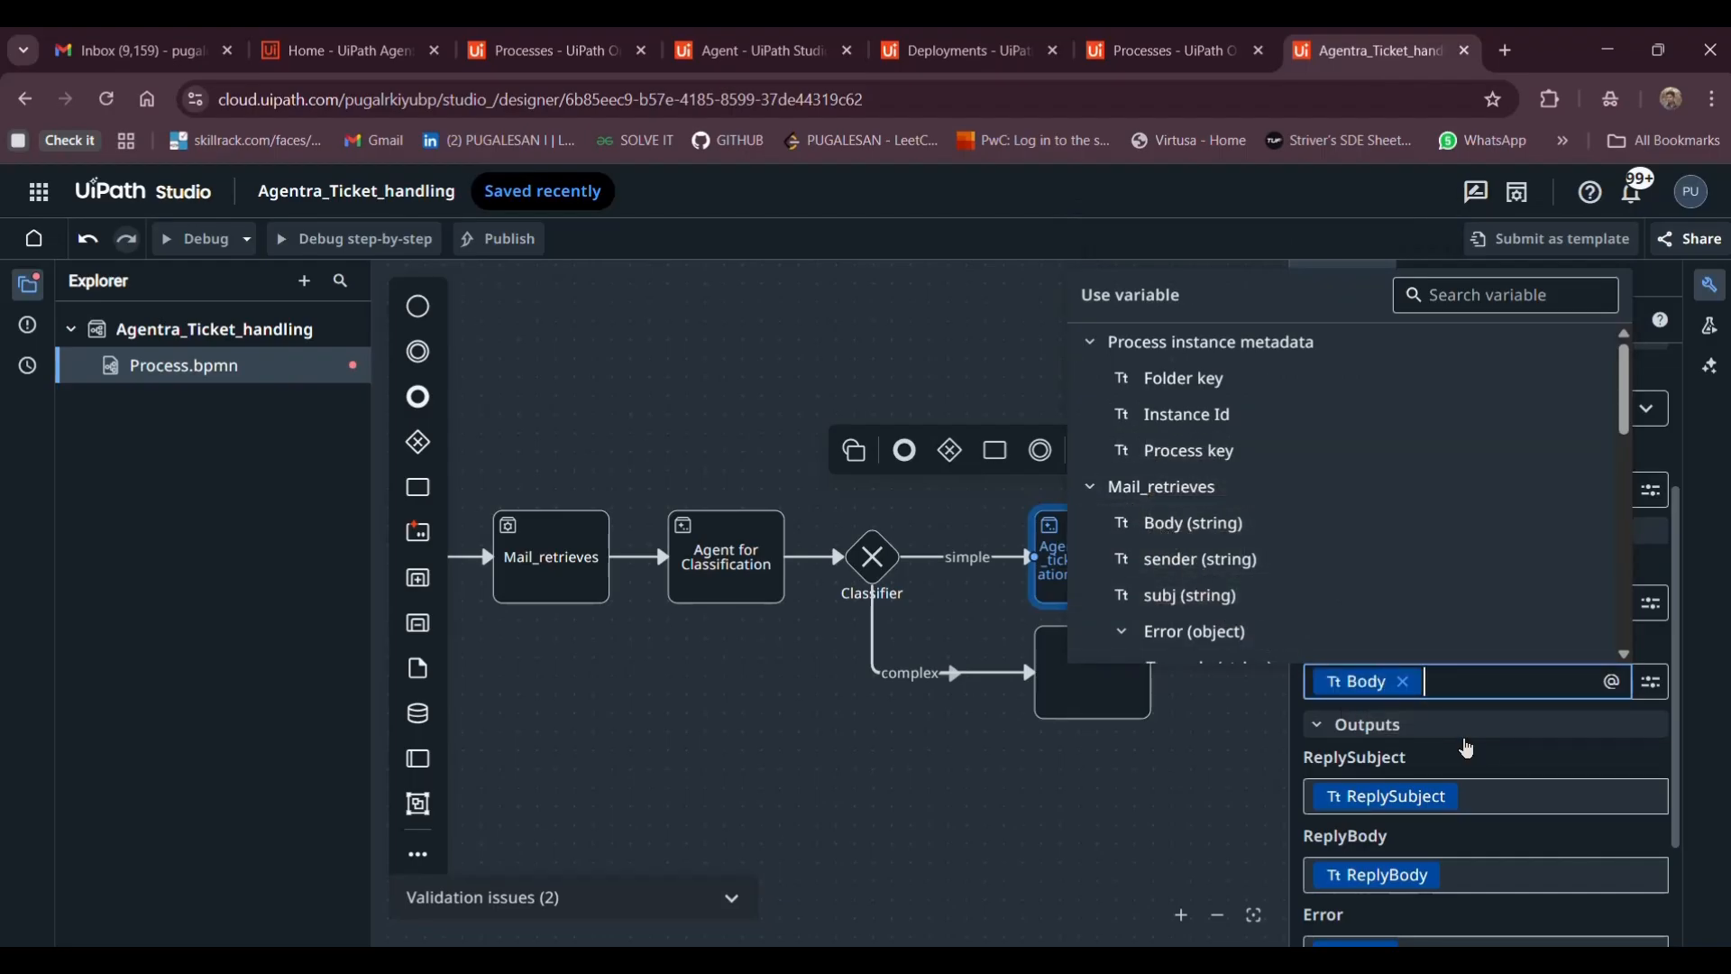
Reselect the agent task and scroll through its properties to recheck validation
click(1071, 757)
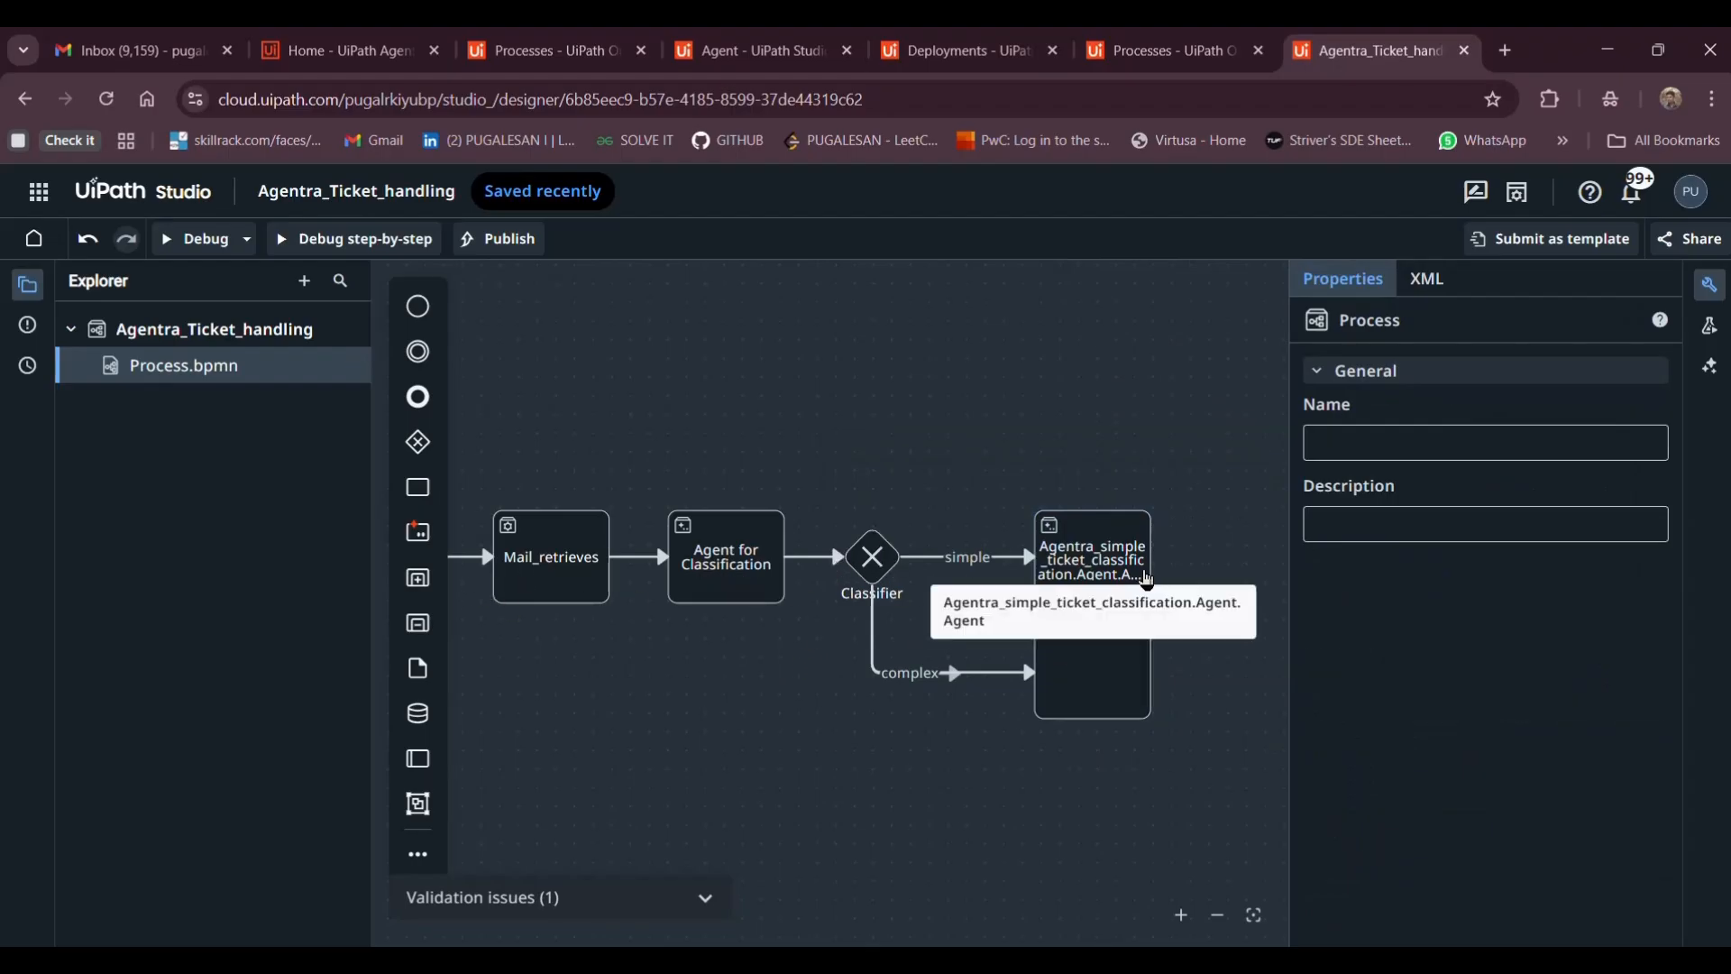
click(1136, 582)
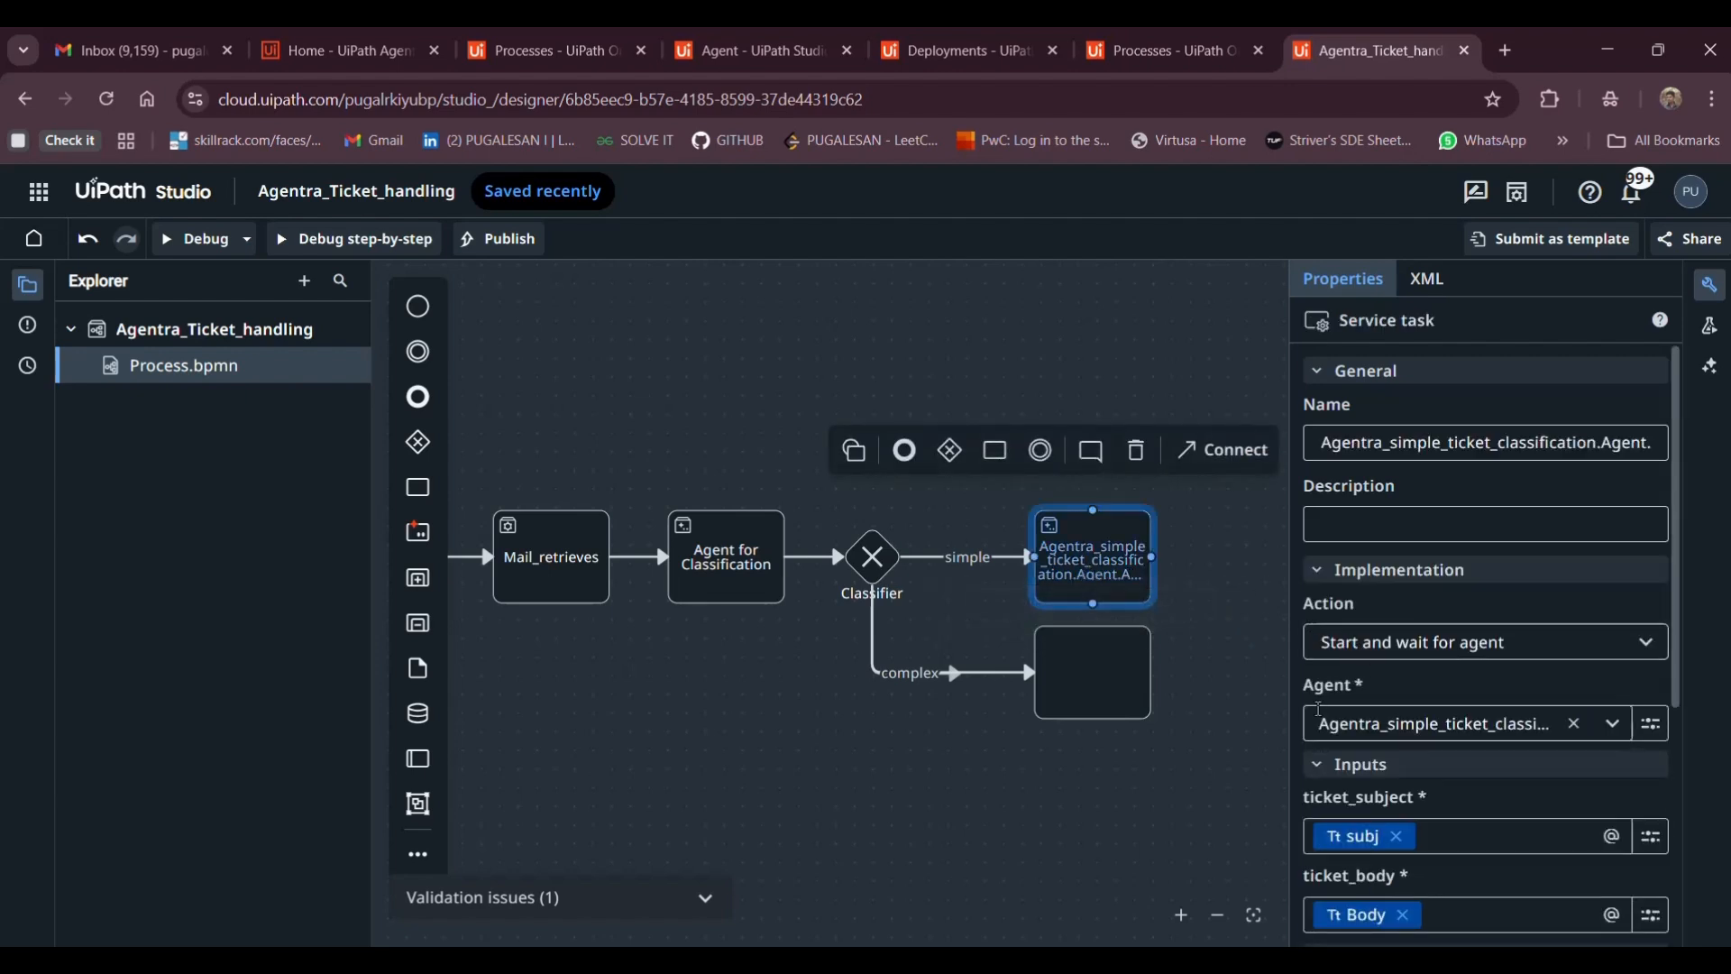
scroll(1324, 712, down, 2)
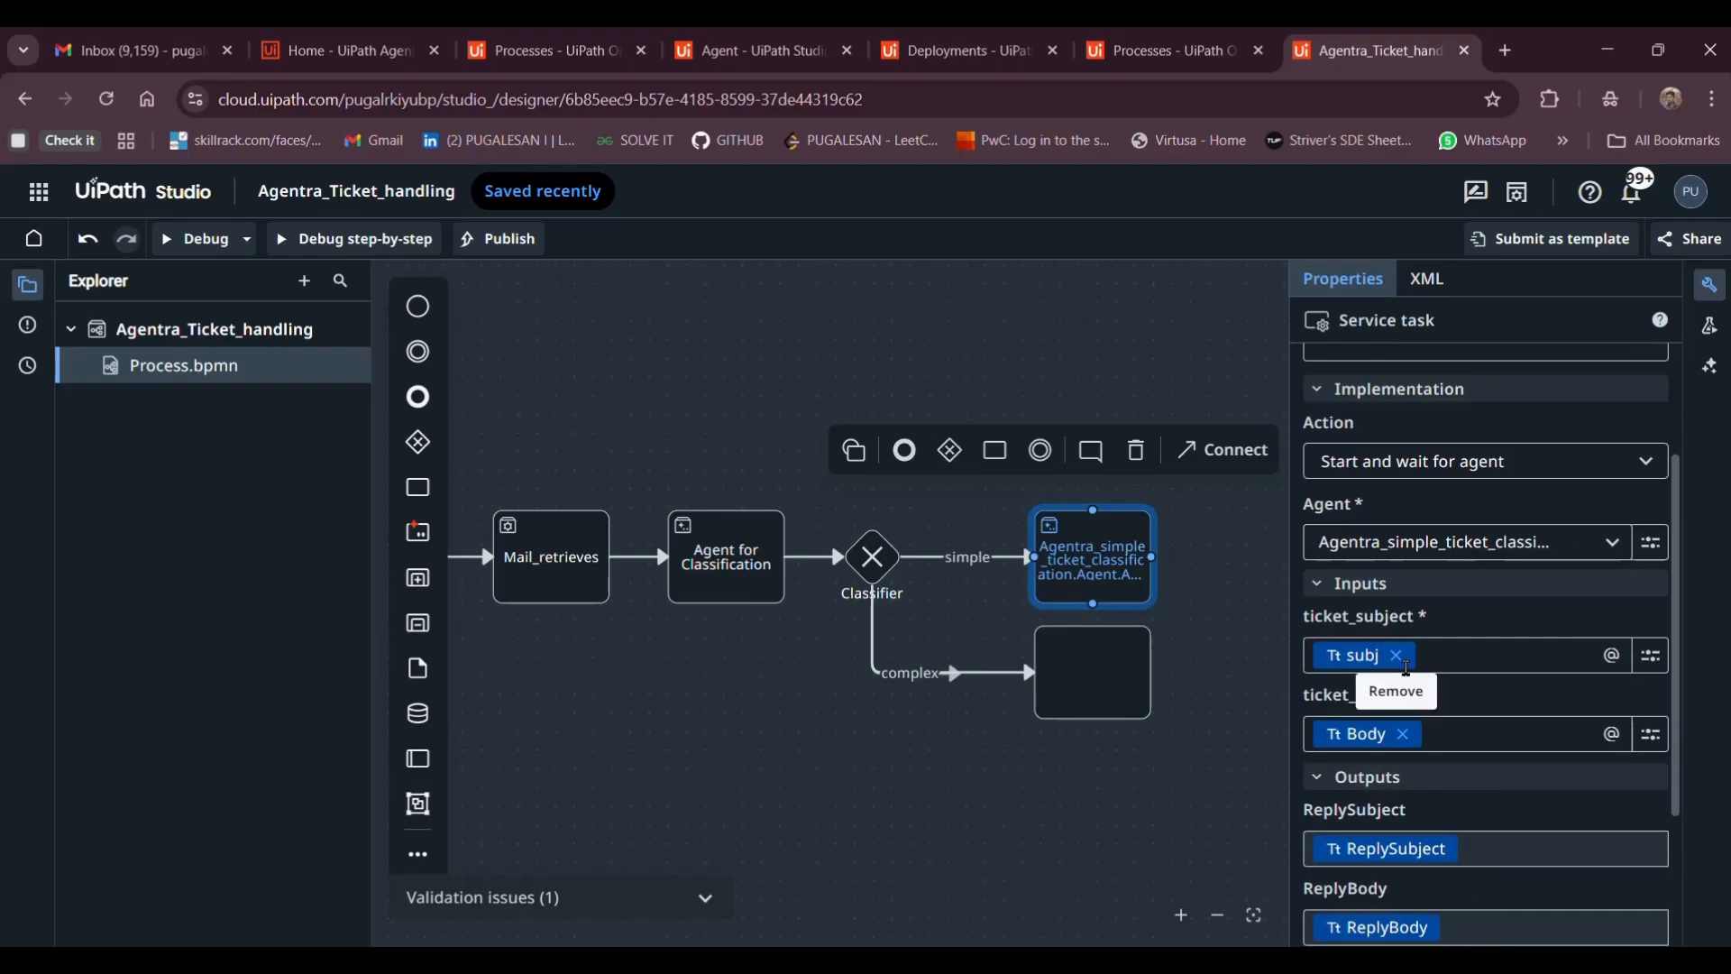
scroll(1399, 656, down, 1)
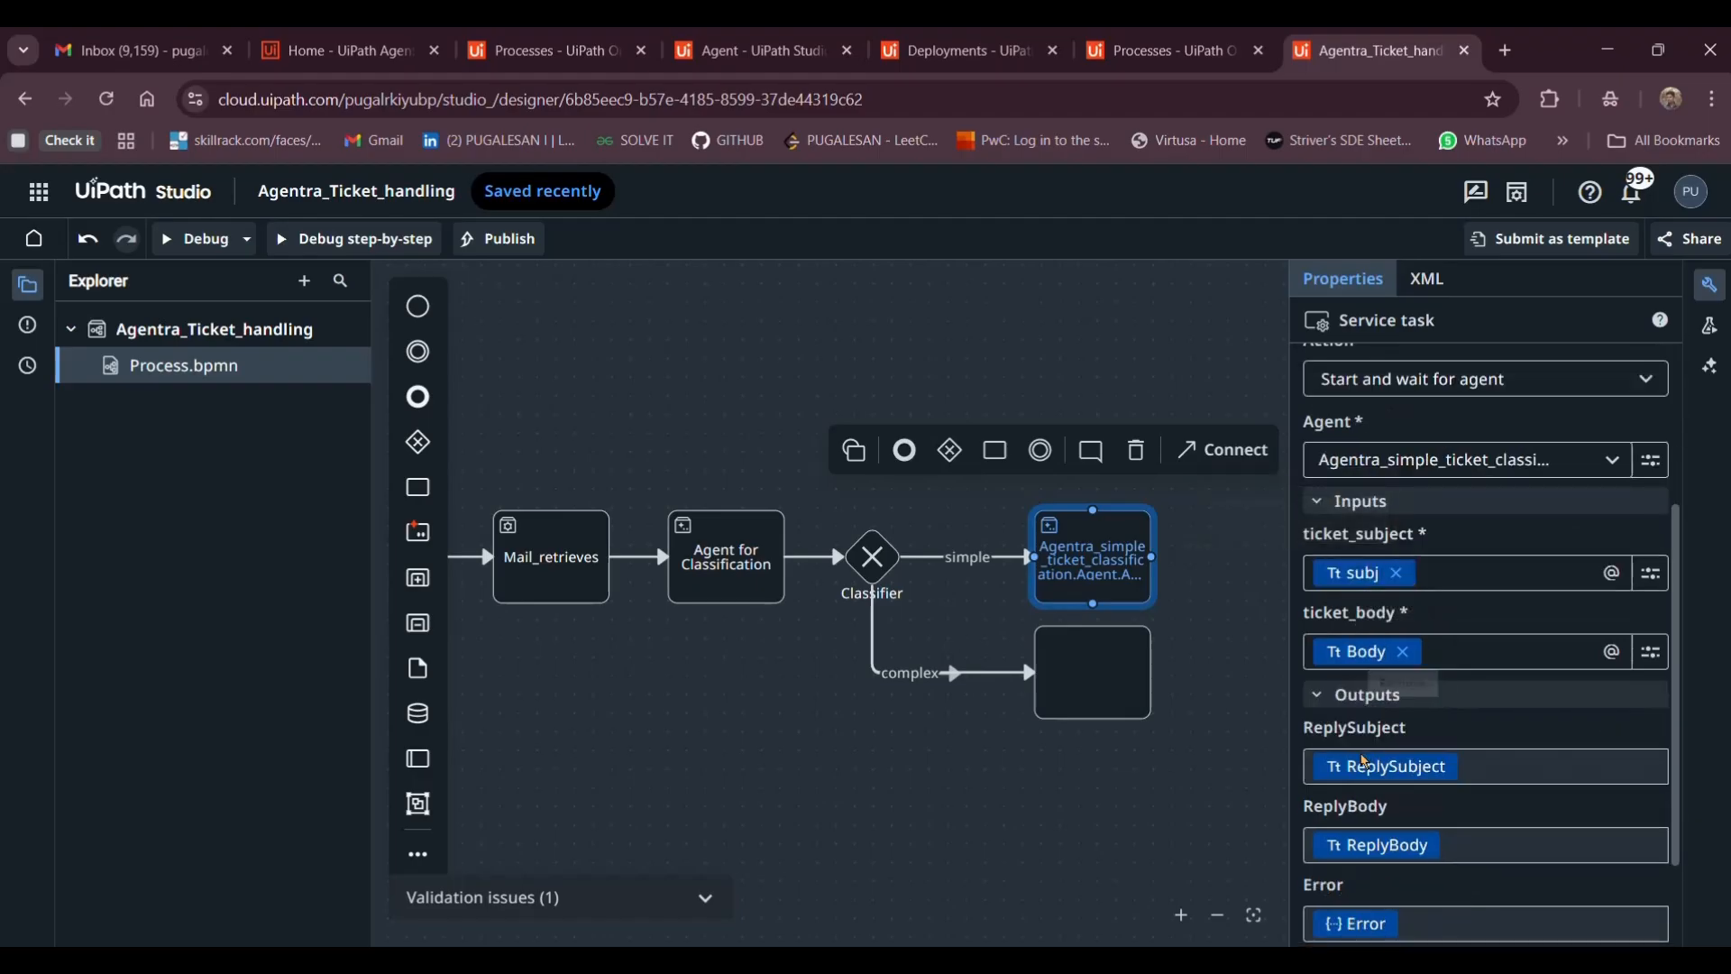
scroll(1479, 622, down, 1)
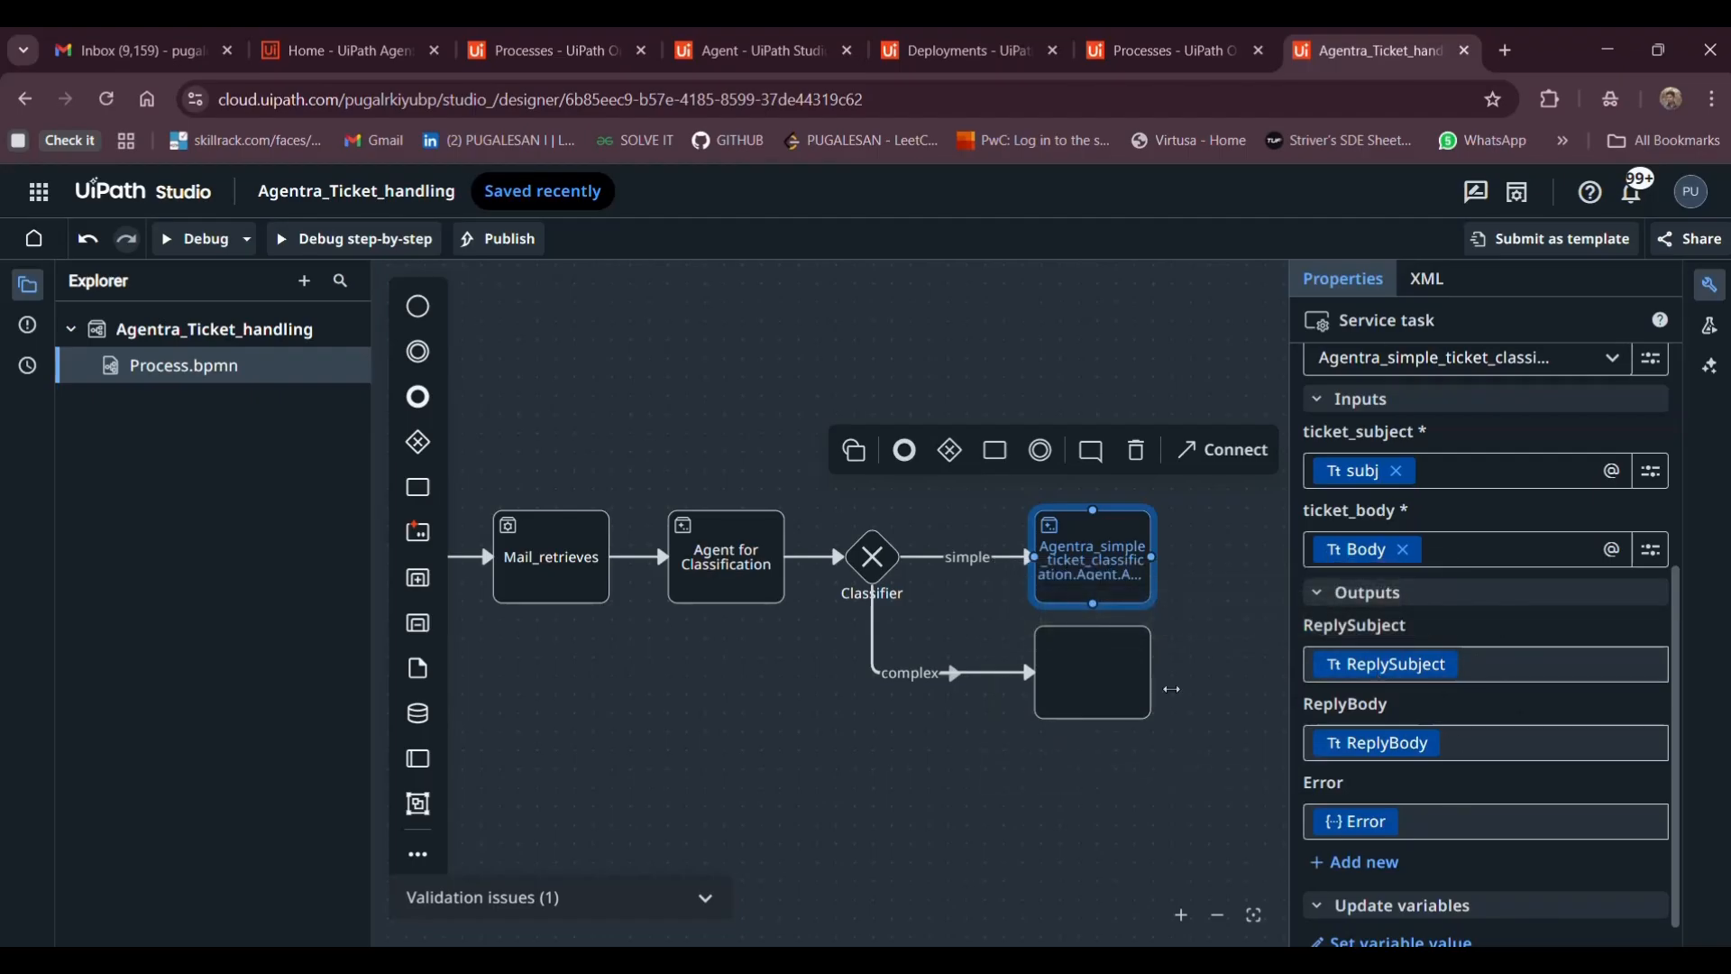
scroll(1172, 689, right, 3)
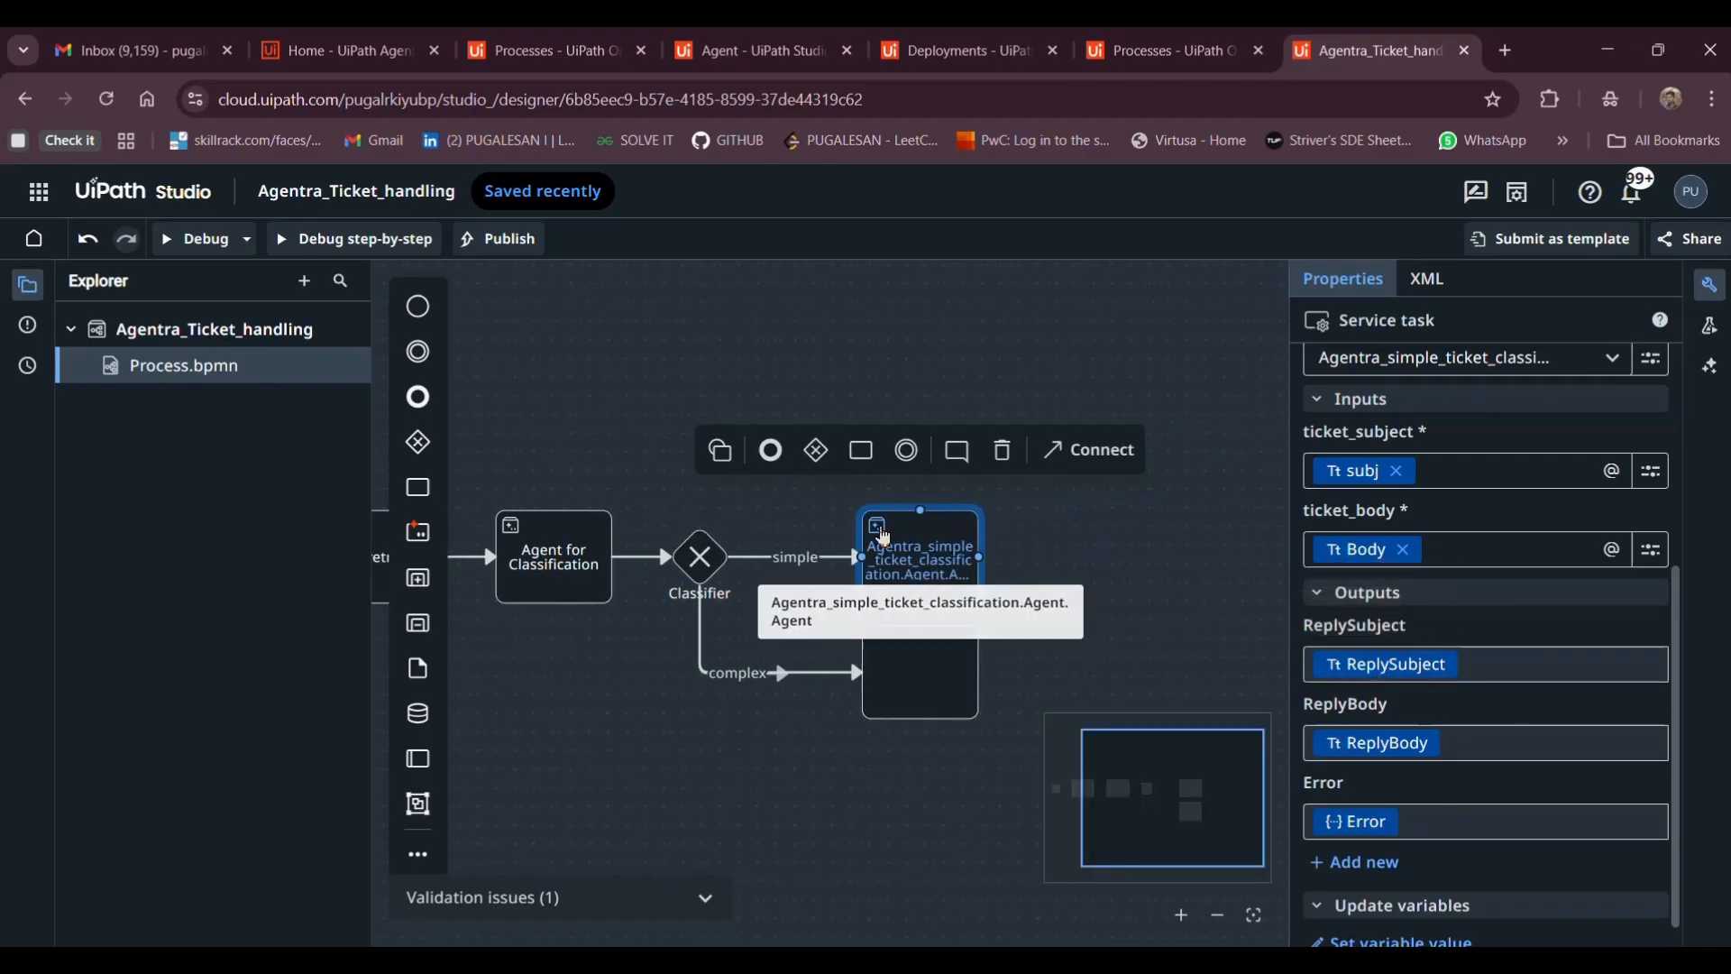
Add a task after the agent task set to 'Start and wait for RPA workflow'
click(871, 466)
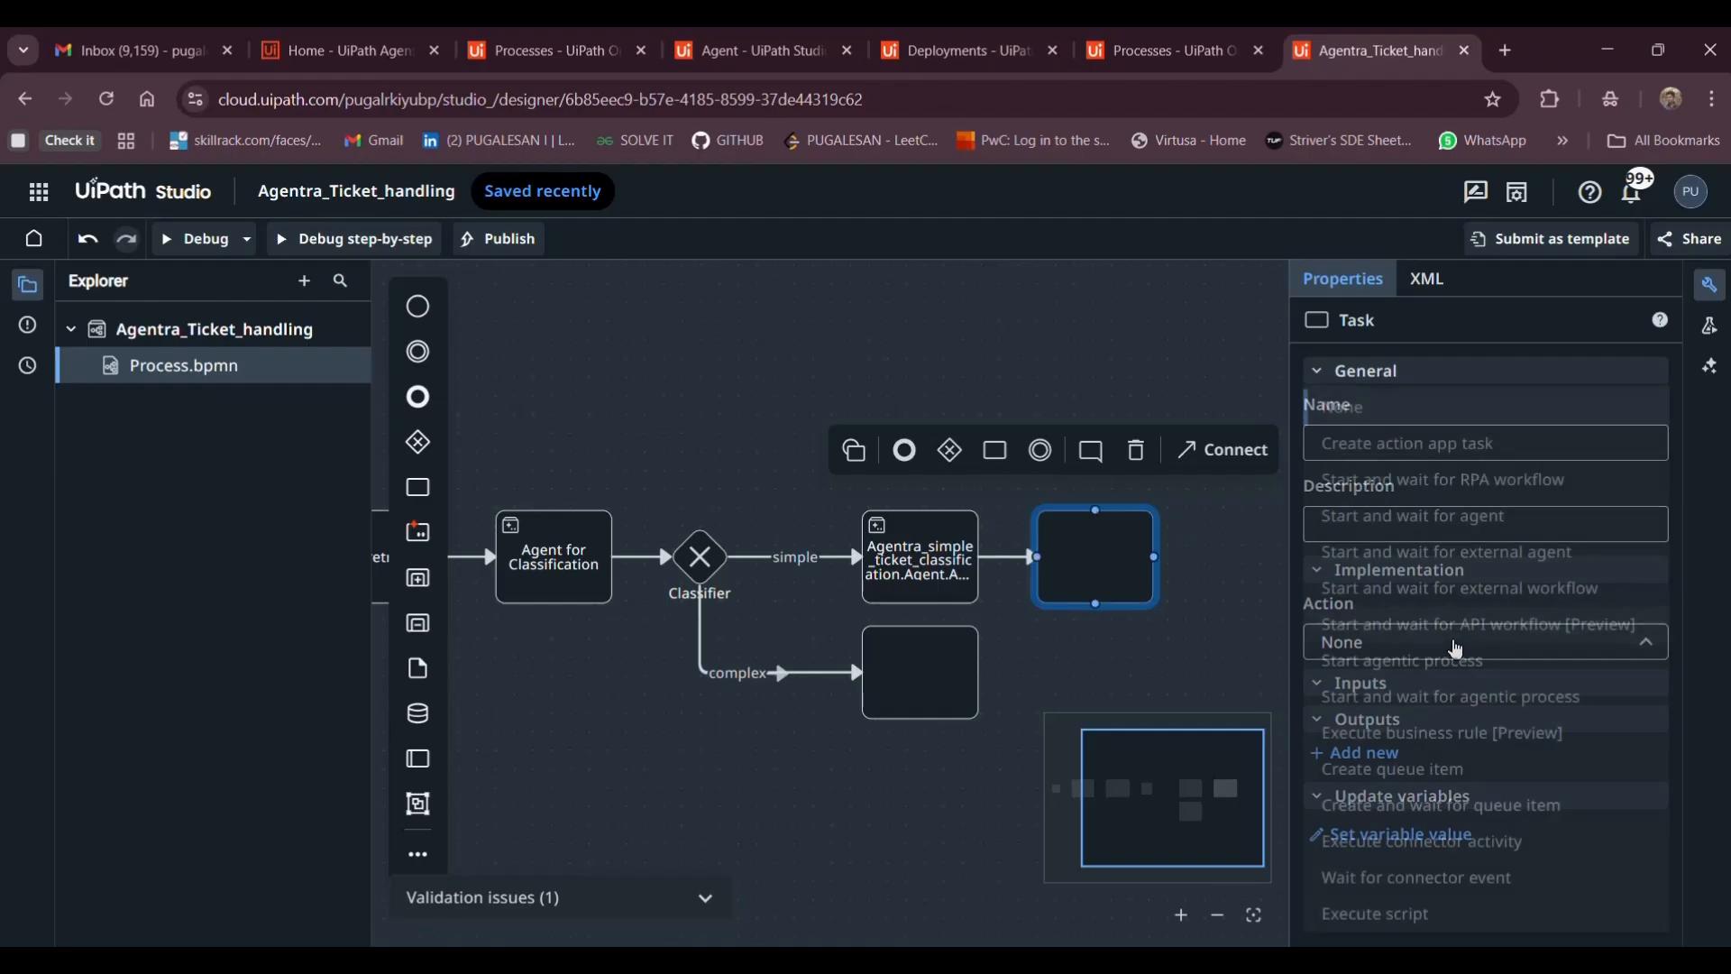
click(1458, 650)
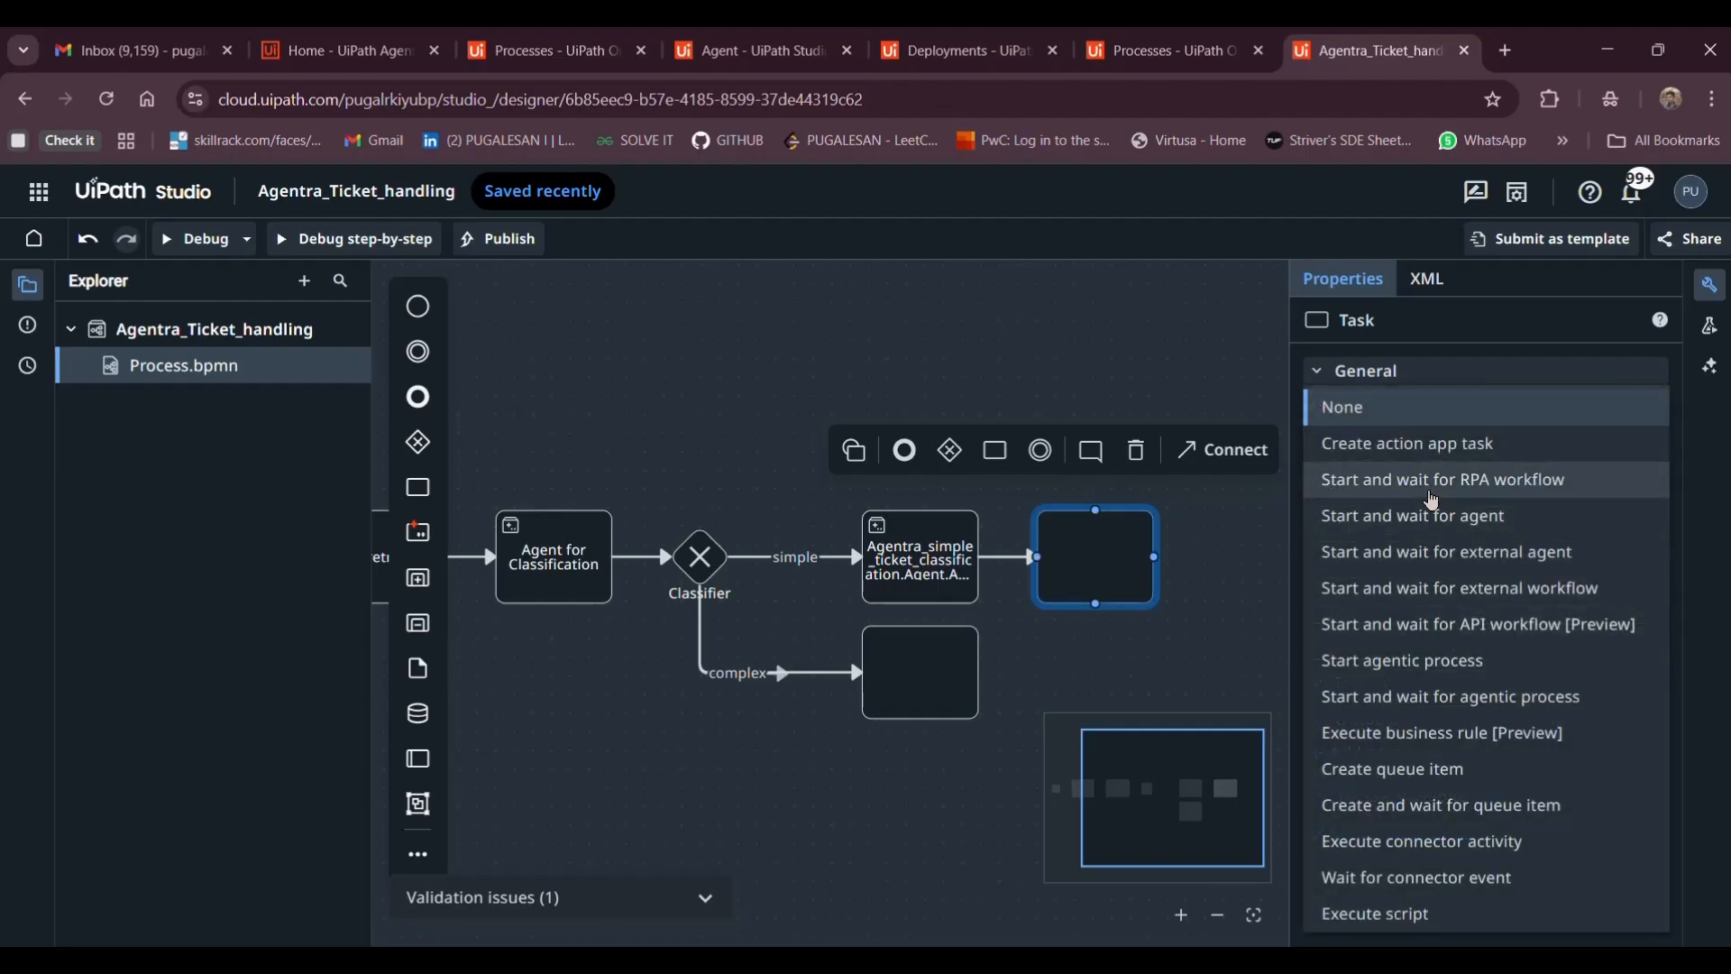
click(1433, 492)
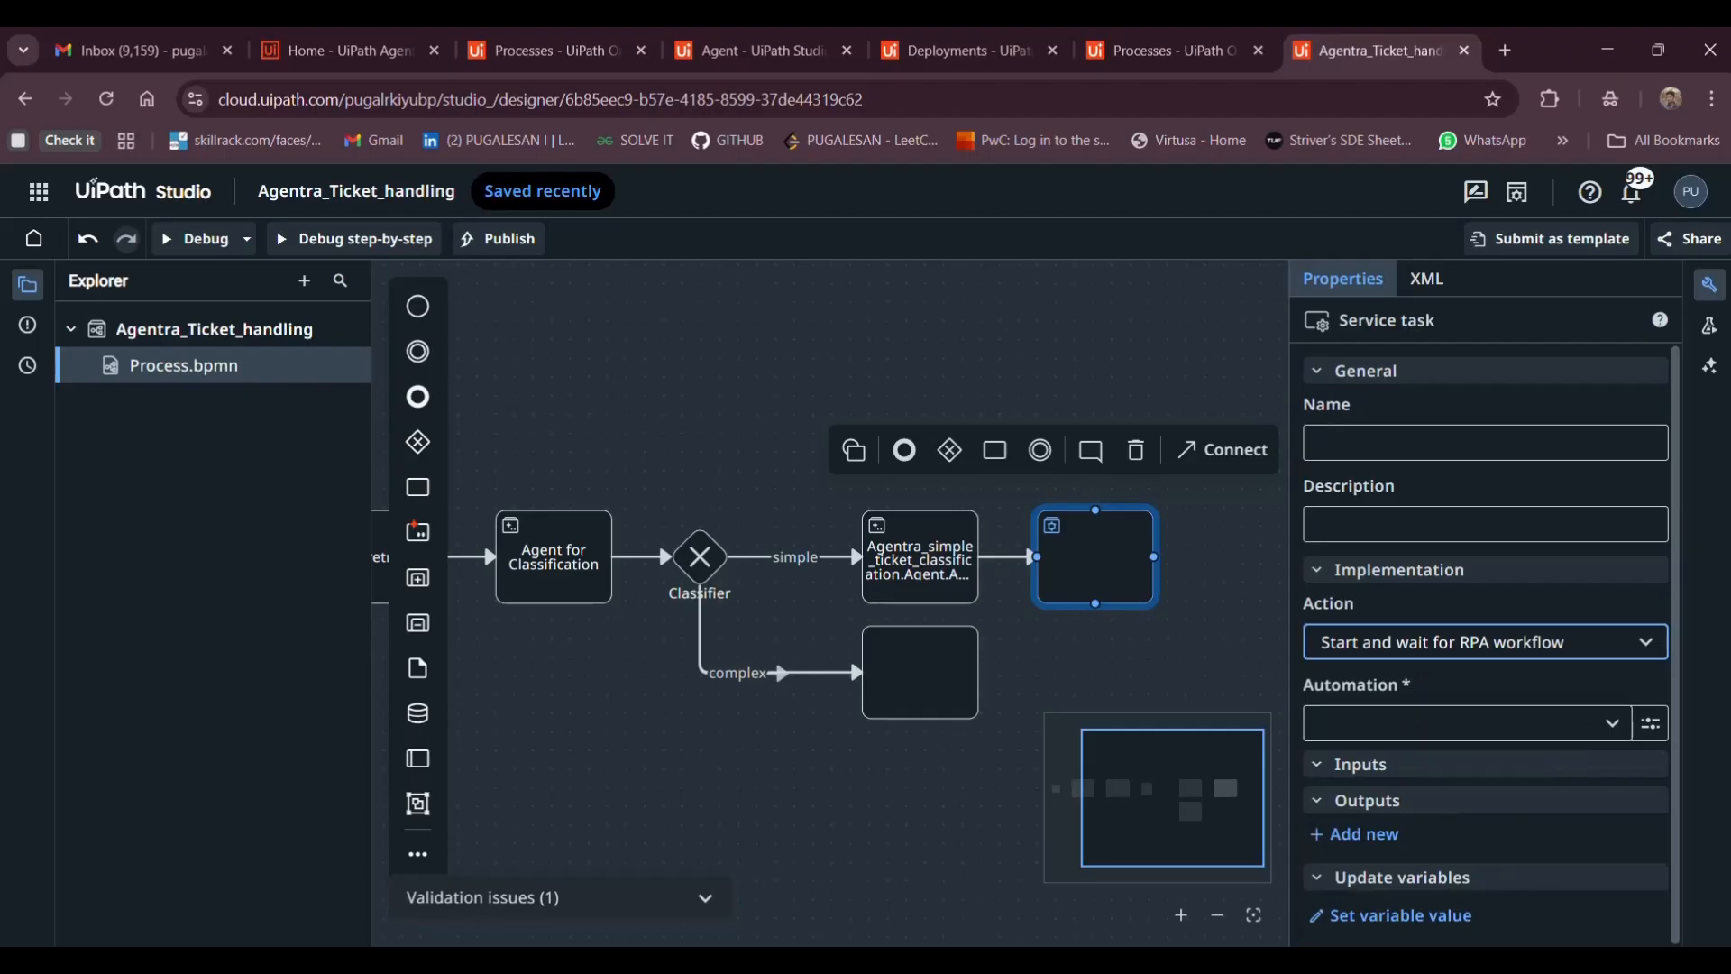
mouse_move(918, 959)
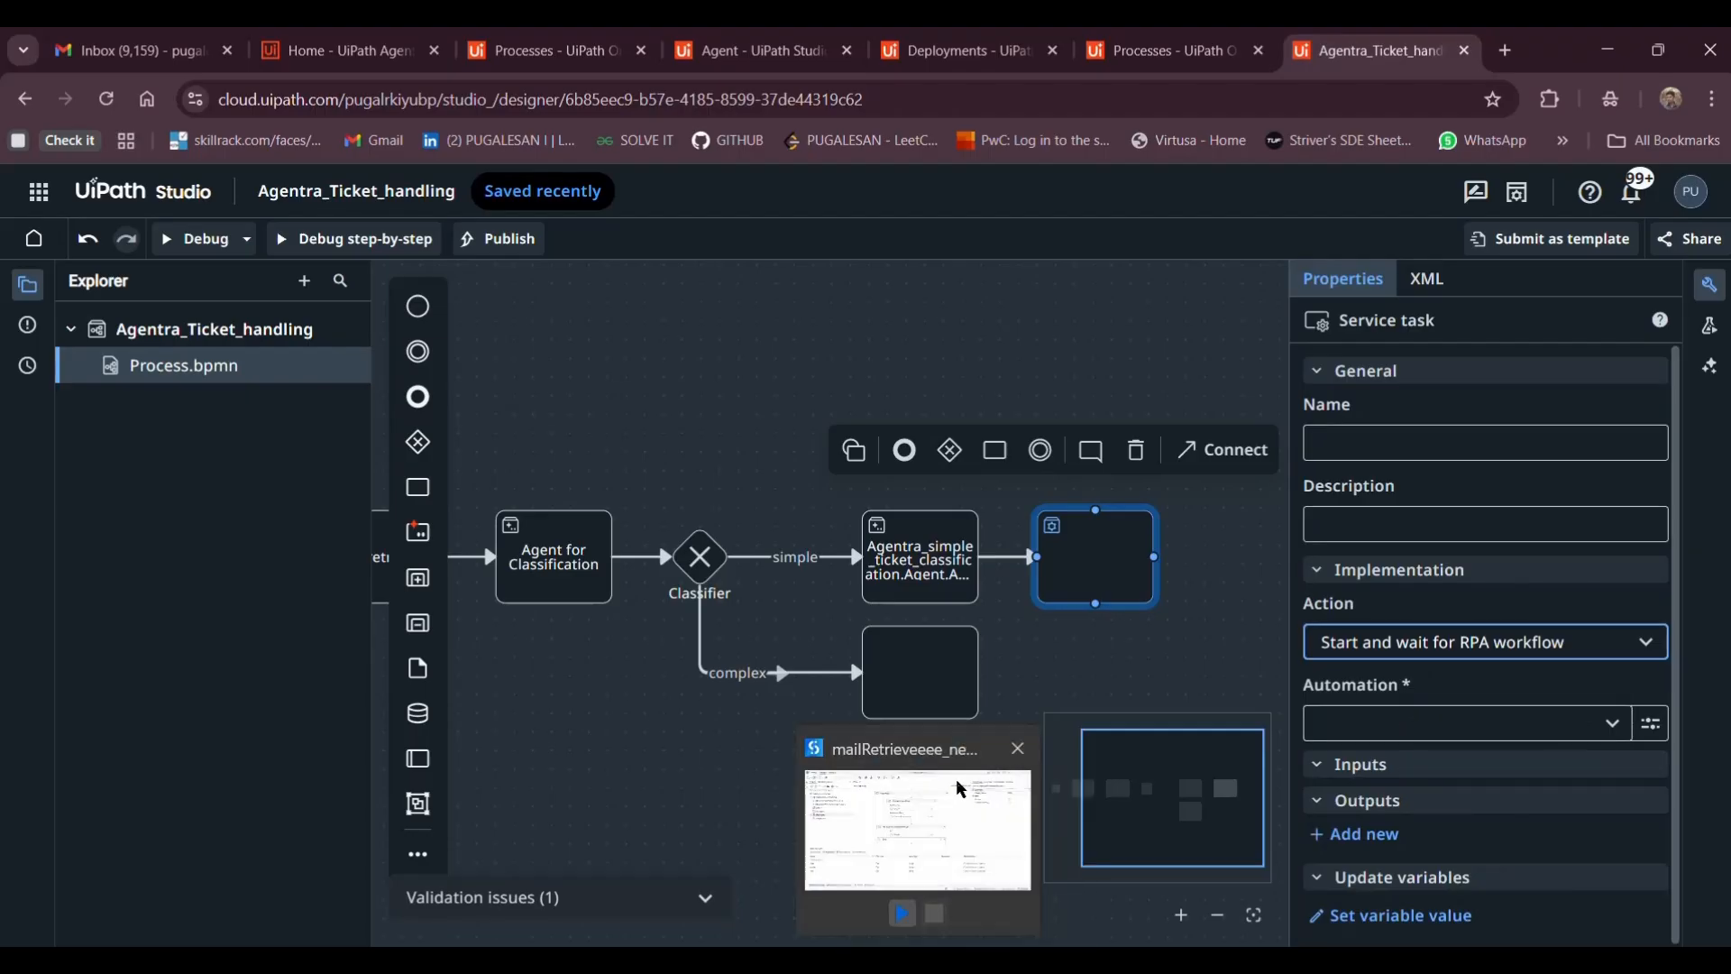
click(918, 830)
click(63, 47)
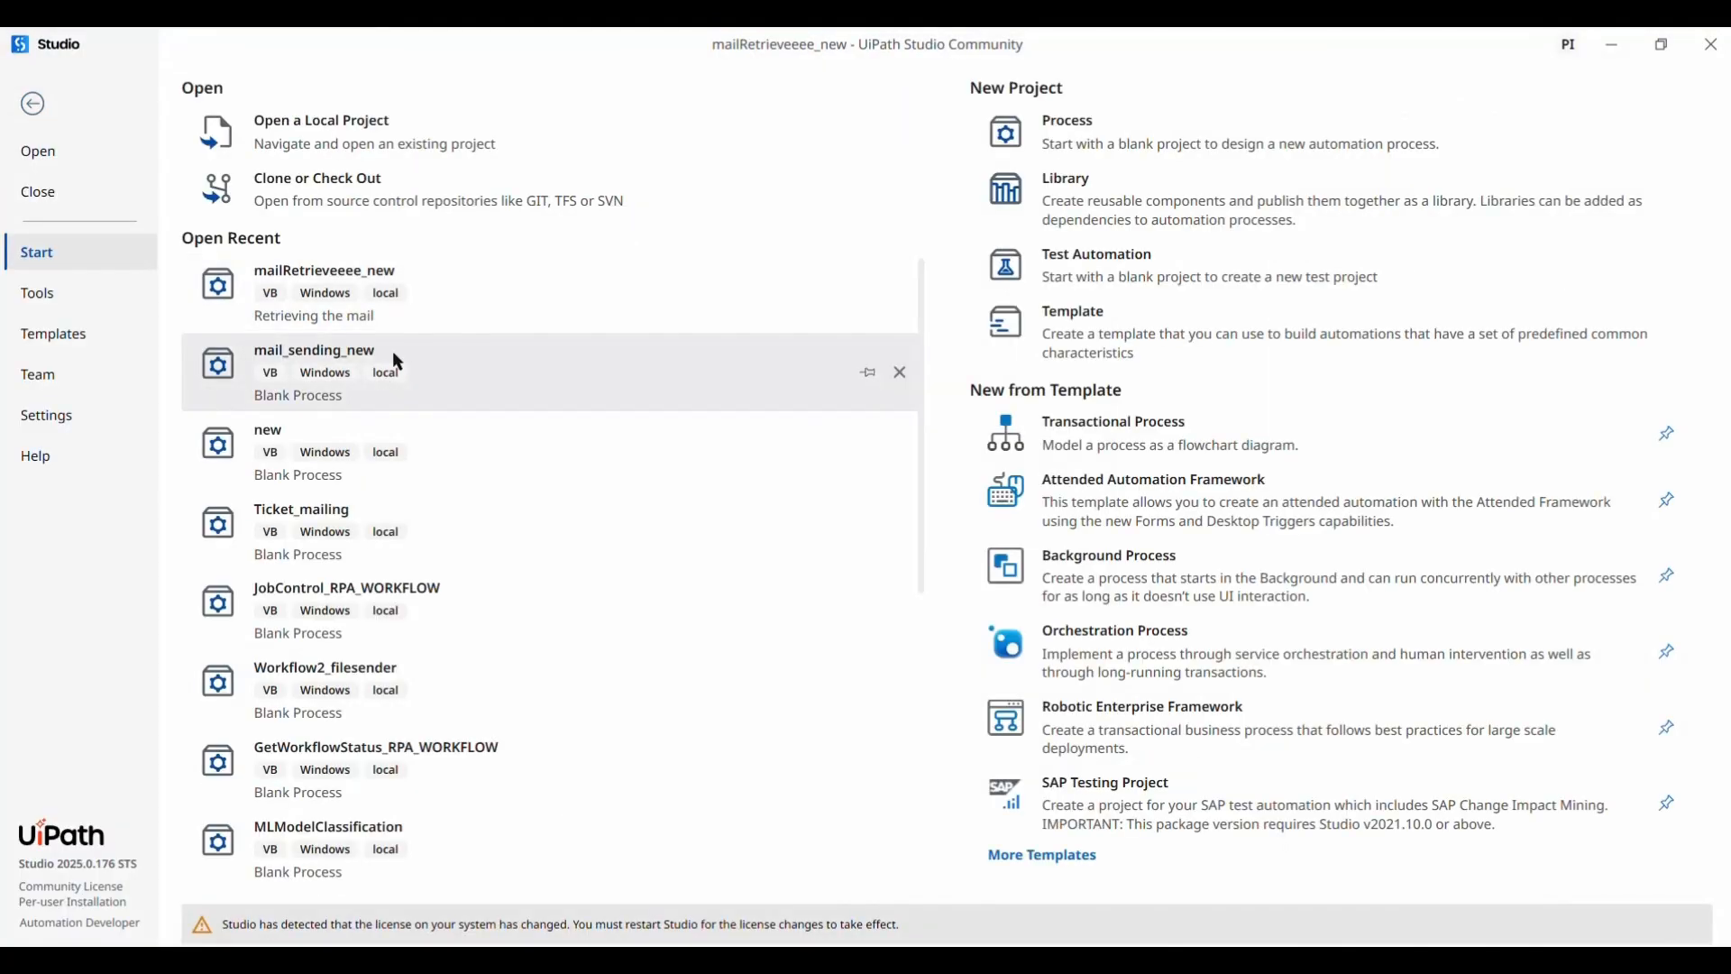
click(449, 387)
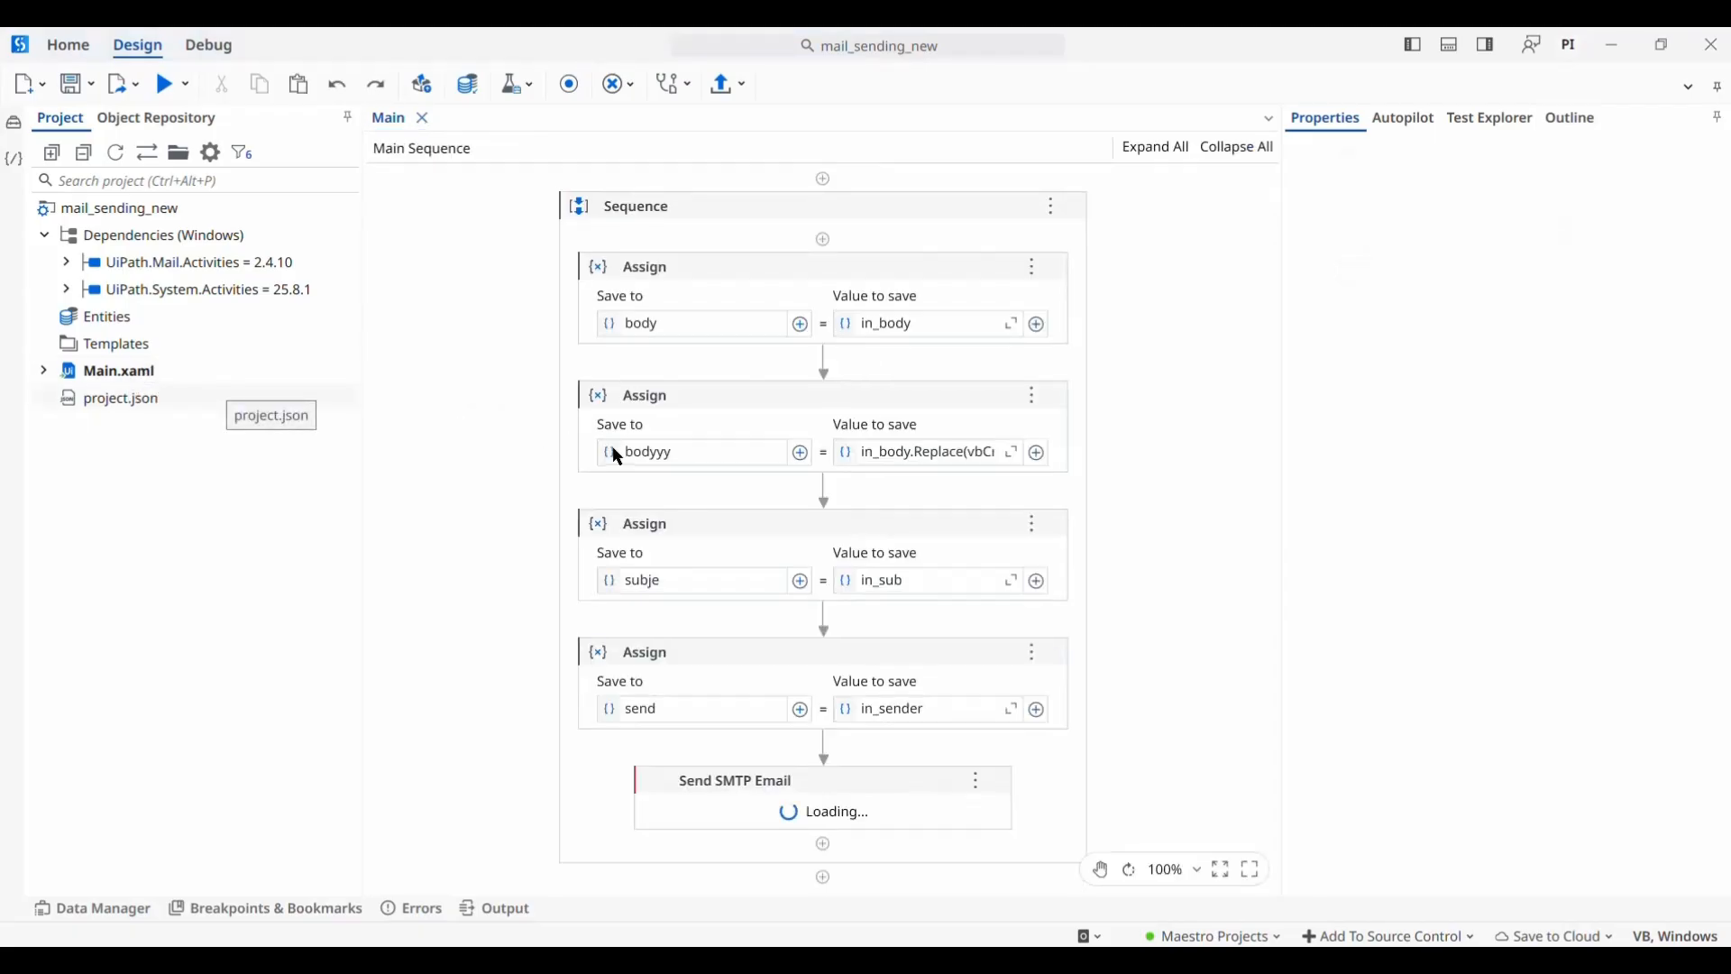
scroll(613, 448, down, 3)
scroll(614, 445, up, 3)
key(alt+Tab)
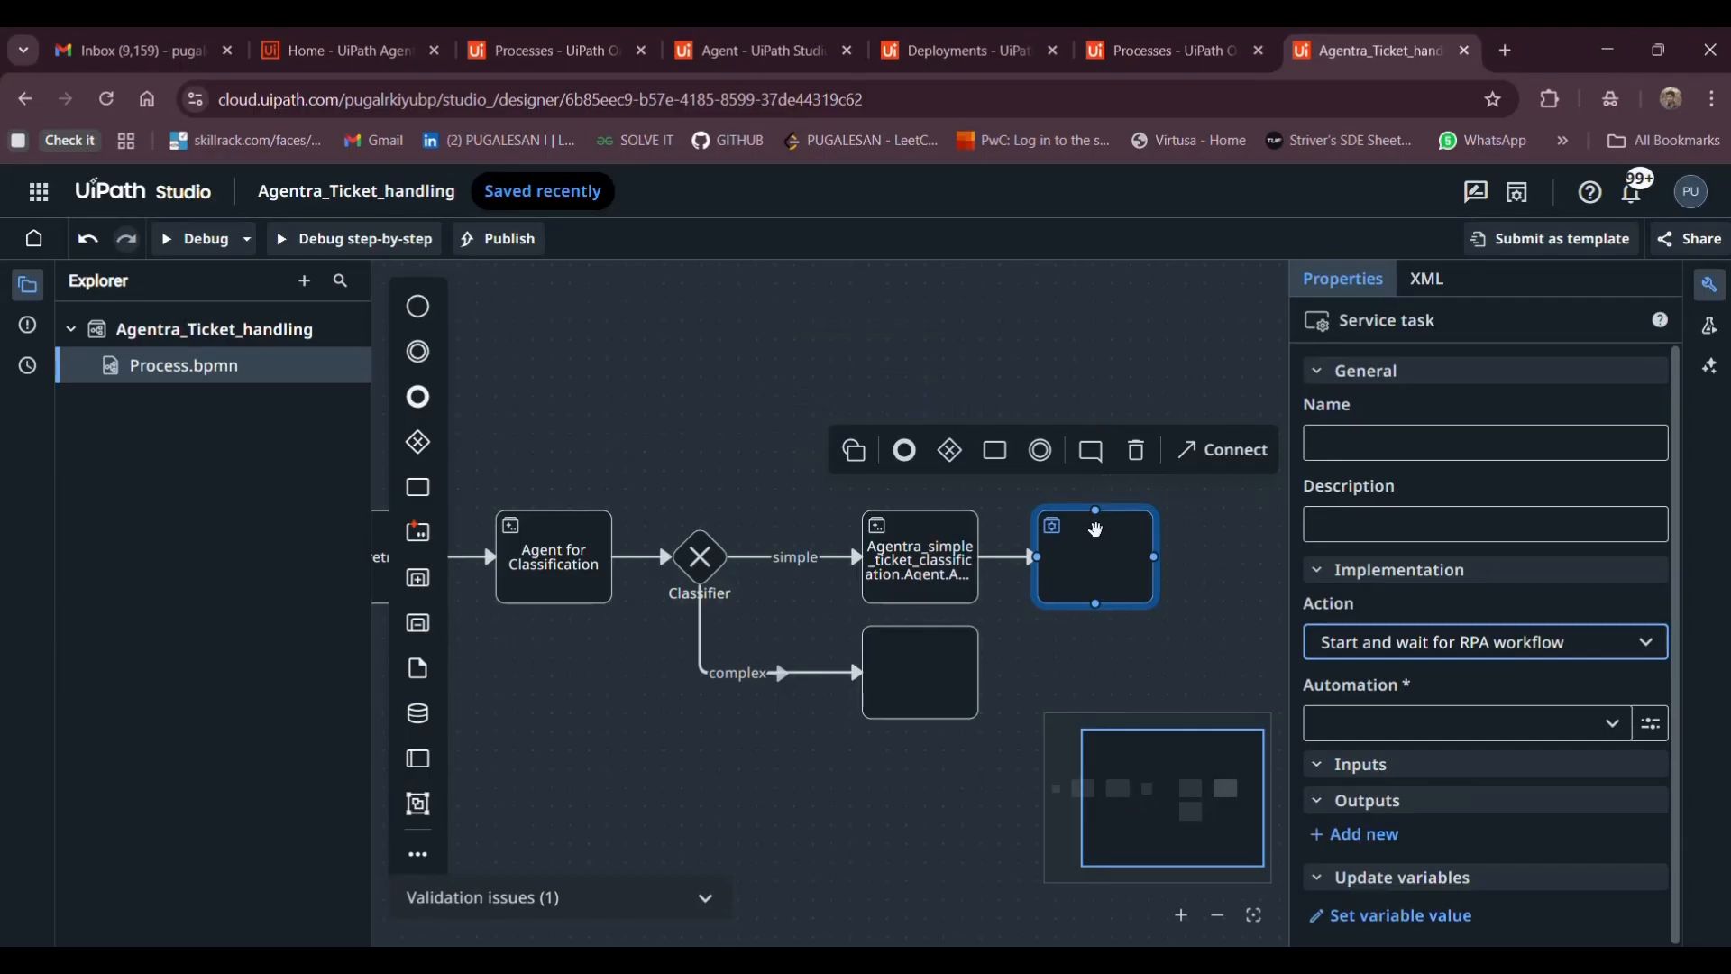
Set the service task to run the mail_sending_new automation from MaestroDesk
click(1407, 723)
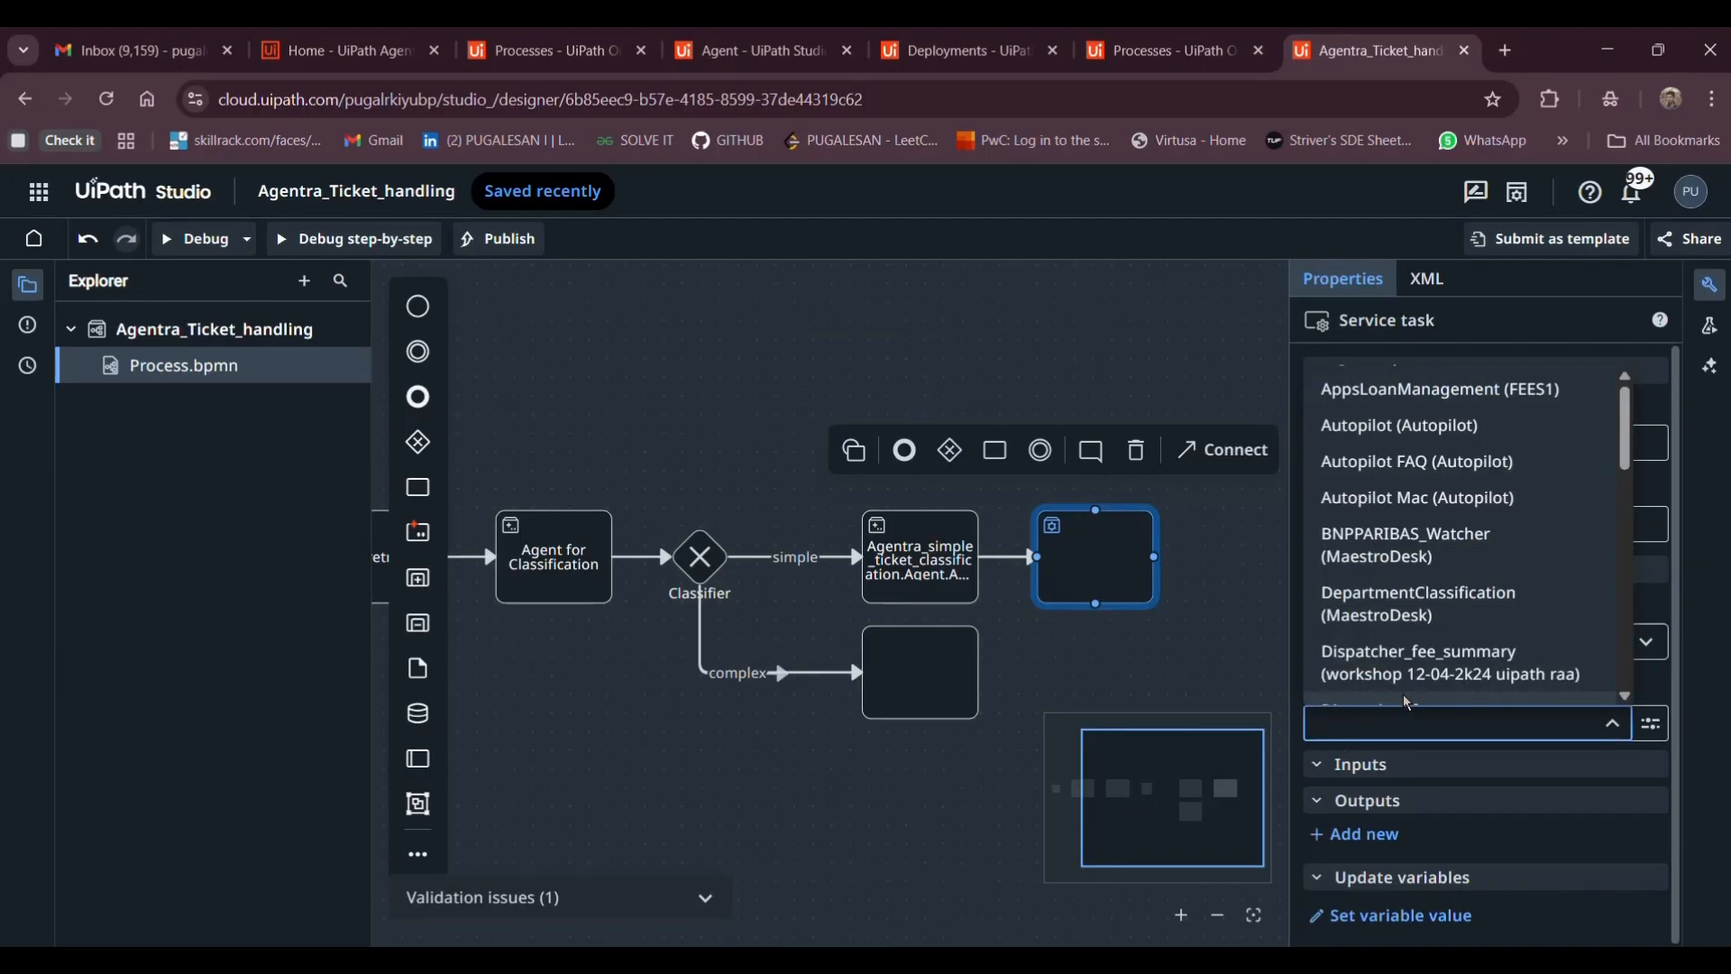
text(mail)
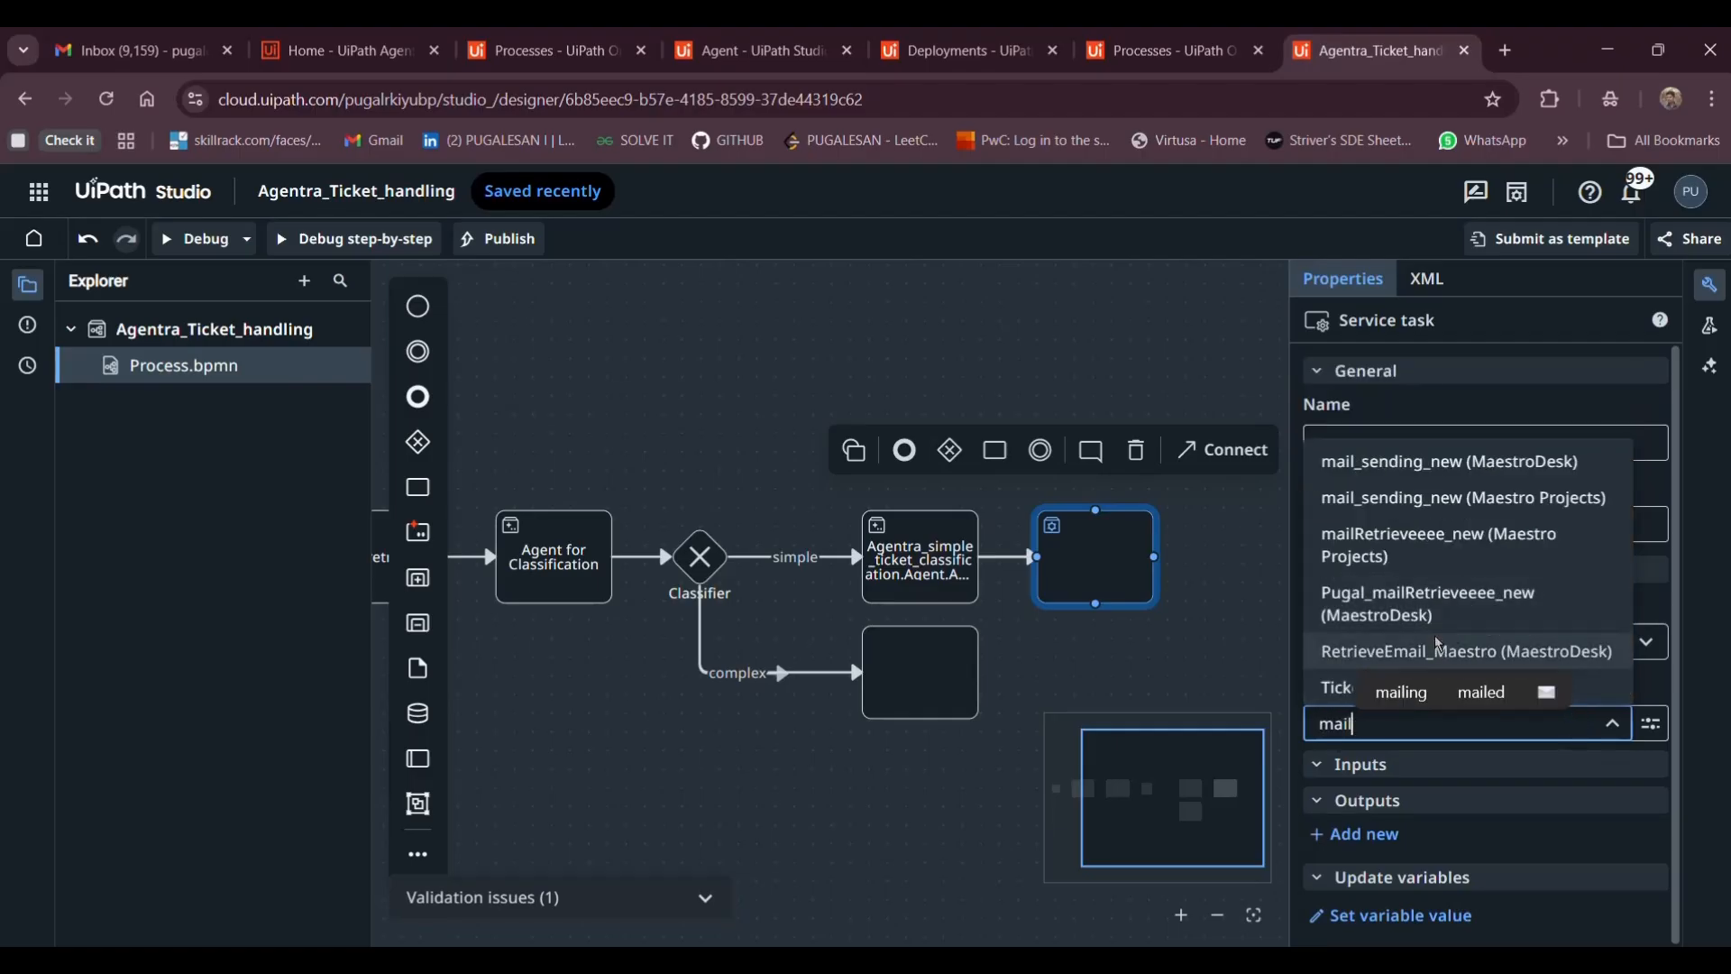
click(1443, 461)
Clear and retype the service task's name
click(1393, 456)
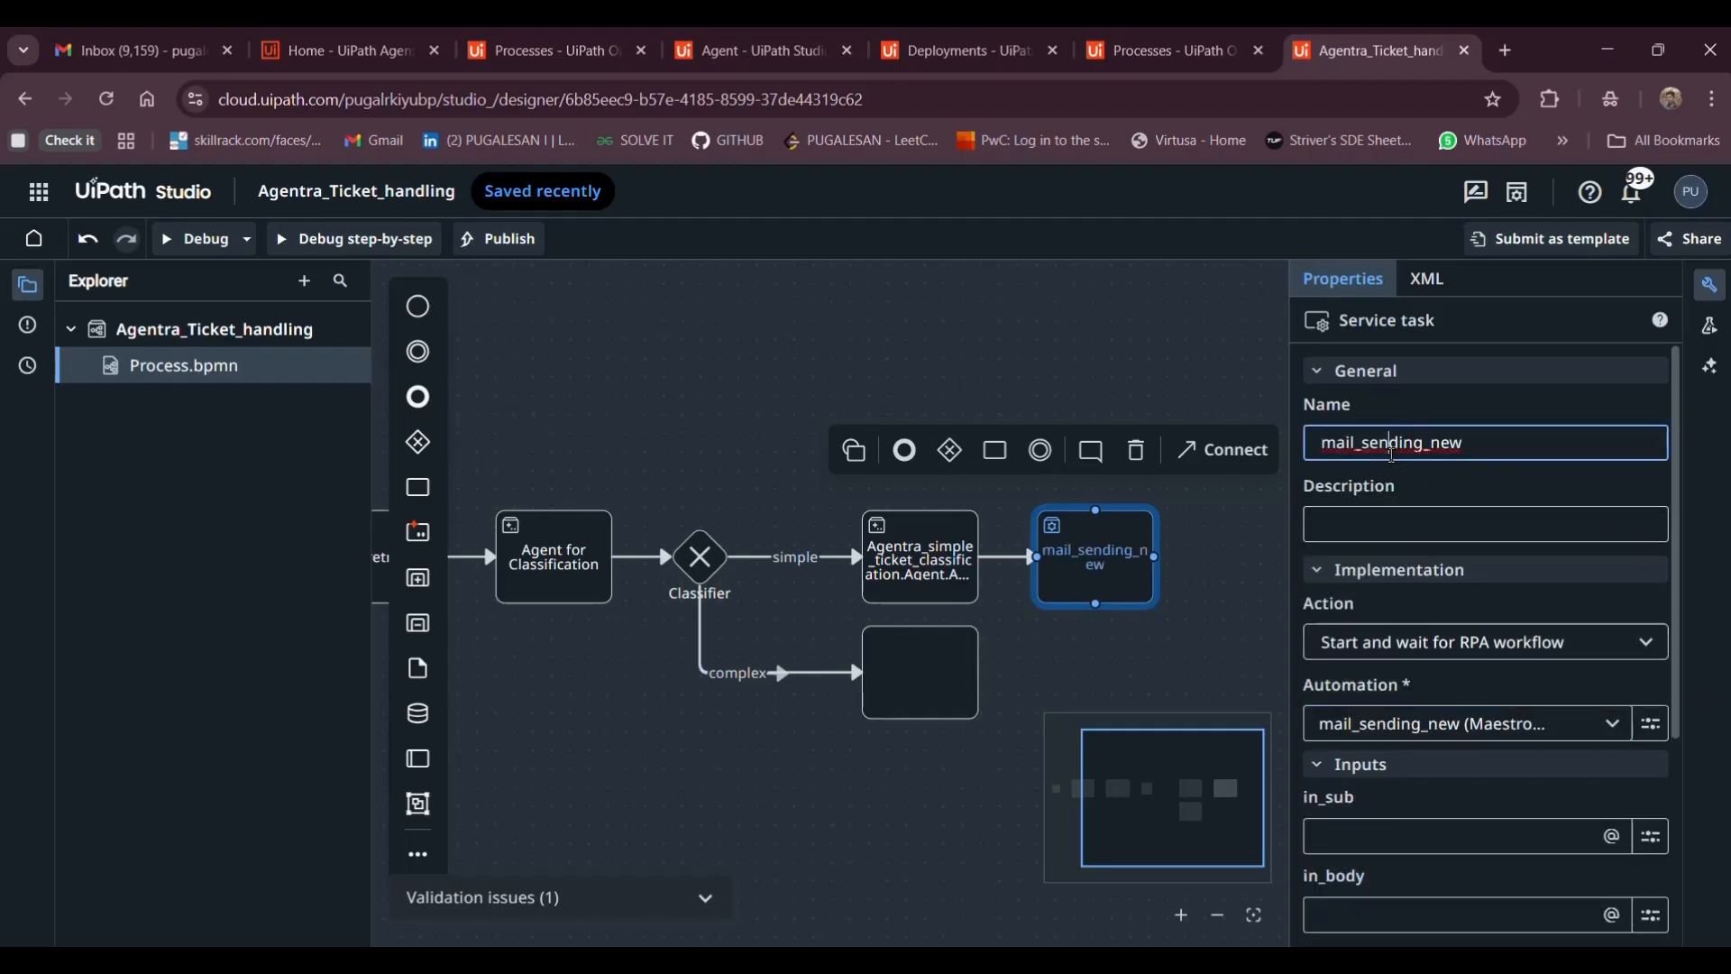
double_click(1393, 456)
text(Mail)
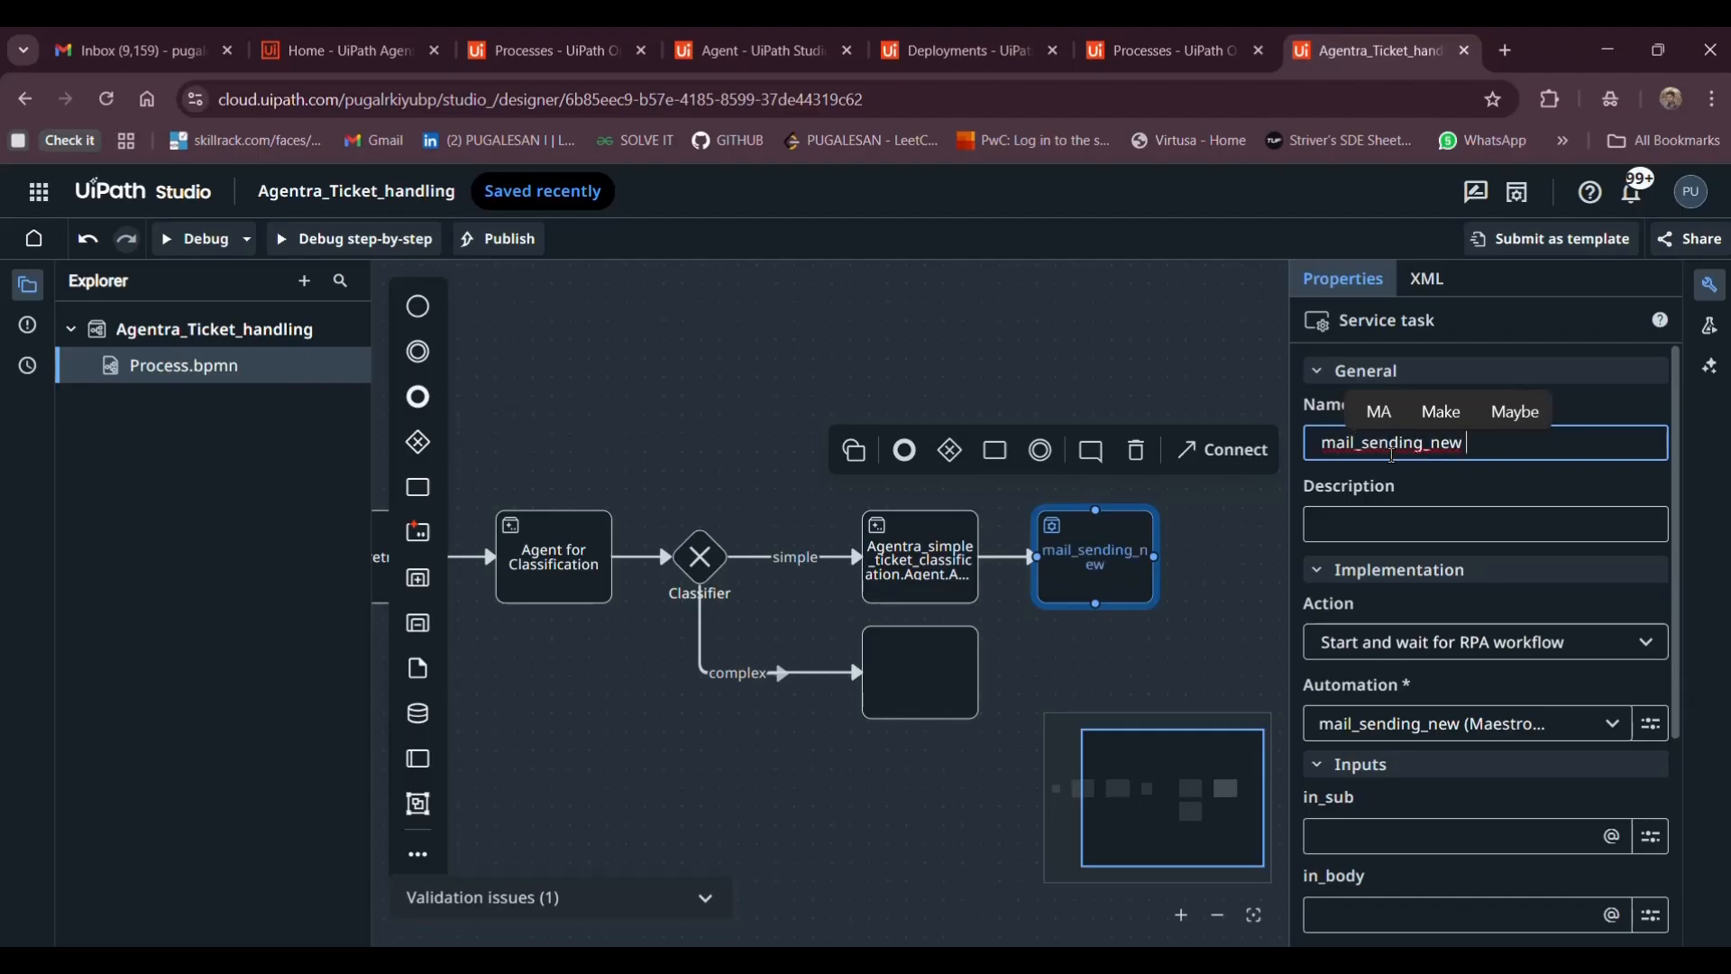
double_click(1393, 456)
text(M)
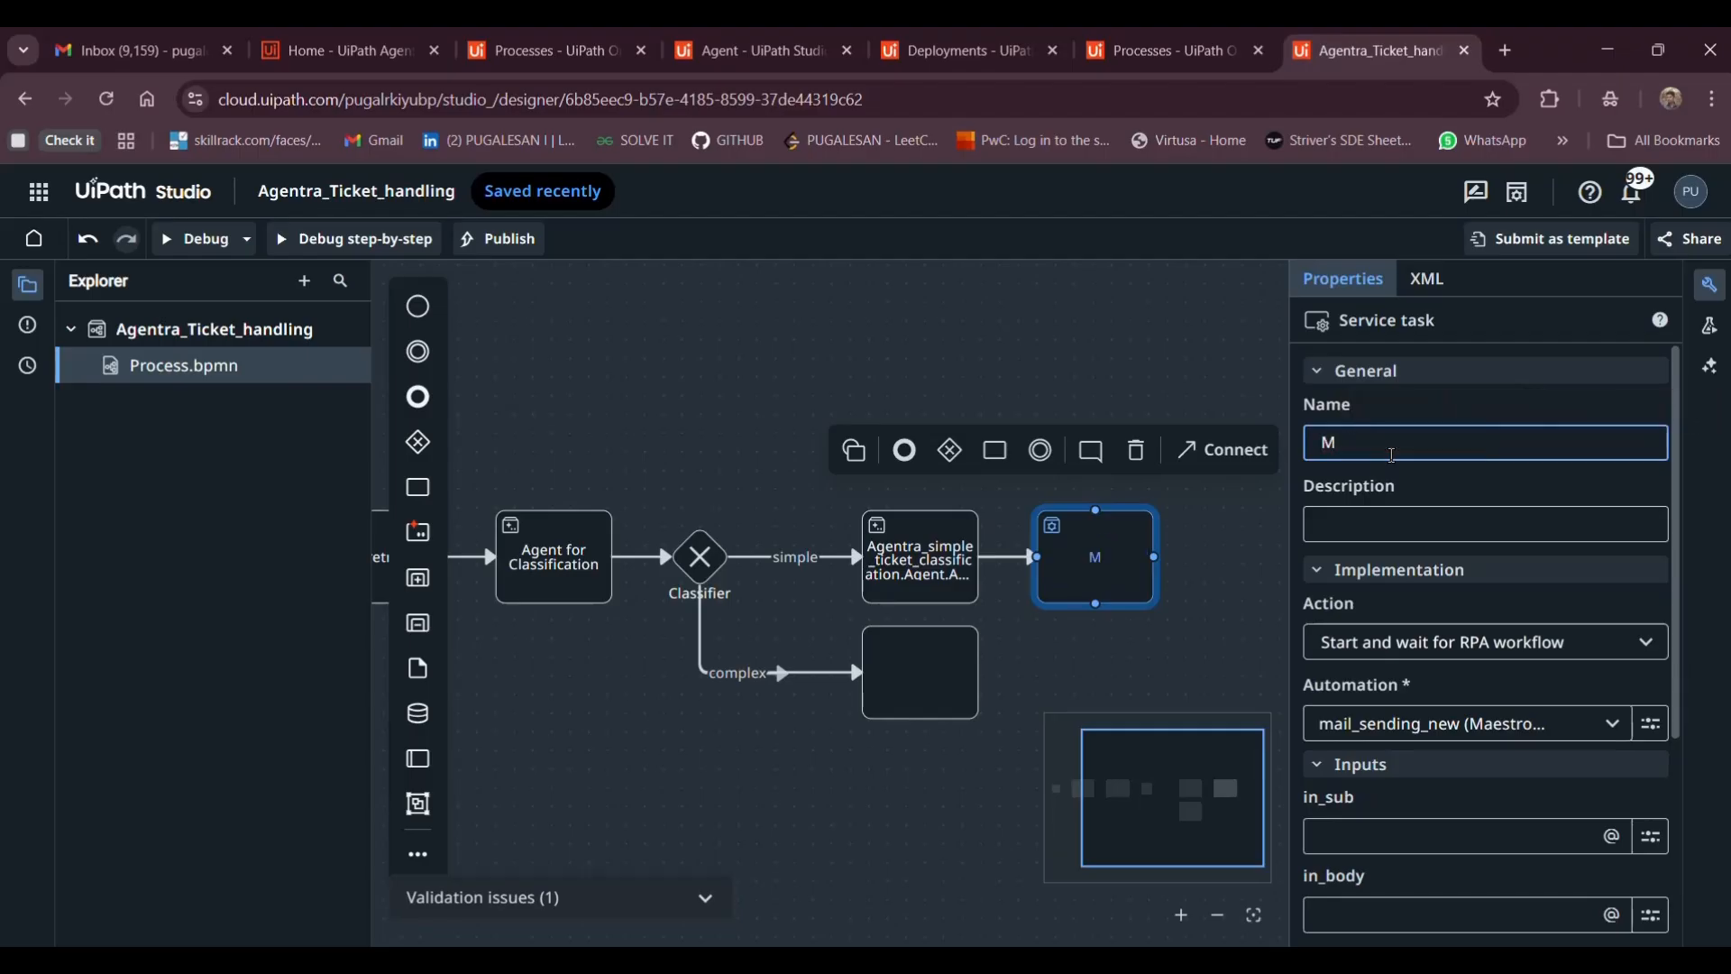
text(ail)
key(BackSpace)
key(BackSpace)
key(BackSpace)
text(l)
key(BackSpace)
key(ctrl+a)
key(BackSpace)
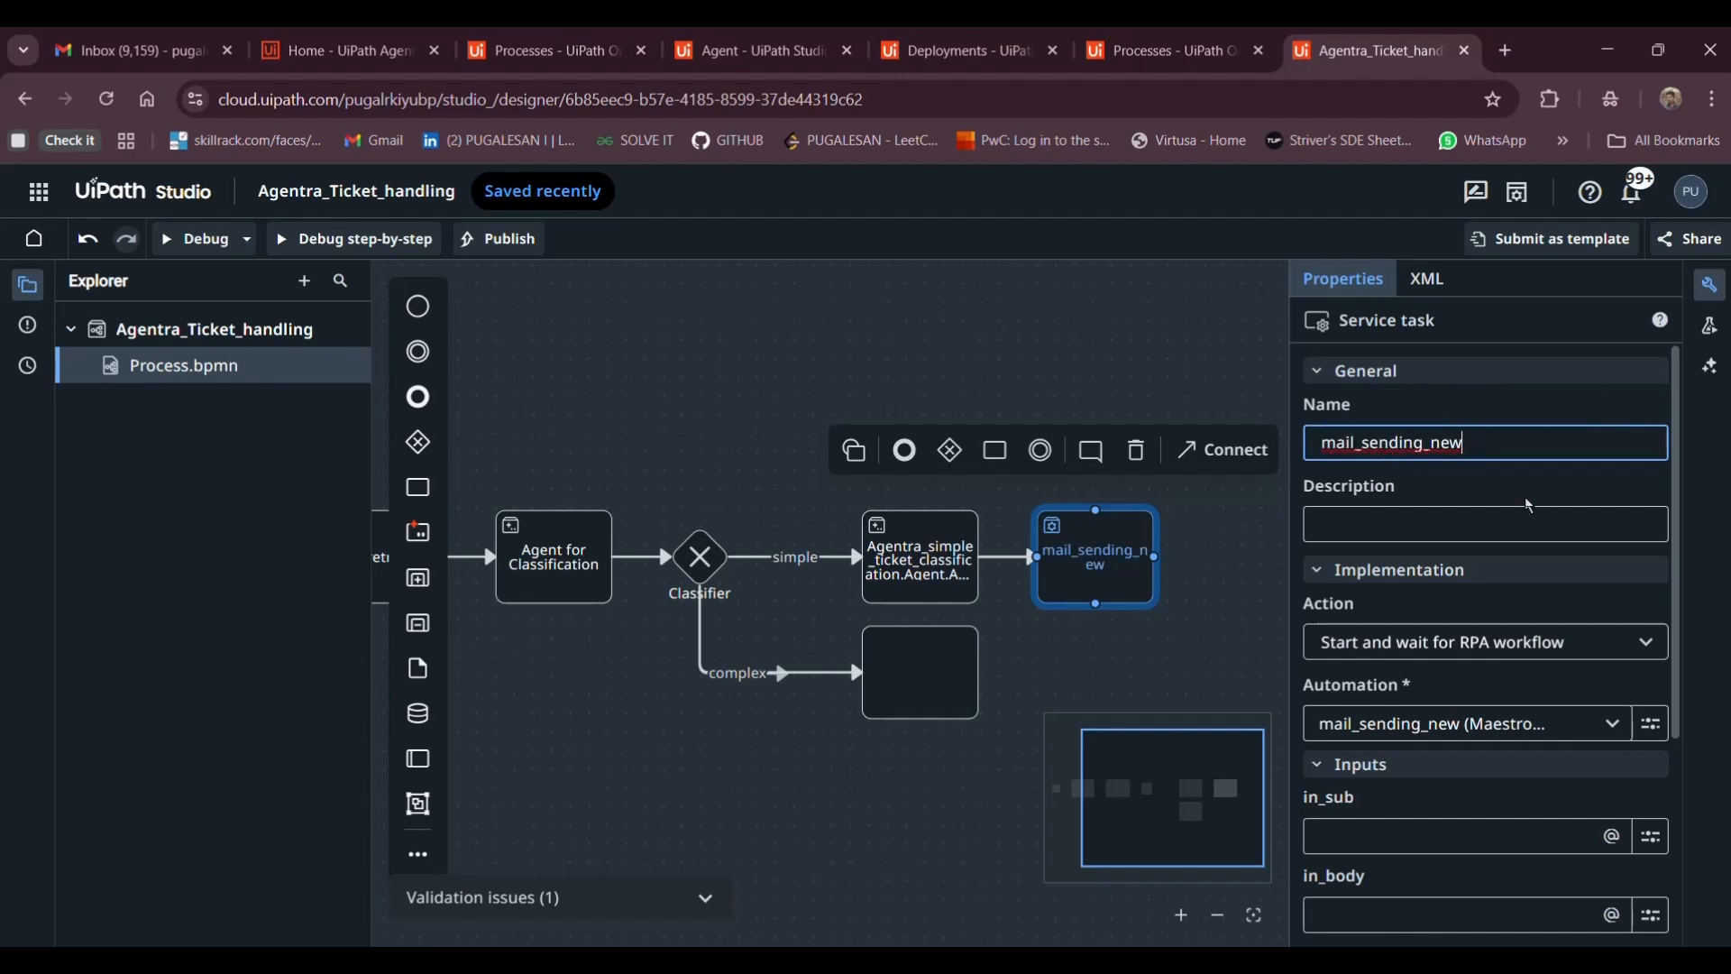
text(send)
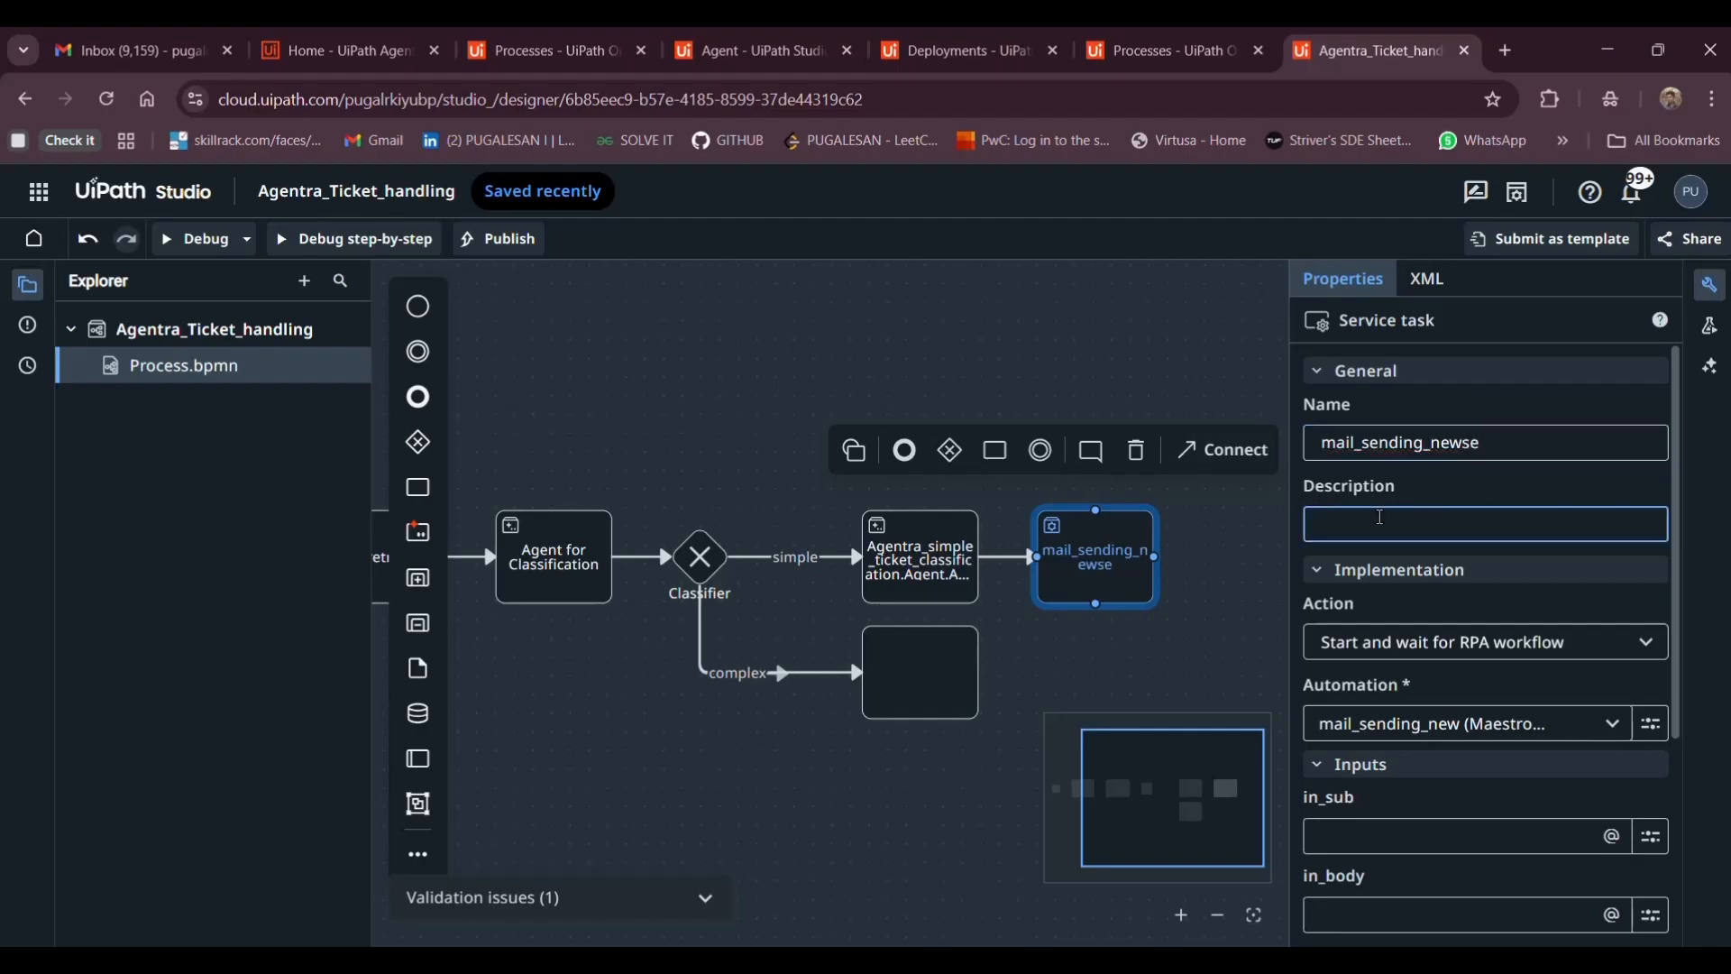
key(ctrl+a)
key(BackSpace)
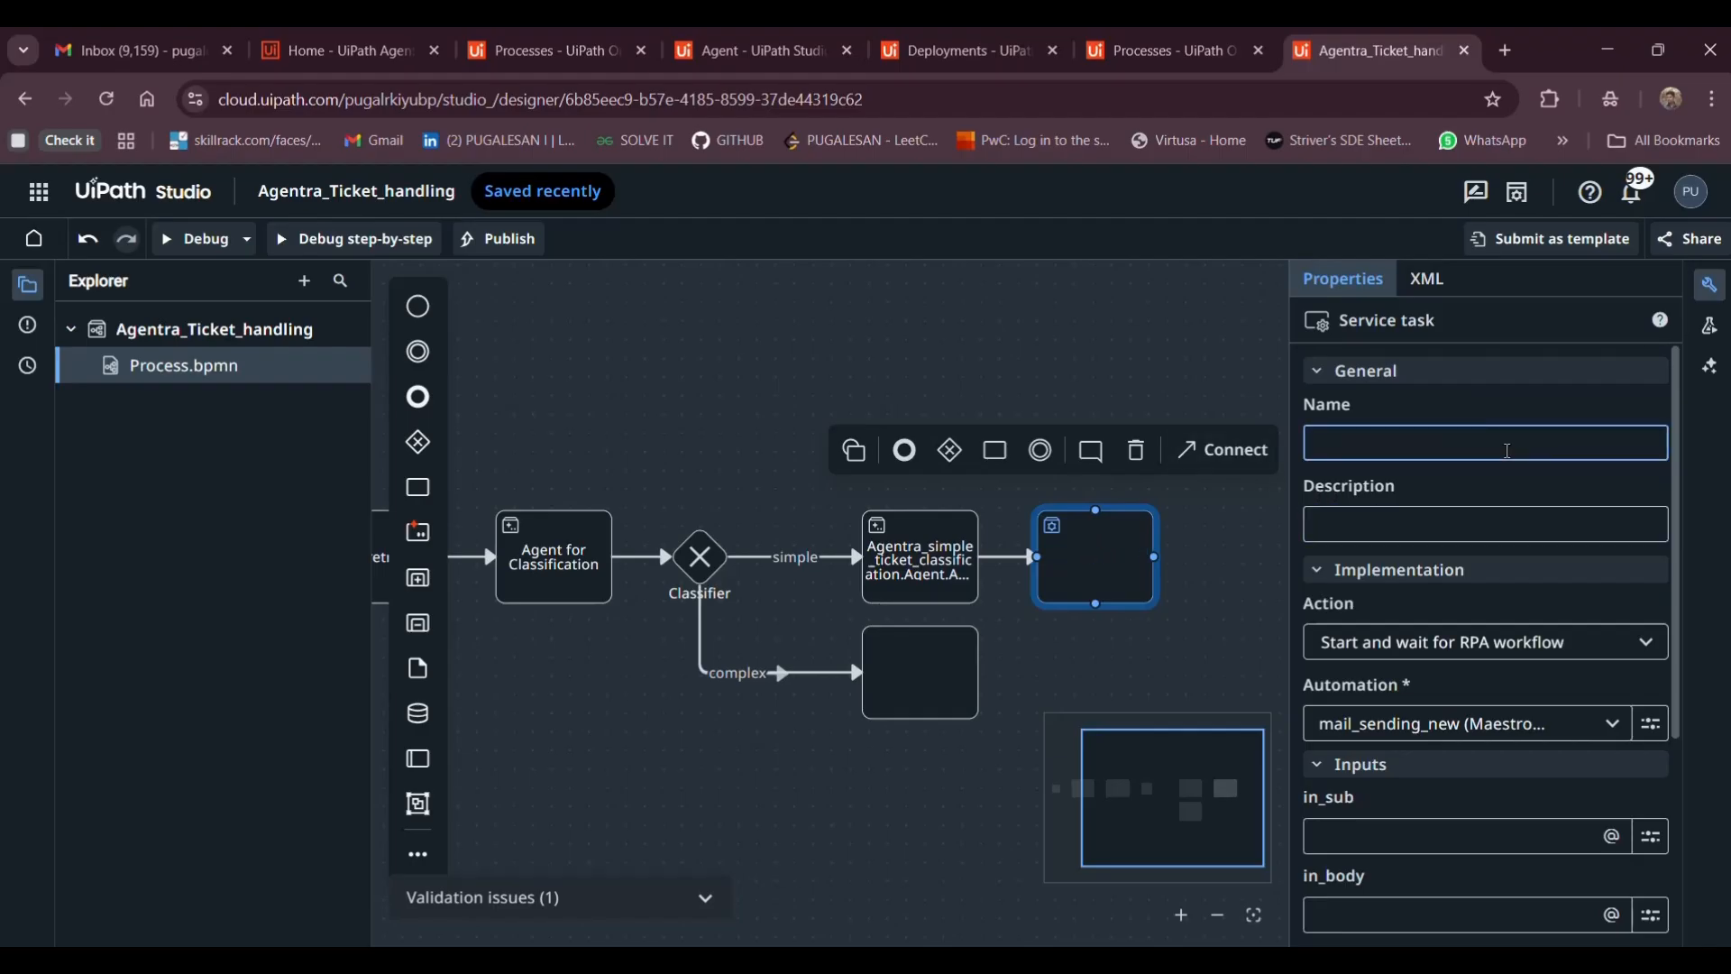
text(Mai)
click(1413, 510)
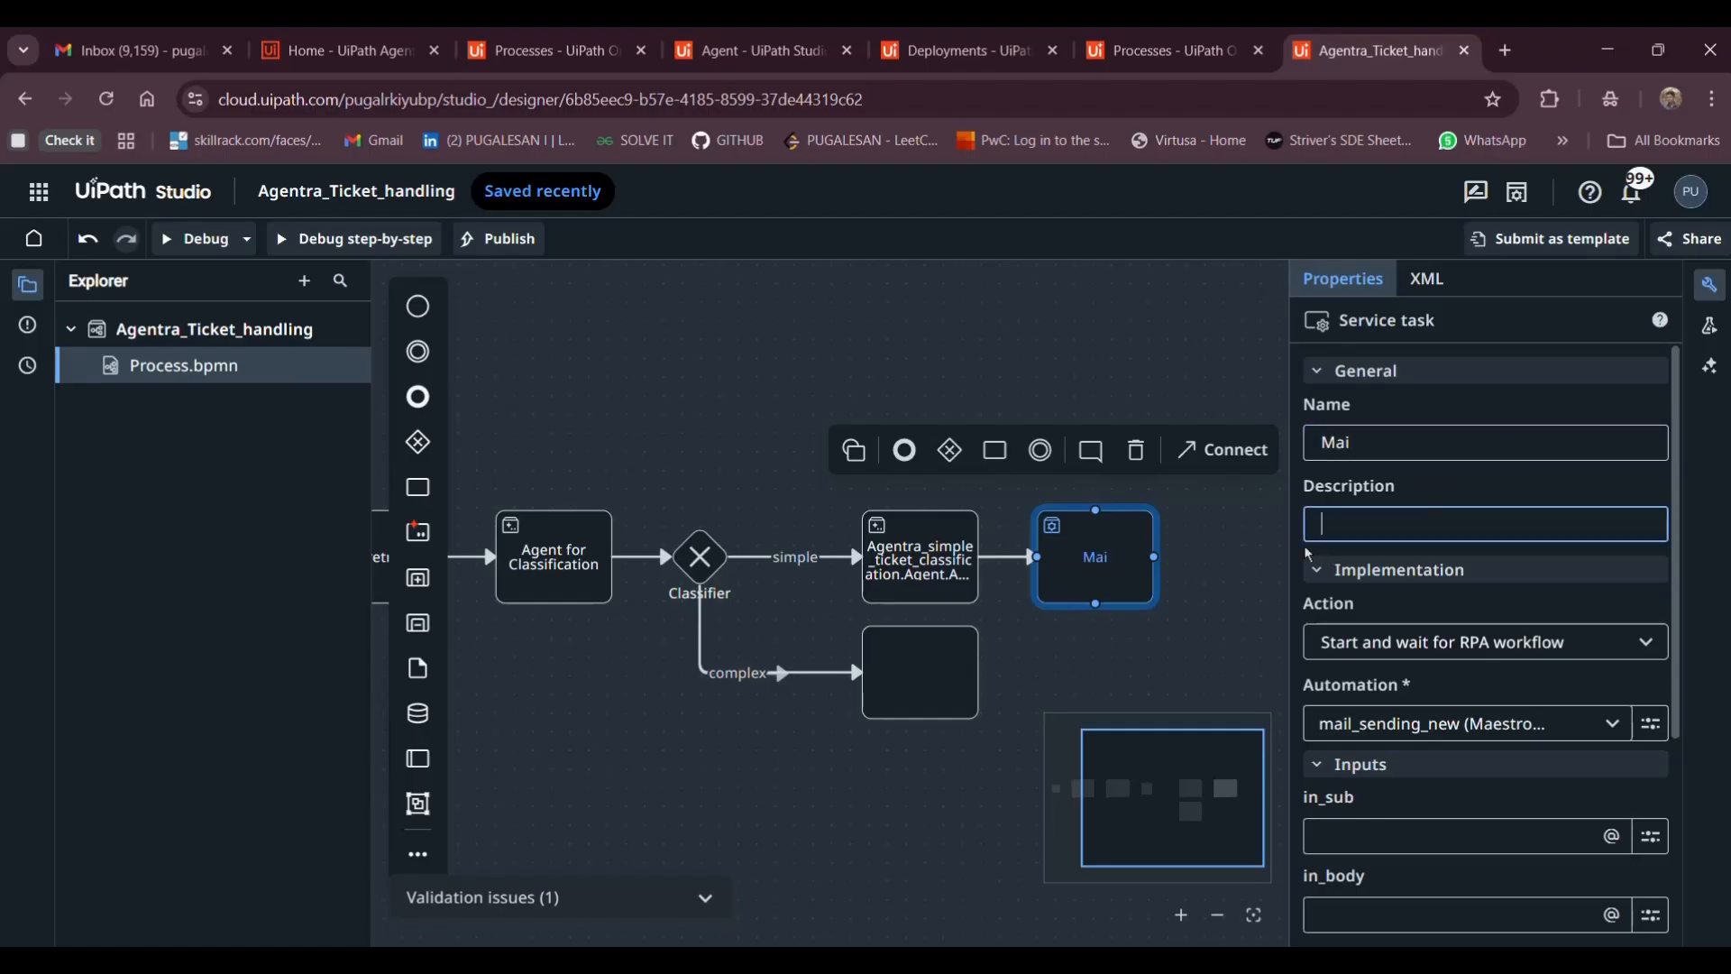
Multi-select and deselect nodes, then reselect the service task and shift the diagram left
click(922, 578)
shift+click(1109, 564)
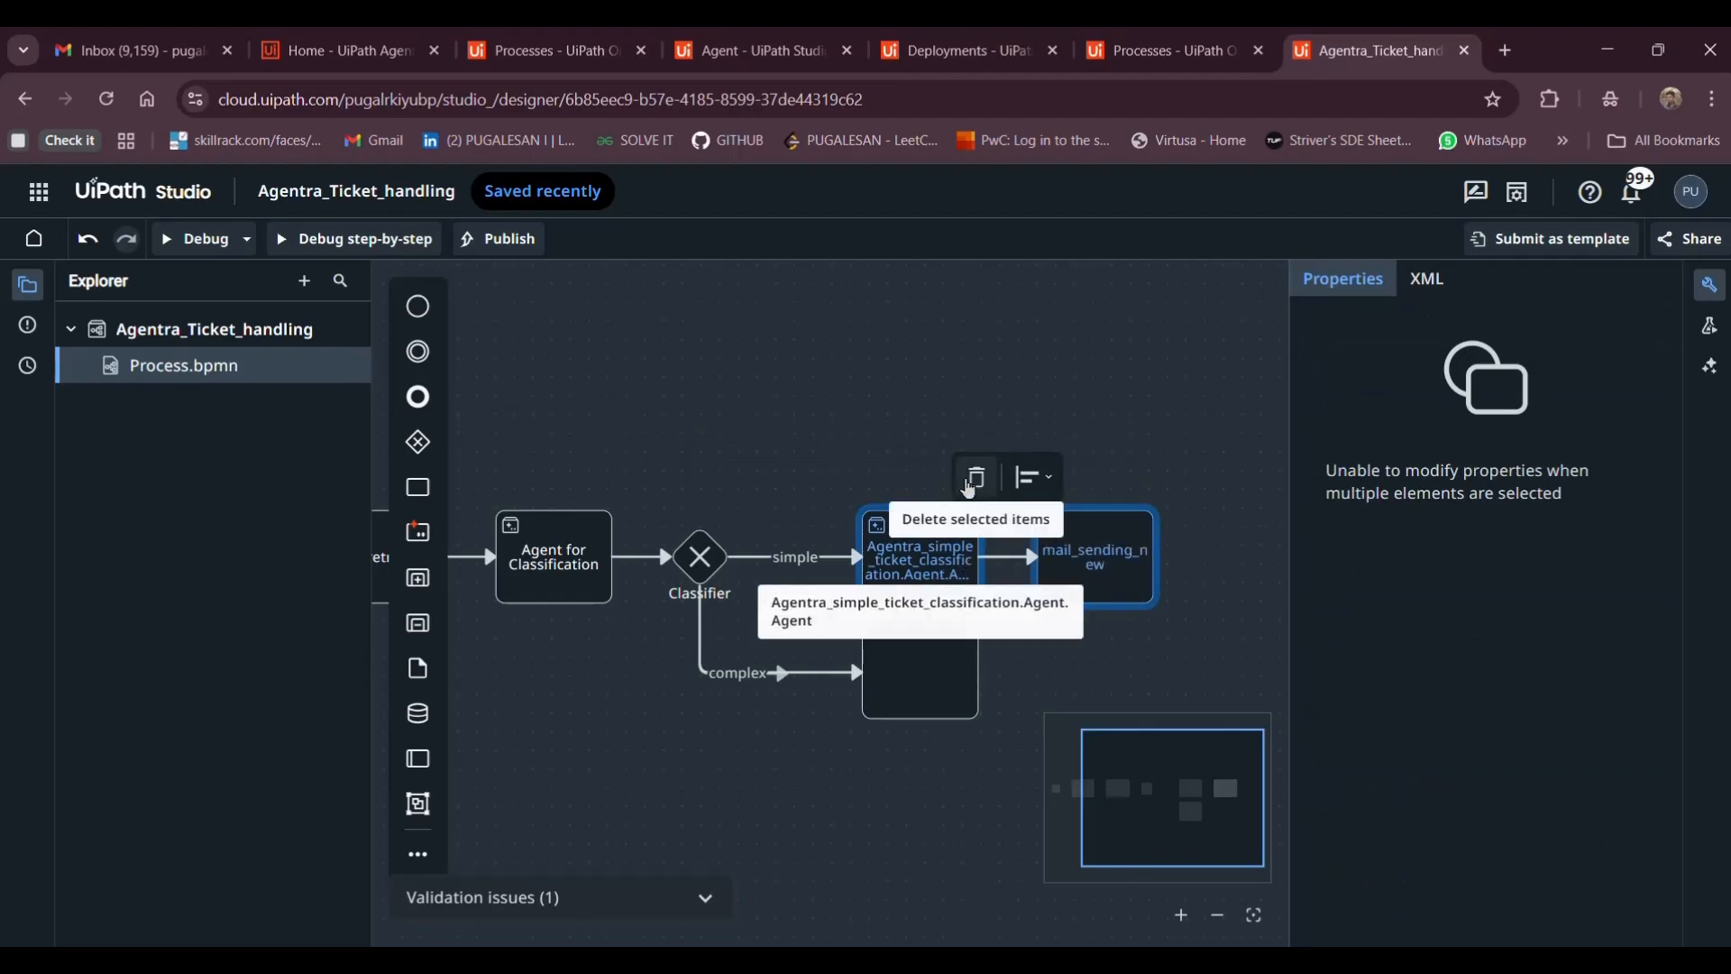
click(927, 442)
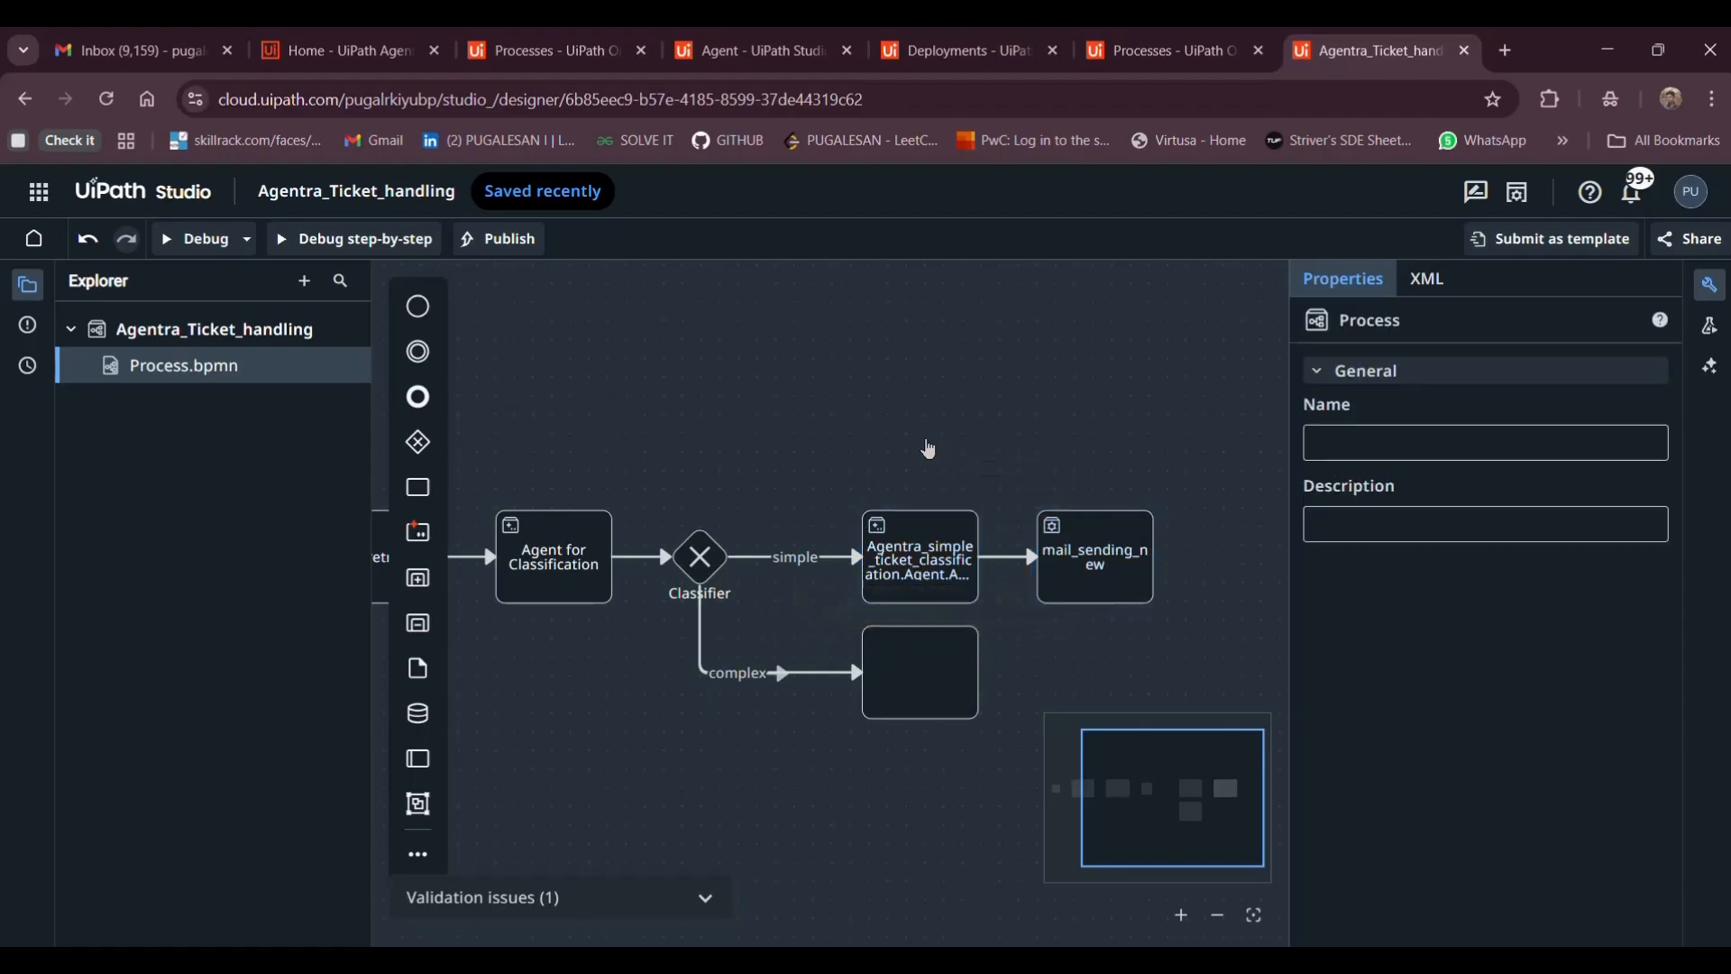
click(1094, 599)
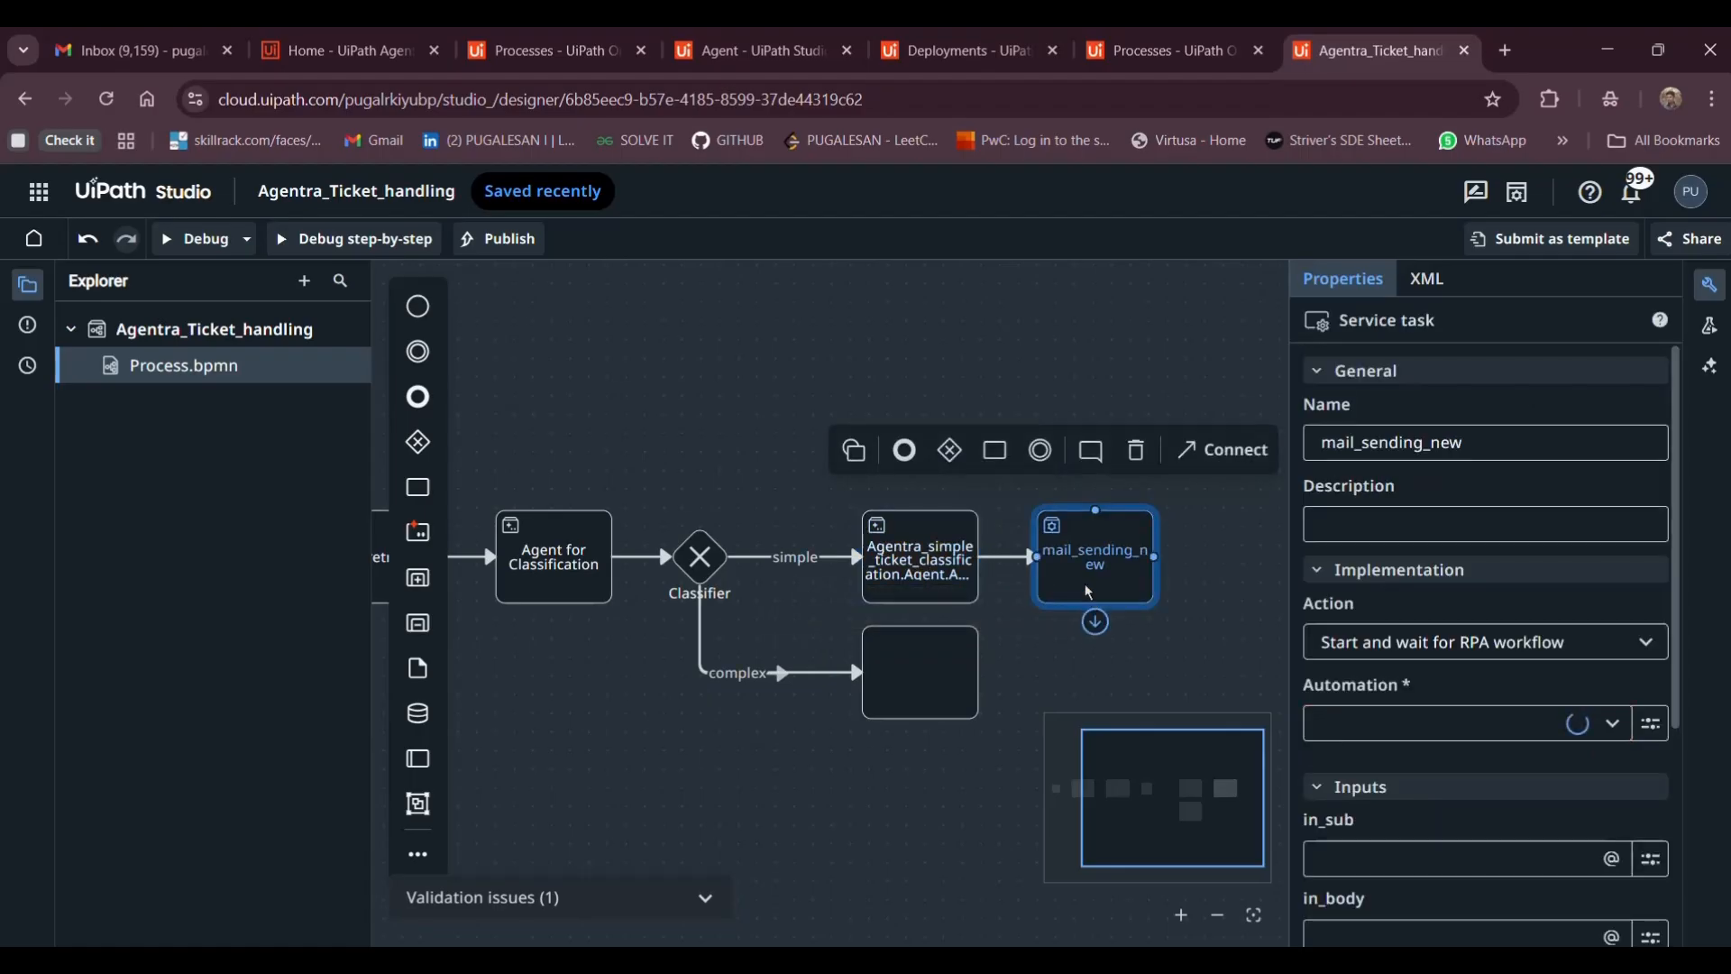
drag(1085, 585, 911, 592)
text(il)
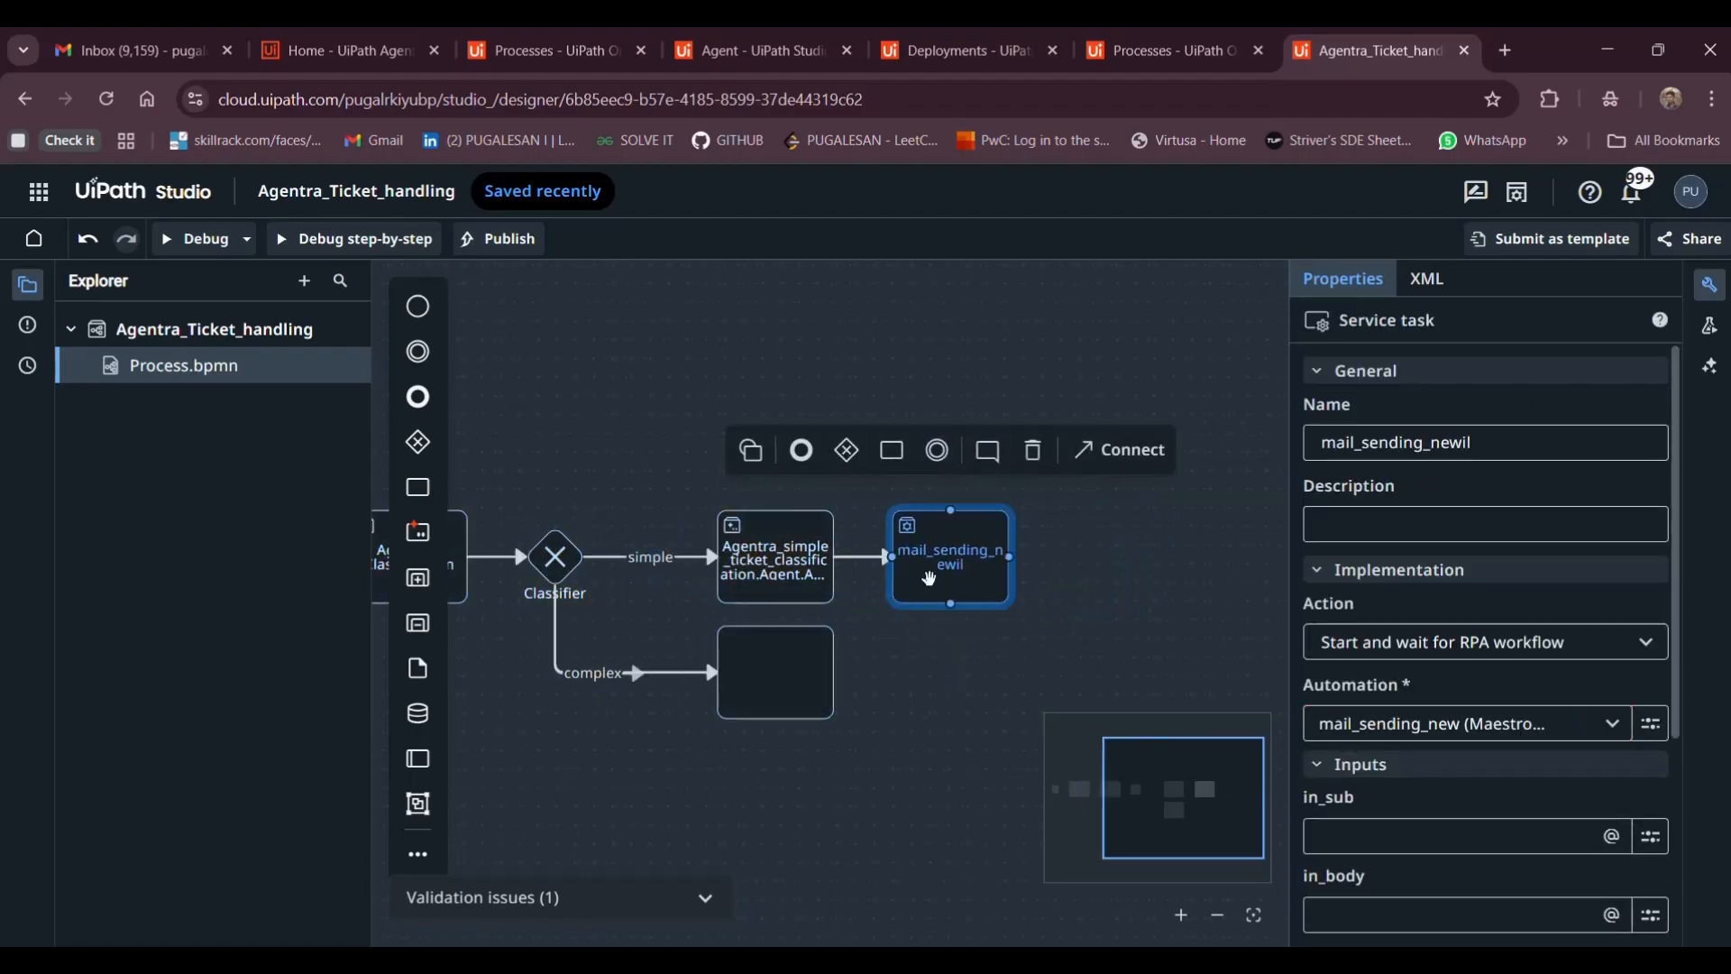
key(BackSpace)
key(BackSpace)
Place an end event right of the service task and connect the task to it
drag(415, 397, 1037, 558)
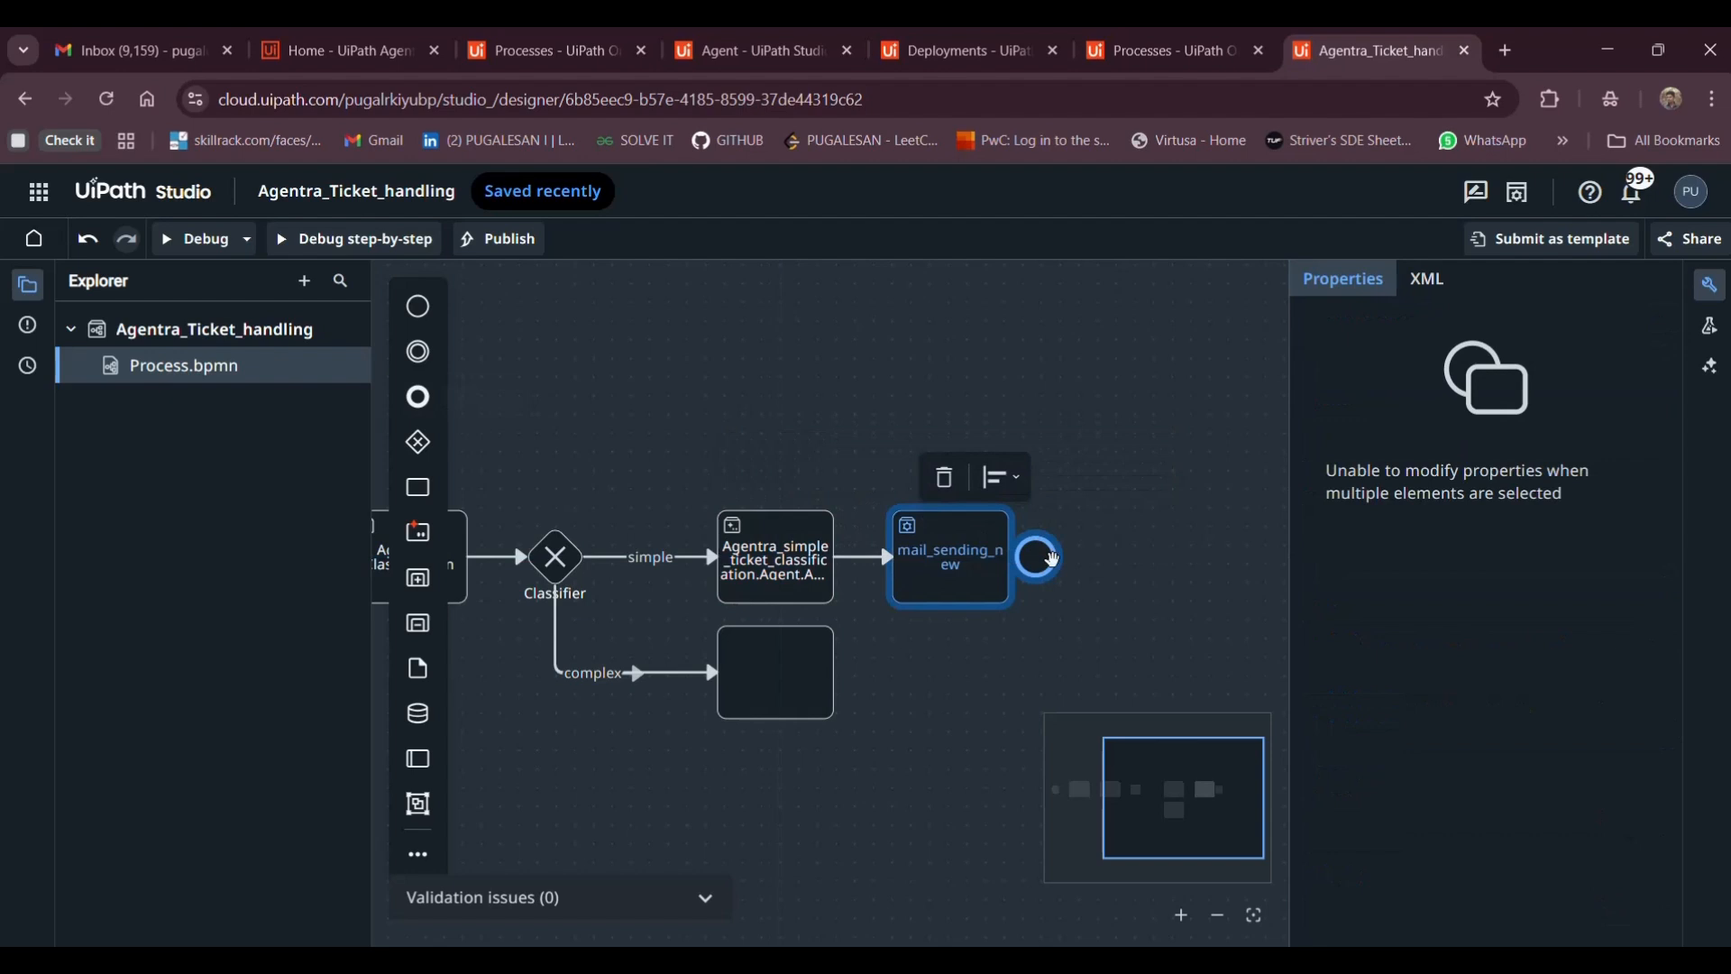
click(1093, 553)
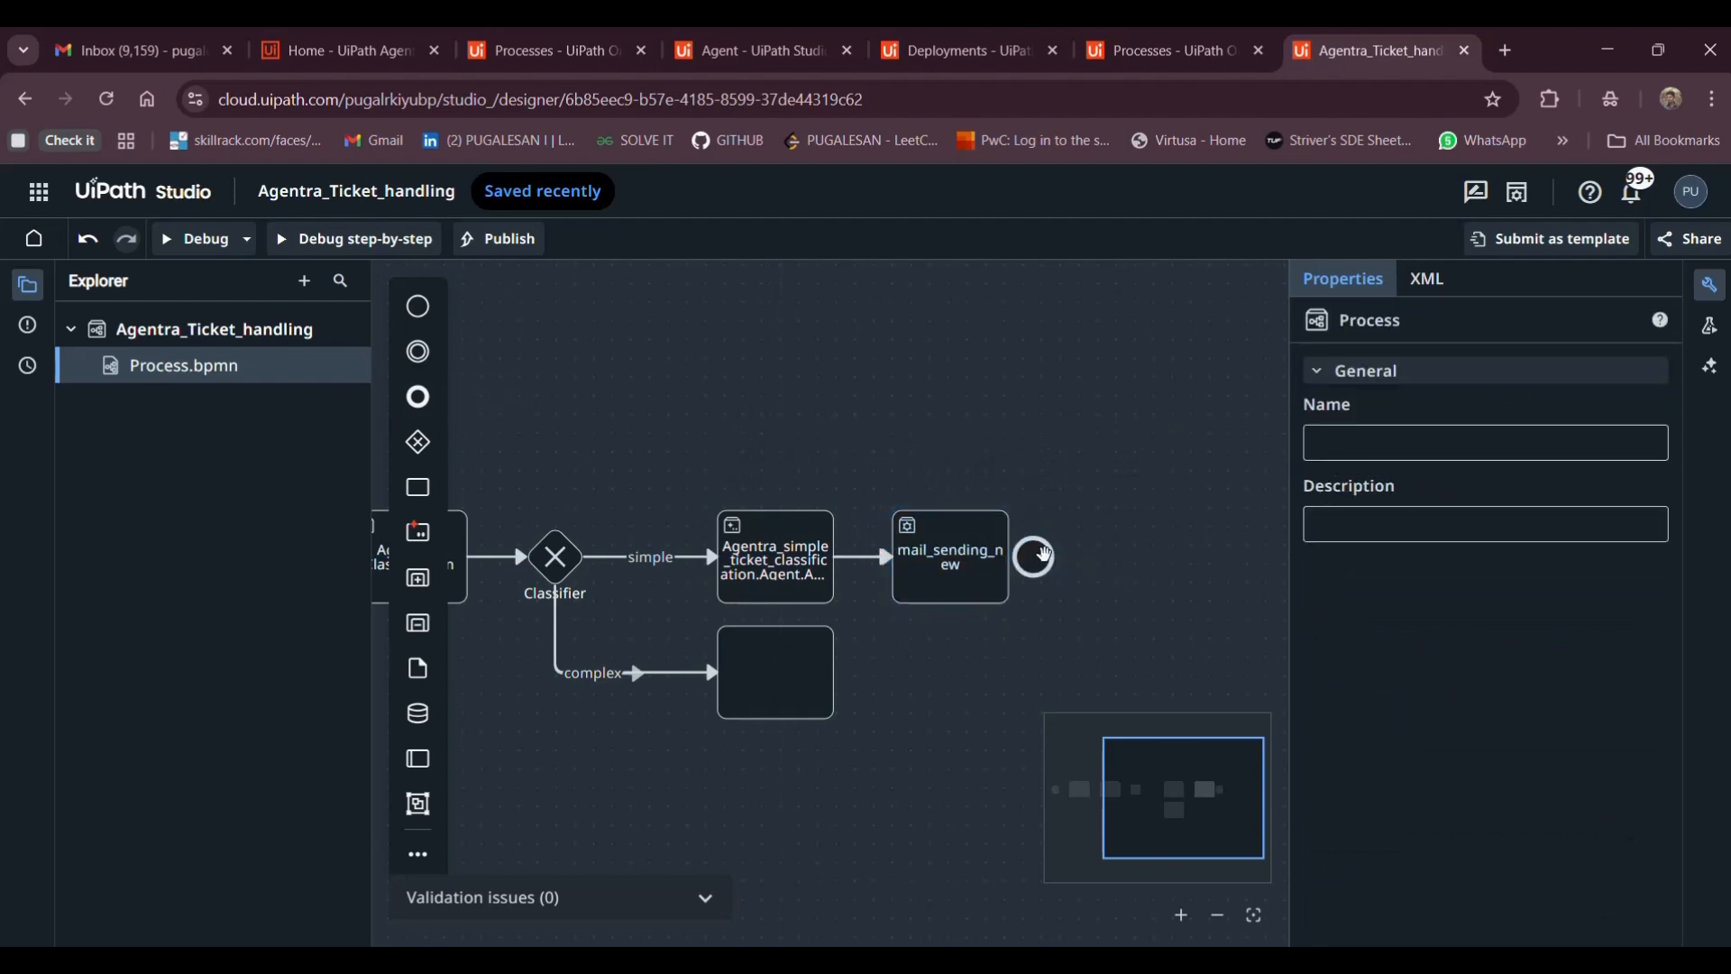
drag(1043, 553, 1086, 557)
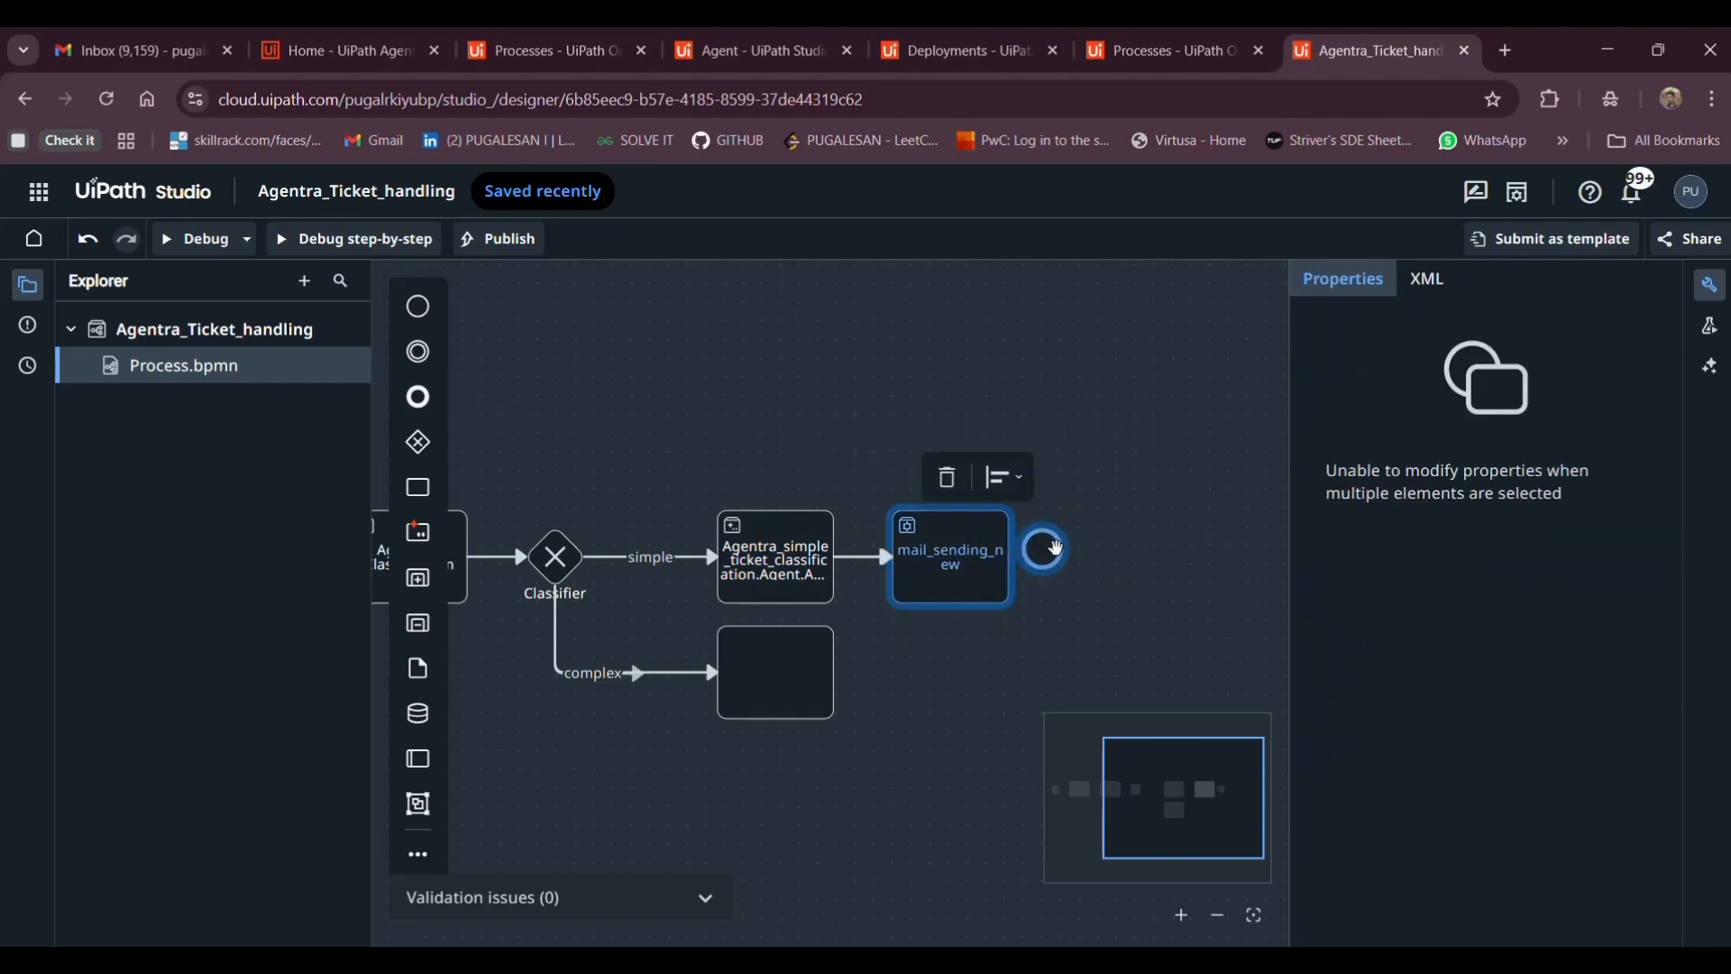
click(1096, 540)
drag(1057, 545, 1097, 554)
click(1001, 568)
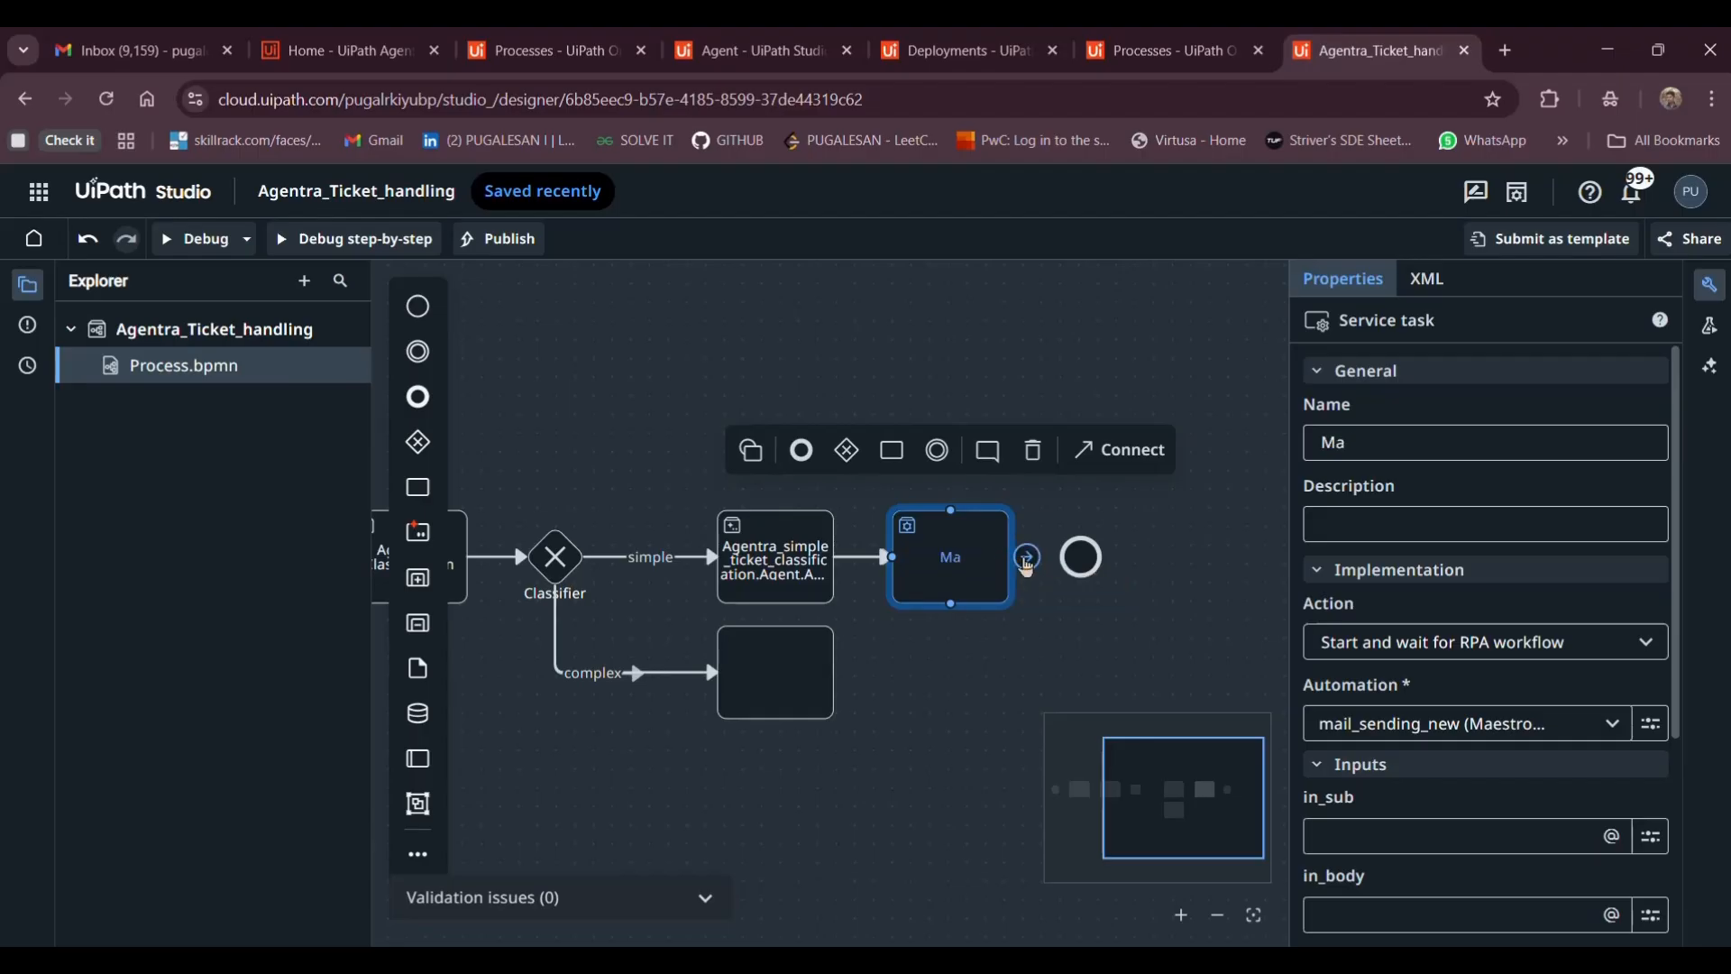
drag(1027, 559, 1076, 563)
Rename the service task to Mail_sending_workflow
text(ai)
click(1365, 453)
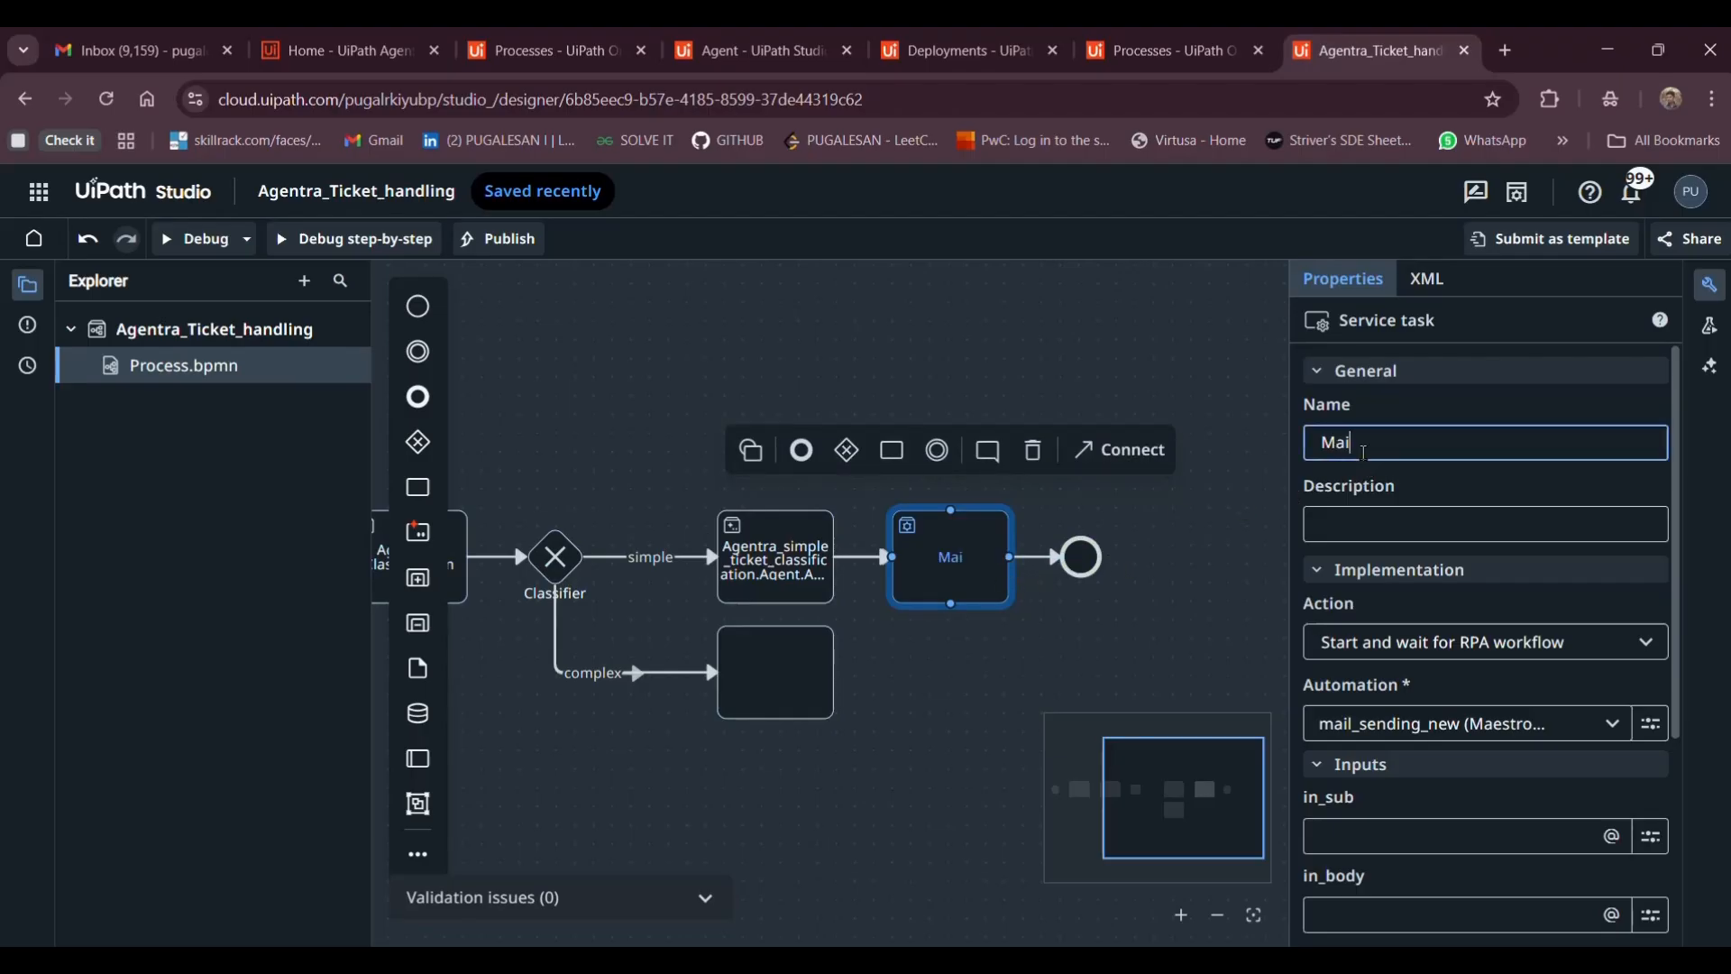
text(l)
key(BackSpace)
key(BackSpace)
text(ia)
key(Escape)
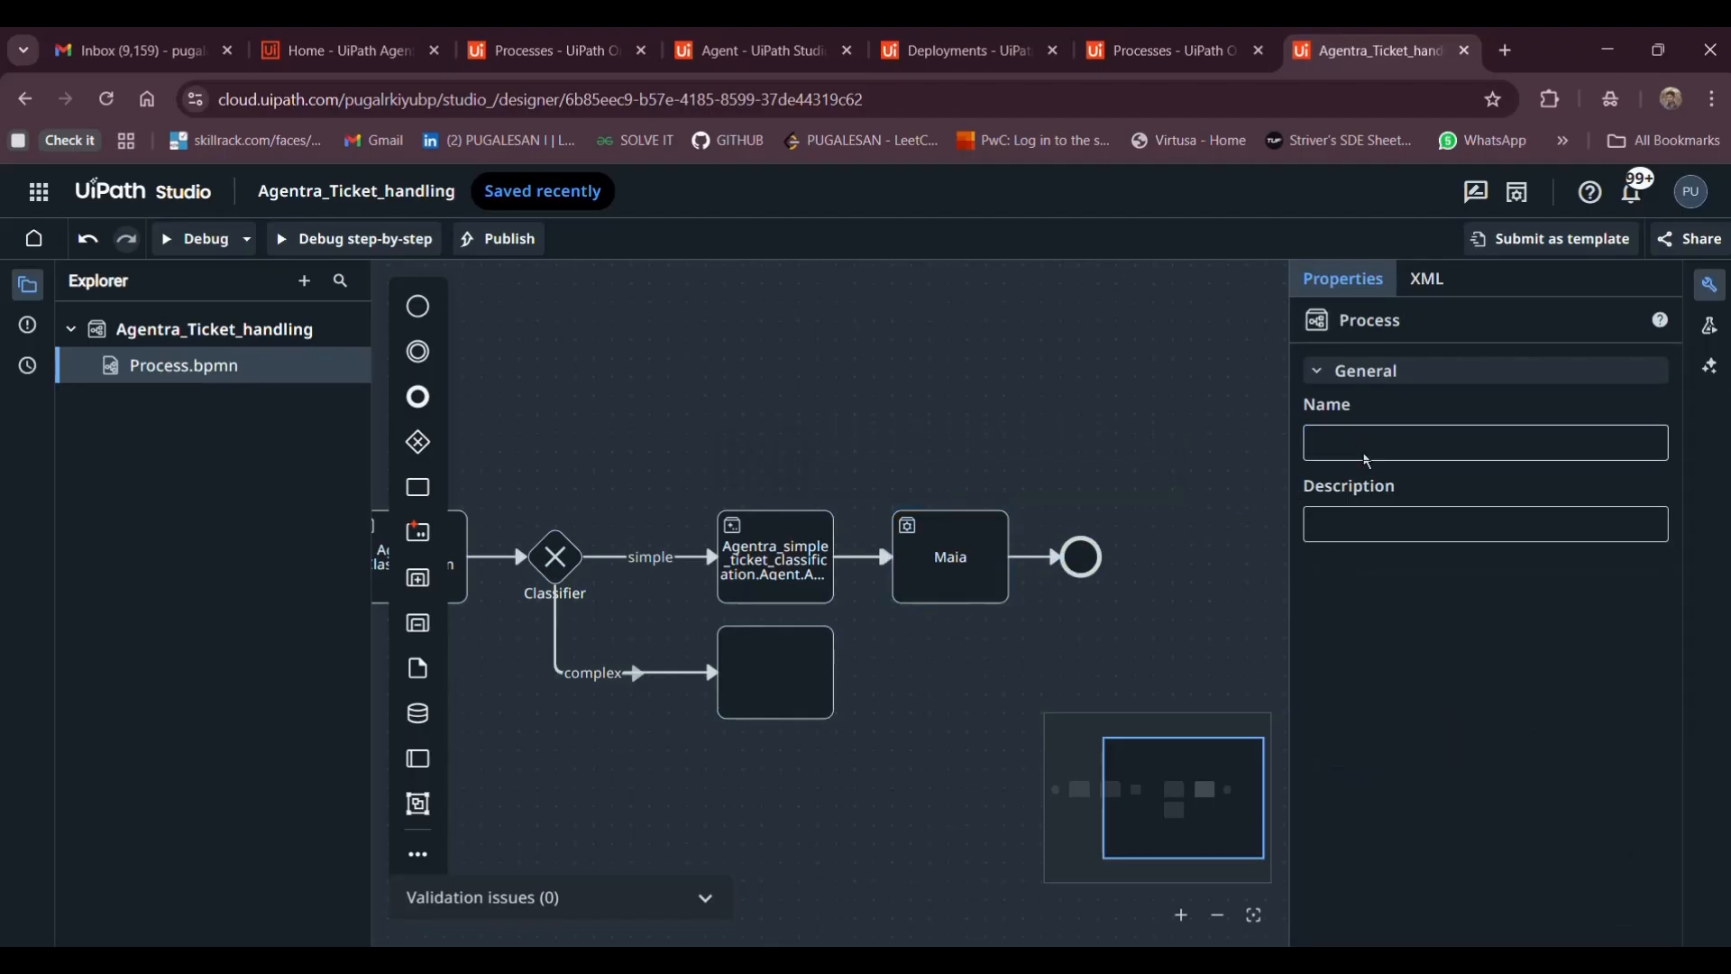
click(921, 578)
click(1395, 449)
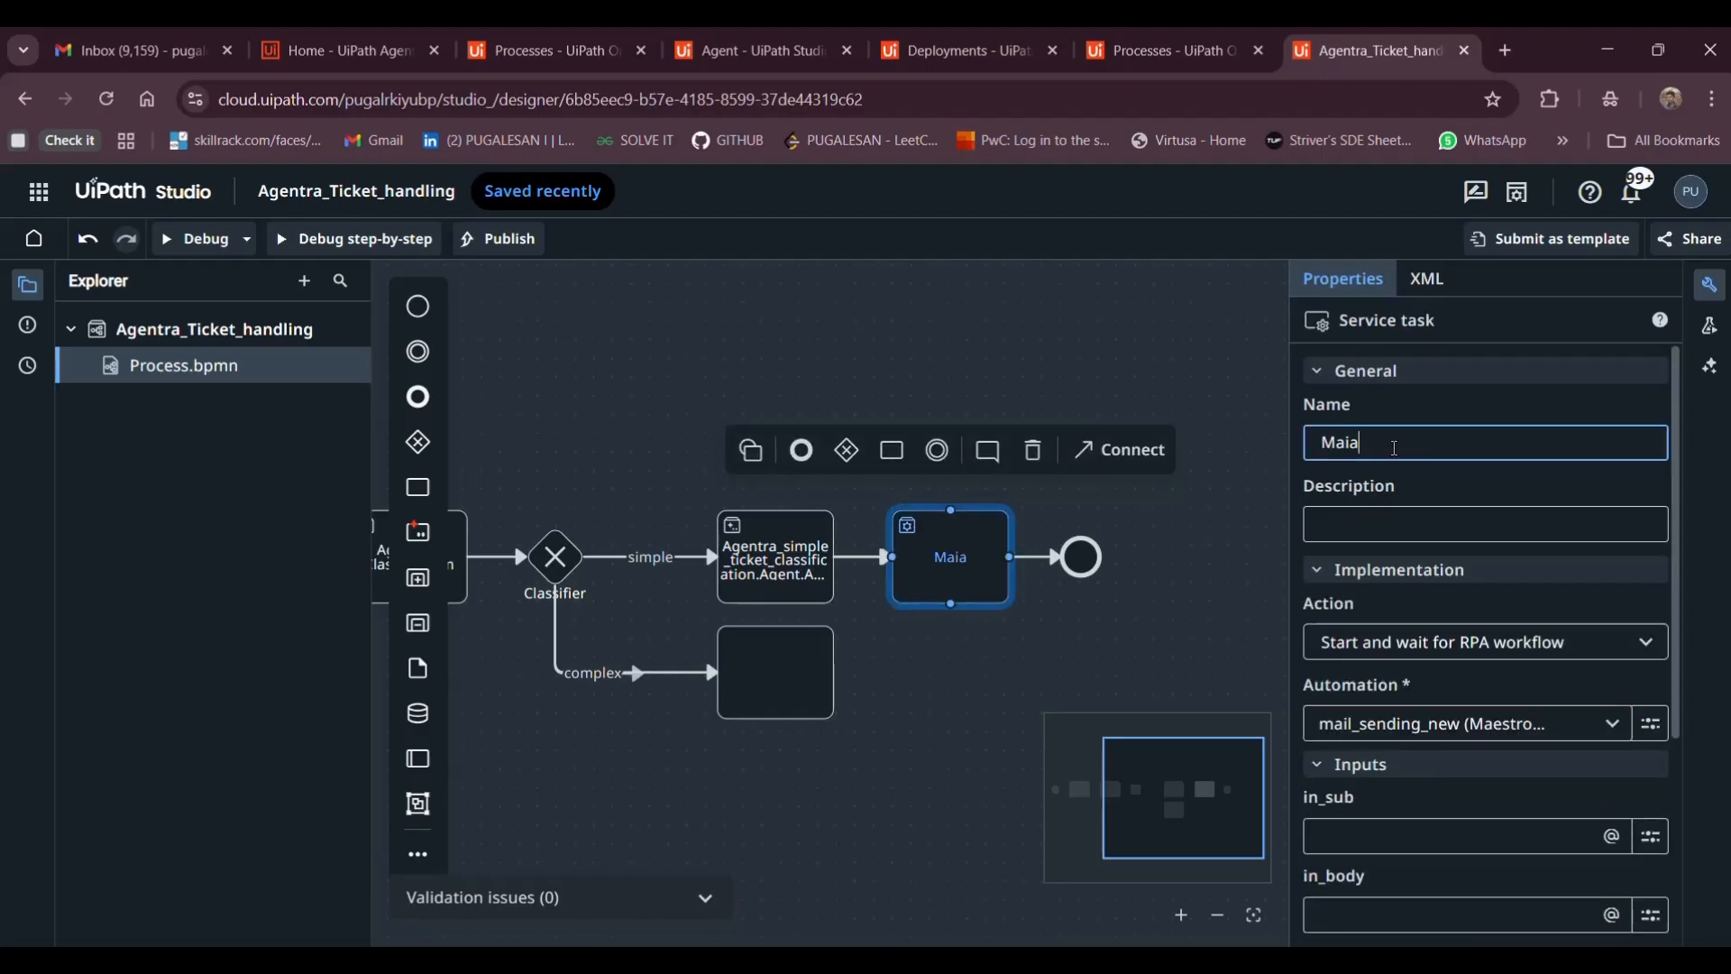
text(l)
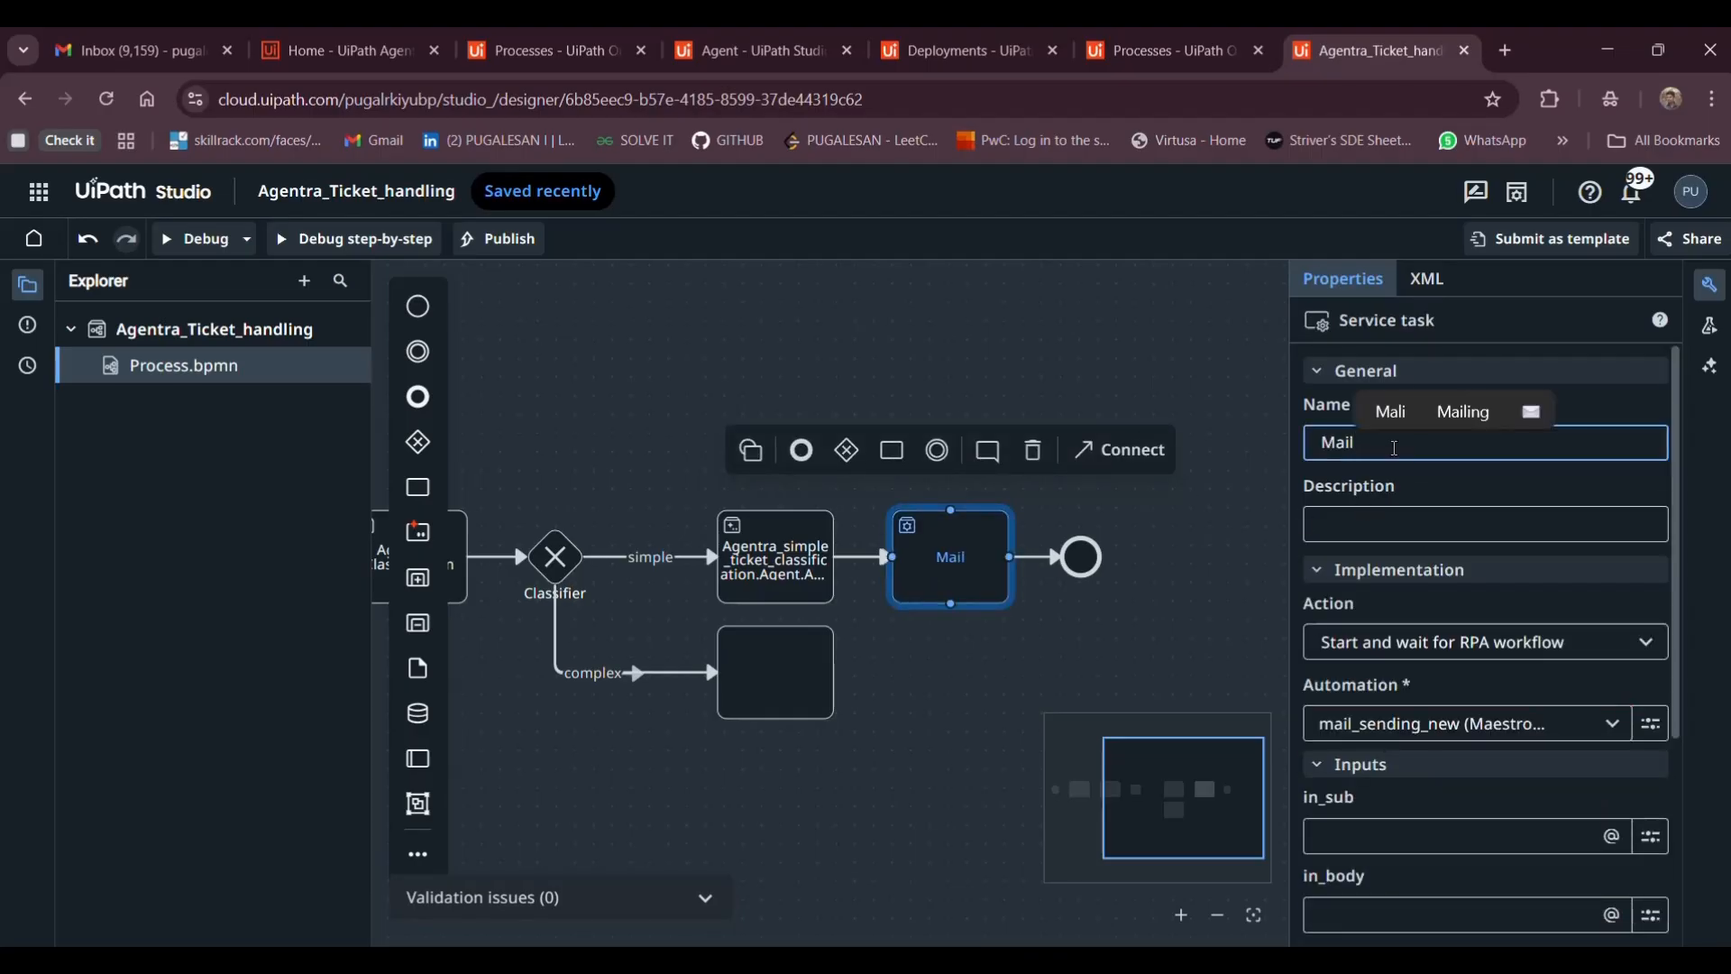
text(_)
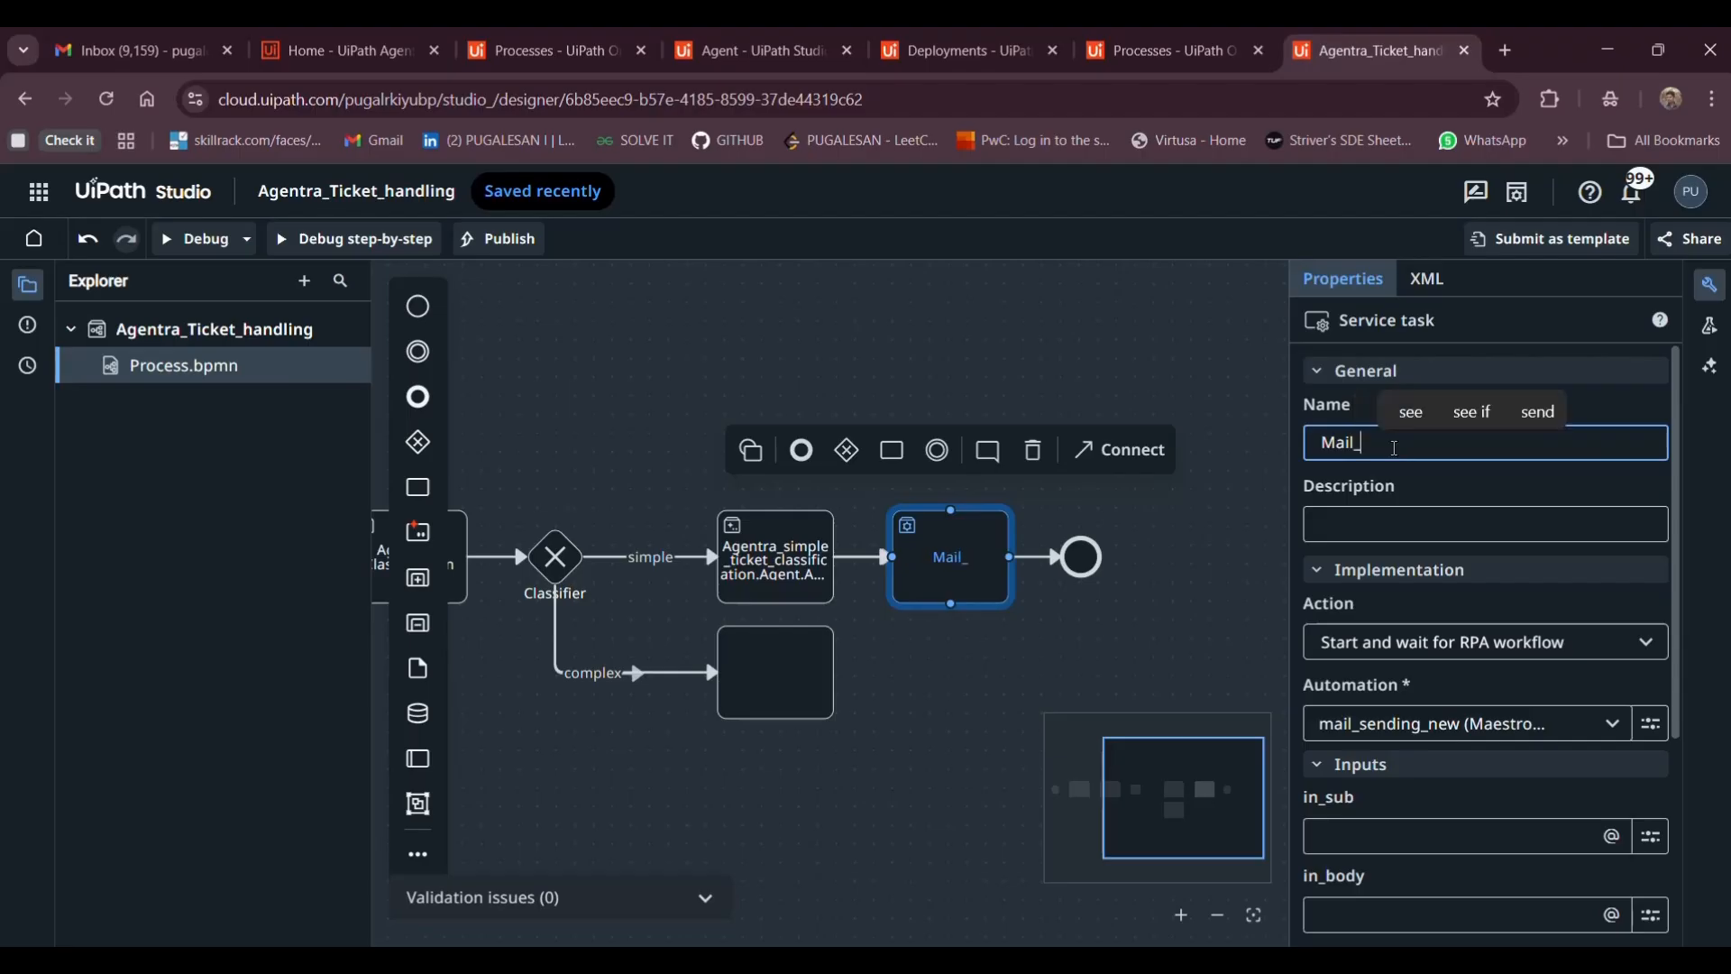
text(send)
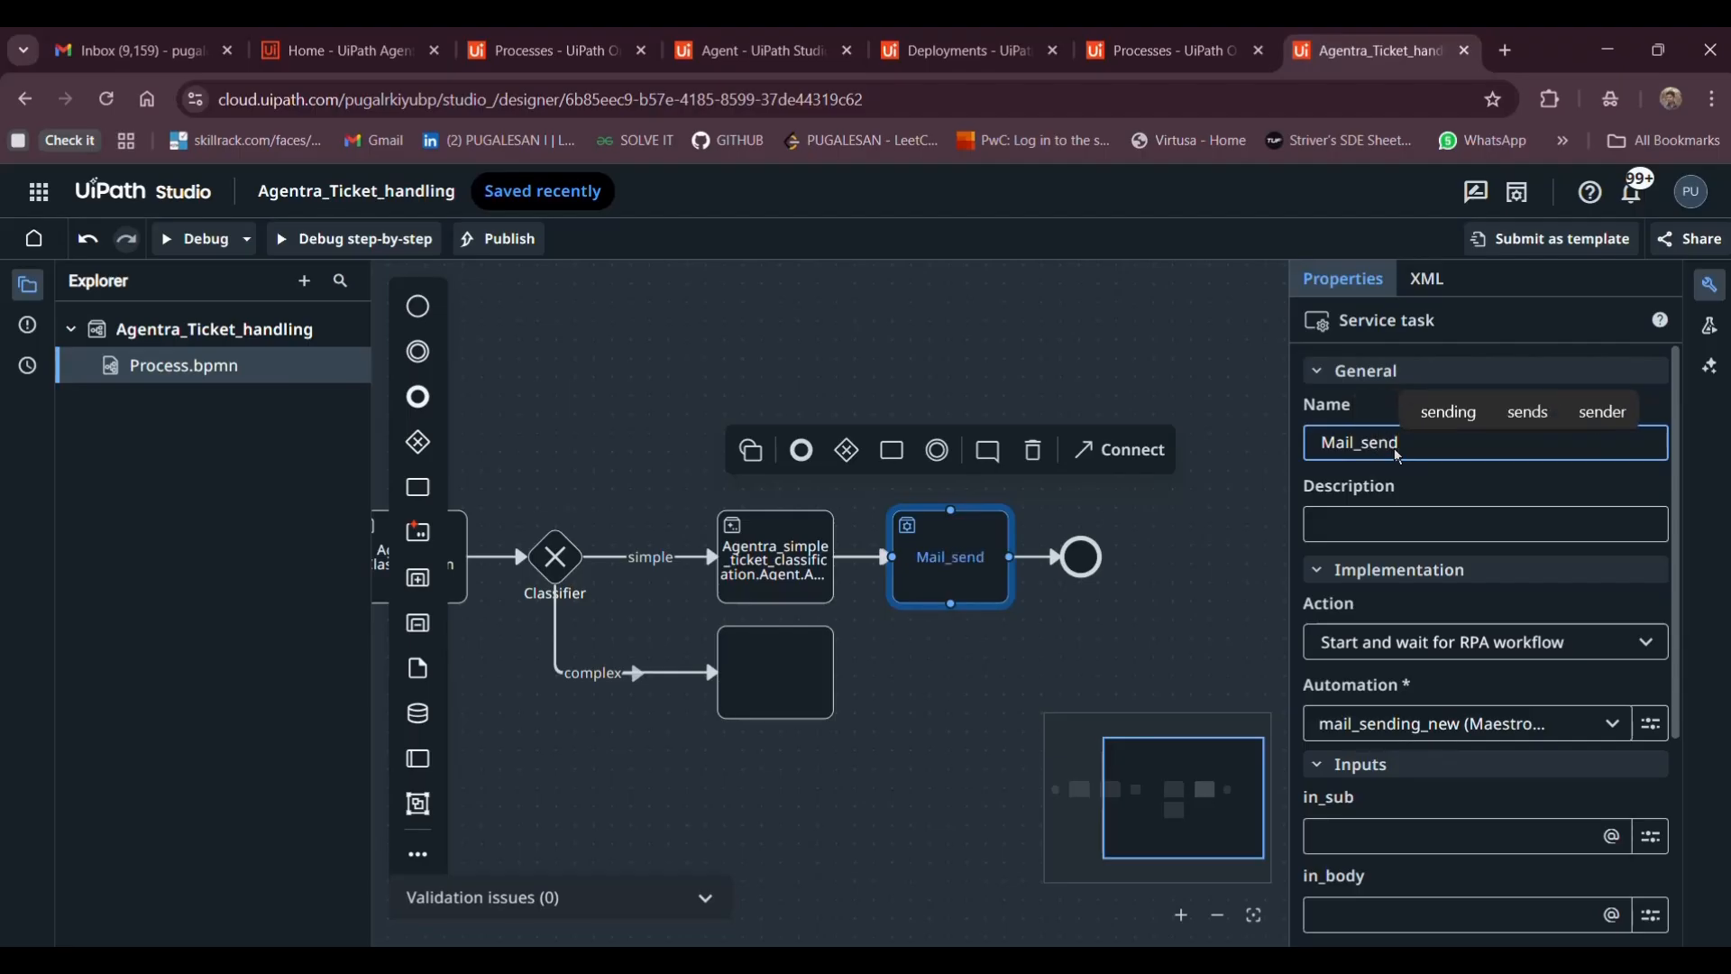
text(ing_)
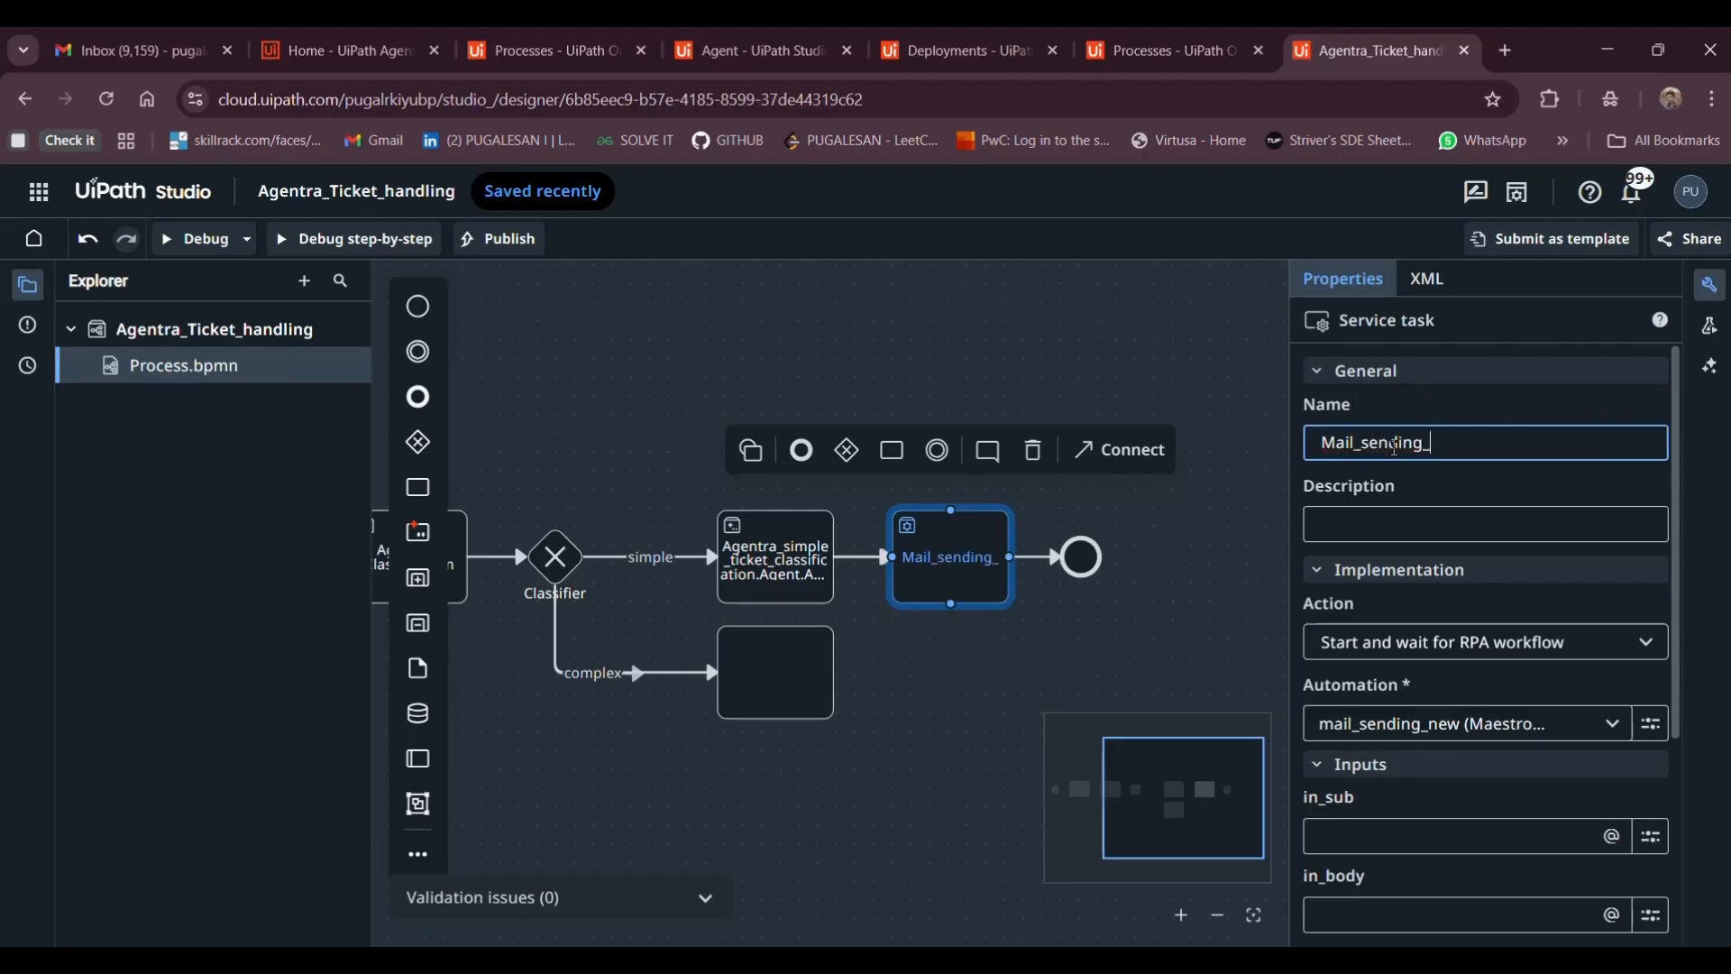
text(wo)
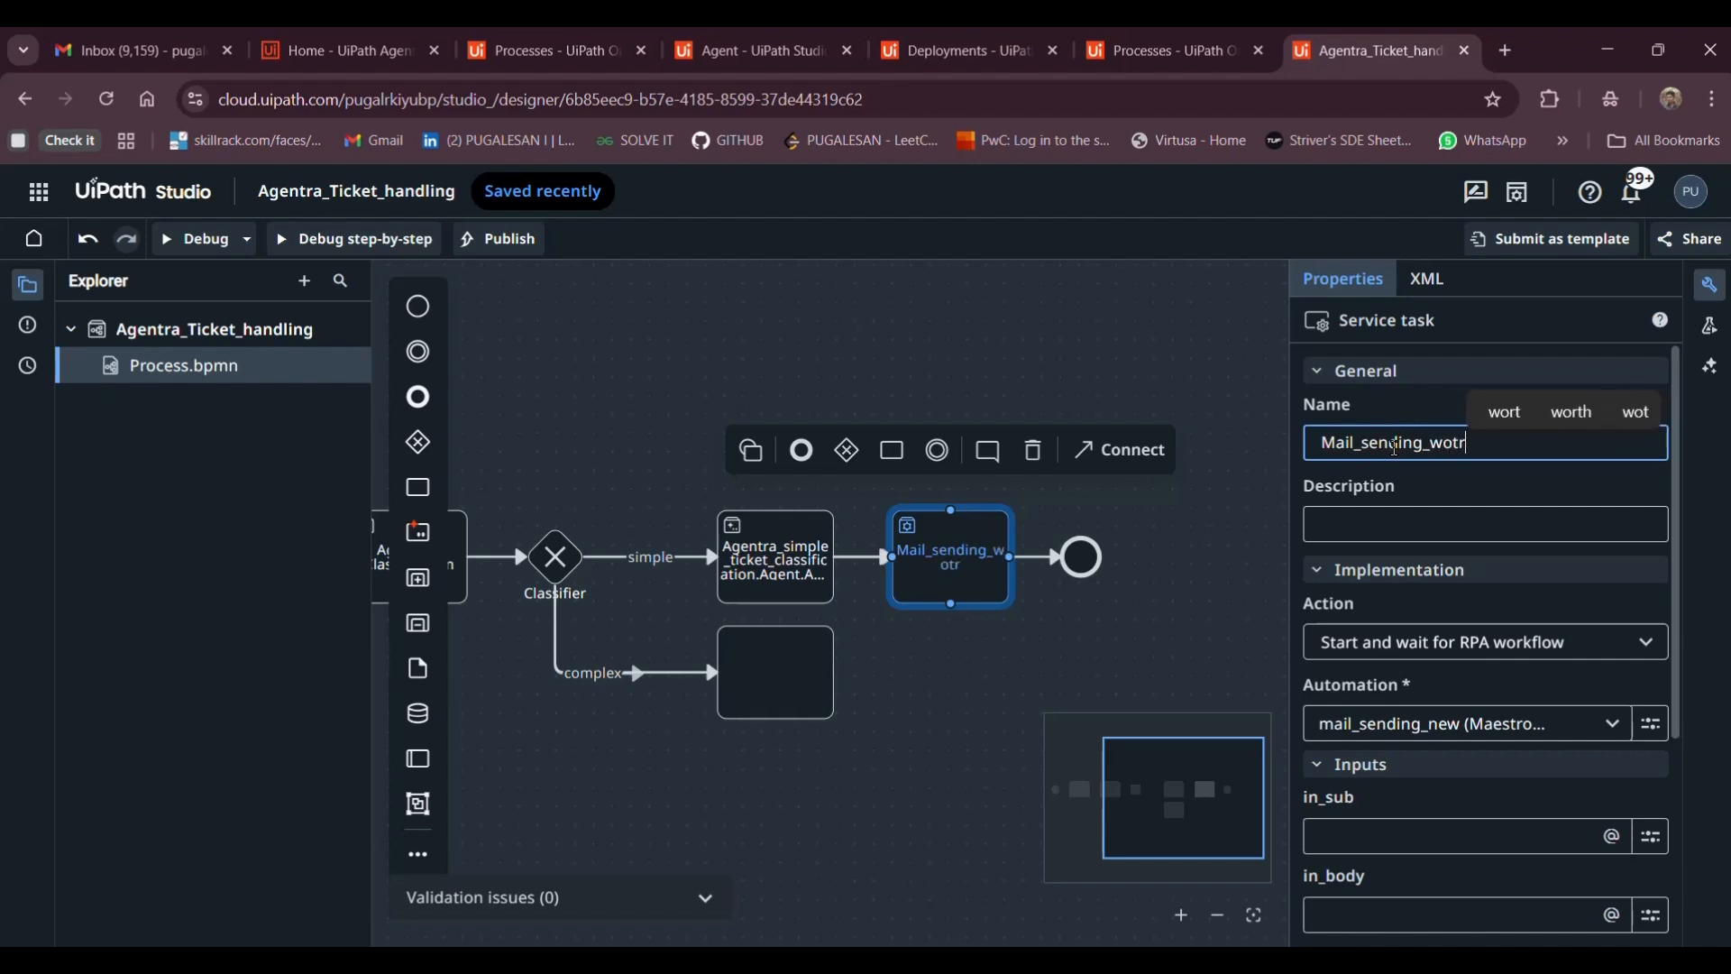
text(rkflow)
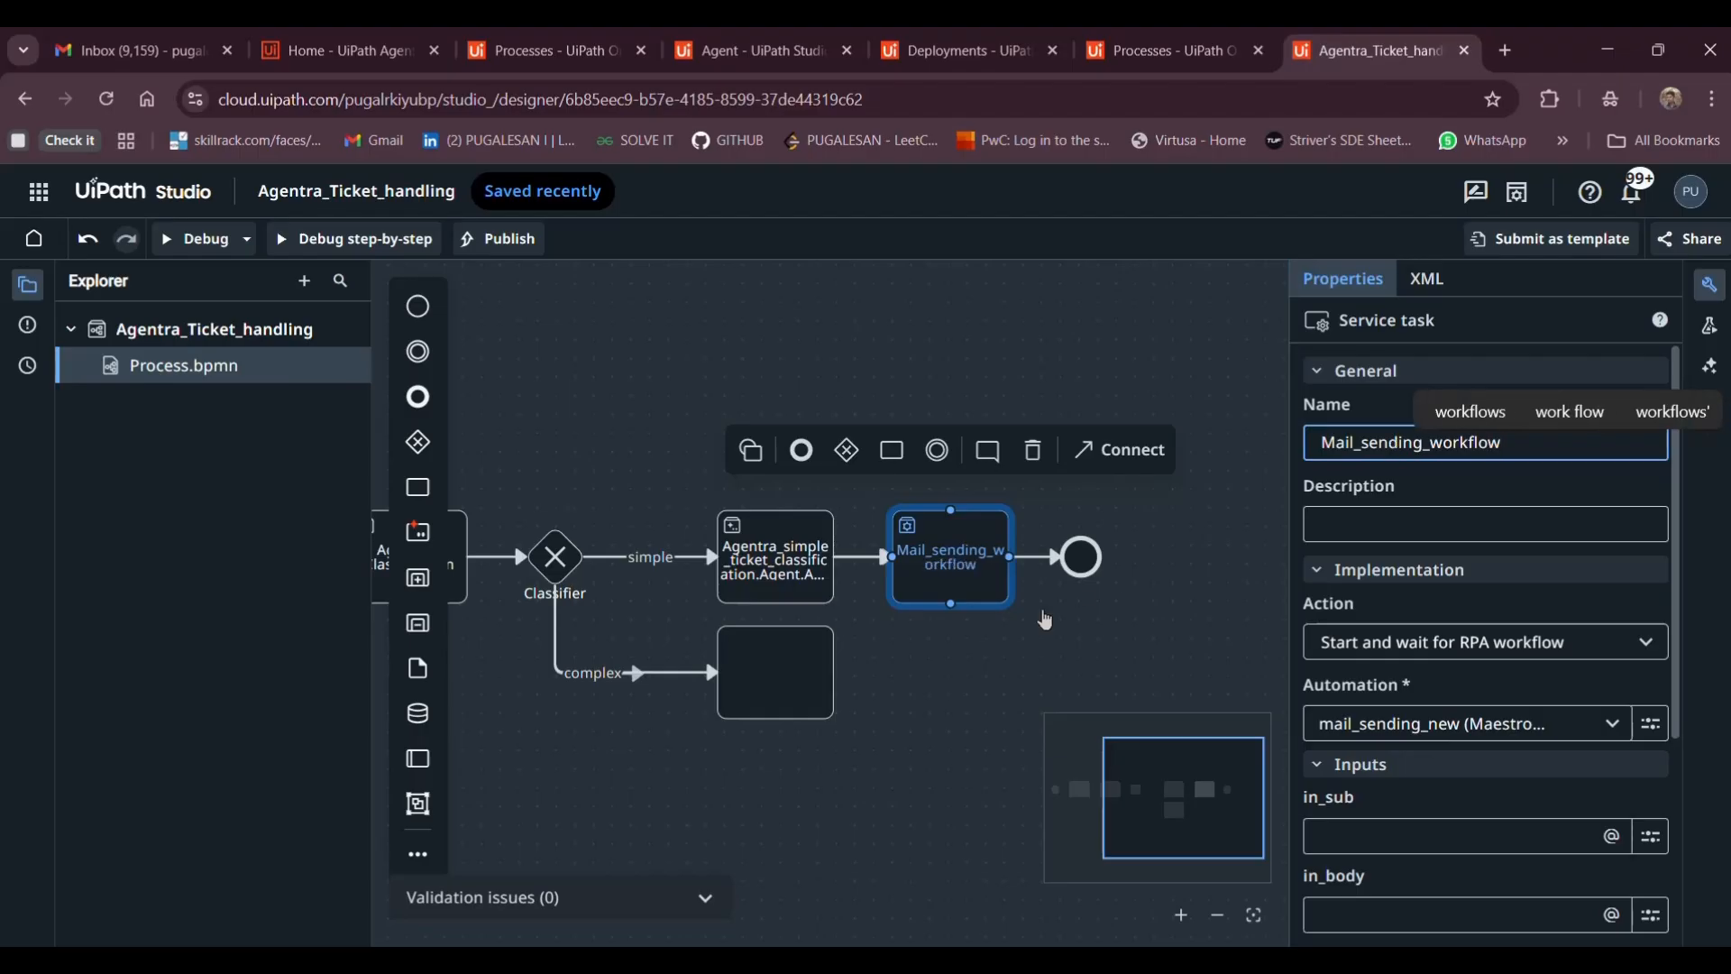
click(745, 579)
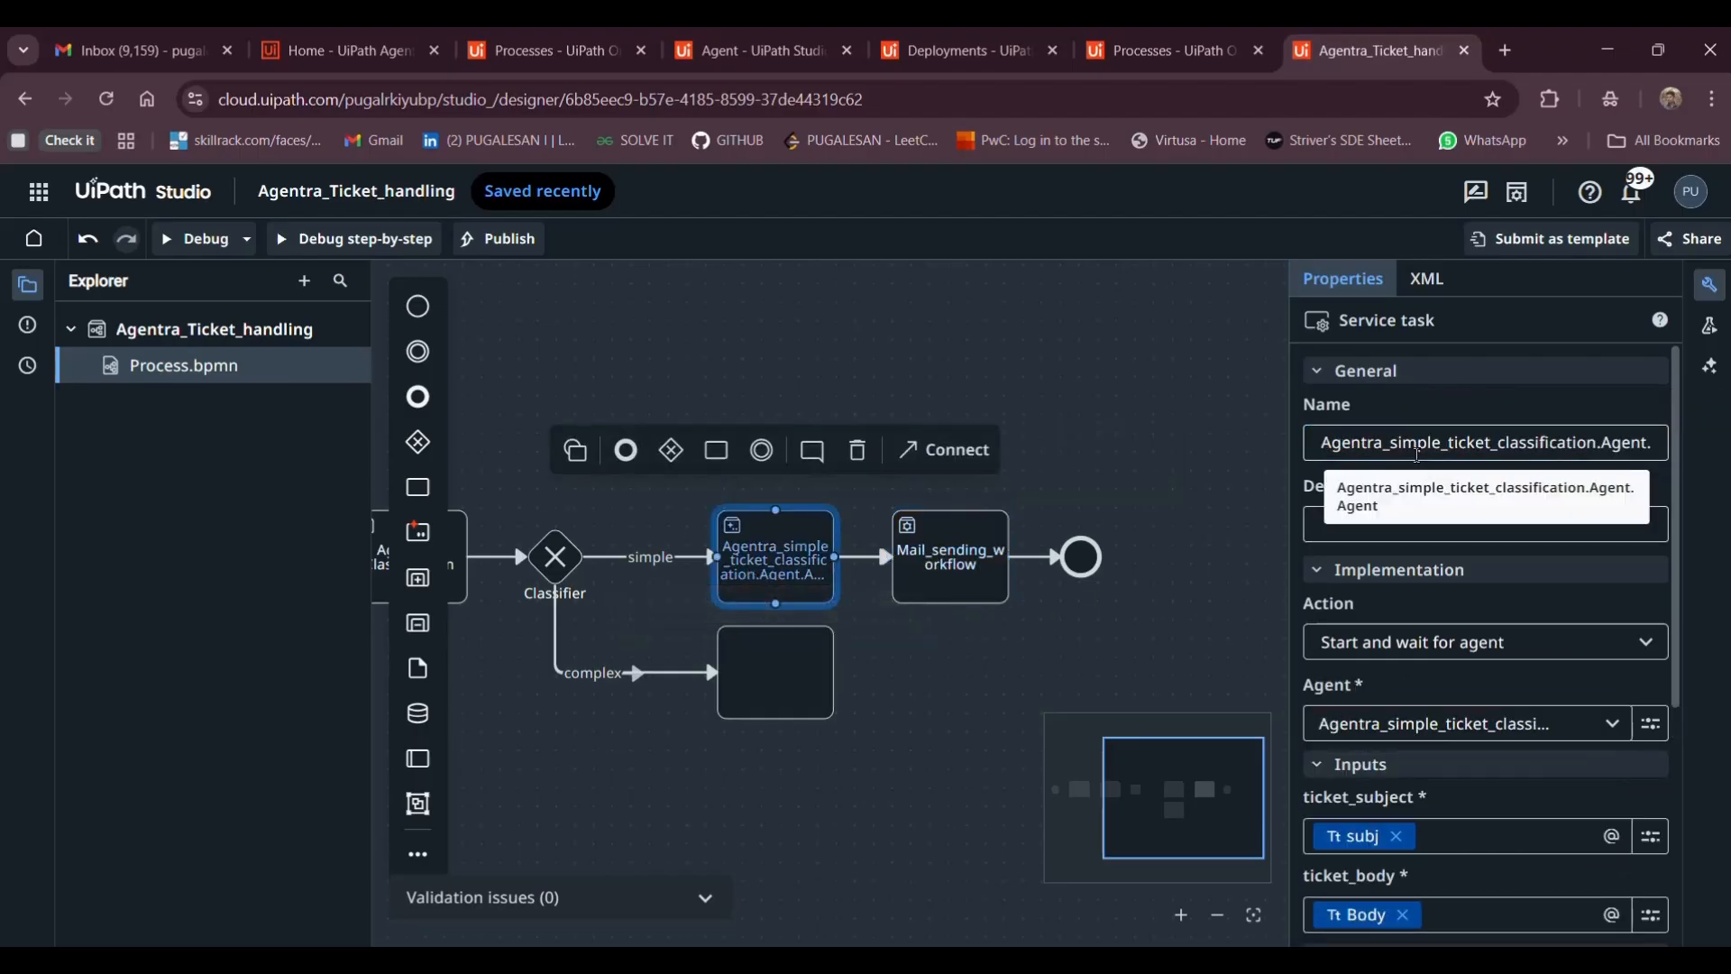
Rename the simple-branch Agentra agent task to Response_generator
click(1414, 450)
key(ctrl+a)
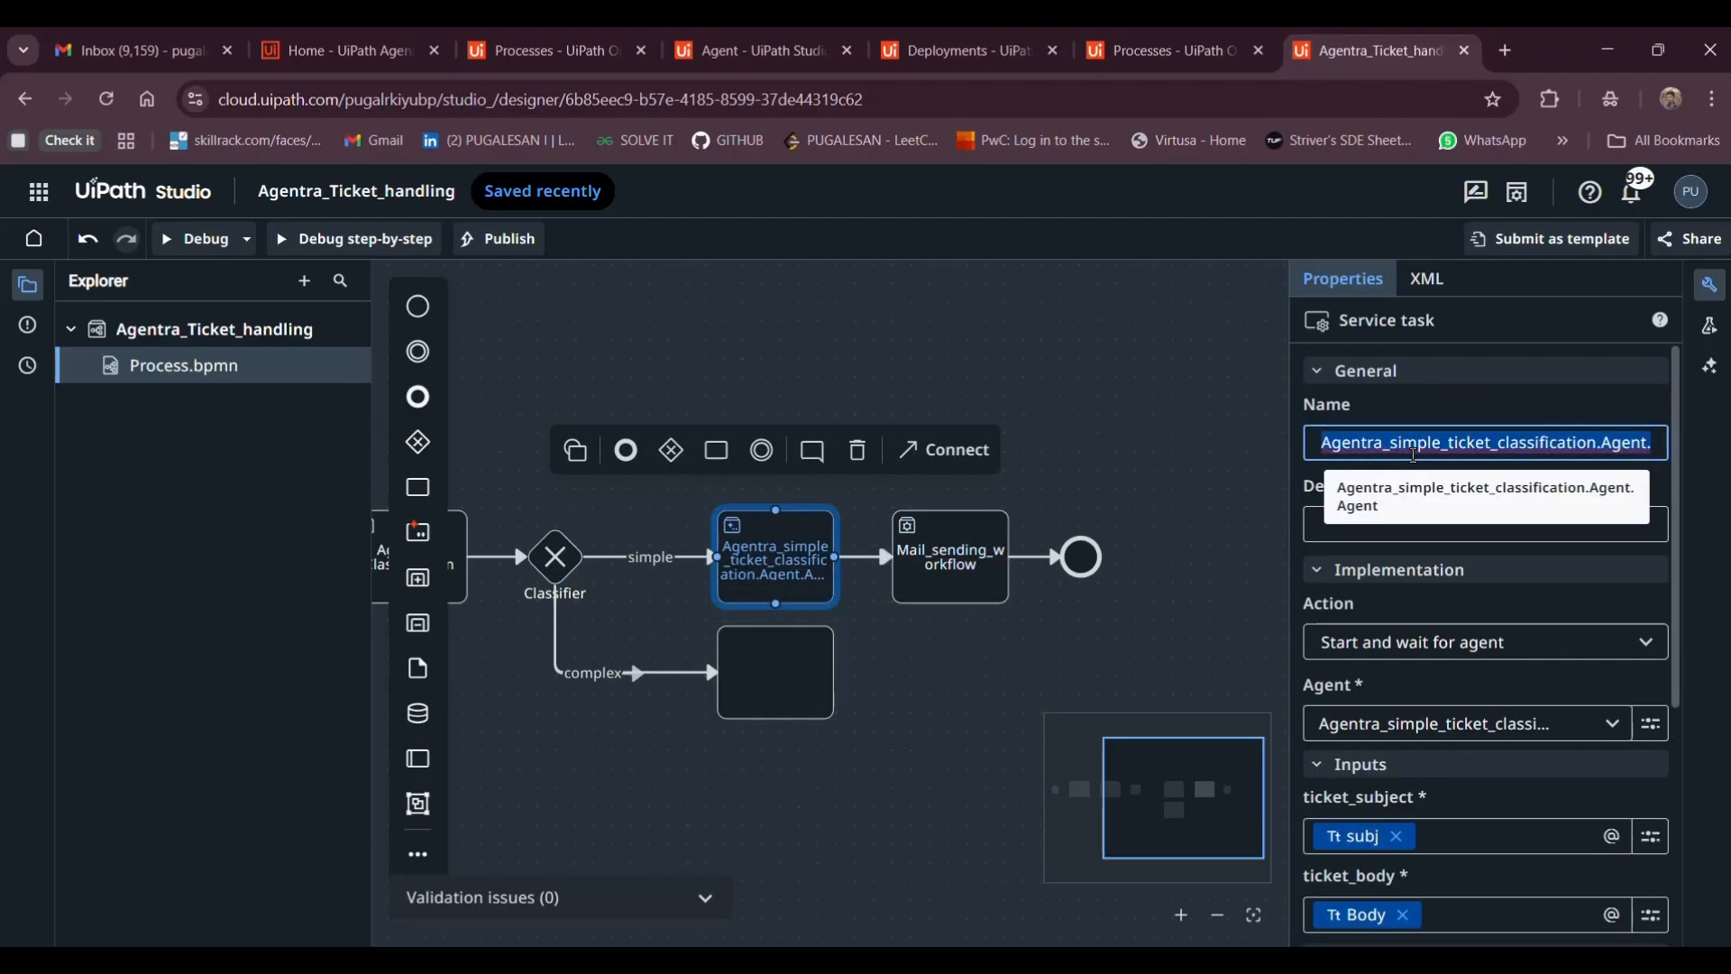
text(Rspons)
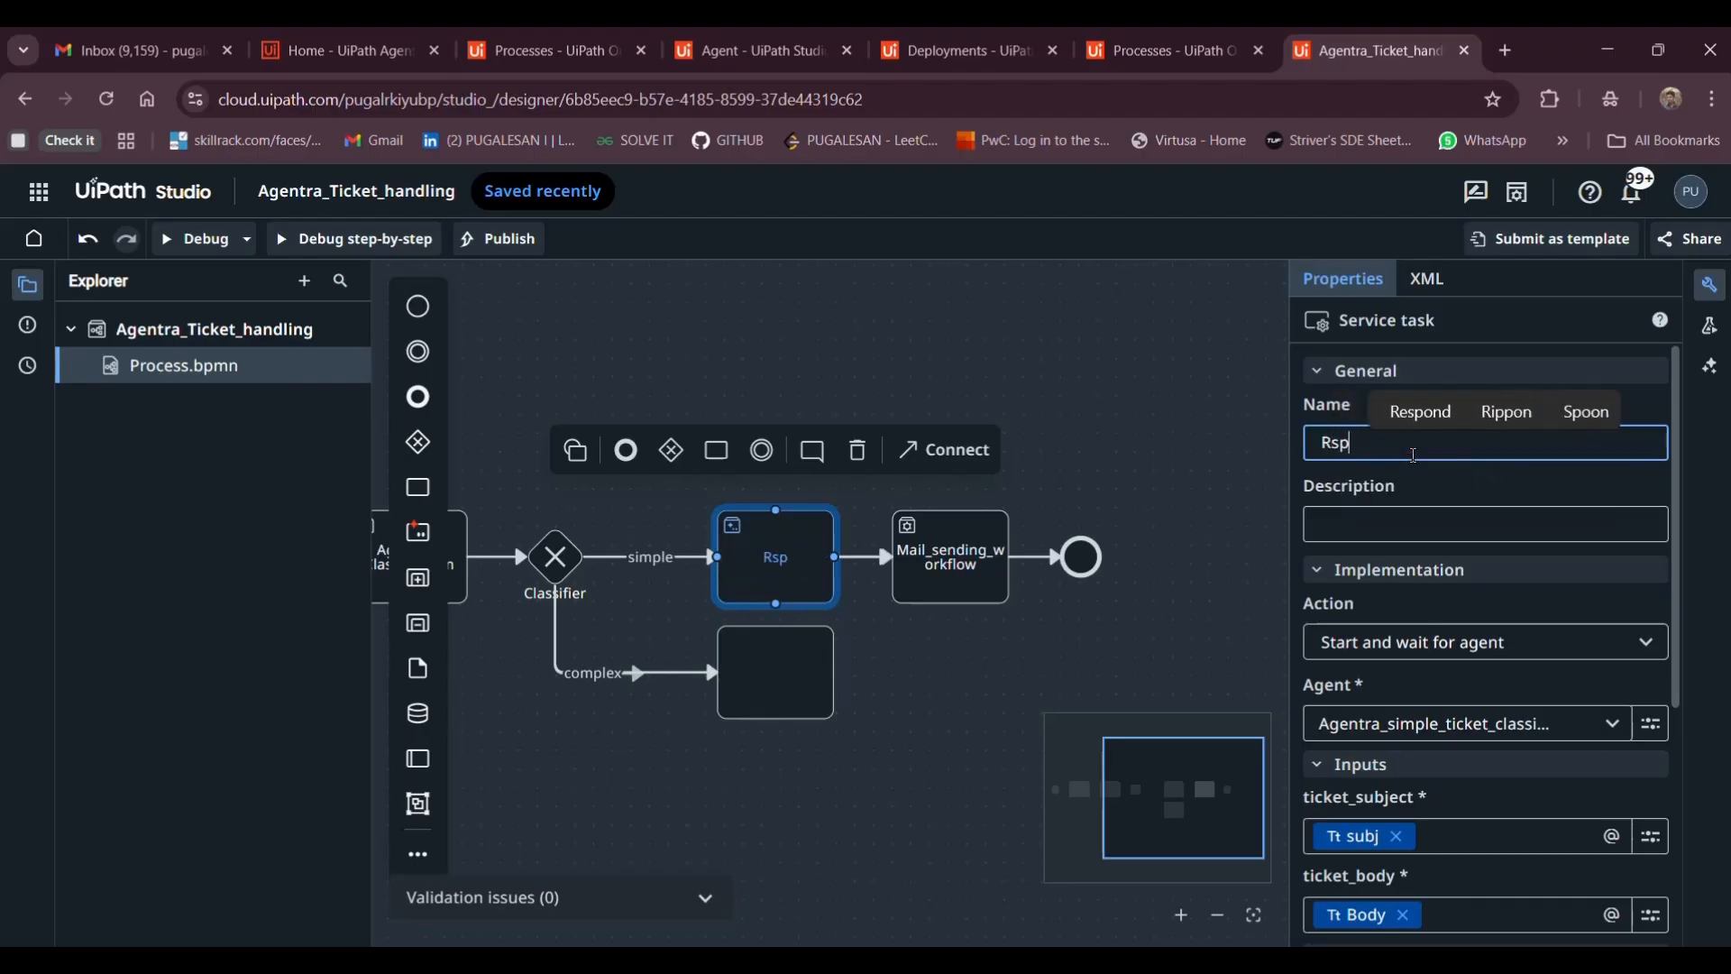
key(BackSpace)
key(BackSpace)
key(BackSpace)
key(BackSpace)
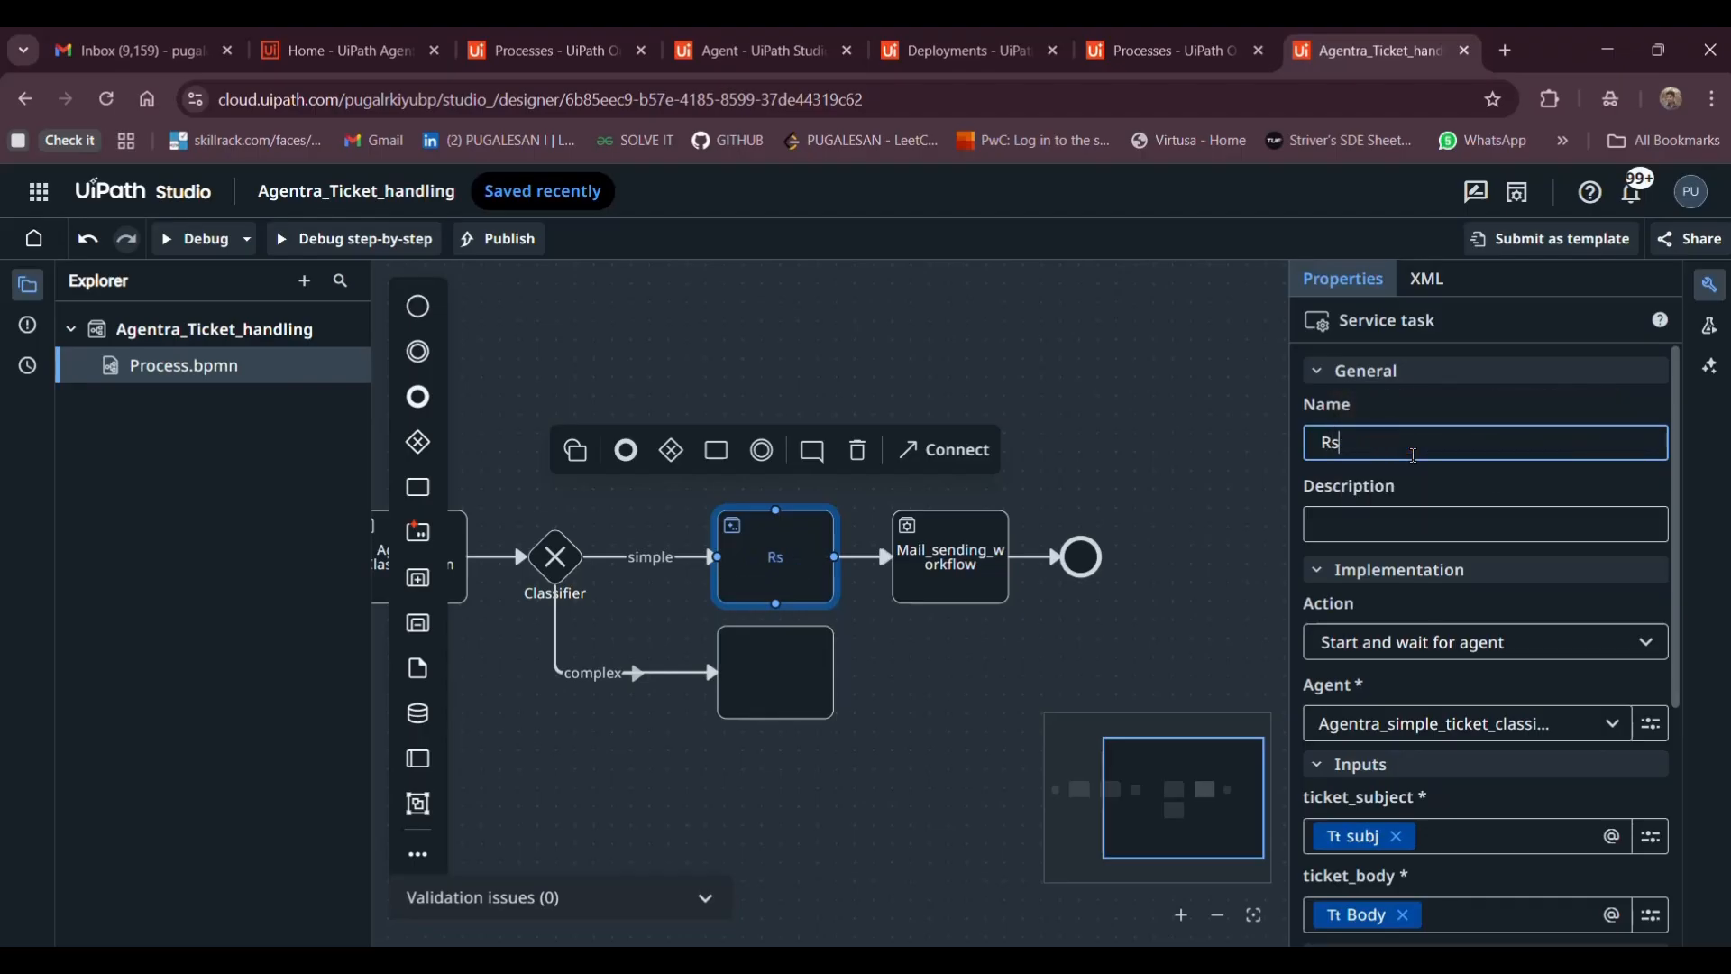
key(BackSpace)
text(es)
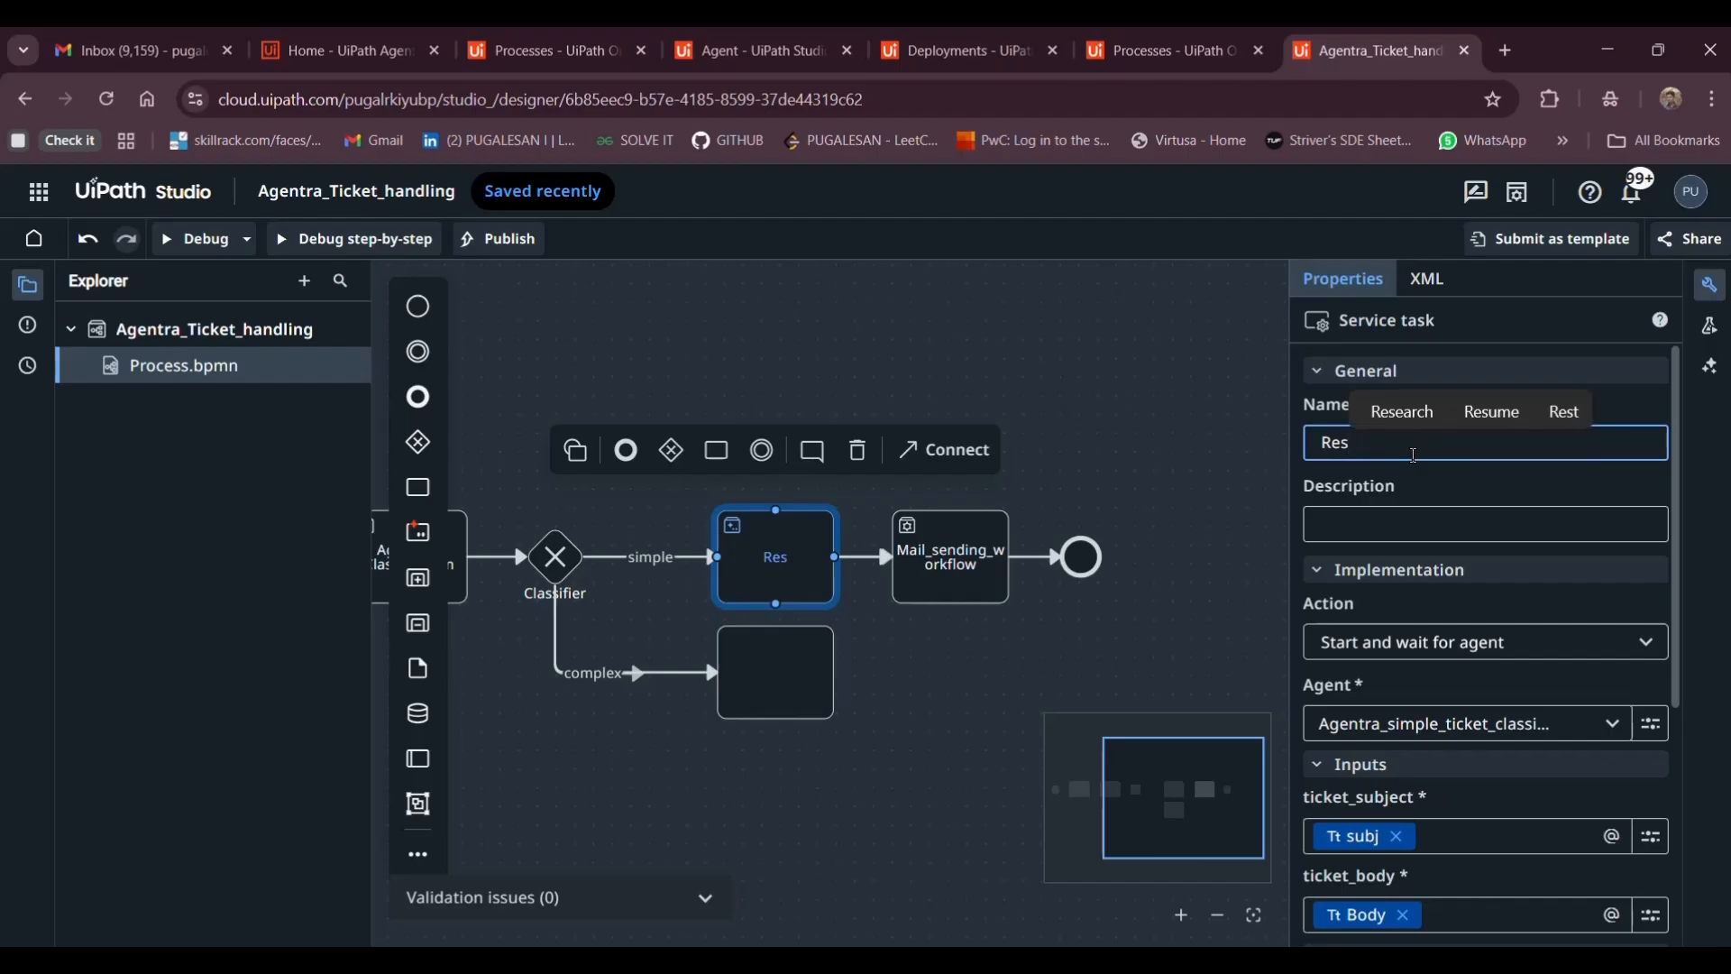
text(ponse)
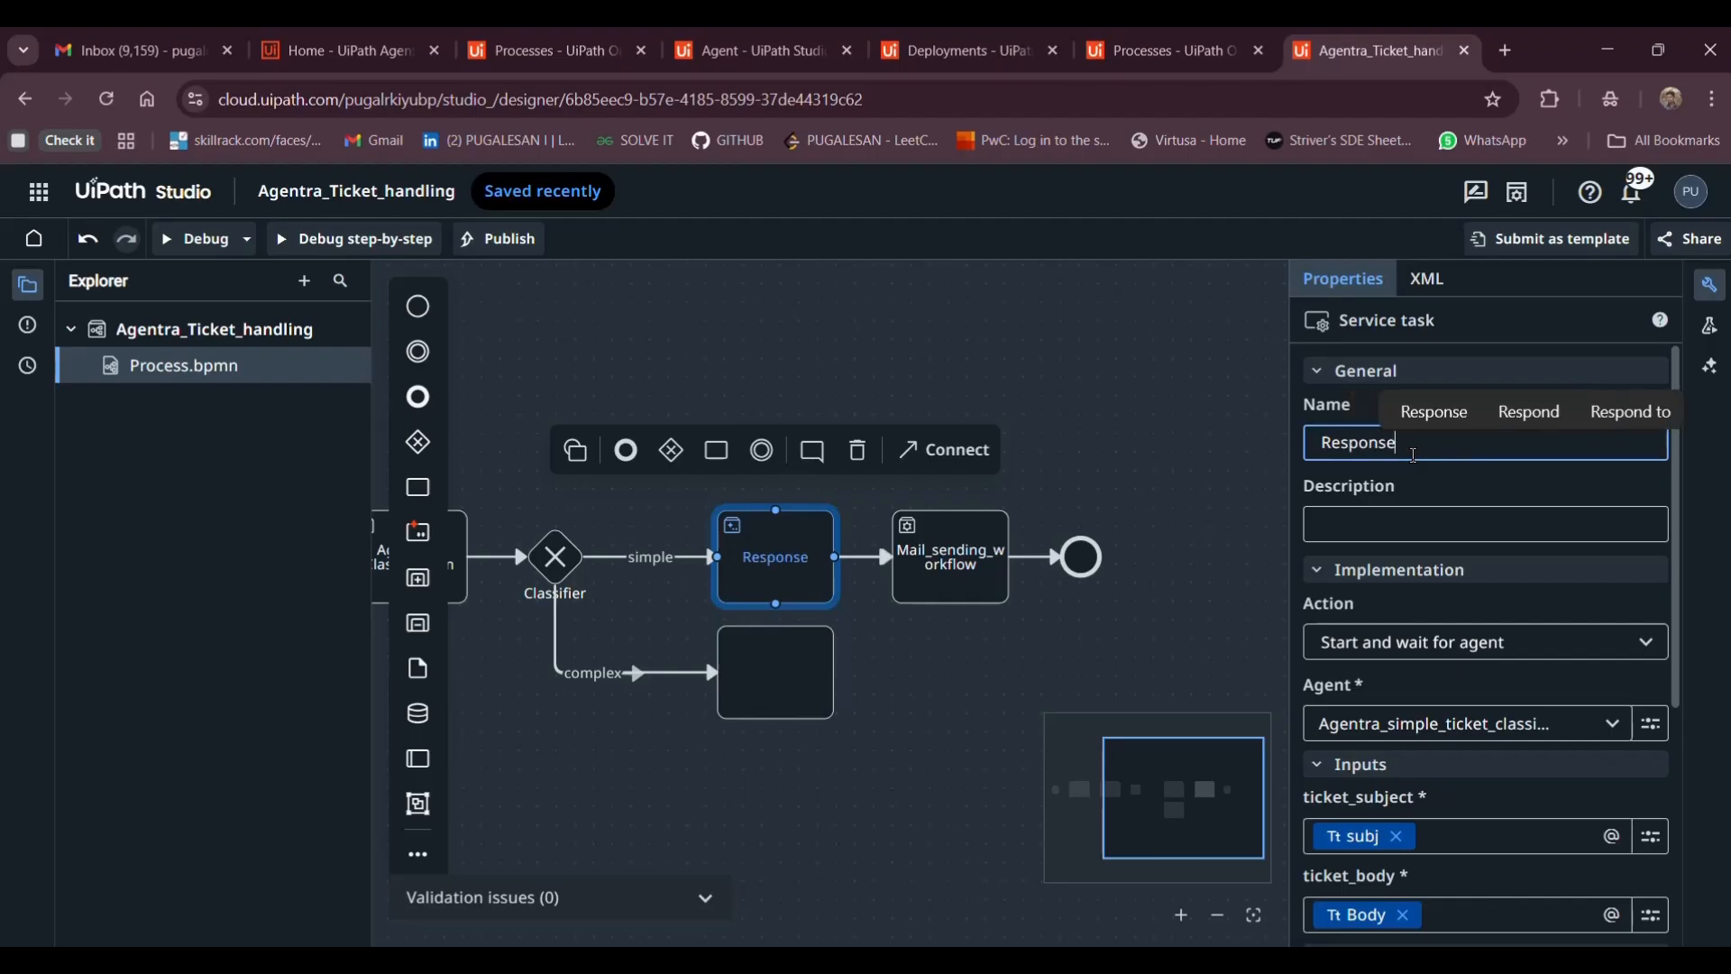
text(_genea)
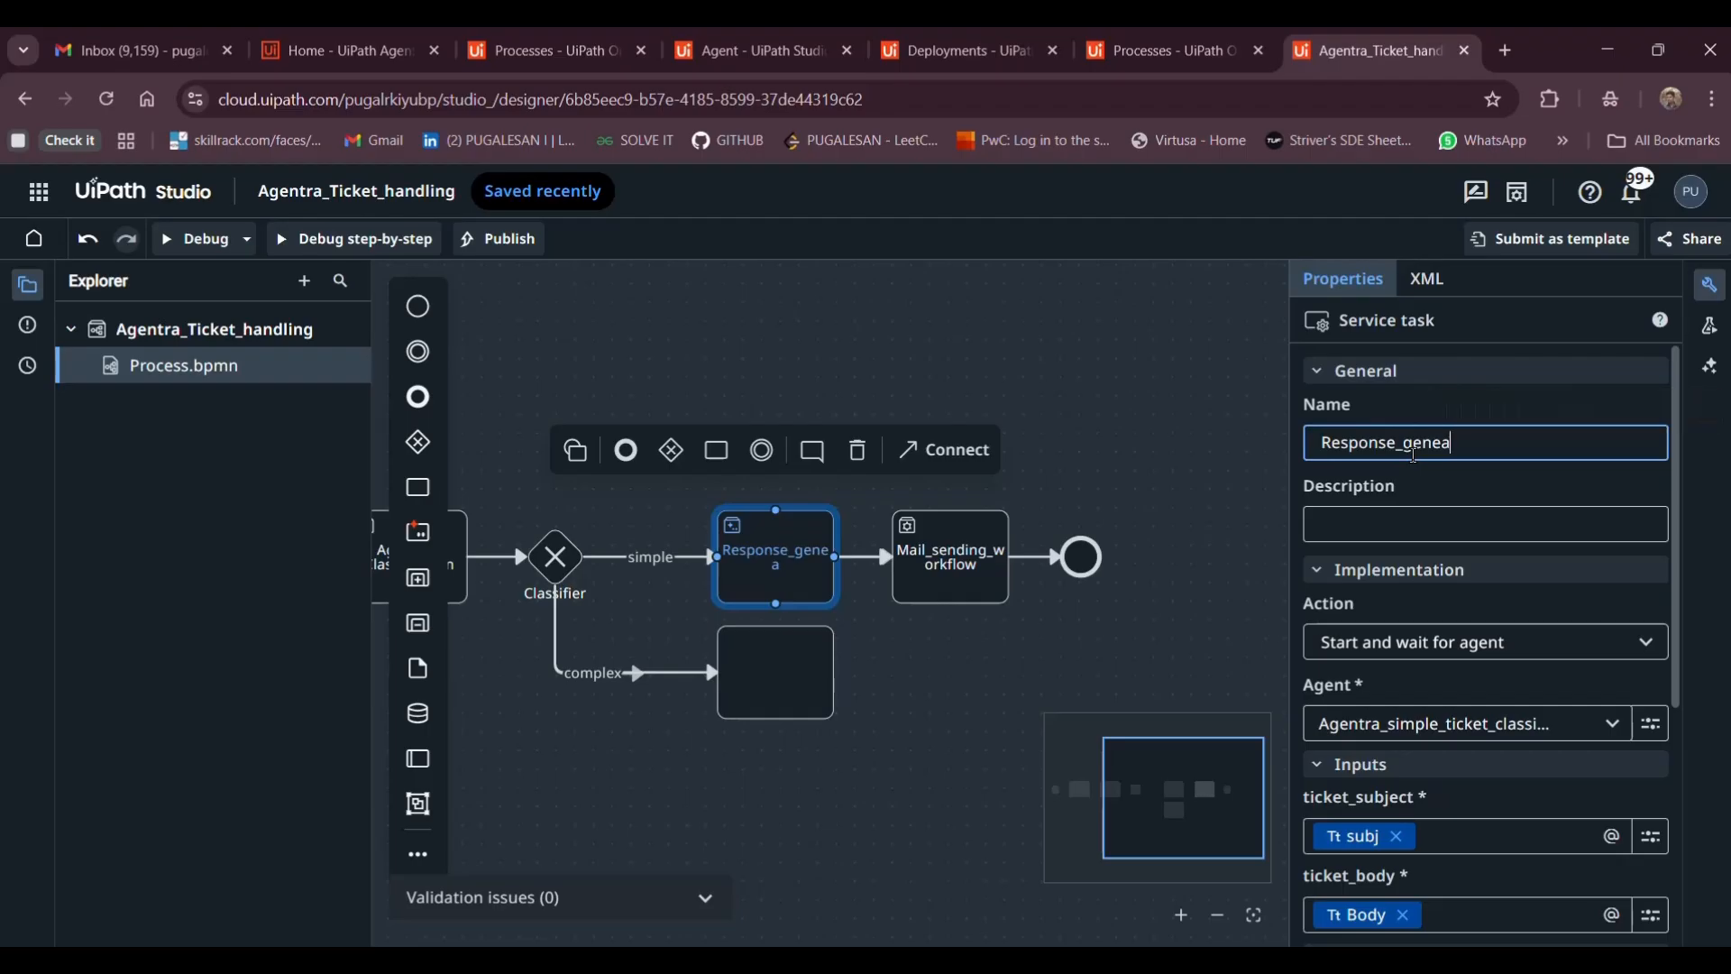
key(BackSpace)
text(rat)
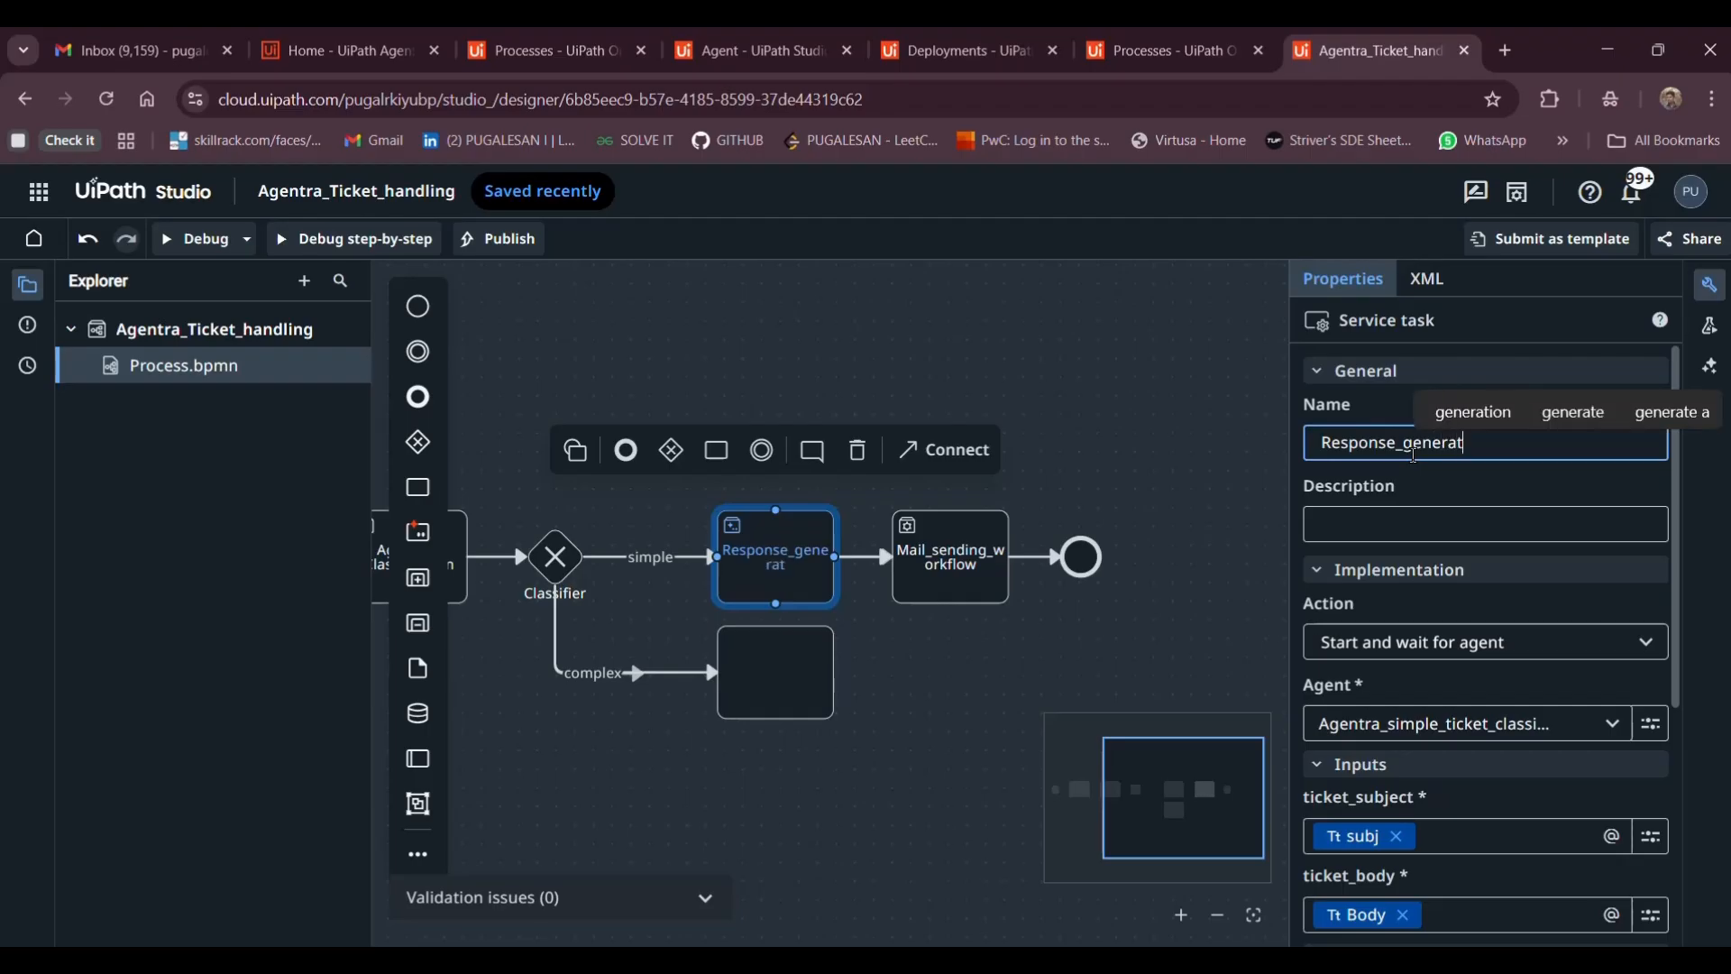
text(or)
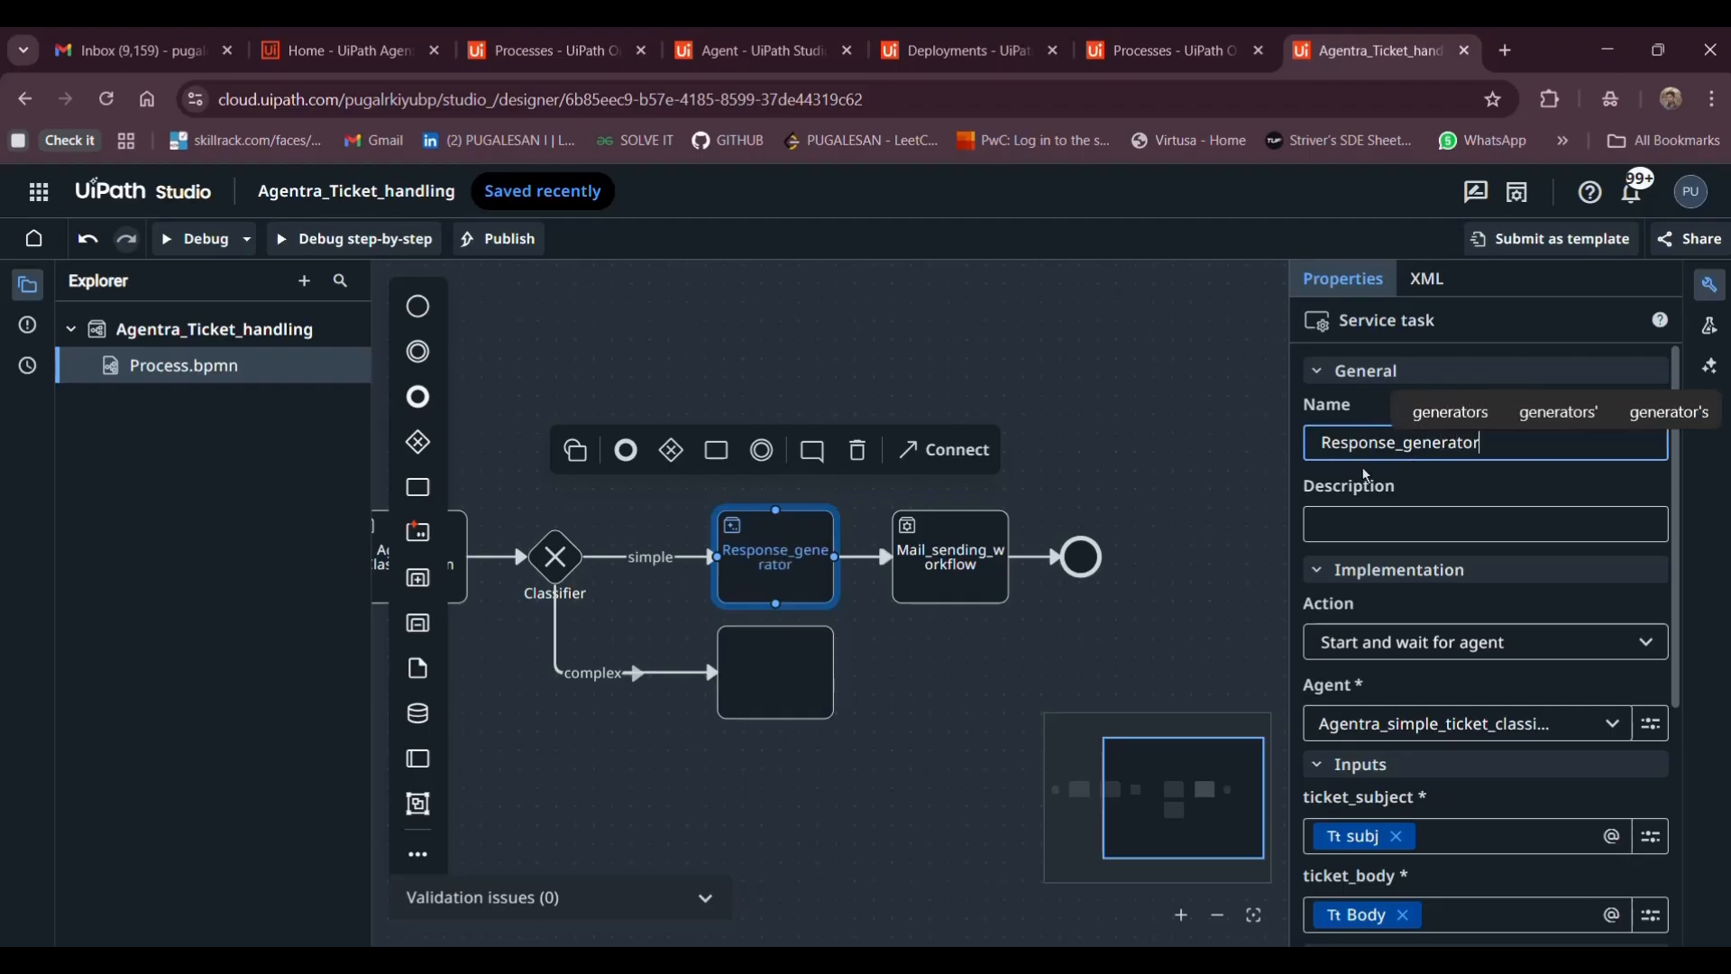
click(1357, 511)
scroll(1028, 564, left, 4)
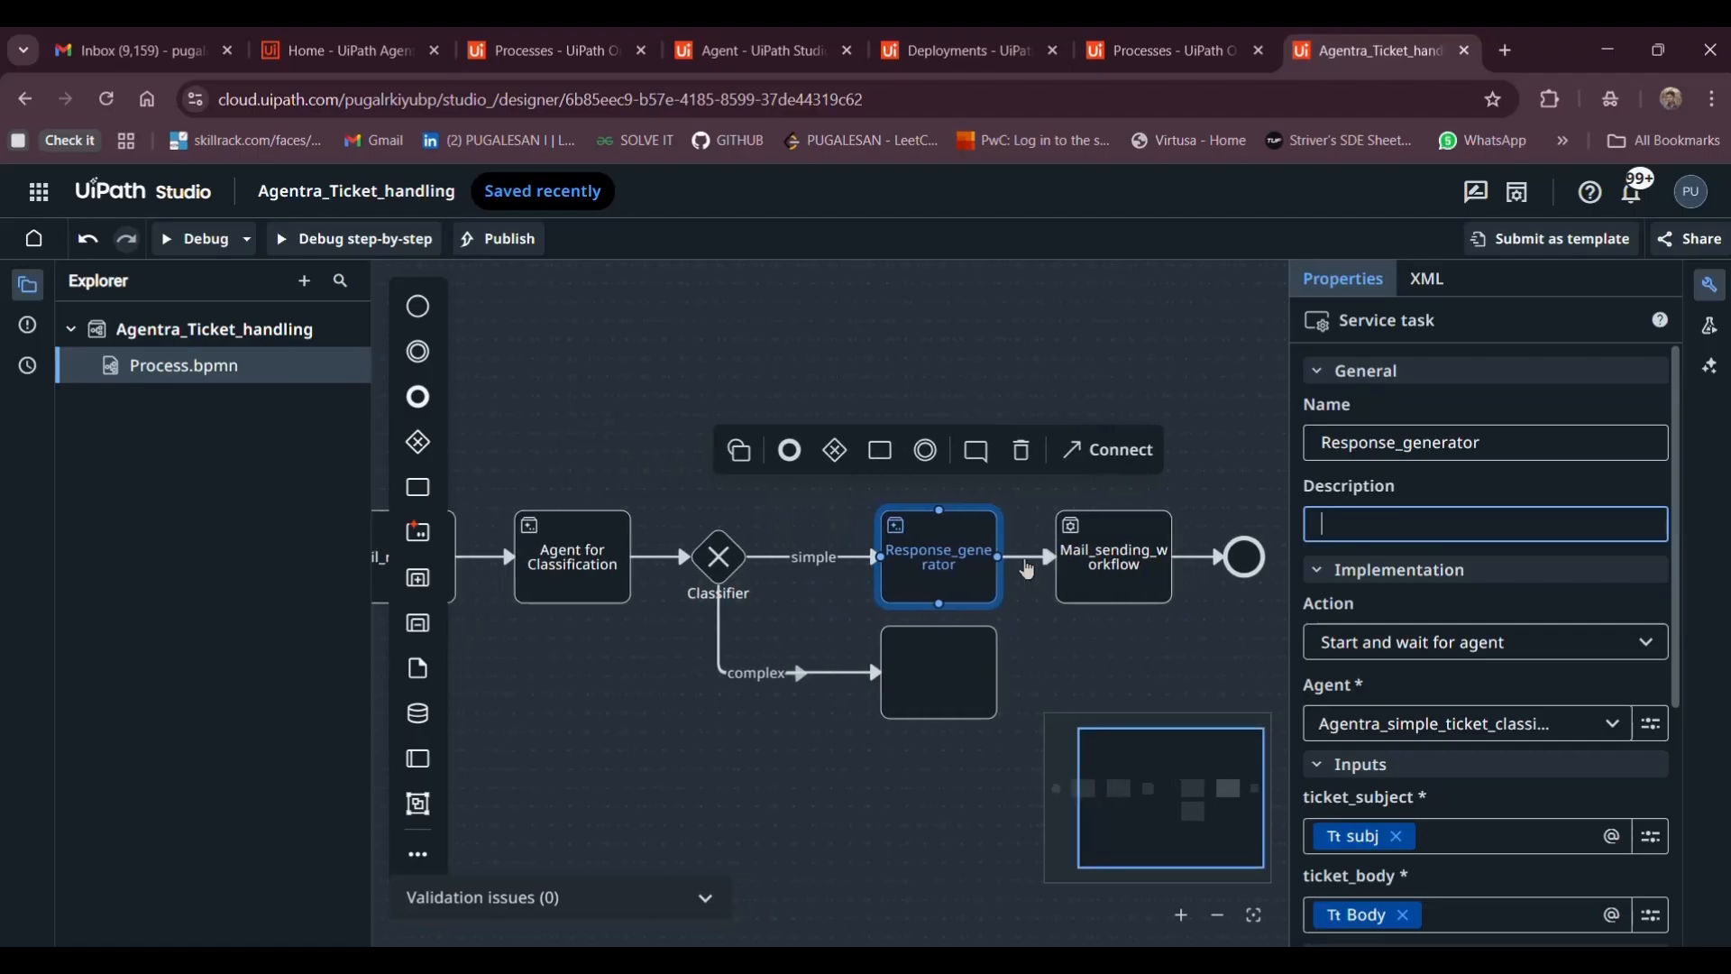
scroll(788, 731, left, 2)
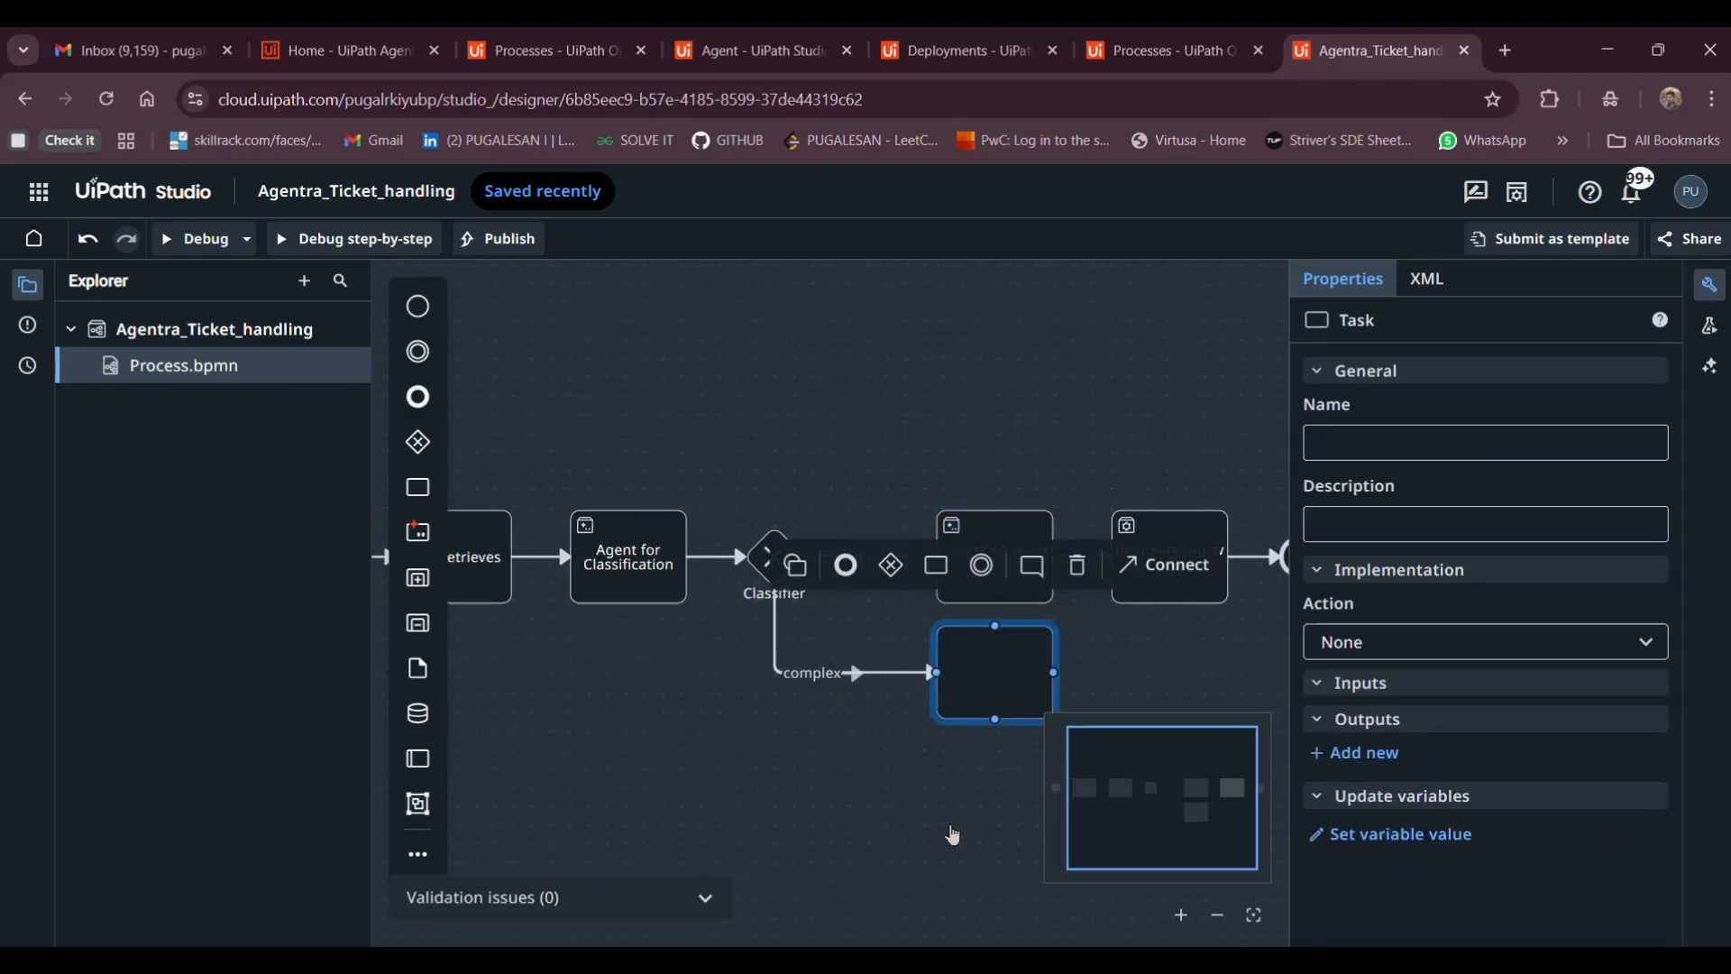
Make the complex-branch task start and wait for the Agentra_simple_ticket_classification agent
scroll(965, 720, right, 4)
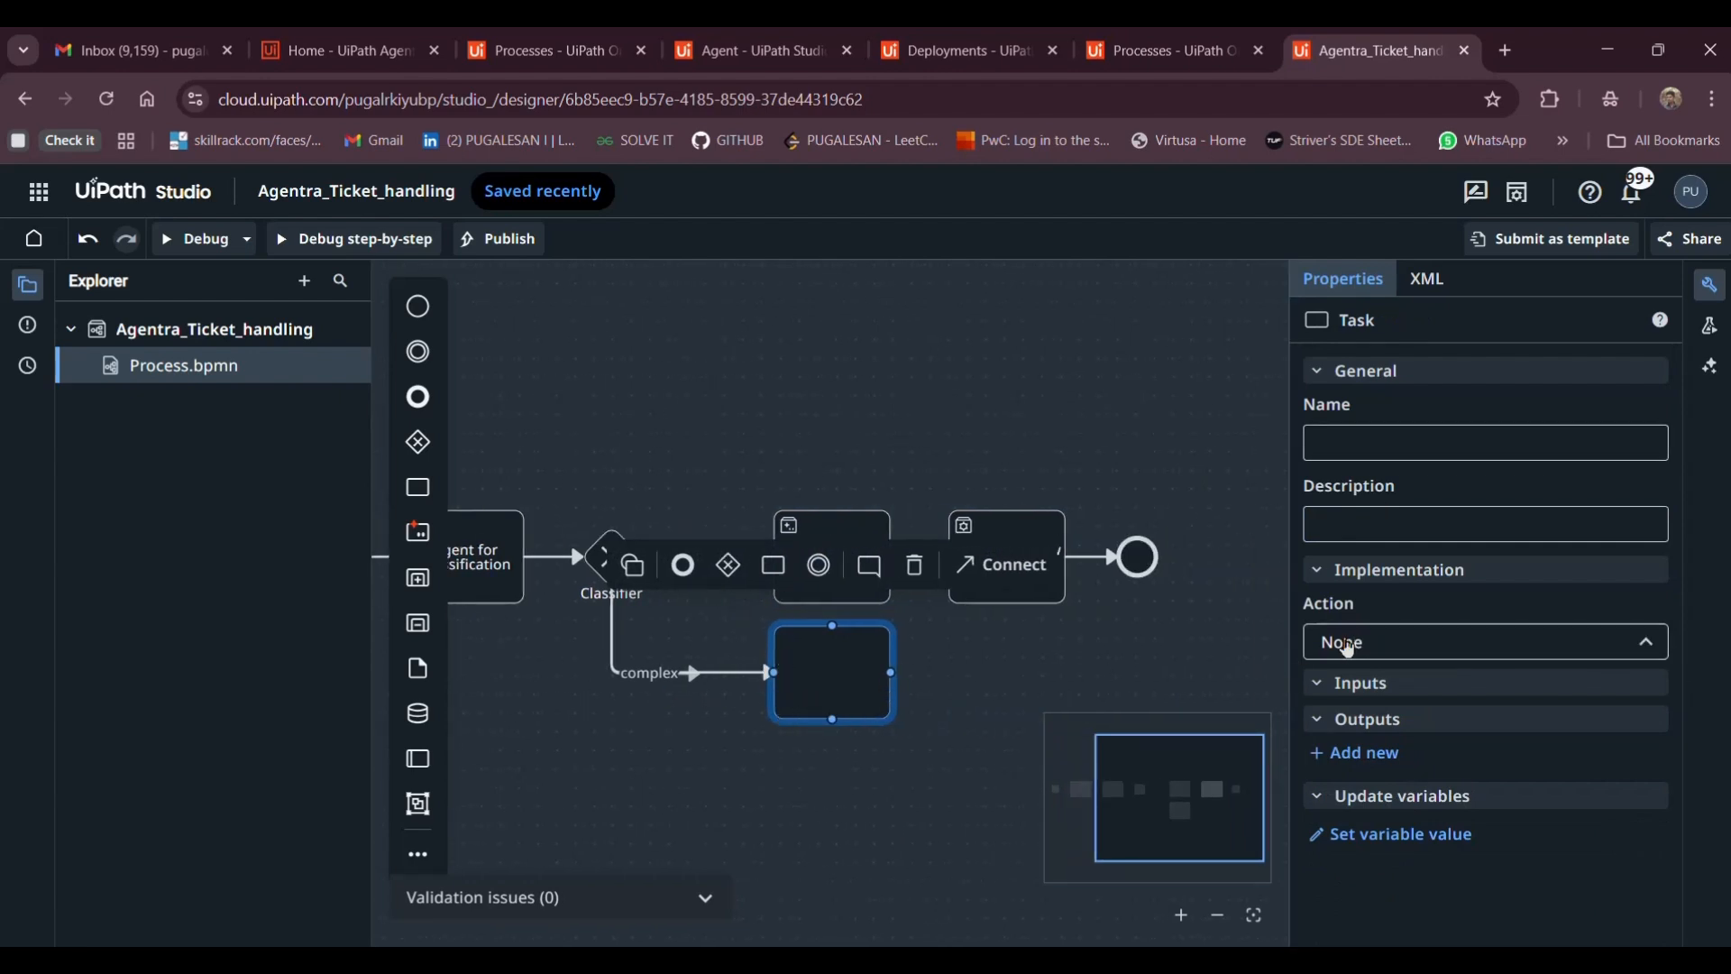
click(1349, 646)
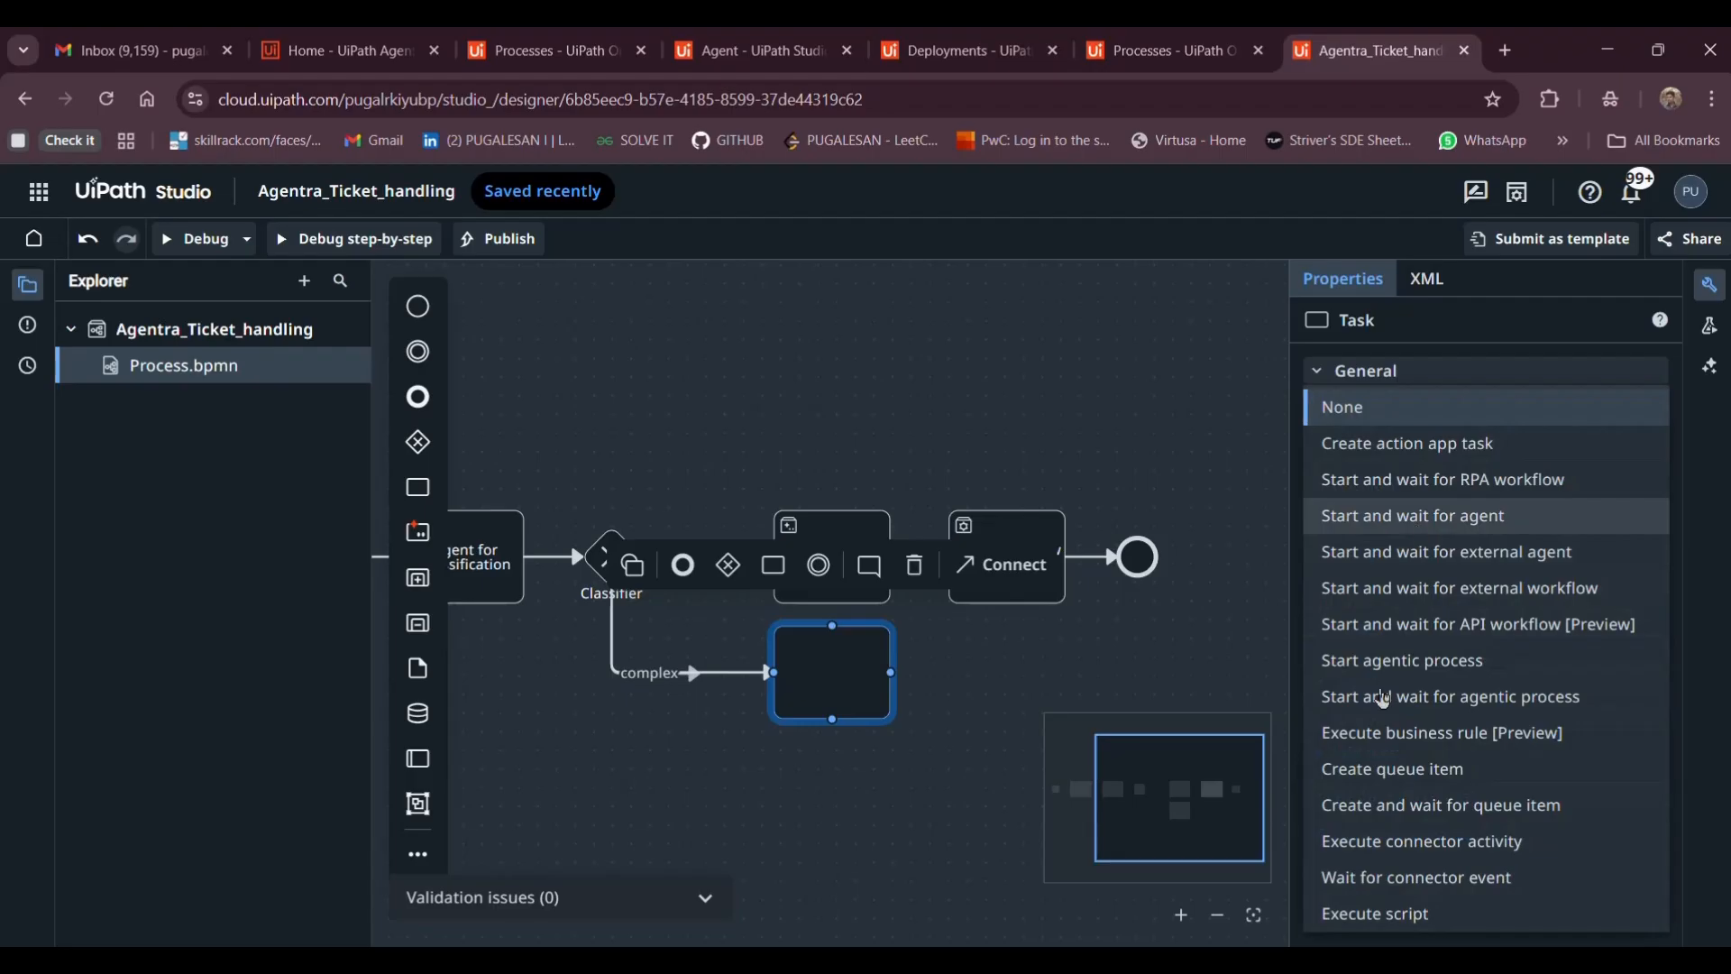
click(1420, 517)
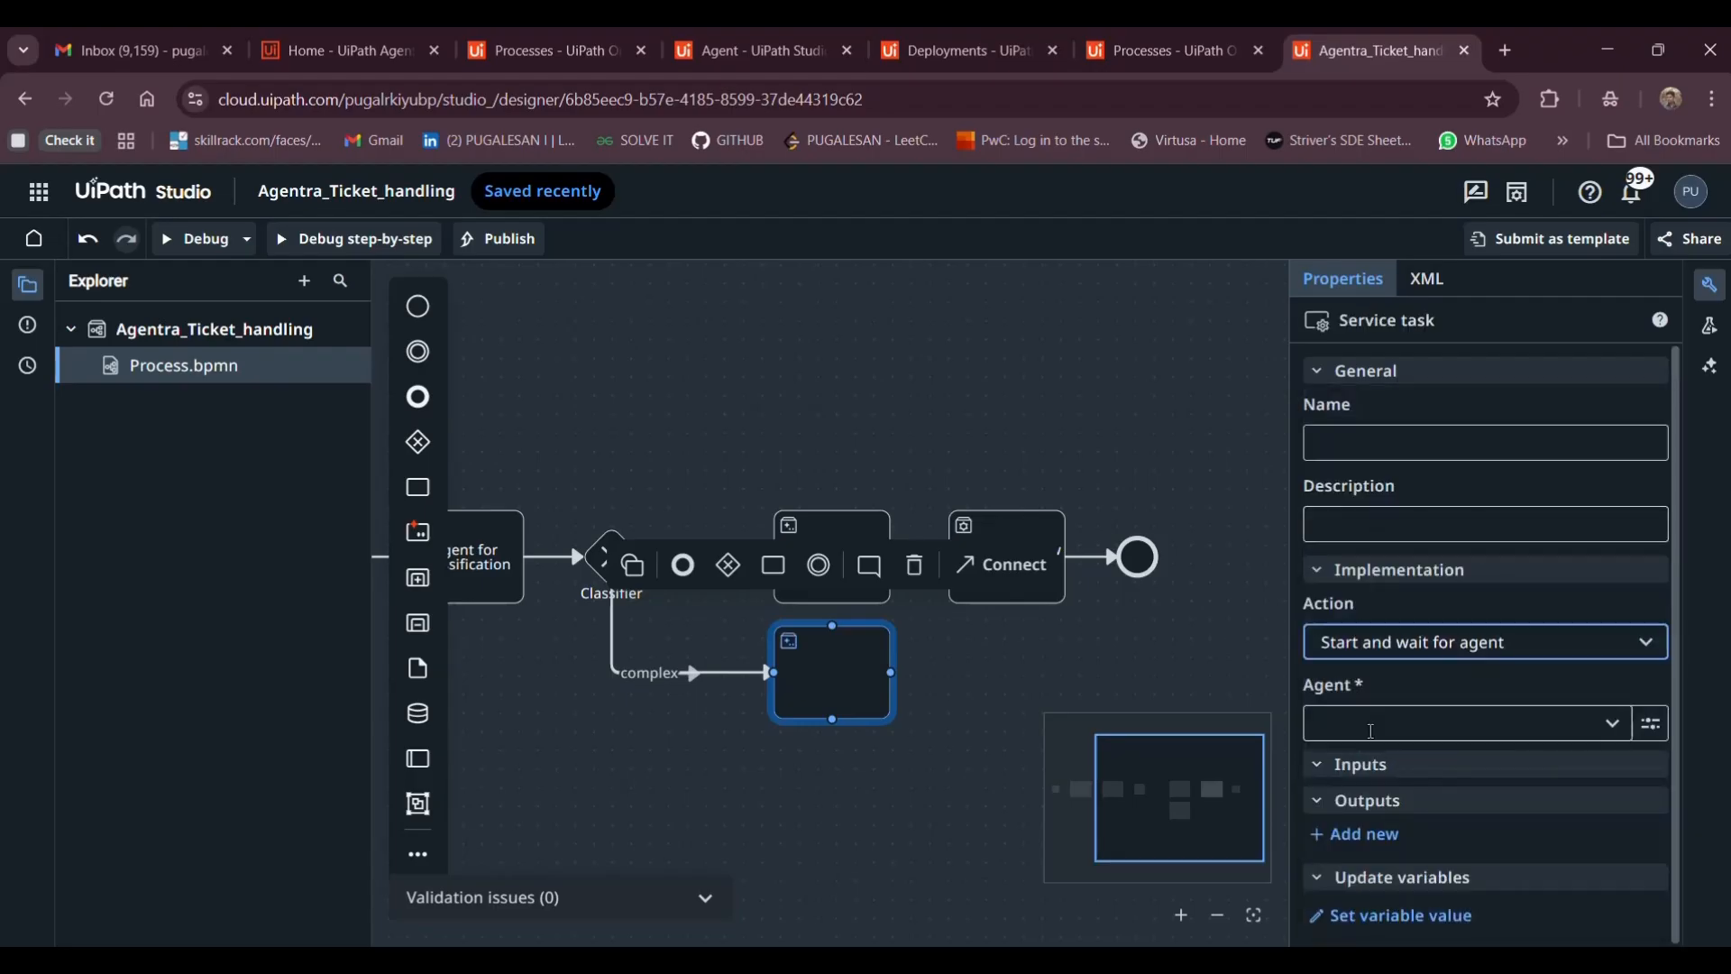
click(1371, 732)
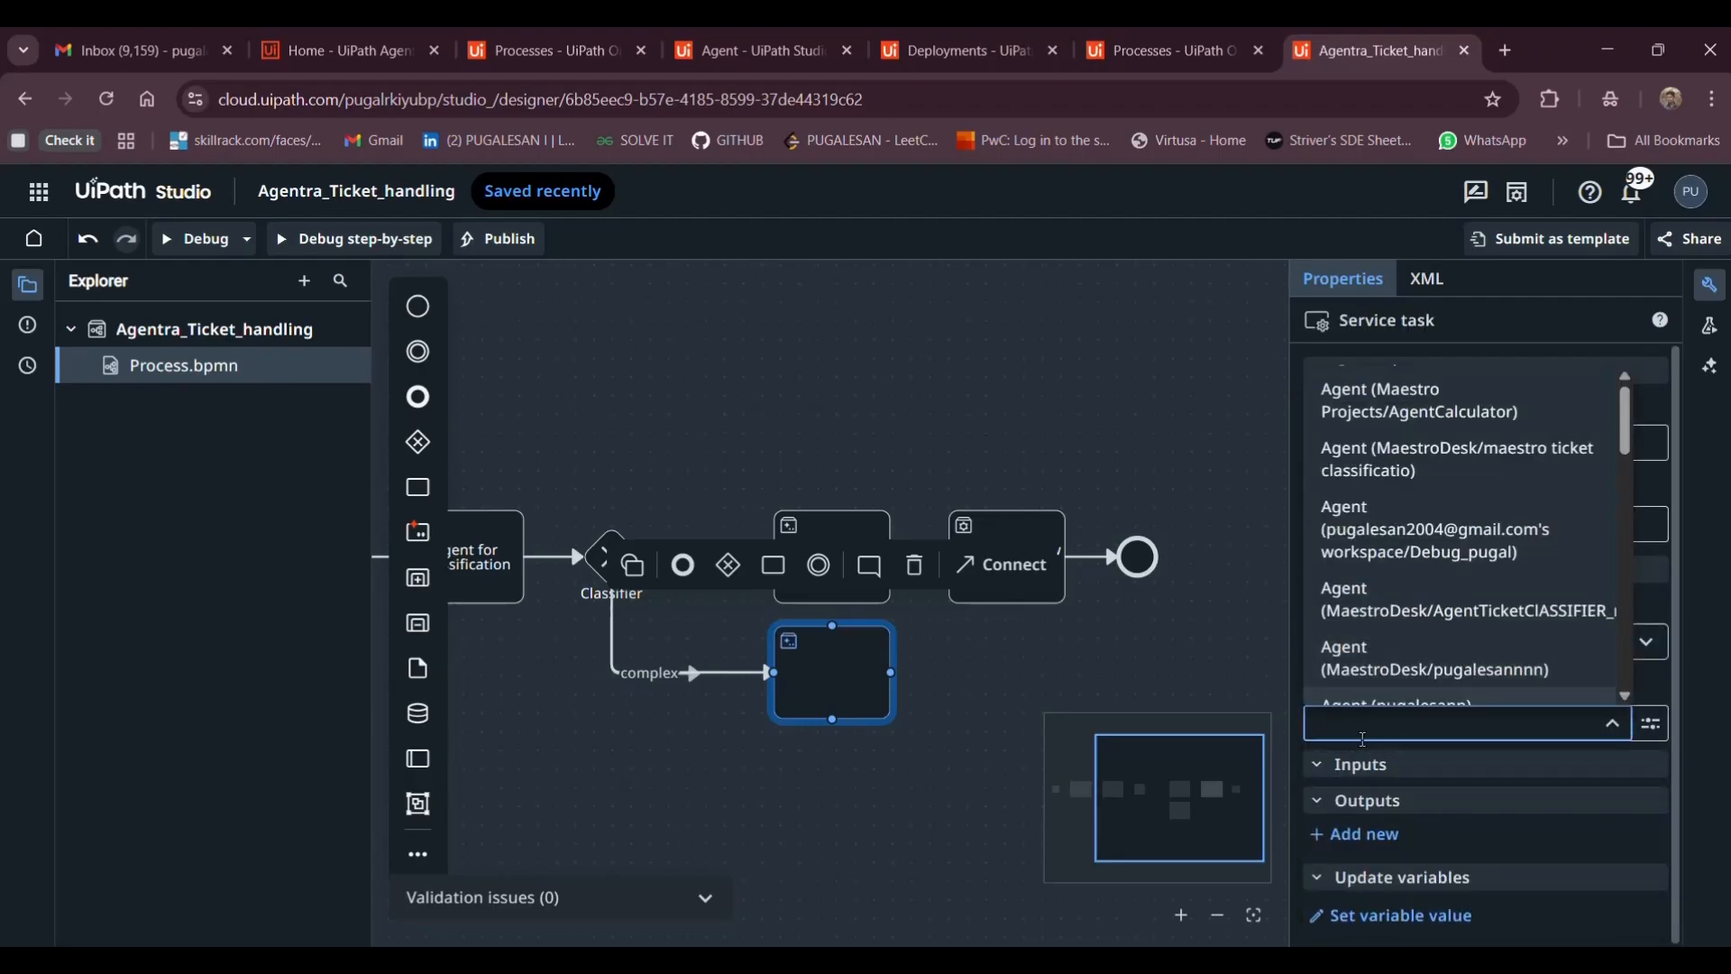
text(simpl)
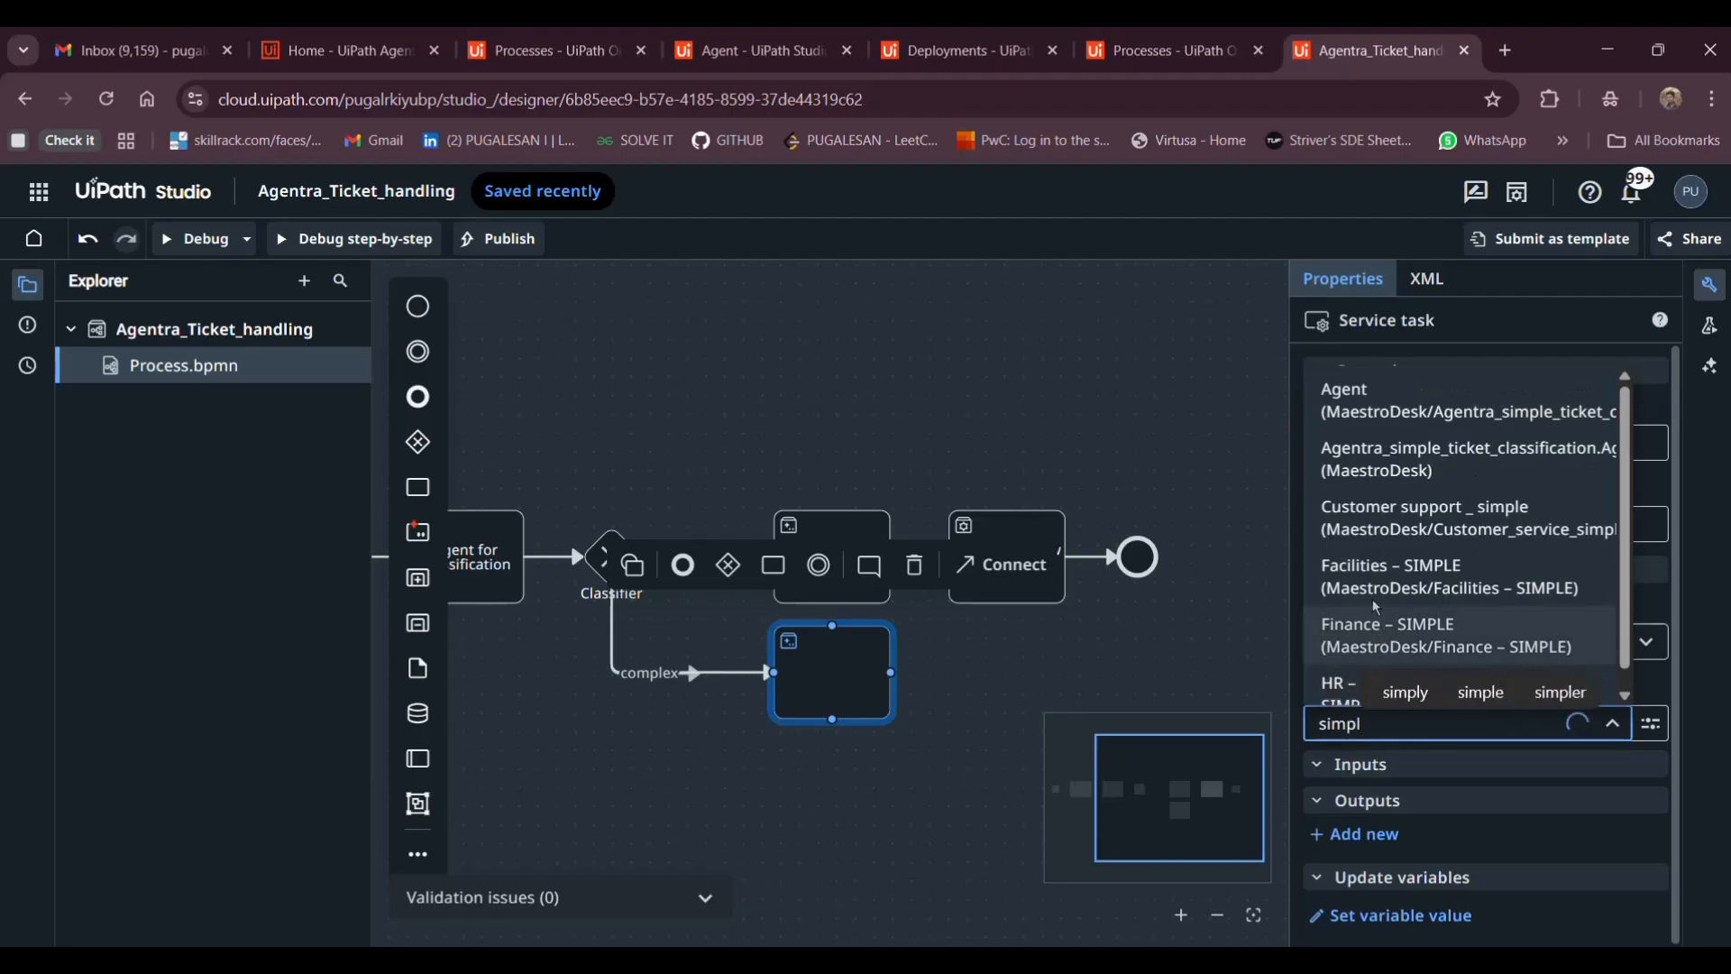
scroll(1412, 596, down, 1)
key(BackSpace)
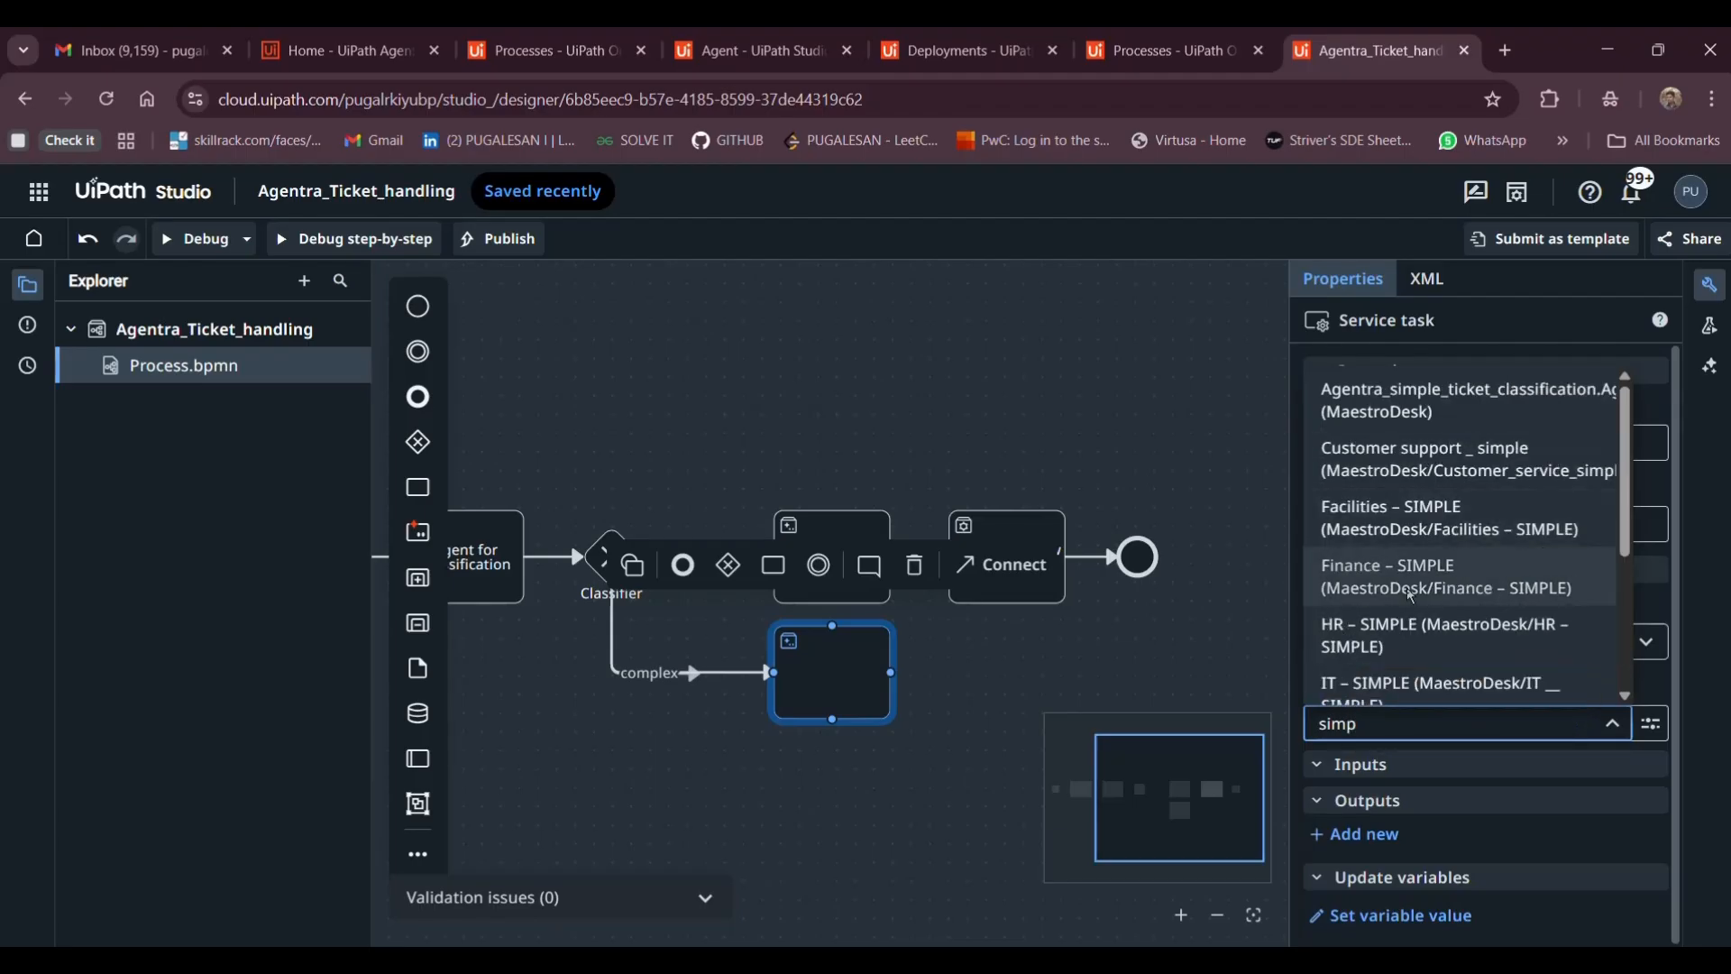
text(agent)
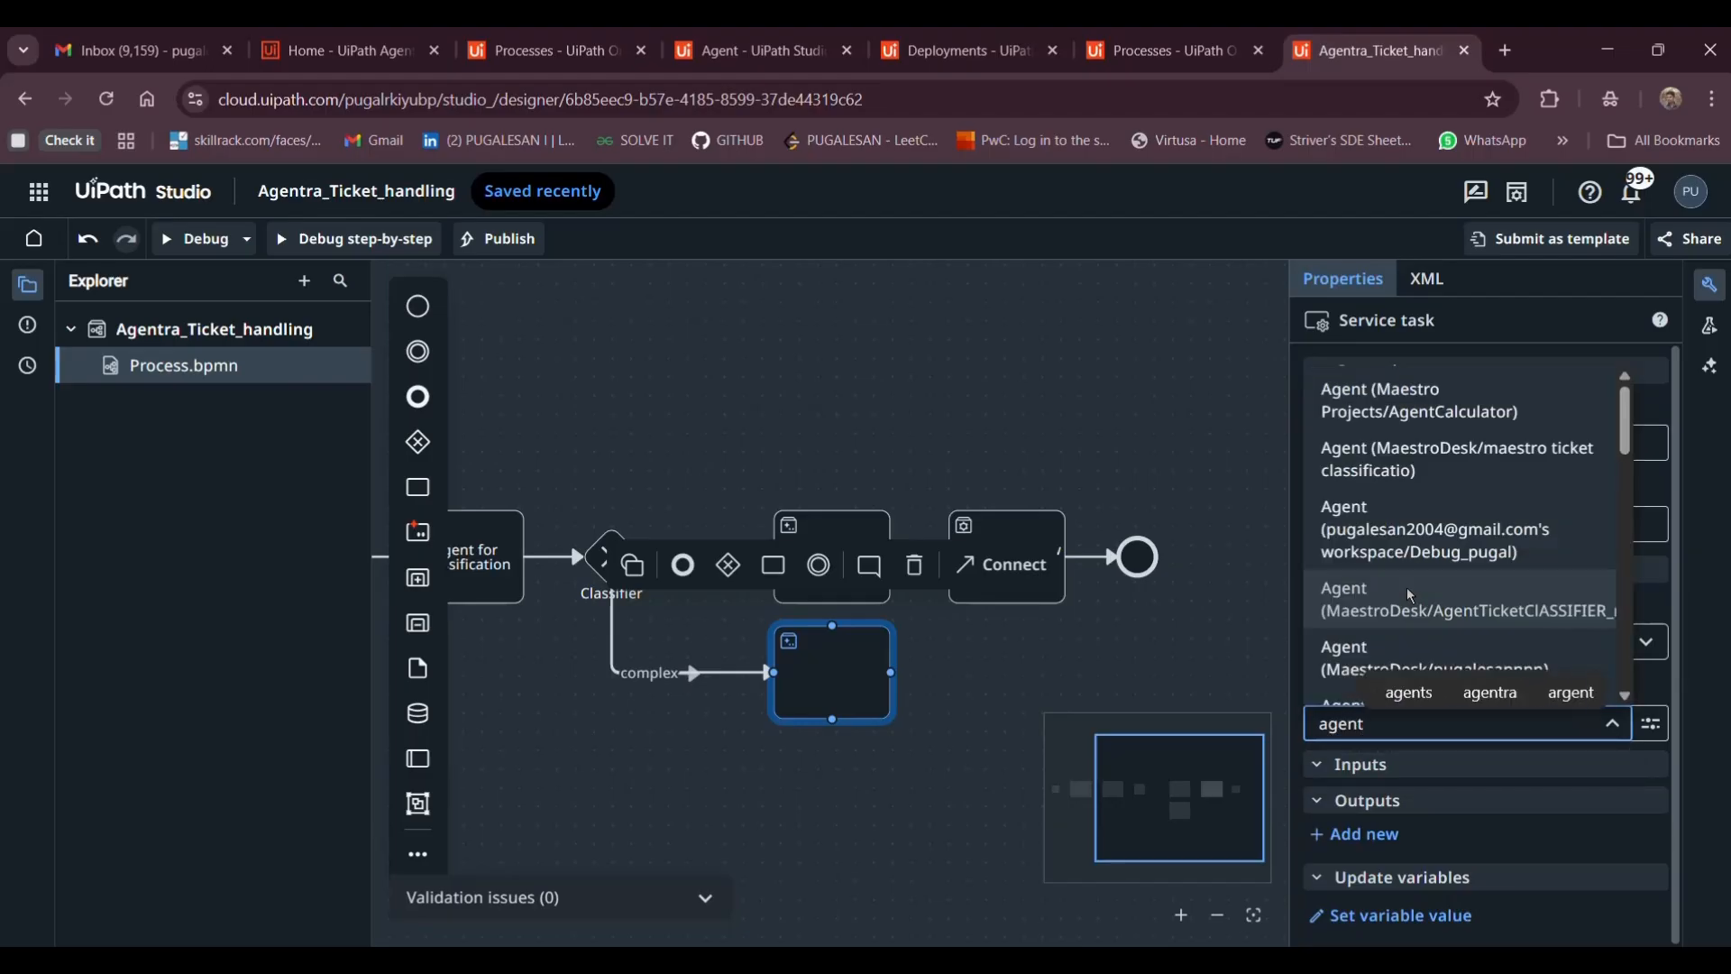
scroll(1415, 607, down, 4)
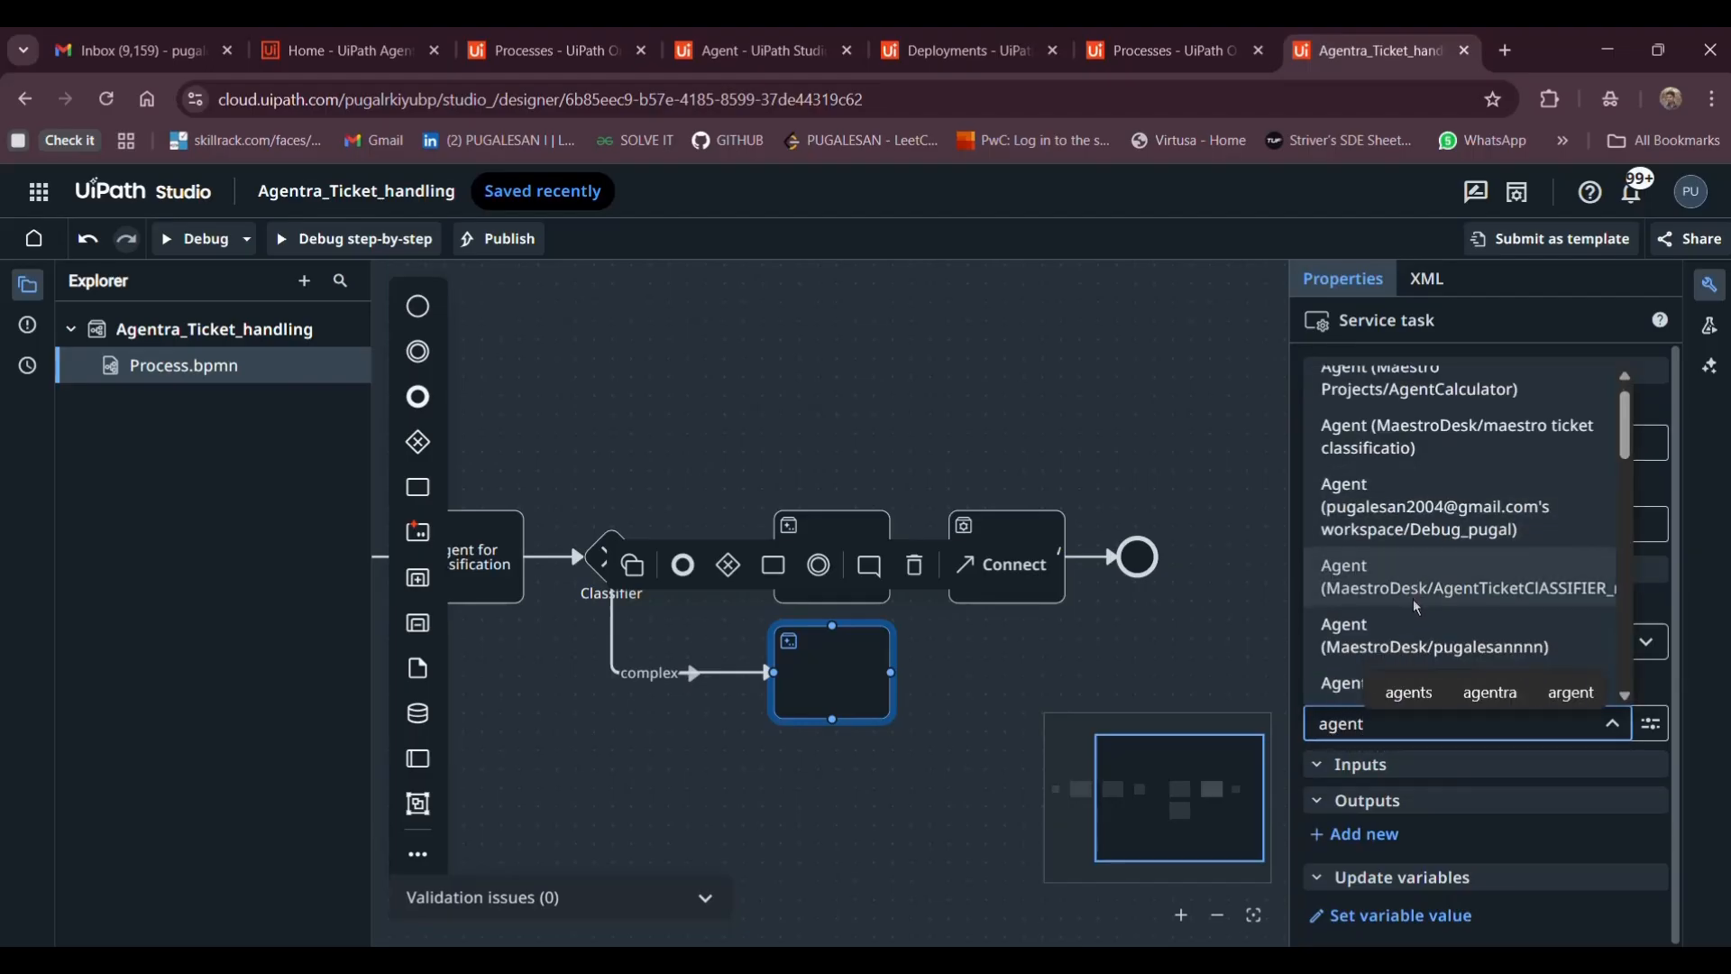
scroll(1415, 607, up, 4)
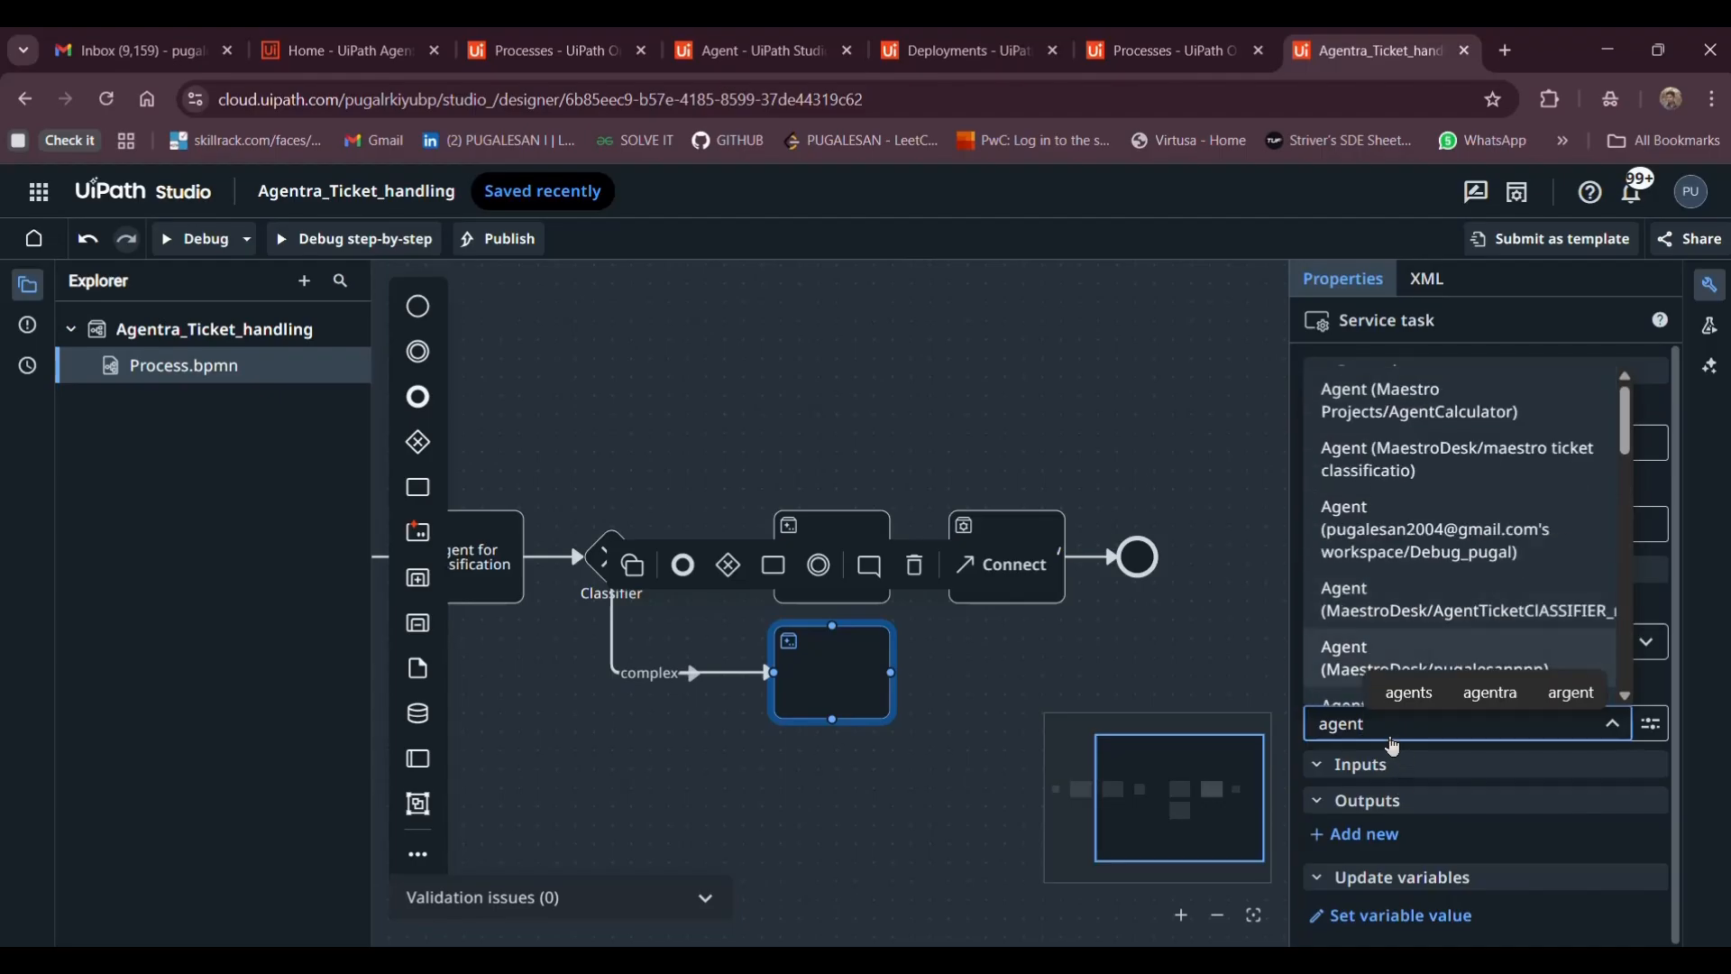
text(ra)
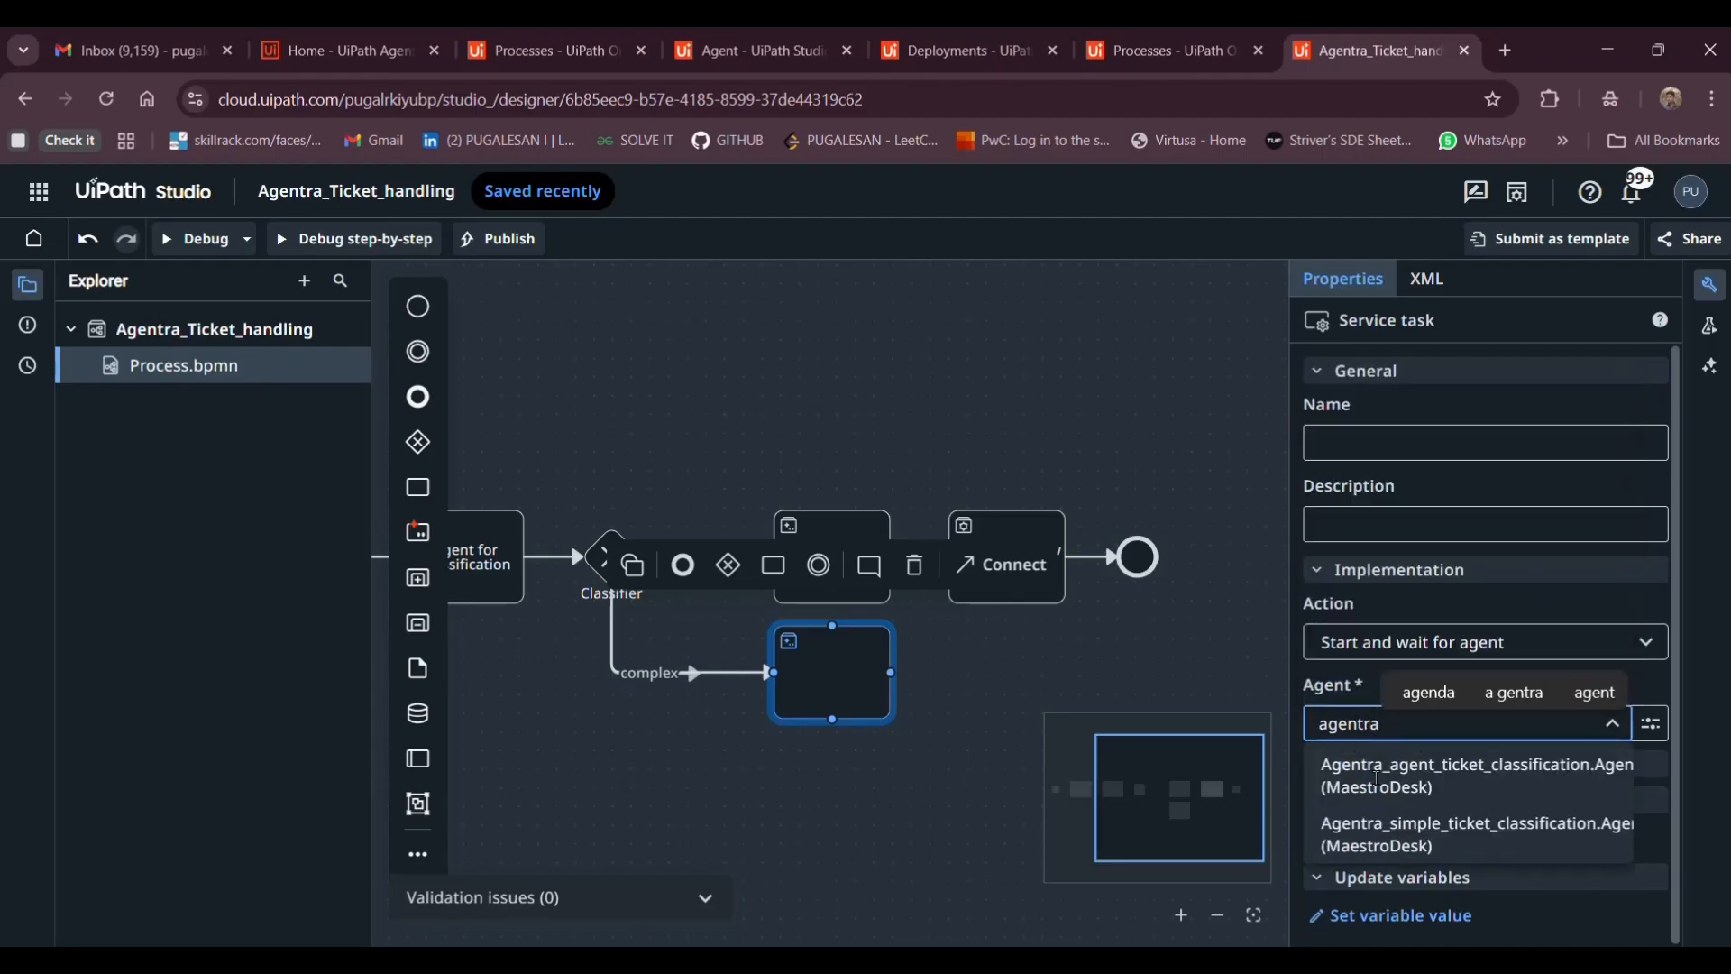
click(1411, 852)
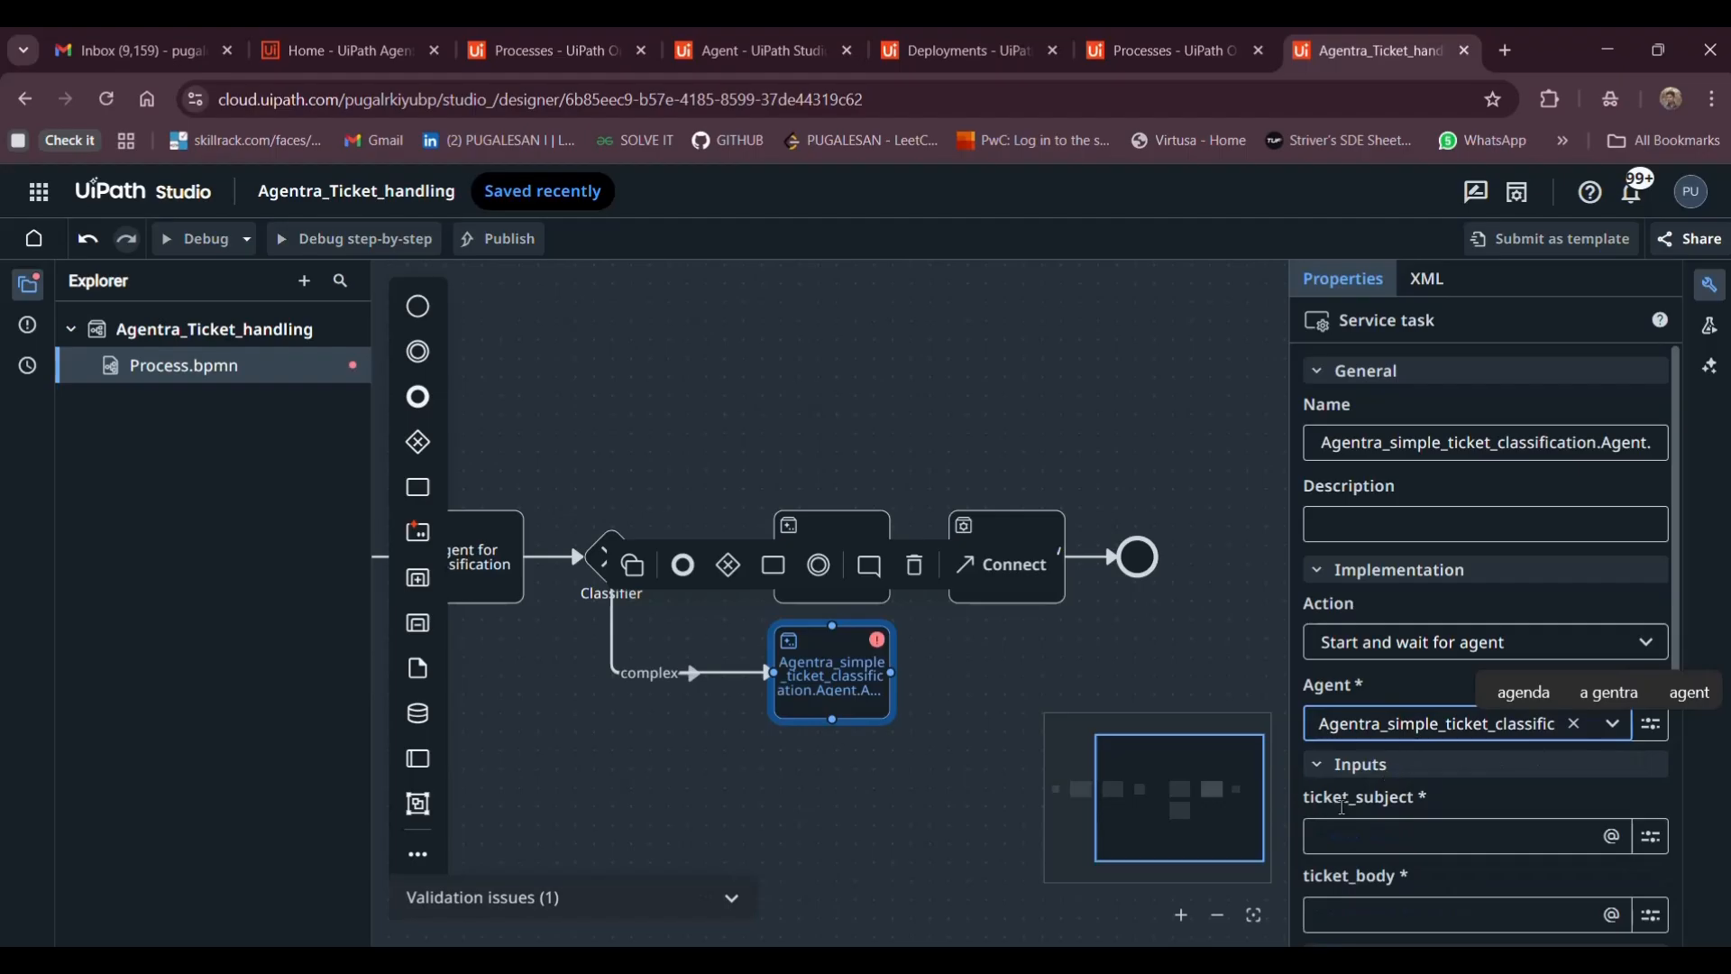
Map ticket_subject to subj and ticket_body to Body
click(1389, 836)
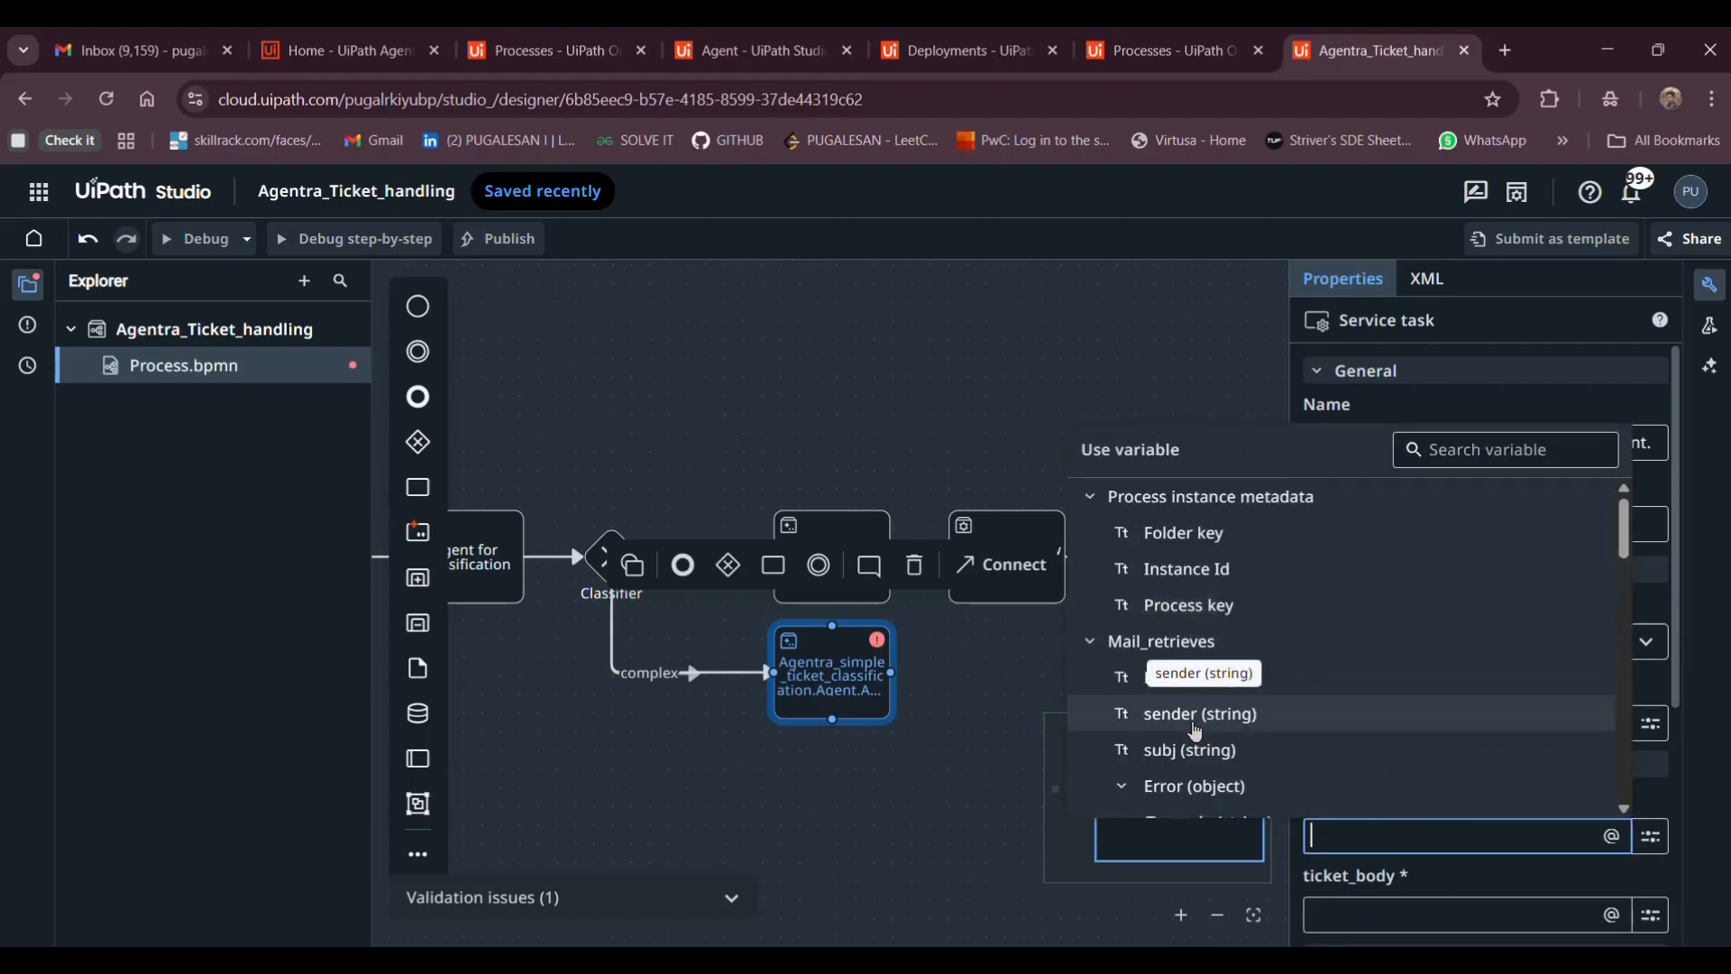
click(1172, 681)
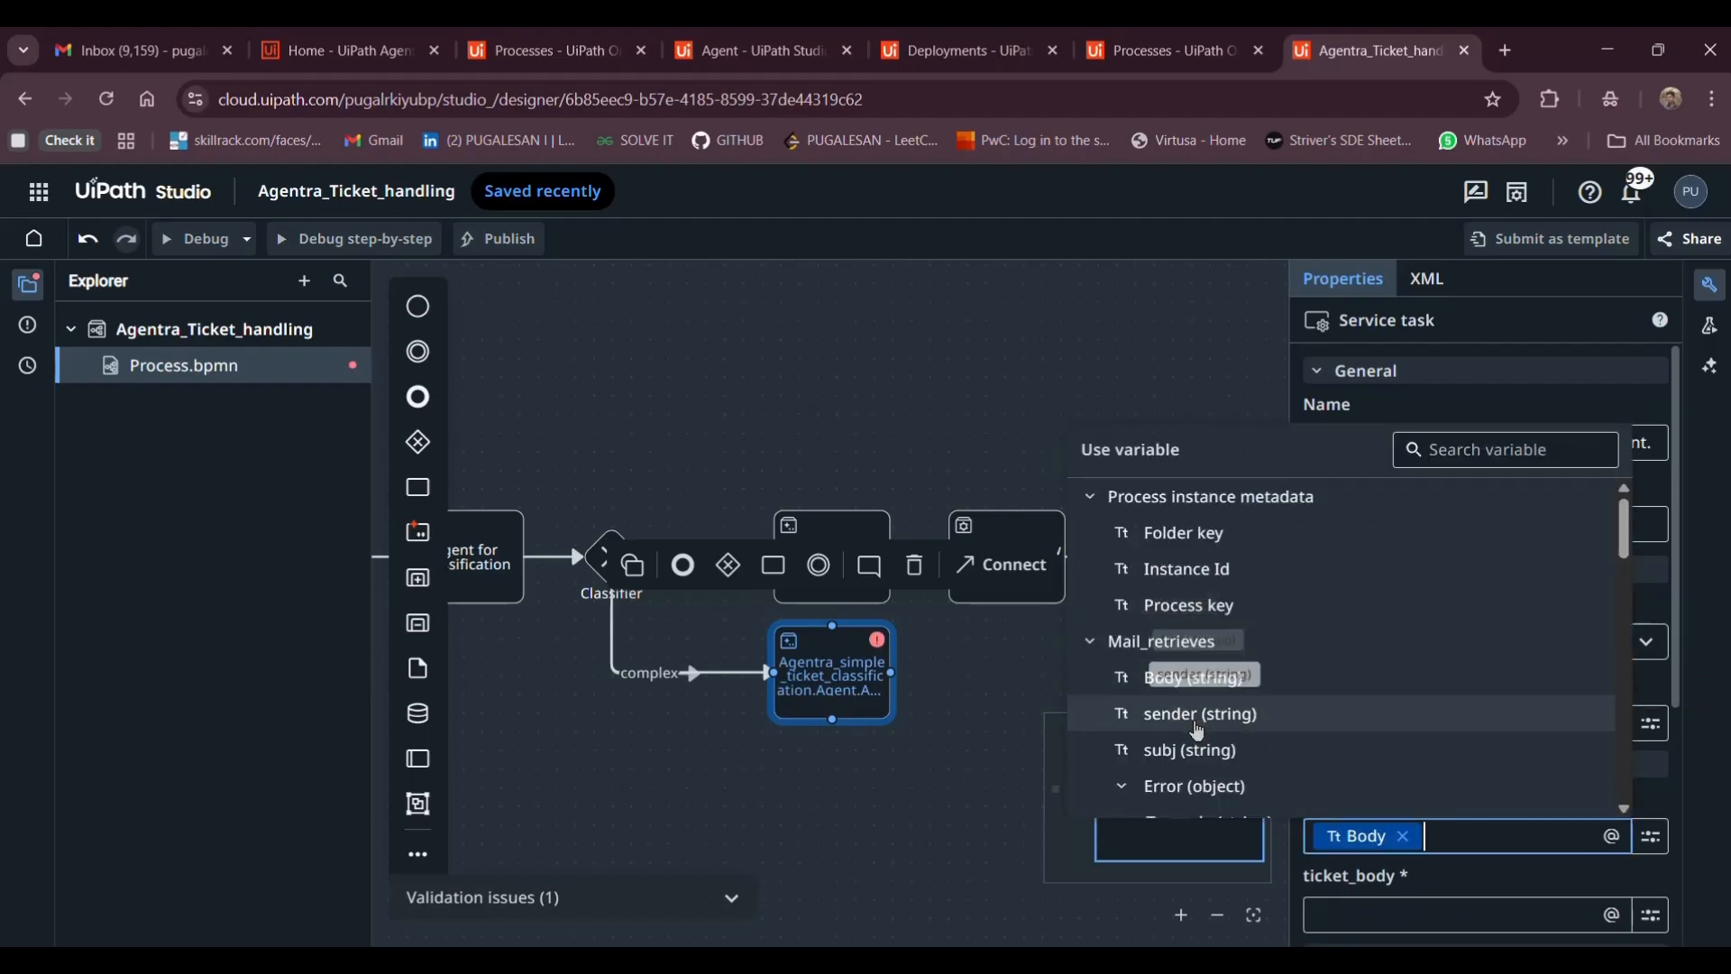
click(1404, 837)
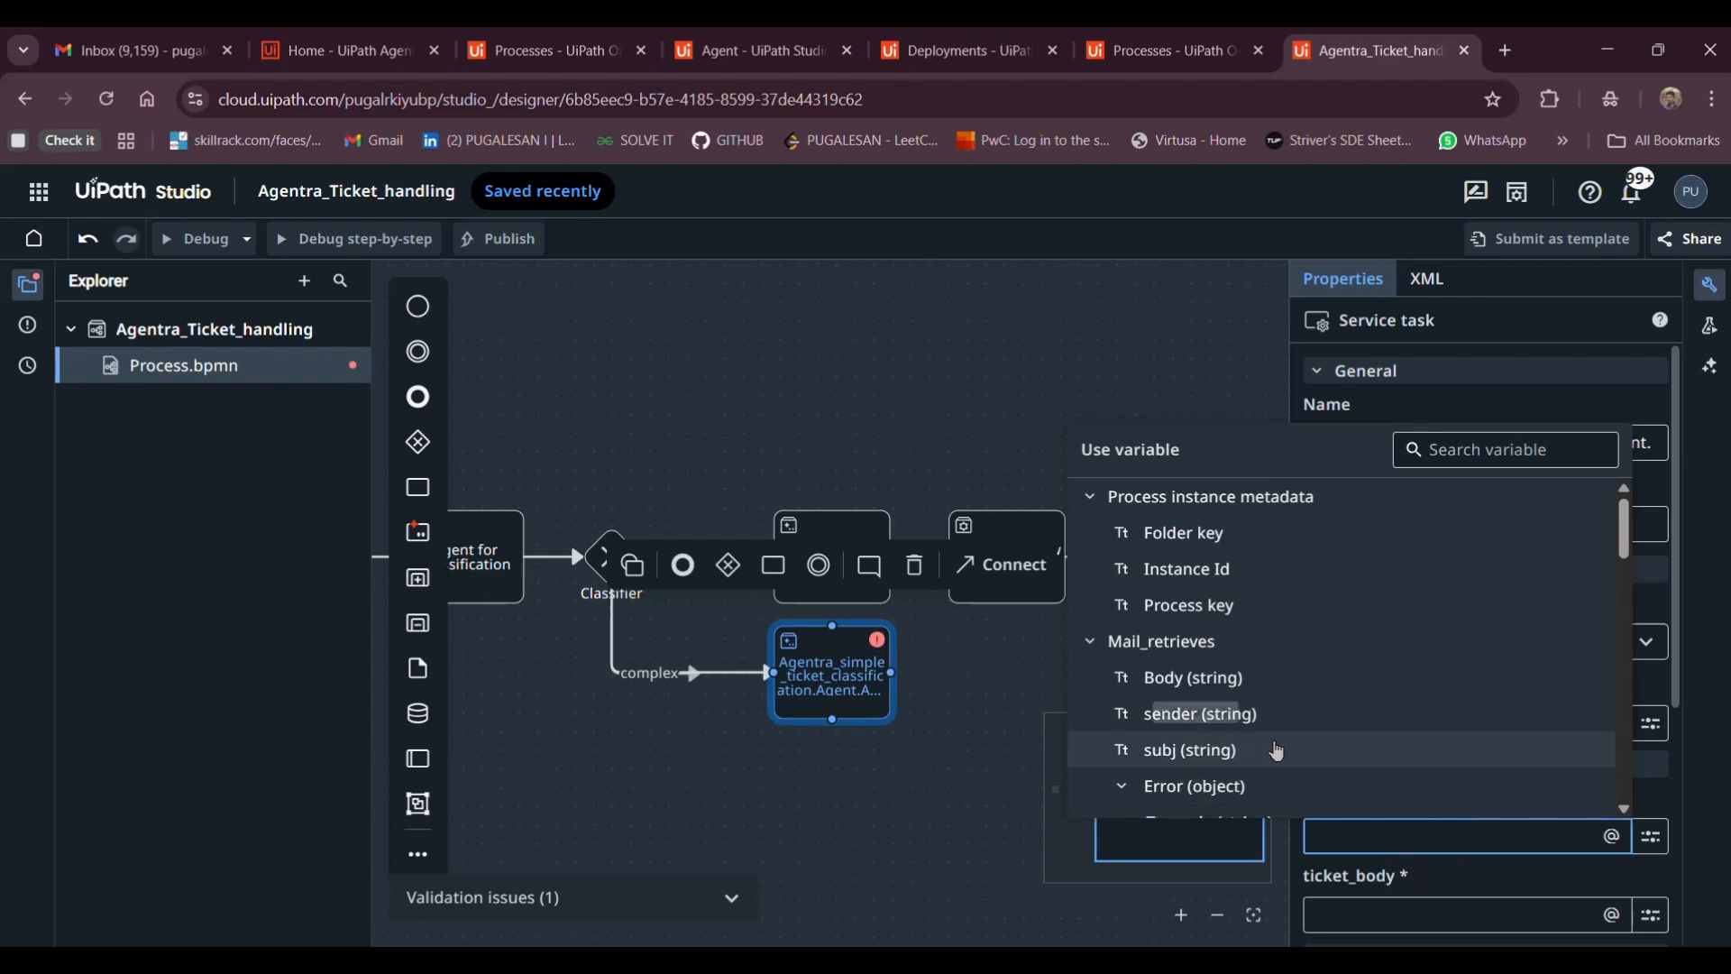
click(1182, 751)
click(1354, 906)
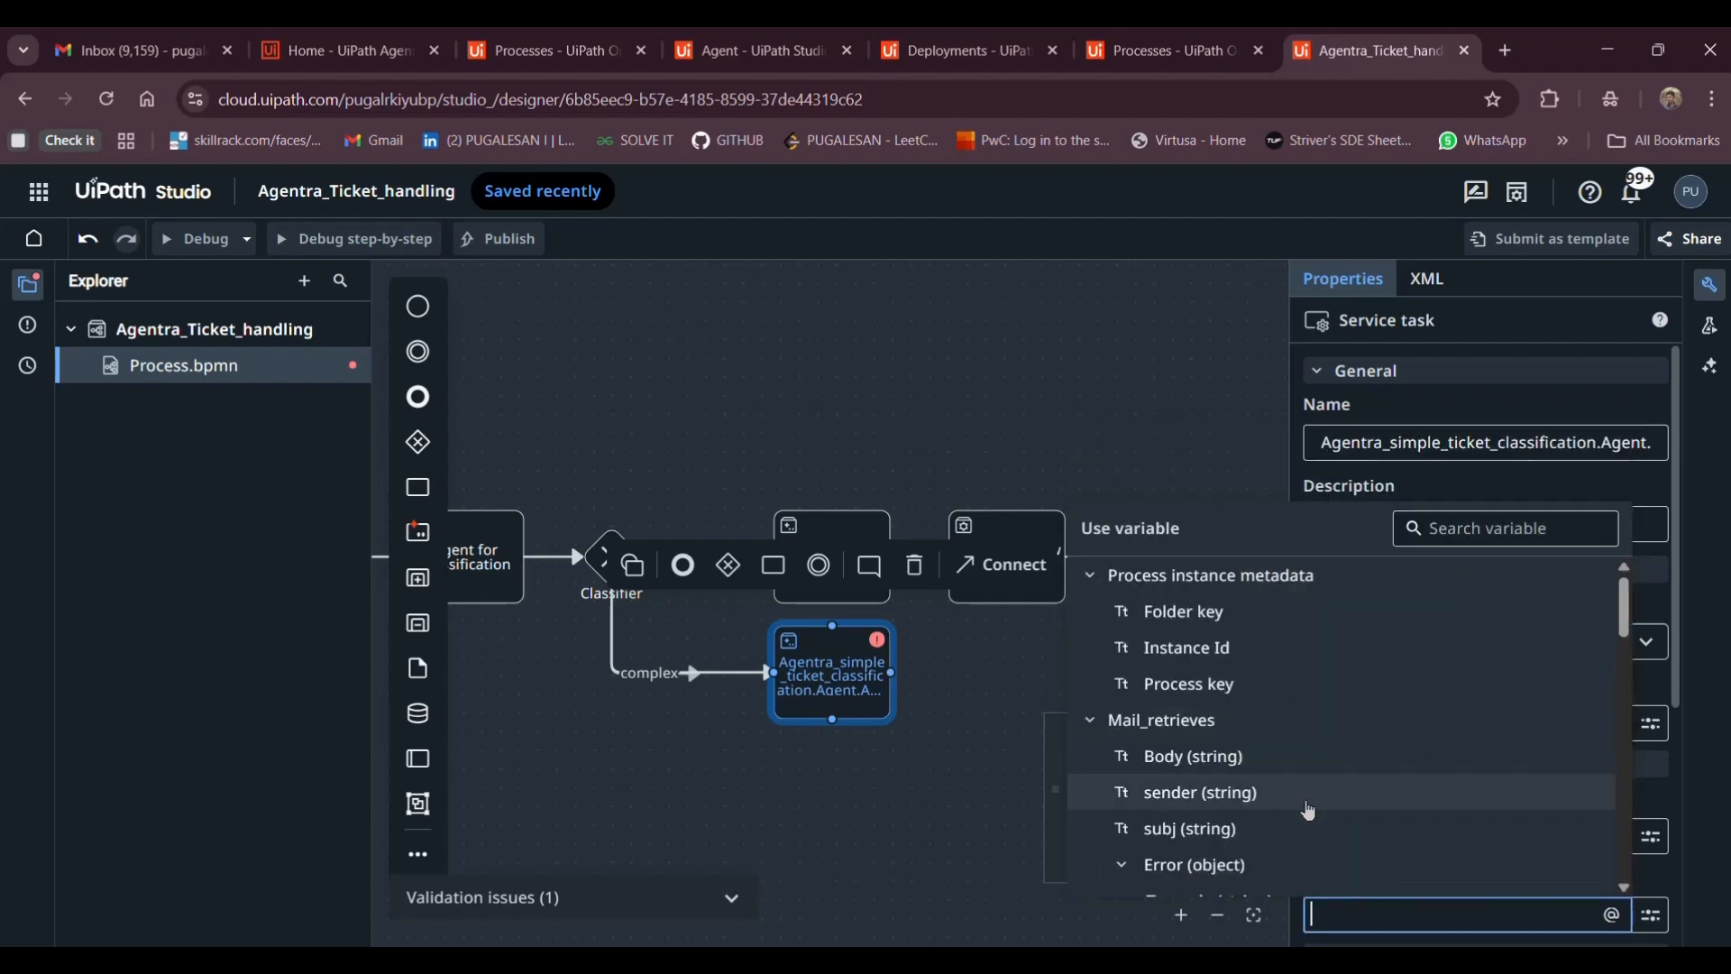
click(1173, 756)
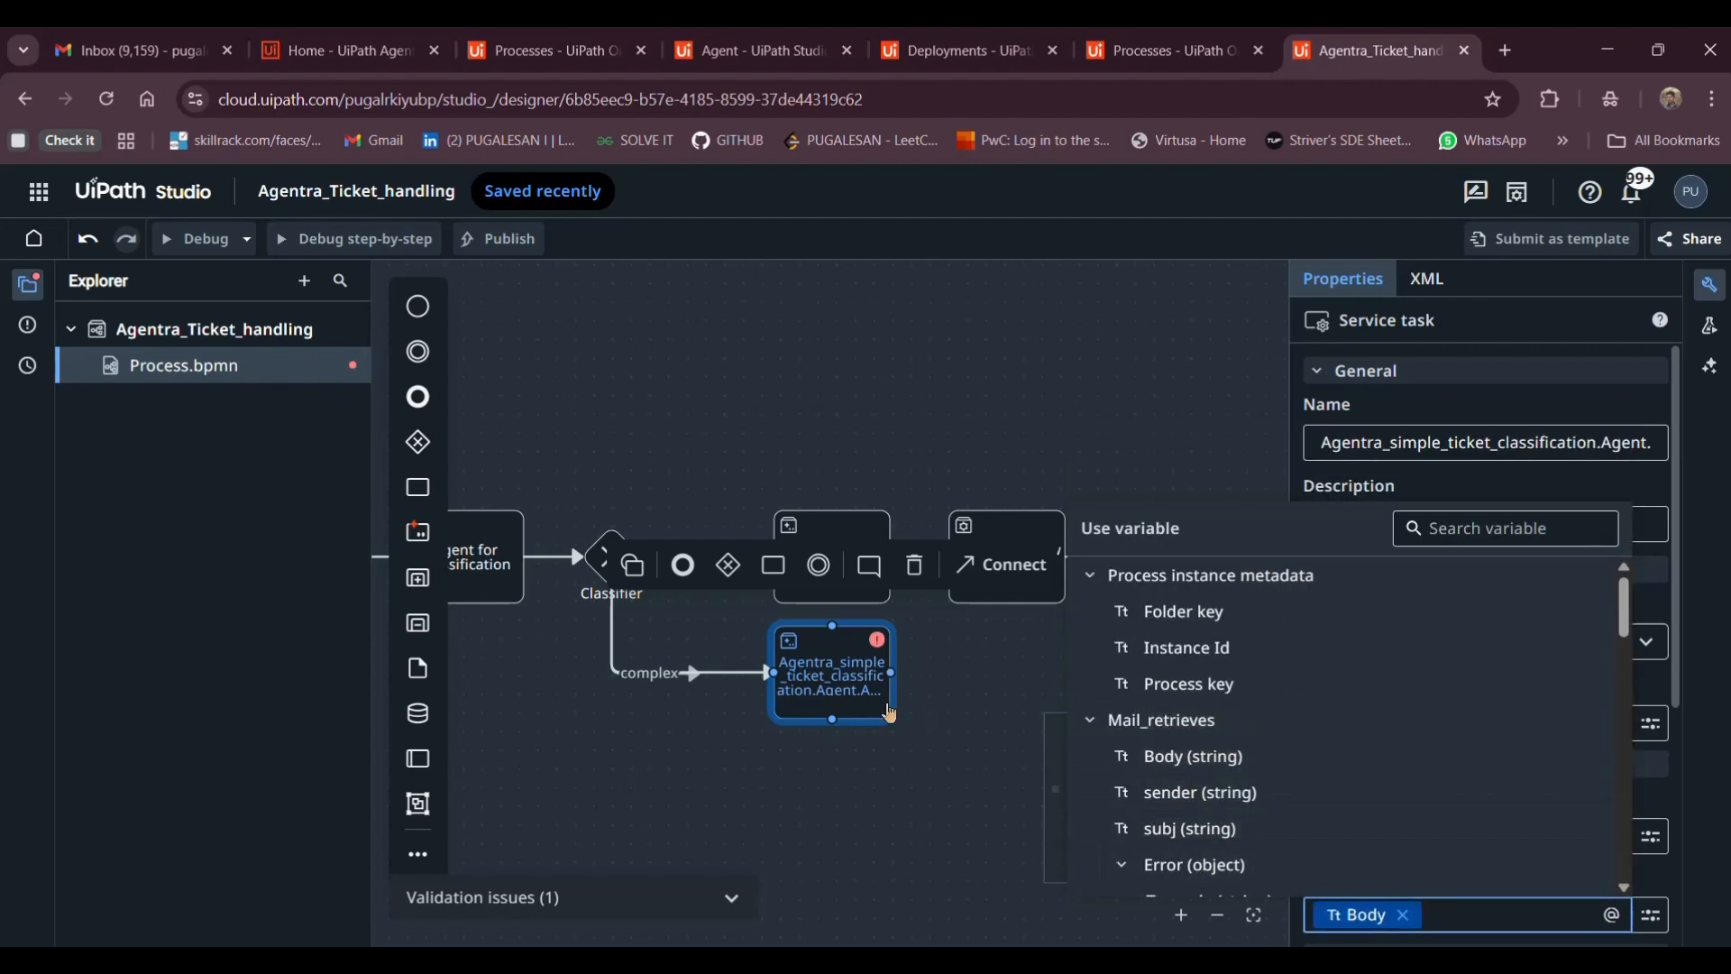
click(928, 714)
Rename the complex-branch task to complex_responder
click(1477, 443)
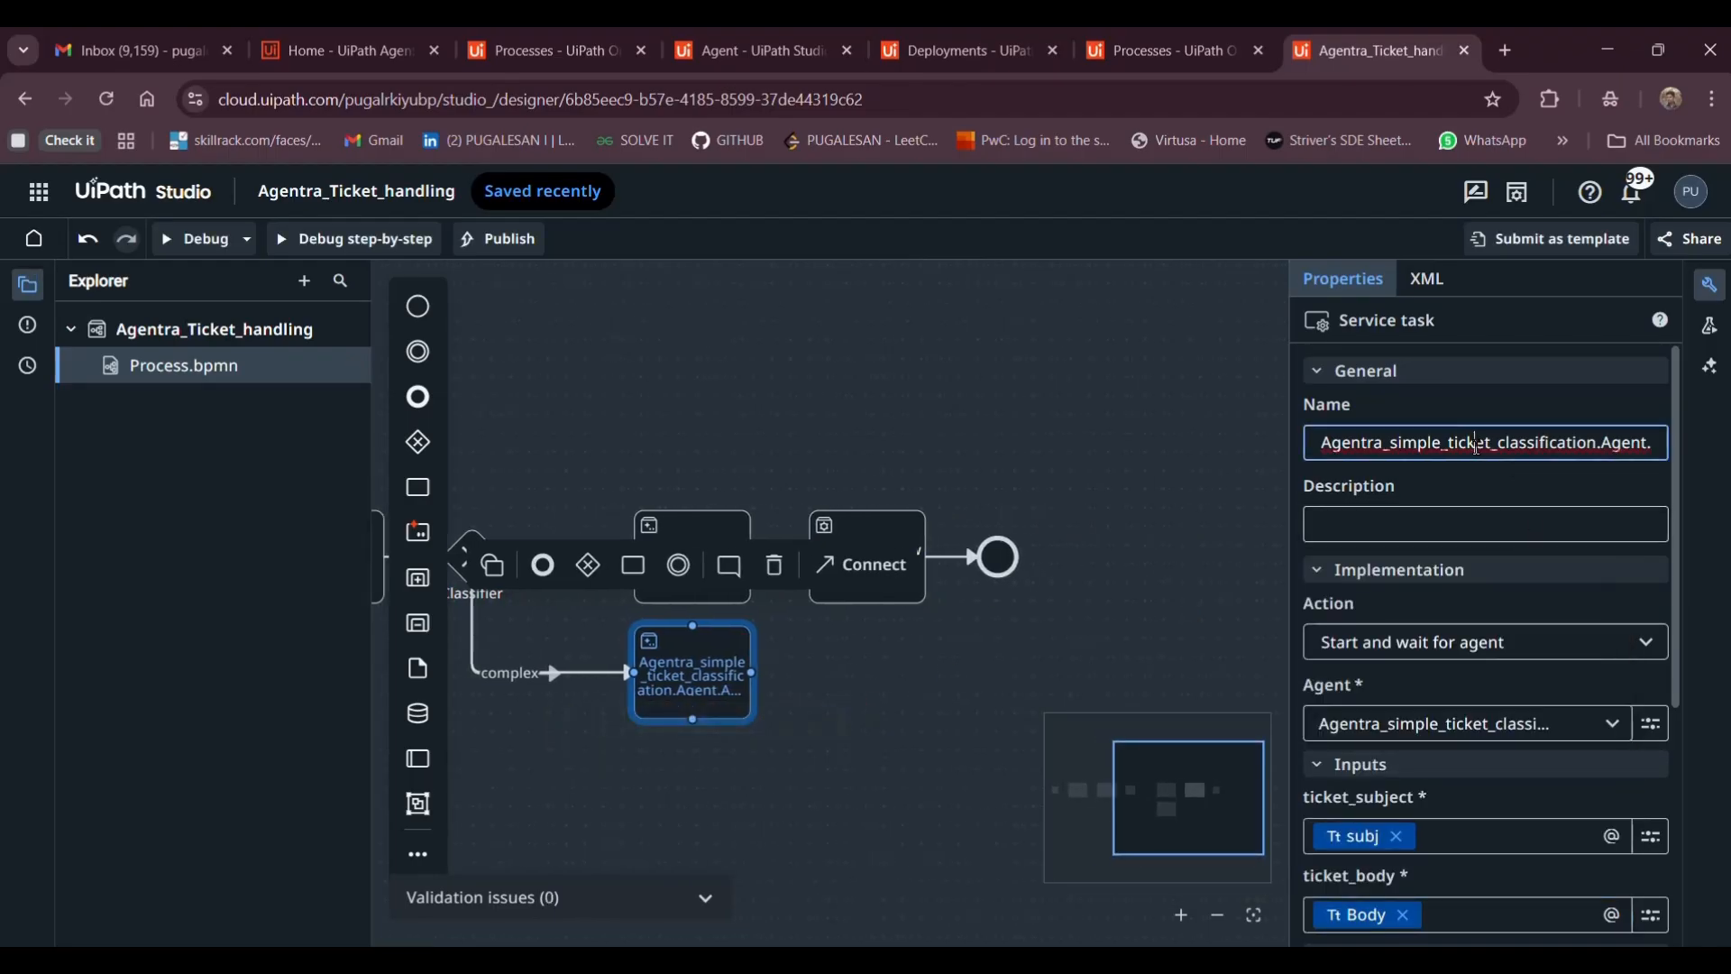
key(ctrl+a)
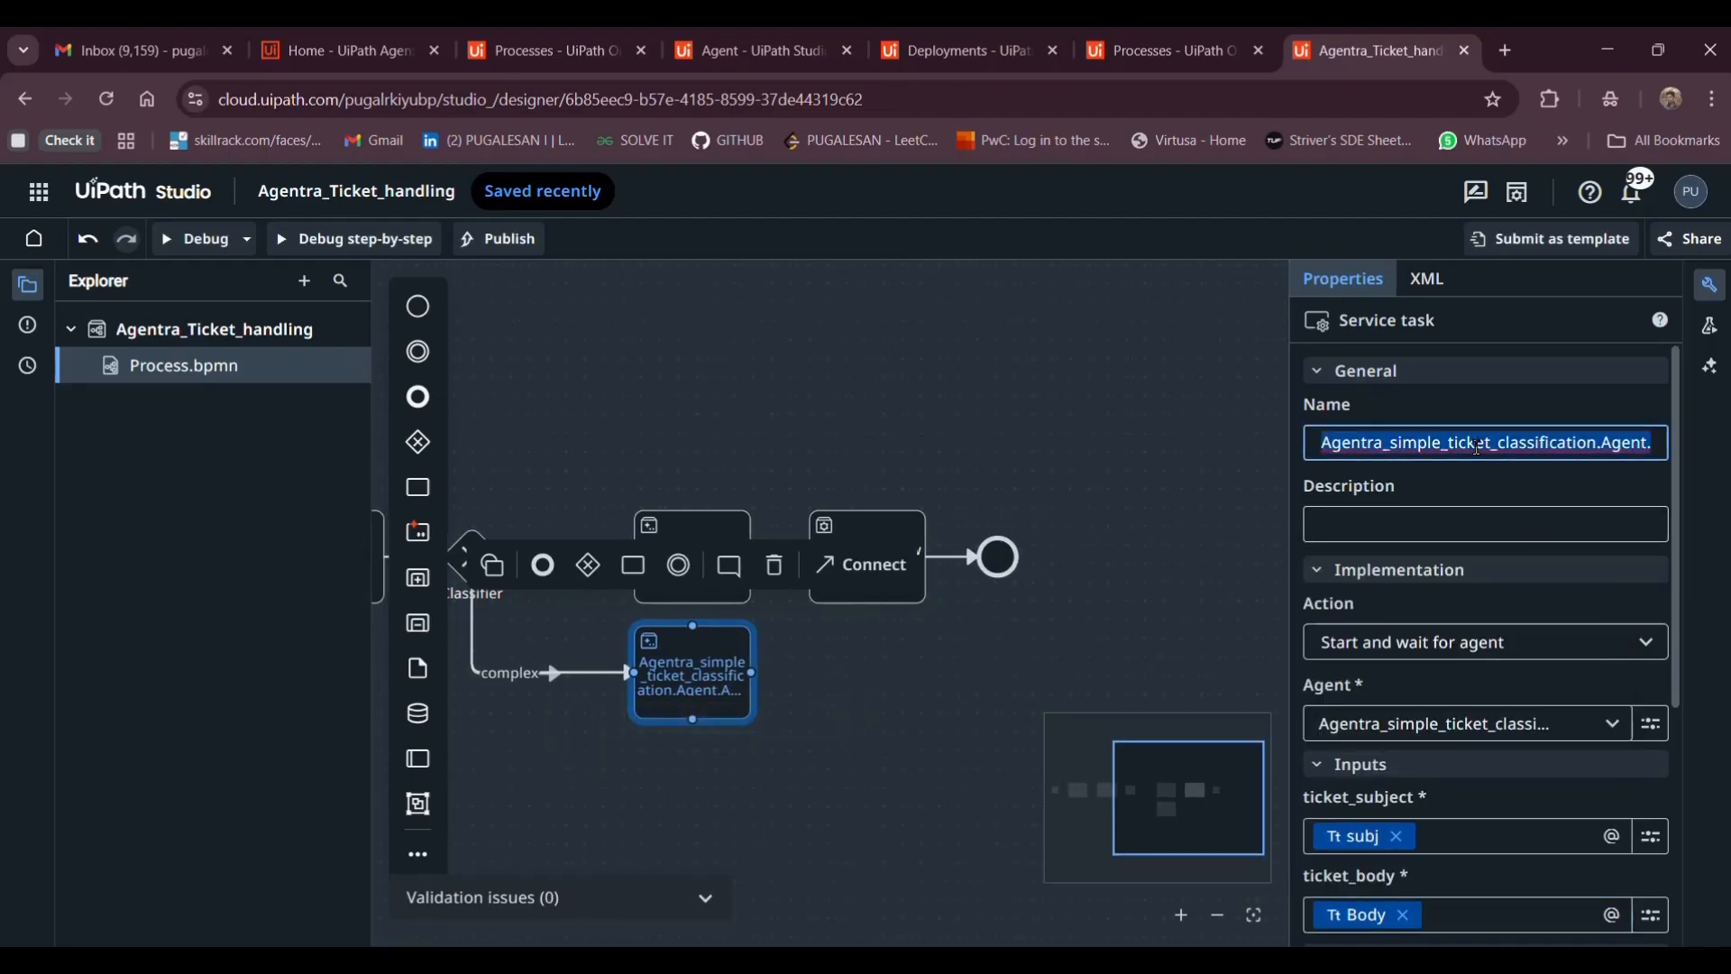
text(do)
key(BackSpace)
key(BackSpace)
text(c)
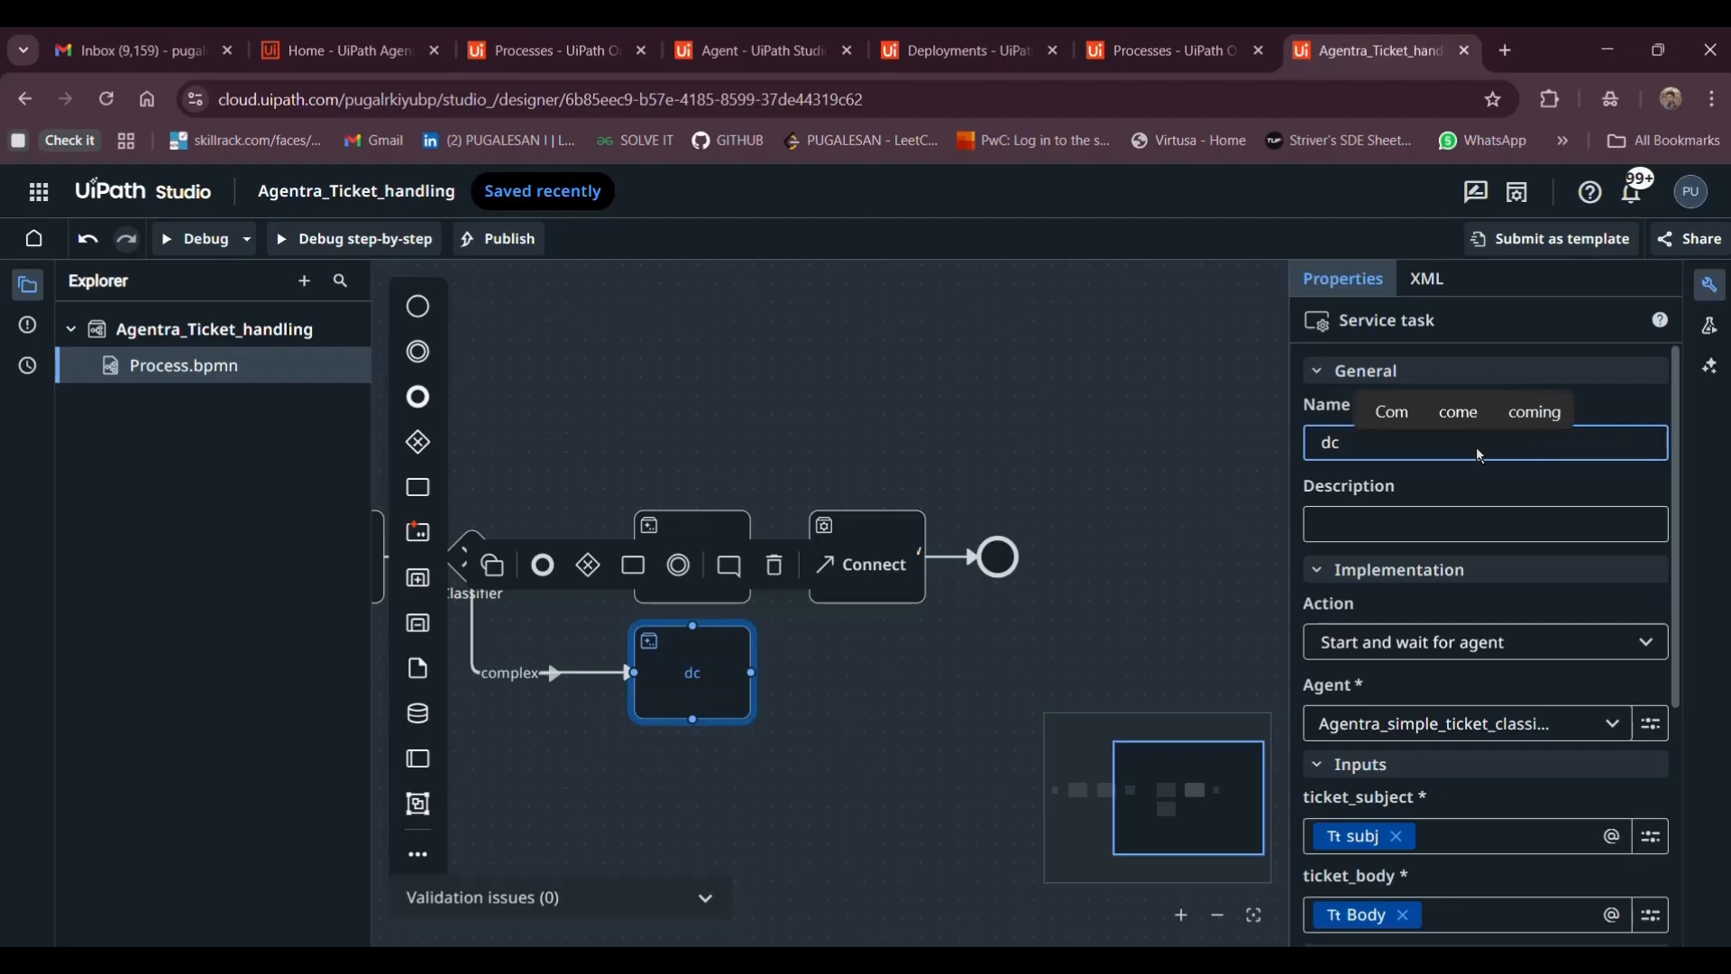
text(omplex_)
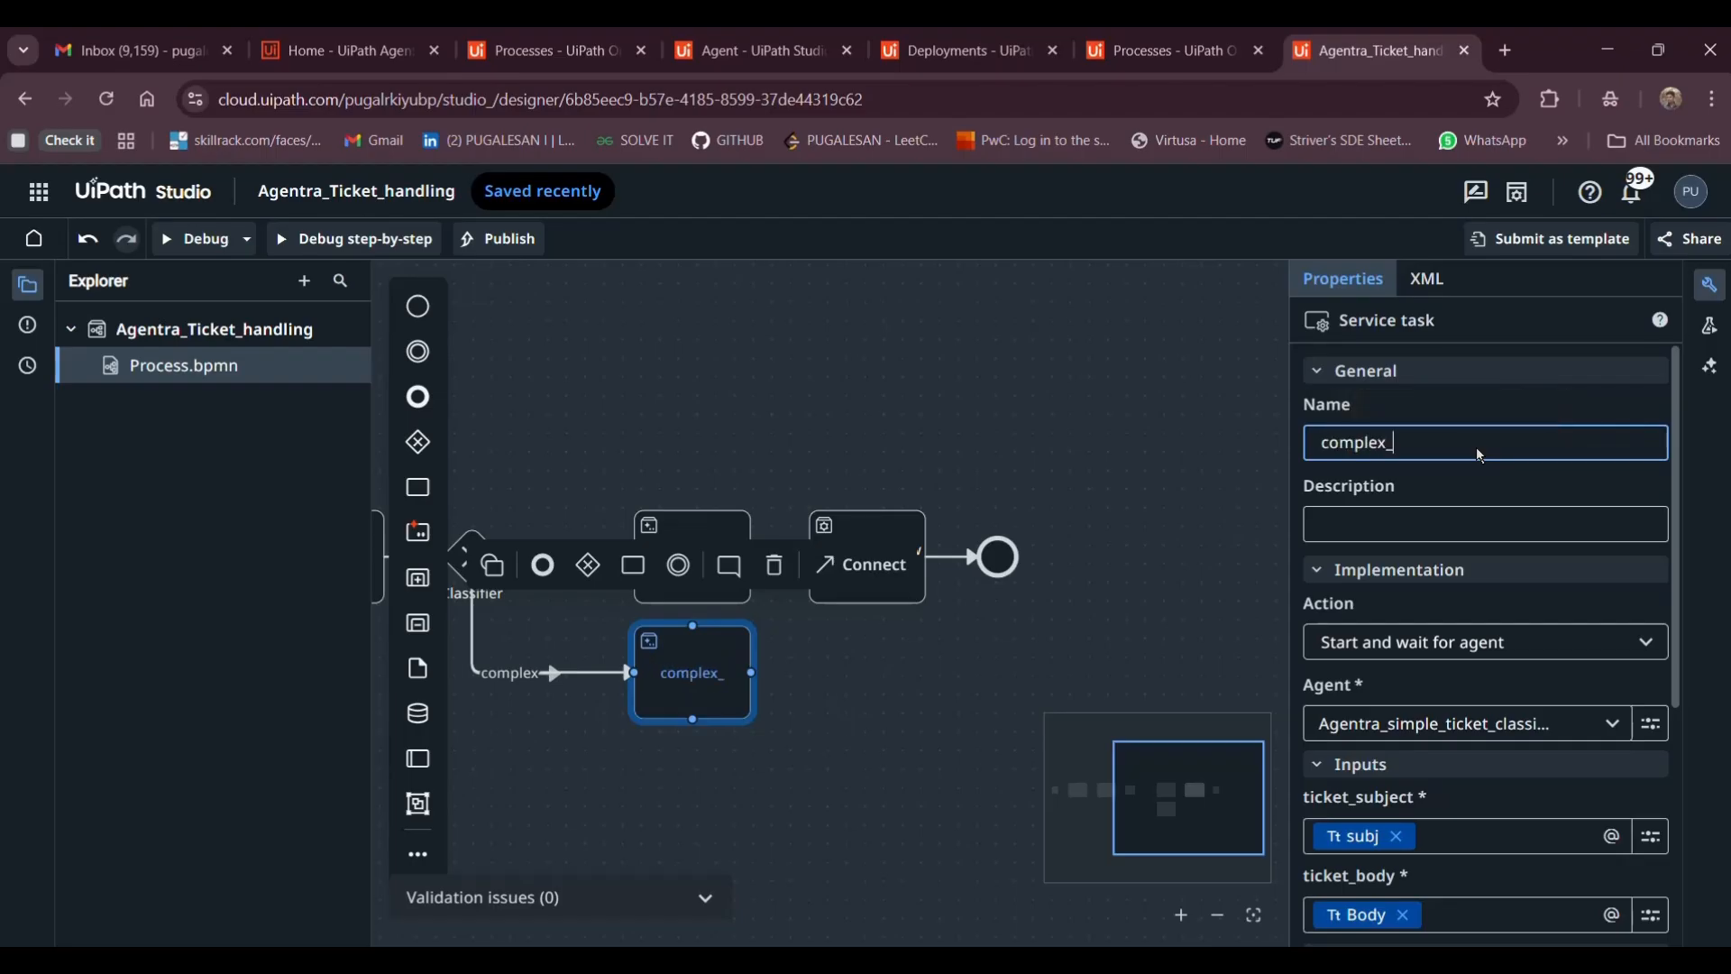
text(responder)
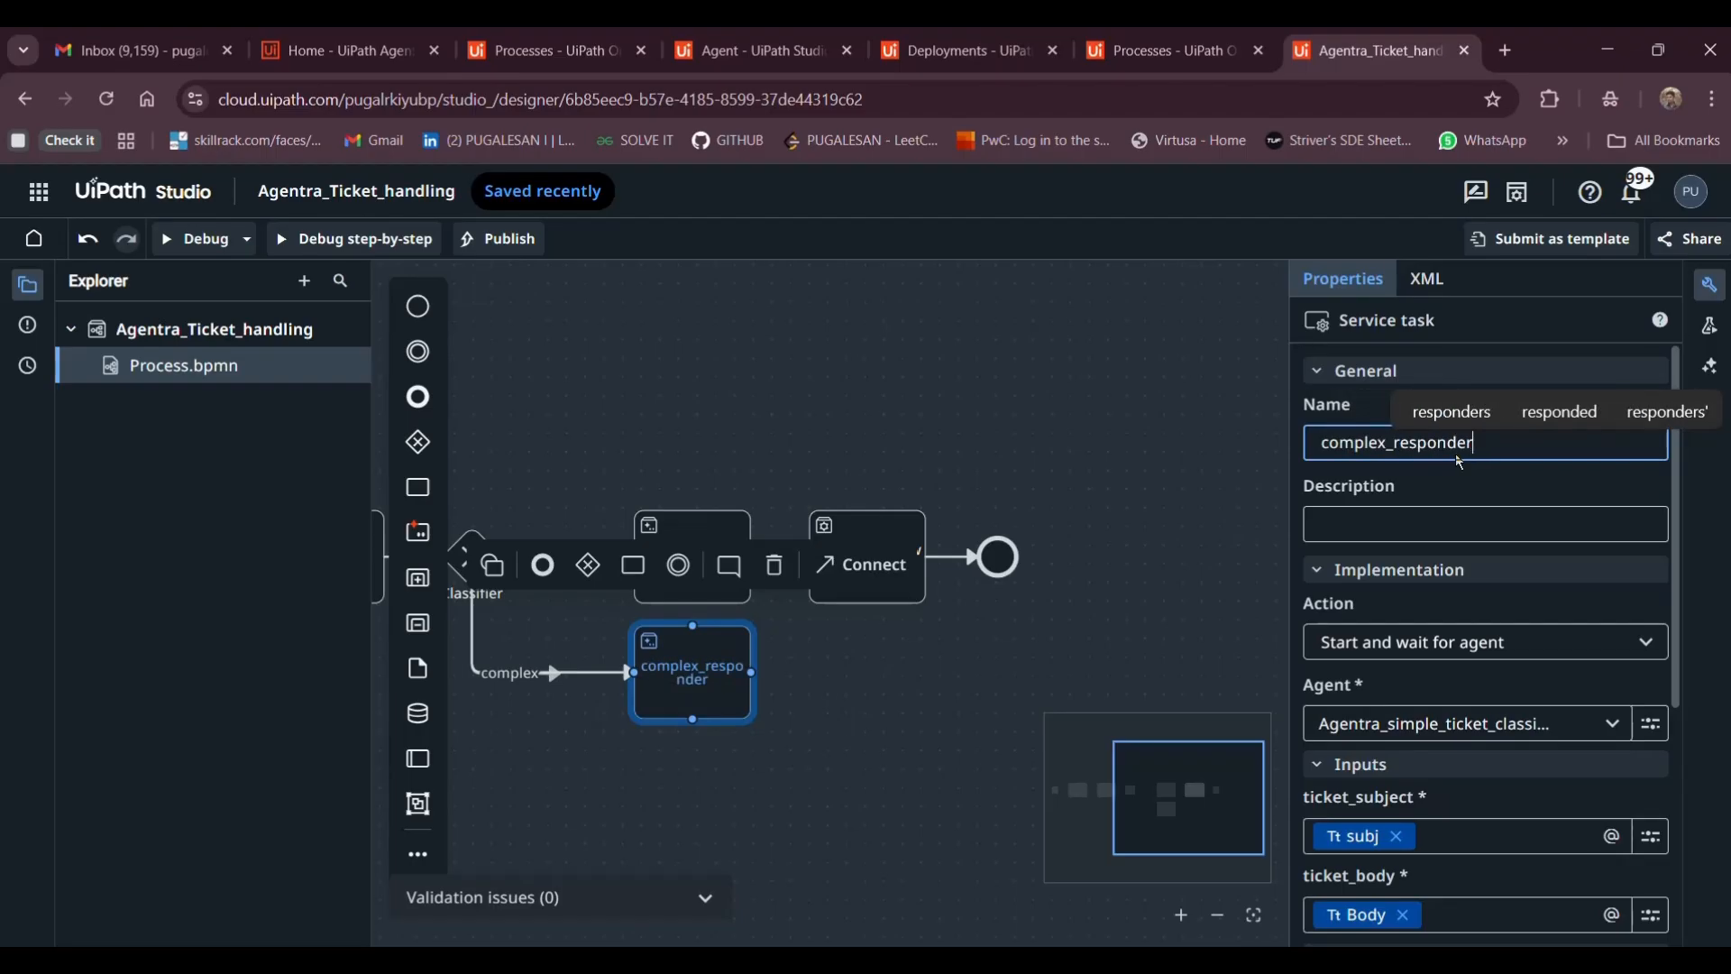
Append a task after complex_responder that starts and waits for the mail_sending_new (MaestroDesk) RPA workflow
click(632, 588)
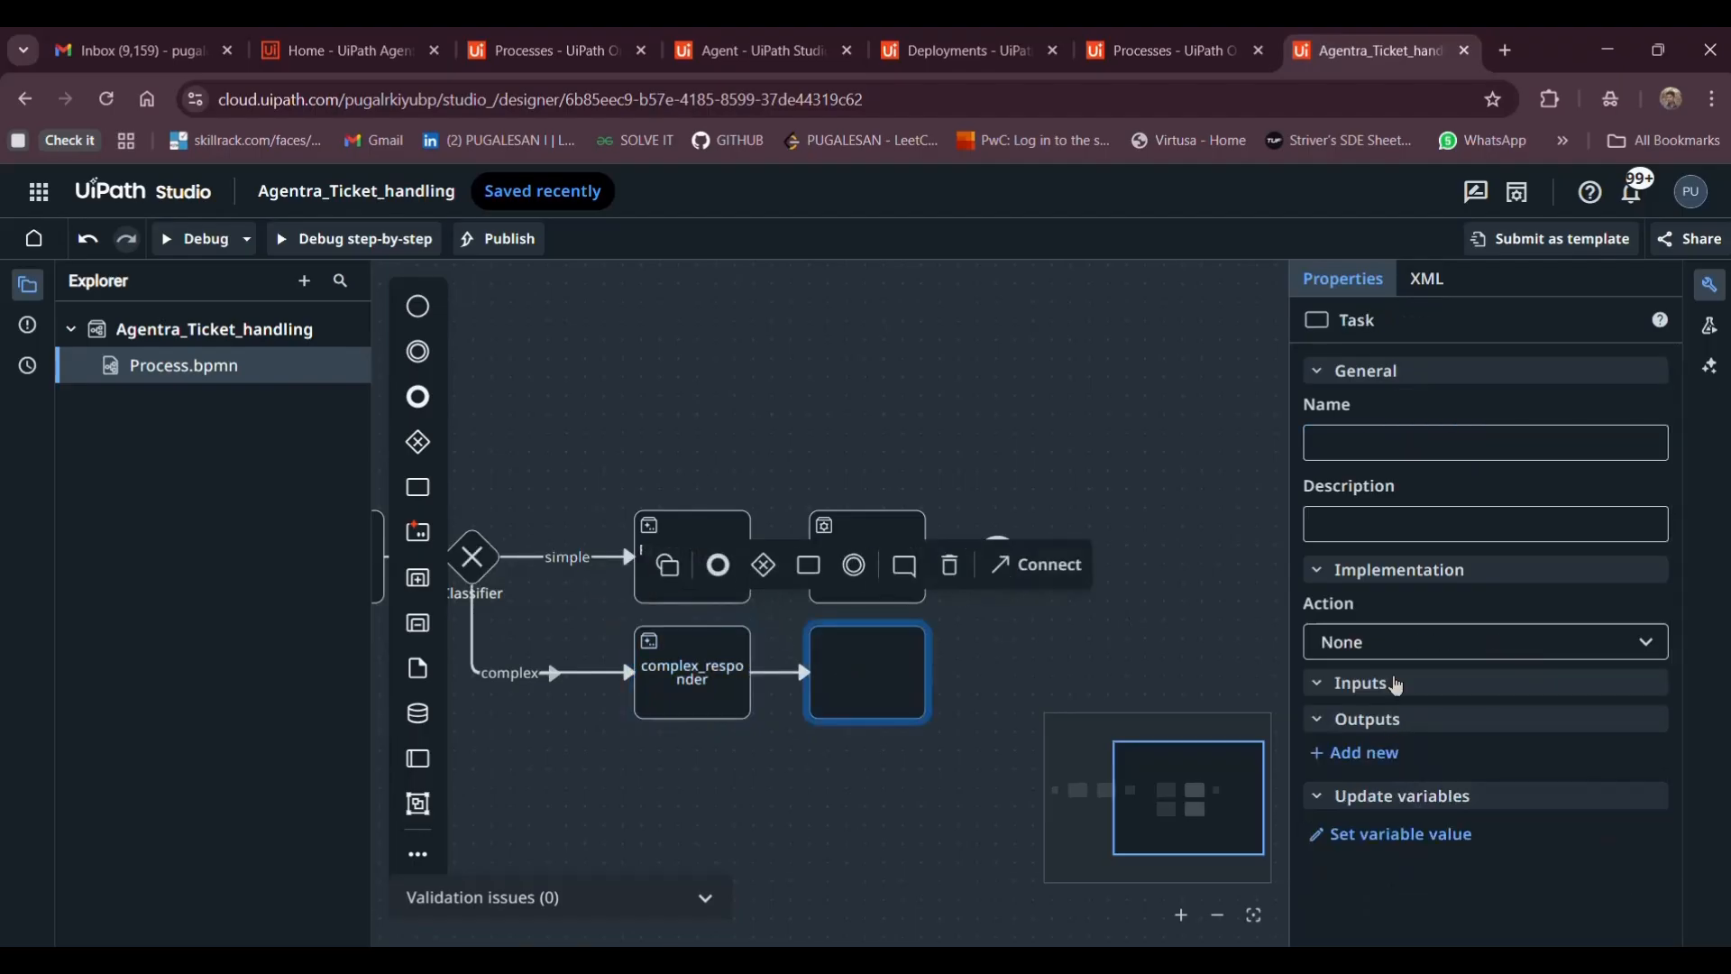
click(1362, 643)
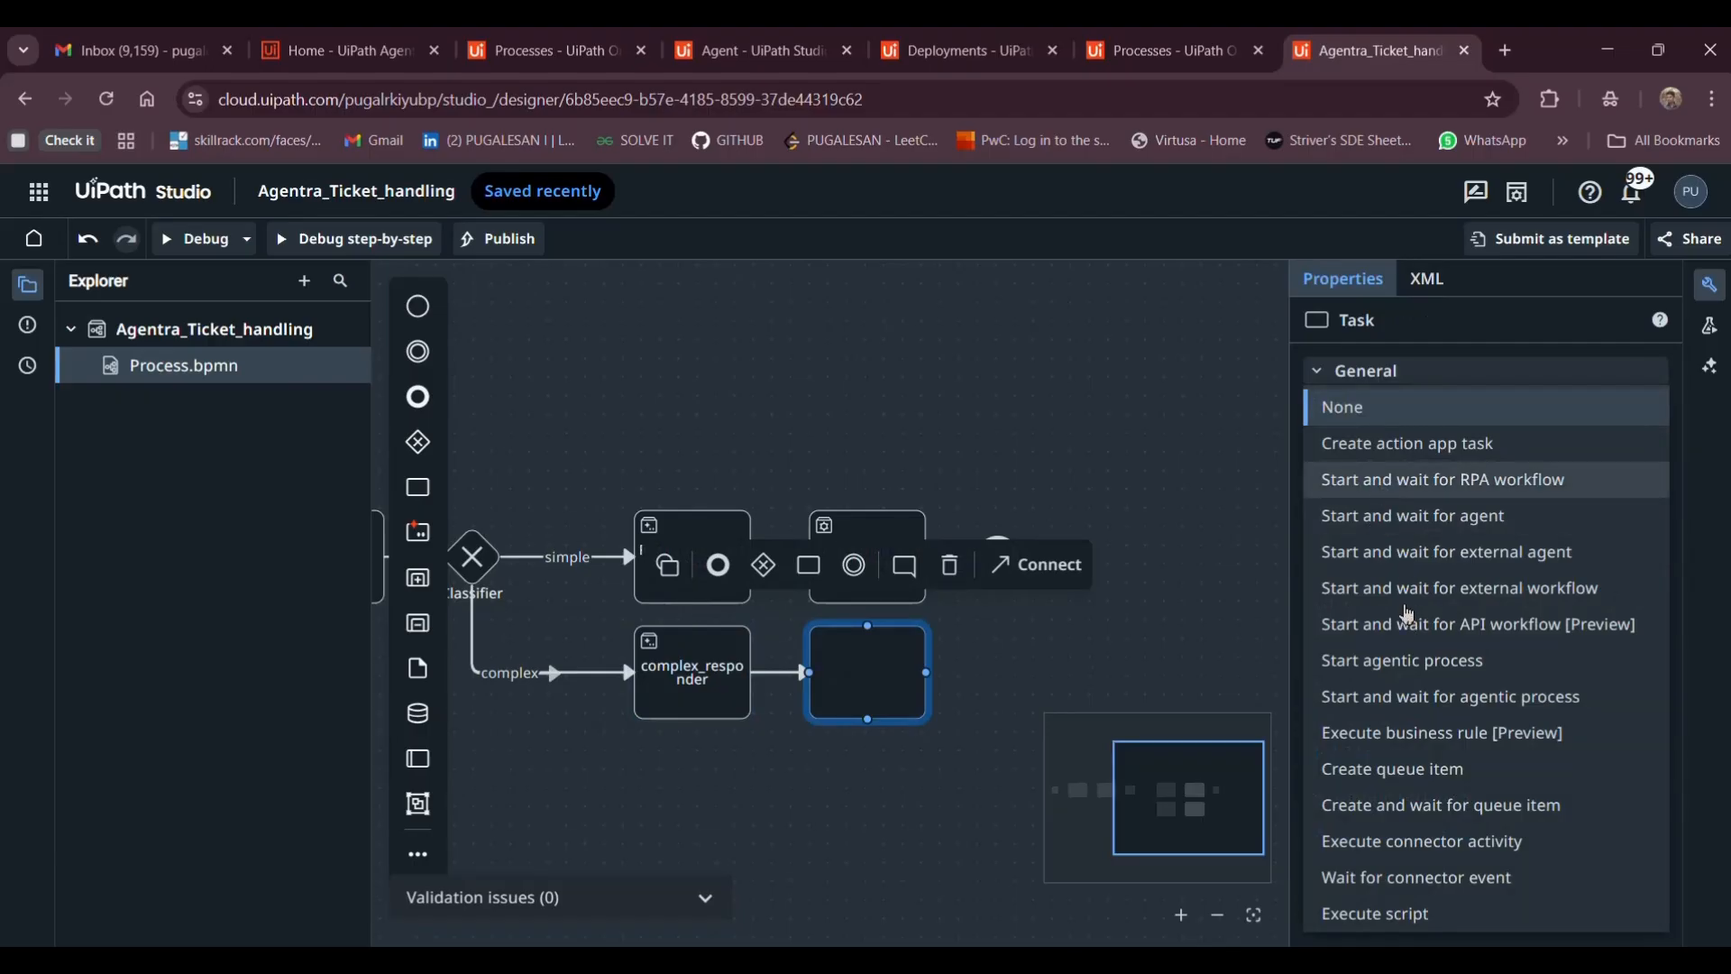
click(1377, 728)
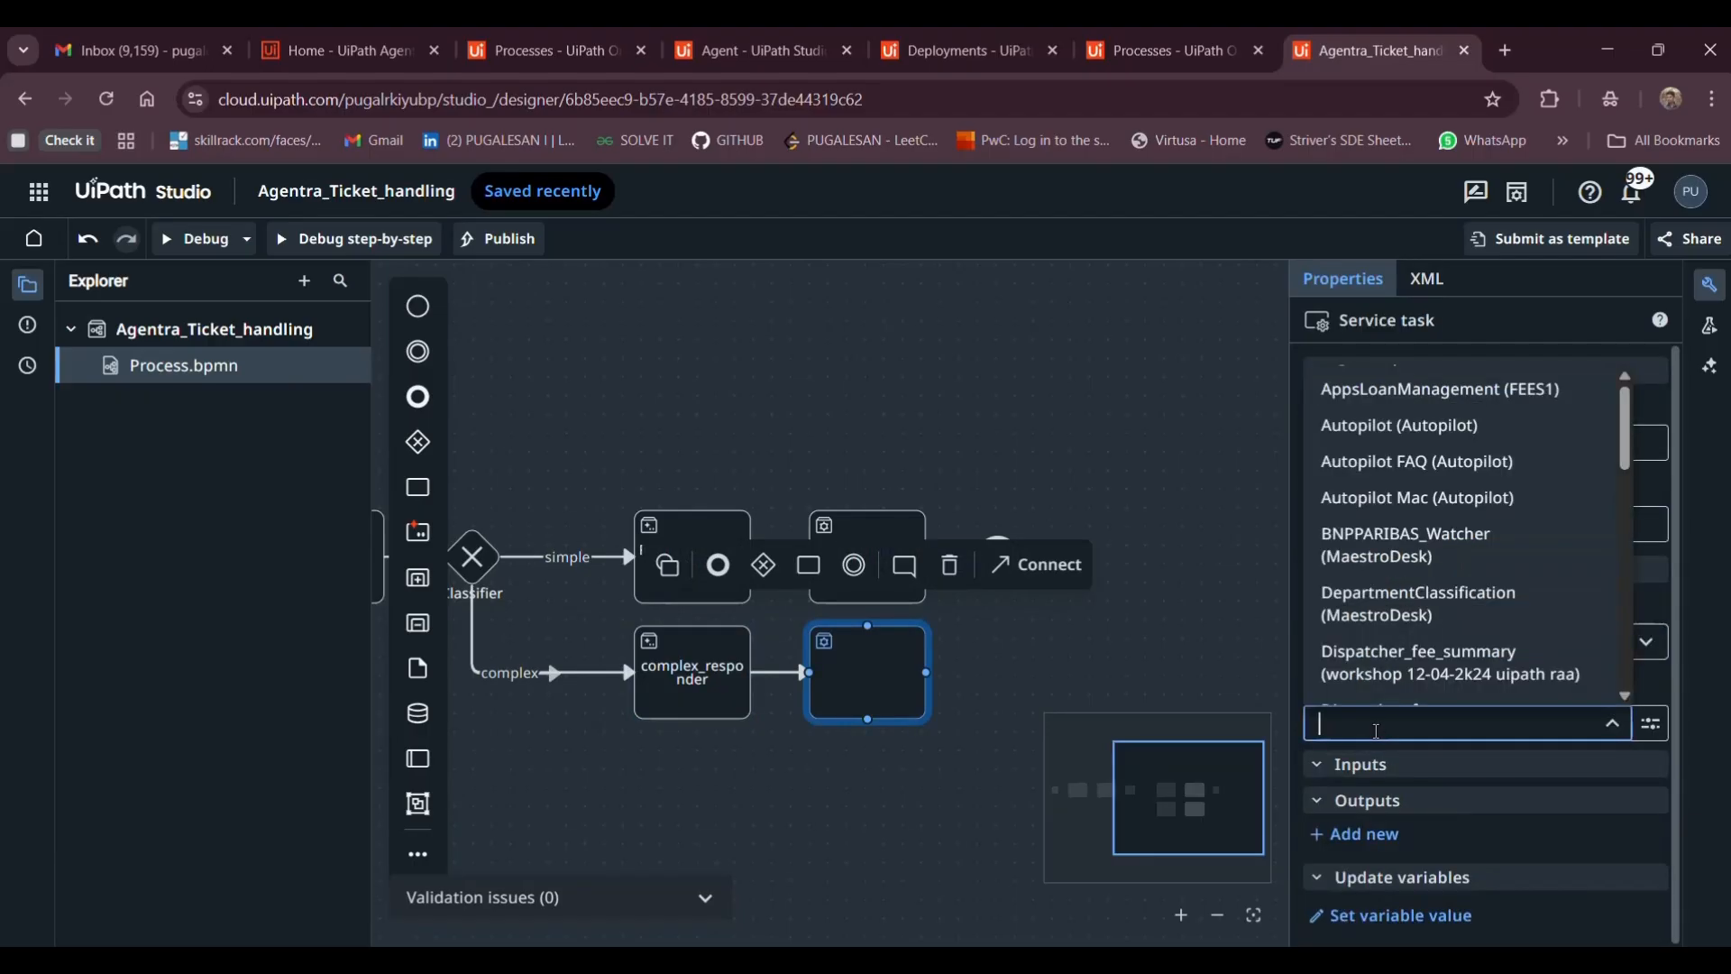
text(ma)
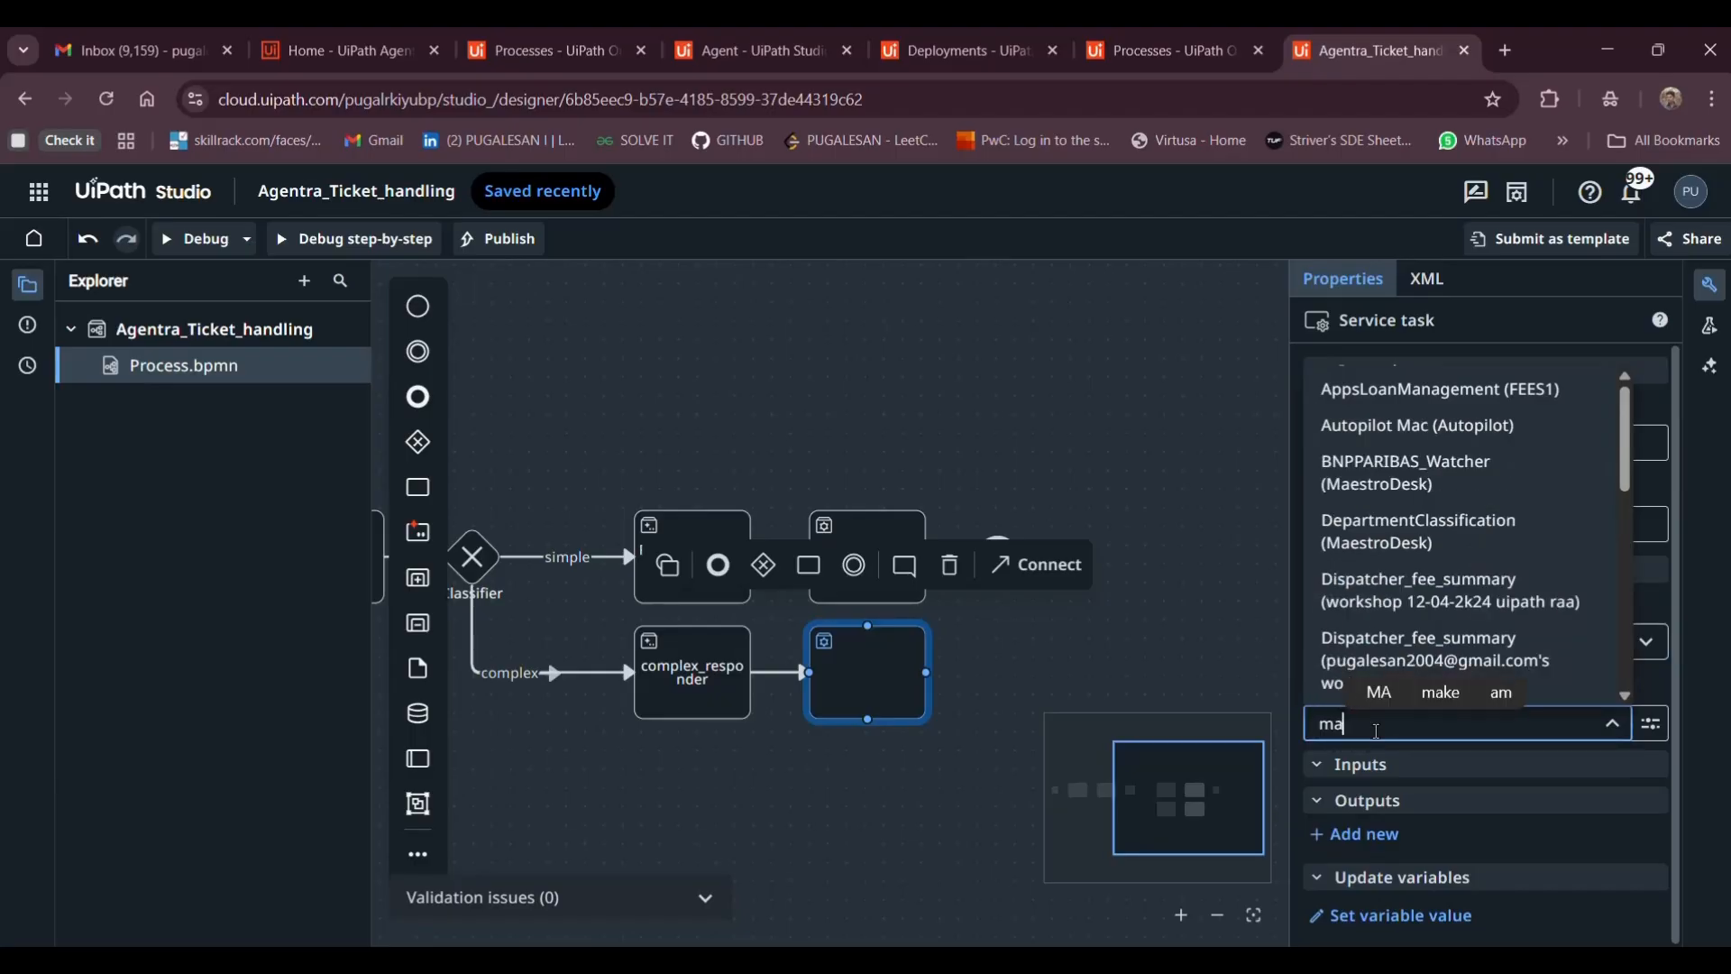
text(il)
scroll(1402, 475, down, 1)
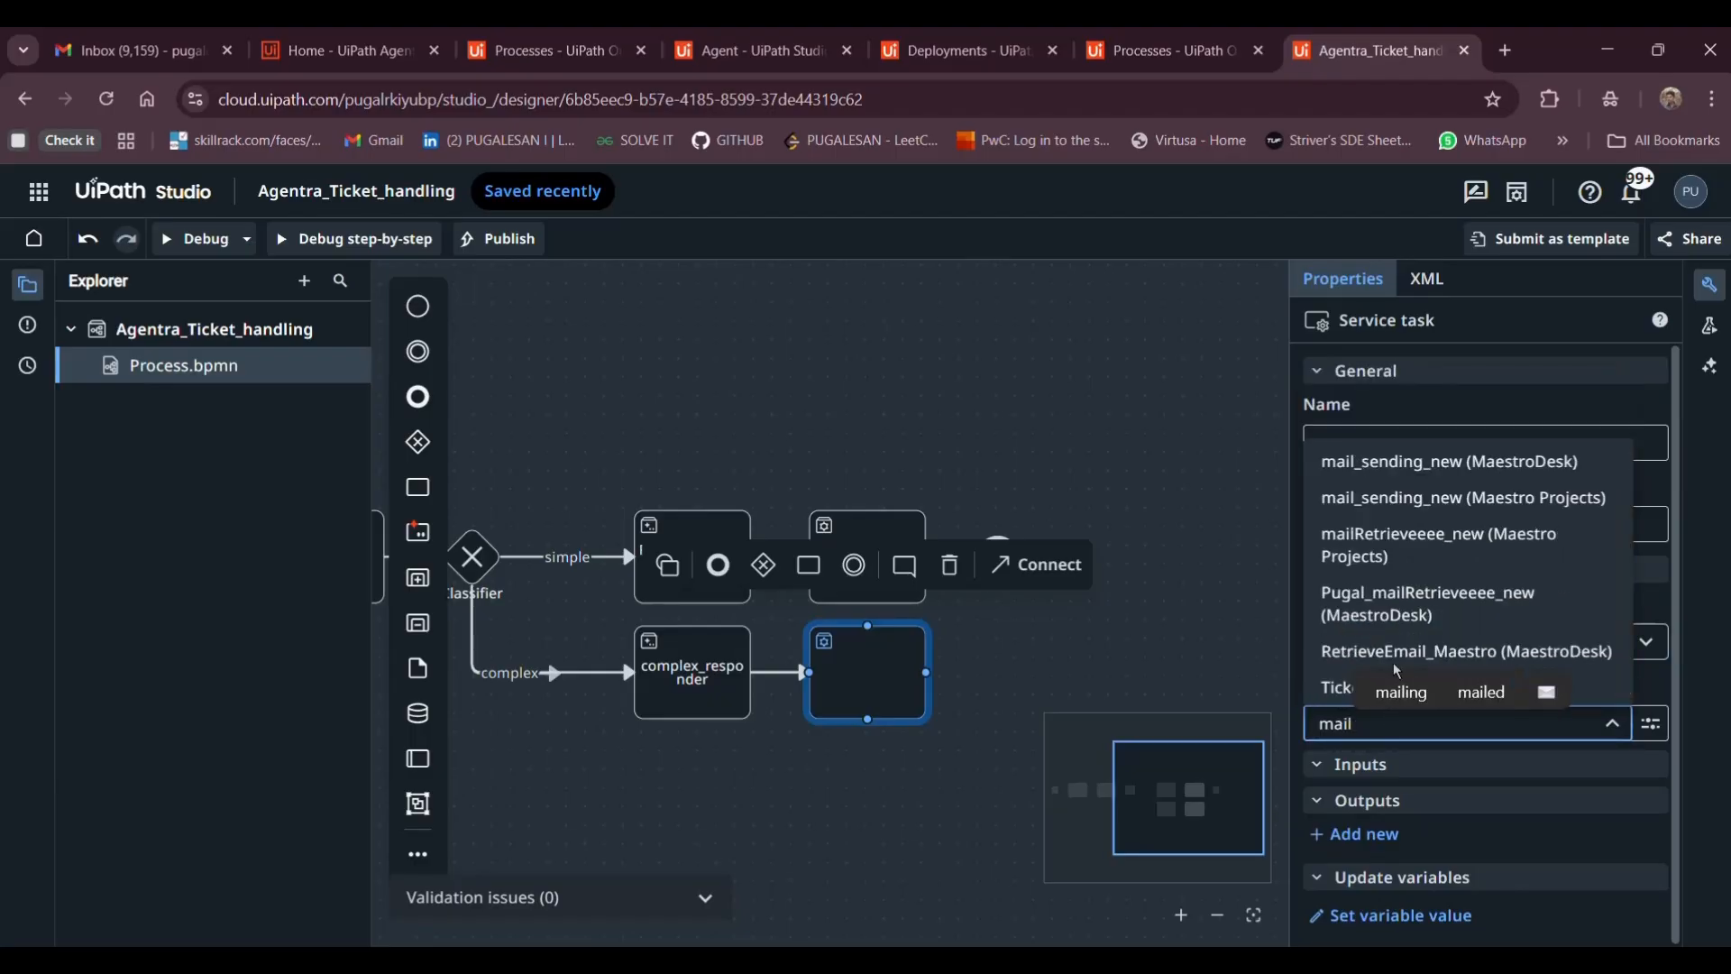
click(1403, 472)
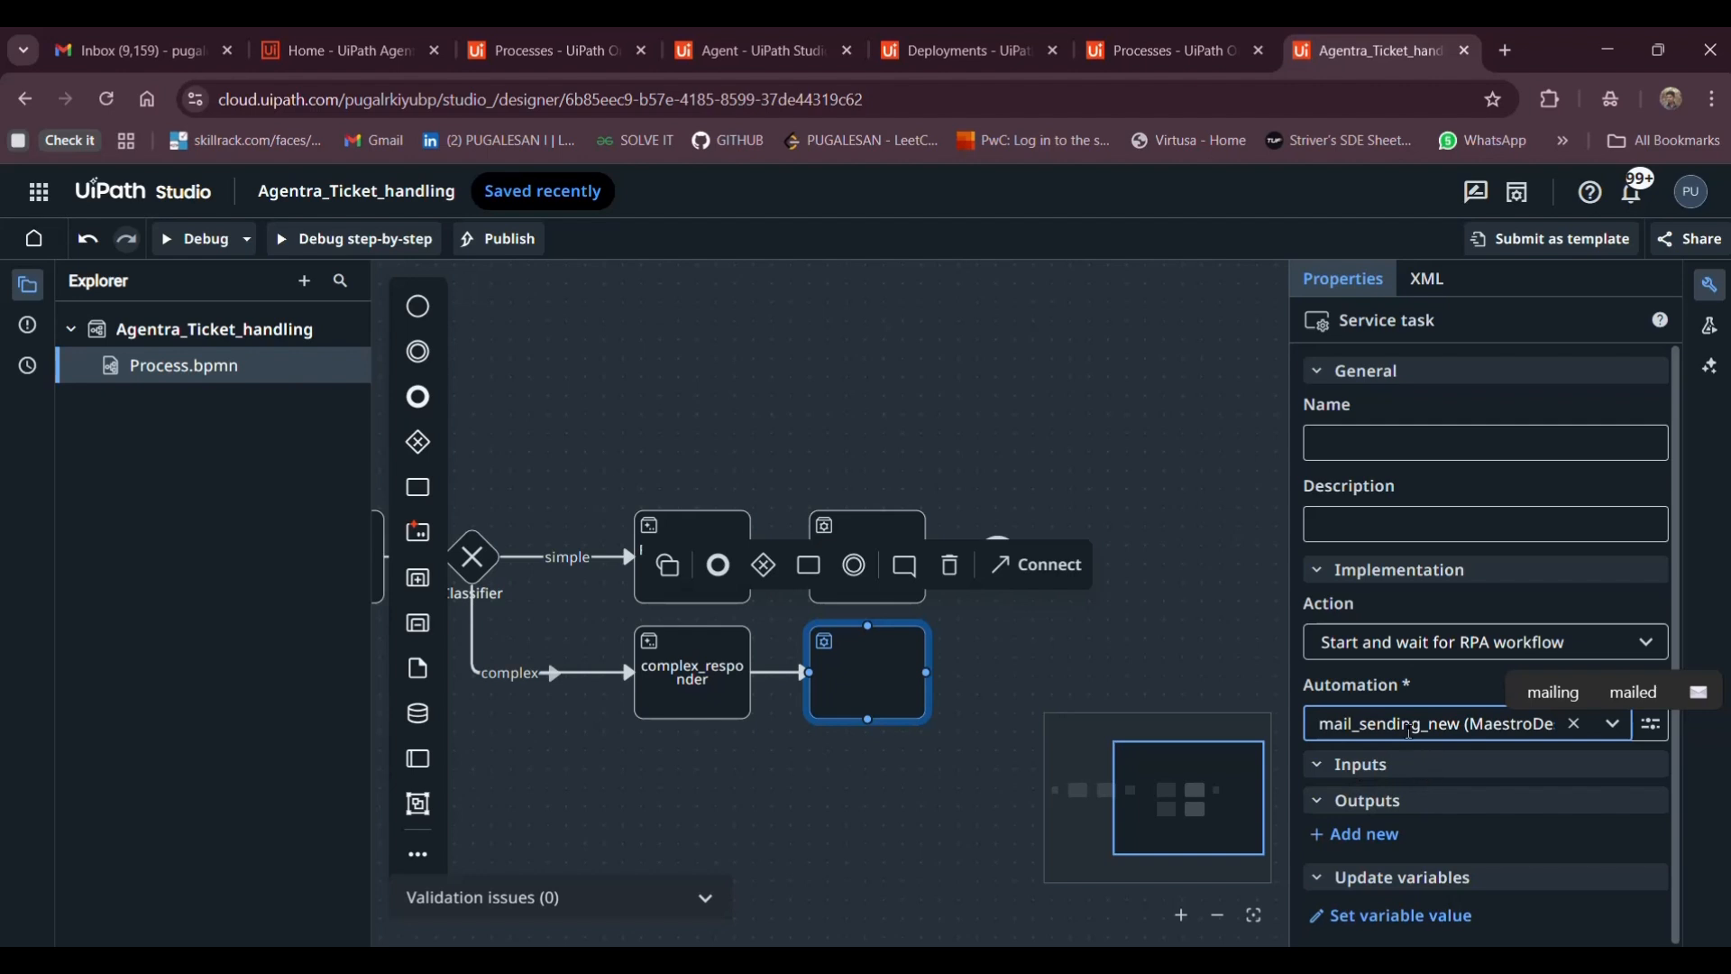
Open the in_sub and in_sender variable lists, close them without choosing, and select Mail_sending_workflow
click(1367, 837)
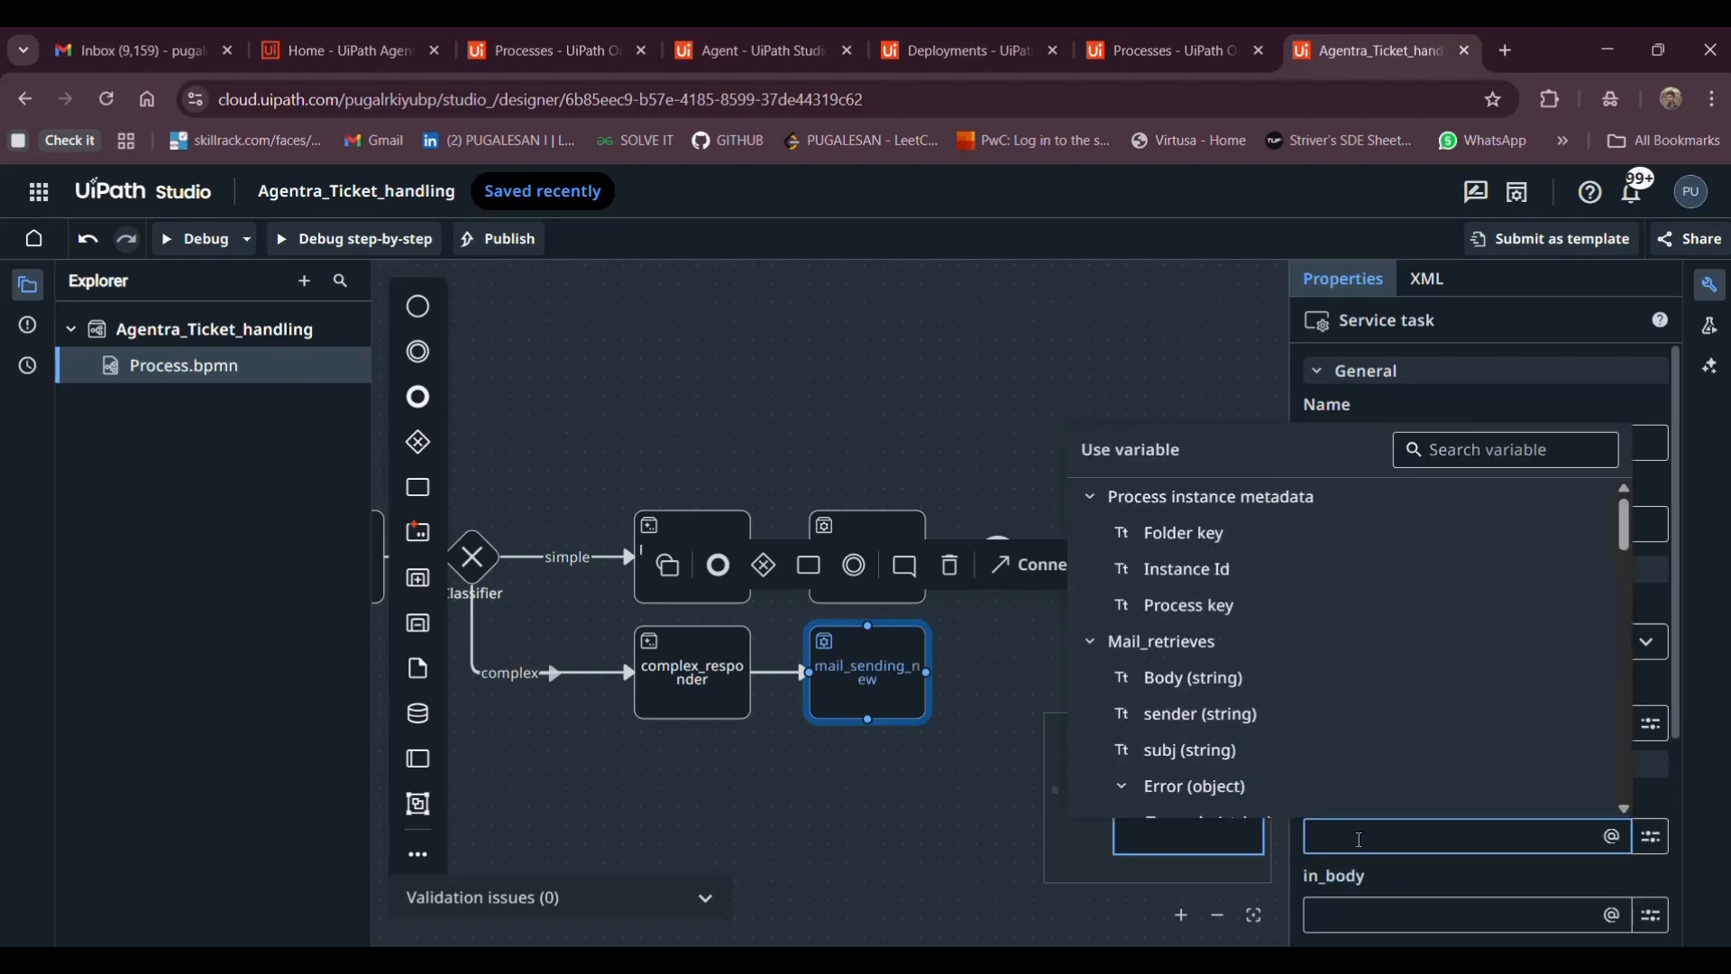
click(950, 580)
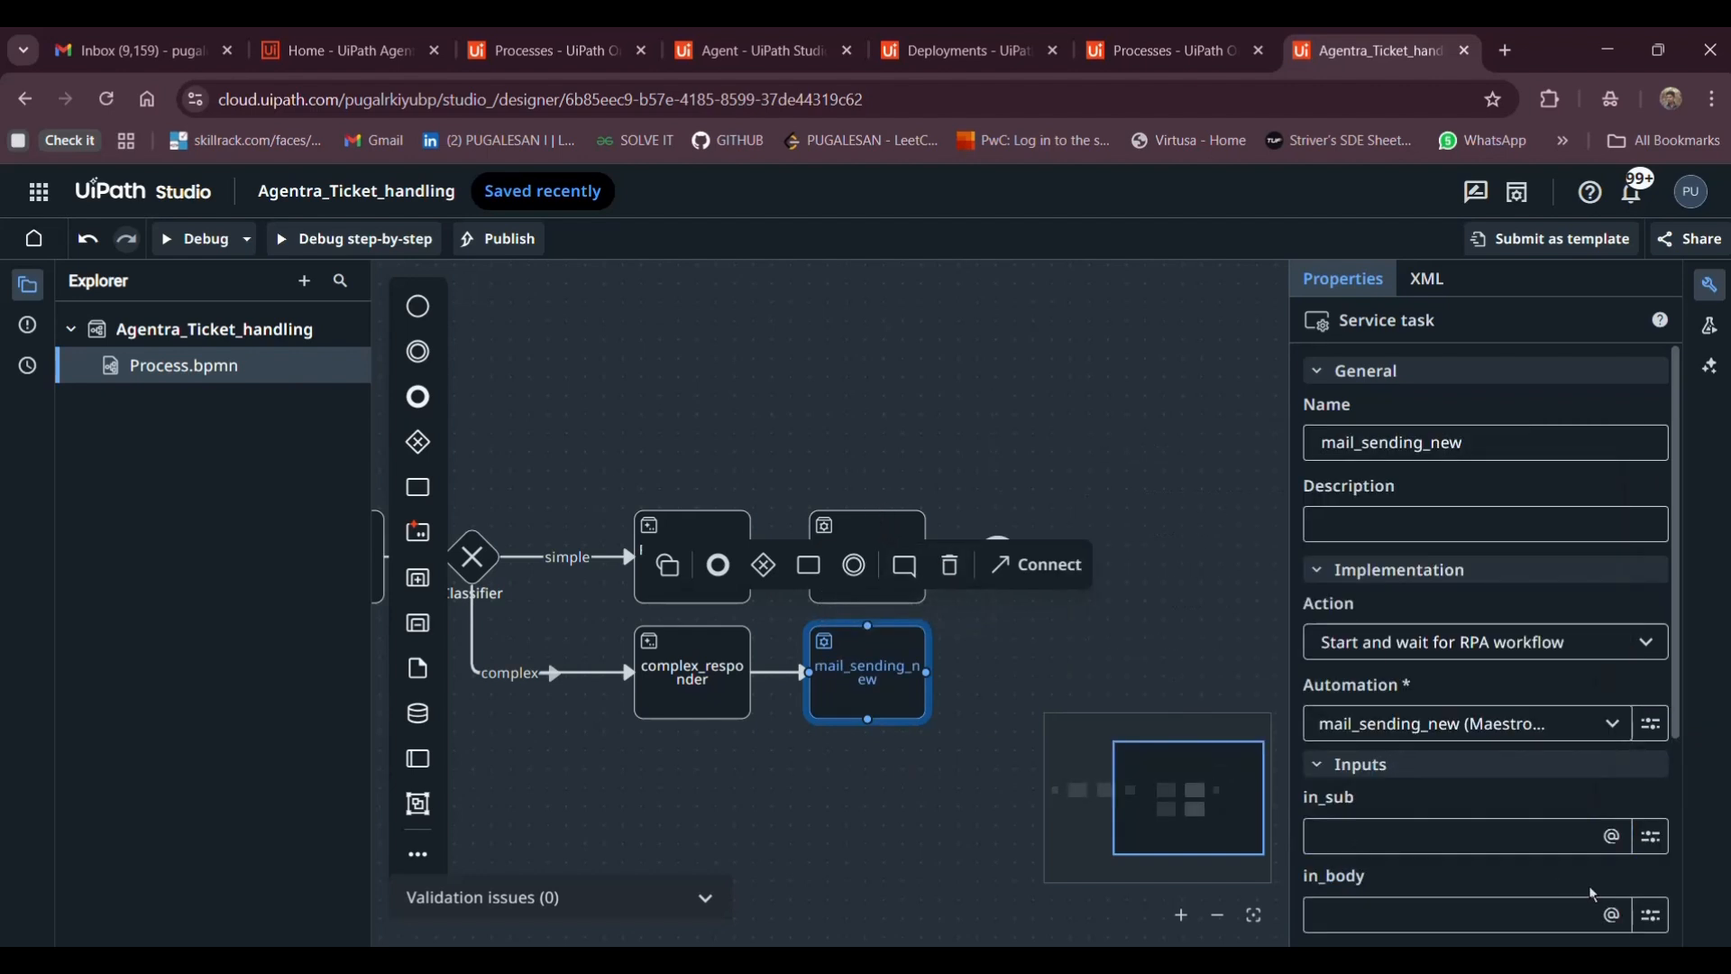
scroll(1593, 894, down, 2)
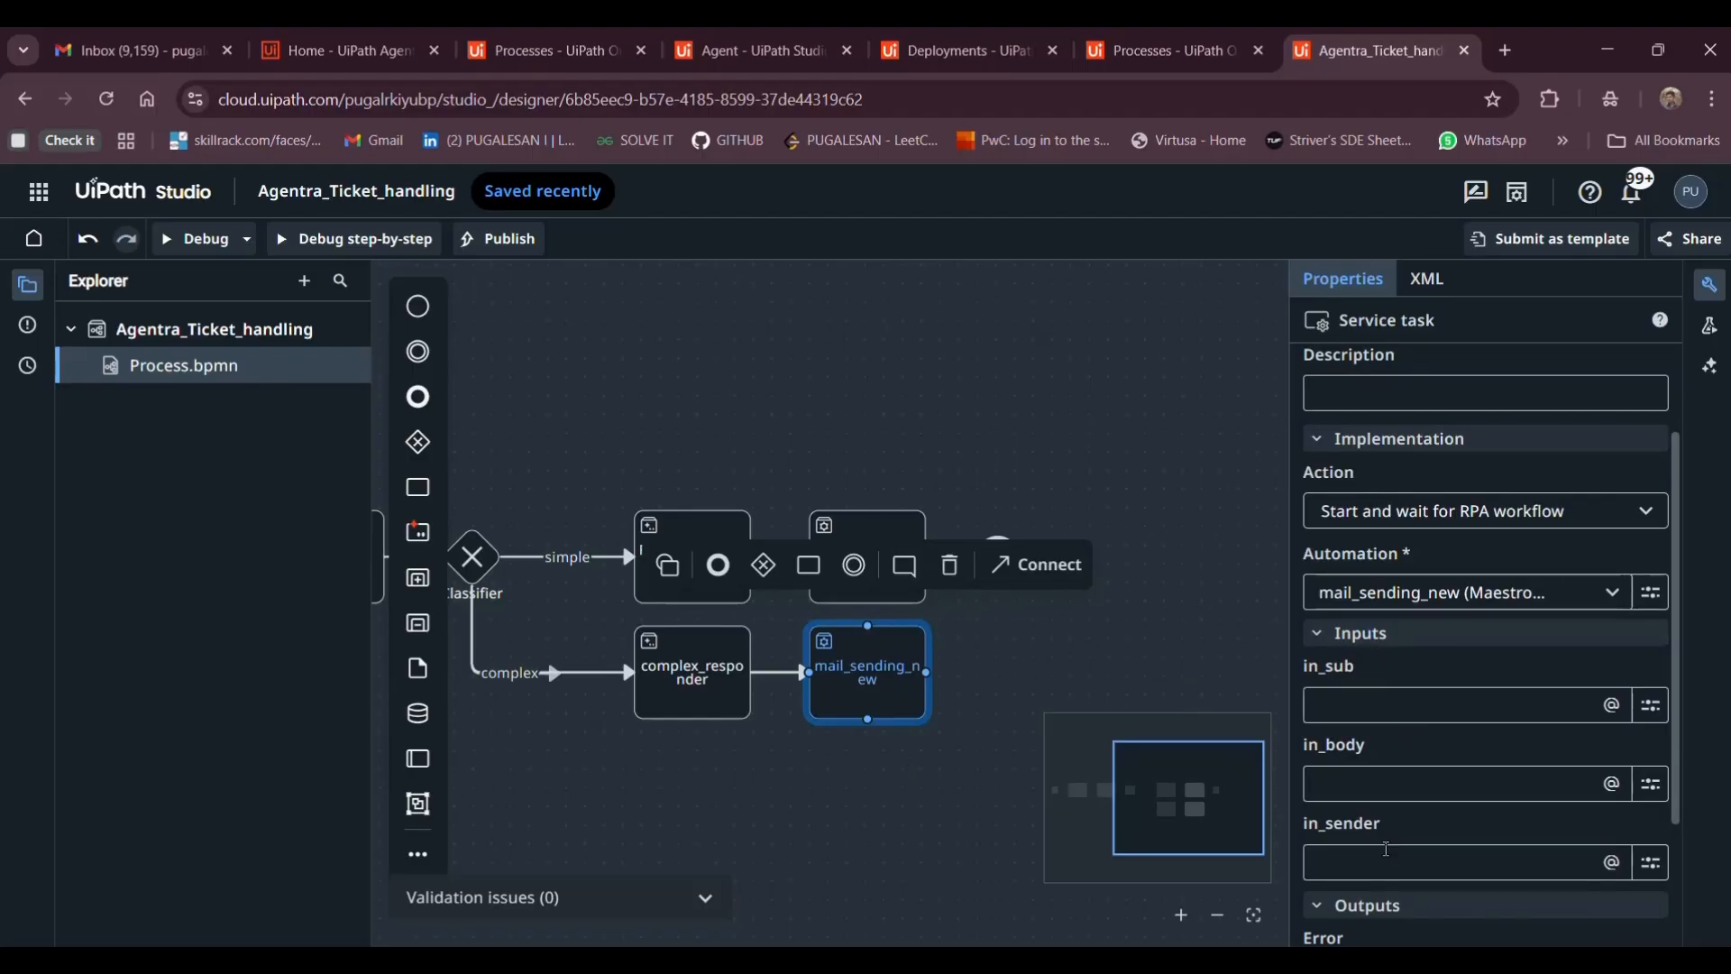
click(1387, 852)
click(820, 678)
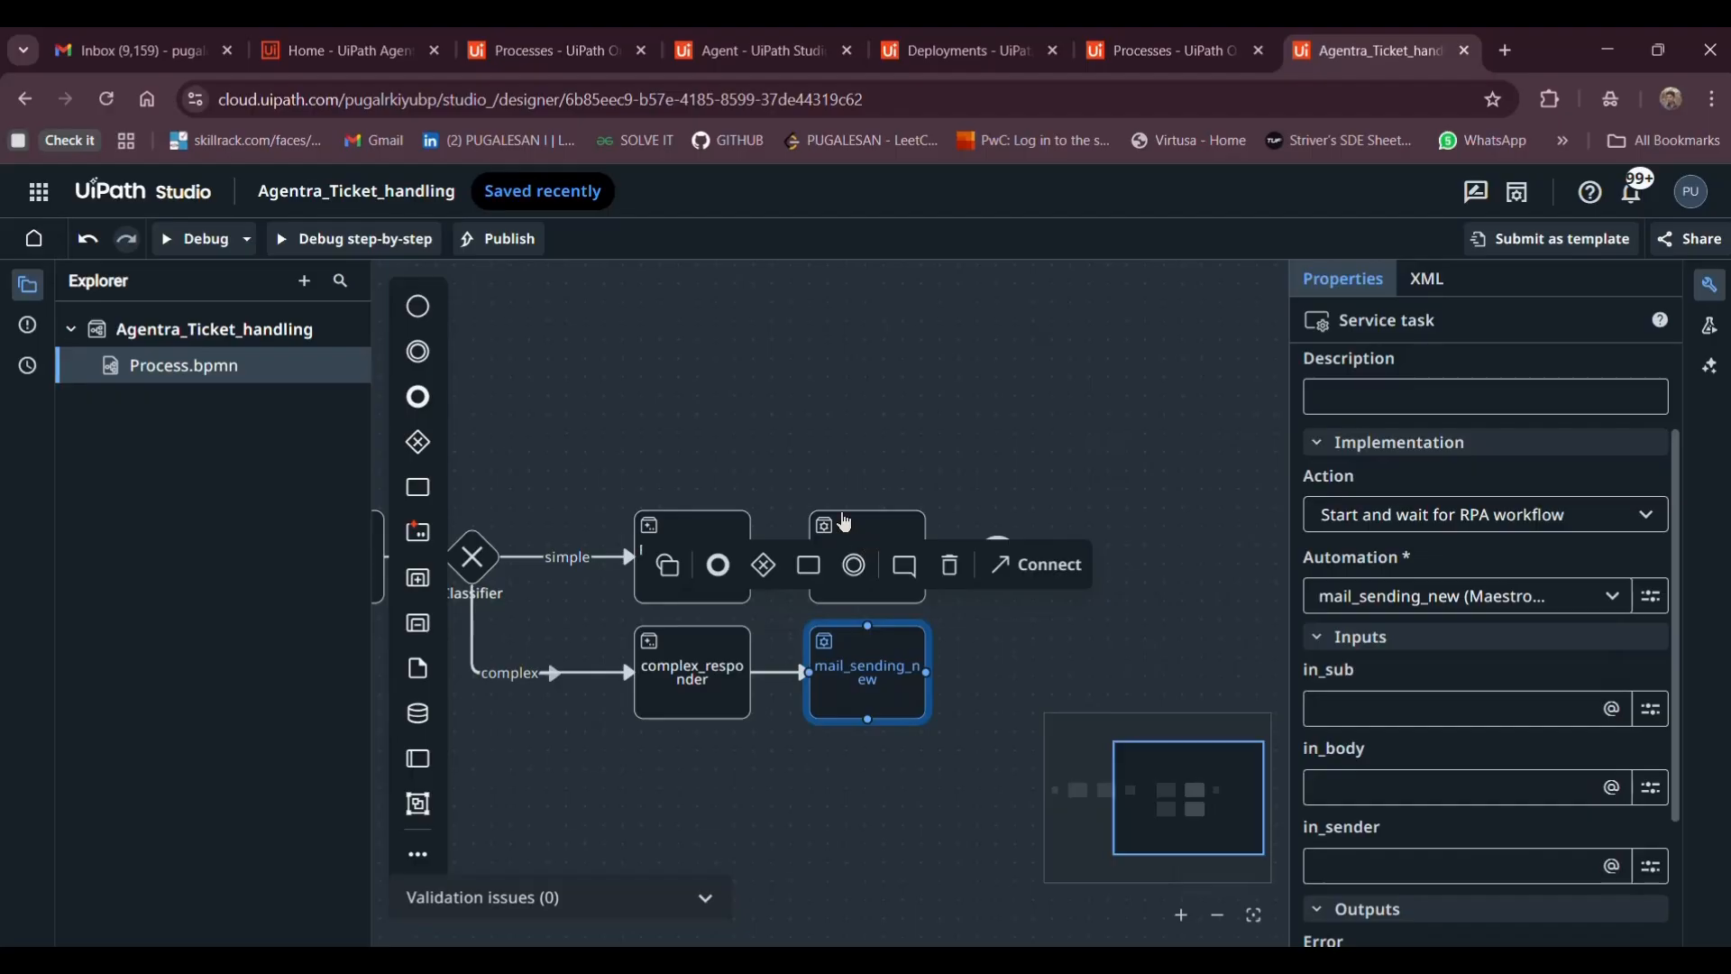
shift+click(845, 523)
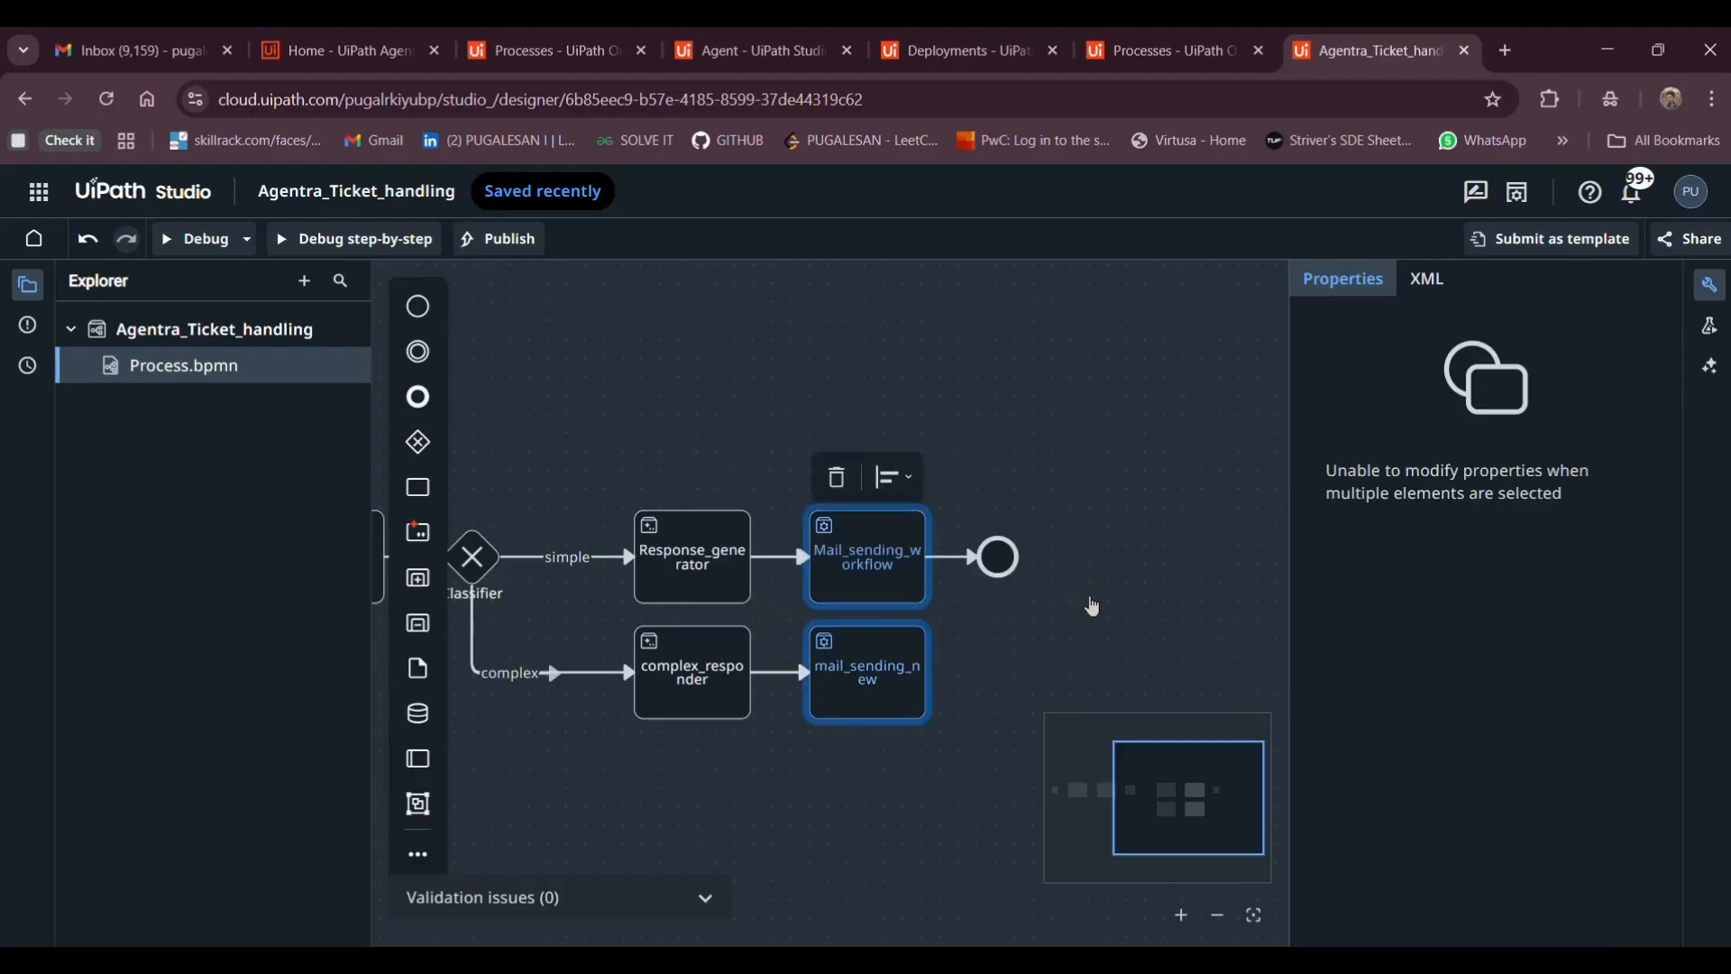
Delete the intermediate throw event that follows the complex branch's mail_sending_new task
click(1092, 606)
click(846, 657)
click(852, 568)
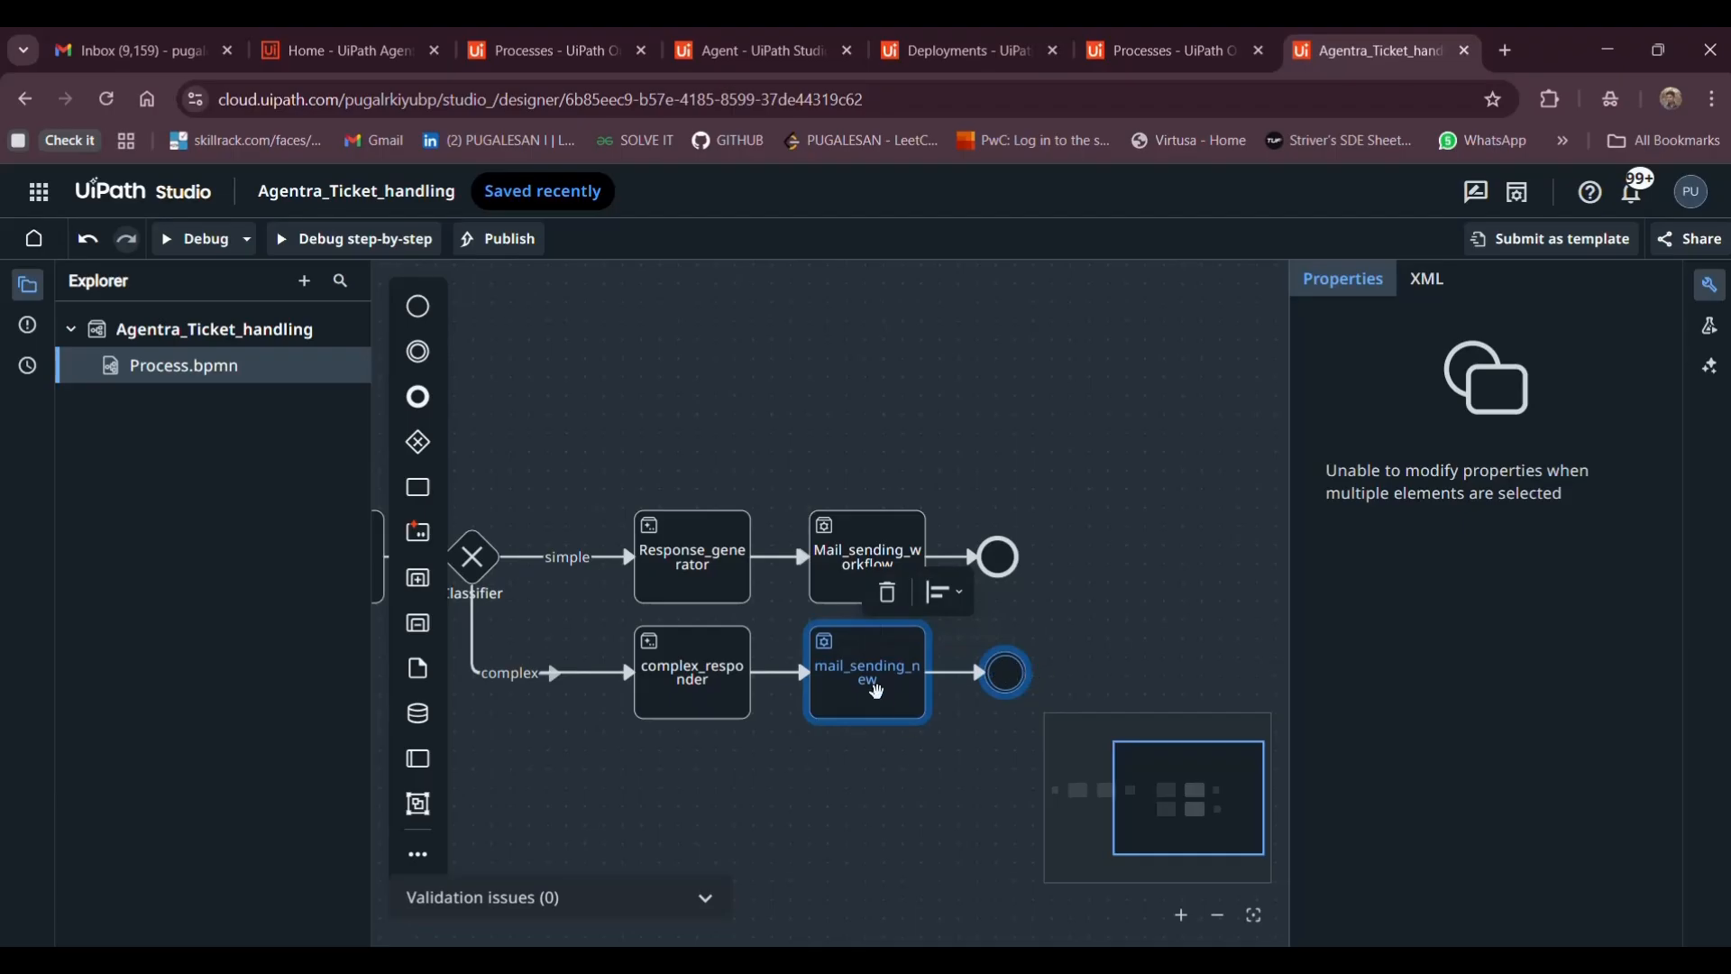
click(1037, 709)
click(922, 720)
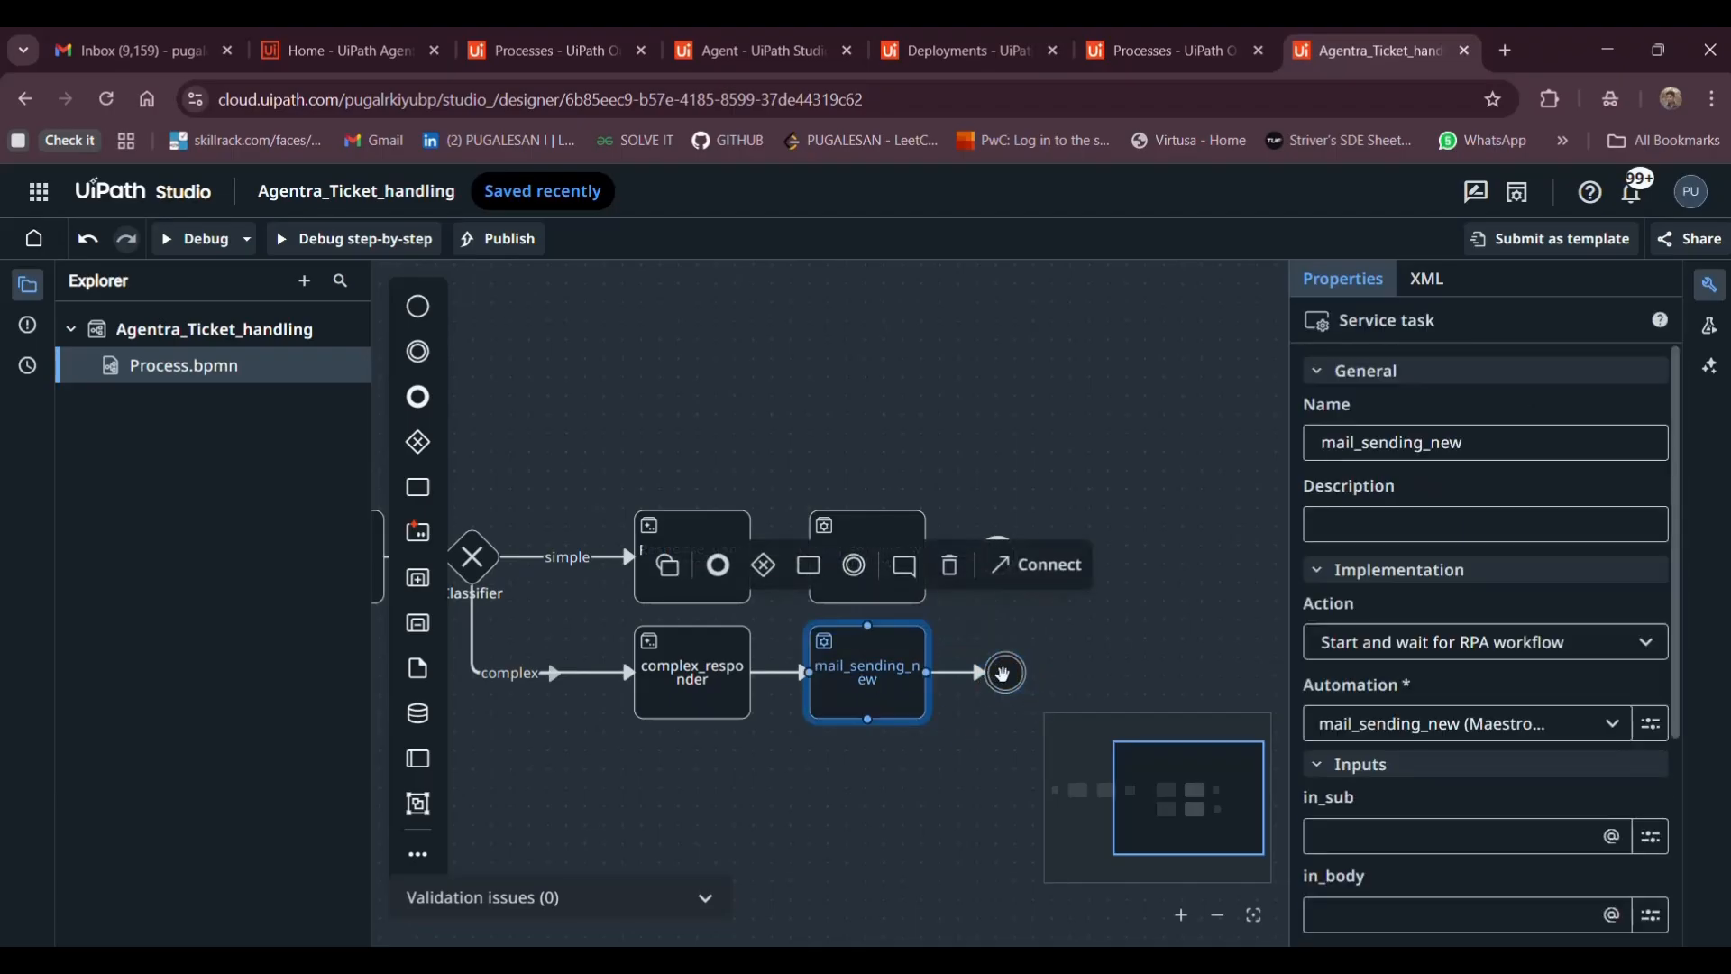
click(1006, 672)
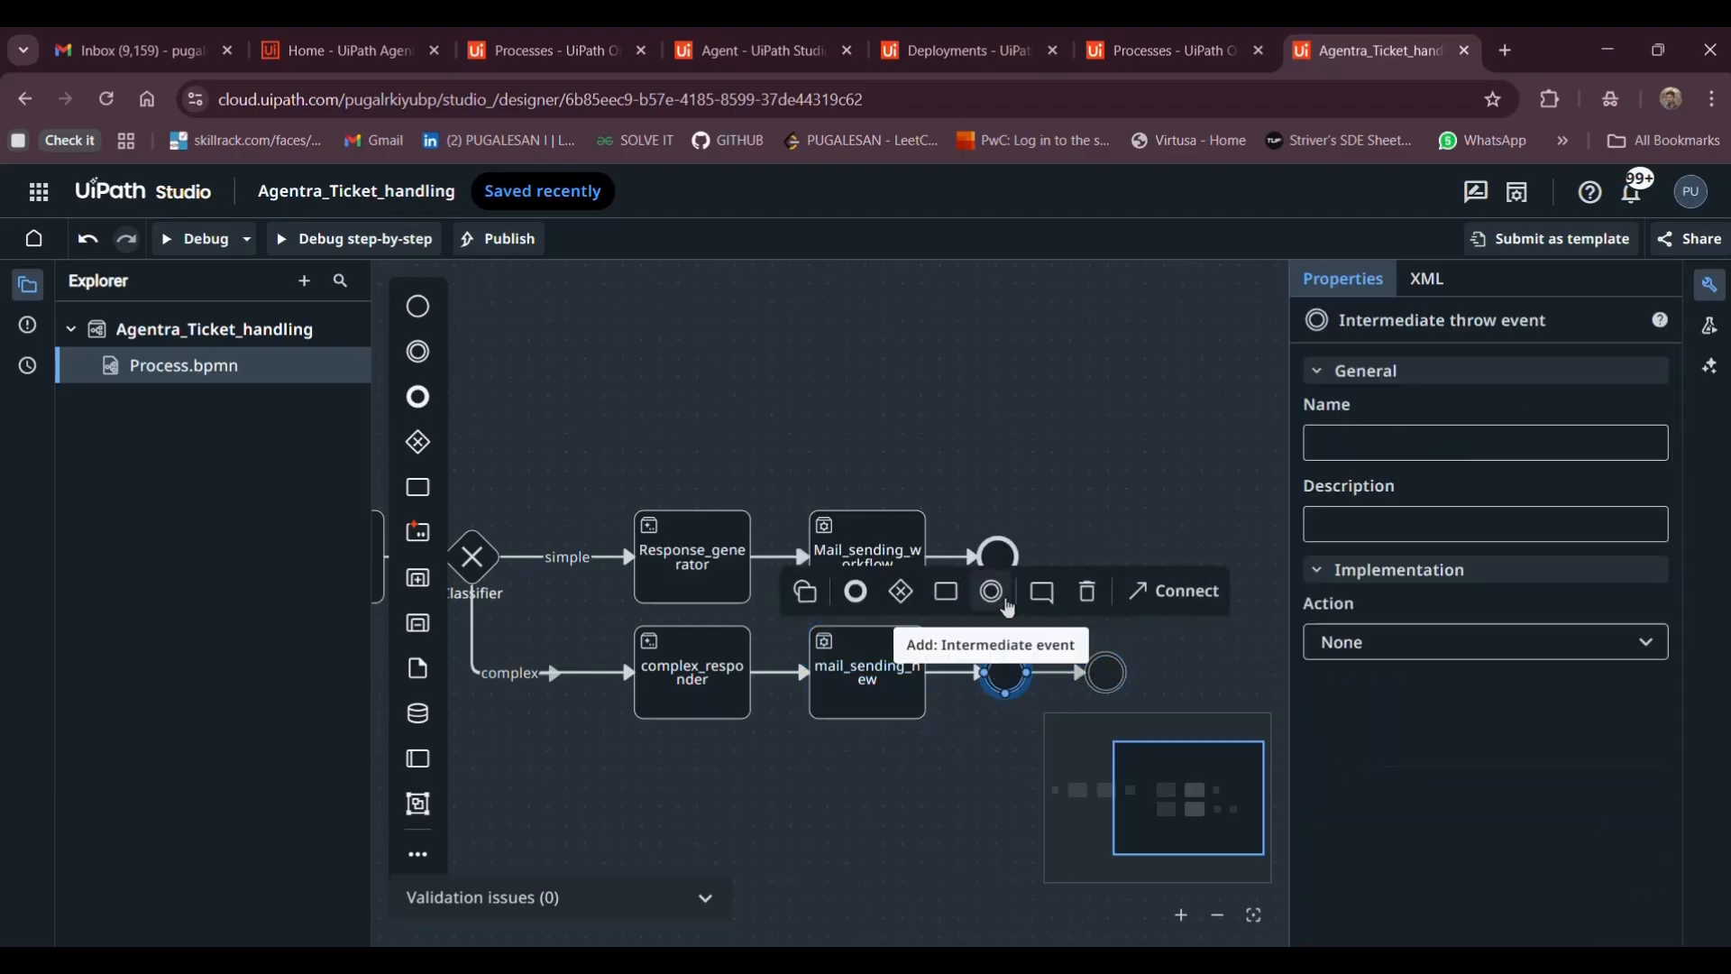
click(1088, 592)
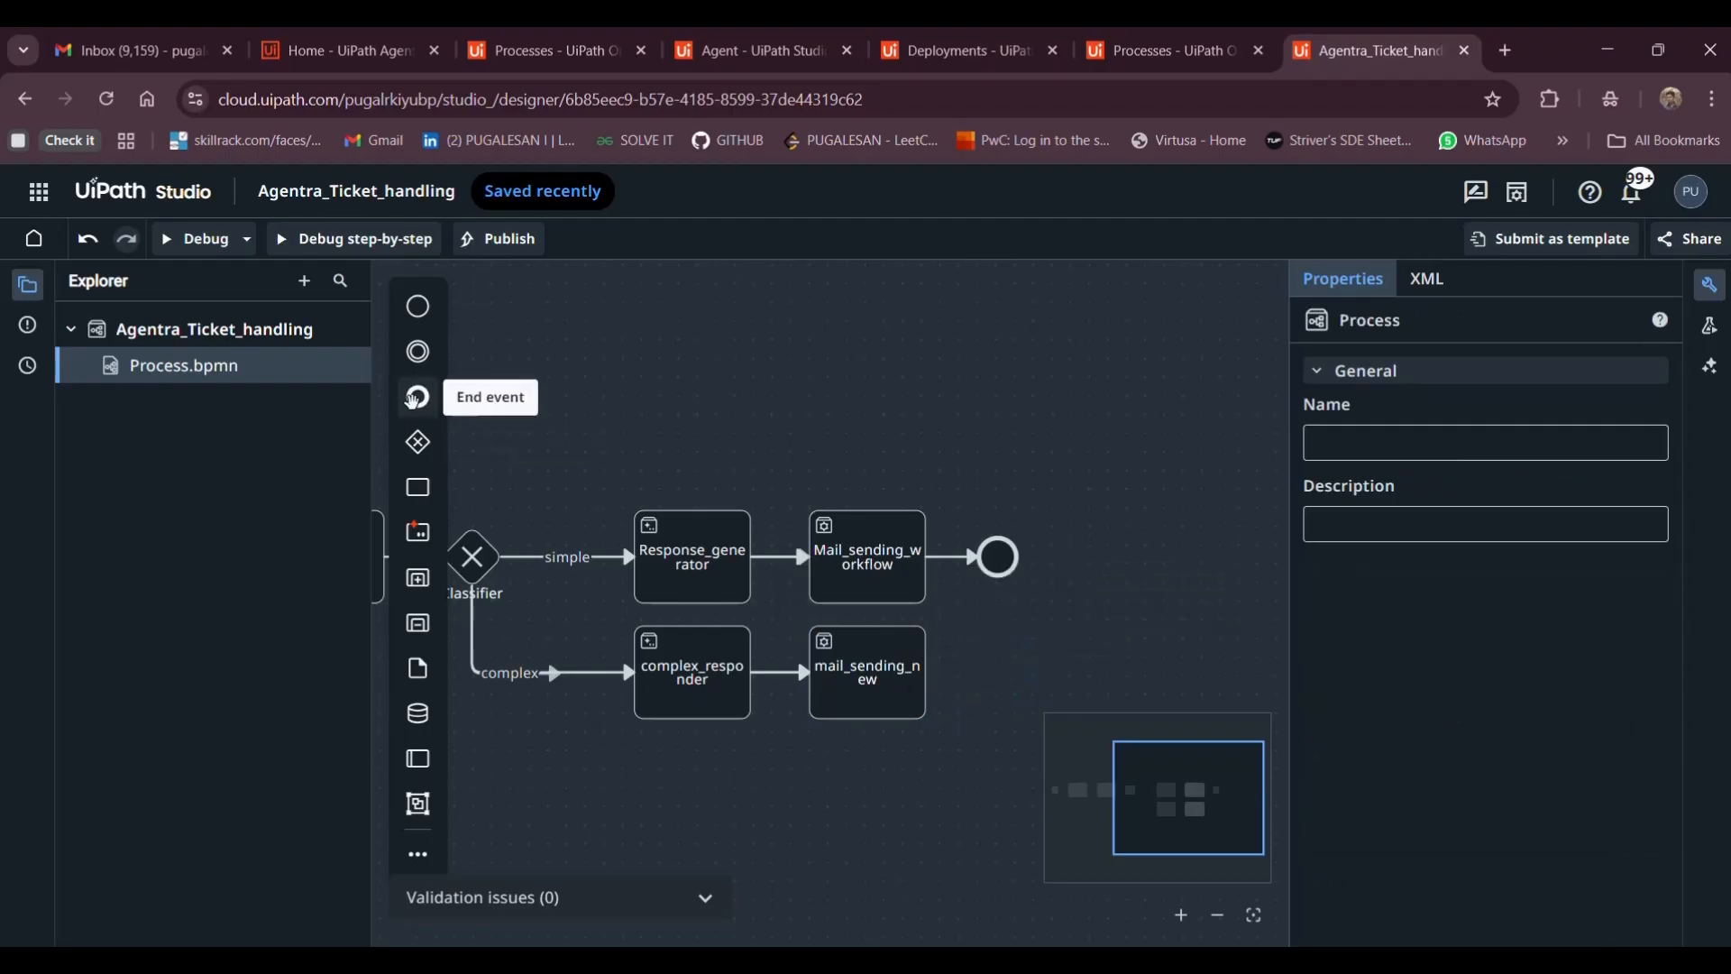
Place an End event right of mail_sending_new and connect the task to it
click(418, 397)
click(988, 673)
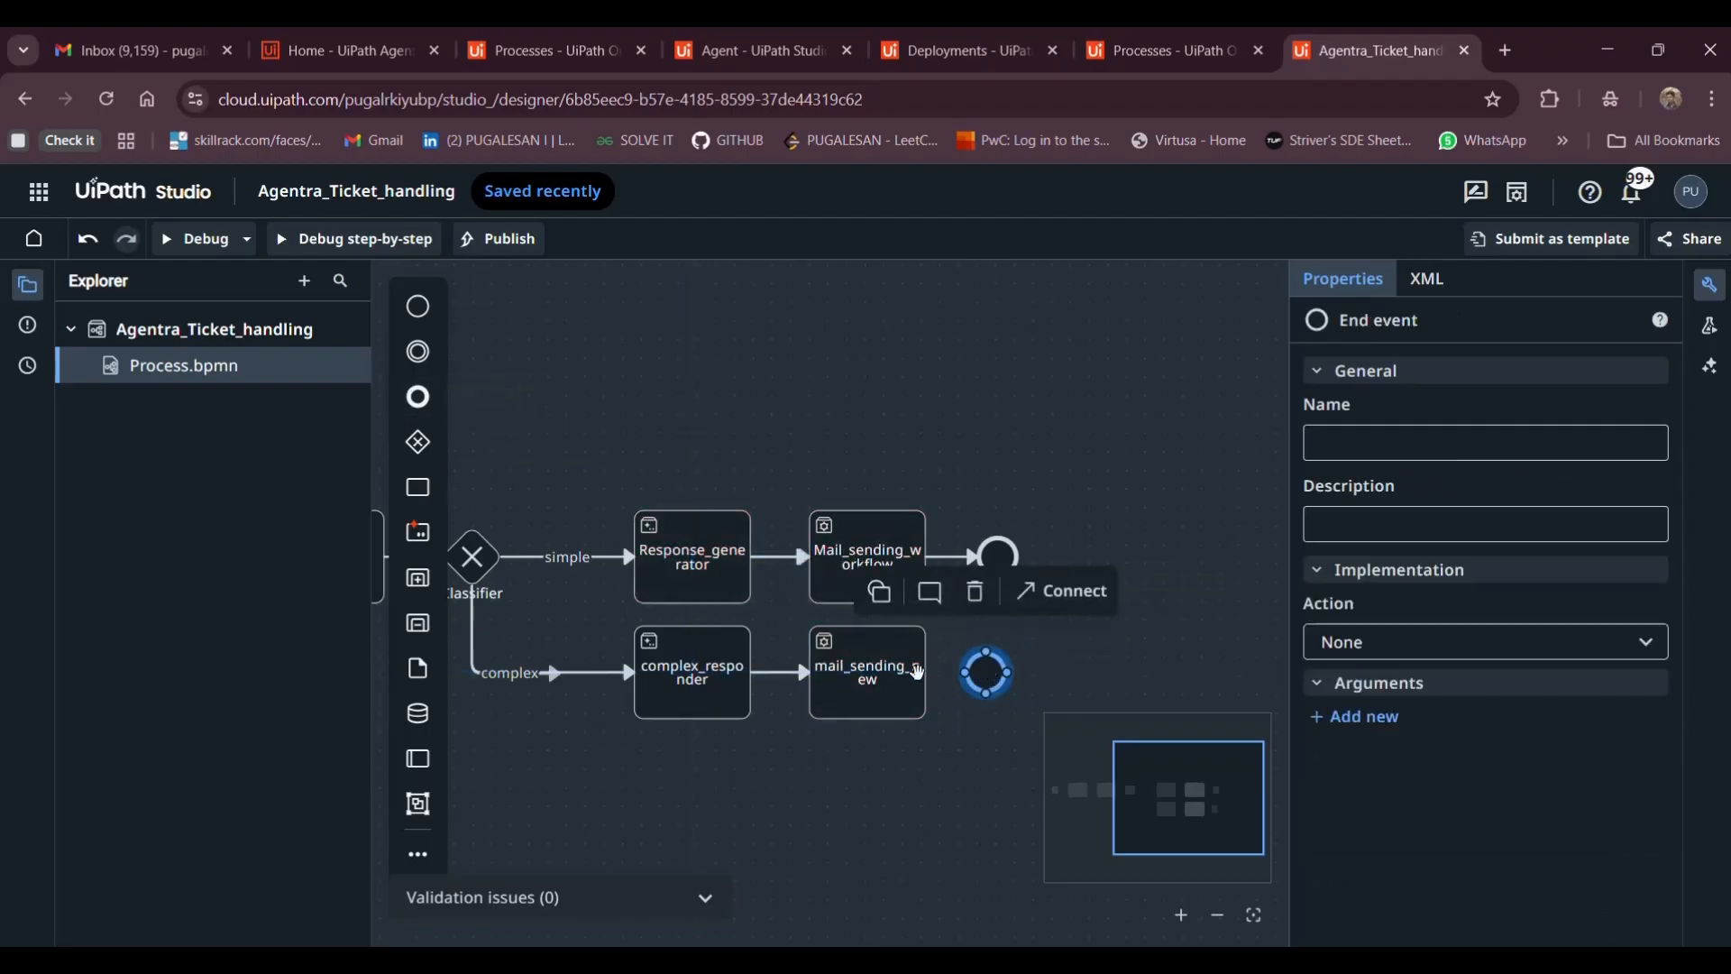
click(915, 686)
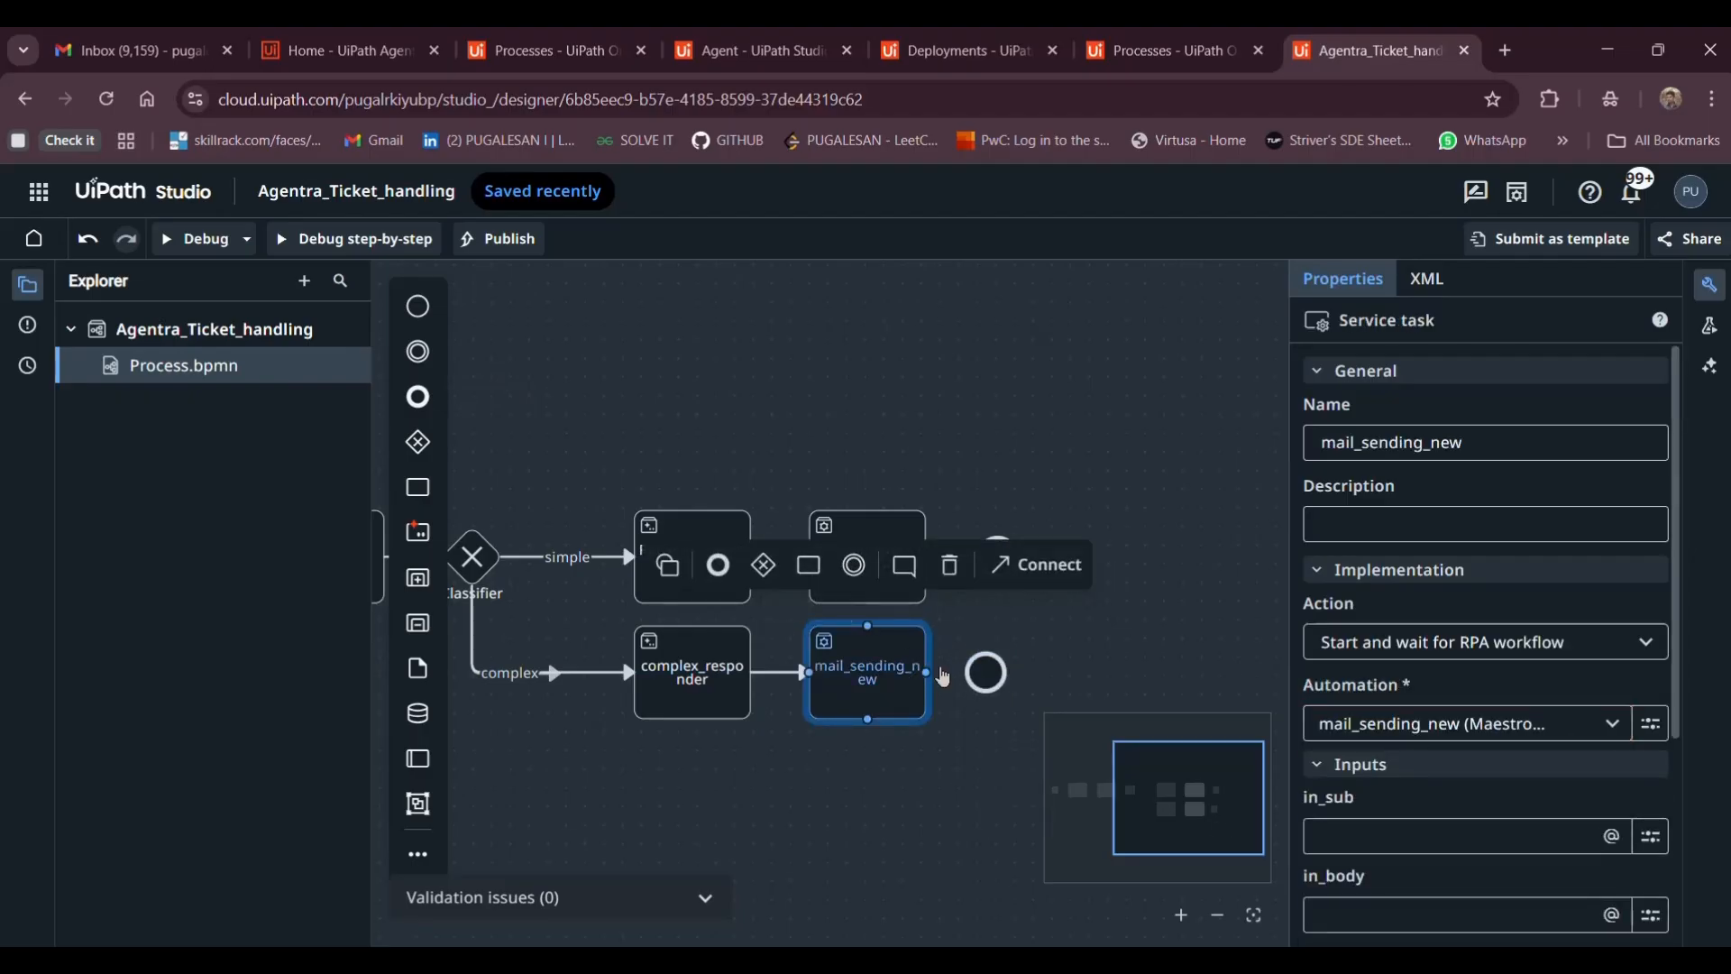
drag(943, 674, 987, 678)
click(1074, 651)
click(887, 587)
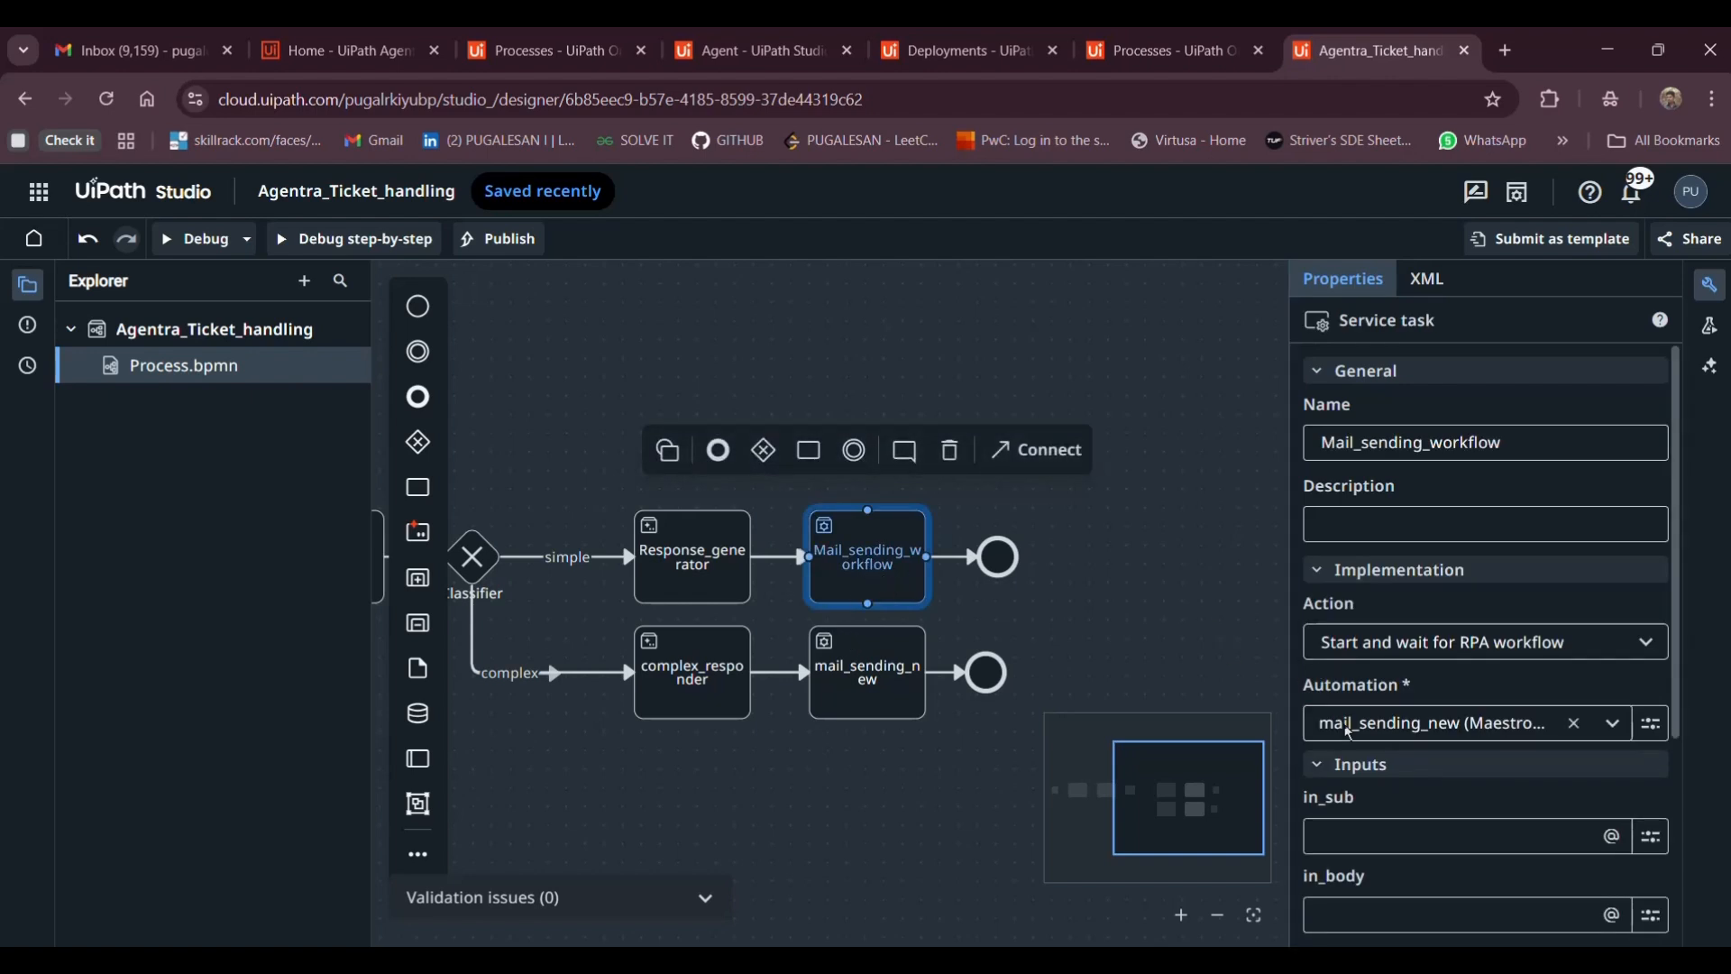
Map ReplySubject into Mail_sending_workflow's in_sub input
scroll(1405, 697, down, 3)
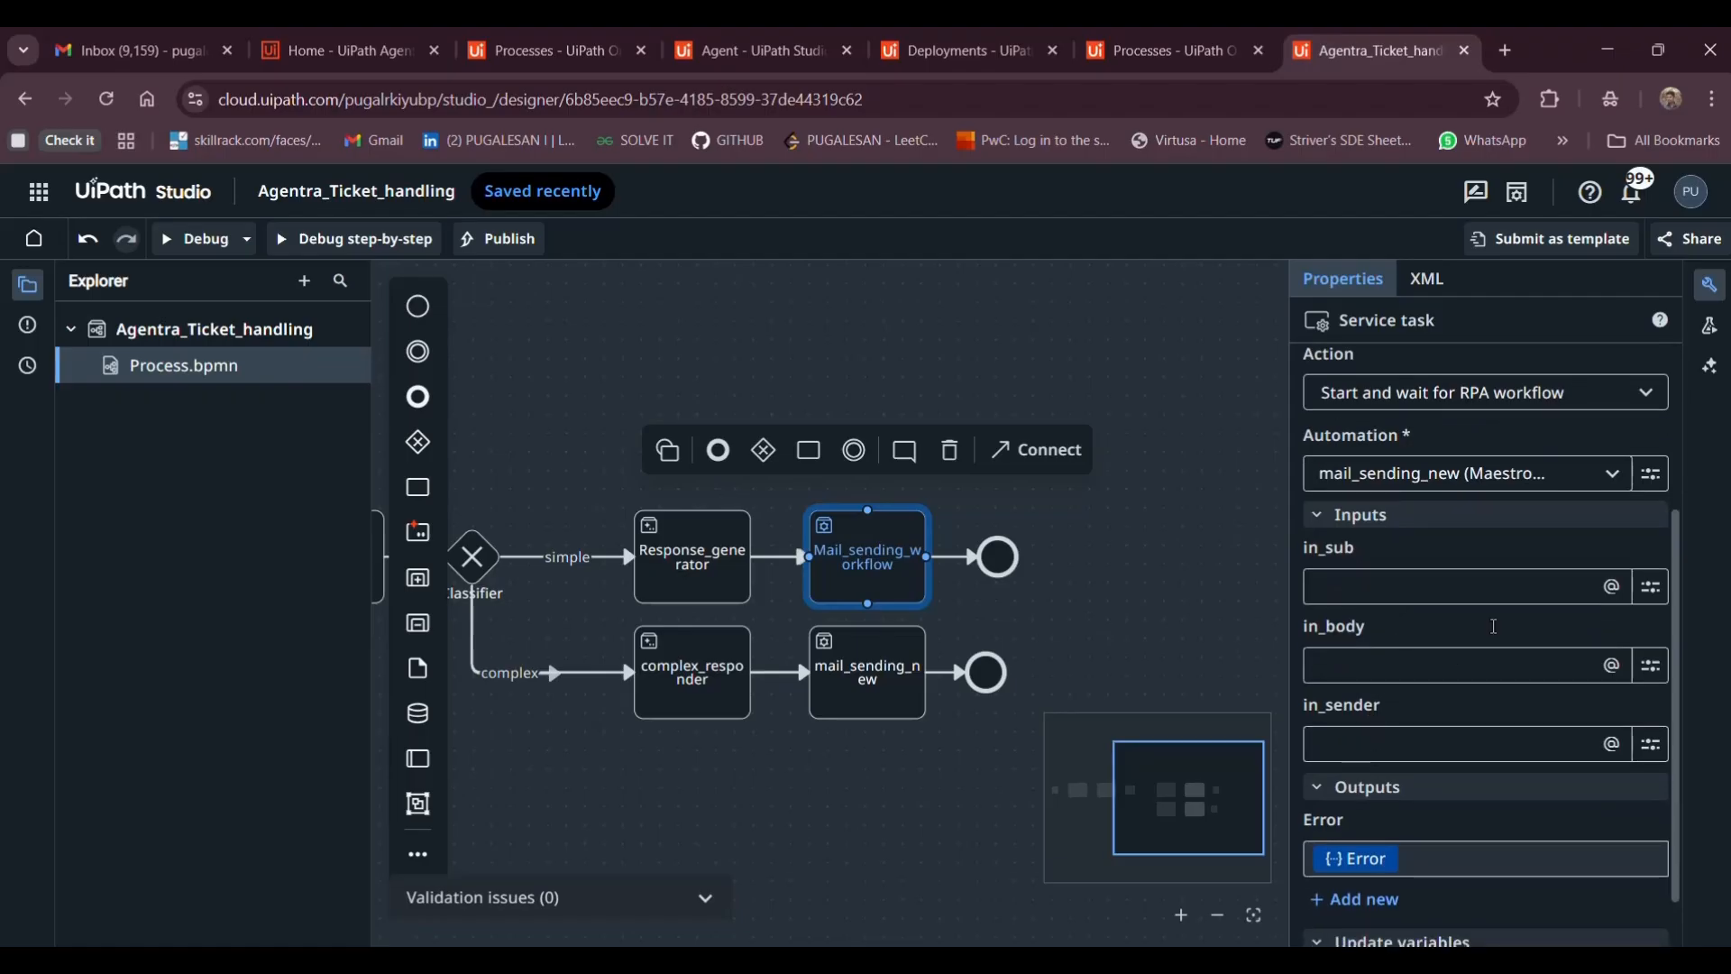
click(1407, 586)
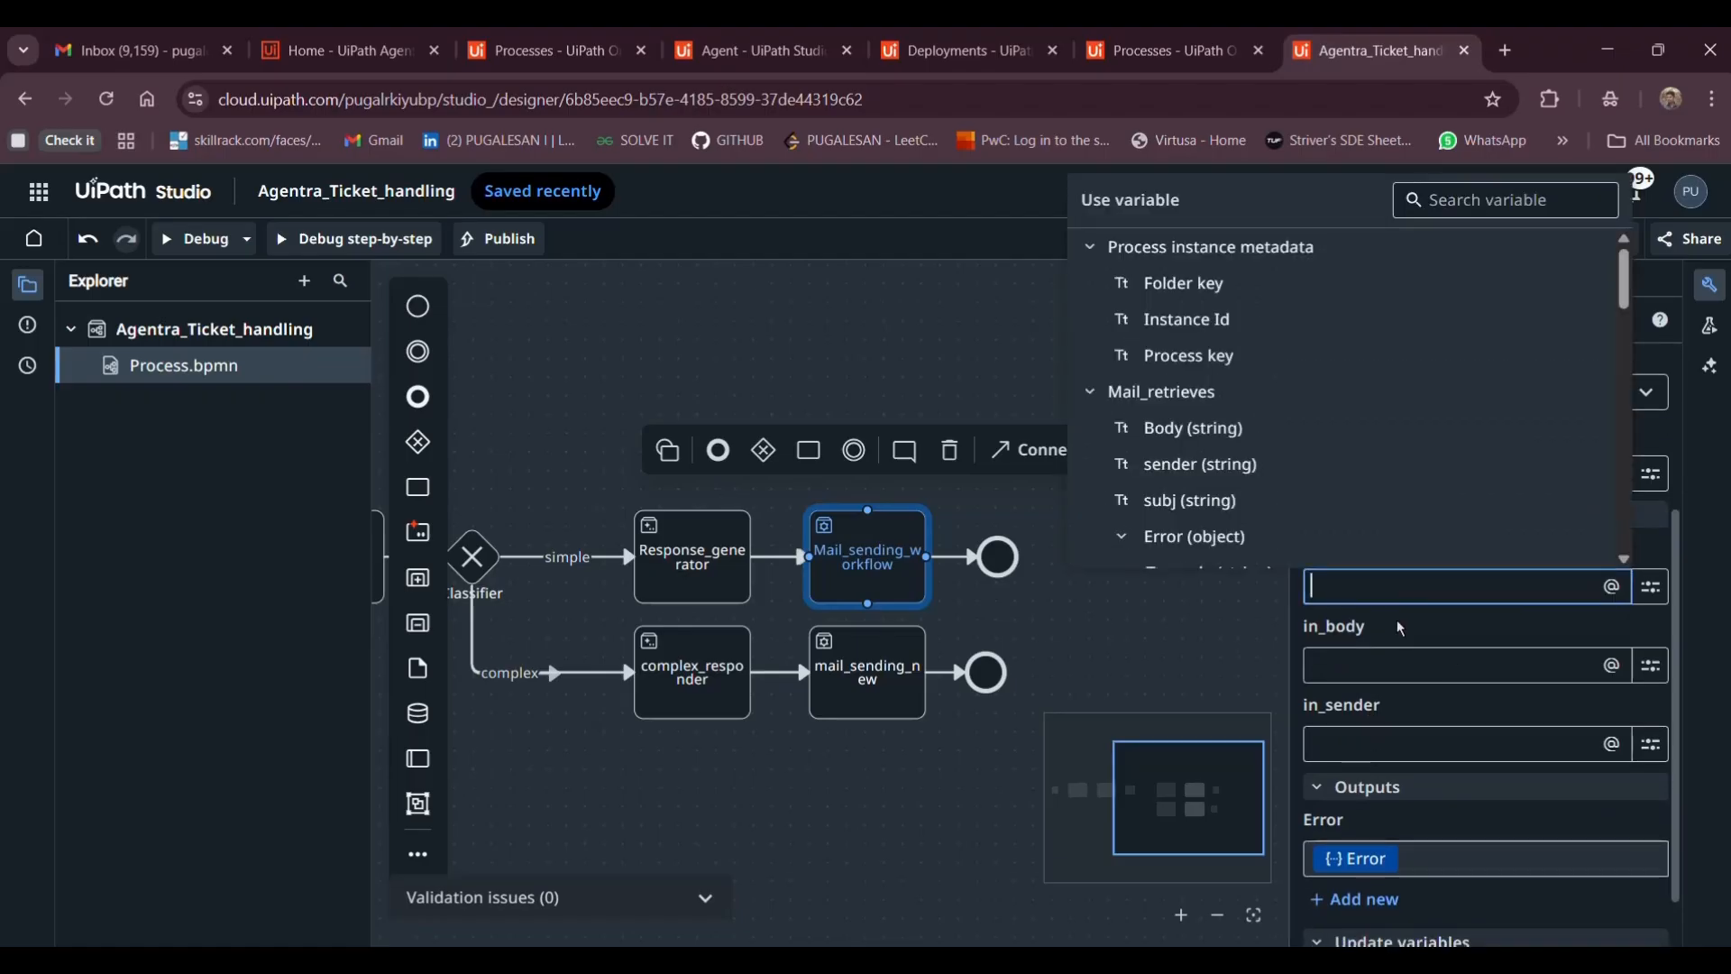
click(1400, 628)
click(1352, 577)
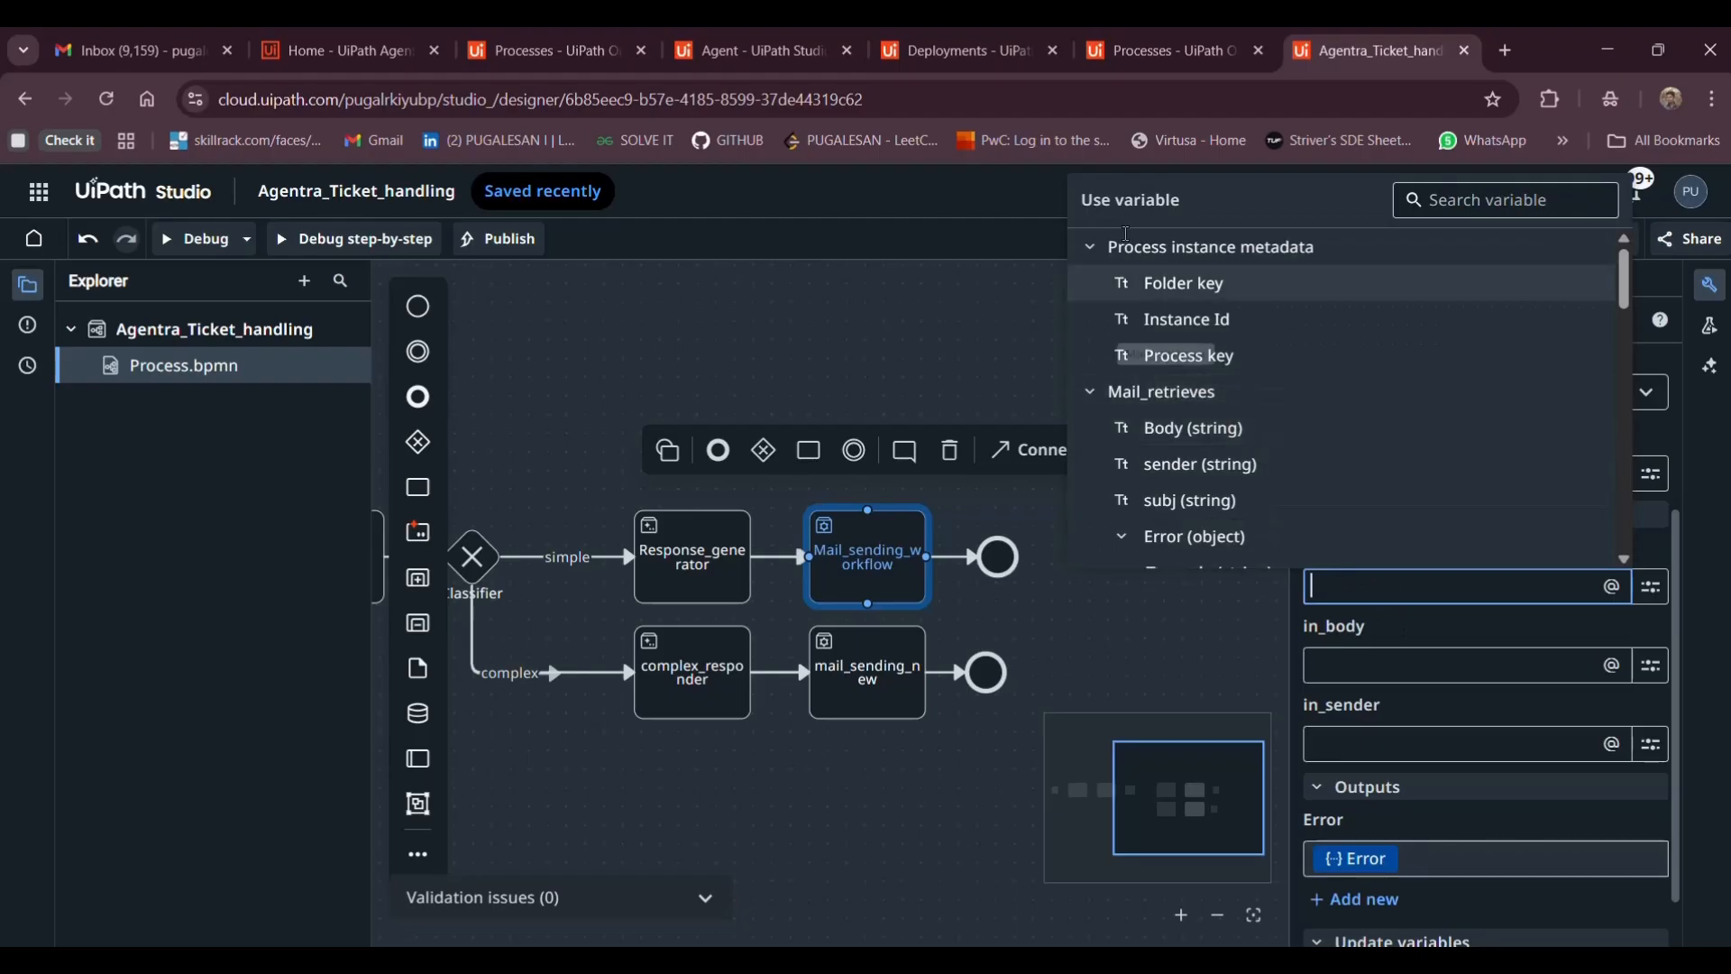
scroll(1176, 420, down, 5)
scroll(1176, 420, up, 5)
scroll(1176, 421, down, 1)
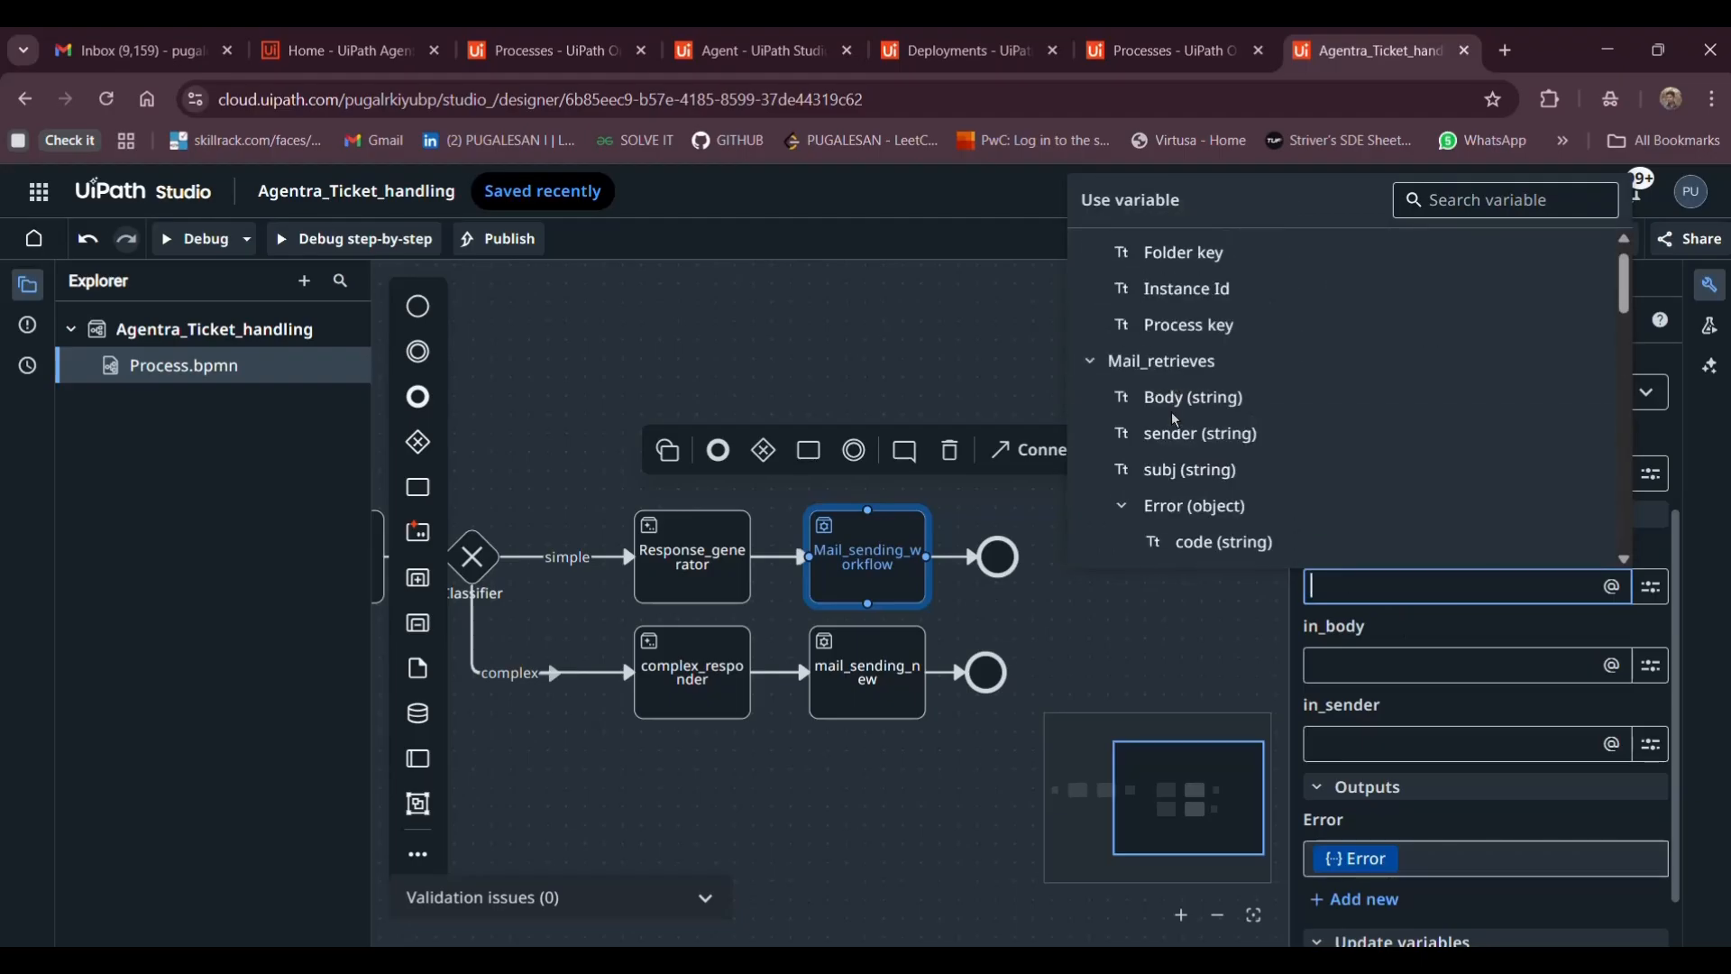
scroll(1174, 431, down, 3)
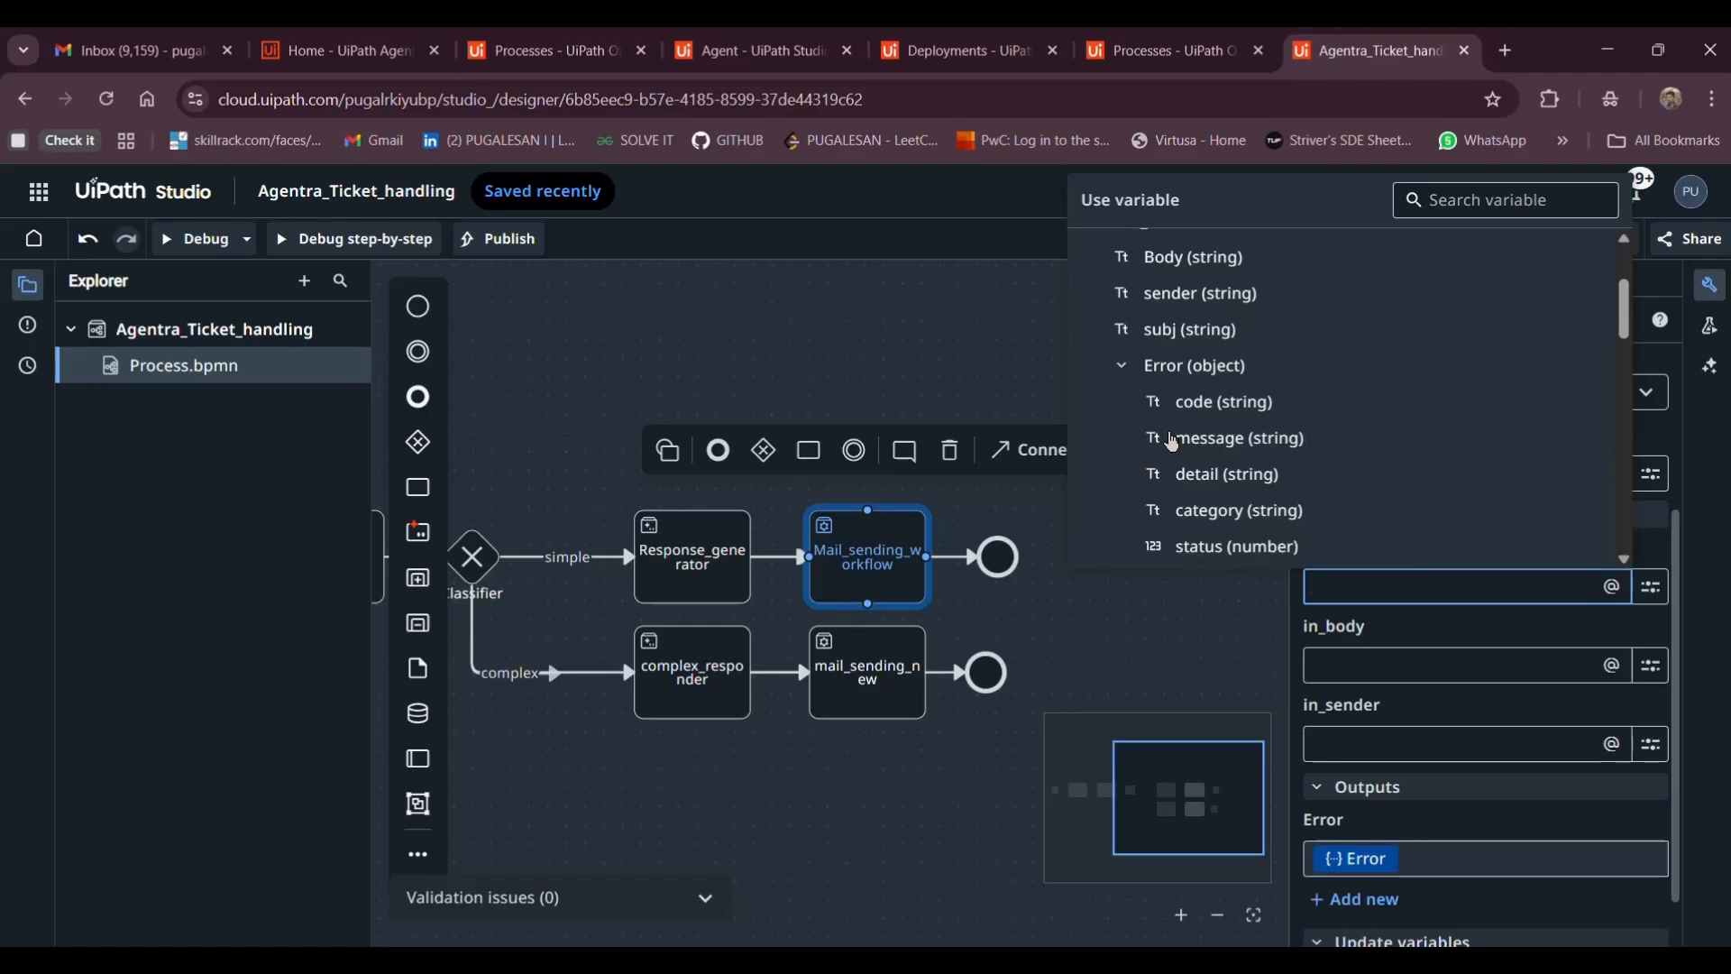
scroll(1172, 442, up, 4)
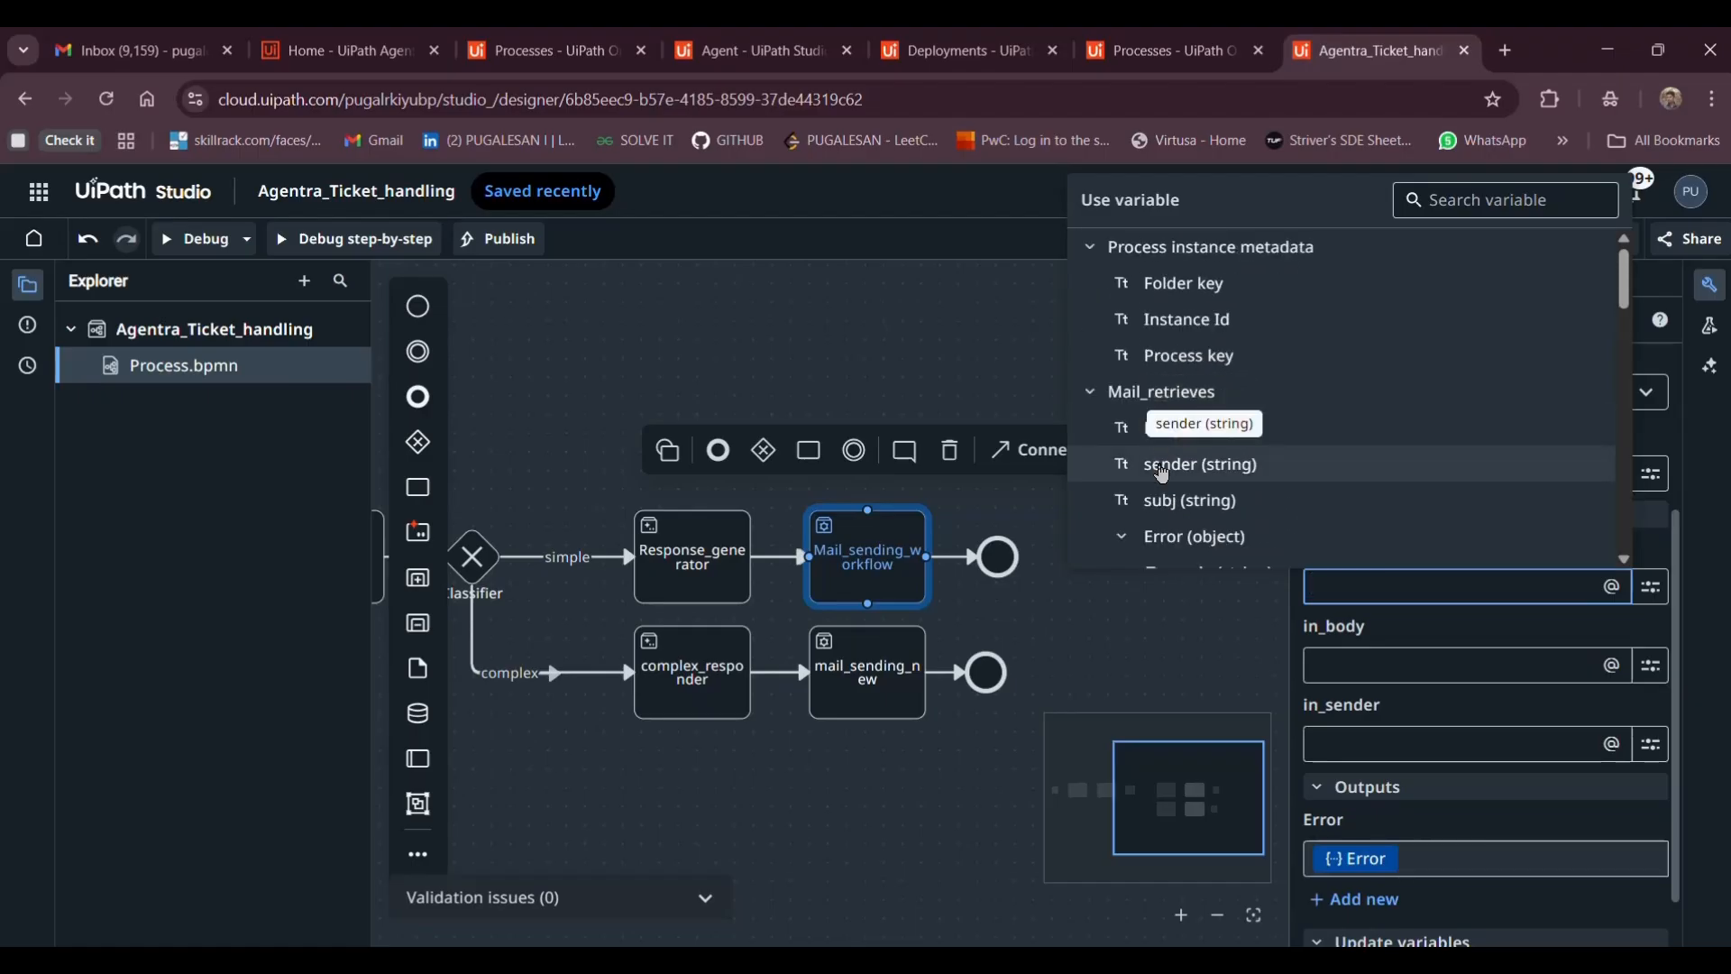
scroll(1164, 475, down, 3)
scroll(1163, 468, up, 3)
scroll(453, 807, left, 3)
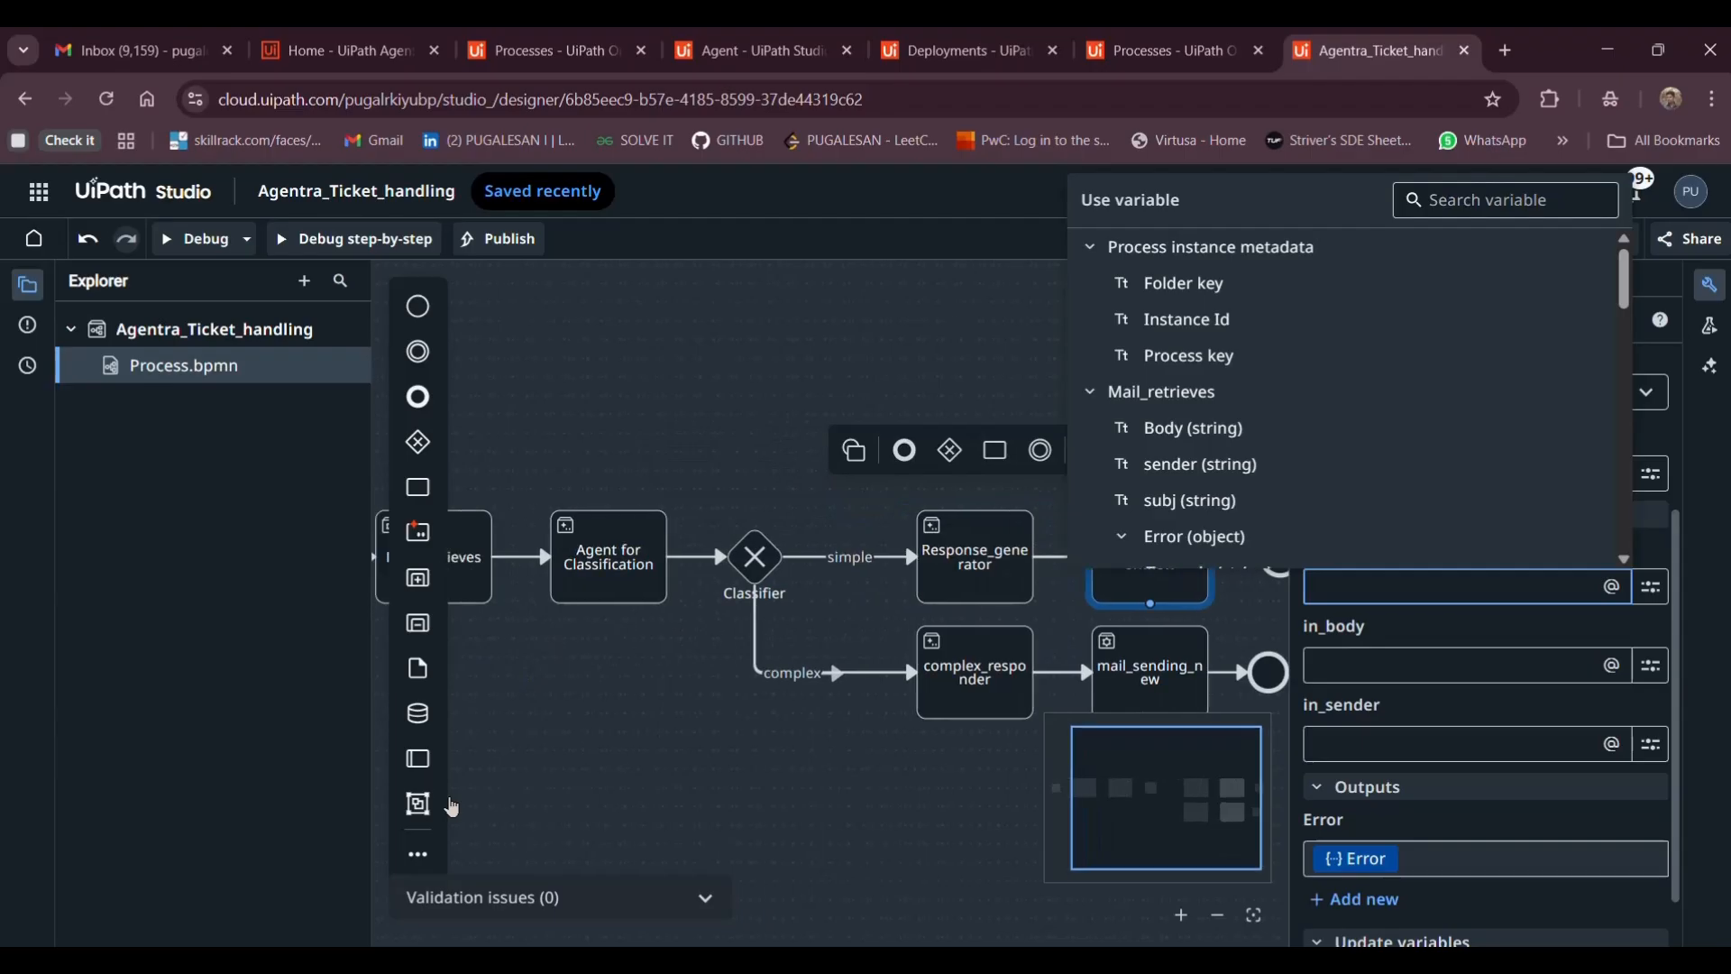
scroll(552, 612, left, 2)
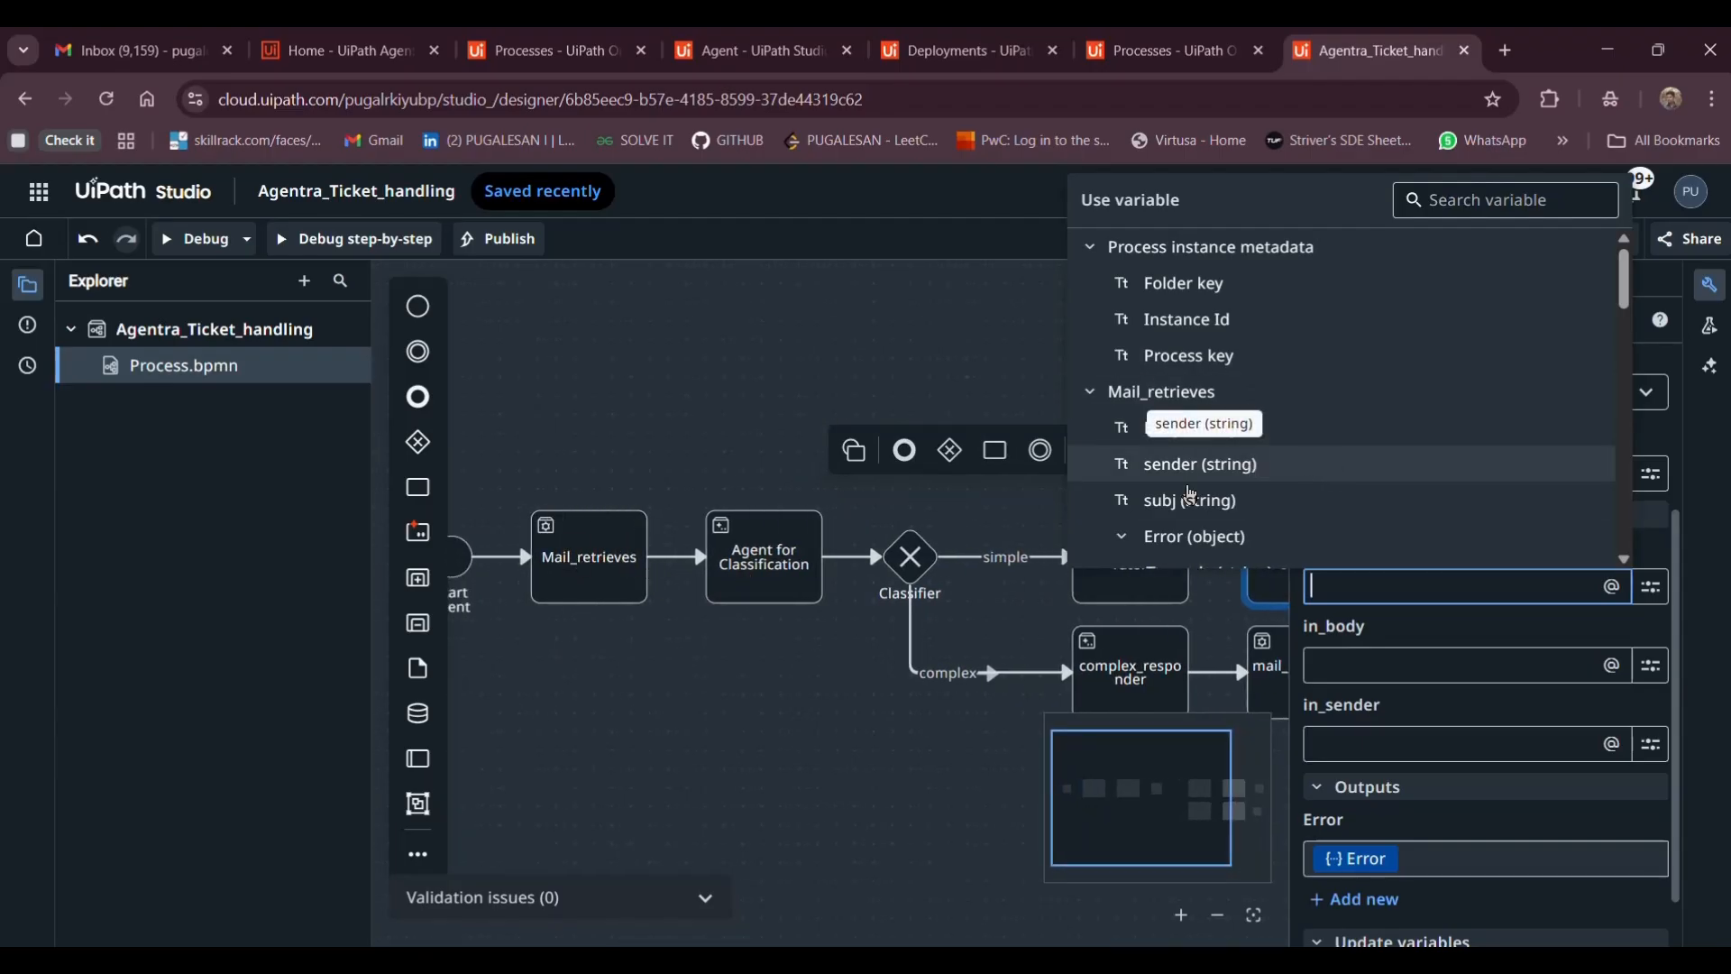
scroll(1109, 455, down, 4)
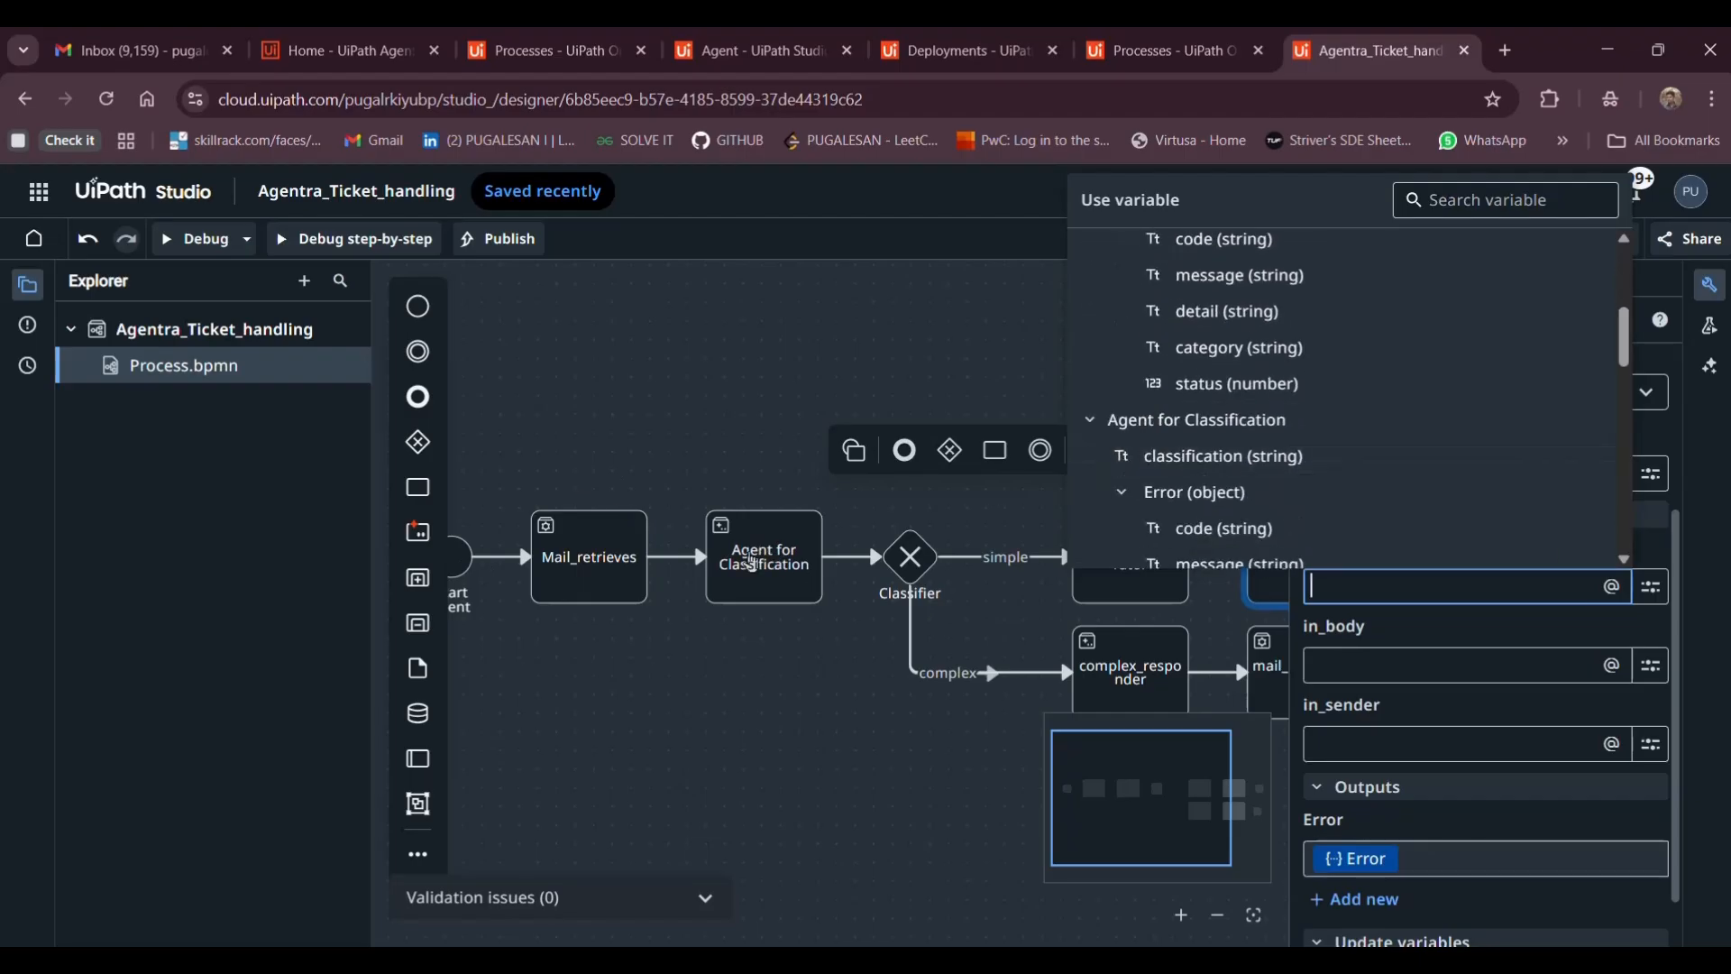
scroll(1172, 478, down, 3)
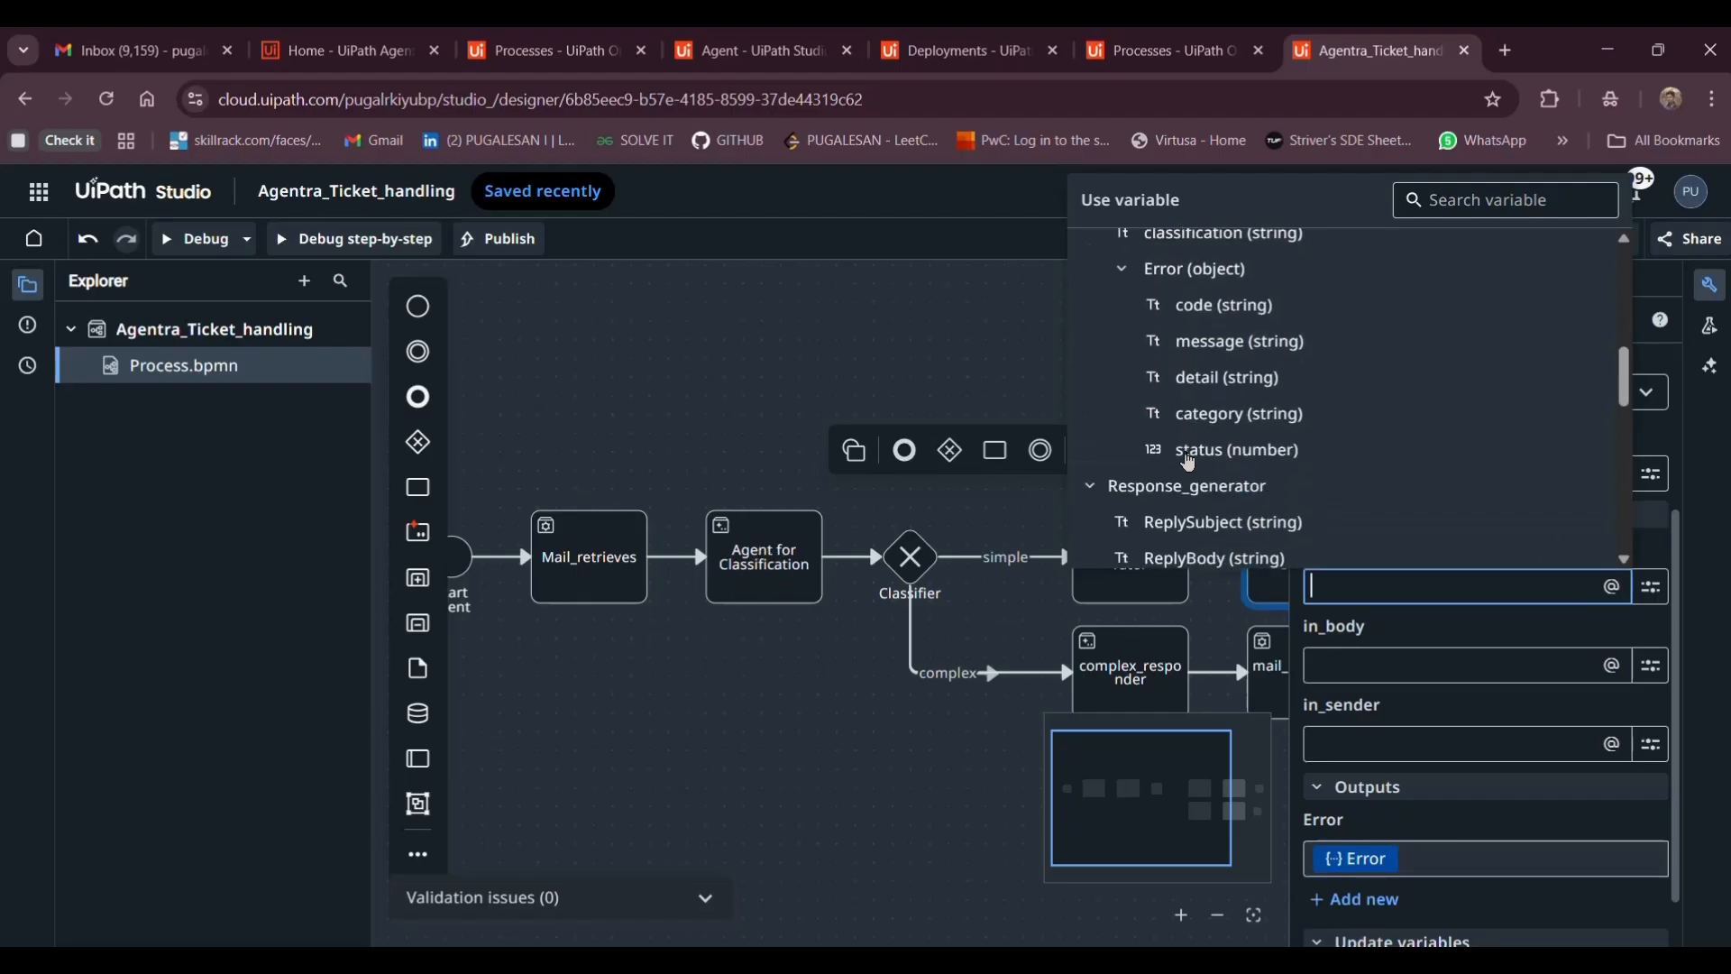
scroll(905, 740, right, 2)
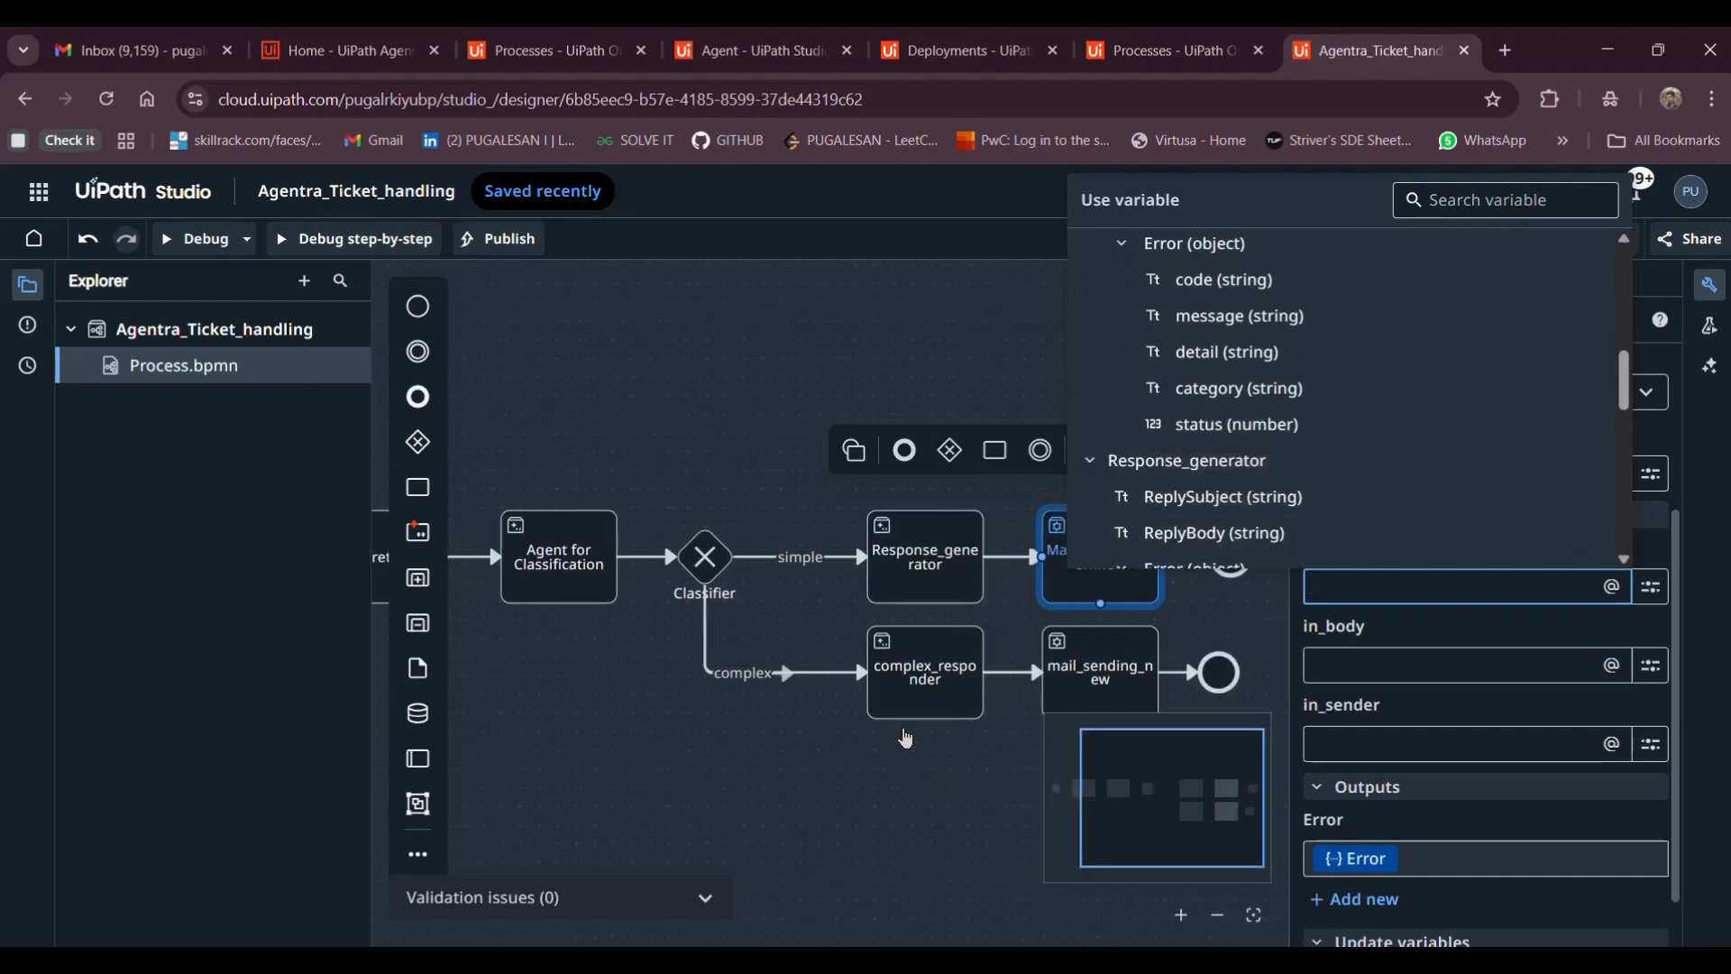
scroll(905, 536, right, 1)
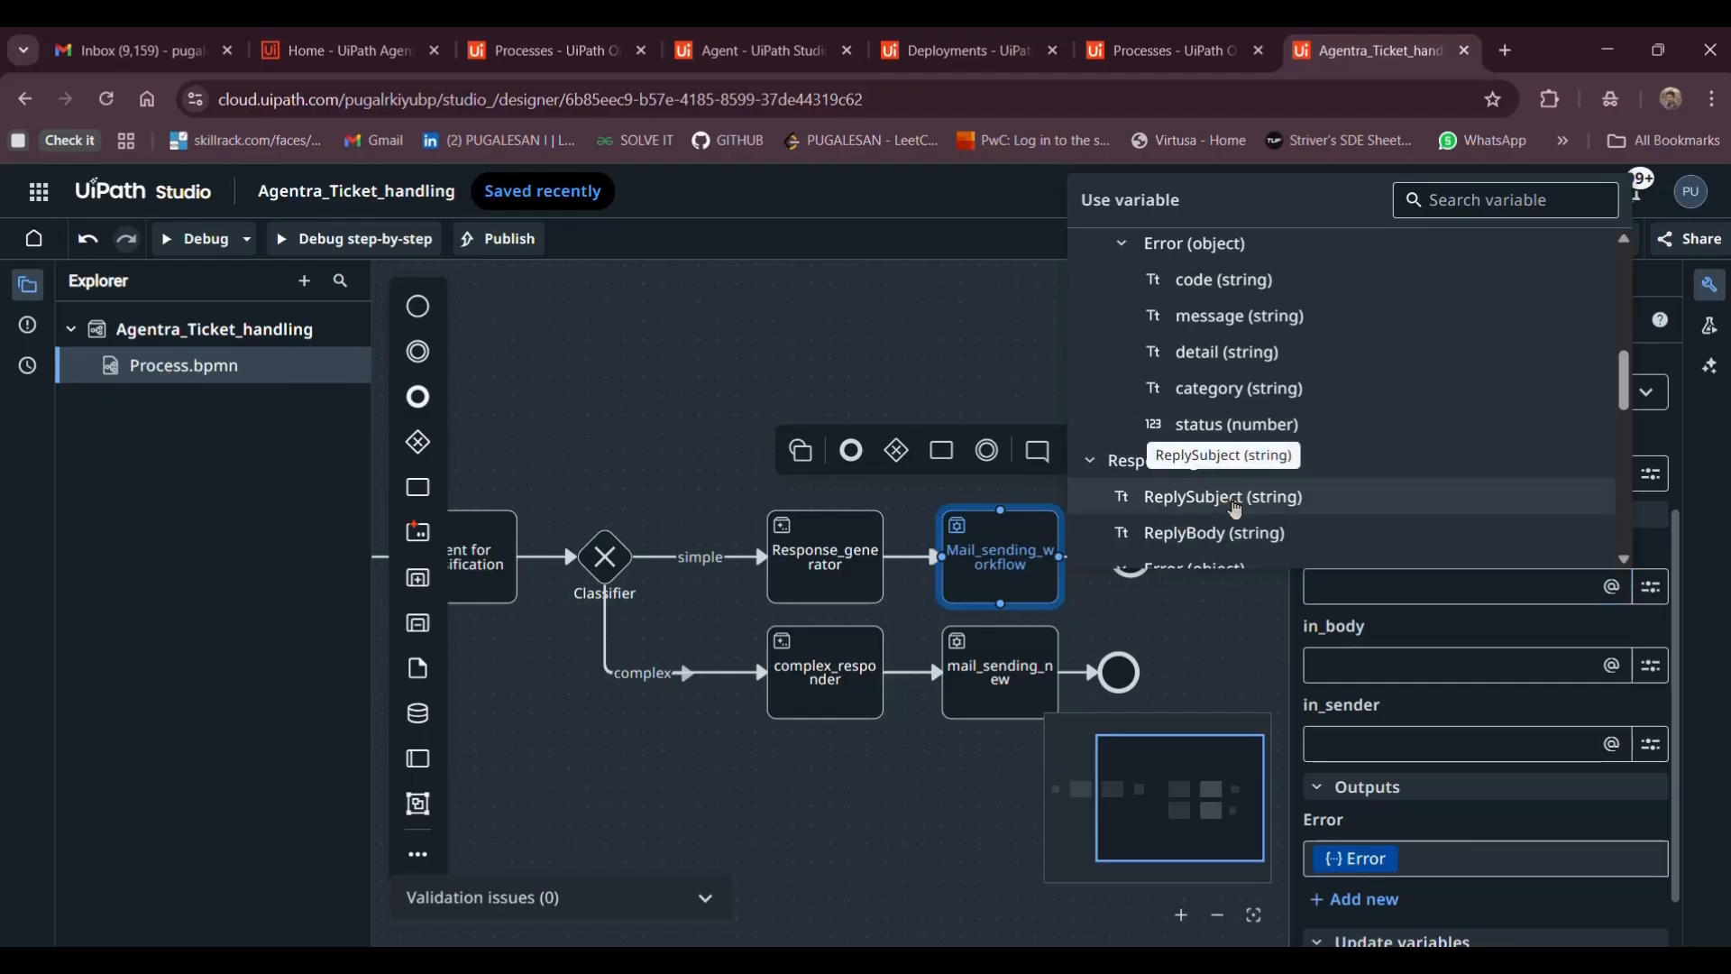
click(1236, 509)
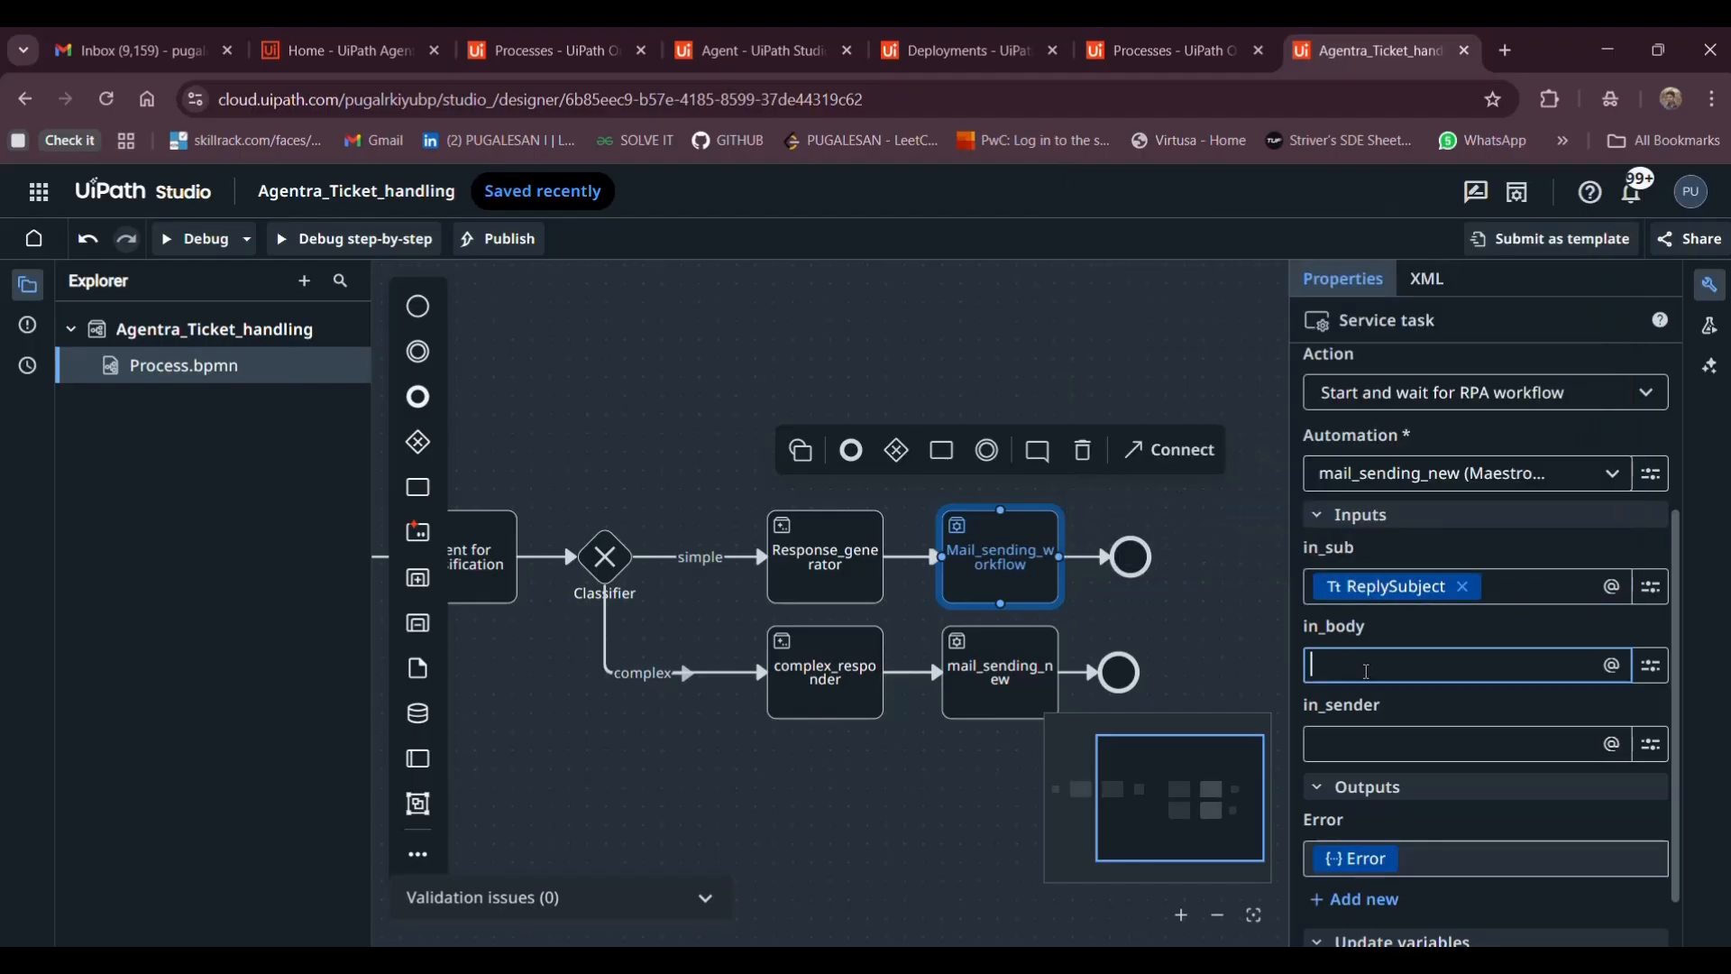
Map ReplyBody into in_body and the Mail_retrieves sender into in_sender
click(1357, 664)
scroll(1280, 605, down, 7)
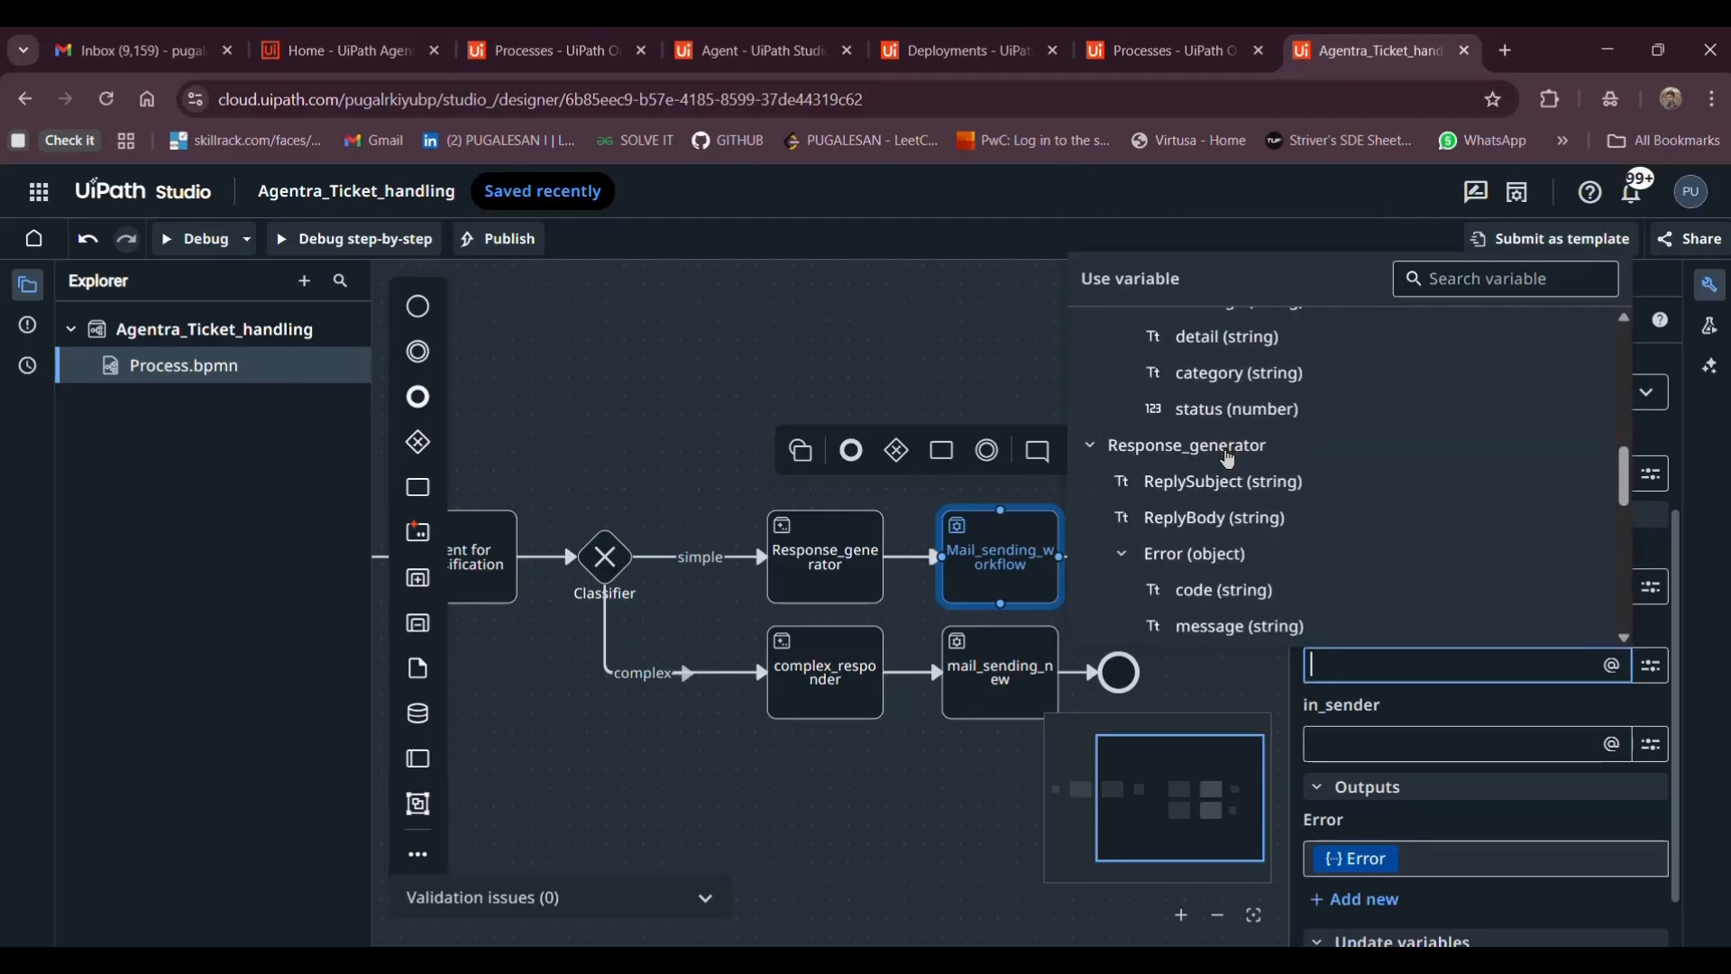
click(1191, 519)
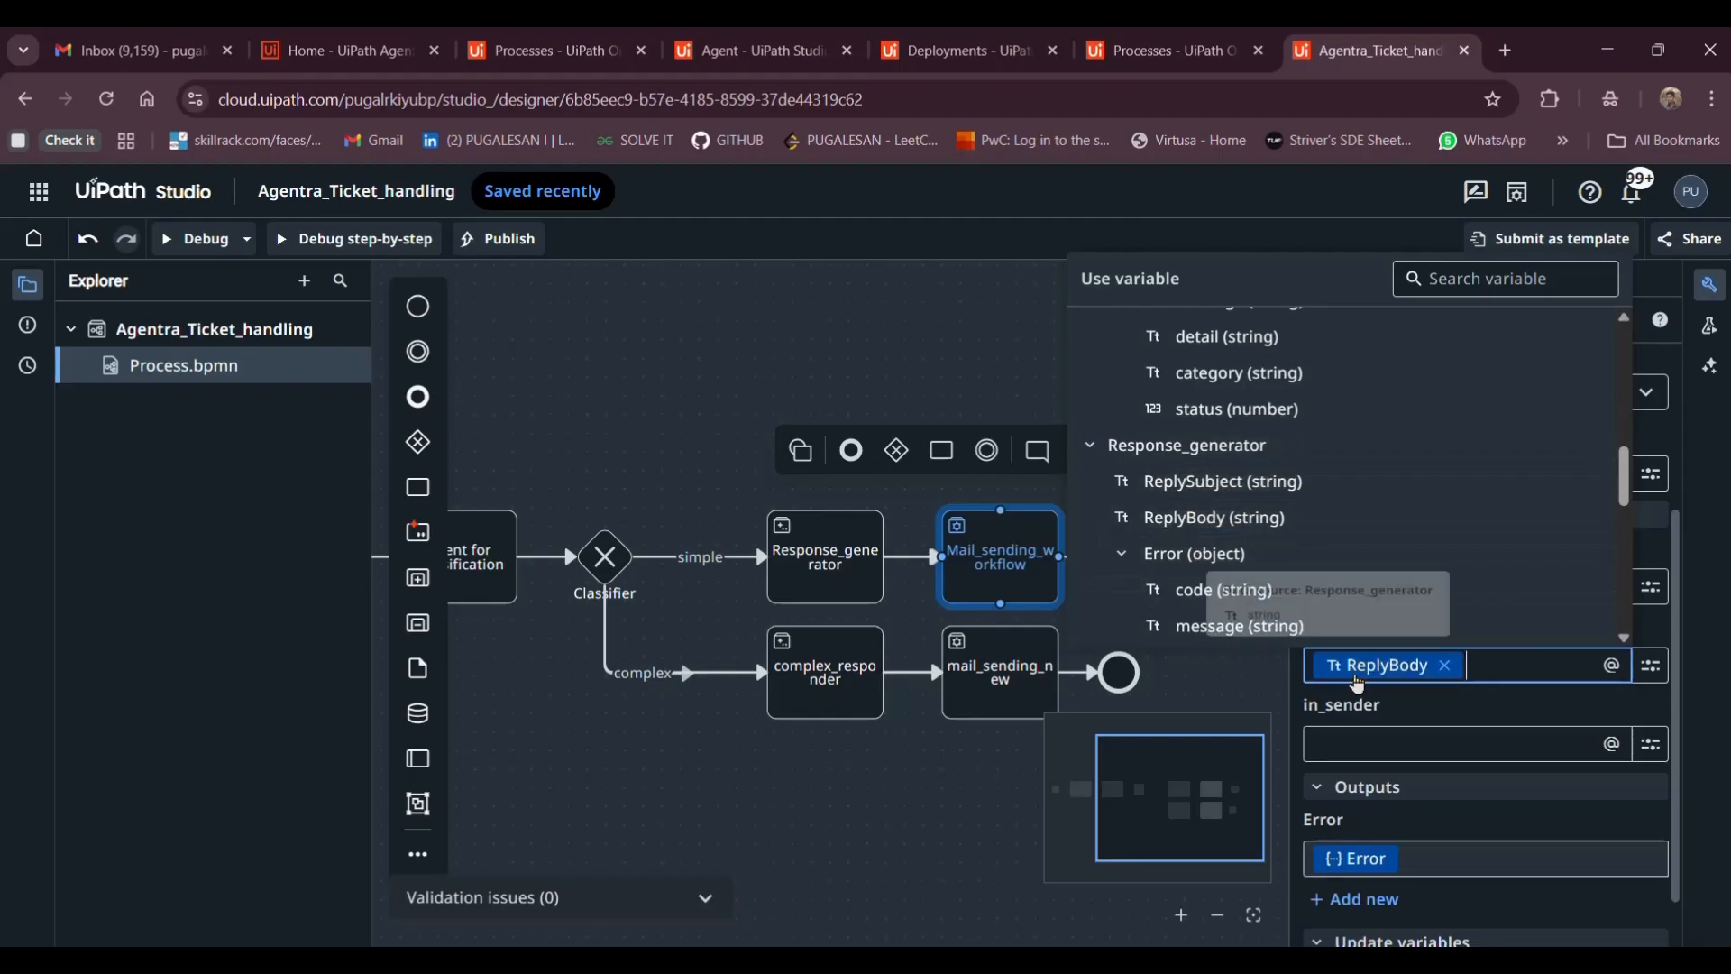
click(1367, 752)
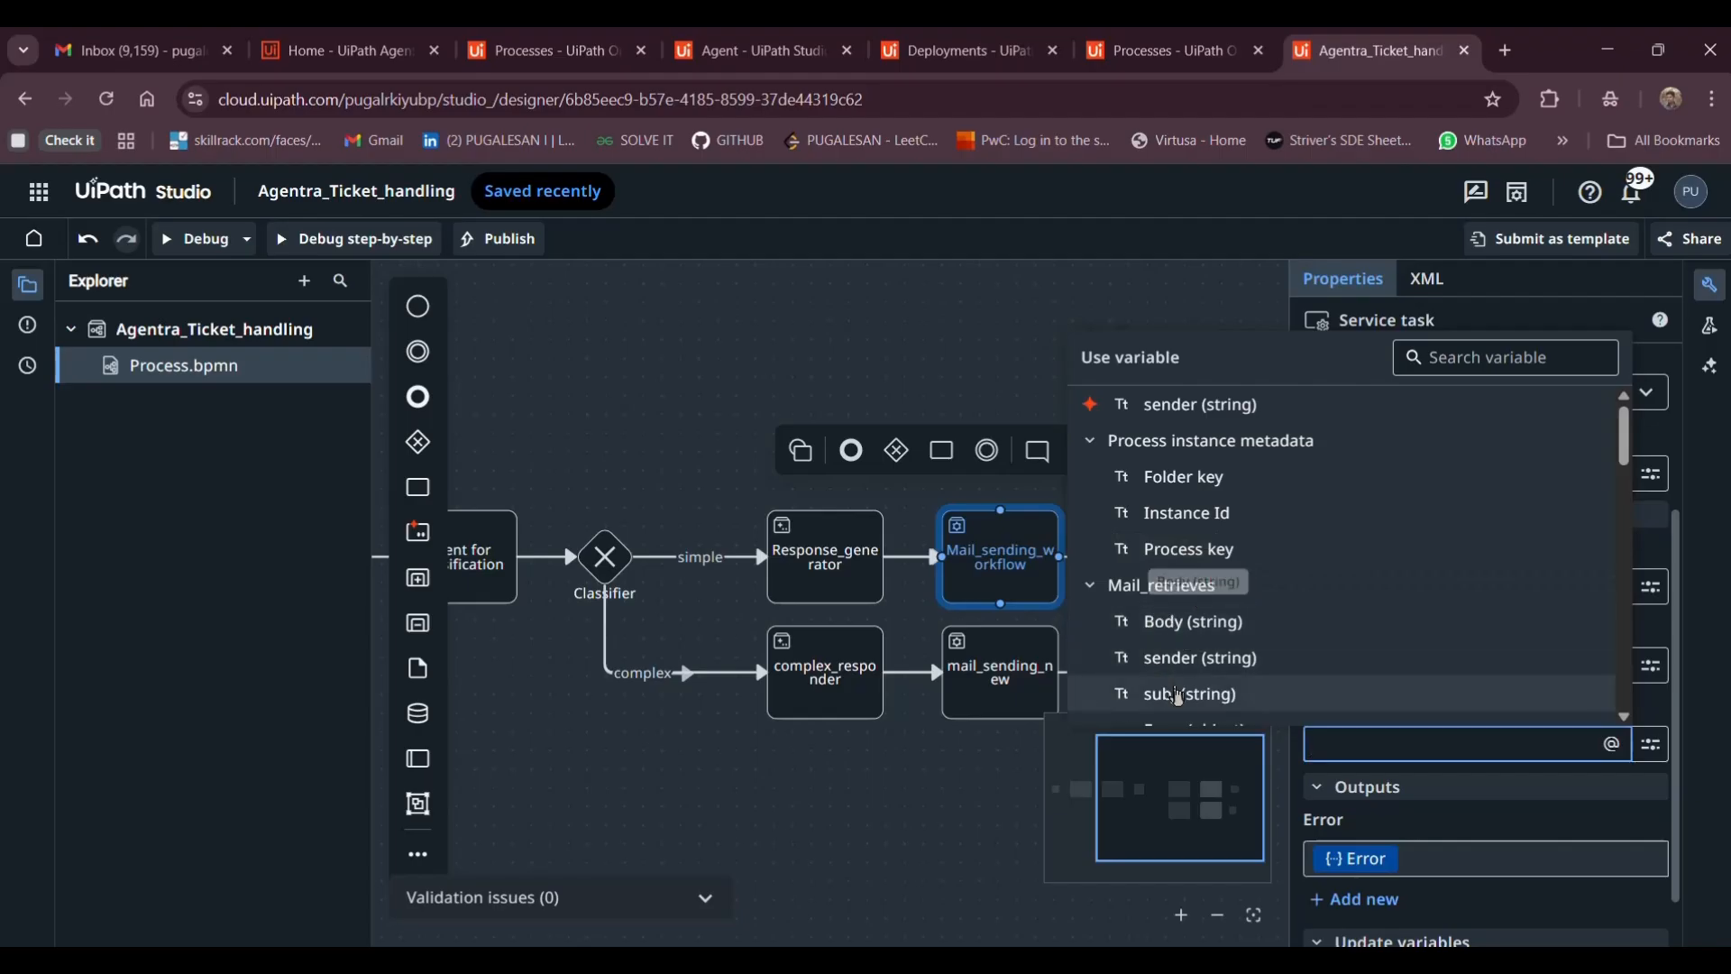
click(1179, 675)
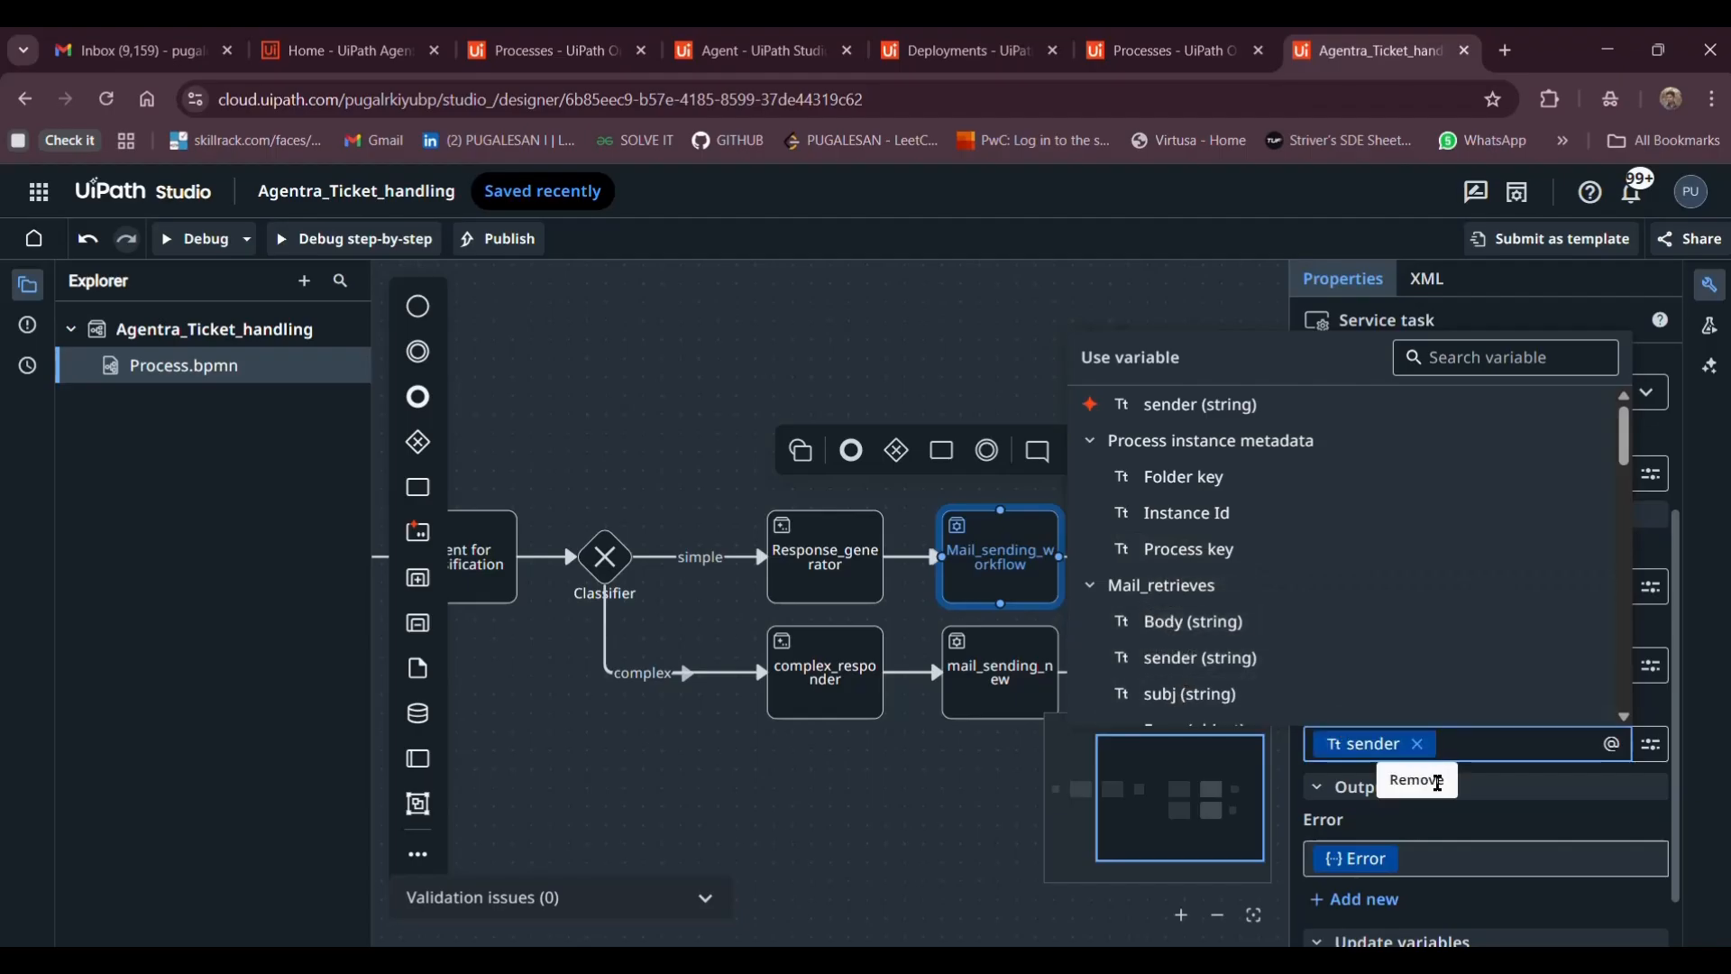
click(1462, 793)
scroll(1470, 799, down, 1)
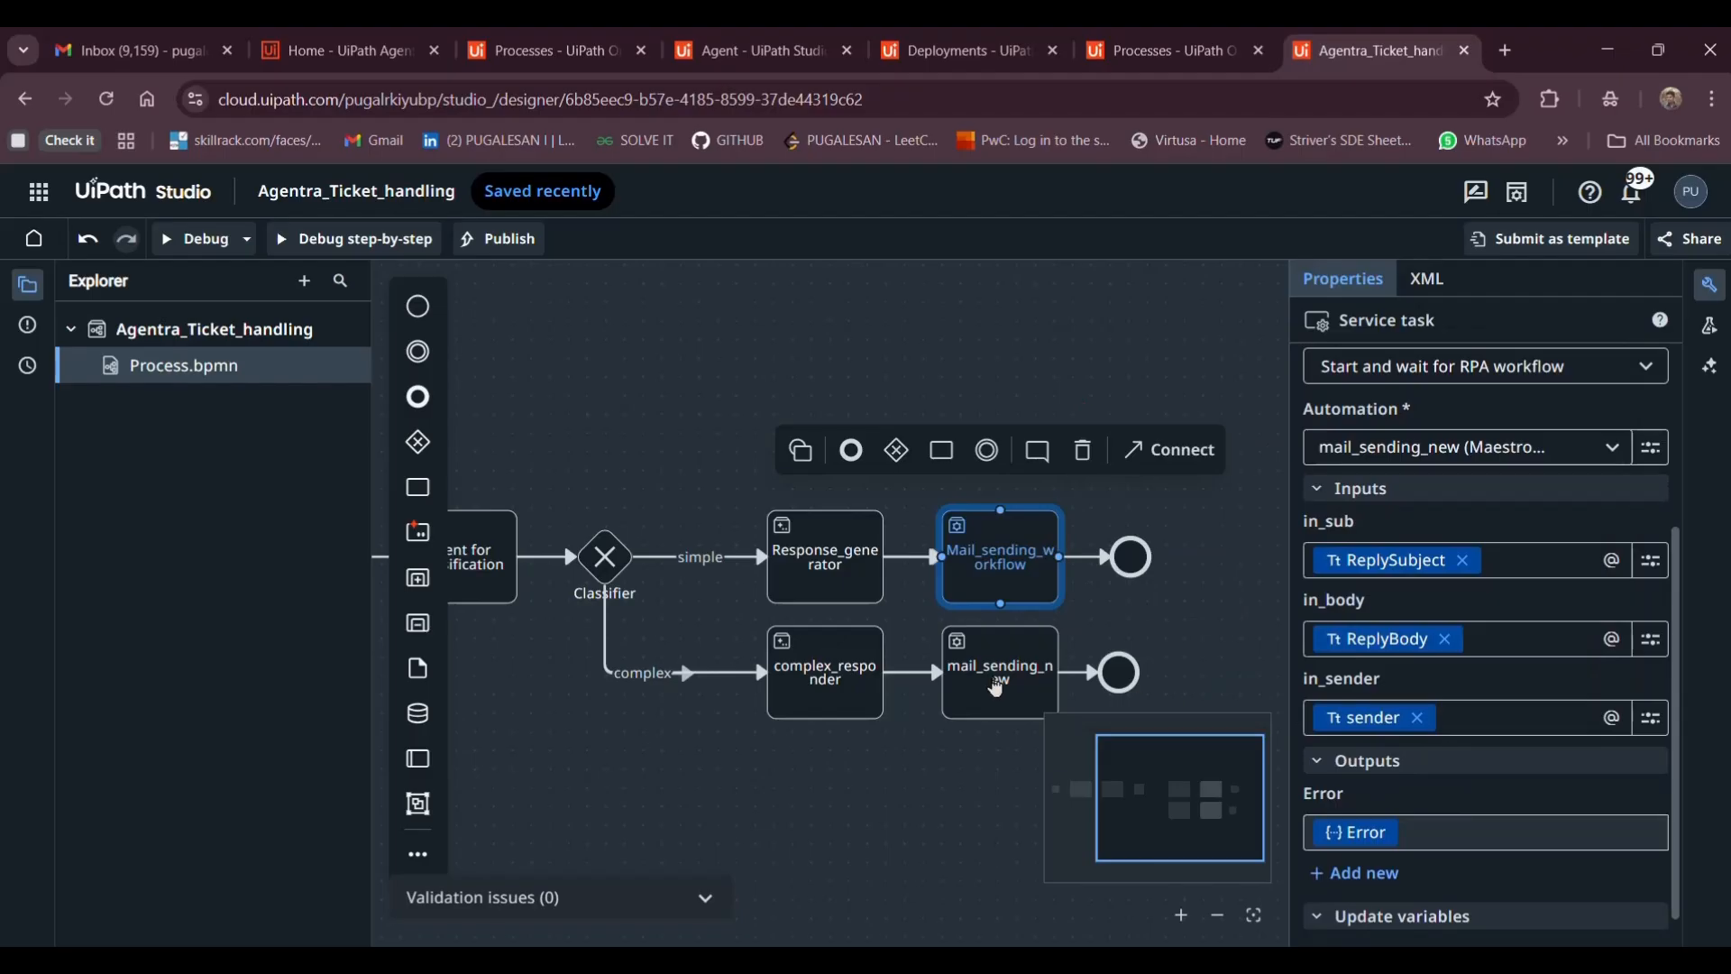
click(997, 687)
Map complex_responder's ReplySubject into the complex-branch mail_sending_new task's in_sub input
click(1335, 830)
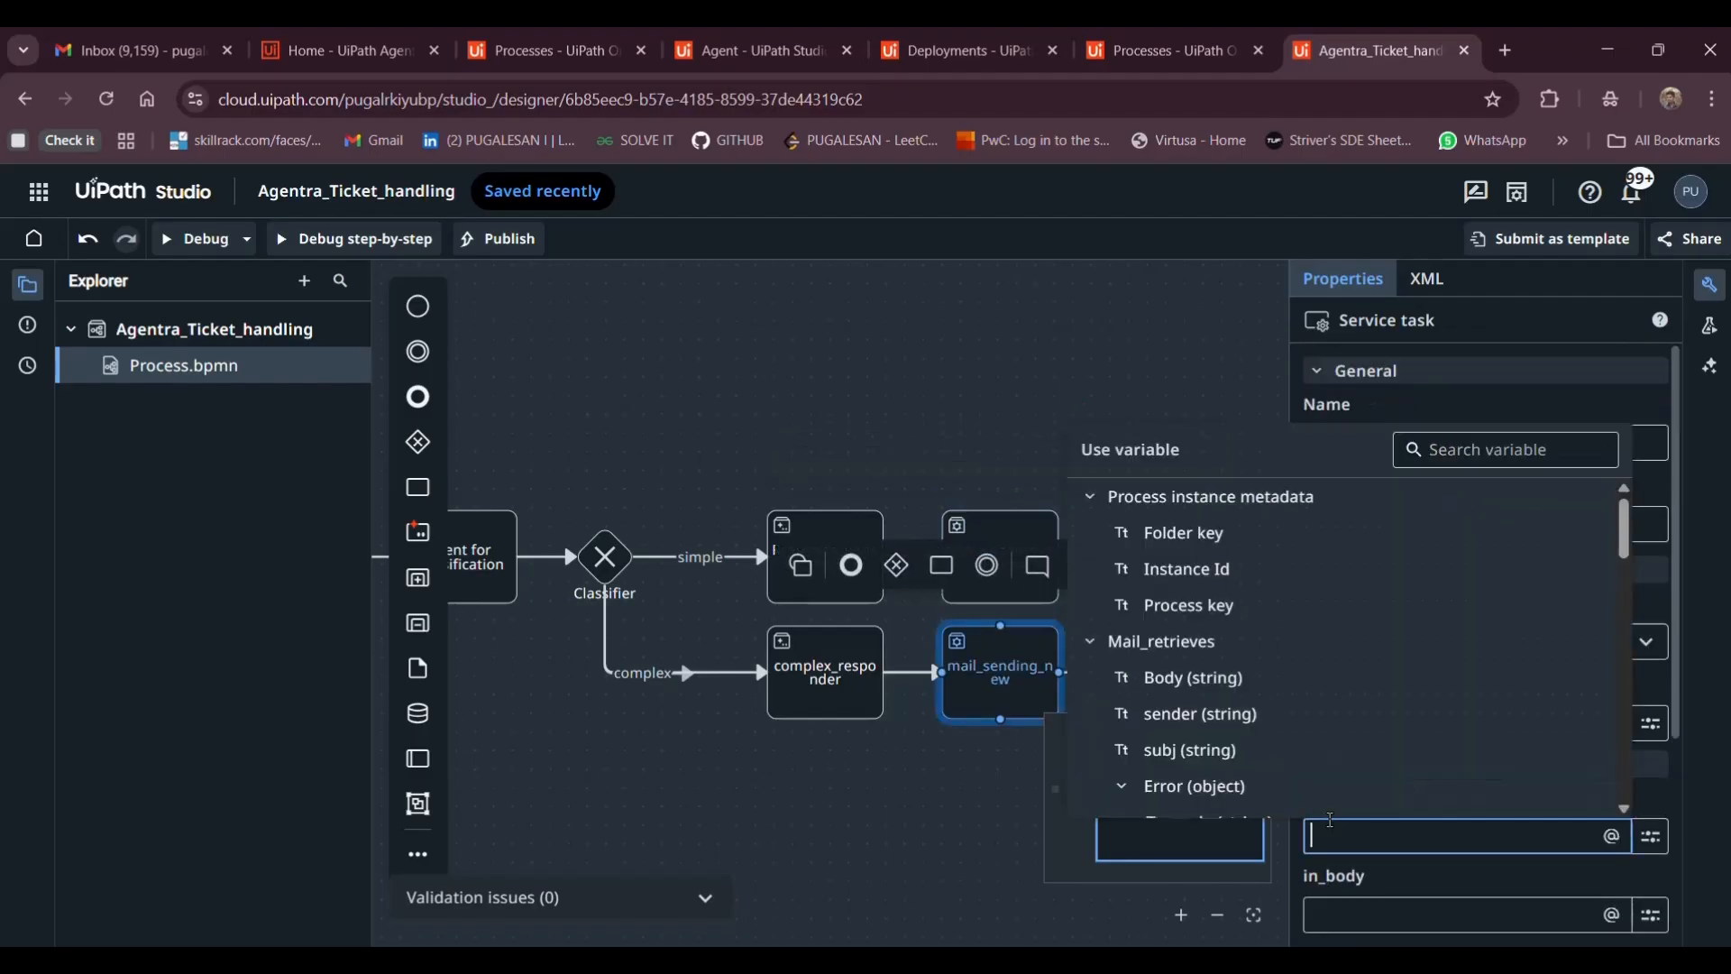
scroll(1272, 686, down, 6)
scroll(1272, 602, up, 1)
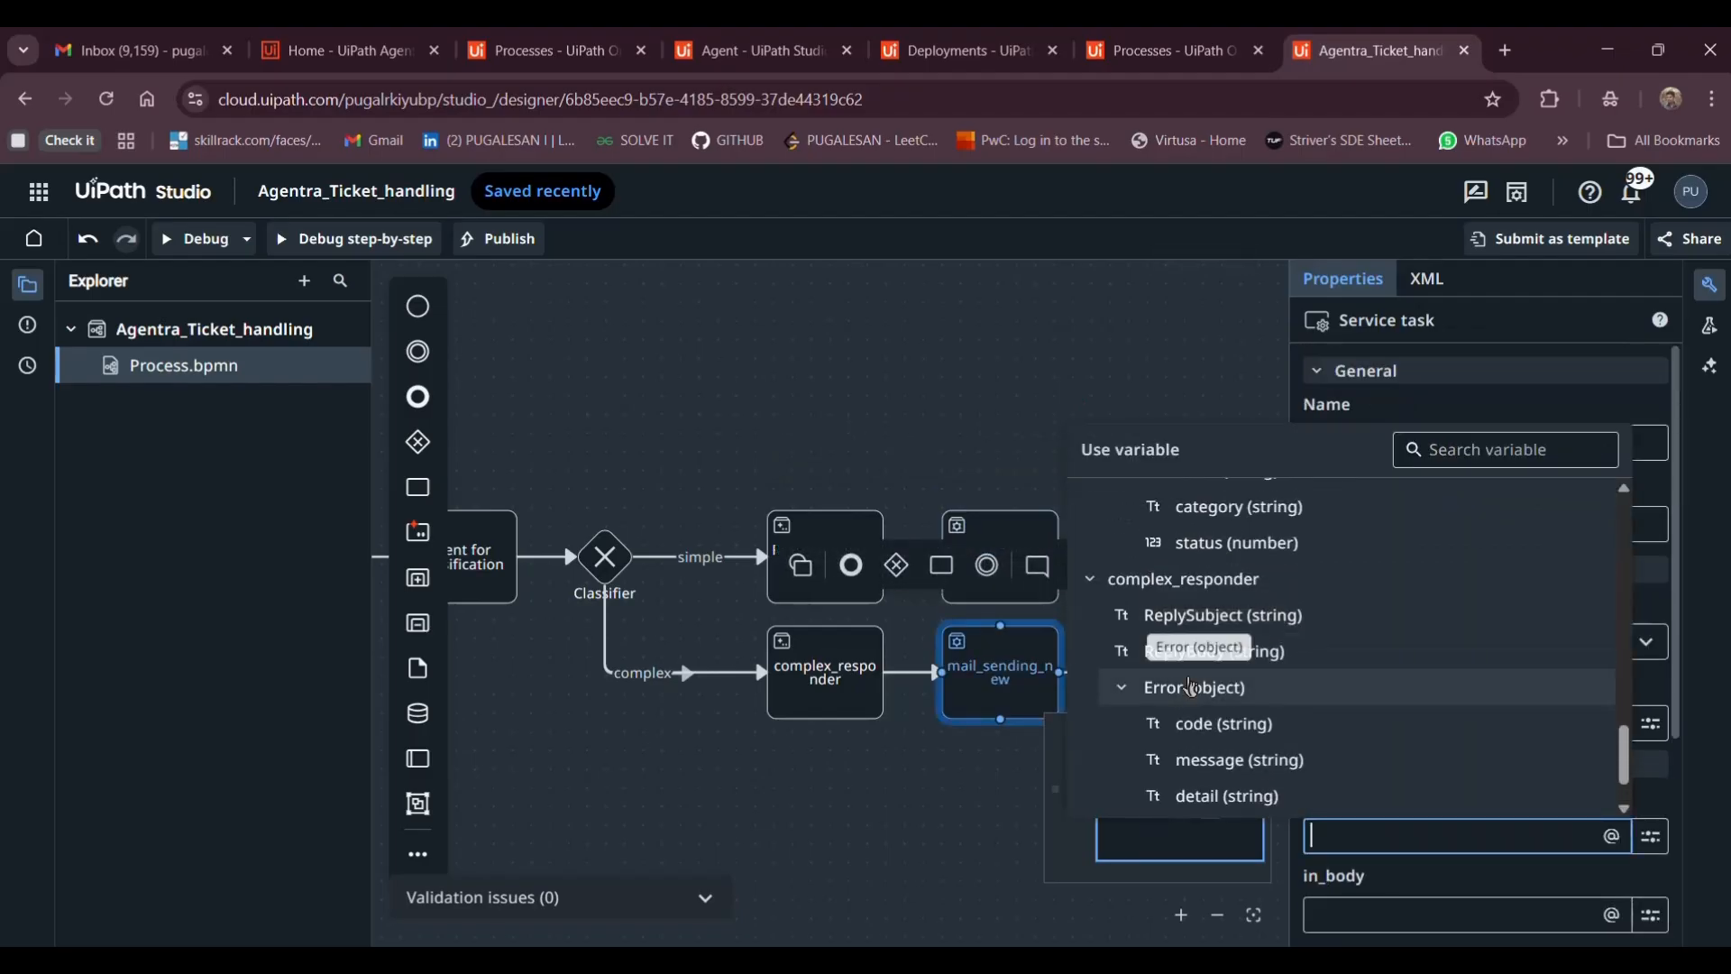
scroll(1231, 695, up, 1)
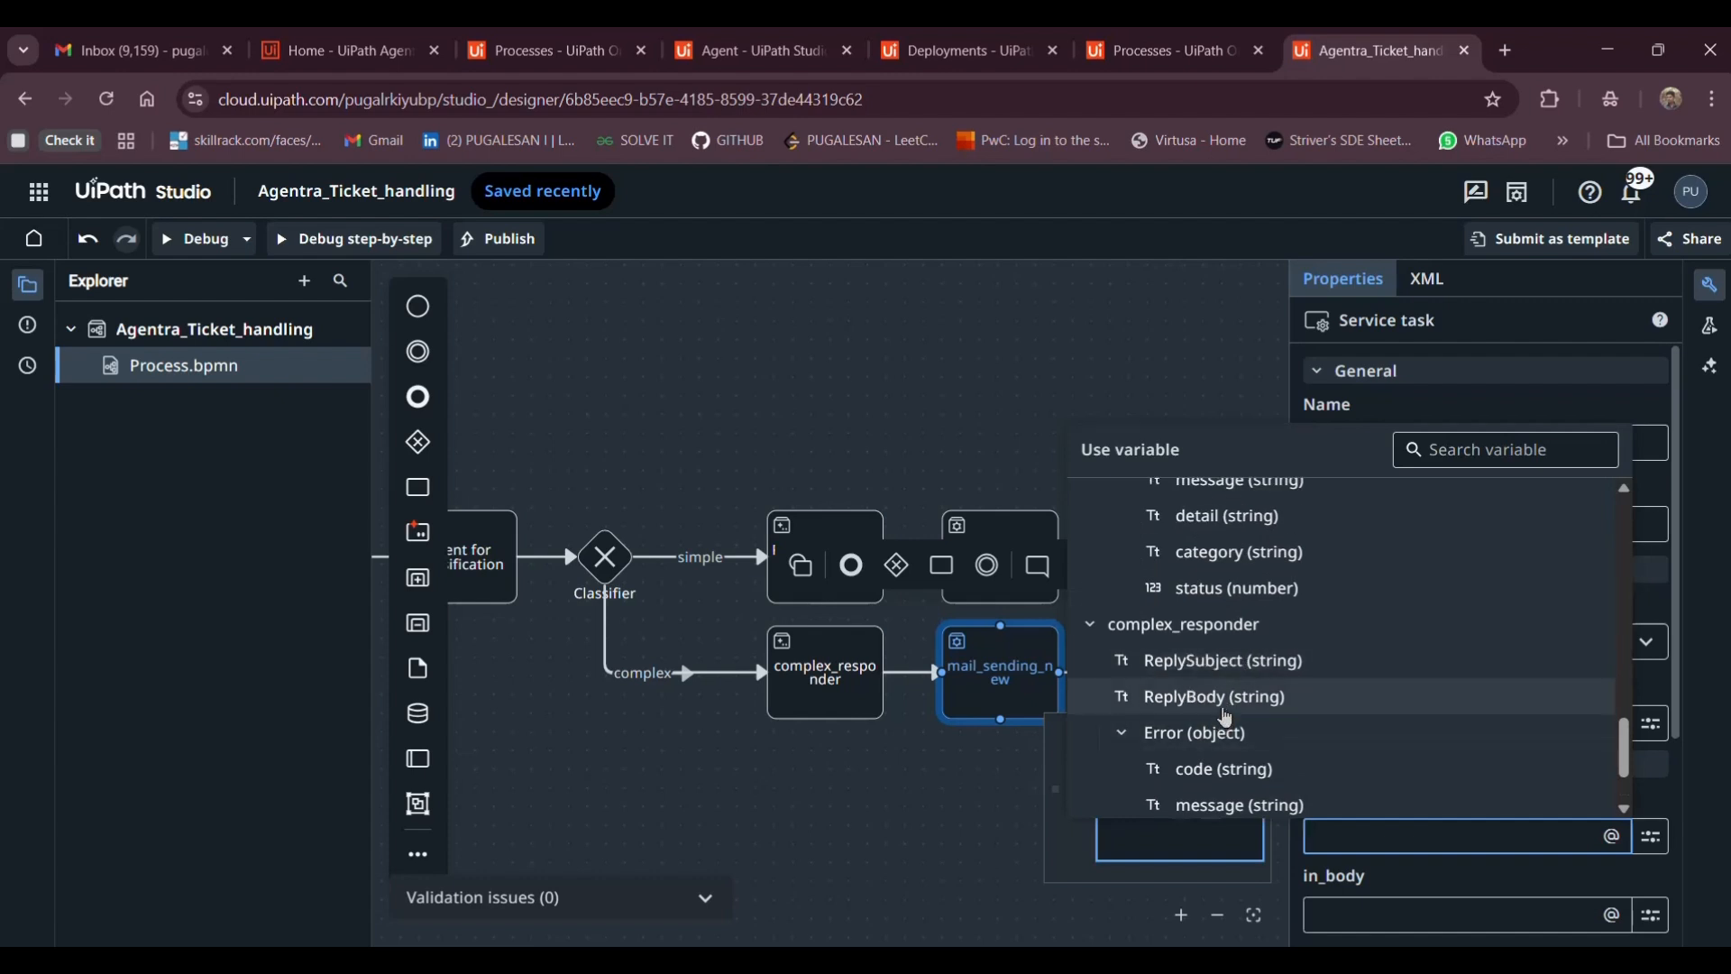
click(1228, 663)
Fit the diagram into view and map complex_responder's ReplyBody into in_body
click(1364, 921)
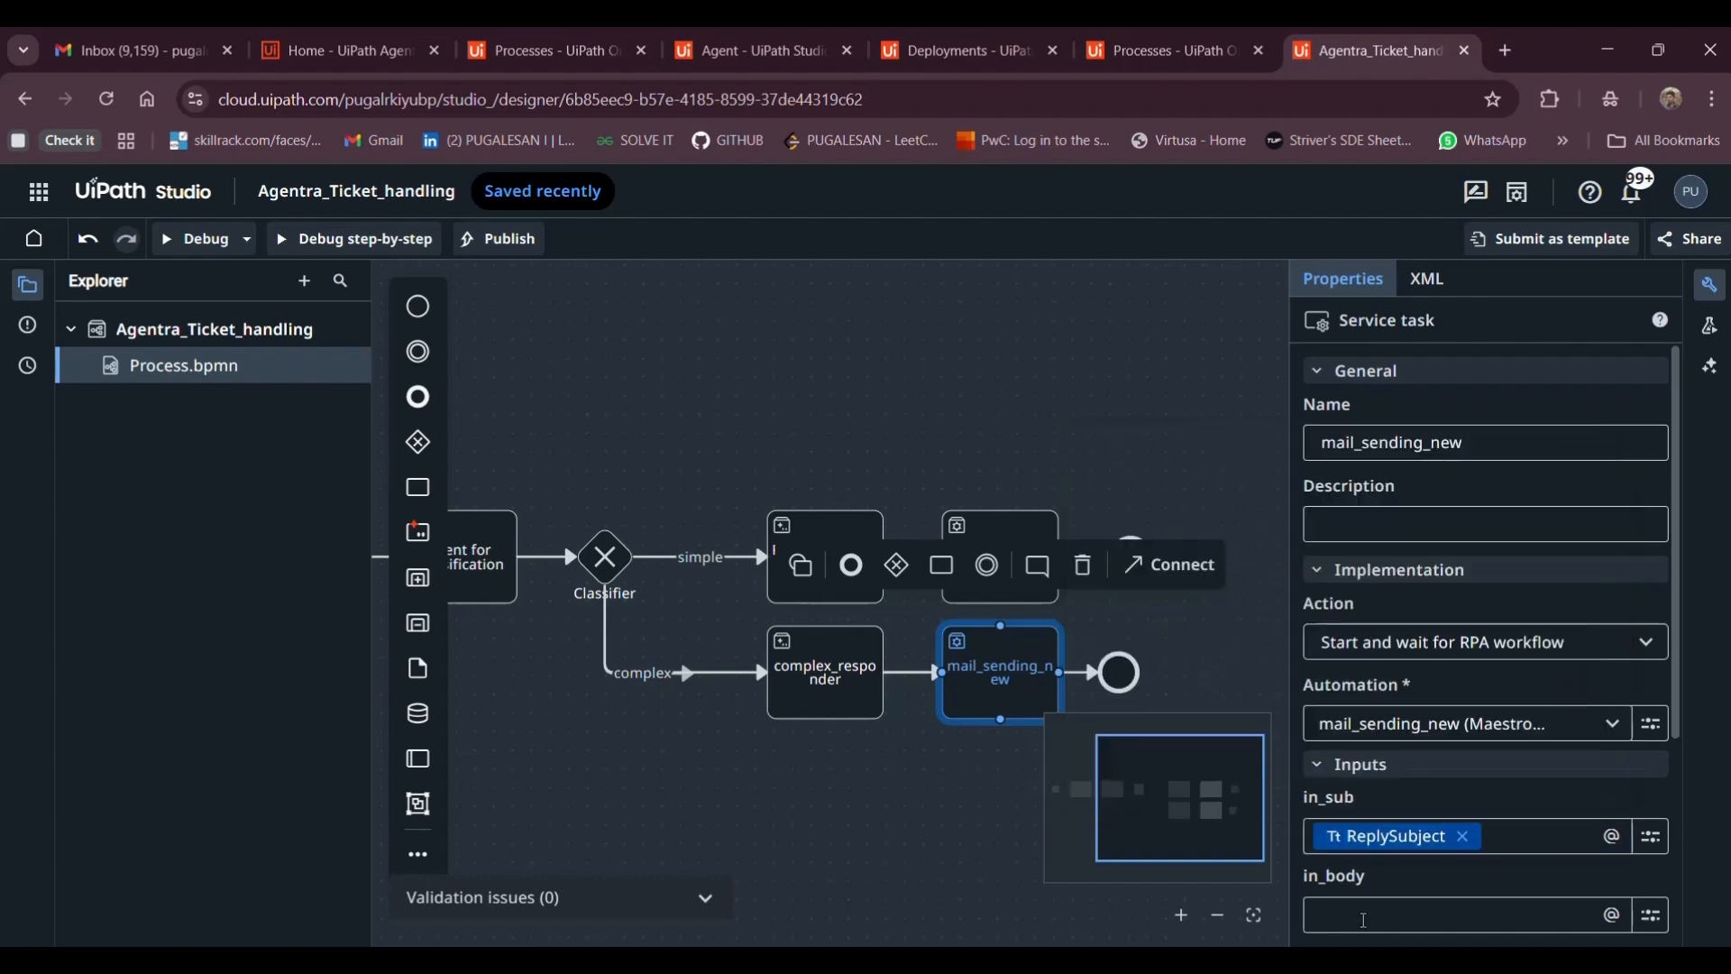
scroll(1093, 615, down, 10)
scroll(1095, 615, up, 5)
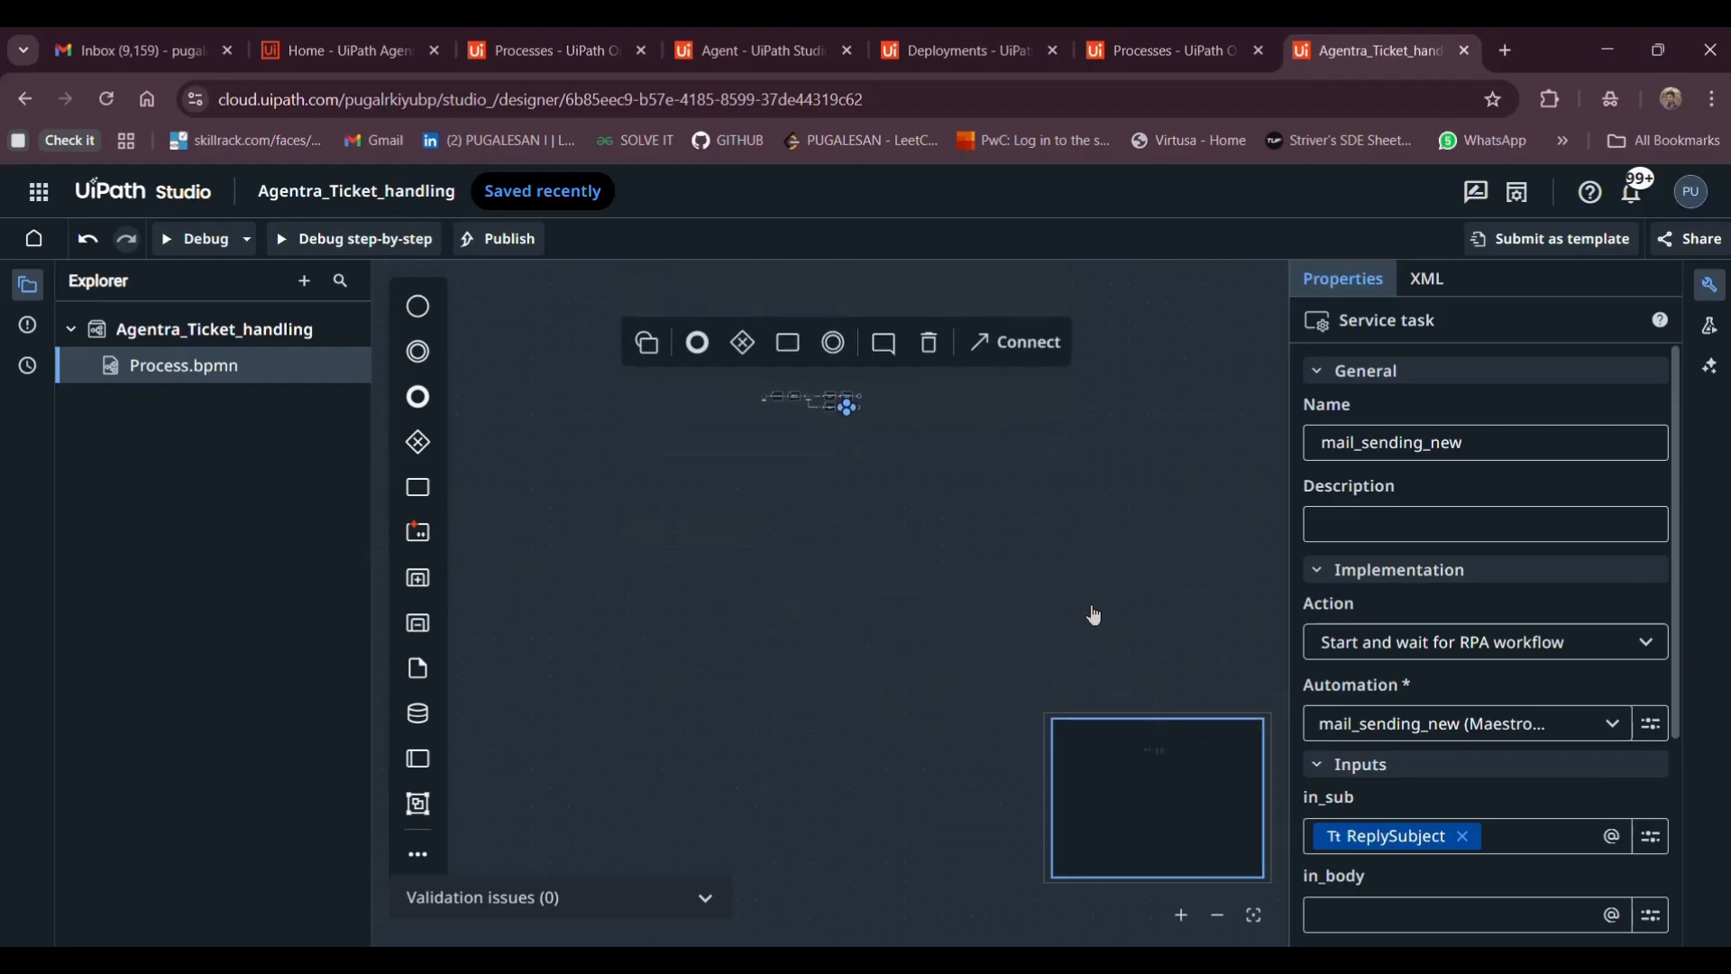
click(1251, 913)
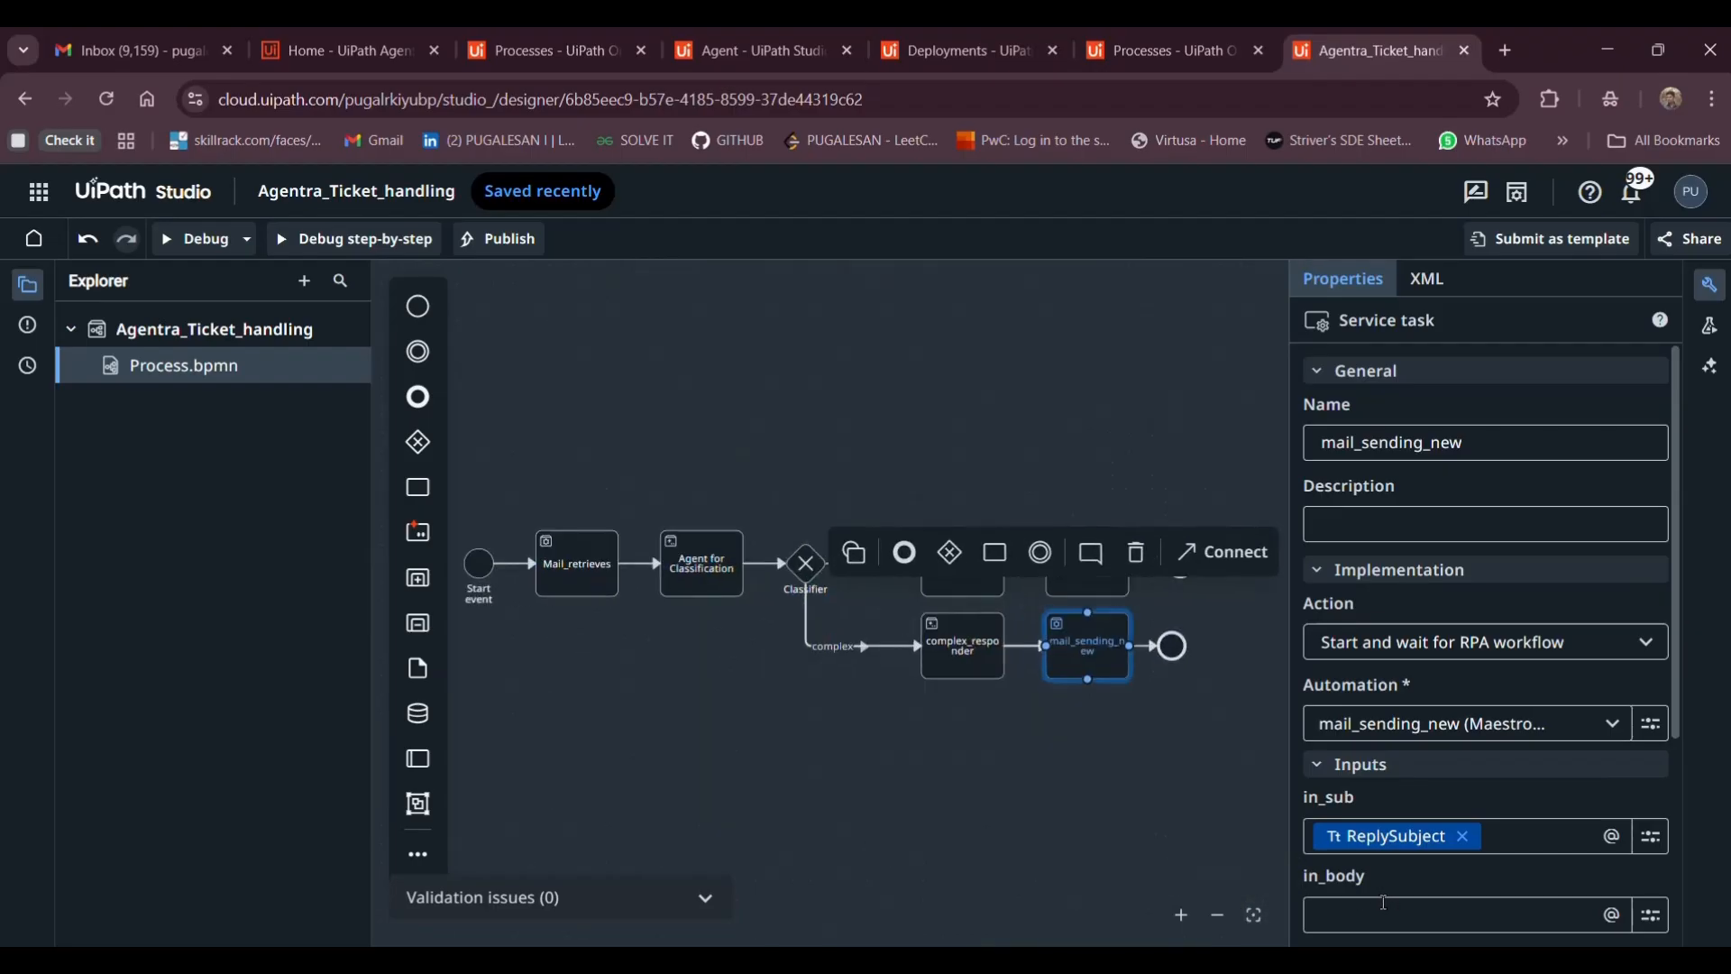
click(1325, 916)
scroll(1307, 843, down, 5)
scroll(1307, 843, down, 2)
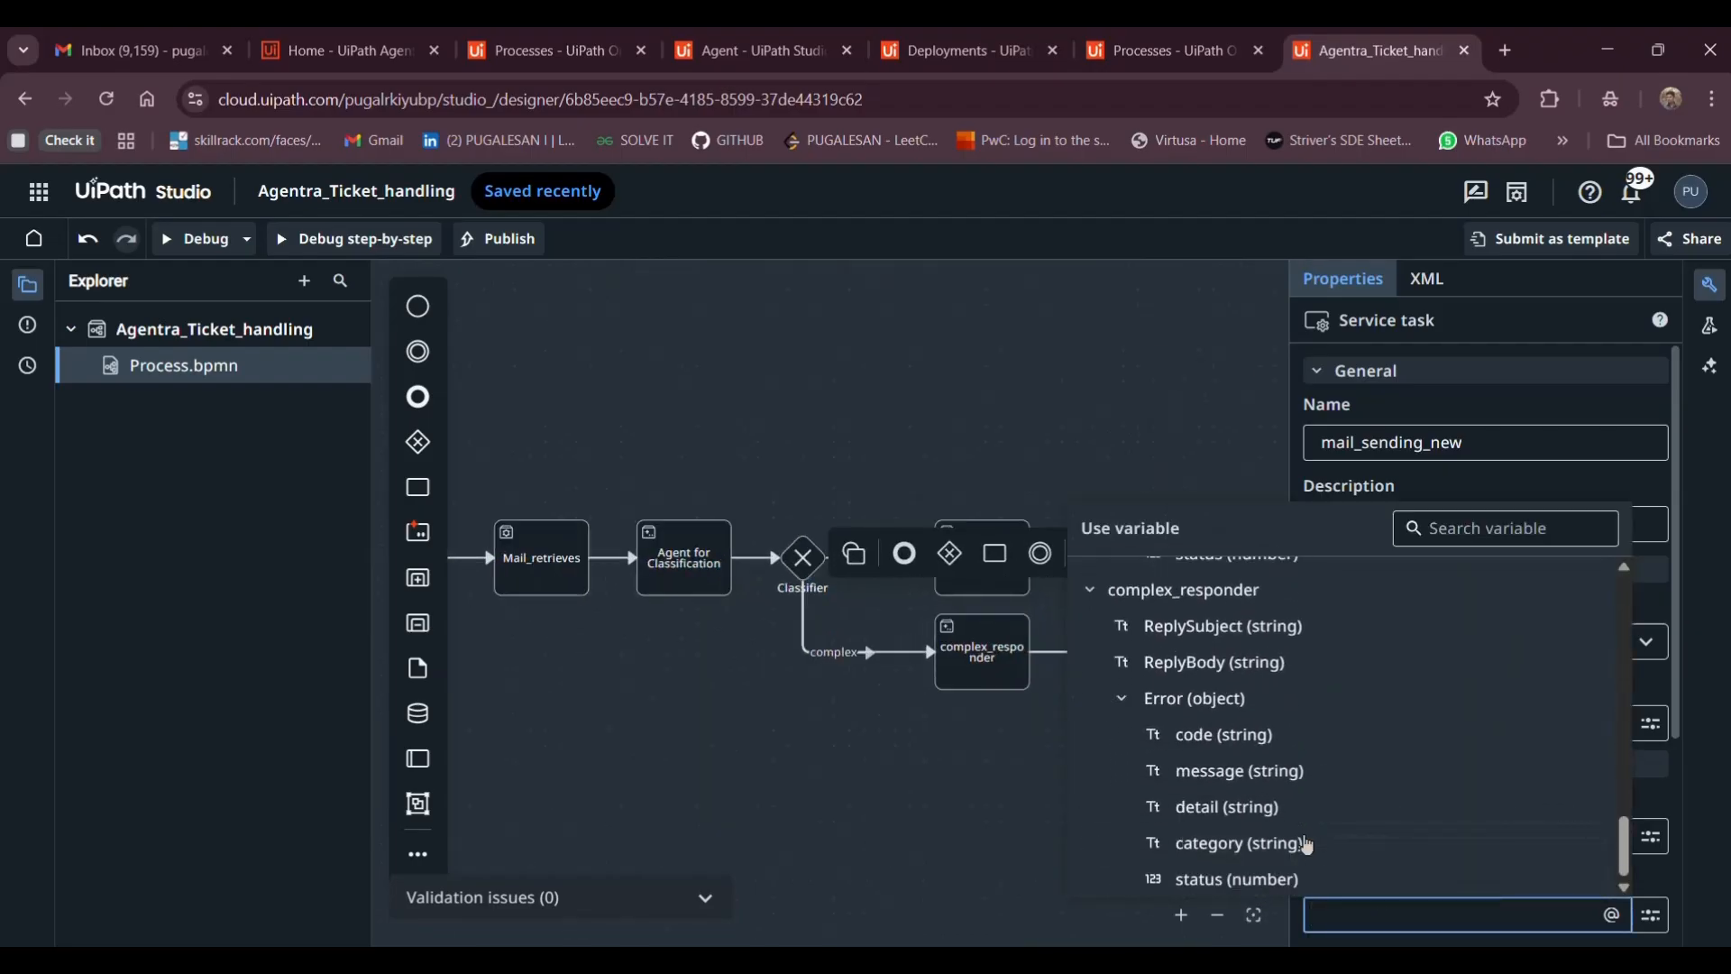
click(1202, 664)
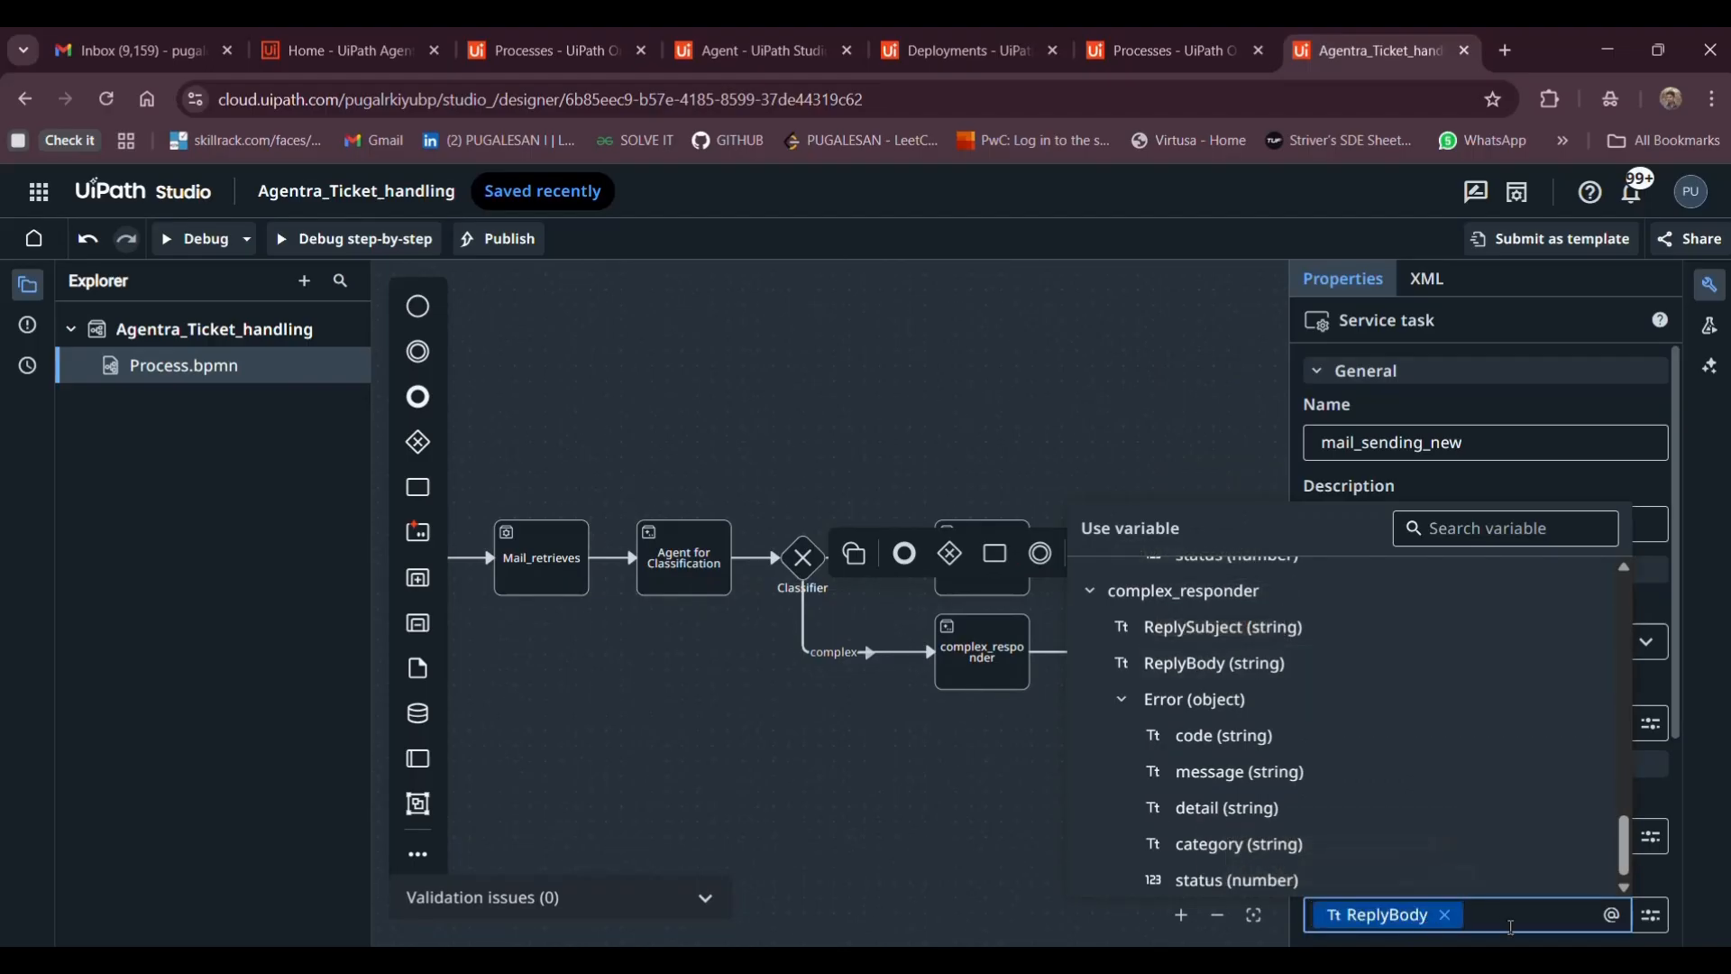
scroll(1643, 790, down, 2)
click(1478, 840)
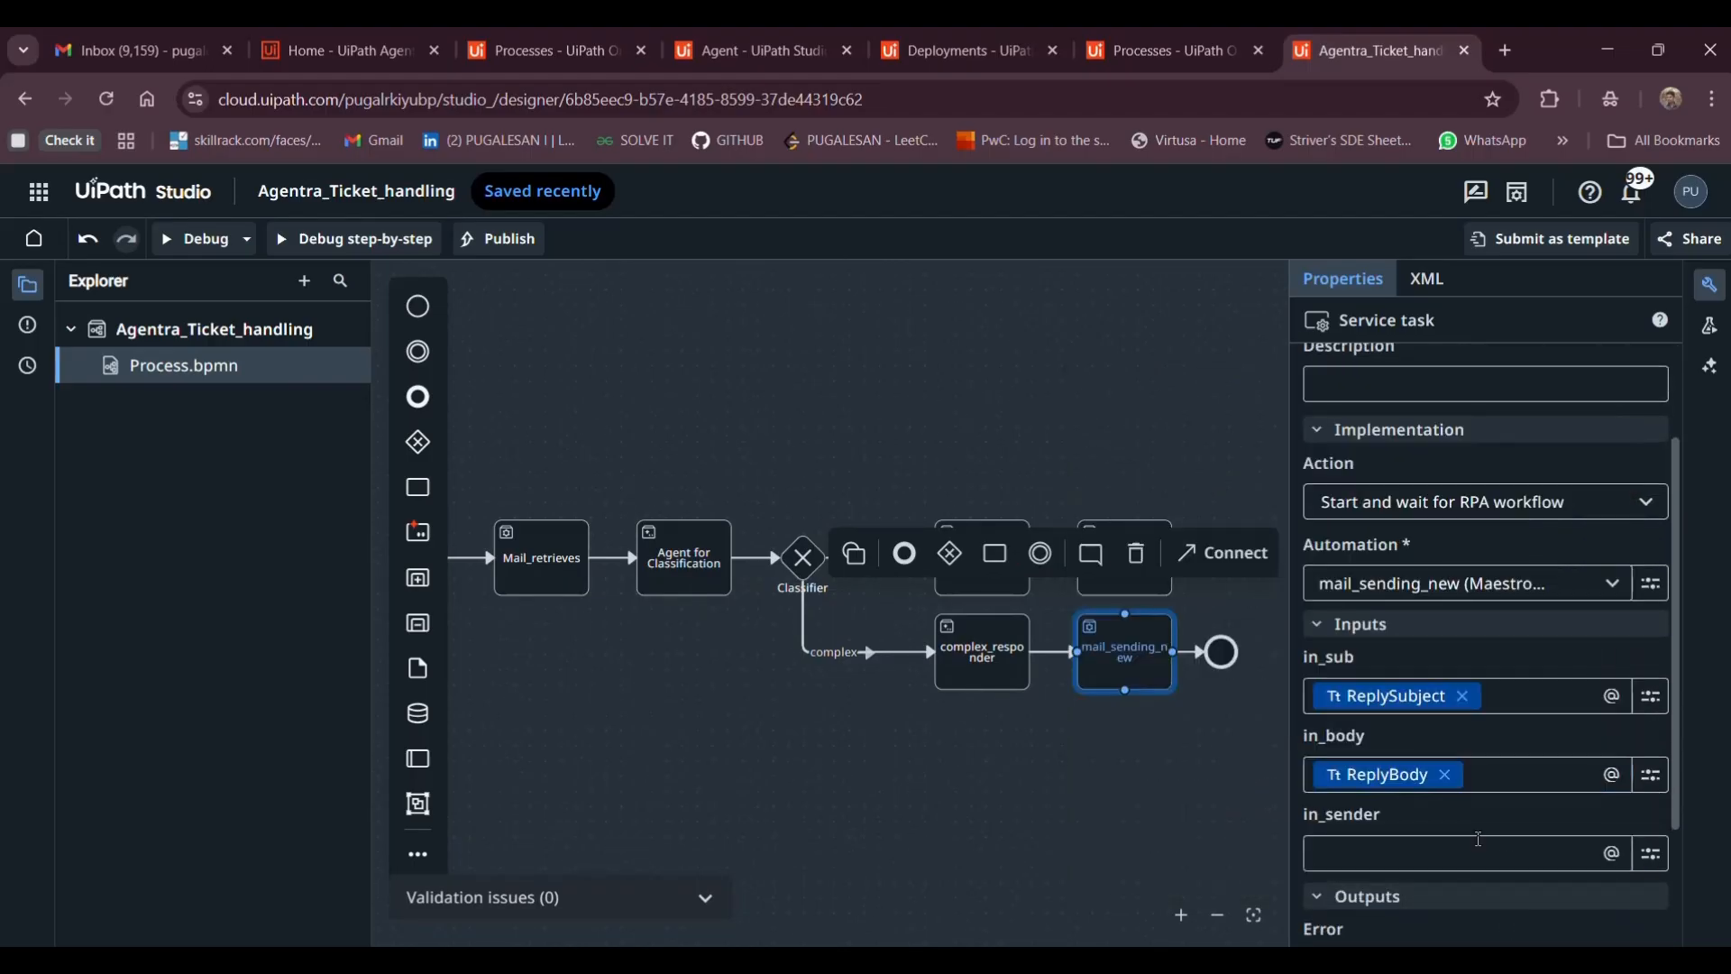
Map Mail_retrieves' sender into in_sender, then deselect the task to show the whole process
click(1469, 847)
scroll(1334, 794, down, 6)
click(1328, 781)
click(1389, 853)
scroll(1371, 762, down, 5)
scroll(1372, 762, down, 5)
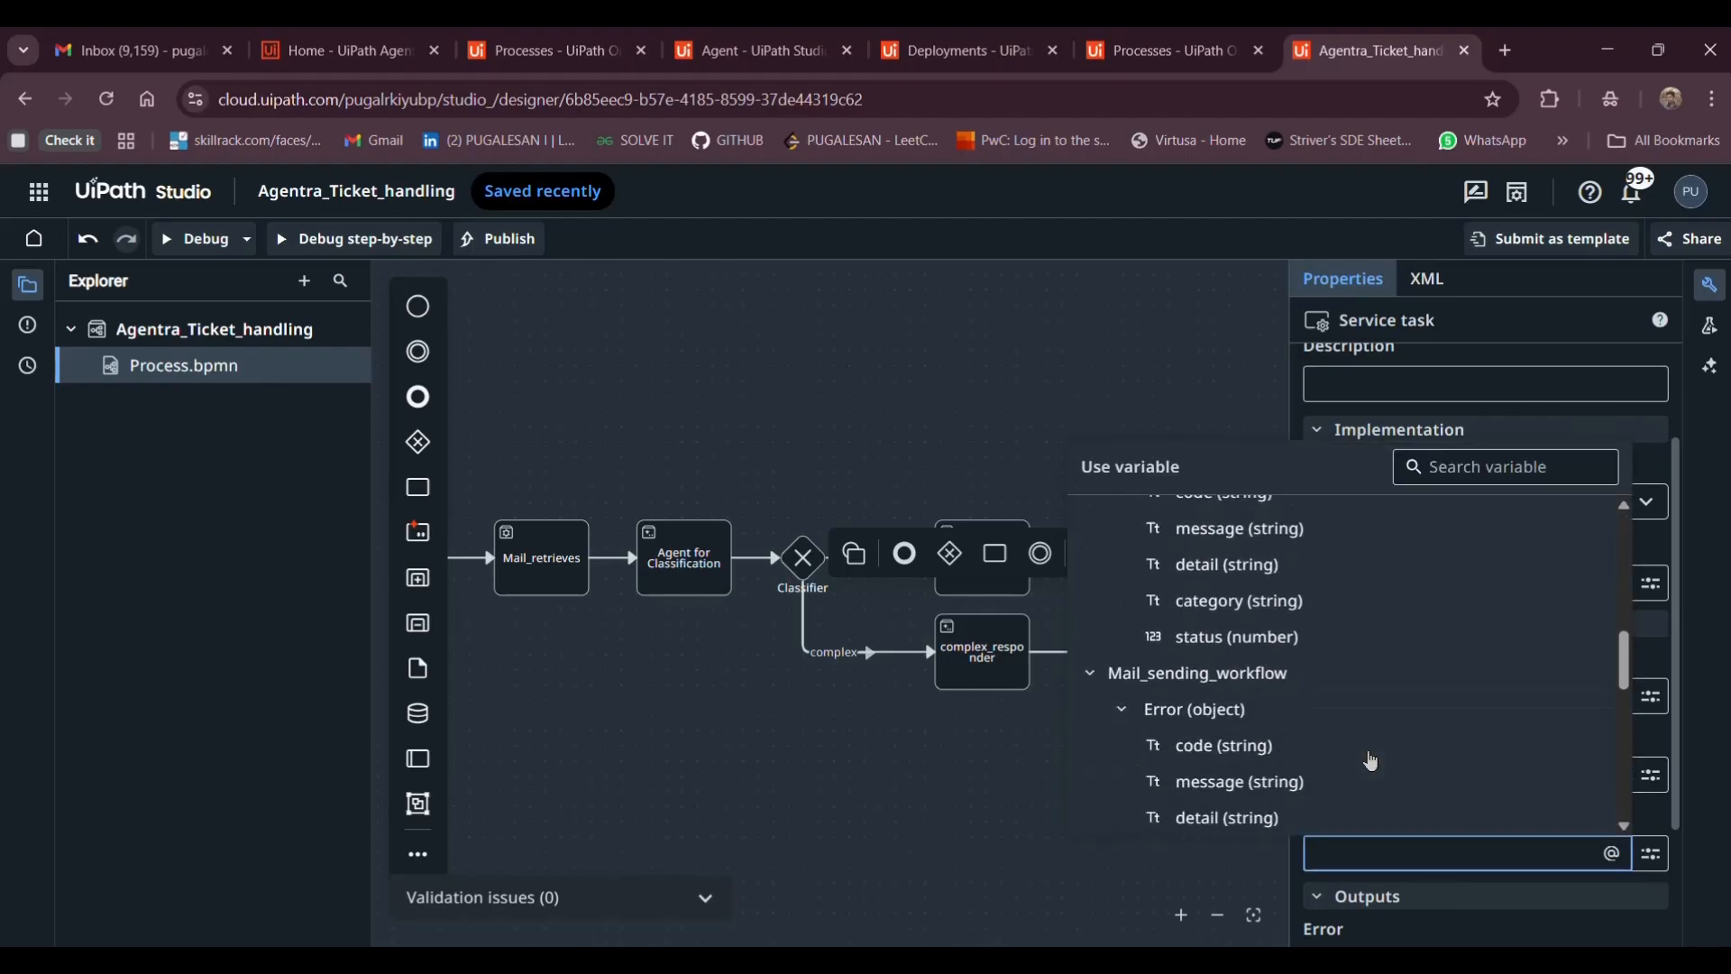
click(1184, 768)
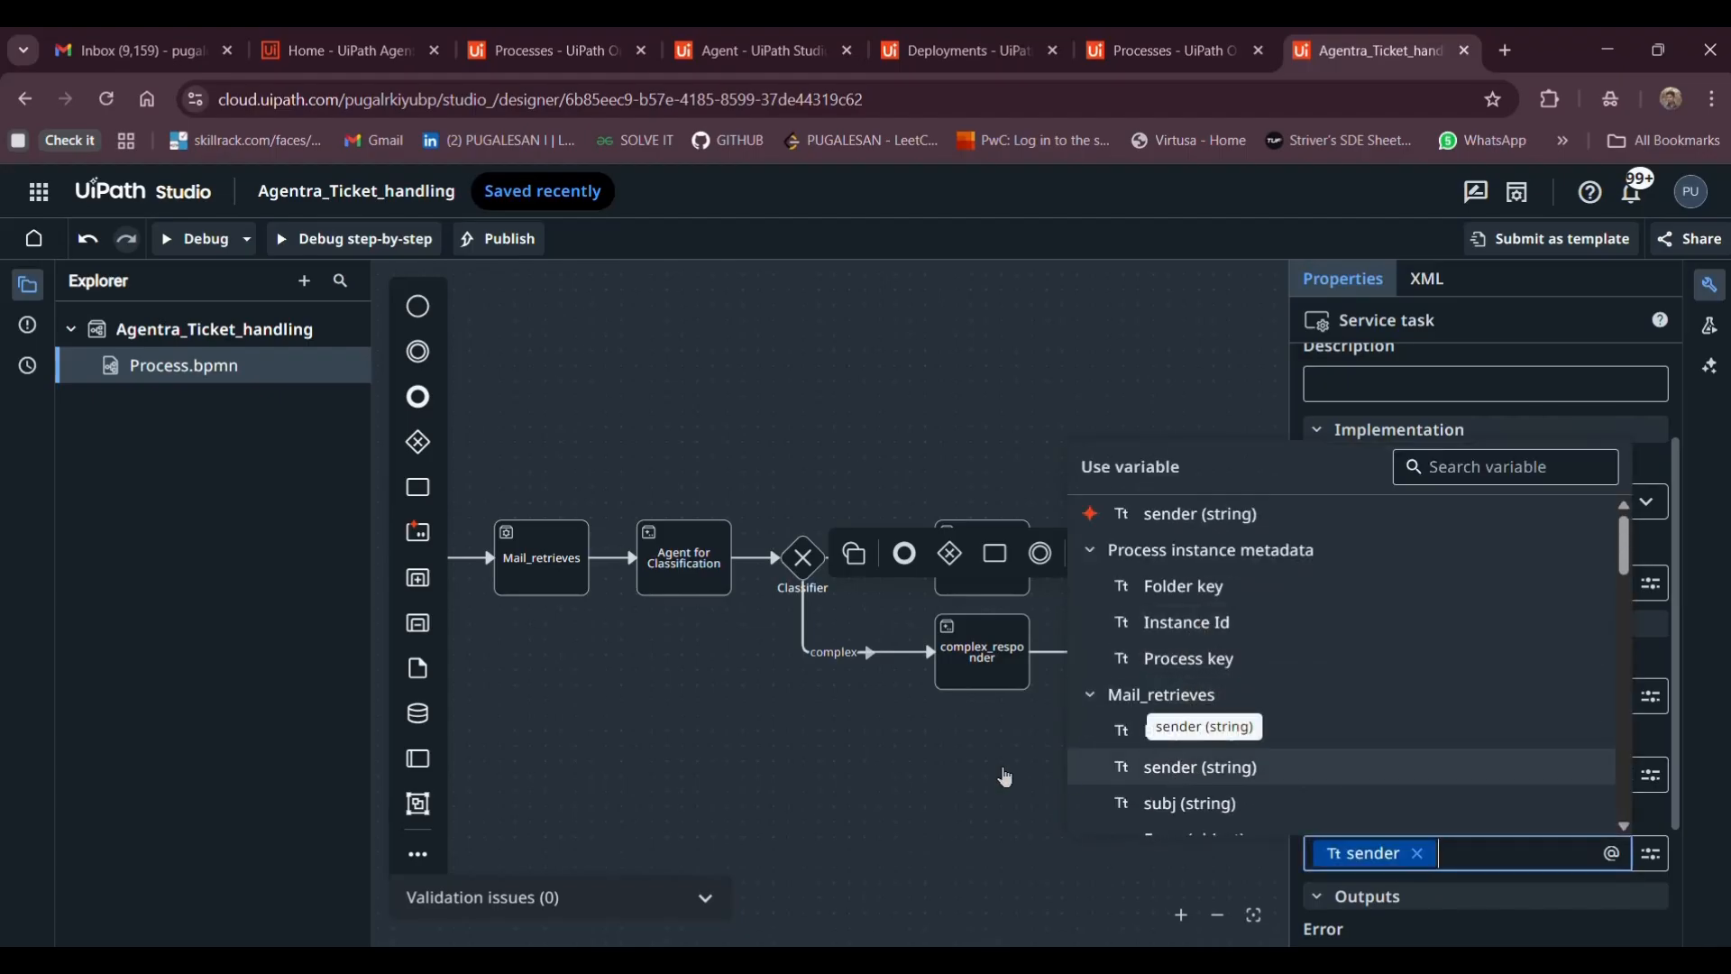
click(923, 773)
scroll(926, 773, up, 2)
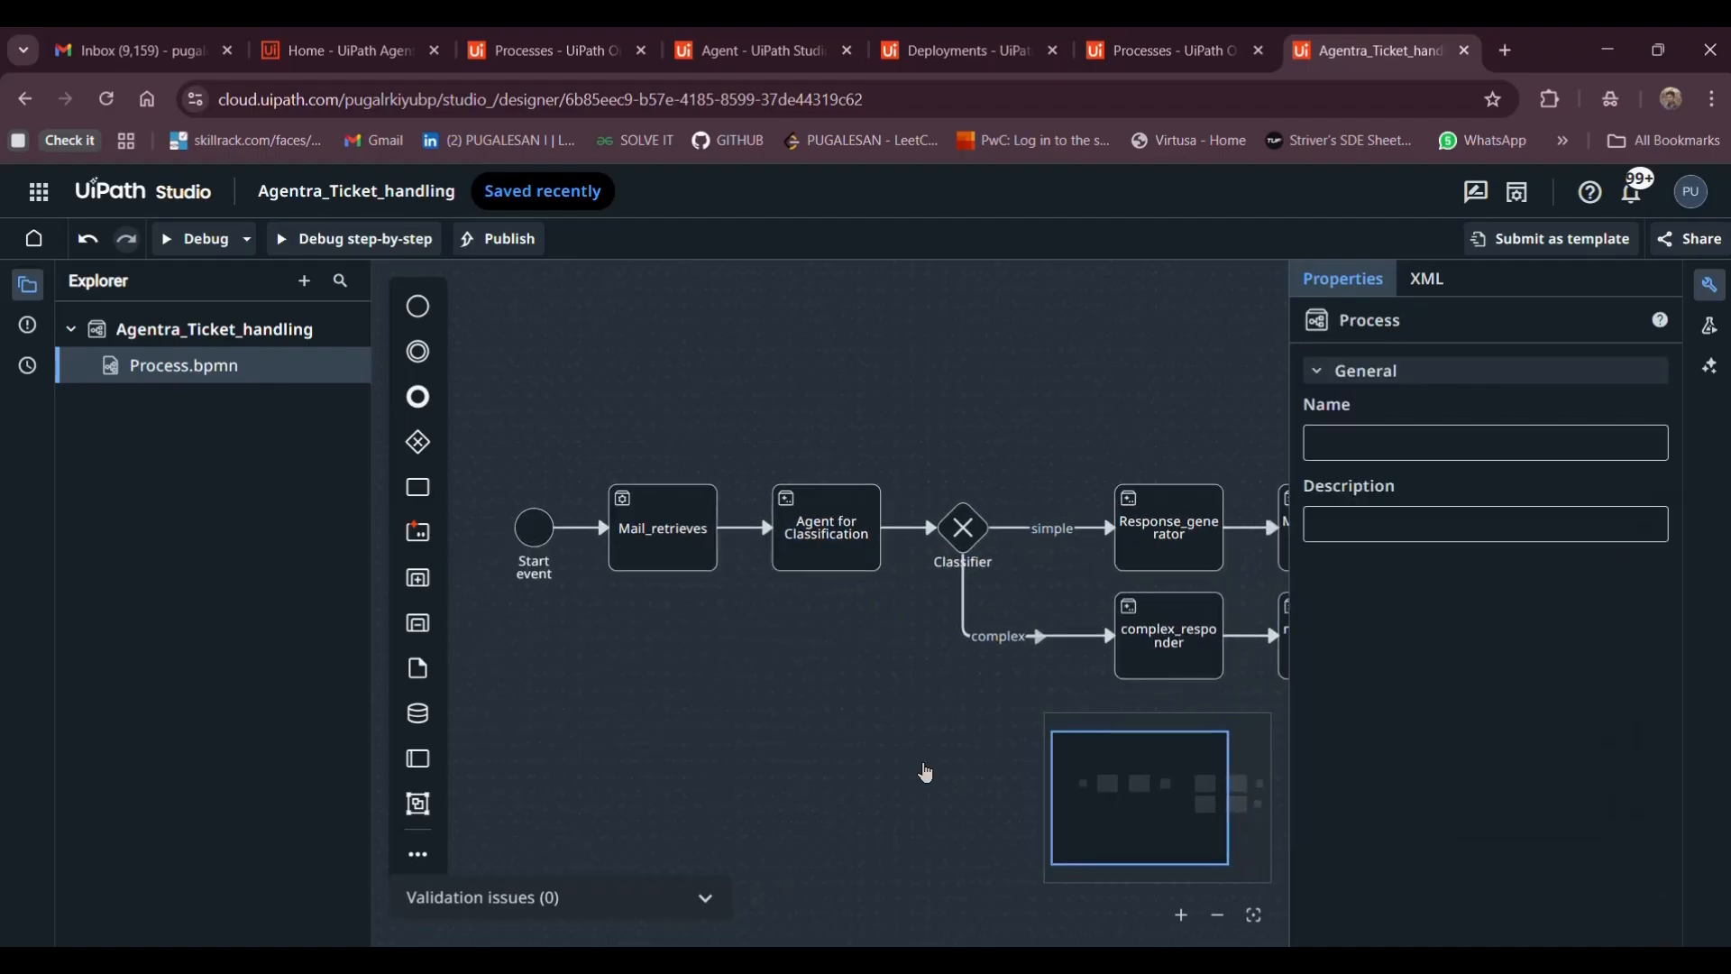
scroll(926, 773, left, 2)
scroll(902, 762, up, 1)
scroll(902, 762, up, 1)
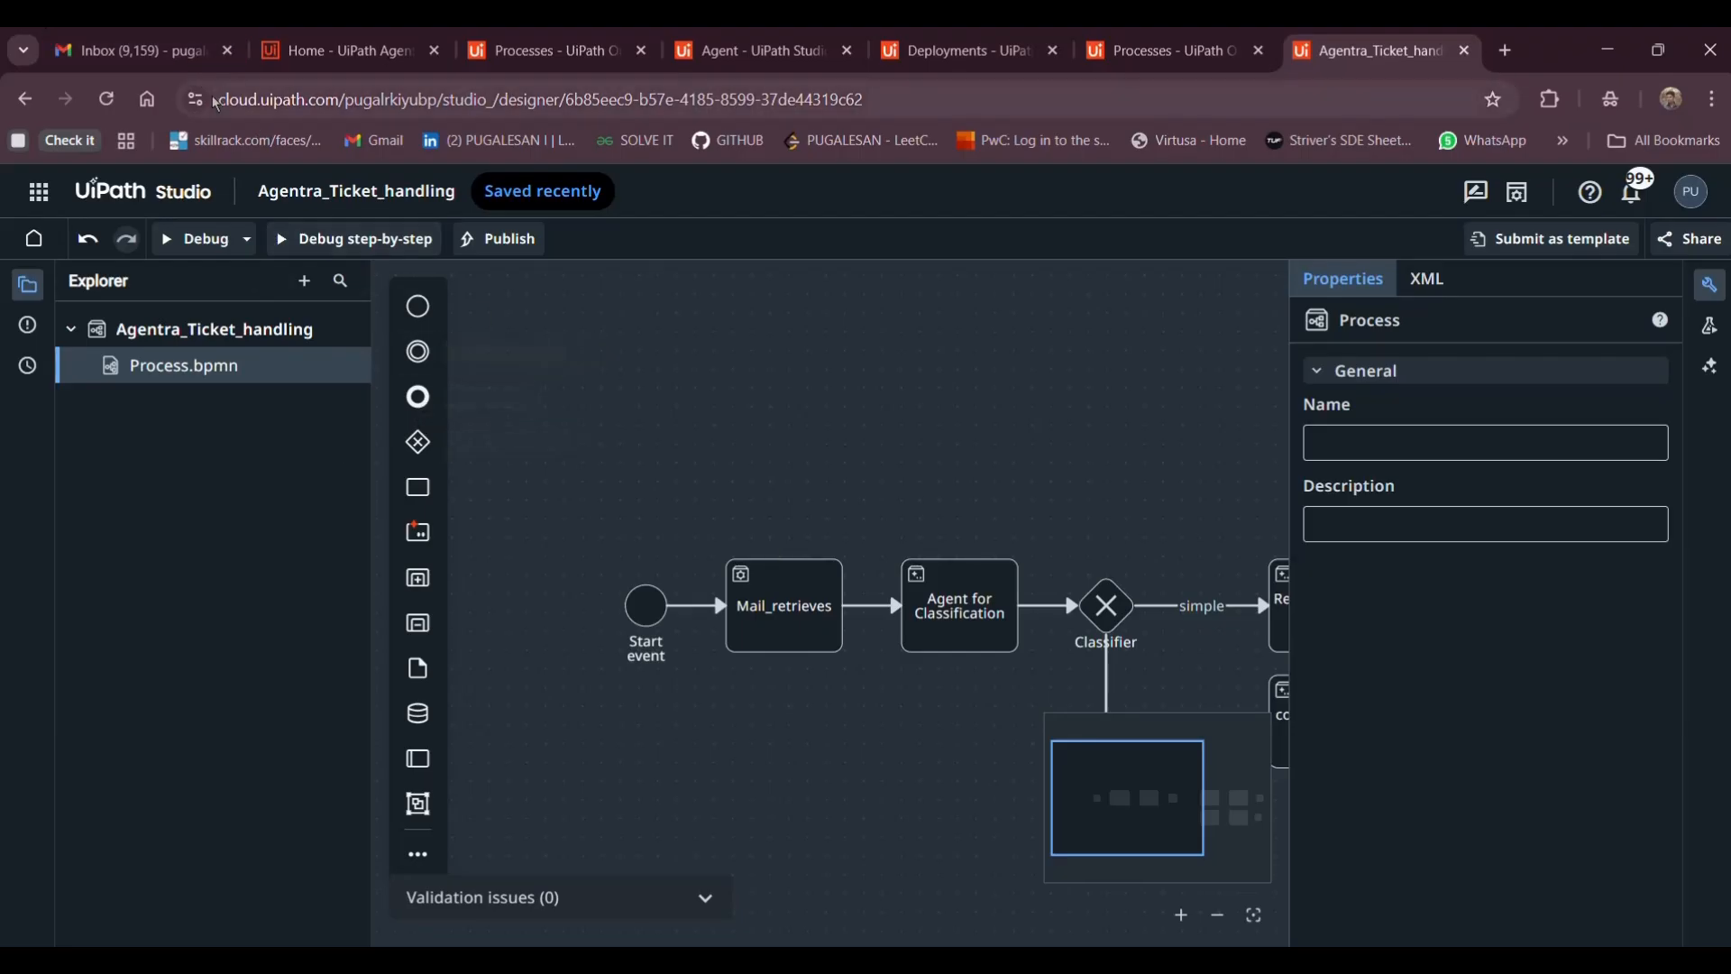
Switch from UiPath Studio to the Gmail Inbox browser tab
click(138, 57)
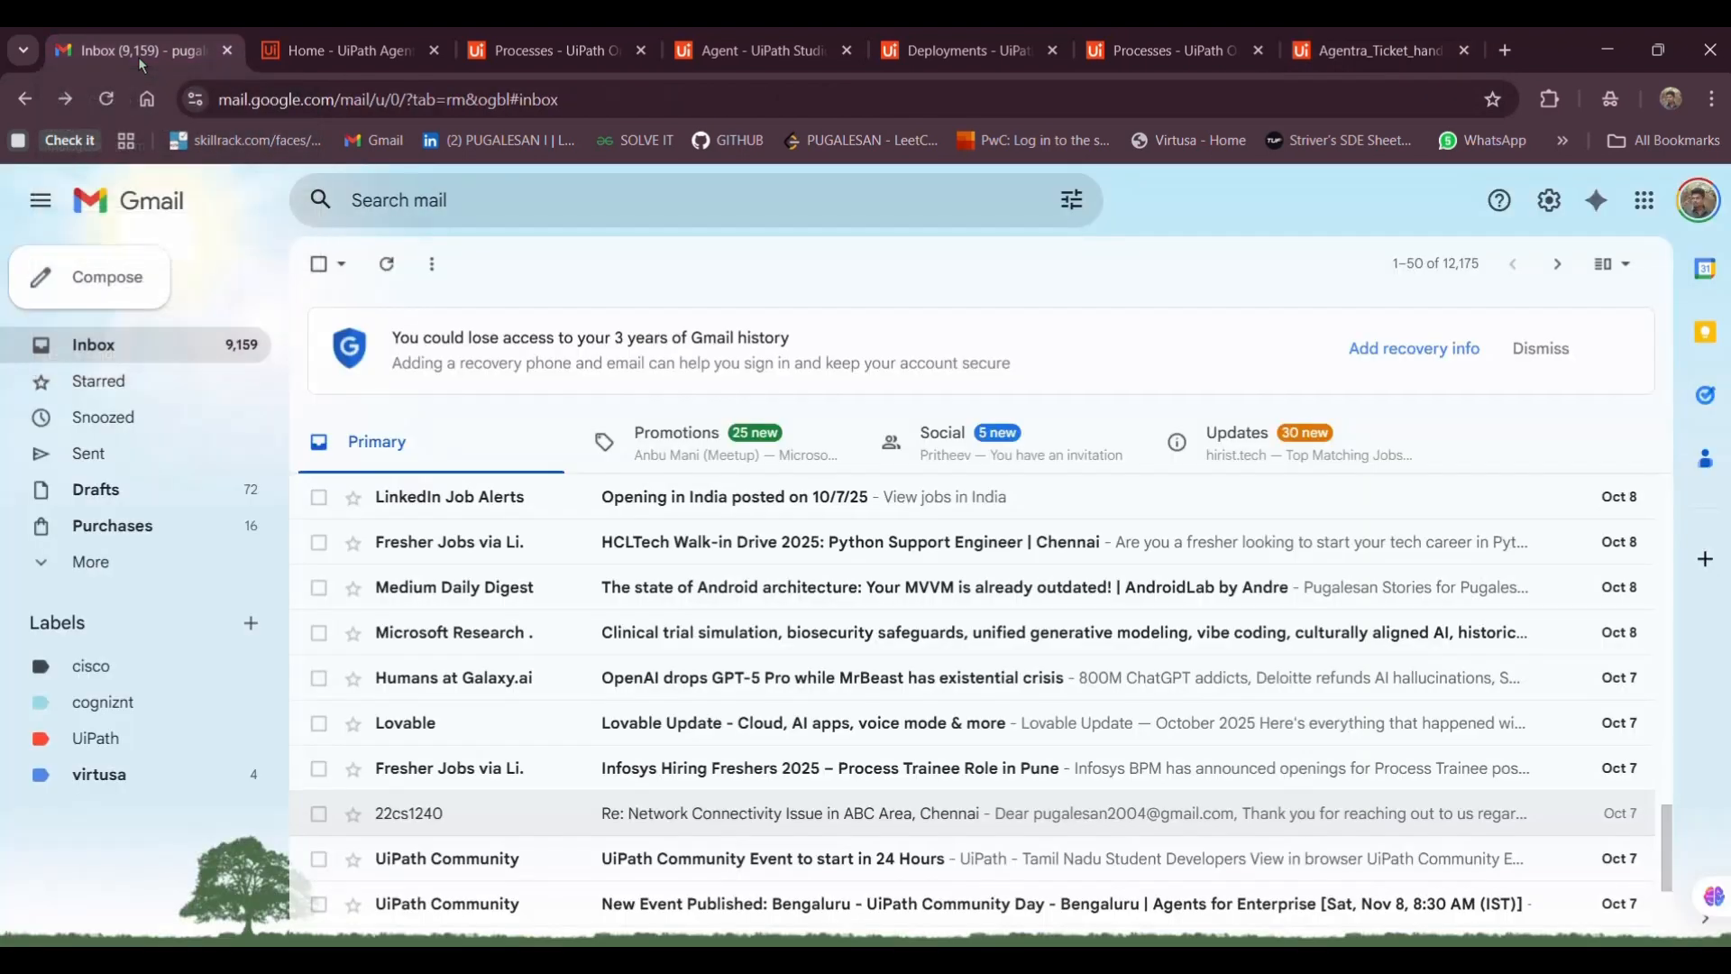
Compose a new email to the suggested contact with subject 'Issues -reg'
click(101, 275)
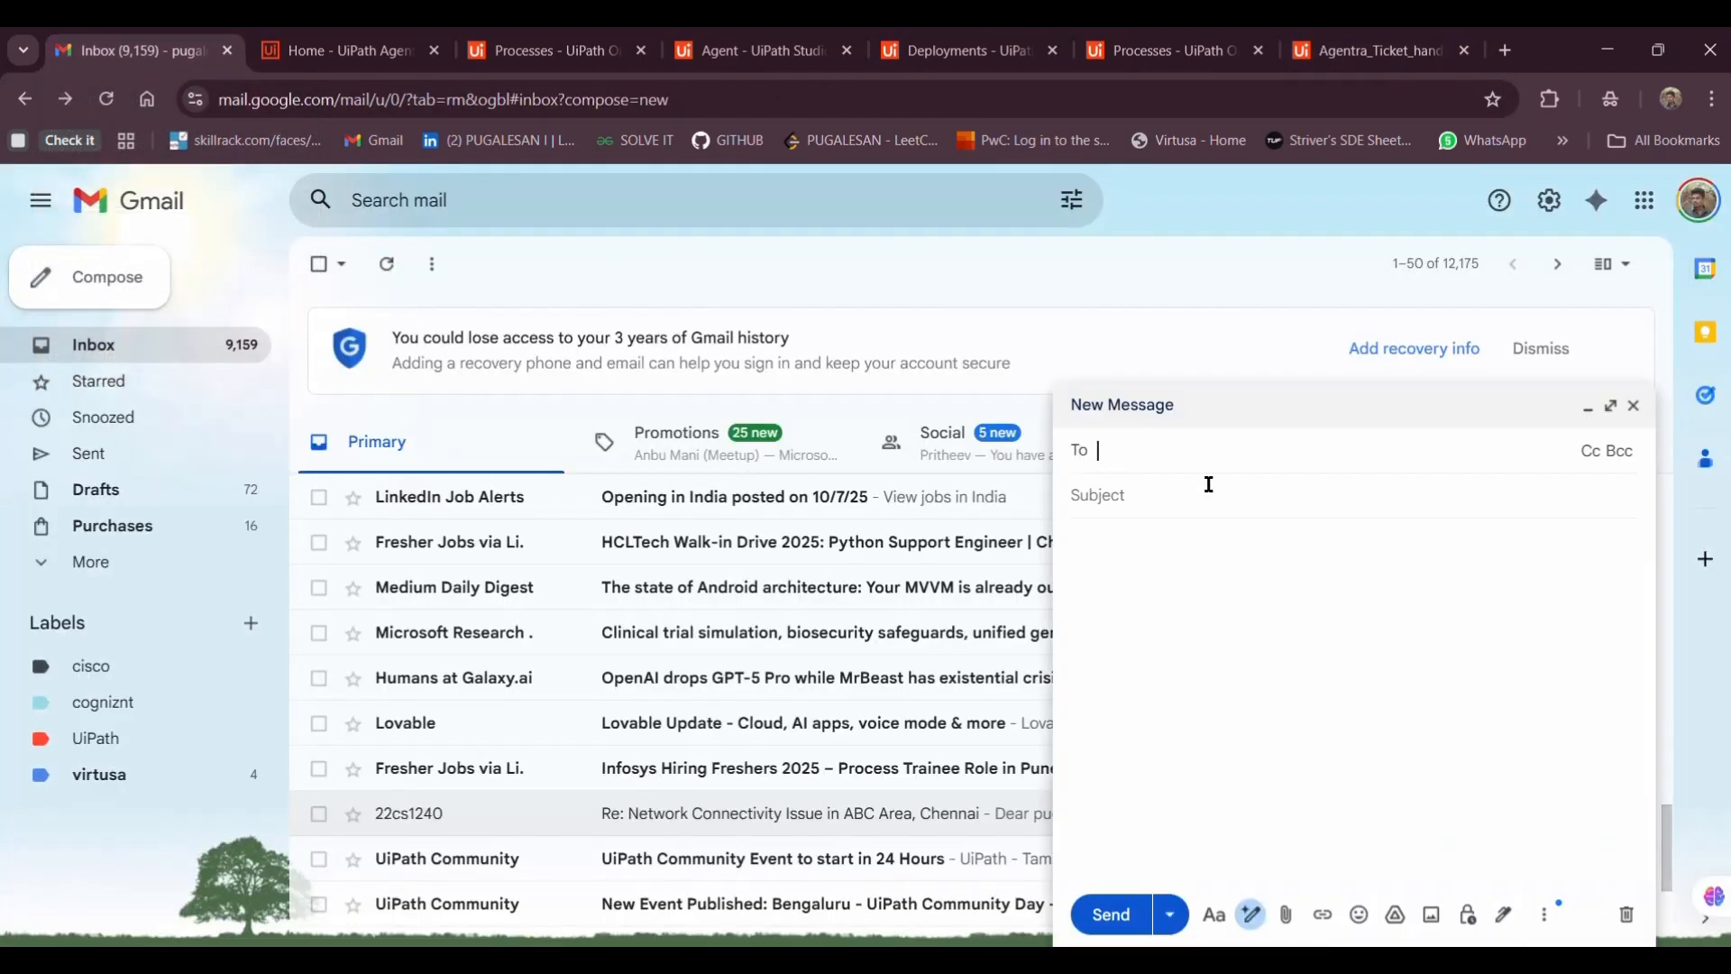
text(puga)
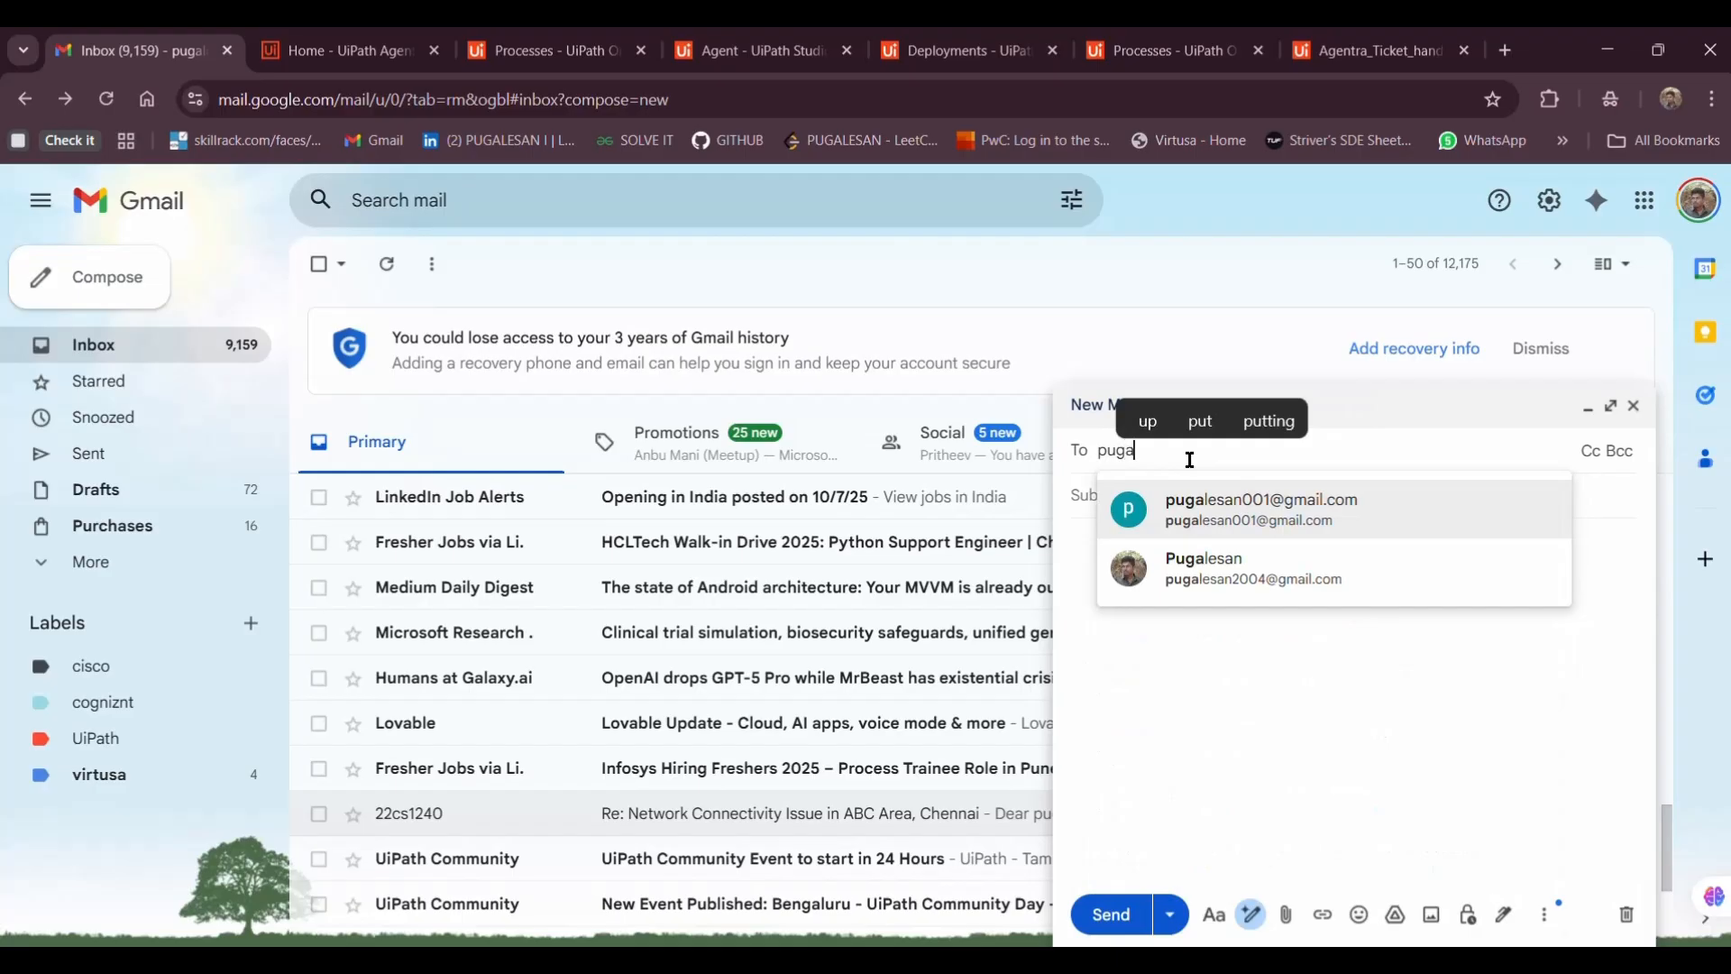
click(1214, 517)
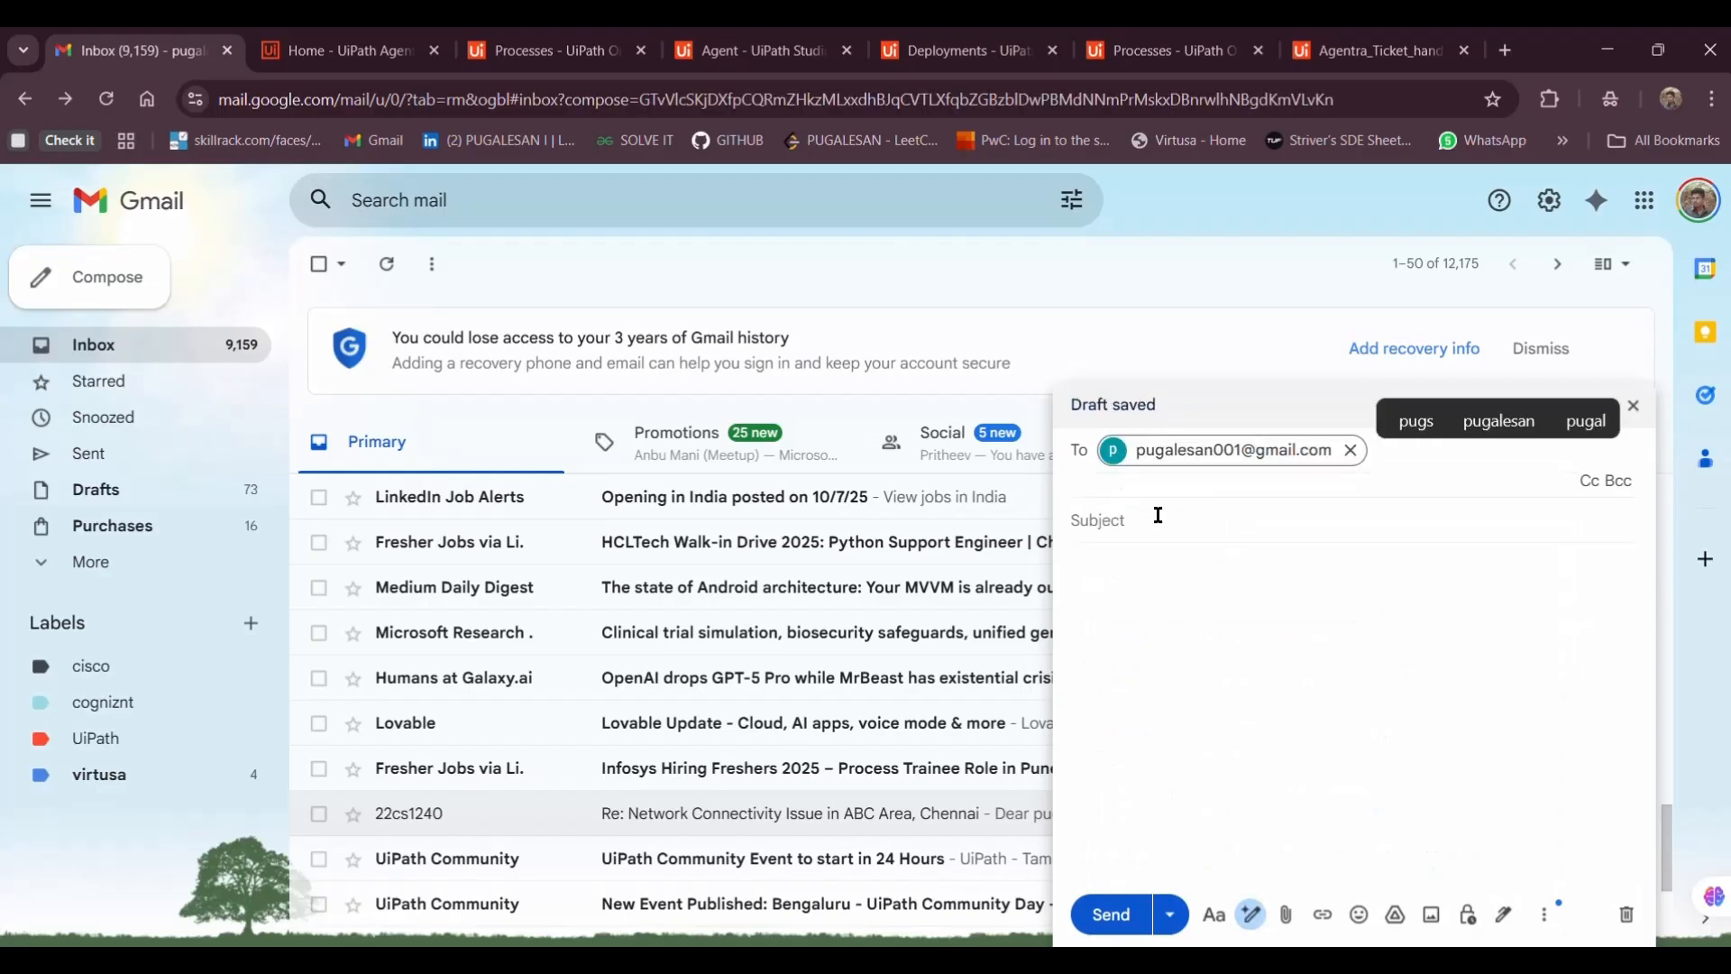
click(1158, 515)
text(Iss)
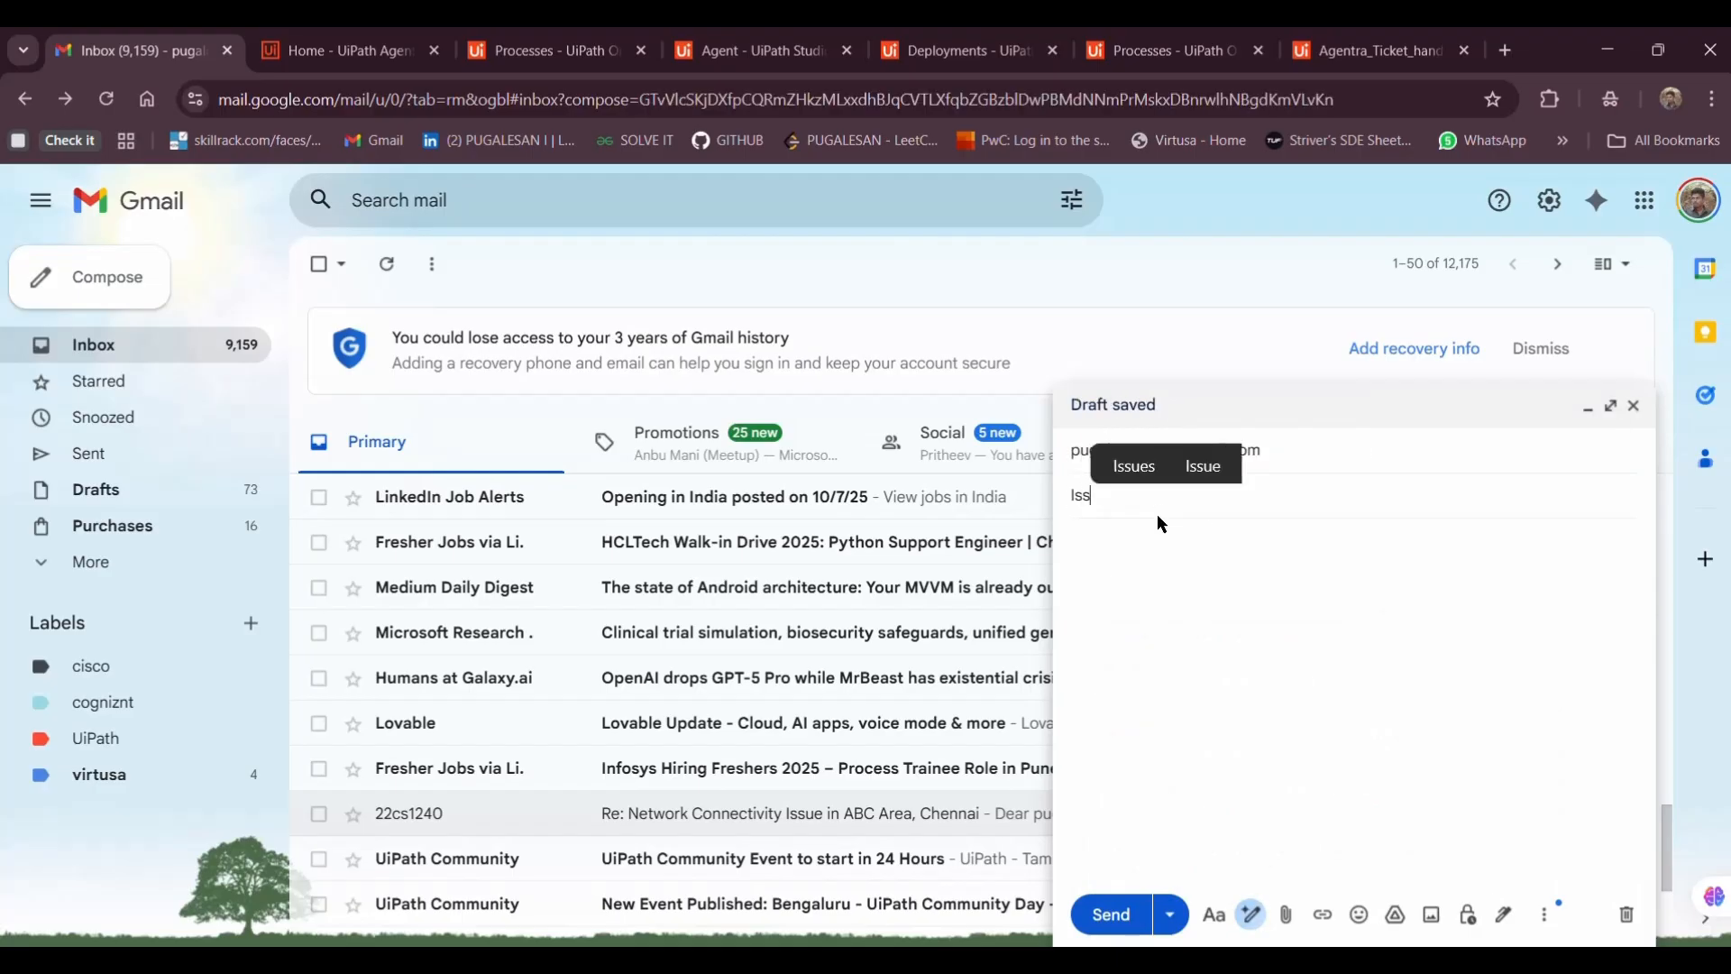
text(ues -reg)
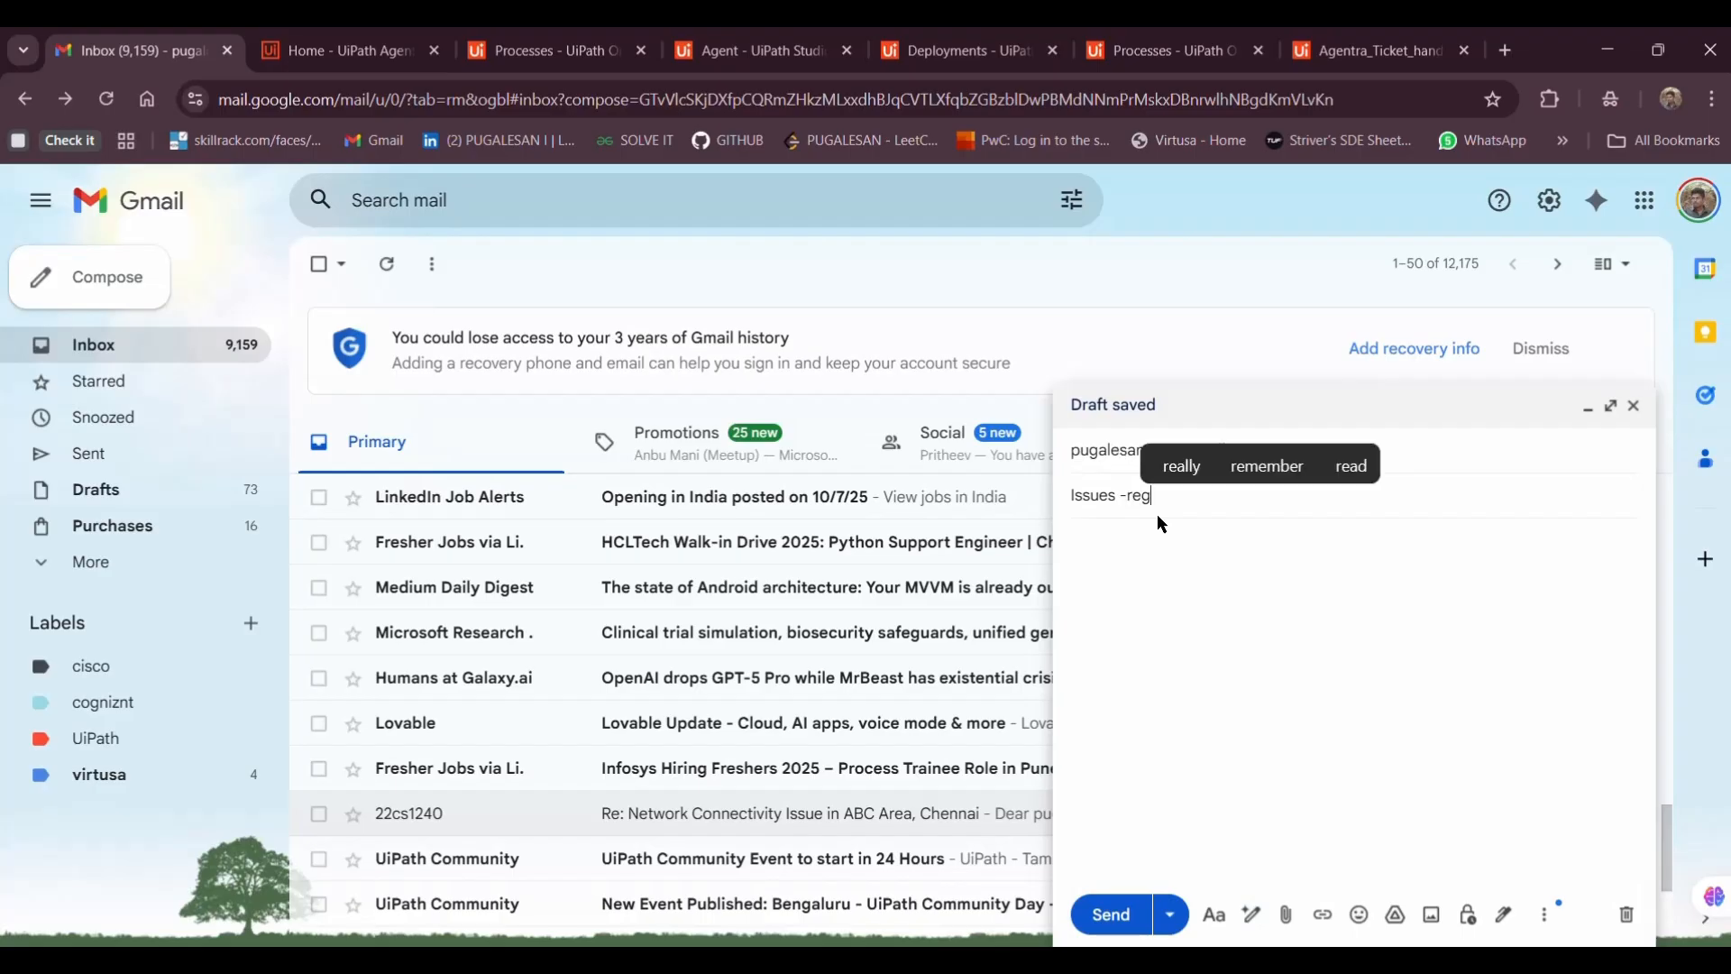
Write 'Hello Team,' and a line about a mobile phone charging-port issue, send it, and view Sent
click(1159, 538)
text(H)
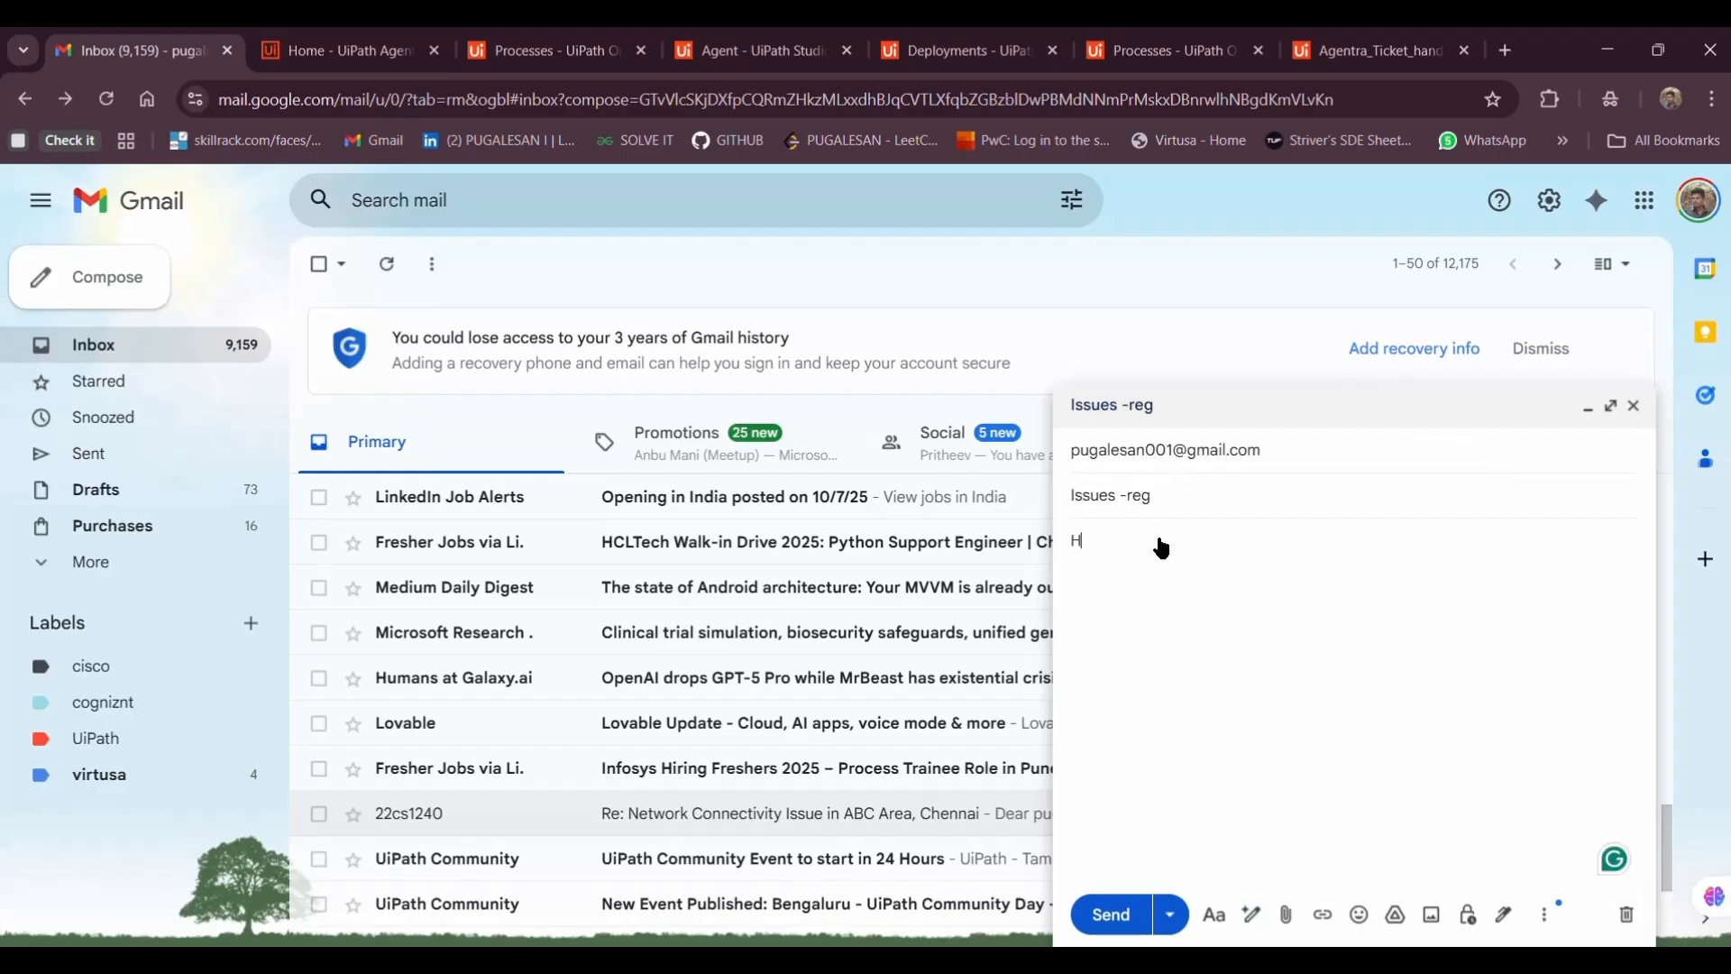
text(ello Team,)
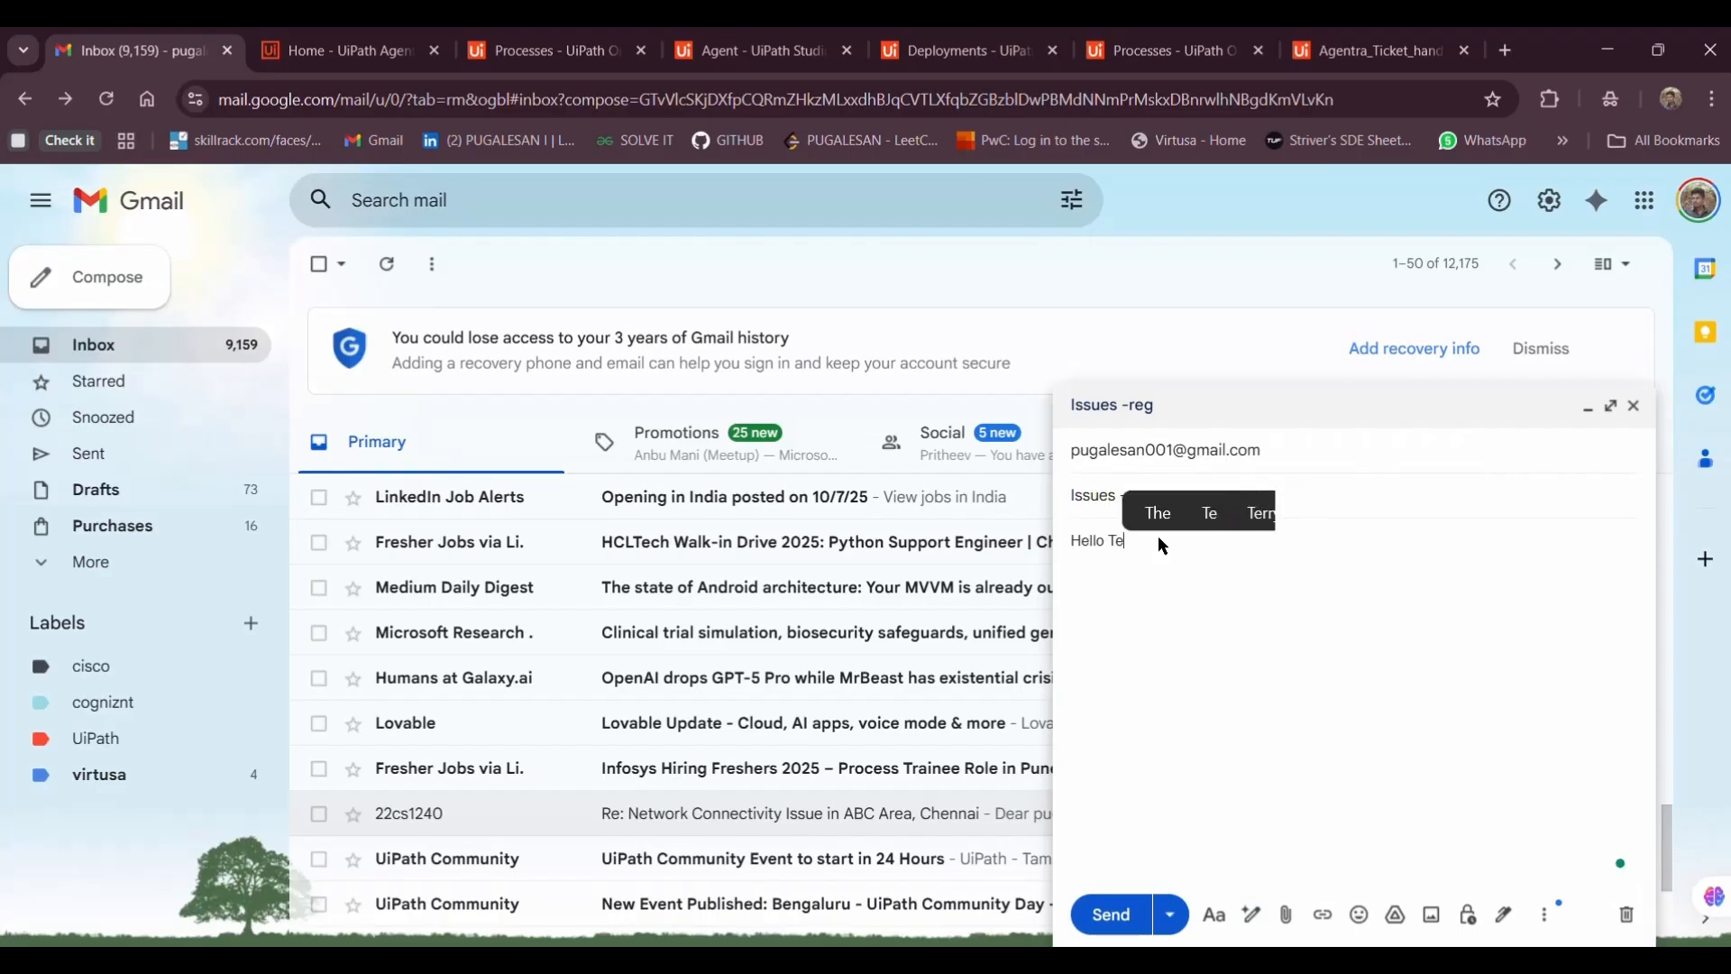
key(Return)
text(am f)
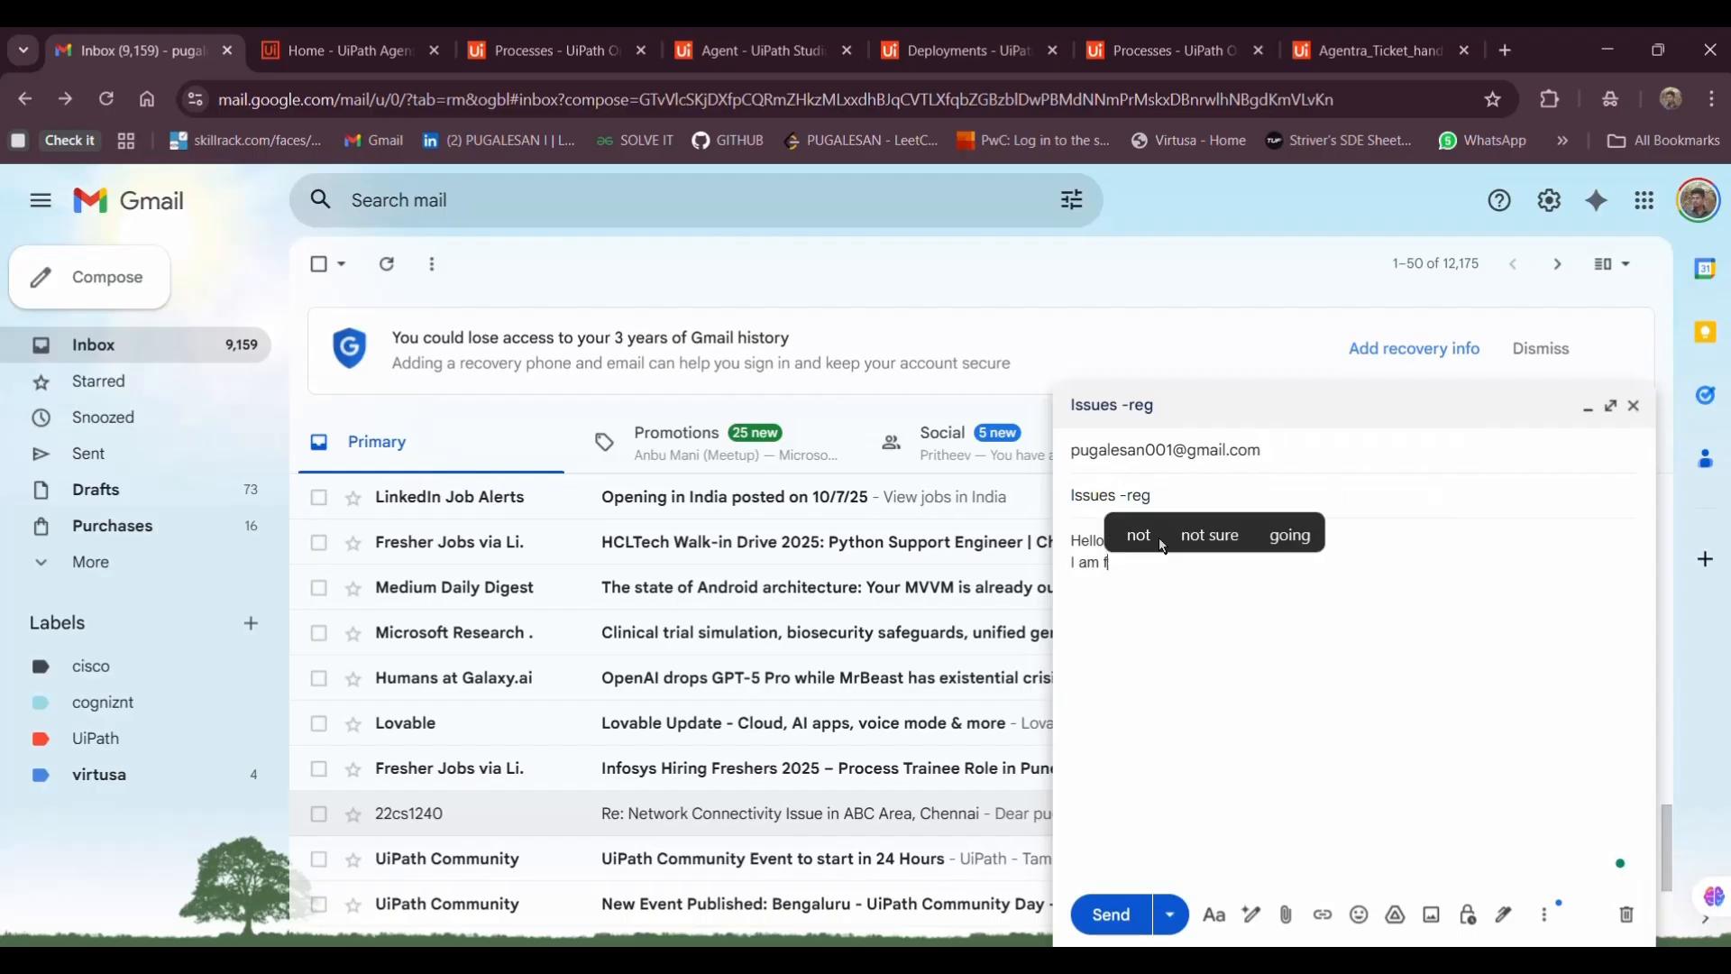
text(acing a)
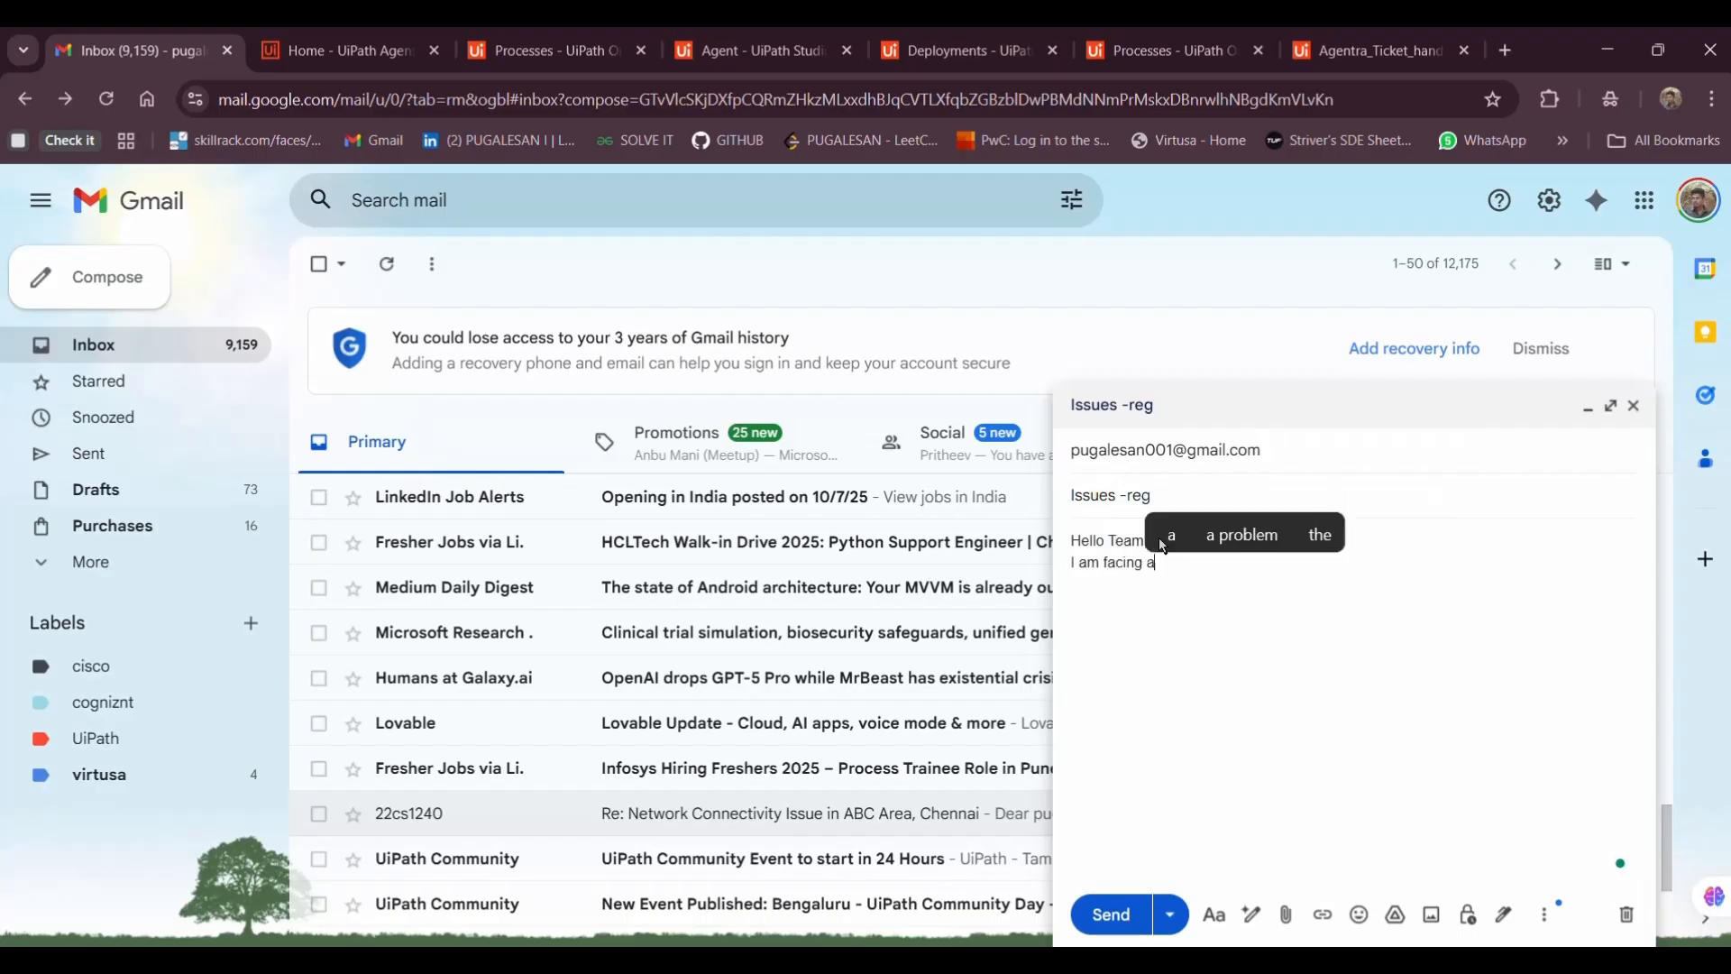
text(n issue)
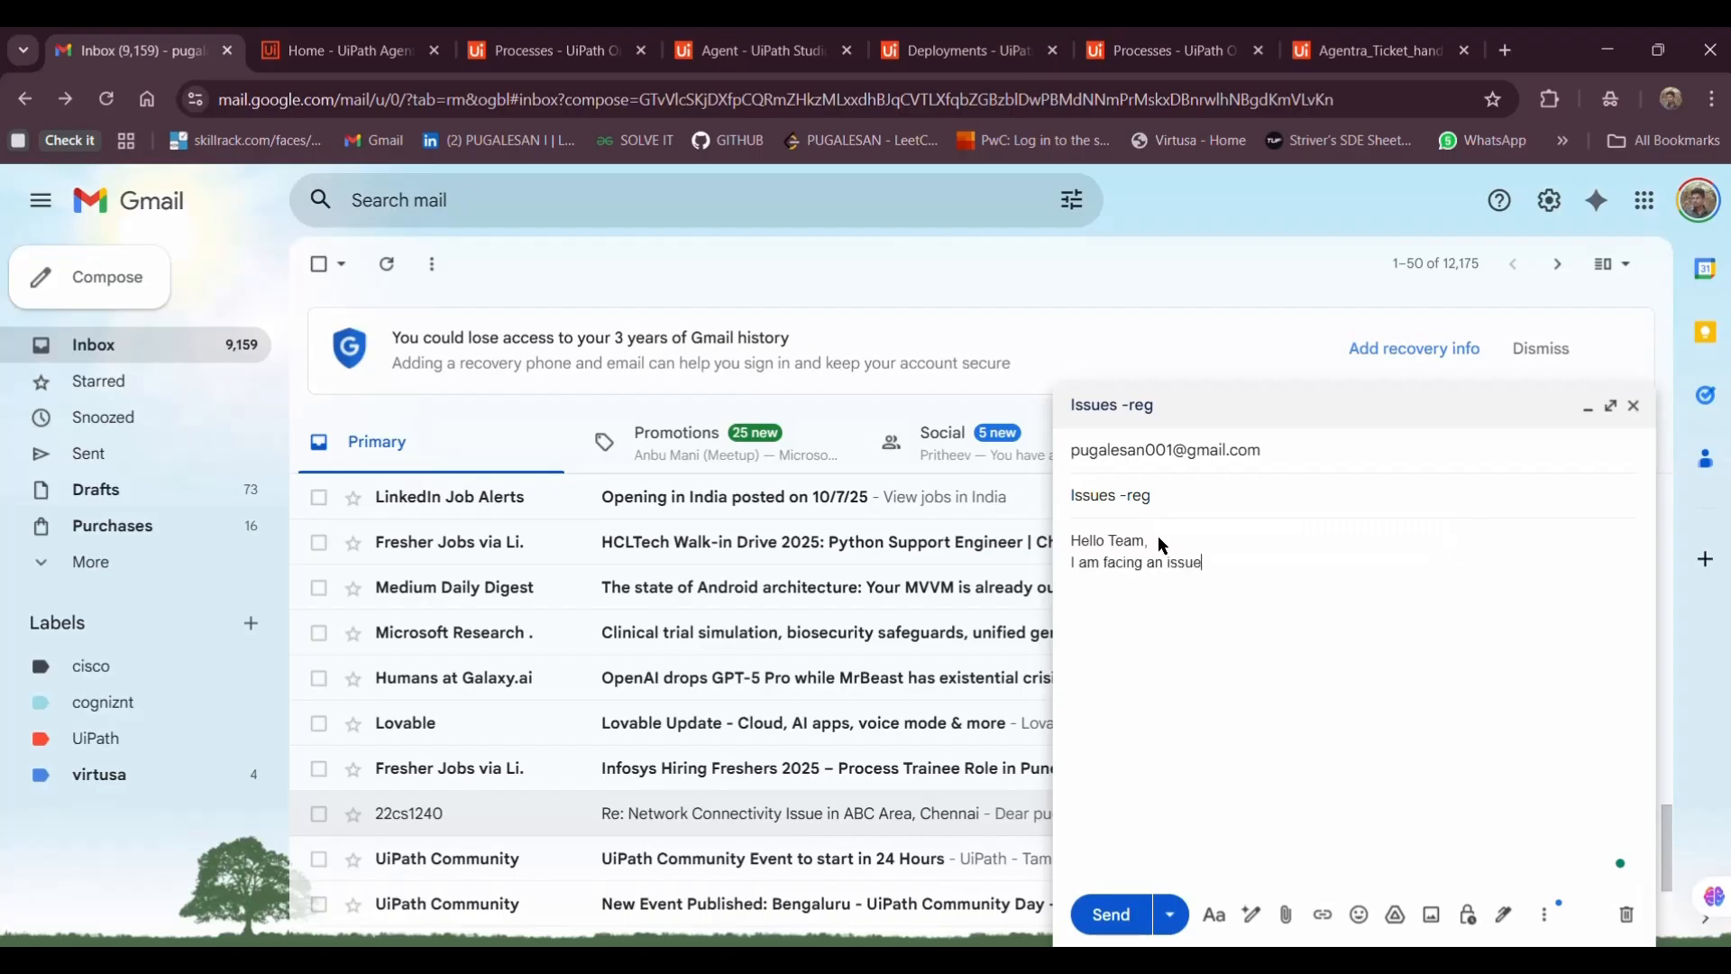
text( in my mo)
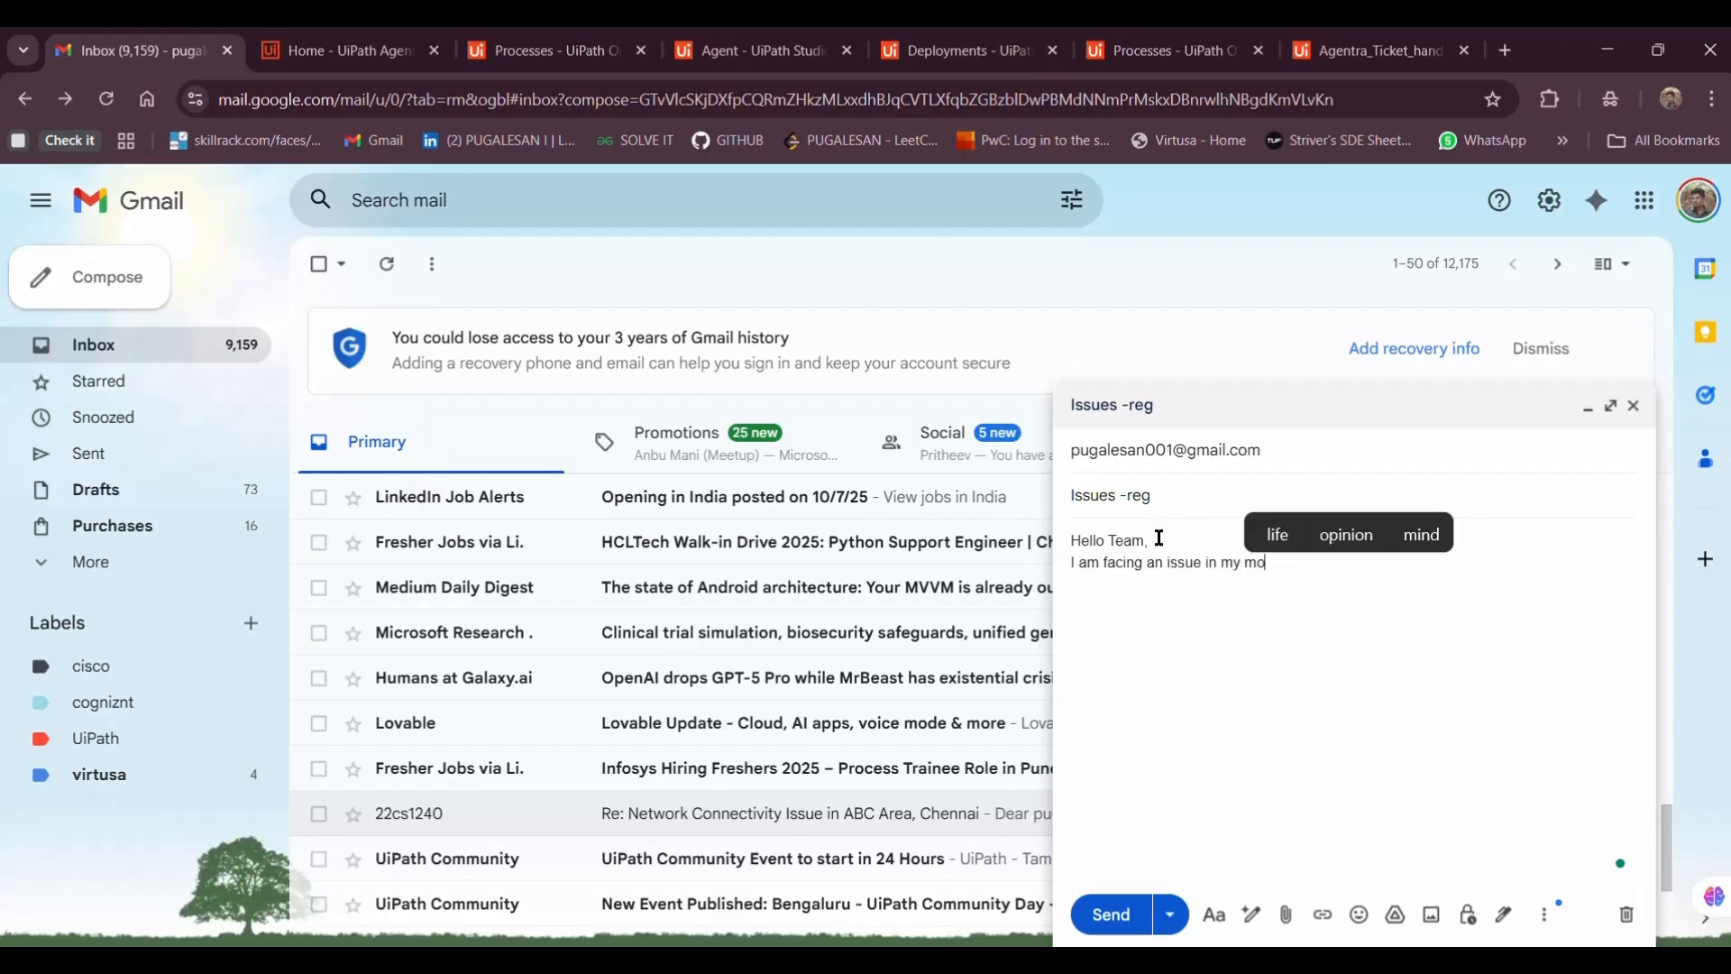
text(bile phone )
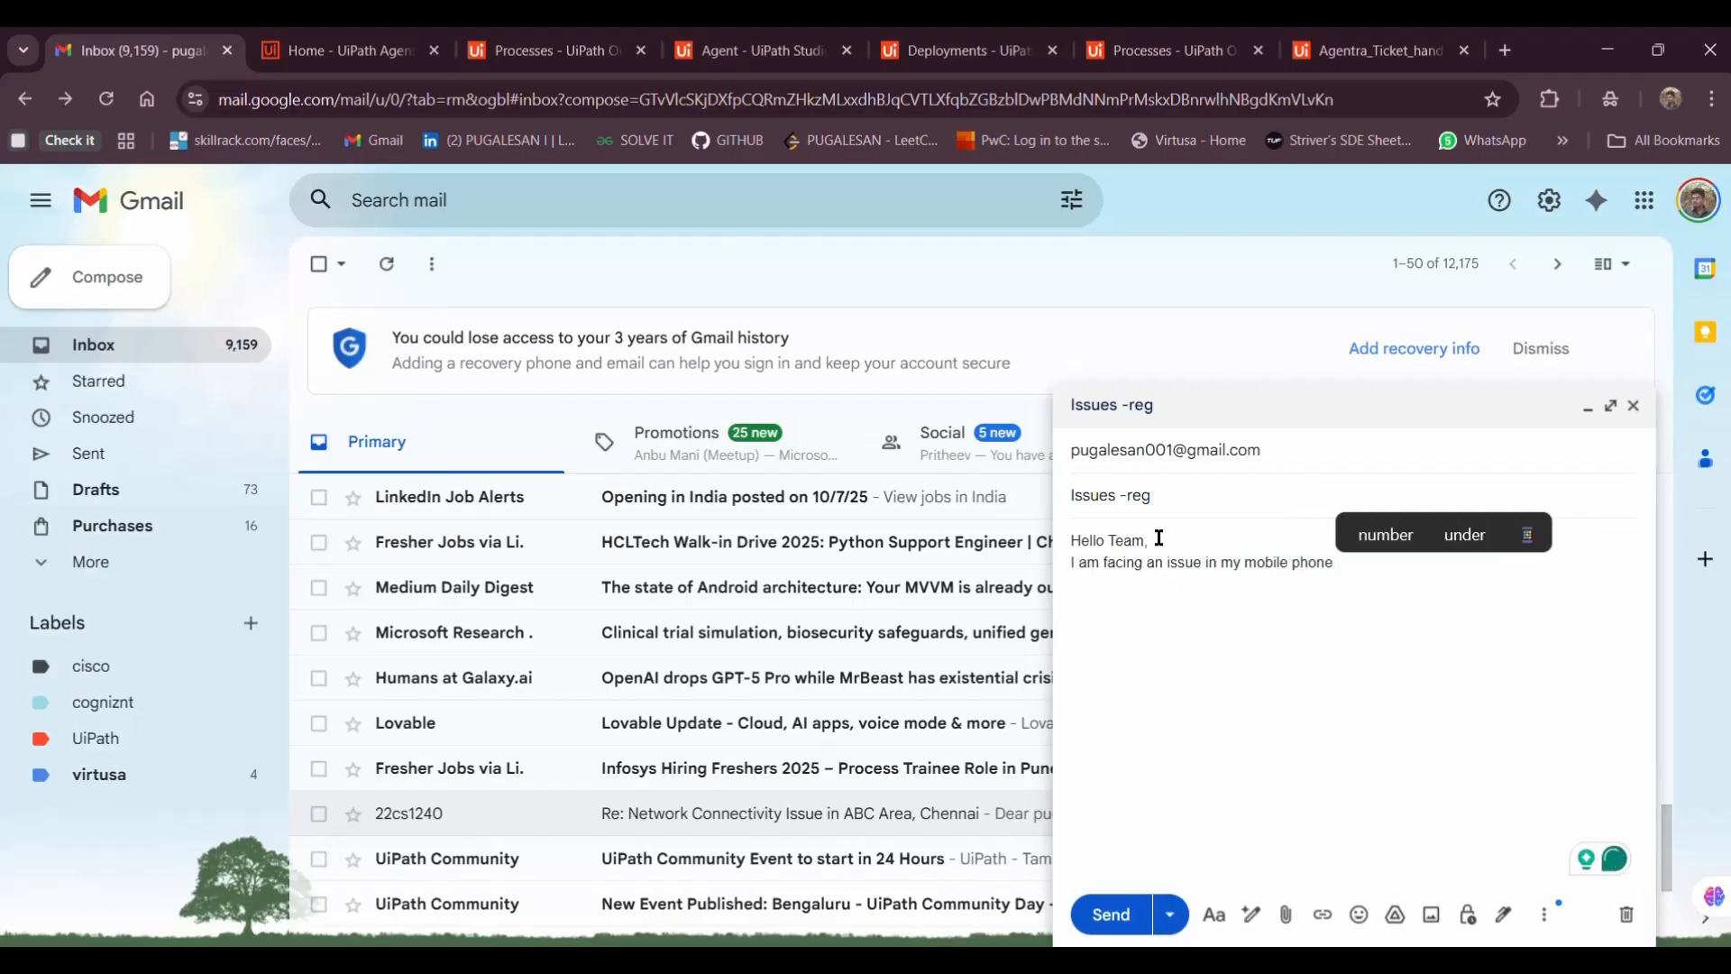
text(like)
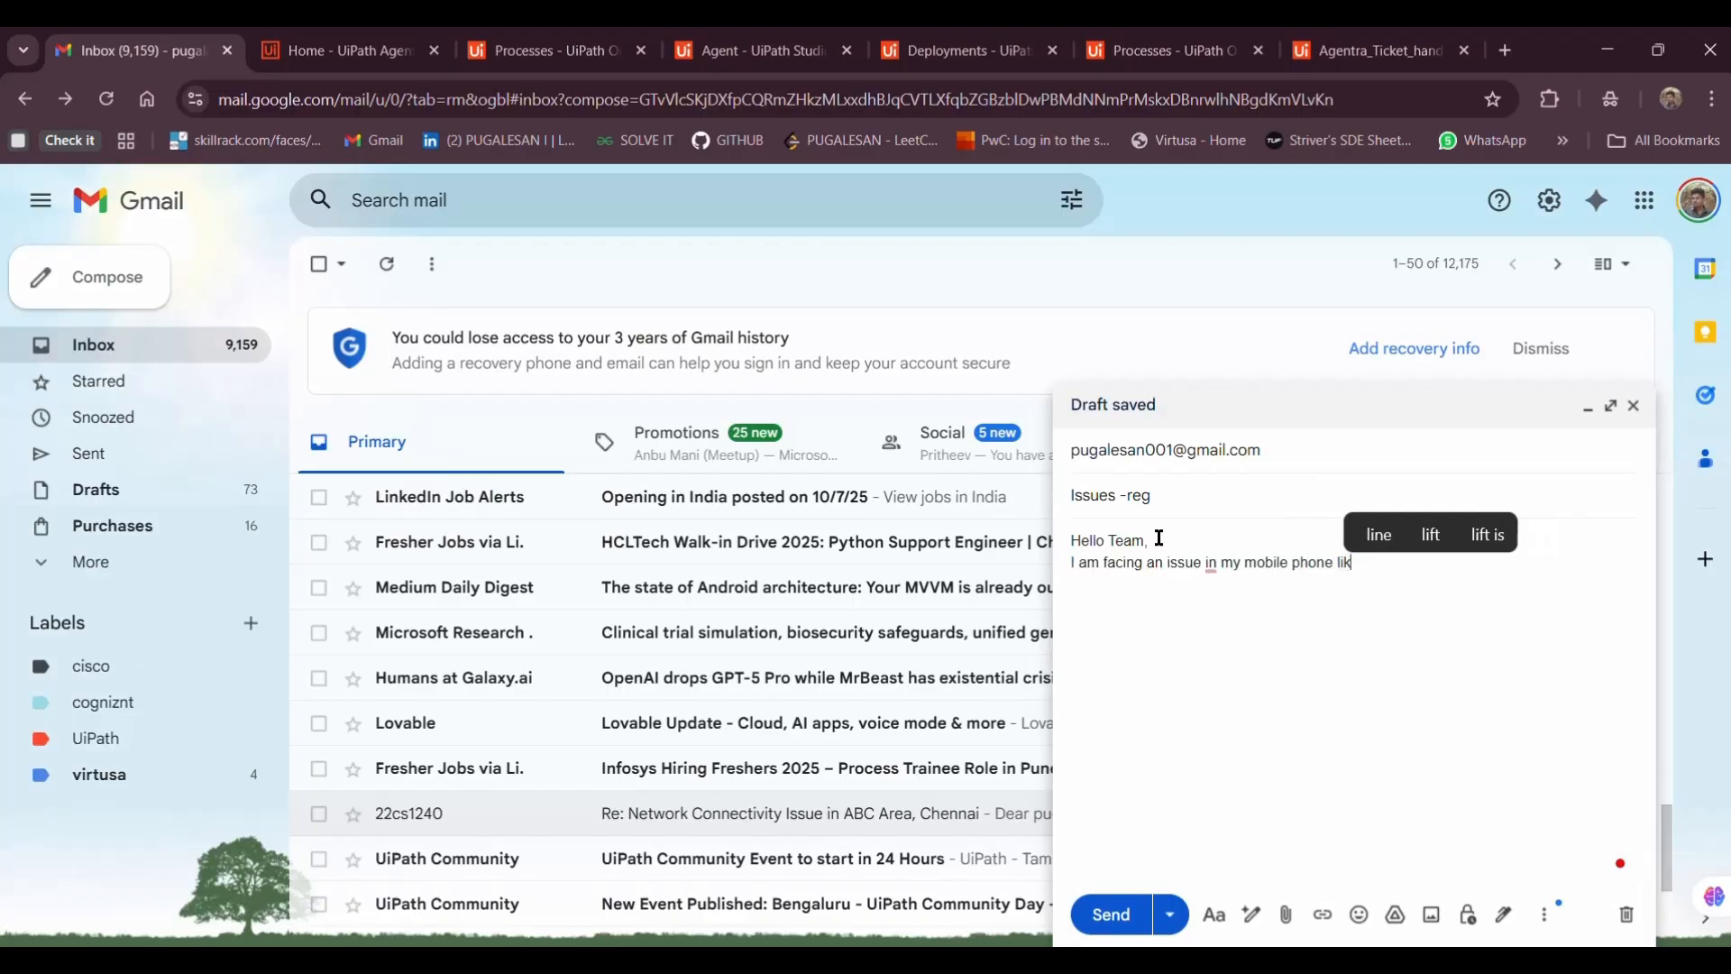
key(BackSpace)
key(BackSpace)
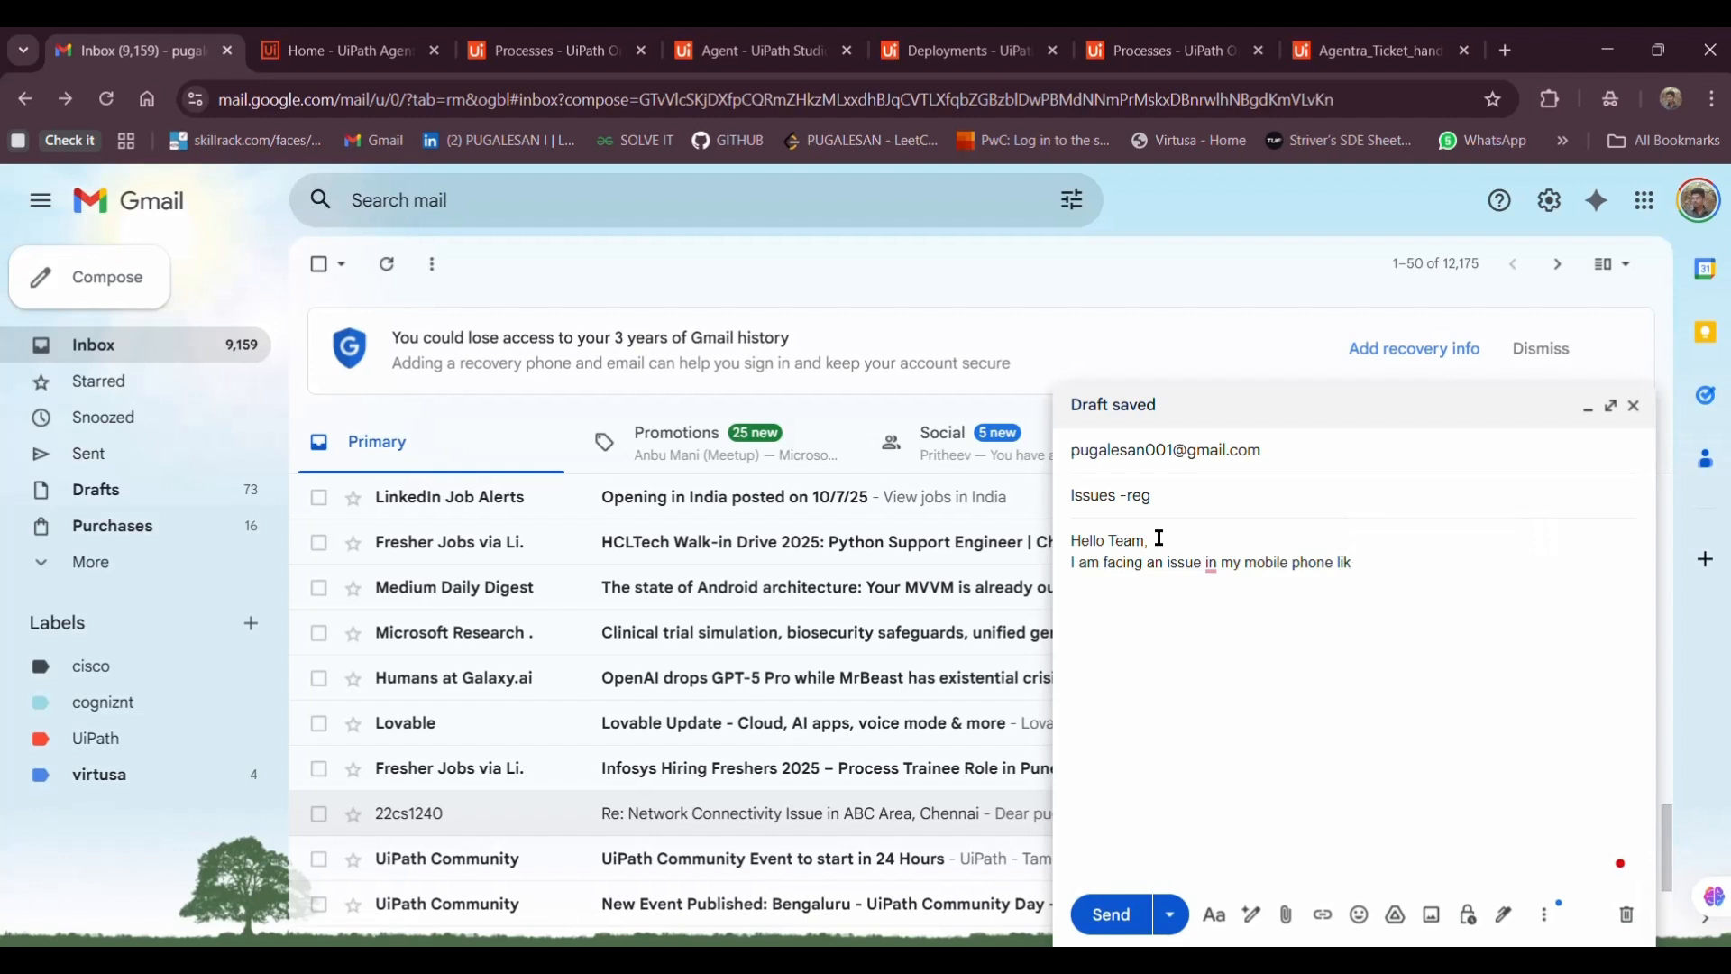
text(in charging port)
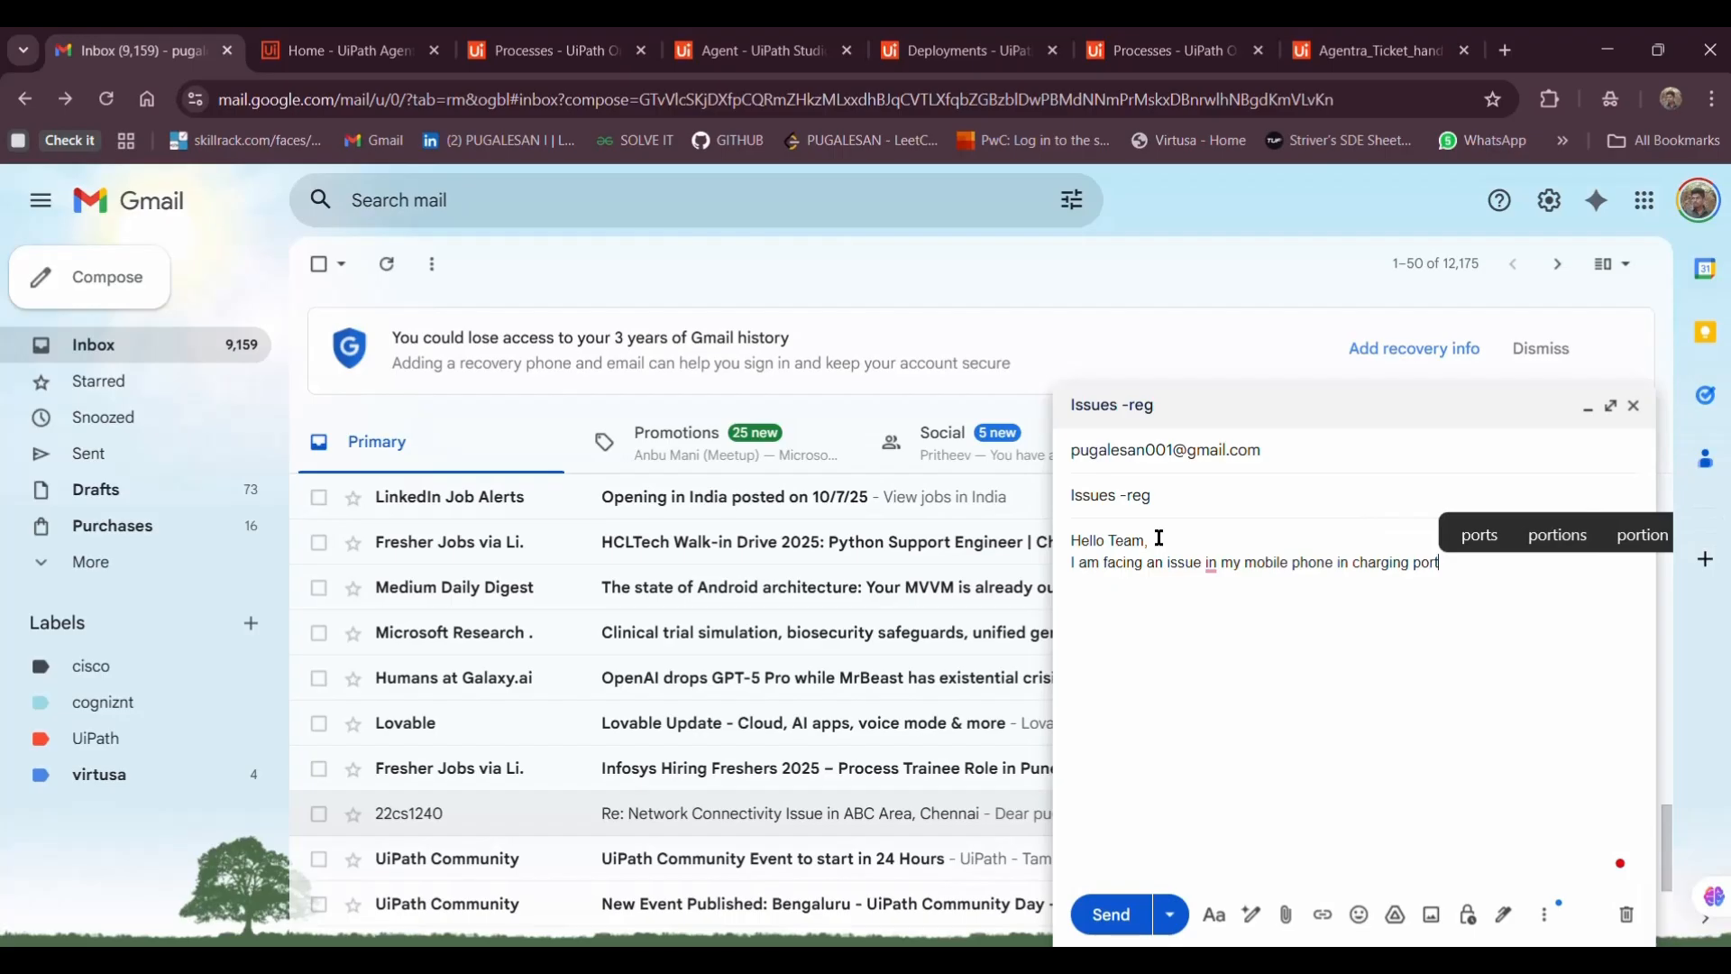
click(1111, 915)
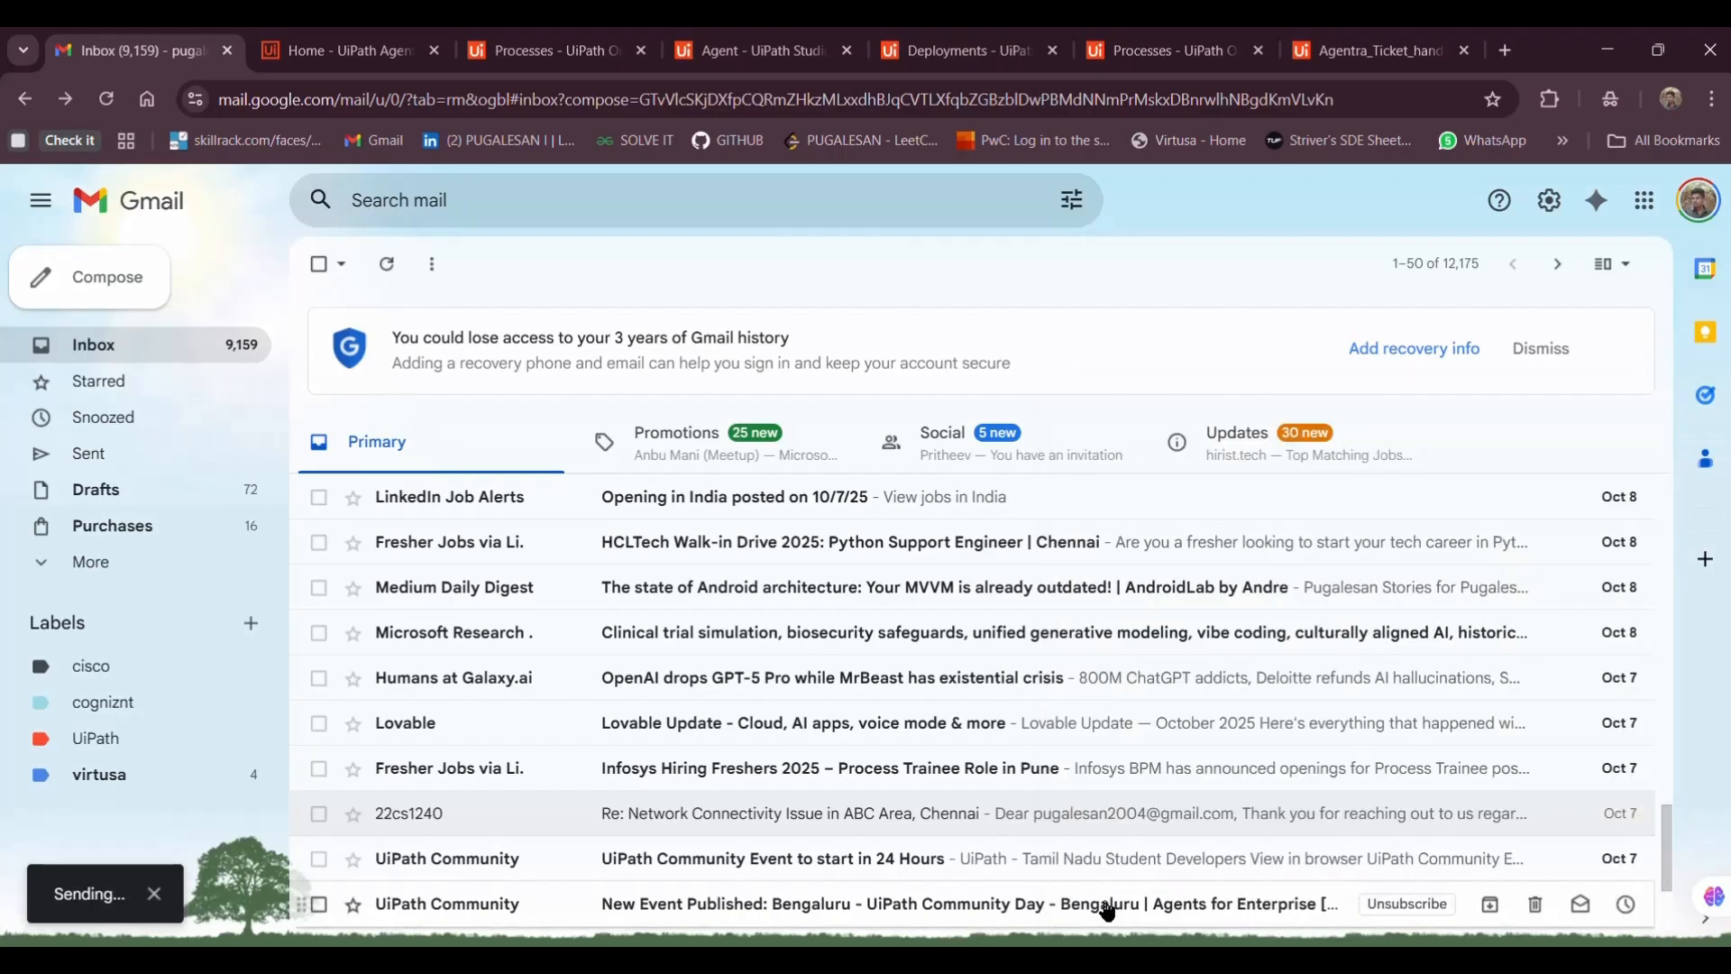
click(136, 454)
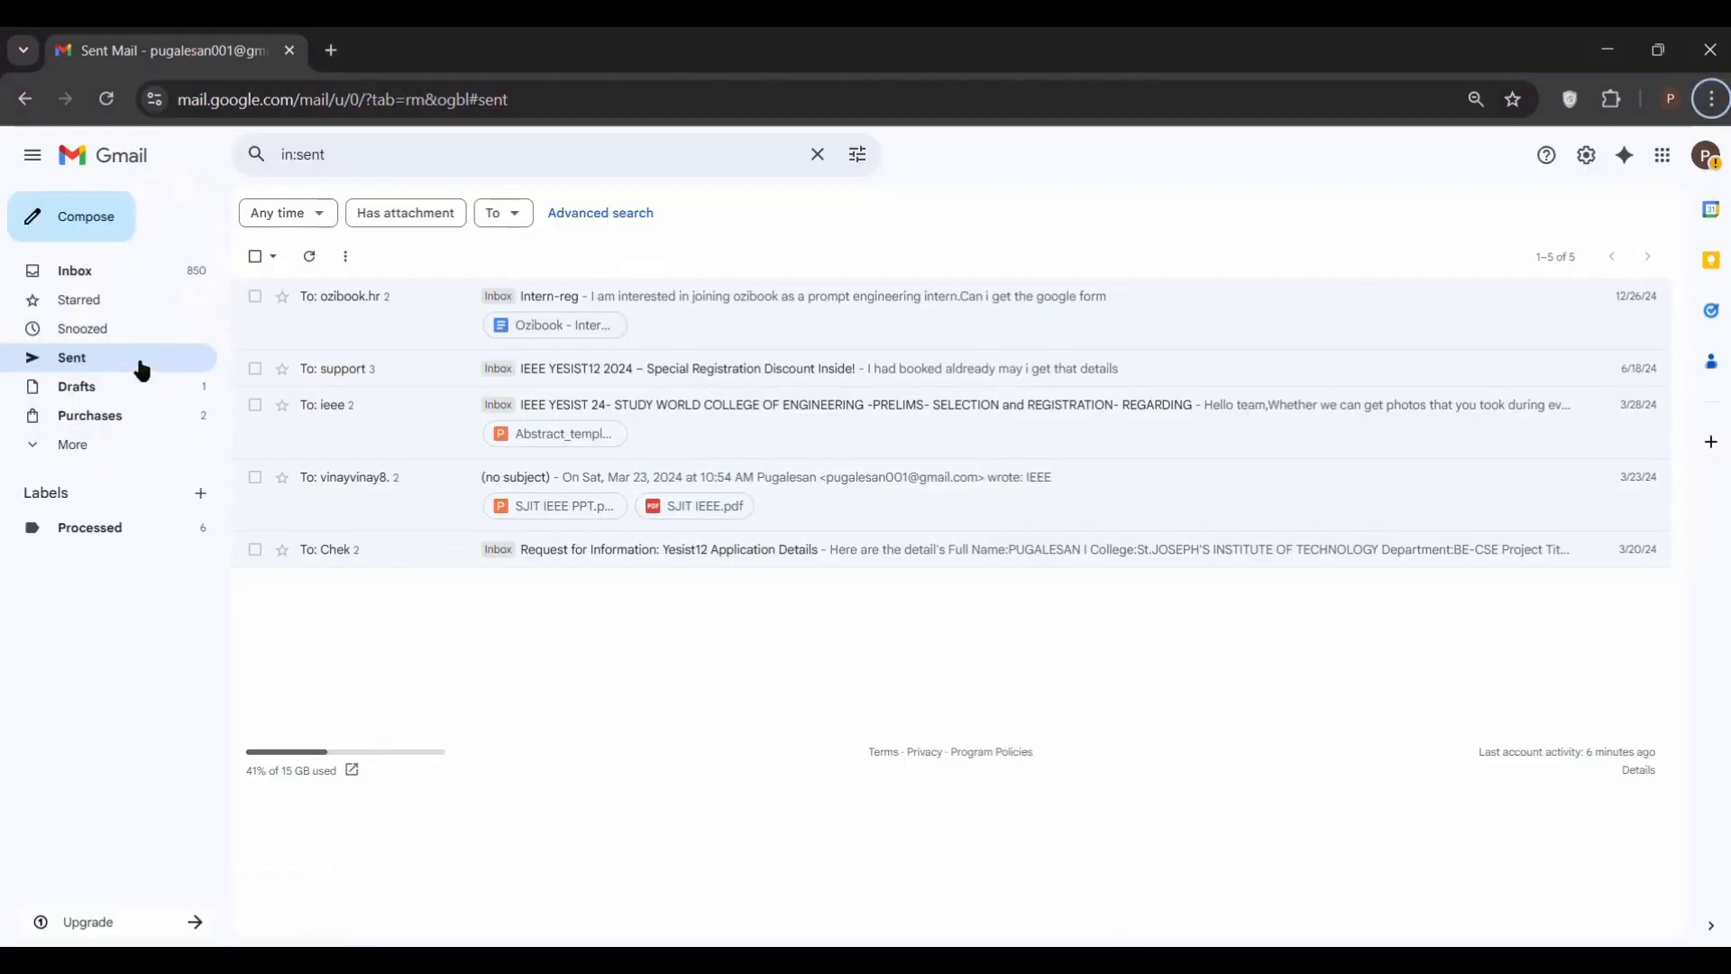
Refresh the receiving account's Gmail inbox until the Issues -reg email arrives
click(151, 272)
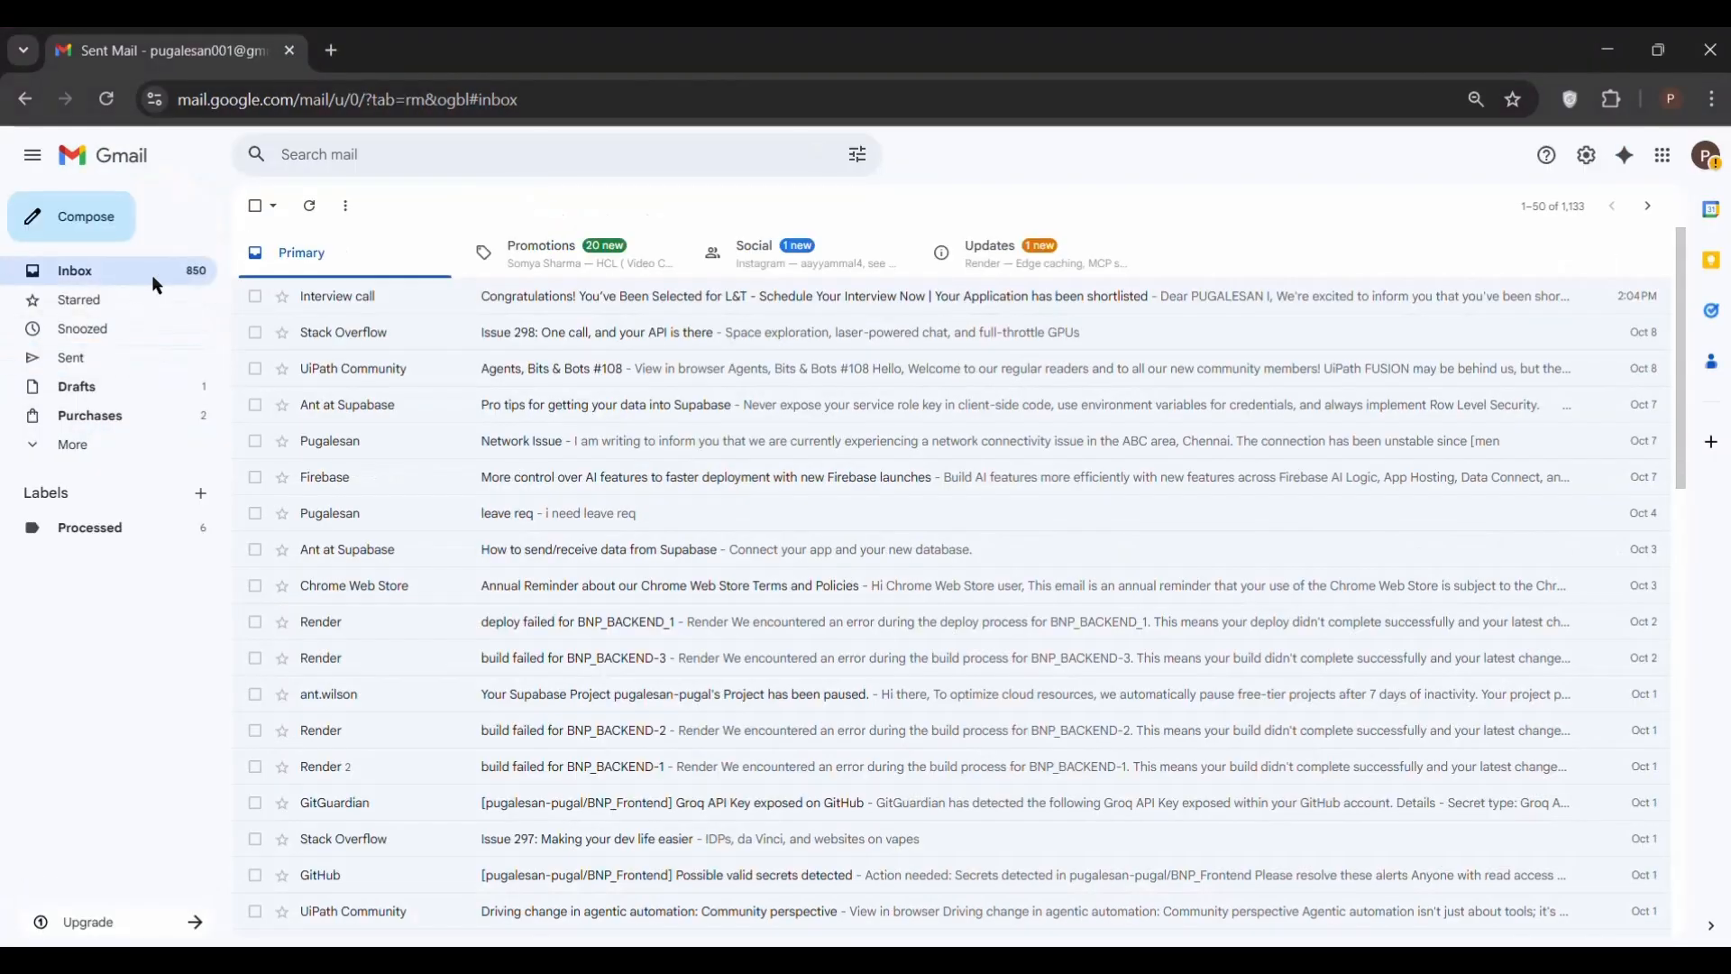
click(309, 209)
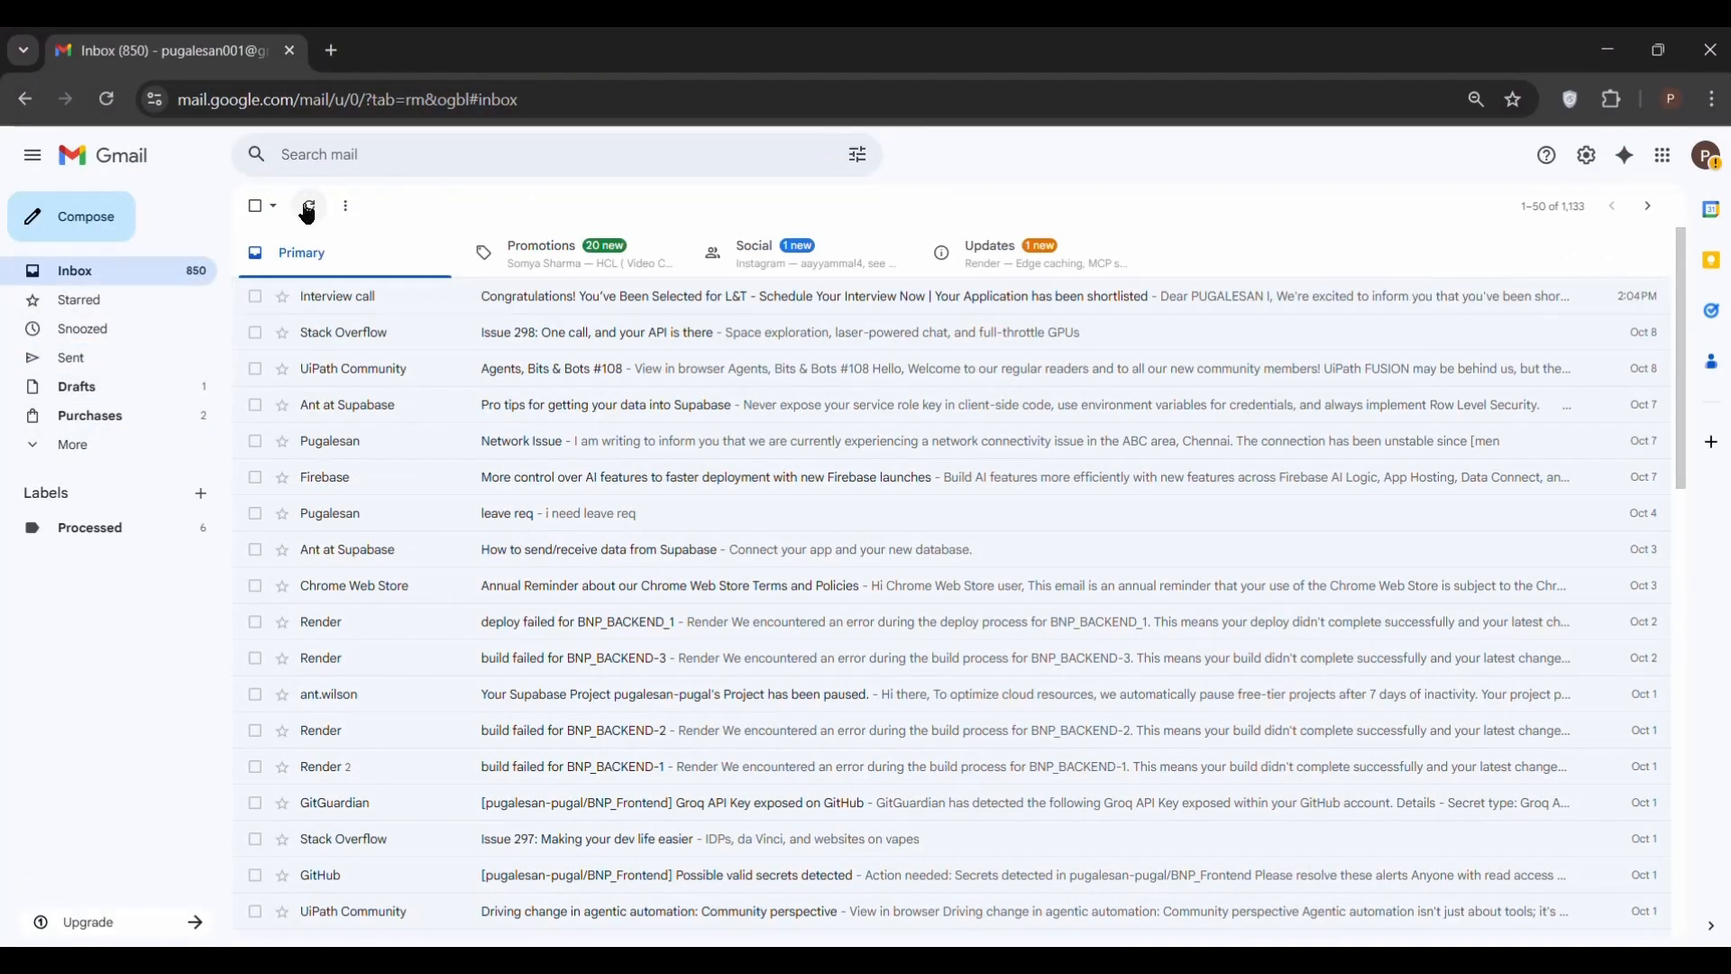
click(308, 211)
click(307, 211)
click(311, 208)
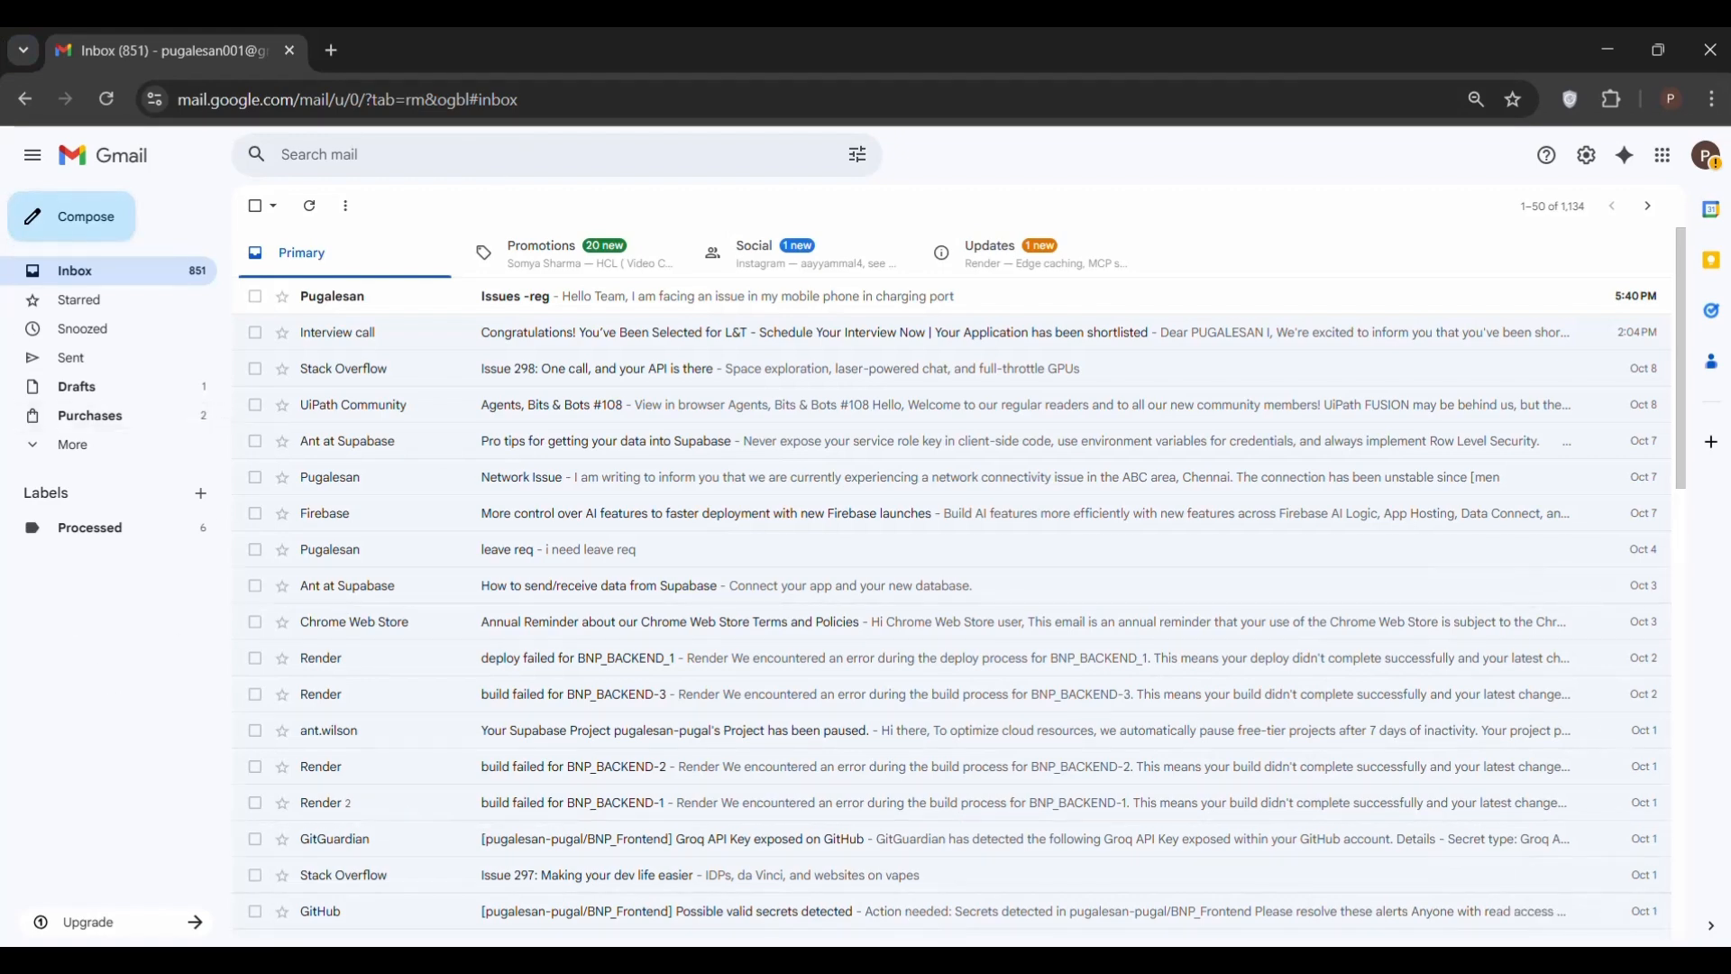
Return to the Agentra_Ticket_handling workflow in Studio and start a debug run
click(974, 959)
click(1321, 36)
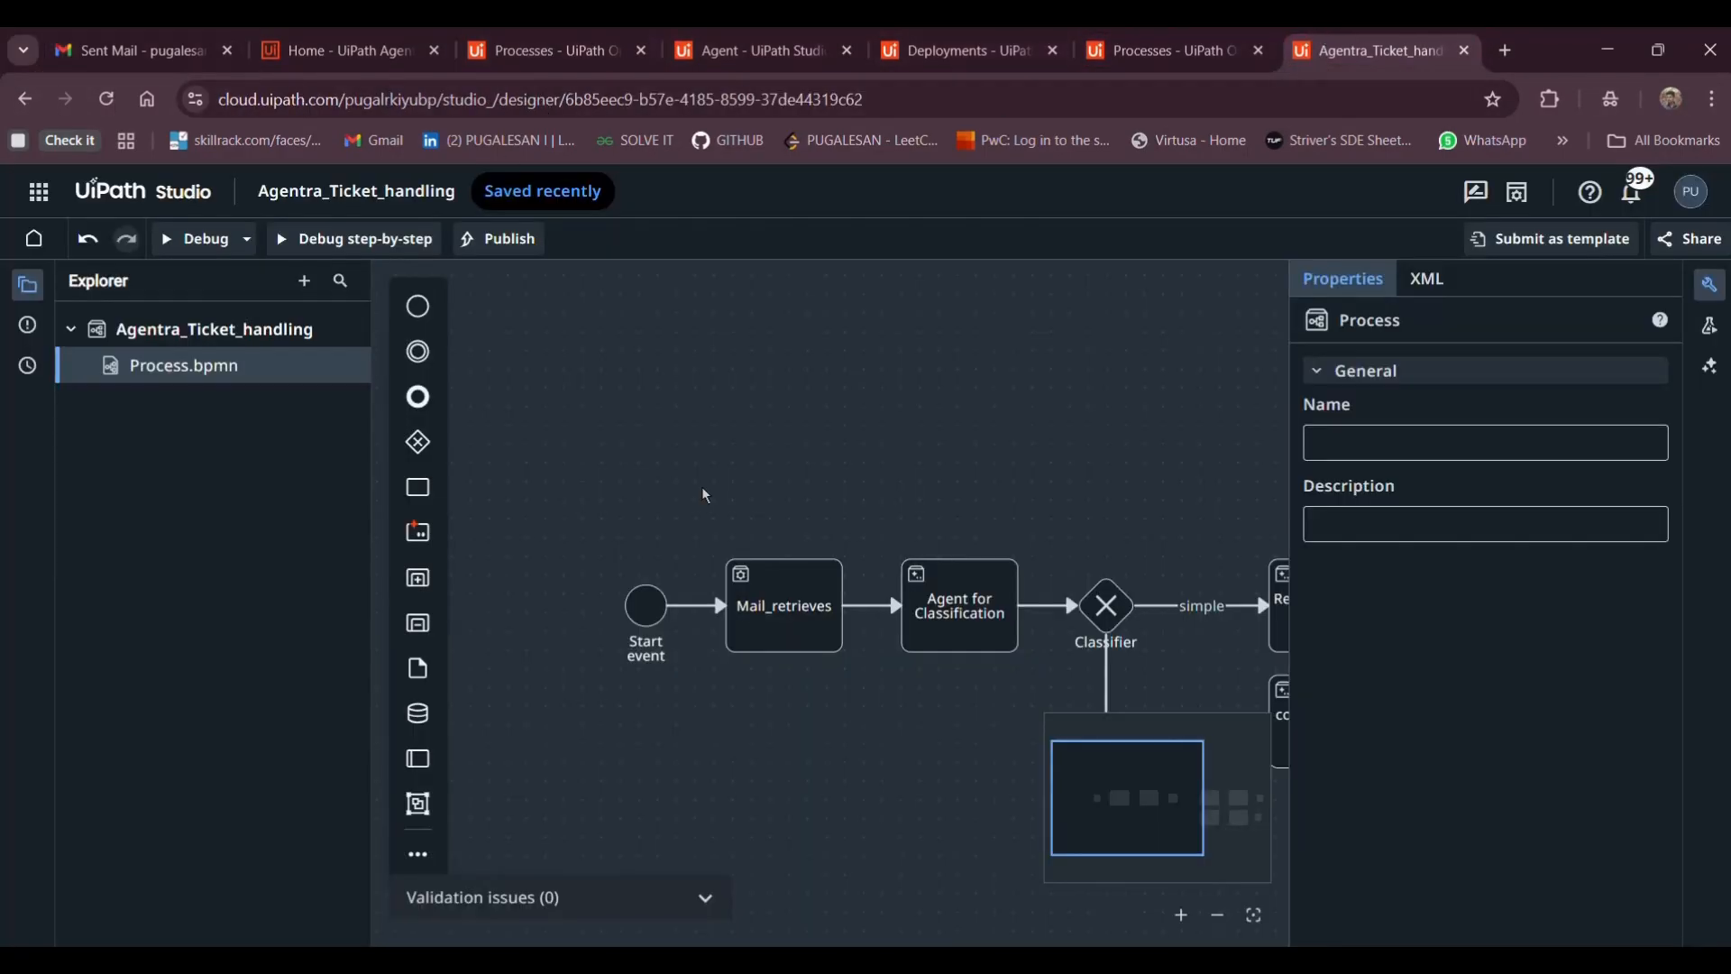
click(201, 239)
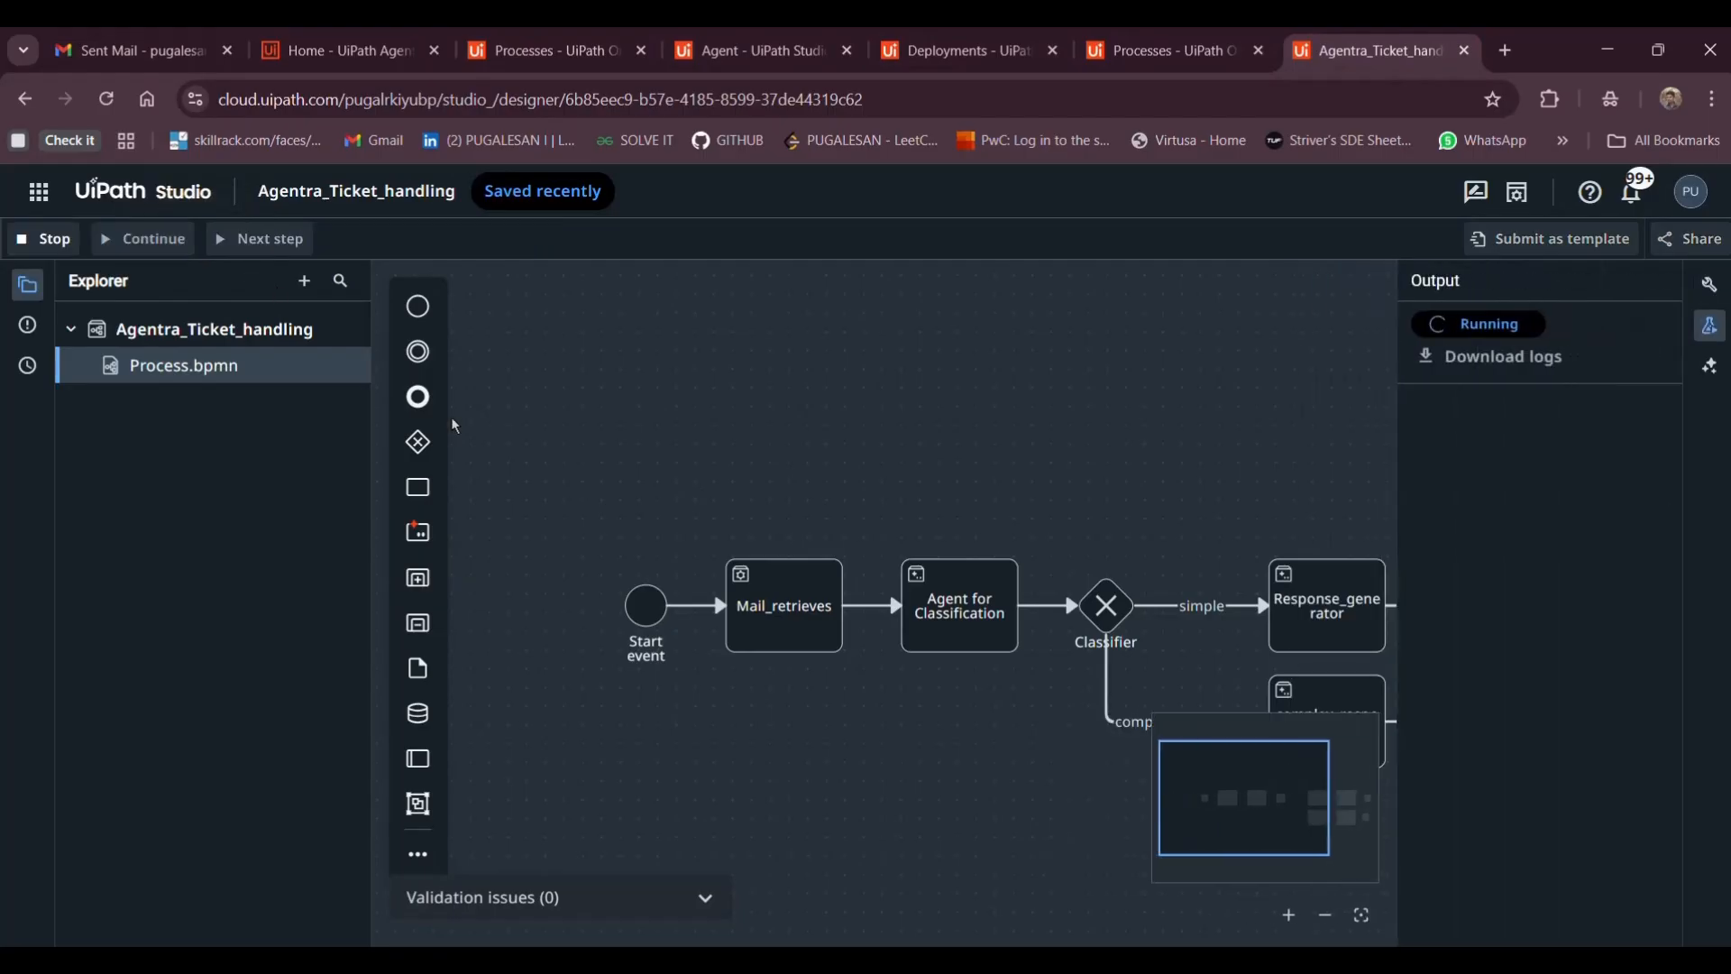
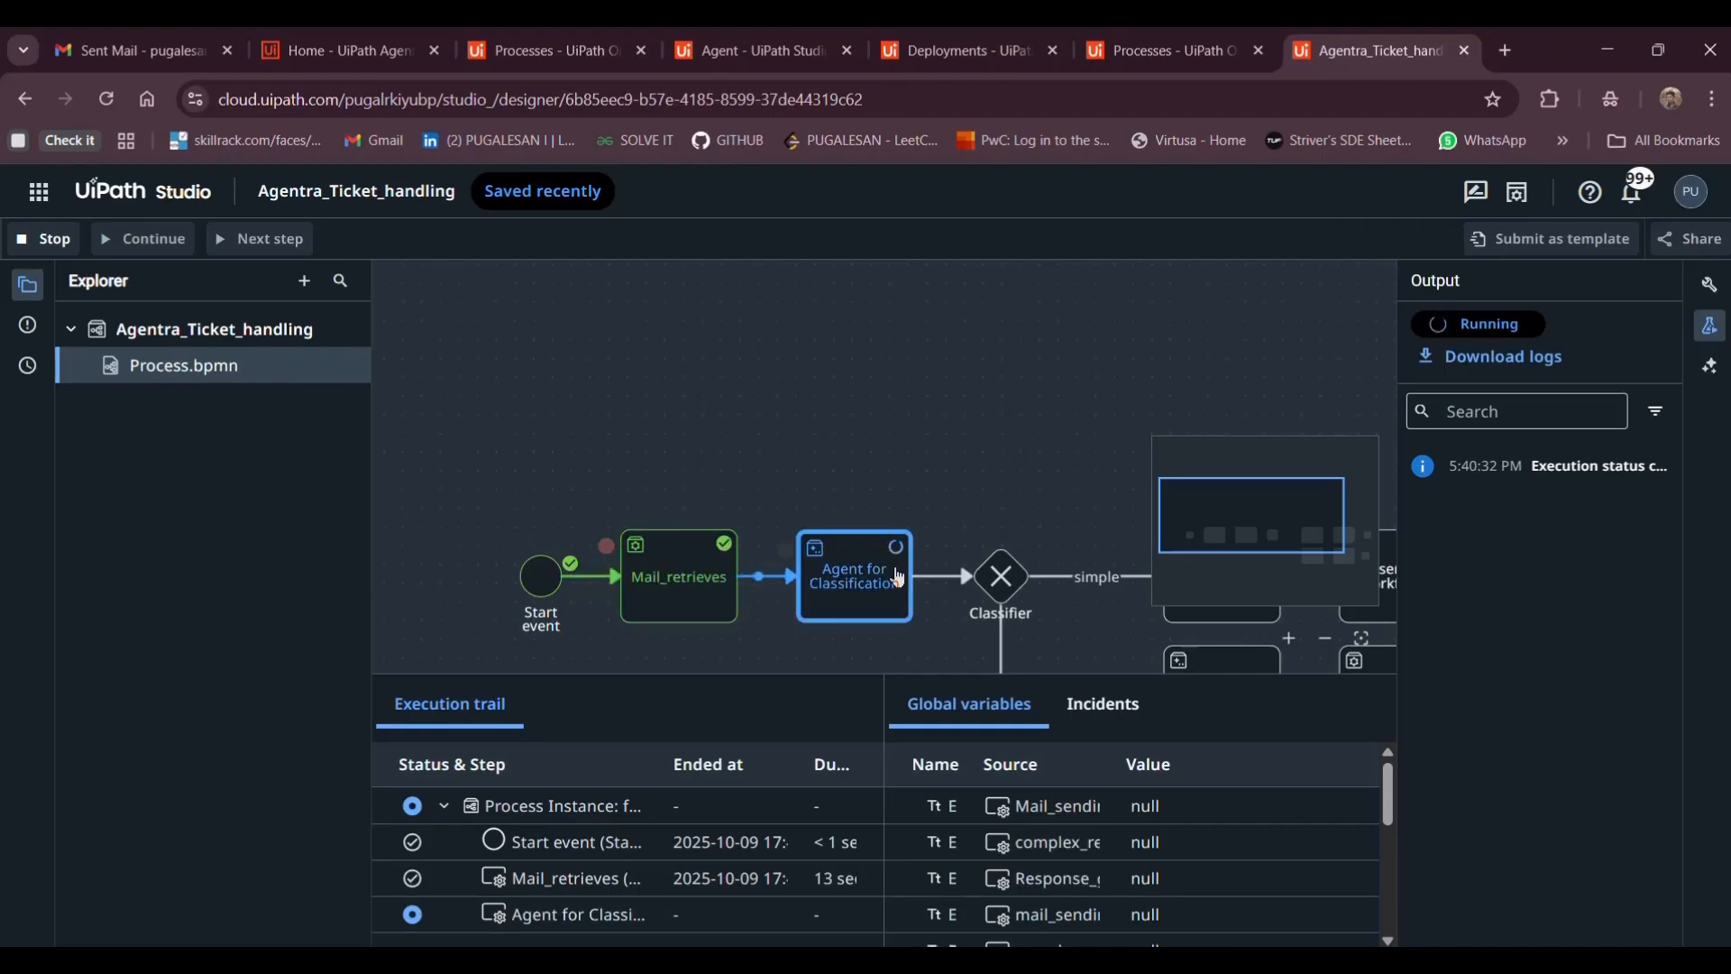
Follow the Agentra_Ticket_handling debug run to a Successful simple-branch finish and exit the debugger
scroll(874, 605, right, 1)
scroll(874, 605, right, 2)
scroll(874, 605, down, 1)
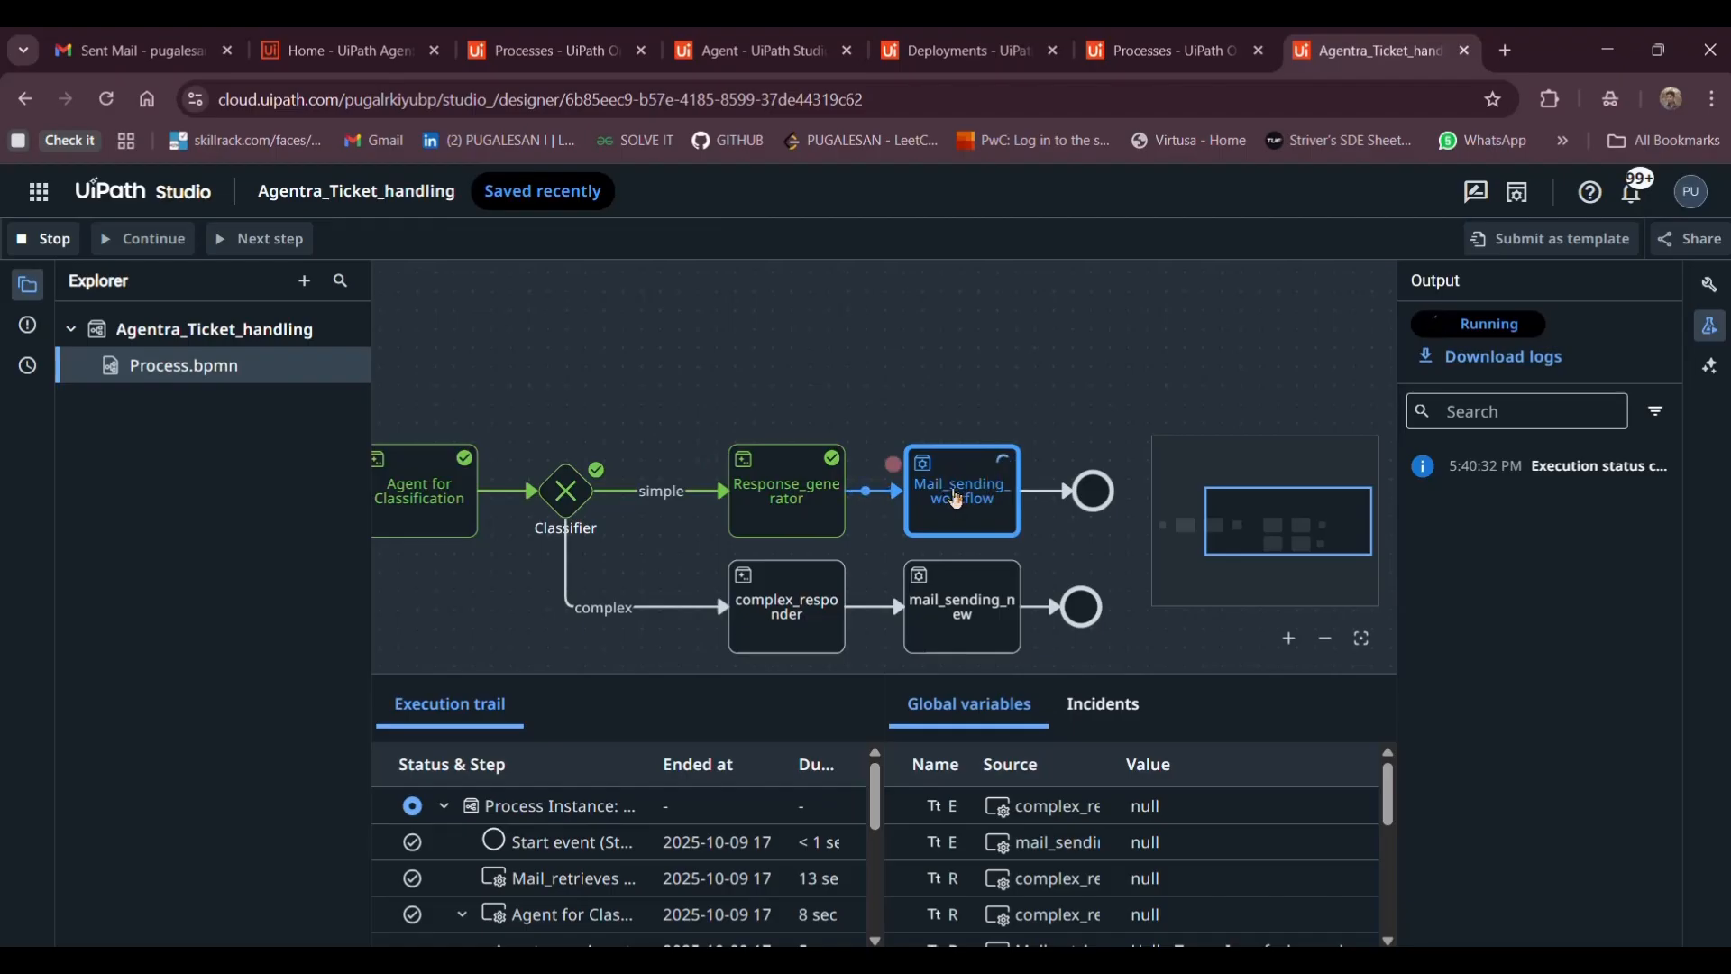
scroll(955, 498, right, 1)
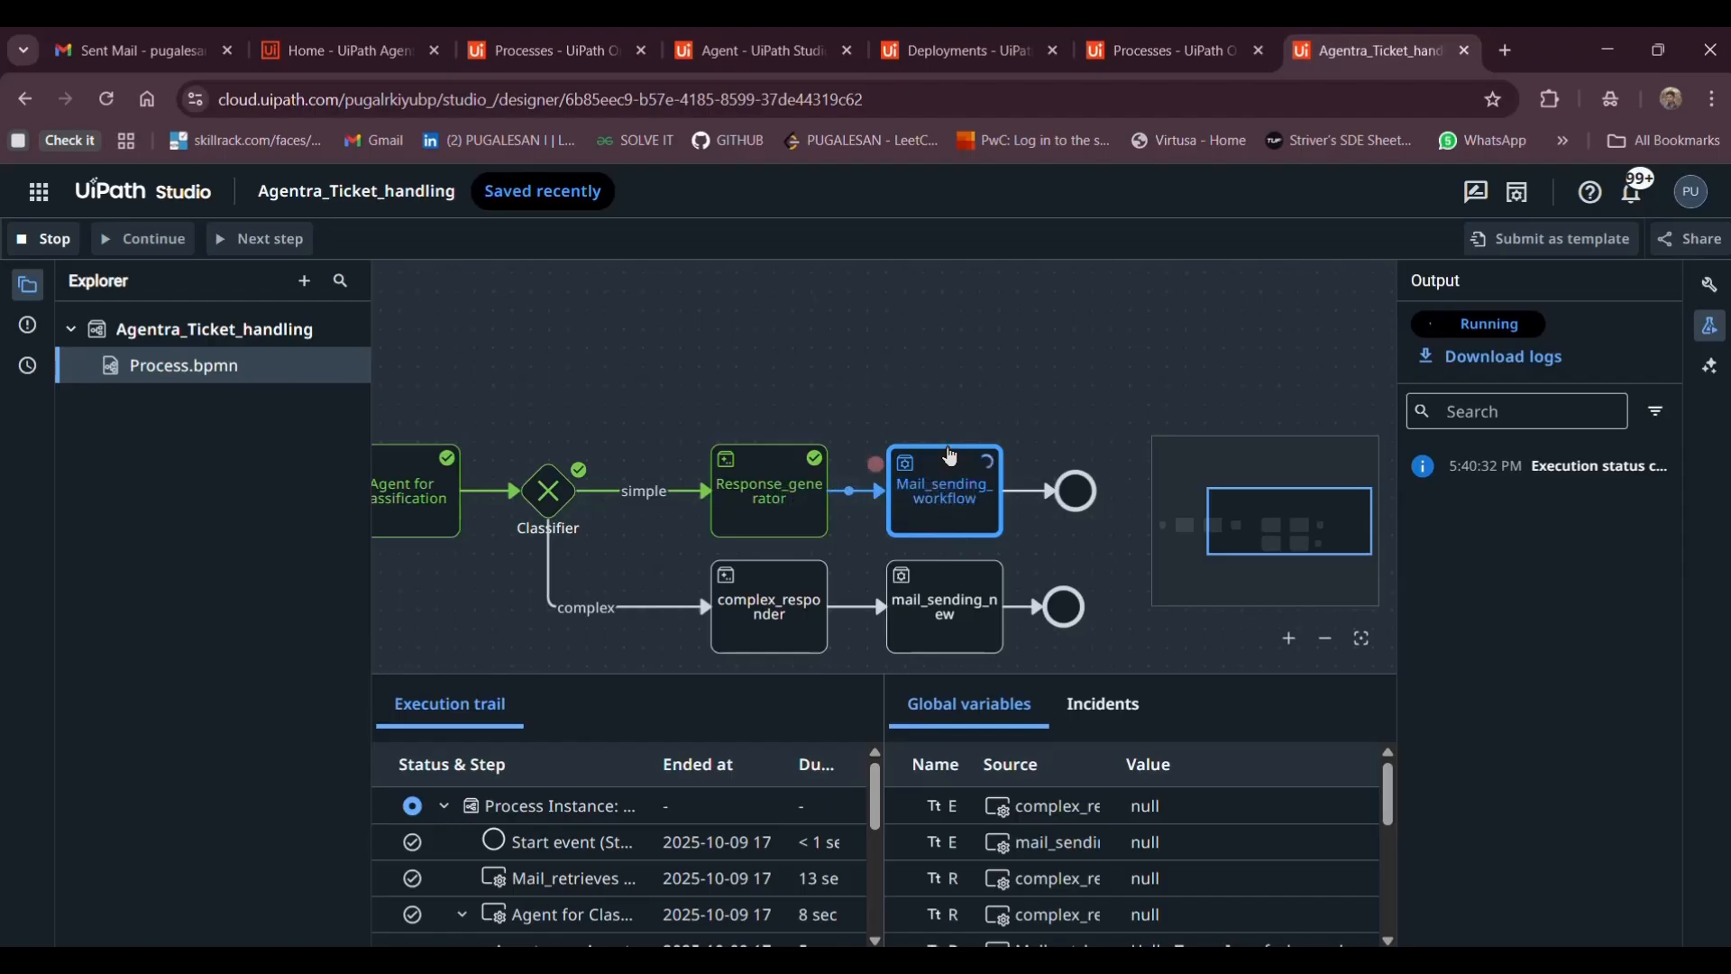
scroll(947, 457, right, 1)
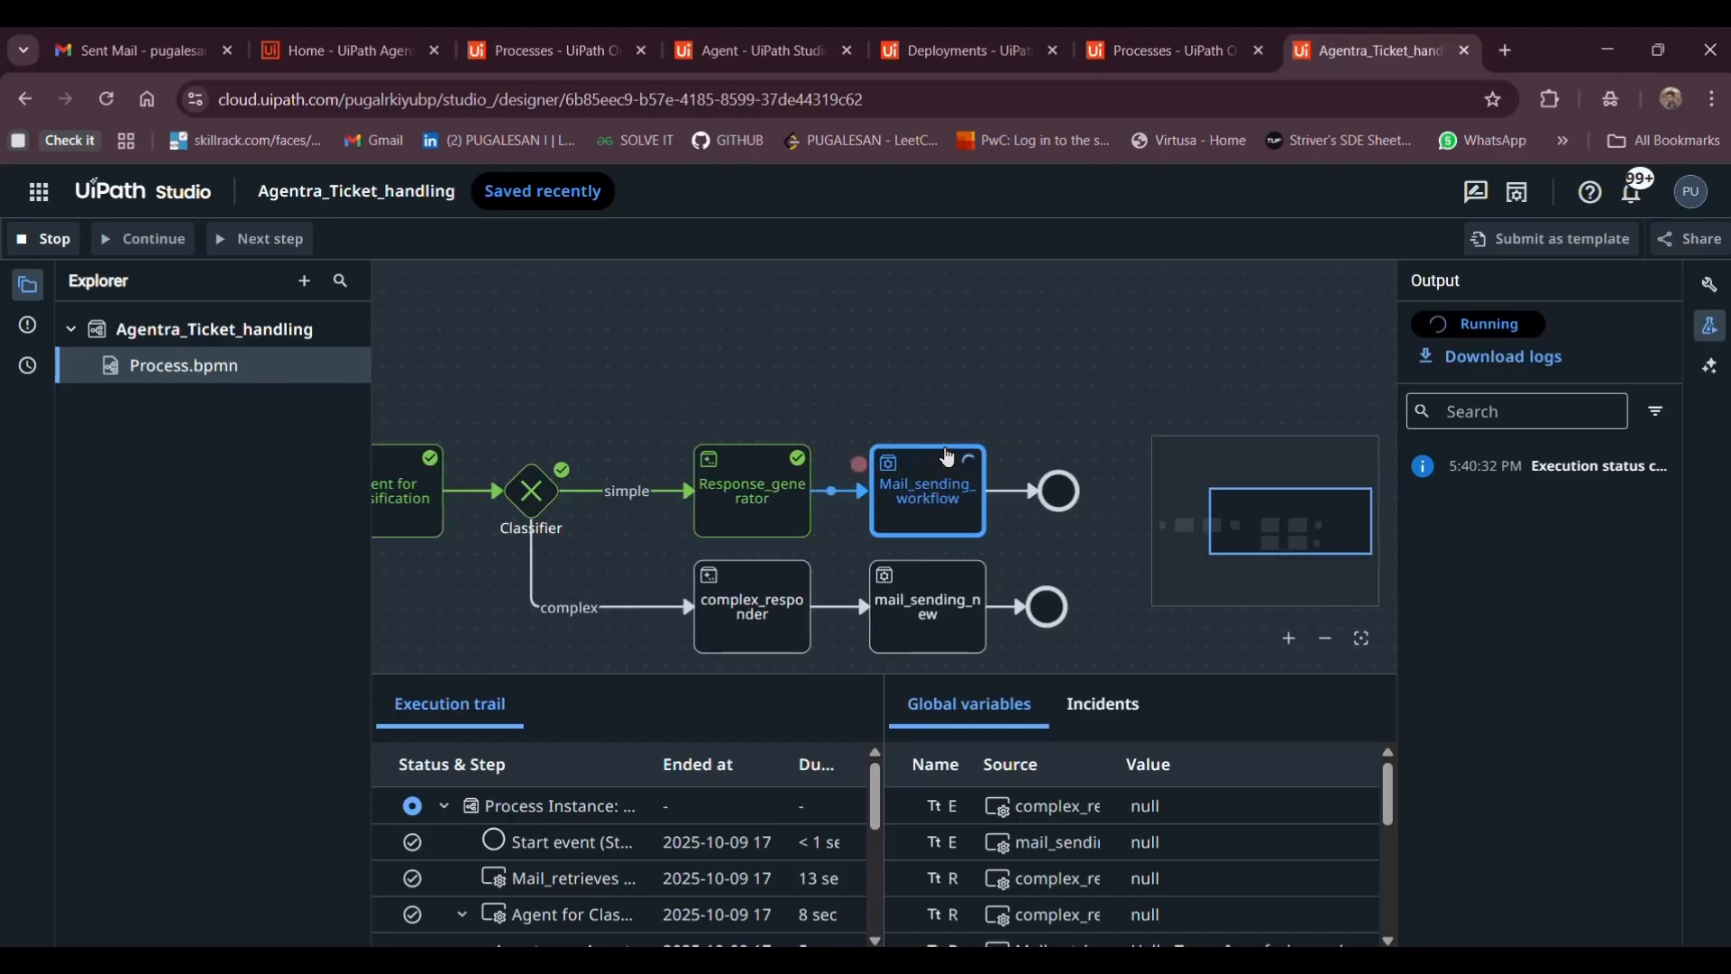
scroll(947, 457, right, 1)
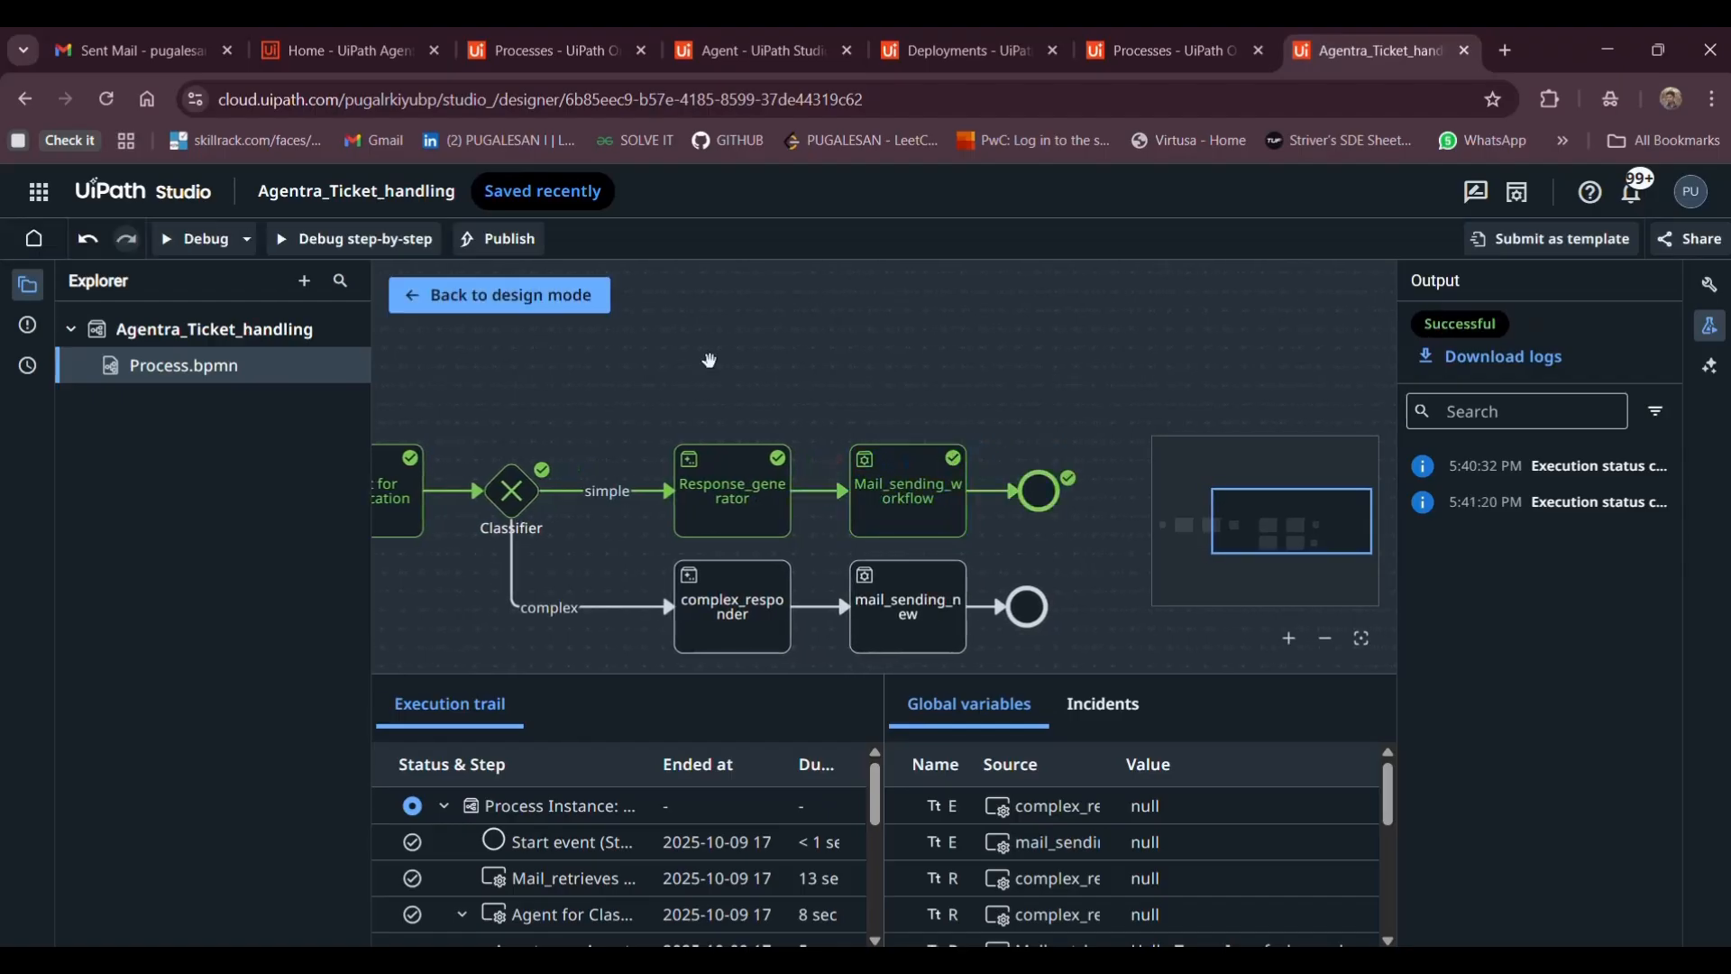
click(577, 303)
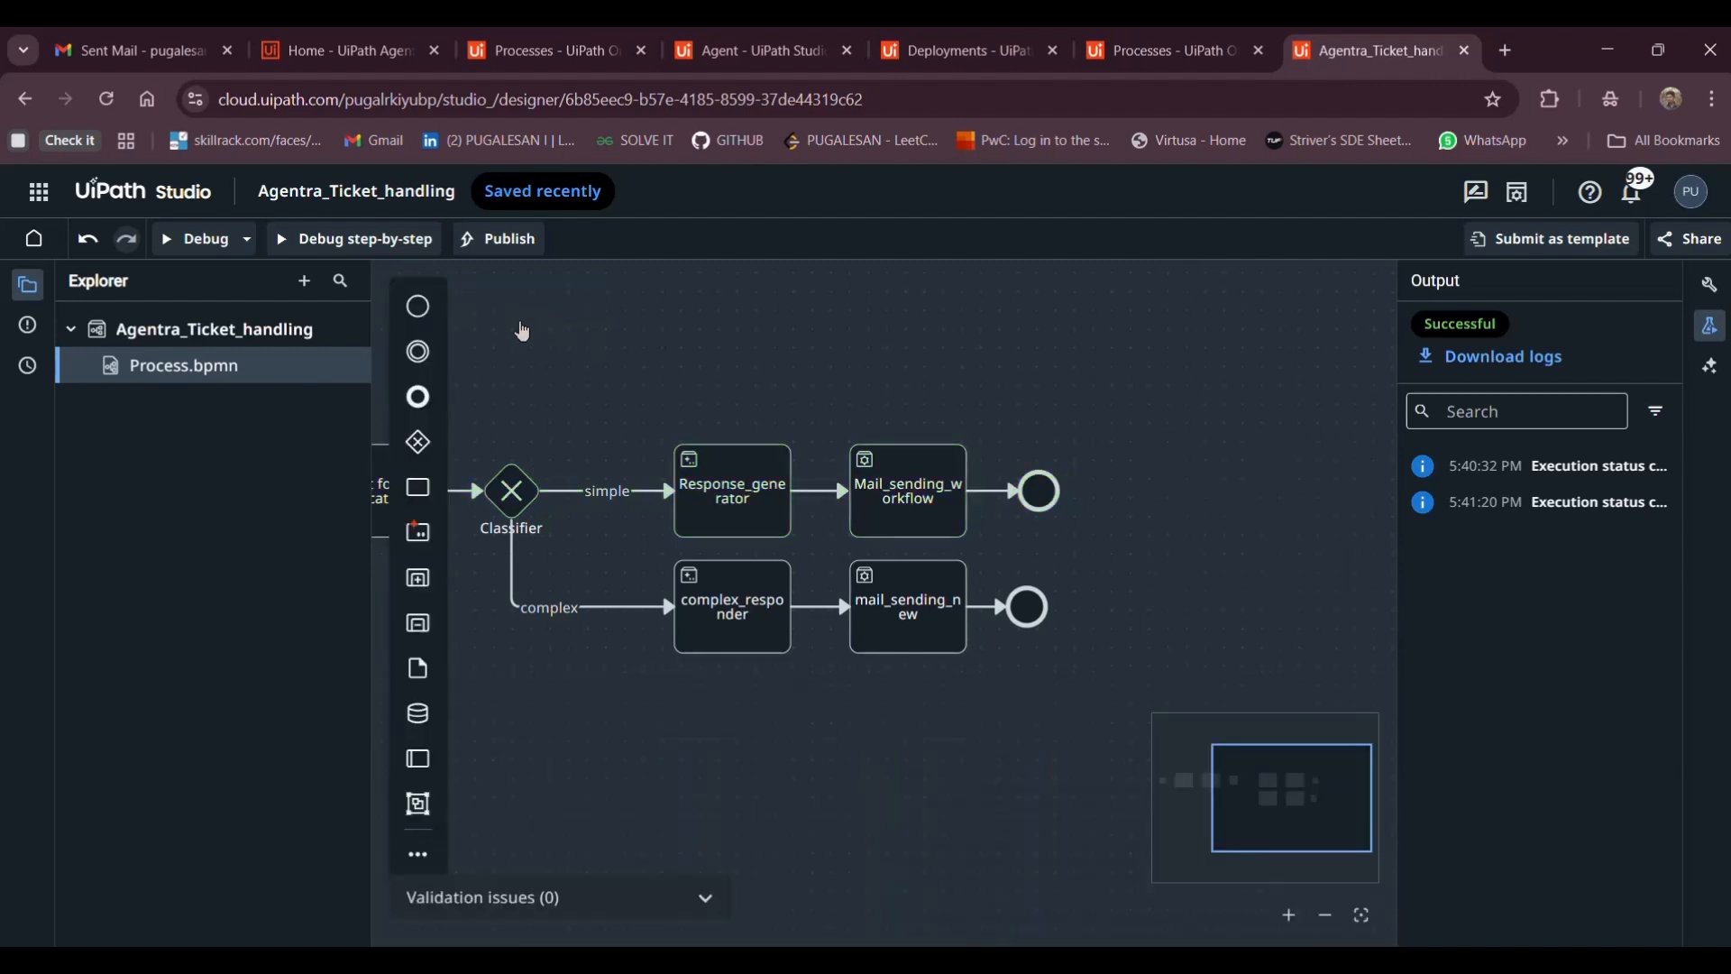
click(98, 36)
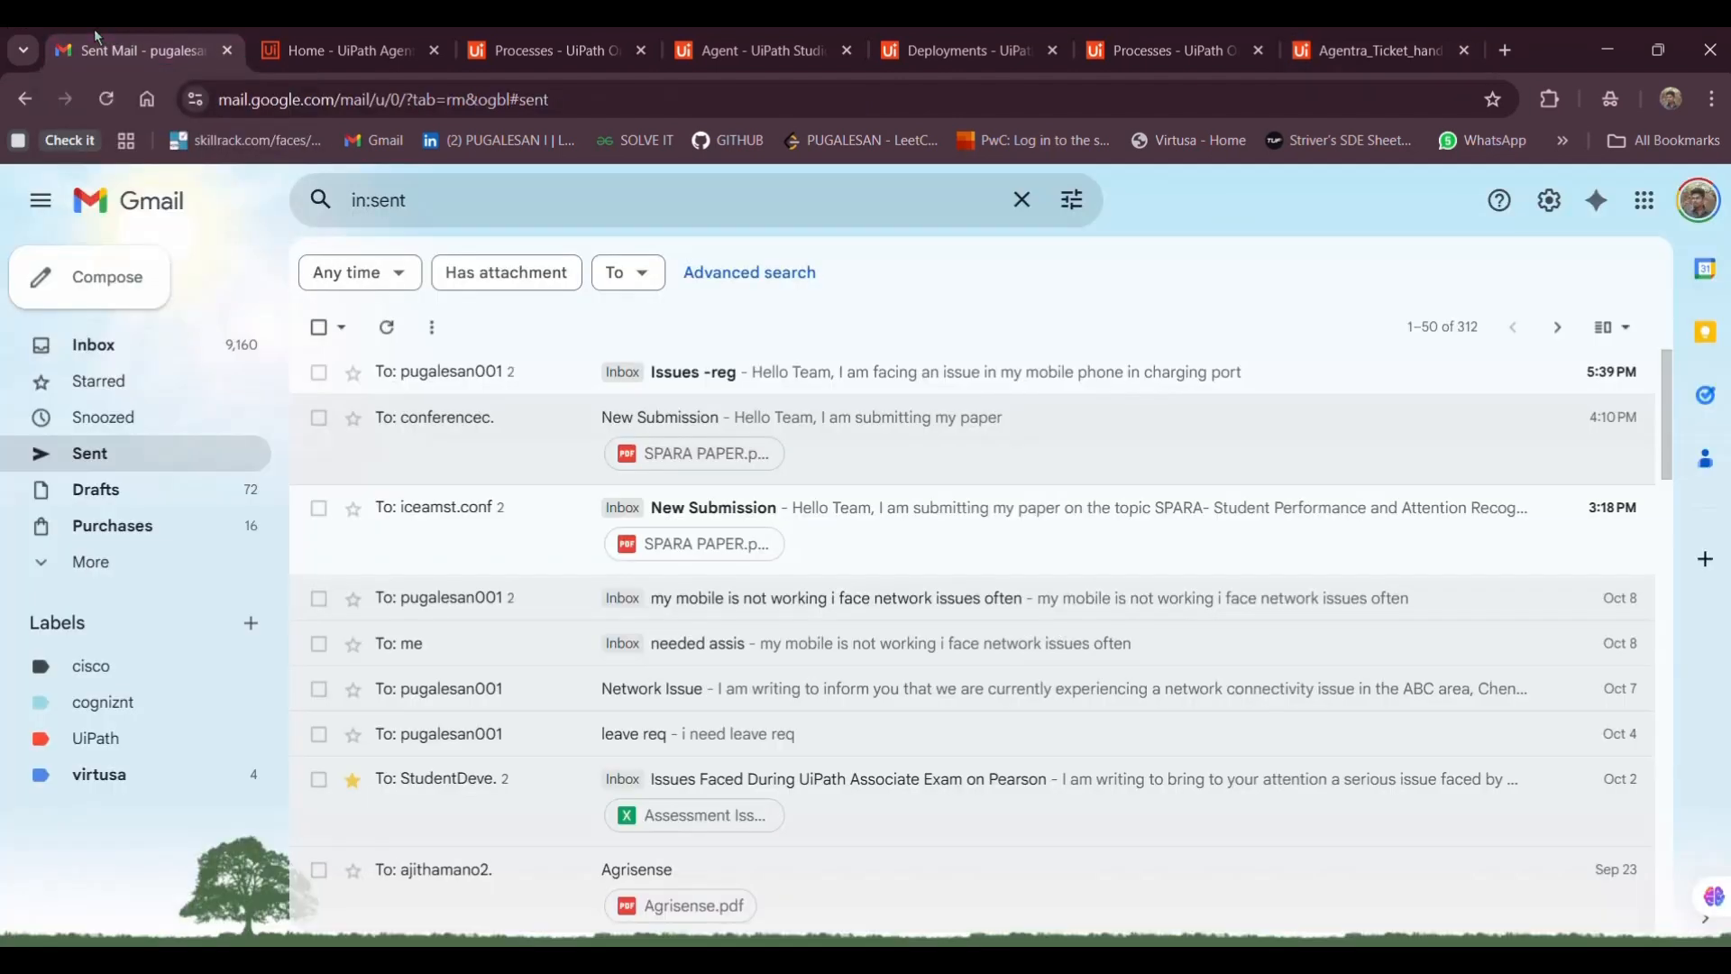
click(112, 343)
click(390, 264)
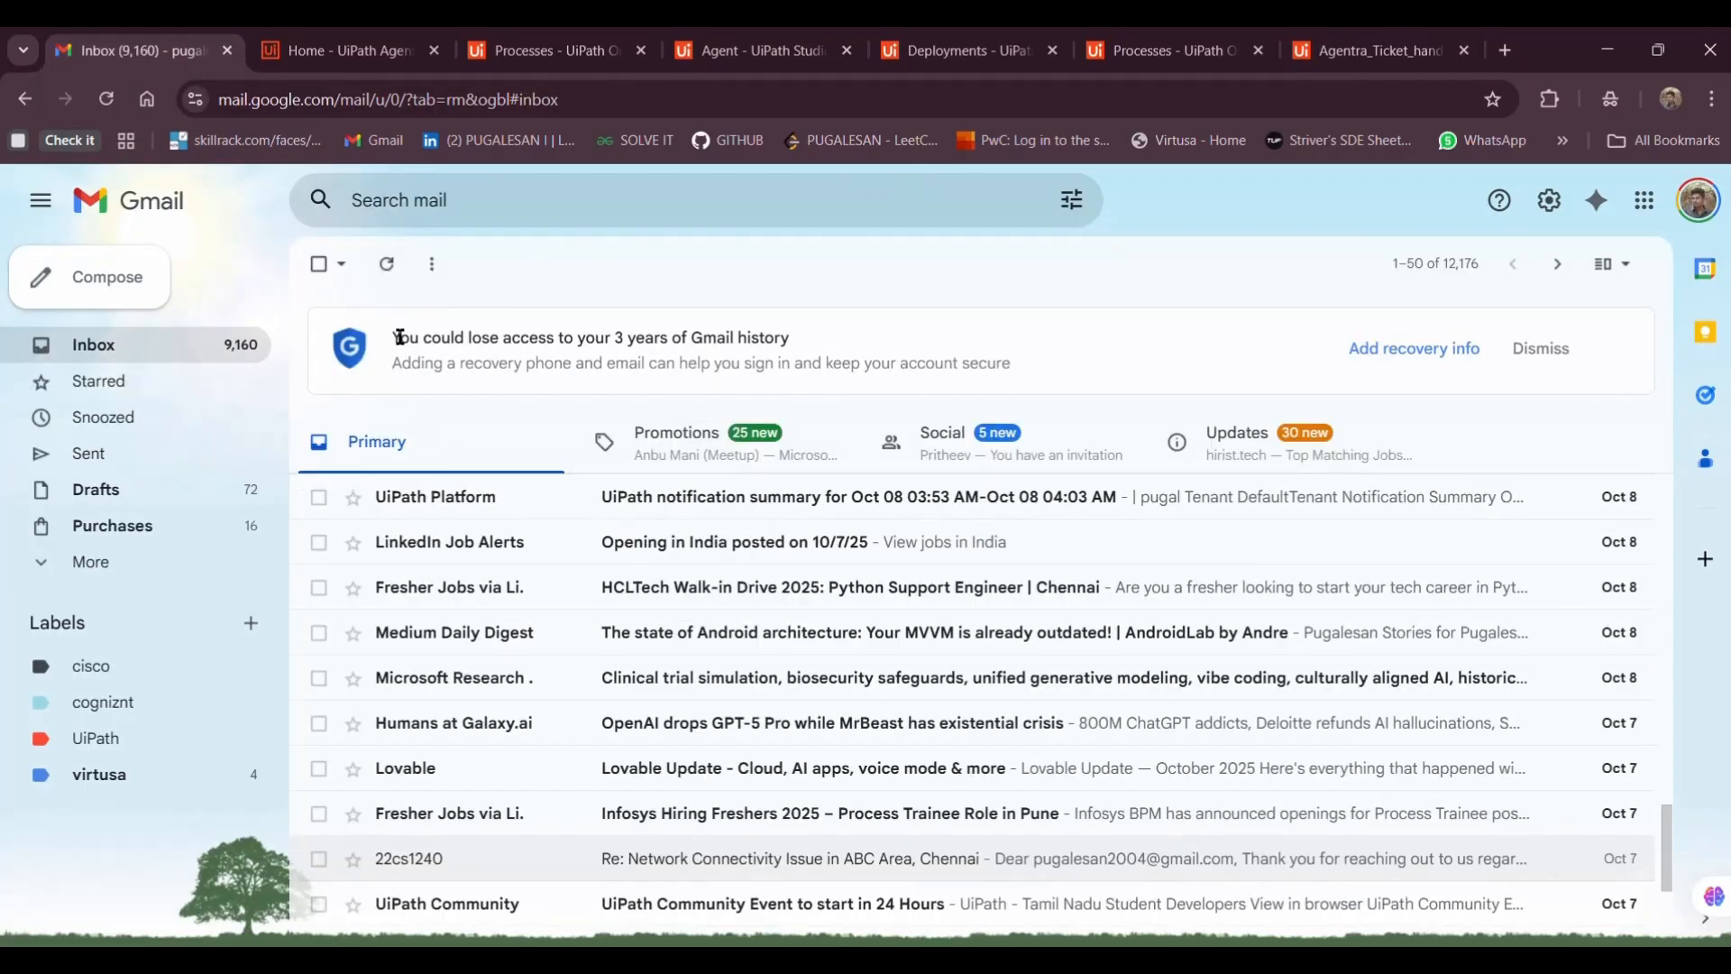
click(389, 267)
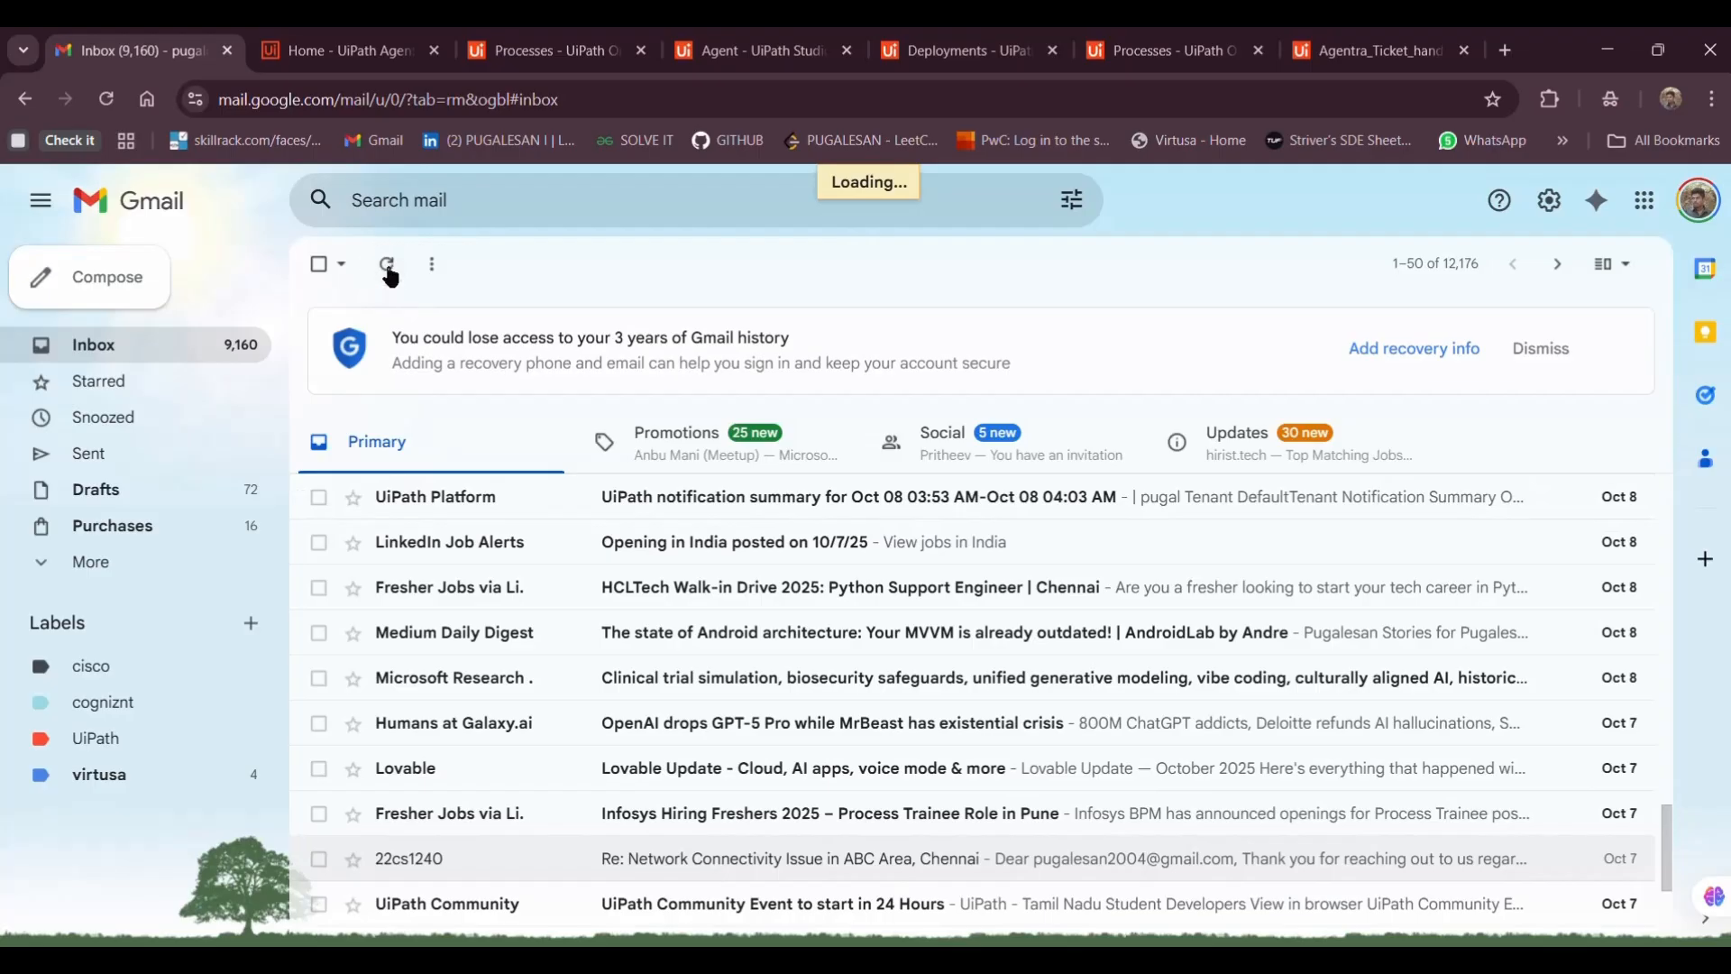
click(388, 266)
click(388, 266)
click(388, 266)
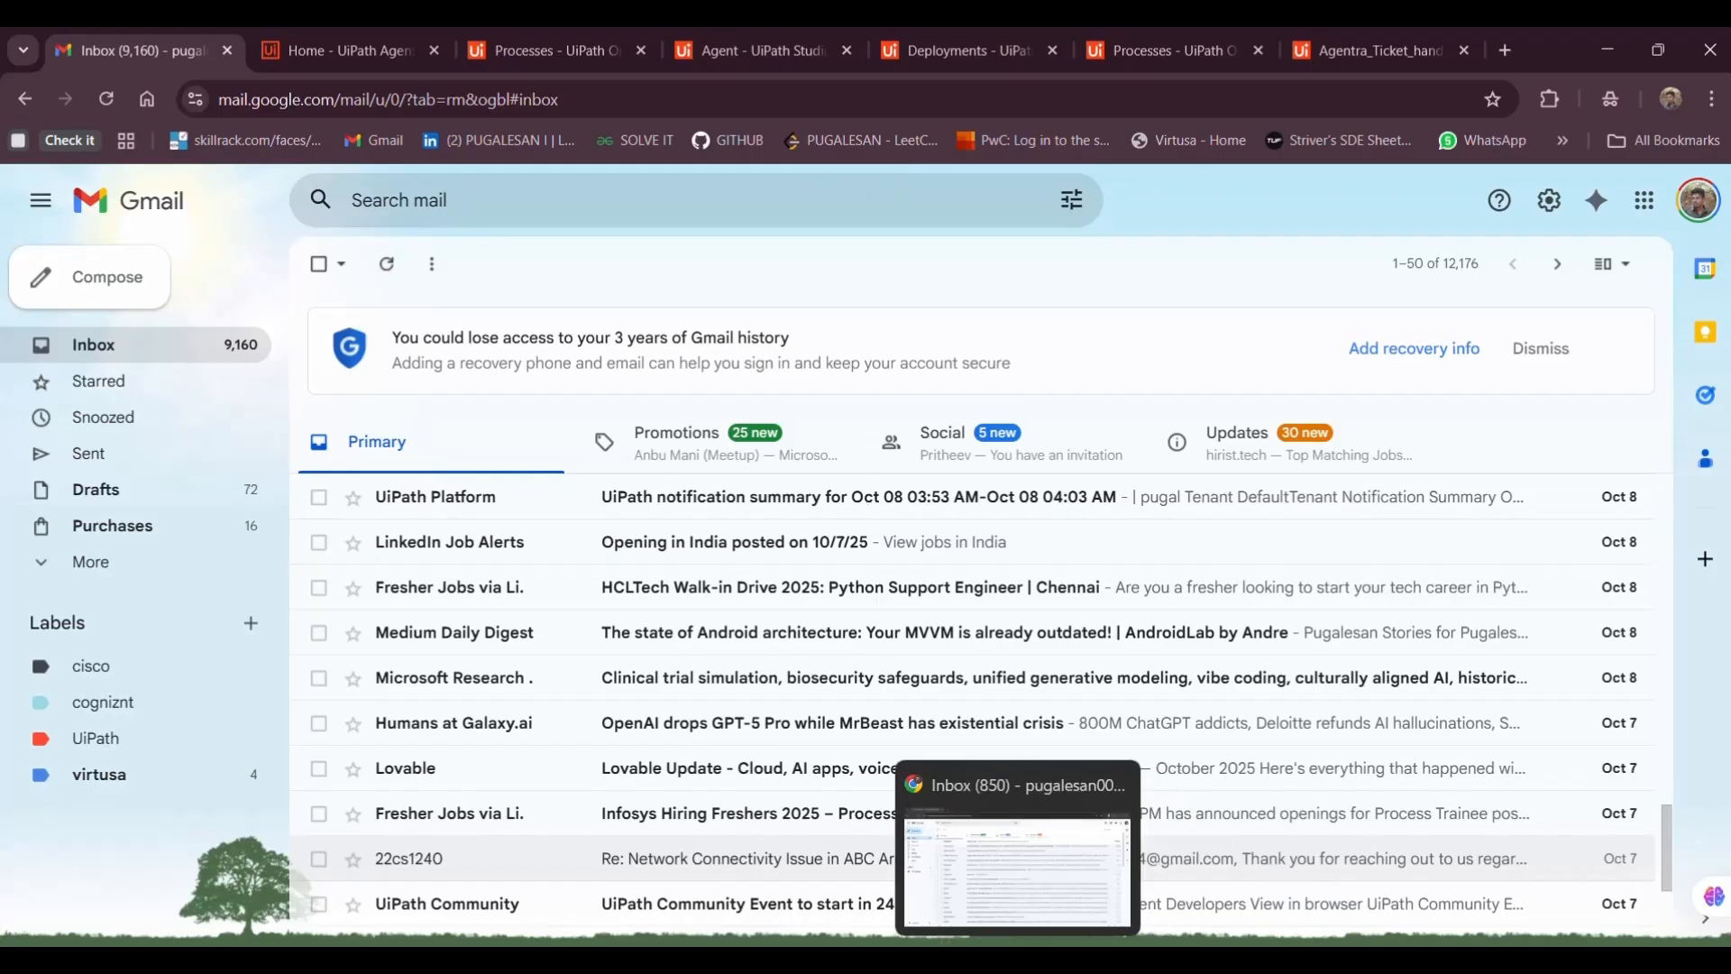
Show All Mail so the Issues -reg thread with its new reply is listed
click(1006, 893)
click(76, 359)
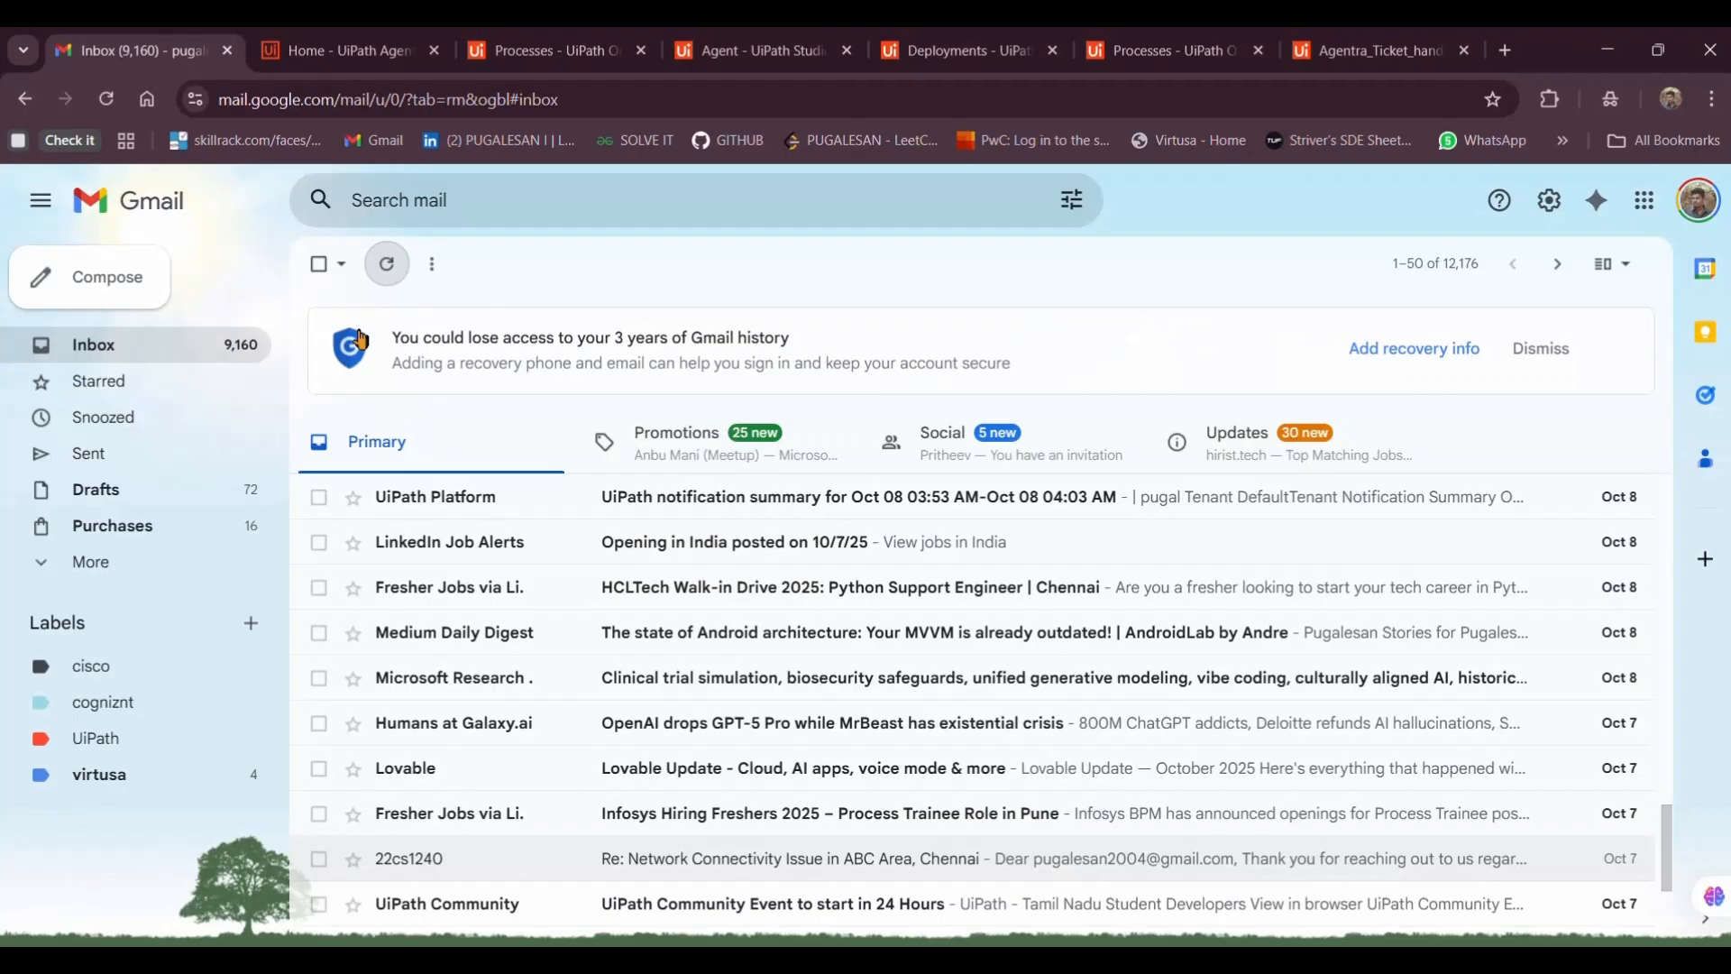
click(191, 570)
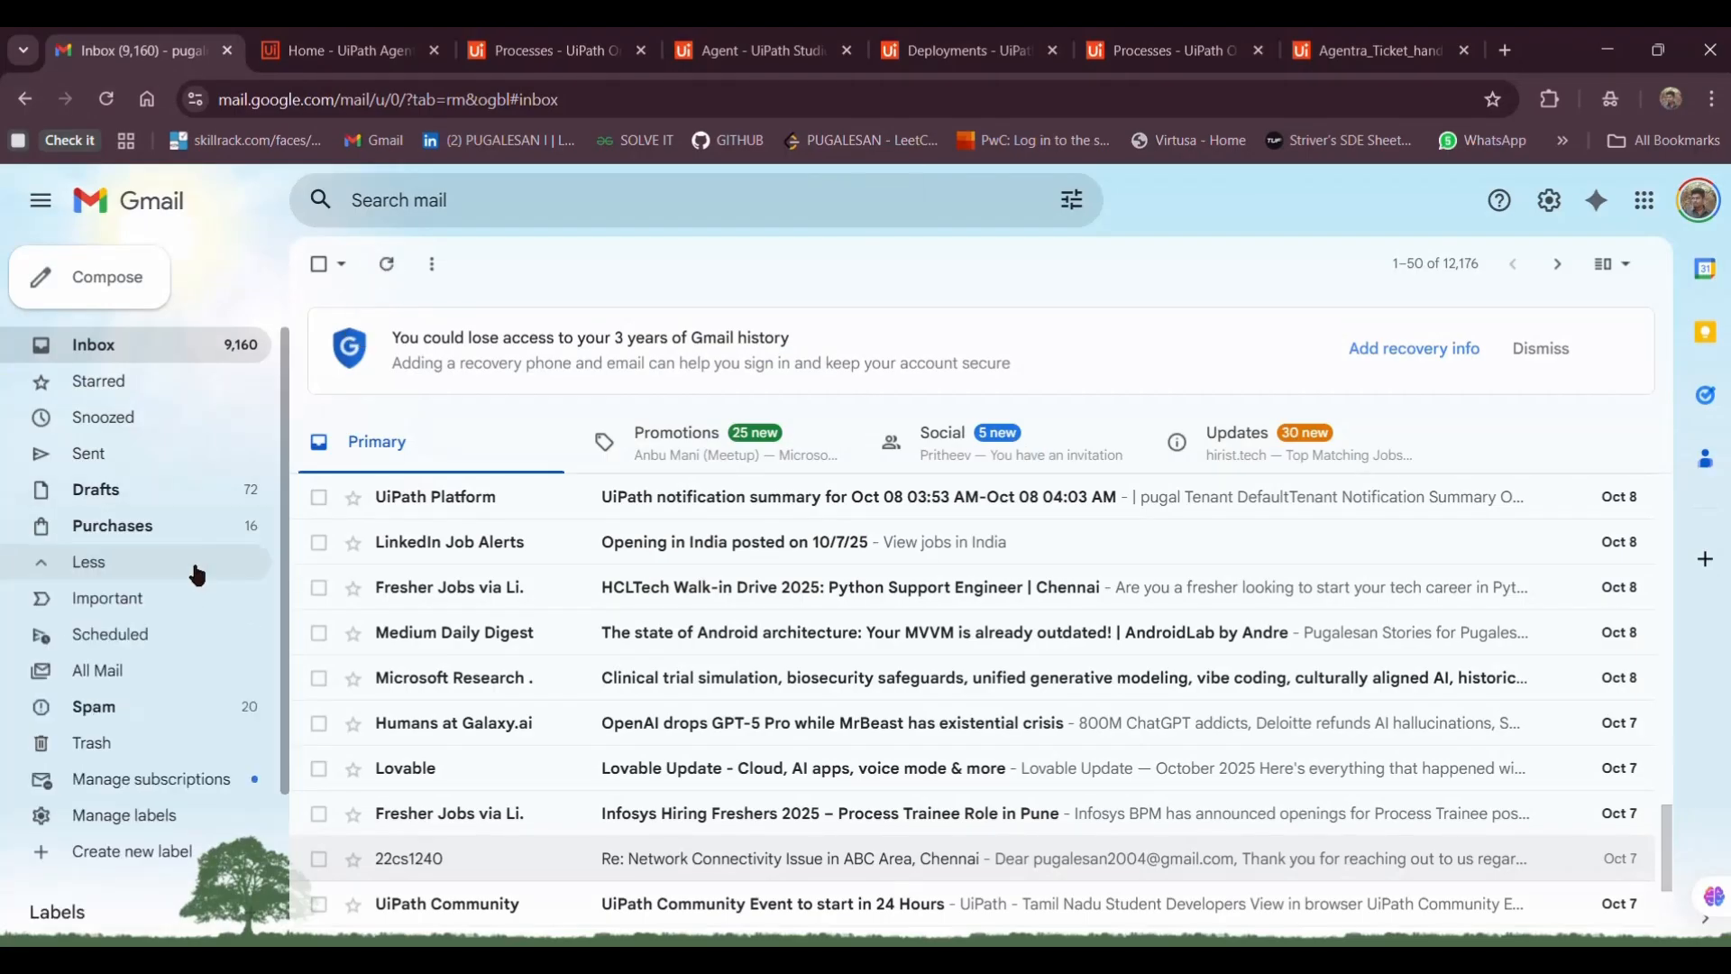
click(136, 672)
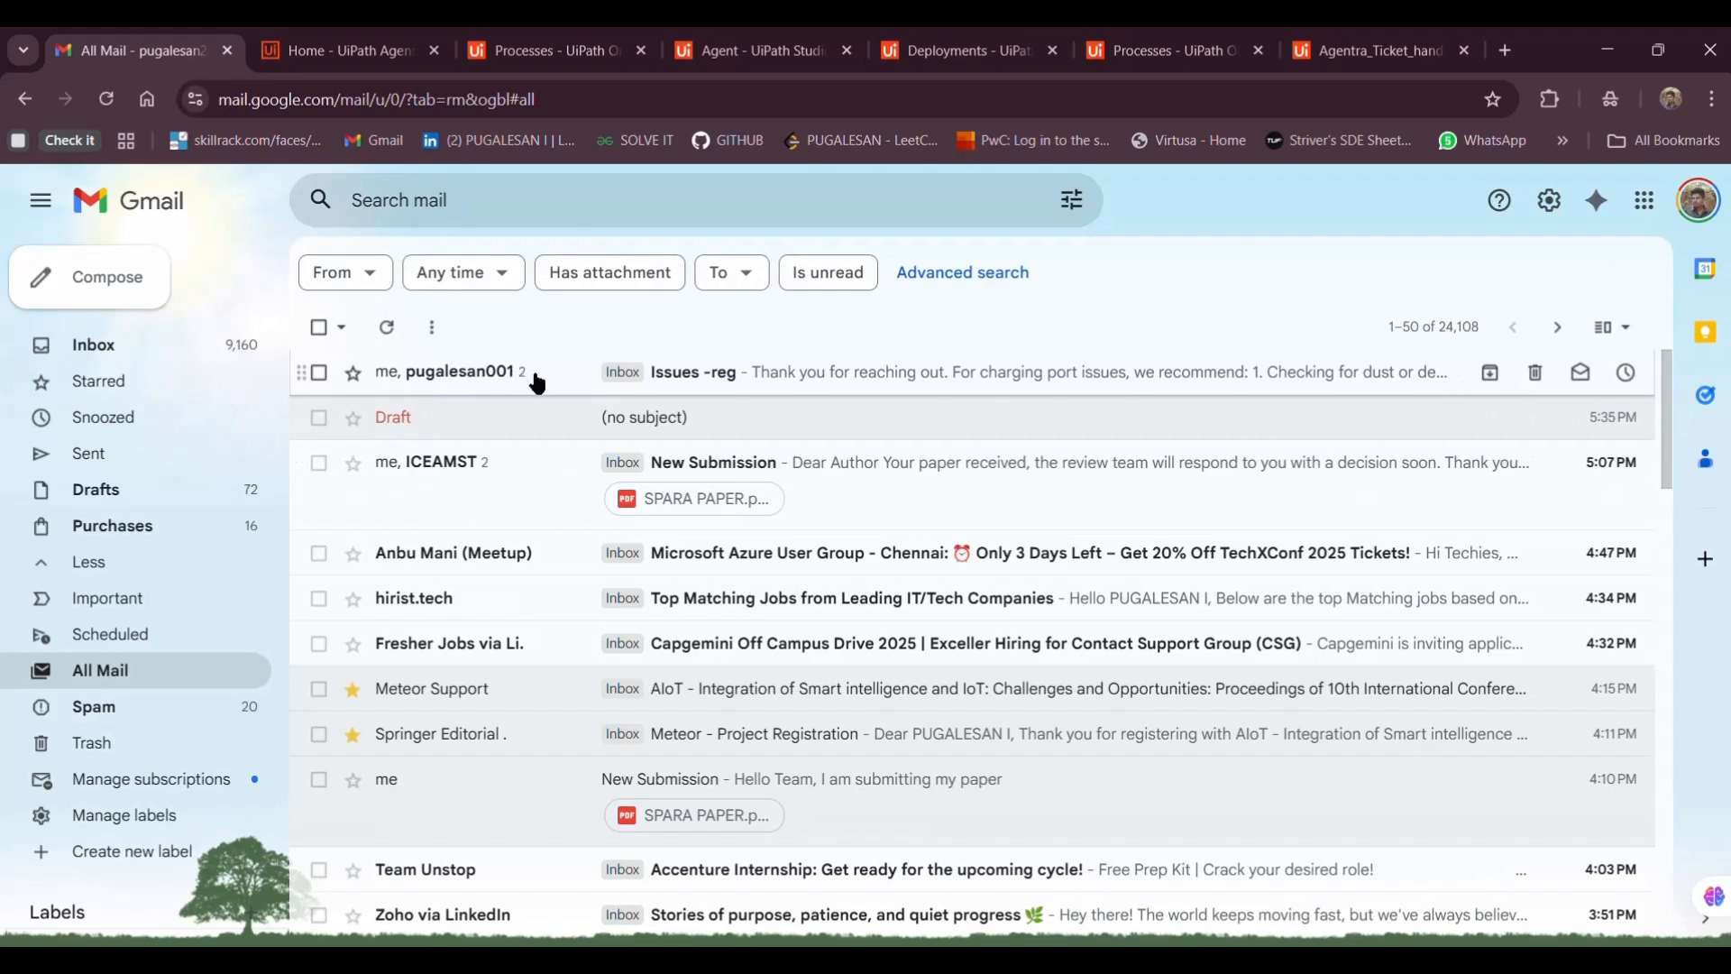
Read the charging-port troubleshooting reply in the Issues -reg thread, then go back to the Inbox
click(539, 379)
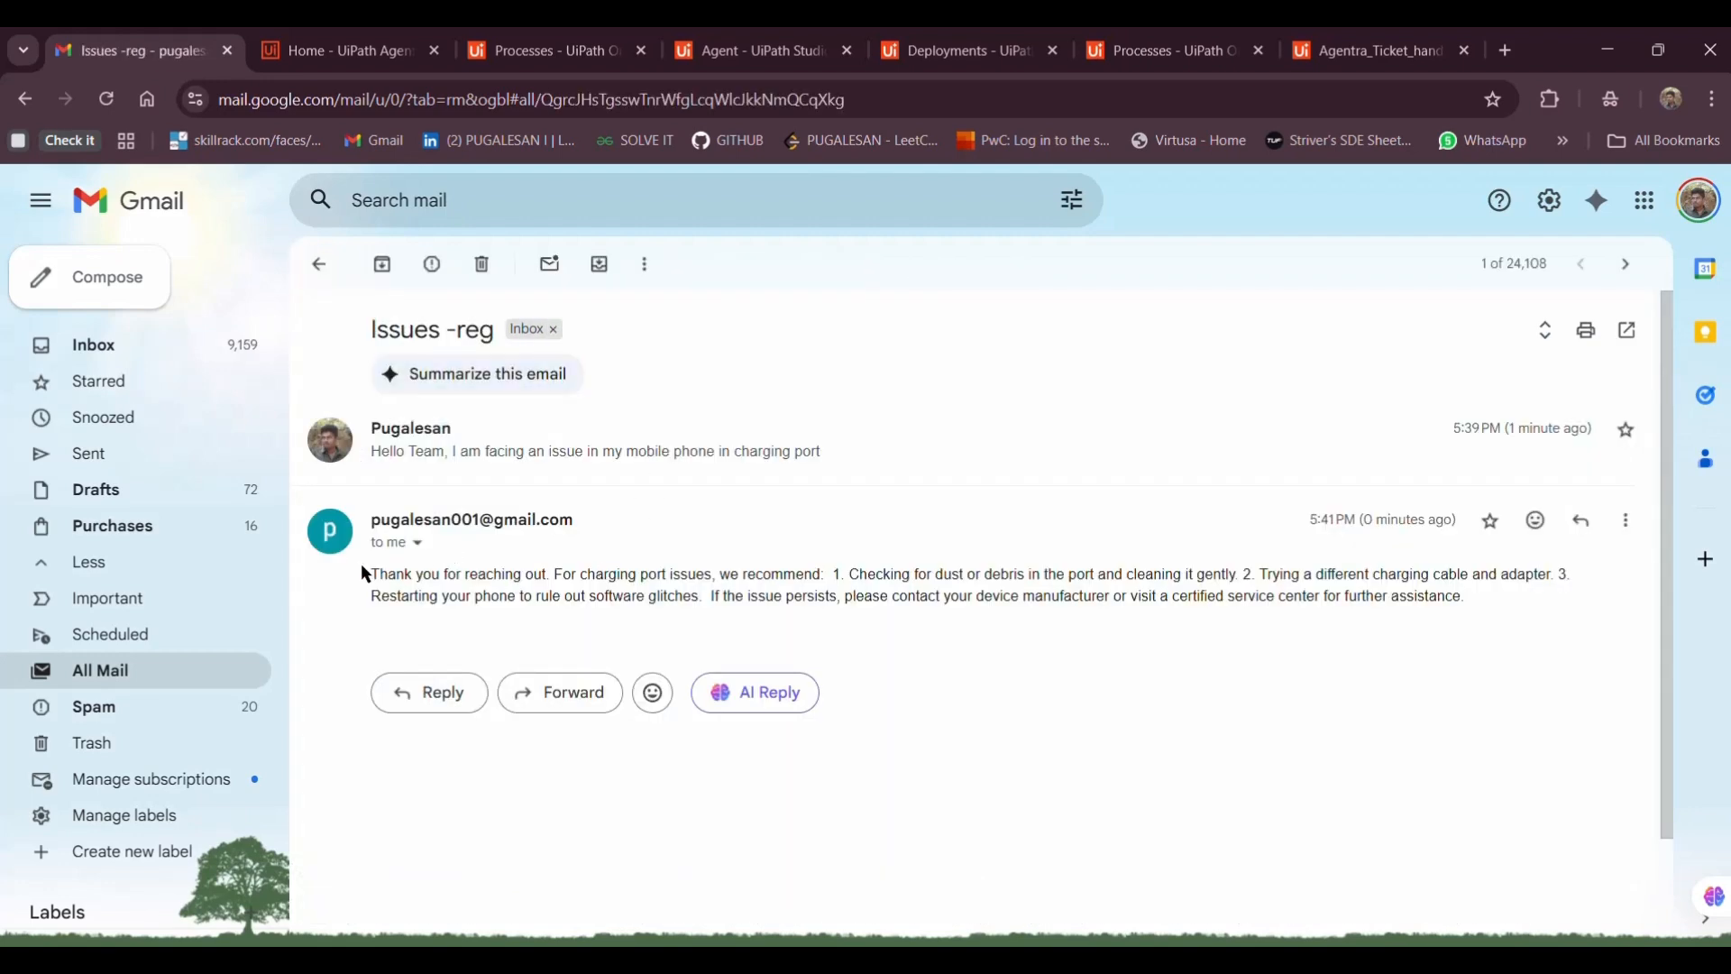
drag(361, 565, 681, 568)
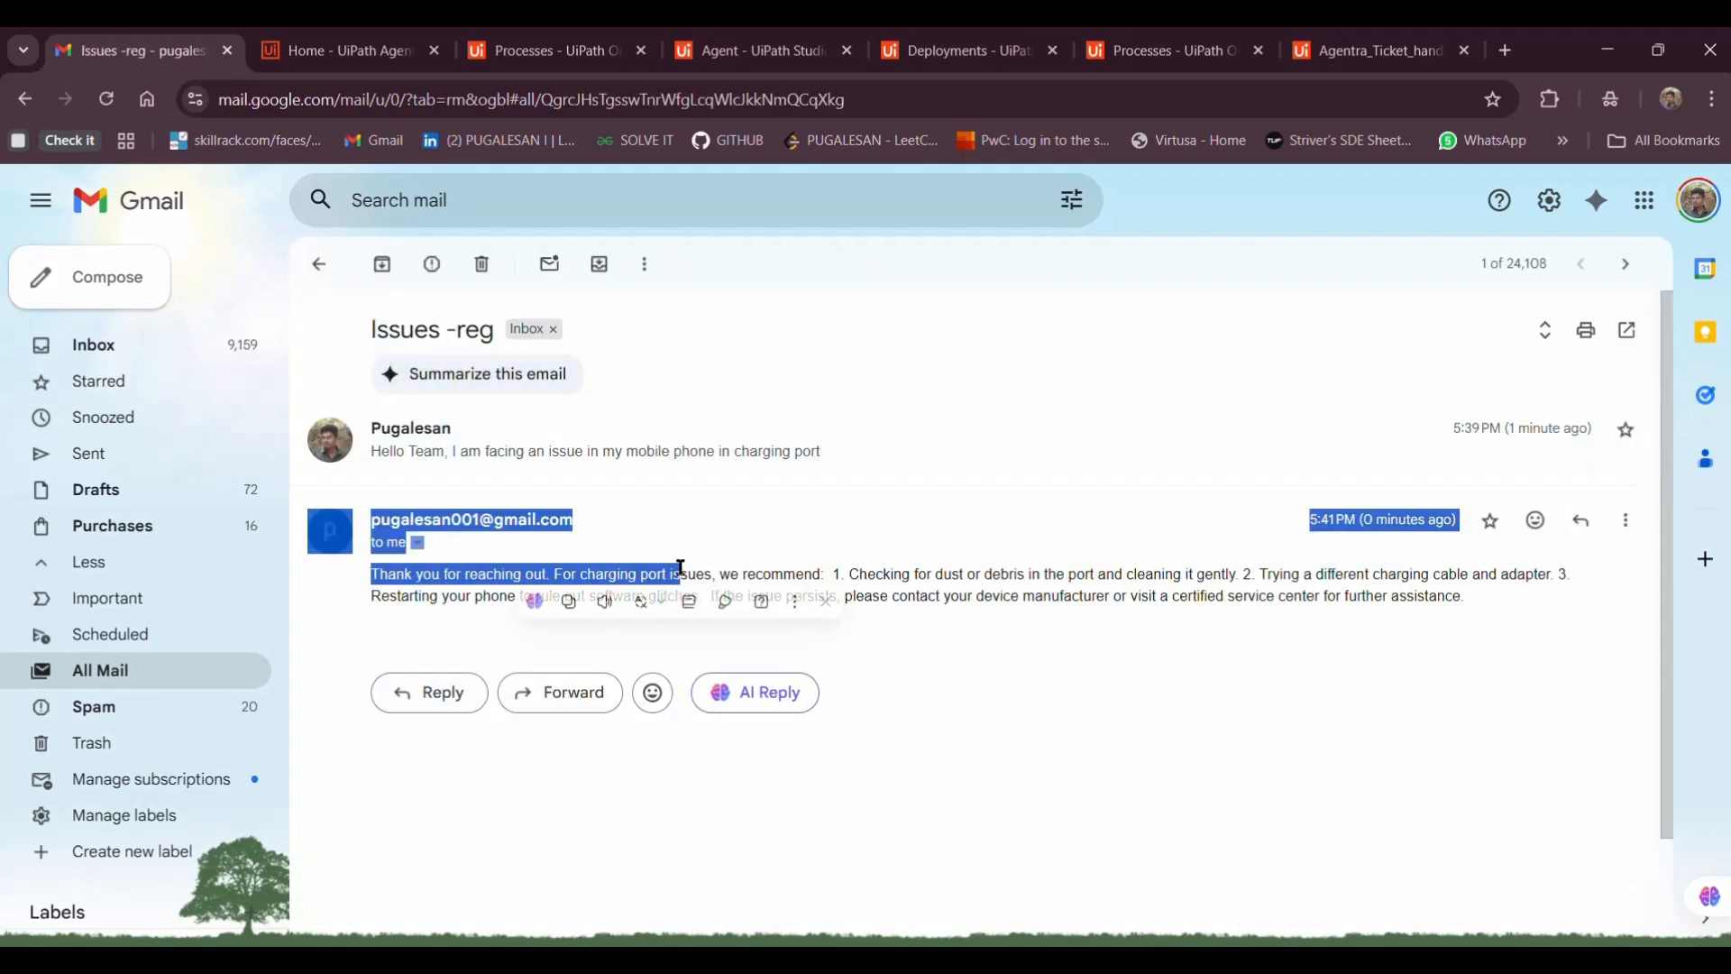
click(748, 575)
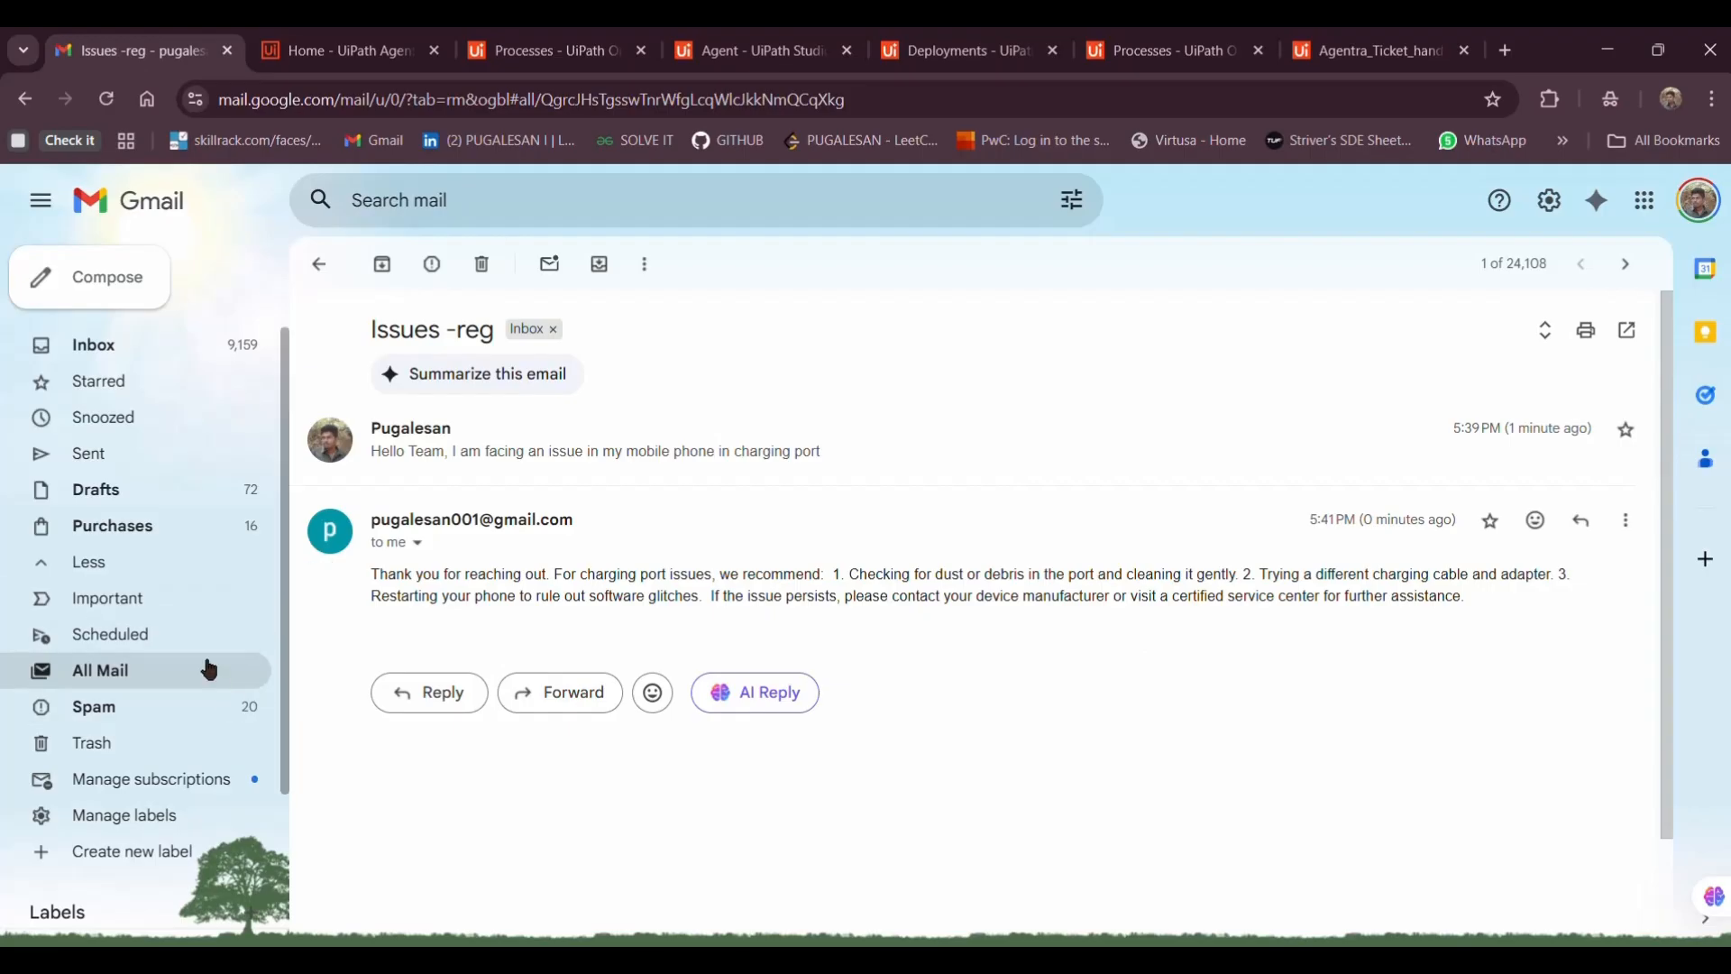
click(211, 670)
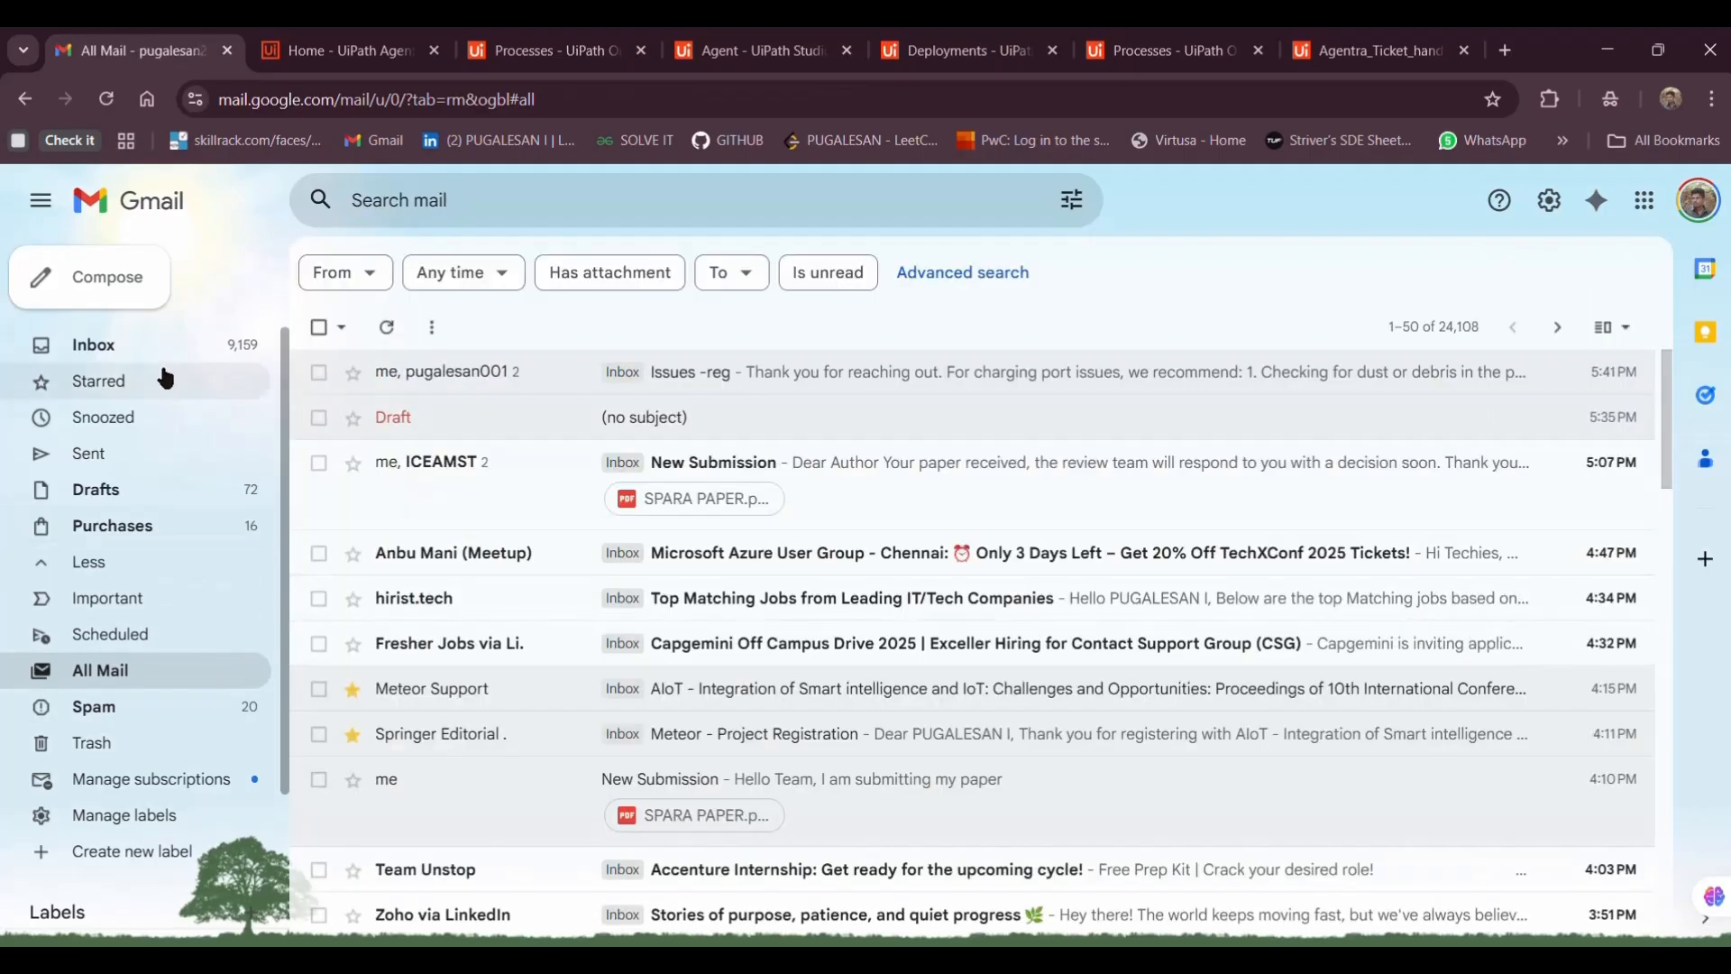
click(165, 371)
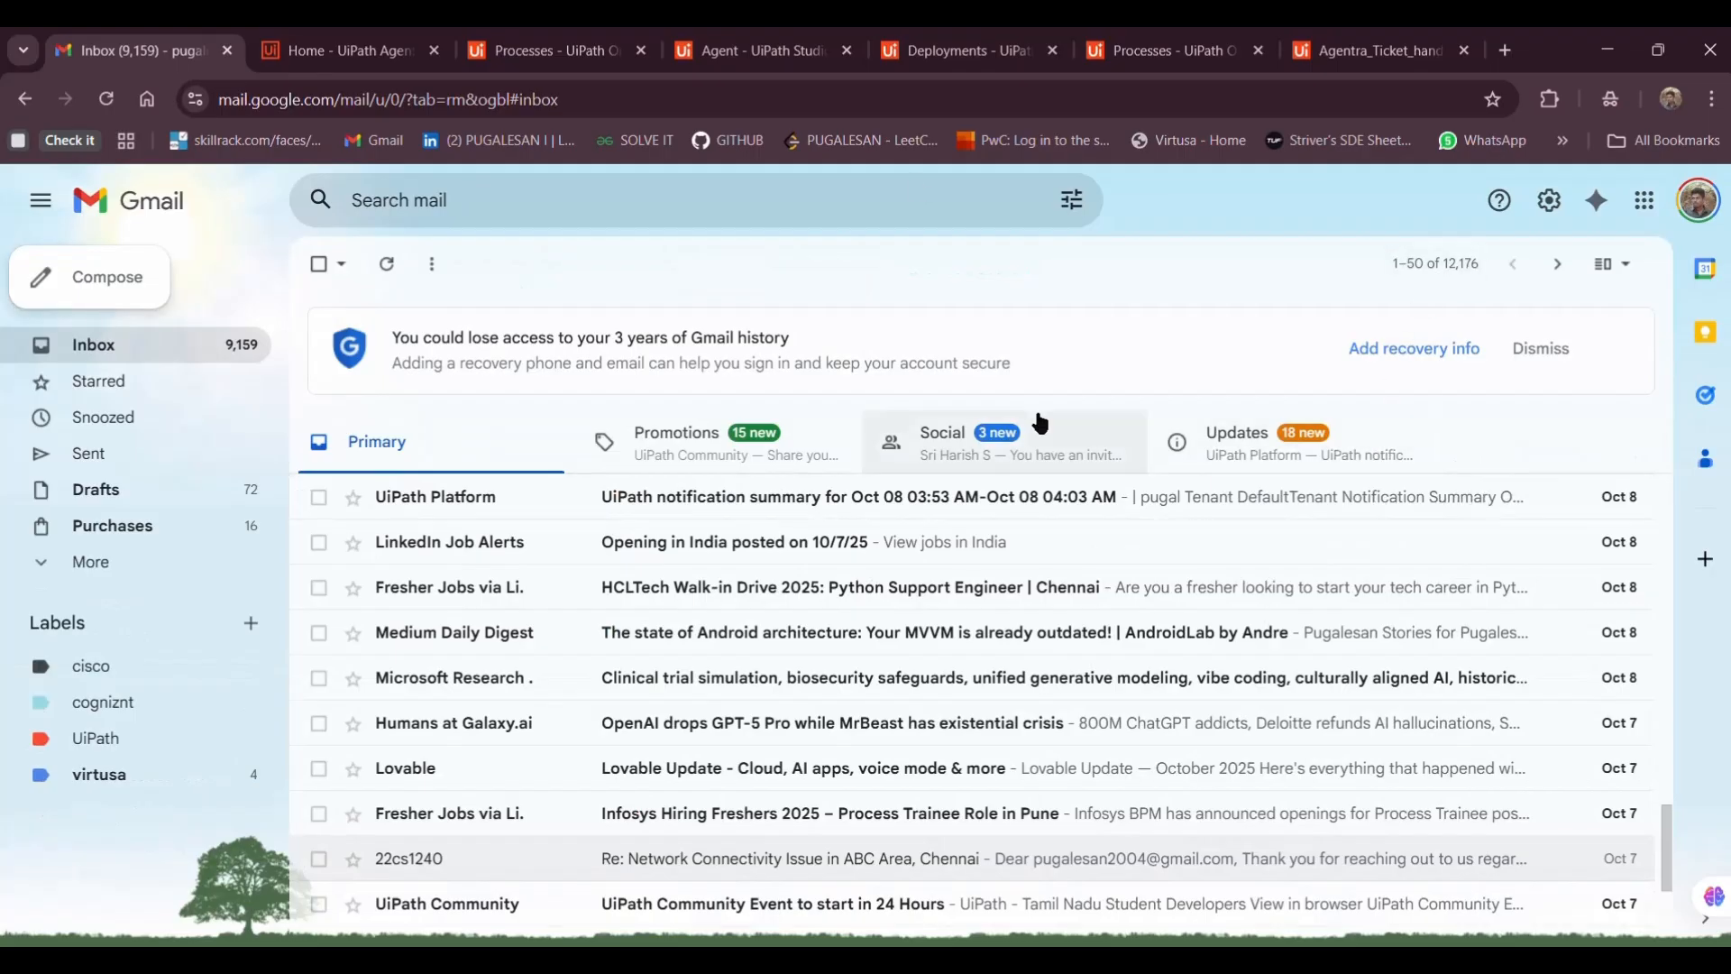
Start a new email to the suggested recipient with subject 'Issues-reg'
click(127, 274)
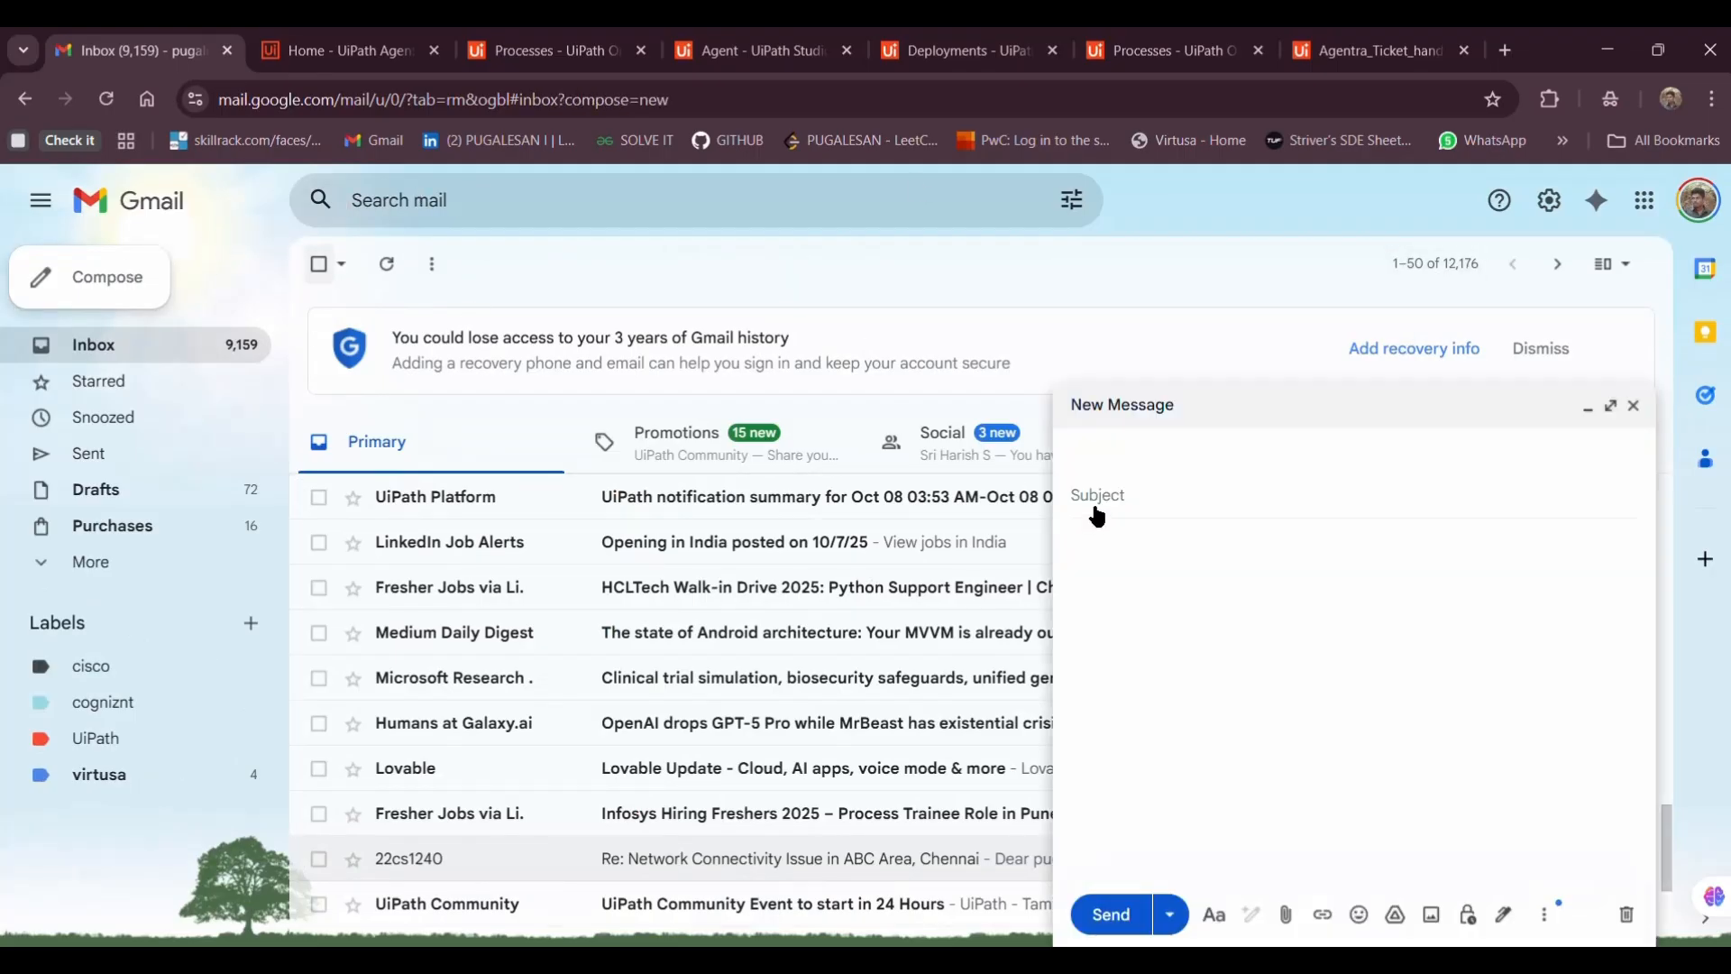
text(pugale)
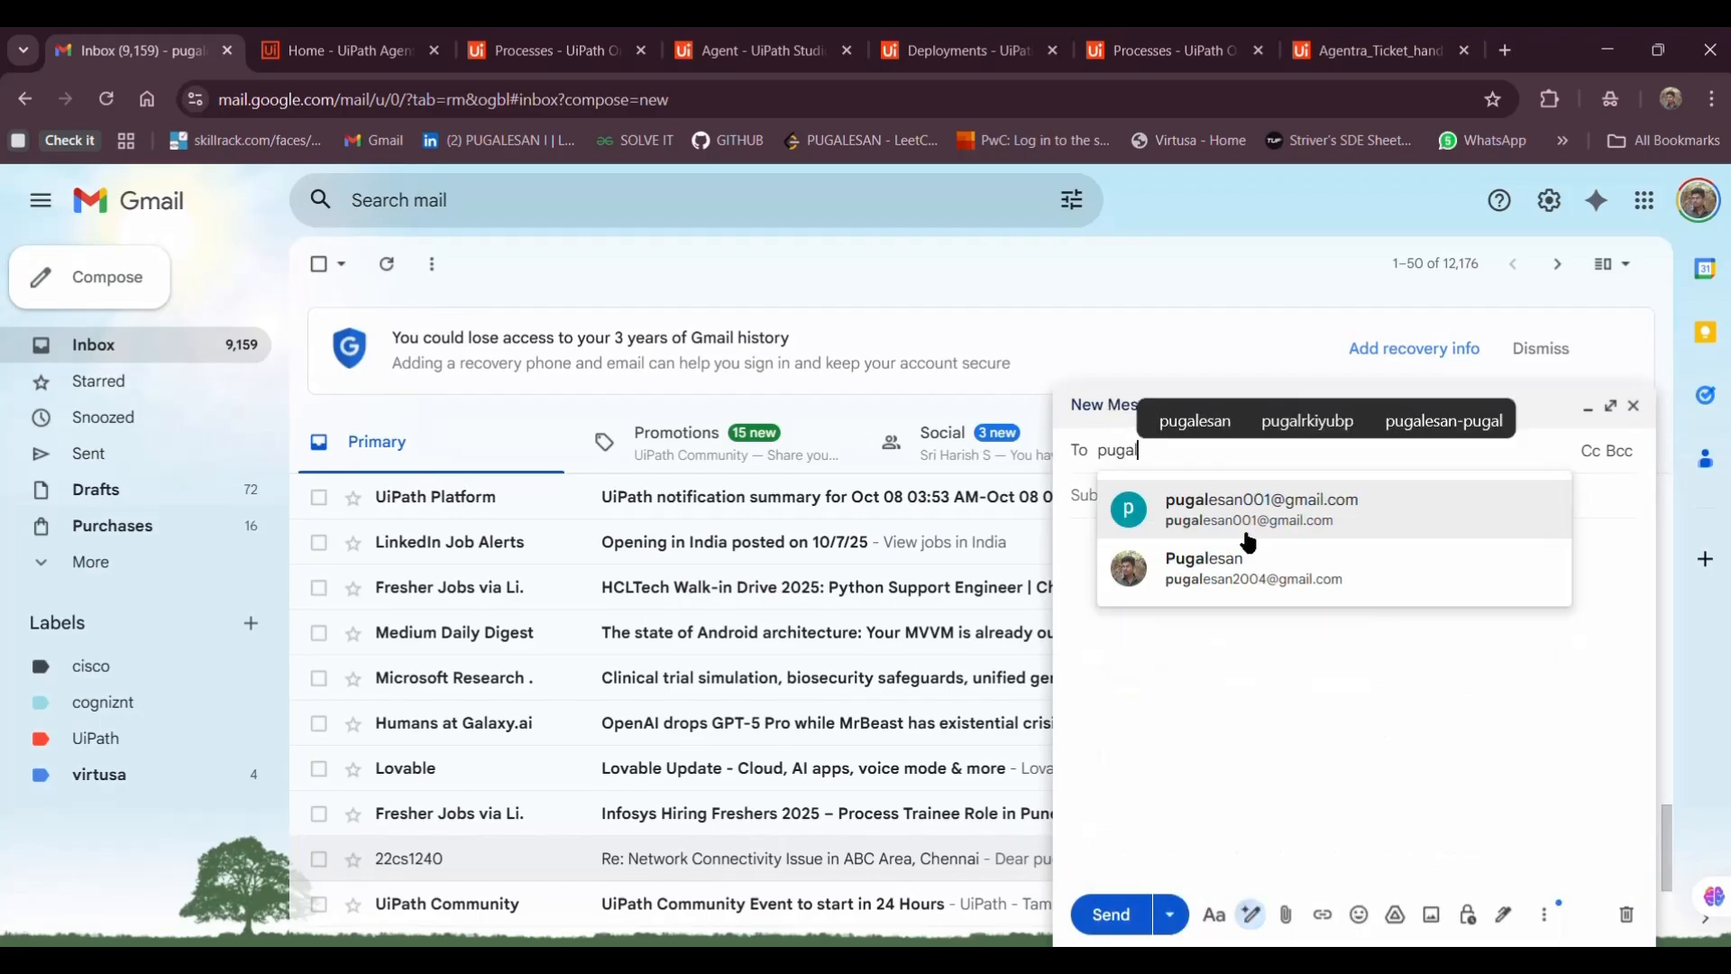
click(1248, 514)
click(1194, 515)
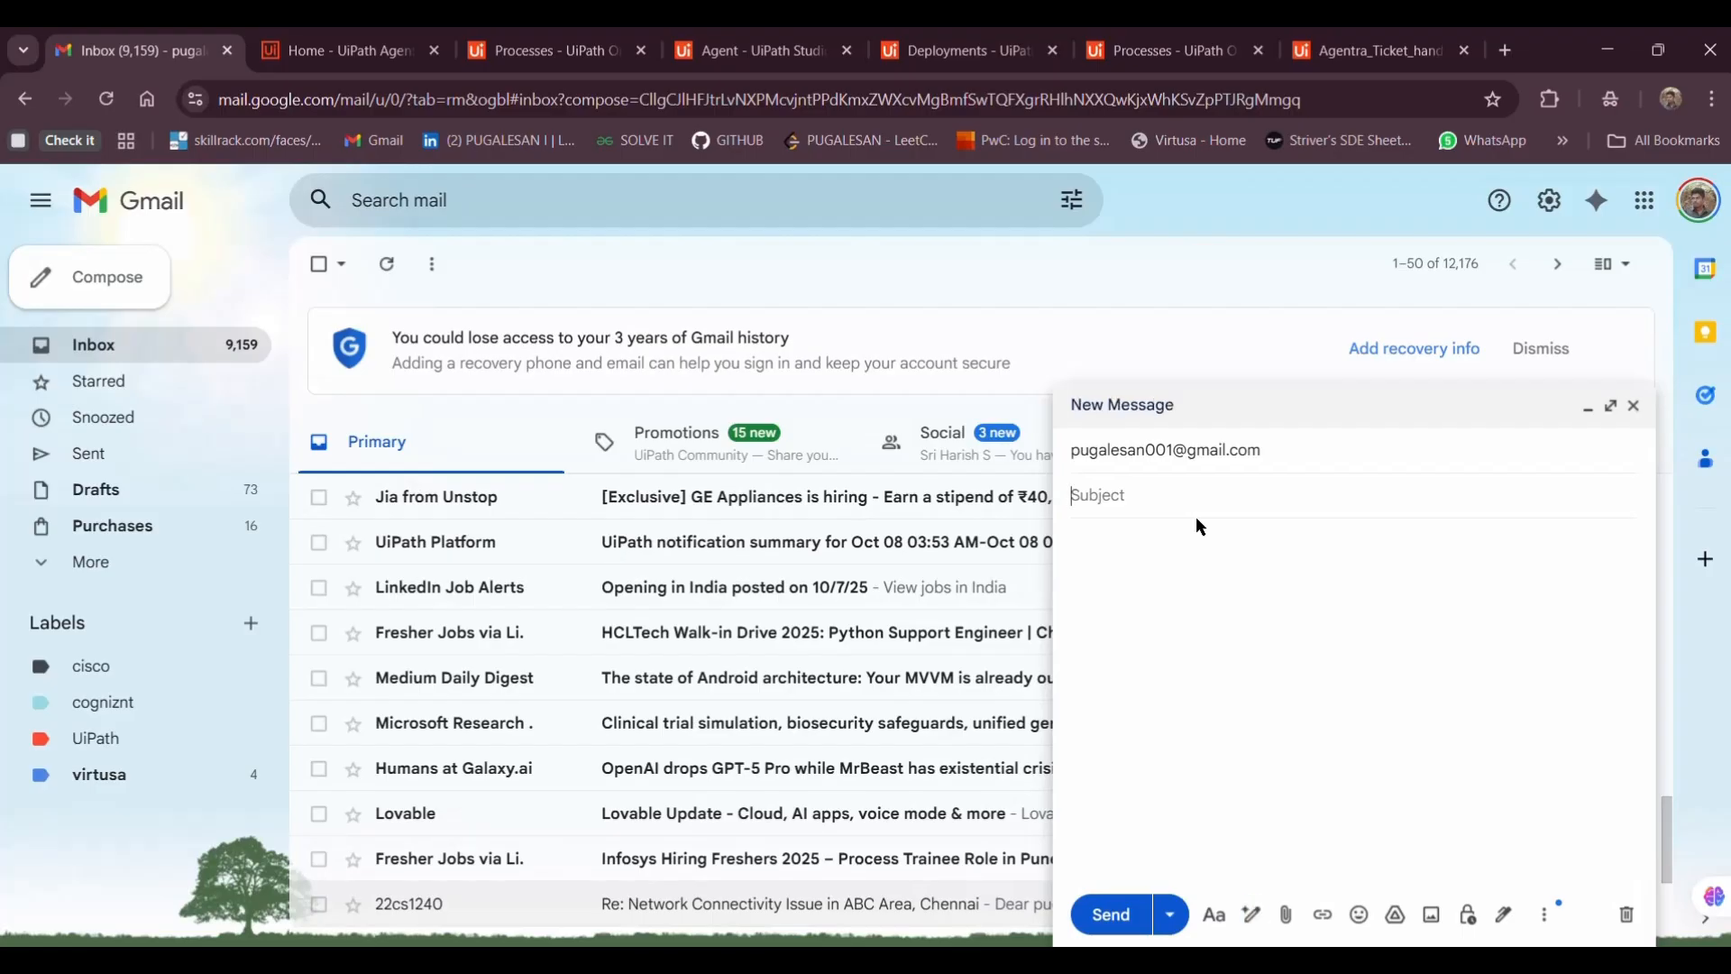
text(Issues-reg)
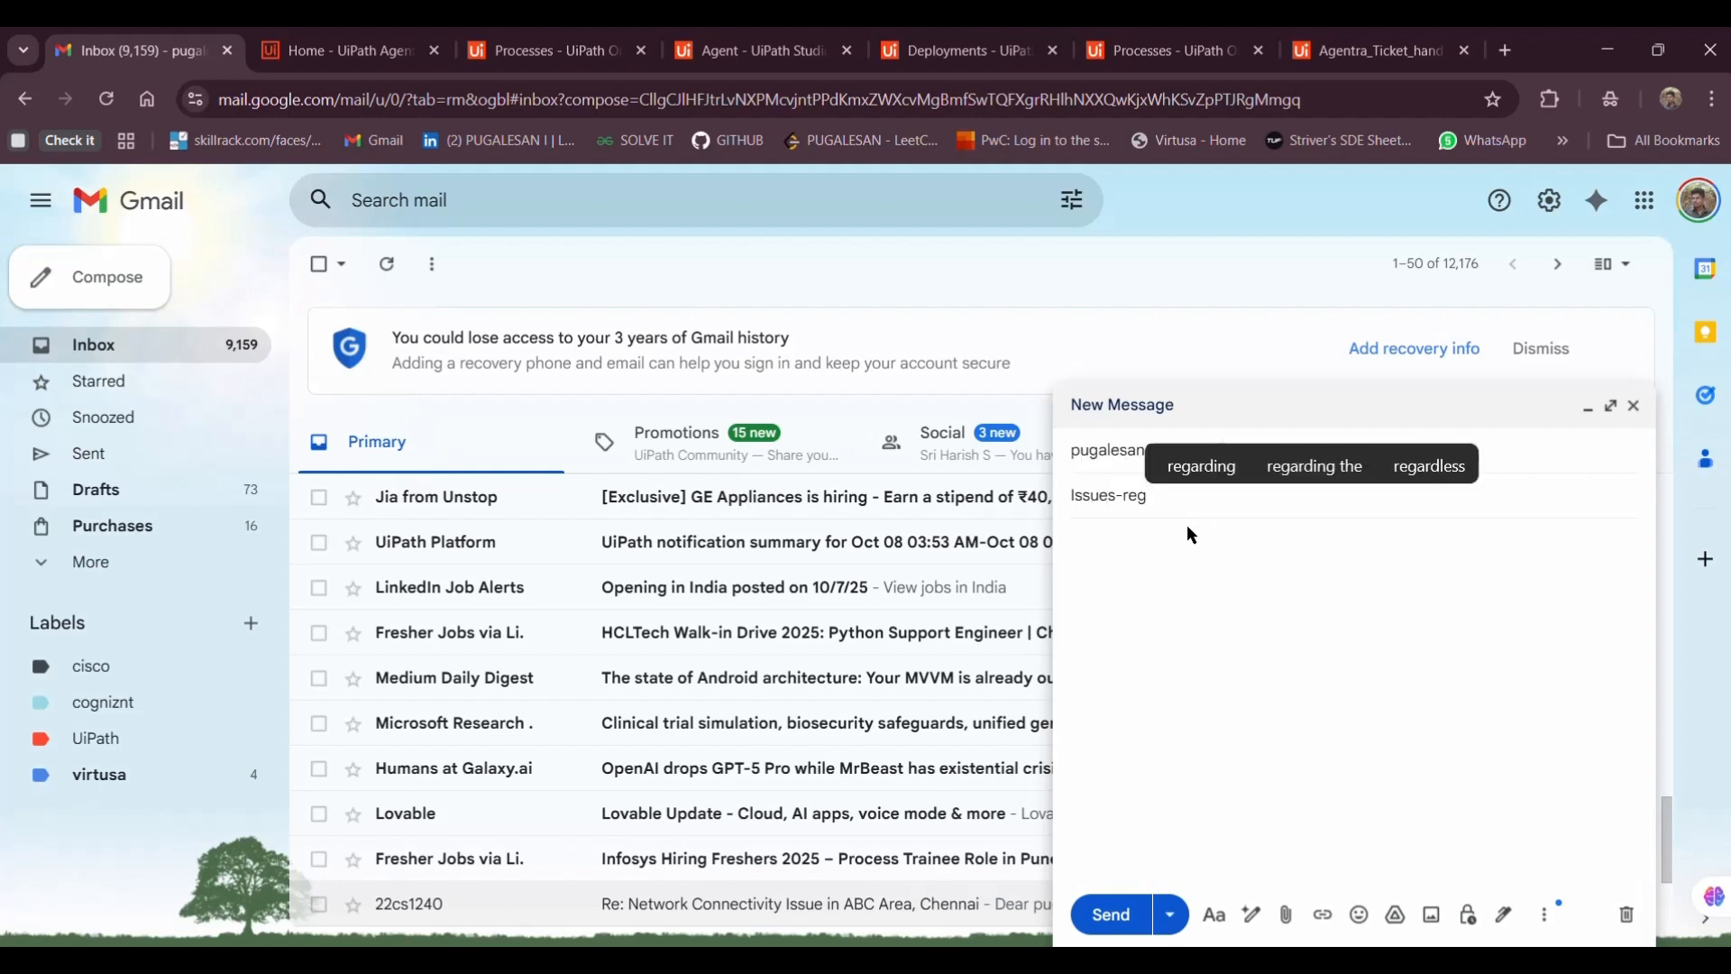
Write 'Hello Team,' and 'My laptop is not working from morning after updating', then send it
click(1169, 542)
text(H)
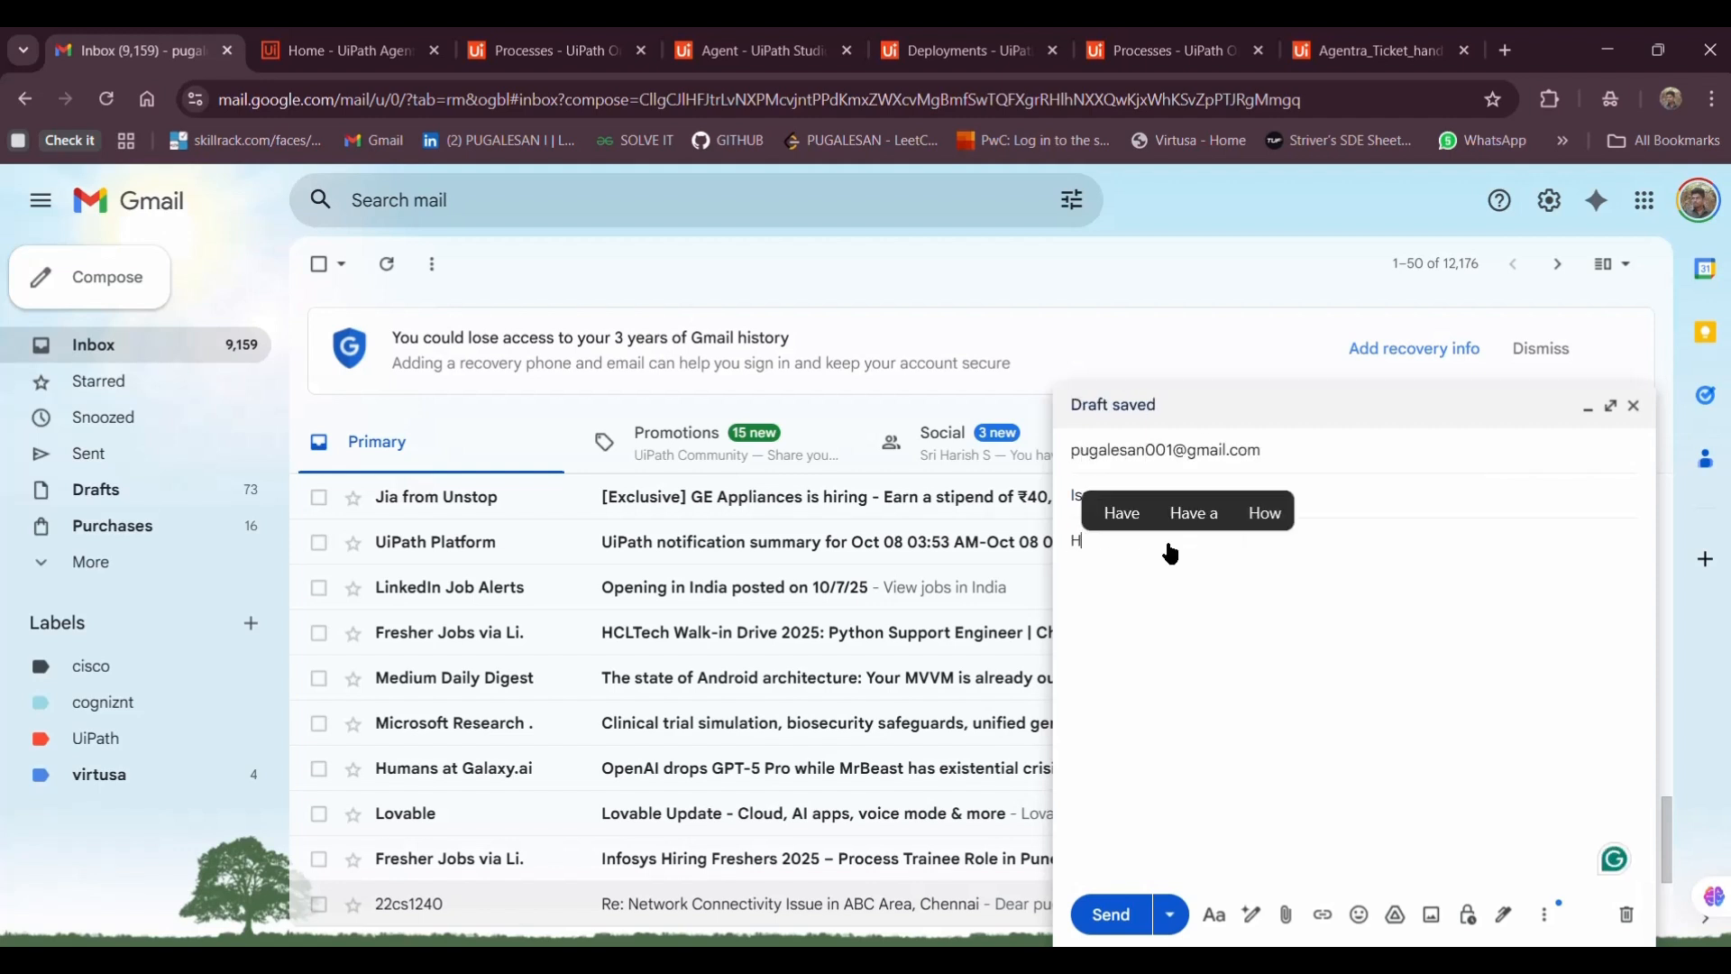
text(ello Team,)
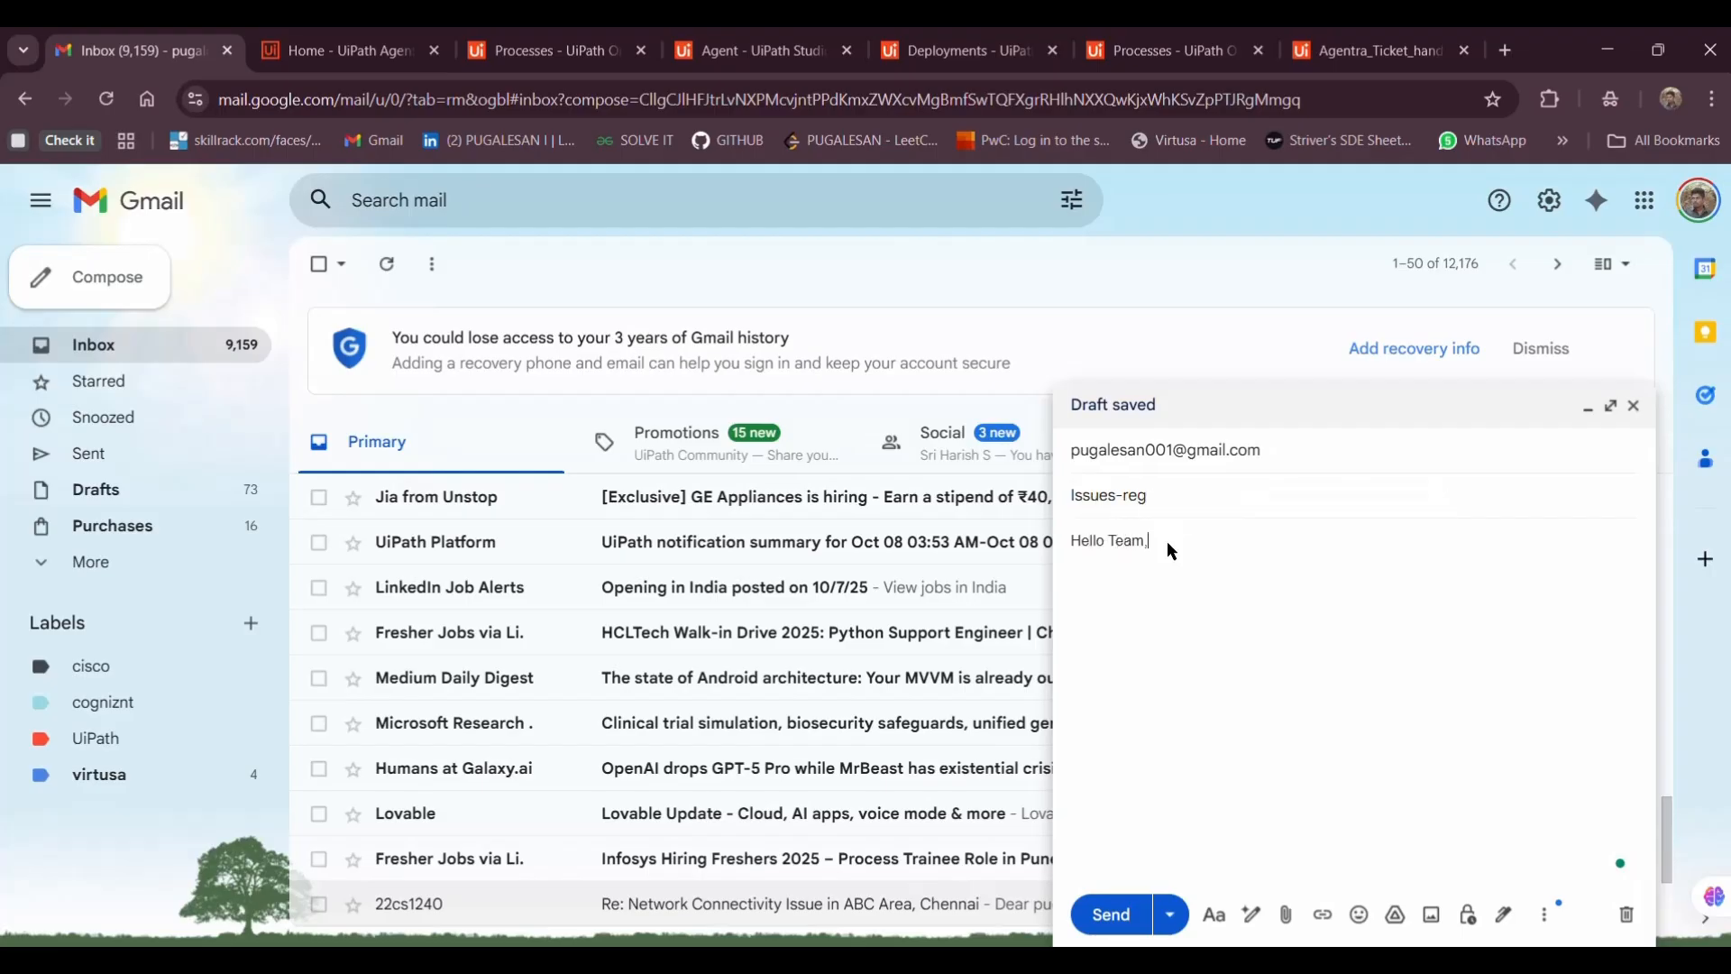
key(Return)
text(My laptop ha)
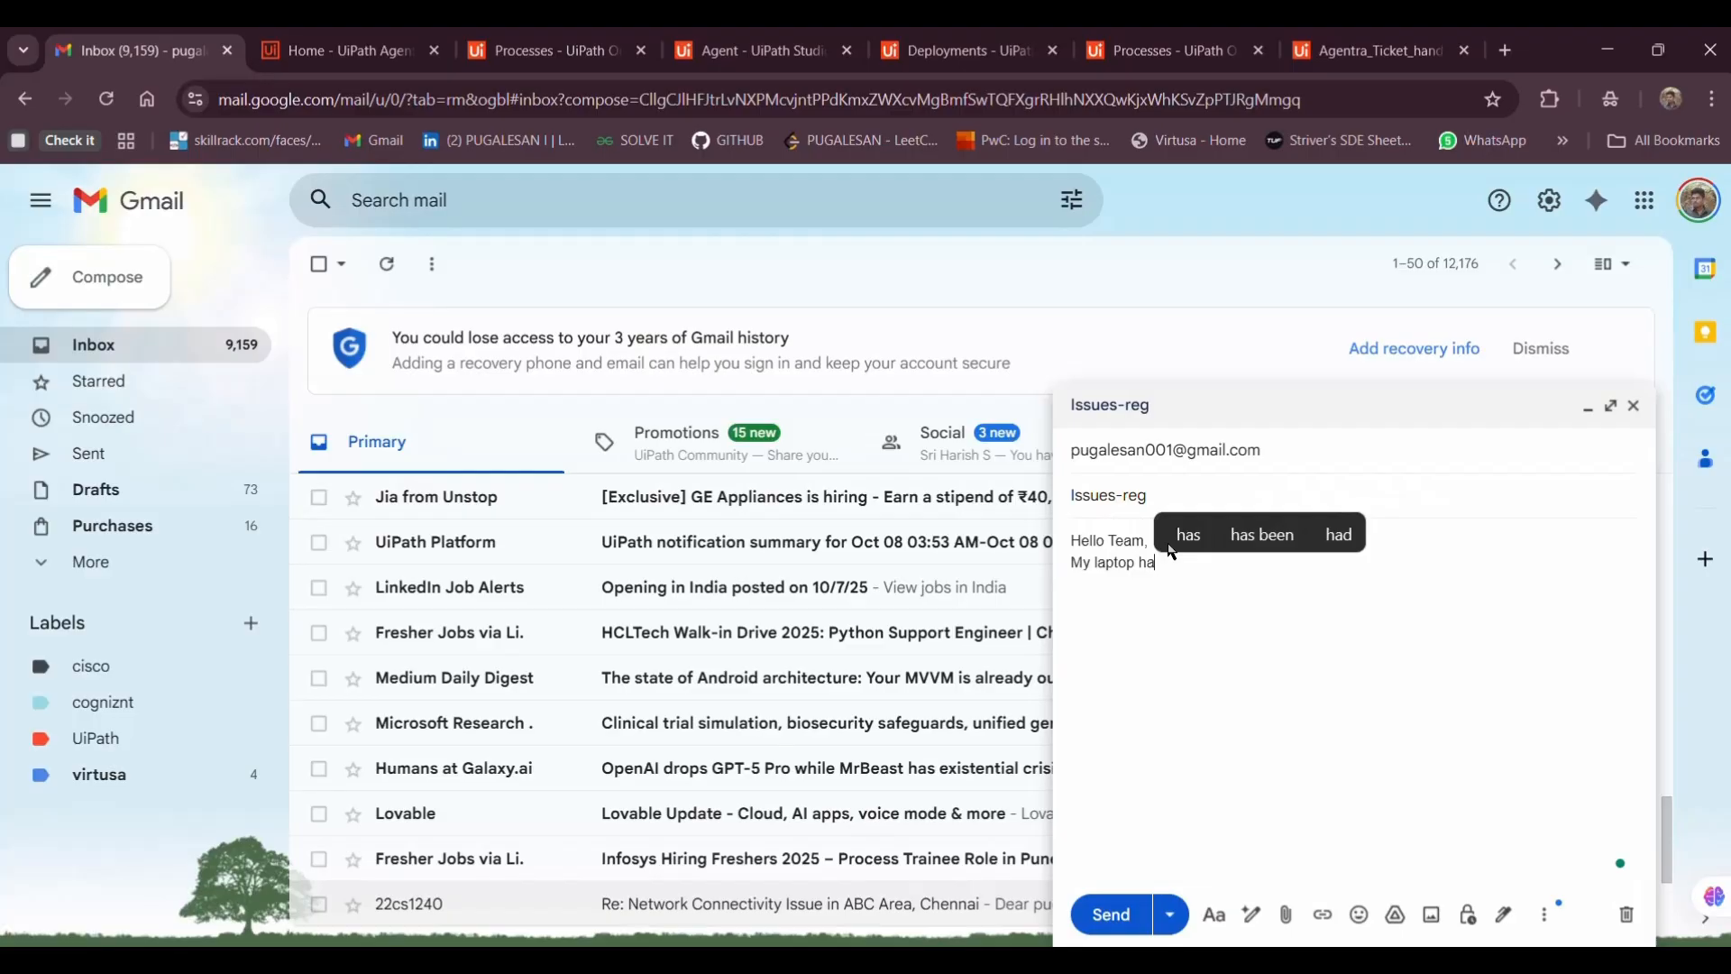
key(BackSpace)
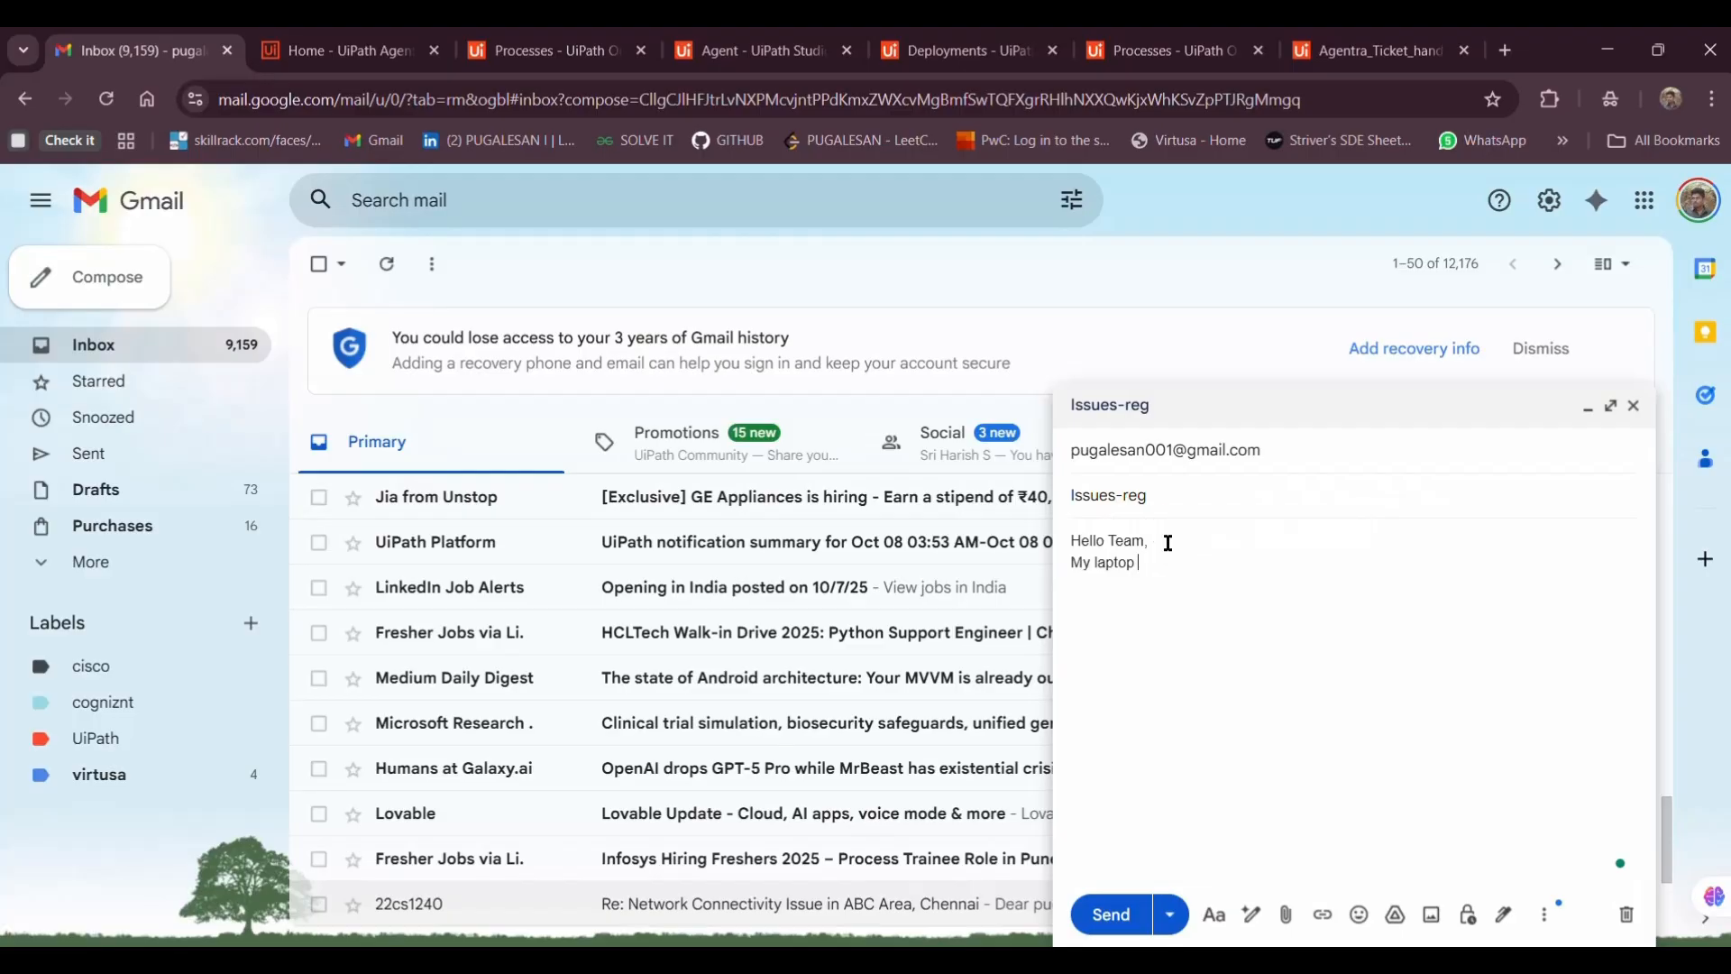
text(is not working)
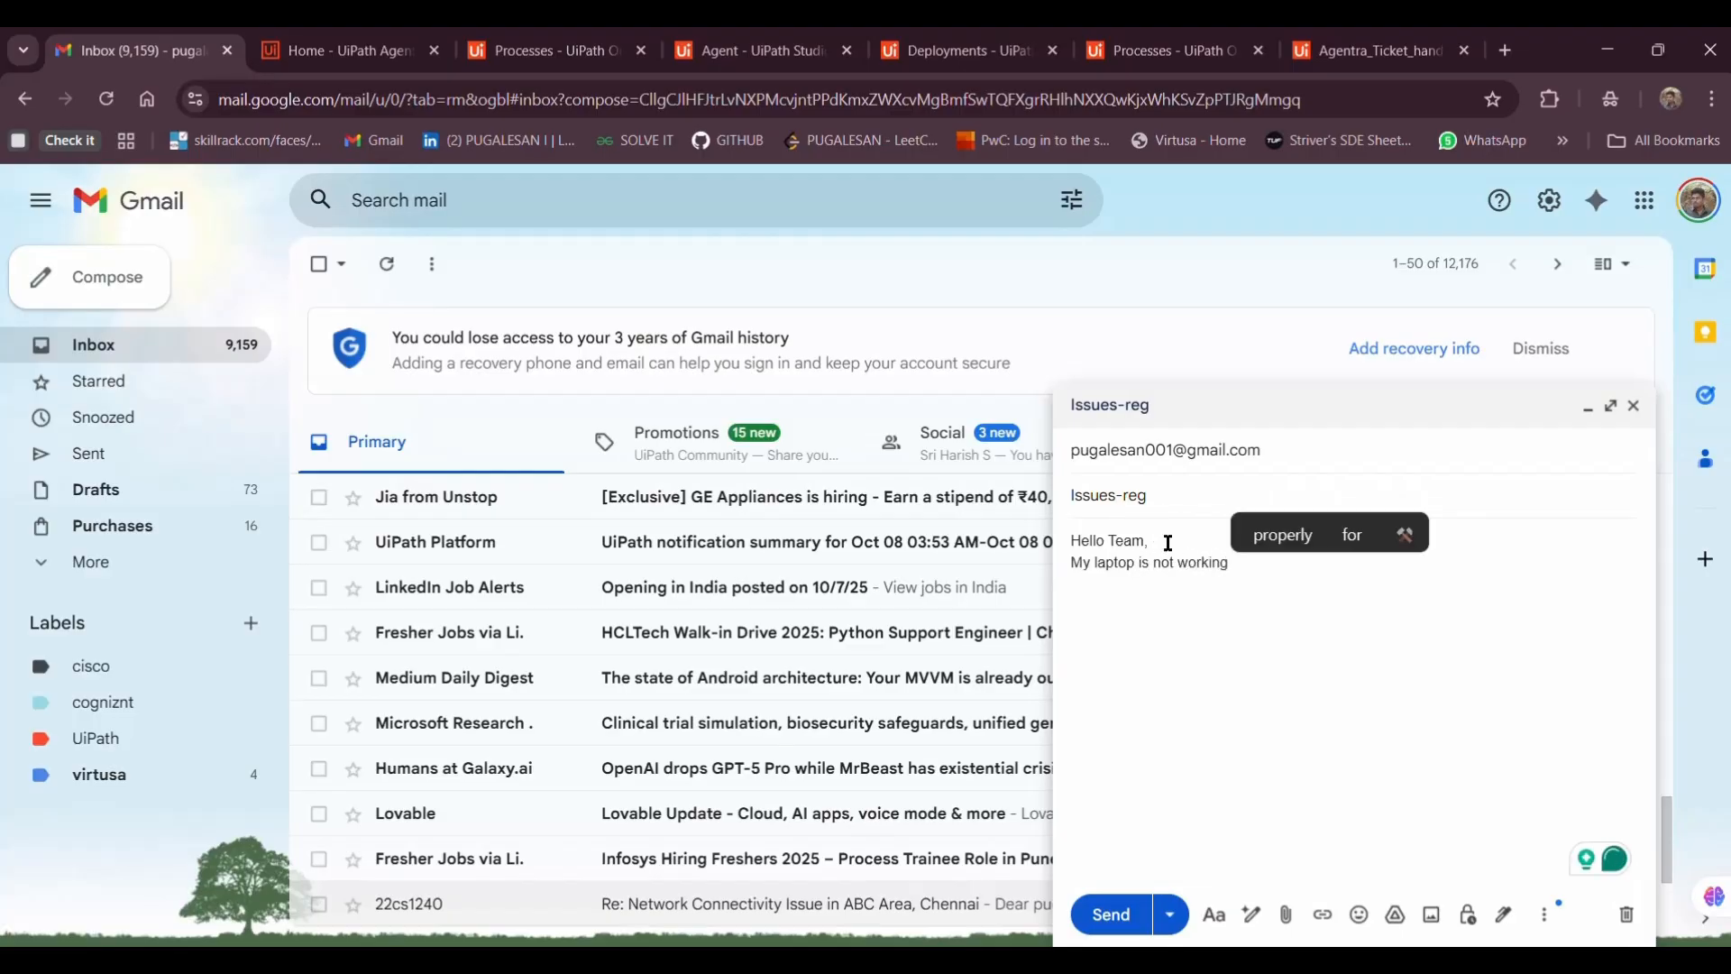
text( from mor)
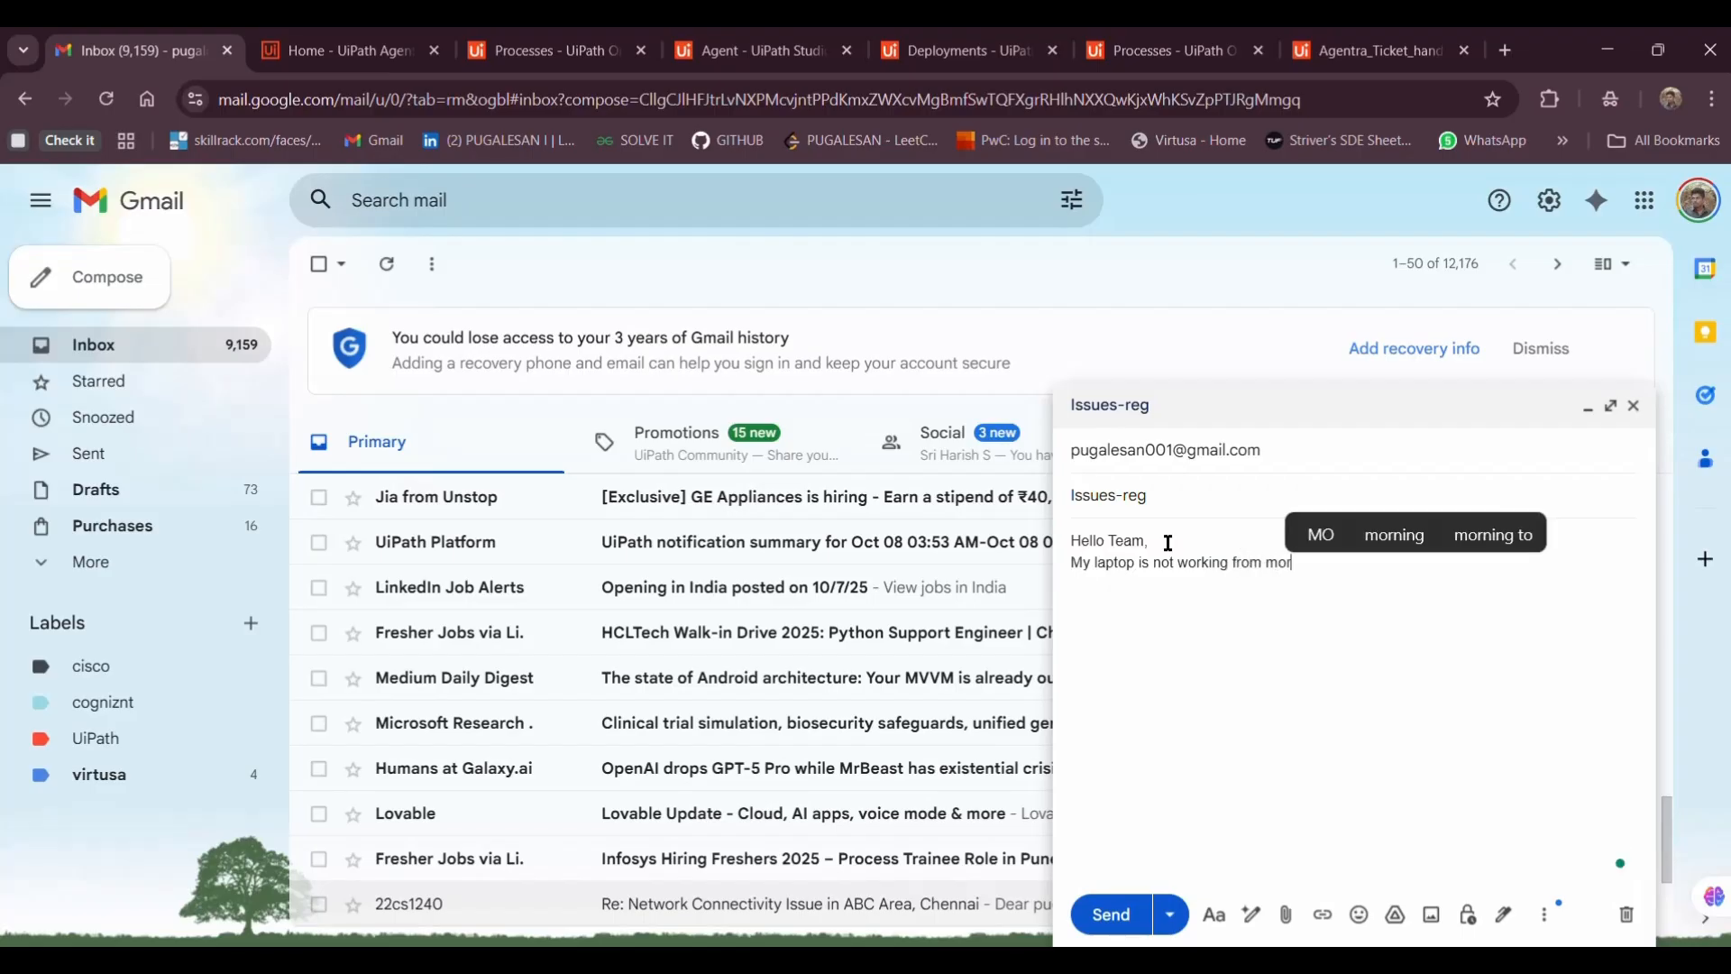
text(ning after upd)
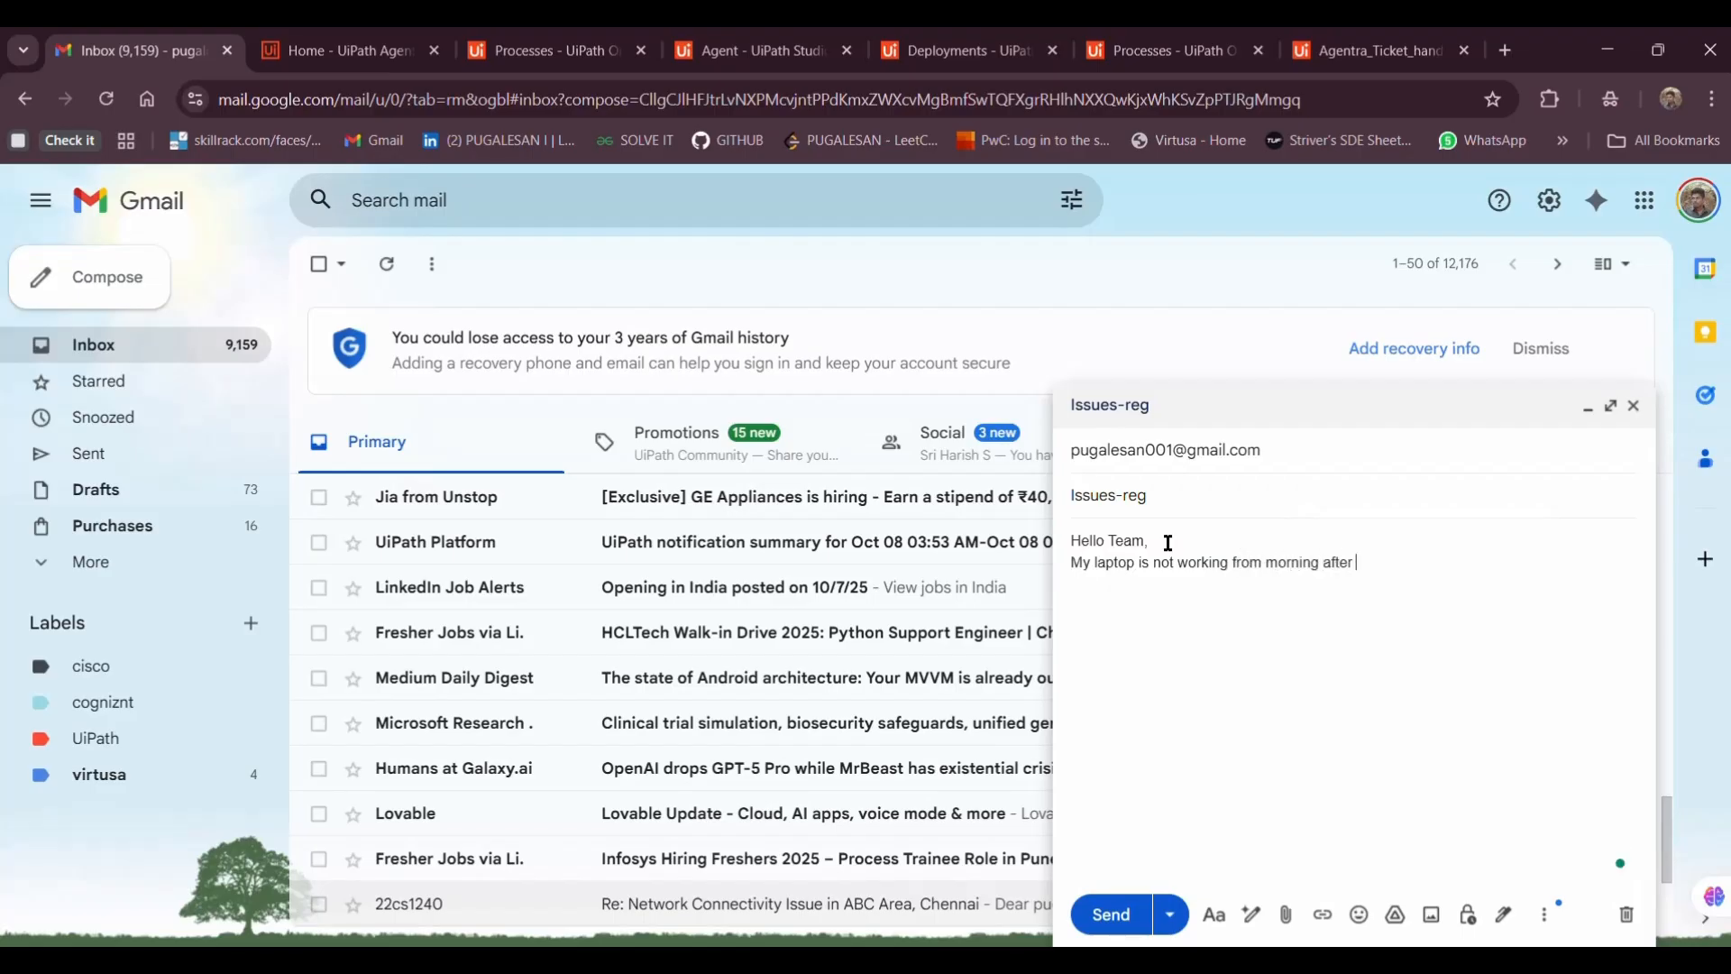
text(ating it)
click(1109, 914)
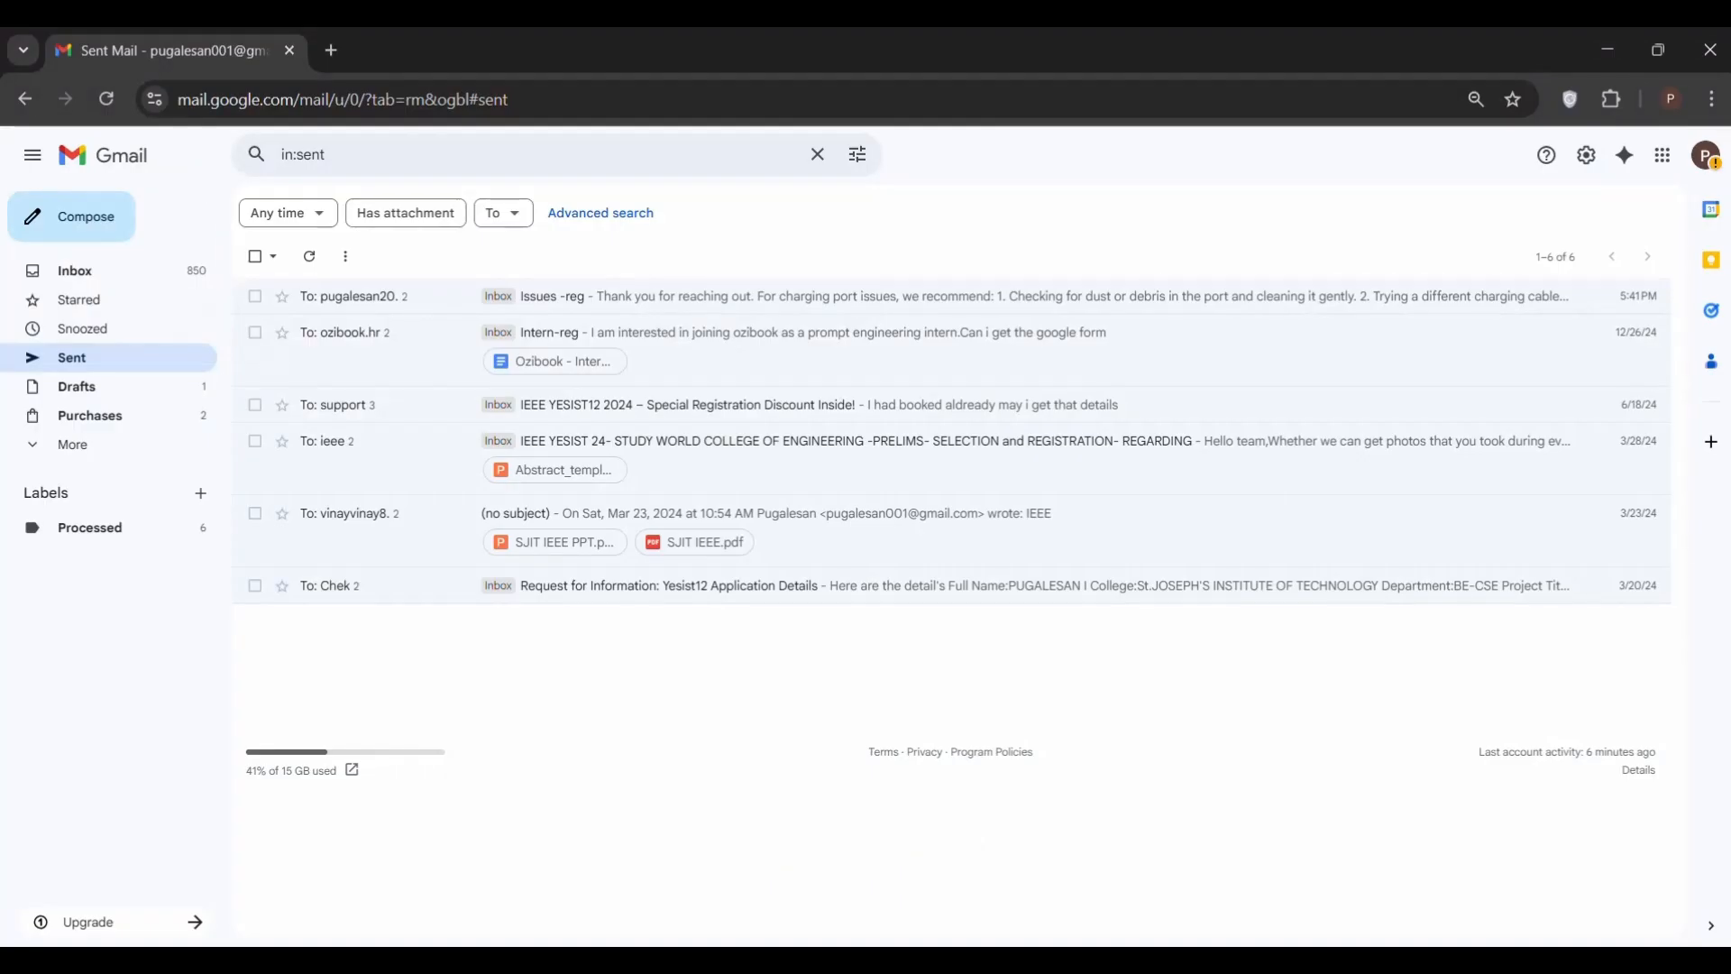
Refresh the receiving account's inbox until the new Issues-reg laptop email appears
click(74, 275)
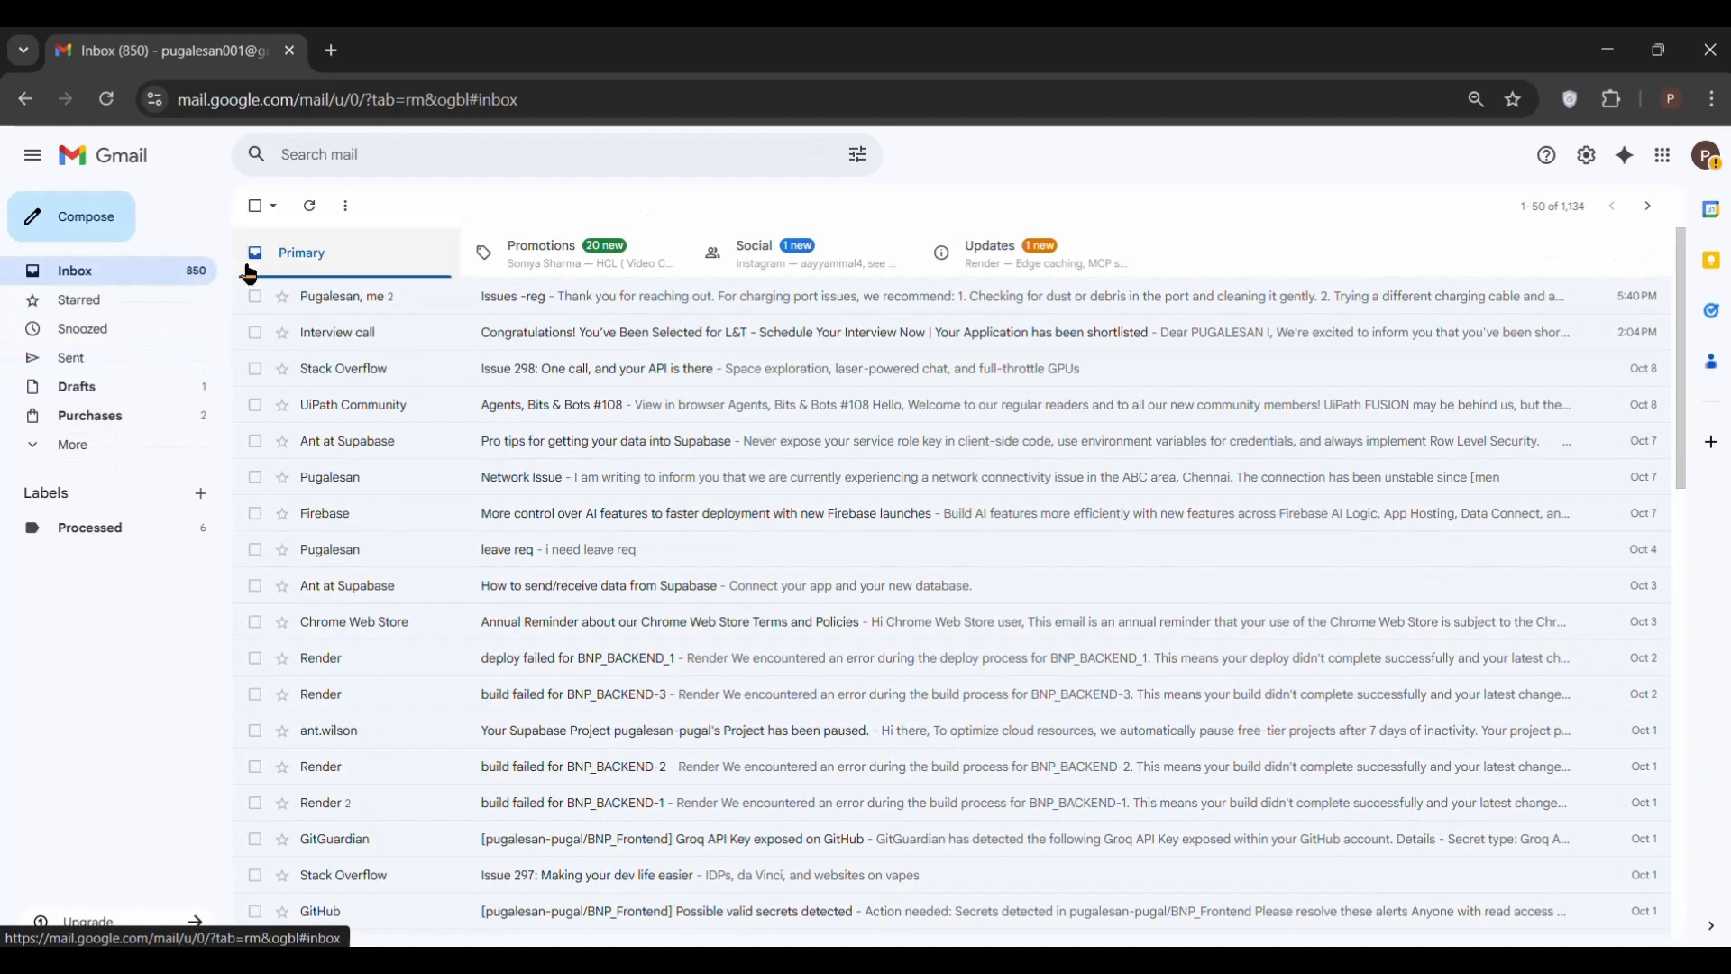
click(315, 216)
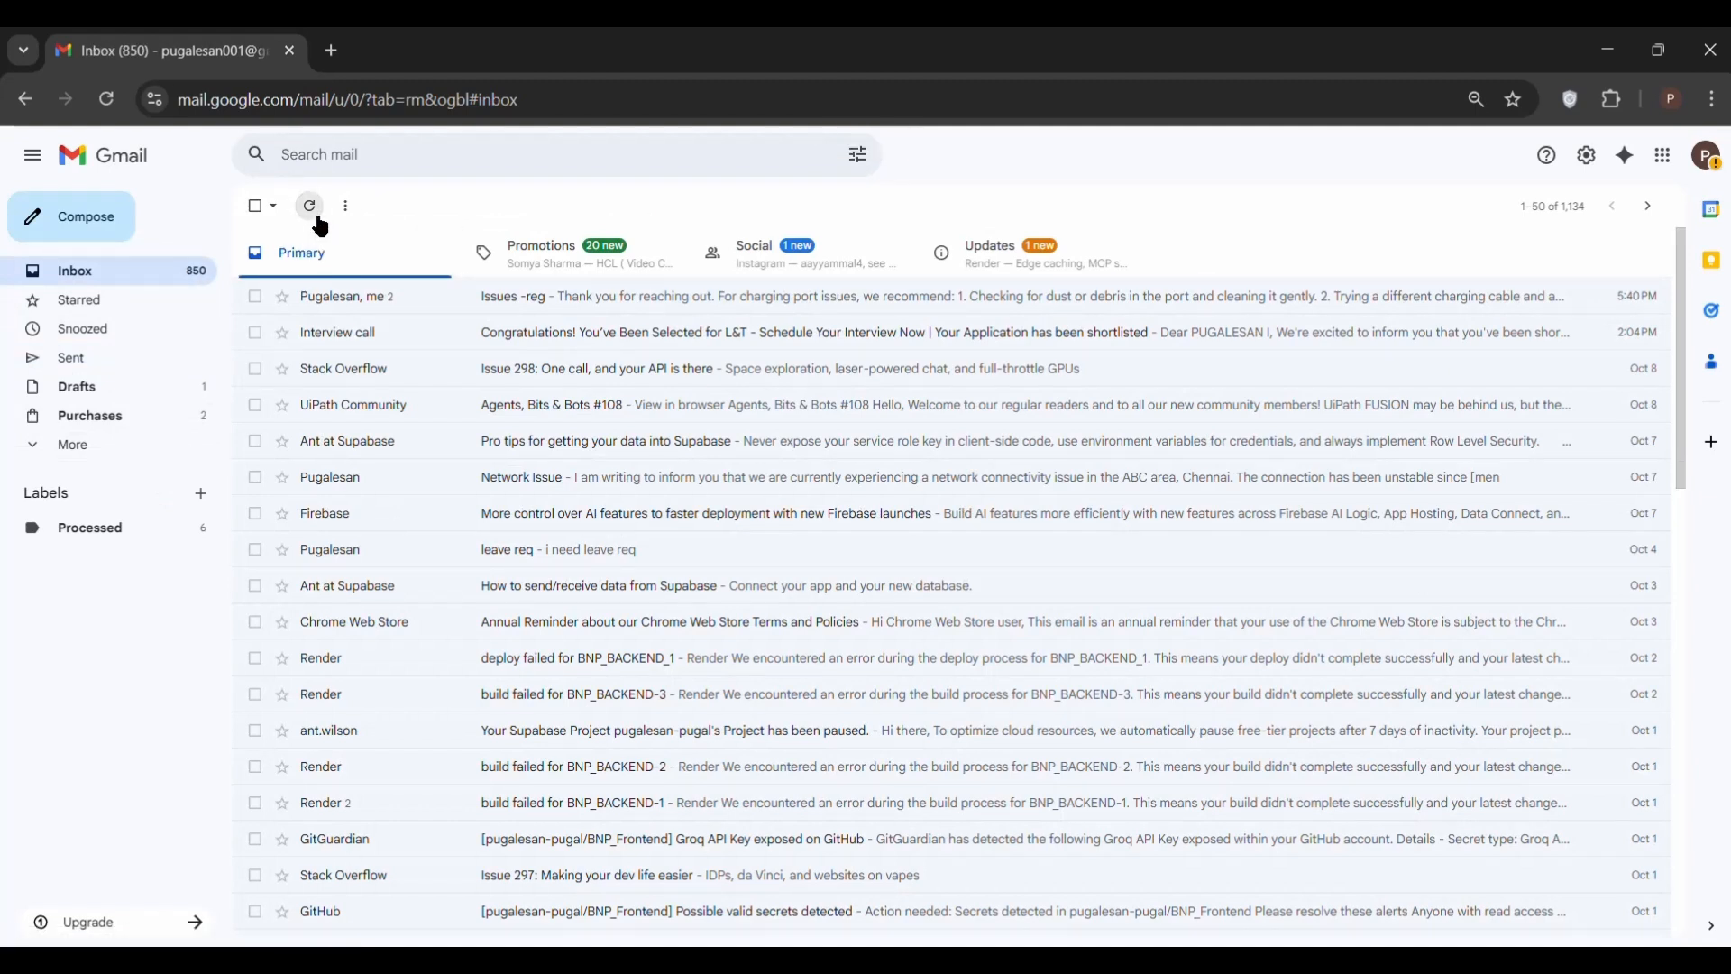
click(315, 216)
click(311, 207)
key(alt+Tab)
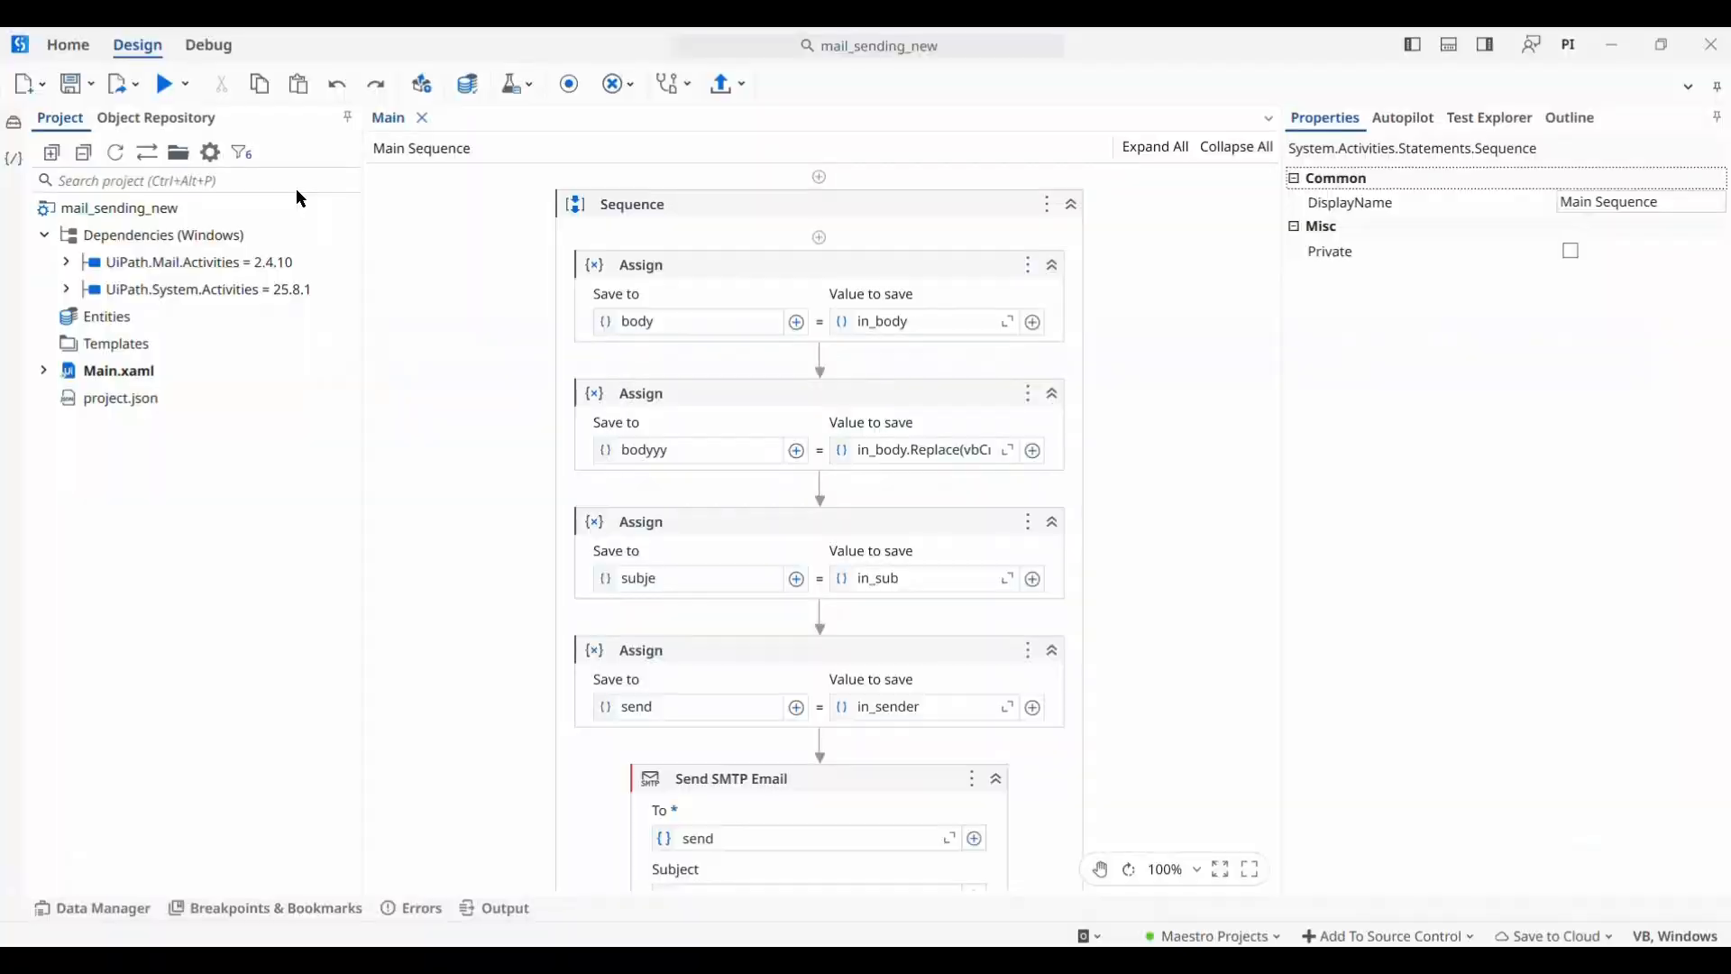
key(alt+Tab)
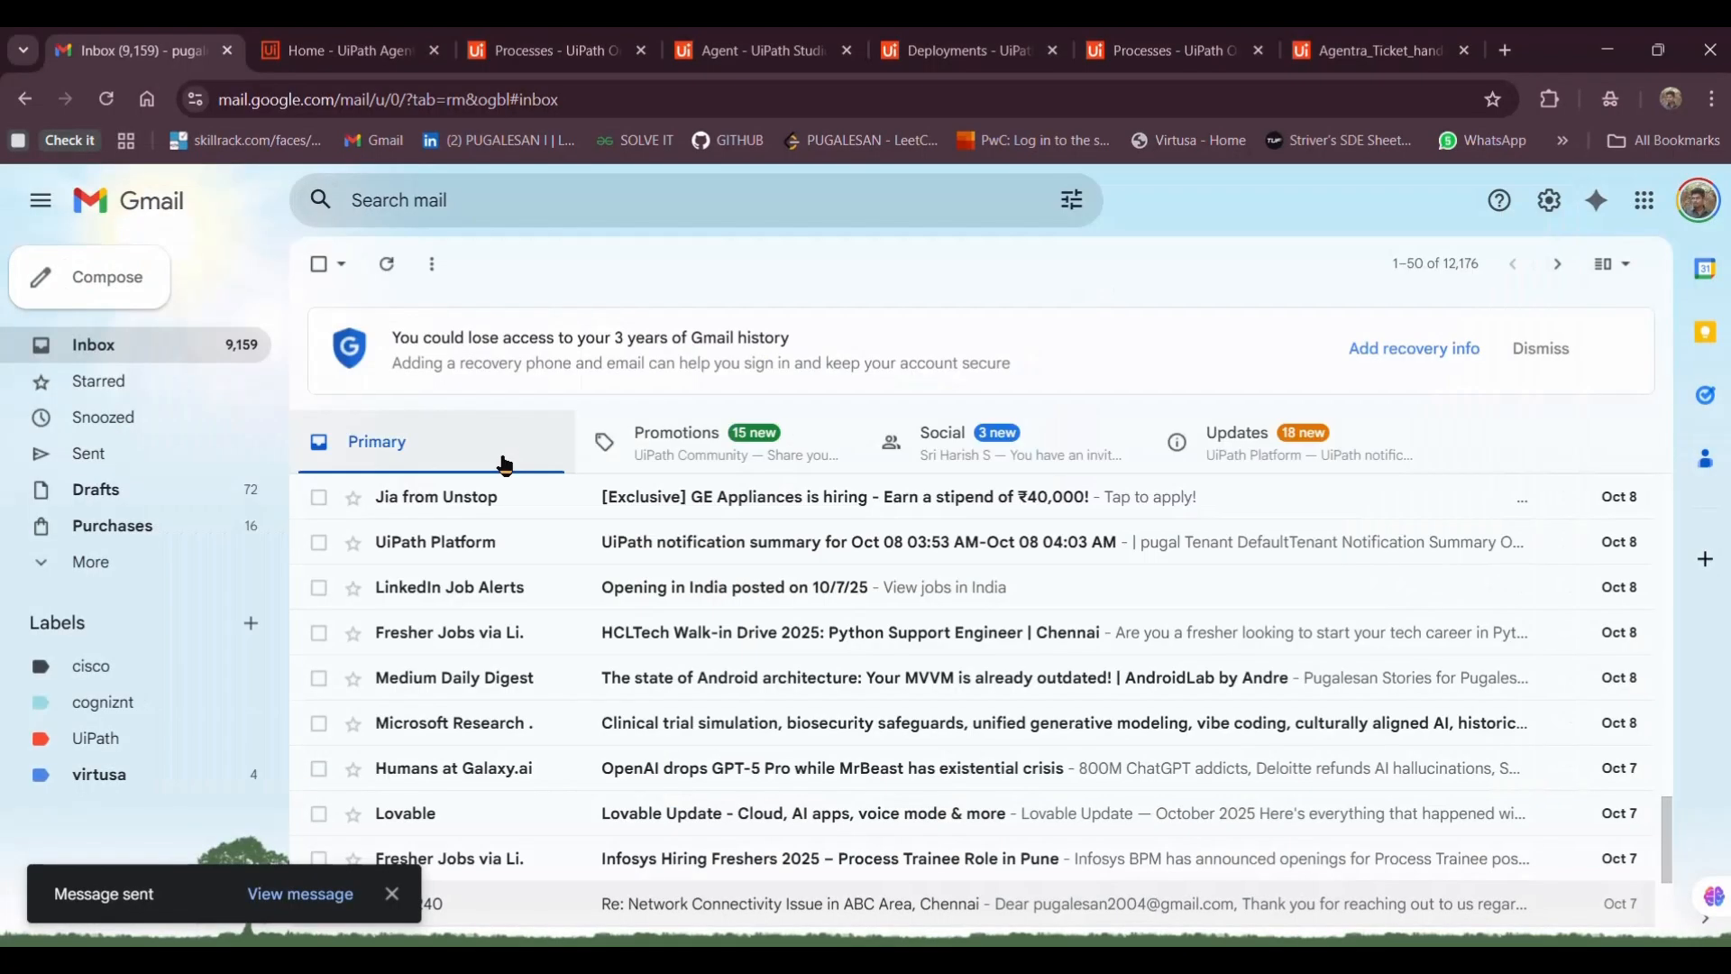
key(alt+Tab)
click(315, 220)
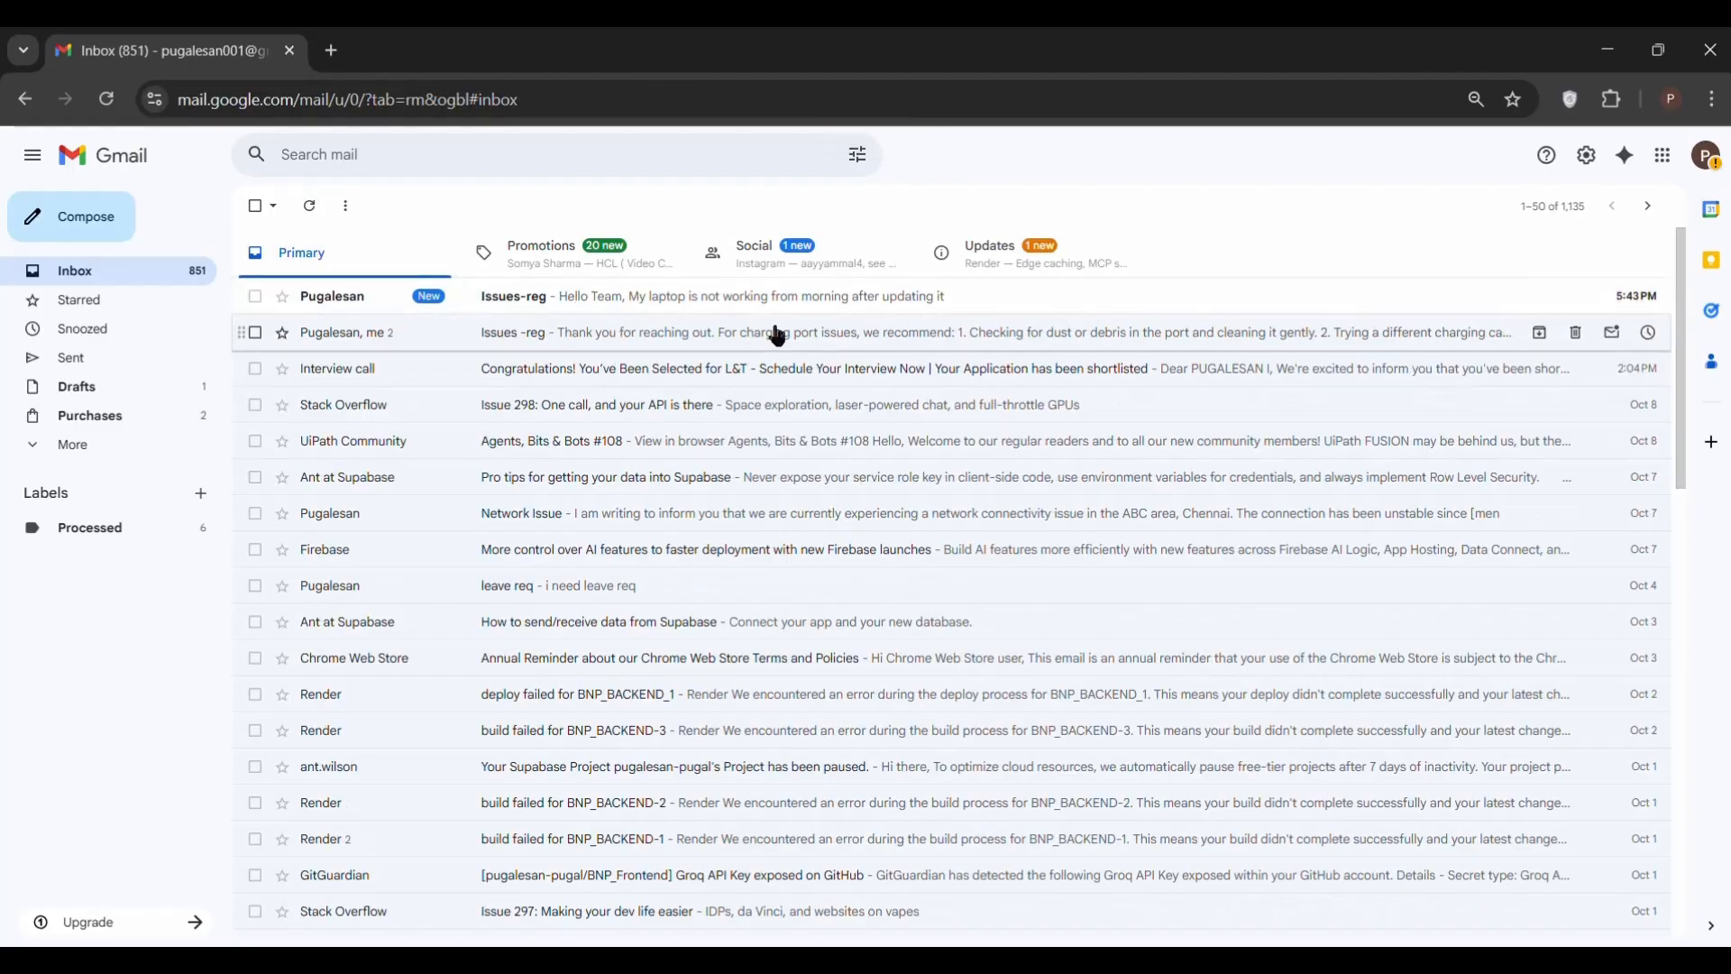
Return to the Agentra_Ticket_handling tab and start a new debug run
key(alt+Tab)
key(alt+Tab)
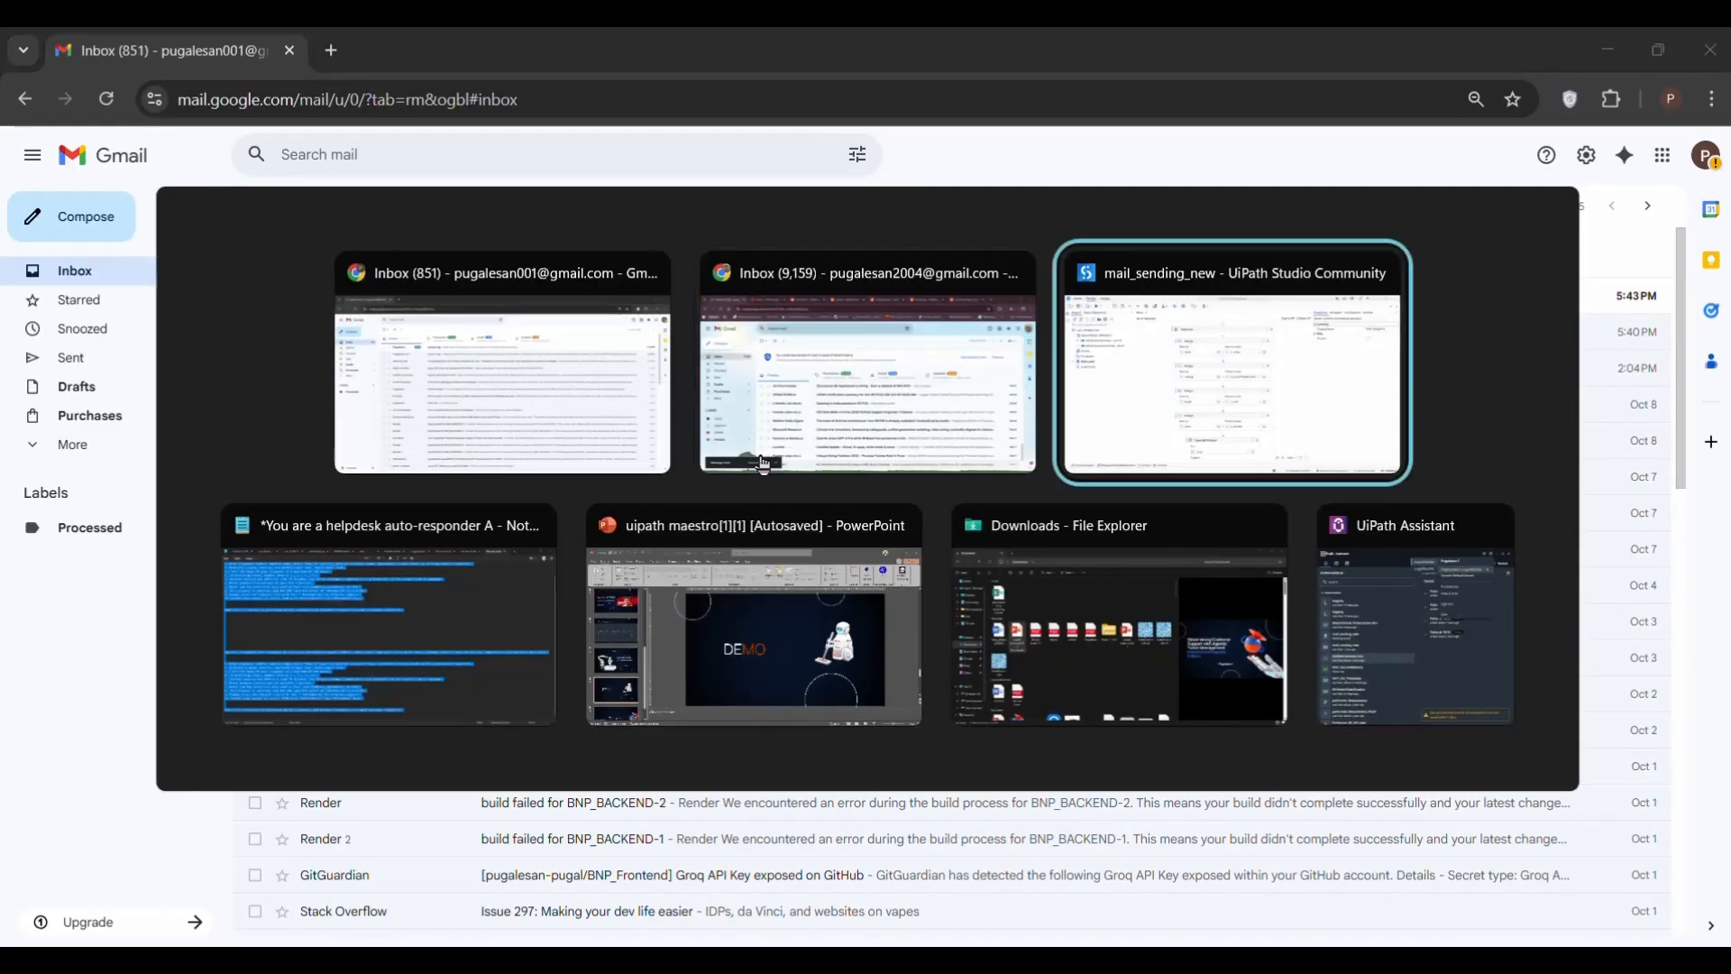
key(alt+shift+Tab)
click(1324, 40)
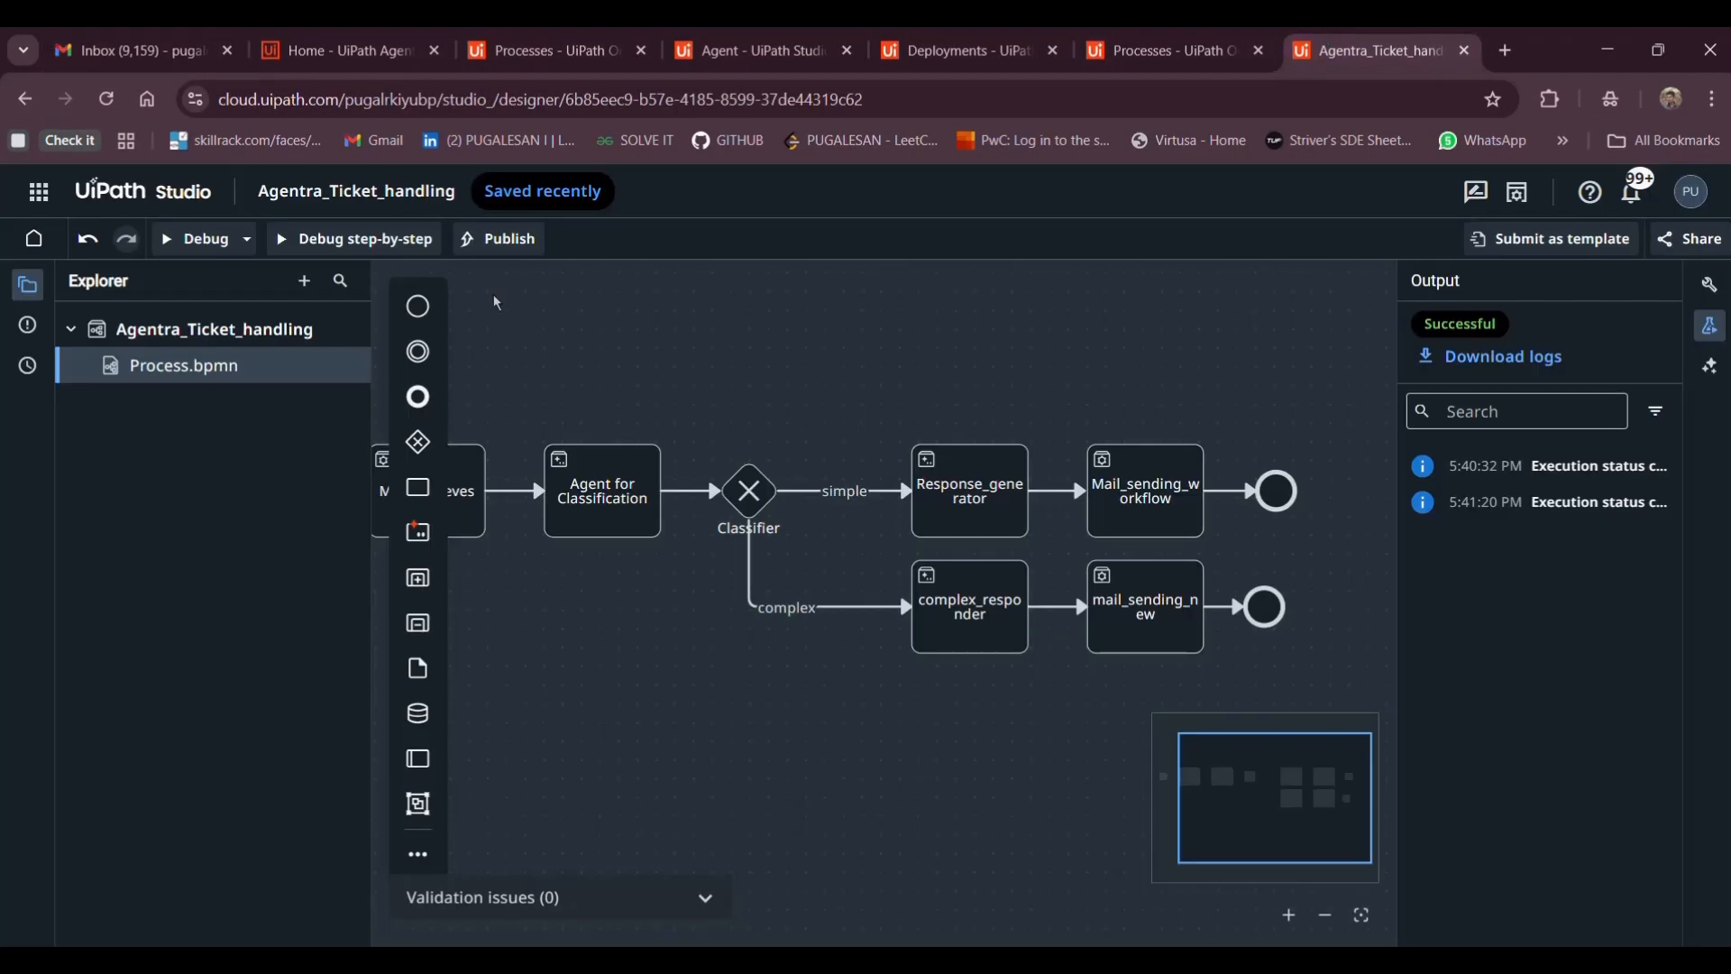
click(185, 239)
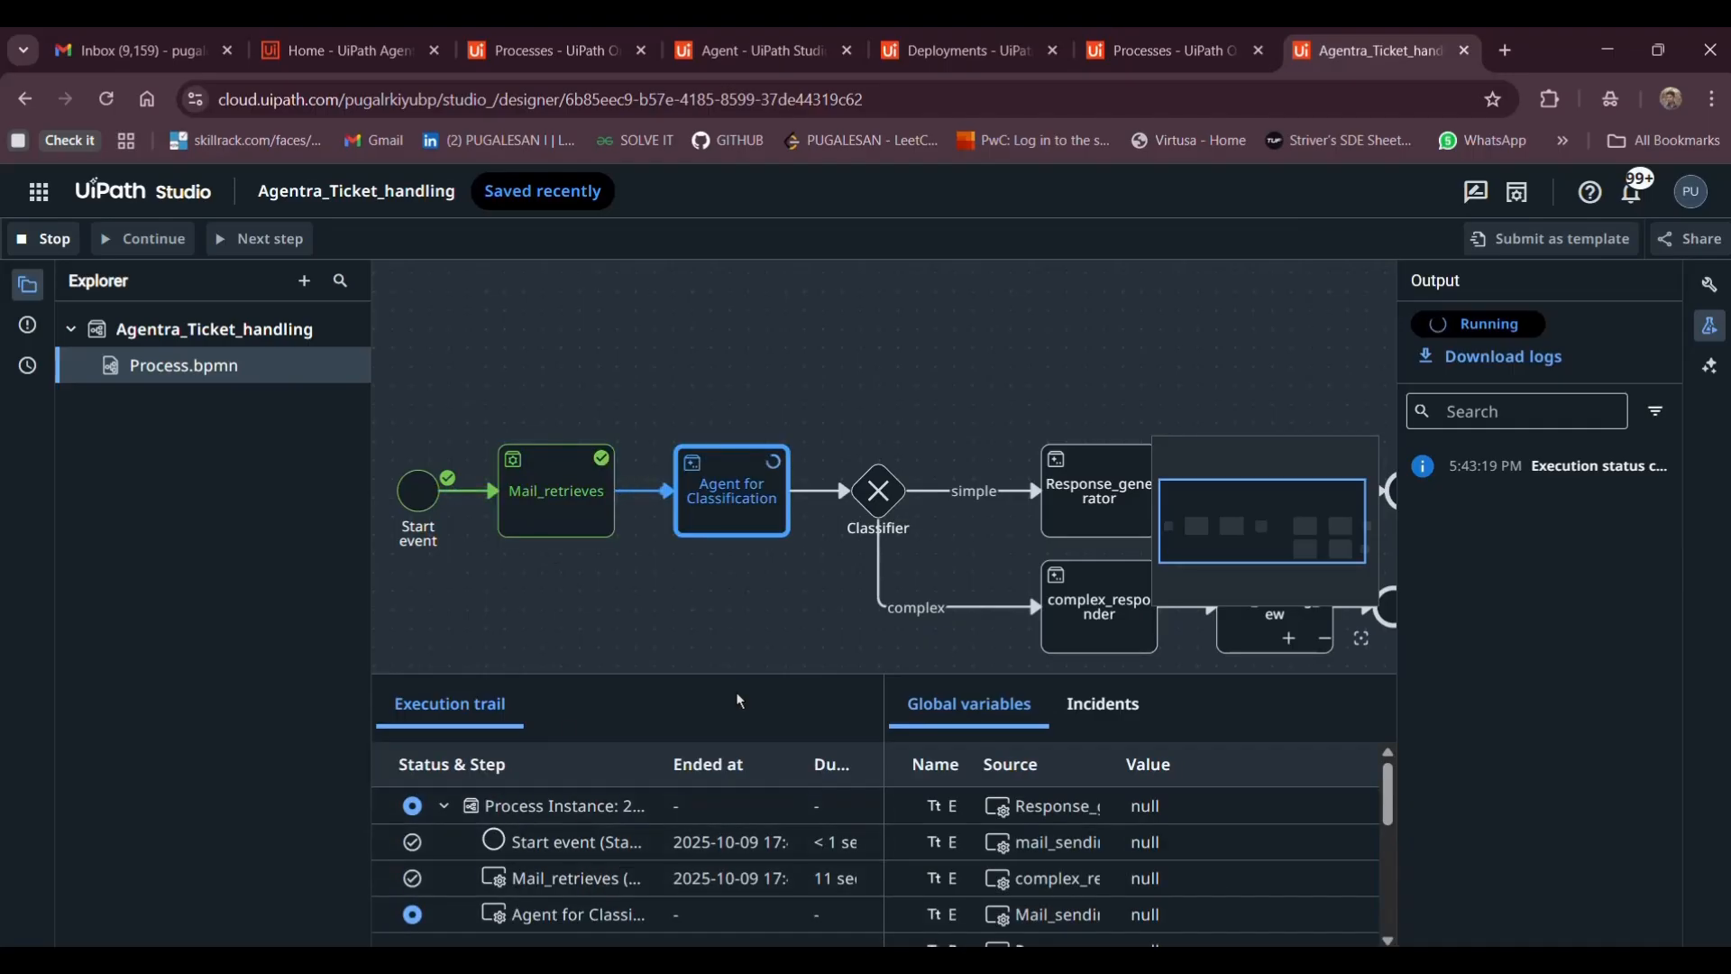
Inspect the values the Mail_retrieves step extracted in the Execution trail
click(629, 913)
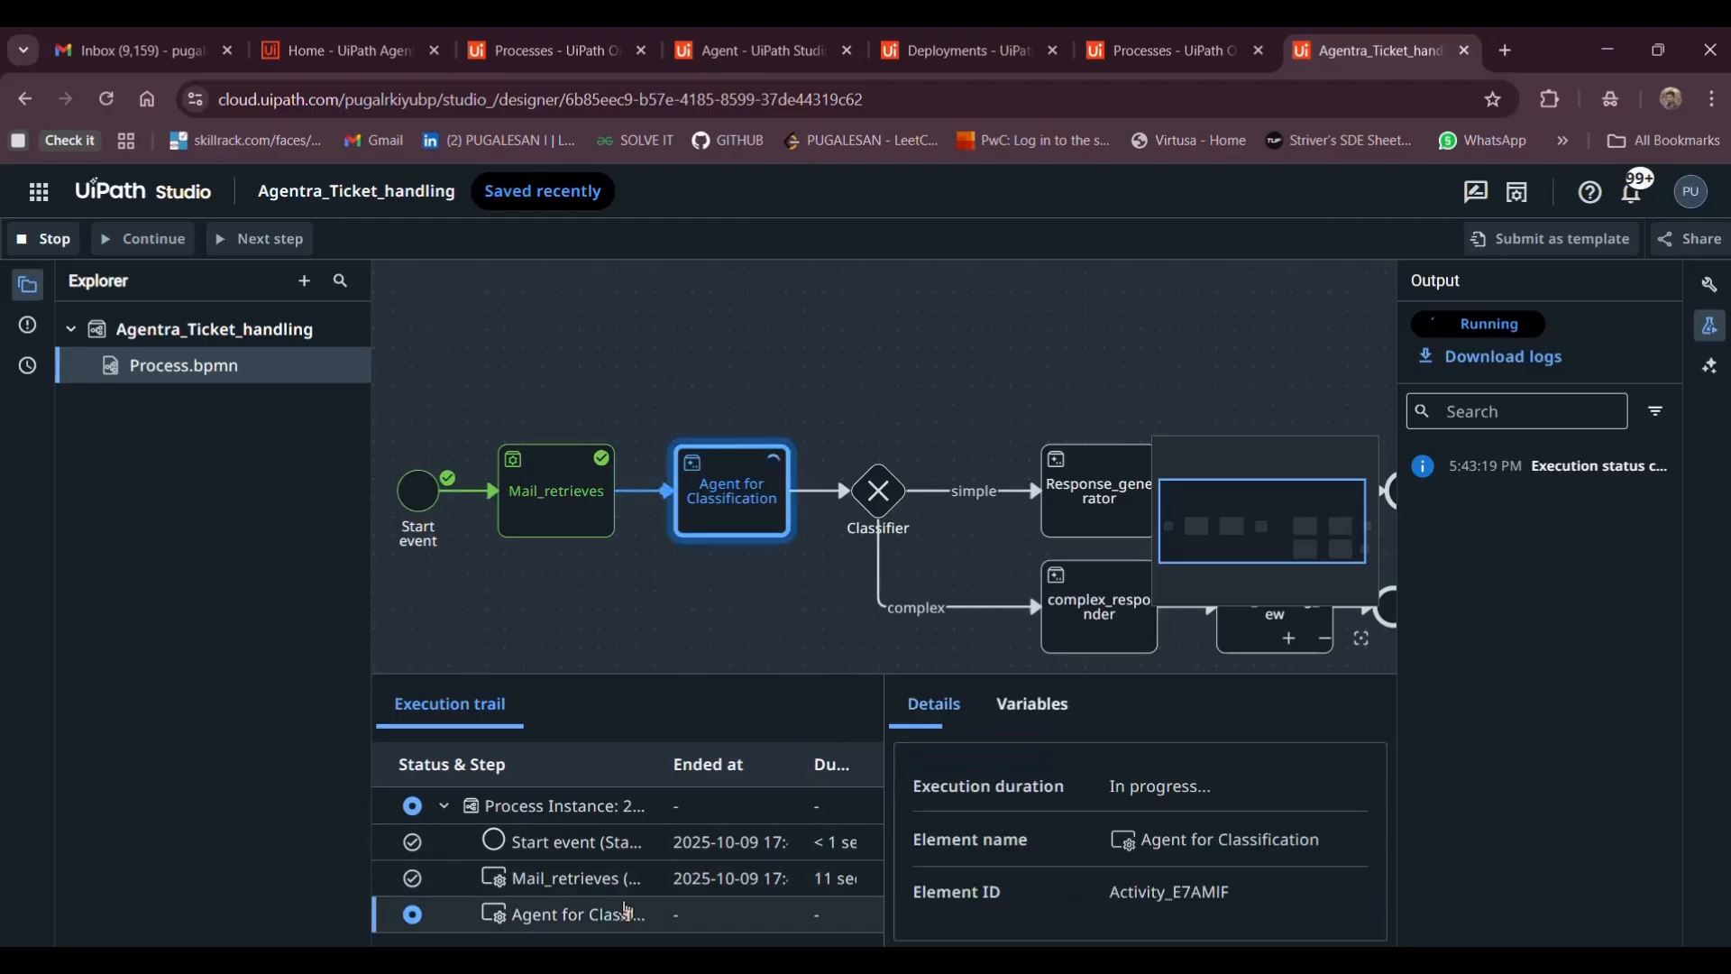
click(578, 882)
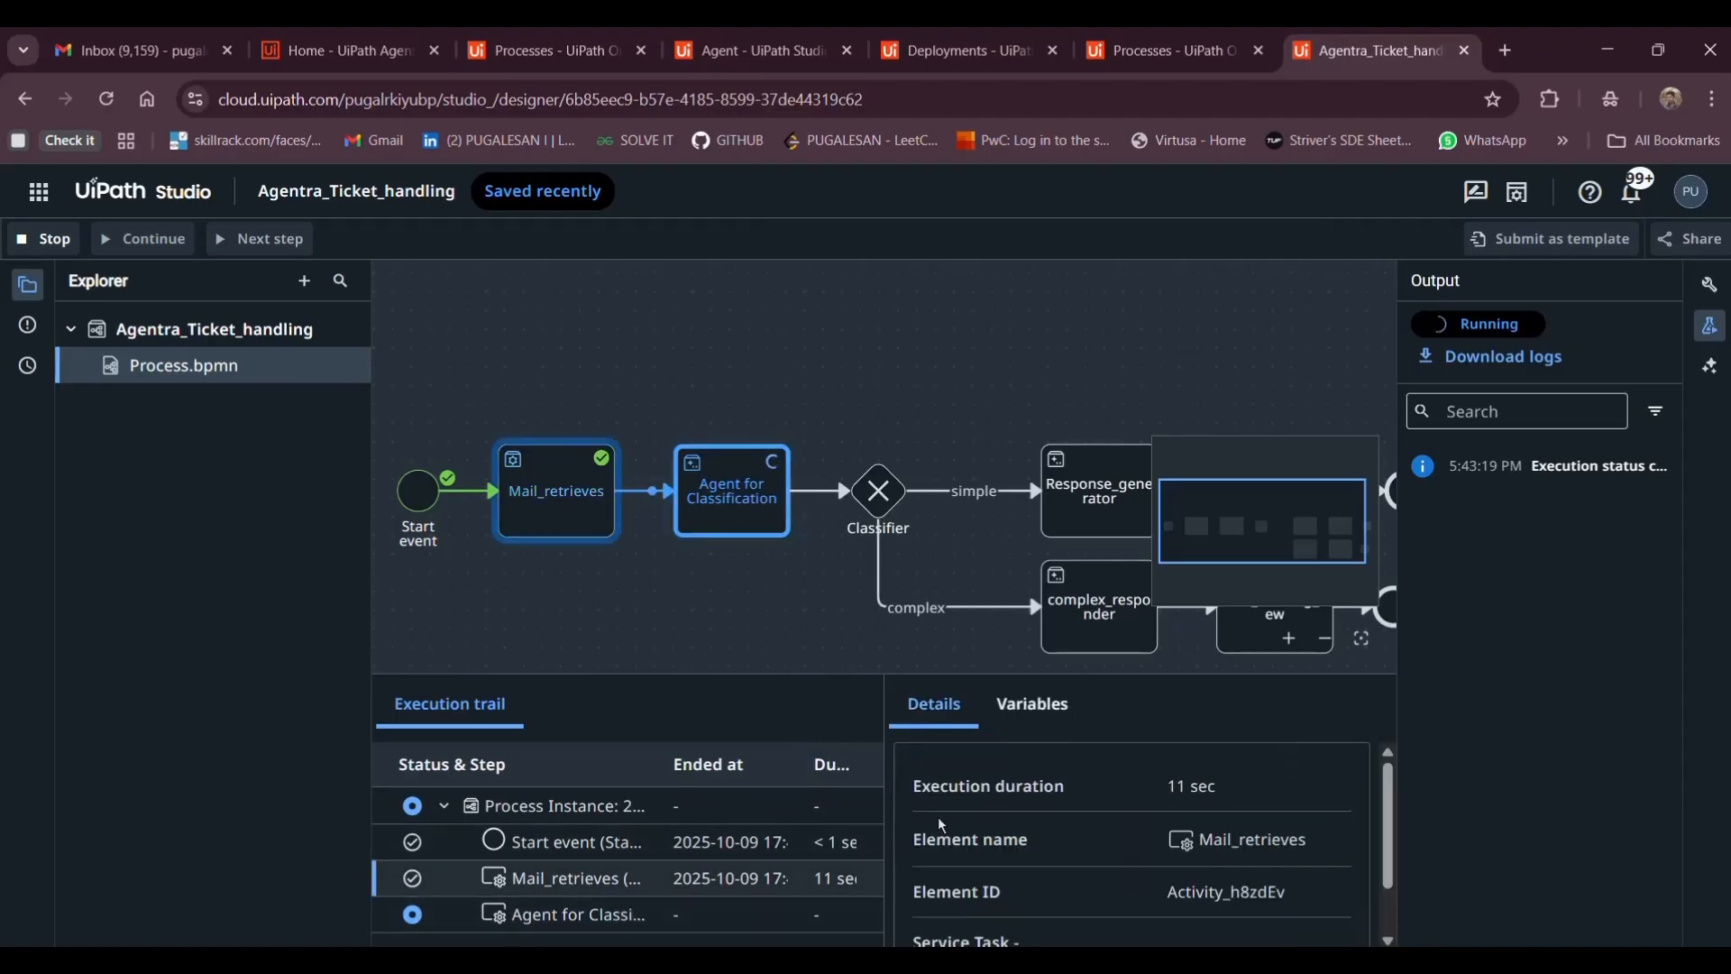
scroll(1061, 845, down, 1)
click(1029, 722)
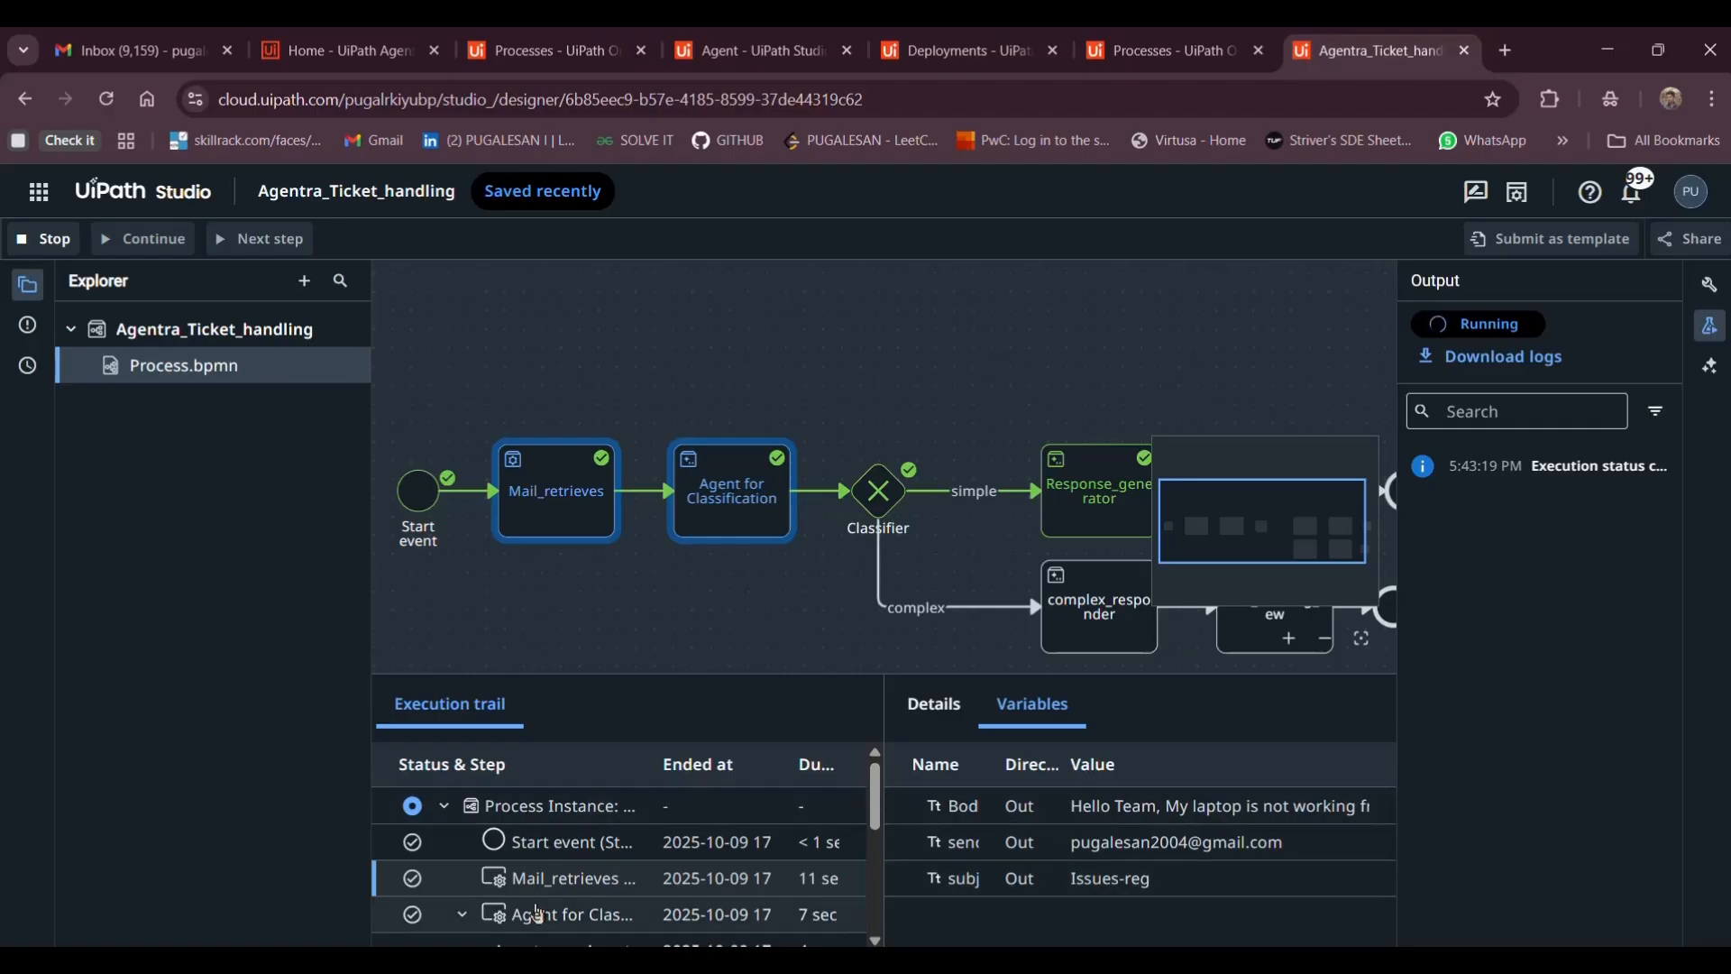
Review Agent for Classification's JobArguments and its output classifying the ticket as simple
click(538, 914)
scroll(539, 870, down, 1)
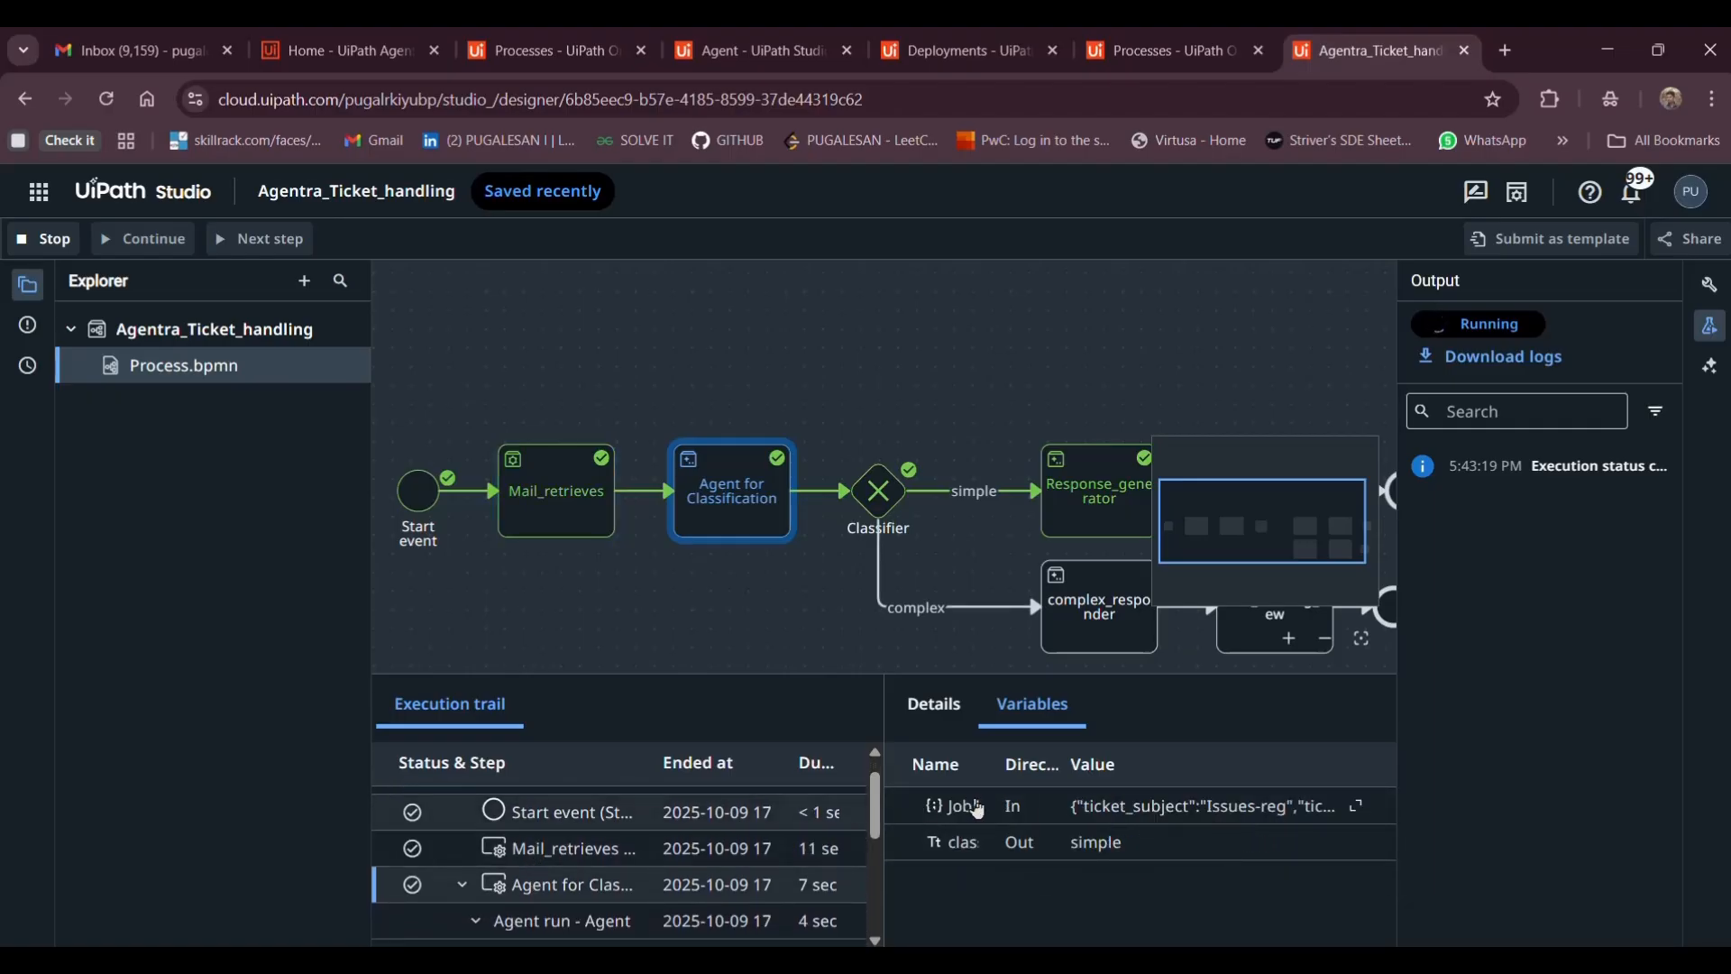
click(1362, 809)
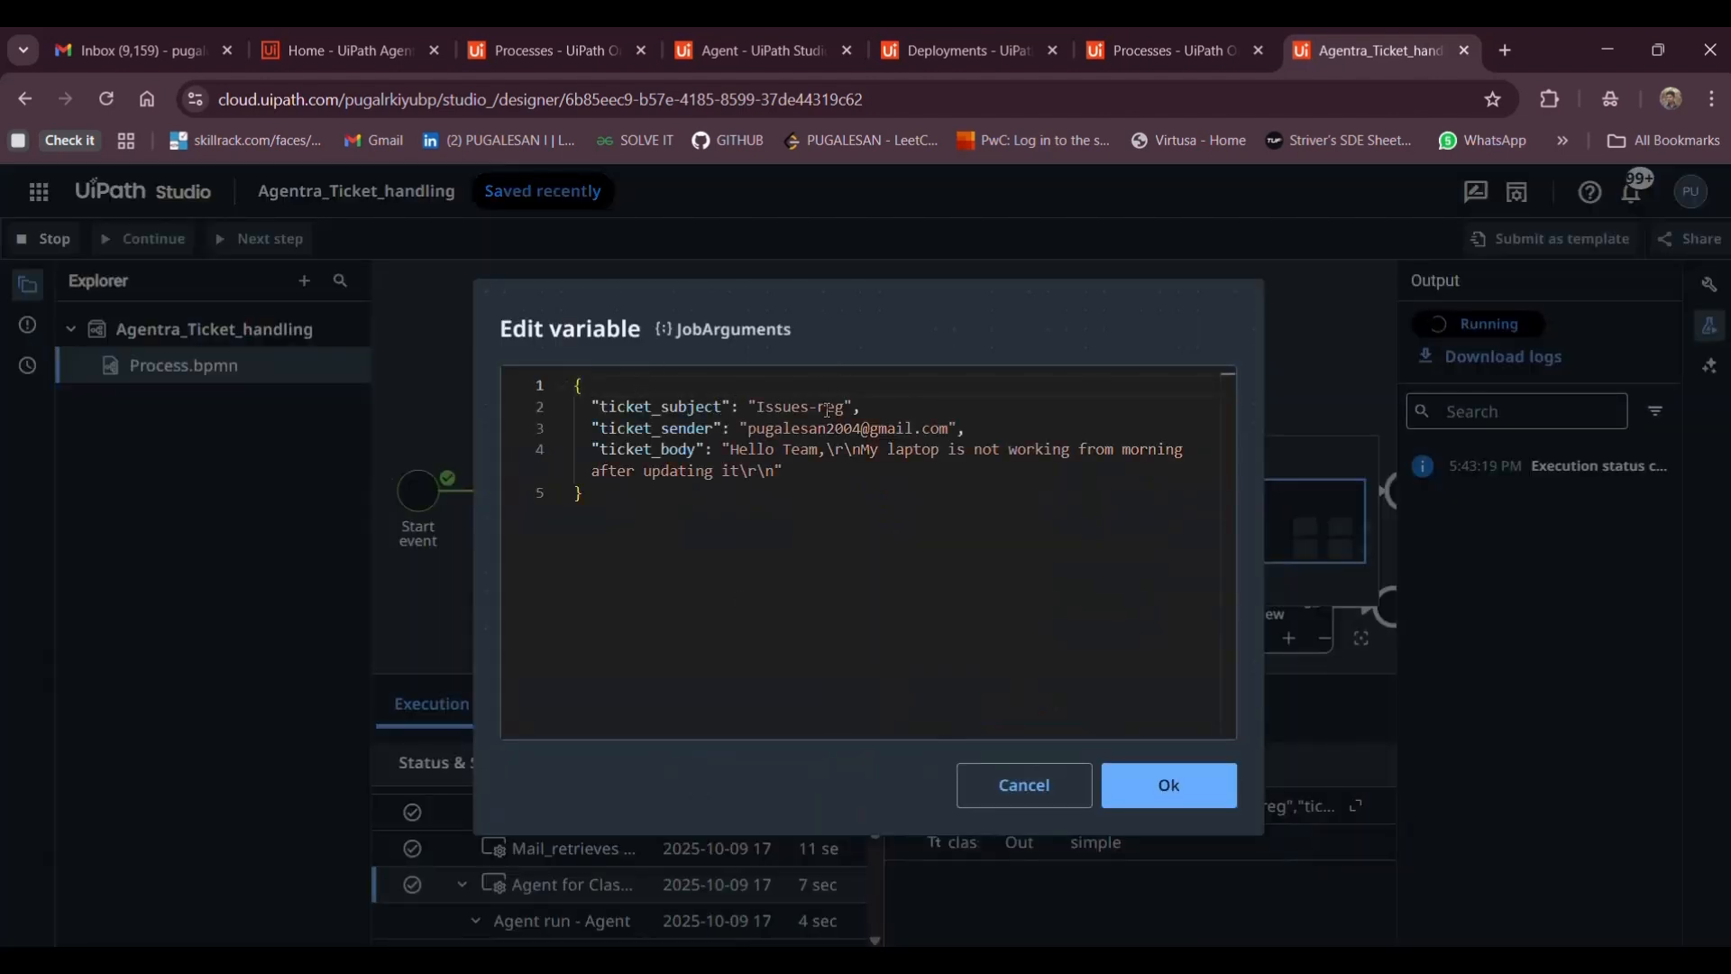
click(1034, 793)
scroll(693, 893, down, 2)
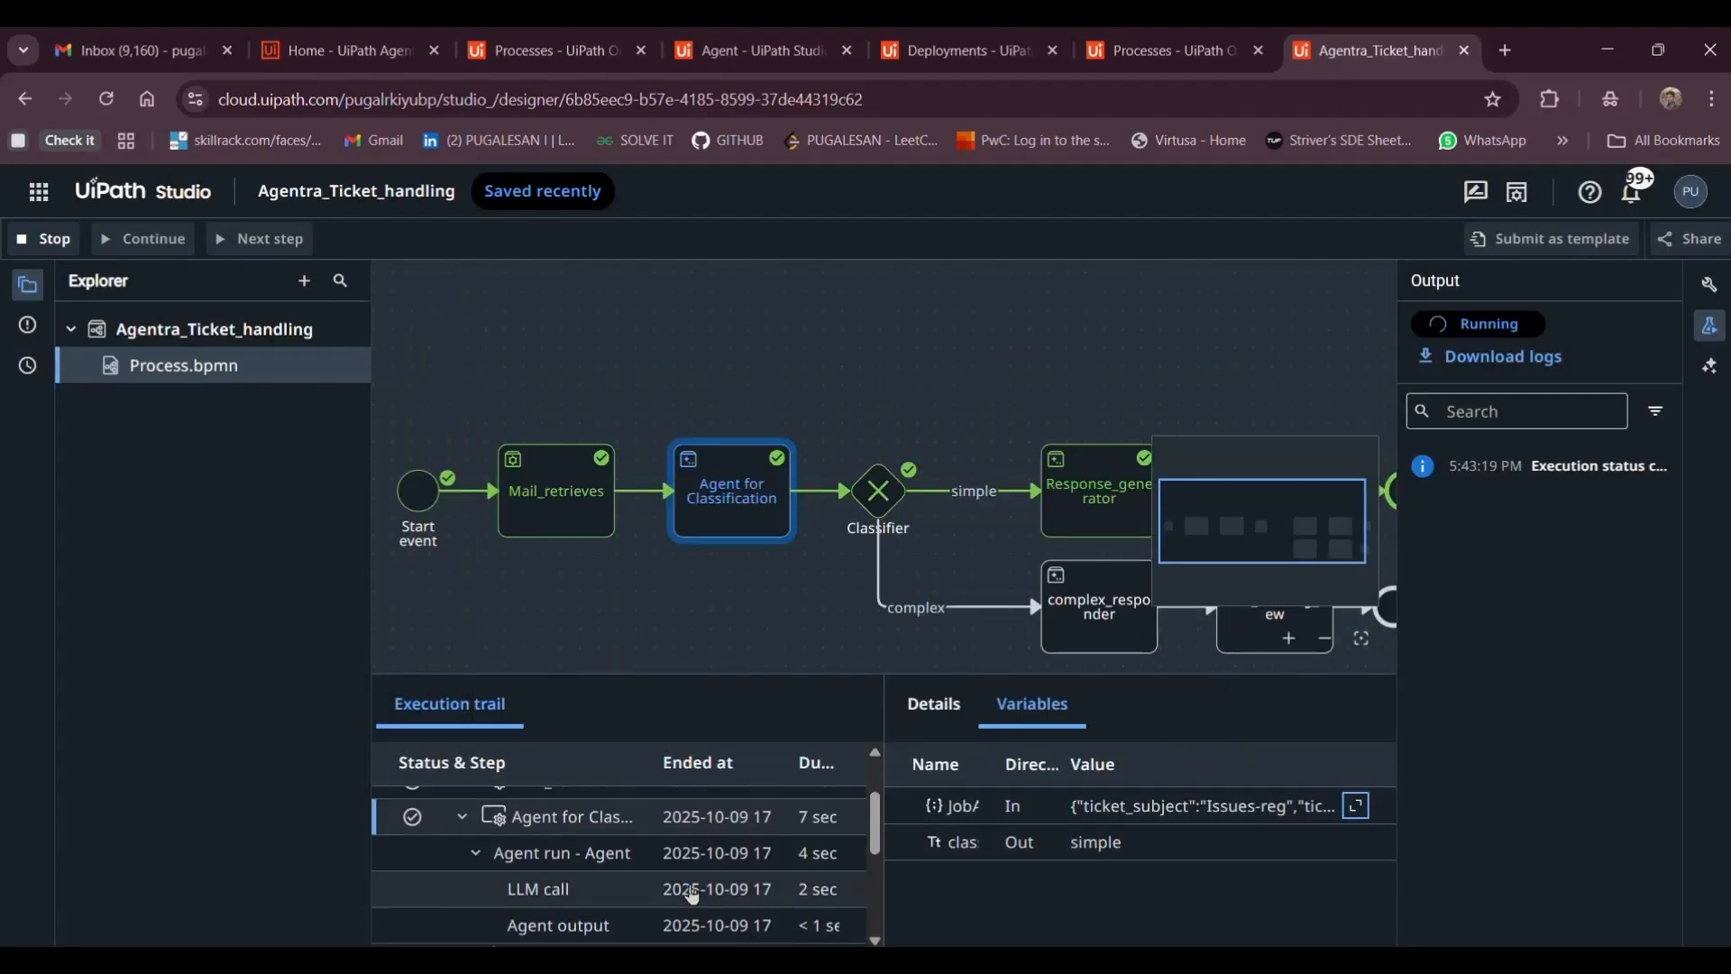
scroll(620, 864, down, 1)
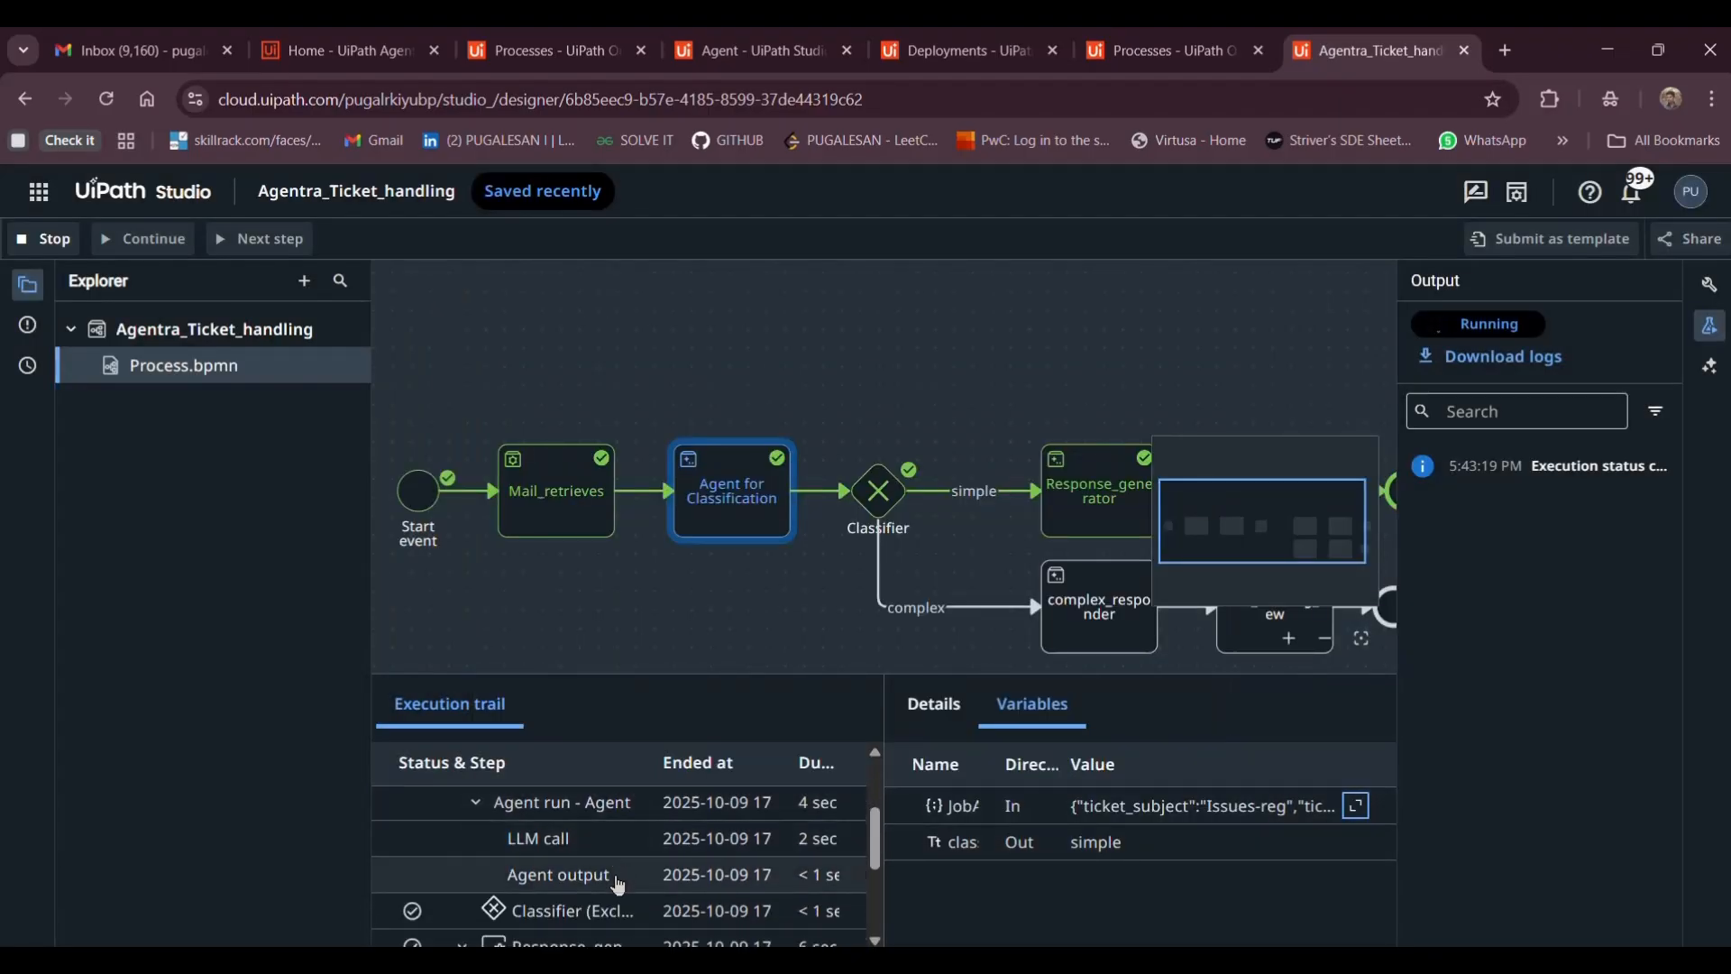
click(621, 875)
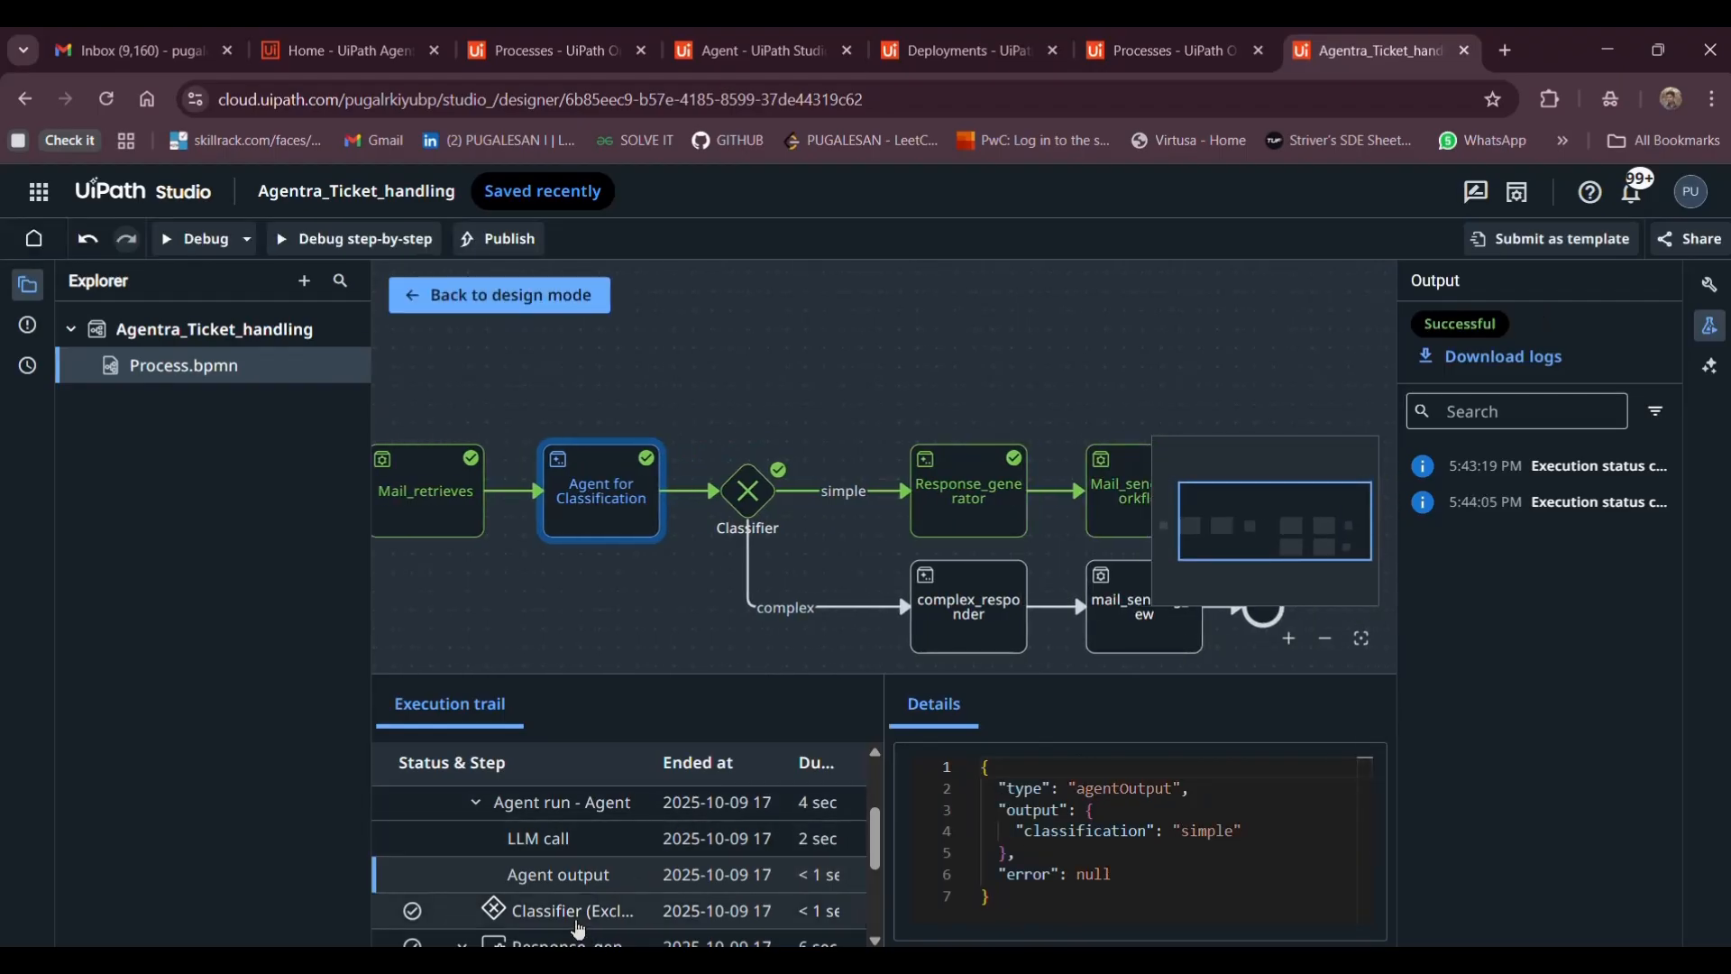
Check the reply generated by the Response_generator step
scroll(574, 920, down, 3)
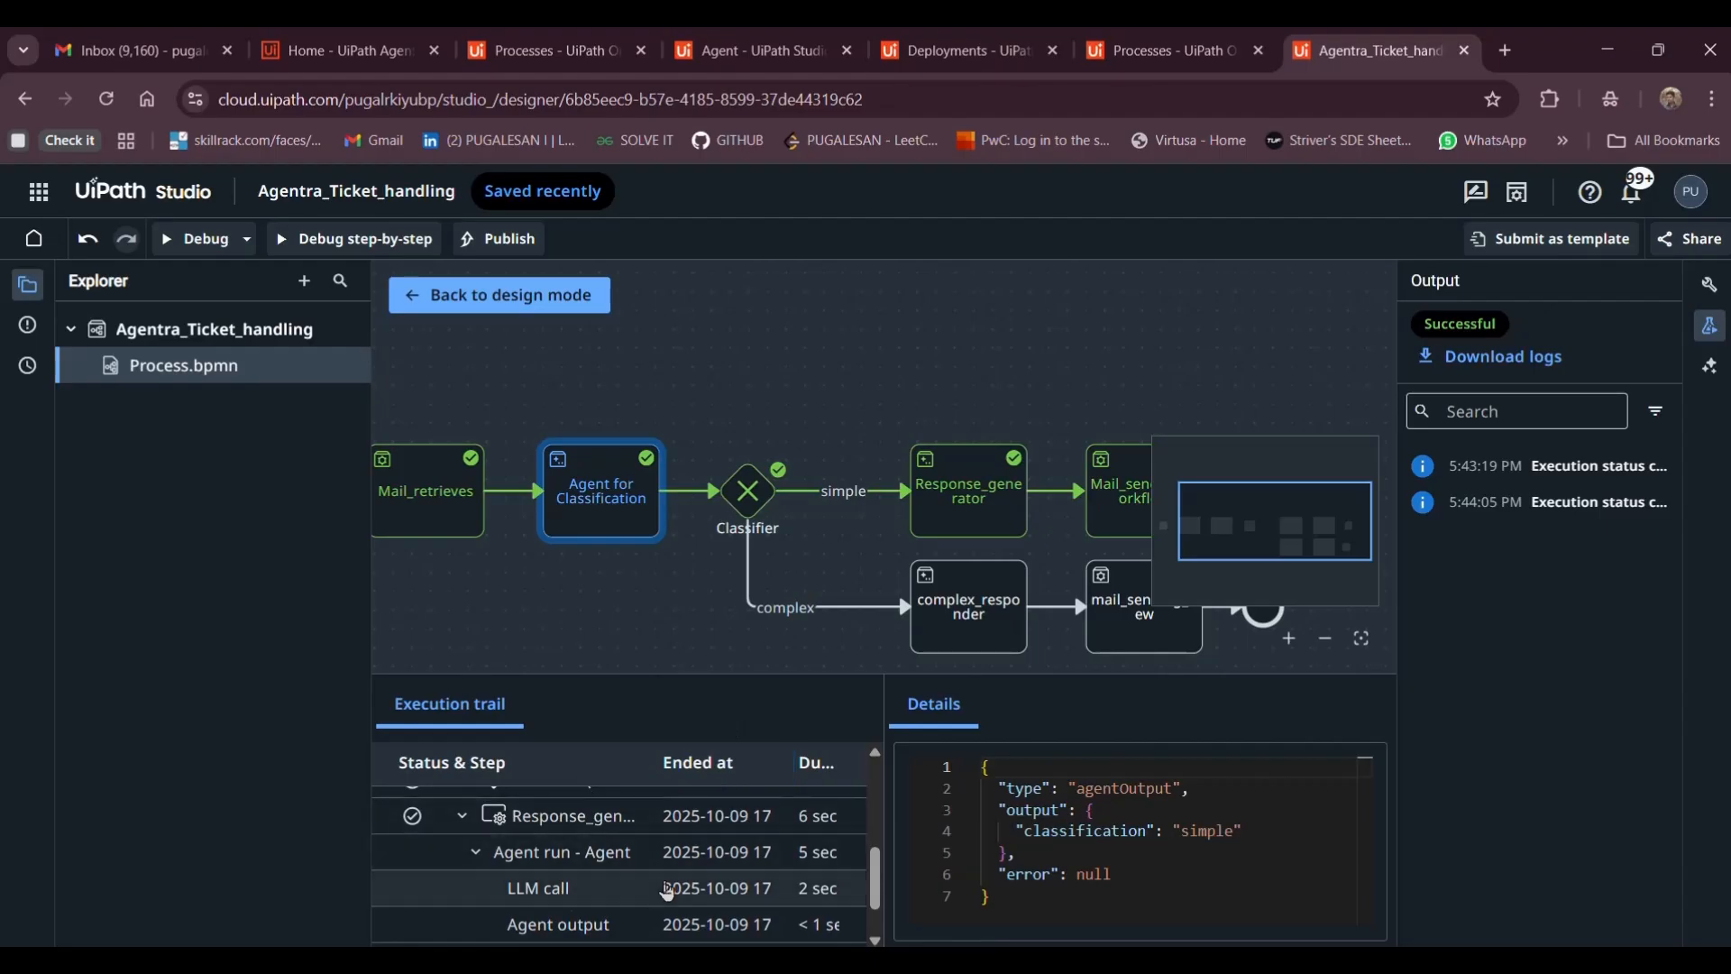
click(739, 851)
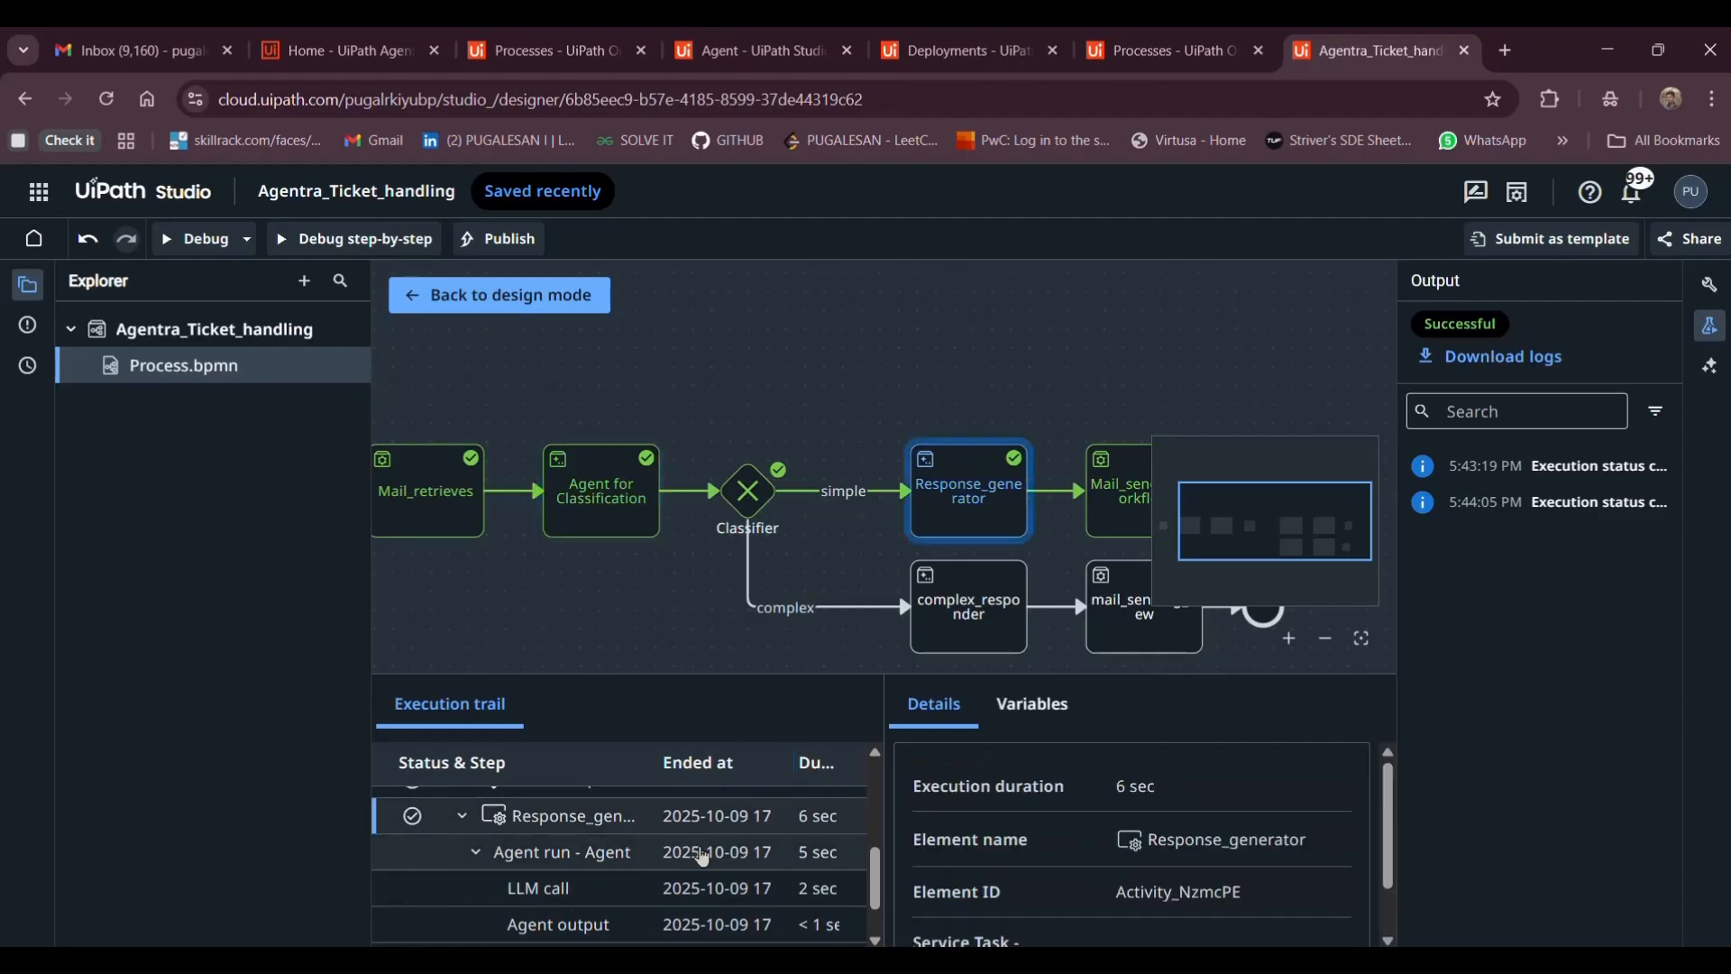
scroll(685, 857, down, 2)
click(638, 875)
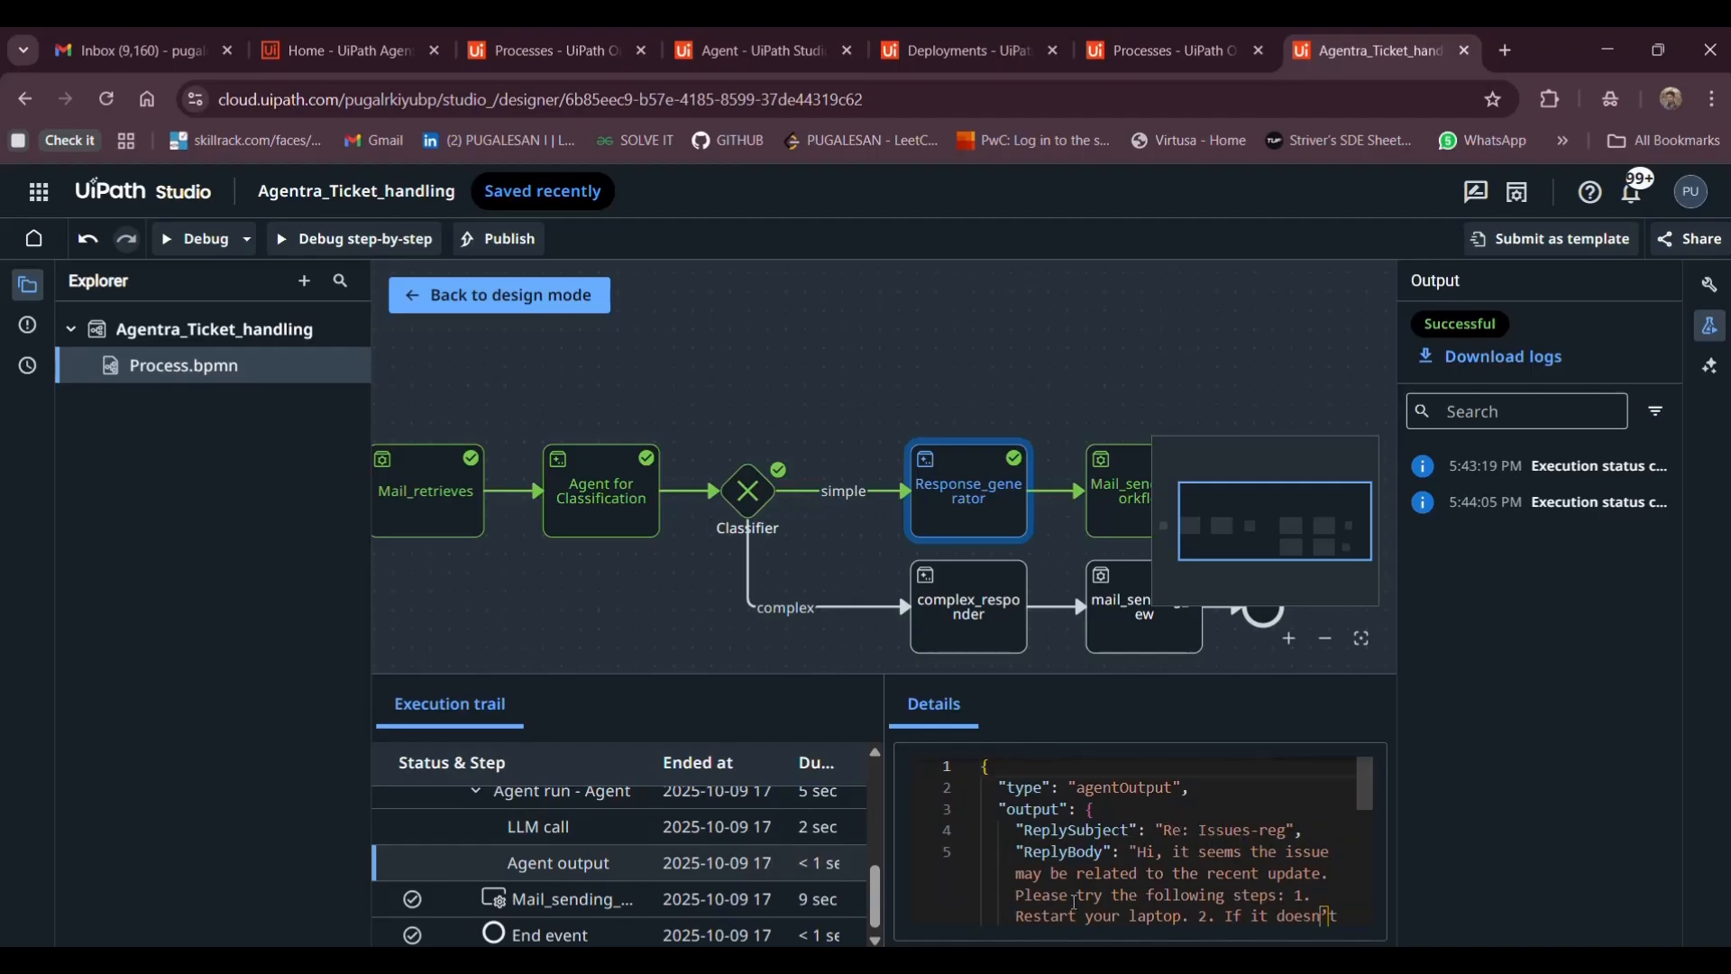
Inspect the restart-and-Safe-Mode reply arguments passed to mail sending, then go to Gmail
scroll(1182, 879, down, 3)
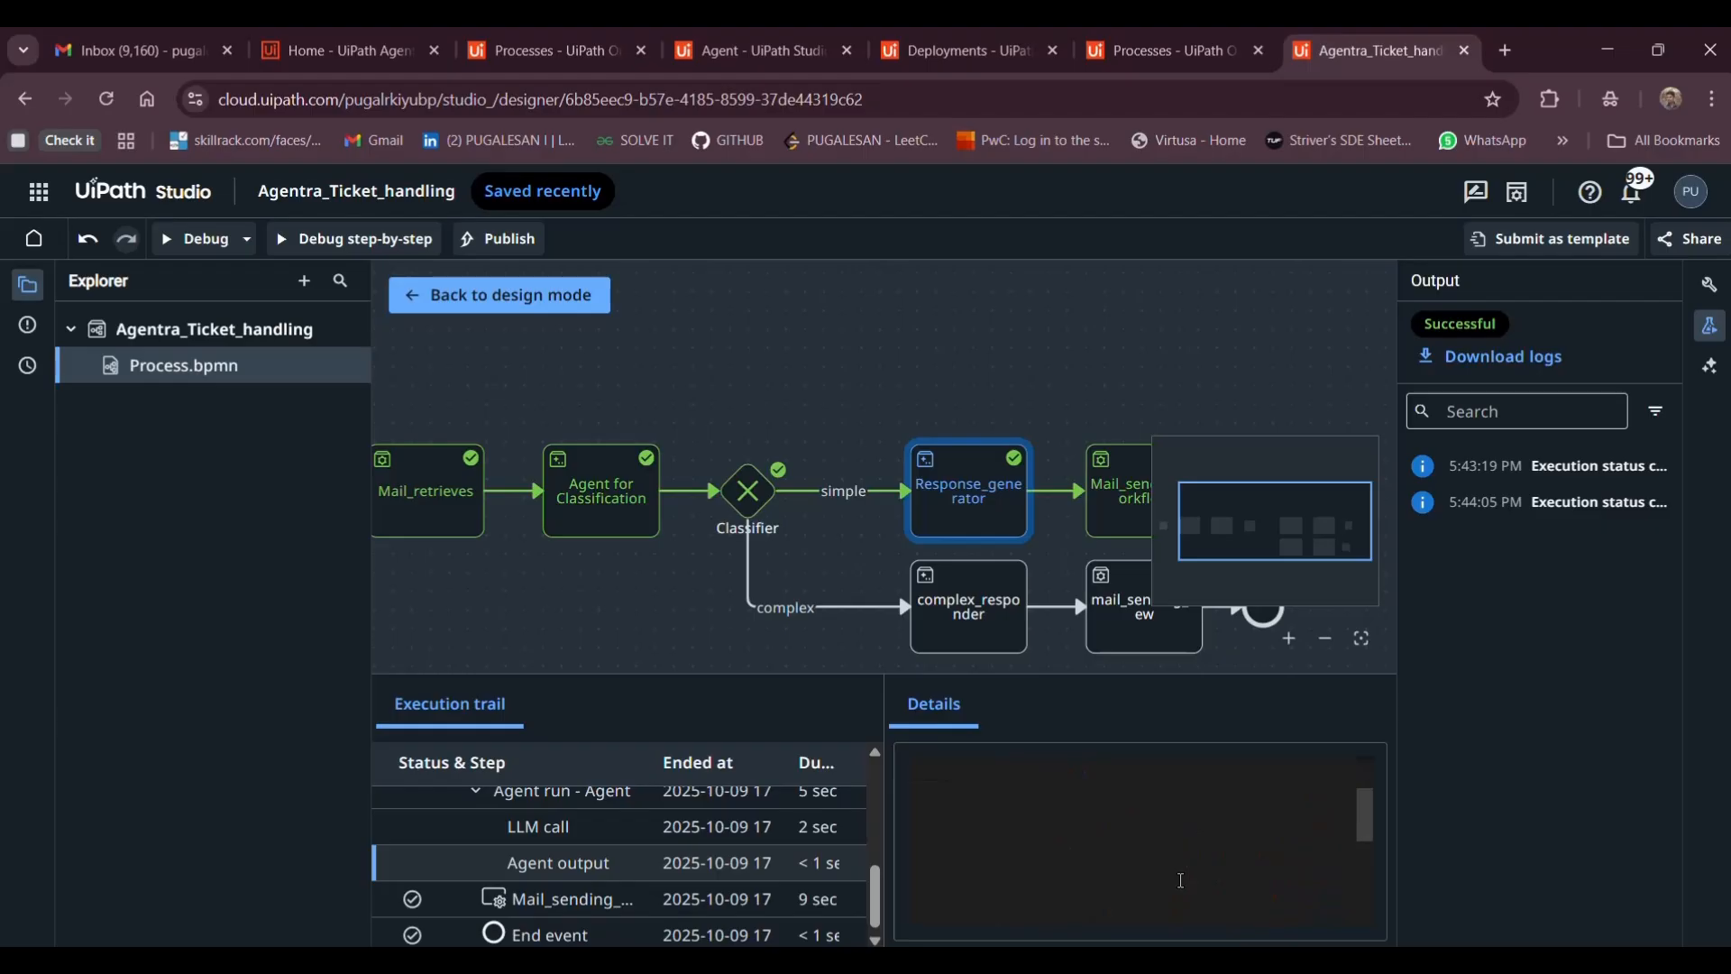
scroll(1182, 880, down, 1)
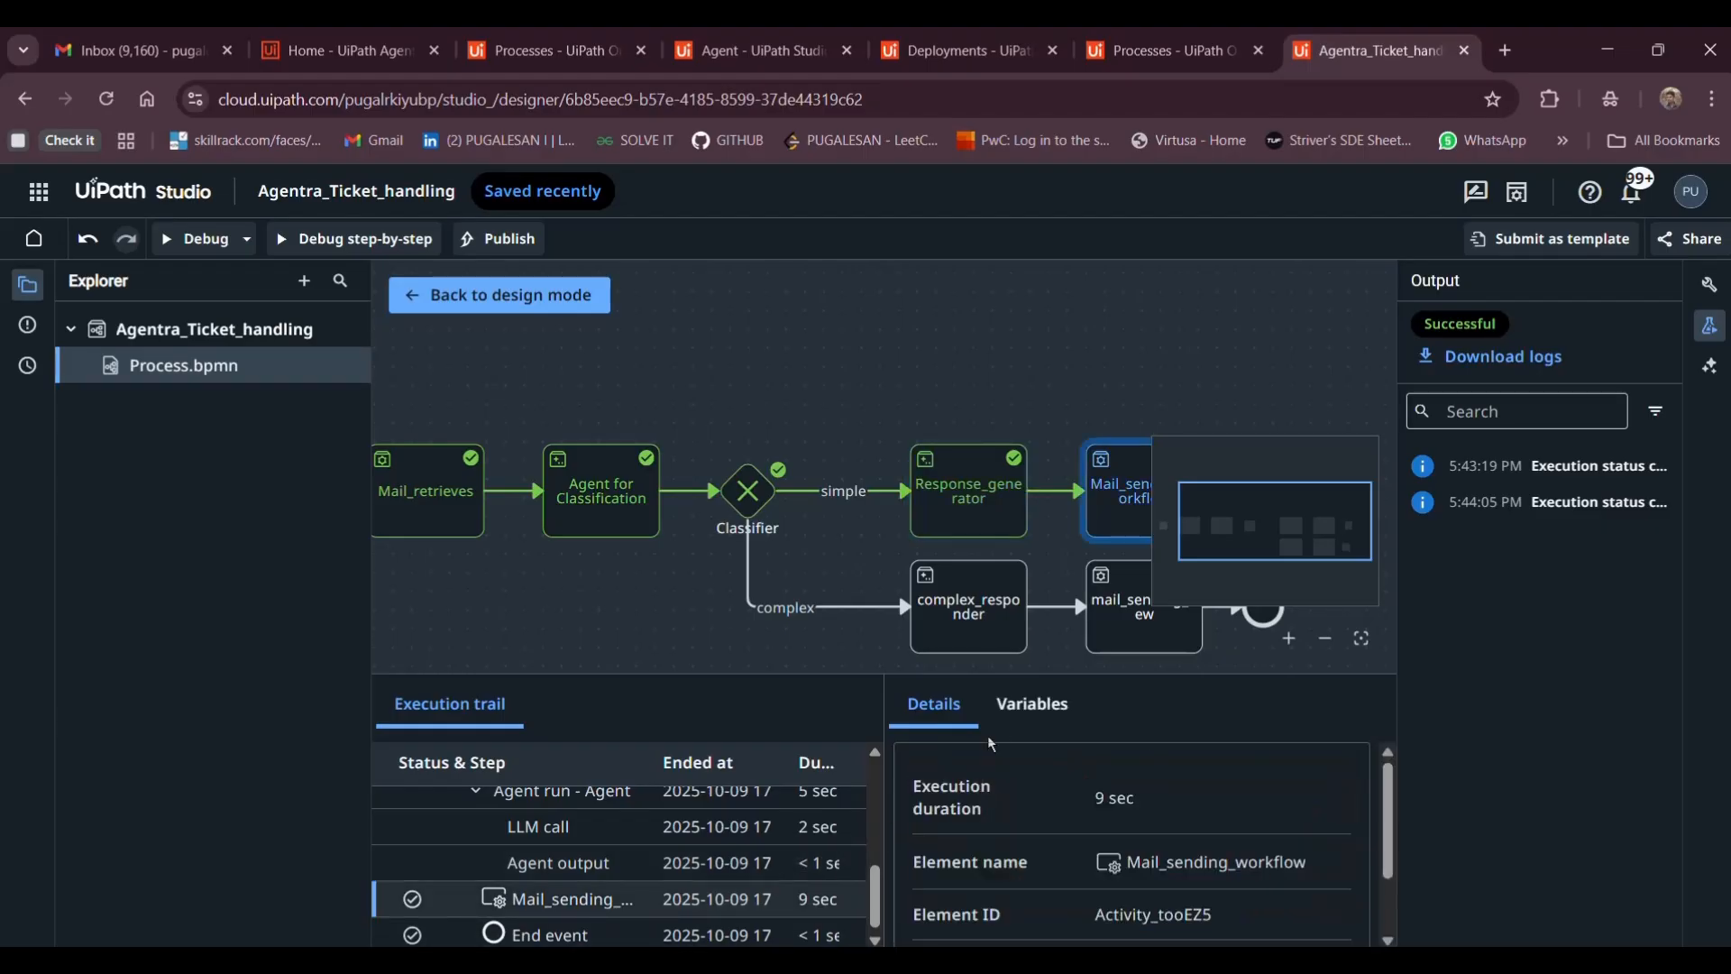
click(1033, 704)
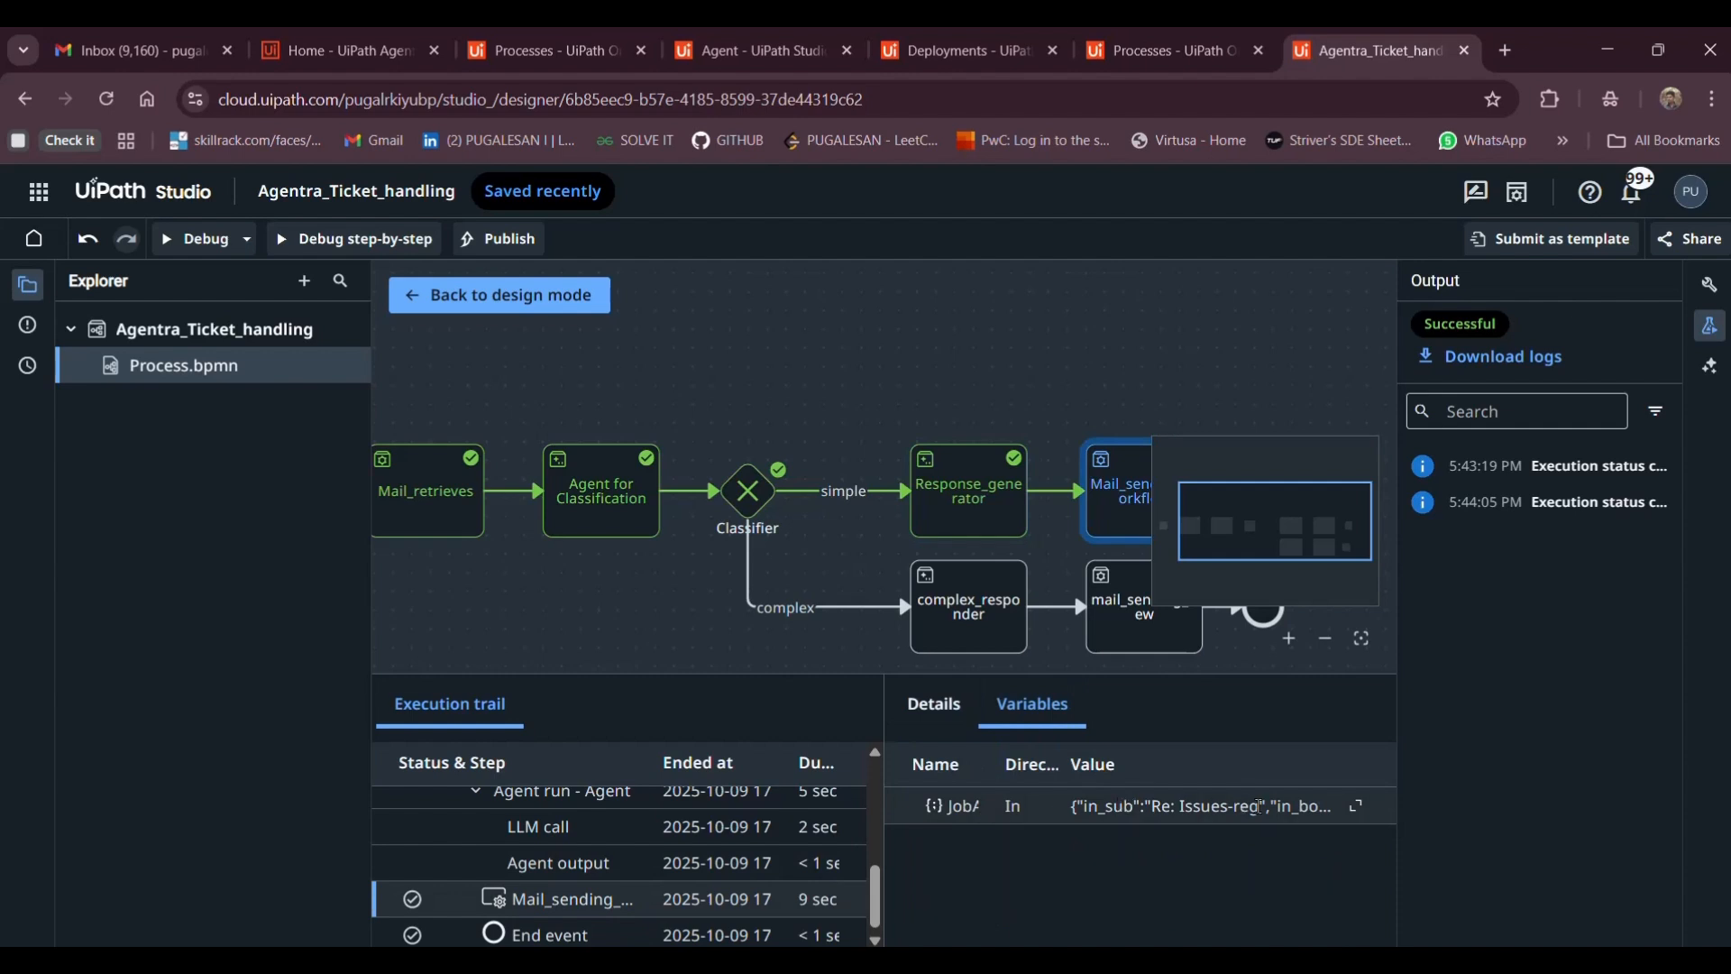
click(1356, 806)
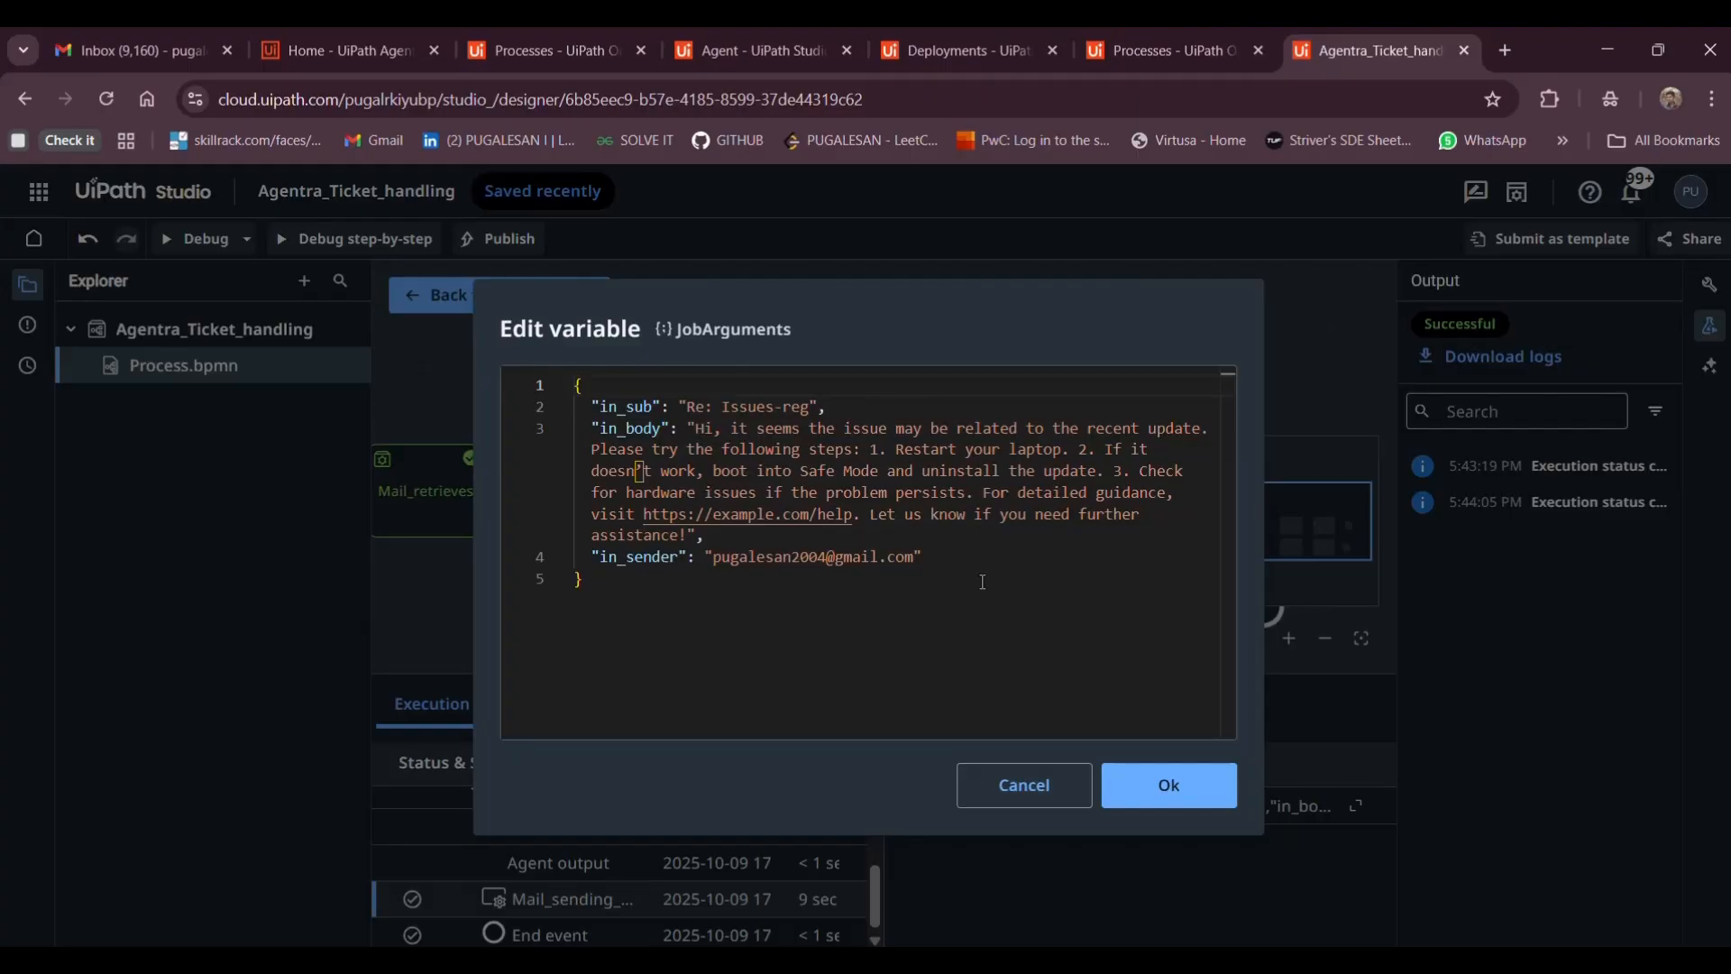
click(1015, 785)
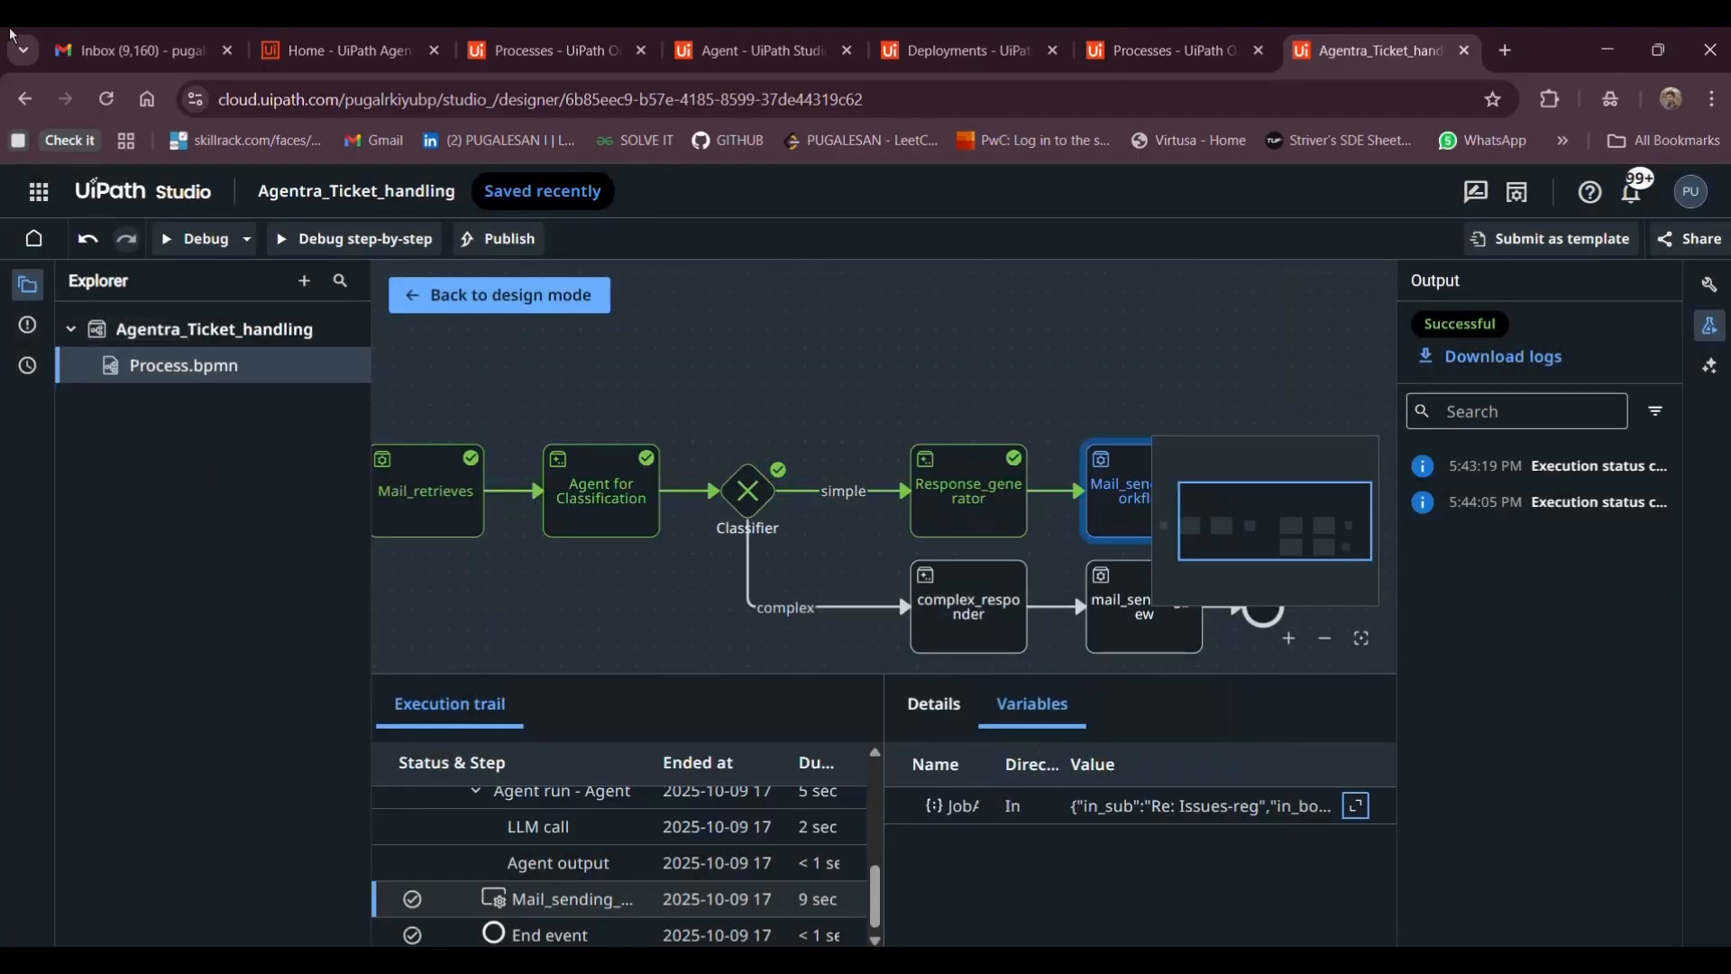
click(144, 51)
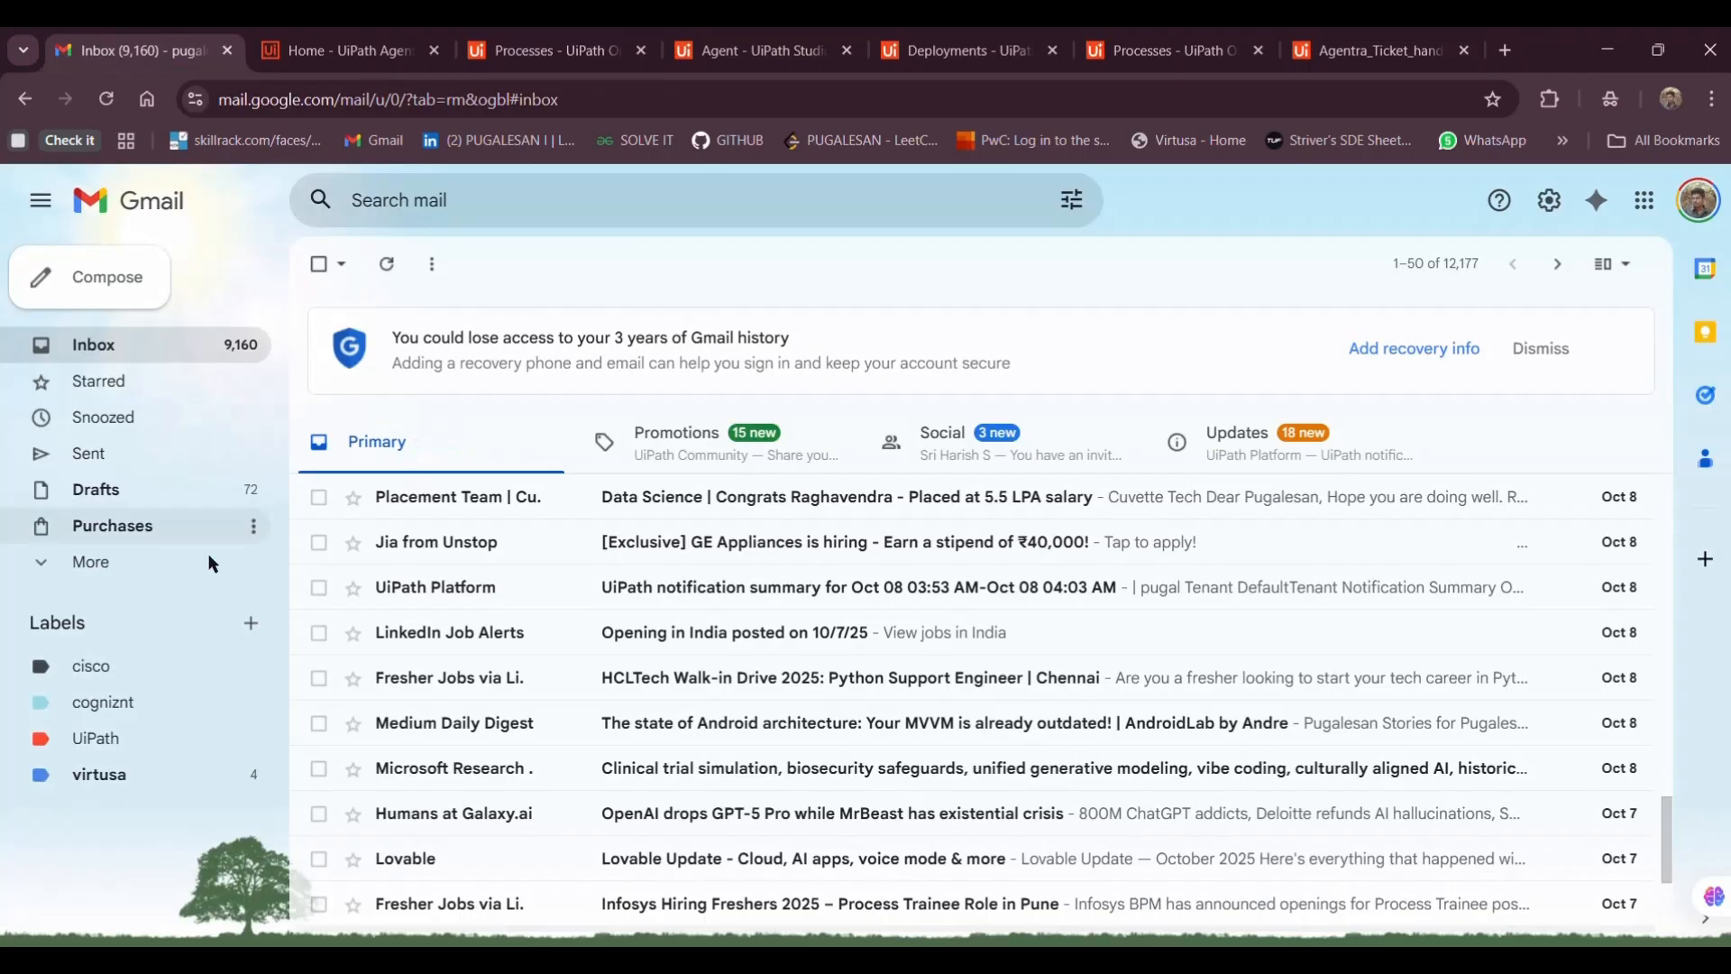
Confirm the automated restart-and-Safe-Mode reply in the Issues-reg thread, then return to Studio
click(95, 567)
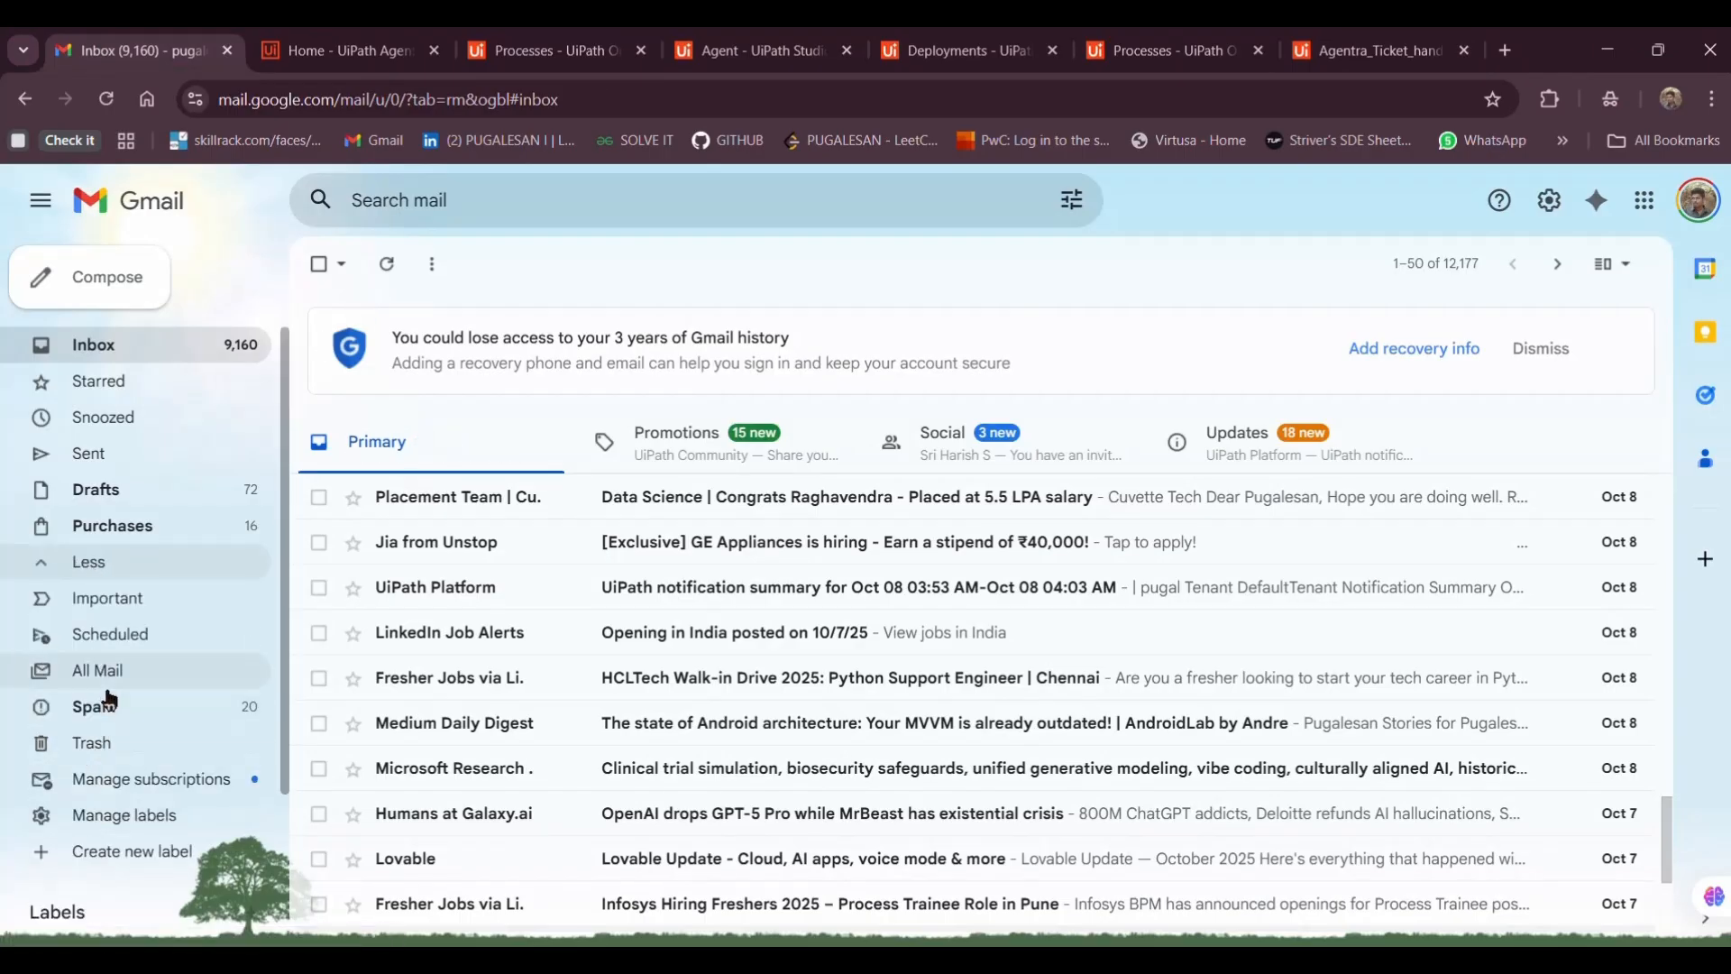
click(106, 678)
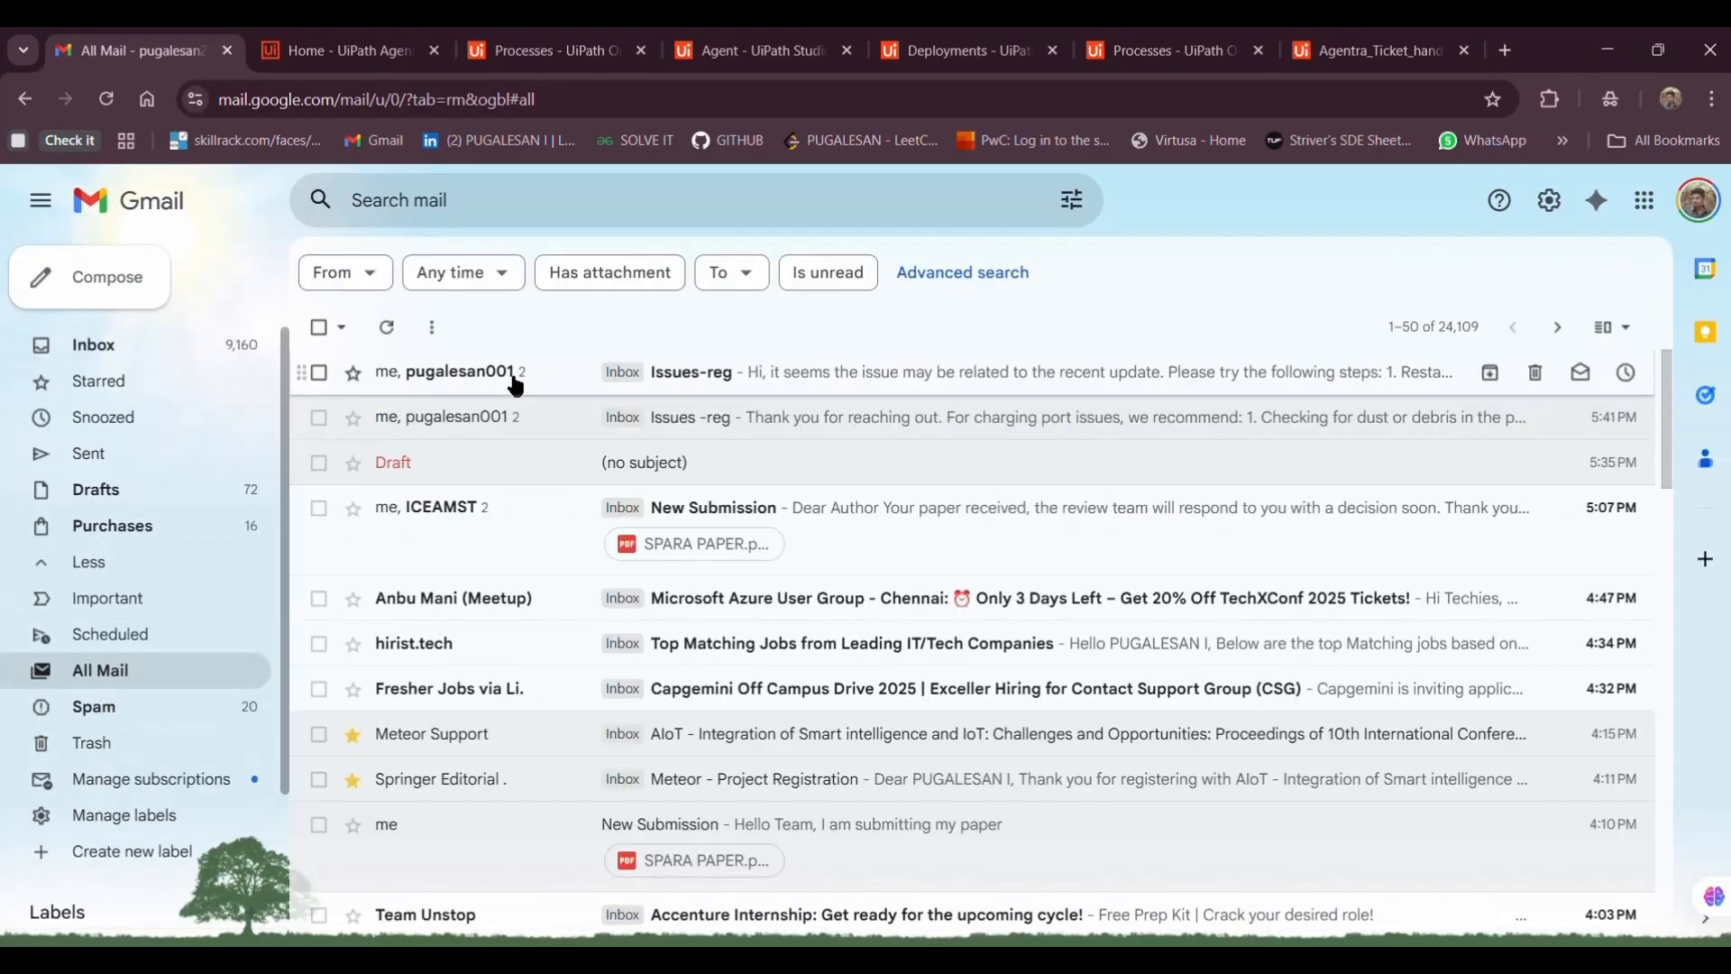
click(516, 379)
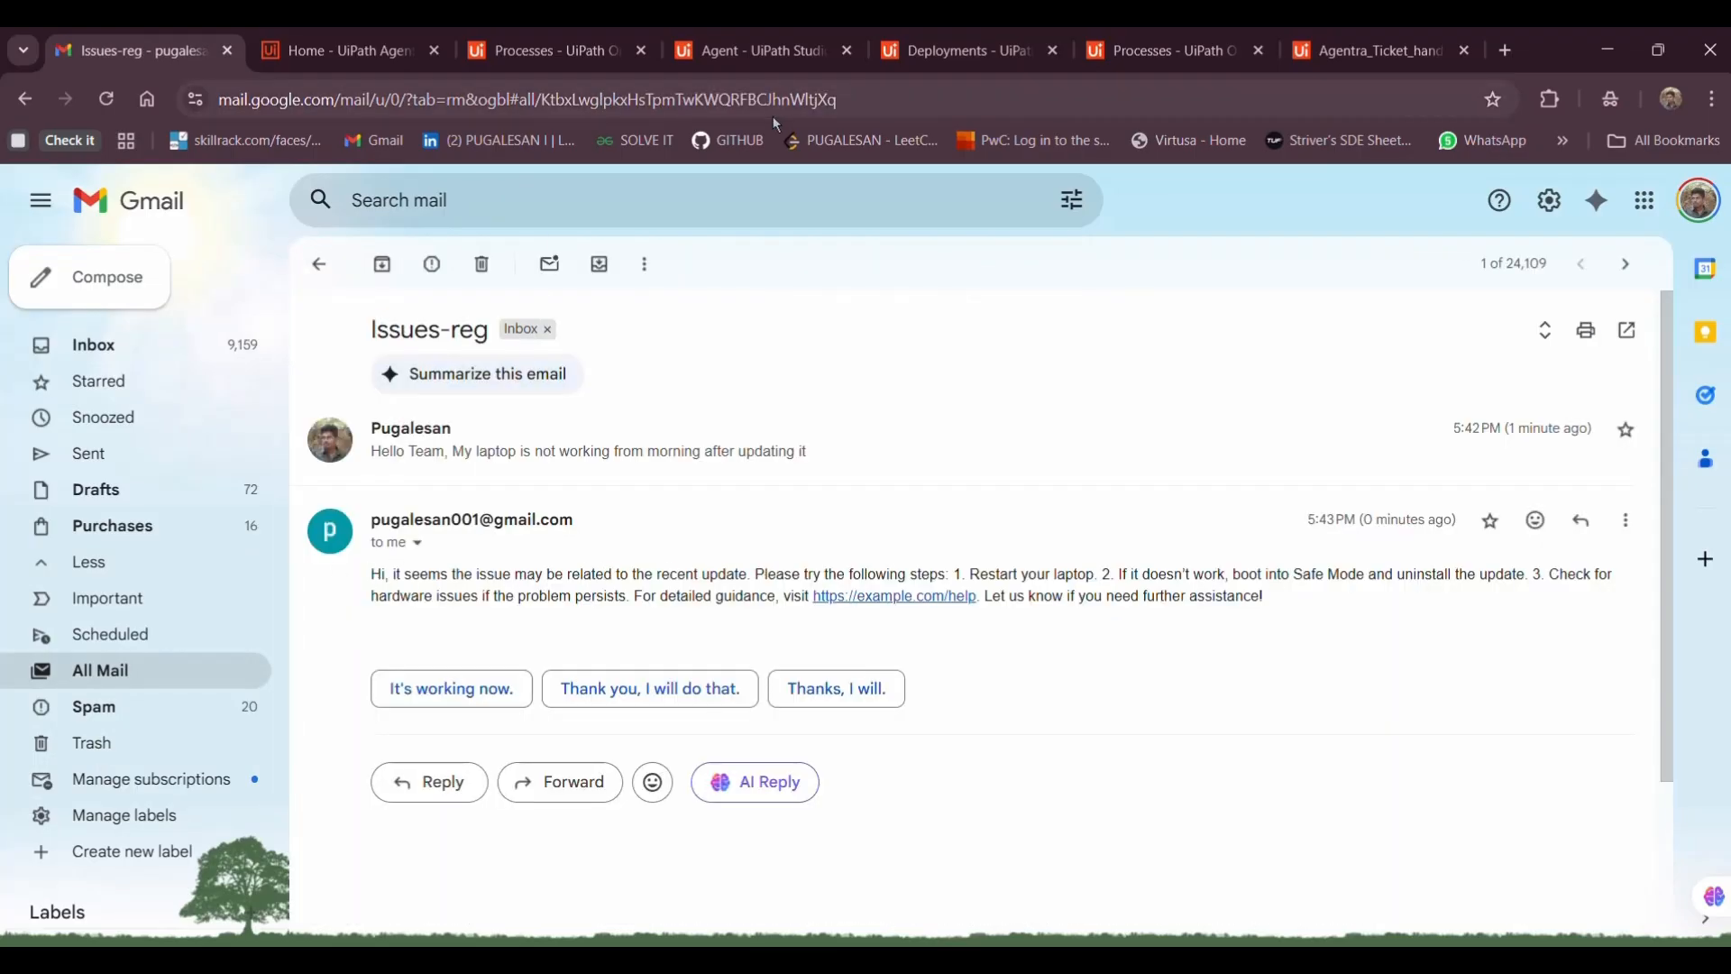
click(1370, 51)
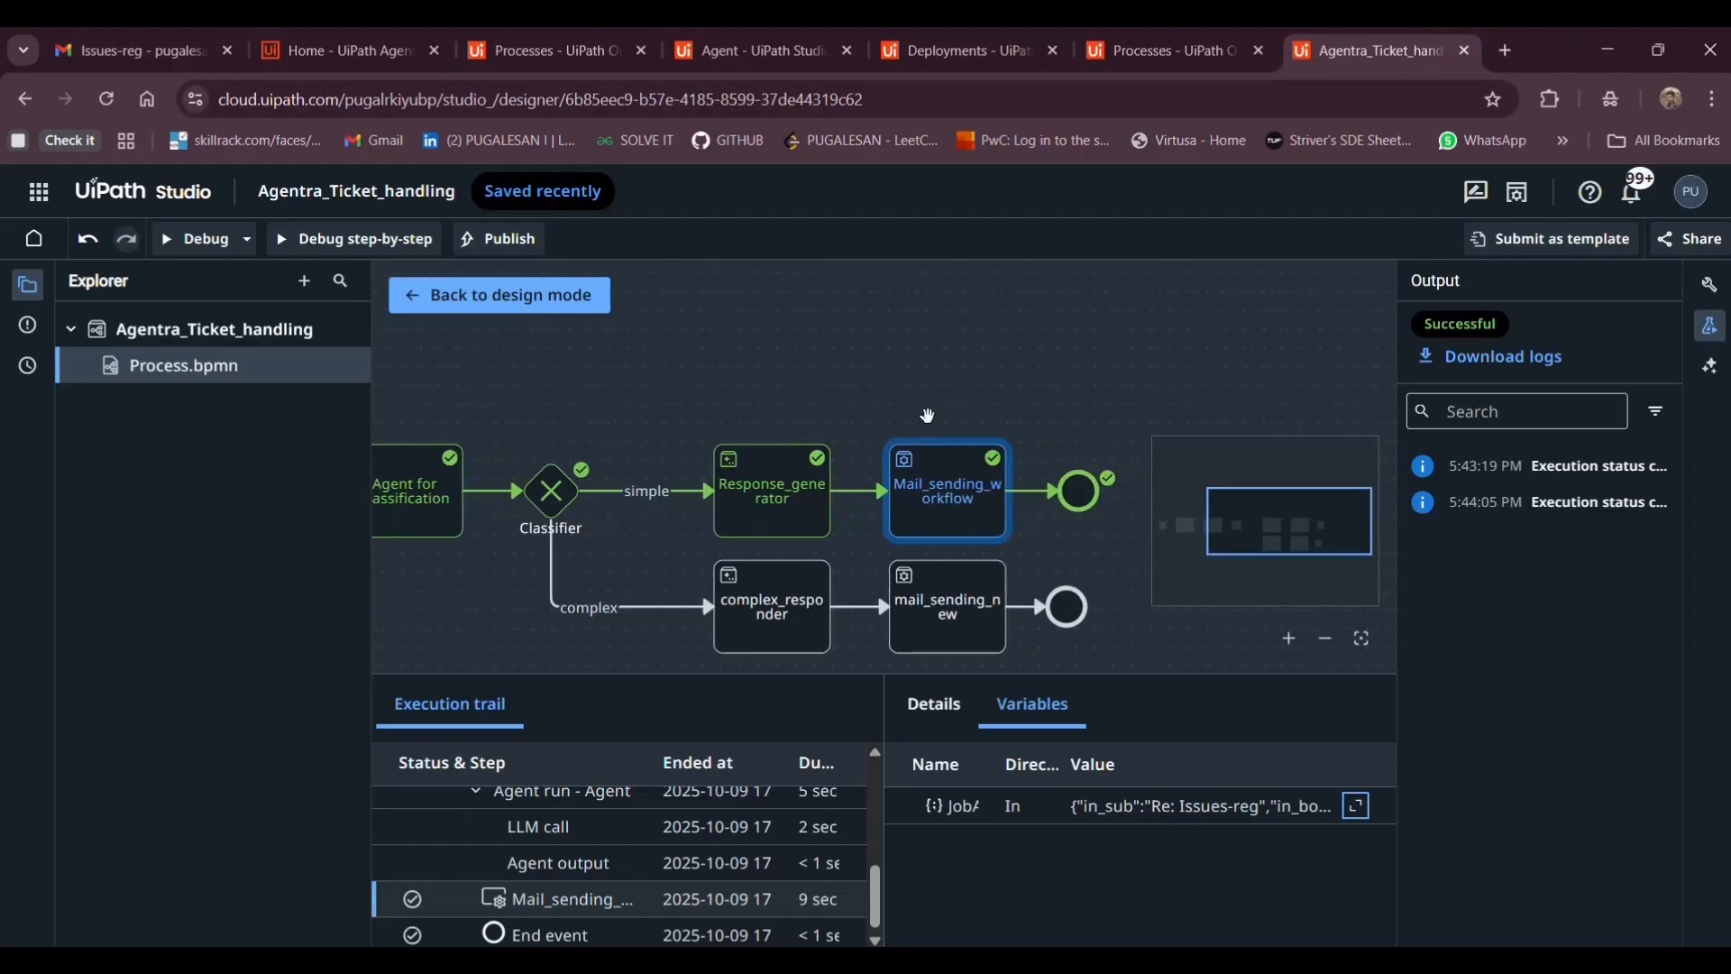
Check the JobArguments value and the process's global variables
click(1357, 805)
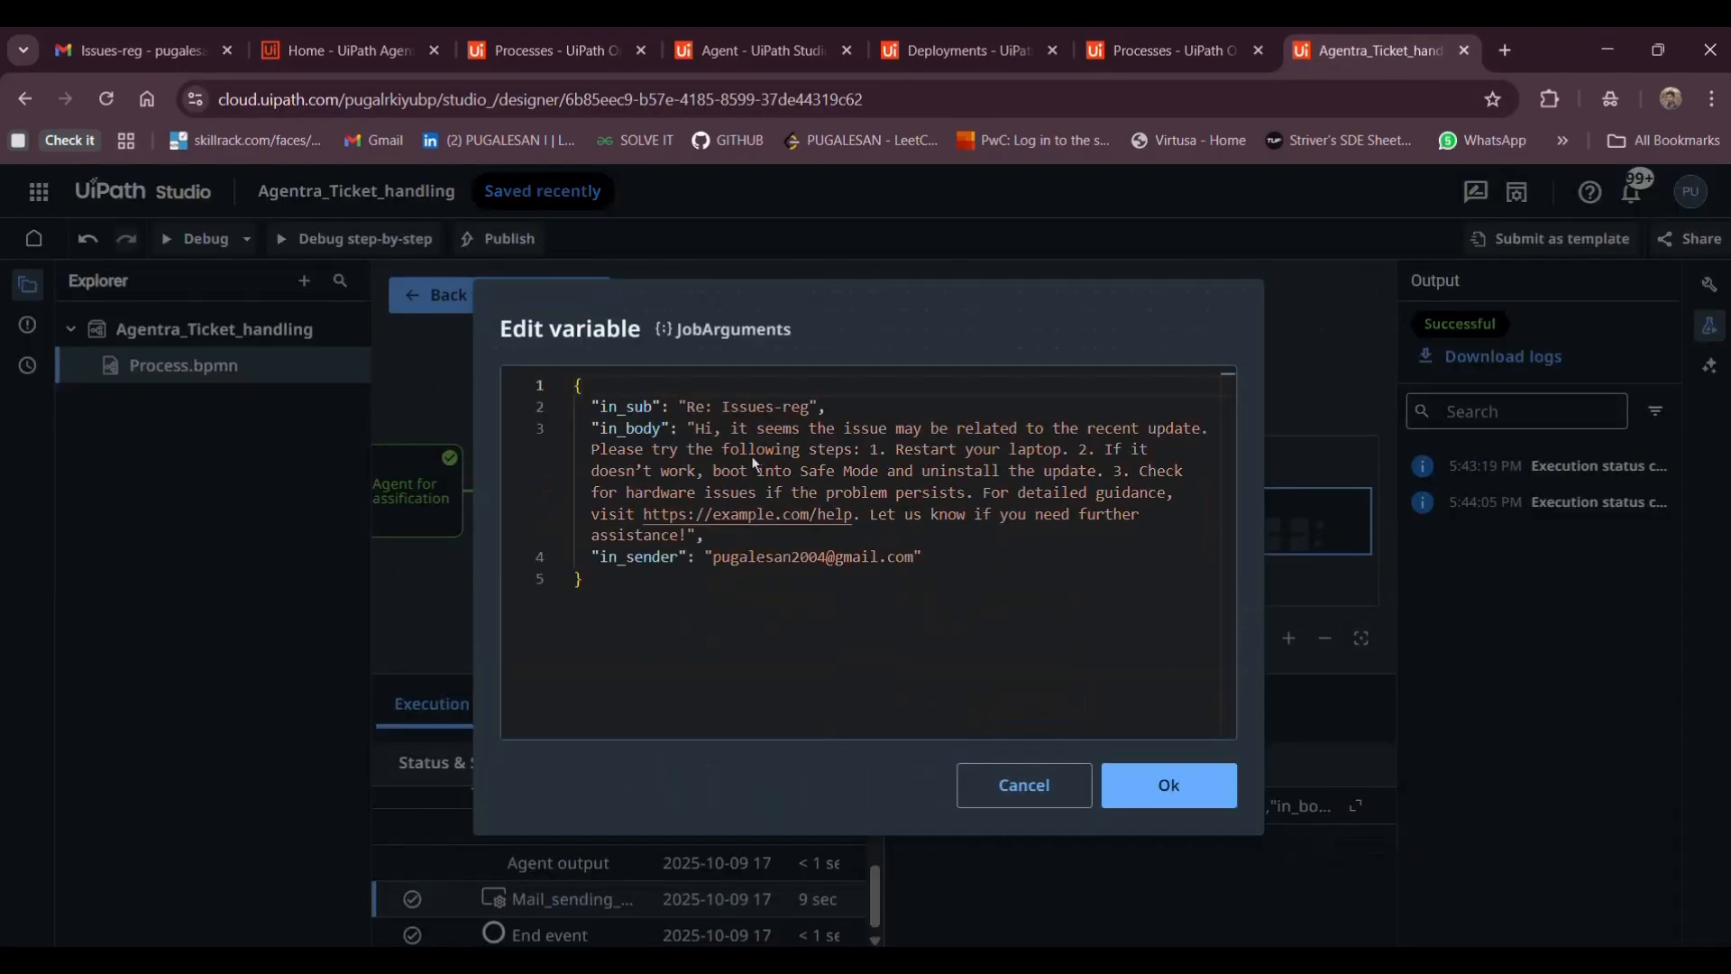
click(1163, 785)
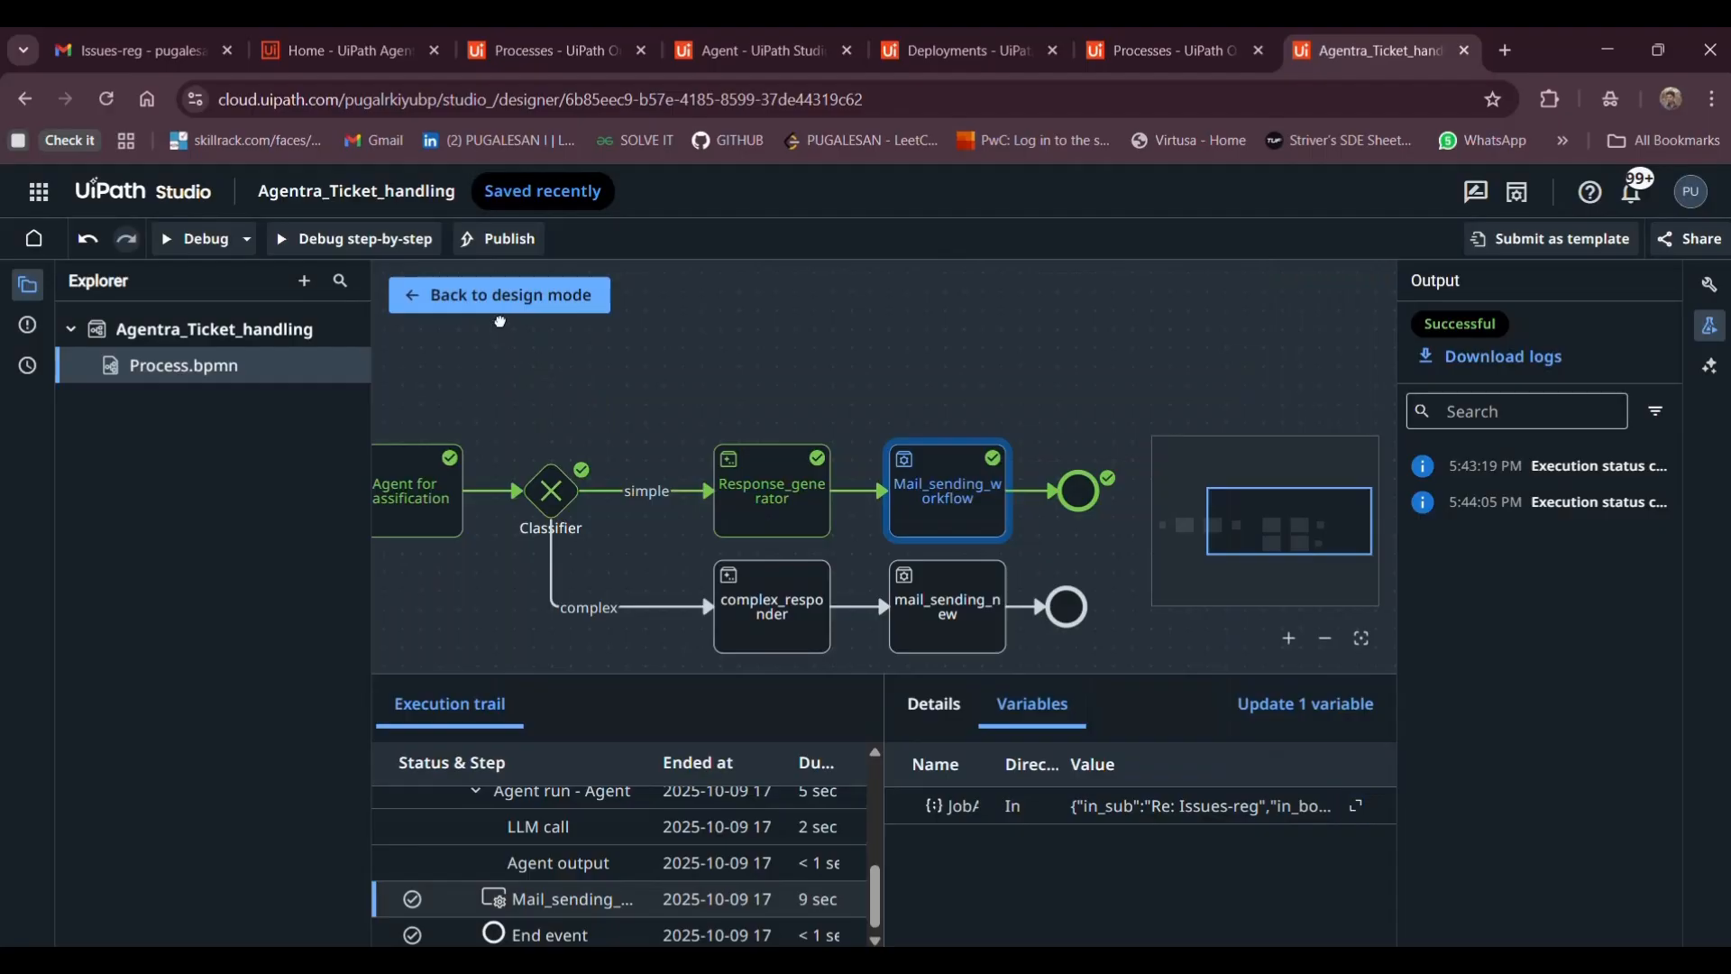
click(501, 322)
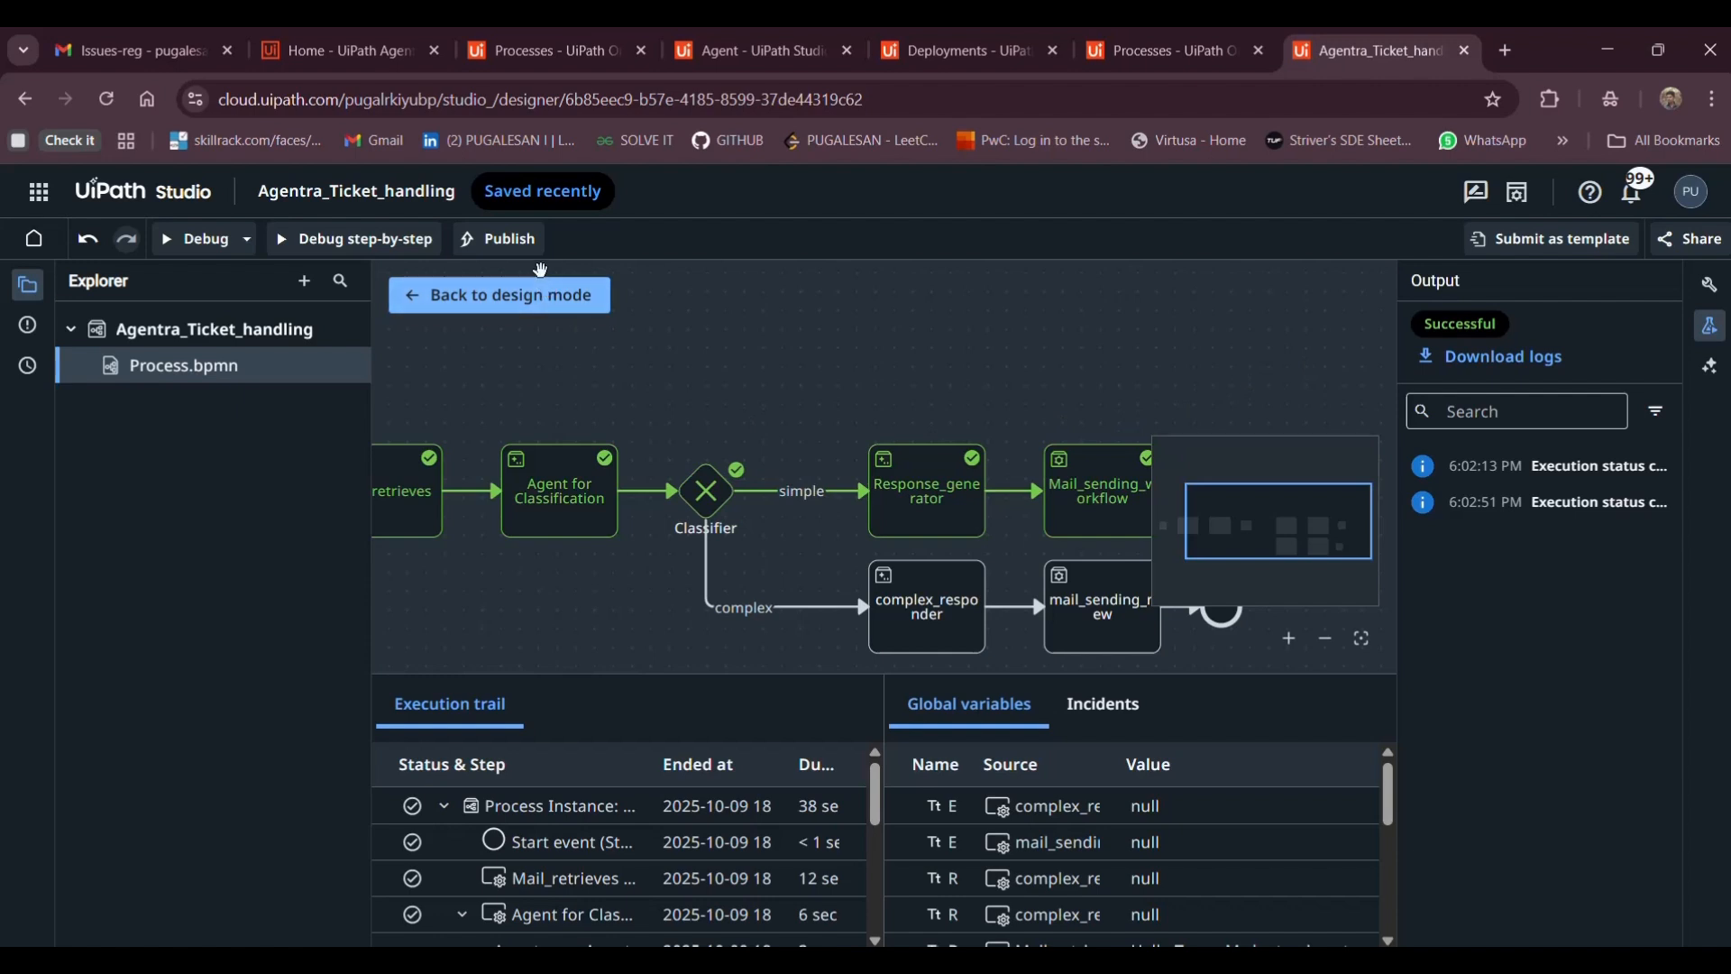
Publish Agentra_Ticket_handling version 1.0.0 to the MaestroDesk Feed and select the project name
click(520, 255)
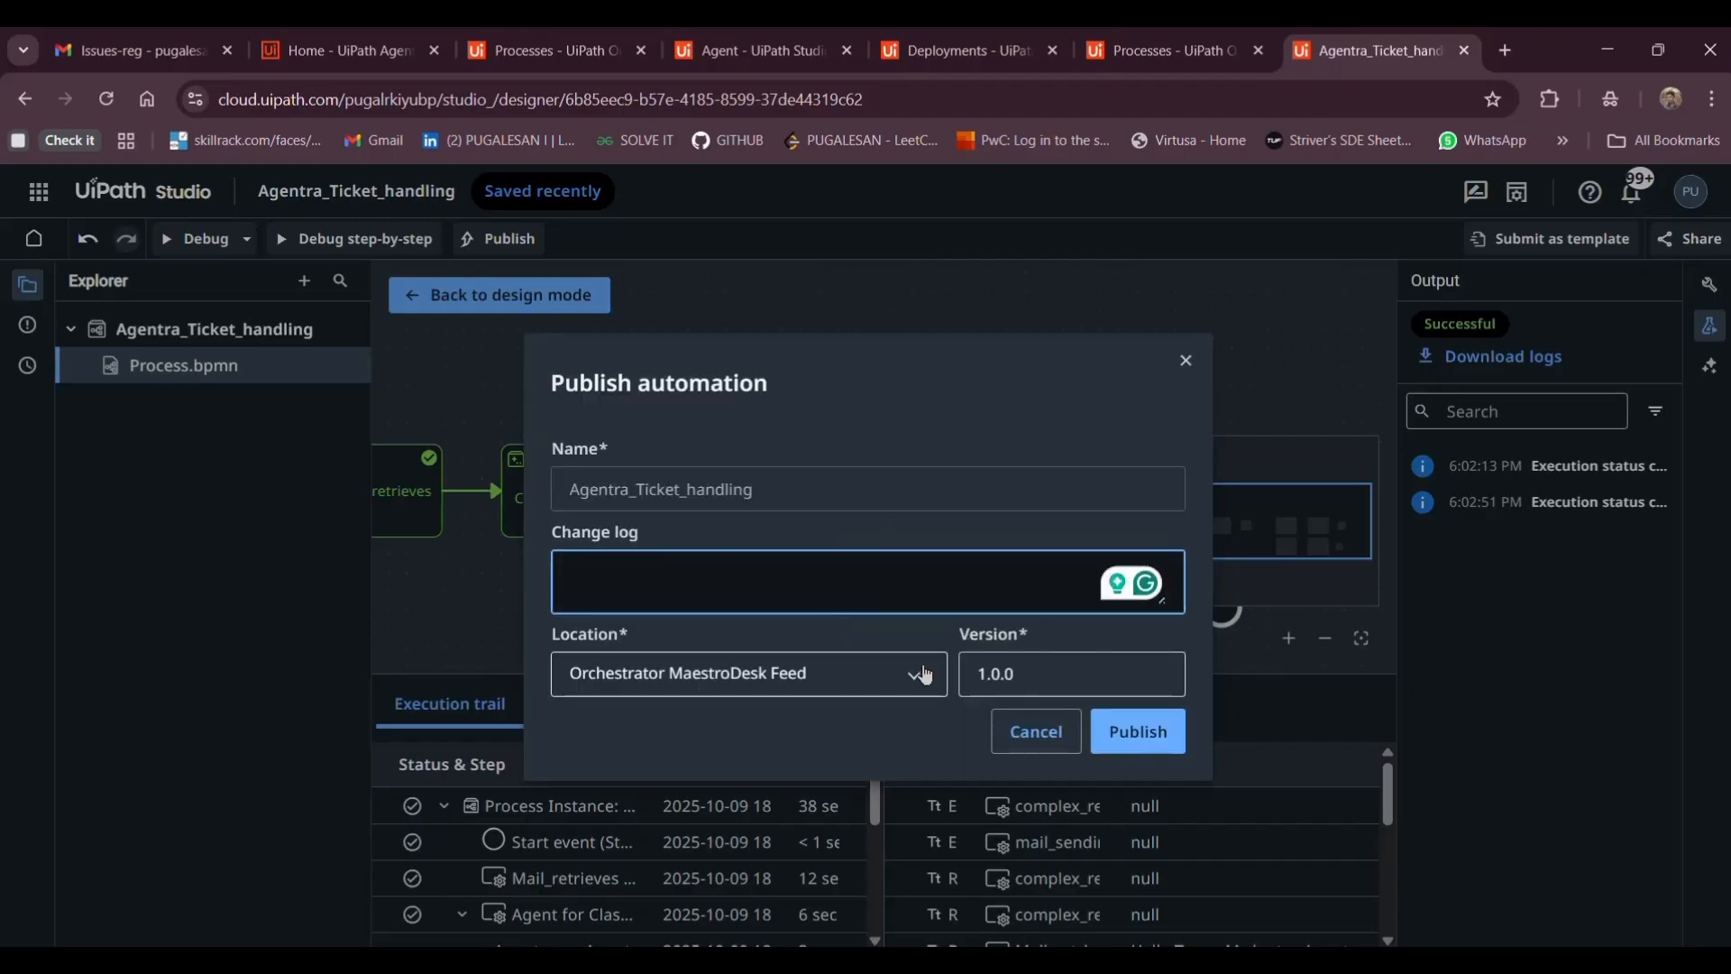
click(1129, 733)
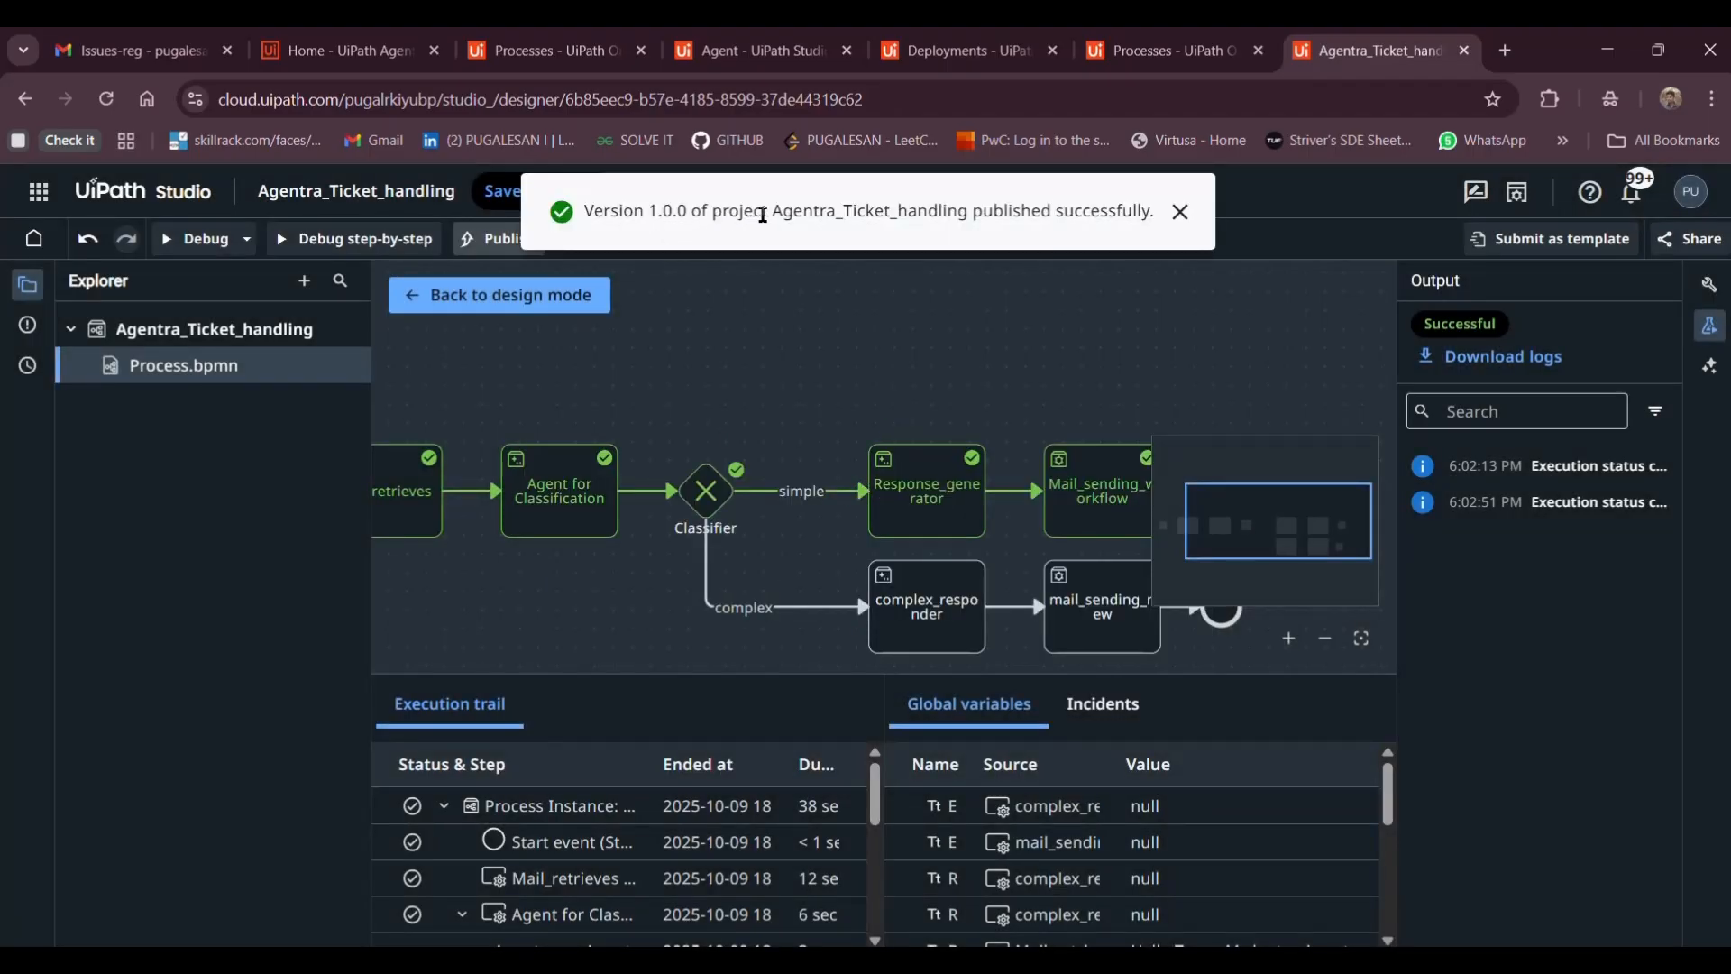
drag(773, 213, 969, 214)
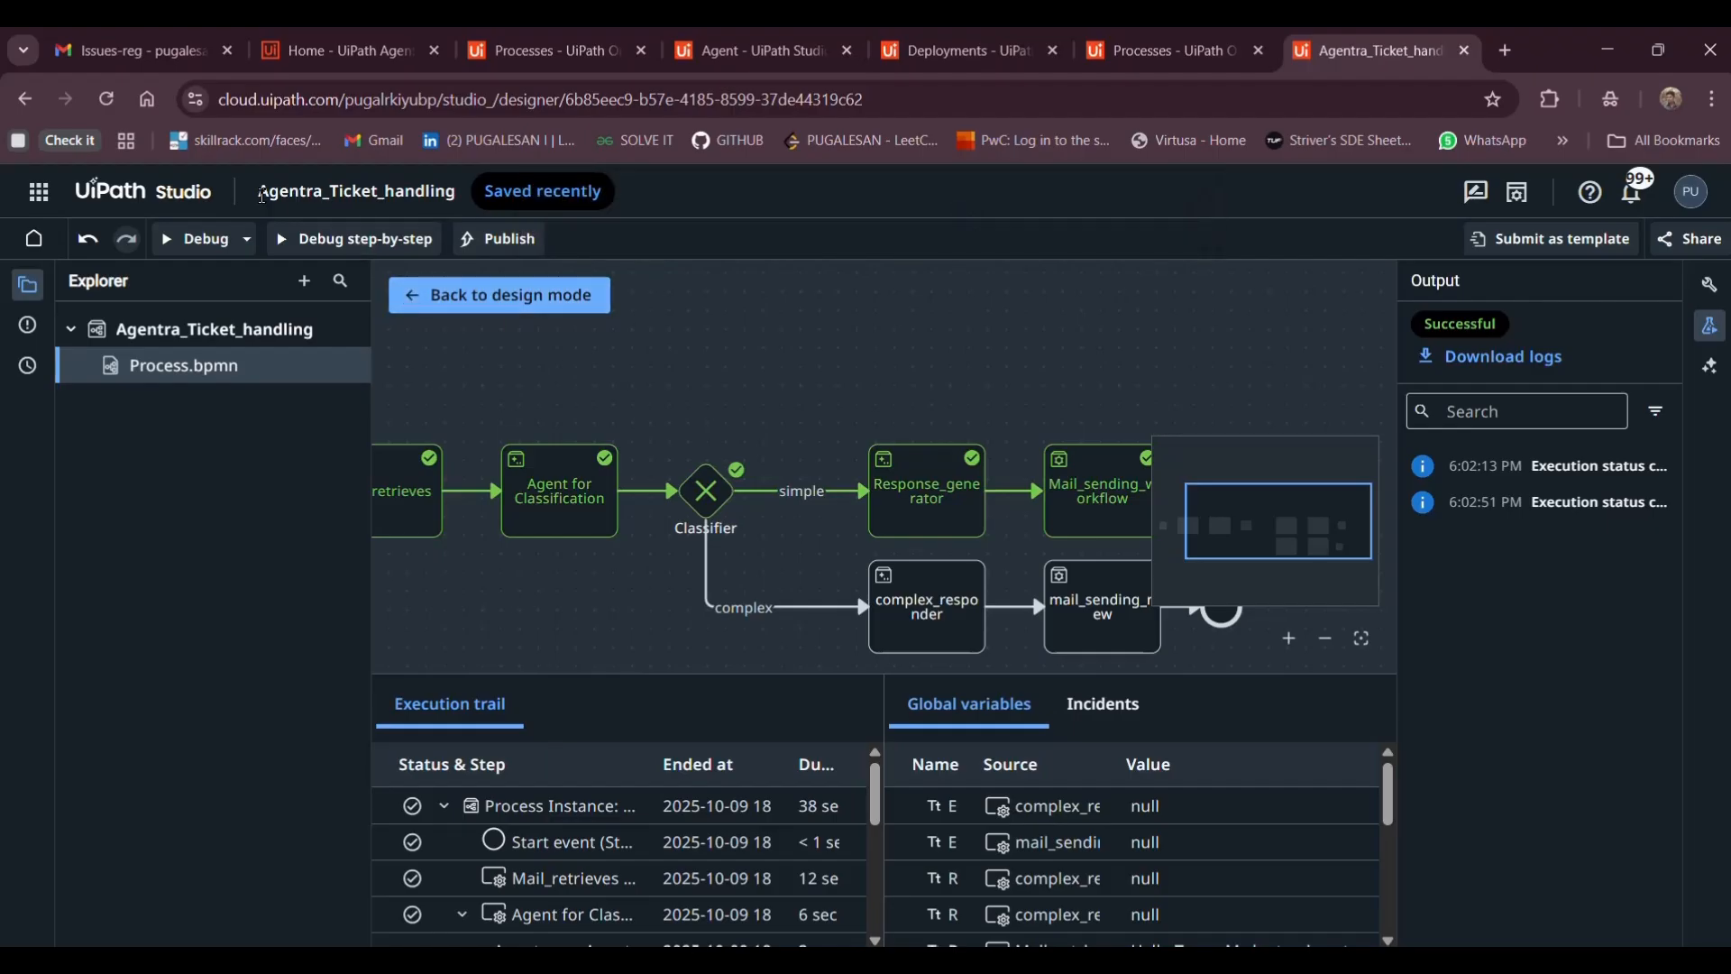
drag(262, 194, 462, 191)
key(ctrl+c)
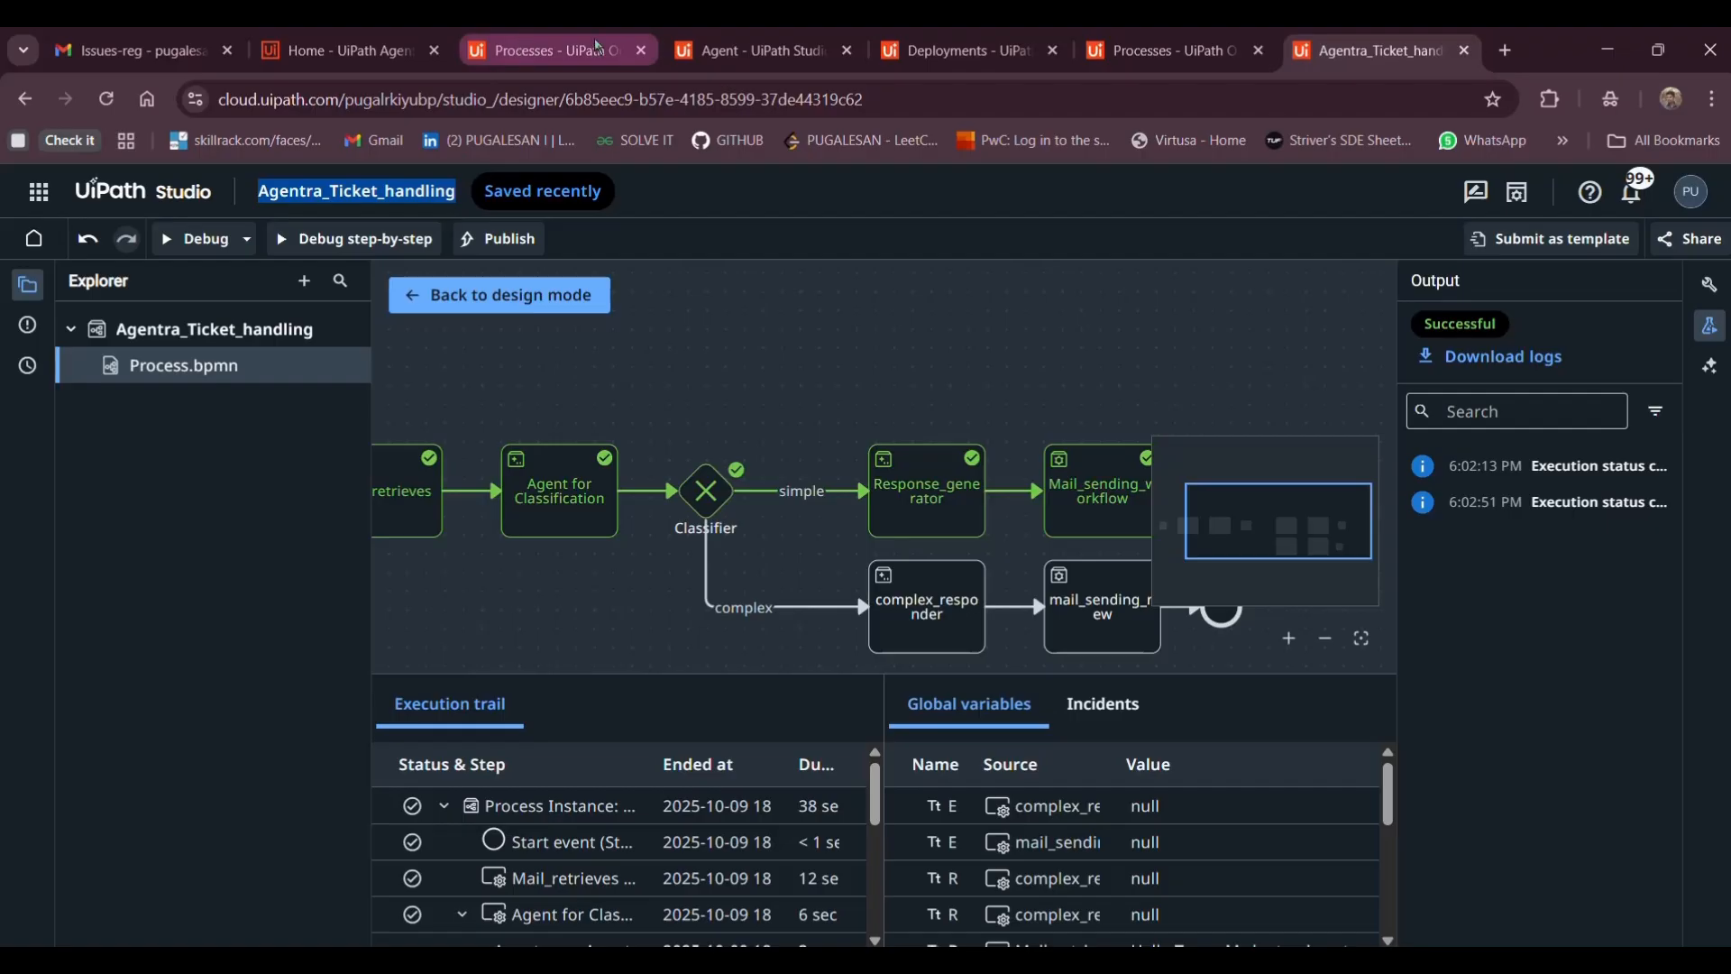
Add the Agentra_Ticket_handling 1.0.0 package as a new process, keeping default requirements and settings
click(557, 52)
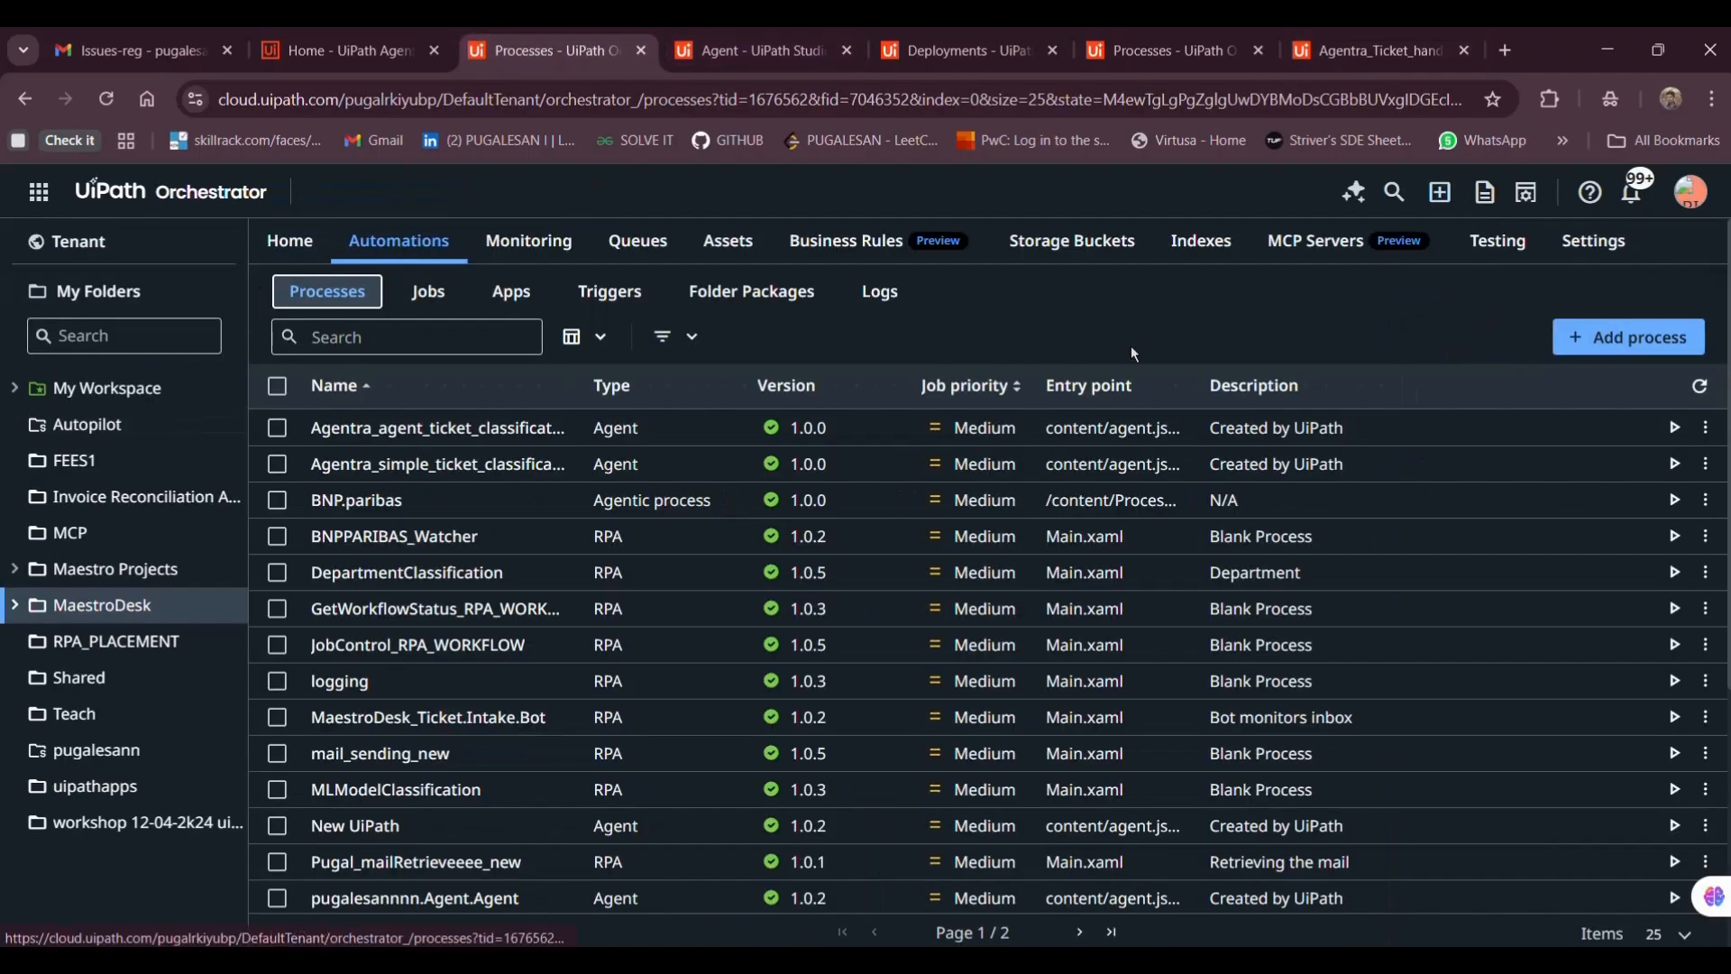
click(1600, 338)
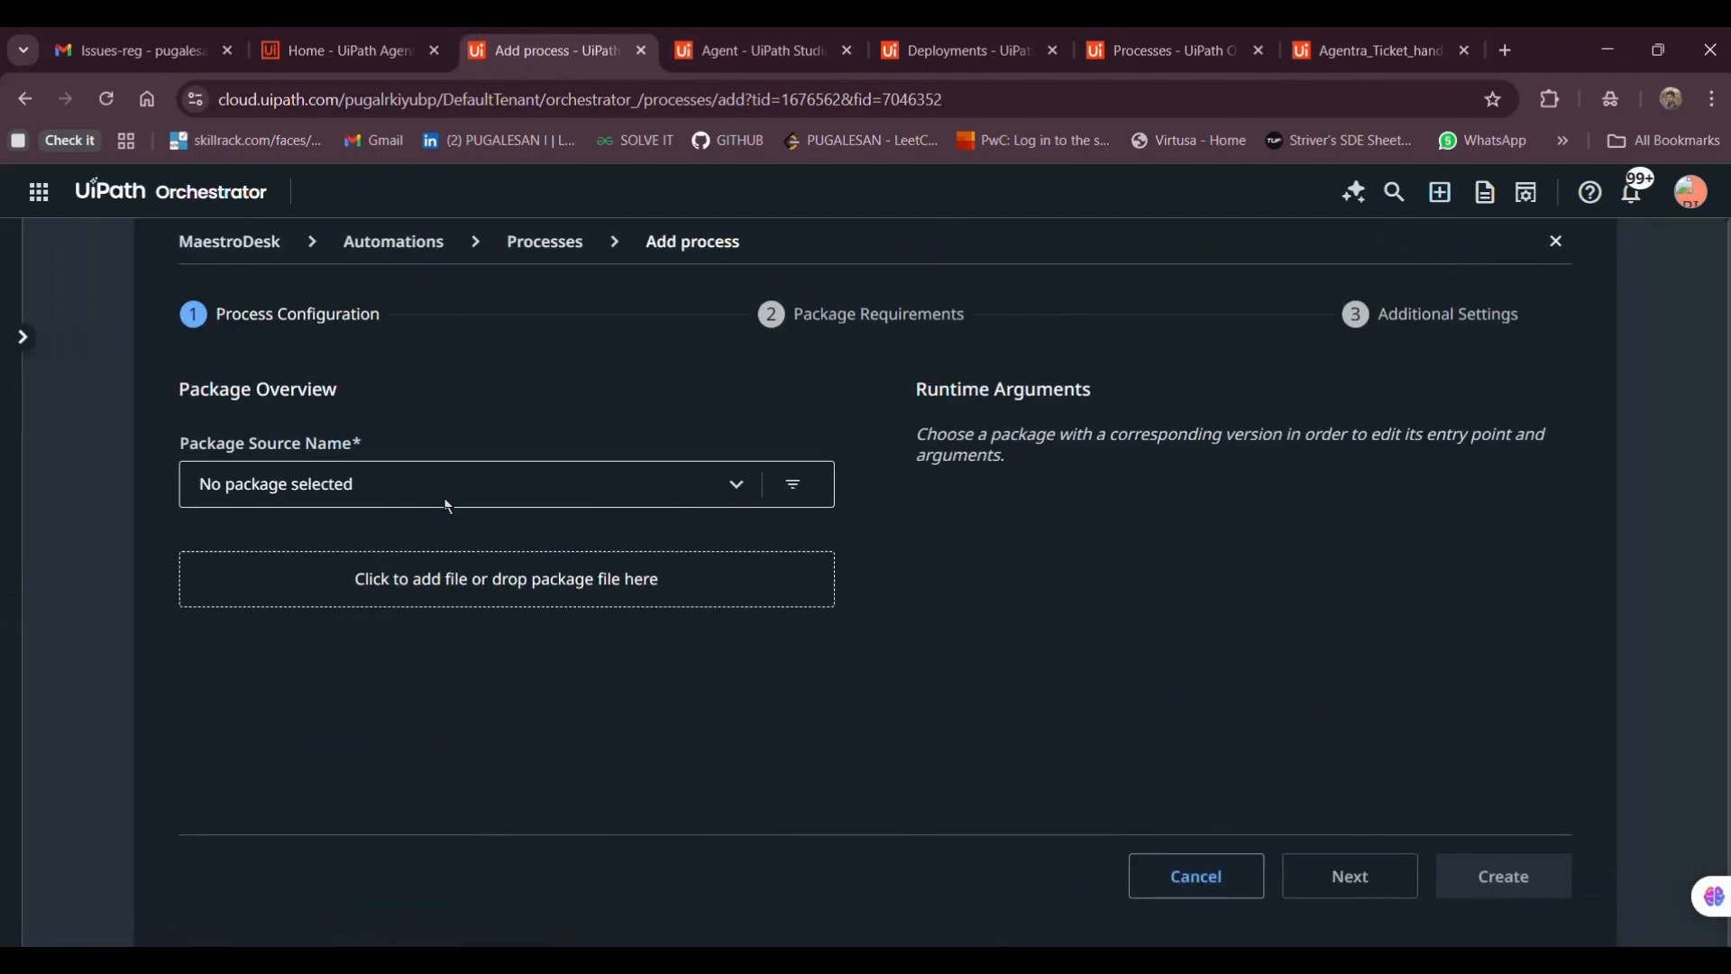
click(444, 502)
key(ctrl+v)
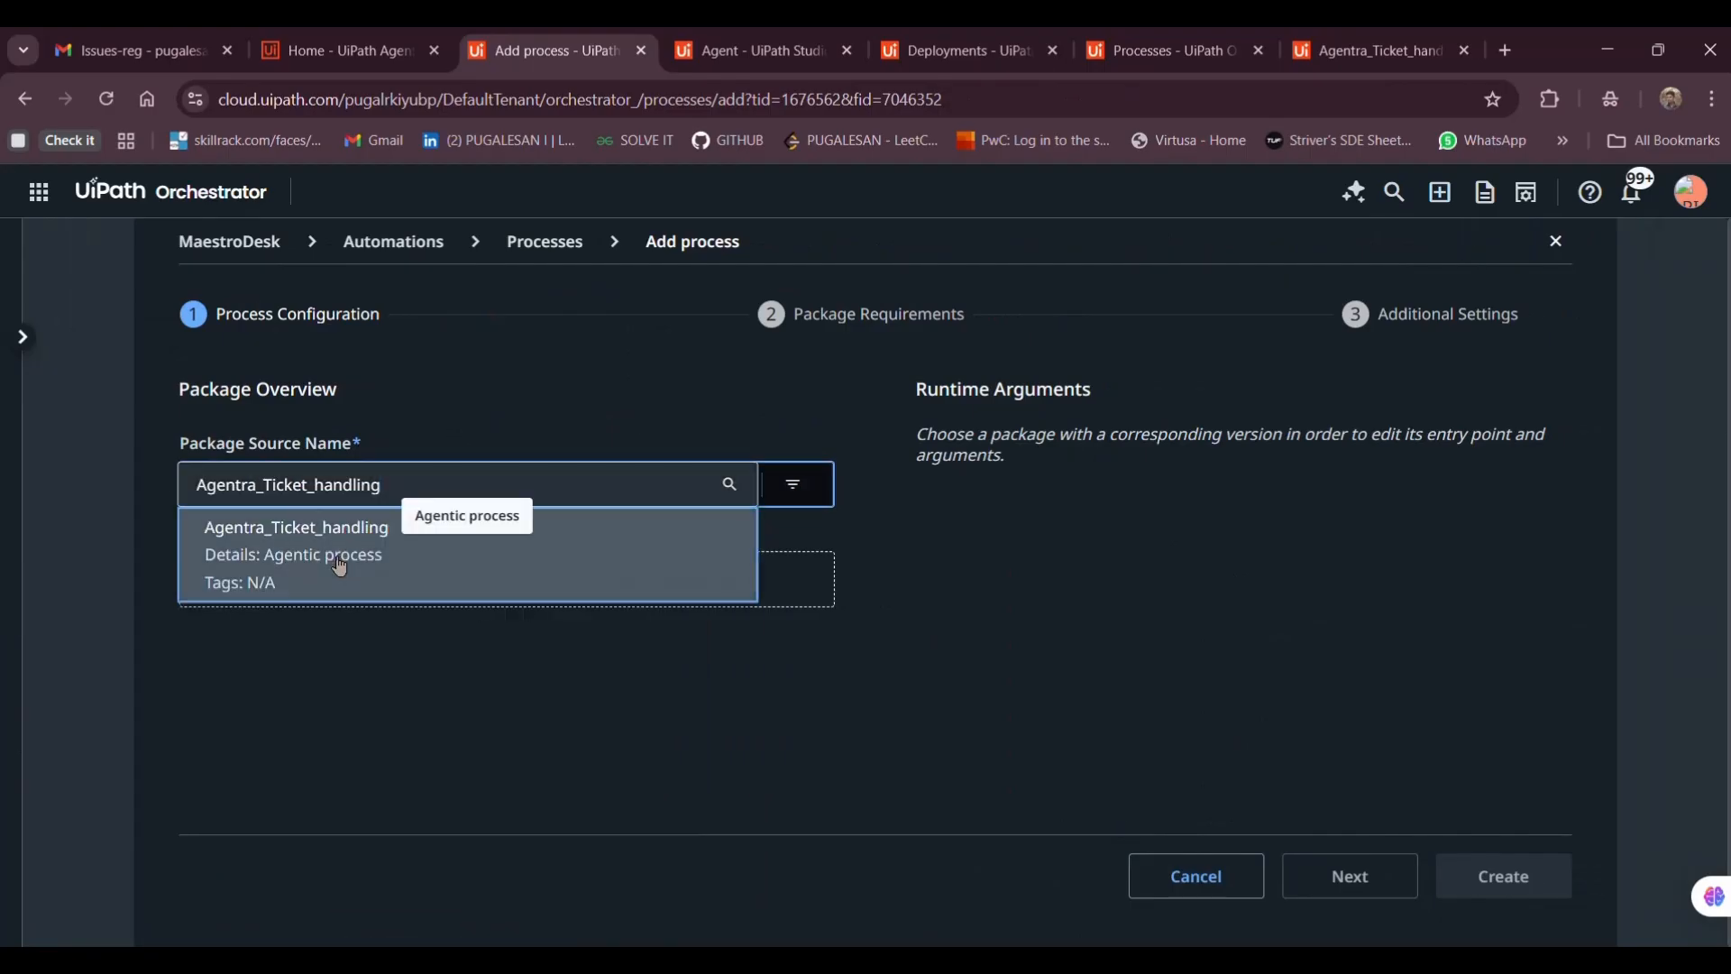
click(340, 566)
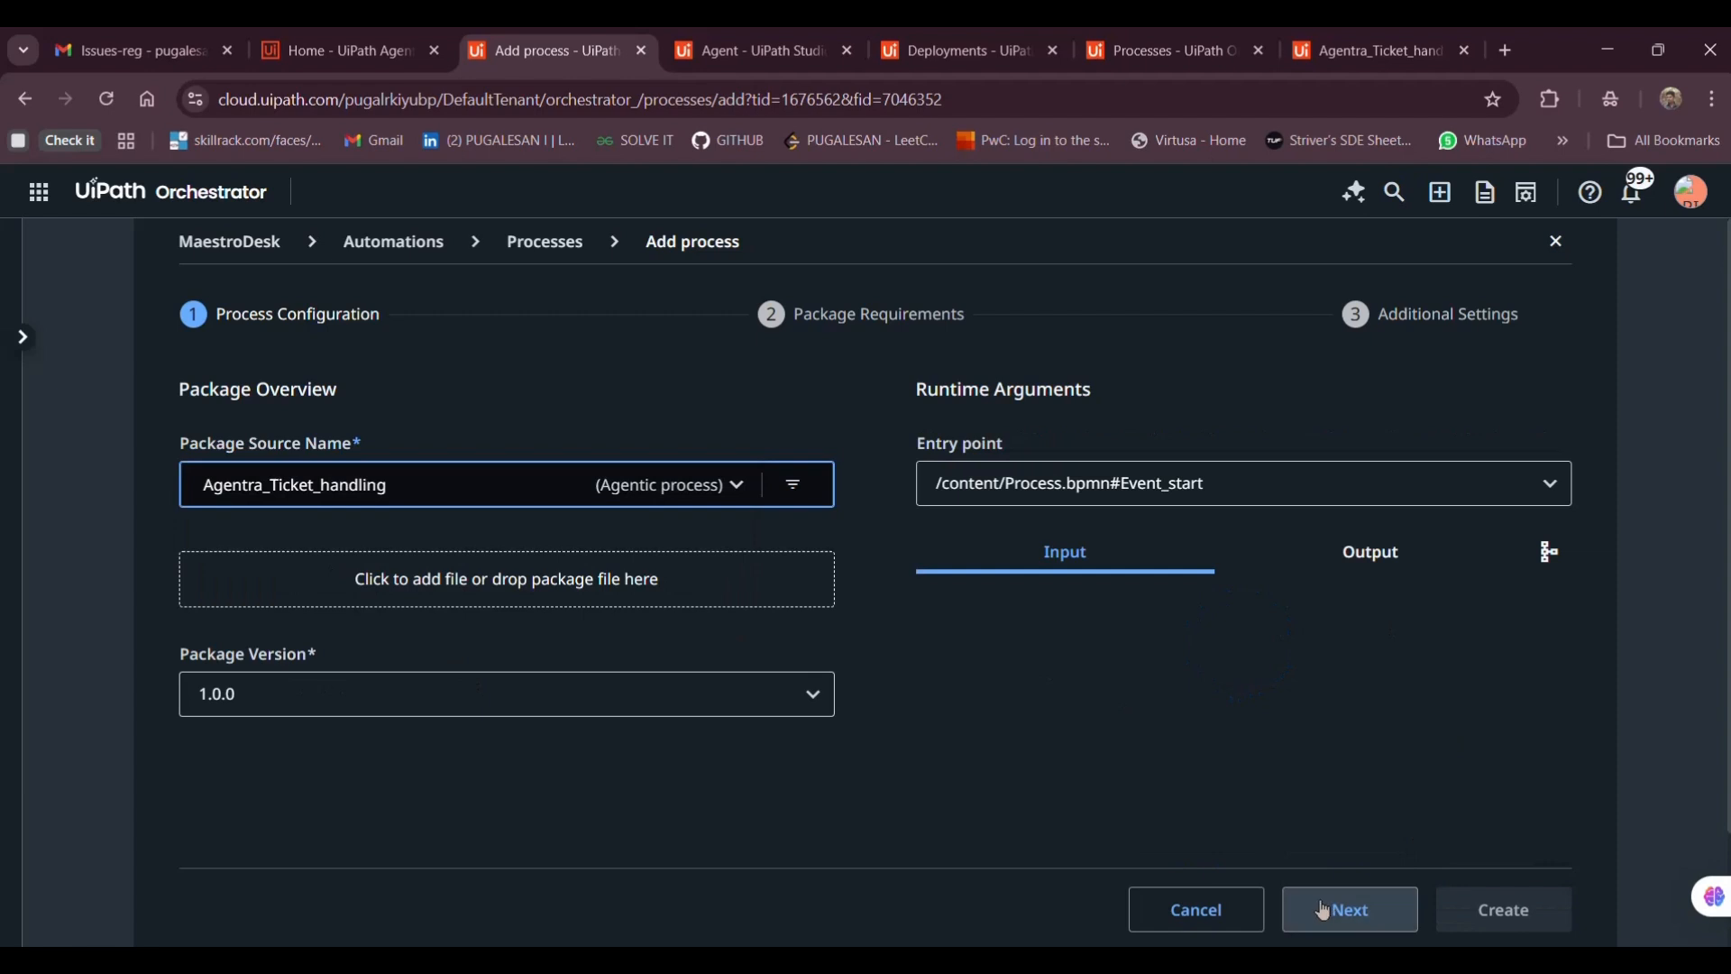
click(1323, 912)
click(1343, 912)
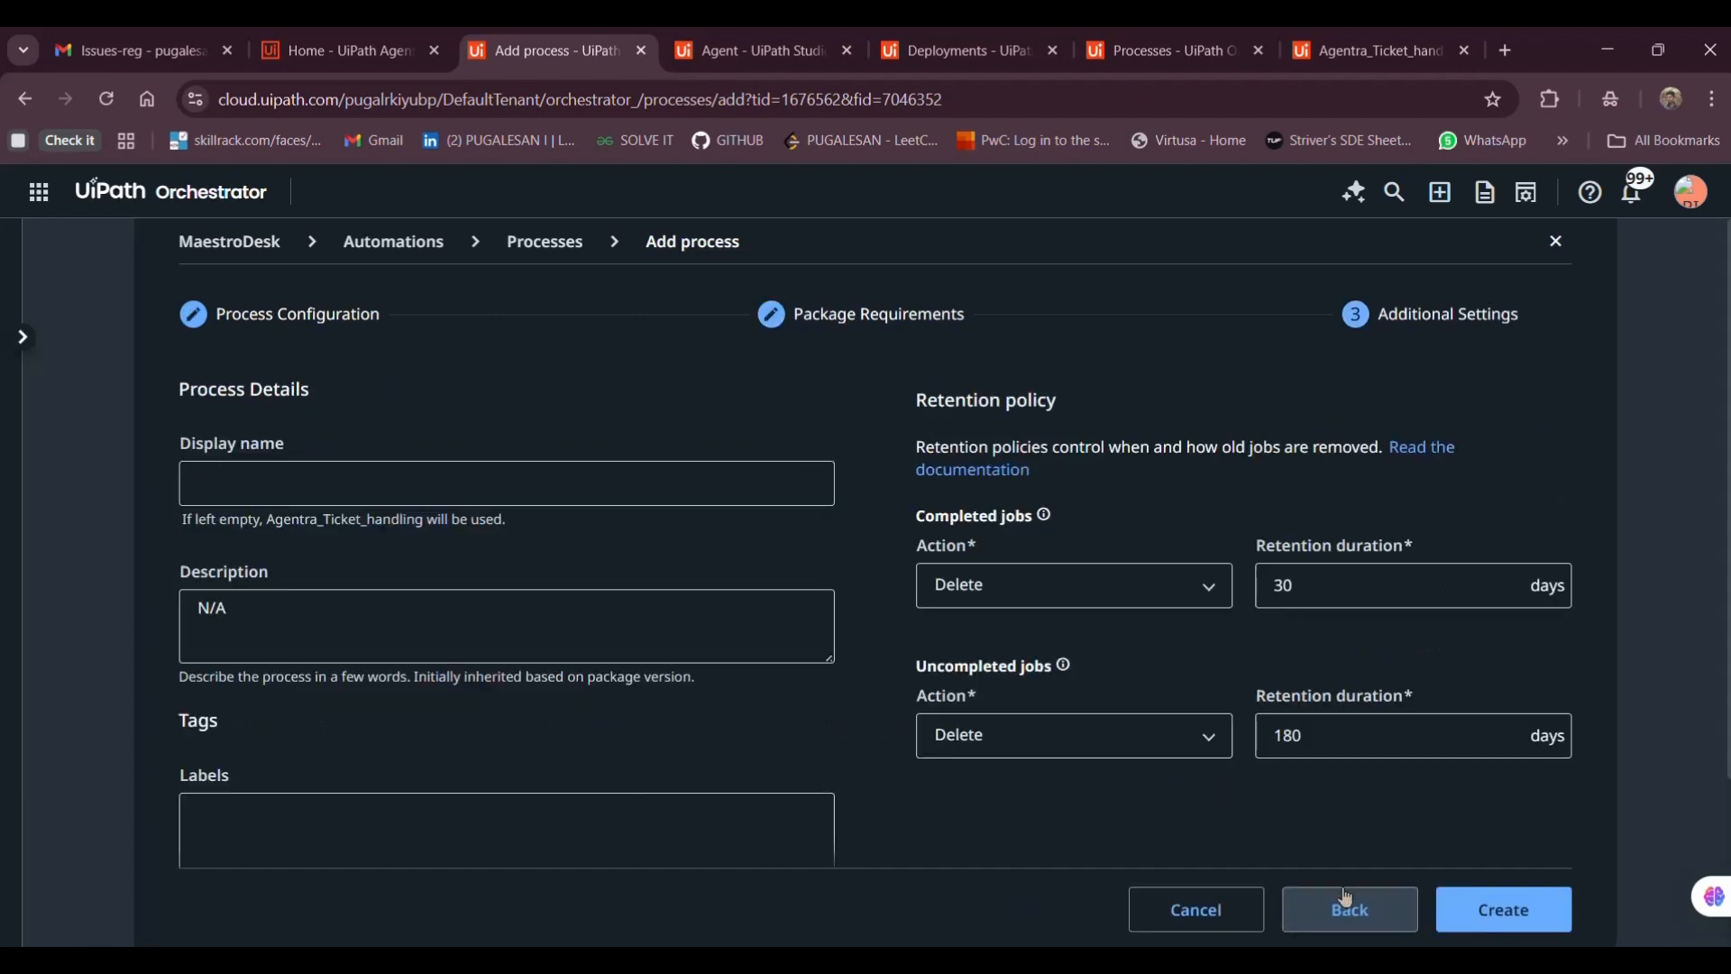
click(1459, 913)
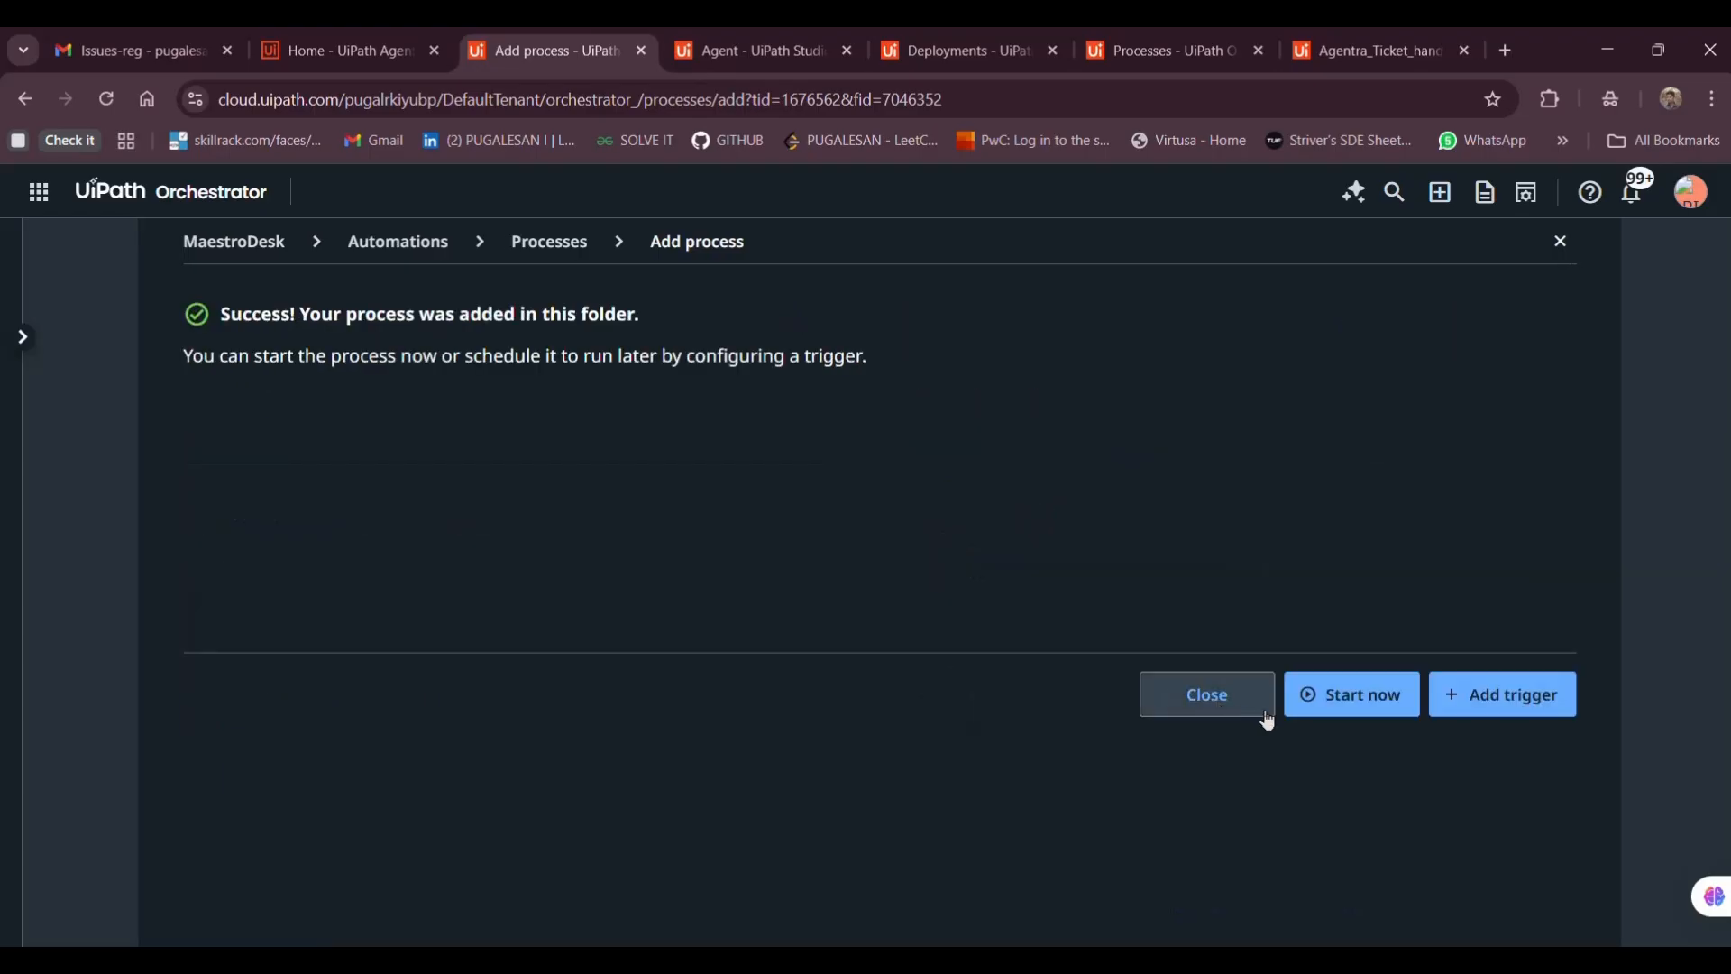
click(1242, 712)
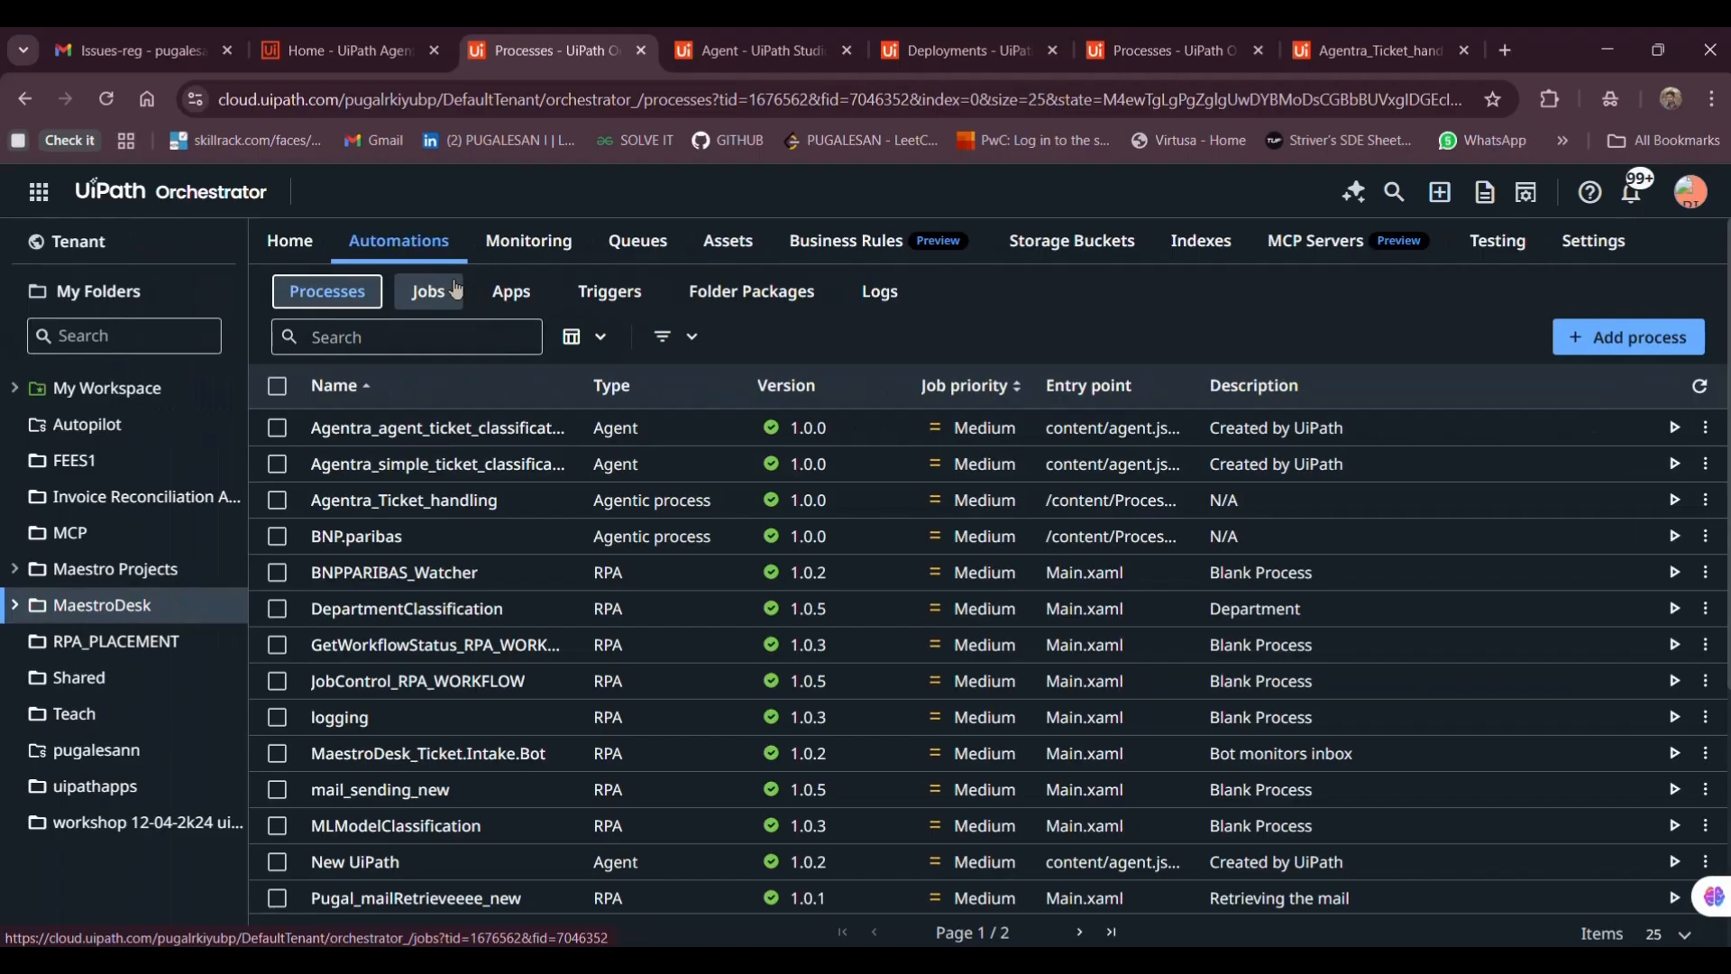
Begin a new time trigger for Agentra_Ticket_handling with Minute by minute frequency
click(651, 295)
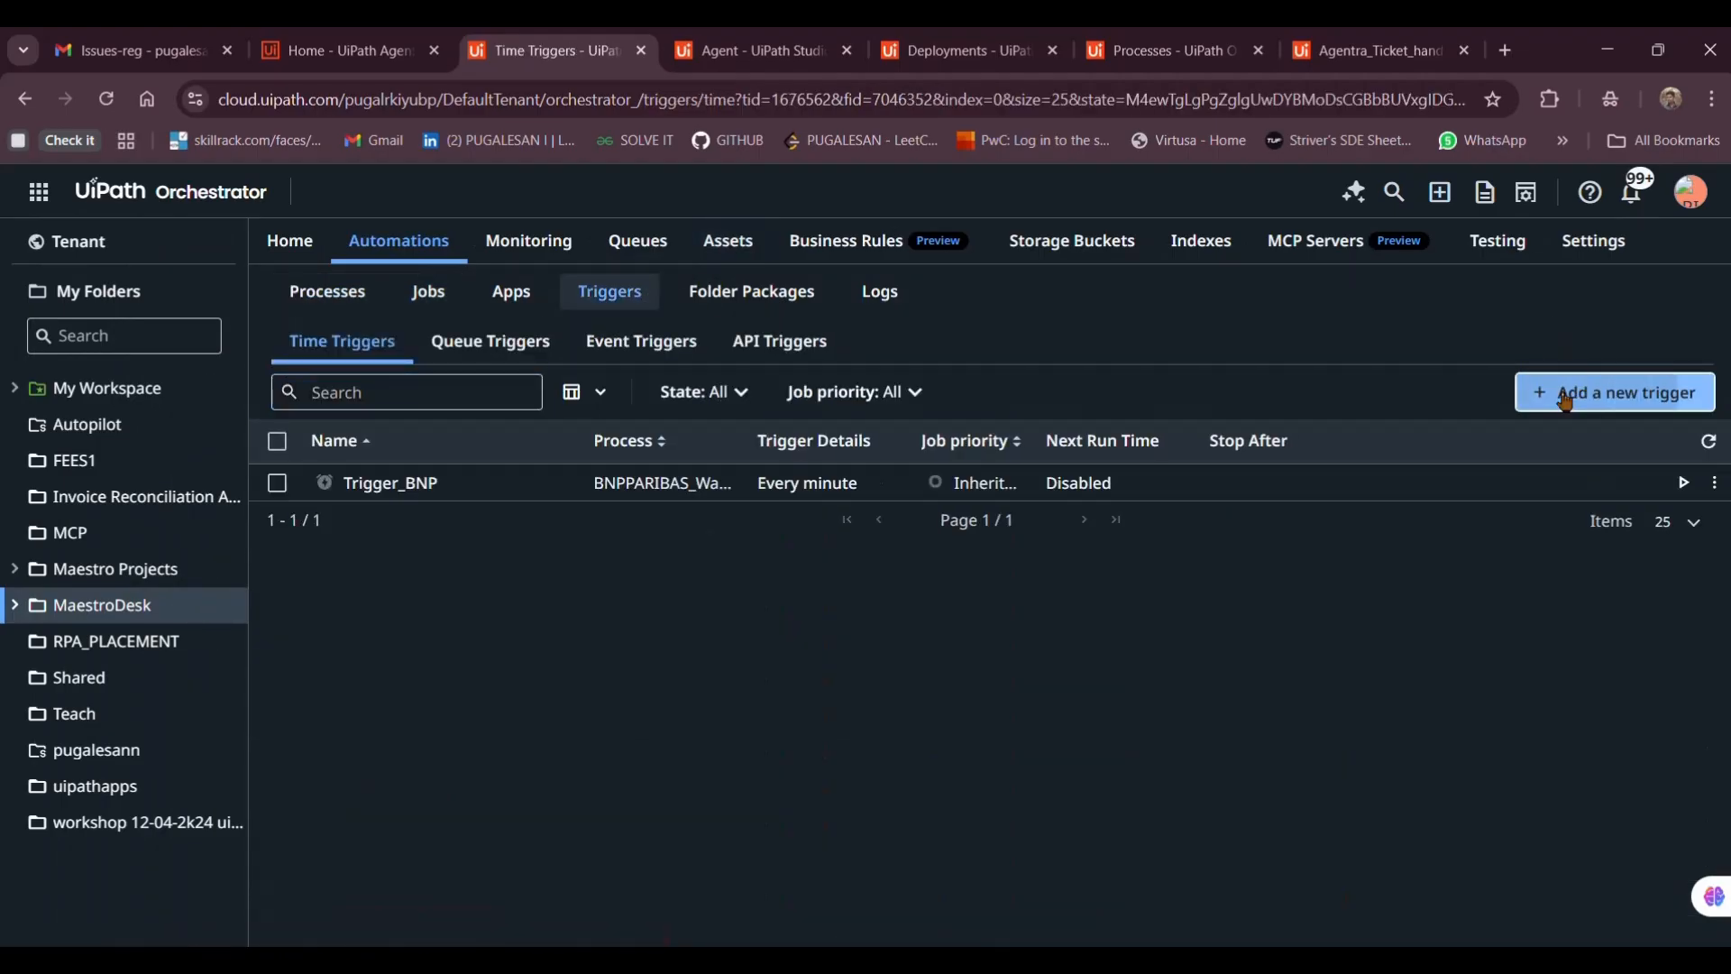
click(1565, 397)
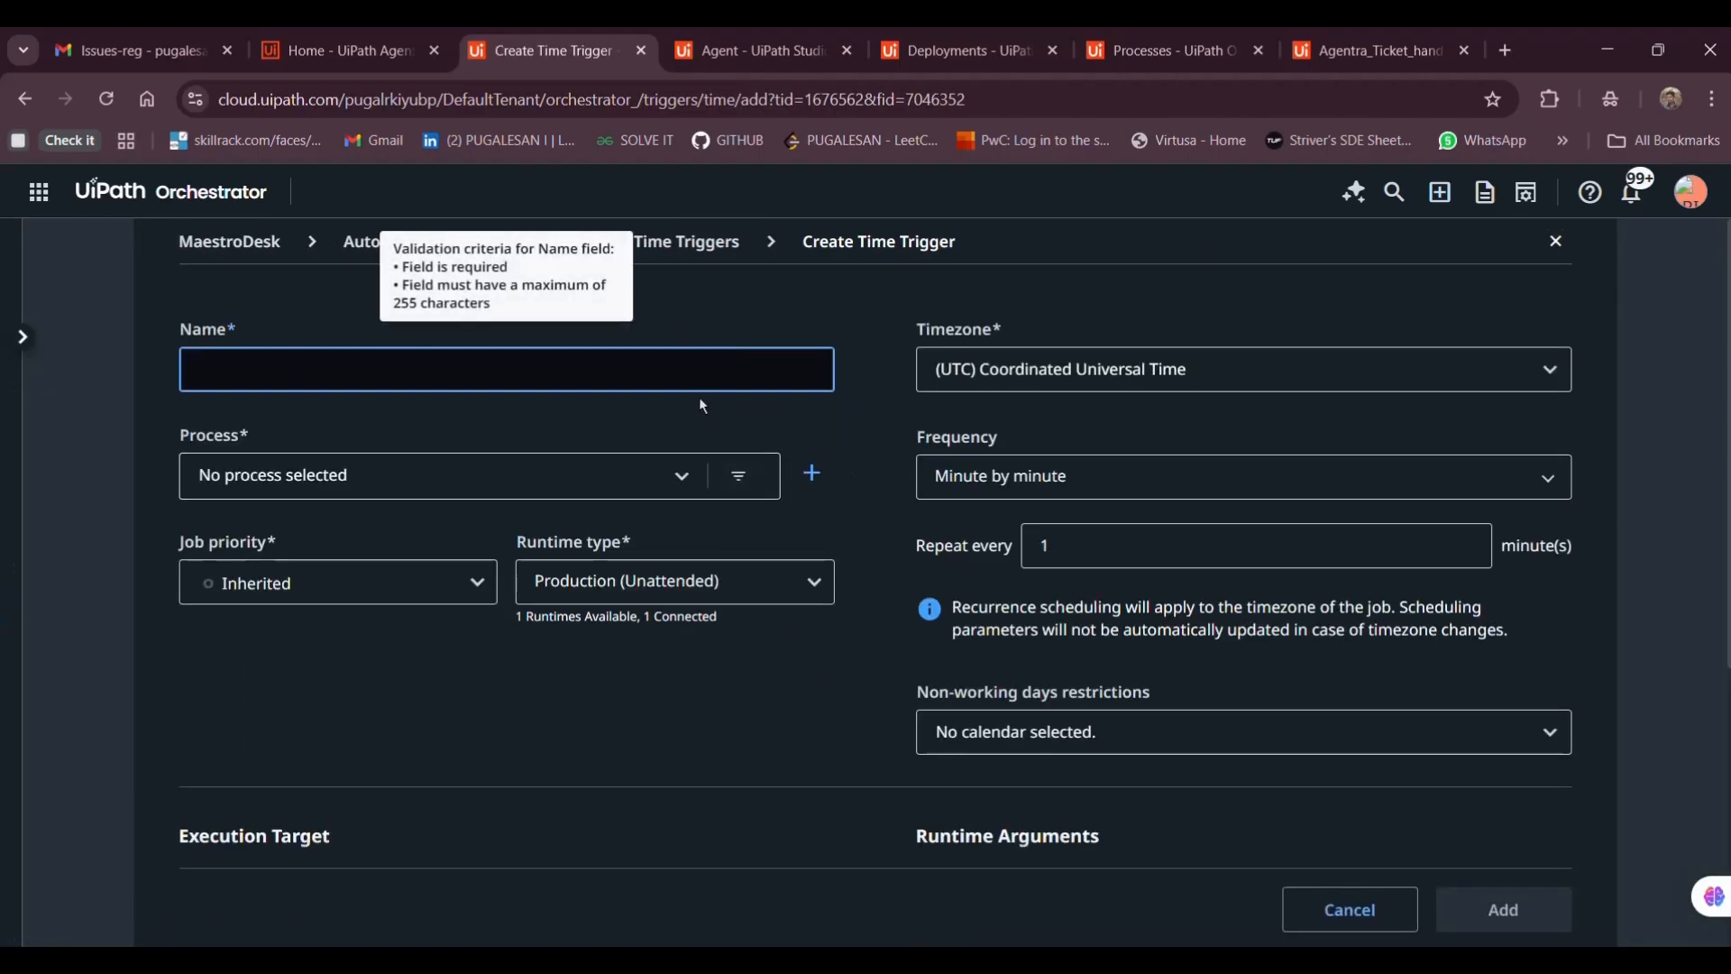
click(493, 388)
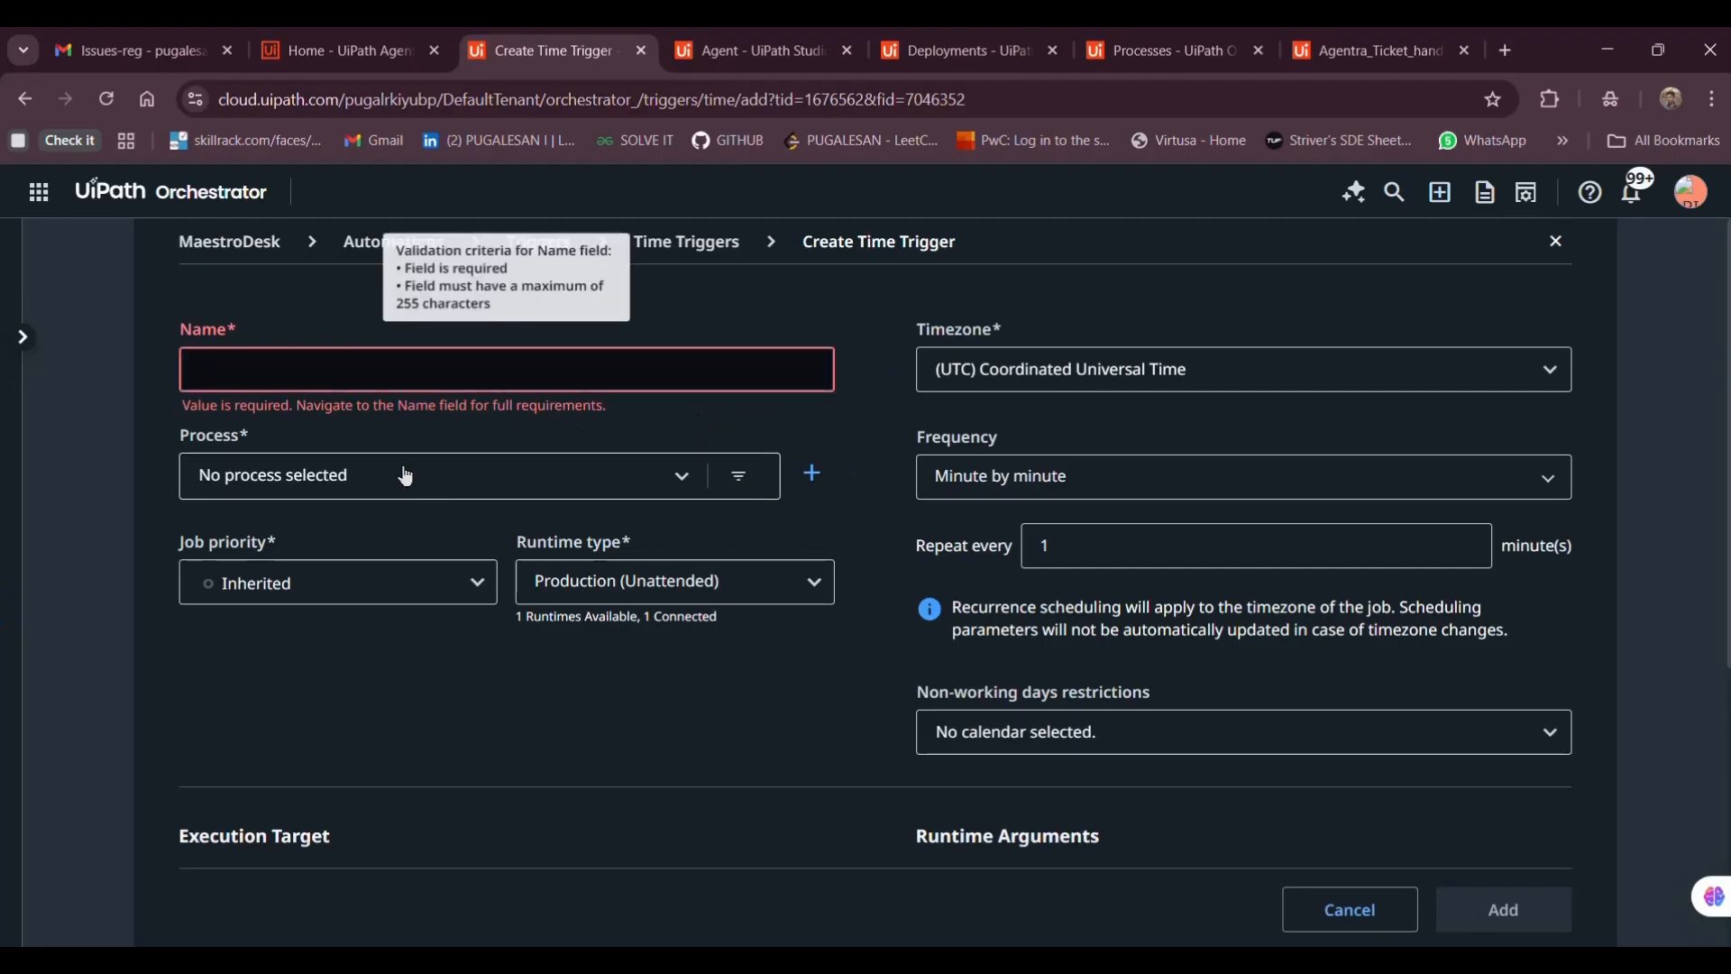
click(369, 485)
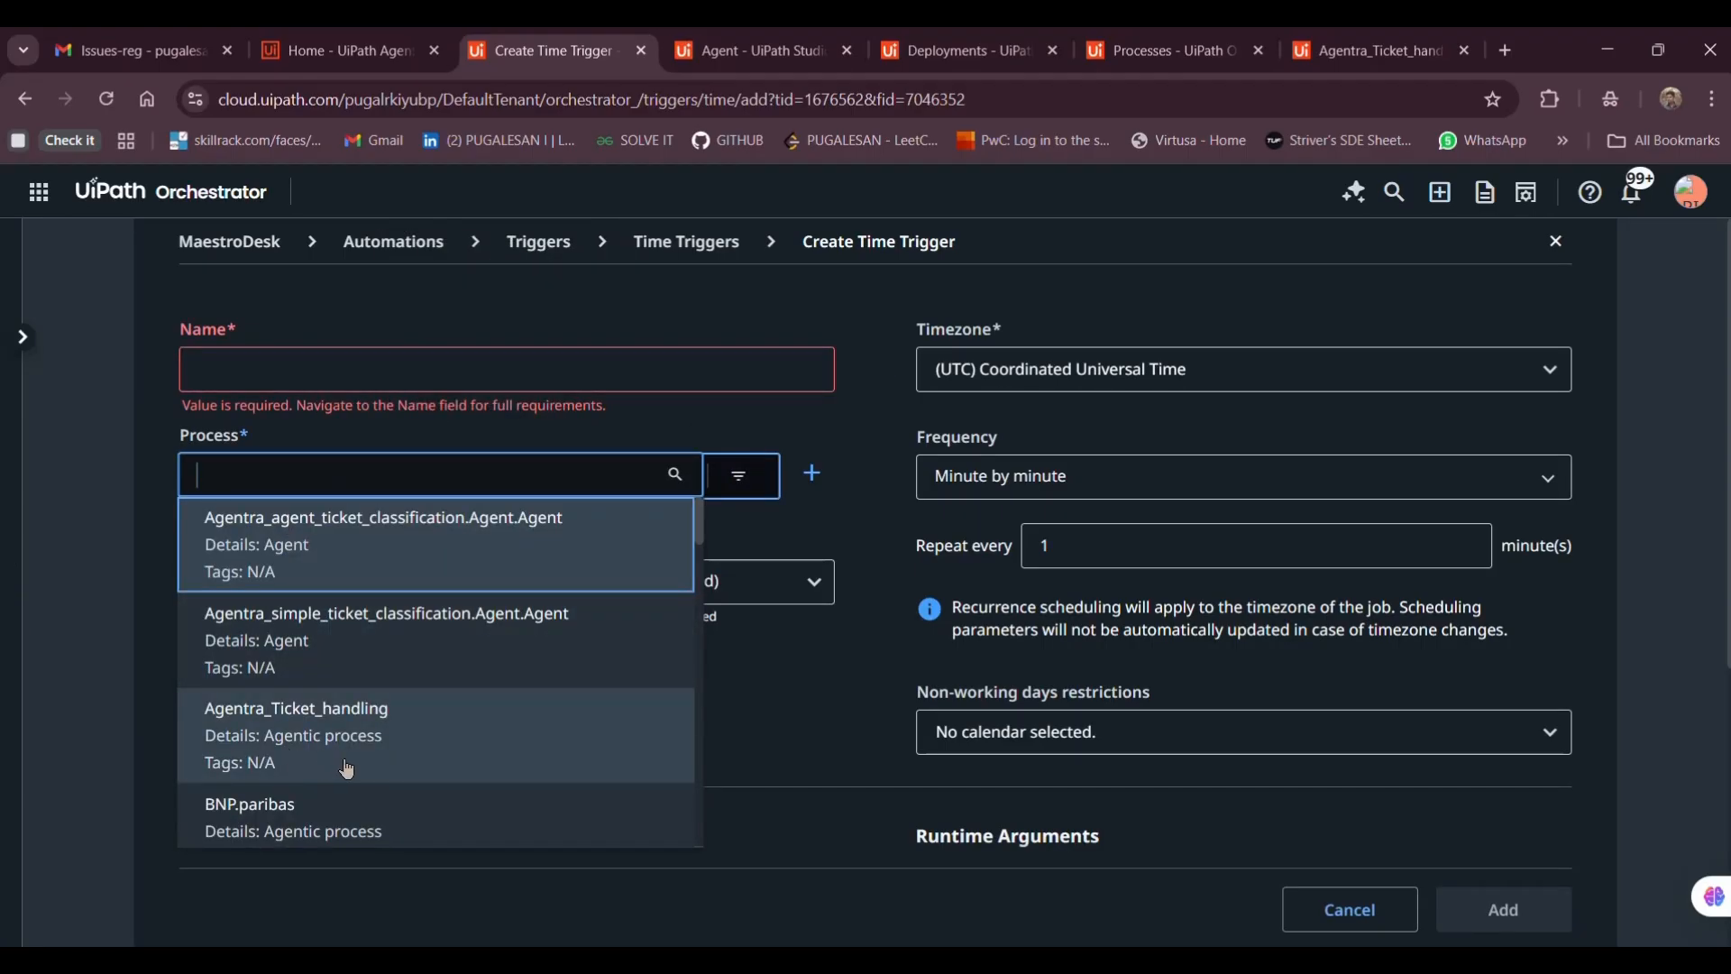
click(285, 739)
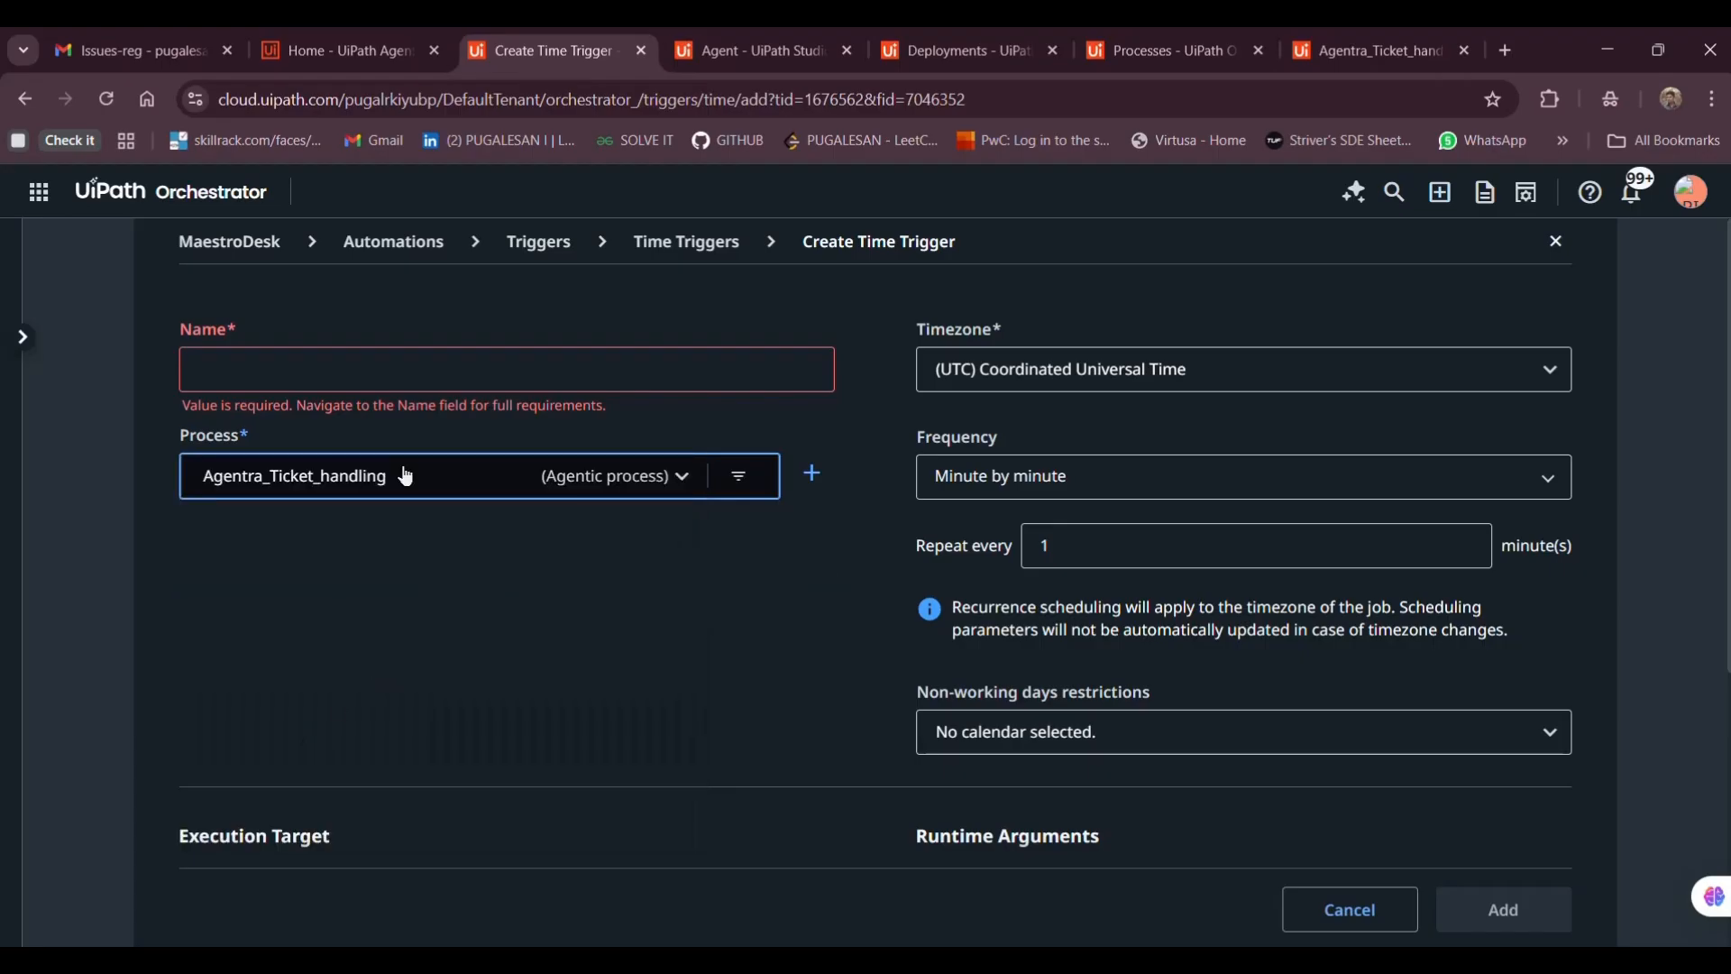
click(969, 493)
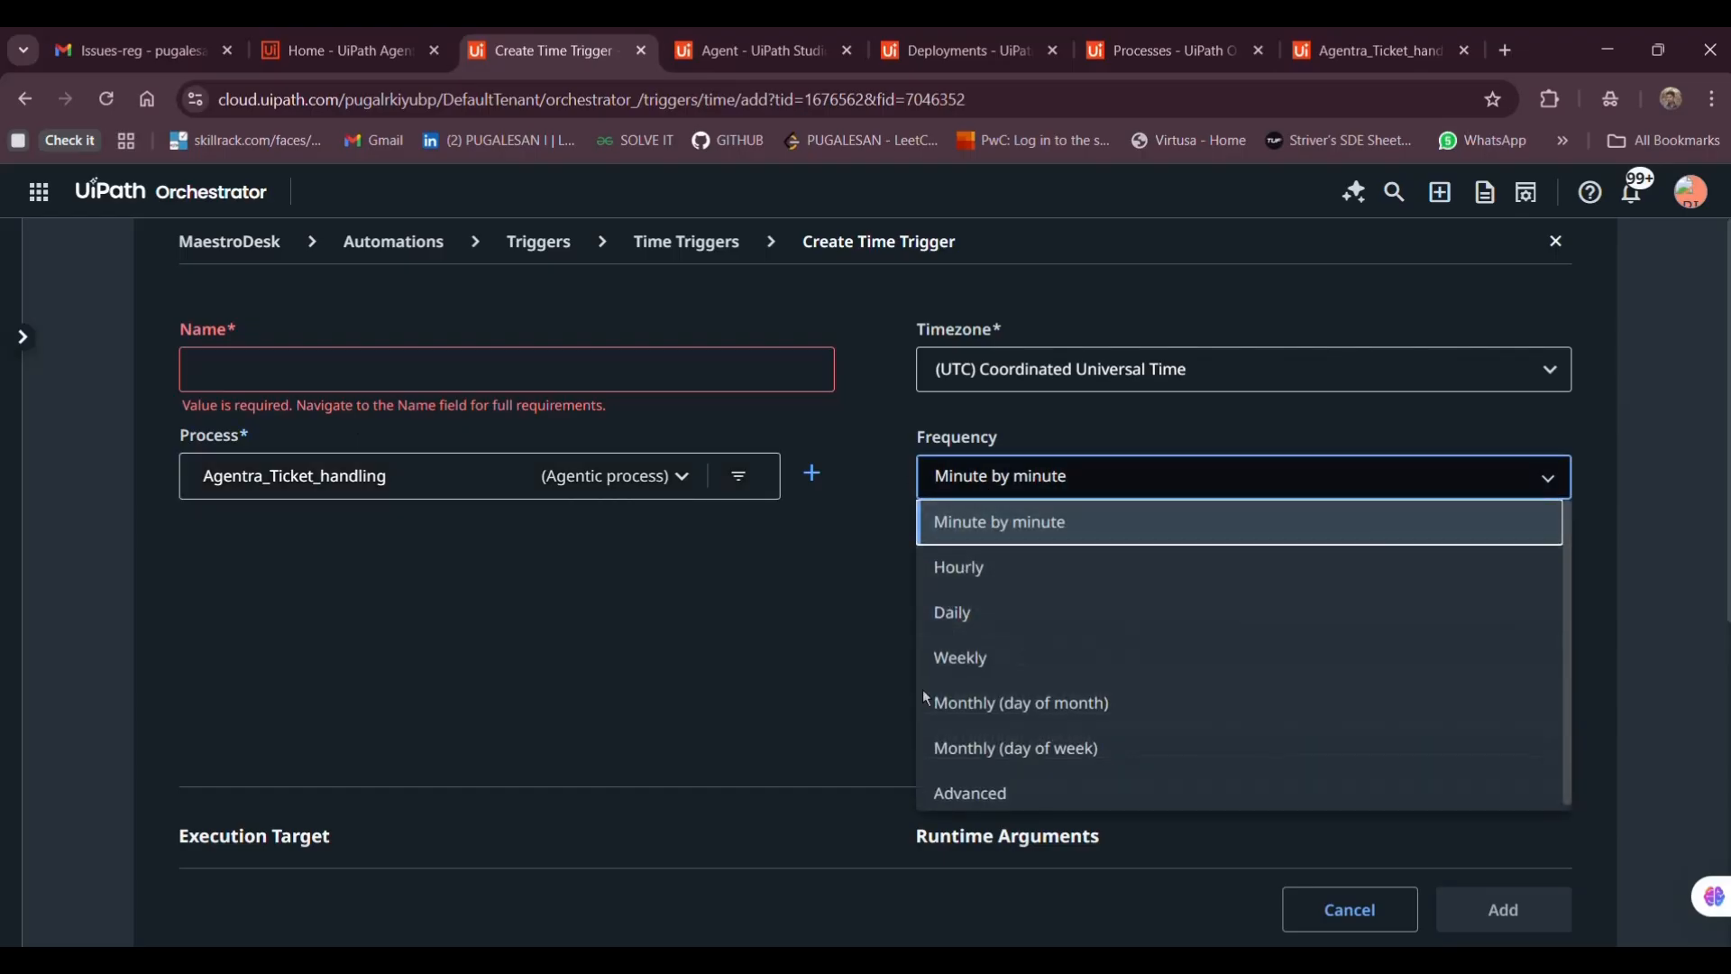
click(761, 644)
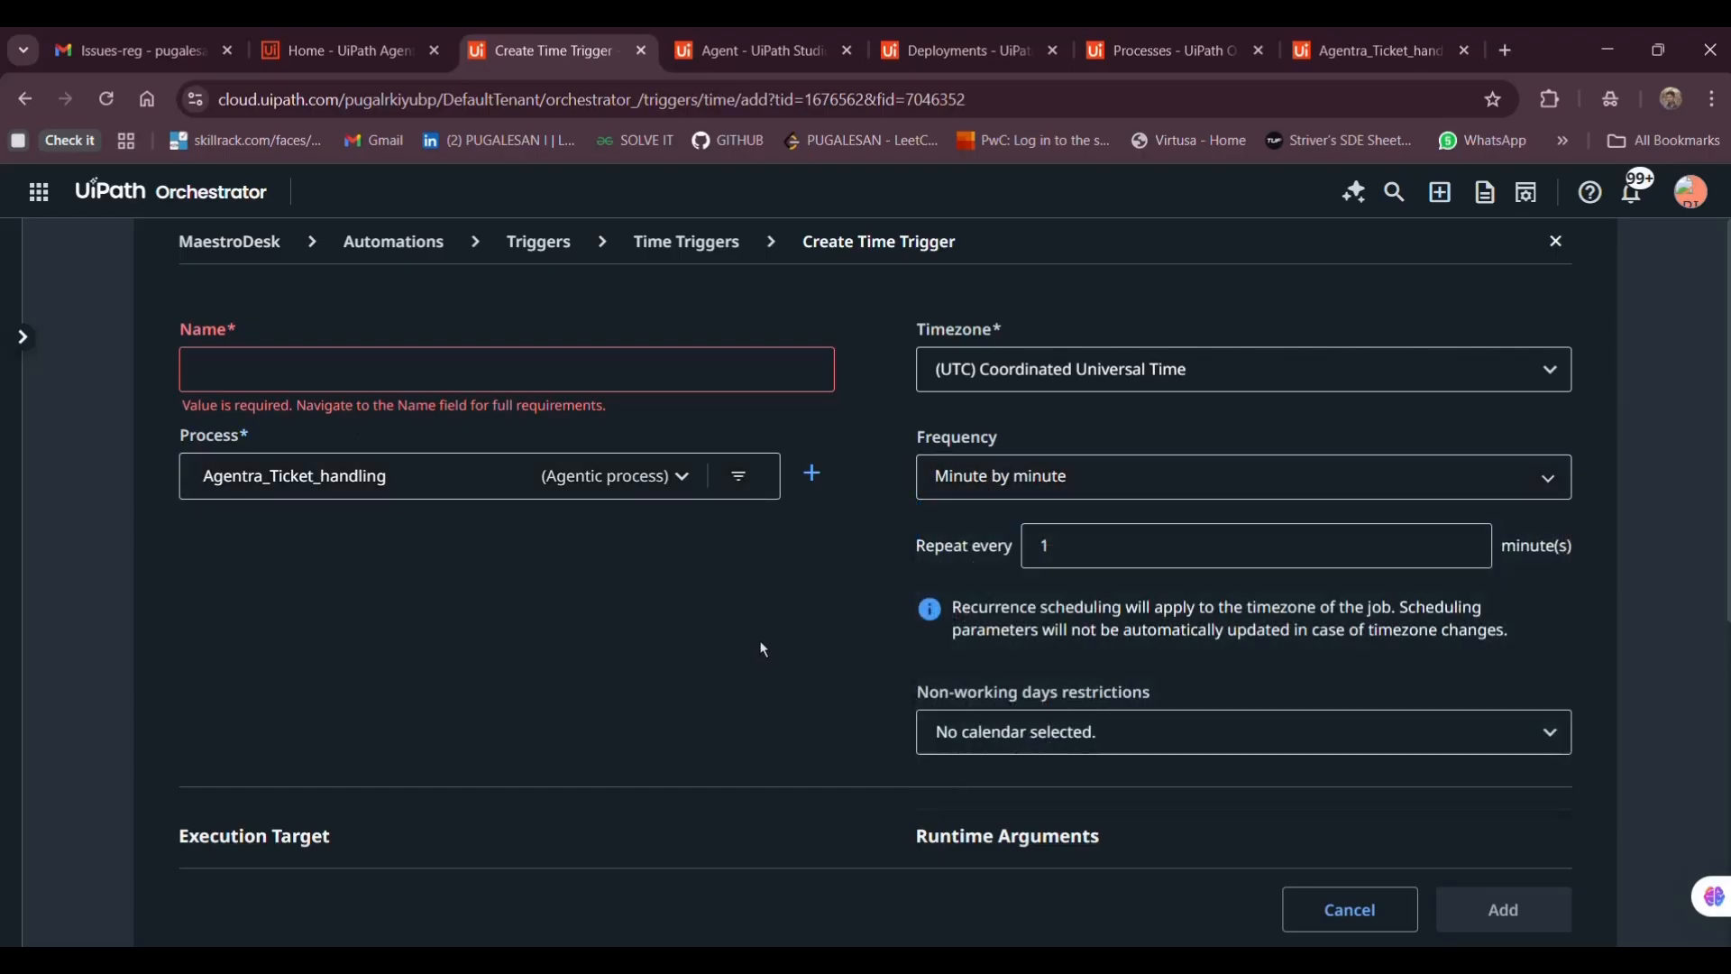
Cancel the time trigger form and leave the page without saving
scroll(912, 669, down, 6)
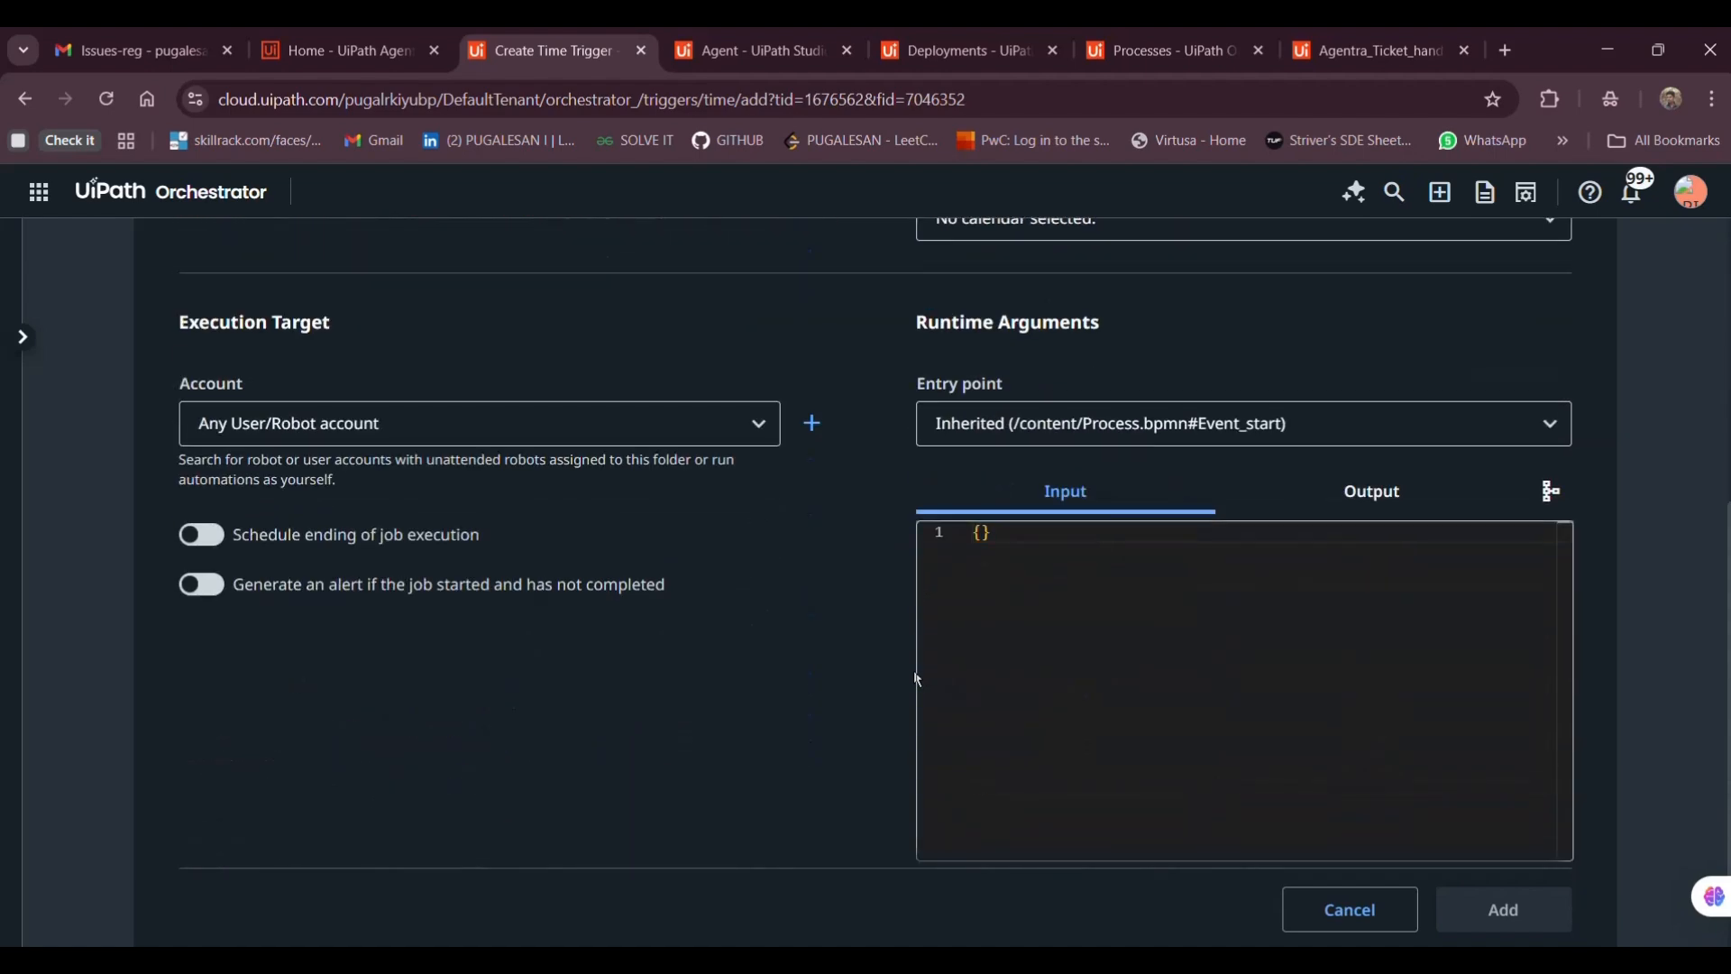
scroll(1187, 810, up, 6)
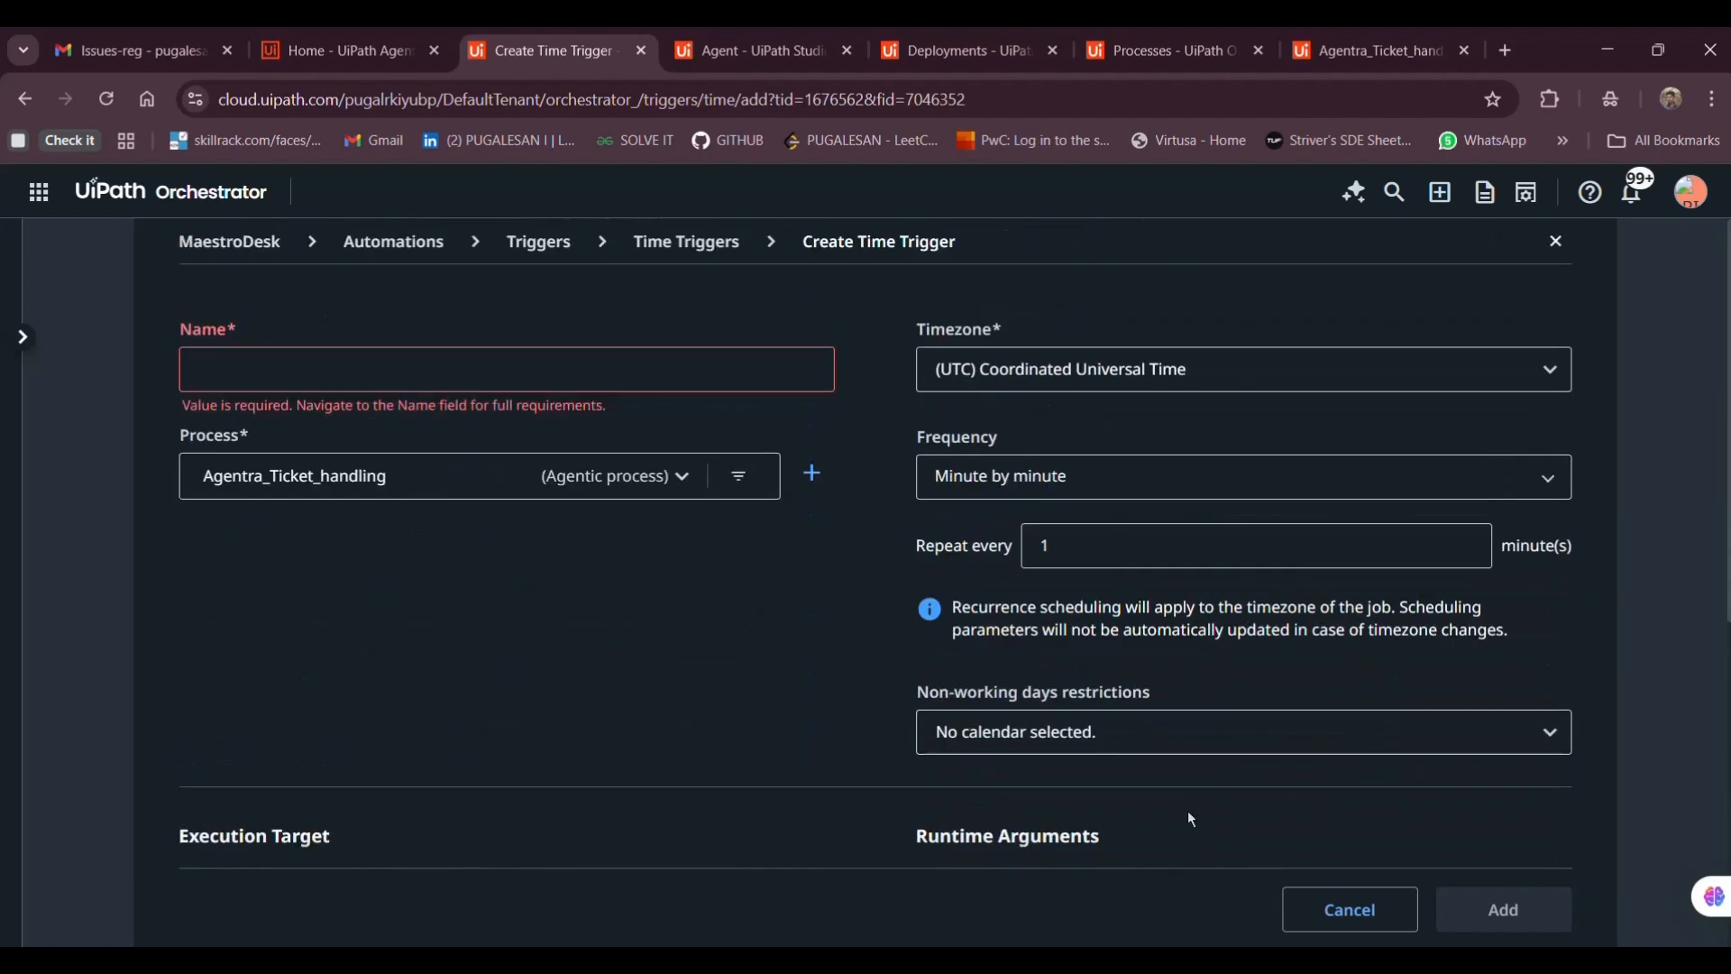
click(1303, 911)
click(1064, 655)
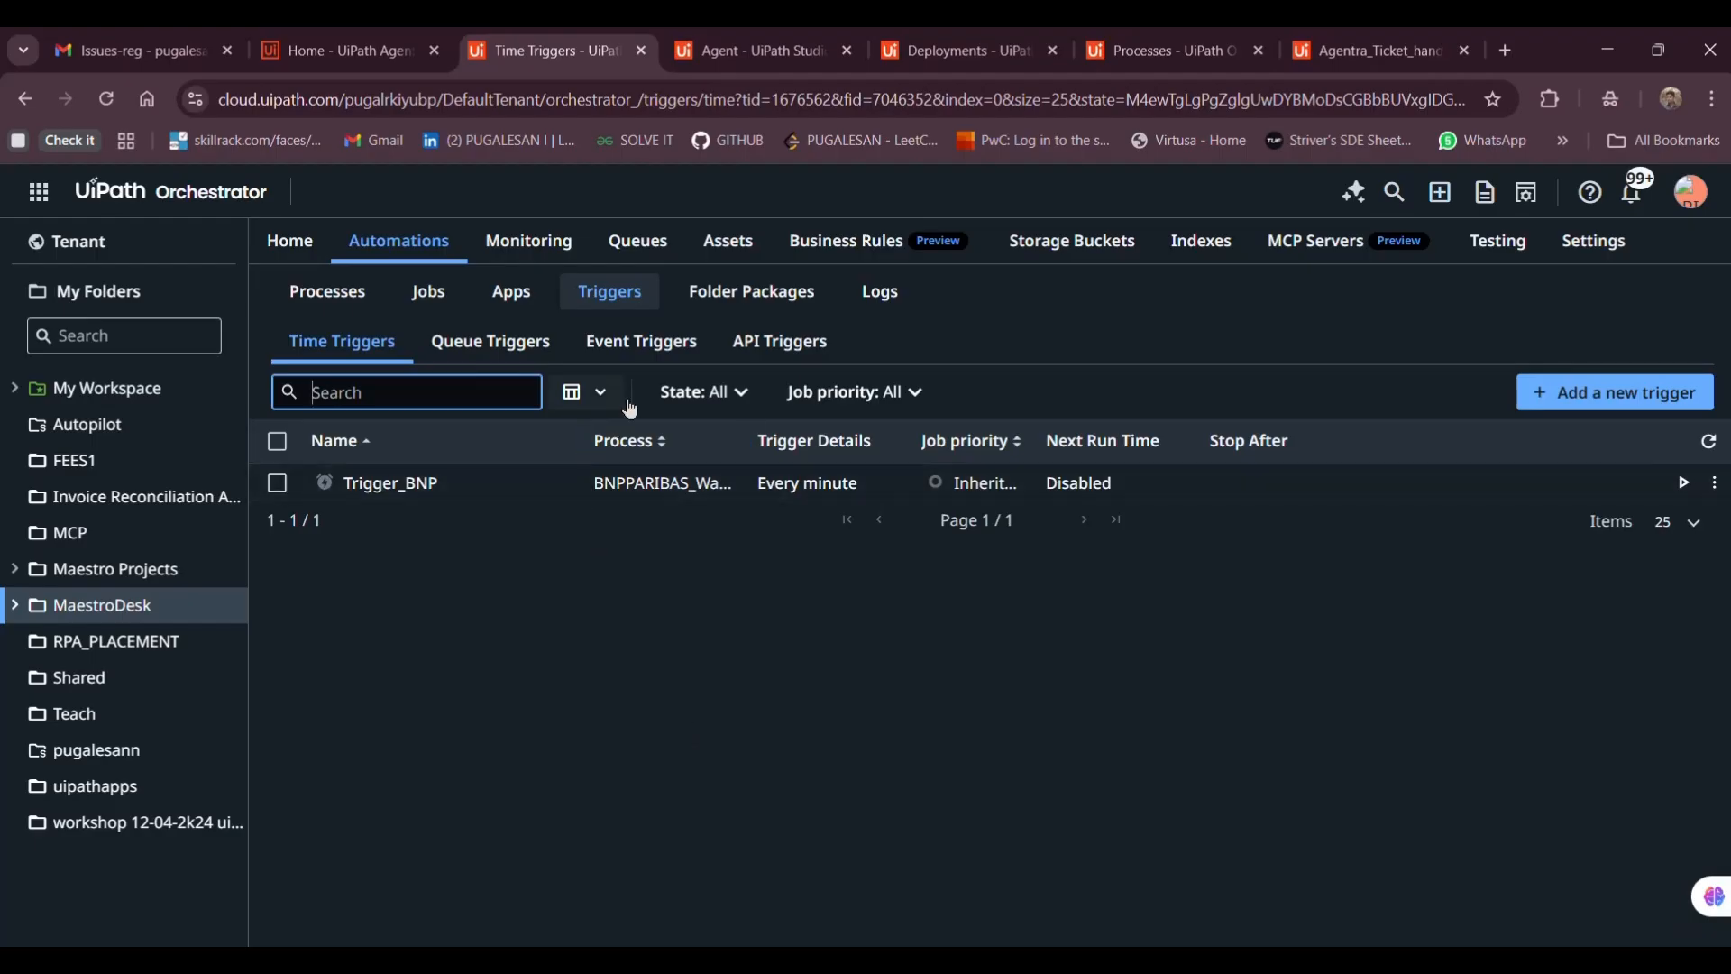
Start a new event trigger that runs the Agentra_Ticket_handling process
click(634, 343)
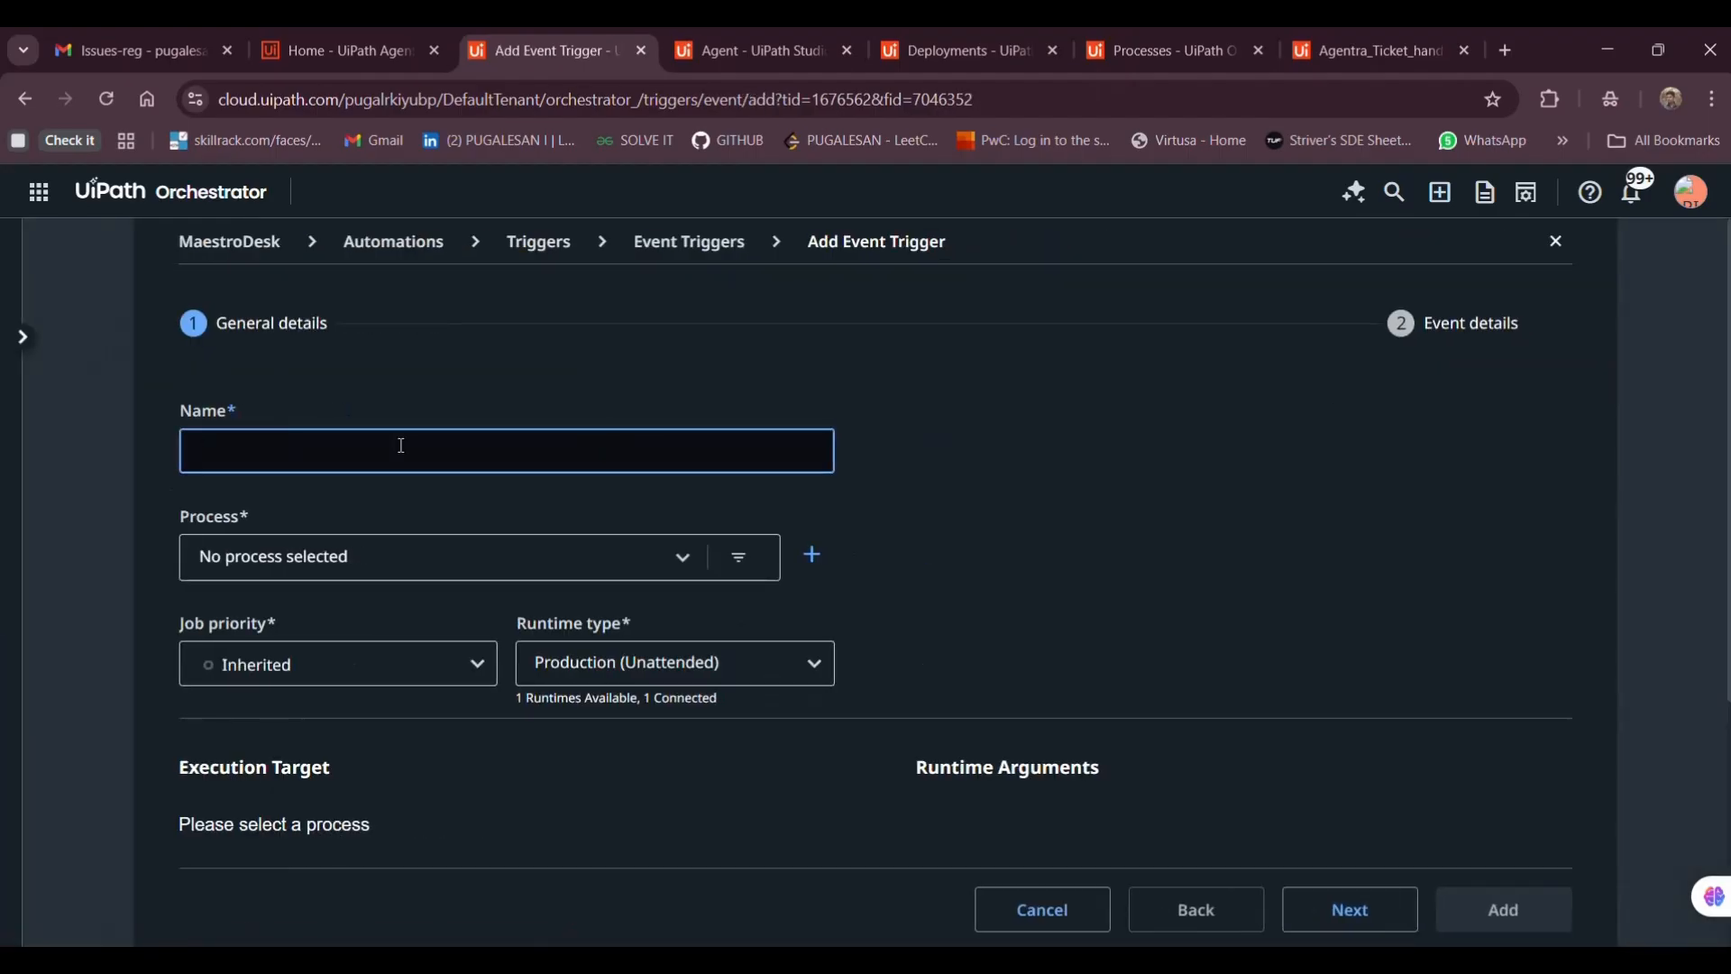
click(423, 574)
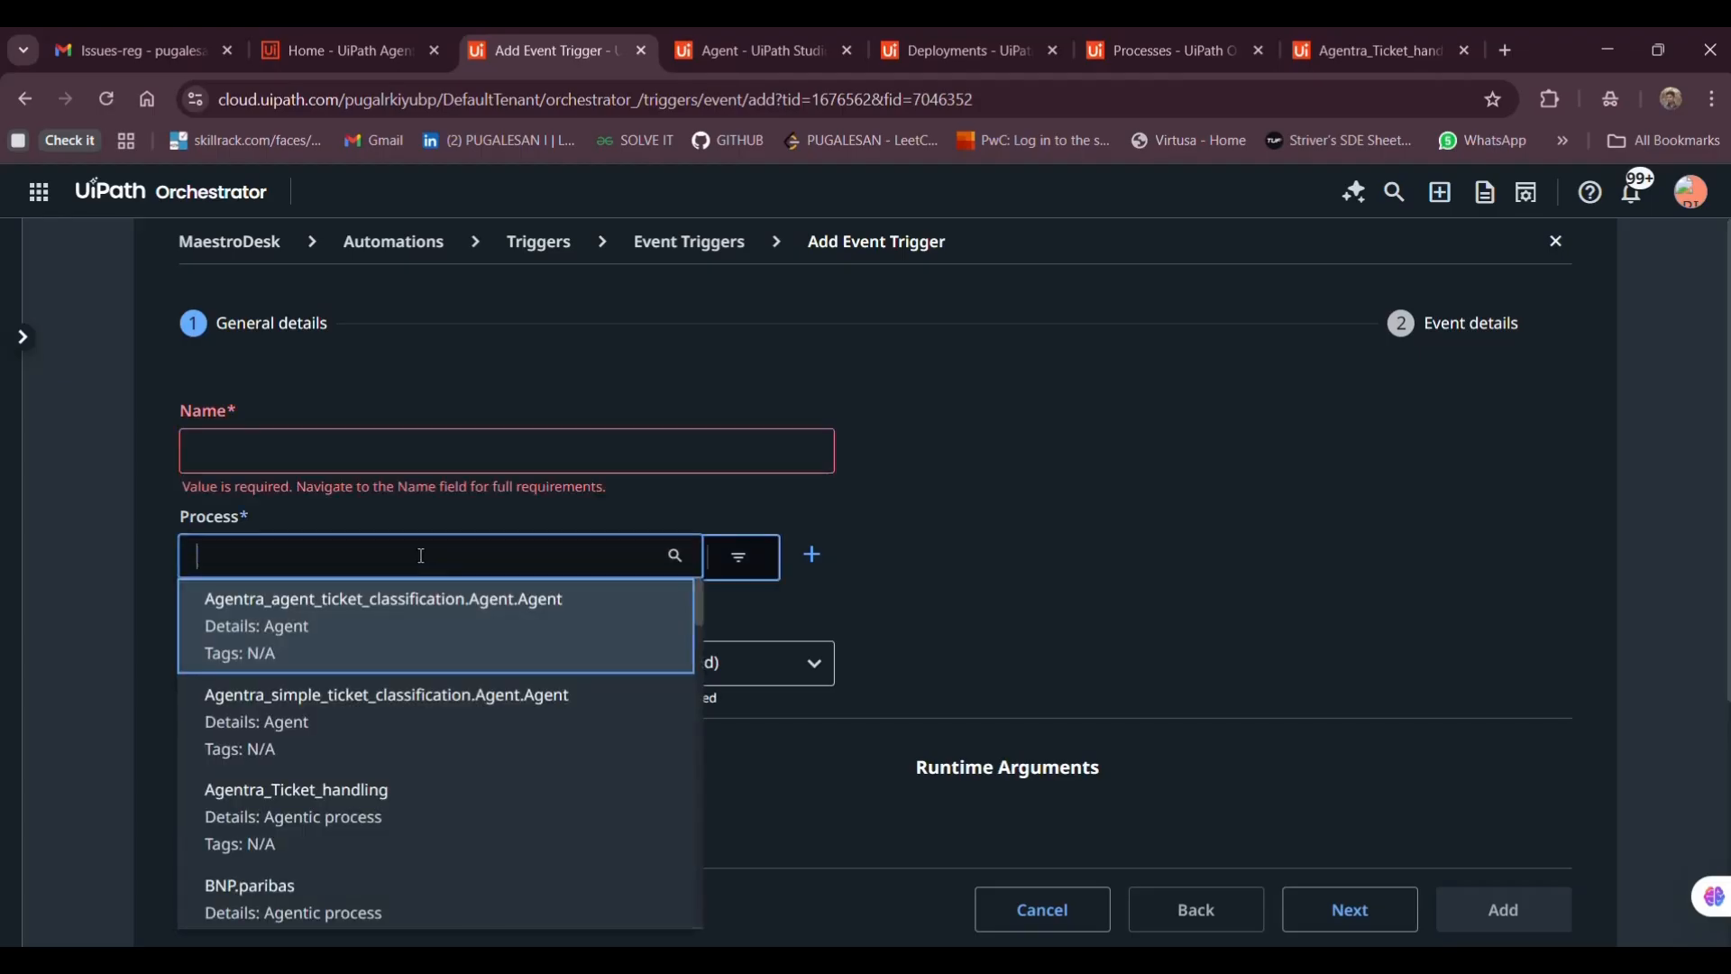
click(402, 813)
scroll(412, 773, down, 5)
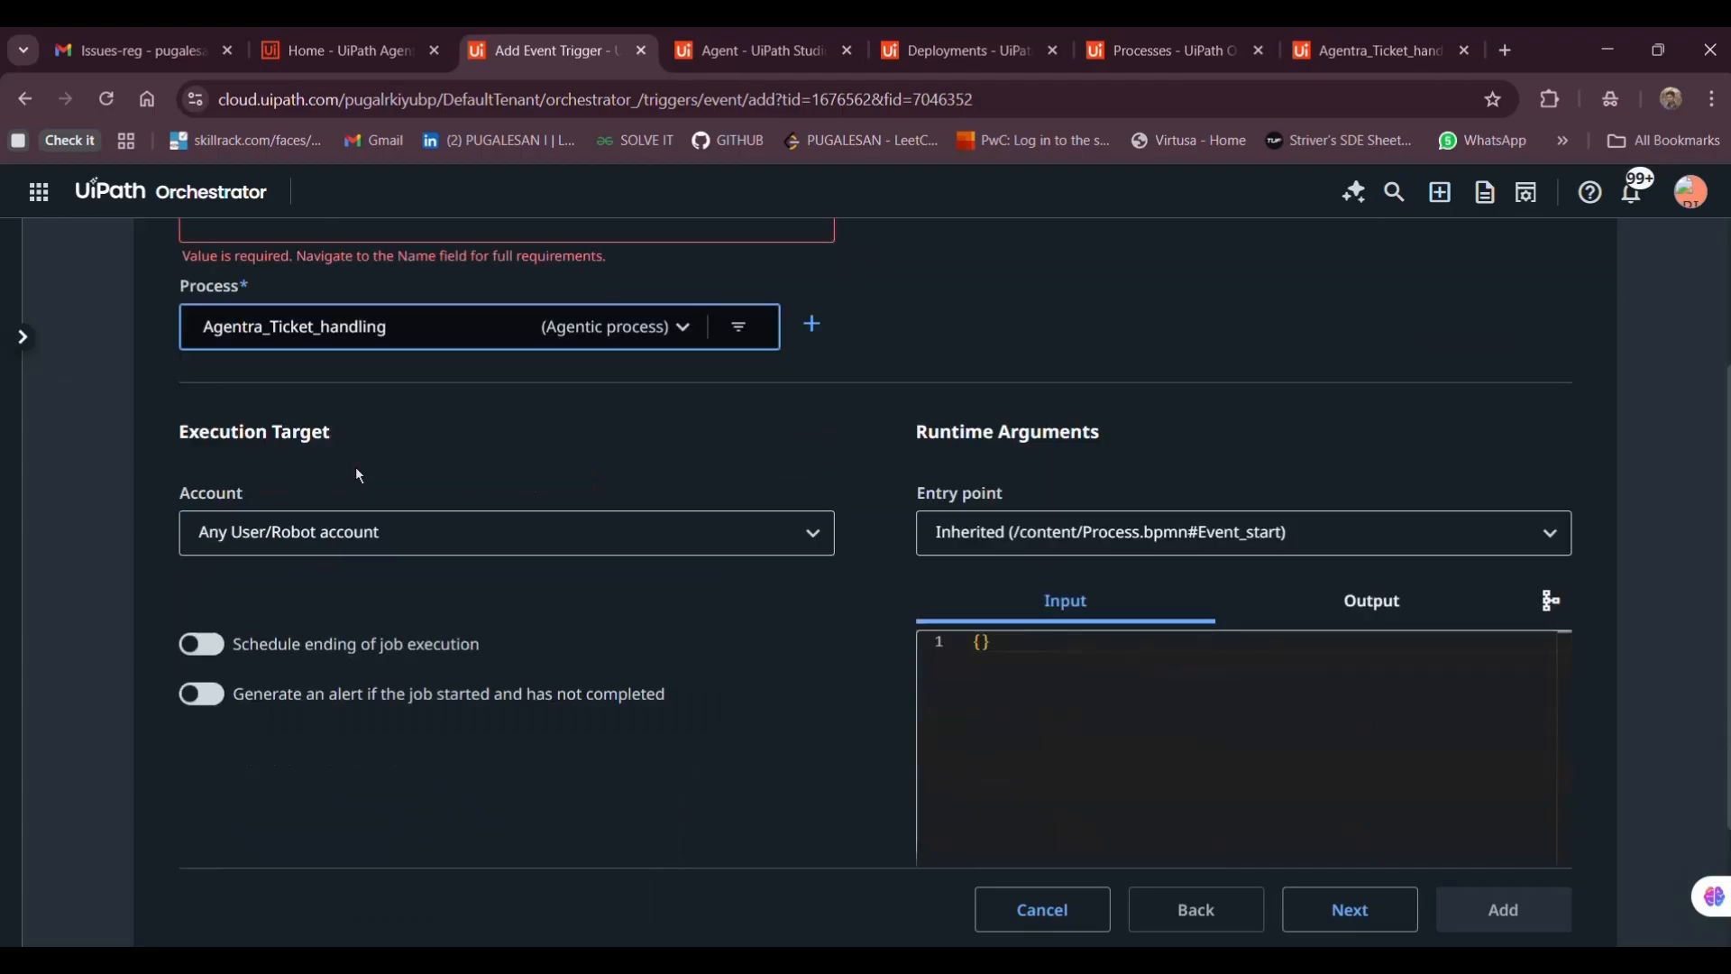
click(1343, 891)
Set the trigger's connector to Gmail and its event to Email Received
click(579, 431)
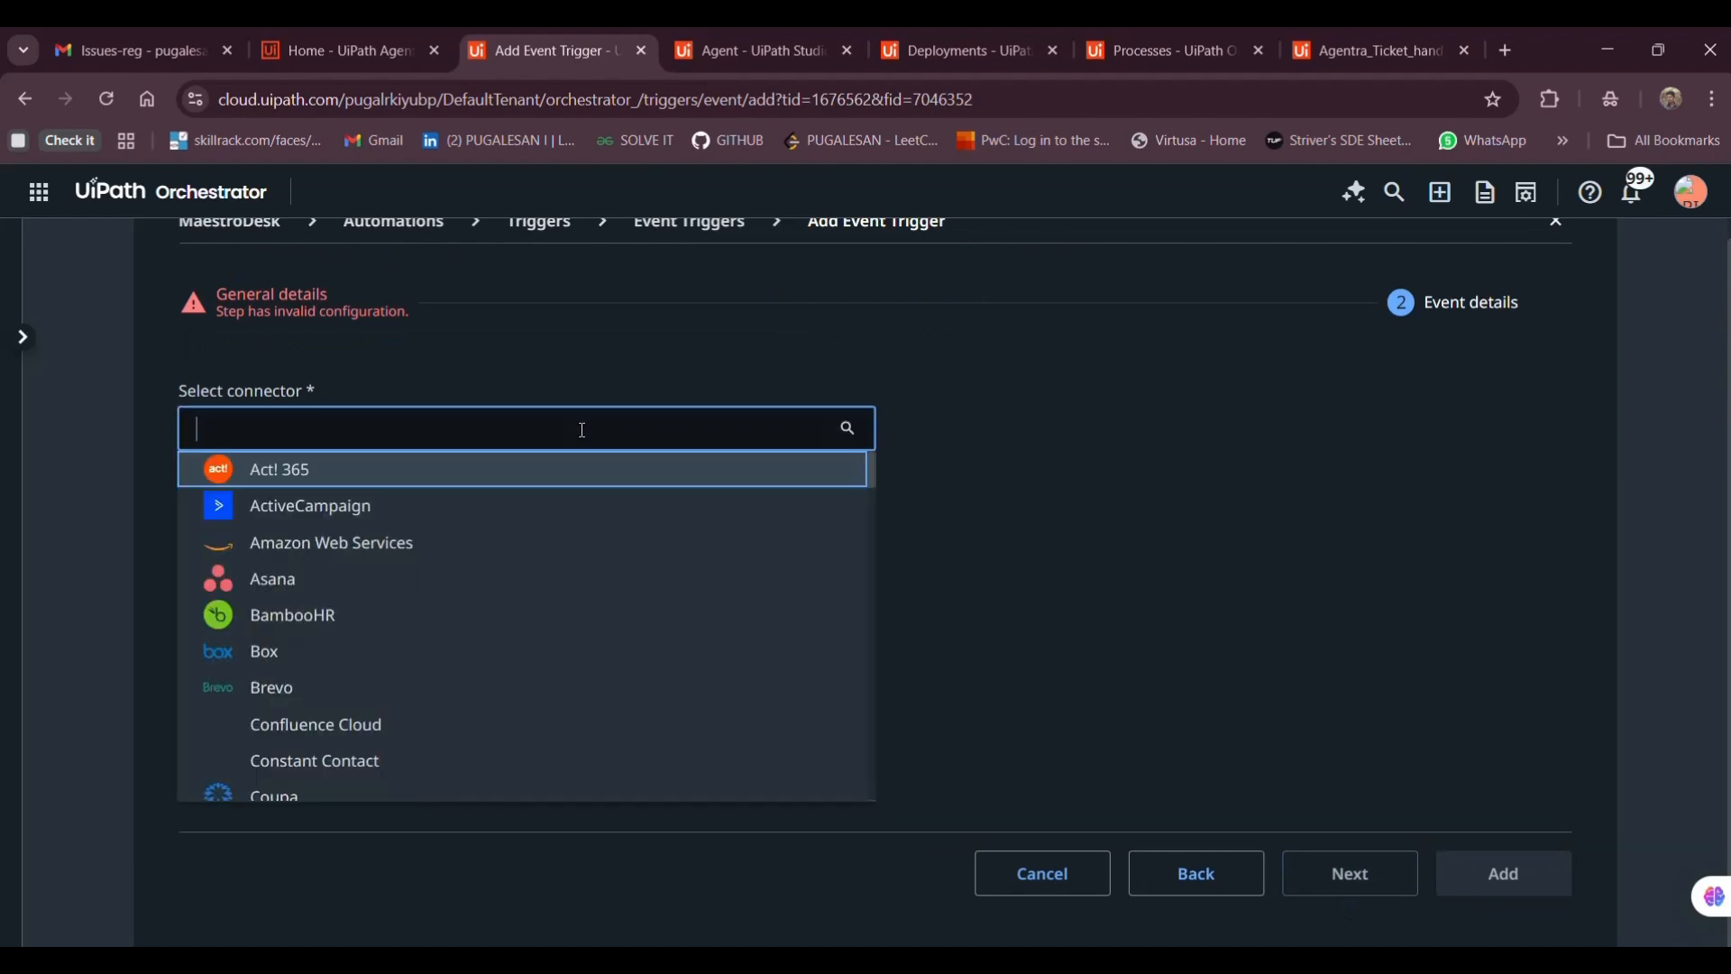
text(gmai)
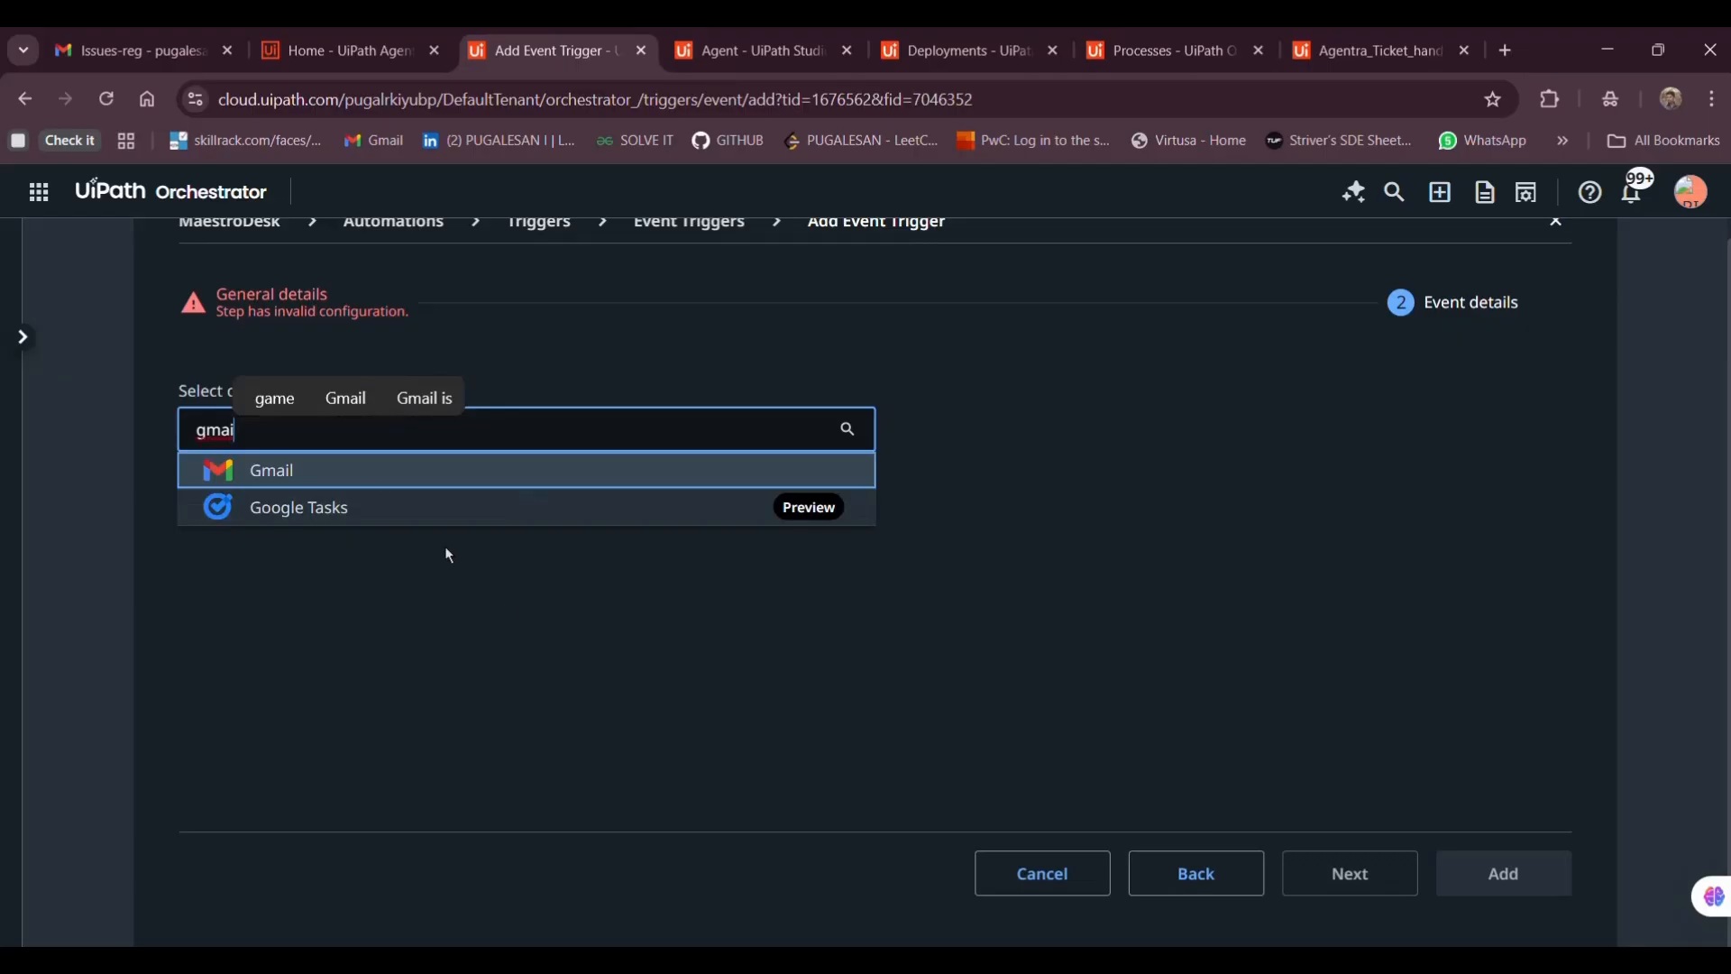
click(386, 473)
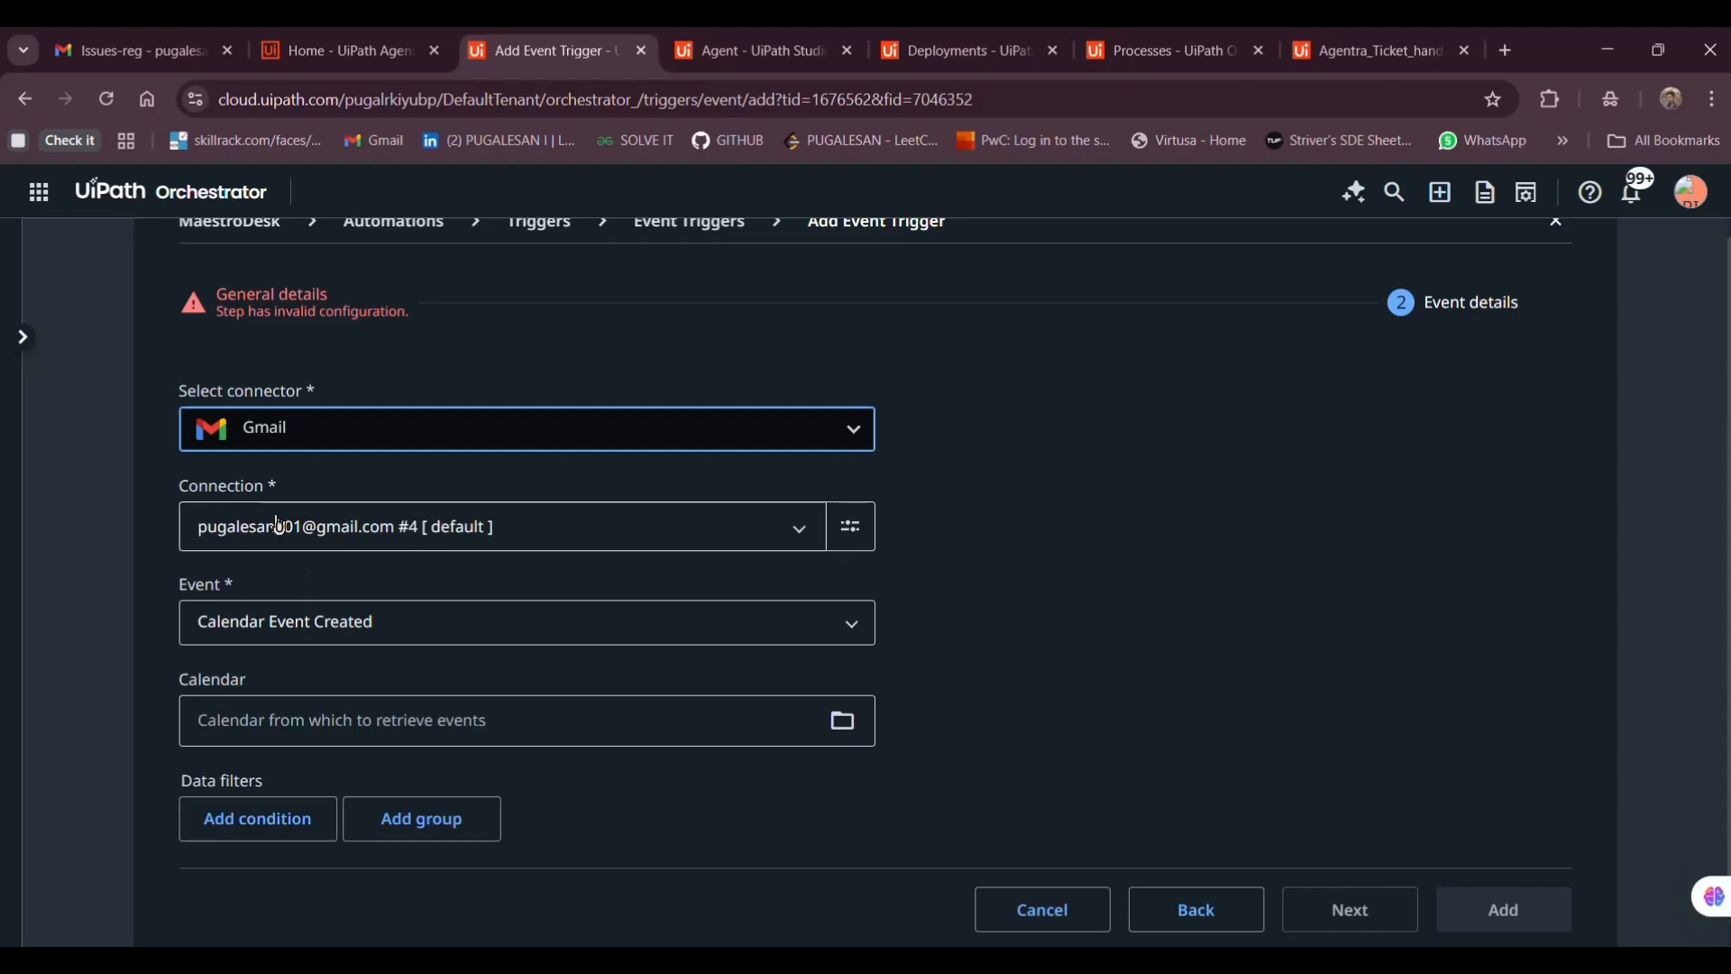
click(492, 625)
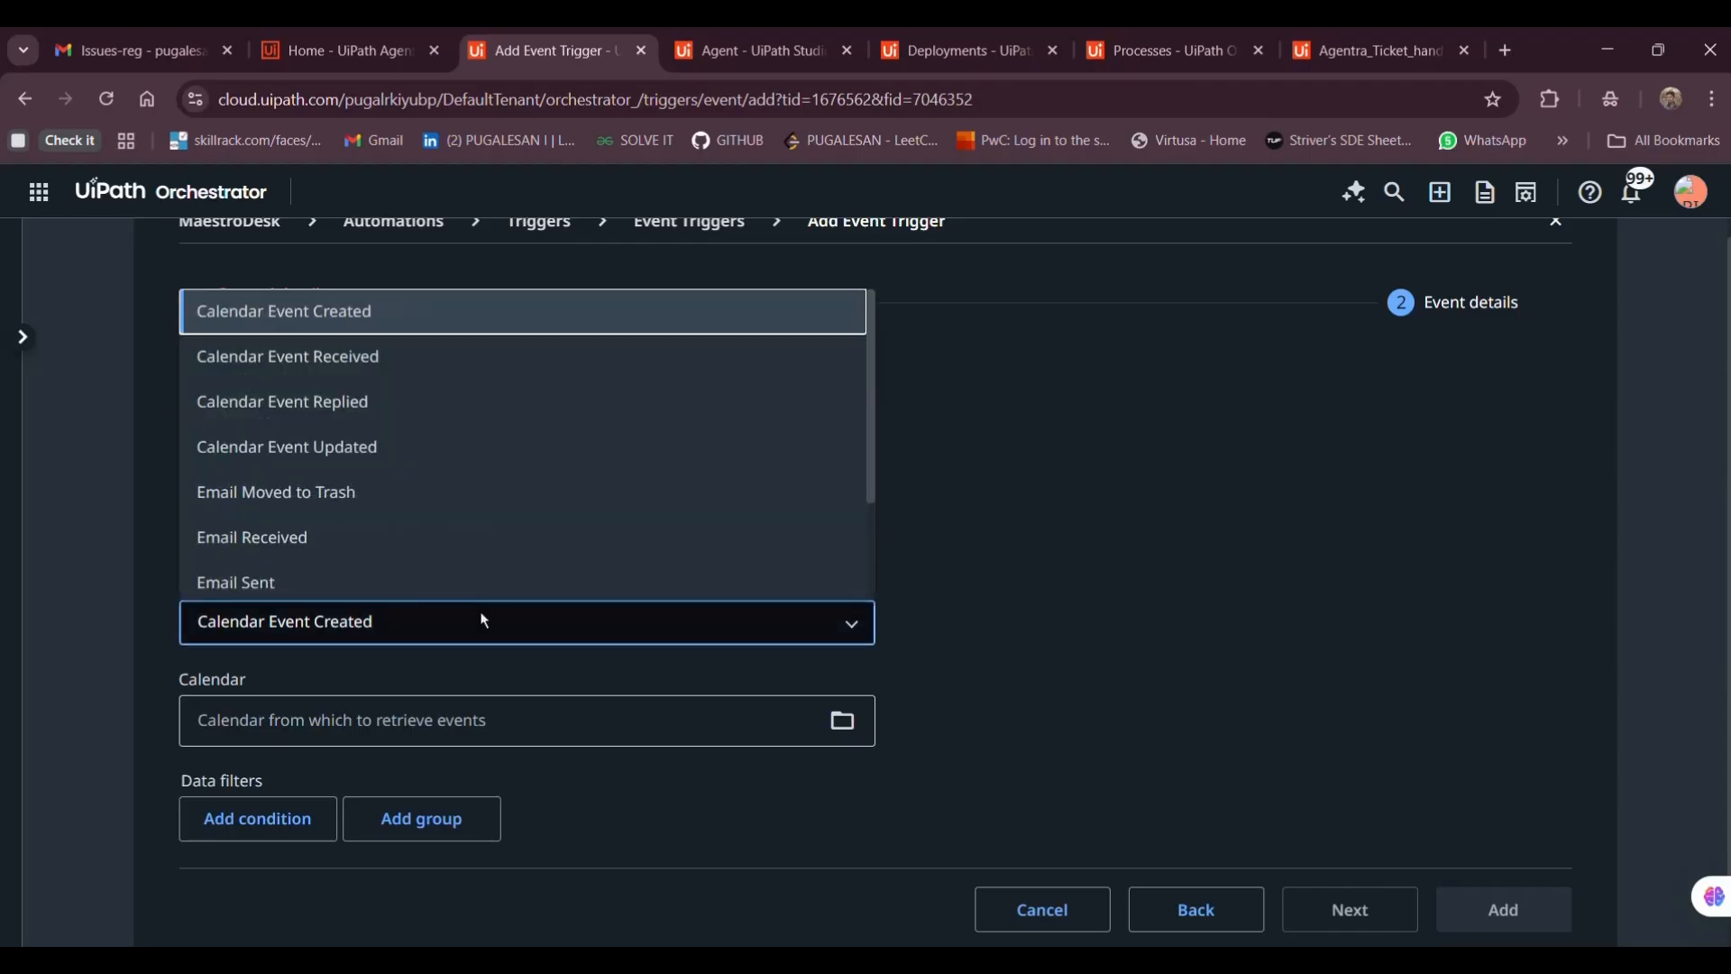
click(304, 538)
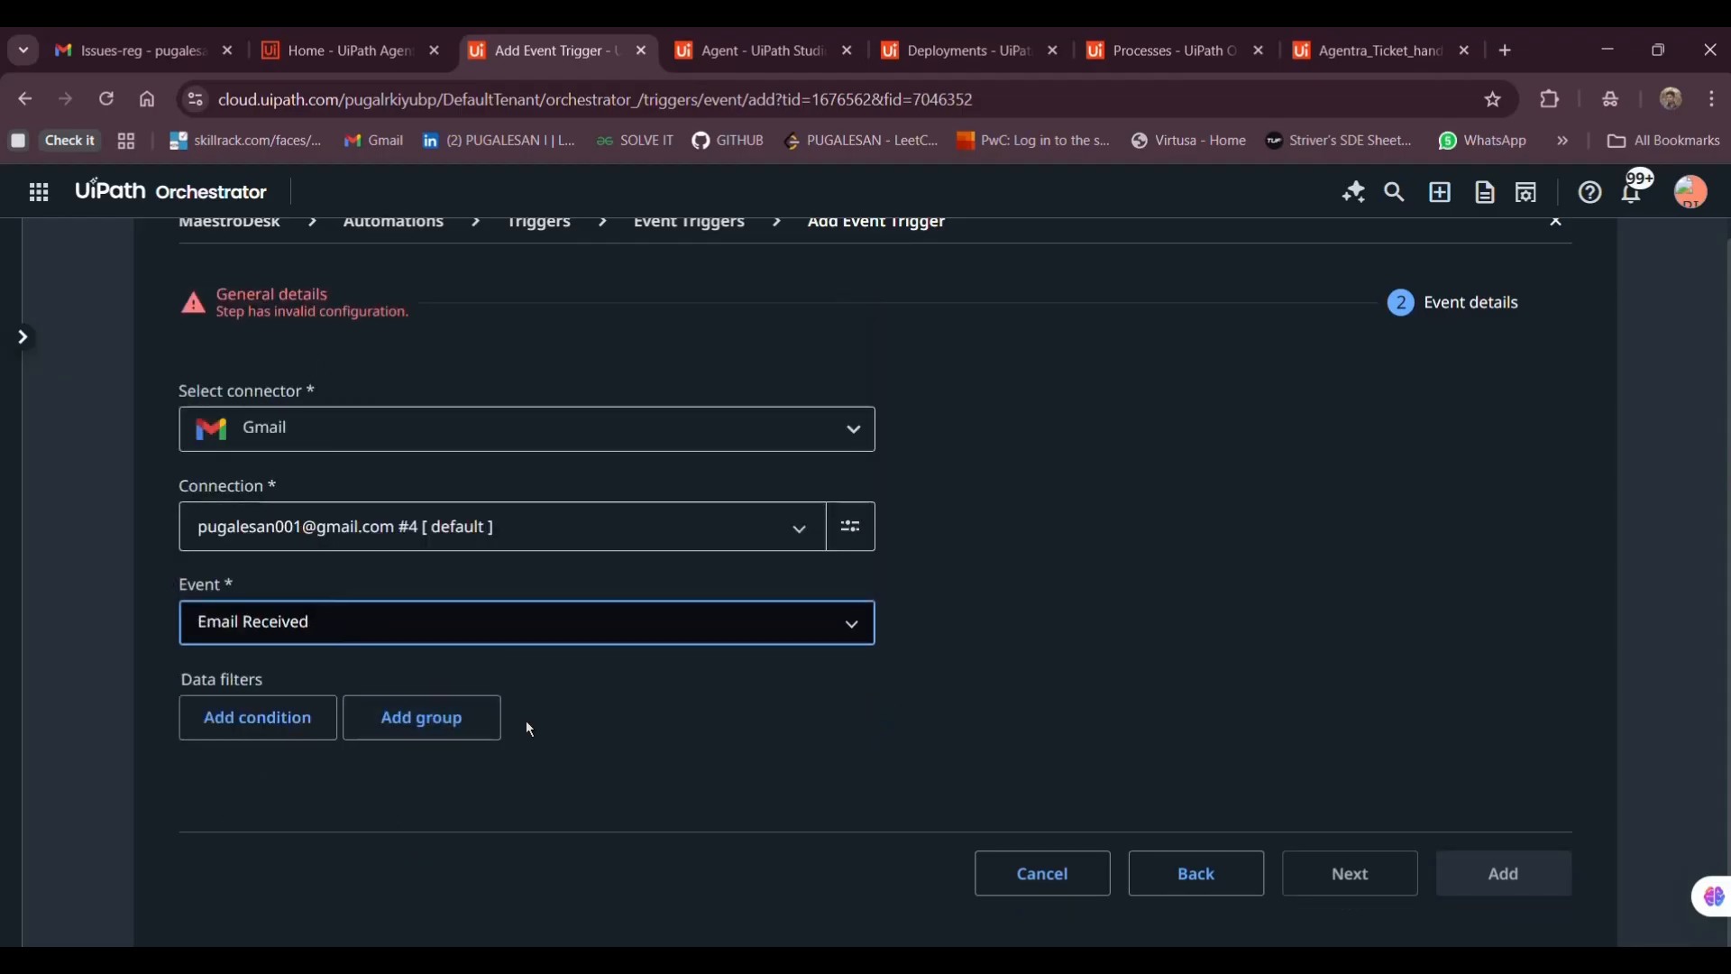
click(678, 643)
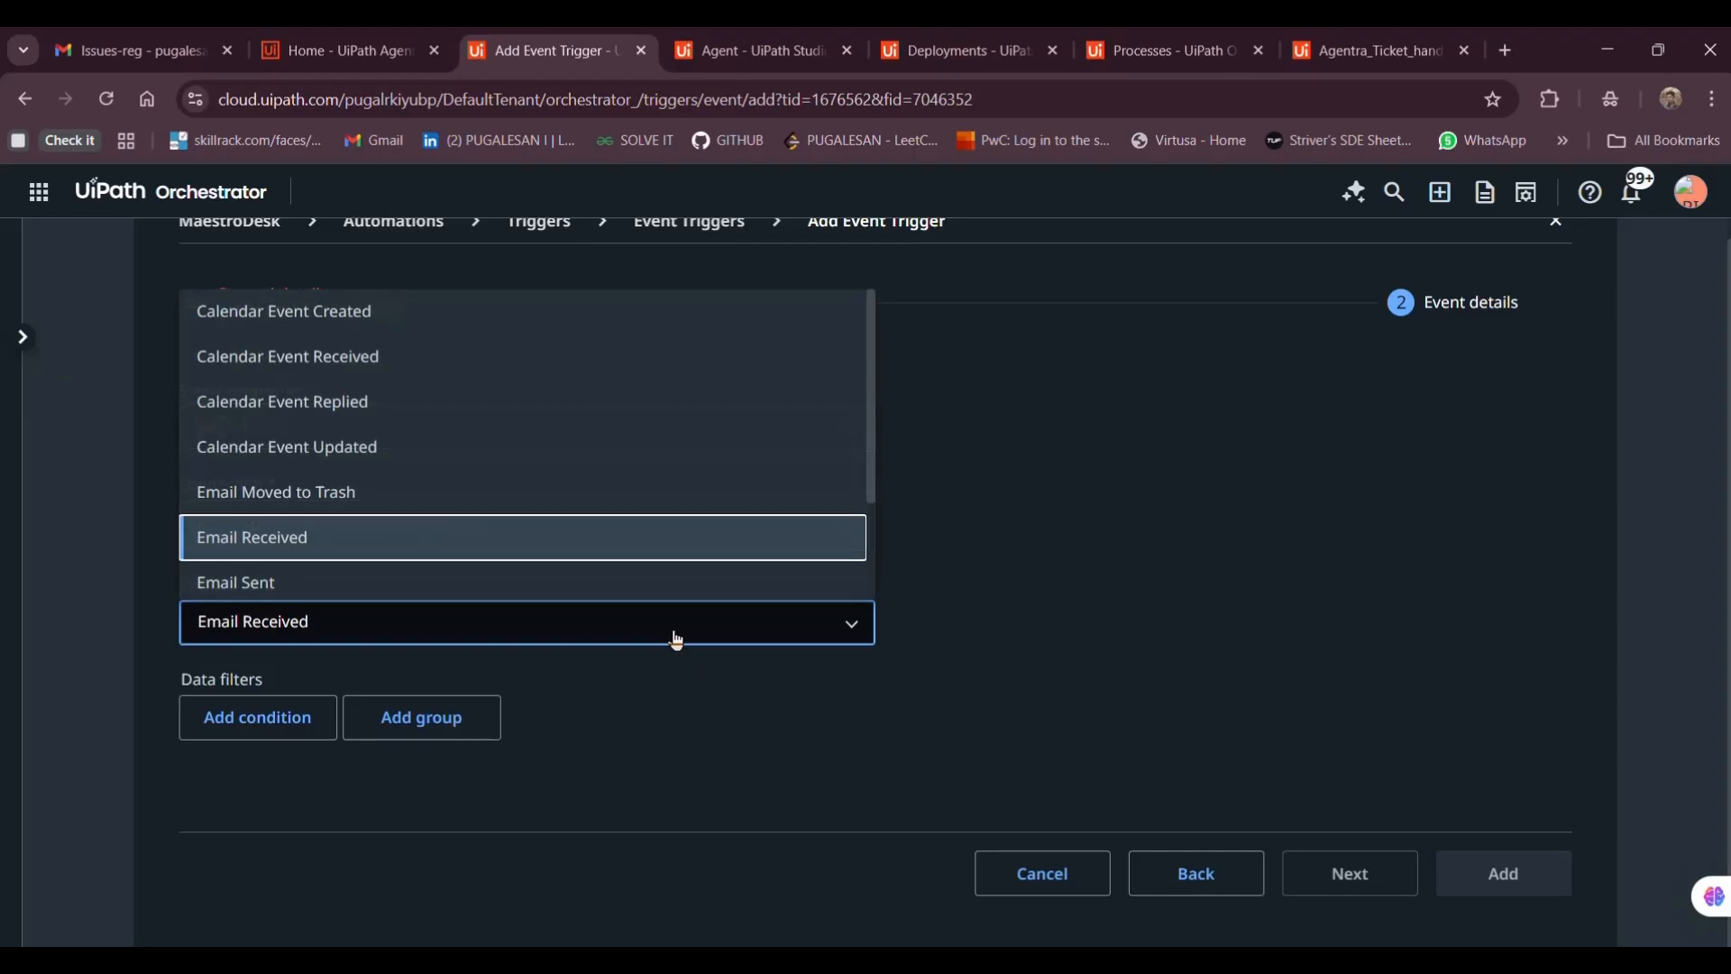
scroll(517, 587, up, 1)
click(495, 571)
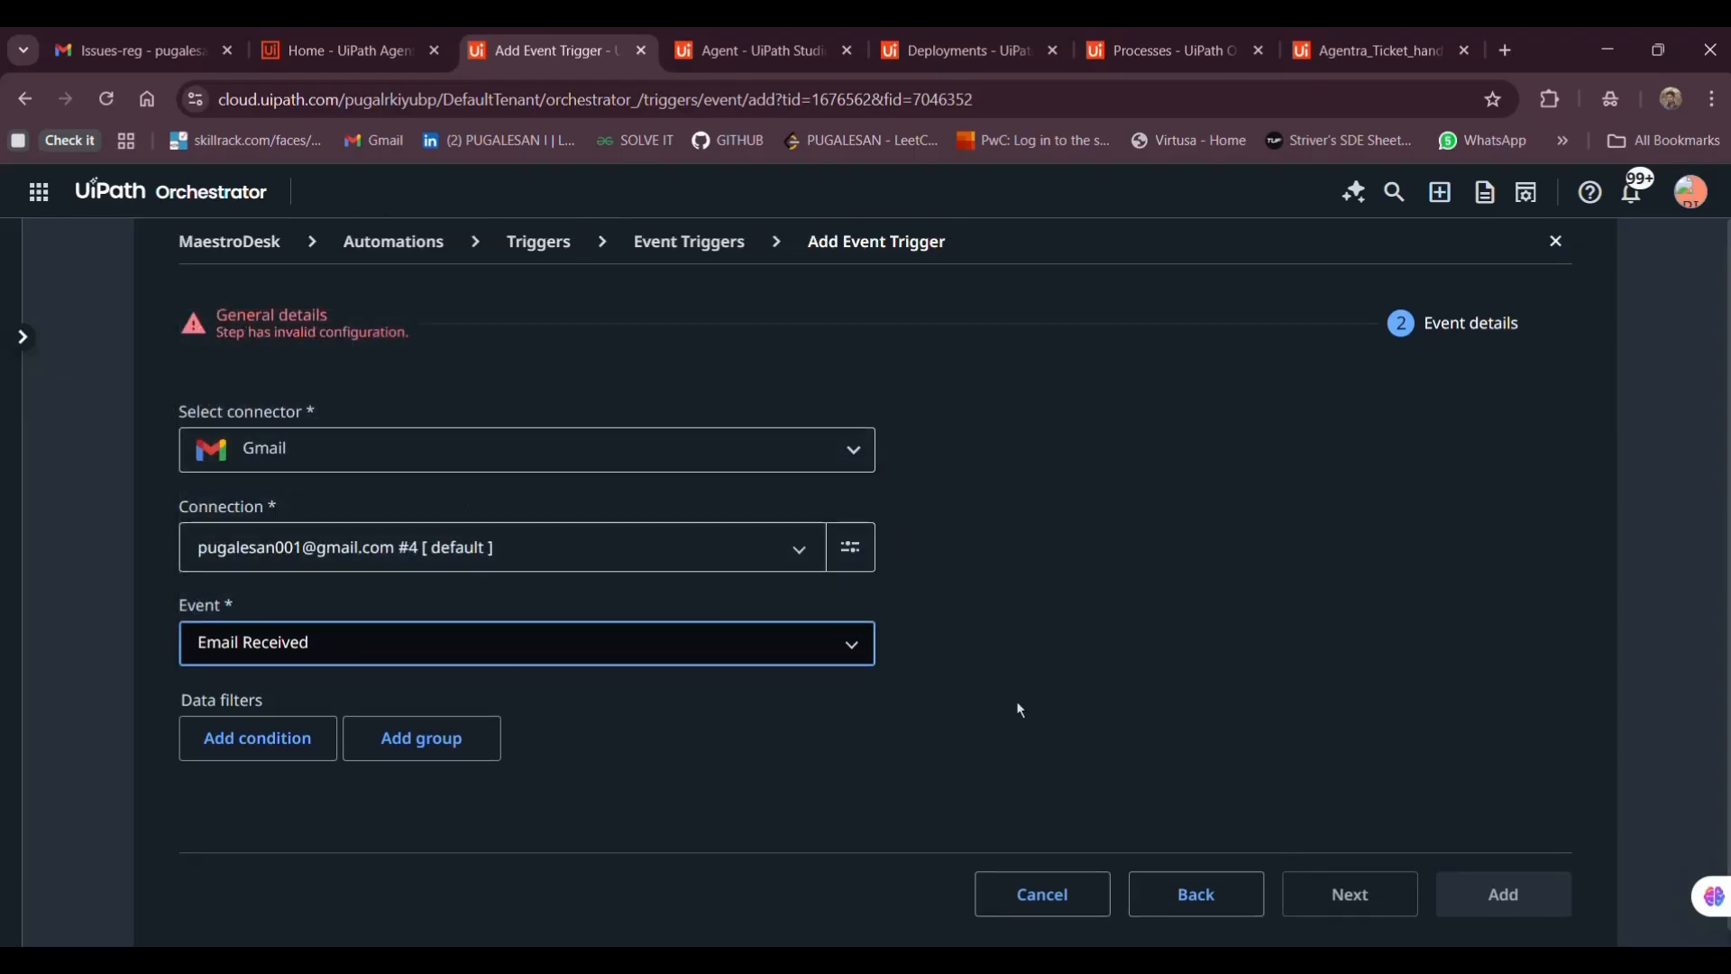
Name the trigger 'Agentra_trigger' and add it
click(1227, 909)
click(472, 458)
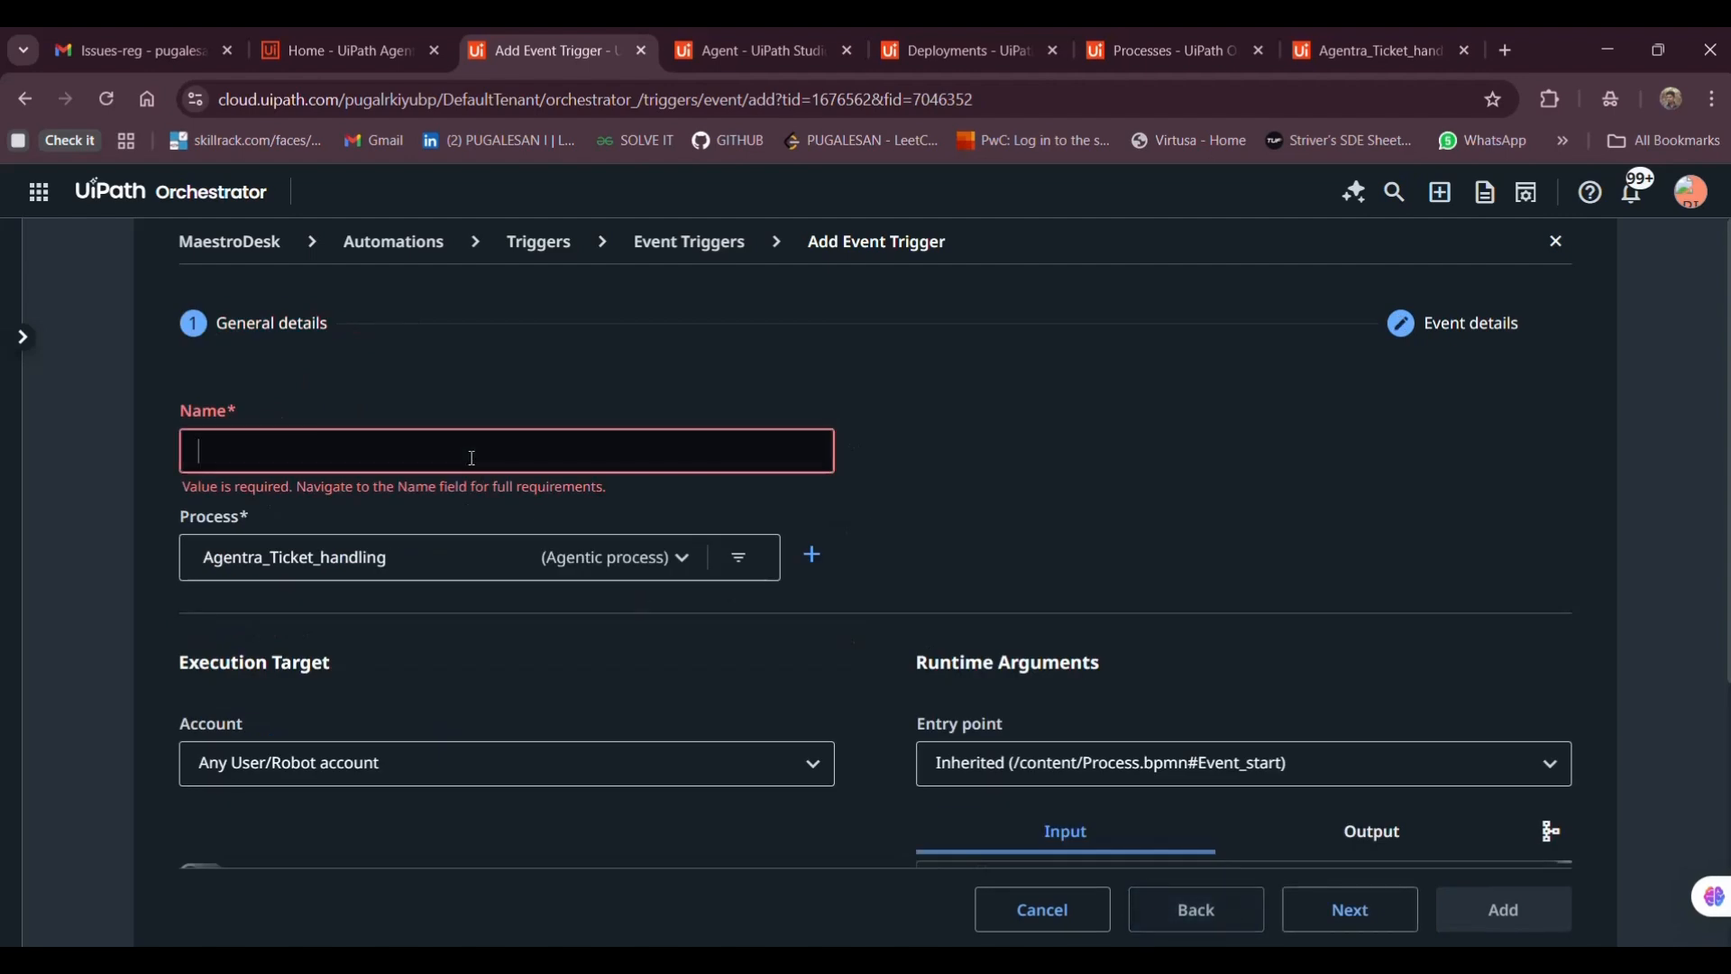
text(A)
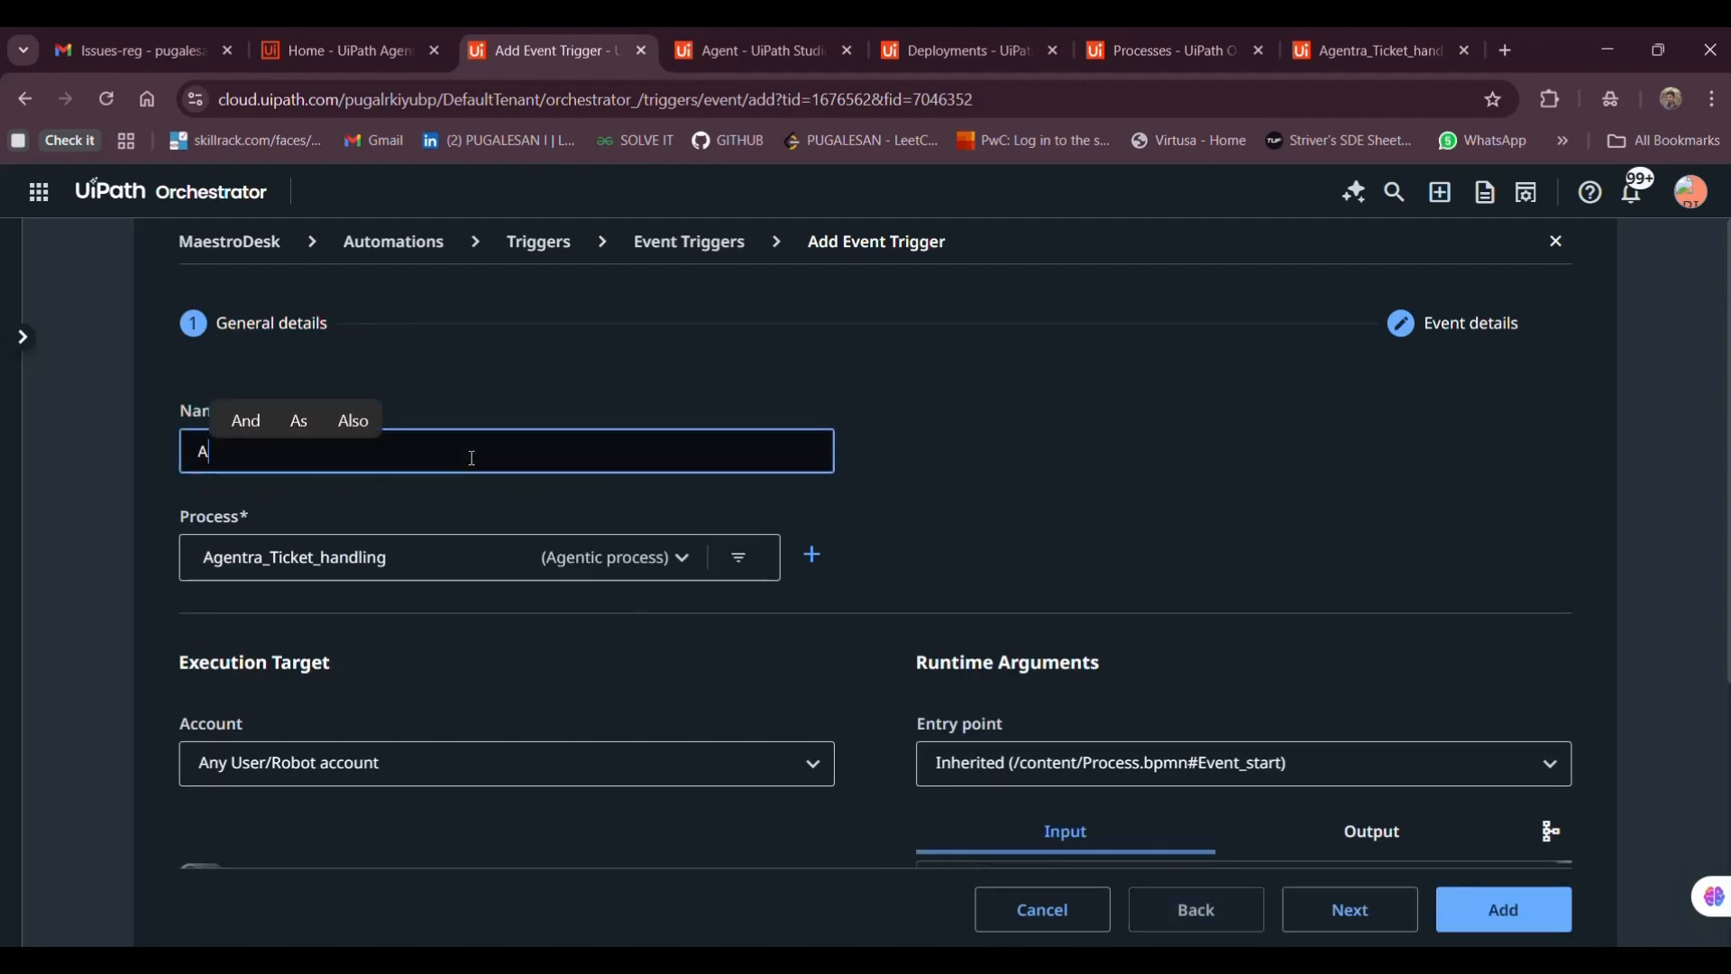
text(gentr)
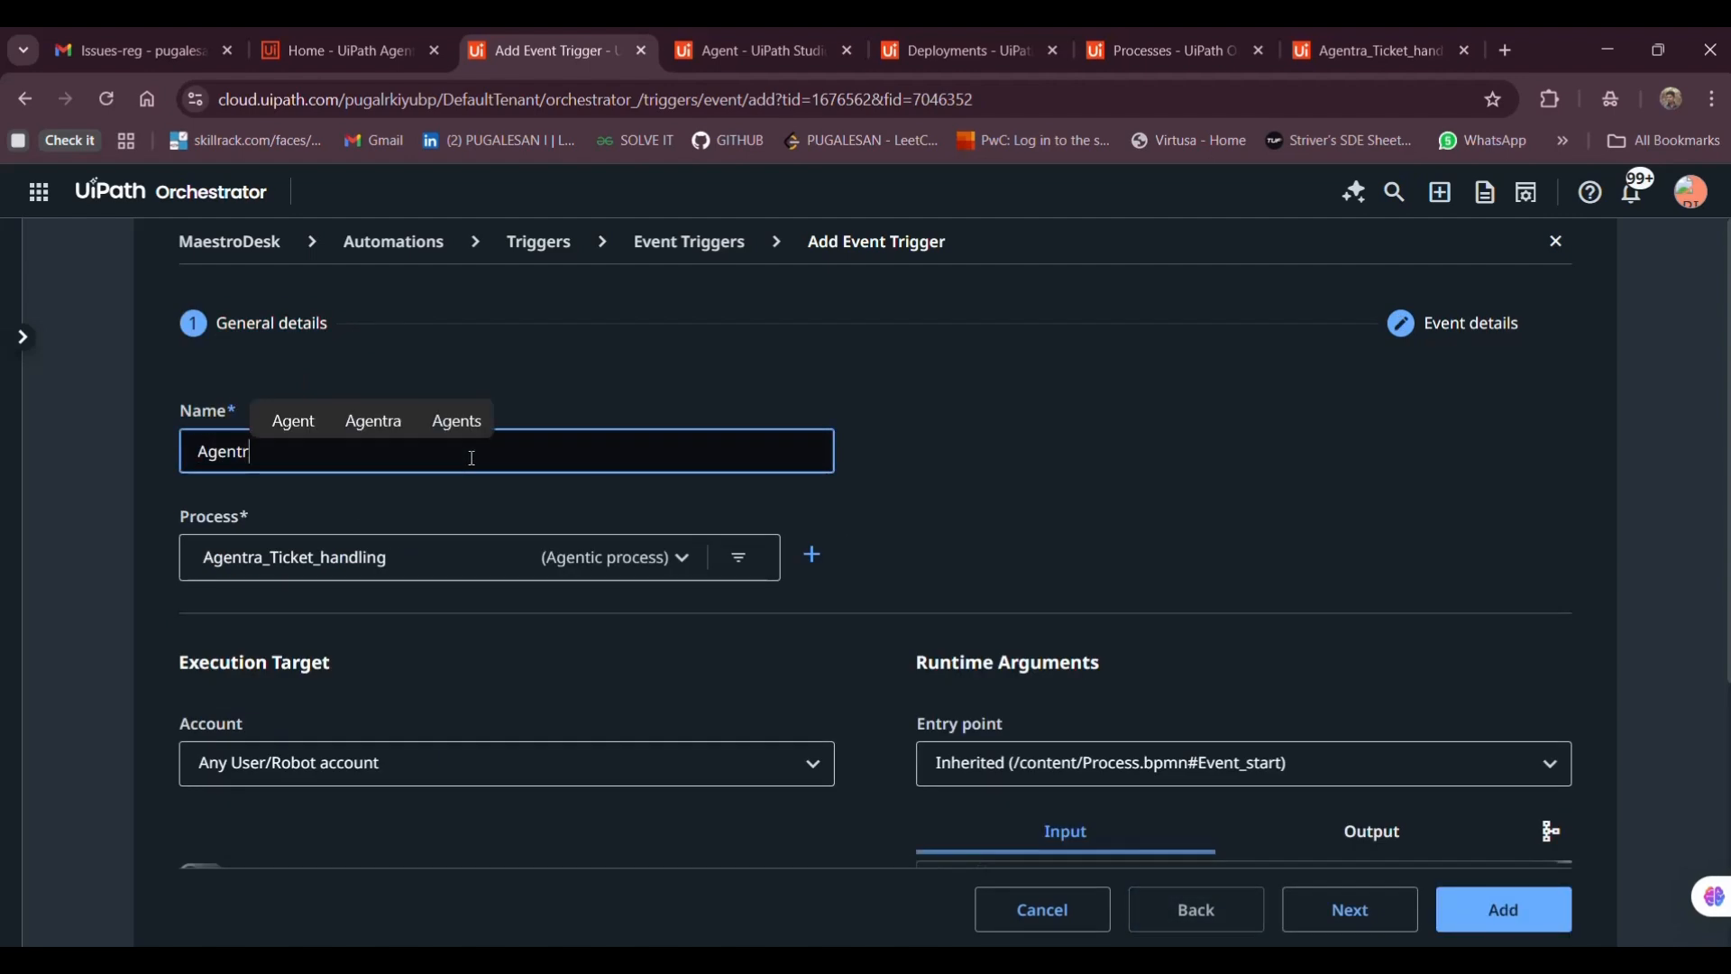
text(a_trigger)
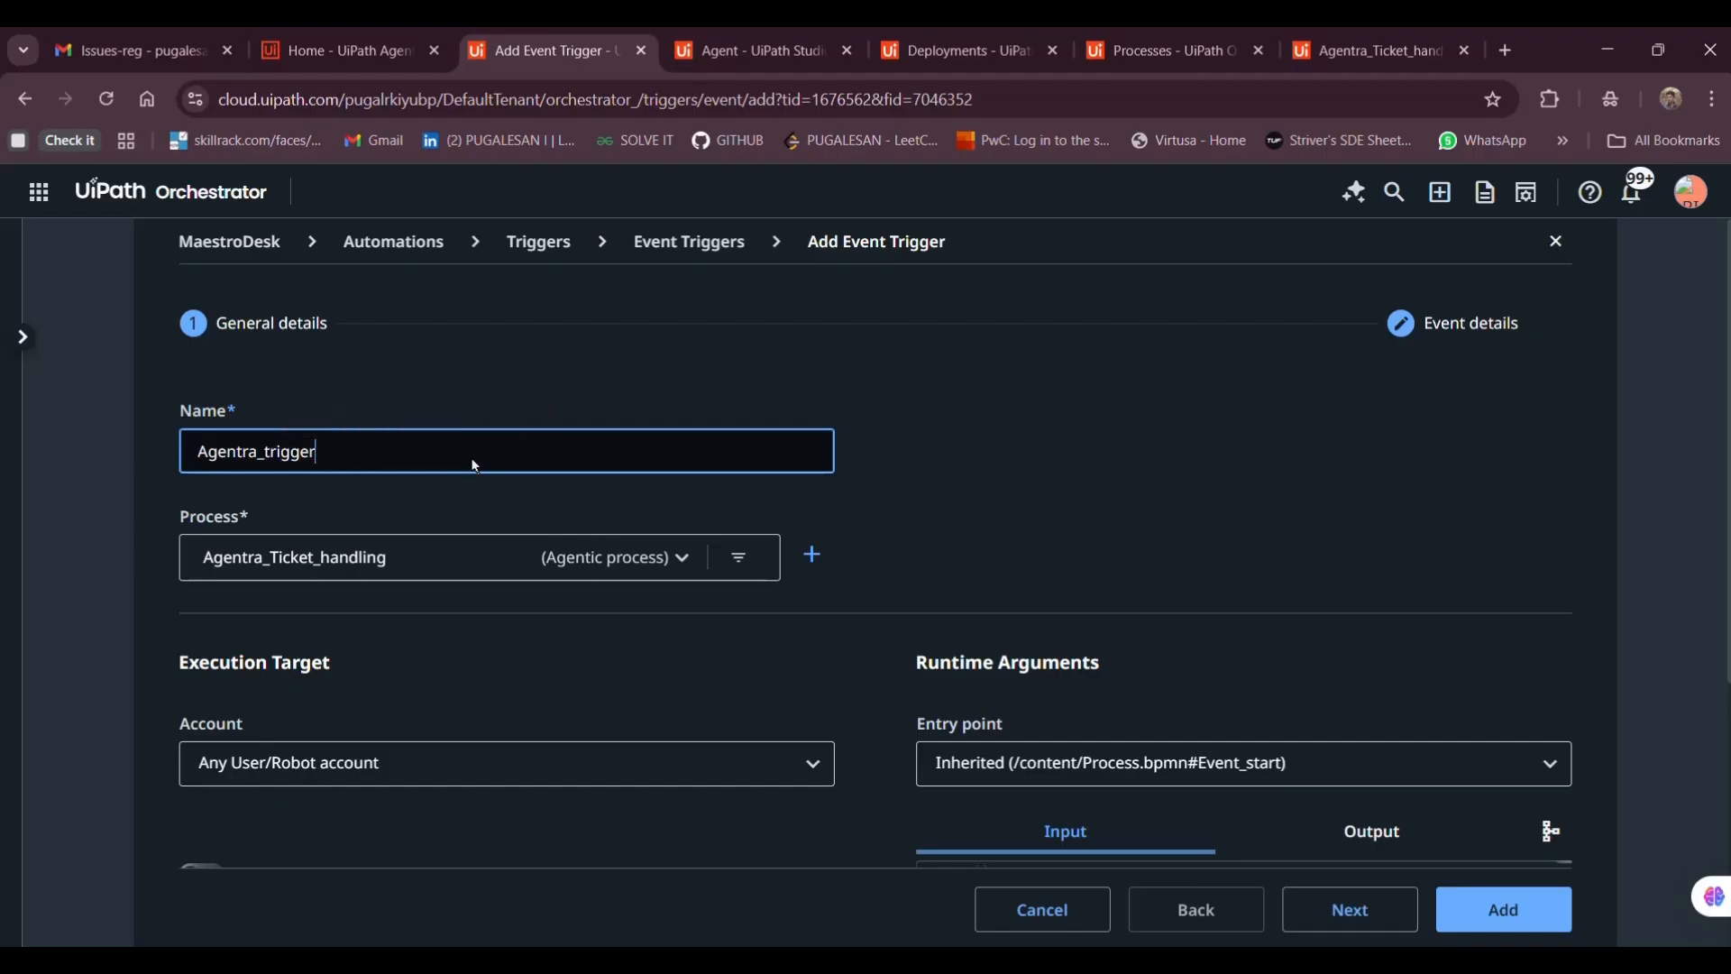
click(1316, 920)
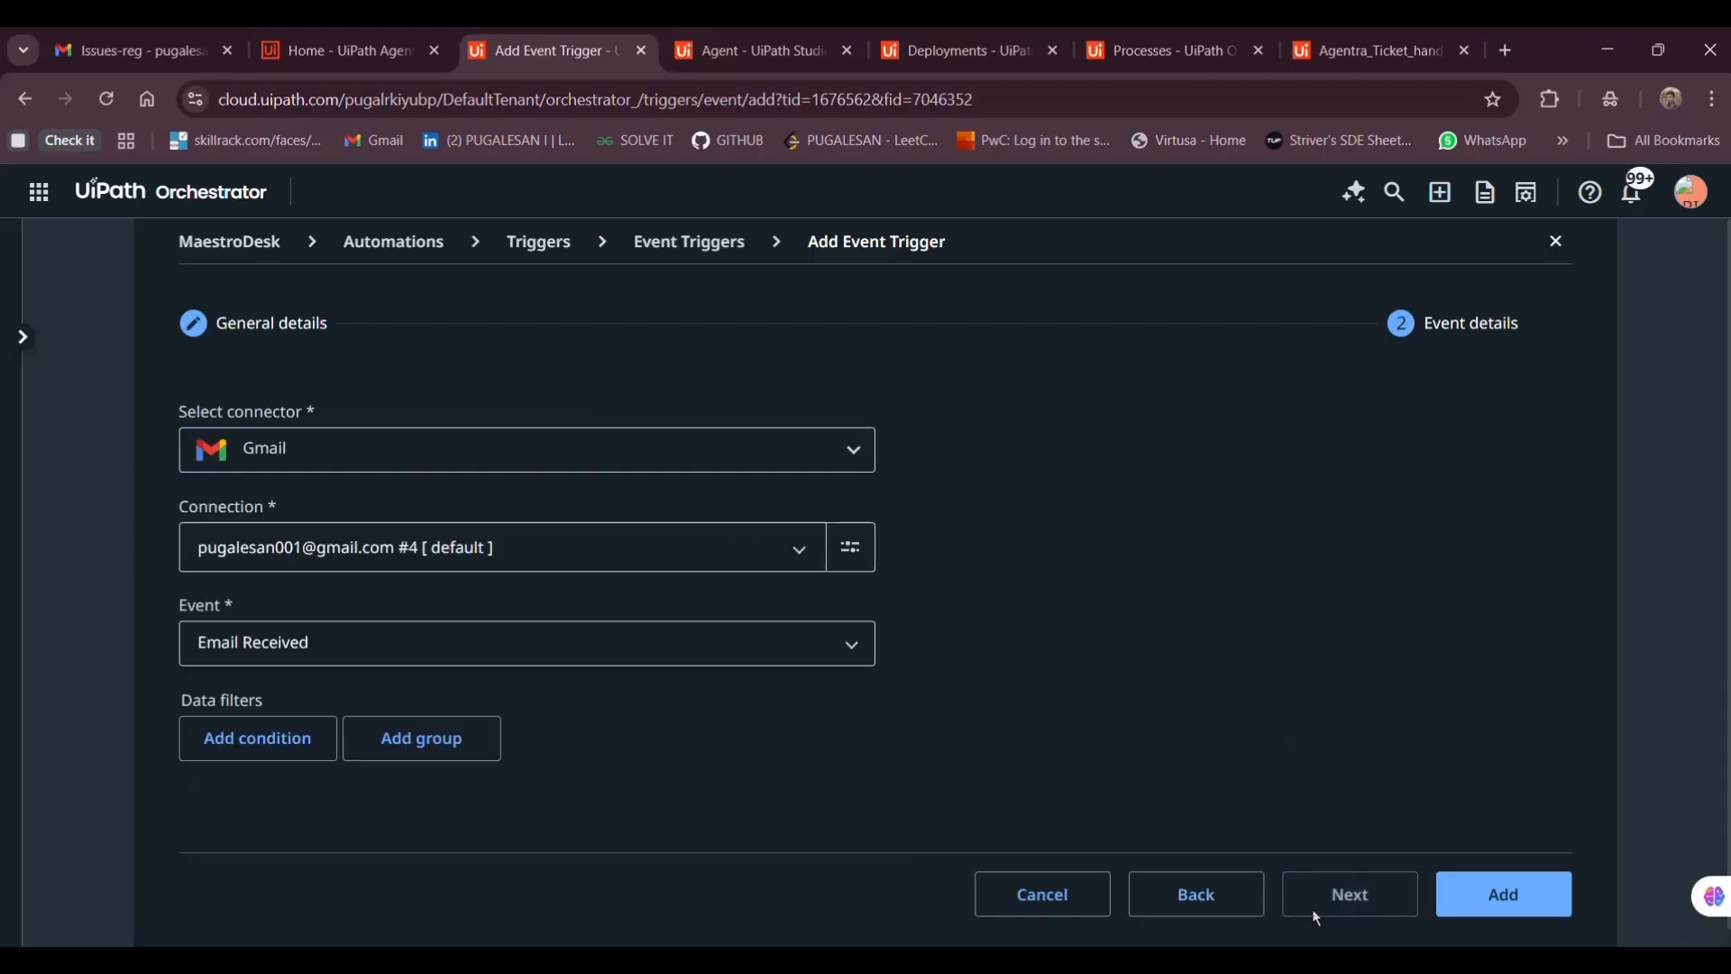
click(1539, 894)
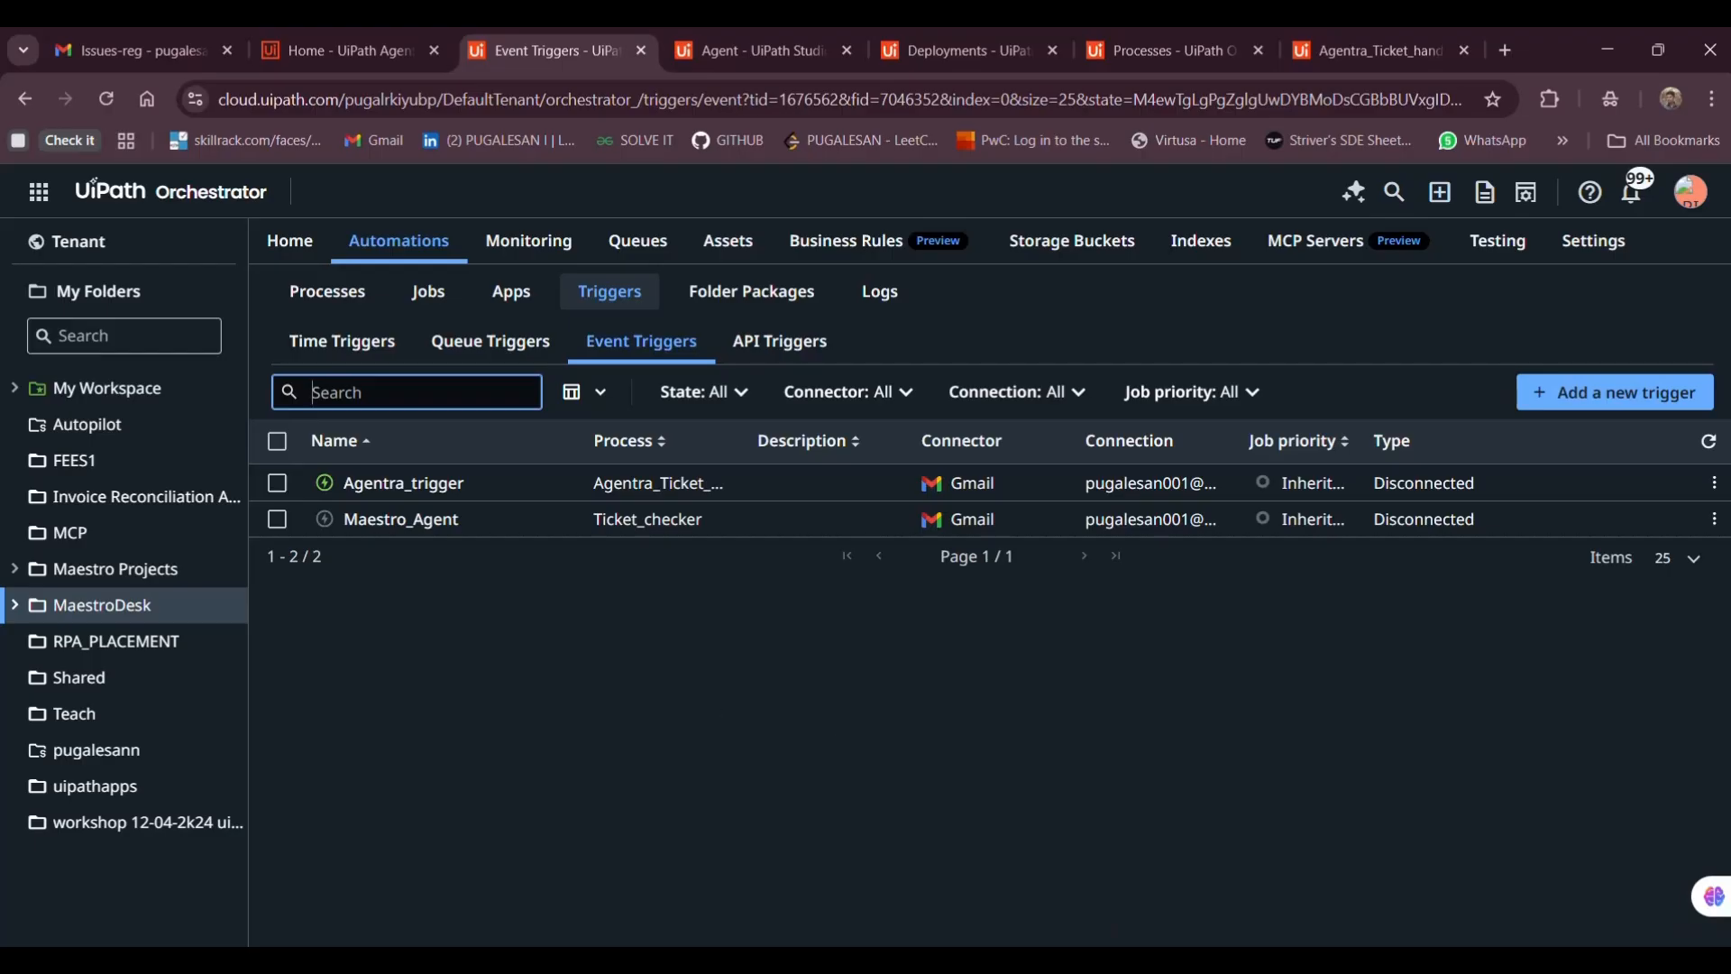
Bring the PowerPoint presentation window to the front from the taskbar
click(1116, 960)
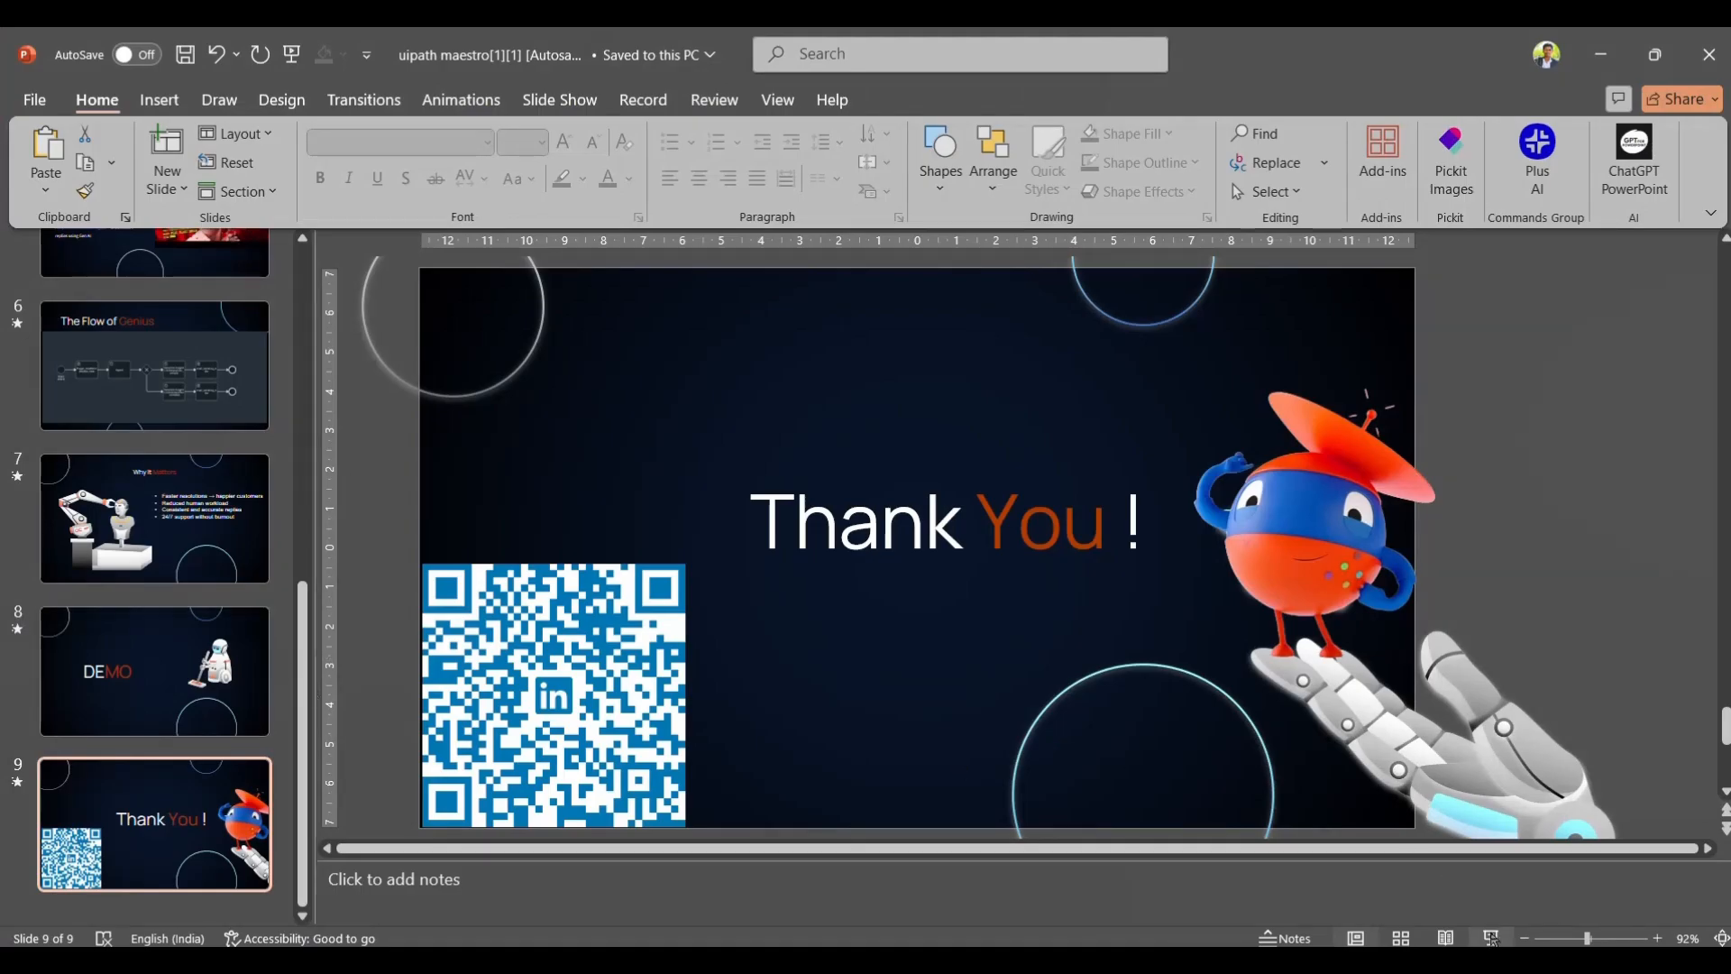
Run the slide show full screen and settle on the closing 'Thank You !' slide 9
click(1491, 938)
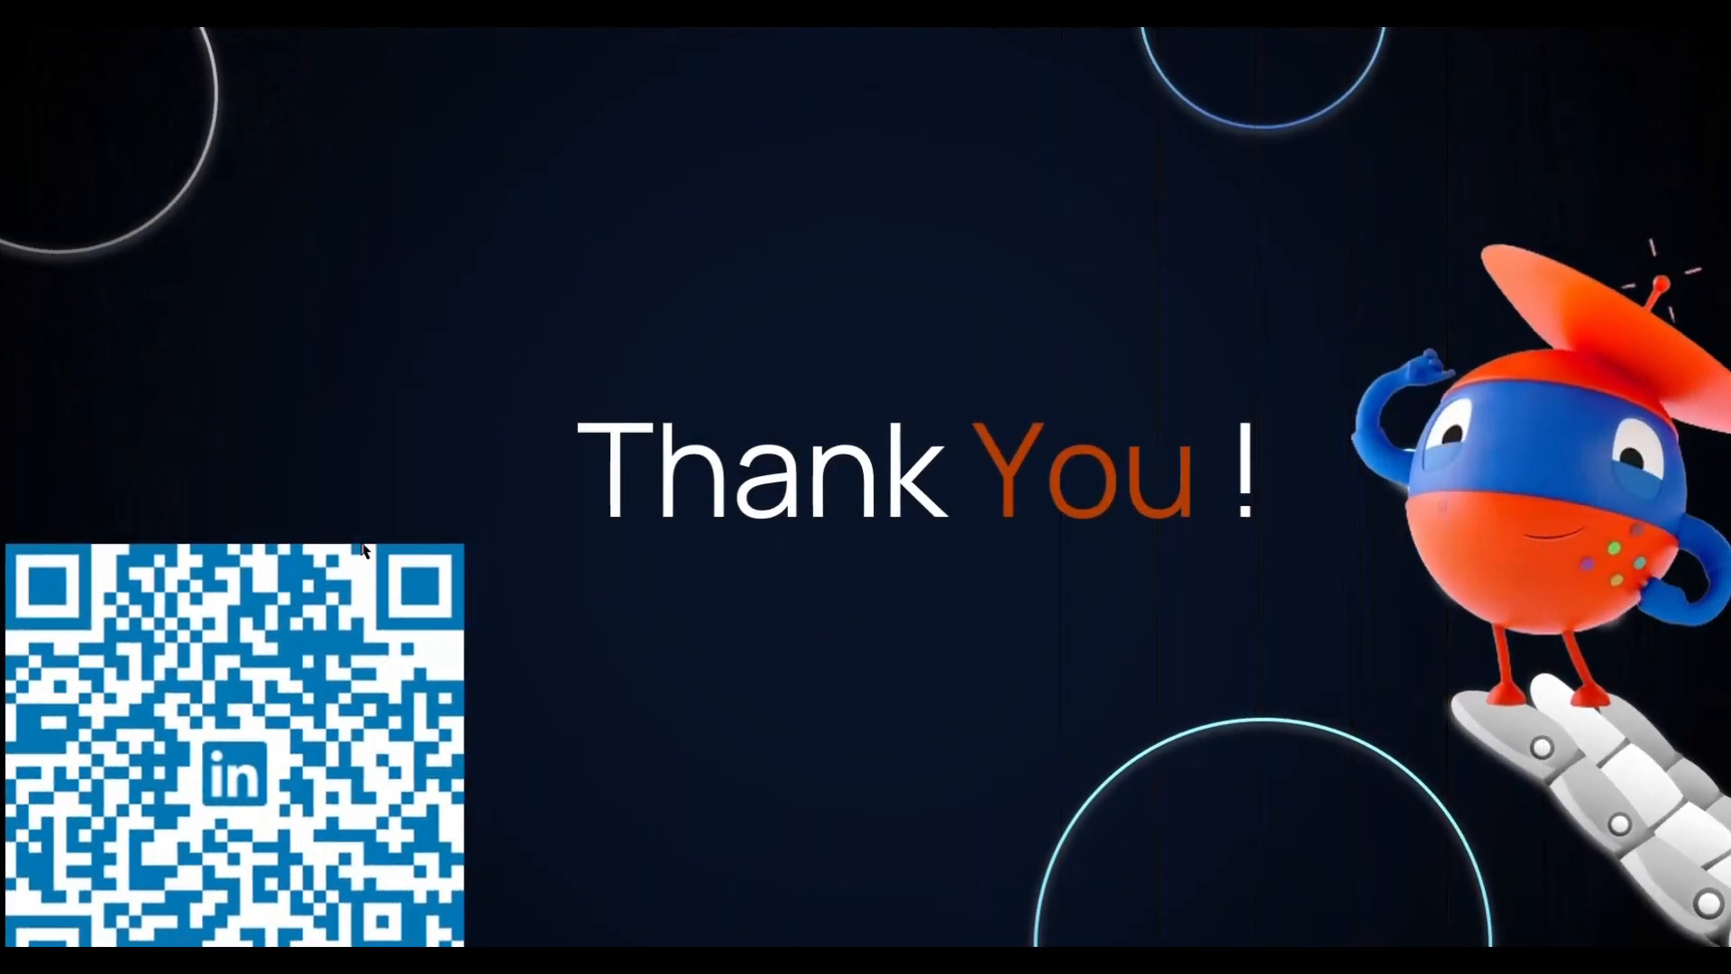
click(171, 797)
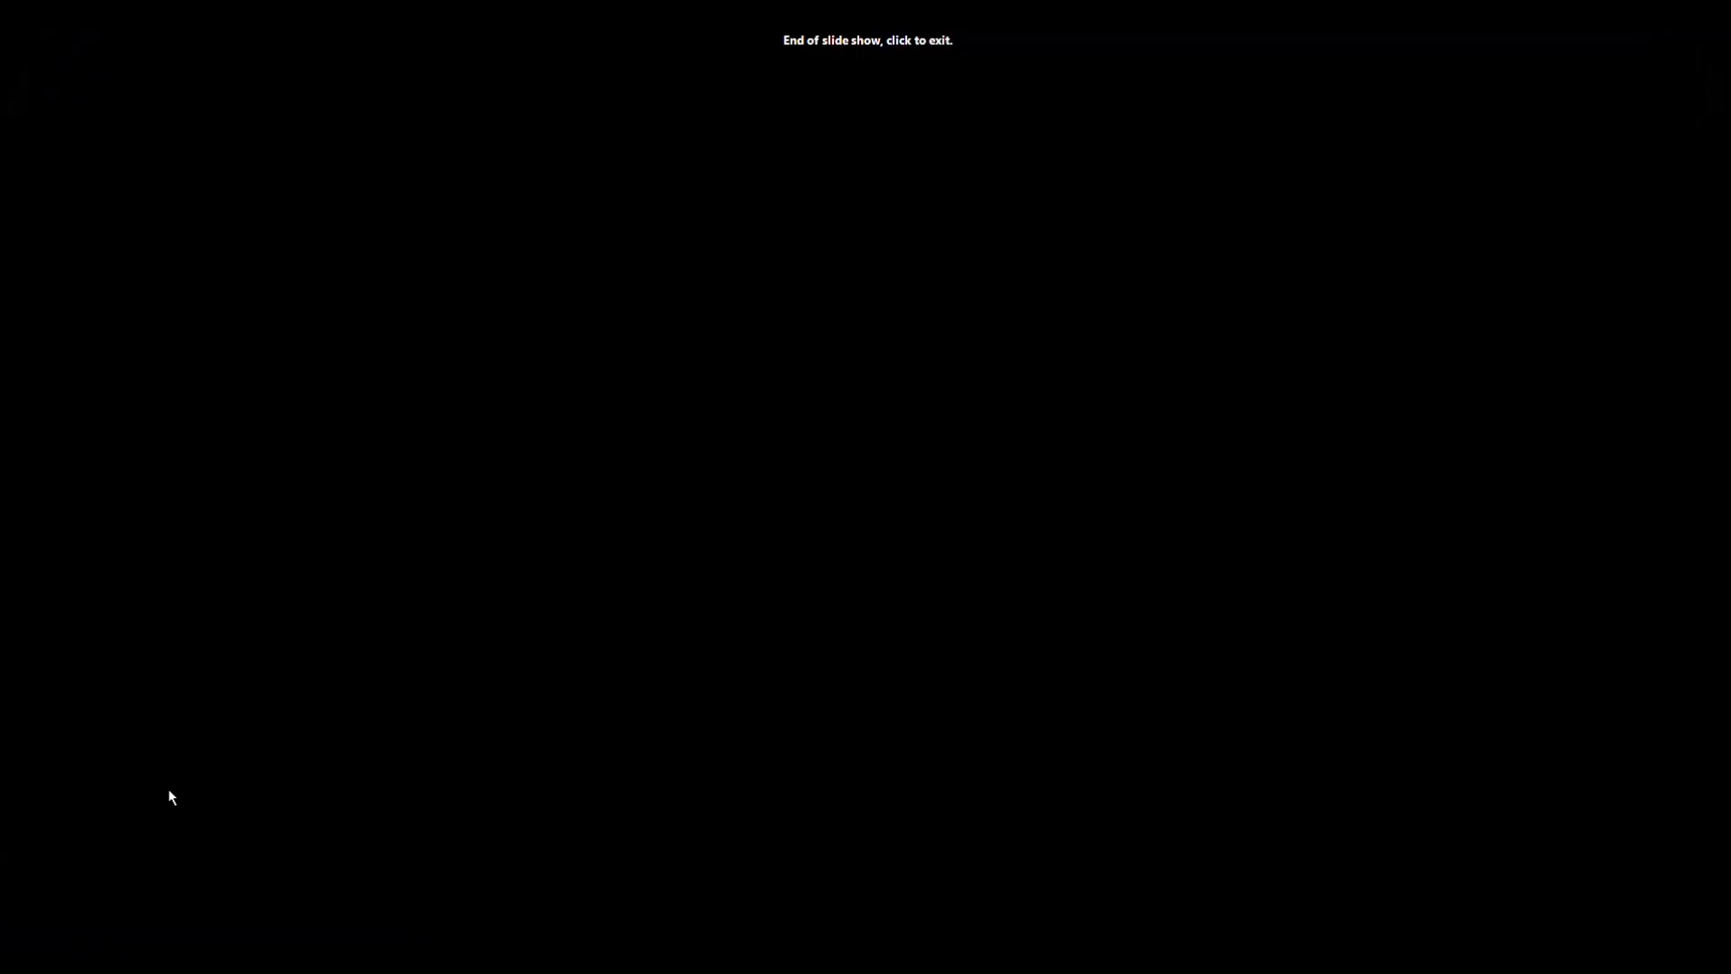
key(Left)
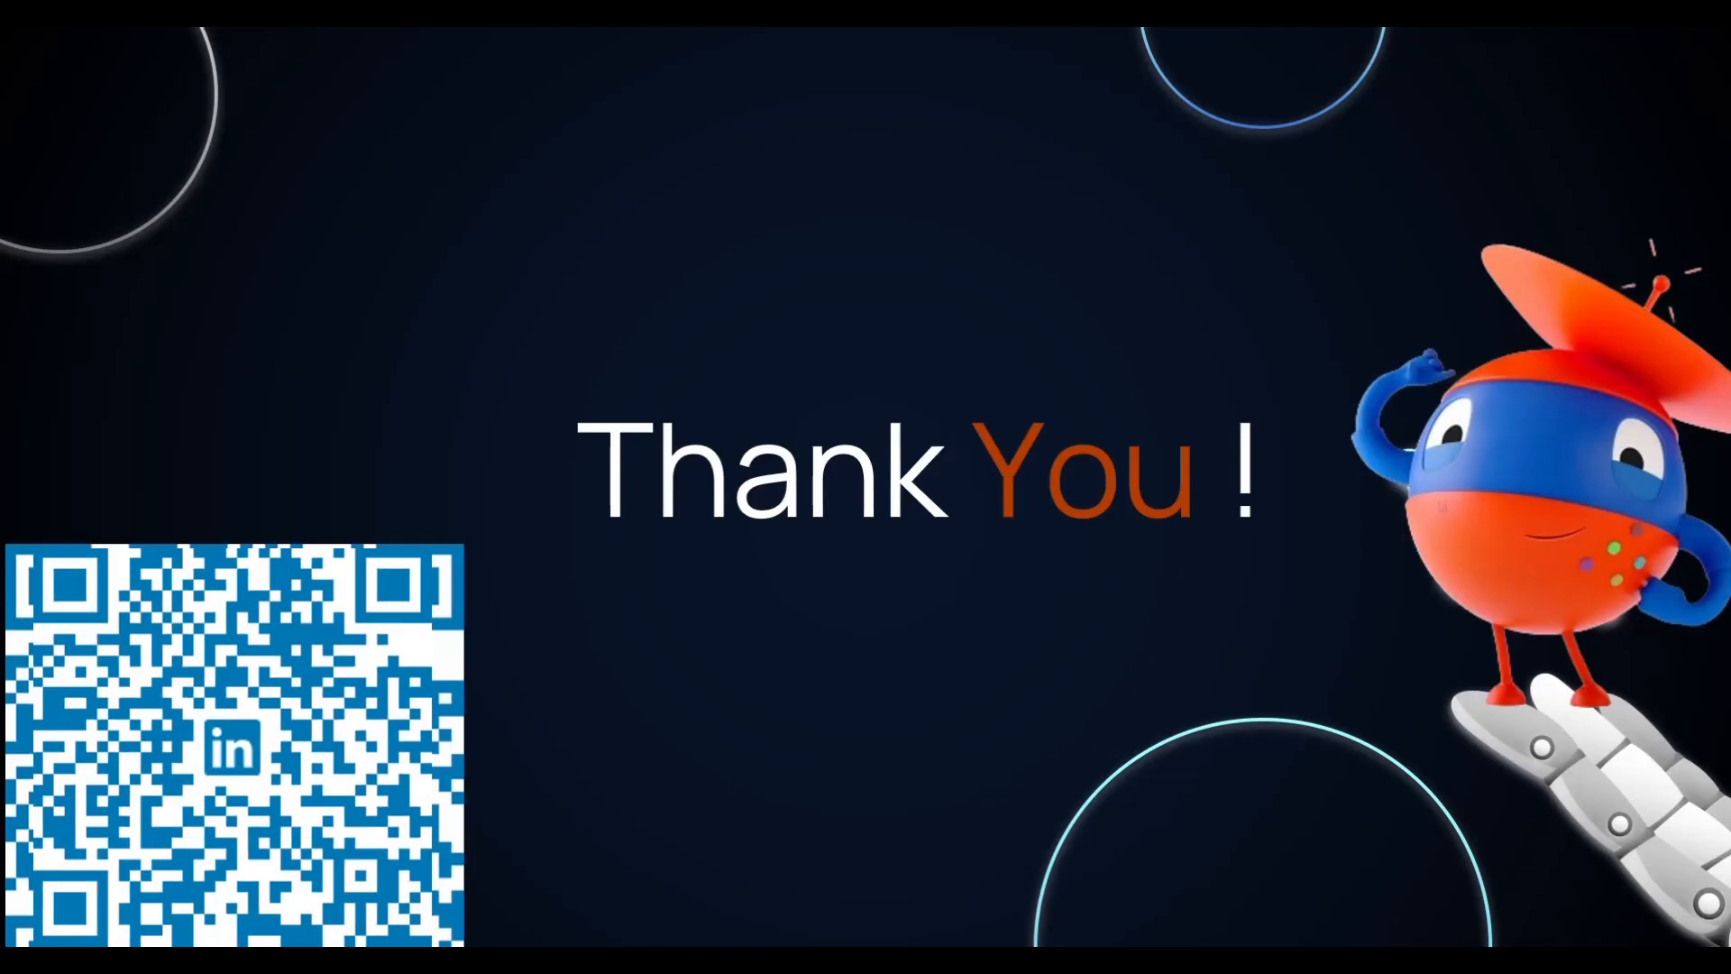